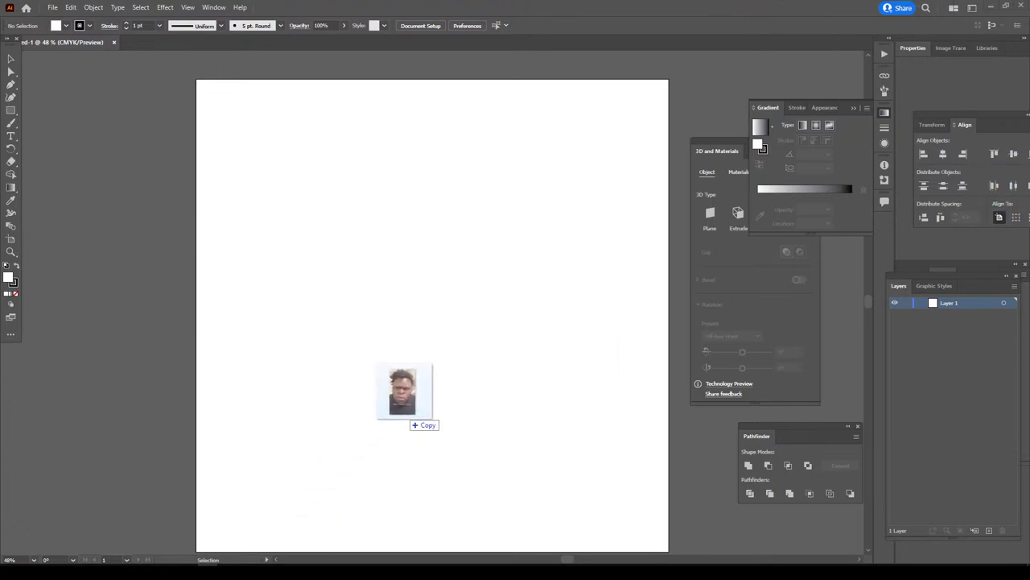
- Drag the face photo onto the artboard, size it to the page, and set its opacity to 61%
{"action": "mouse_move", "coordinate": [274, 563]}
{"action": "left_mouse_down"}
{"action": "mouse_move", "coordinate": [411, 393]}
{"action": "mouse_move", "coordinate": [451, 282]}
{"action": "left_mouse_up"}
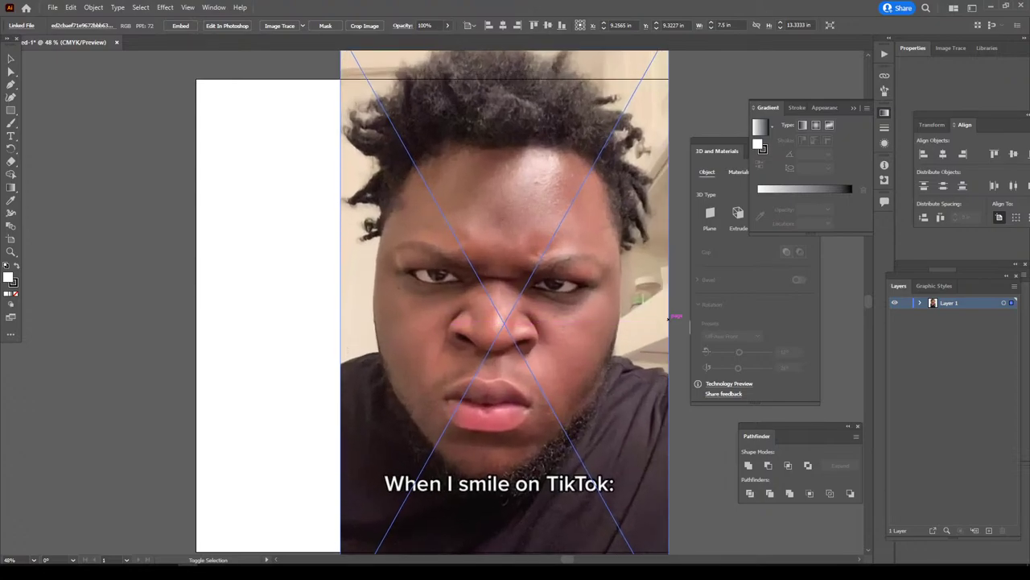
{"action": "mouse_move", "coordinate": [537, 322]}
{"action": "left_mouse_down"}
{"action": "mouse_move", "coordinate": [675, 330]}
{"action": "mouse_move", "coordinate": [586, 348]}
{"action": "mouse_move", "coordinate": [560, 378]}
{"action": "mouse_move", "coordinate": [610, 391]}
{"action": "mouse_move", "coordinate": [577, 378]}
{"action": "left_mouse_up"}
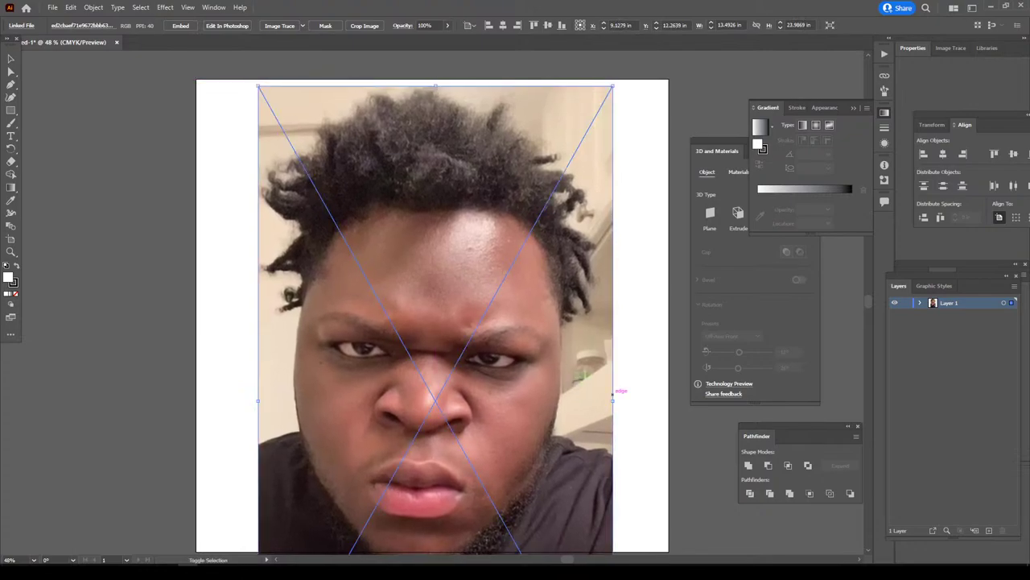
{"action": "mouse_move", "coordinate": [613, 400]}
{"action": "left_mouse_down"}
{"action": "mouse_move", "coordinate": [577, 400]}
{"action": "mouse_move", "coordinate": [571, 354]}
{"action": "left_mouse_up"}
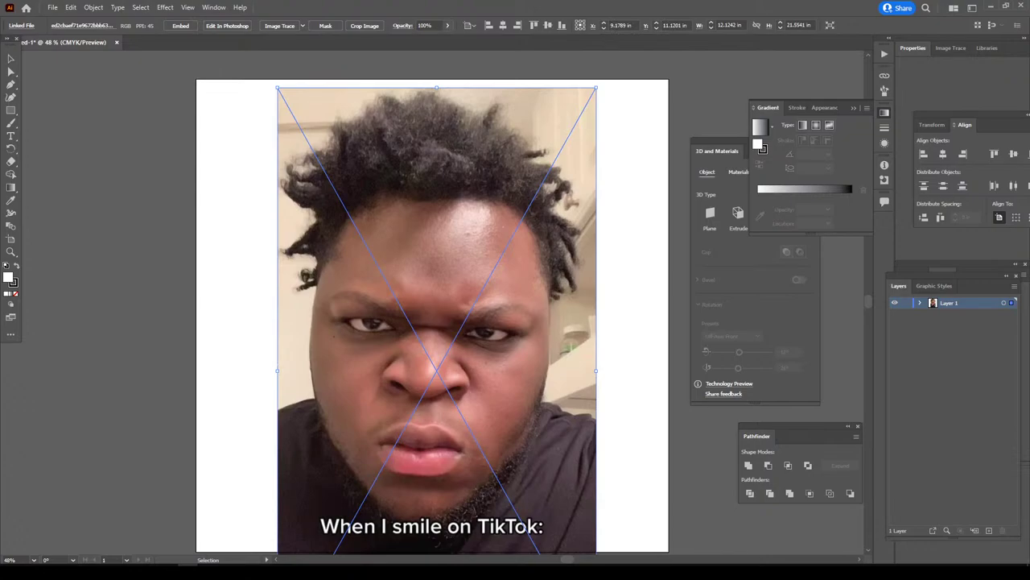
{"action": "left_click", "coordinate": [447, 25]}
{"action": "left_click_drag", "start_coordinate": [445, 39], "coordinate": [430, 38]}
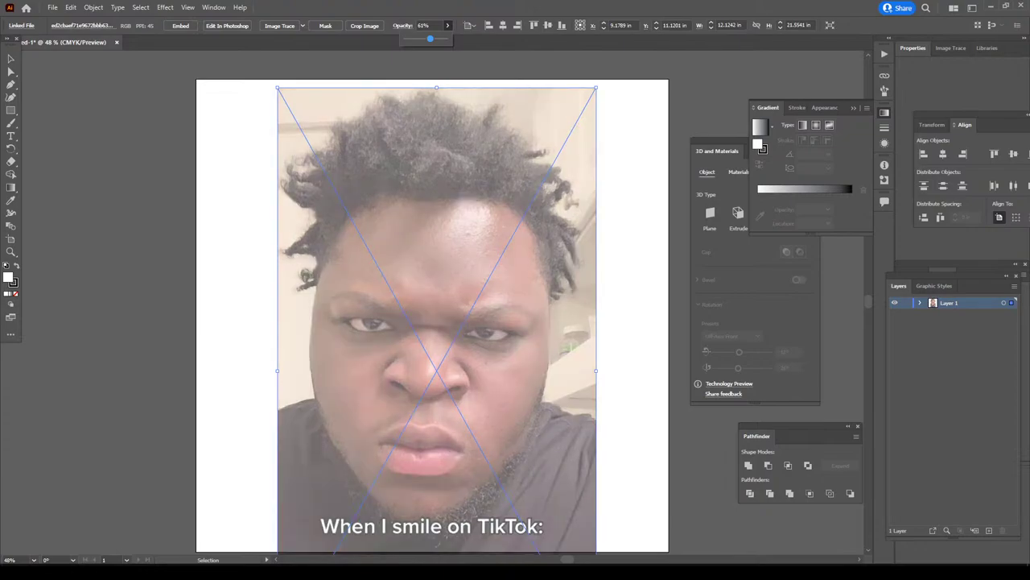
- Lock Layer 1 holding the photo and add a new Layer 2 above it
{"action": "left_click", "coordinate": [906, 302]}
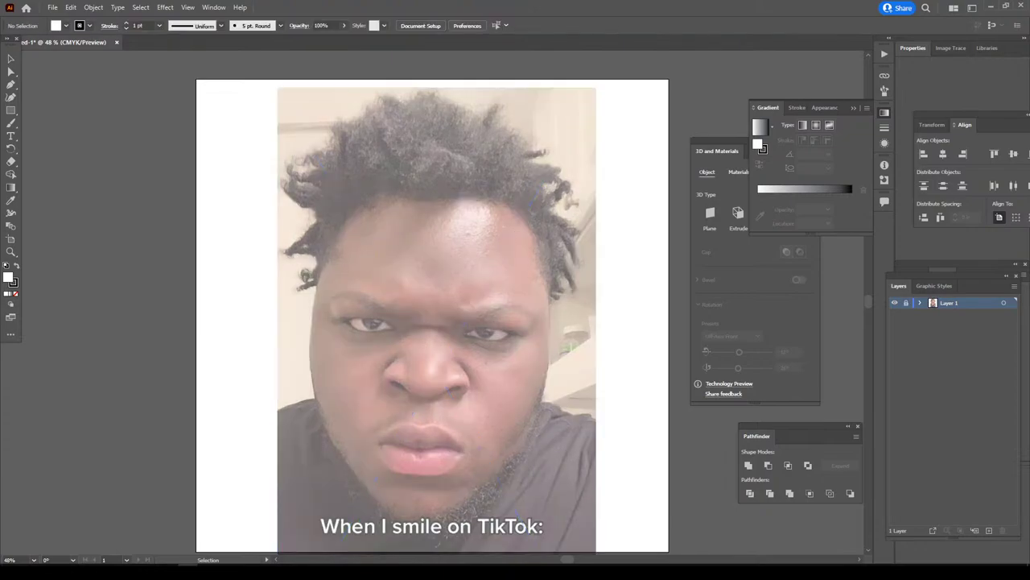
{"action": "left_click", "coordinate": [989, 530]}
- Create Calligraphic Brush 1 with 3 pt size, Pressure variation and 3 pt variation
{"action": "left_click", "coordinate": [280, 25]}
{"action": "left_click", "coordinate": [254, 109]}
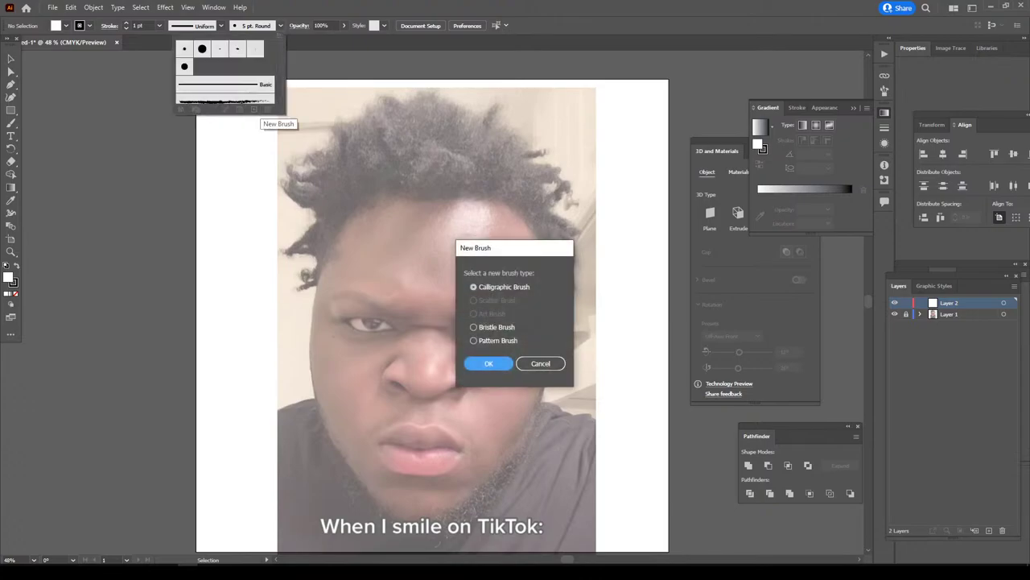
{"action": "key", "text": "Return"}
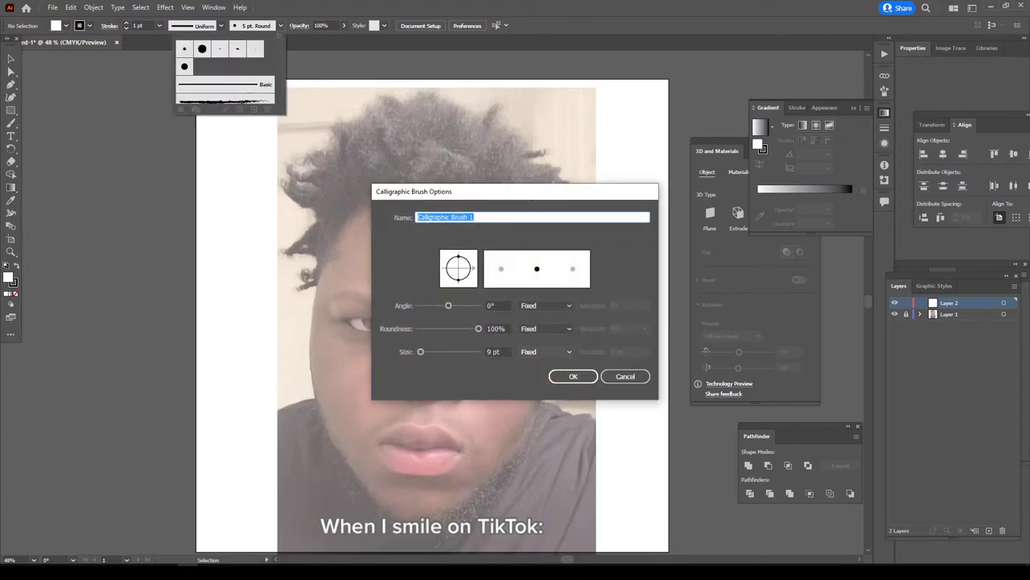
{"action": "left_click", "coordinate": [546, 352]}
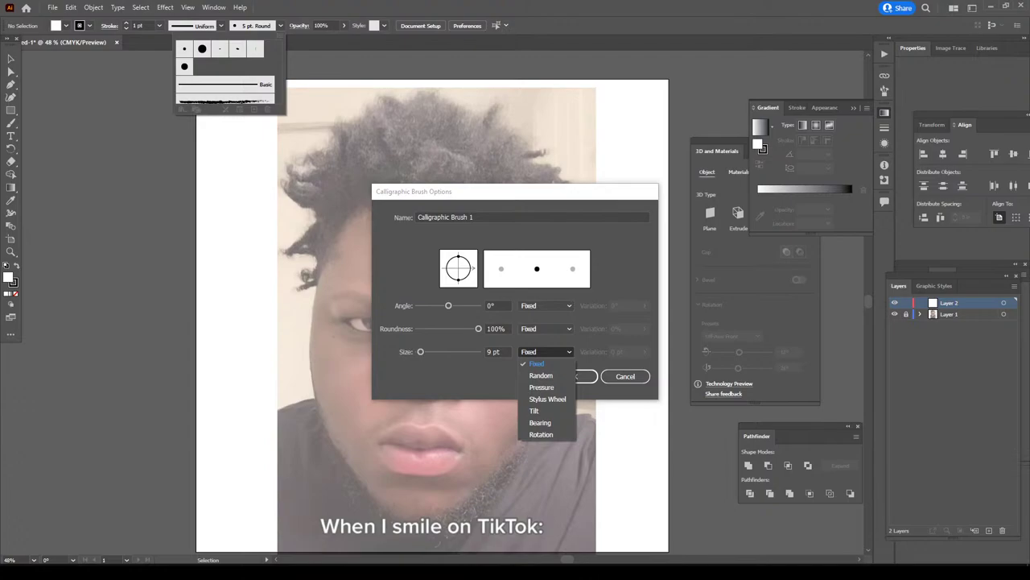
{"action": "left_click", "coordinate": [541, 387]}
{"action": "double_click", "coordinate": [490, 352]}
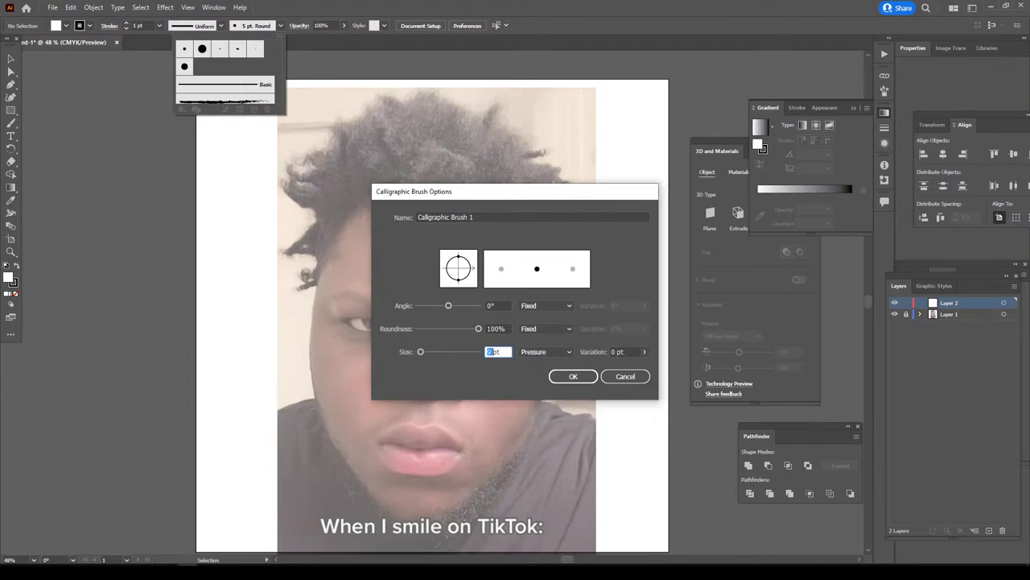
{"action": "type", "text": "3"}
{"action": "key", "text": "Tab"}
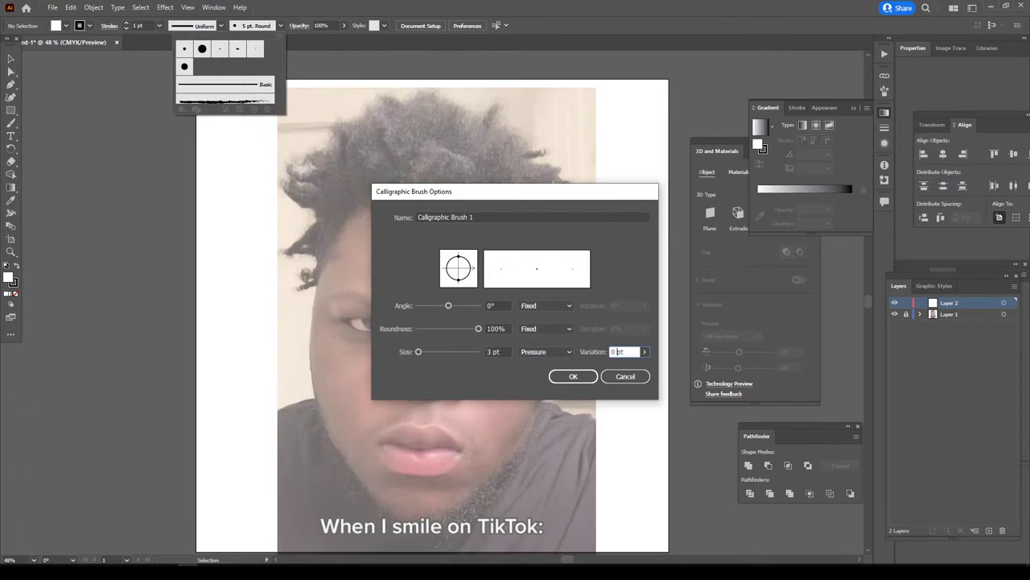
{"action": "type", "text": "3pt"}
{"action": "key", "text": "Return"}
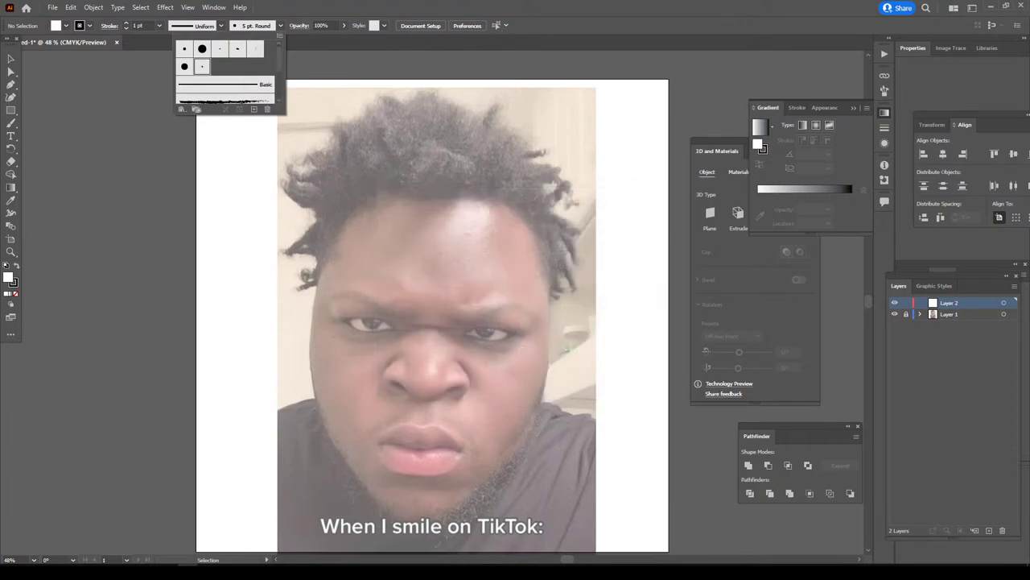
{"action": "key", "text": "Escape"}
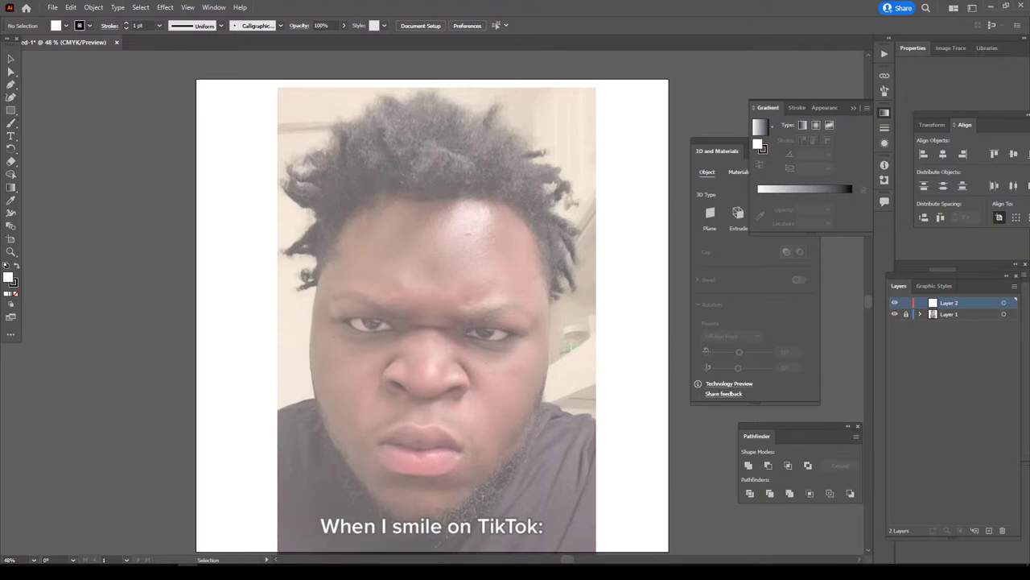
- Switch to the Paintbrush, test a stroke beside the artboard, and undo it
{"action": "key", "text": "b"}
{"action": "left_click_drag", "start_coordinate": [176, 198], "coordinate": [165, 274]}
{"action": "key", "text": "ctrl+z"}
{"action": "scroll", "coordinate": [432, 306], "scroll_direction": "down", "scroll_amount": 4}
{"action": "scroll", "coordinate": [432, 305], "scroll_direction": "down", "scroll_amount": 1}
{"action": "scroll", "coordinate": [435, 254], "scroll_direction": "up", "scroll_amount": 5}
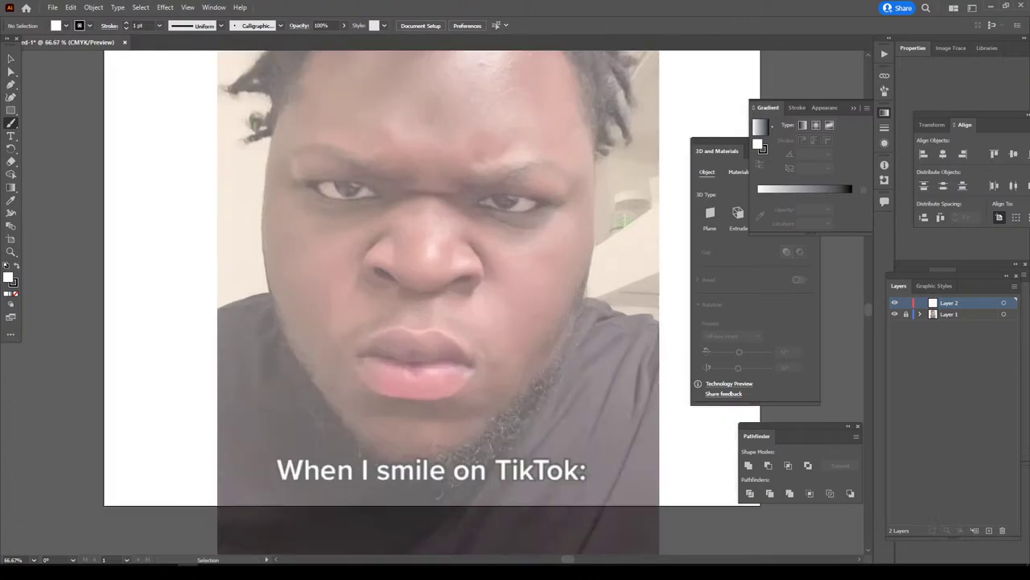
{"action": "scroll", "coordinate": [482, 462], "scroll_direction": "up", "scroll_amount": 2}
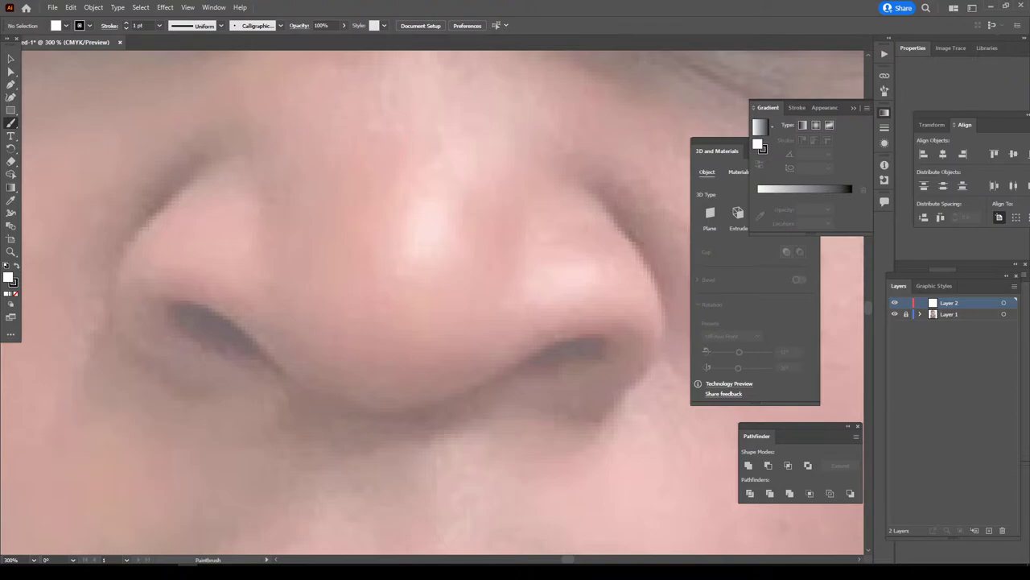
- Trace the nose's curved underside and the left and right nostril outlines
{"action": "mouse_move", "coordinate": [168, 308]}
{"action": "left_mouse_down"}
{"action": "mouse_move", "coordinate": [329, 404]}
{"action": "mouse_move", "coordinate": [410, 413]}
{"action": "mouse_move", "coordinate": [562, 341]}
{"action": "mouse_move", "coordinate": [591, 338]}
{"action": "mouse_move", "coordinate": [604, 356]}
{"action": "left_mouse_up"}
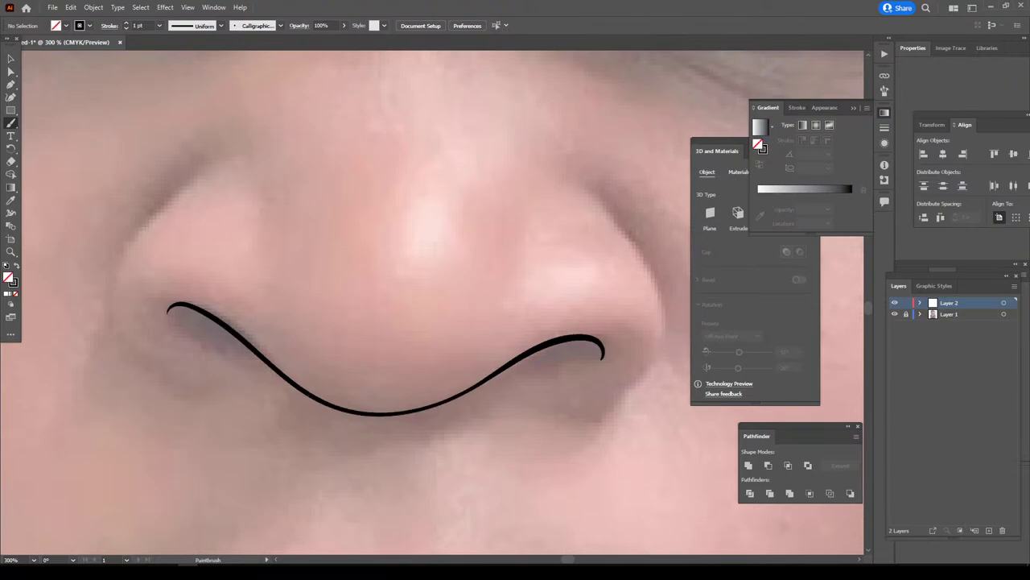
{"action": "scroll", "coordinate": [521, 466], "scroll_direction": "up", "scroll_amount": 2}
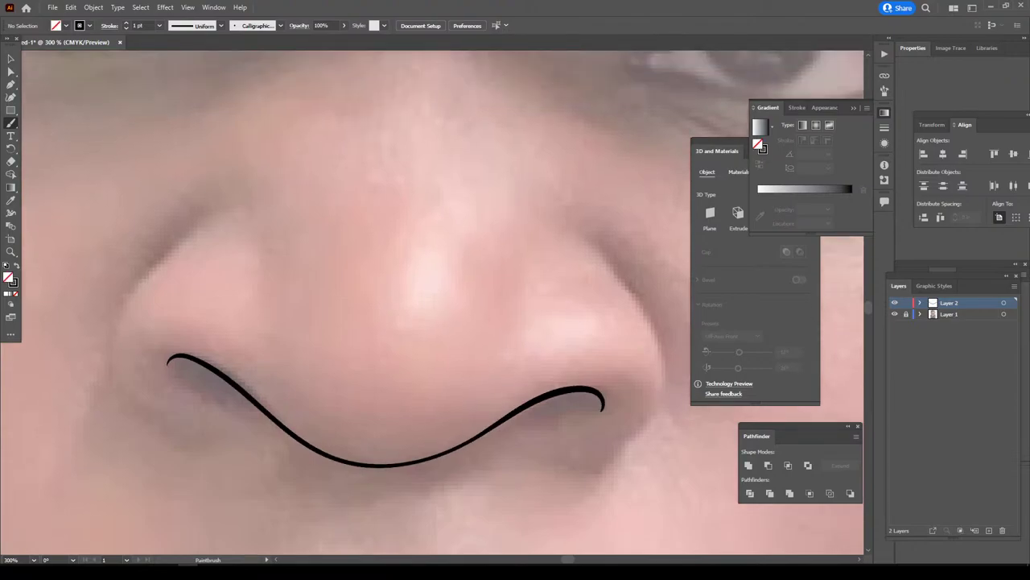
{"action": "mouse_move", "coordinate": [213, 439]}
{"action": "left_mouse_down"}
{"action": "mouse_move", "coordinate": [143, 407]}
{"action": "mouse_move", "coordinate": [115, 349]}
{"action": "mouse_move", "coordinate": [152, 271]}
{"action": "mouse_move", "coordinate": [217, 214]}
{"action": "left_mouse_up"}
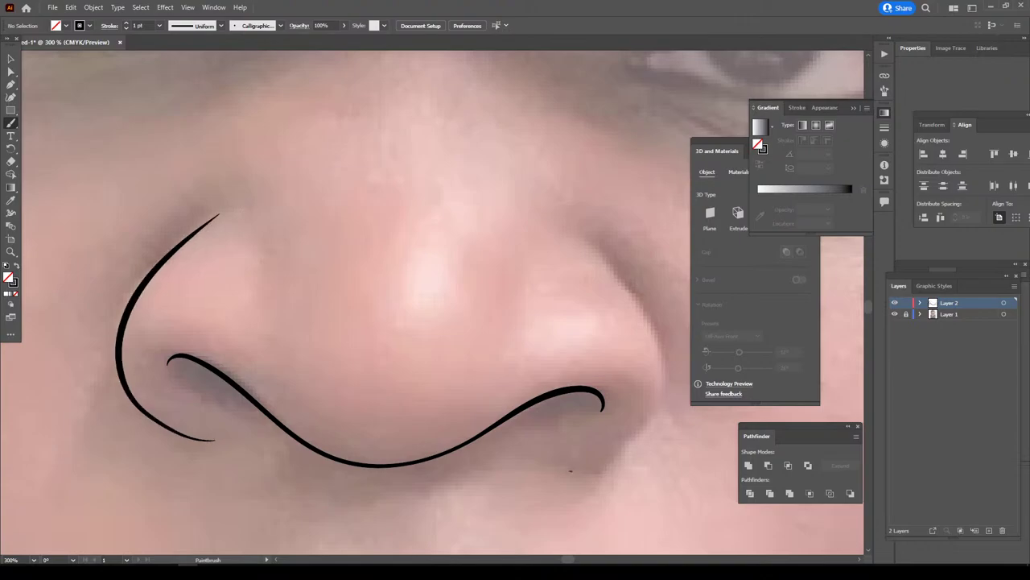
{"action": "mouse_move", "coordinate": [571, 470]}
{"action": "left_mouse_down"}
{"action": "mouse_move", "coordinate": [641, 439]}
{"action": "mouse_move", "coordinate": [669, 362]}
{"action": "mouse_move", "coordinate": [587, 231]}
{"action": "left_mouse_up"}
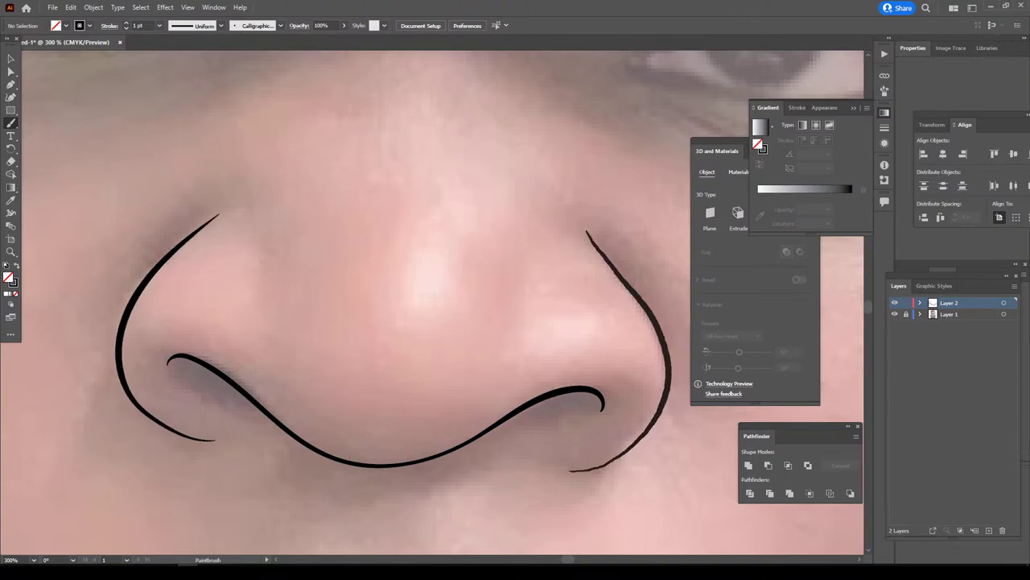
{"action": "key", "text": "ctrl+minus"}
{"action": "key", "text": "ctrl+minus"}
{"action": "key", "text": "ctrl+minus"}
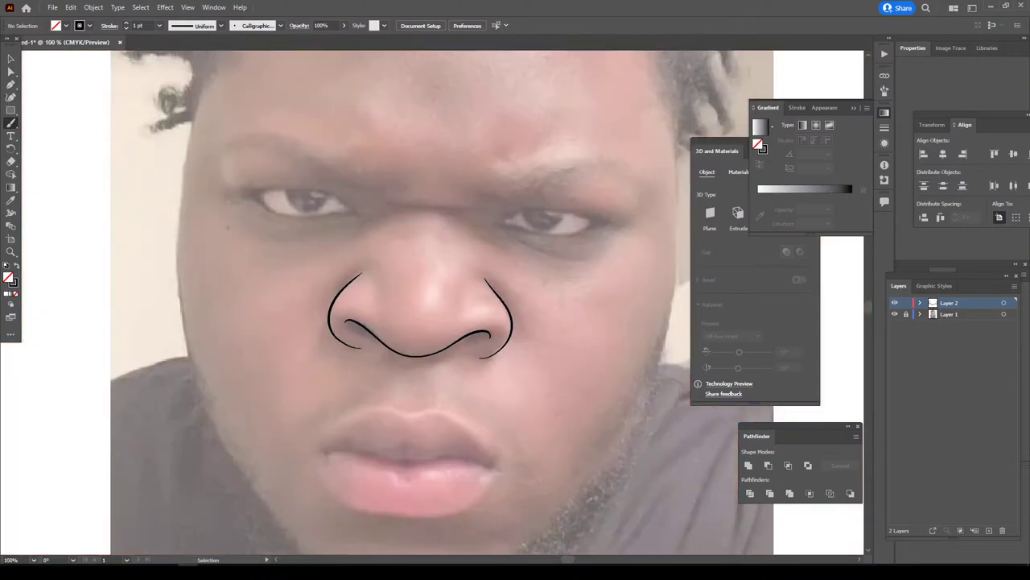
{"action": "key", "text": "ctrl+plus"}
{"action": "key", "text": "ctrl+plus"}
{"action": "key", "text": "ctrl+plus"}
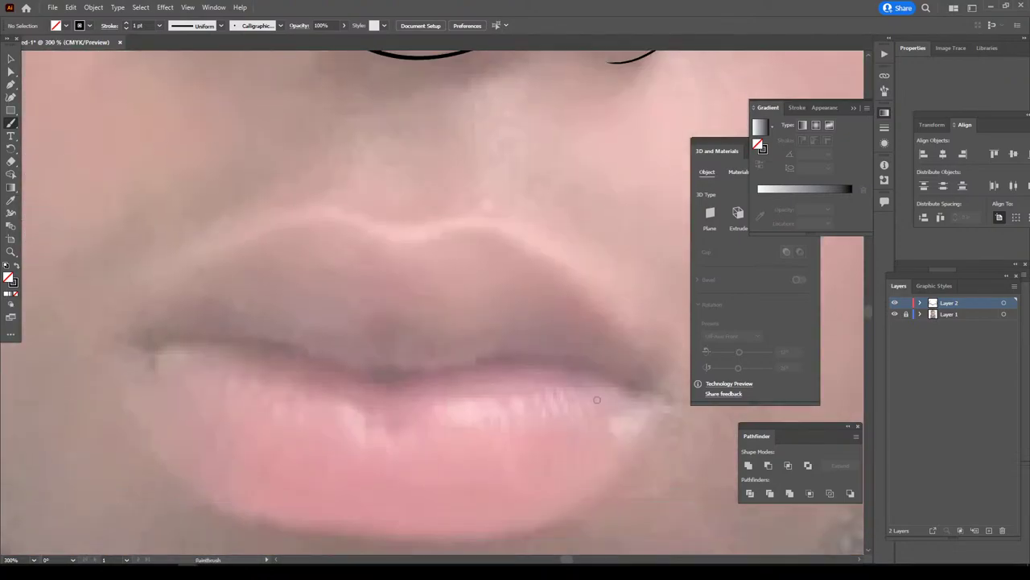
- Trace the line between the lips and the lower lip outline
{"action": "mouse_move", "coordinate": [111, 334]}
{"action": "left_mouse_down"}
{"action": "mouse_move", "coordinate": [408, 375]}
{"action": "mouse_move", "coordinate": [502, 355]}
{"action": "mouse_move", "coordinate": [570, 356]}
{"action": "mouse_move", "coordinate": [679, 403]}
{"action": "left_mouse_up"}
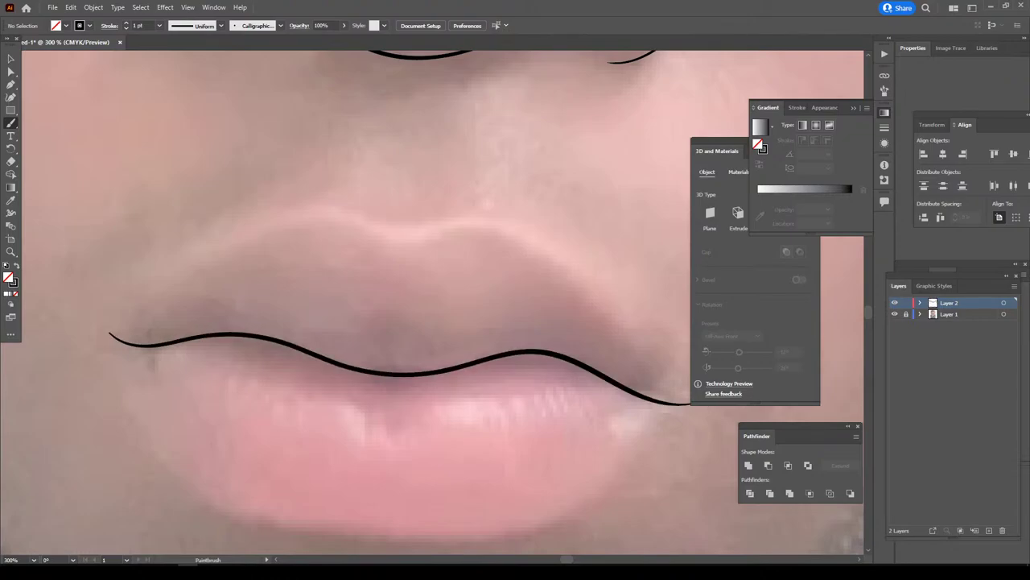
{"action": "key", "text": "ctrl+minus"}
{"action": "key", "text": "ctrl+plus"}
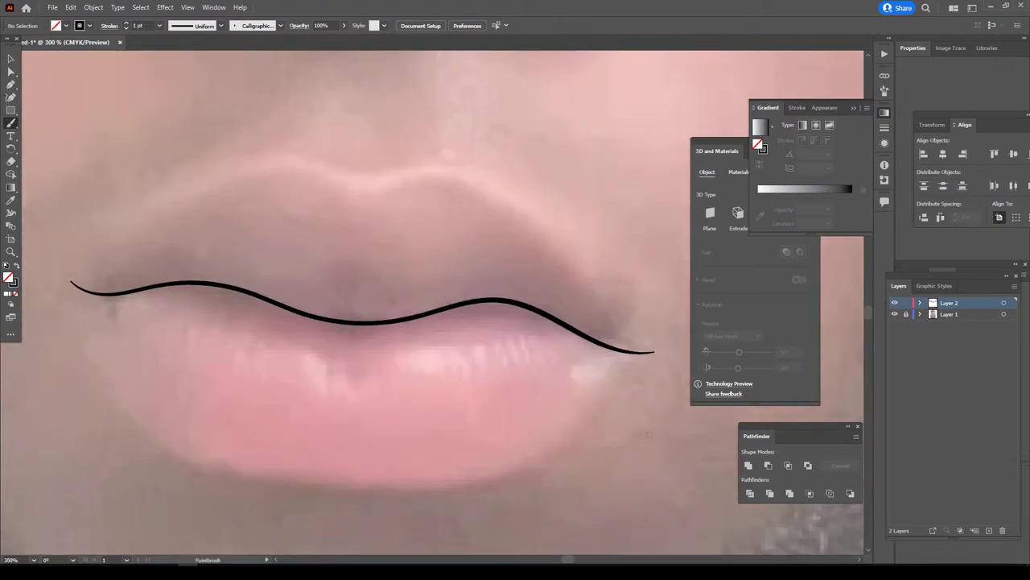
{"action": "mouse_move", "coordinate": [63, 272]}
{"action": "left_mouse_down"}
{"action": "mouse_move", "coordinate": [125, 400]}
{"action": "mouse_move", "coordinate": [188, 469]}
{"action": "mouse_move", "coordinate": [410, 494]}
{"action": "mouse_move", "coordinate": [498, 478]}
{"action": "mouse_move", "coordinate": [568, 427]}
{"action": "mouse_move", "coordinate": [621, 368]}
{"action": "mouse_move", "coordinate": [665, 349]}
{"action": "left_mouse_up"}
{"action": "key", "text": "ctrl+minus"}
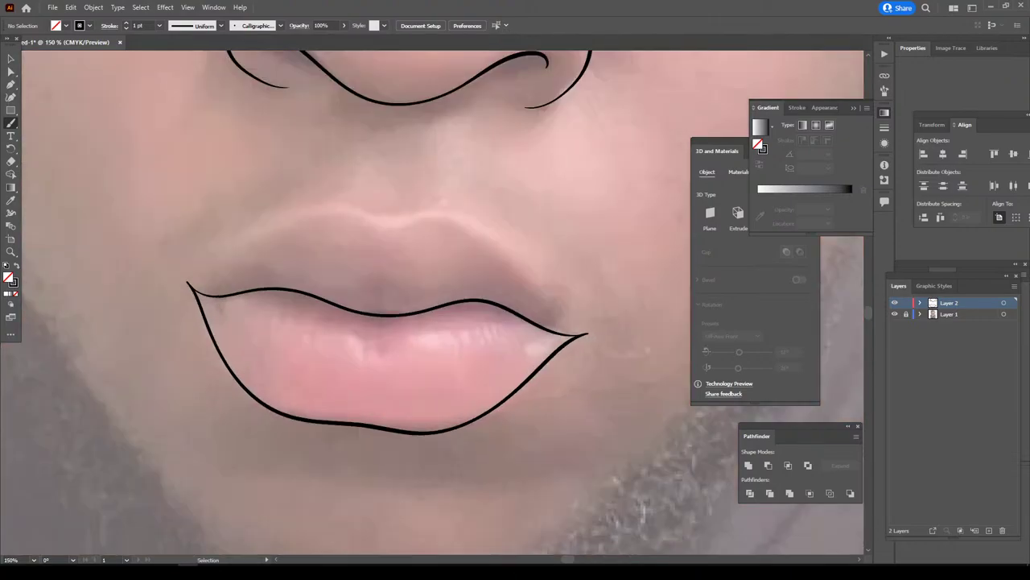
{"action": "key", "text": "ctrl+plus"}
{"action": "scroll", "coordinate": [606, 371], "scroll_direction": "up", "scroll_amount": 2}
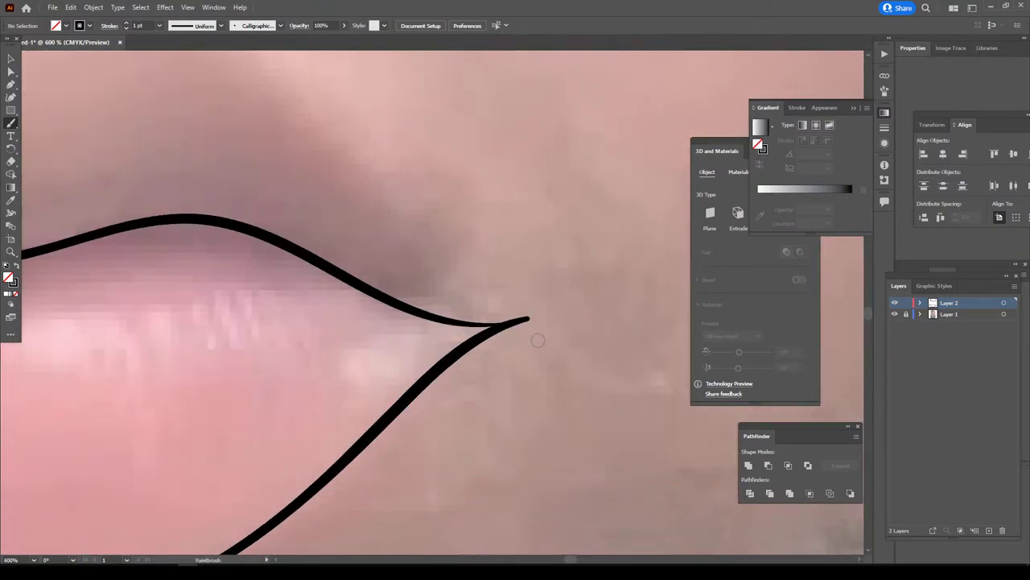
- Add flicks at the right and left lip corners and trace the upper lip outline
{"action": "left_click_drag", "start_coordinate": [531, 328], "coordinate": [488, 286]}
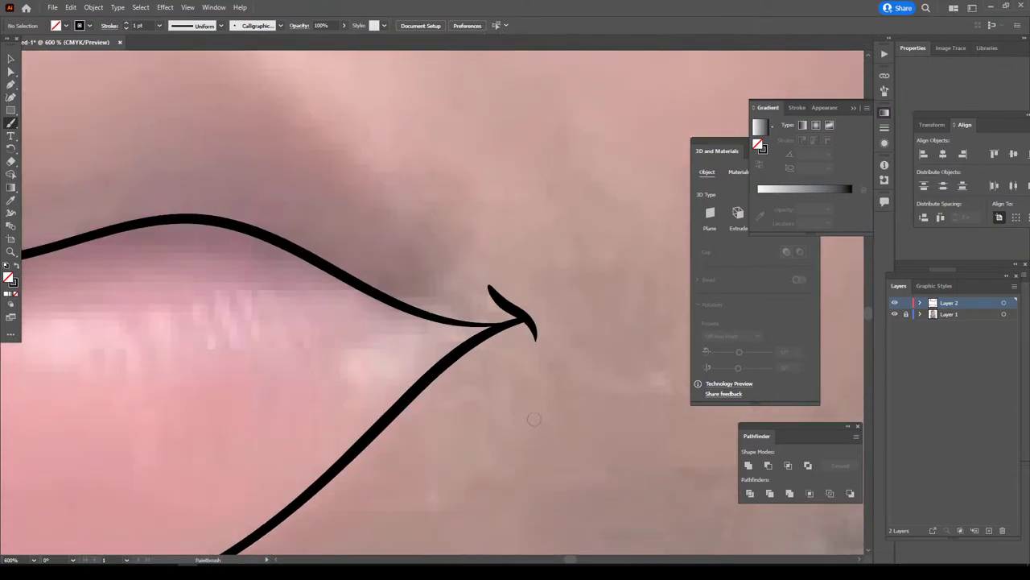
{"action": "key", "text": "ctrl+minus"}
{"action": "key", "text": "ctrl+minus"}
{"action": "key", "text": "ctrl+minus"}
{"action": "scroll", "coordinate": [455, 410], "scroll_direction": "up", "scroll_amount": 3}
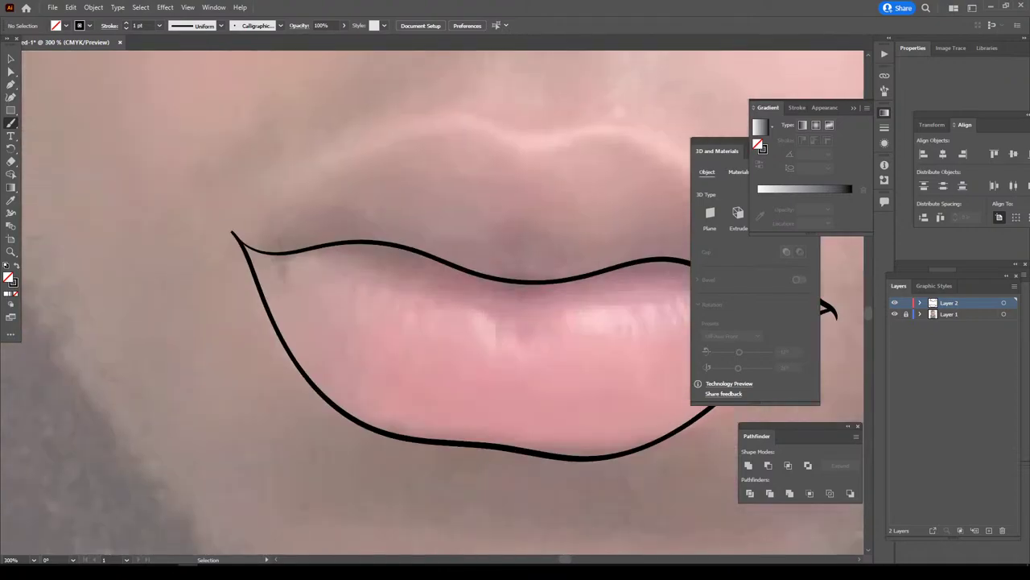
{"action": "scroll", "coordinate": [455, 410], "scroll_direction": "up", "scroll_amount": 1}
{"action": "left_click_drag", "start_coordinate": [247, 271], "coordinate": [277, 249]}
{"action": "key", "text": "ctrl+minus"}
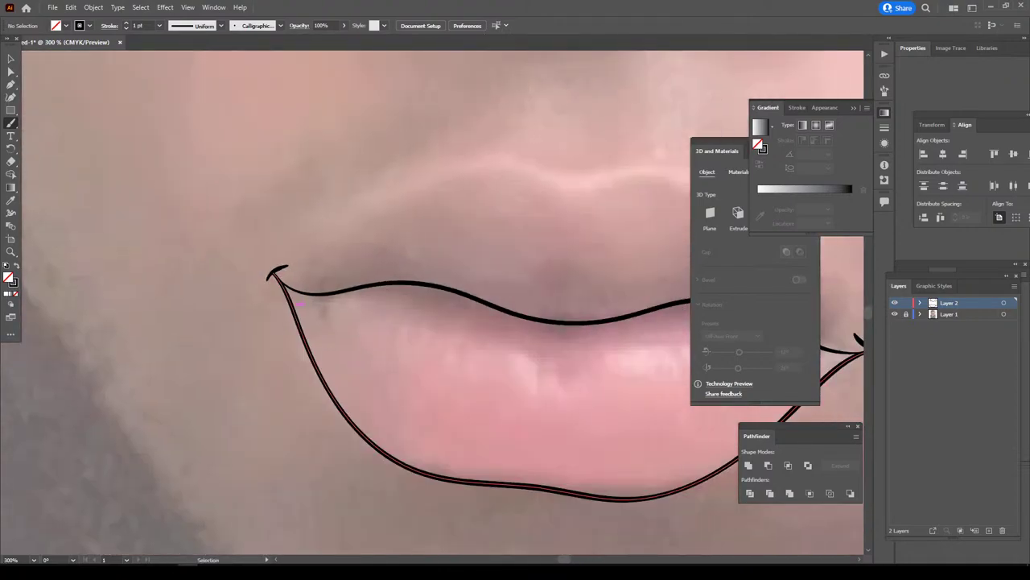
{"action": "key", "text": "ctrl+minus"}
{"action": "key", "text": "ctrl+plus"}
{"action": "scroll", "coordinate": [433, 306], "scroll_direction": "up", "scroll_amount": 2}
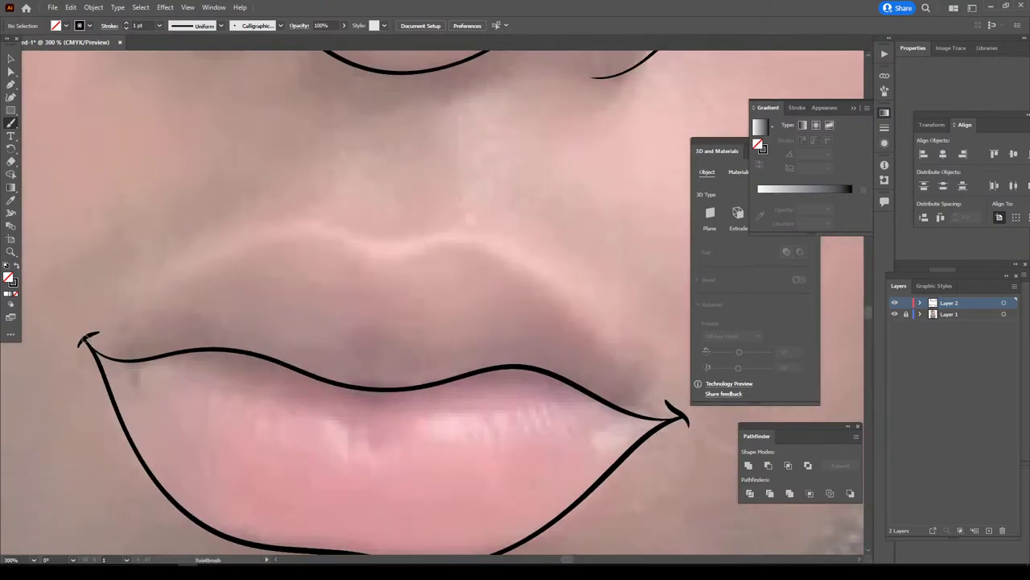
{"action": "mouse_move", "coordinate": [87, 336]}
{"action": "left_mouse_down"}
{"action": "mouse_move", "coordinate": [134, 322]}
{"action": "mouse_move", "coordinate": [254, 246]}
{"action": "mouse_move", "coordinate": [324, 232]}
{"action": "mouse_move", "coordinate": [377, 251]}
{"action": "mouse_move", "coordinate": [482, 241]}
{"action": "mouse_move", "coordinate": [546, 285]}
{"action": "mouse_move", "coordinate": [622, 375]}
{"action": "mouse_move", "coordinate": [681, 419]}
{"action": "left_mouse_up"}
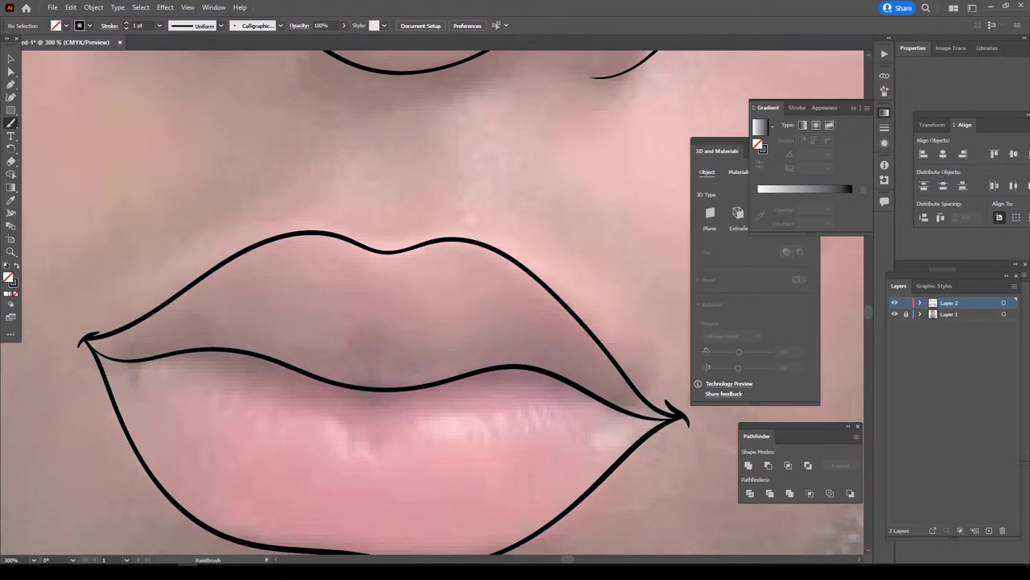
{"action": "scroll", "coordinate": [426, 295], "scroll_direction": "down", "scroll_amount": 2}
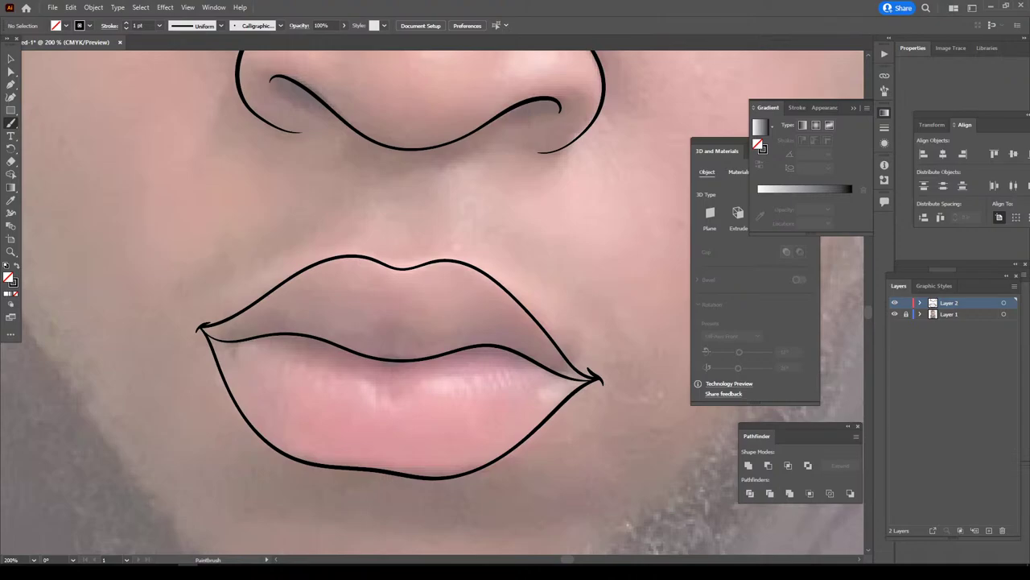
- Paint an inner curve inside the right nostril
{"action": "scroll", "coordinate": [159, 127], "scroll_direction": "up", "scroll_amount": 1}
{"action": "scroll", "coordinate": [575, 262], "scroll_direction": "up", "scroll_amount": 2}
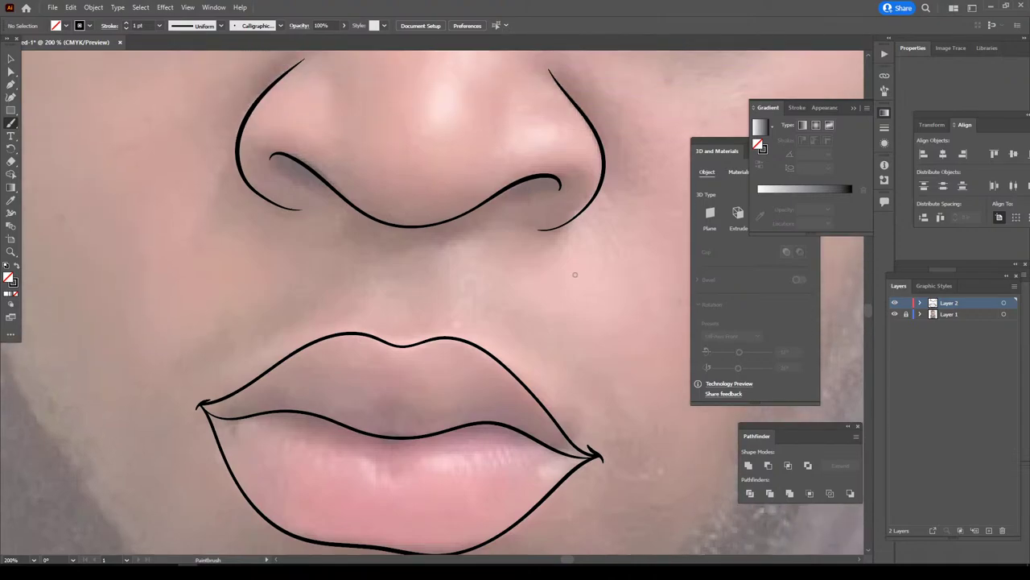
{"action": "scroll", "coordinate": [575, 262], "scroll_direction": "up", "scroll_amount": 2}
{"action": "scroll", "coordinate": [575, 262], "scroll_direction": "up", "scroll_amount": 2}
{"action": "scroll", "coordinate": [575, 262], "scroll_direction": "up", "scroll_amount": 1}
{"action": "scroll", "coordinate": [574, 262], "scroll_direction": "up", "scroll_amount": 1}
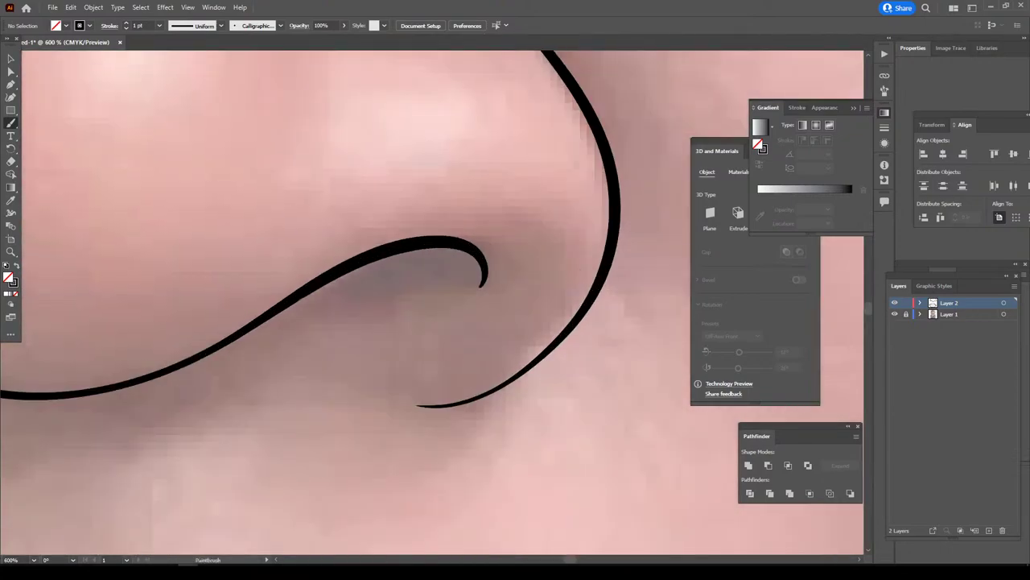
{"action": "mouse_move", "coordinate": [278, 310]}
{"action": "left_mouse_down"}
{"action": "mouse_move", "coordinate": [322, 307]}
{"action": "mouse_move", "coordinate": [455, 252]}
{"action": "left_mouse_up"}
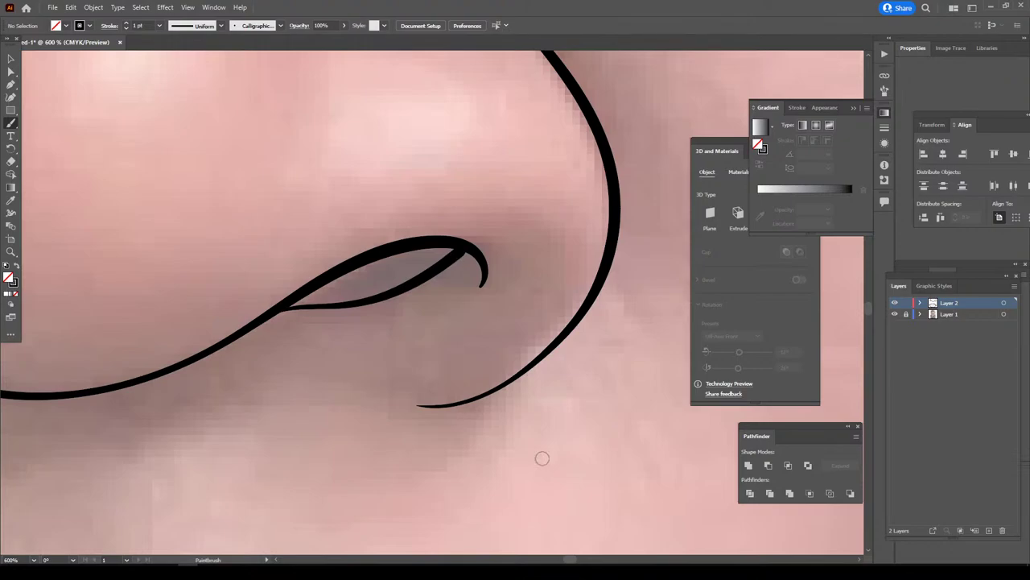
- Paint an inner curve inside the left nostril and check the whole nose
{"action": "key", "text": "ctrl+minus"}
{"action": "key", "text": "ctrl+minus"}
{"action": "scroll", "coordinate": [177, 310], "scroll_direction": "up", "scroll_amount": 2}
{"action": "scroll", "coordinate": [420, 256], "scroll_direction": "up", "scroll_amount": 2}
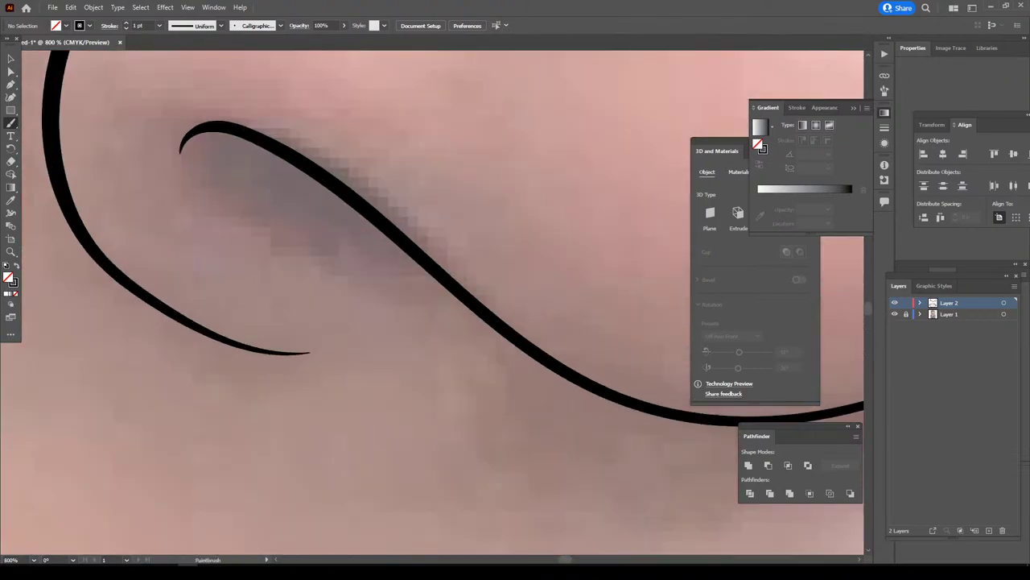
{"action": "left_click_drag", "start_coordinate": [212, 183], "coordinate": [439, 326]}
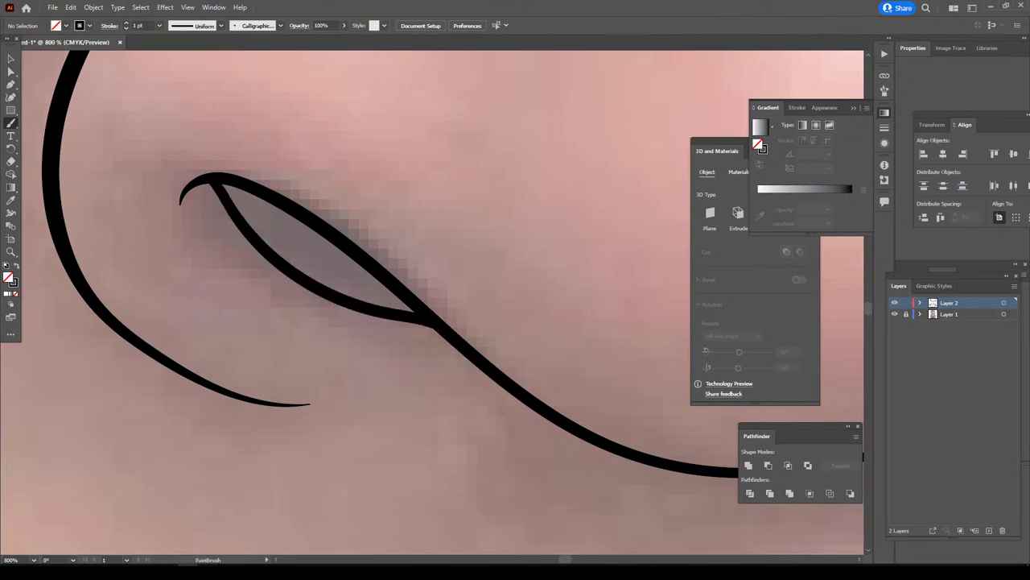
{"action": "key", "text": "ctrl+minus"}
{"action": "key", "text": "ctrl+minus"}
{"action": "key", "text": "ctrl+minus"}
{"action": "key", "text": "ctrl+minus"}
{"action": "key", "text": "ctrl+minus"}
{"action": "key", "text": "ctrl+minus"}
{"action": "key", "text": "ctrl+plus"}
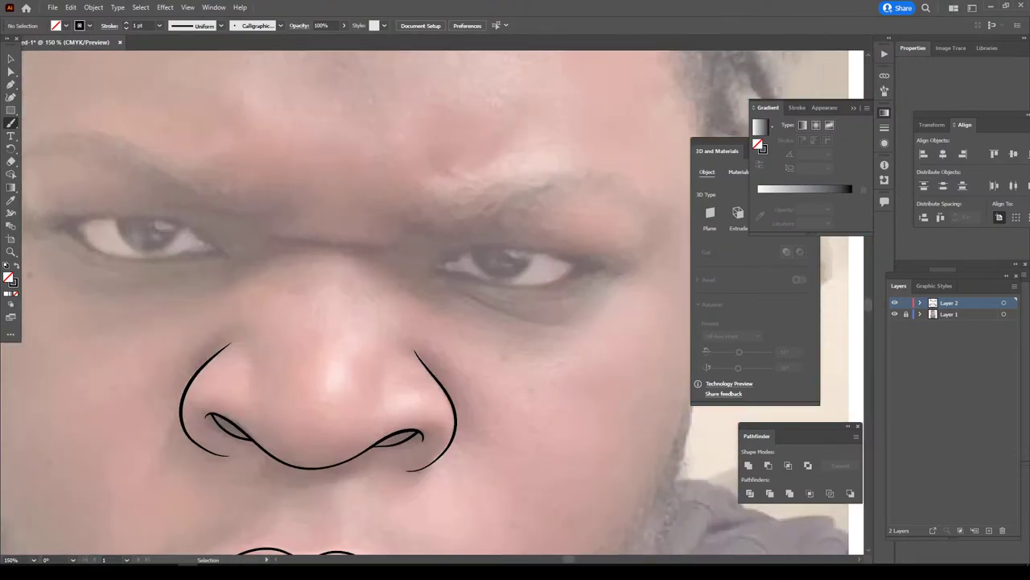
{"action": "scroll", "coordinate": [596, 258], "scroll_direction": "up", "scroll_amount": 2}
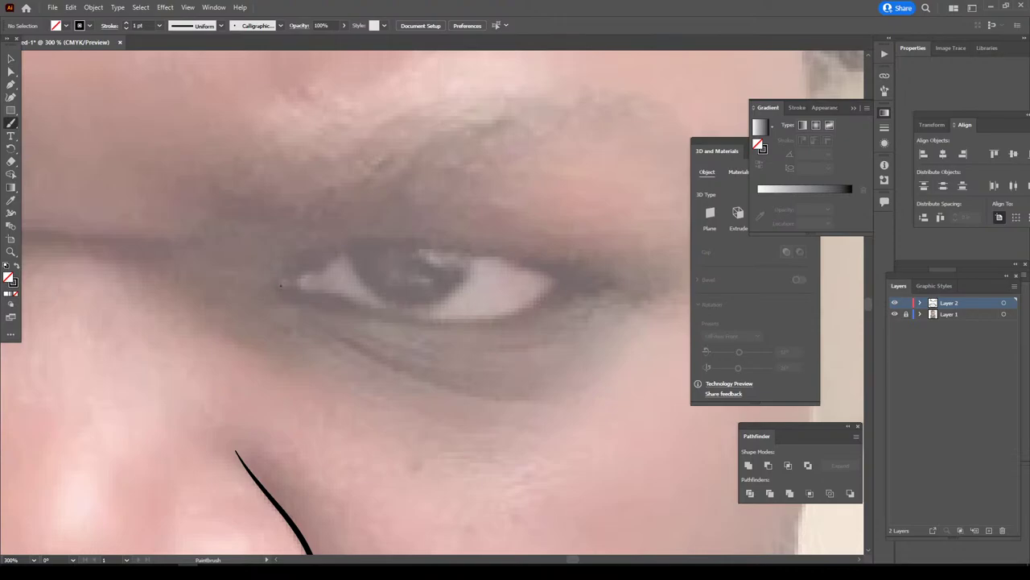
- Draw the upper eyelid, inner corner and lower lid of the right-hand eye
{"action": "mouse_move", "coordinate": [280, 285]}
{"action": "left_mouse_down"}
{"action": "mouse_move", "coordinate": [354, 245]}
{"action": "mouse_move", "coordinate": [416, 242]}
{"action": "mouse_move", "coordinate": [612, 293]}
{"action": "left_mouse_up"}
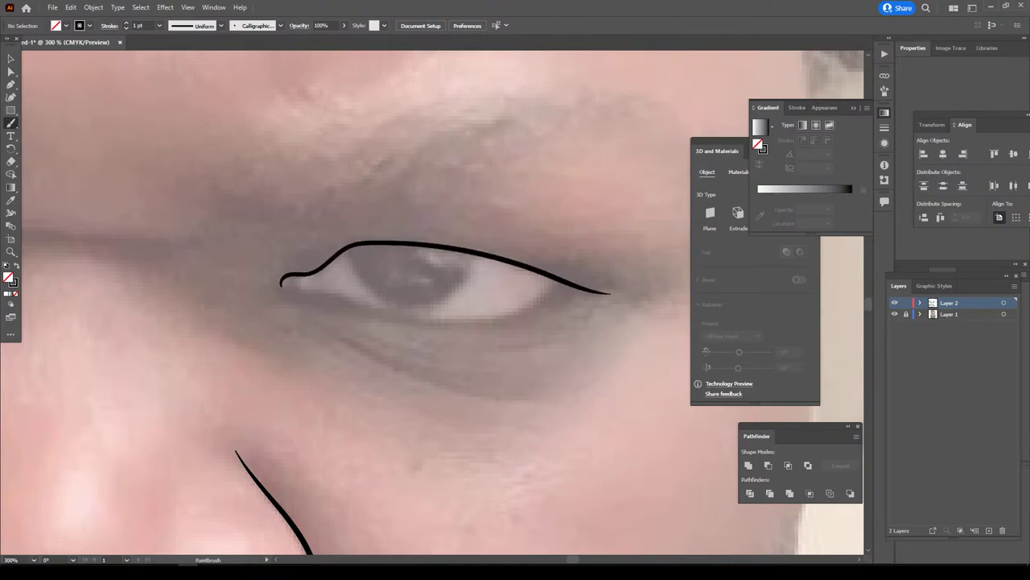
{"action": "scroll", "coordinate": [626, 305], "scroll_direction": "up", "scroll_amount": 1}
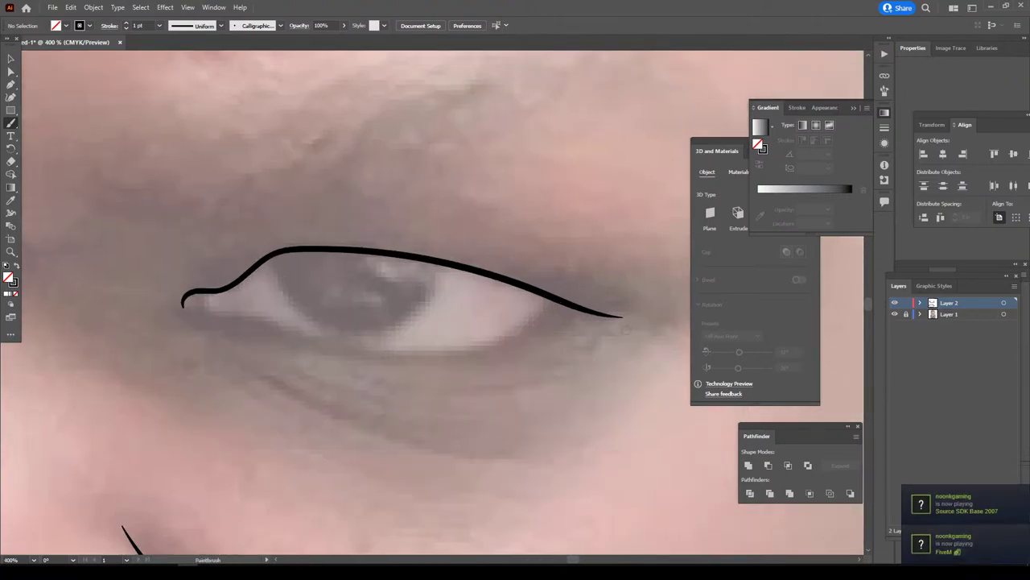
{"action": "mouse_move", "coordinate": [217, 291]}
{"action": "left_mouse_down"}
{"action": "mouse_move", "coordinate": [224, 309]}
{"action": "mouse_move", "coordinate": [199, 310]}
{"action": "mouse_move", "coordinate": [364, 351]}
{"action": "mouse_move", "coordinate": [449, 352]}
{"action": "mouse_move", "coordinate": [522, 330]}
{"action": "mouse_move", "coordinate": [560, 299]}
{"action": "left_mouse_up"}
- Add a crease line above that eye and a curved bag line beneath it
{"action": "scroll", "coordinate": [402, 322], "scroll_direction": "down", "scroll_amount": 2}
{"action": "scroll", "coordinate": [402, 322], "scroll_direction": "up", "scroll_amount": 2}
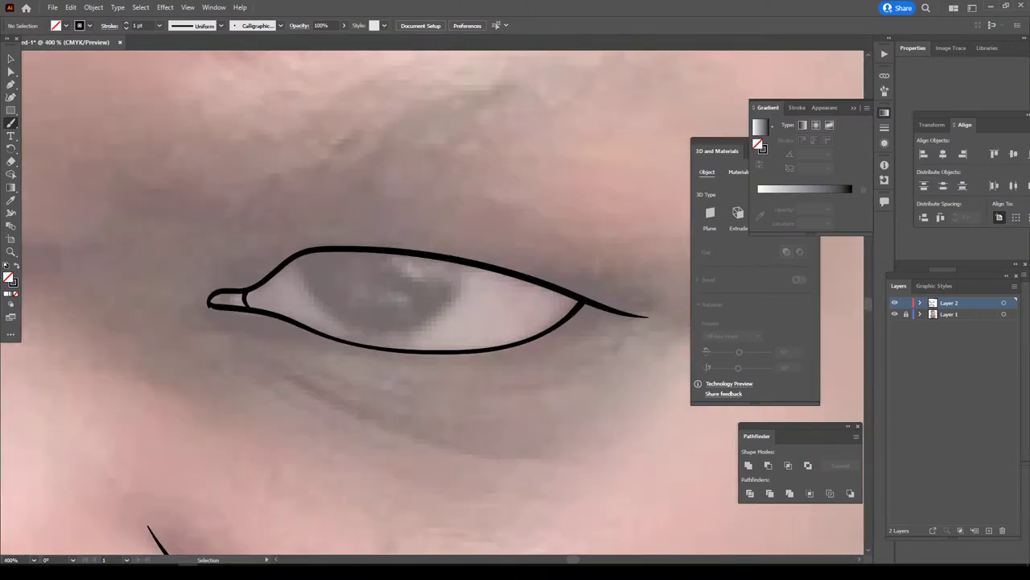
{"action": "mouse_move", "coordinate": [482, 282]}
{"action": "left_mouse_down"}
{"action": "mouse_move", "coordinate": [322, 260]}
{"action": "mouse_move", "coordinate": [236, 281]}
{"action": "mouse_move", "coordinate": [234, 296]}
{"action": "mouse_move", "coordinate": [195, 308]}
{"action": "left_mouse_up"}
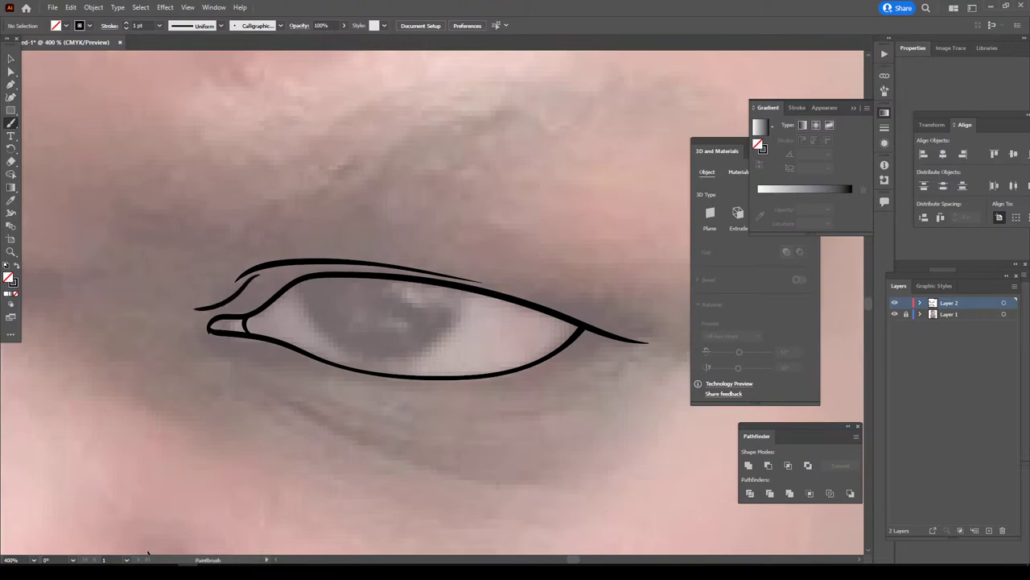
{"action": "mouse_move", "coordinate": [441, 463]}
{"action": "left_mouse_down"}
{"action": "mouse_move", "coordinate": [363, 441]}
{"action": "mouse_move", "coordinate": [222, 364]}
{"action": "mouse_move", "coordinate": [229, 377]}
{"action": "left_mouse_up"}
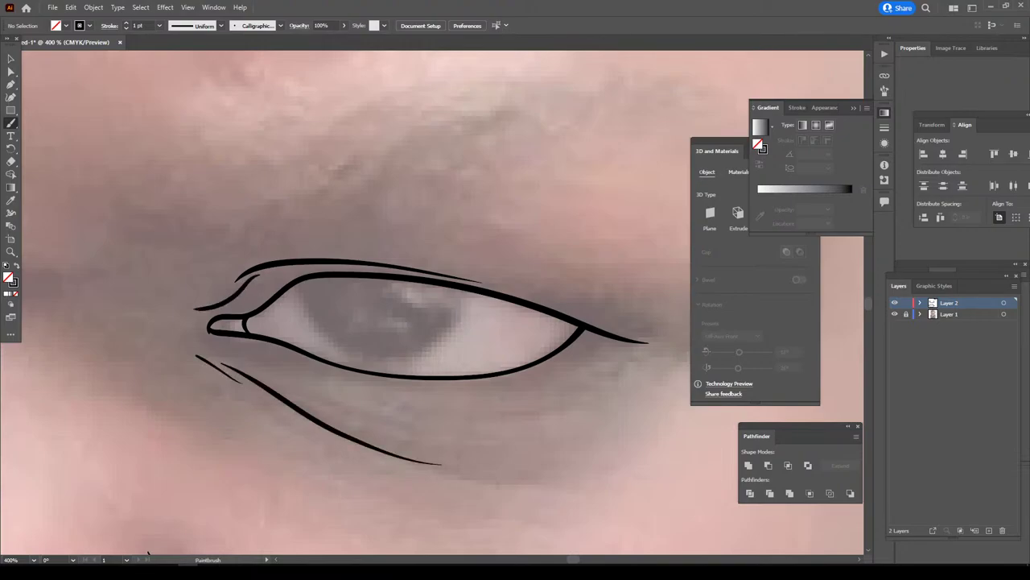
{"action": "scroll", "coordinate": [426, 322], "scroll_direction": "down", "scroll_amount": 5}
- Paint two stacked curved wrinkle strokes across the nose bridge between the eyes
{"action": "scroll", "coordinate": [483, 322], "scroll_direction": "down", "scroll_amount": 2}
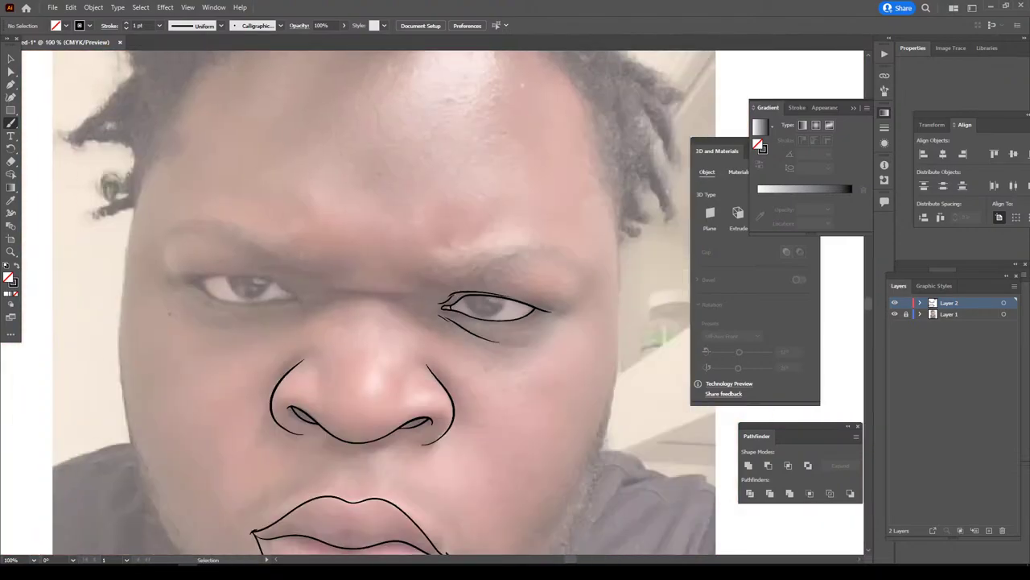
{"action": "scroll", "coordinate": [523, 338], "scroll_direction": "up", "scroll_amount": 3}
{"action": "scroll", "coordinate": [483, 446], "scroll_direction": "up", "scroll_amount": 3}
{"action": "scroll", "coordinate": [484, 446], "scroll_direction": "up", "scroll_amount": 1}
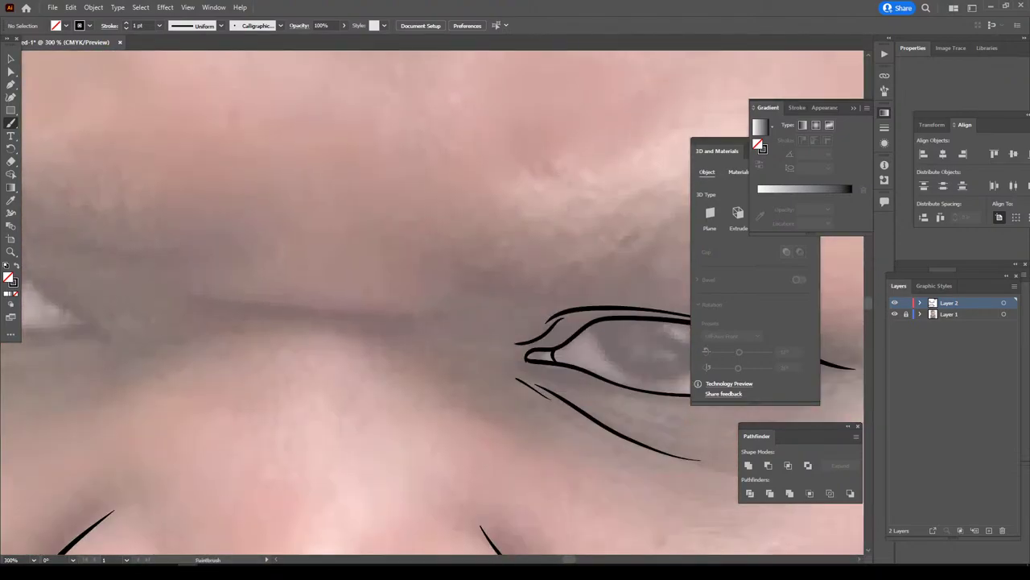
{"action": "mouse_move", "coordinate": [149, 286]}
{"action": "left_mouse_down"}
{"action": "mouse_move", "coordinate": [247, 307]}
{"action": "mouse_move", "coordinate": [475, 317]}
{"action": "left_mouse_up"}
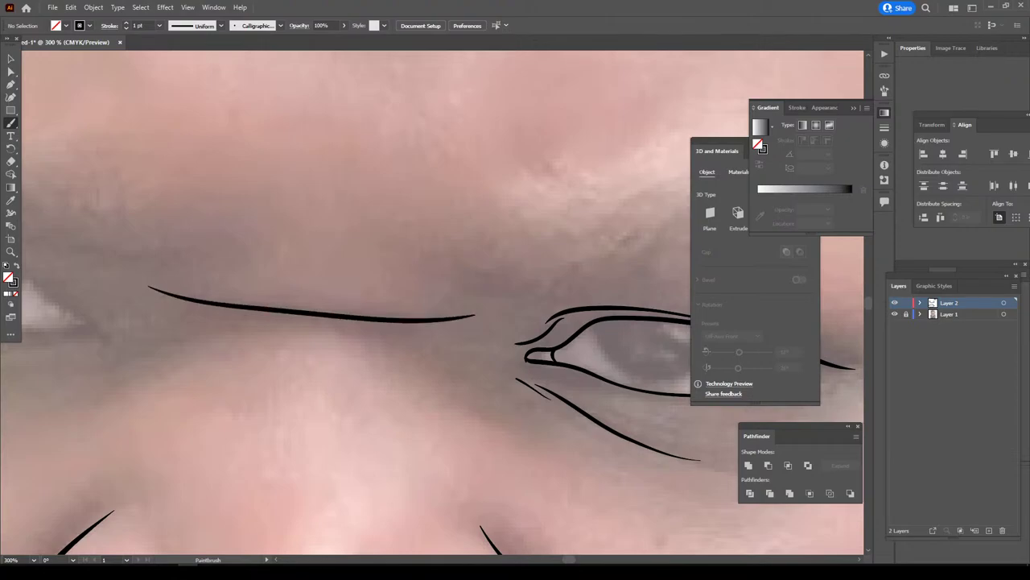
{"action": "key", "text": "ctrl+minus"}
{"action": "key", "text": "ctrl+minus"}
{"action": "key", "text": "ctrl+minus"}
{"action": "key", "text": "ctrl+plus"}
{"action": "key", "text": "ctrl+plus"}
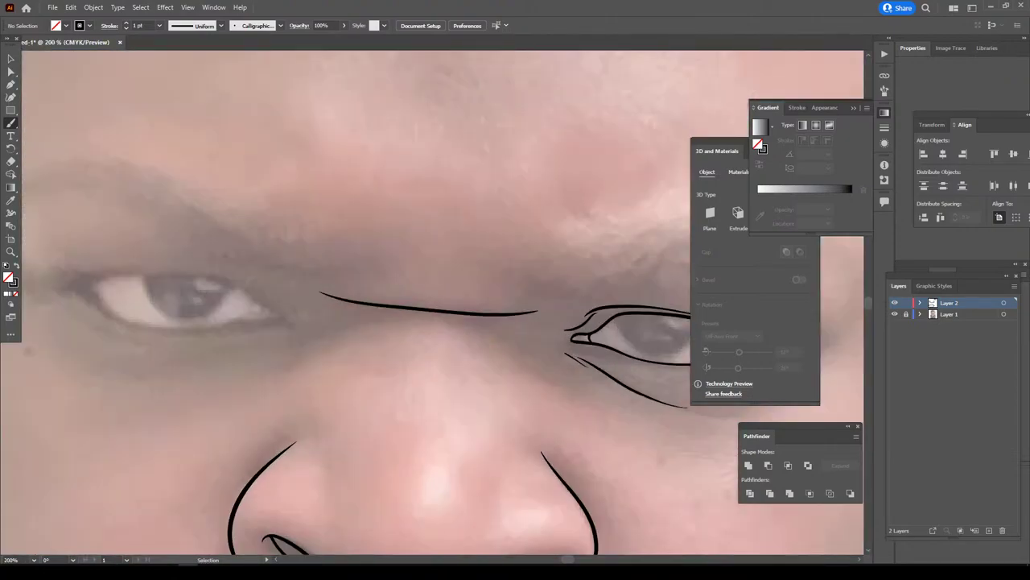
{"action": "scroll", "coordinate": [440, 322], "scroll_direction": "down", "scroll_amount": 1}
{"action": "mouse_move", "coordinate": [488, 322]}
{"action": "left_mouse_down"}
{"action": "mouse_move", "coordinate": [439, 303]}
{"action": "mouse_move", "coordinate": [361, 314]}
{"action": "left_mouse_up"}
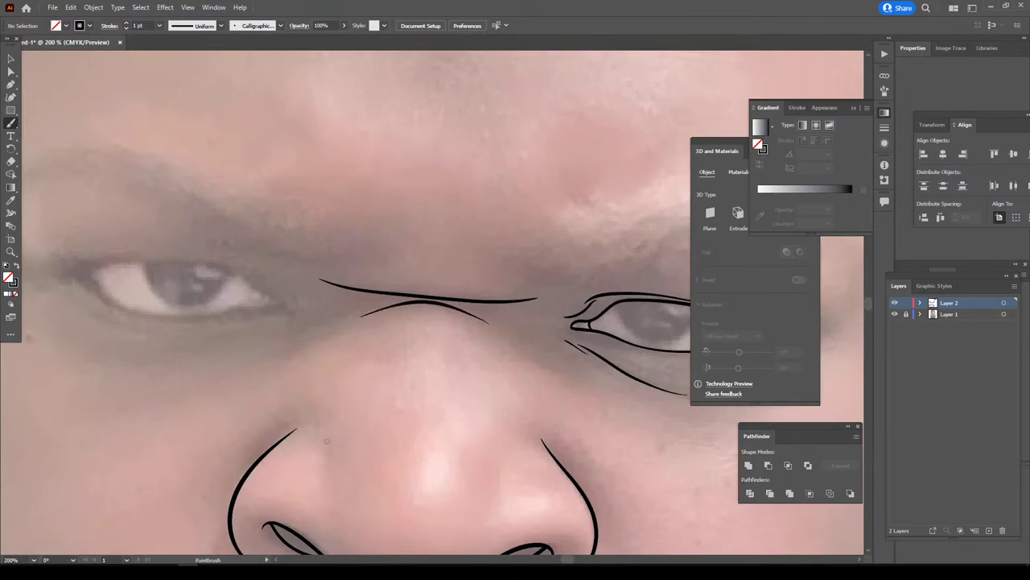
{"action": "key", "text": "ctrl+minus"}
{"action": "key", "text": "ctrl+minus"}
{"action": "key", "text": "ctrl+minus"}
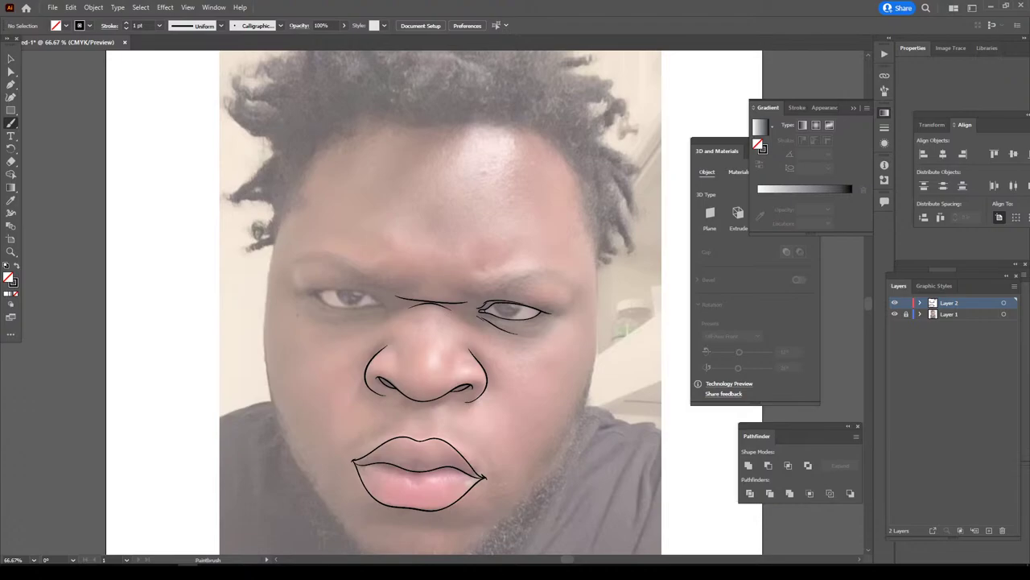
{"action": "scroll", "coordinate": [338, 298], "scroll_direction": "up", "scroll_amount": 3}
- Draw the upper eyelid of the left-hand eye
{"action": "scroll", "coordinate": [339, 298], "scroll_direction": "up", "scroll_amount": 2}
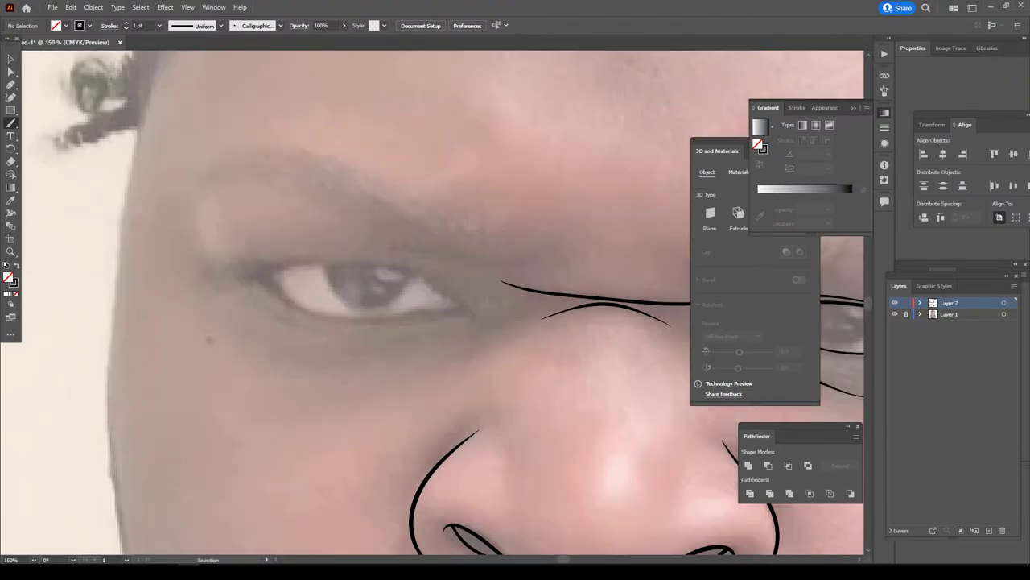
{"action": "scroll", "coordinate": [342, 490], "scroll_direction": "up", "scroll_amount": 2}
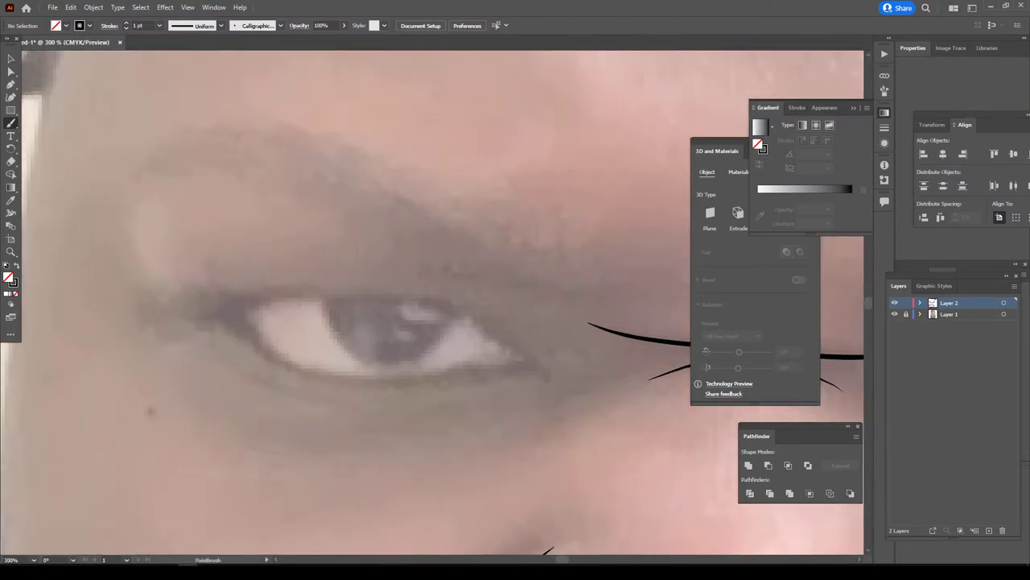
{"action": "mouse_move", "coordinate": [167, 315]}
{"action": "left_mouse_down"}
{"action": "mouse_move", "coordinate": [413, 299]}
{"action": "mouse_move", "coordinate": [504, 322]}
{"action": "left_mouse_up"}
- Add that eye's outer corner curve and lower lid, then view the whole face
{"action": "scroll", "coordinate": [504, 322], "scroll_direction": "down", "scroll_amount": 1}
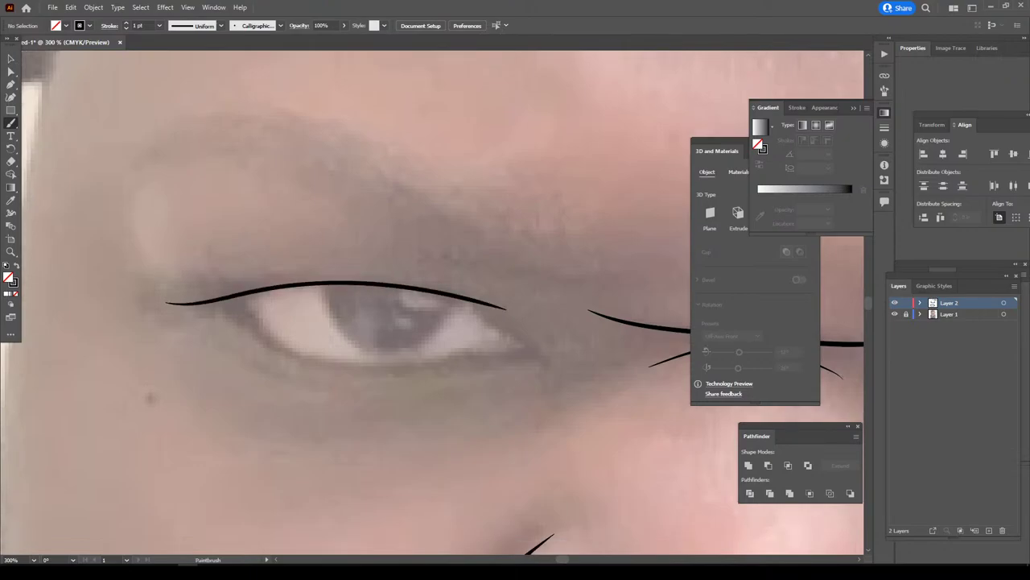
{"action": "scroll", "coordinate": [486, 409], "scroll_direction": "down", "scroll_amount": 2}
{"action": "scroll", "coordinate": [486, 409], "scroll_direction": "up", "scroll_amount": 1}
{"action": "scroll", "coordinate": [485, 408], "scroll_direction": "up", "scroll_amount": 2}
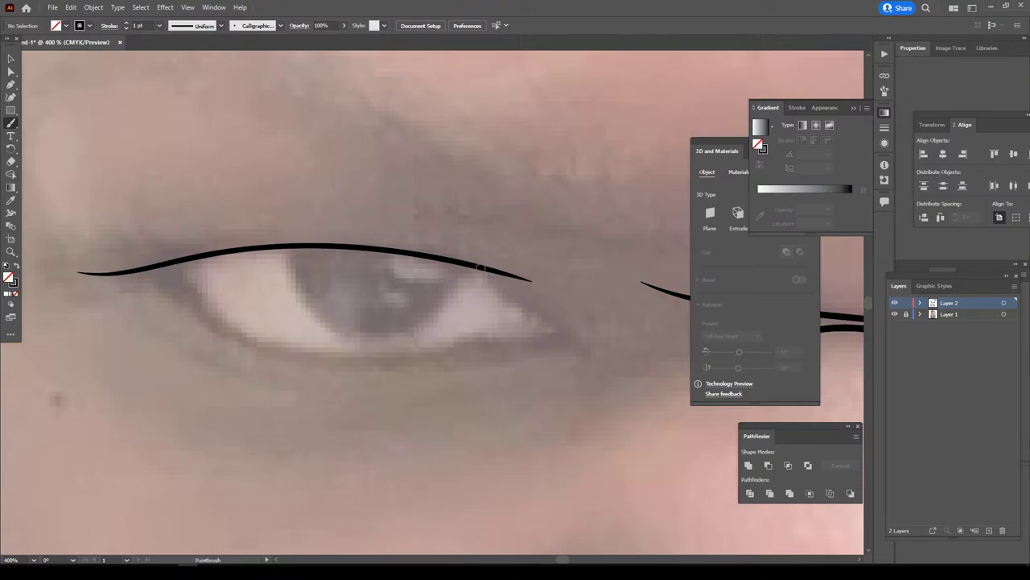
{"action": "mouse_move", "coordinate": [481, 267]}
{"action": "left_mouse_down"}
{"action": "mouse_move", "coordinate": [572, 328]}
{"action": "mouse_move", "coordinate": [583, 351]}
{"action": "left_mouse_up"}
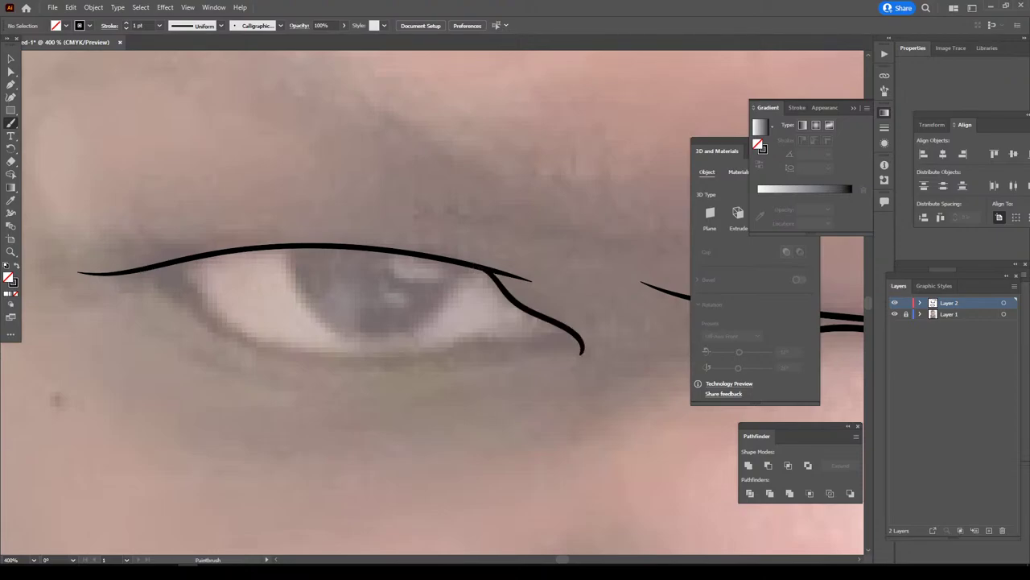
{"action": "mouse_move", "coordinate": [149, 268]}
{"action": "left_mouse_down"}
{"action": "mouse_move", "coordinate": [302, 351]}
{"action": "mouse_move", "coordinate": [403, 357]}
{"action": "mouse_move", "coordinate": [541, 338]}
{"action": "mouse_move", "coordinate": [581, 348]}
{"action": "mouse_move", "coordinate": [541, 332]}
{"action": "mouse_move", "coordinate": [549, 274]}
{"action": "mouse_move", "coordinate": [472, 236]}
{"action": "mouse_move", "coordinate": [338, 227]}
{"action": "mouse_move", "coordinate": [183, 252]}
{"action": "left_mouse_up"}
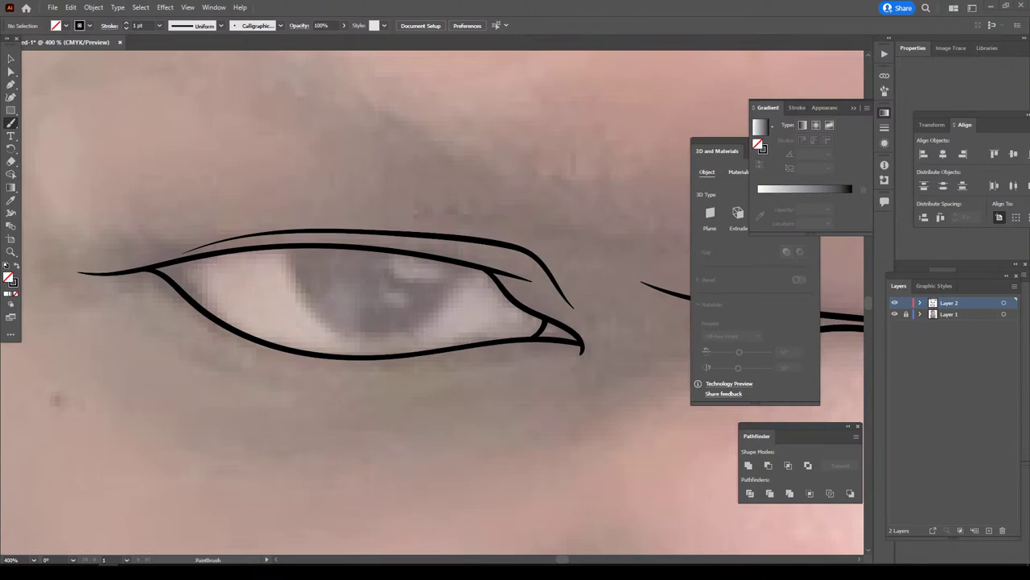
{"action": "key", "text": "ctrl+minus"}
{"action": "key", "text": "ctrl+minus"}
{"action": "key", "text": "ctrl+minus"}
{"action": "key", "text": "ctrl+minus"}
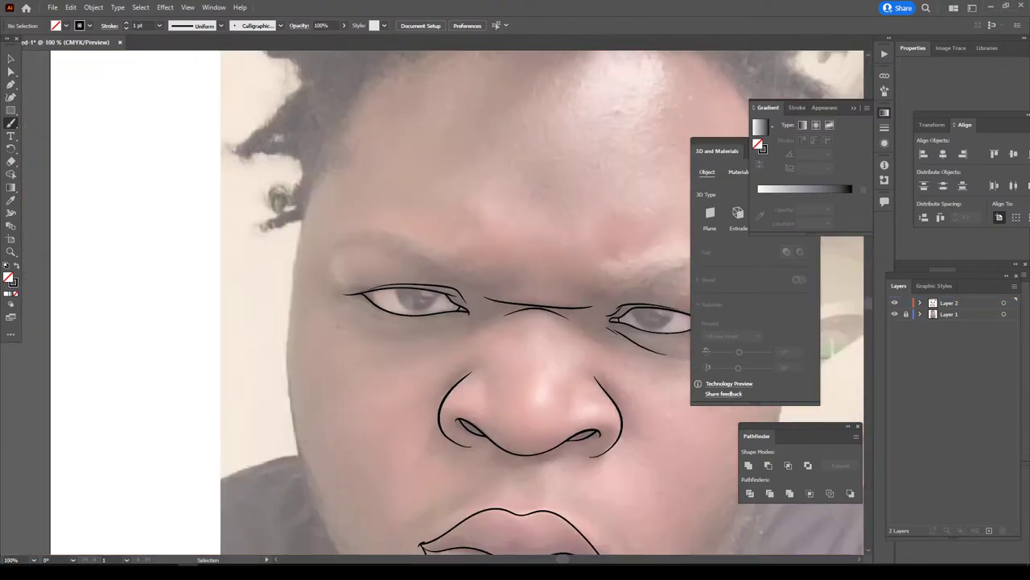
{"action": "key", "text": "ctrl+minus"}
{"action": "key", "text": "ctrl+minus"}
- Fit the artboard in view and briefly hide the reference photo to check the line art
{"action": "key", "text": "ctrl+plus"}
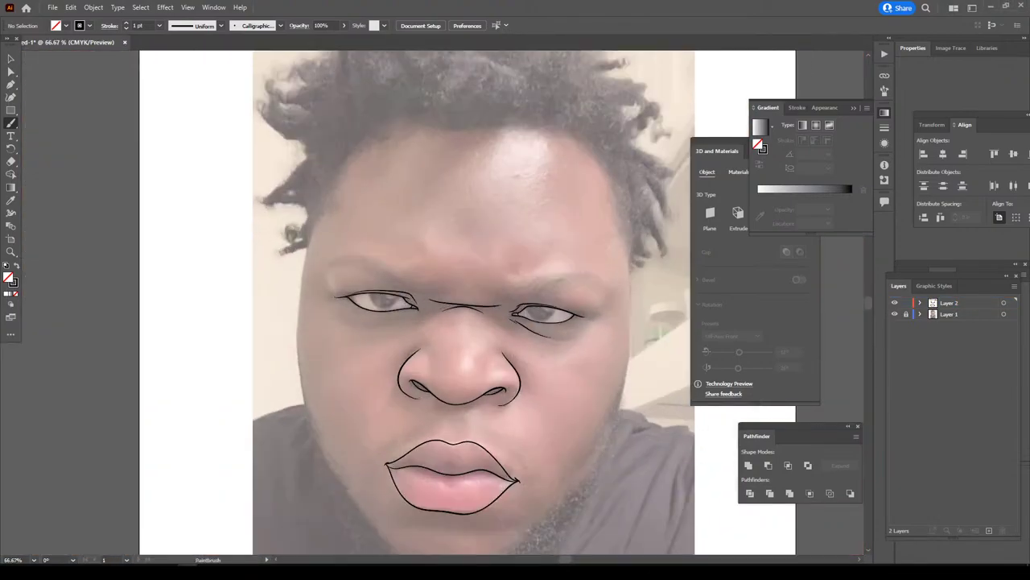
{"action": "left_click", "coordinate": [894, 314]}
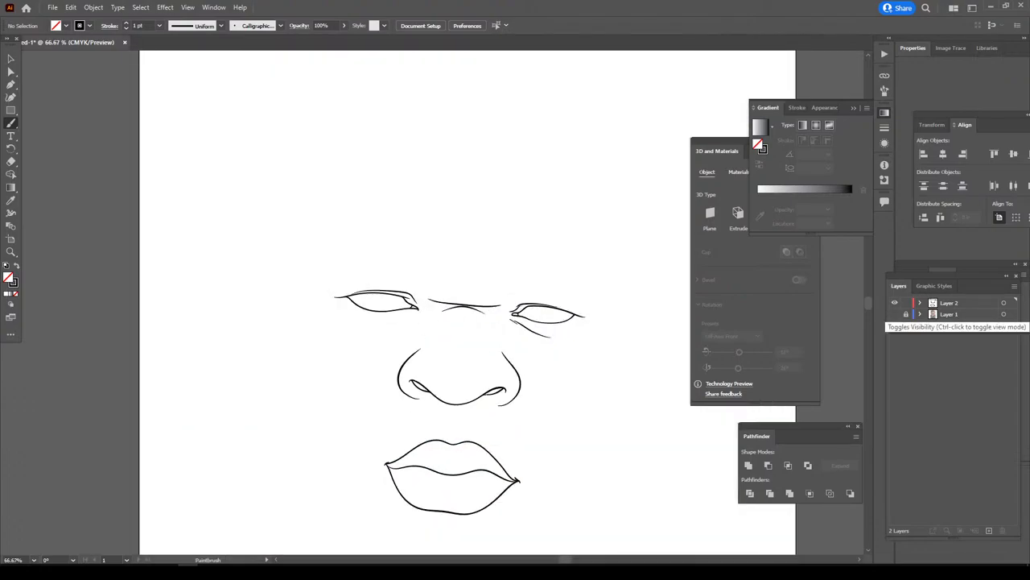
{"action": "left_click", "coordinate": [895, 314]}
- Draw a curved chin line beneath the lower lip
{"action": "key", "text": "ctrl+plus"}
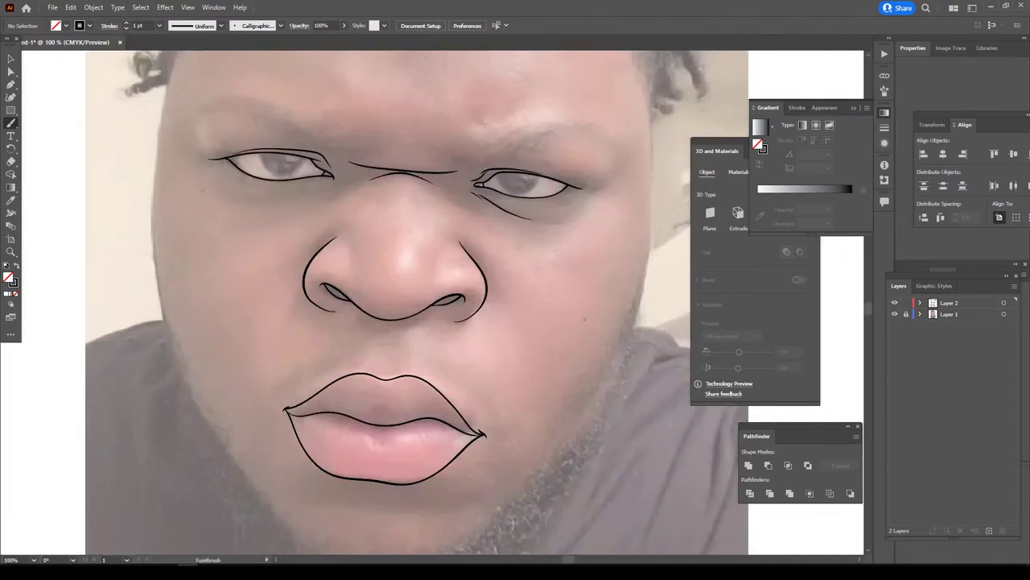
{"action": "scroll", "coordinate": [418, 303], "scroll_direction": "down", "scroll_amount": 1}
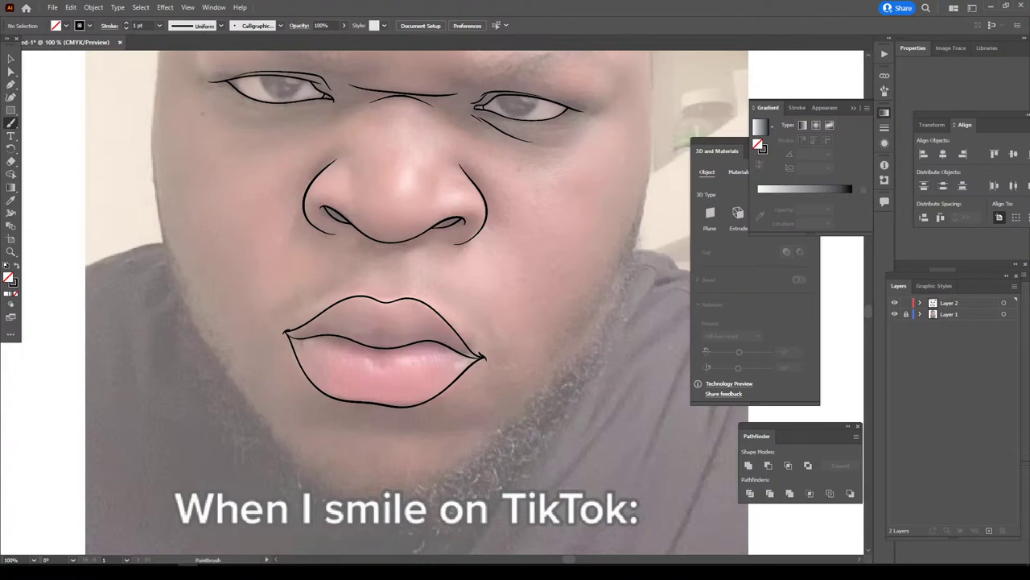
{"action": "scroll", "coordinate": [418, 303], "scroll_direction": "down", "scroll_amount": 1}
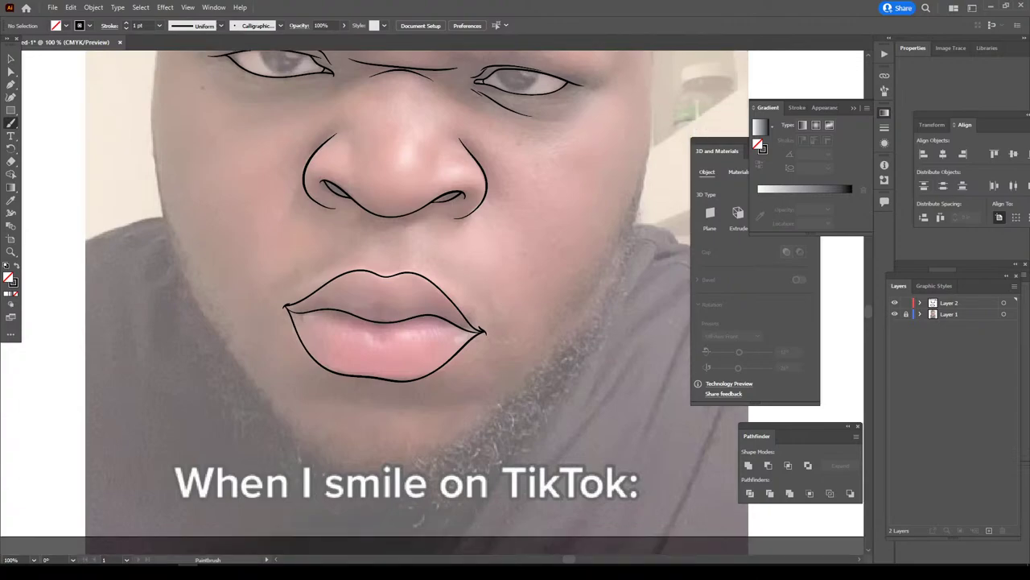
{"action": "scroll", "coordinate": [418, 303], "scroll_direction": "down", "scroll_amount": 1}
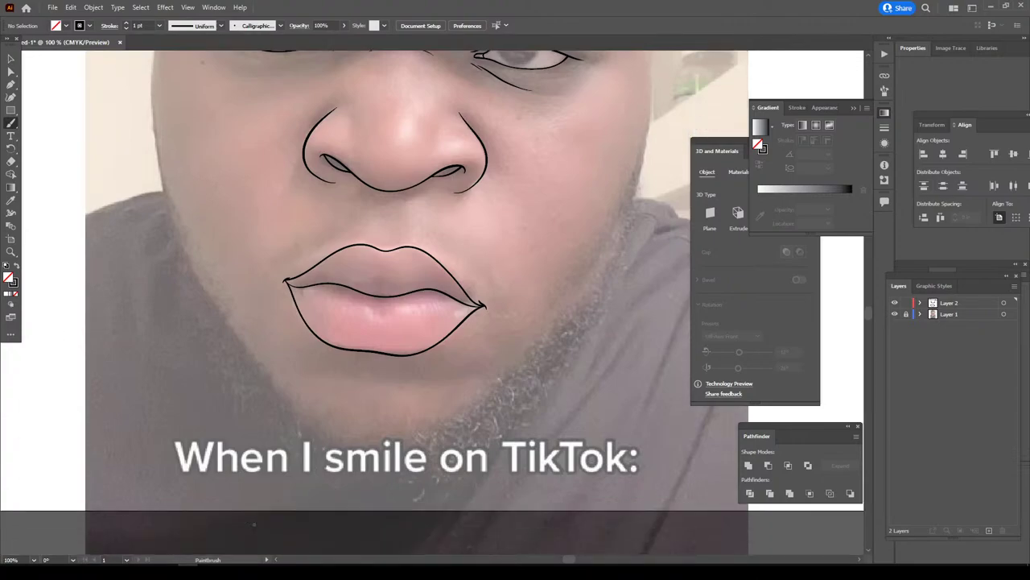
{"action": "key", "text": "ctrl+plus"}
{"action": "key", "text": "ctrl+plus"}
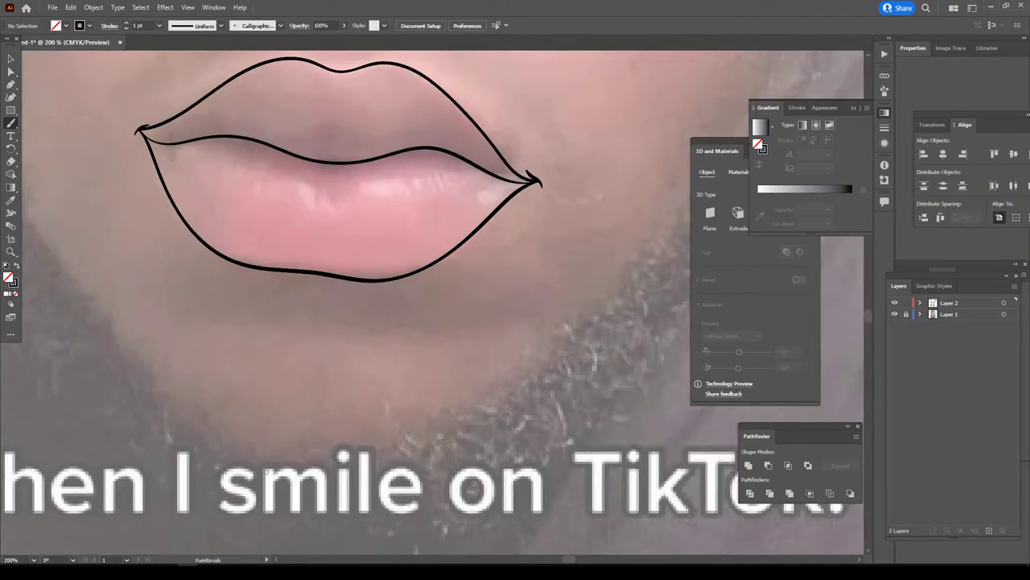
{"action": "mouse_move", "coordinate": [191, 313]}
{"action": "left_mouse_down"}
{"action": "mouse_move", "coordinate": [293, 307]}
{"action": "mouse_move", "coordinate": [445, 331]}
{"action": "left_mouse_up"}
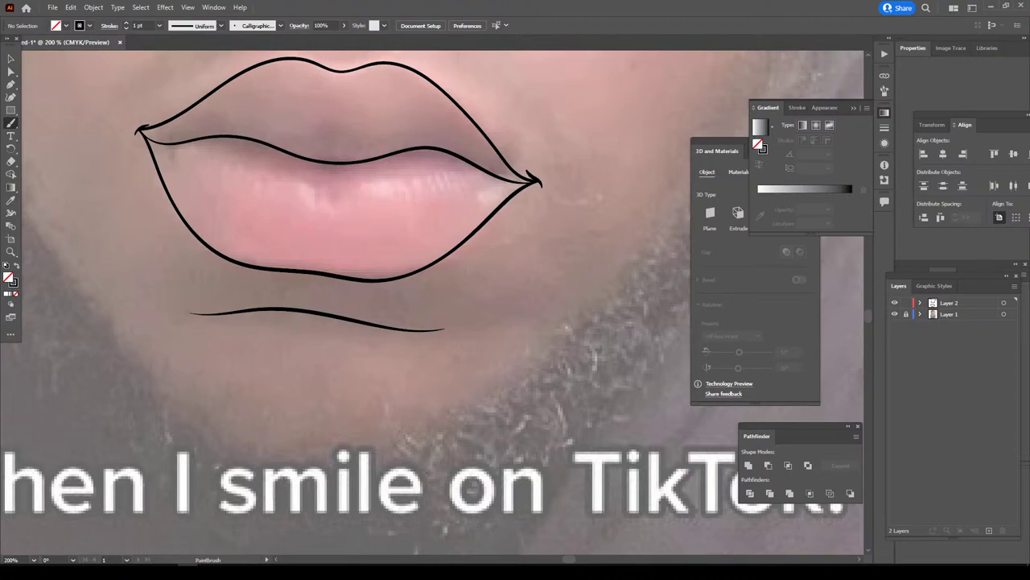
- Brush a long contour stroke down the left side of the face
{"action": "key", "text": "ctrl+minus"}
{"action": "key", "text": "ctrl+minus"}
{"action": "key", "text": "ctrl+minus"}
{"action": "key", "text": "ctrl+minus"}
{"action": "key", "text": "ctrl+plus"}
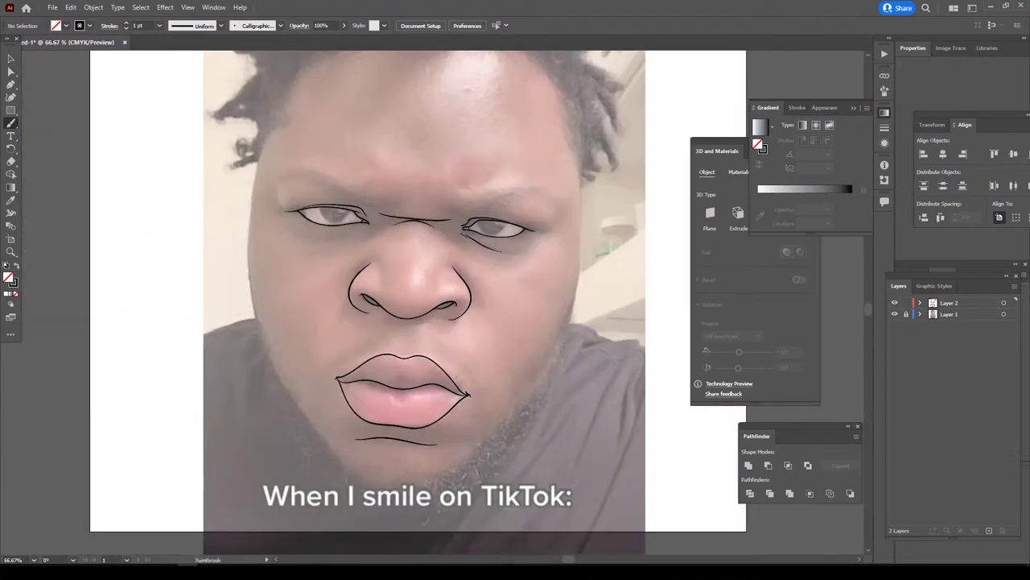
{"action": "scroll", "coordinate": [418, 301], "scroll_direction": "up", "scroll_amount": 2}
{"action": "mouse_move", "coordinate": [323, 496]}
{"action": "left_mouse_down"}
{"action": "mouse_move", "coordinate": [252, 333]}
{"action": "mouse_move", "coordinate": [257, 206]}
{"action": "mouse_move", "coordinate": [272, 149]}
{"action": "left_mouse_up"}
- Undo the left cheek line and set the stroke weight to 2 pt
{"action": "scroll", "coordinate": [430, 165], "scroll_direction": "down", "scroll_amount": 2}
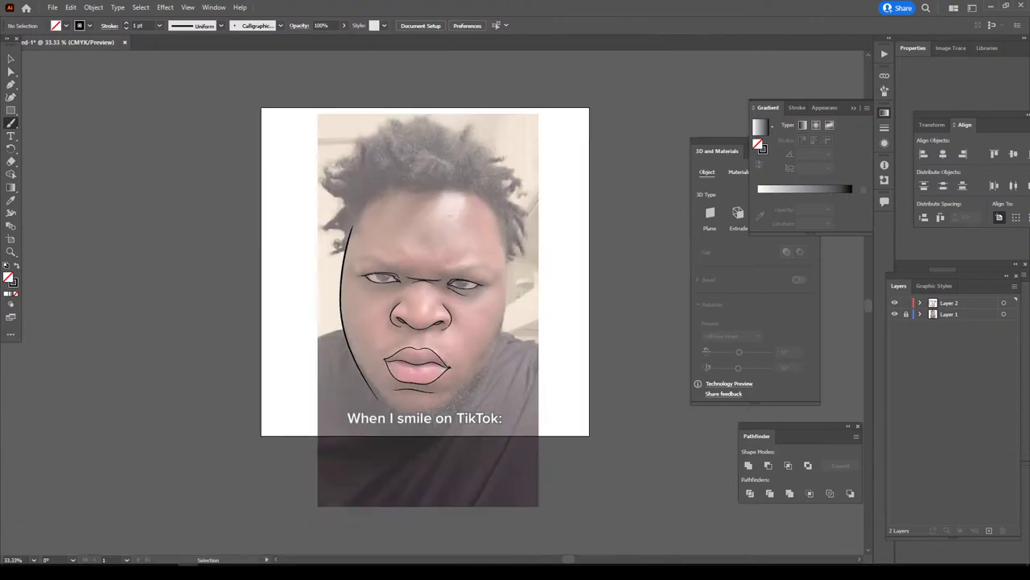
{"action": "scroll", "coordinate": [505, 242], "scroll_direction": "up", "scroll_amount": 1}
{"action": "scroll", "coordinate": [439, 242], "scroll_direction": "up", "scroll_amount": 1}
{"action": "key", "text": "ctrl+z"}
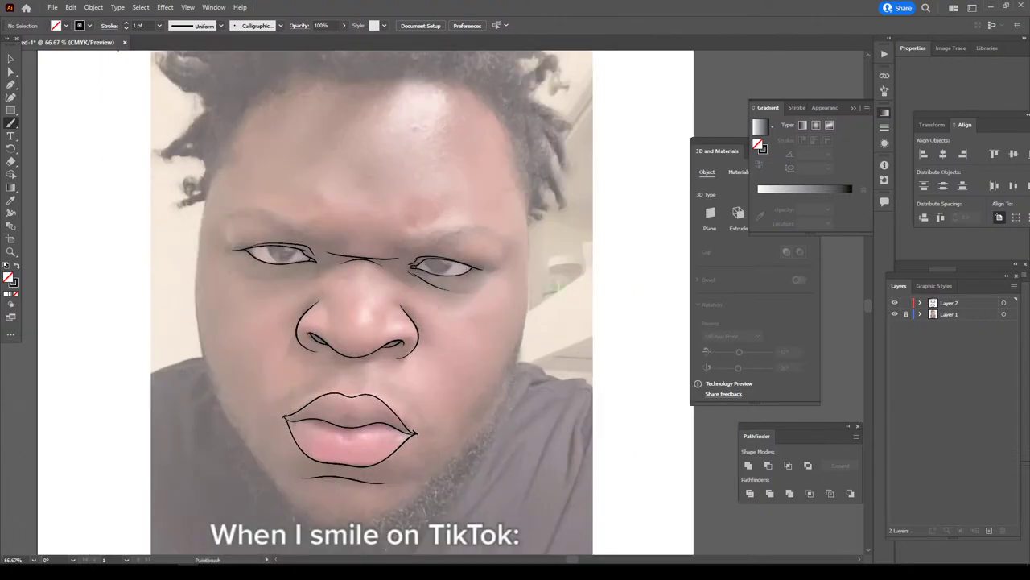
{"action": "left_click", "coordinate": [159, 25]}
{"action": "left_click", "coordinate": [165, 82]}
- Paint long 2 pt jawline strokes down the left and right sides of the face
{"action": "mouse_move", "coordinate": [269, 487]}
{"action": "left_mouse_down"}
{"action": "mouse_move", "coordinate": [203, 351]}
{"action": "mouse_move", "coordinate": [206, 203]}
{"action": "mouse_move", "coordinate": [223, 131]}
{"action": "left_mouse_up"}
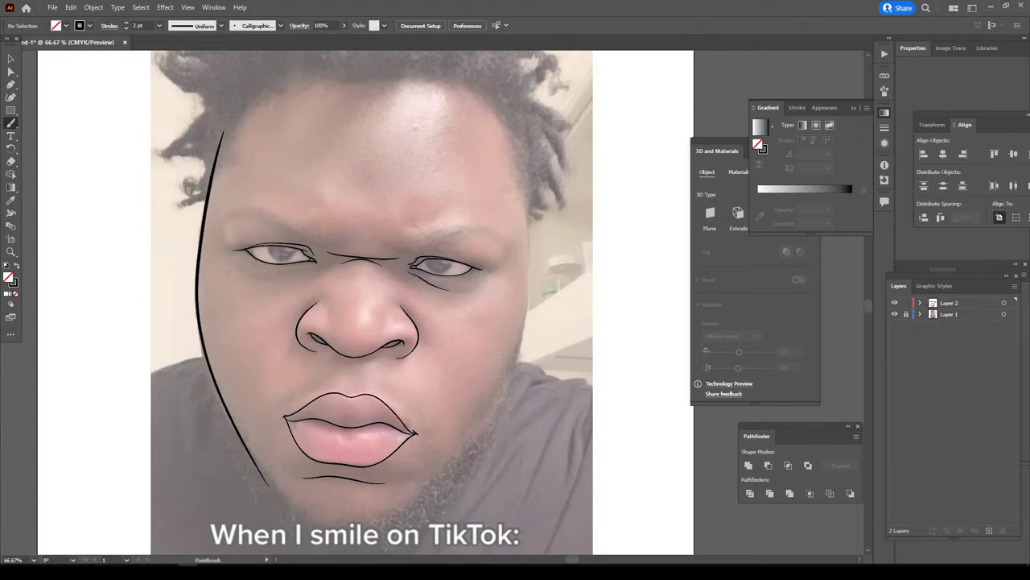
{"action": "mouse_move", "coordinate": [436, 496]}
{"action": "left_mouse_down"}
{"action": "mouse_move", "coordinate": [515, 370]}
{"action": "mouse_move", "coordinate": [532, 158]}
{"action": "left_mouse_up"}
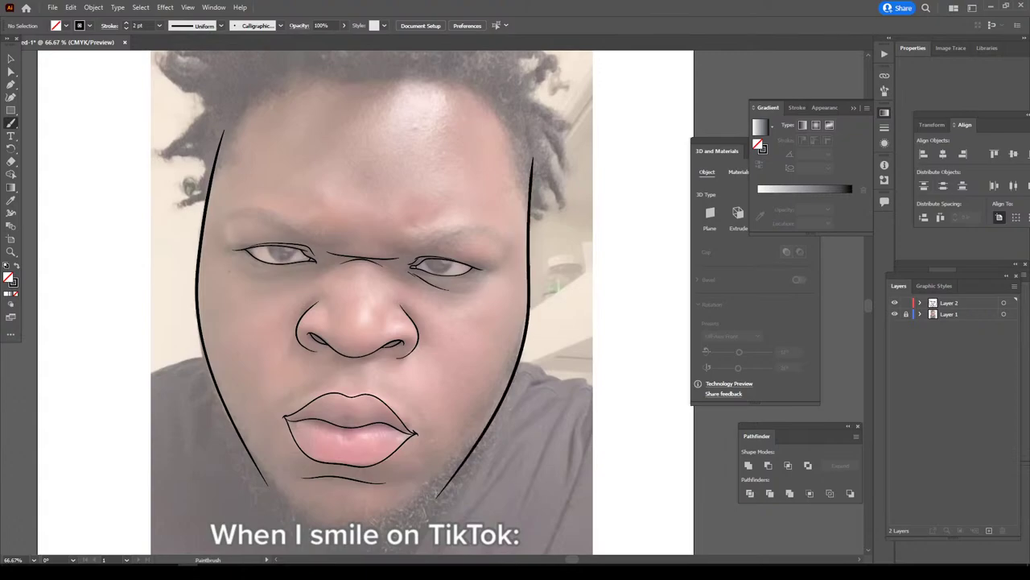
{"action": "key", "text": "ctrl+minus"}
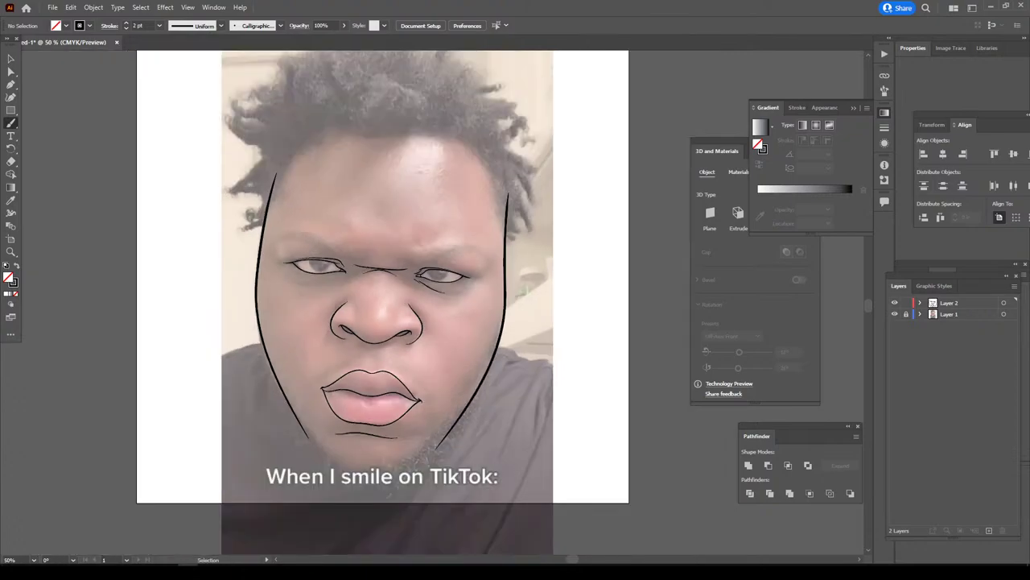
{"action": "key", "text": "ctrl+minus"}
{"action": "key", "text": "ctrl+plus"}
{"action": "key", "text": "ctrl+plus"}
{"action": "key", "text": "ctrl+plus"}
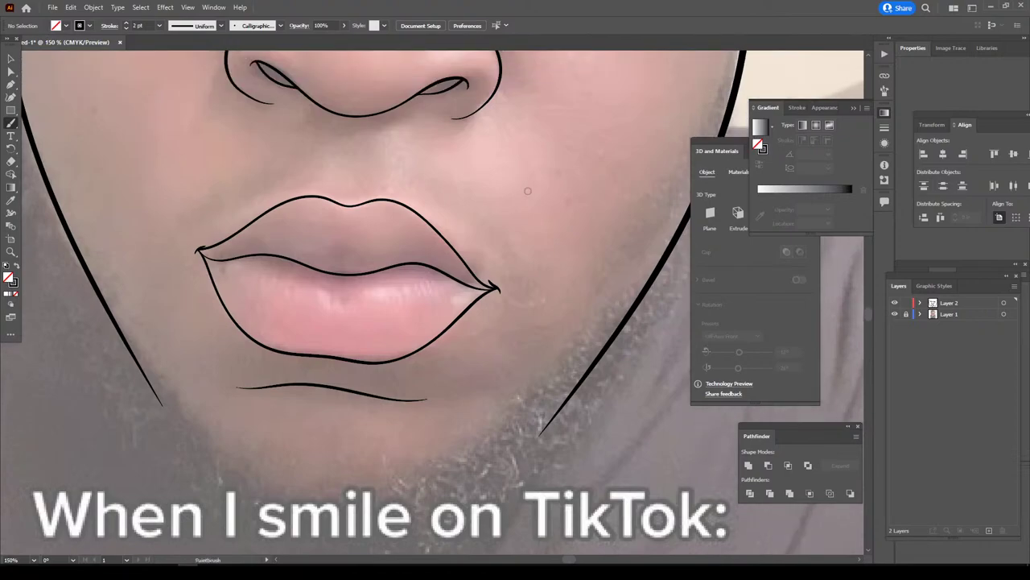
- Redraw the lower jaw as a curved chin stroke, then zoom out to the whole artboard
{"action": "left_click_drag", "start_coordinate": [528, 152], "coordinate": [528, 191]}
{"action": "left_click_drag", "start_coordinate": [111, 323], "coordinate": [147, 385]}
{"action": "key", "text": "ctrl+z"}
{"action": "mouse_move", "coordinate": [97, 287]}
{"action": "left_mouse_down"}
{"action": "mouse_move", "coordinate": [125, 350]}
{"action": "mouse_move", "coordinate": [227, 489]}
{"action": "mouse_move", "coordinate": [277, 515]}
{"action": "mouse_move", "coordinate": [348, 520]}
{"action": "mouse_move", "coordinate": [429, 509]}
{"action": "mouse_move", "coordinate": [483, 485]}
{"action": "mouse_move", "coordinate": [530, 449]}
{"action": "mouse_move", "coordinate": [626, 320]}
{"action": "left_mouse_up"}
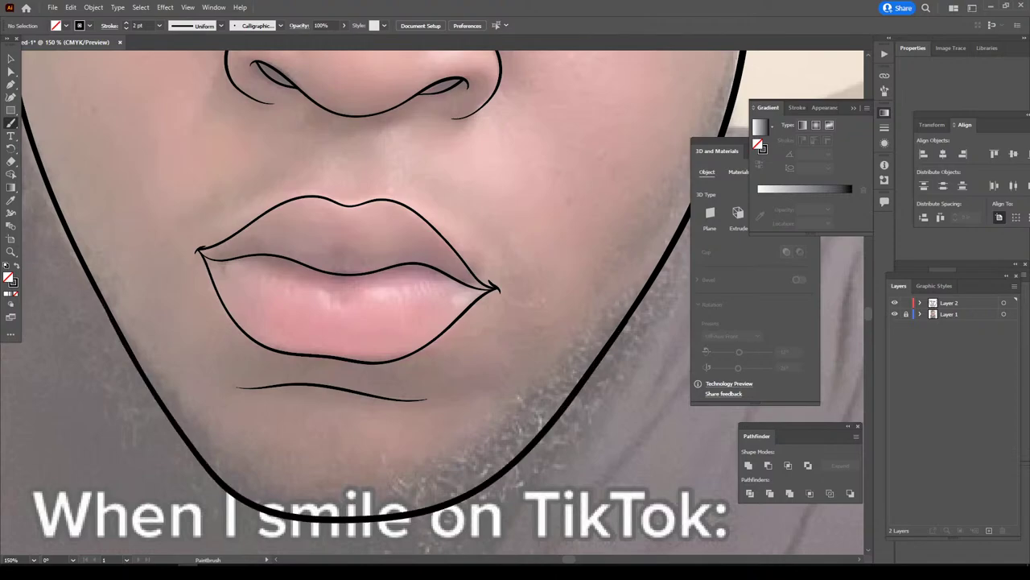
{"action": "key", "text": "ctrl+0"}
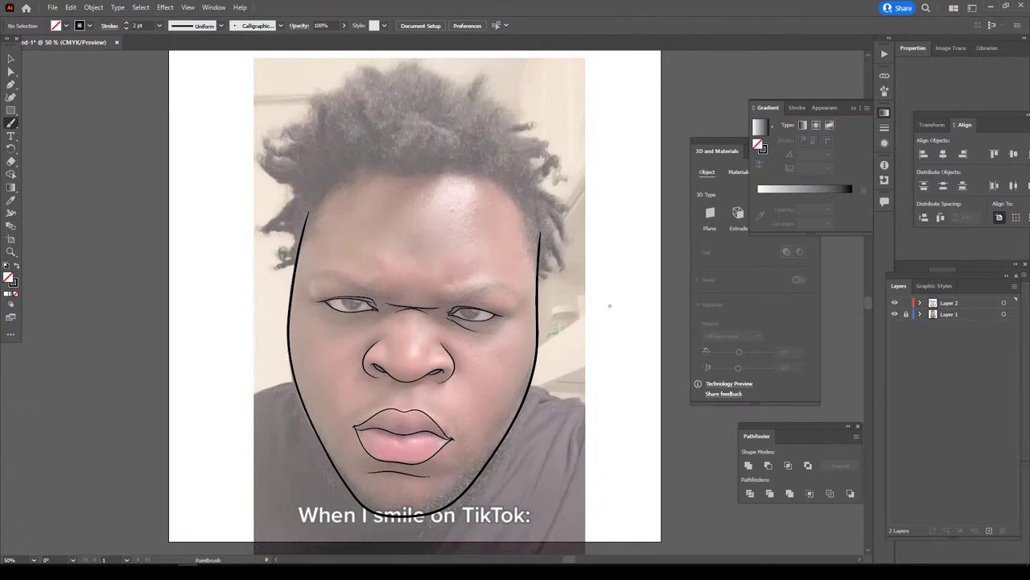
{"action": "scroll", "coordinate": [609, 305], "scroll_direction": "up", "scroll_amount": 1}
- Toggle the reference photo off and back on, then set up a black-filled, no-stroke Pencil
{"action": "left_click", "coordinate": [894, 314]}
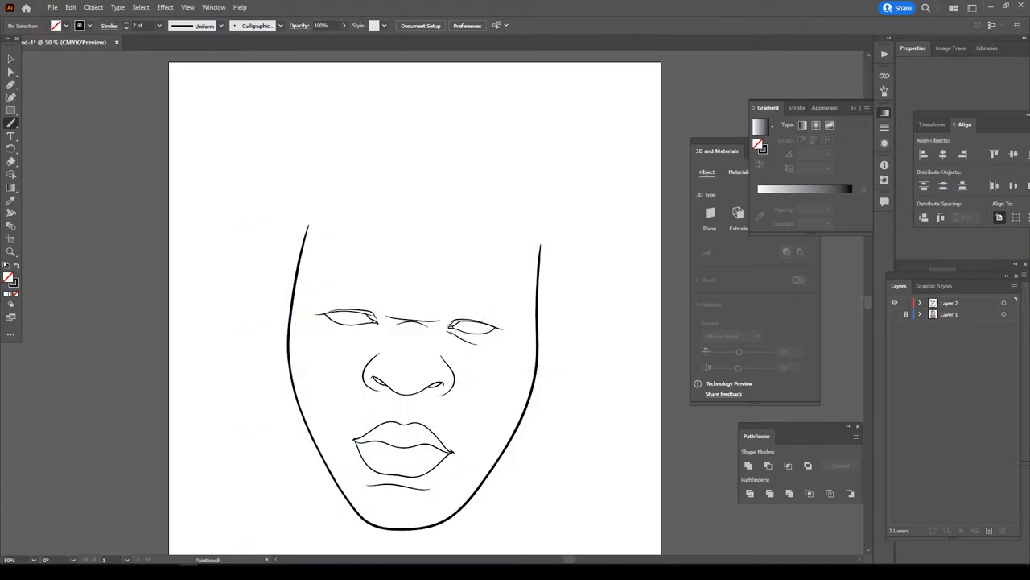
{"action": "key", "text": "ctrl+minus"}
{"action": "key", "text": "ctrl+plus"}
{"action": "left_click", "coordinate": [894, 313]}
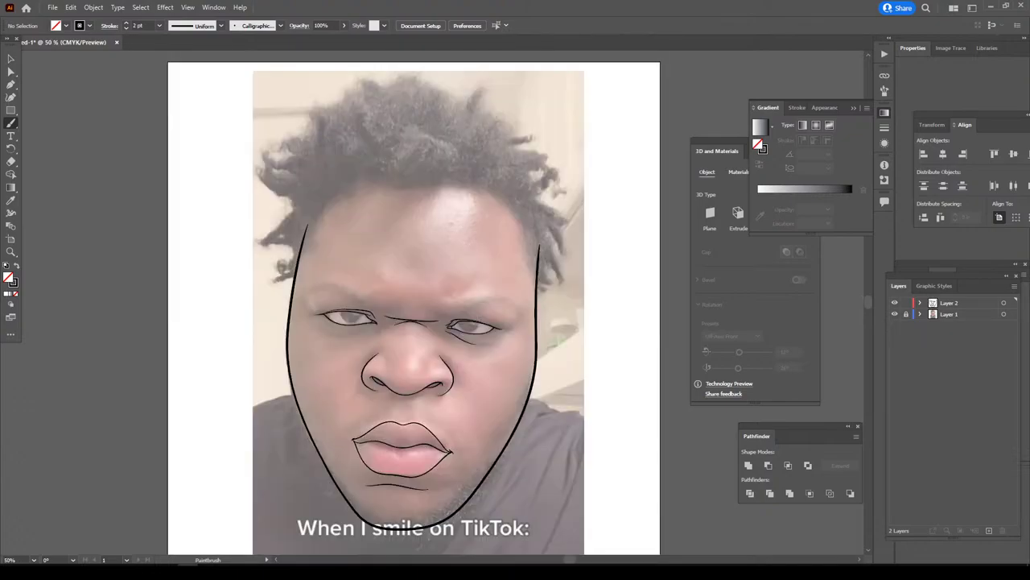
{"action": "key", "text": "ctrl+plus"}
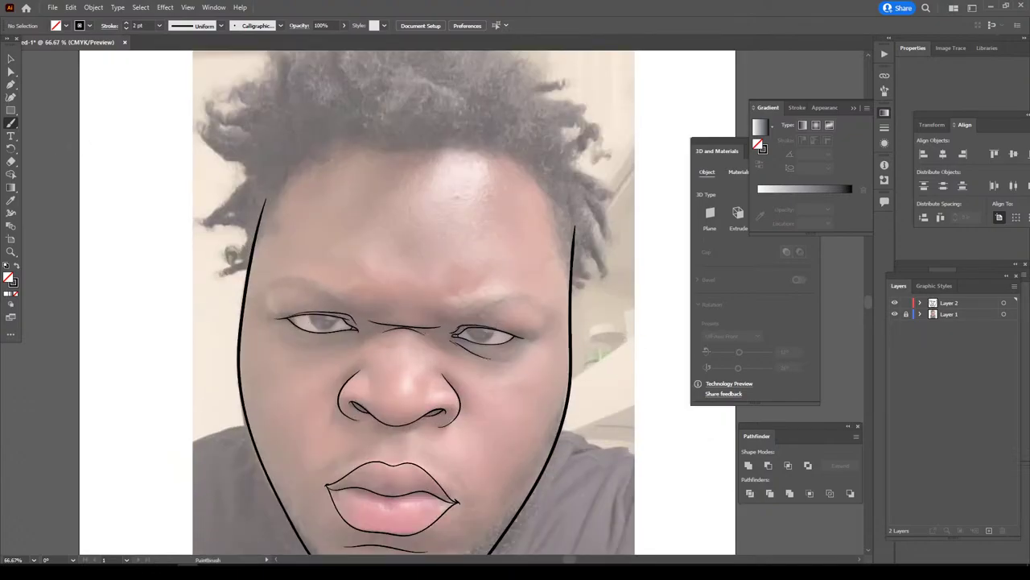
{"action": "left_click_drag", "start_coordinate": [11, 122], "coordinate": [52, 149]}
{"action": "key", "text": "shift+x"}
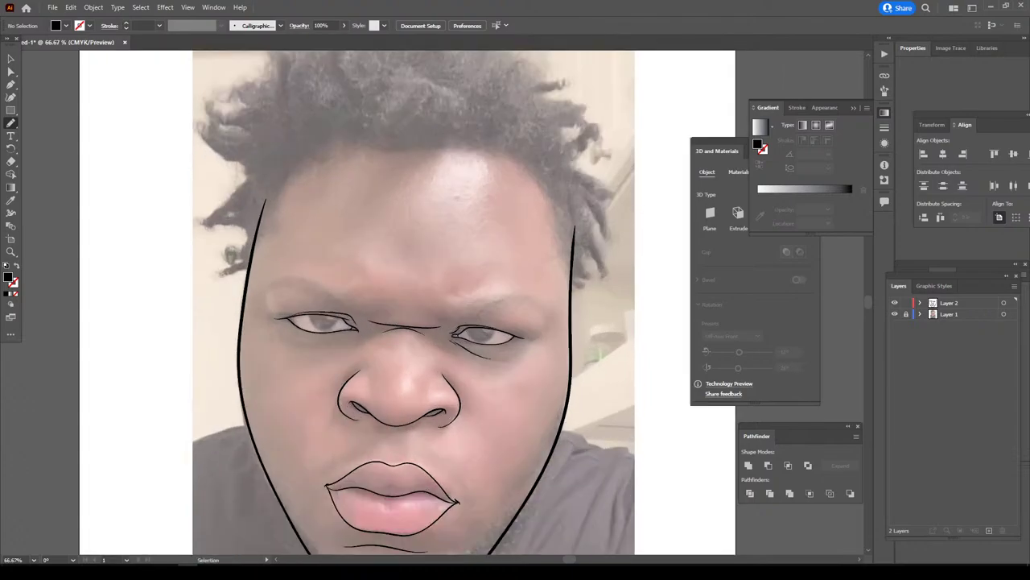
- Pencil-draw a closed black hair clump along the left hairline
{"action": "key", "text": "ctrl+plus"}
{"action": "key", "text": "ctrl+plus"}
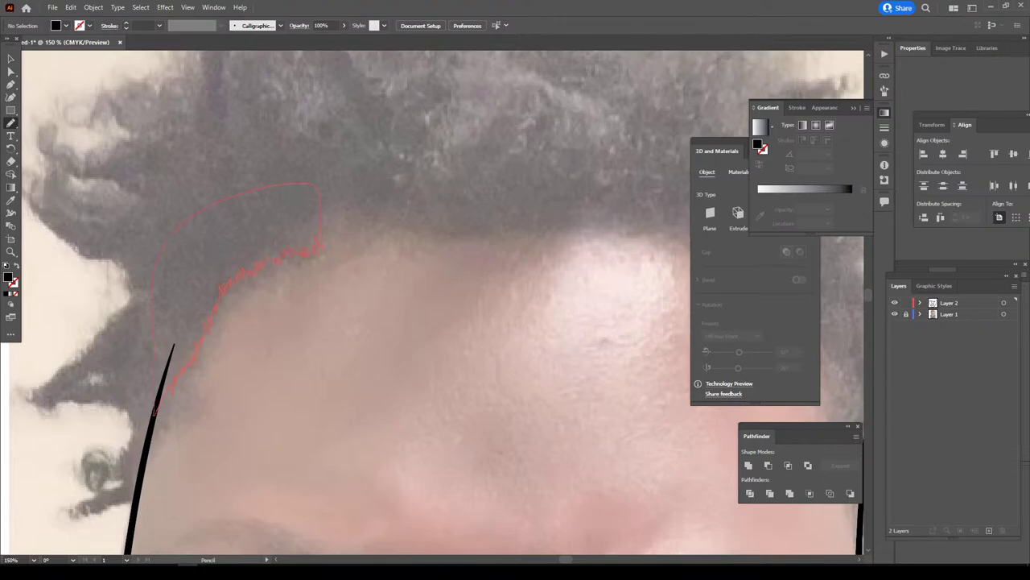
{"action": "left_click_drag", "start_coordinate": [153, 338], "coordinate": [161, 378]}
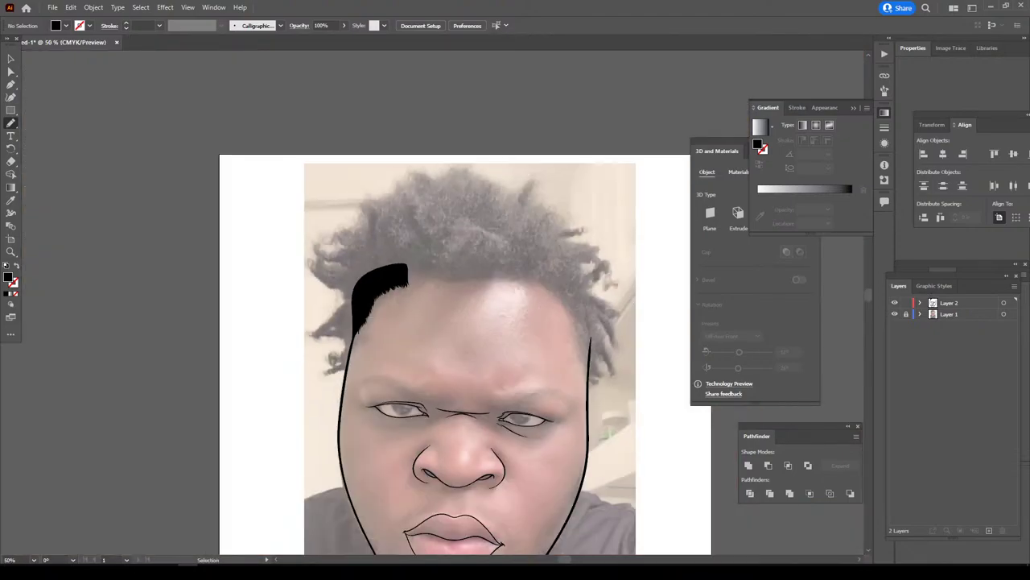
{"action": "scroll", "coordinate": [355, 56], "scroll_direction": "up", "scroll_amount": 3}
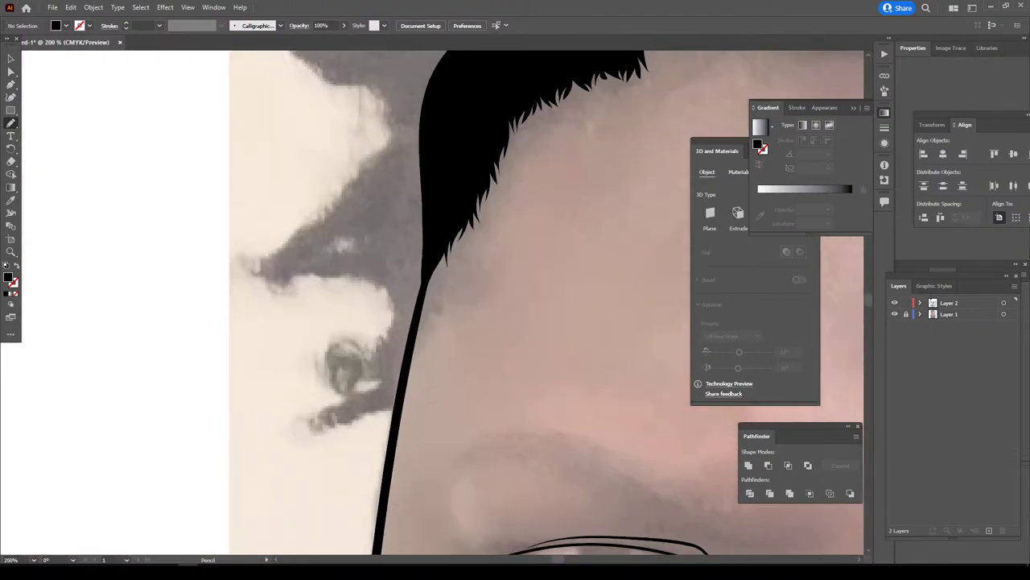
{"action": "left_click_drag", "start_coordinate": [435, 248], "coordinate": [425, 287]}
{"action": "left_click_drag", "start_coordinate": [412, 354], "coordinate": [397, 421]}
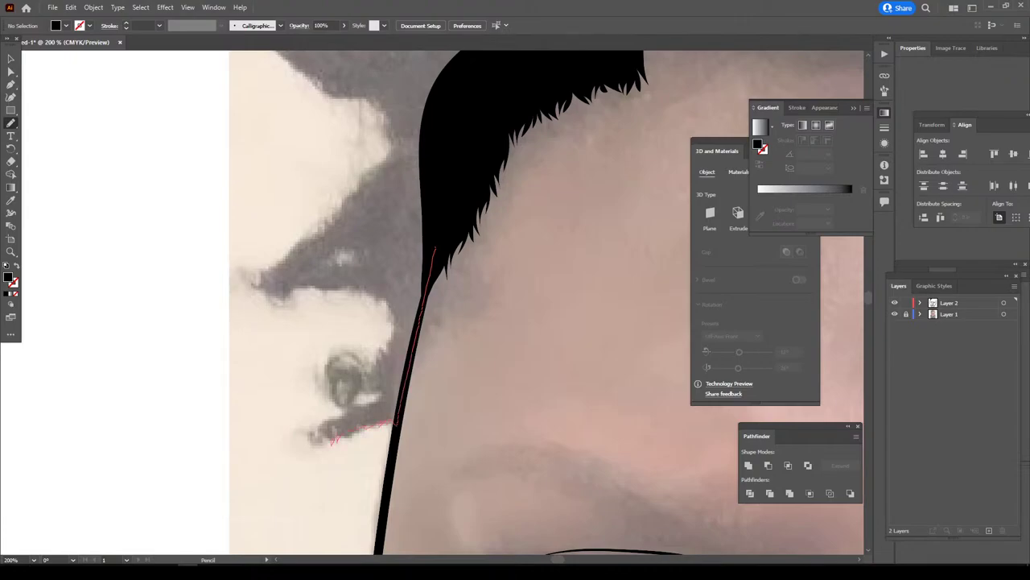
{"action": "left_click_drag", "start_coordinate": [330, 439], "coordinate": [319, 444]}
{"action": "left_click_drag", "start_coordinate": [389, 310], "coordinate": [383, 301]}
{"action": "mouse_move", "coordinate": [268, 299]}
{"action": "left_mouse_down"}
{"action": "mouse_move", "coordinate": [276, 311]}
{"action": "mouse_move", "coordinate": [263, 263]}
{"action": "left_mouse_up"}
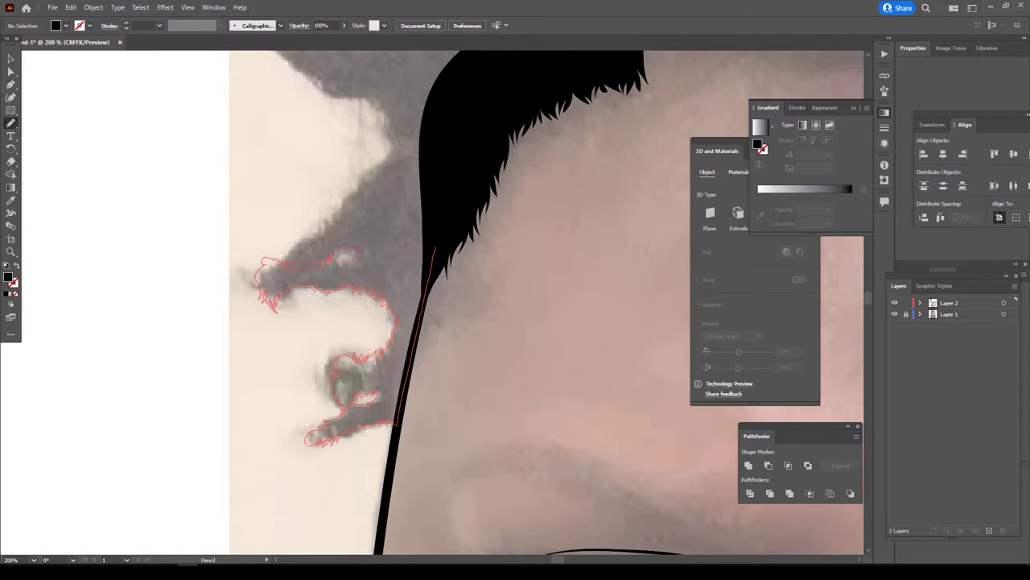
{"action": "left_click_drag", "start_coordinate": [283, 256], "coordinate": [378, 163]}
{"action": "left_click_drag", "start_coordinate": [392, 144], "coordinate": [459, 133]}
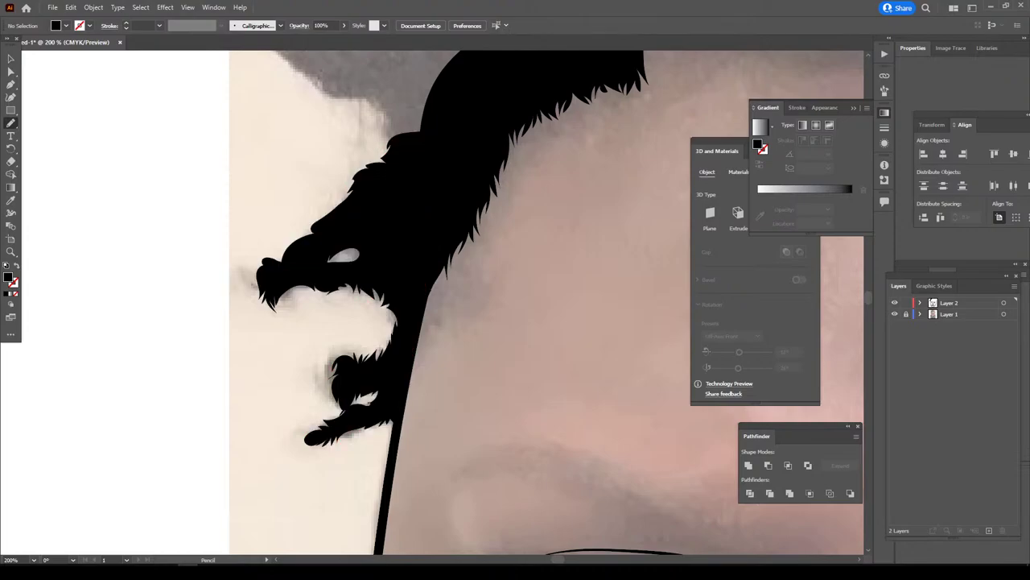
- Add a larger black hair mass curling up the left side of the head
{"action": "key", "text": "ctrl+minus"}
{"action": "key", "text": "ctrl+minus"}
{"action": "key", "text": "ctrl+minus"}
{"action": "key", "text": "ctrl+plus"}
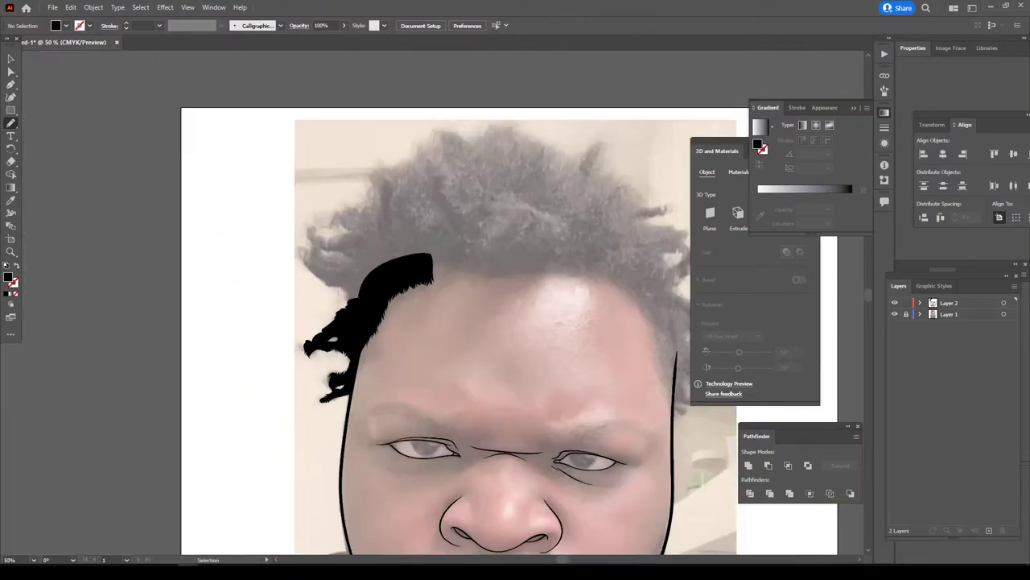
{"action": "key", "text": "ctrl+plus"}
{"action": "key", "text": "ctrl+plus"}
{"action": "key", "text": "ctrl+plus"}
{"action": "key", "text": "ctrl+minus"}
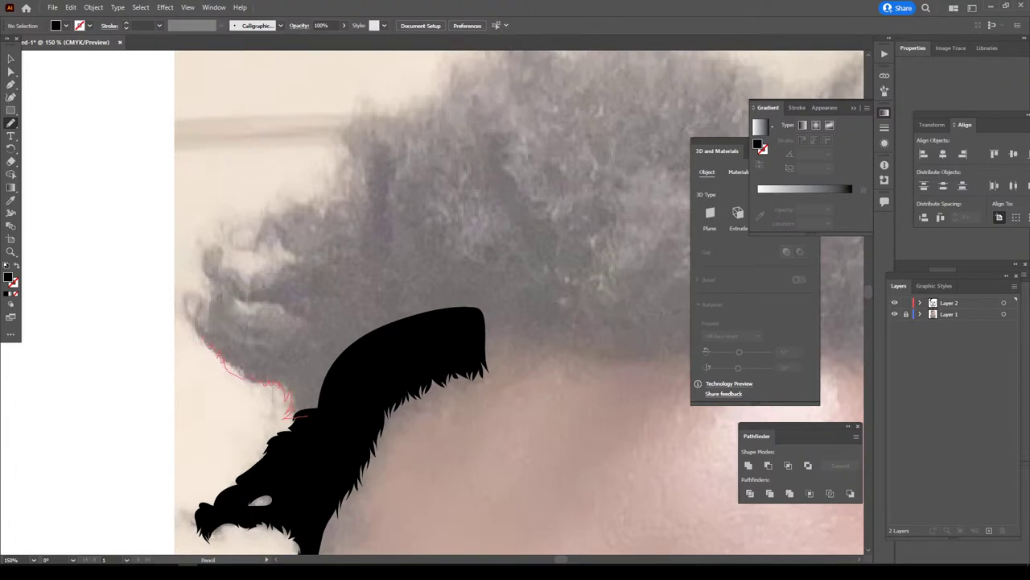
{"action": "left_click_drag", "start_coordinate": [193, 296], "coordinate": [209, 296]}
{"action": "mouse_move", "coordinate": [208, 281]}
{"action": "left_mouse_down"}
{"action": "mouse_move", "coordinate": [200, 258]}
{"action": "mouse_move", "coordinate": [248, 274]}
{"action": "mouse_move", "coordinate": [264, 266]}
{"action": "mouse_move", "coordinate": [238, 244]}
{"action": "mouse_move", "coordinate": [272, 216]}
{"action": "mouse_move", "coordinate": [329, 201]}
{"action": "left_mouse_up"}
{"action": "mouse_move", "coordinate": [351, 135]}
{"action": "left_mouse_down"}
{"action": "mouse_move", "coordinate": [357, 121]}
{"action": "mouse_move", "coordinate": [414, 209]}
{"action": "mouse_move", "coordinate": [373, 375]}
{"action": "left_mouse_up"}
- Add small hair spikes and an upward tuft along the left hair silhouette
{"action": "scroll", "coordinate": [434, 304], "scroll_direction": "down", "scroll_amount": 1}
{"action": "scroll", "coordinate": [434, 305], "scroll_direction": "down", "scroll_amount": 2}
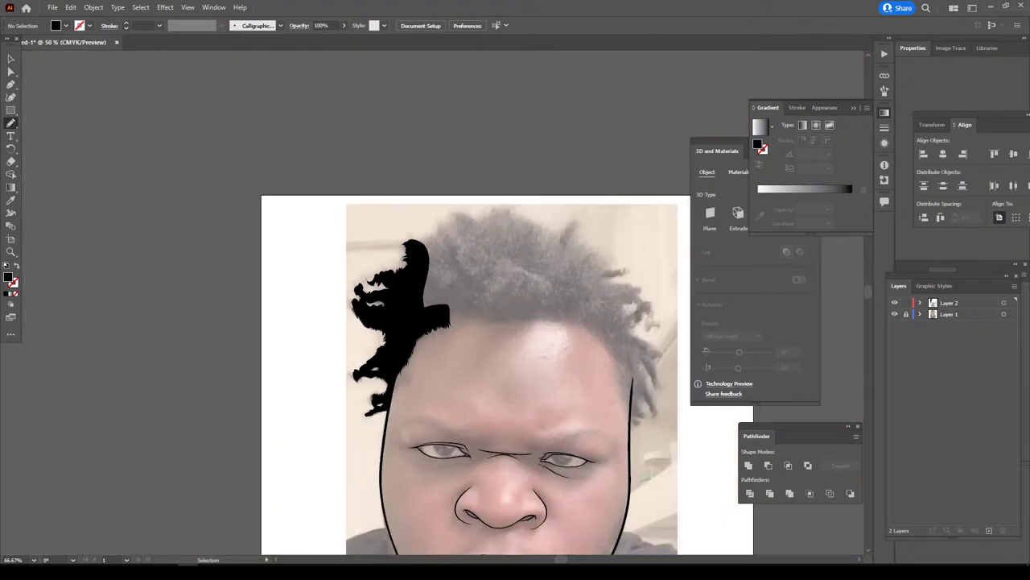
{"action": "scroll", "coordinate": [434, 304], "scroll_direction": "down", "scroll_amount": 1}
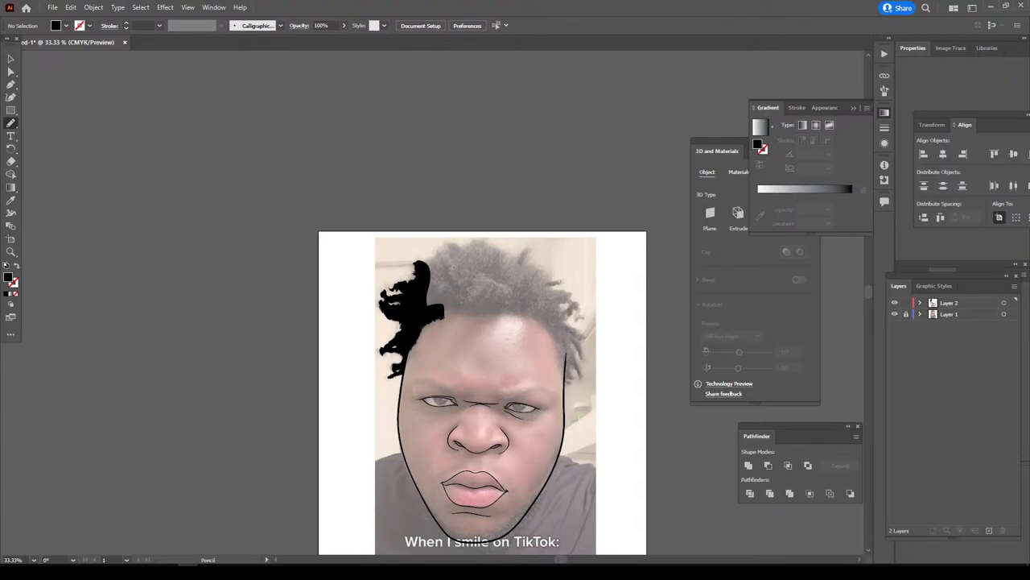
{"action": "scroll", "coordinate": [488, 302], "scroll_direction": "up", "scroll_amount": 1}
{"action": "scroll", "coordinate": [488, 302], "scroll_direction": "up", "scroll_amount": 2}
{"action": "scroll", "coordinate": [489, 302], "scroll_direction": "up", "scroll_amount": 1}
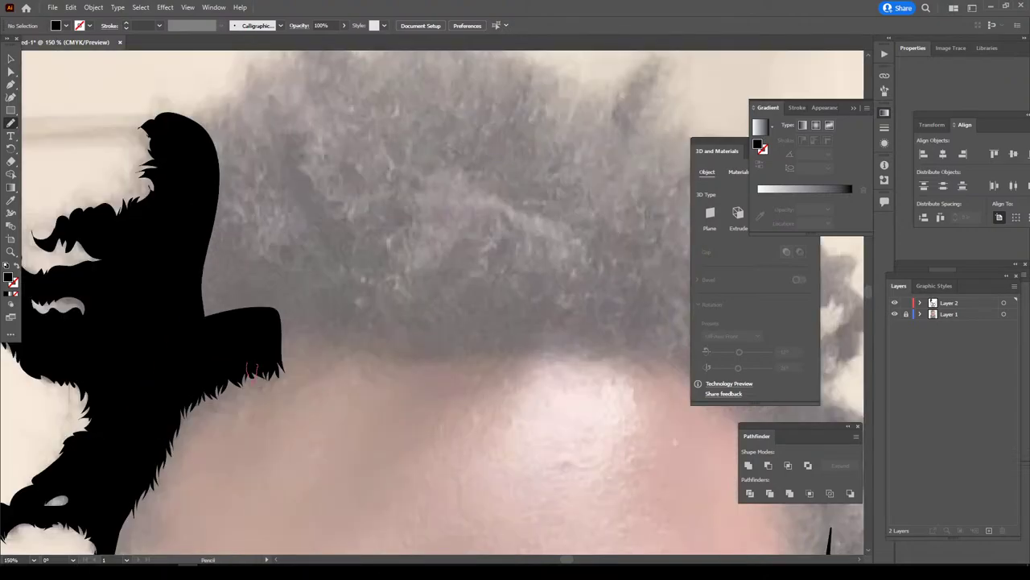
{"action": "left_click_drag", "start_coordinate": [249, 364], "coordinate": [256, 375]}
{"action": "left_click_drag", "start_coordinate": [273, 348], "coordinate": [278, 354]}
{"action": "scroll", "coordinate": [370, 363], "scroll_direction": "up", "scroll_amount": 2}
{"action": "scroll", "coordinate": [371, 362], "scroll_direction": "up", "scroll_amount": 2}
{"action": "left_click_drag", "start_coordinate": [348, 370], "coordinate": [390, 363]}
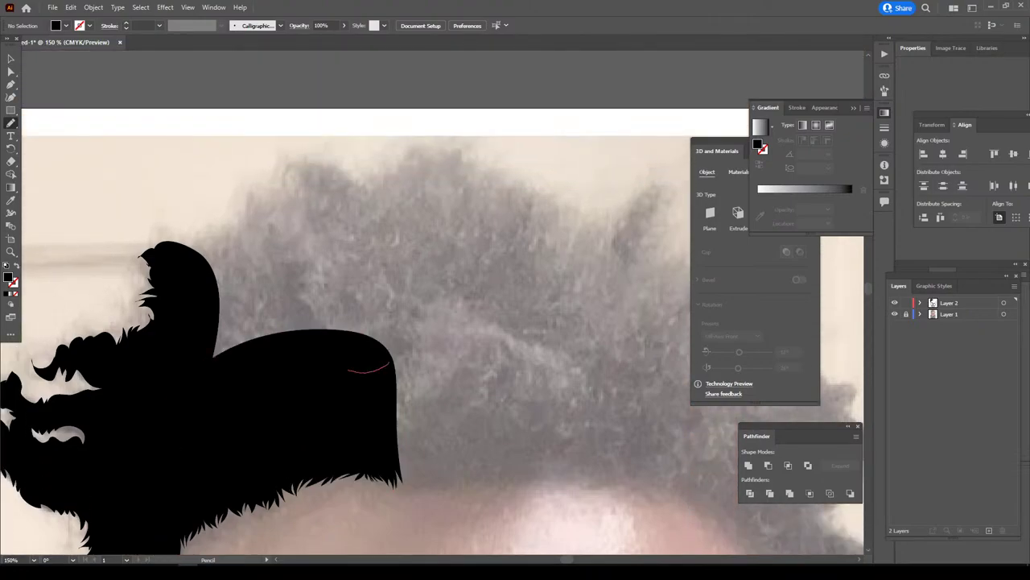
{"action": "mouse_move", "coordinate": [359, 211]}
{"action": "left_mouse_down"}
{"action": "mouse_move", "coordinate": [350, 179]}
{"action": "mouse_move", "coordinate": [315, 156]}
{"action": "mouse_move", "coordinate": [275, 197]}
{"action": "mouse_move", "coordinate": [246, 205]}
{"action": "mouse_move", "coordinate": [238, 229]}
{"action": "mouse_move", "coordinate": [203, 242]}
{"action": "mouse_move", "coordinate": [190, 274]}
{"action": "left_mouse_up"}
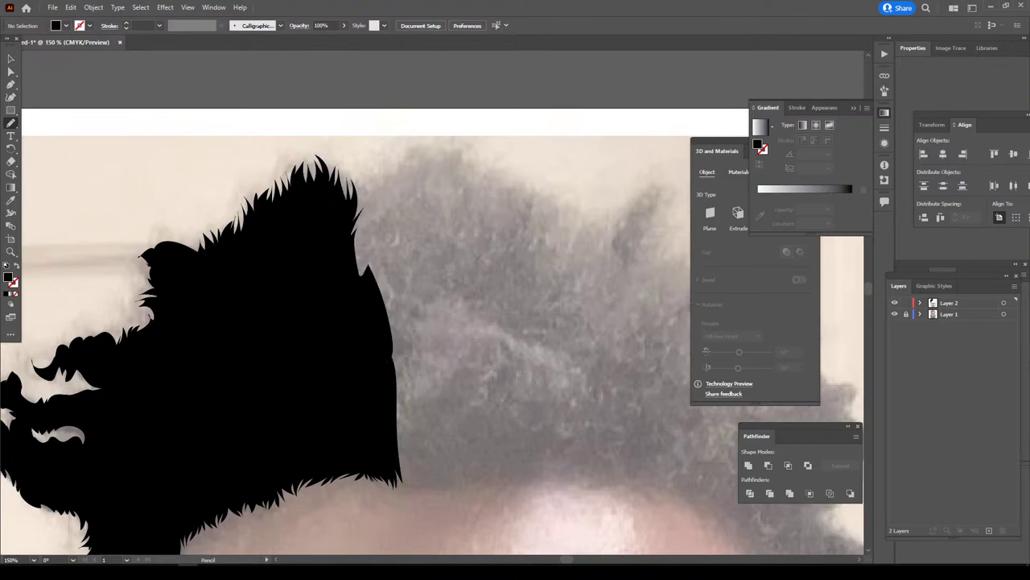
{"action": "scroll", "coordinate": [419, 379], "scroll_direction": "down", "scroll_amount": 3}
{"action": "scroll", "coordinate": [414, 376], "scroll_direction": "down", "scroll_amount": 1}
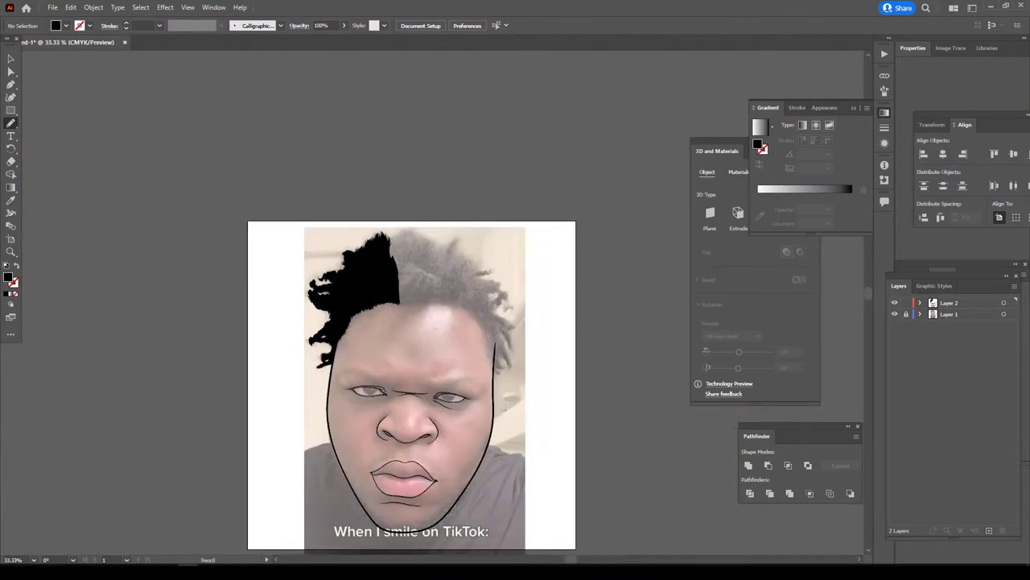
- Pencil-draw jagged black hair tufts across the top of the head to fill the gap
{"action": "scroll", "coordinate": [469, 421], "scroll_direction": "up", "scroll_amount": 1}
{"action": "key", "text": "ctrl+plus"}
{"action": "key", "text": "ctrl+plus"}
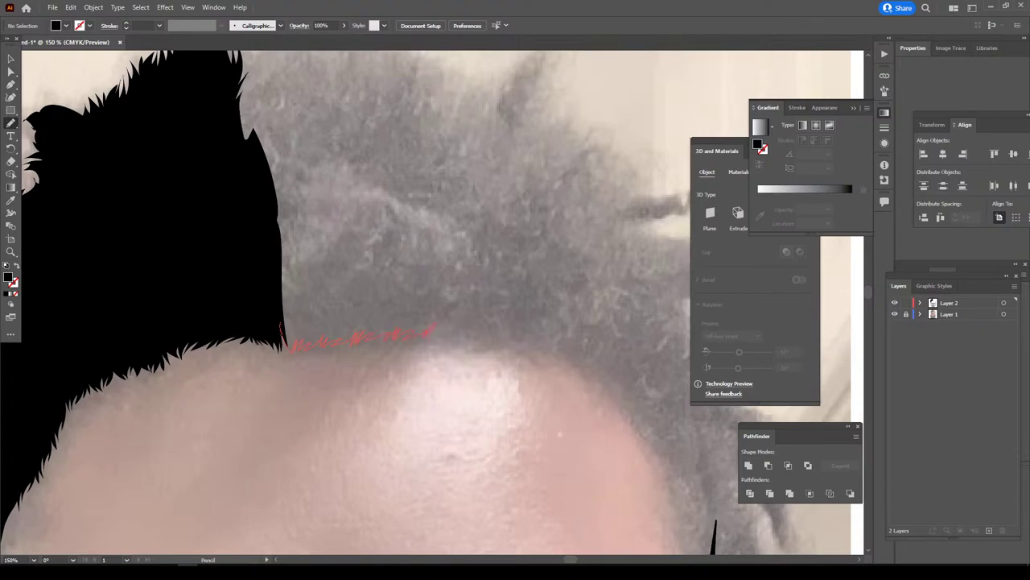
{"action": "left_click_drag", "start_coordinate": [479, 324], "coordinate": [229, 219]}
{"action": "scroll", "coordinate": [241, 241], "scroll_direction": "up", "scroll_amount": 3}
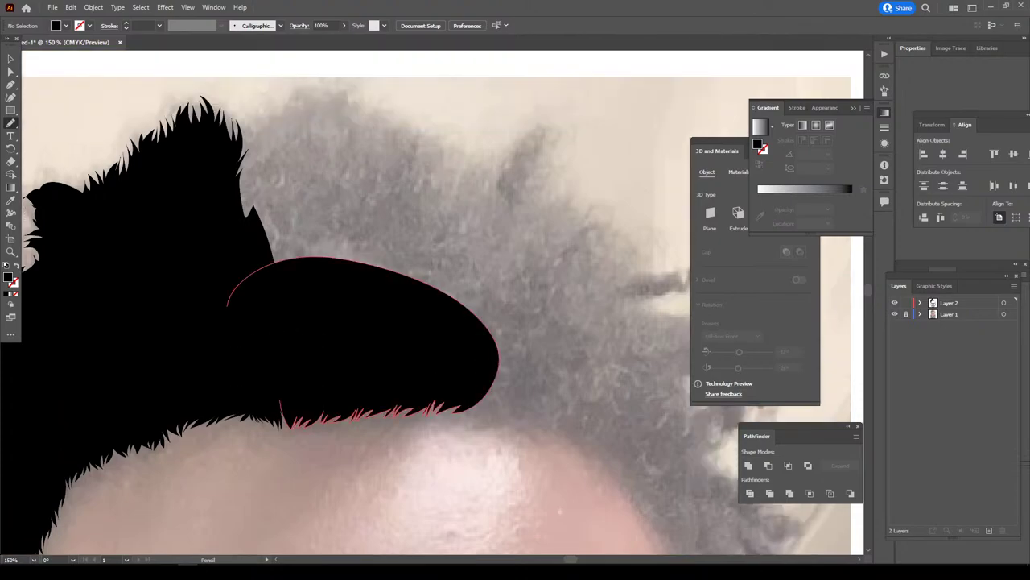
{"action": "scroll", "coordinate": [242, 322], "scroll_direction": "up", "scroll_amount": 2}
{"action": "left_click_drag", "start_coordinate": [431, 407], "coordinate": [480, 385]}
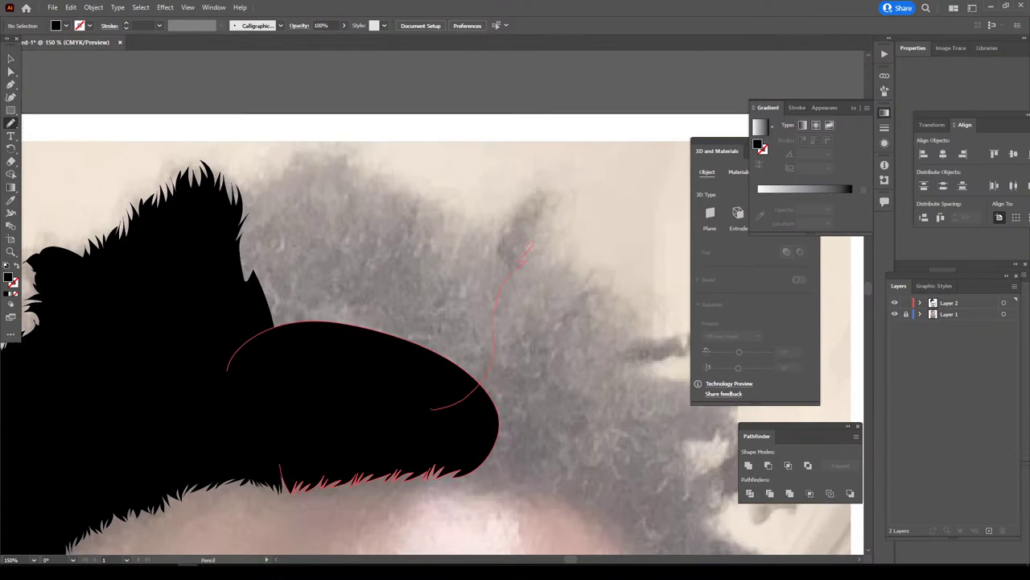
{"action": "mouse_move", "coordinate": [542, 208]}
{"action": "left_mouse_down"}
{"action": "mouse_move", "coordinate": [539, 195]}
{"action": "mouse_move", "coordinate": [494, 238]}
{"action": "mouse_move", "coordinate": [479, 226]}
{"action": "mouse_move", "coordinate": [270, 330]}
{"action": "mouse_move", "coordinate": [272, 318]}
{"action": "left_mouse_up"}
{"action": "mouse_move", "coordinate": [461, 231]}
{"action": "left_mouse_down"}
{"action": "mouse_move", "coordinate": [449, 204]}
{"action": "mouse_move", "coordinate": [380, 183]}
{"action": "mouse_move", "coordinate": [326, 145]}
{"action": "mouse_move", "coordinate": [272, 182]}
{"action": "mouse_move", "coordinate": [248, 186]}
{"action": "mouse_move", "coordinate": [243, 177]}
{"action": "mouse_move", "coordinate": [213, 203]}
{"action": "left_mouse_up"}
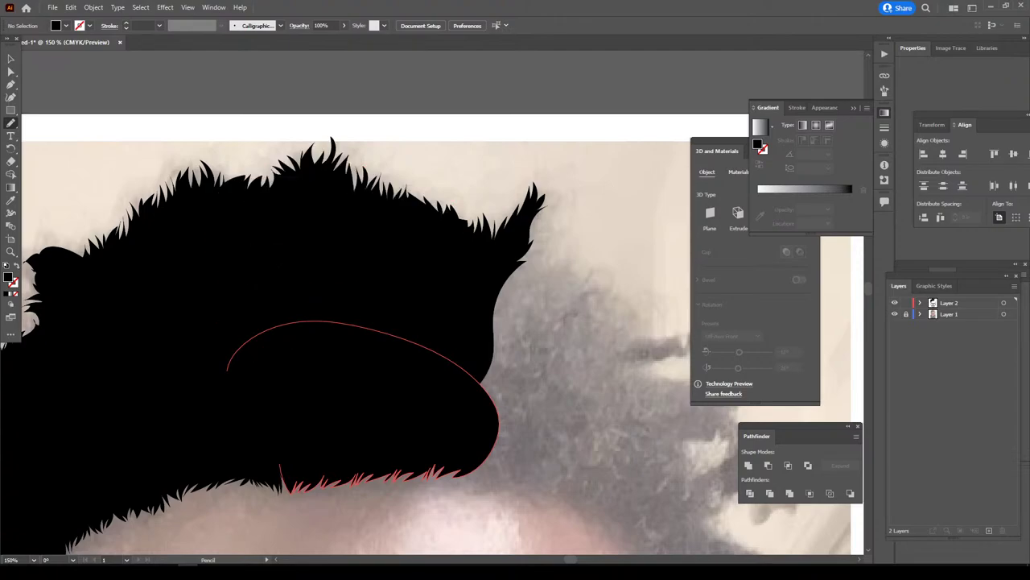
{"action": "key", "text": "ctrl+minus"}
{"action": "key", "text": "ctrl+minus"}
{"action": "key", "text": "ctrl+minus"}
{"action": "key", "text": "ctrl+minus"}
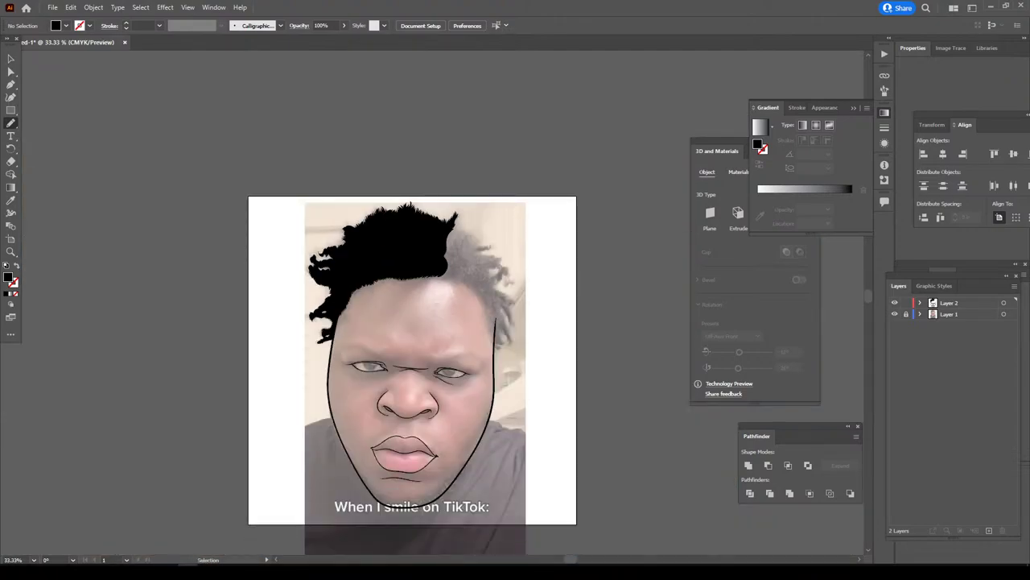
{"action": "key", "text": "ctrl+plus"}
- Show the photo again and pencil-draw a black hair band down the right temple
{"action": "left_click", "coordinate": [894, 314]}
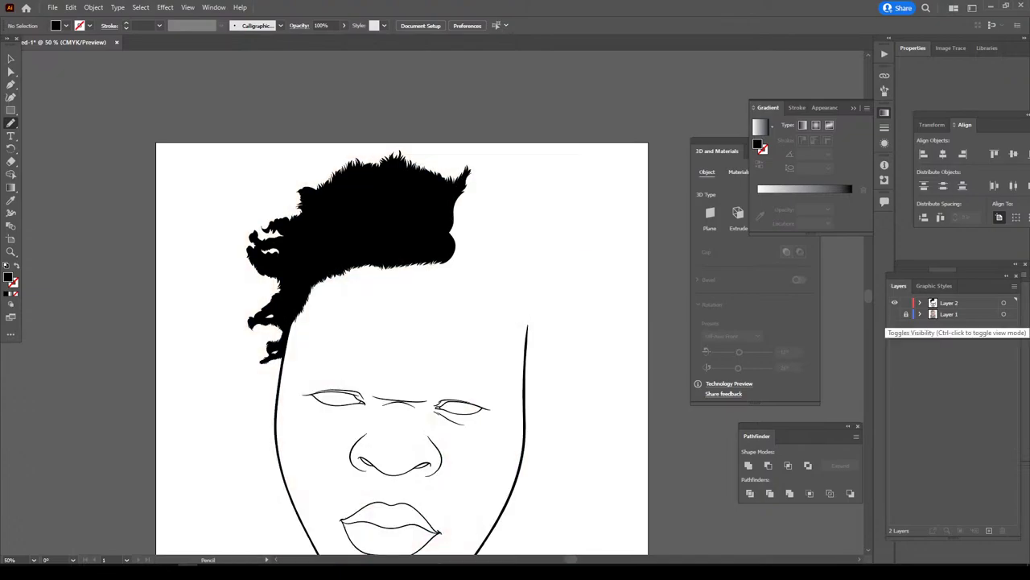
{"action": "key", "text": "ctrl+minus"}
{"action": "key", "text": "ctrl+plus"}
{"action": "key", "text": "ctrl+plus"}
{"action": "key", "text": "ctrl+plus"}
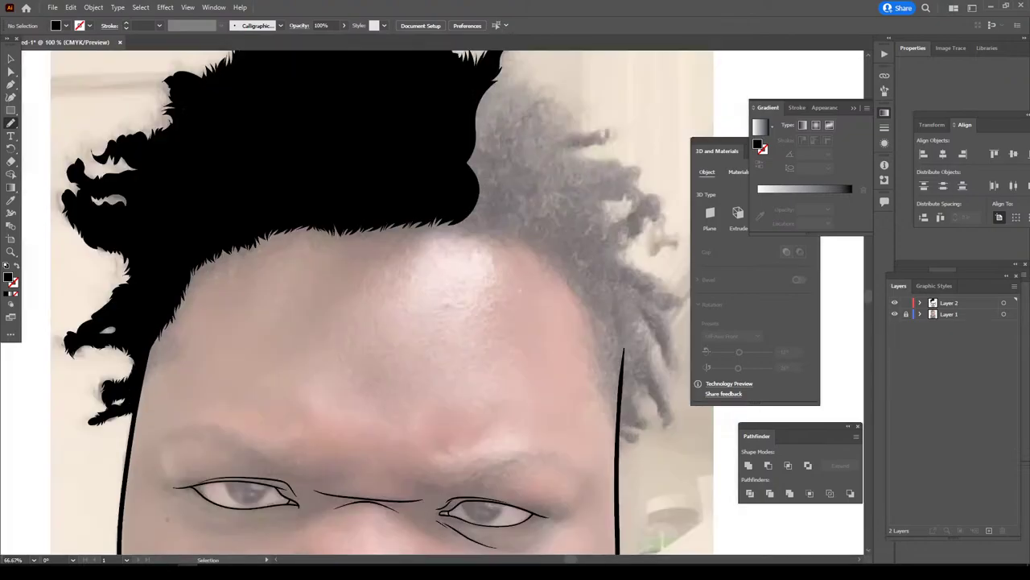
{"action": "key", "text": "ctrl+plus"}
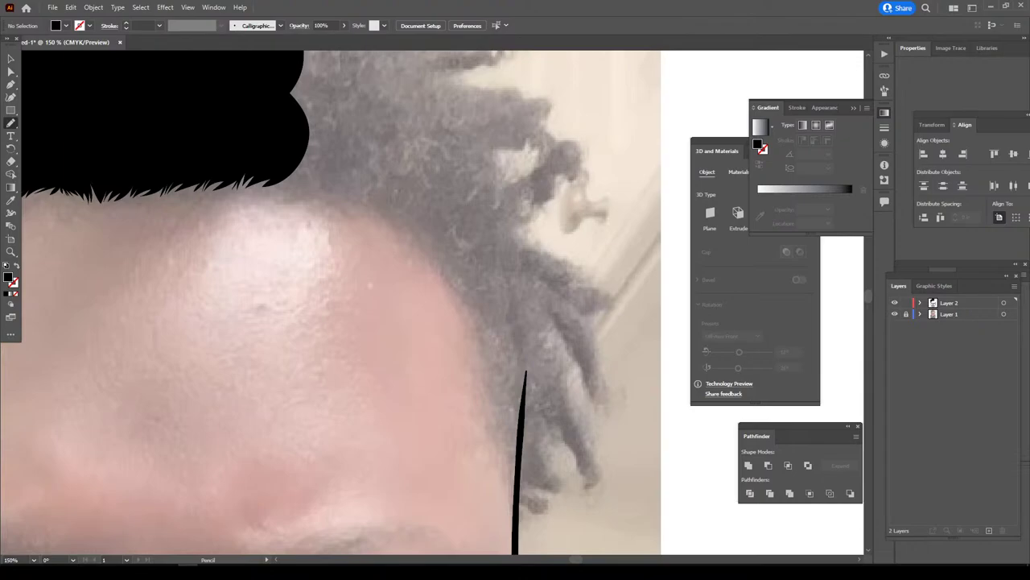
{"action": "left_click_drag", "start_coordinate": [517, 479], "coordinate": [502, 420]}
{"action": "left_click_drag", "start_coordinate": [252, 186], "coordinate": [435, 150]}
{"action": "left_click_drag", "start_coordinate": [518, 475], "coordinate": [518, 480]}
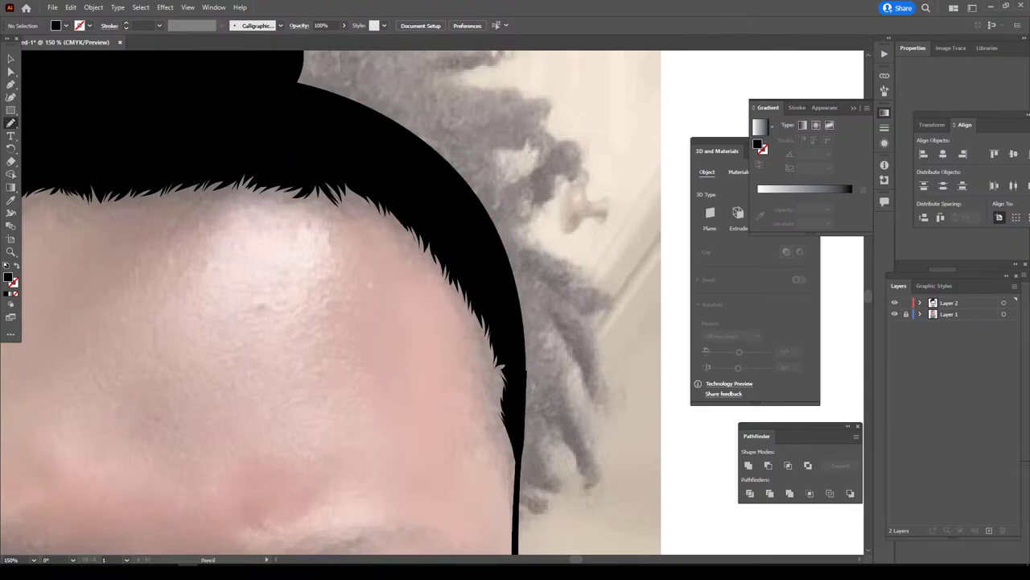
{"action": "scroll", "coordinate": [426, 265], "scroll_direction": "down", "scroll_amount": 2}
{"action": "scroll", "coordinate": [427, 266], "scroll_direction": "down", "scroll_amount": 1}
- Pencil-draw a closed black dreadlock with zigzag fur on the right side of the hair
{"action": "scroll", "coordinate": [427, 265], "scroll_direction": "up", "scroll_amount": 3}
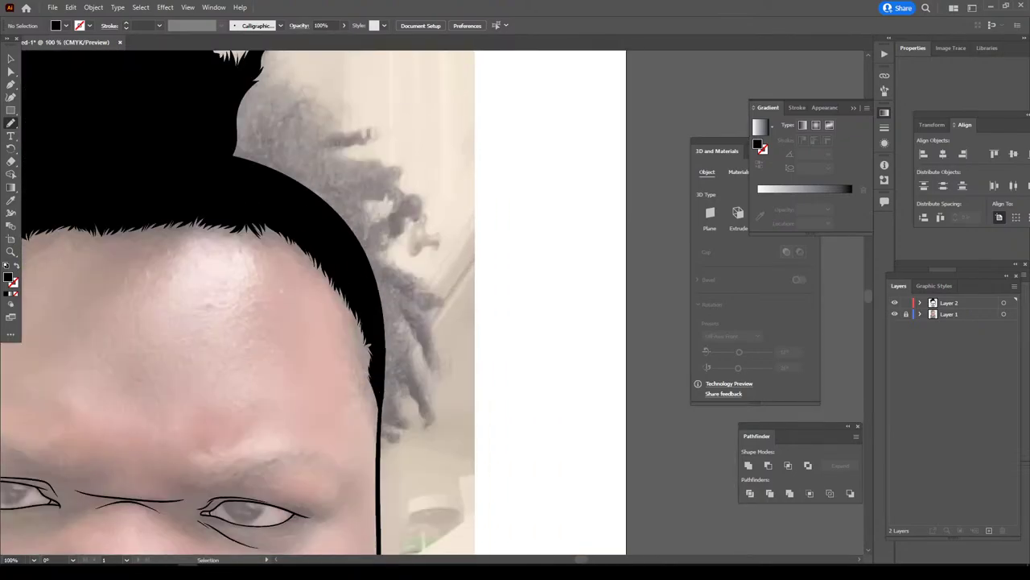
{"action": "scroll", "coordinate": [427, 266], "scroll_direction": "up", "scroll_amount": 1}
{"action": "scroll", "coordinate": [330, 398], "scroll_direction": "down", "scroll_amount": 1}
{"action": "left_click_drag", "start_coordinate": [330, 398], "coordinate": [324, 488]}
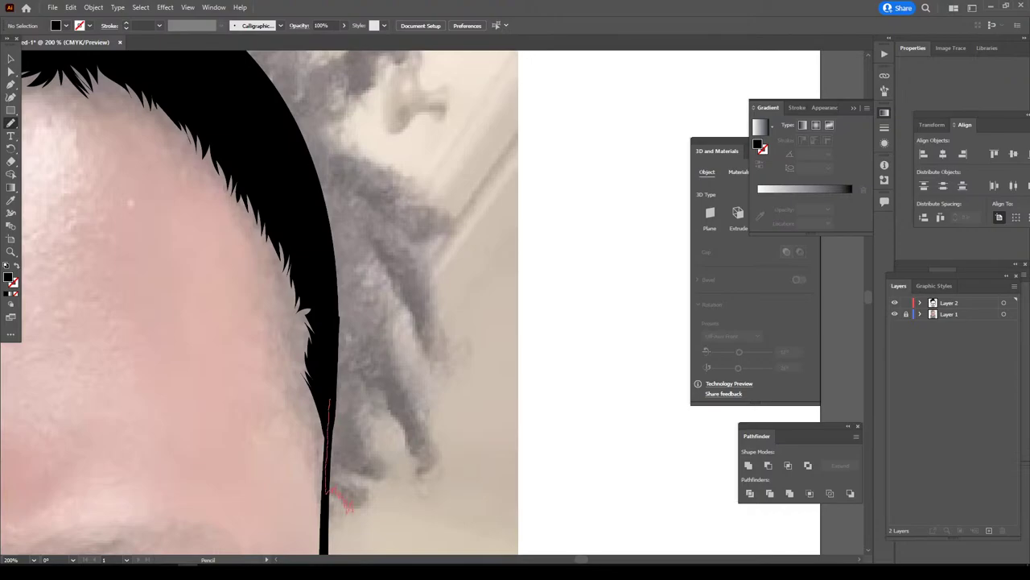
{"action": "left_click_drag", "start_coordinate": [360, 509], "coordinate": [367, 485]}
{"action": "left_click_drag", "start_coordinate": [437, 461], "coordinate": [431, 434]}
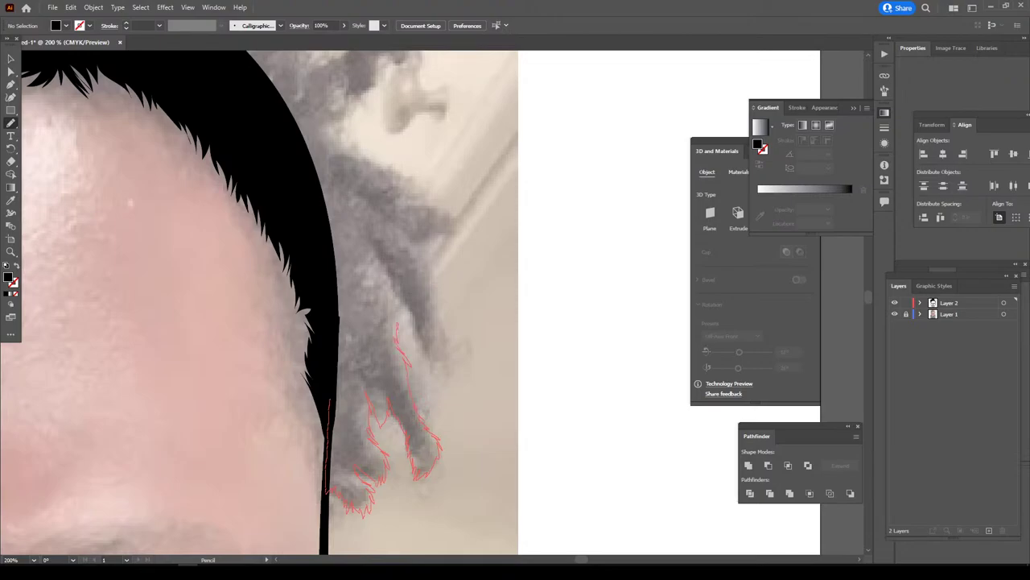
{"action": "left_click_drag", "start_coordinate": [397, 324], "coordinate": [402, 313]}
{"action": "mouse_move", "coordinate": [424, 357]}
{"action": "left_mouse_down"}
{"action": "mouse_move", "coordinate": [431, 369]}
{"action": "mouse_move", "coordinate": [447, 334]}
{"action": "mouse_move", "coordinate": [424, 255]}
{"action": "left_mouse_up"}
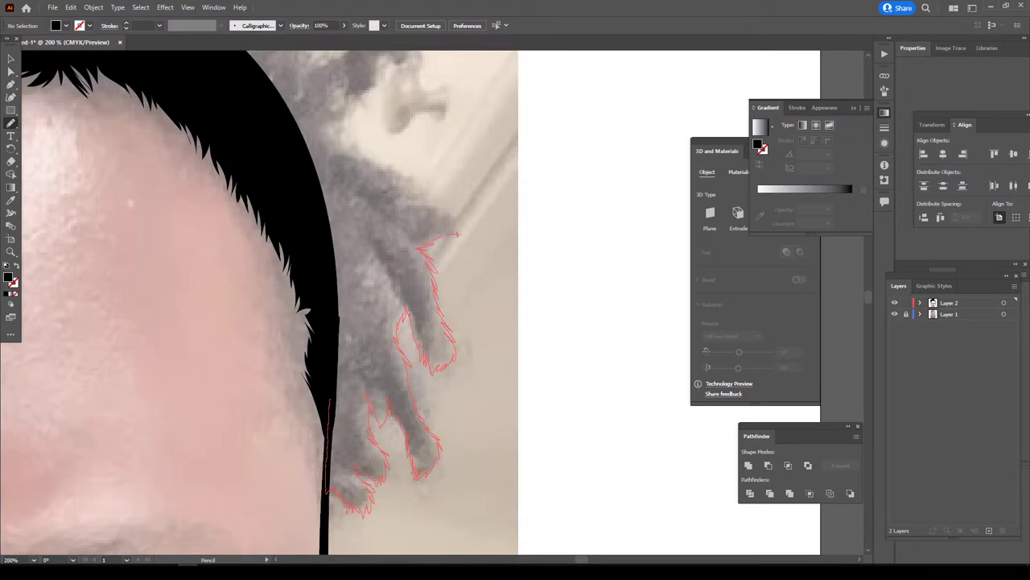
{"action": "left_click_drag", "start_coordinate": [424, 209], "coordinate": [418, 198]}
{"action": "left_click_drag", "start_coordinate": [305, 141], "coordinate": [330, 288]}
{"action": "left_click_drag", "start_coordinate": [326, 483], "coordinate": [342, 509]}
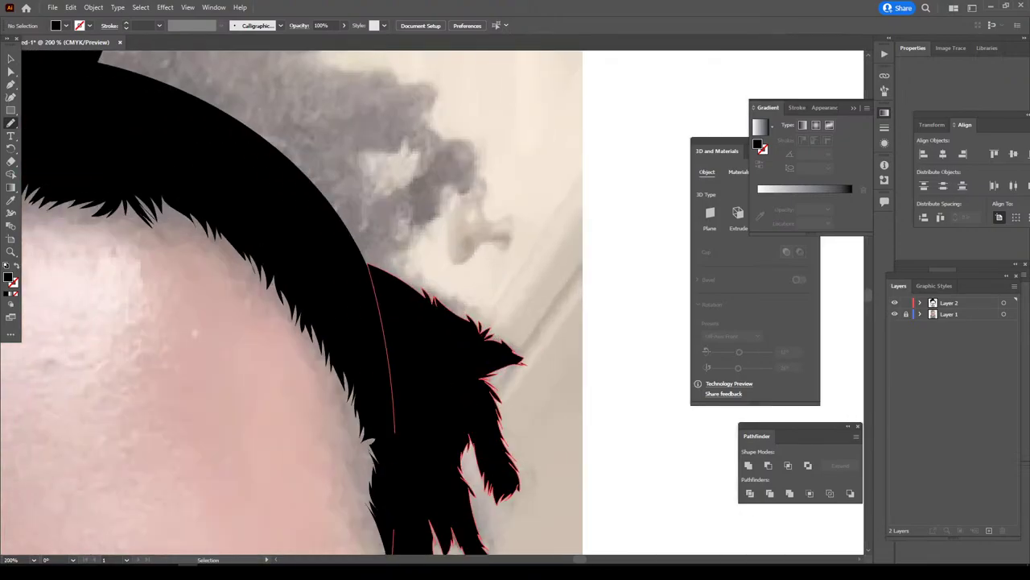
- Add another black hair tuft with a zigzag fur edge
{"action": "left_click_drag", "start_coordinate": [322, 242], "coordinate": [403, 451]}
{"action": "scroll", "coordinate": [331, 378], "scroll_direction": "up", "scroll_amount": 2}
{"action": "scroll", "coordinate": [330, 378], "scroll_direction": "up", "scroll_amount": 2}
{"action": "left_click_drag", "start_coordinate": [332, 385], "coordinate": [409, 459]}
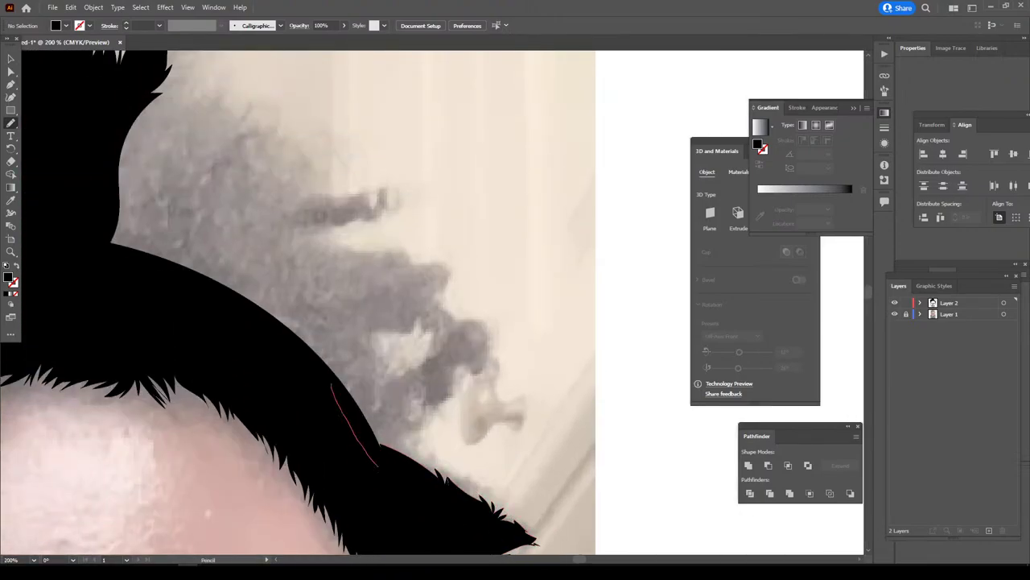
{"action": "left_click_drag", "start_coordinate": [418, 418], "coordinate": [431, 411]}
{"action": "mouse_move", "coordinate": [475, 385]}
{"action": "left_mouse_down"}
{"action": "mouse_move", "coordinate": [473, 417]}
{"action": "mouse_move", "coordinate": [494, 348]}
{"action": "mouse_move", "coordinate": [488, 327]}
{"action": "mouse_move", "coordinate": [465, 315]}
{"action": "mouse_move", "coordinate": [403, 372]}
{"action": "left_mouse_up"}
{"action": "left_click_drag", "start_coordinate": [332, 385], "coordinate": [333, 383]}
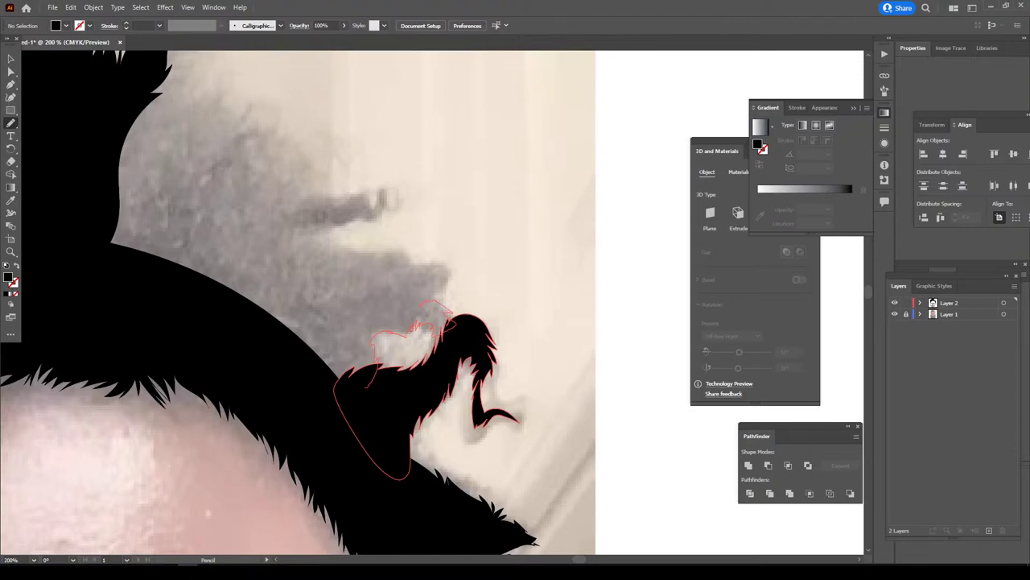
- Draw a curled dreadlock tip shape that fills the white gap inside the tuft
{"action": "mouse_move", "coordinate": [441, 300]}
{"action": "left_mouse_down"}
{"action": "mouse_move", "coordinate": [420, 270]}
{"action": "mouse_move", "coordinate": [282, 322]}
{"action": "left_mouse_up"}
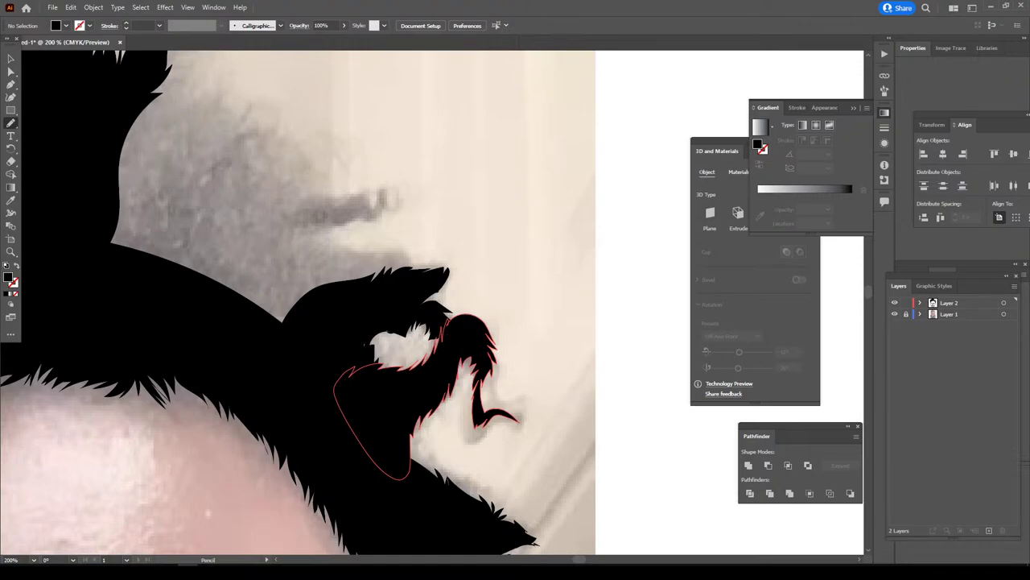
{"action": "left_click_drag", "start_coordinate": [366, 355], "coordinate": [406, 337]}
{"action": "mouse_move", "coordinate": [330, 298]}
{"action": "left_mouse_down"}
{"action": "mouse_move", "coordinate": [380, 259]}
{"action": "mouse_move", "coordinate": [317, 241]}
{"action": "mouse_move", "coordinate": [388, 201]}
{"action": "mouse_move", "coordinate": [332, 195]}
{"action": "left_mouse_up"}
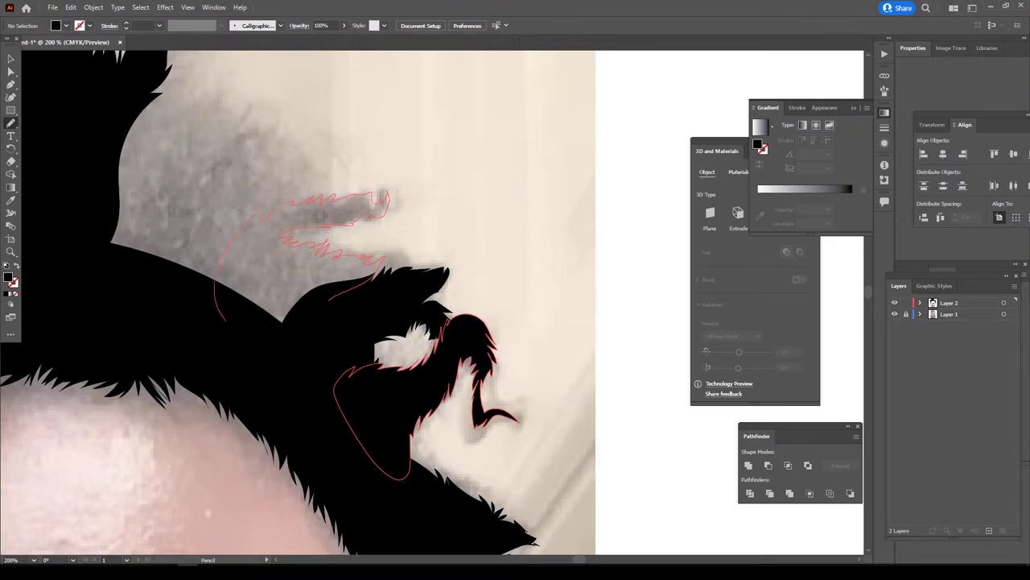
{"action": "left_click_drag", "start_coordinate": [282, 239], "coordinate": [217, 290]}
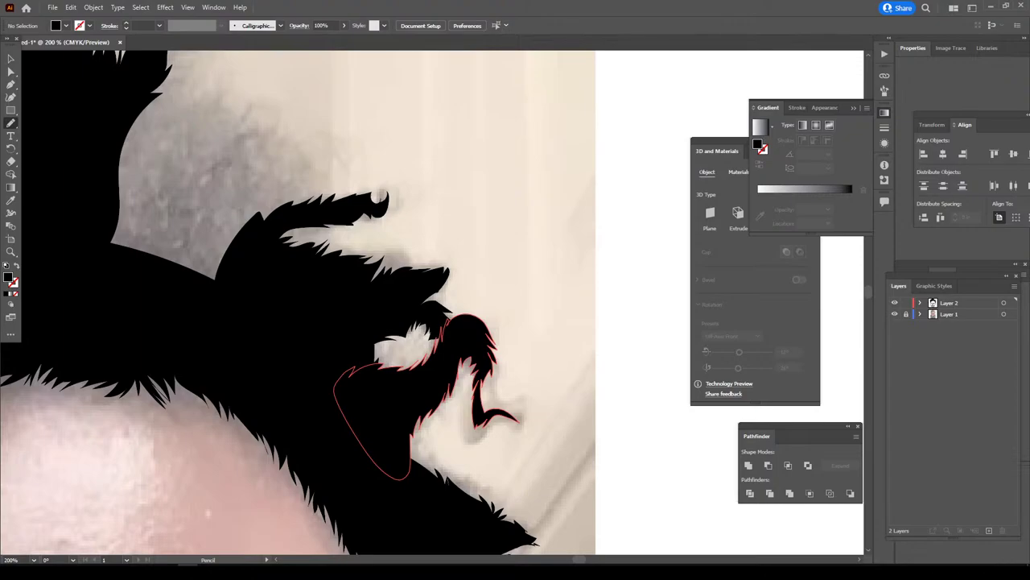
{"action": "scroll", "coordinate": [322, 306], "scroll_direction": "down", "scroll_amount": 2}
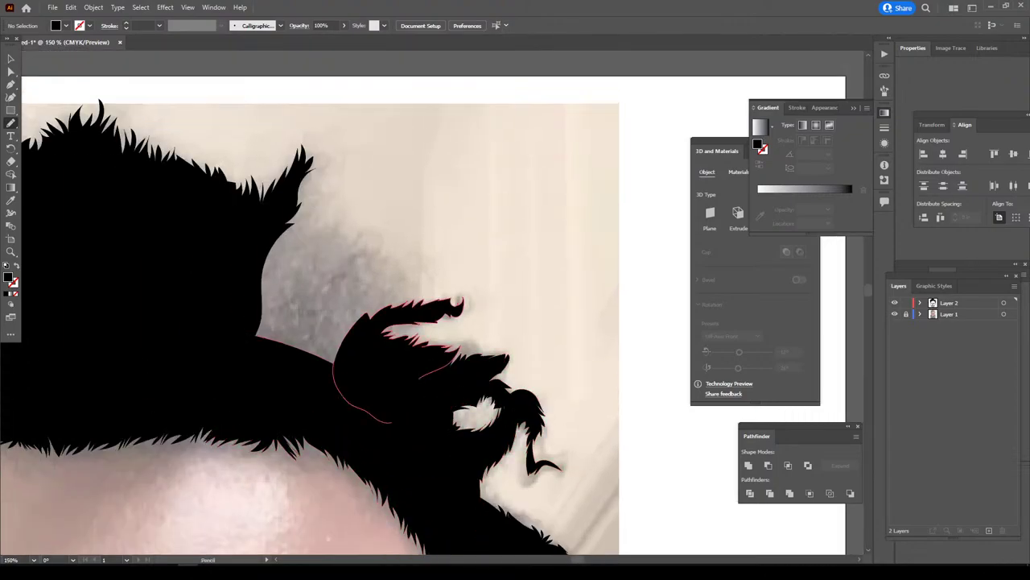
- Outline another furry black tuft with zigzag strands along the hair edge
{"action": "mouse_move", "coordinate": [290, 381]}
{"action": "left_mouse_down"}
{"action": "mouse_move", "coordinate": [354, 374]}
{"action": "mouse_move", "coordinate": [379, 330]}
{"action": "left_mouse_up"}
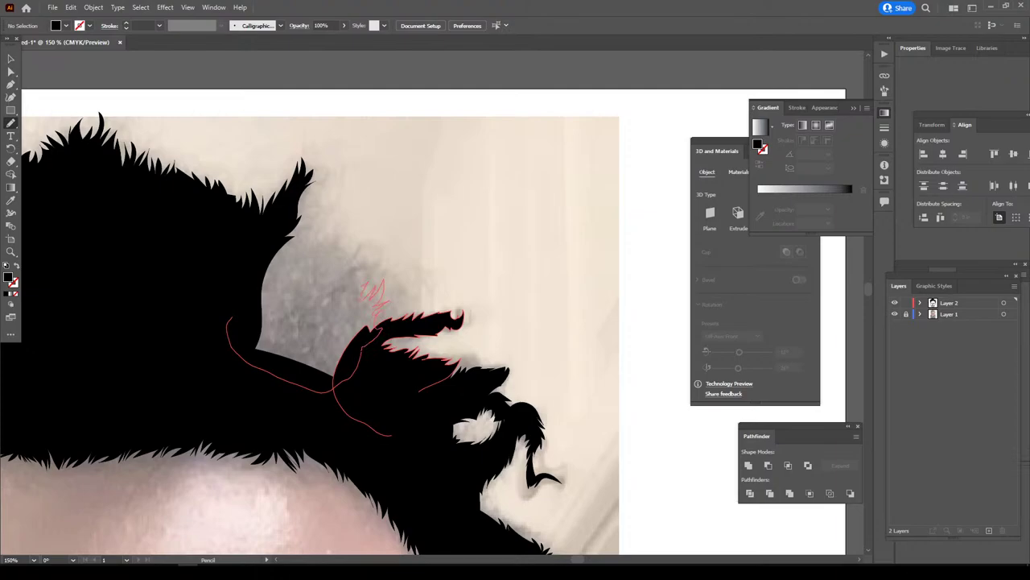
{"action": "mouse_move", "coordinate": [364, 280]}
{"action": "left_mouse_down"}
{"action": "mouse_move", "coordinate": [330, 257]}
{"action": "mouse_move", "coordinate": [335, 233]}
{"action": "mouse_move", "coordinate": [309, 243]}
{"action": "mouse_move", "coordinate": [307, 227]}
{"action": "mouse_move", "coordinate": [278, 229]}
{"action": "left_mouse_up"}
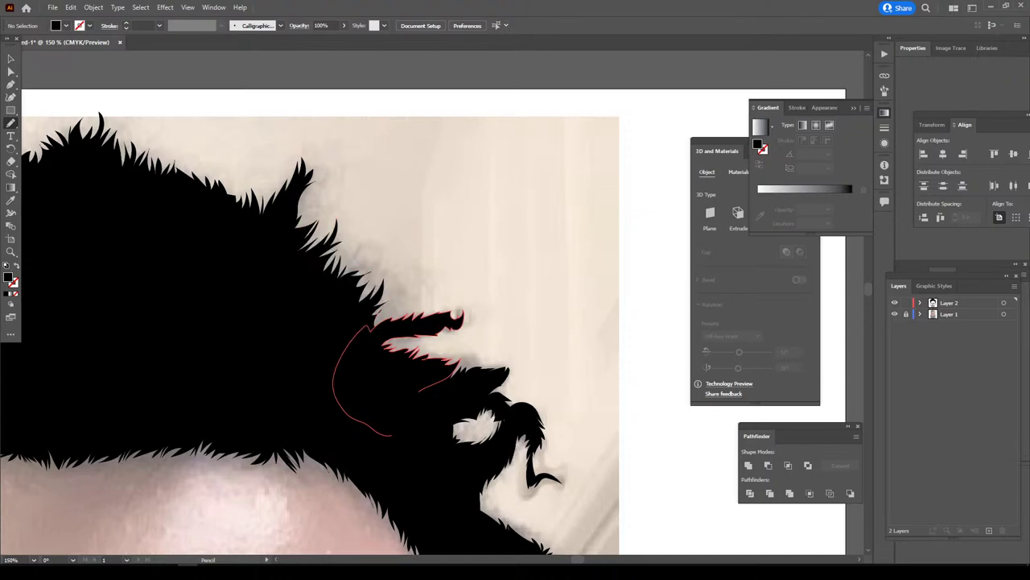
{"action": "key", "text": "ctrl+minus"}
{"action": "scroll", "coordinate": [322, 322], "scroll_direction": "down", "scroll_amount": 2}
{"action": "key", "text": "ctrl+plus"}
{"action": "key", "text": "ctrl+plus"}
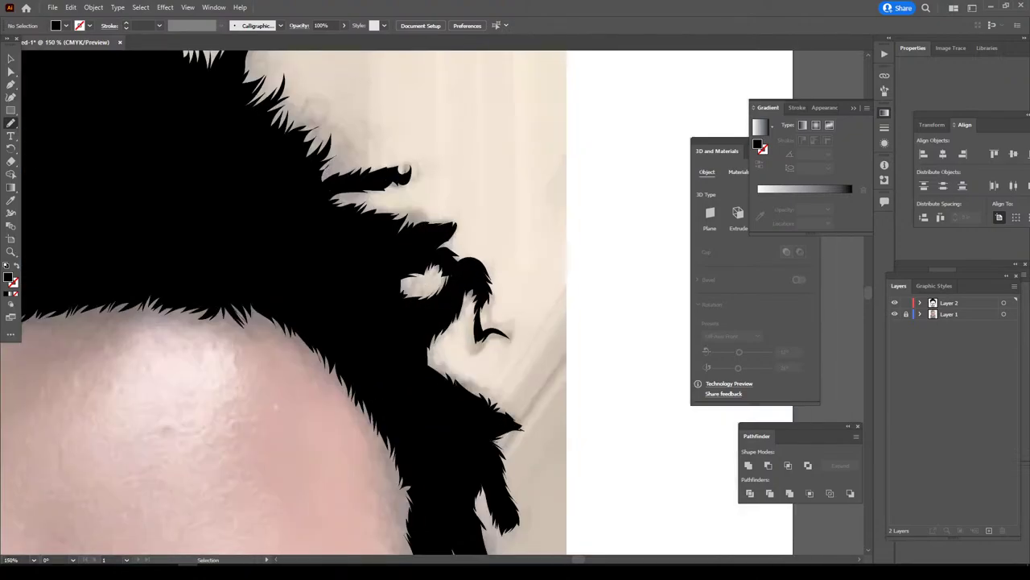
{"action": "key", "text": "ctrl+plus"}
{"action": "scroll", "coordinate": [407, 421], "scroll_direction": "down", "scroll_amount": 2}
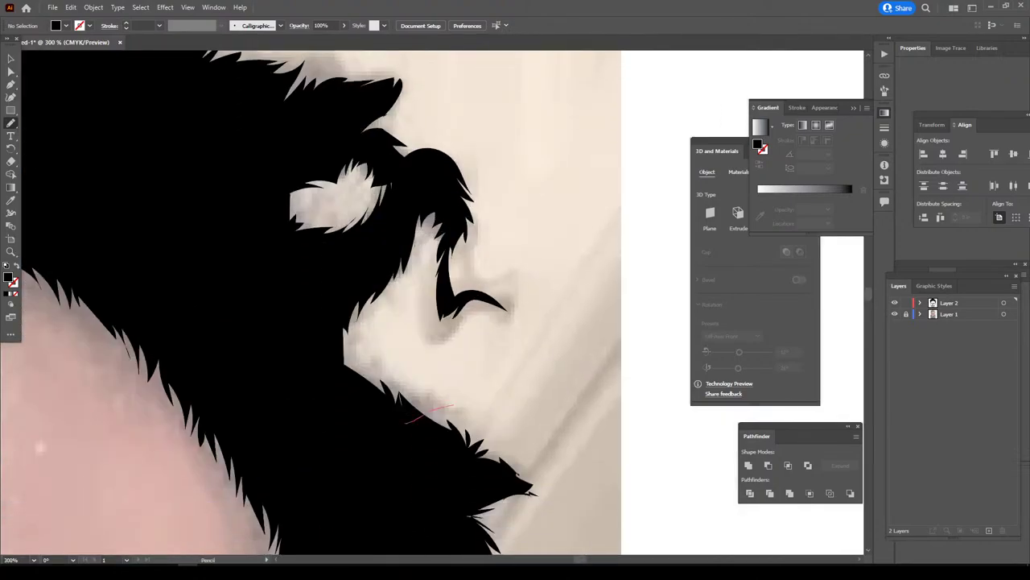
- Add jagged fur spikes along the right hair edge, filling notches and merging into the hair
{"action": "left_click_drag", "start_coordinate": [453, 405], "coordinate": [384, 407]}
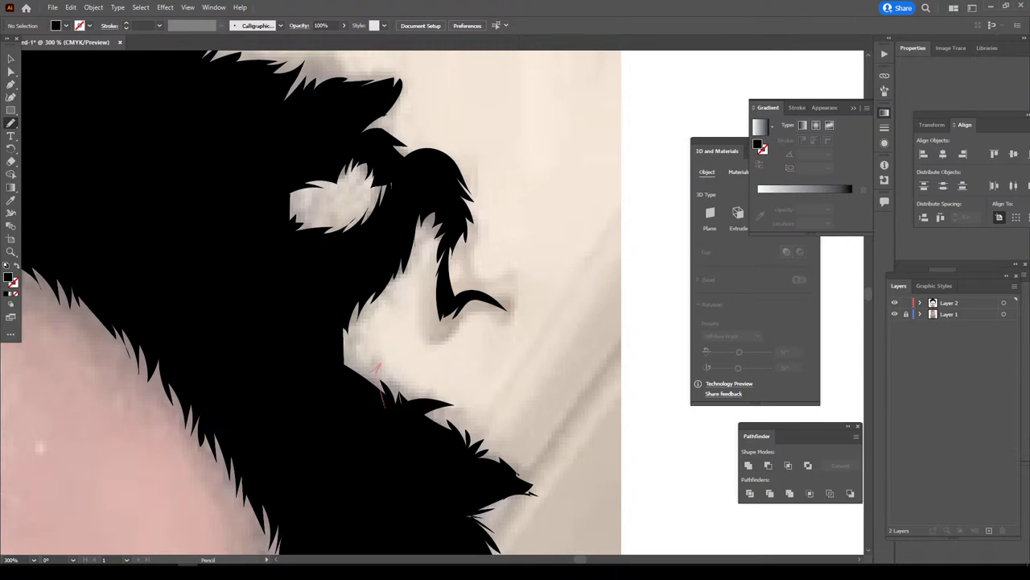
{"action": "left_click_drag", "start_coordinate": [377, 366], "coordinate": [344, 328]}
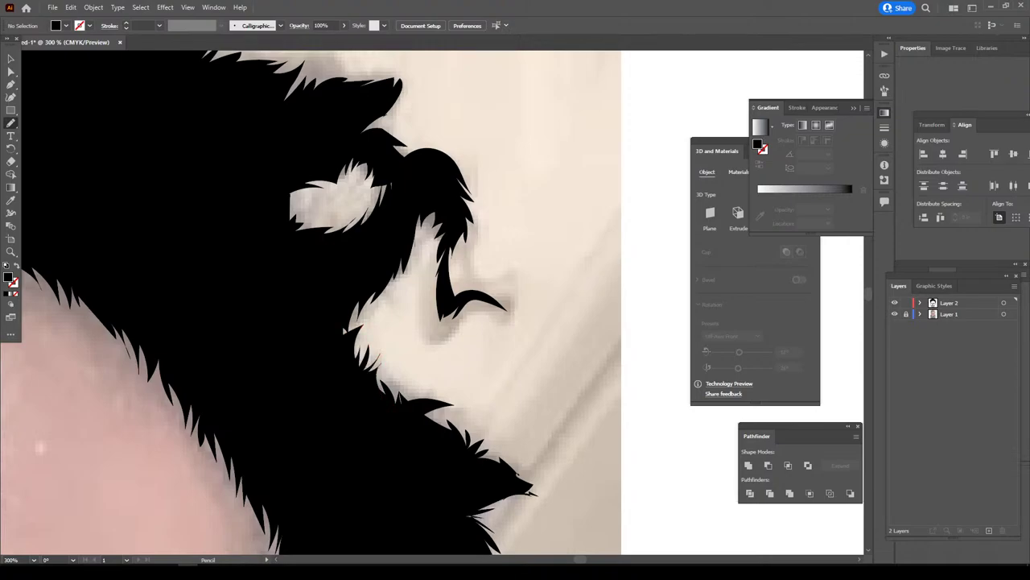
{"action": "scroll", "coordinate": [322, 306], "scroll_direction": "up", "scroll_amount": 2}
{"action": "left_click_drag", "start_coordinate": [286, 288], "coordinate": [282, 259]}
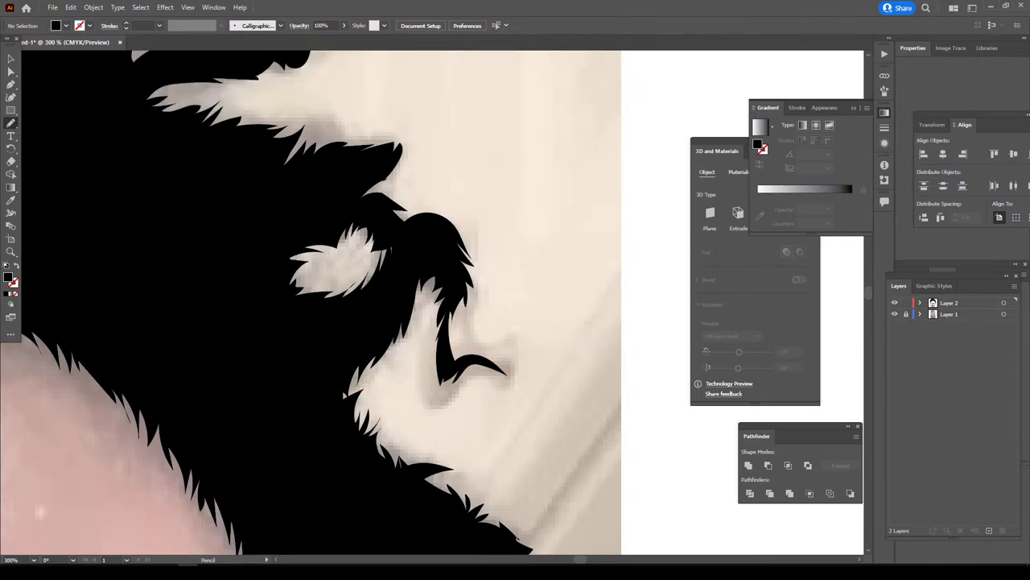
{"action": "scroll", "coordinate": [322, 290], "scroll_direction": "up", "scroll_amount": 1}
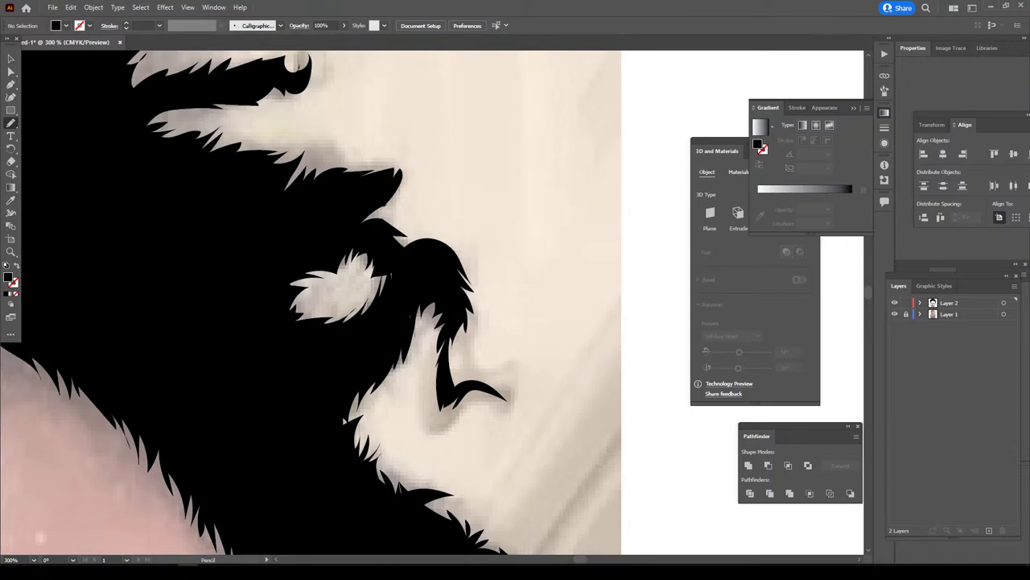
{"action": "left_click_drag", "start_coordinate": [412, 314], "coordinate": [410, 303]}
{"action": "mouse_move", "coordinate": [438, 415]}
{"action": "left_mouse_down"}
{"action": "mouse_move", "coordinate": [432, 357]}
{"action": "mouse_move", "coordinate": [452, 384]}
{"action": "mouse_move", "coordinate": [429, 417]}
{"action": "left_mouse_up"}
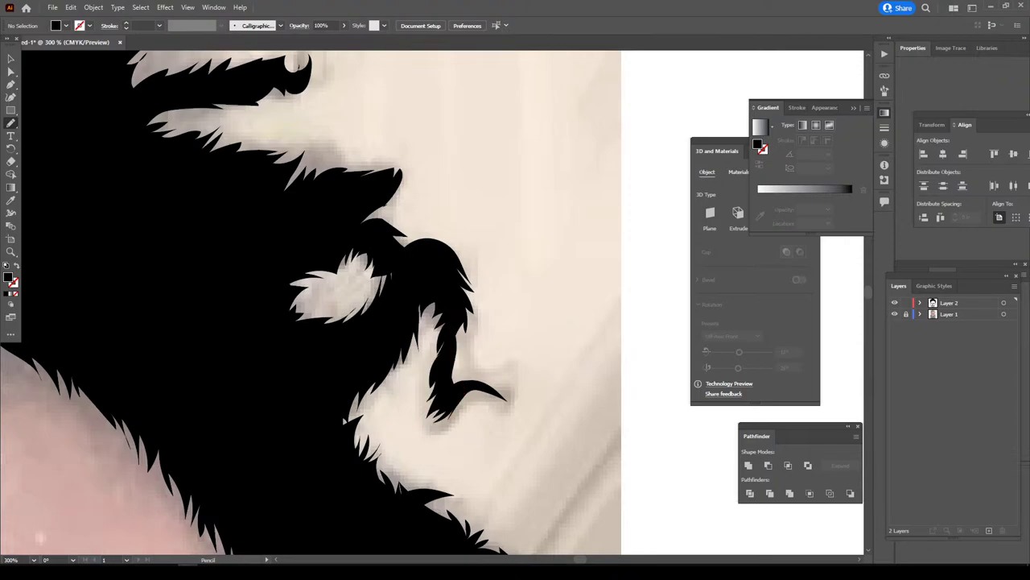
{"action": "scroll", "coordinate": [322, 306], "scroll_direction": "down", "scroll_amount": 2}
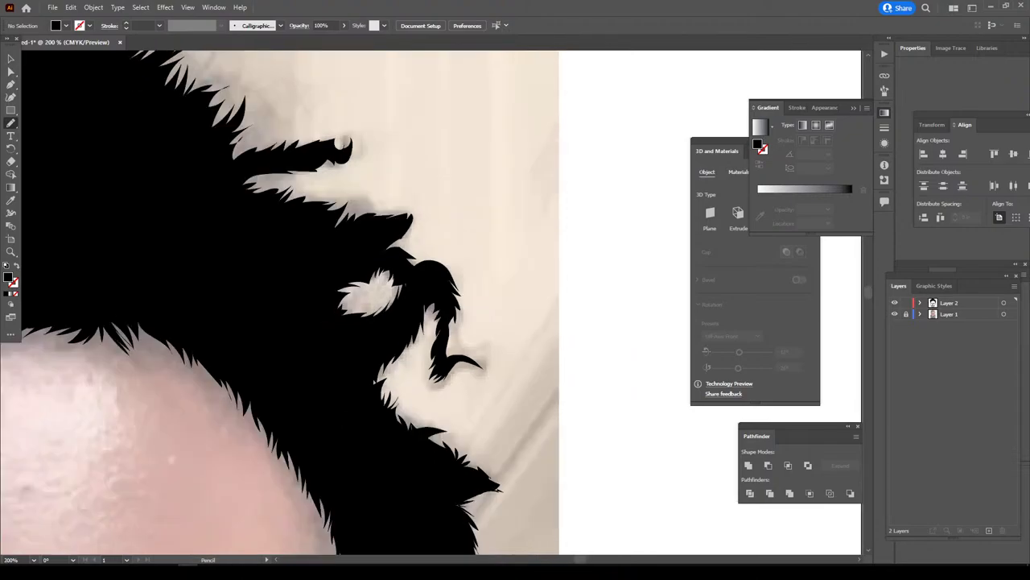
{"action": "scroll", "coordinate": [322, 306], "scroll_direction": "up", "scroll_amount": 2}
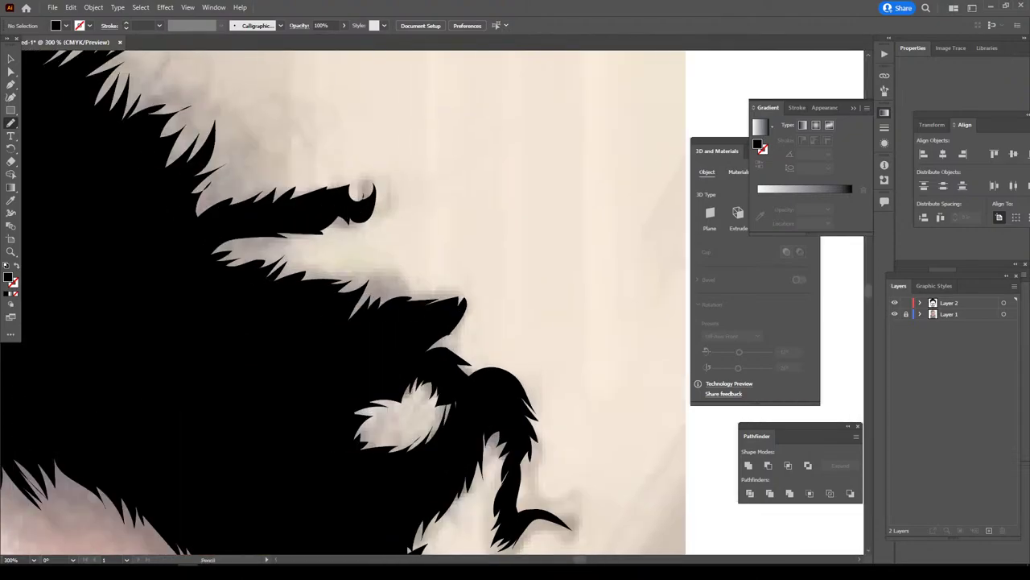
{"action": "left_click_drag", "start_coordinate": [370, 318], "coordinate": [369, 320]}
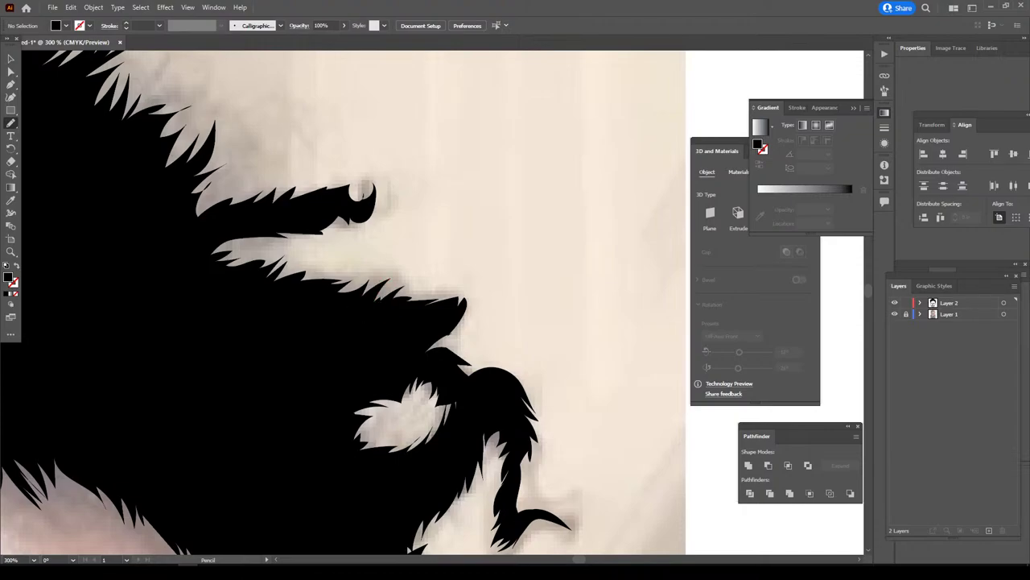
{"action": "scroll", "coordinate": [362, 306], "scroll_direction": "down", "scroll_amount": 2}
{"action": "scroll", "coordinate": [363, 306], "scroll_direction": "down", "scroll_amount": 1}
{"action": "scroll", "coordinate": [362, 306], "scroll_direction": "down", "scroll_amount": 1}
- Fill the first eye's iris with a solid black pencil shape
{"action": "scroll", "coordinate": [362, 305], "scroll_direction": "down", "scroll_amount": 1}
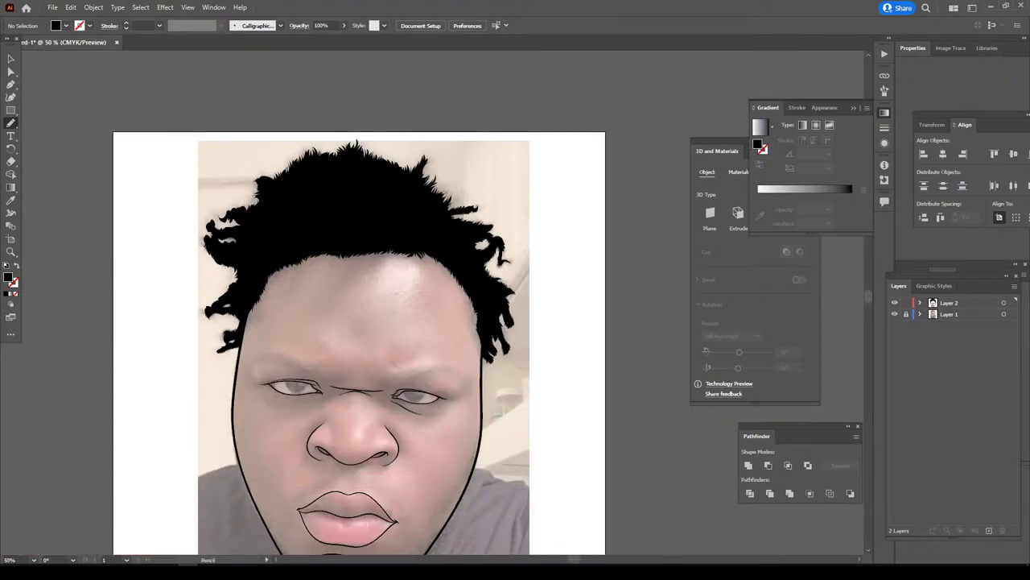
{"action": "scroll", "coordinate": [305, 386], "scroll_direction": "up", "scroll_amount": 2}
{"action": "scroll", "coordinate": [306, 387], "scroll_direction": "down", "scroll_amount": 1}
{"action": "scroll", "coordinate": [306, 386], "scroll_direction": "up", "scroll_amount": 1}
{"action": "scroll", "coordinate": [306, 386], "scroll_direction": "up", "scroll_amount": 2}
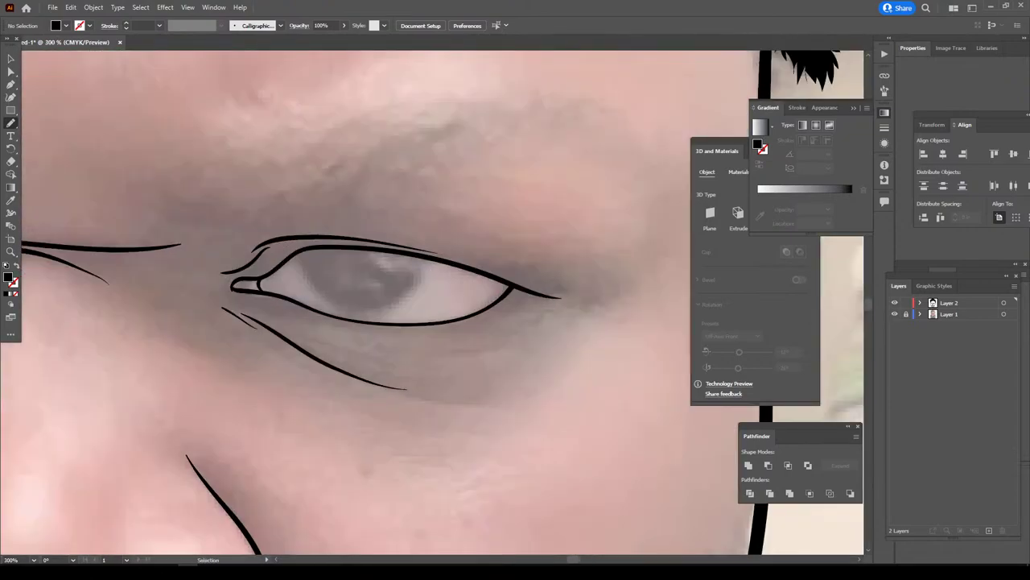
{"action": "scroll", "coordinate": [359, 267], "scroll_direction": "up", "scroll_amount": 2}
{"action": "scroll", "coordinate": [359, 267], "scroll_direction": "up", "scroll_amount": 1}
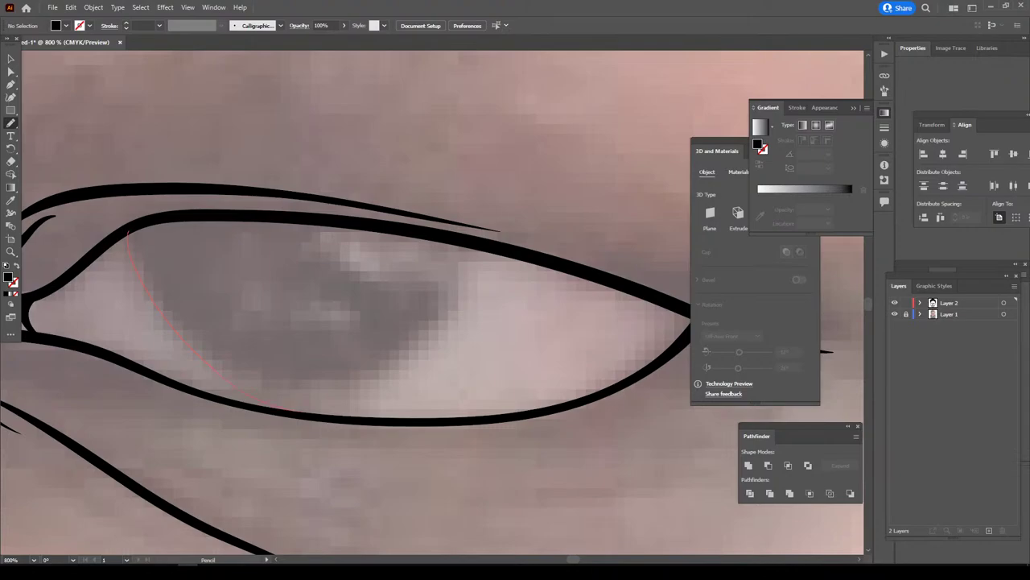
{"action": "left_click_drag", "start_coordinate": [477, 259], "coordinate": [127, 234]}
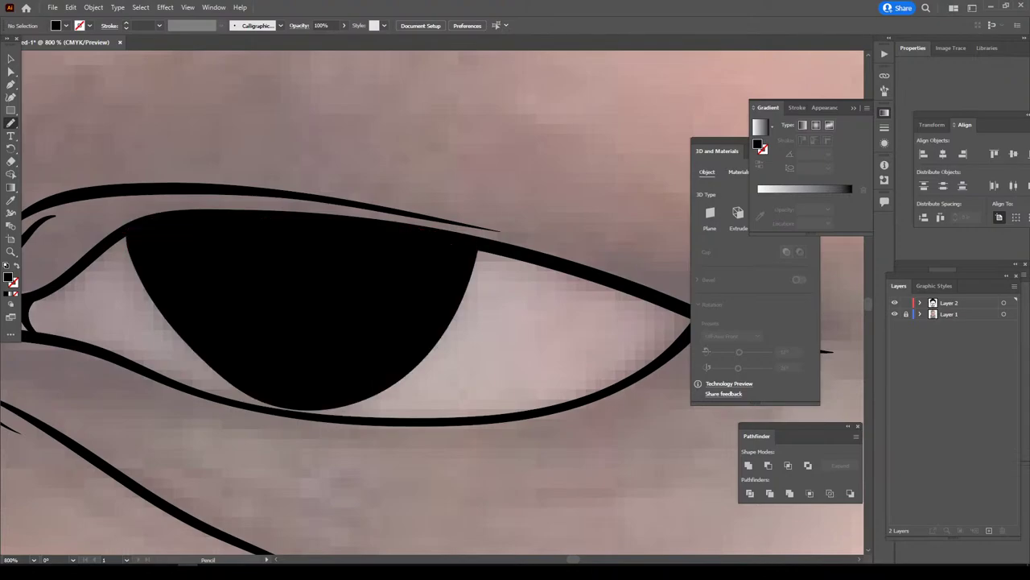
- Trace and close the other eye's iris in solid black, then zoom back out
{"action": "scroll", "coordinate": [435, 302], "scroll_direction": "down", "scroll_amount": 3}
{"action": "scroll", "coordinate": [435, 303], "scroll_direction": "down", "scroll_amount": 2}
{"action": "scroll", "coordinate": [435, 302], "scroll_direction": "left", "scroll_amount": 2}
{"action": "scroll", "coordinate": [435, 303], "scroll_direction": "up", "scroll_amount": 1}
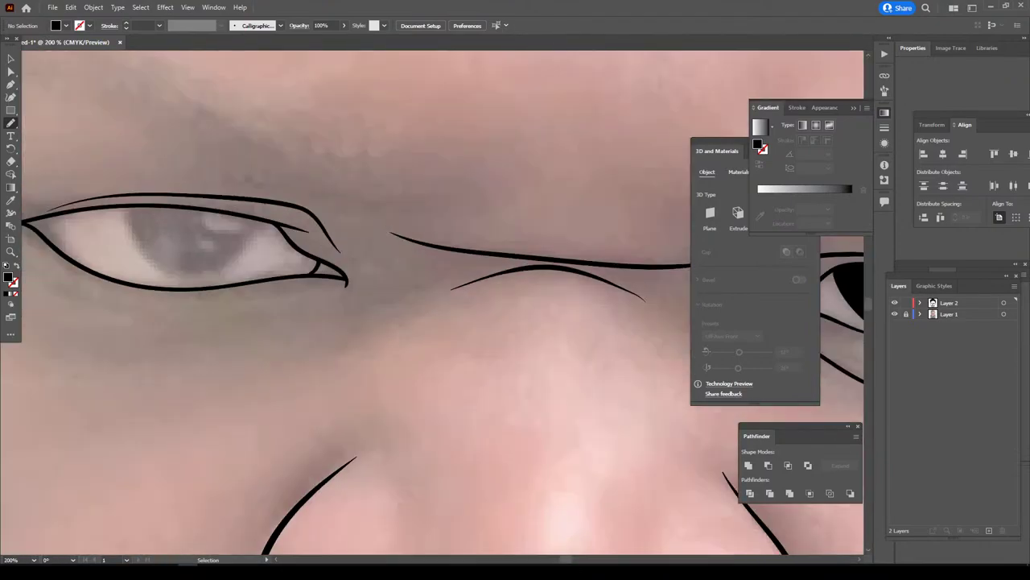
{"action": "scroll", "coordinate": [242, 241], "scroll_direction": "up", "scroll_amount": 2}
{"action": "scroll", "coordinate": [242, 242], "scroll_direction": "up", "scroll_amount": 2}
{"action": "scroll", "coordinate": [242, 241], "scroll_direction": "up", "scroll_amount": 1}
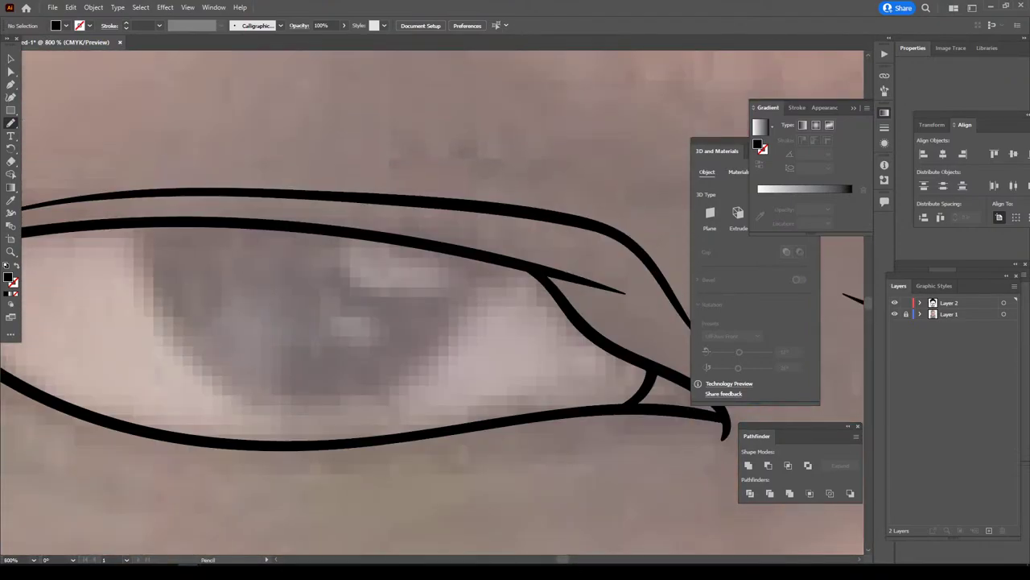
{"action": "left_click_drag", "start_coordinate": [142, 308], "coordinate": [278, 435]}
{"action": "left_click_drag", "start_coordinate": [505, 264], "coordinate": [129, 222]}
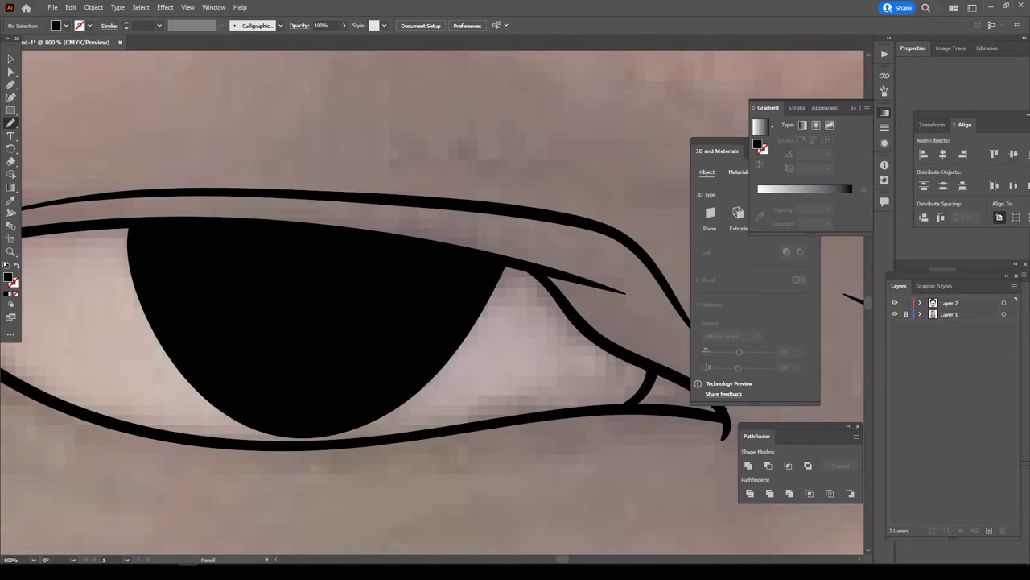
{"action": "key", "text": "ctrl+minus"}
{"action": "key", "text": "ctrl+minus"}
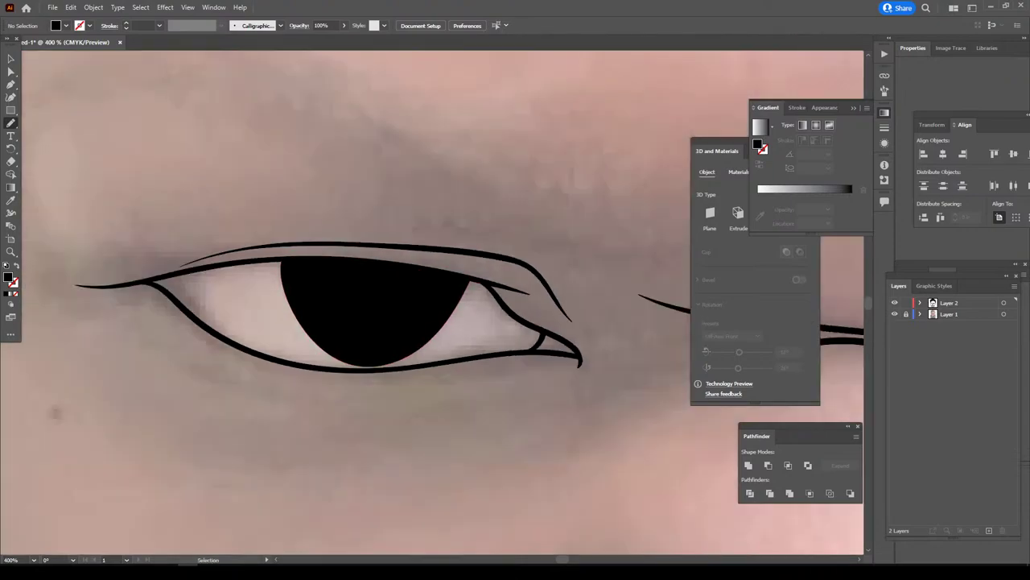
{"action": "key", "text": "ctrl+minus"}
{"action": "key", "text": "ctrl+minus"}
{"action": "key", "text": "ctrl+minus"}
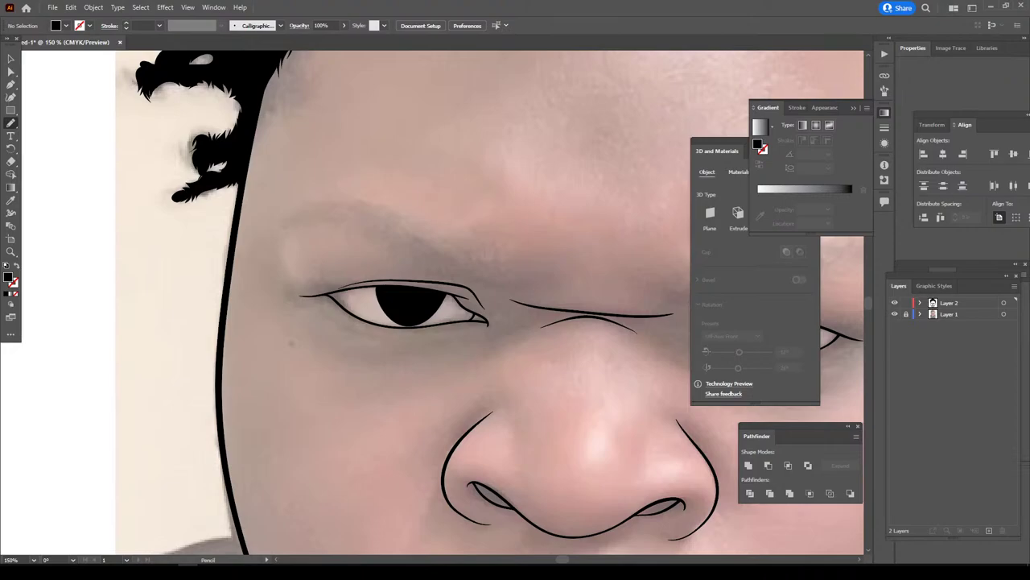
{"action": "key", "text": "ctrl+minus"}
{"action": "key", "text": "ctrl+minus"}
- Trace inside the first nostril loop with the Pencil so it fills solid black
{"action": "key", "text": "ctrl+plus"}
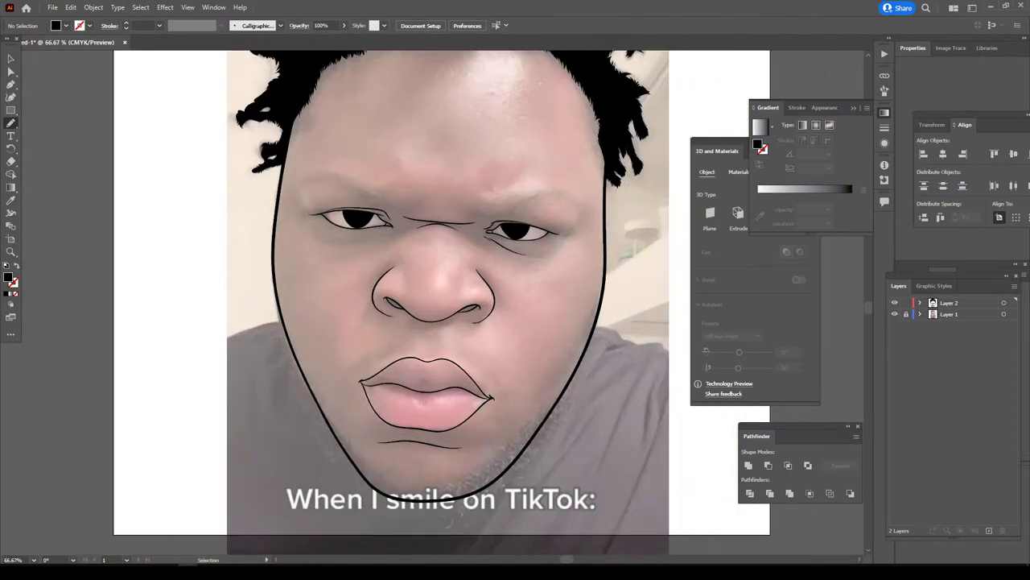
{"action": "key", "text": "ctrl+plus"}
{"action": "key", "text": "ctrl+plus"}
{"action": "key", "text": "ctrl+plus"}
{"action": "key", "text": "ctrl+plus"}
{"action": "key", "text": "ctrl+plus"}
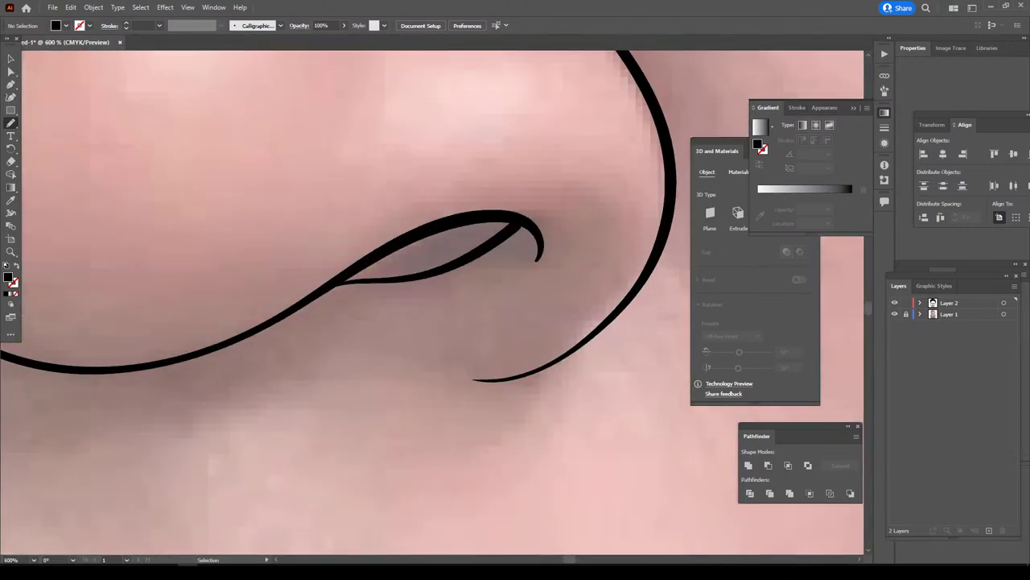
{"action": "key", "text": "ctrl+plus"}
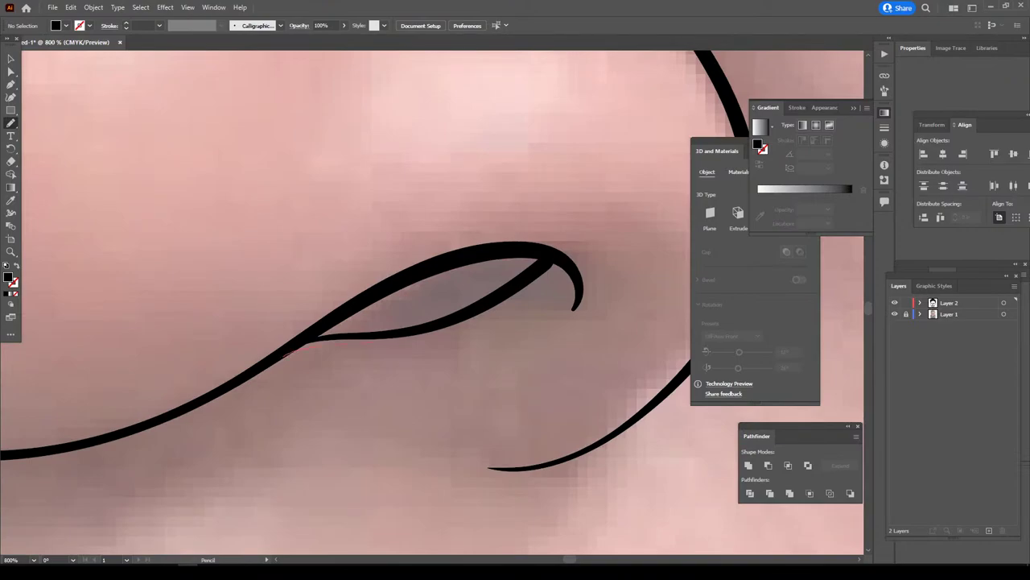
{"action": "left_click_drag", "start_coordinate": [562, 254], "coordinate": [277, 355]}
{"action": "key", "text": "ctrl+minus"}
- Trace inside the other nostril loop so it also fills solid black
{"action": "key", "text": "ctrl+minus"}
{"action": "key", "text": "ctrl+minus"}
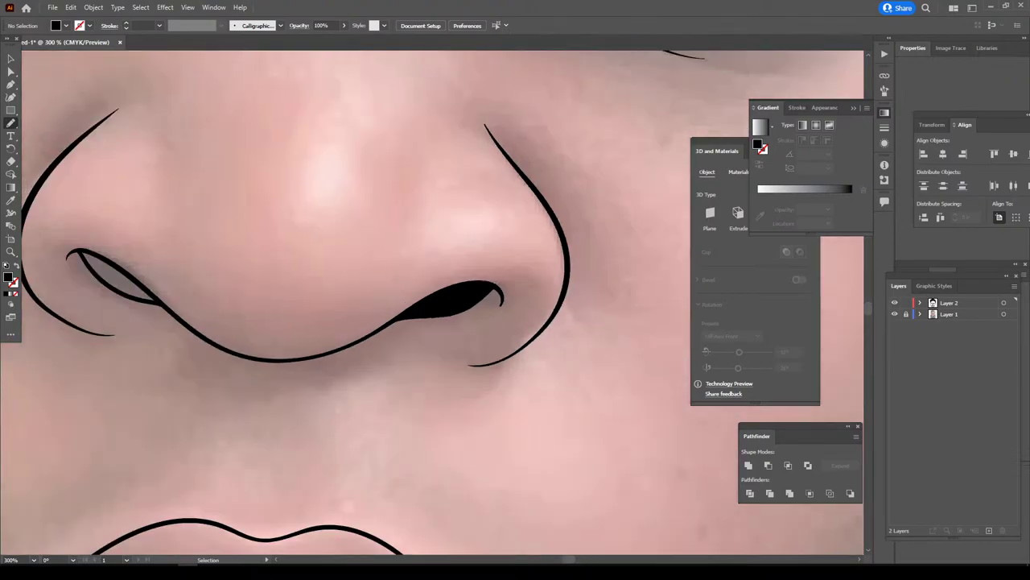
{"action": "key", "text": "ctrl+minus"}
{"action": "key", "text": "ctrl+plus"}
{"action": "key", "text": "ctrl+plus"}
{"action": "key", "text": "ctrl+plus"}
{"action": "key", "text": "ctrl+plus"}
{"action": "key", "text": "ctrl+plus"}
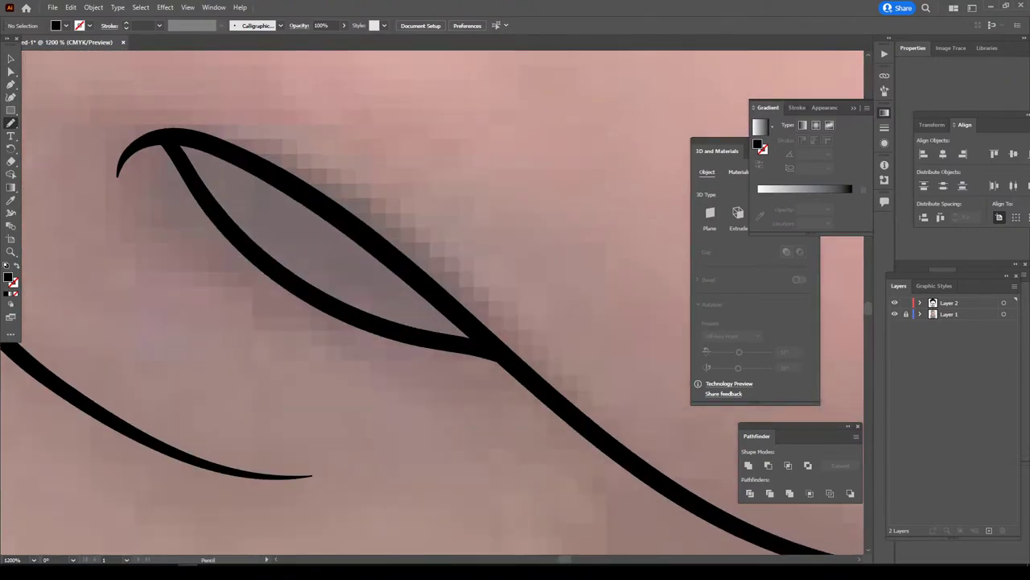
{"action": "mouse_move", "coordinate": [347, 324]}
{"action": "left_mouse_down"}
{"action": "mouse_move", "coordinate": [256, 157]}
{"action": "mouse_move", "coordinate": [158, 135]}
{"action": "left_mouse_up"}
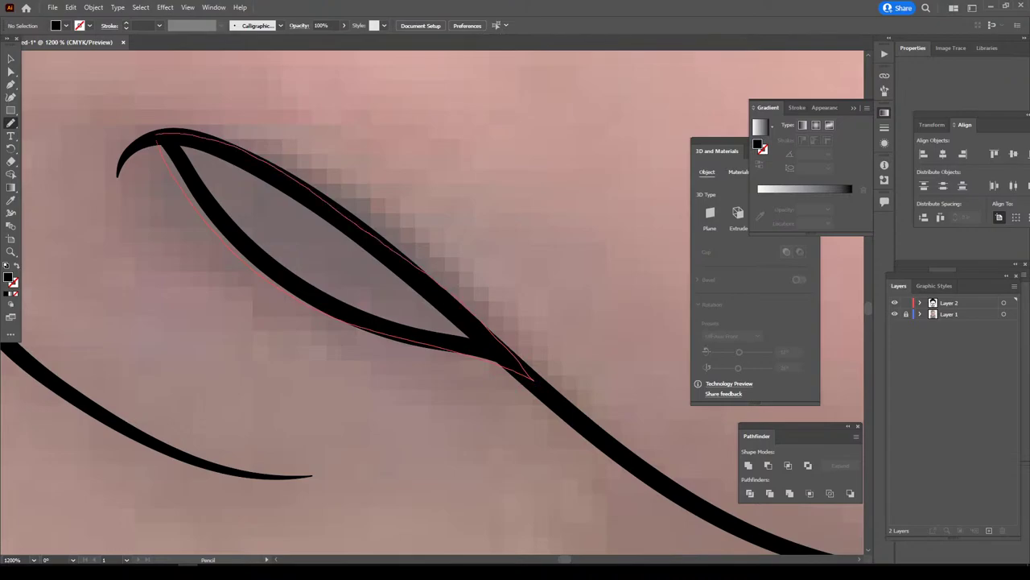
{"action": "key", "text": "ctrl+minus"}
{"action": "key", "text": "ctrl+minus"}
{"action": "key", "text": "ctrl+minus"}
{"action": "key", "text": "ctrl+minus"}
{"action": "key", "text": "ctrl+minus"}
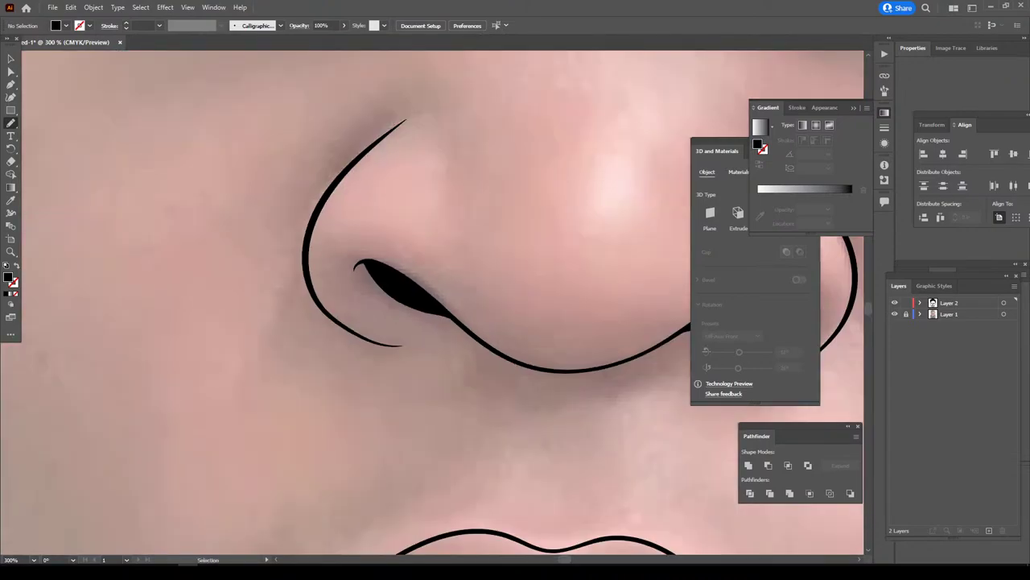
{"action": "key", "text": "ctrl+minus"}
{"action": "key", "text": "ctrl+minus"}
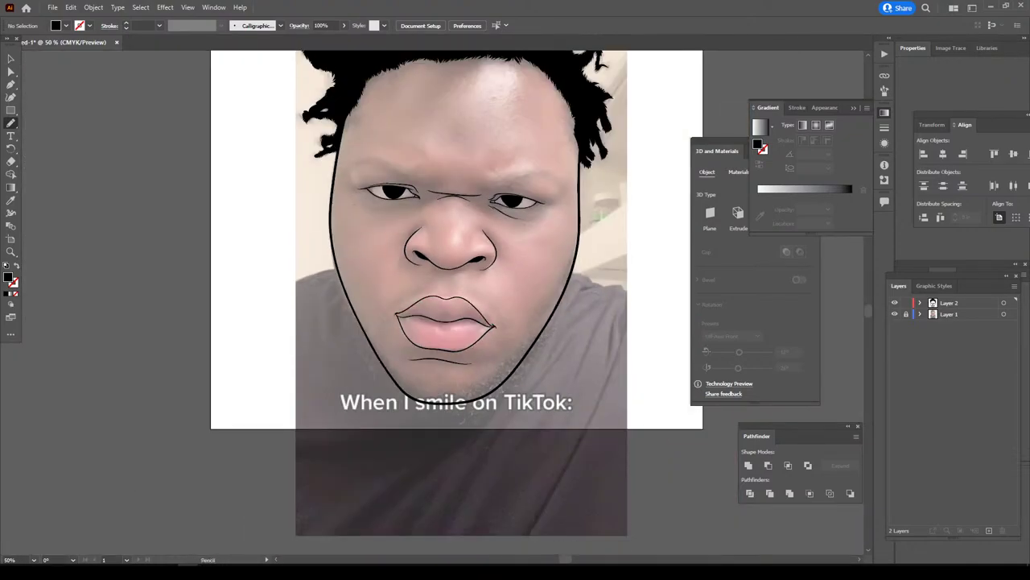
- Outline and close a filled black beard tuft below the chin
{"action": "key", "text": "ctrl+plus"}
{"action": "scroll", "coordinate": [378, 302], "scroll_direction": "up", "scroll_amount": 3}
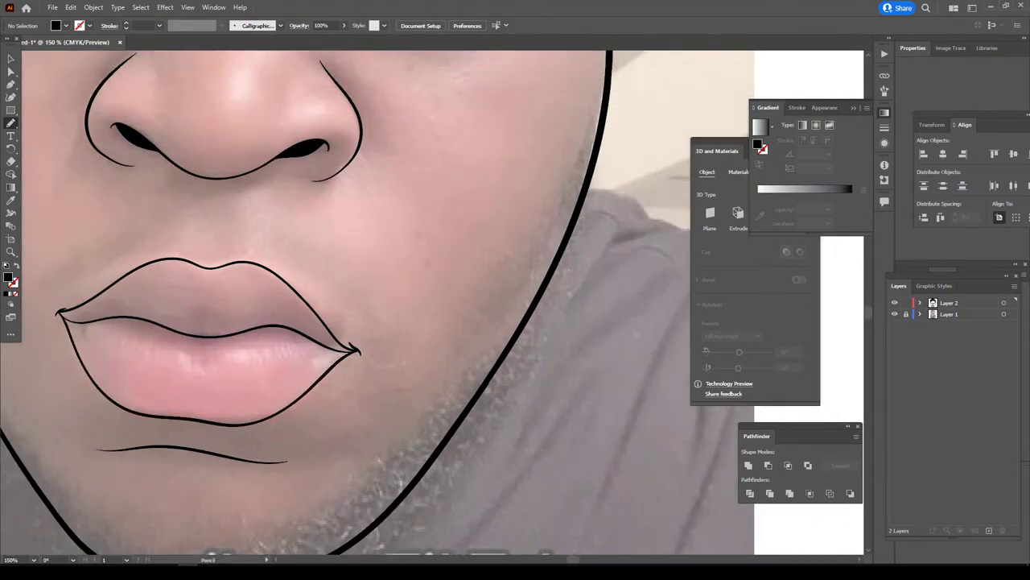
{"action": "scroll", "coordinate": [378, 302], "scroll_direction": "down", "scroll_amount": 4}
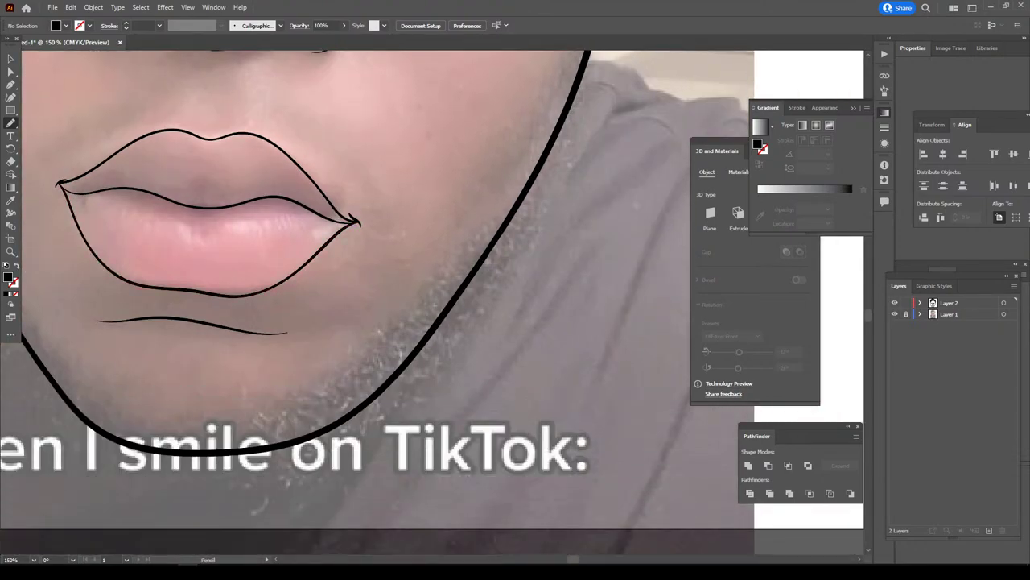
{"action": "key", "text": "ctrl+minus"}
{"action": "key", "text": "ctrl+plus"}
{"action": "key", "text": "ctrl+plus"}
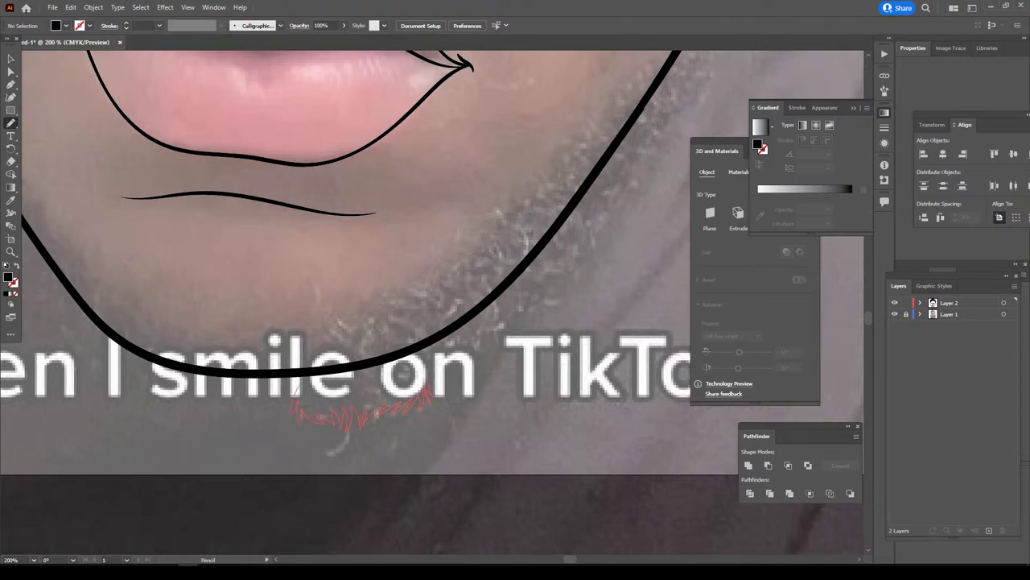
{"action": "left_click_drag", "start_coordinate": [295, 387], "coordinate": [318, 368]}
{"action": "left_click_drag", "start_coordinate": [448, 358], "coordinate": [437, 385]}
{"action": "left_click_drag", "start_coordinate": [298, 407], "coordinate": [293, 401]}
- Draw spiky beard strokes up along the right jawline
{"action": "key", "text": "ctrl+minus"}
{"action": "key", "text": "ctrl+minus"}
{"action": "key", "text": "ctrl+minus"}
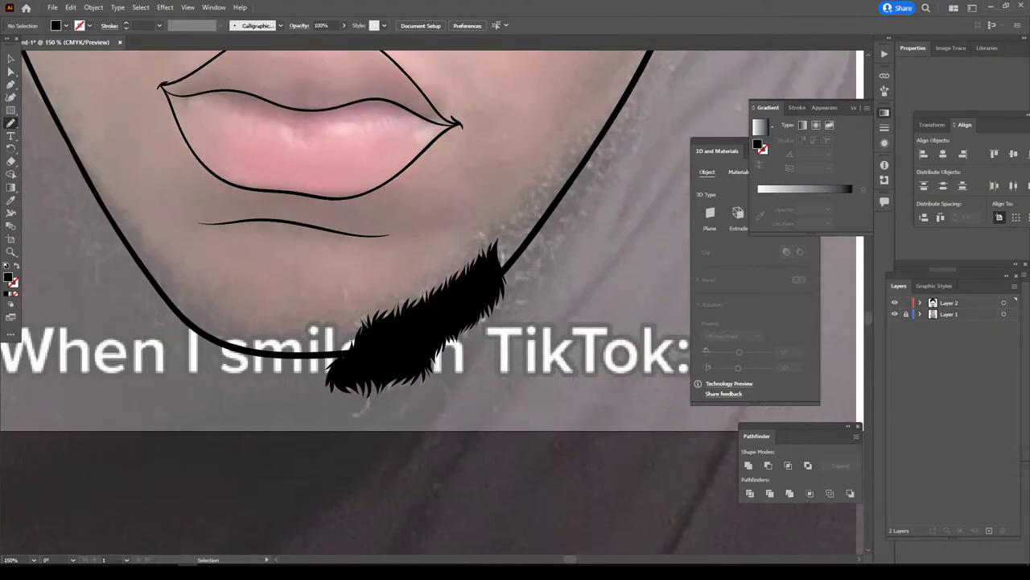
{"action": "key", "text": "ctrl+plus"}
{"action": "key", "text": "ctrl+plus"}
{"action": "key", "text": "ctrl+plus"}
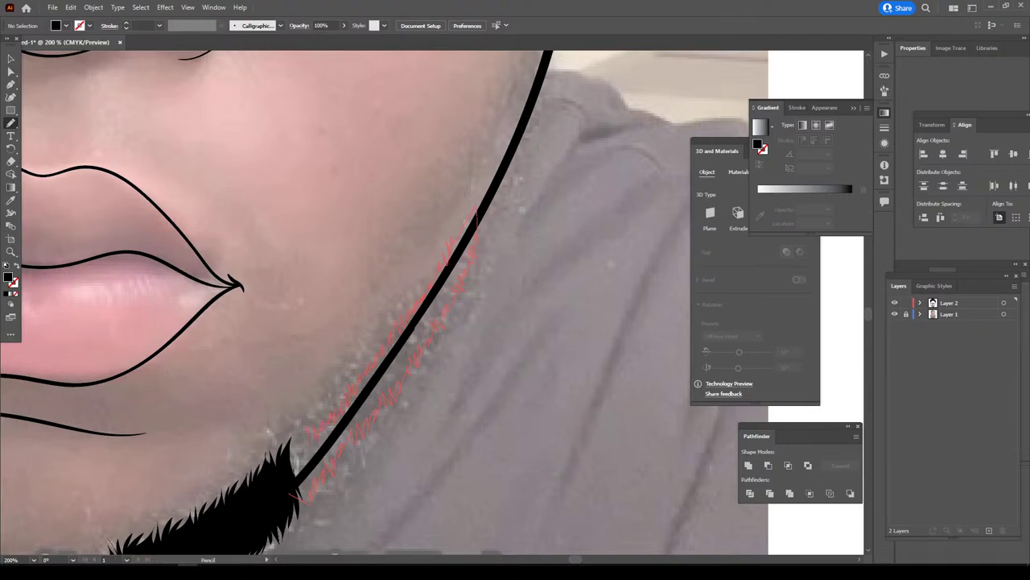
{"action": "left_click_drag", "start_coordinate": [290, 496], "coordinate": [287, 467]}
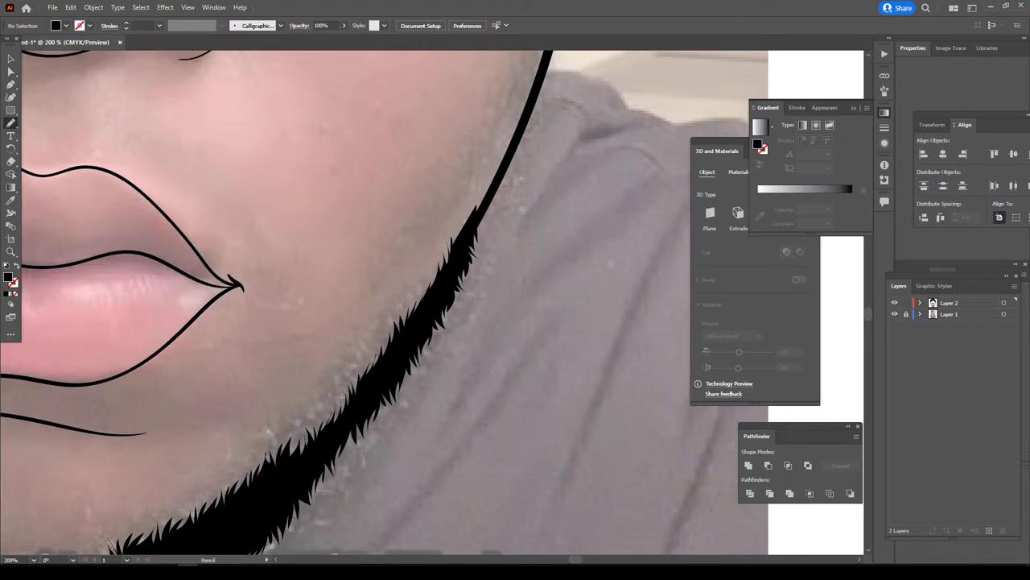
{"action": "key", "text": "ctrl+minus"}
{"action": "key", "text": "ctrl+minus"}
{"action": "key", "text": "ctrl+minus"}
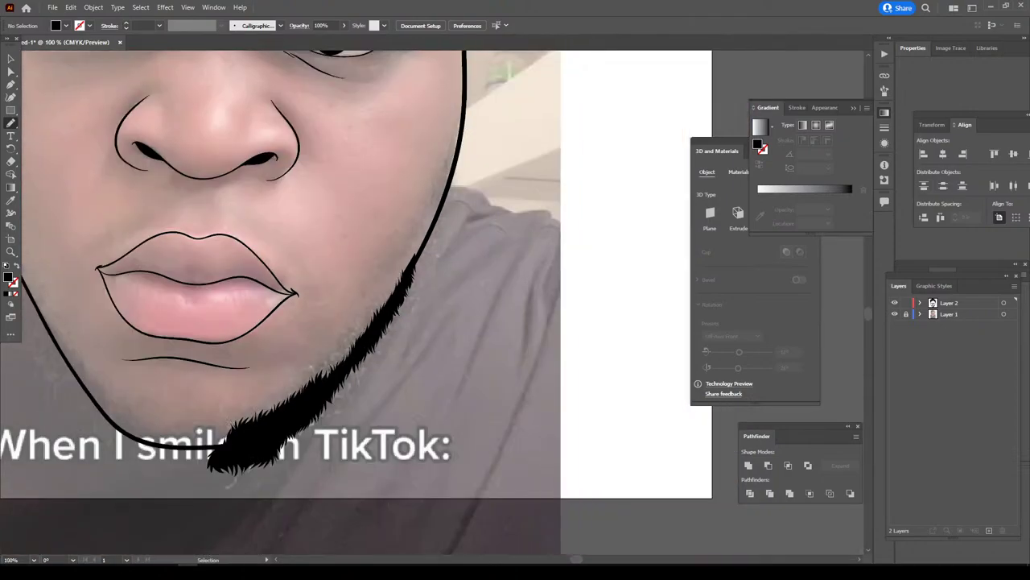
{"action": "key", "text": "ctrl+minus"}
{"action": "key", "text": "ctrl+equal"}
{"action": "key", "text": "ctrl+equal"}
{"action": "key", "text": "ctrl+equal"}
{"action": "key", "text": "ctrl+equal"}
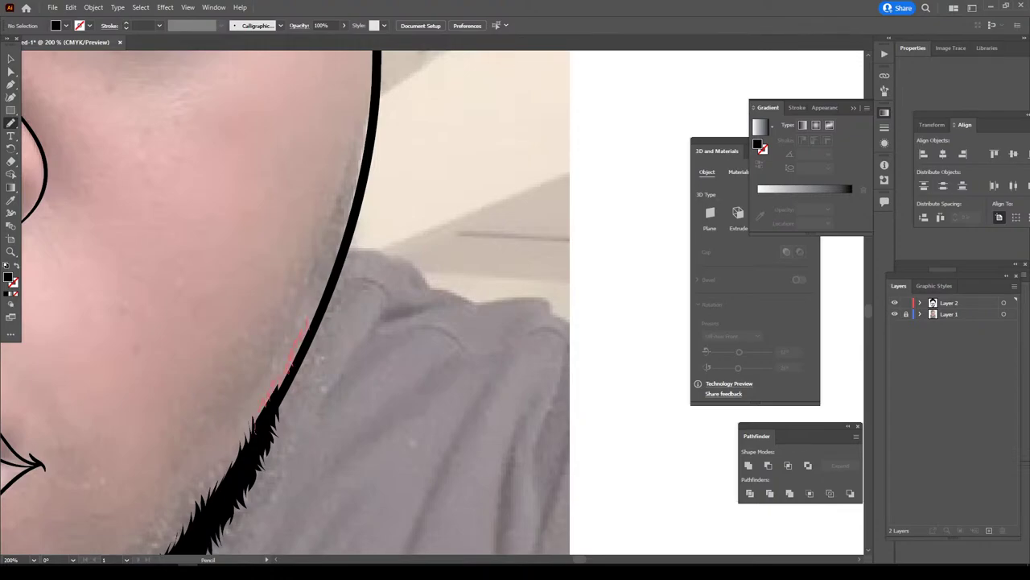
{"action": "left_click_drag", "start_coordinate": [320, 290], "coordinate": [363, 185]}
{"action": "left_click_drag", "start_coordinate": [364, 185], "coordinate": [364, 185]}
{"action": "key", "text": "ctrl+minus"}
{"action": "key", "text": "ctrl+minus"}
{"action": "key", "text": "ctrl+minus"}
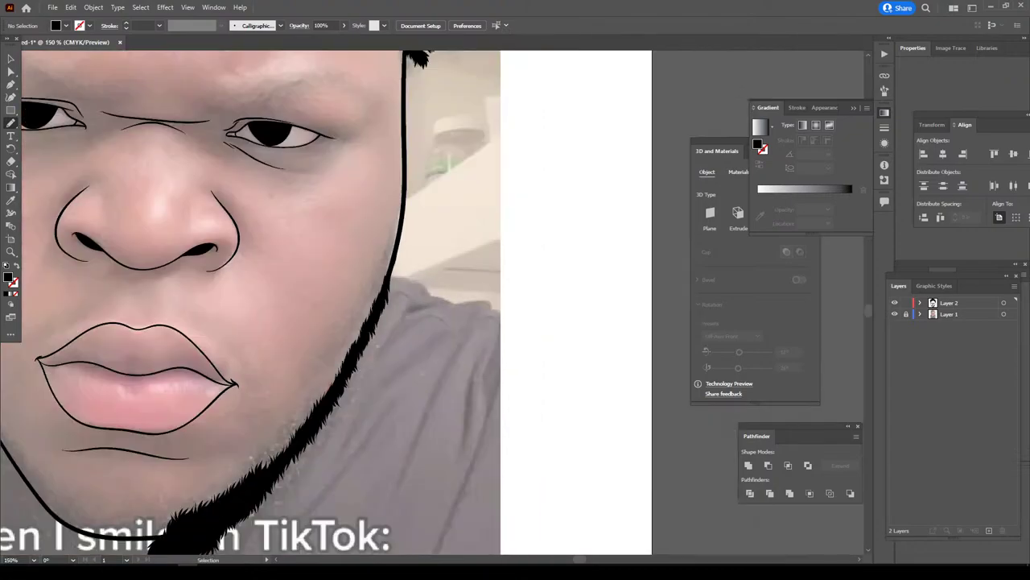
- Add beard spikes along the bottom of the chin and its right side
{"action": "key", "text": "ctrl+plus"}
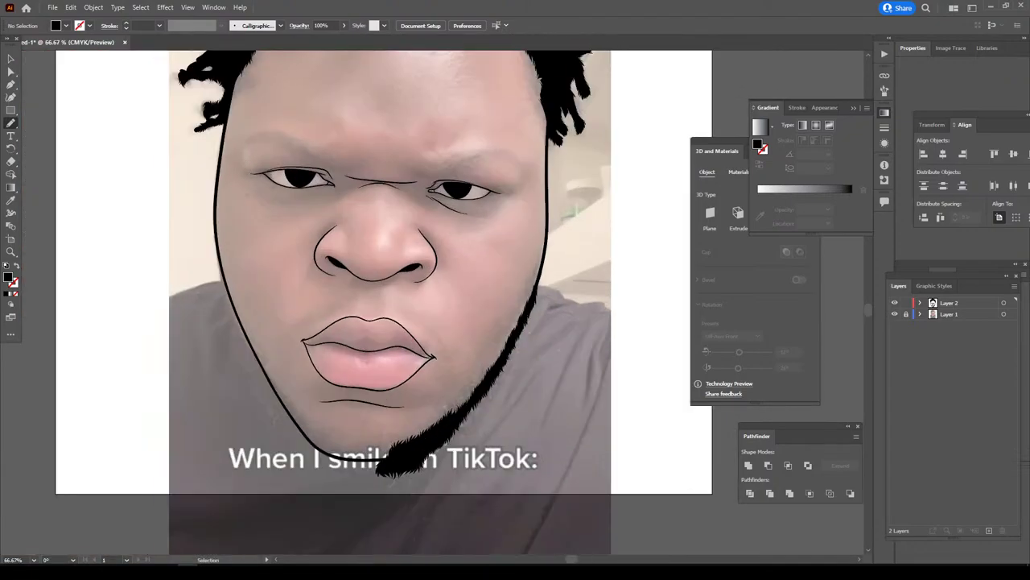
{"action": "key", "text": "ctrl+plus"}
{"action": "scroll", "coordinate": [433, 301], "scroll_direction": "left", "scroll_amount": 1}
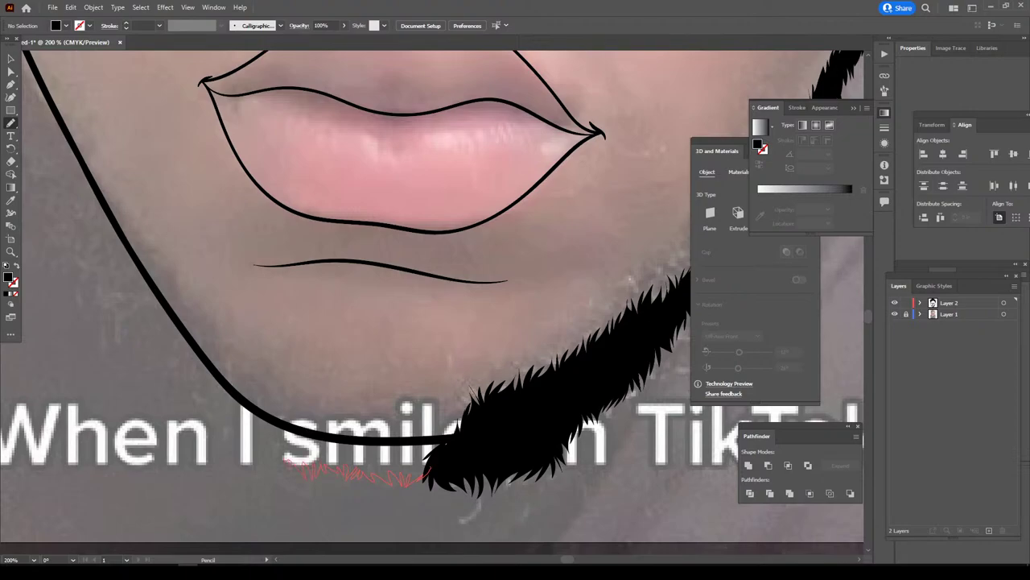
{"action": "left_click_drag", "start_coordinate": [262, 453], "coordinate": [241, 439]}
{"action": "left_click_drag", "start_coordinate": [225, 400], "coordinate": [232, 383]}
{"action": "left_click_drag", "start_coordinate": [425, 412], "coordinate": [469, 405]}
{"action": "left_click_drag", "start_coordinate": [429, 463], "coordinate": [419, 475]}
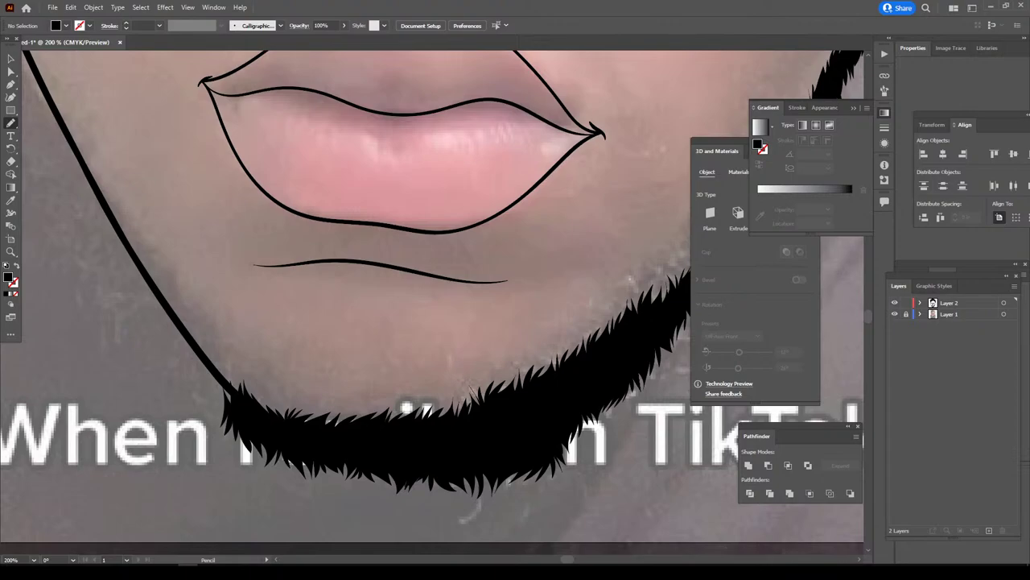
{"action": "scroll", "coordinate": [471, 393], "scroll_direction": "up", "scroll_amount": 2}
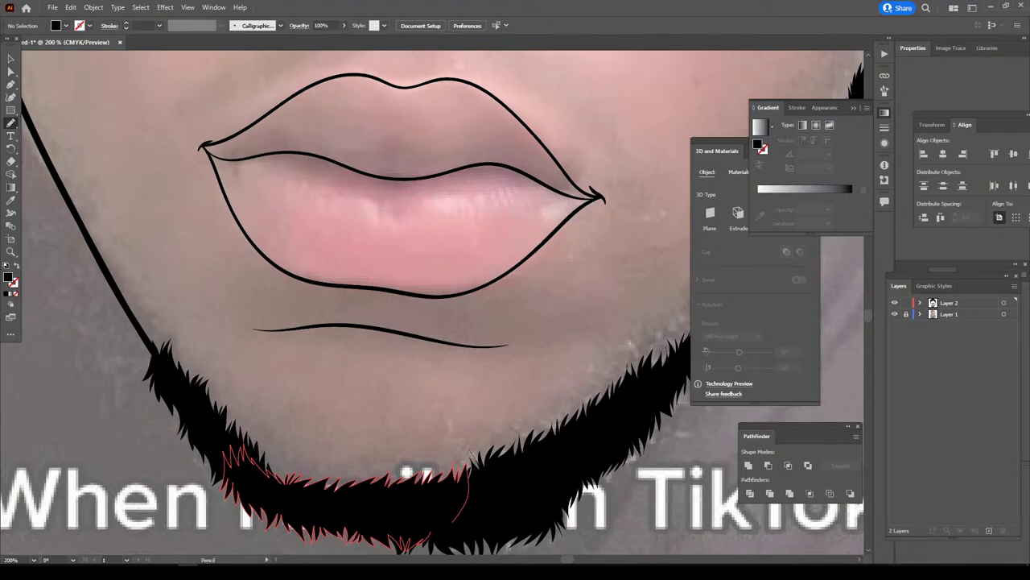
- Hide the reference photo and redraw the left jaw outline with spiky beard strokes
{"action": "key", "text": "ctrl+minus"}
{"action": "key", "text": "ctrl+minus"}
{"action": "key", "text": "ctrl+minus"}
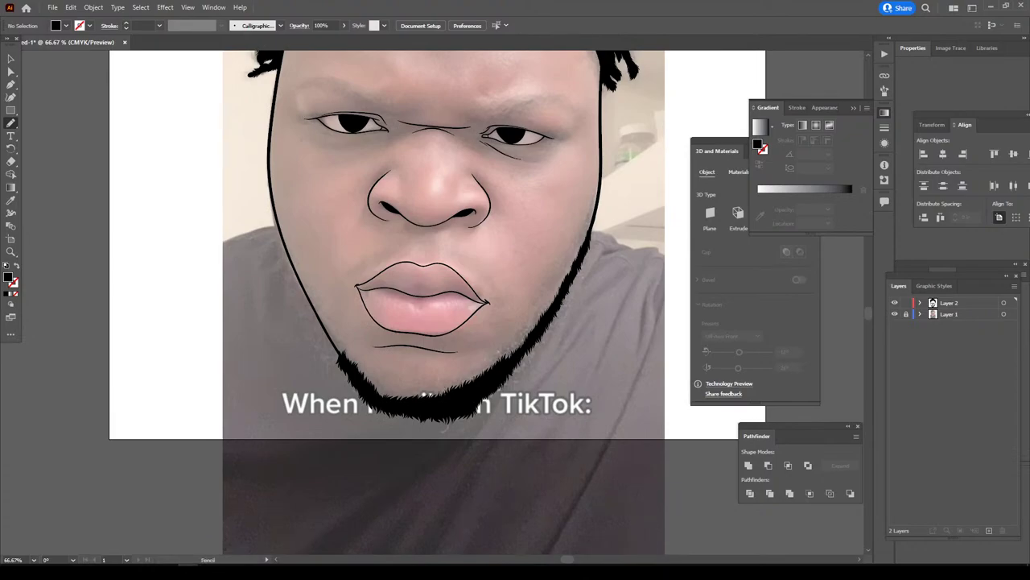
{"action": "left_click", "coordinate": [894, 314]}
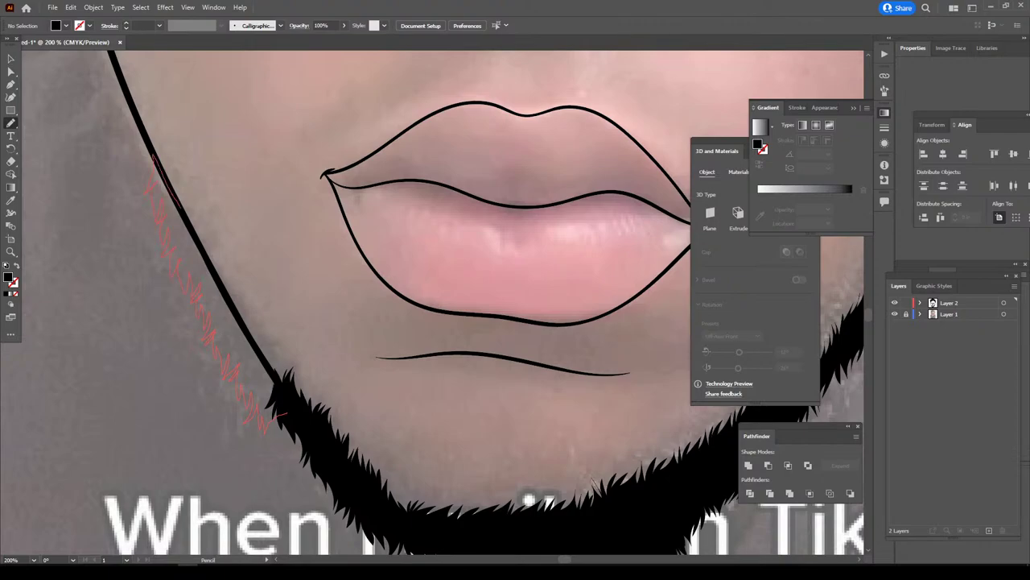
{"action": "scroll", "coordinate": [546, 439], "scroll_direction": "up", "scroll_amount": 2}
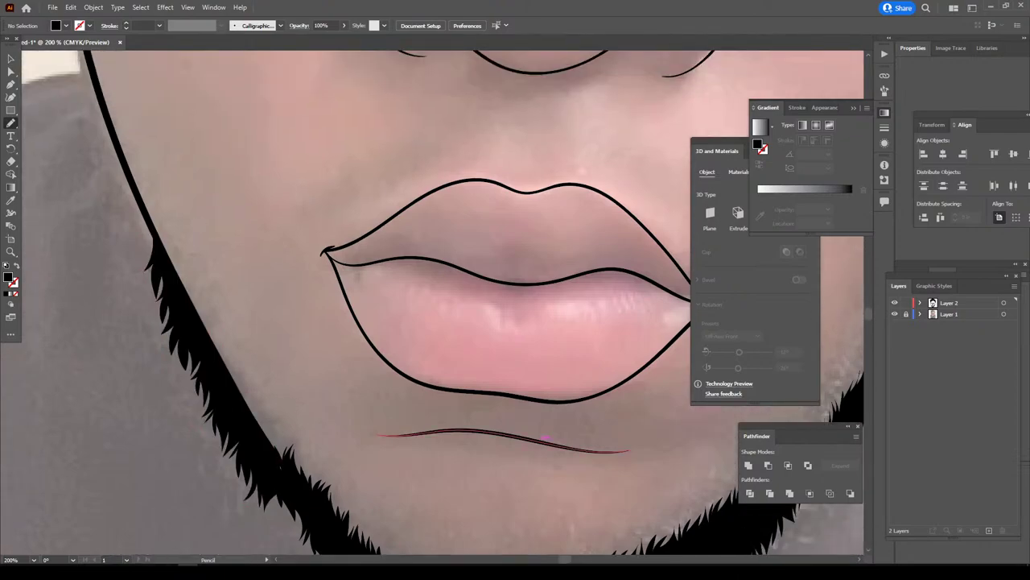
{"action": "left_click_drag", "start_coordinate": [281, 469], "coordinate": [284, 453]}
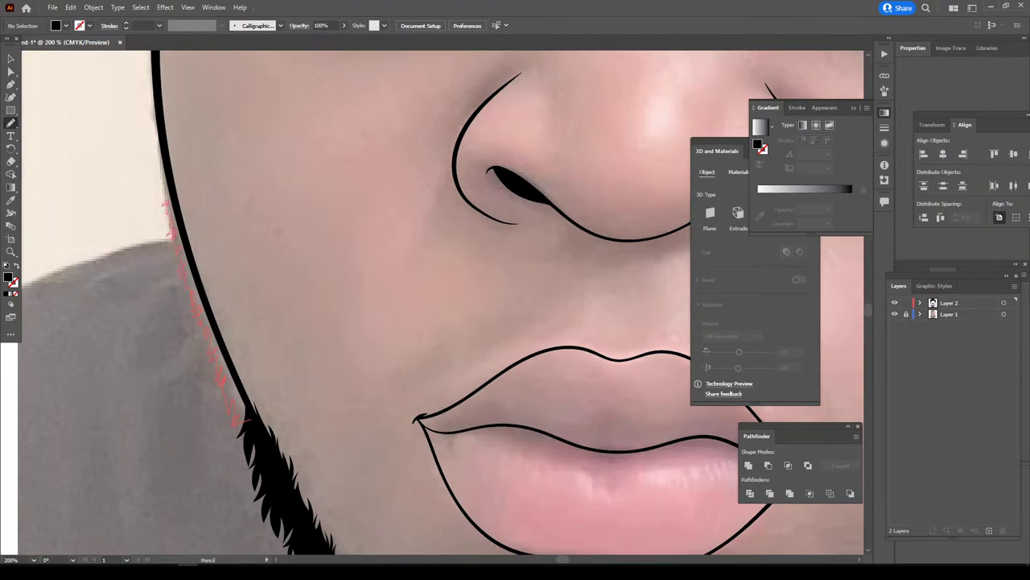
{"action": "left_click_drag", "start_coordinate": [161, 120], "coordinate": [188, 246]}
{"action": "left_click_drag", "start_coordinate": [249, 420], "coordinate": [251, 422]}
{"action": "scroll", "coordinate": [443, 303], "scroll_direction": "down", "scroll_amount": 3}
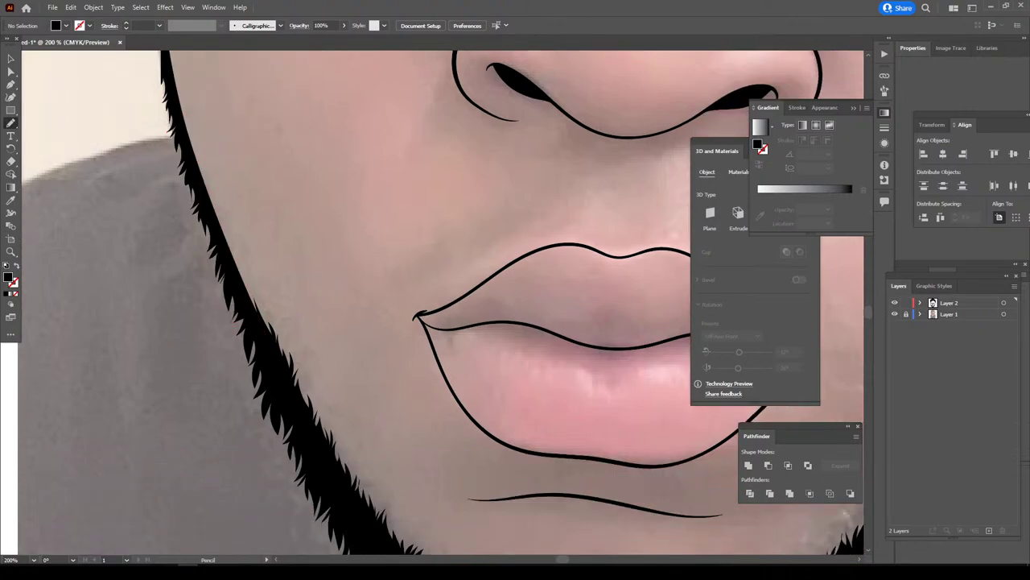
{"action": "scroll", "coordinate": [443, 303], "scroll_direction": "down", "scroll_amount": 3}
{"action": "scroll", "coordinate": [443, 303], "scroll_direction": "up", "scroll_amount": 3}
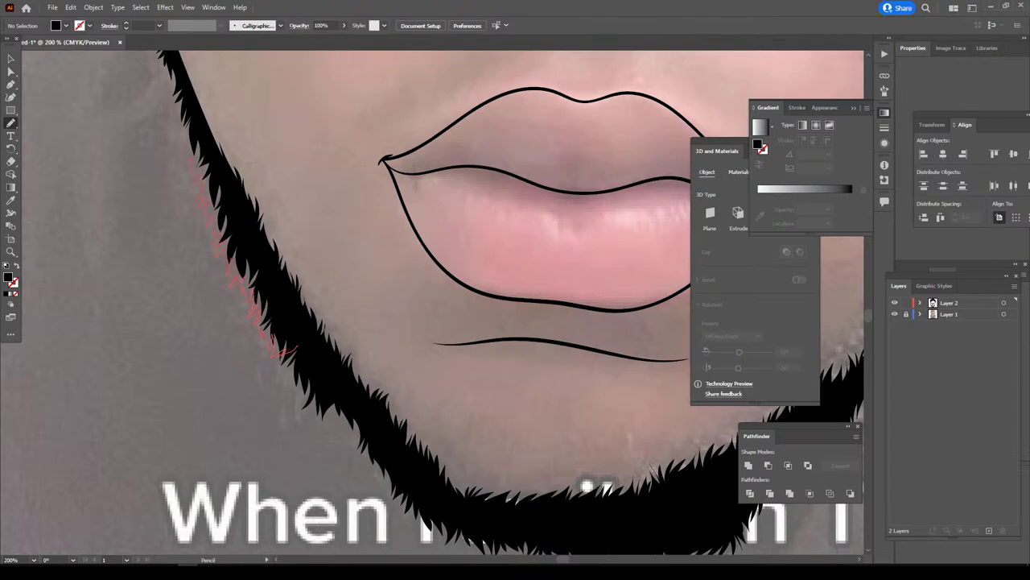
{"action": "left_click_drag", "start_coordinate": [294, 349], "coordinate": [298, 347]}
- Add extra spike strokes along the beard's lower-left edge
{"action": "scroll", "coordinate": [435, 298], "scroll_direction": "down", "scroll_amount": 3}
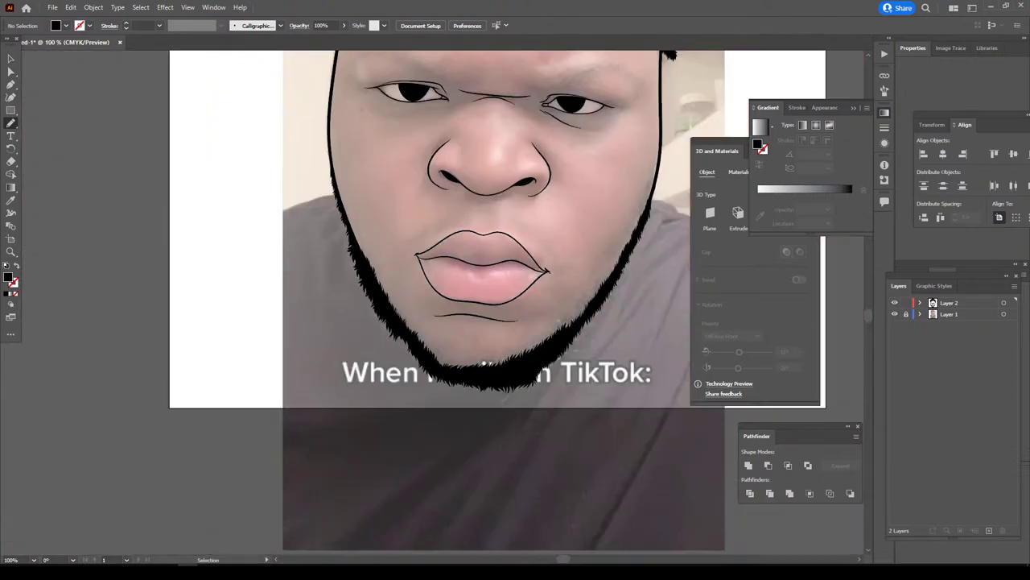
{"action": "scroll", "coordinate": [434, 298], "scroll_direction": "down", "scroll_amount": 1}
{"action": "scroll", "coordinate": [435, 298], "scroll_direction": "up", "scroll_amount": 1}
{"action": "scroll", "coordinate": [434, 298], "scroll_direction": "up", "scroll_amount": 2}
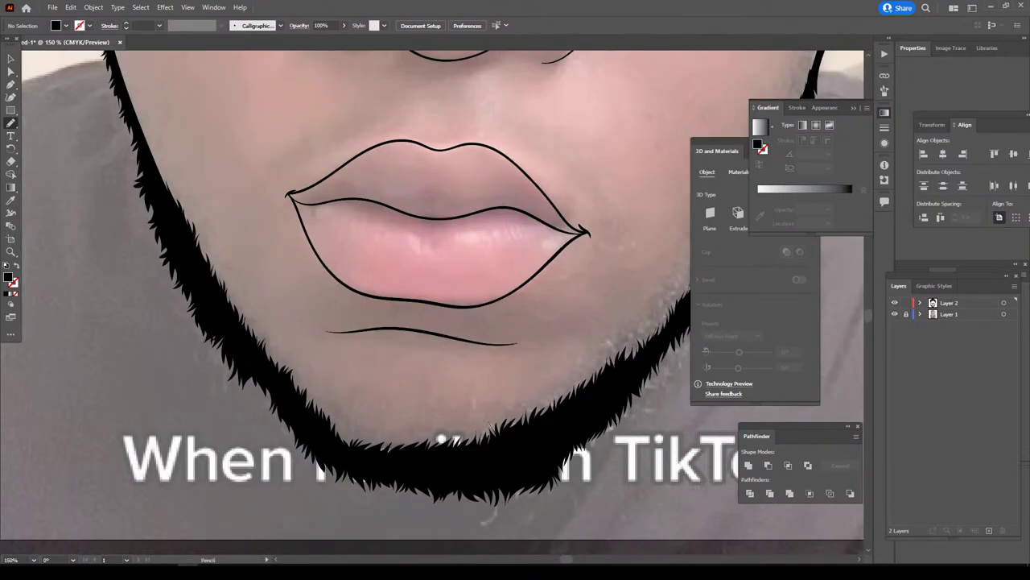
{"action": "left_click_drag", "start_coordinate": [251, 363], "coordinate": [247, 380]}
{"action": "left_click_drag", "start_coordinate": [311, 457], "coordinate": [318, 466]}
{"action": "scroll", "coordinate": [435, 298], "scroll_direction": "down", "scroll_amount": 1}
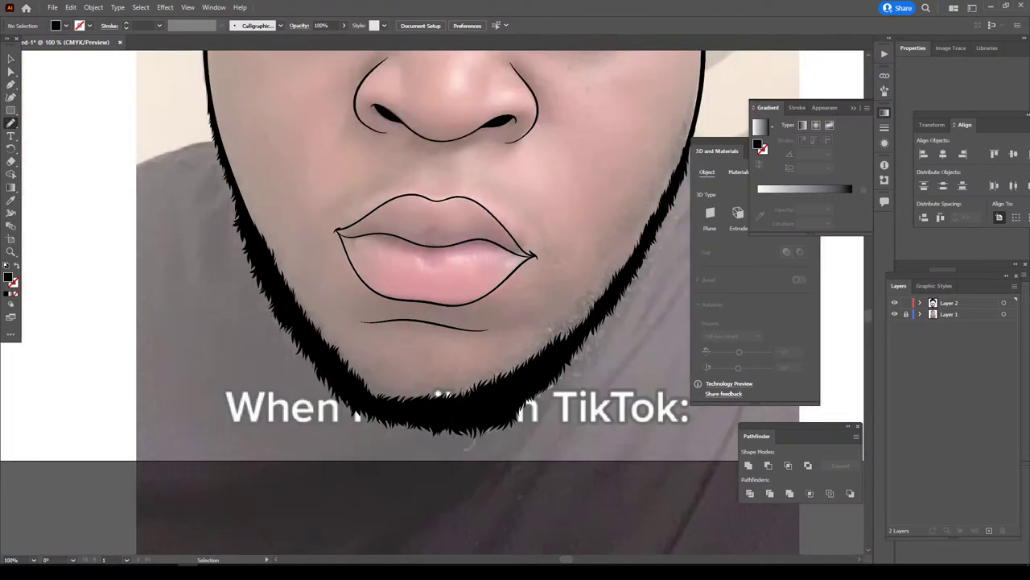
{"action": "scroll", "coordinate": [435, 298], "scroll_direction": "down", "scroll_amount": 2}
{"action": "scroll", "coordinate": [435, 298], "scroll_direction": "up", "scroll_amount": 1}
{"action": "scroll", "coordinate": [435, 298], "scroll_direction": "up", "scroll_amount": 1}
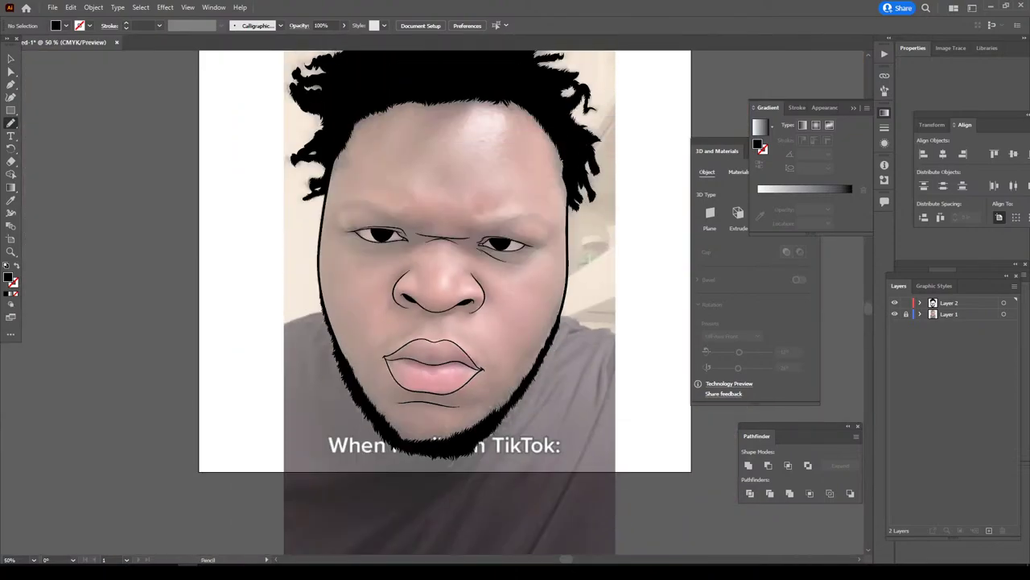
- Hide Layer 1's reference photo to check the bare line art, then show it again
{"action": "left_click", "coordinate": [895, 314]}
{"action": "key", "text": "ctrl+minus"}
{"action": "key", "text": "ctrl+minus"}
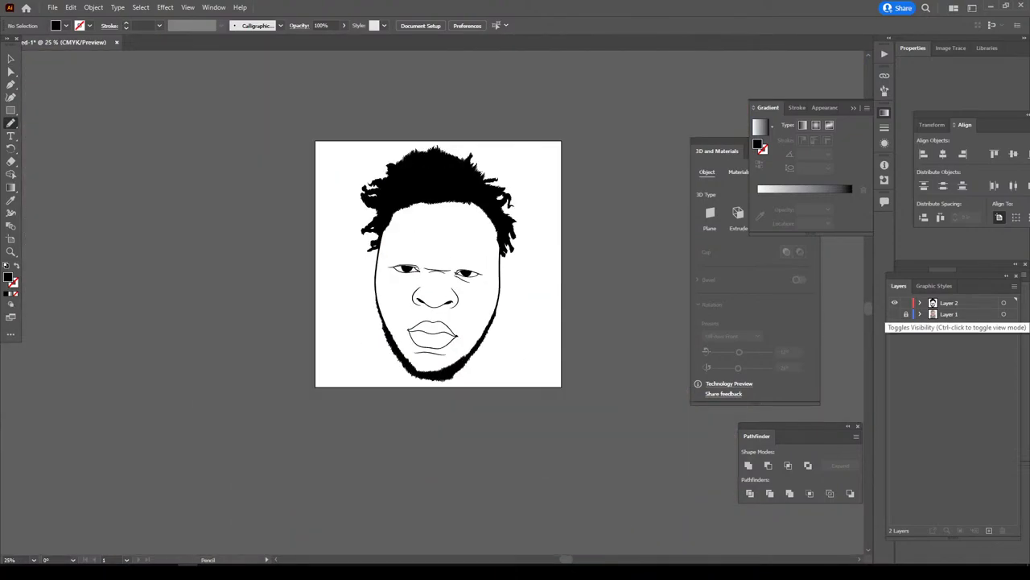
{"action": "key", "text": "ctrl+plus"}
{"action": "key", "text": "ctrl+plus"}
{"action": "key", "text": "ctrl+plus"}
{"action": "left_click", "coordinate": [895, 314]}
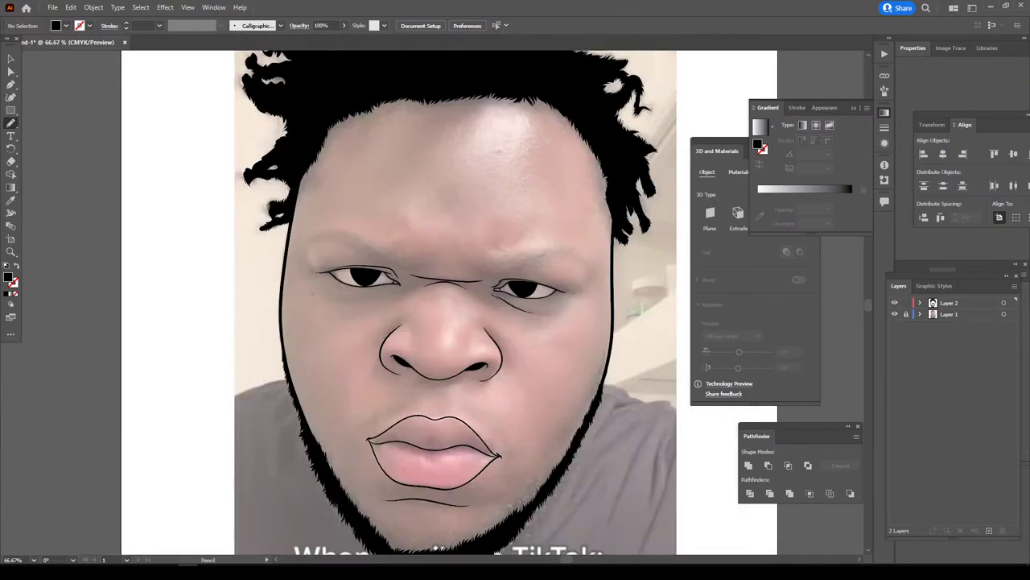
{"action": "key", "text": "ctrl+plus"}
- Switch to the Paintbrush with a black stroke, no fill and 0.25 pt weight
{"action": "scroll", "coordinate": [563, 266], "scroll_direction": "up", "scroll_amount": 1}
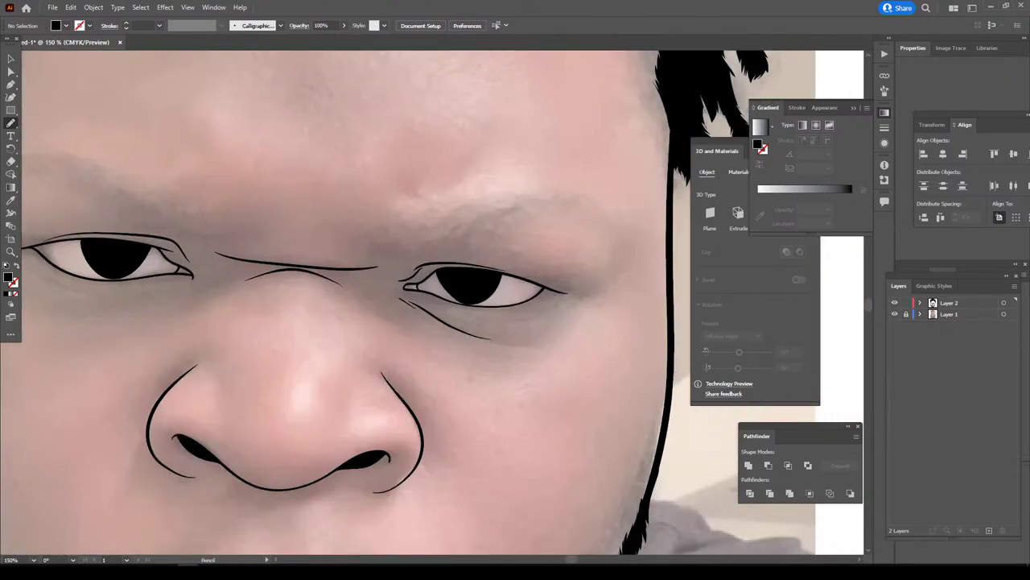
{"action": "scroll", "coordinate": [564, 266], "scroll_direction": "up", "scroll_amount": 1}
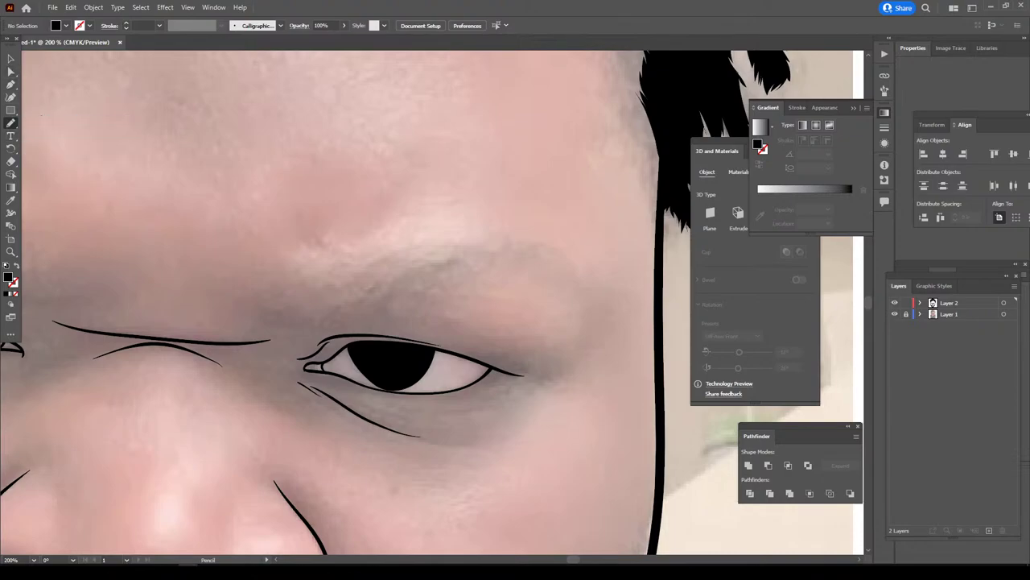
{"action": "left_click", "coordinate": [11, 123]}
{"action": "left_click", "coordinate": [65, 123]}
{"action": "key", "text": "shift+x"}
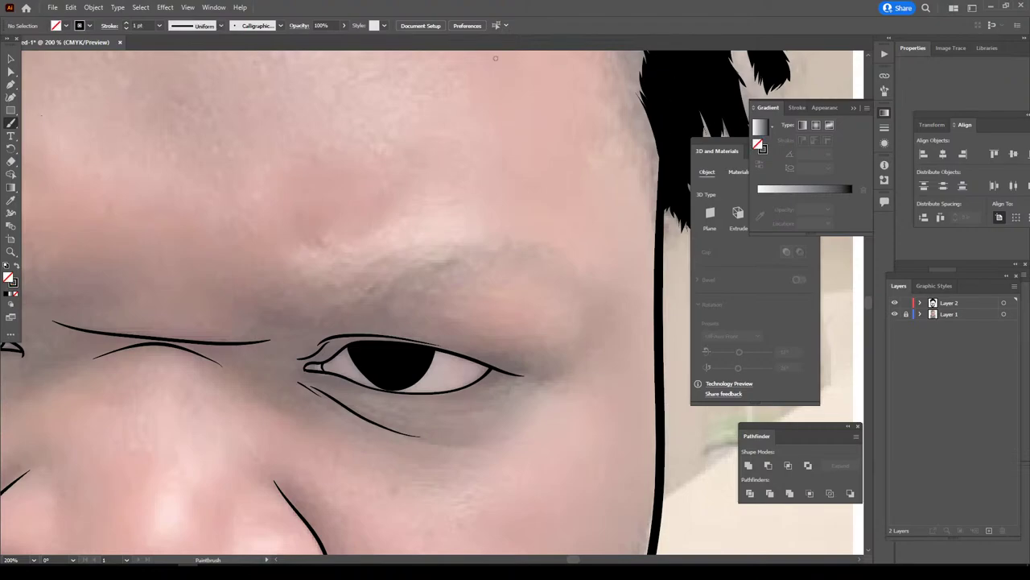
{"action": "left_click", "coordinate": [159, 25]}
{"action": "left_click", "coordinate": [173, 36]}
- Paint the first eyebrow hairs from the outer end toward the inner brow
{"action": "mouse_move", "coordinate": [552, 266]}
{"action": "left_mouse_down"}
{"action": "mouse_move", "coordinate": [576, 273]}
{"action": "mouse_move", "coordinate": [544, 251]}
{"action": "mouse_move", "coordinate": [500, 251]}
{"action": "left_mouse_up"}
{"action": "mouse_move", "coordinate": [465, 271]}
{"action": "left_mouse_down"}
{"action": "mouse_move", "coordinate": [486, 254]}
{"action": "mouse_move", "coordinate": [461, 263]}
{"action": "left_mouse_up"}
{"action": "mouse_move", "coordinate": [426, 266]}
{"action": "left_mouse_down"}
{"action": "mouse_move", "coordinate": [457, 261]}
{"action": "mouse_move", "coordinate": [446, 254]}
{"action": "left_mouse_up"}
{"action": "mouse_move", "coordinate": [408, 292]}
{"action": "left_mouse_down"}
{"action": "mouse_move", "coordinate": [435, 270]}
{"action": "mouse_move", "coordinate": [423, 274]}
{"action": "left_mouse_up"}
{"action": "mouse_move", "coordinate": [390, 277]}
{"action": "left_mouse_down"}
{"action": "mouse_move", "coordinate": [425, 269]}
{"action": "mouse_move", "coordinate": [412, 285]}
{"action": "mouse_move", "coordinate": [401, 277]}
{"action": "mouse_move", "coordinate": [407, 293]}
{"action": "mouse_move", "coordinate": [378, 281]}
{"action": "mouse_move", "coordinate": [378, 306]}
{"action": "left_mouse_up"}
{"action": "left_click_drag", "start_coordinate": [340, 311], "coordinate": [377, 293]}
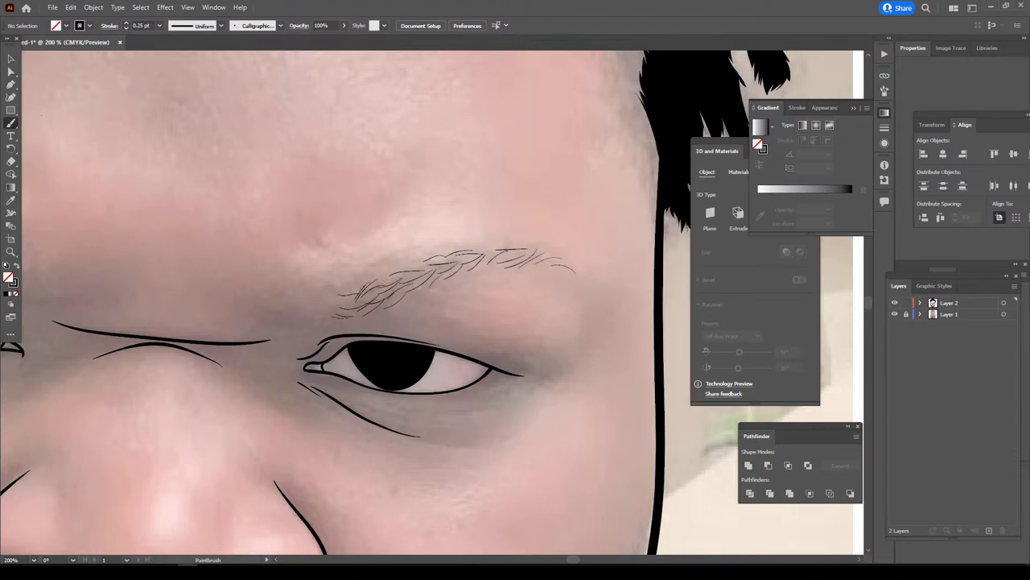
{"action": "left_click_drag", "start_coordinate": [298, 325], "coordinate": [289, 312]}
{"action": "mouse_move", "coordinate": [322, 325]}
{"action": "left_mouse_down"}
{"action": "mouse_move", "coordinate": [304, 316]}
{"action": "mouse_move", "coordinate": [405, 295]}
{"action": "left_mouse_up"}
{"action": "mouse_move", "coordinate": [351, 318]}
{"action": "left_mouse_down"}
{"action": "mouse_move", "coordinate": [367, 312]}
{"action": "mouse_move", "coordinate": [363, 283]}
{"action": "mouse_move", "coordinate": [383, 267]}
{"action": "mouse_move", "coordinate": [520, 251]}
{"action": "left_mouse_up"}
- Add hairs along the eyebrow's upper edge, middle and lower inner end
{"action": "left_click_drag", "start_coordinate": [509, 259], "coordinate": [562, 253]}
{"action": "left_click_drag", "start_coordinate": [523, 249], "coordinate": [551, 244]}
{"action": "left_click_drag", "start_coordinate": [484, 251], "coordinate": [522, 241]}
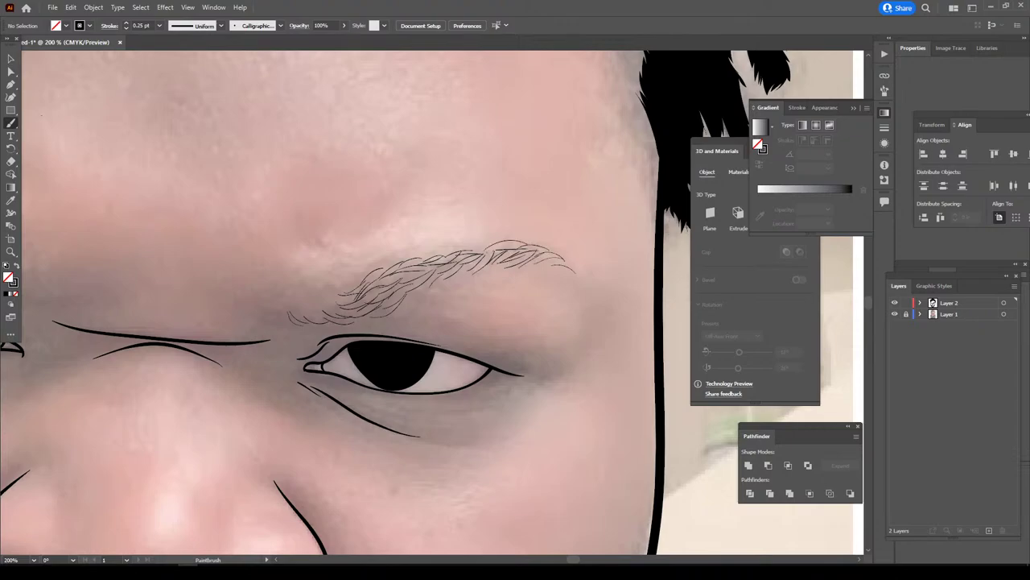
{"action": "mouse_move", "coordinate": [447, 254]}
{"action": "left_mouse_down"}
{"action": "mouse_move", "coordinate": [494, 242]}
{"action": "mouse_move", "coordinate": [465, 246]}
{"action": "left_mouse_up"}
{"action": "mouse_move", "coordinate": [417, 252]}
{"action": "left_mouse_down"}
{"action": "mouse_move", "coordinate": [451, 247]}
{"action": "mouse_move", "coordinate": [406, 259]}
{"action": "left_mouse_up"}
{"action": "mouse_move", "coordinate": [369, 272]}
{"action": "left_mouse_down"}
{"action": "mouse_move", "coordinate": [412, 257]}
{"action": "mouse_move", "coordinate": [391, 266]}
{"action": "left_mouse_up"}
{"action": "left_click_drag", "start_coordinate": [353, 285], "coordinate": [429, 262]}
{"action": "mouse_move", "coordinate": [394, 282]}
{"action": "left_mouse_down"}
{"action": "mouse_move", "coordinate": [420, 269]}
{"action": "mouse_move", "coordinate": [393, 270]}
{"action": "left_mouse_up"}
{"action": "left_click_drag", "start_coordinate": [349, 297], "coordinate": [376, 283]}
{"action": "mouse_move", "coordinate": [325, 314]}
{"action": "left_mouse_down"}
{"action": "mouse_move", "coordinate": [349, 299]}
{"action": "mouse_move", "coordinate": [341, 306]}
{"action": "left_mouse_up"}
{"action": "mouse_move", "coordinate": [314, 321]}
{"action": "left_mouse_down"}
{"action": "mouse_move", "coordinate": [329, 306]}
{"action": "mouse_move", "coordinate": [319, 304]}
{"action": "left_mouse_up"}
{"action": "mouse_move", "coordinate": [291, 321]}
{"action": "left_mouse_down"}
{"action": "mouse_move", "coordinate": [386, 281]}
{"action": "mouse_move", "coordinate": [408, 293]}
{"action": "mouse_move", "coordinate": [450, 264]}
{"action": "left_mouse_up"}
- Fill in the remaining eyebrow hairs, then return to the Selection tool
{"action": "mouse_move", "coordinate": [382, 301]}
{"action": "left_mouse_down"}
{"action": "mouse_move", "coordinate": [421, 282]}
{"action": "mouse_move", "coordinate": [420, 258]}
{"action": "mouse_move", "coordinate": [448, 245]}
{"action": "mouse_move", "coordinate": [466, 253]}
{"action": "left_mouse_up"}
{"action": "mouse_move", "coordinate": [452, 278]}
{"action": "left_mouse_down"}
{"action": "mouse_move", "coordinate": [480, 249]}
{"action": "mouse_move", "coordinate": [507, 248]}
{"action": "left_mouse_up"}
{"action": "left_click_drag", "start_coordinate": [488, 267], "coordinate": [528, 249]}
{"action": "key", "text": "ctrl+minus"}
{"action": "key", "text": "ctrl+minus"}
{"action": "key", "text": "ctrl+minus"}
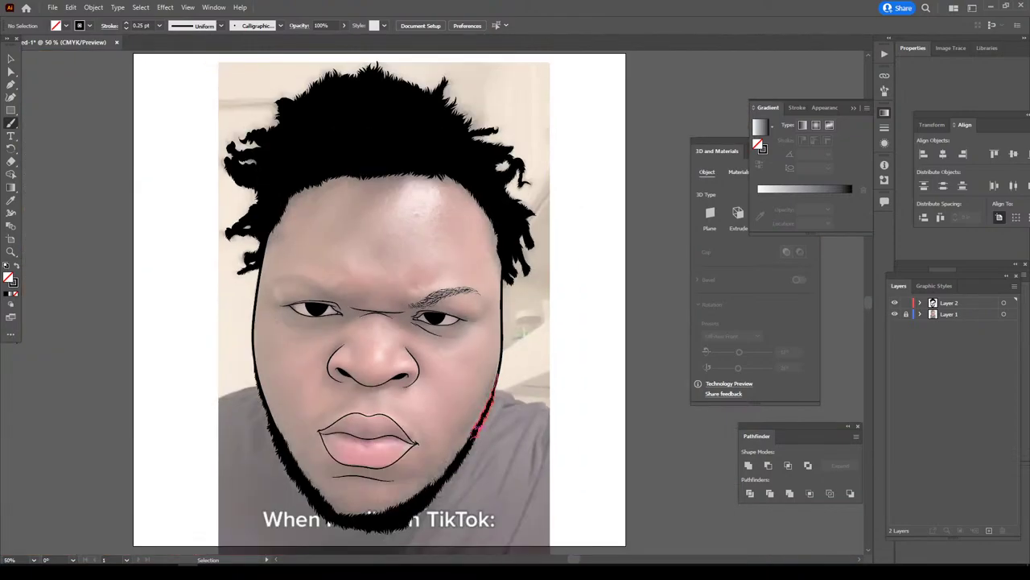
{"action": "key", "text": "ctrl+plus"}
{"action": "key", "text": "ctrl+plus"}
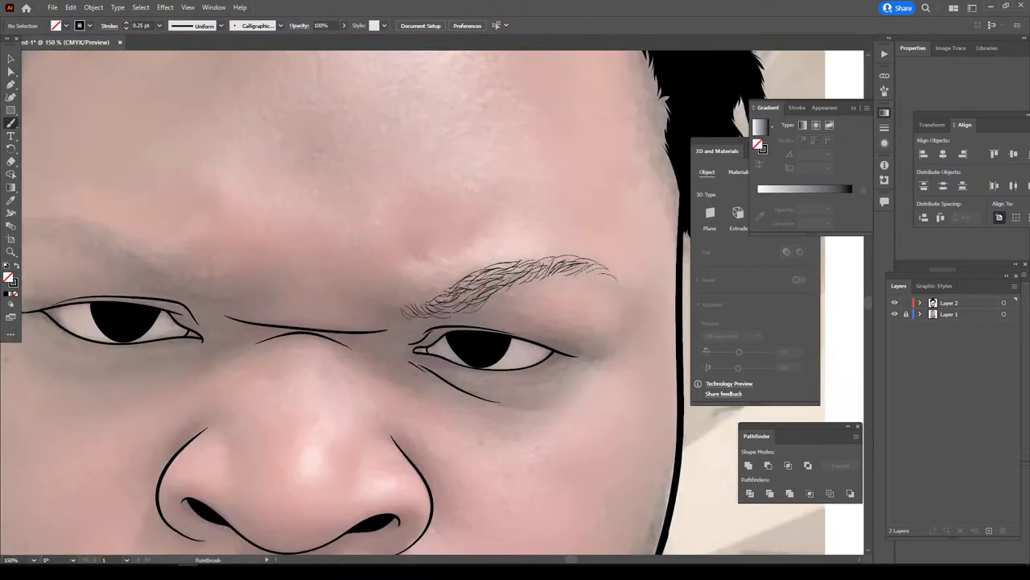
{"action": "left_click_drag", "start_coordinate": [398, 315], "coordinate": [531, 264]}
{"action": "key", "text": "v"}
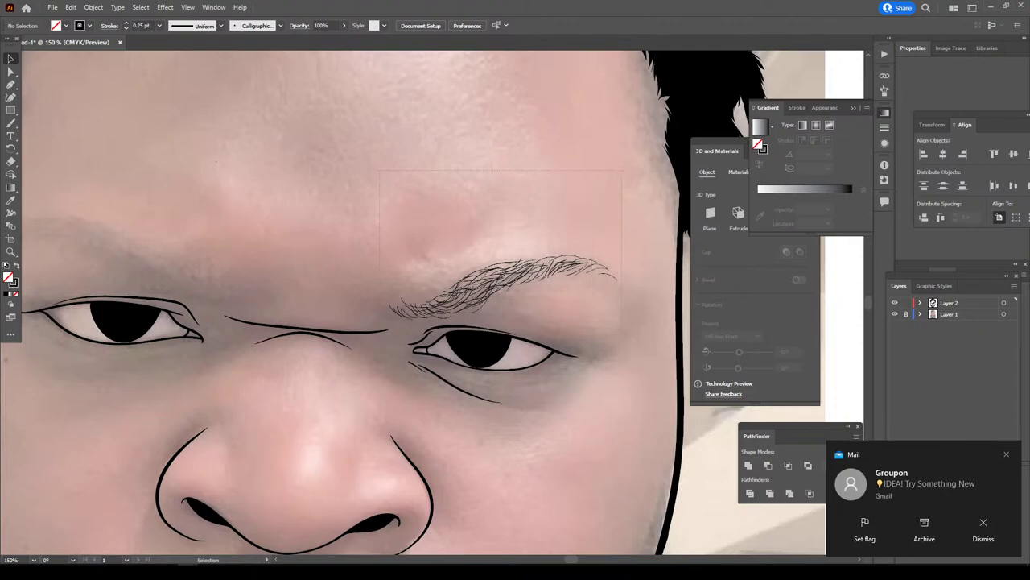
- Duplicate the eyebrow strokes onto the left brow and reflect the copy
{"action": "left_click_drag", "start_coordinate": [623, 326], "coordinate": [623, 326]}
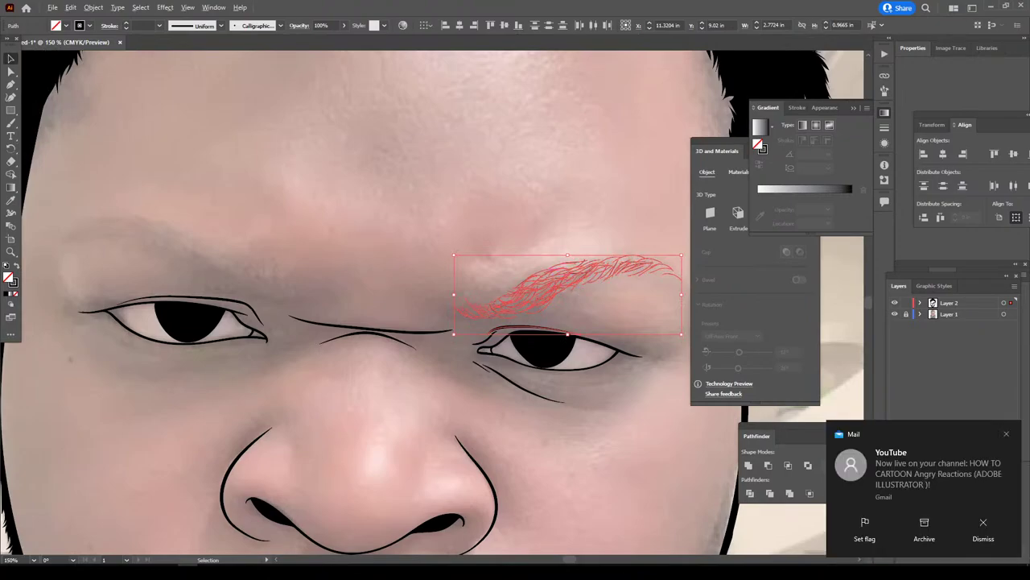
{"action": "left_click_drag", "start_coordinate": [568, 278], "coordinate": [215, 247]}
{"action": "right_click", "coordinate": [223, 253]}
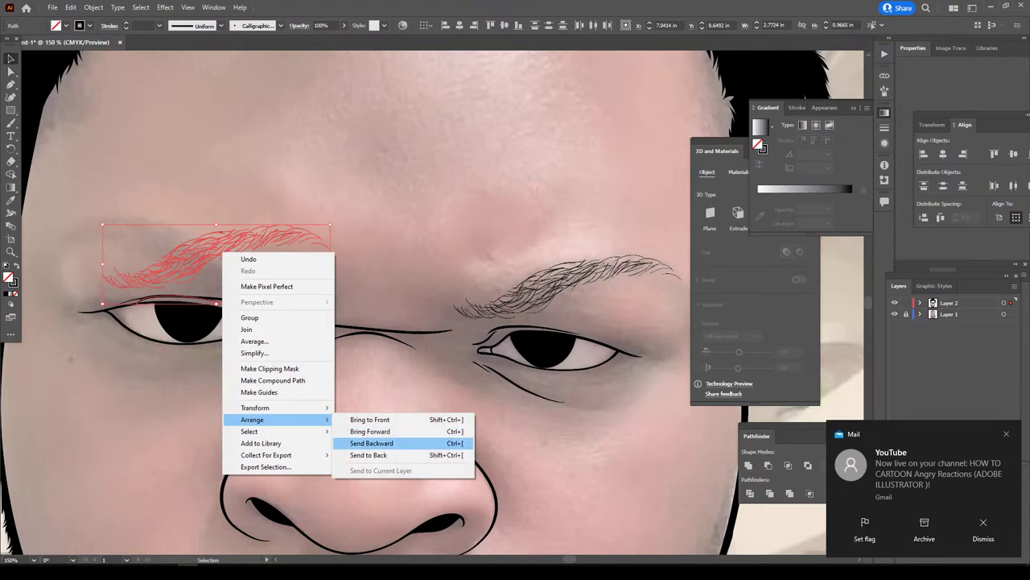
{"action": "mouse_move", "coordinate": [256, 407]}
{"action": "left_click", "coordinate": [368, 443]}
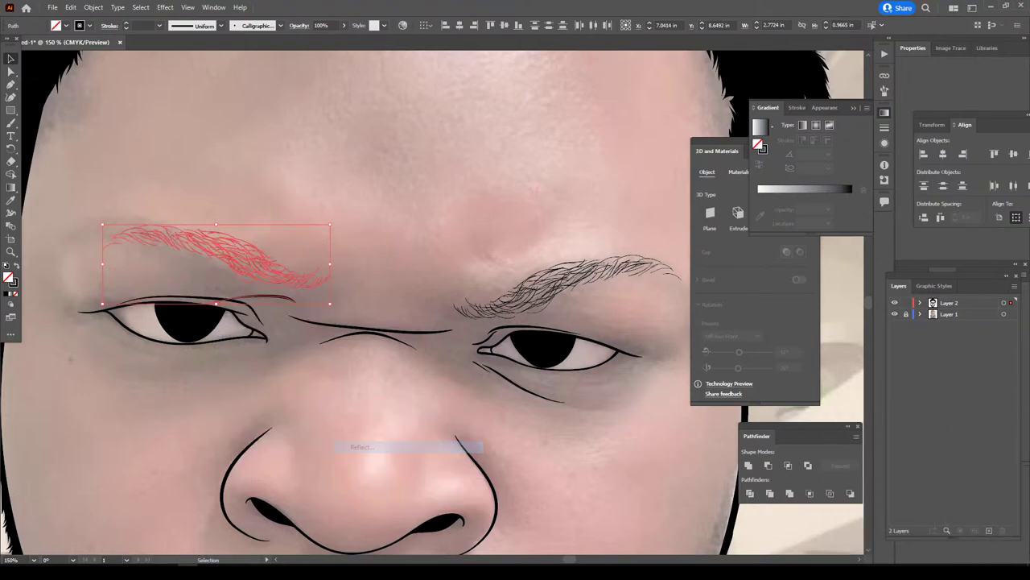
{"action": "left_click", "coordinate": [518, 354]}
- Rotate and position the mirrored eyebrow over the left brow, then deselect
{"action": "left_click_drag", "start_coordinate": [366, 224], "coordinate": [346, 247]}
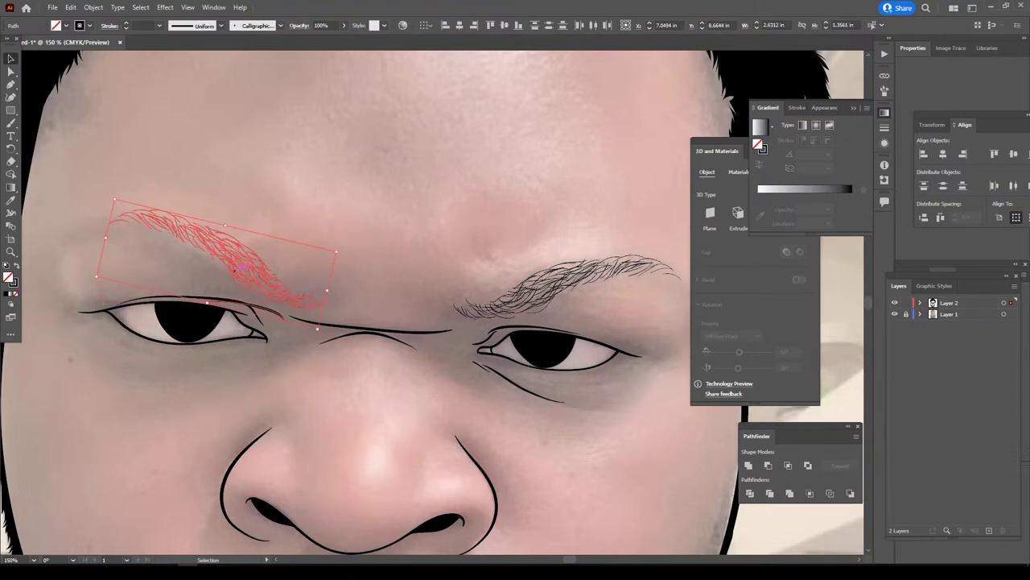
{"action": "mouse_move", "coordinate": [241, 266]}
{"action": "left_mouse_down"}
{"action": "mouse_move", "coordinate": [190, 270]}
{"action": "mouse_move", "coordinate": [236, 275]}
{"action": "left_mouse_up"}
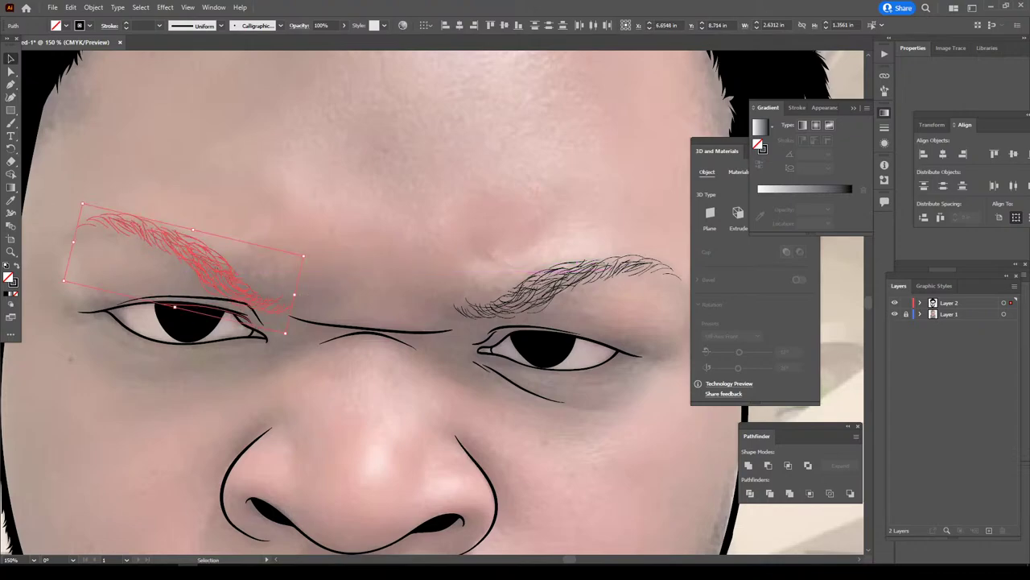
{"action": "left_click_drag", "start_coordinate": [307, 256], "coordinate": [303, 233]}
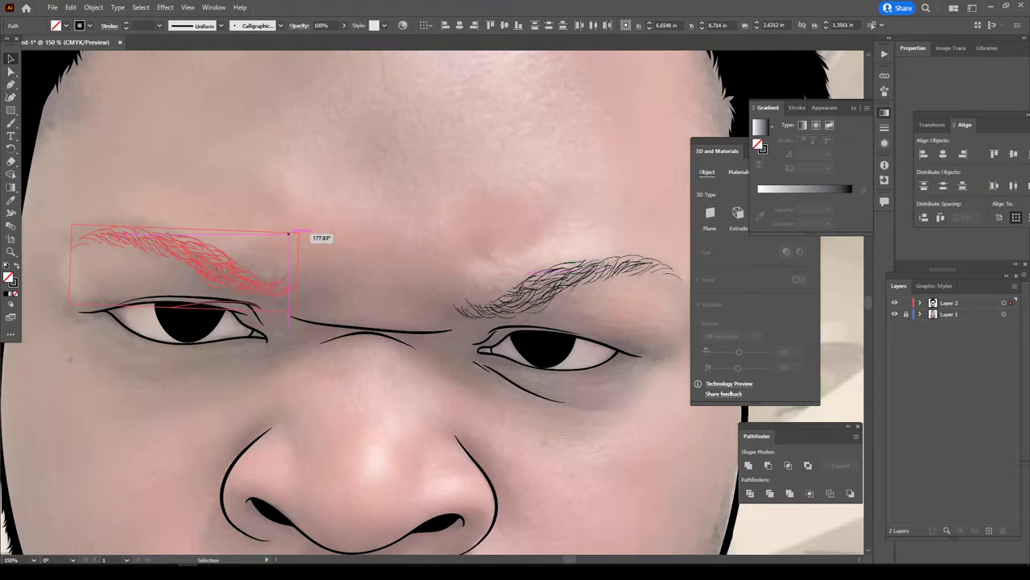
{"action": "left_click_drag", "start_coordinate": [238, 272], "coordinate": [219, 261]}
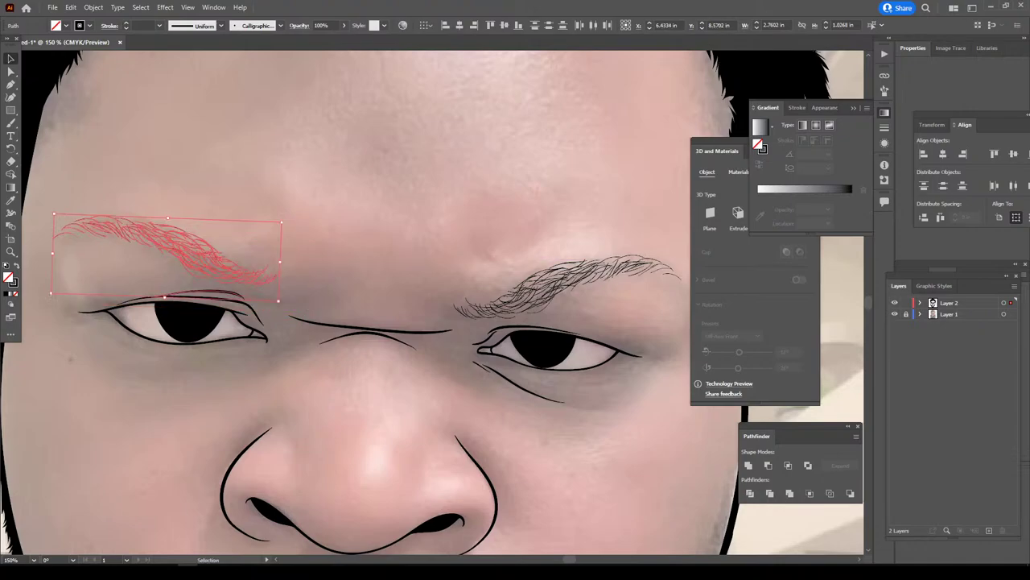
{"action": "key", "text": "ctrl+shift+a"}
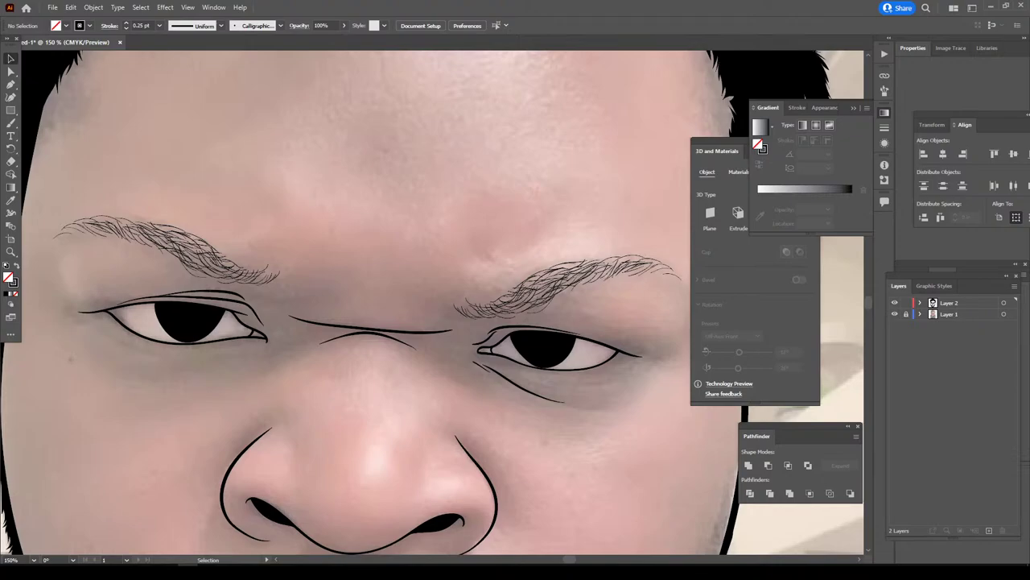
{"action": "left_click", "coordinate": [210, 293]}
{"action": "key", "text": "ctrl+shift+a"}
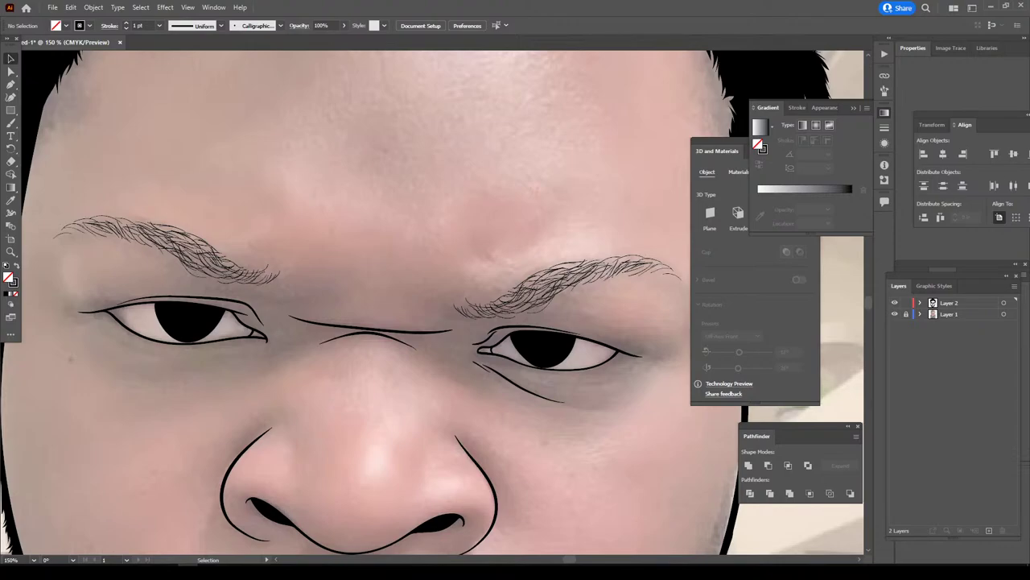
{"action": "key", "text": "ctrl+minus"}
{"action": "key", "text": "ctrl+minus"}
{"action": "key", "text": "ctrl+minus"}
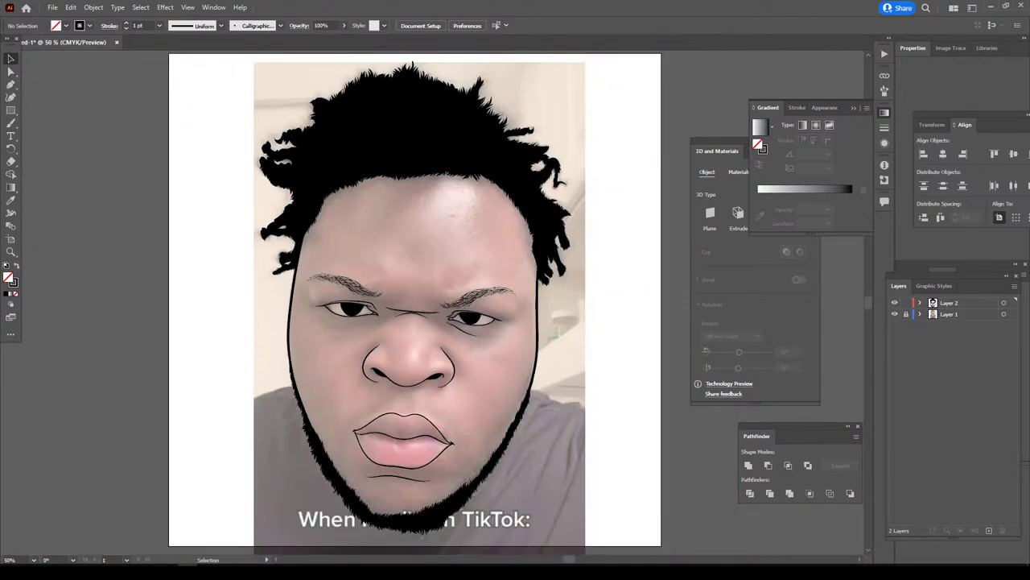
- With the Paintbrush, add a few hairs to the left eyebrow's tail and the right eyebrow's inner start
{"action": "key", "text": "ctrl+plus"}
{"action": "key", "text": "ctrl+plus"}
{"action": "key", "text": "ctrl+plus"}
{"action": "key", "text": "b"}
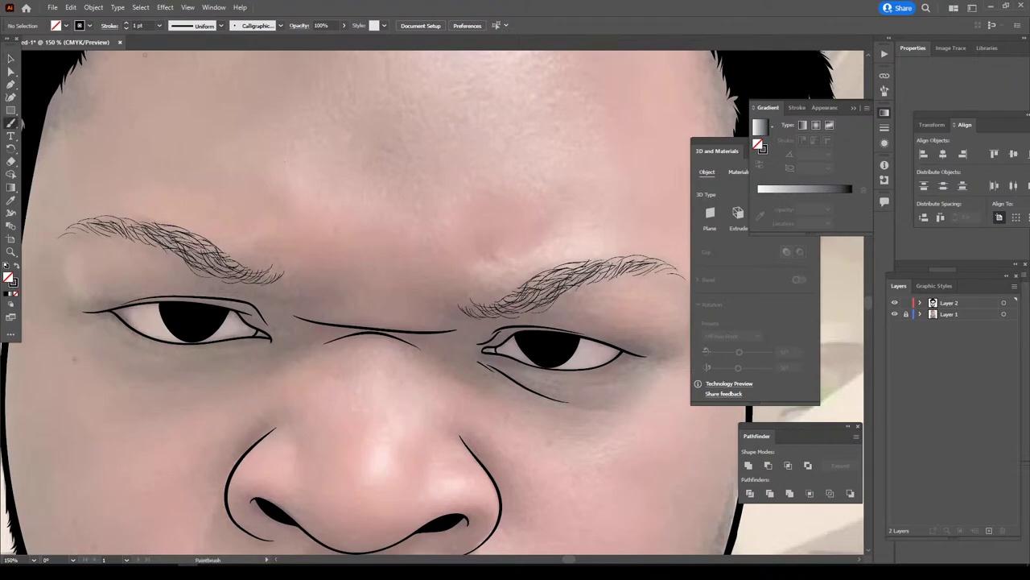
{"action": "mouse_move", "coordinate": [269, 281]}
{"action": "left_mouse_down"}
{"action": "mouse_move", "coordinate": [288, 291]}
{"action": "mouse_move", "coordinate": [268, 286]}
{"action": "left_mouse_up"}
{"action": "left_click_drag", "start_coordinate": [473, 314], "coordinate": [454, 296]}
{"action": "mouse_move", "coordinate": [459, 315]}
{"action": "left_mouse_down"}
{"action": "mouse_move", "coordinate": [448, 293]}
{"action": "mouse_move", "coordinate": [469, 297]}
{"action": "left_mouse_up"}
{"action": "left_click_drag", "start_coordinate": [477, 308], "coordinate": [463, 300]}
- Zoom to the forehead and brush short hair strokes up the left hairline
{"action": "key", "text": "ctrl+0"}
{"action": "key", "text": "ctrl+minus"}
{"action": "scroll", "coordinate": [416, 322], "scroll_direction": "up", "scroll_amount": 1}
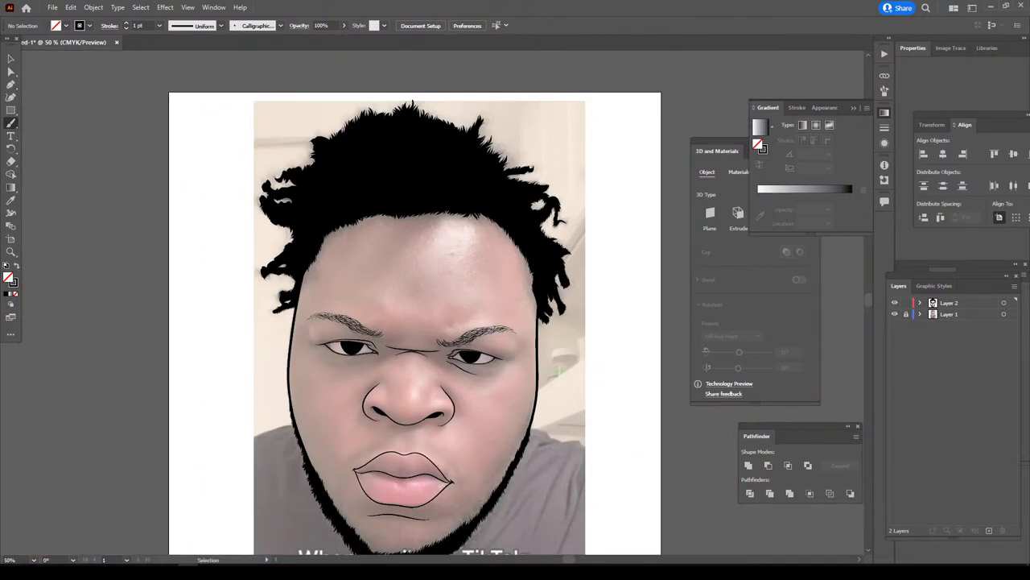
{"action": "key", "text": "ctrl+plus"}
{"action": "key", "text": "ctrl+plus"}
{"action": "key", "text": "ctrl+plus"}
{"action": "scroll", "coordinate": [553, 422], "scroll_direction": "up", "scroll_amount": 3}
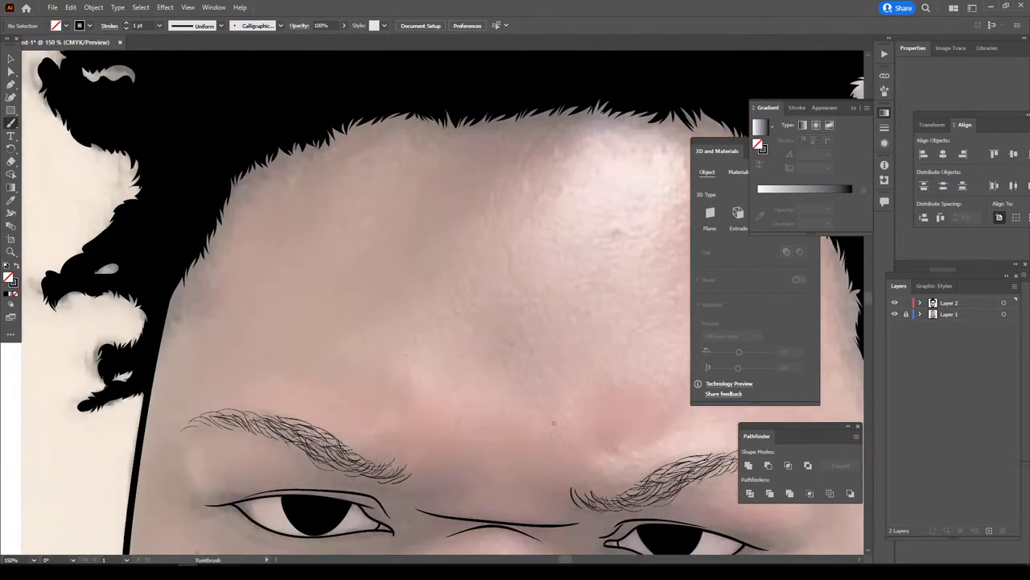
{"action": "left_click_drag", "start_coordinate": [166, 321], "coordinate": [216, 290]}
{"action": "left_click_drag", "start_coordinate": [217, 301], "coordinate": [226, 281]}
{"action": "mouse_move", "coordinate": [207, 295]}
{"action": "left_mouse_down"}
{"action": "mouse_move", "coordinate": [219, 274]}
{"action": "mouse_move", "coordinate": [184, 283]}
{"action": "mouse_move", "coordinate": [225, 276]}
{"action": "left_mouse_up"}
{"action": "left_click_drag", "start_coordinate": [172, 313], "coordinate": [182, 295]}
{"action": "left_click_drag", "start_coordinate": [170, 313], "coordinate": [195, 288]}
{"action": "left_click_drag", "start_coordinate": [201, 276], "coordinate": [212, 266]}
{"action": "left_click_drag", "start_coordinate": [213, 276], "coordinate": [230, 234]}
{"action": "left_click_drag", "start_coordinate": [218, 242], "coordinate": [237, 206]}
{"action": "left_click_drag", "start_coordinate": [227, 217], "coordinate": [240, 179]}
- Fill in more hairs mid-way along the left hairline and extend them toward its top
{"action": "left_click_drag", "start_coordinate": [200, 283], "coordinate": [213, 266]}
{"action": "mouse_move", "coordinate": [192, 280]}
{"action": "left_mouse_down"}
{"action": "mouse_move", "coordinate": [205, 262]}
{"action": "mouse_move", "coordinate": [198, 269]}
{"action": "left_mouse_up"}
{"action": "left_click_drag", "start_coordinate": [204, 282], "coordinate": [212, 252]}
{"action": "left_click_drag", "start_coordinate": [201, 264], "coordinate": [216, 251]}
{"action": "left_click_drag", "start_coordinate": [194, 270], "coordinate": [230, 217]}
{"action": "left_click_drag", "start_coordinate": [214, 230], "coordinate": [233, 198]}
{"action": "left_click_drag", "start_coordinate": [221, 211], "coordinate": [238, 185]}
{"action": "left_click_drag", "start_coordinate": [228, 198], "coordinate": [236, 179]}
- Add hairs to the lower left hairline, fill gaps, and finish strokes at its top
{"action": "left_click_drag", "start_coordinate": [175, 294], "coordinate": [192, 273]}
{"action": "mouse_move", "coordinate": [174, 296]}
{"action": "left_mouse_down"}
{"action": "mouse_move", "coordinate": [182, 282]}
{"action": "mouse_move", "coordinate": [192, 291]}
{"action": "left_mouse_up"}
{"action": "mouse_move", "coordinate": [182, 296]}
{"action": "left_mouse_down"}
{"action": "mouse_move", "coordinate": [203, 258]}
{"action": "mouse_move", "coordinate": [209, 269]}
{"action": "left_mouse_up"}
{"action": "left_click_drag", "start_coordinate": [201, 275], "coordinate": [218, 253]}
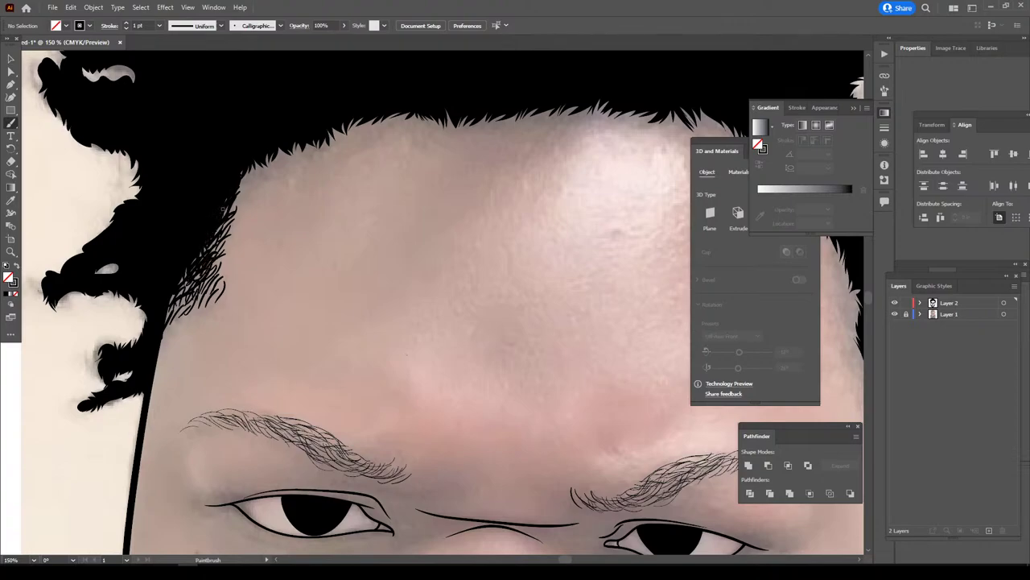
{"action": "mouse_move", "coordinate": [203, 303]}
{"action": "left_mouse_down"}
{"action": "mouse_move", "coordinate": [211, 287]}
{"action": "mouse_move", "coordinate": [180, 298]}
{"action": "mouse_move", "coordinate": [204, 271]}
{"action": "mouse_move", "coordinate": [188, 271]}
{"action": "mouse_move", "coordinate": [220, 282]}
{"action": "mouse_move", "coordinate": [222, 250]}
{"action": "left_mouse_up"}
{"action": "left_click_drag", "start_coordinate": [219, 254], "coordinate": [232, 221]}
{"action": "left_click_drag", "start_coordinate": [234, 212], "coordinate": [250, 177]}
{"action": "left_click_drag", "start_coordinate": [235, 195], "coordinate": [242, 184]}
- Hide and re-show Layer 1 to check the line art, then zoom onto the right hairline
{"action": "key", "text": "ctrl+minus"}
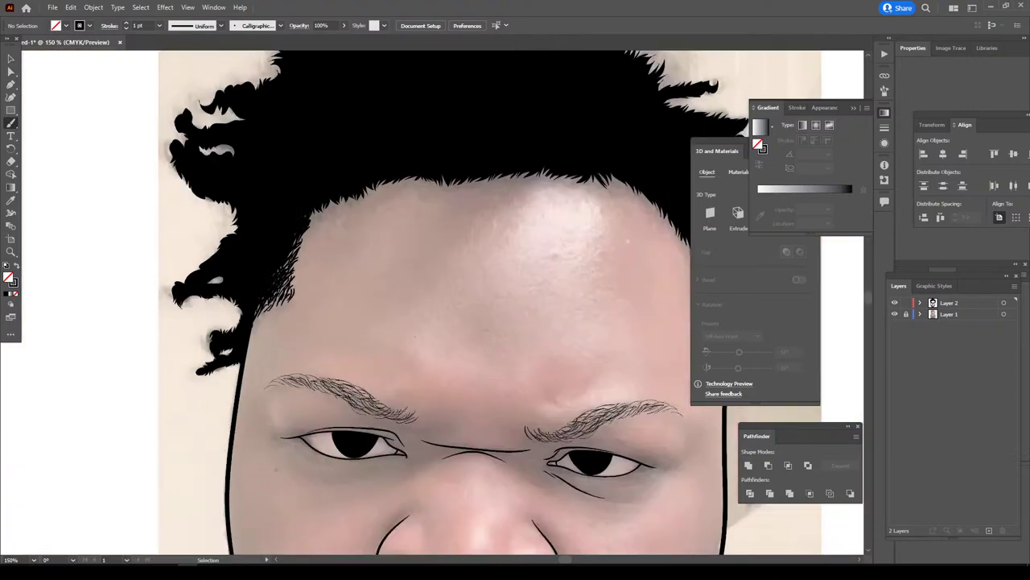
{"action": "key", "text": "ctrl+minus"}
{"action": "key", "text": "ctrl+minus"}
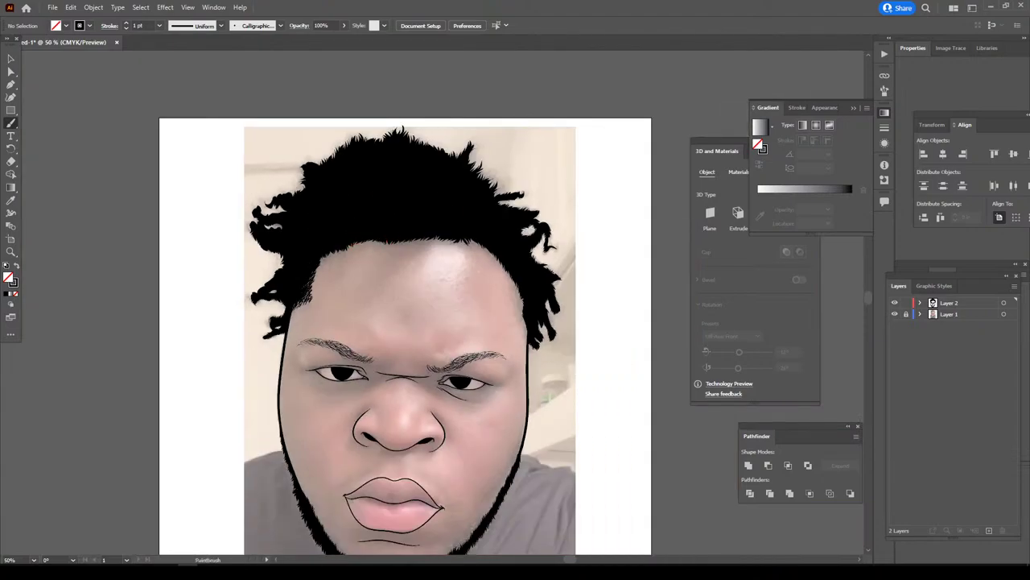
{"action": "left_click", "coordinate": [894, 314]}
{"action": "key", "text": "ctrl+minus"}
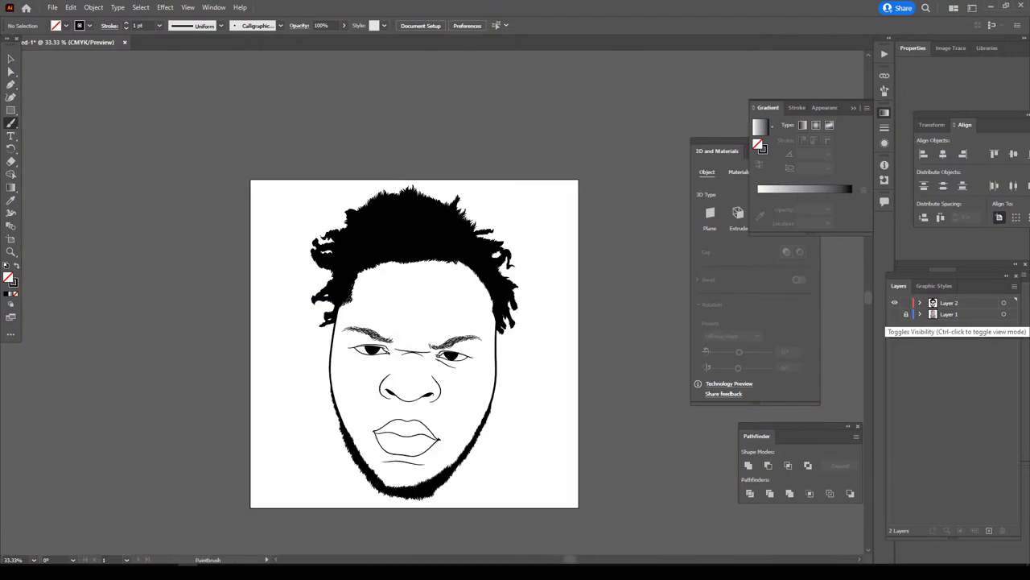
{"action": "key", "text": "ctrl+plus"}
{"action": "key", "text": "ctrl+plus"}
{"action": "left_click", "coordinate": [895, 314]}
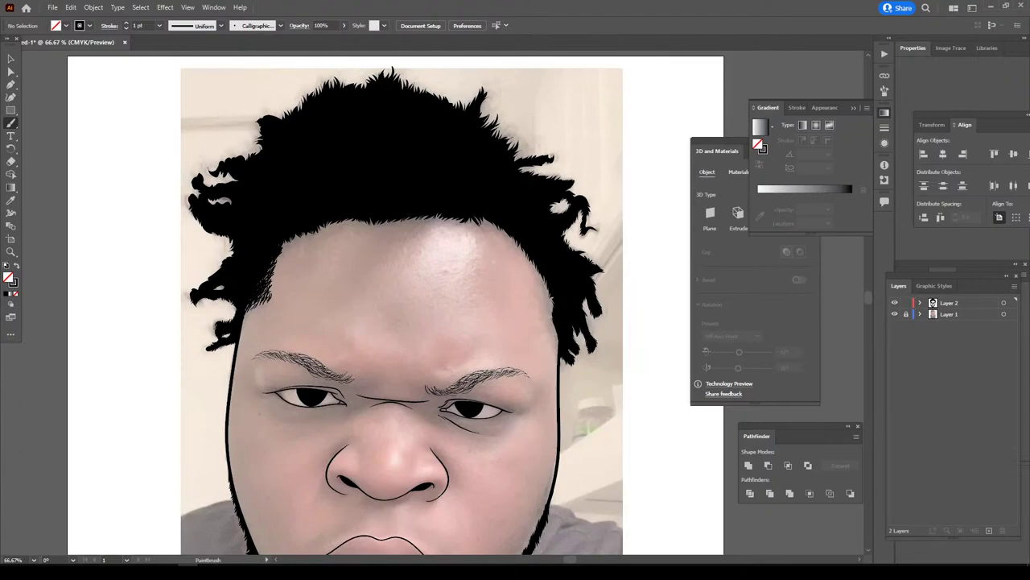
{"action": "scroll", "coordinate": [567, 355], "scroll_direction": "up", "scroll_amount": 2, "text": "alt"}
{"action": "scroll", "coordinate": [567, 354], "scroll_direction": "up", "scroll_amount": 1, "text": "alt"}
{"action": "scroll", "coordinate": [567, 354], "scroll_direction": "up", "scroll_amount": 1, "text": "alt"}
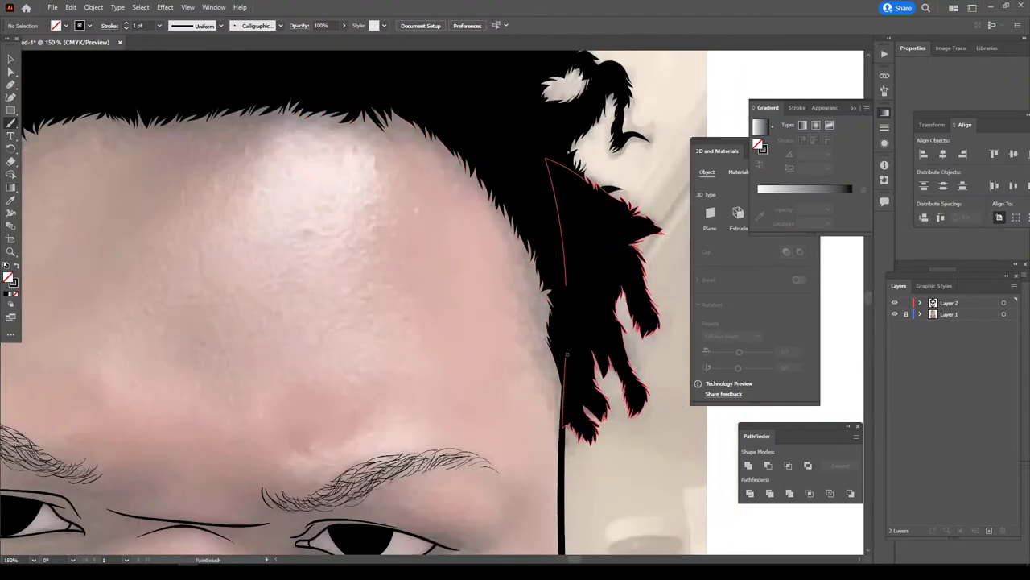
- Brush short hair strokes up the right hairline along the hair edge
{"action": "left_click_drag", "start_coordinate": [559, 422], "coordinate": [548, 383]}
{"action": "mouse_move", "coordinate": [548, 396]}
{"action": "left_mouse_down"}
{"action": "mouse_move", "coordinate": [525, 366]}
{"action": "mouse_move", "coordinate": [544, 364]}
{"action": "mouse_move", "coordinate": [534, 355]}
{"action": "mouse_move", "coordinate": [549, 359]}
{"action": "mouse_move", "coordinate": [540, 339]}
{"action": "left_mouse_up"}
{"action": "left_click_drag", "start_coordinate": [543, 356], "coordinate": [528, 343]}
{"action": "mouse_move", "coordinate": [536, 365]}
{"action": "left_mouse_down"}
{"action": "mouse_move", "coordinate": [528, 347]}
{"action": "mouse_move", "coordinate": [537, 304]}
{"action": "left_mouse_up"}
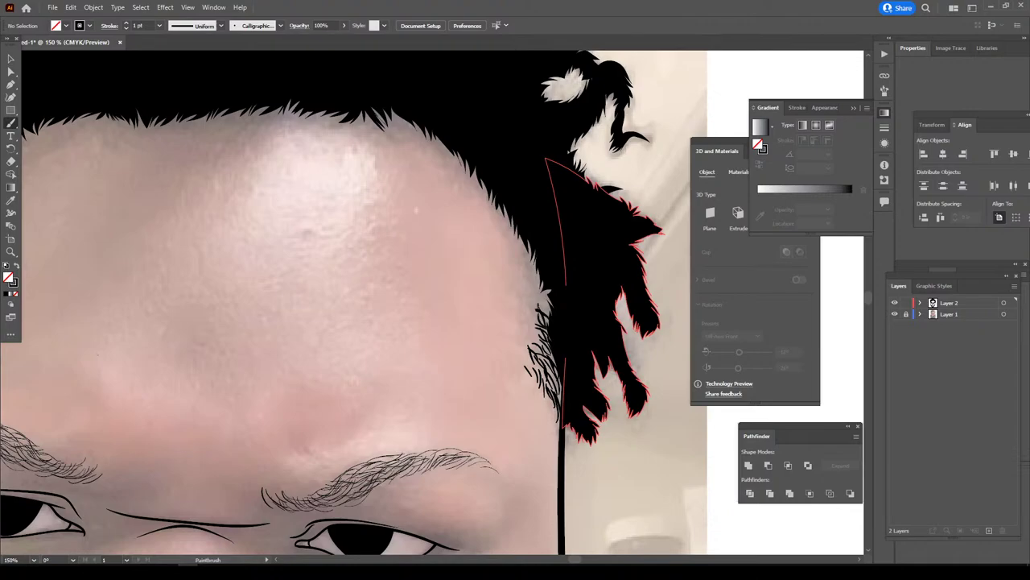
{"action": "left_click_drag", "start_coordinate": [550, 312], "coordinate": [541, 300]}
{"action": "left_click_drag", "start_coordinate": [549, 307], "coordinate": [535, 290]}
{"action": "left_click_drag", "start_coordinate": [536, 352], "coordinate": [531, 315]}
{"action": "left_click_drag", "start_coordinate": [538, 319], "coordinate": [535, 277]}
{"action": "mouse_move", "coordinate": [541, 293]}
{"action": "left_mouse_down"}
{"action": "mouse_move", "coordinate": [523, 273]}
{"action": "mouse_move", "coordinate": [527, 255]}
{"action": "left_mouse_up"}
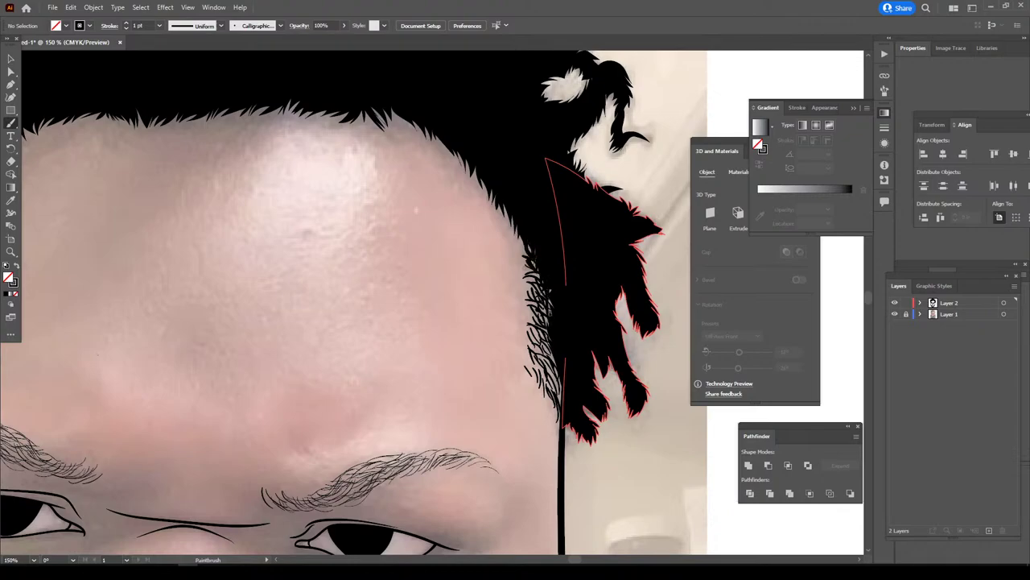
- Thicken the right hair edge with more hairs from its lower end upward, then recheck the portrait
{"action": "mouse_move", "coordinate": [556, 319]}
{"action": "left_mouse_down"}
{"action": "mouse_move", "coordinate": [551, 290]}
{"action": "mouse_move", "coordinate": [534, 293]}
{"action": "mouse_move", "coordinate": [531, 308]}
{"action": "left_mouse_up"}
{"action": "left_click_drag", "start_coordinate": [553, 353], "coordinate": [535, 342]}
{"action": "left_click_drag", "start_coordinate": [557, 357], "coordinate": [544, 348]}
{"action": "mouse_move", "coordinate": [561, 393]}
{"action": "left_mouse_down"}
{"action": "mouse_move", "coordinate": [530, 345]}
{"action": "mouse_move", "coordinate": [521, 361]}
{"action": "left_mouse_up"}
{"action": "left_click_drag", "start_coordinate": [538, 354], "coordinate": [525, 304]}
{"action": "mouse_move", "coordinate": [538, 300]}
{"action": "left_mouse_down"}
{"action": "mouse_move", "coordinate": [524, 293]}
{"action": "mouse_move", "coordinate": [507, 229]}
{"action": "left_mouse_up"}
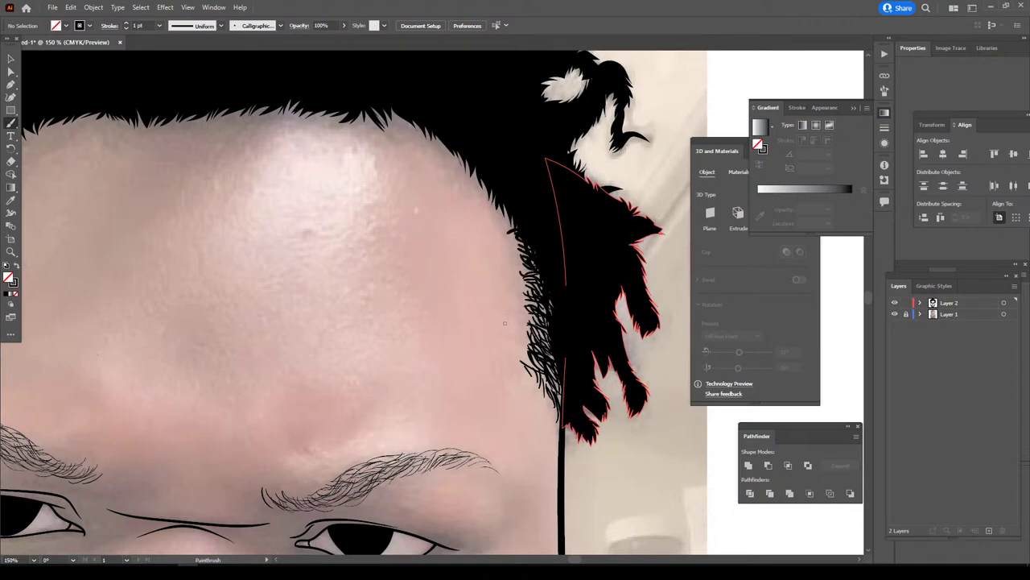
{"action": "key", "text": "ctrl+minus"}
{"action": "key", "text": "ctrl+minus"}
{"action": "key", "text": "ctrl+minus"}
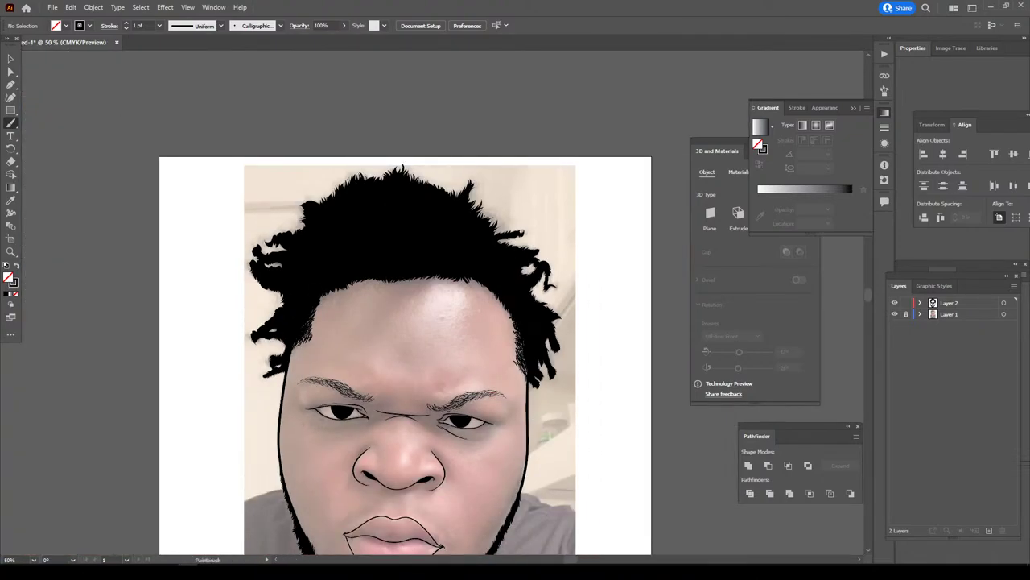
{"action": "key", "text": "ctrl+plus"}
{"action": "key", "text": "ctrl+plus"}
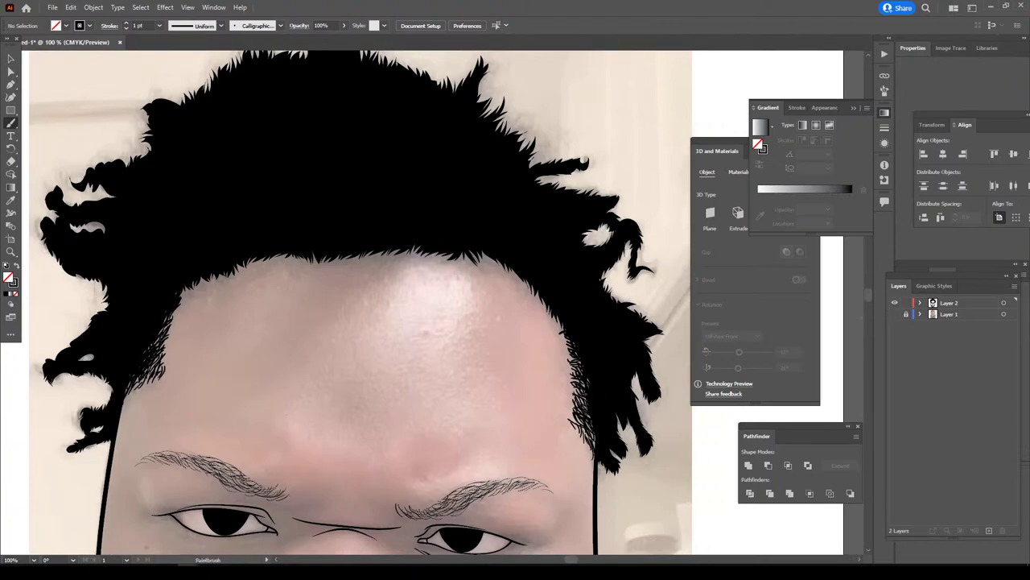
- Toggle Layer 1 off and on, then paint hairs along the upper right hairline
{"action": "left_click", "coordinate": [894, 314]}
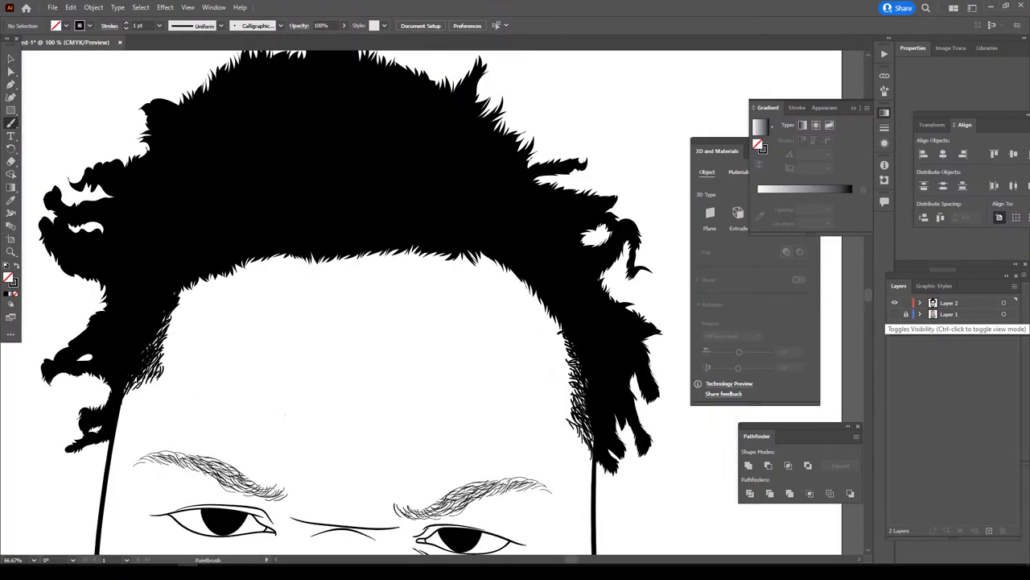
{"action": "left_click", "coordinate": [894, 314]}
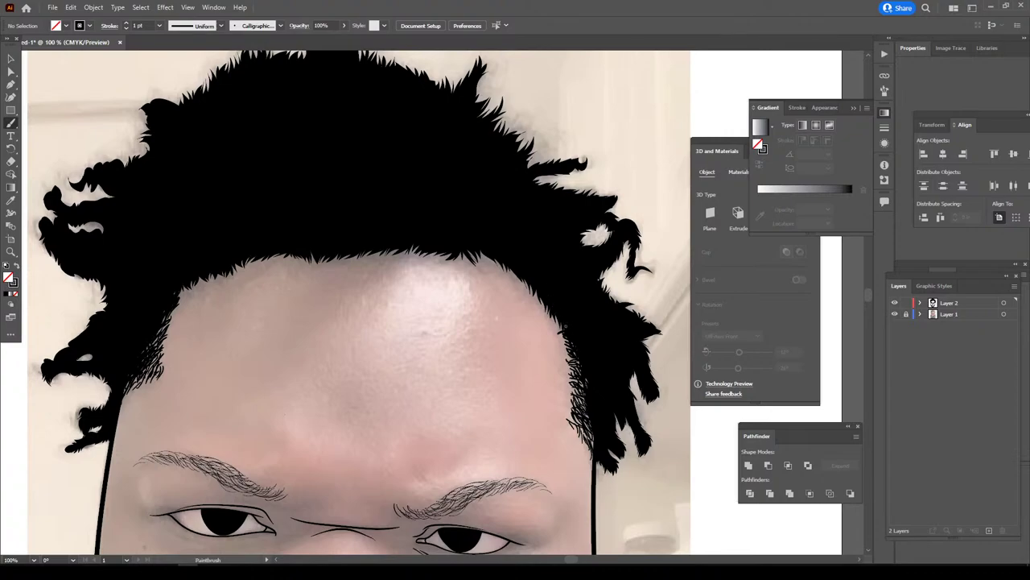
{"action": "left_click_drag", "start_coordinate": [564, 326], "coordinate": [506, 271]}
{"action": "left_click_drag", "start_coordinate": [511, 277], "coordinate": [496, 264]}
{"action": "left_click_drag", "start_coordinate": [501, 274], "coordinate": [493, 262]}
- Extend fringe hairs leftward across the top of the forehead to the left hairline
{"action": "mouse_move", "coordinate": [492, 266]}
{"action": "left_mouse_down"}
{"action": "mouse_move", "coordinate": [464, 247]}
{"action": "mouse_move", "coordinate": [441, 252]}
{"action": "left_mouse_up"}
{"action": "mouse_move", "coordinate": [446, 264]}
{"action": "left_mouse_down"}
{"action": "mouse_move", "coordinate": [398, 248]}
{"action": "mouse_move", "coordinate": [314, 256]}
{"action": "left_mouse_up"}
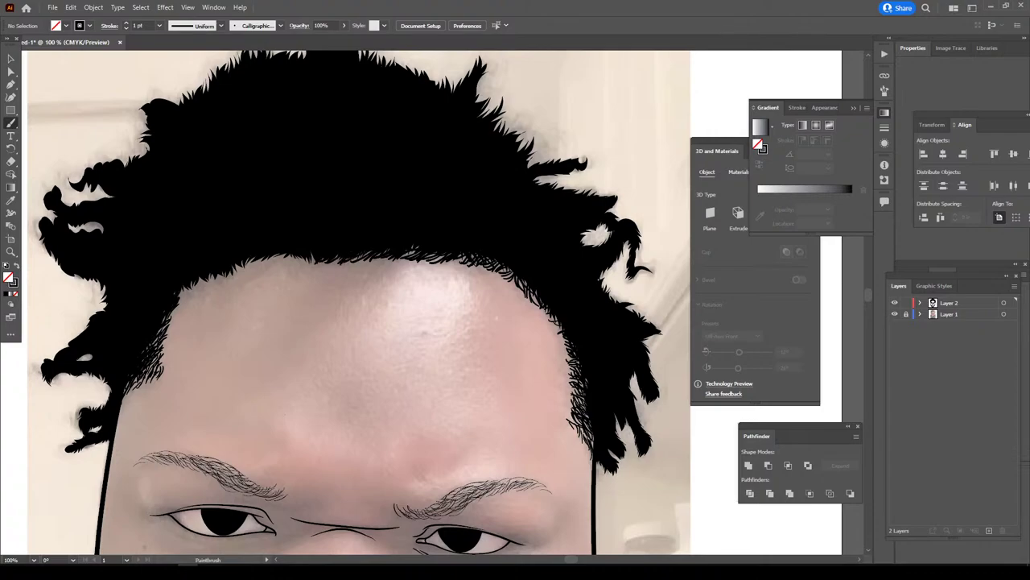
{"action": "left_click_drag", "start_coordinate": [199, 291], "coordinate": [191, 285]}
{"action": "mouse_move", "coordinate": [216, 286]}
{"action": "left_mouse_down"}
{"action": "mouse_move", "coordinate": [194, 281]}
{"action": "mouse_move", "coordinate": [246, 258]}
{"action": "mouse_move", "coordinate": [297, 258]}
{"action": "mouse_move", "coordinate": [246, 258]}
{"action": "left_mouse_up"}
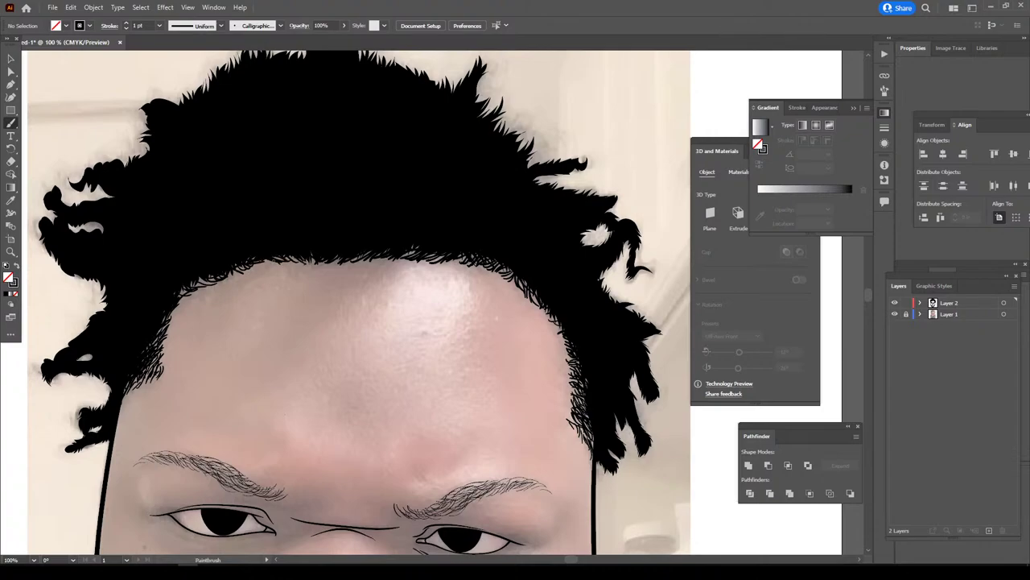
- Add a few touch-up hairs along the right, top, and top-left hairline
{"action": "left_click_drag", "start_coordinate": [504, 272], "coordinate": [513, 265]}
{"action": "left_click_drag", "start_coordinate": [451, 264], "coordinate": [461, 254]}
{"action": "mouse_move", "coordinate": [439, 261]}
{"action": "left_mouse_down"}
{"action": "mouse_move", "coordinate": [409, 249]}
{"action": "mouse_move", "coordinate": [357, 253]}
{"action": "left_mouse_up"}
{"action": "left_click_drag", "start_coordinate": [271, 266], "coordinate": [253, 263]}
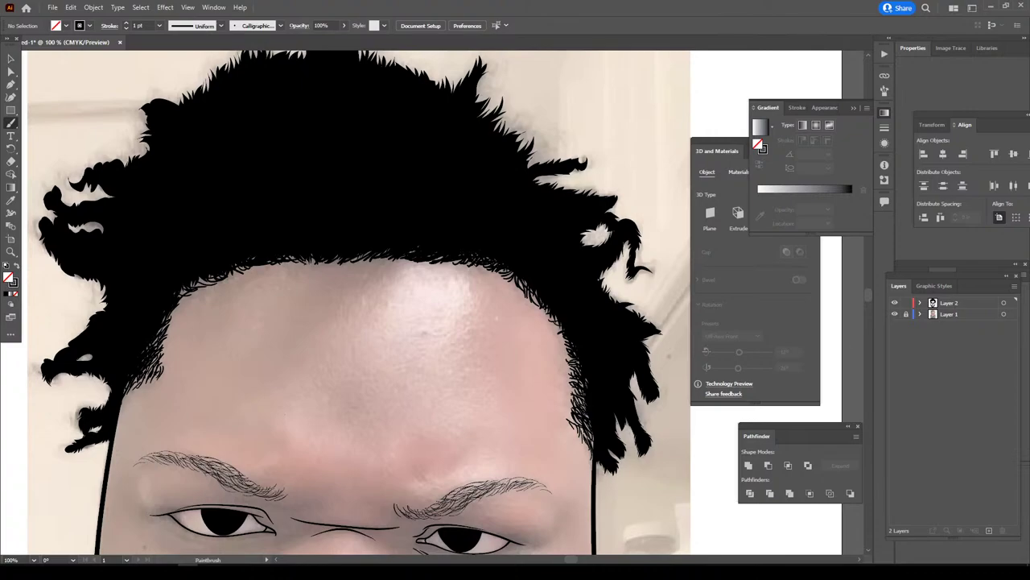
- Paint a small curl stroke on the left edge of the hair outline
{"action": "key", "text": "ctrl+minus"}
{"action": "key", "text": "ctrl+minus"}
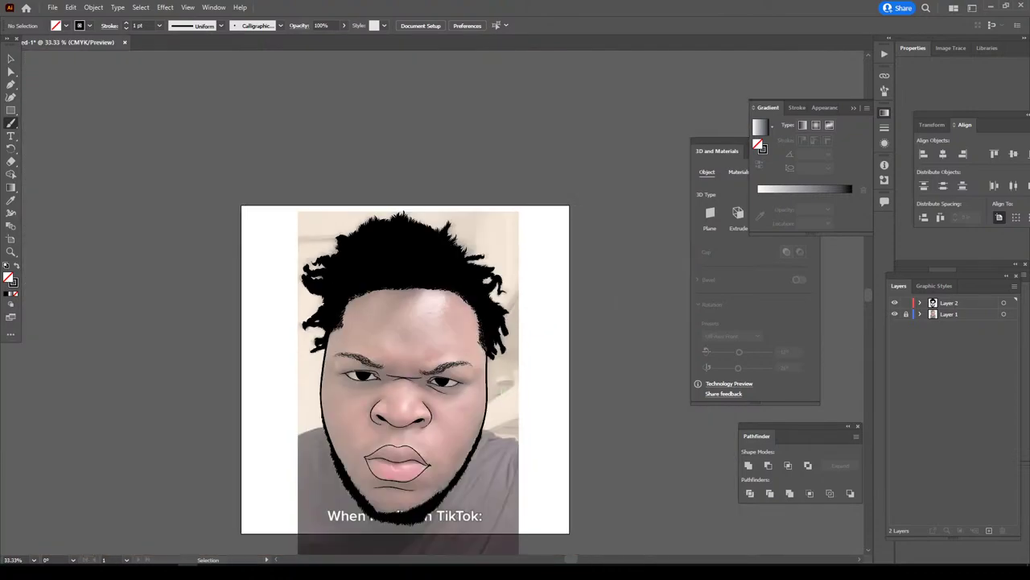
{"action": "key", "text": "ctrl+plus"}
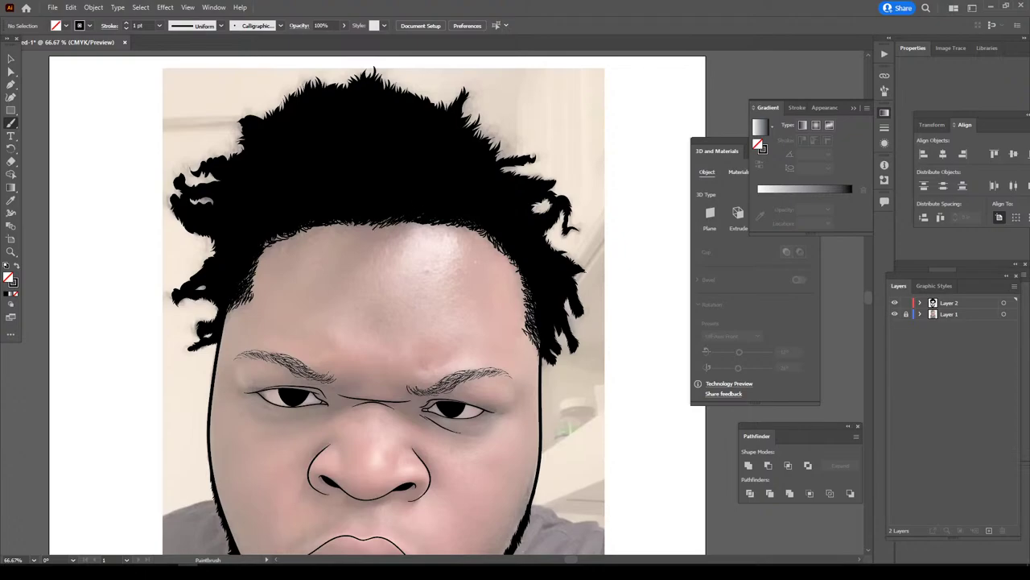
{"action": "scroll", "coordinate": [378, 305], "scroll_direction": "up", "scroll_amount": 2}
{"action": "scroll", "coordinate": [377, 305], "scroll_direction": "up", "scroll_amount": 1}
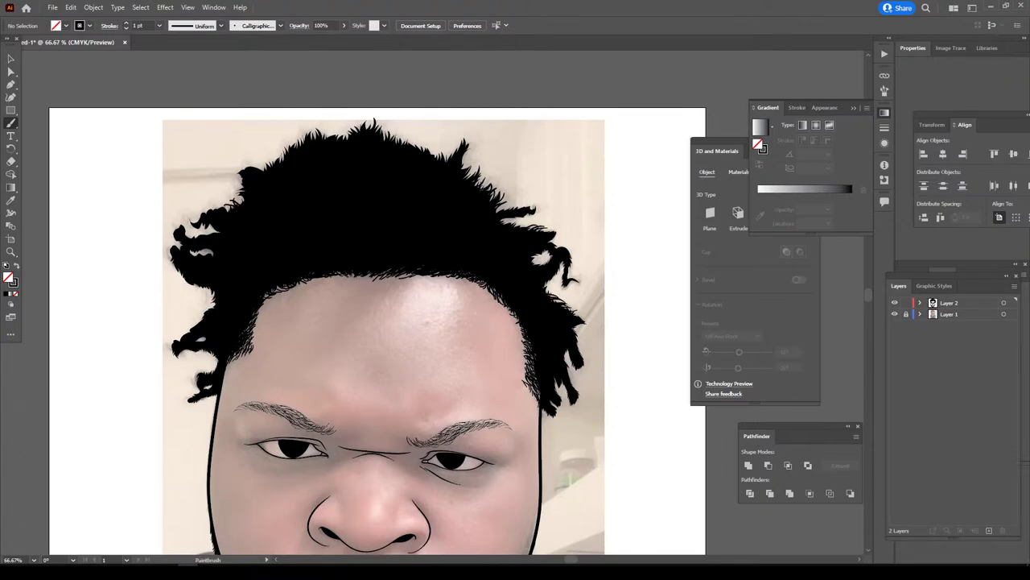
{"action": "left_click_drag", "start_coordinate": [198, 220], "coordinate": [188, 215]}
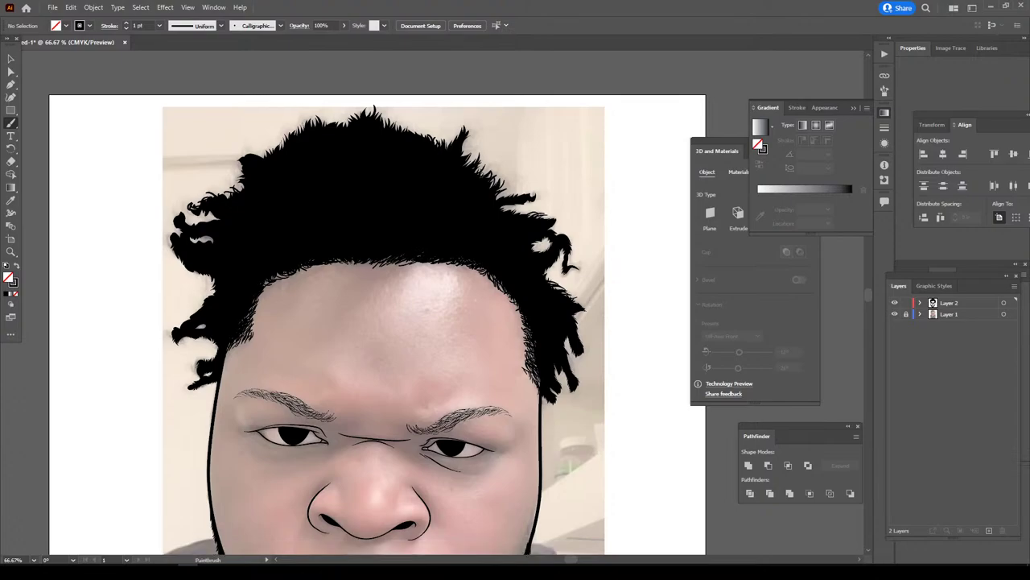
- Hide and reshow Layer 1's reference photo to check the line art, ending zoomed on lips and chin
{"action": "scroll", "coordinate": [379, 322], "scroll_direction": "down", "scroll_amount": 2}
{"action": "key", "text": "ctrl+minus"}
{"action": "key", "text": "ctrl+minus"}
{"action": "key", "text": "ctrl+plus"}
{"action": "key", "text": "ctrl+plus"}
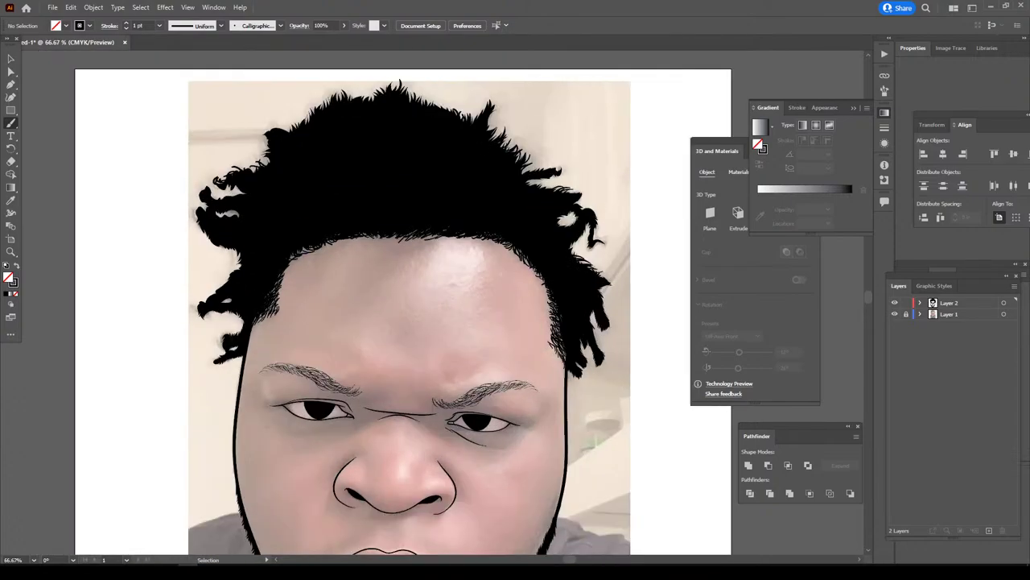
{"action": "scroll", "coordinate": [411, 302], "scroll_direction": "down", "scroll_amount": 3}
{"action": "scroll", "coordinate": [410, 302], "scroll_direction": "down", "scroll_amount": 2}
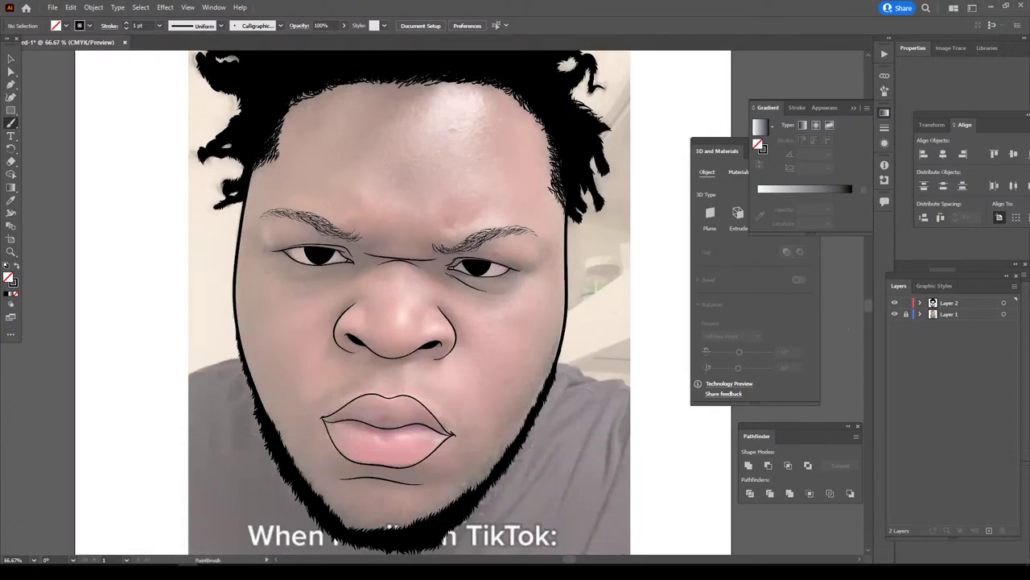
{"action": "left_click", "coordinate": [895, 314]}
{"action": "key", "text": "ctrl+minus"}
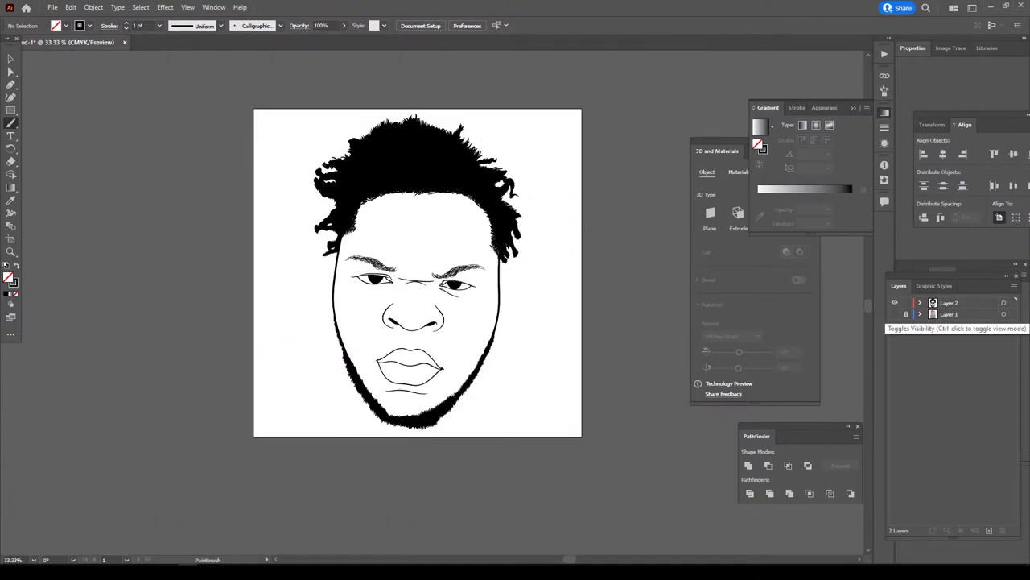
{"action": "key", "text": "ctrl+plus"}
{"action": "left_click", "coordinate": [895, 314]}
{"action": "scroll", "coordinate": [378, 322], "scroll_direction": "down", "scroll_amount": 3}
{"action": "key", "text": "ctrl+plus"}
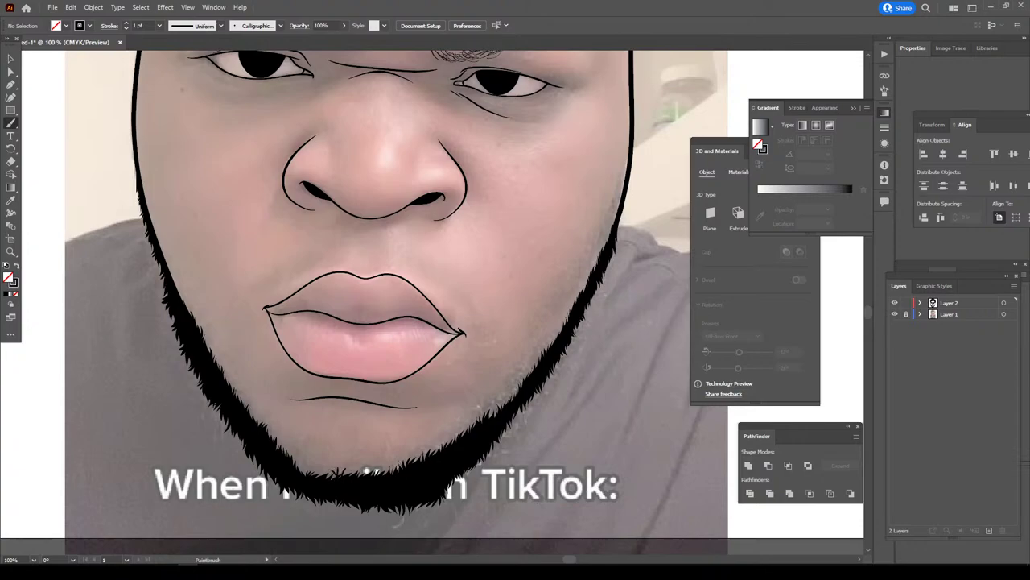
- Paint short hair strokes from the chin up the left beard edge to its top
{"action": "left_click_drag", "start_coordinate": [322, 471], "coordinate": [251, 414]}
{"action": "left_click_drag", "start_coordinate": [254, 425], "coordinate": [250, 409]}
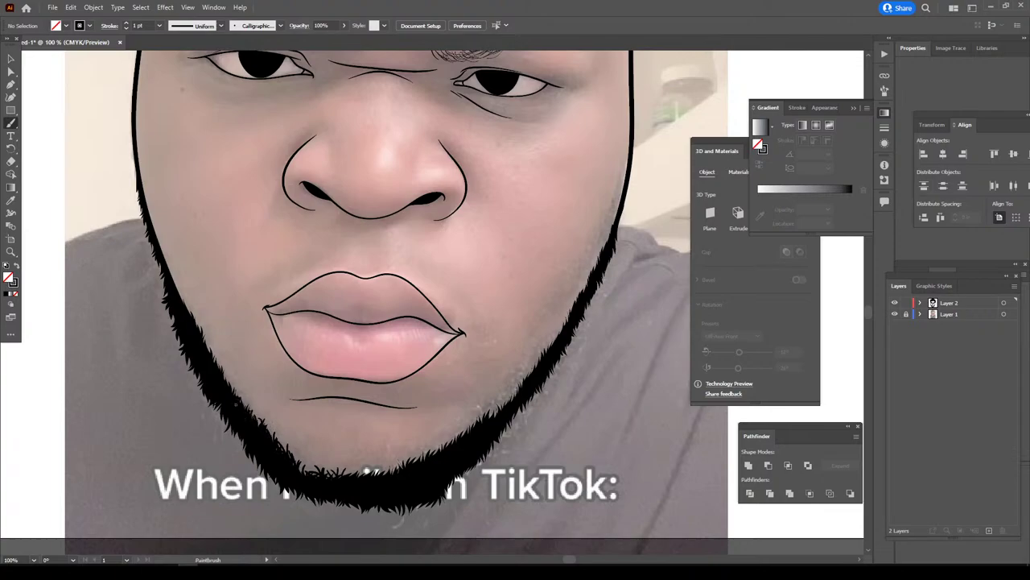
{"action": "left_click_drag", "start_coordinate": [233, 398], "coordinate": [227, 376]}
{"action": "left_click_drag", "start_coordinate": [231, 386], "coordinate": [215, 353]}
{"action": "left_click_drag", "start_coordinate": [219, 365], "coordinate": [182, 296]}
{"action": "left_click_drag", "start_coordinate": [185, 303], "coordinate": [179, 288]}
{"action": "left_click_drag", "start_coordinate": [180, 294], "coordinate": [169, 269]}
{"action": "left_click_drag", "start_coordinate": [172, 284], "coordinate": [161, 258]}
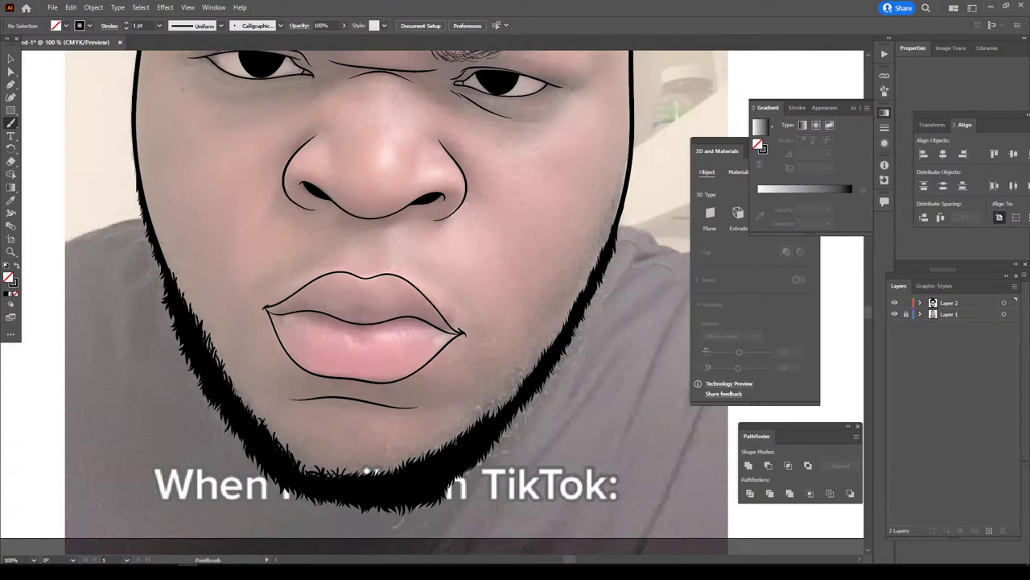
- Add hair strokes along the lower-right beard edge, climbing the right side
{"action": "left_click_drag", "start_coordinate": [420, 463], "coordinate": [438, 442]}
{"action": "left_click_drag", "start_coordinate": [441, 452], "coordinate": [539, 358]}
{"action": "left_click_drag", "start_coordinate": [536, 367], "coordinate": [557, 329]}
{"action": "left_click_drag", "start_coordinate": [555, 338], "coordinate": [576, 296]}
{"action": "left_click_drag", "start_coordinate": [572, 308], "coordinate": [583, 287]}
{"action": "left_click_drag", "start_coordinate": [582, 296], "coordinate": [588, 269]}
{"action": "left_click_drag", "start_coordinate": [582, 288], "coordinate": [592, 262]}
{"action": "left_click_drag", "start_coordinate": [589, 278], "coordinate": [599, 254]}
- Continue hair strokes up the upper right beard edge to its top
{"action": "left_click_drag", "start_coordinate": [597, 261], "coordinate": [605, 239]}
{"action": "left_click_drag", "start_coordinate": [604, 251], "coordinate": [610, 228]}
{"action": "left_click_drag", "start_coordinate": [607, 242], "coordinate": [615, 214]}
{"action": "left_click_drag", "start_coordinate": [611, 225], "coordinate": [622, 190]}
{"action": "left_click_drag", "start_coordinate": [619, 200], "coordinate": [626, 182]}
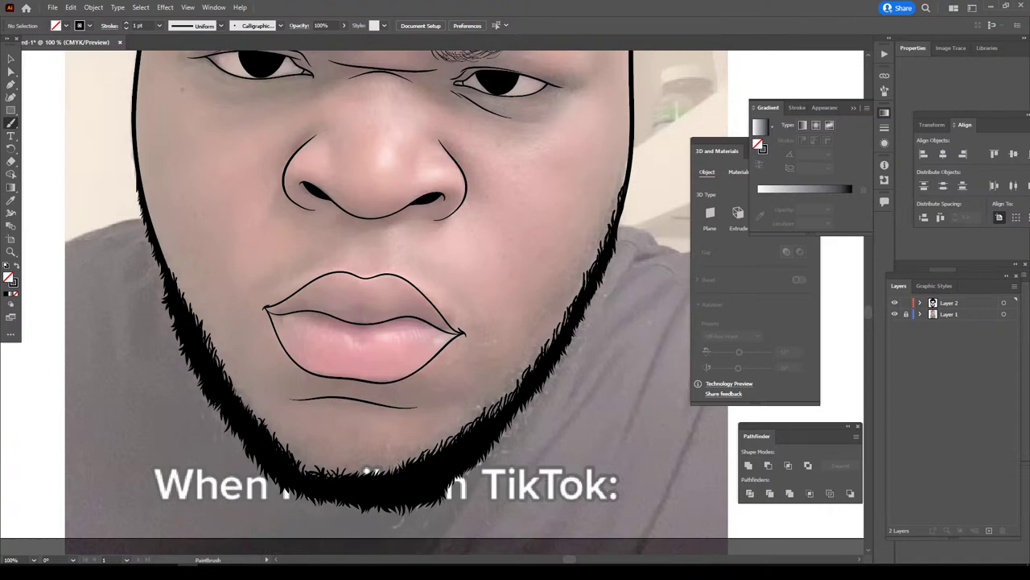
{"action": "left_click_drag", "start_coordinate": [617, 219], "coordinate": [622, 204]}
{"action": "left_click_drag", "start_coordinate": [615, 212], "coordinate": [618, 203]}
- Add beard hairs running down the right jawline to the lower jaw
{"action": "left_click_drag", "start_coordinate": [619, 234], "coordinate": [602, 290]}
{"action": "left_click_drag", "start_coordinate": [603, 274], "coordinate": [564, 368]}
{"action": "left_click_drag", "start_coordinate": [569, 343], "coordinate": [560, 366]}
{"action": "mouse_move", "coordinate": [563, 369]}
{"action": "left_mouse_down"}
{"action": "mouse_move", "coordinate": [522, 425]}
{"action": "mouse_move", "coordinate": [535, 415]}
{"action": "mouse_move", "coordinate": [501, 430]}
{"action": "mouse_move", "coordinate": [513, 433]}
{"action": "mouse_move", "coordinate": [496, 450]}
{"action": "left_mouse_up"}
{"action": "left_click_drag", "start_coordinate": [508, 429], "coordinate": [500, 451]}
{"action": "left_click_drag", "start_coordinate": [505, 429], "coordinate": [478, 466]}
{"action": "left_click_drag", "start_coordinate": [485, 450], "coordinate": [459, 488]}
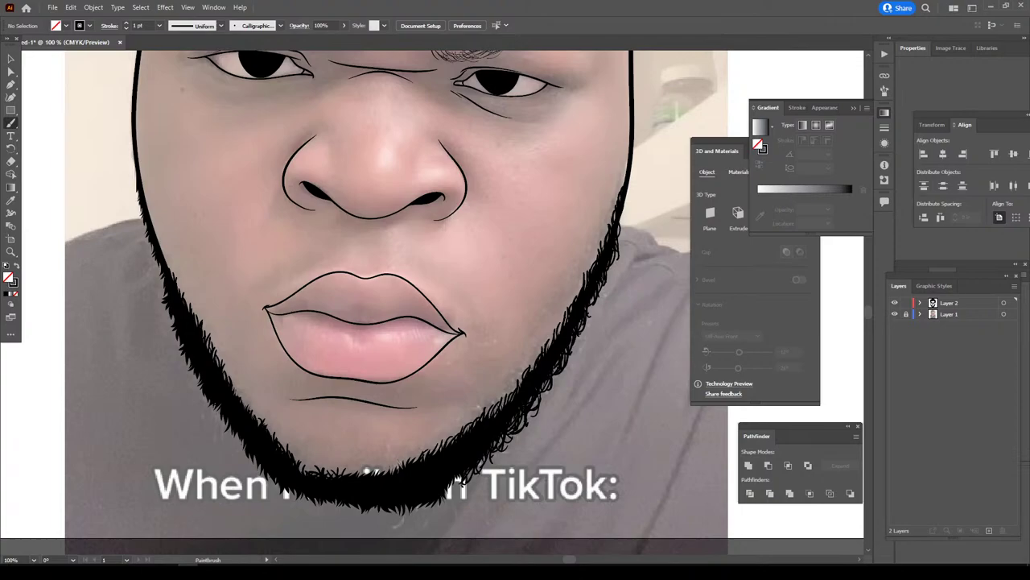
{"action": "mouse_move", "coordinate": [467, 452]}
{"action": "left_mouse_down"}
{"action": "mouse_move", "coordinate": [449, 501]}
{"action": "mouse_move", "coordinate": [427, 511]}
{"action": "left_mouse_up"}
{"action": "mouse_move", "coordinate": [438, 499]}
{"action": "left_mouse_down"}
{"action": "mouse_move", "coordinate": [419, 518]}
{"action": "mouse_move", "coordinate": [359, 516]}
{"action": "left_mouse_up"}
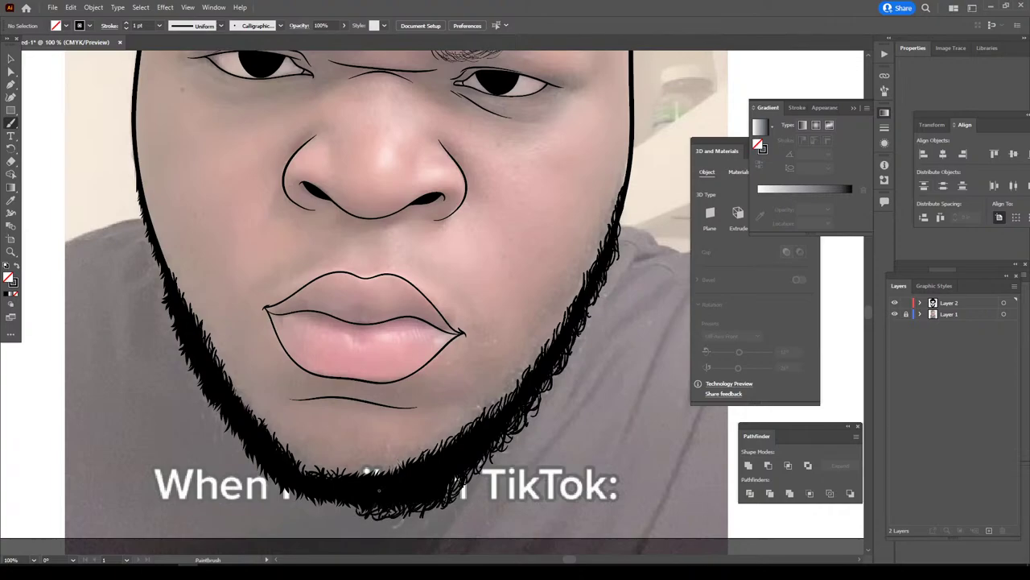
- Add beard hairs across the bottom of the chin and its left edge
{"action": "mouse_move", "coordinate": [380, 466]}
{"action": "left_mouse_down"}
{"action": "mouse_move", "coordinate": [369, 482]}
{"action": "mouse_move", "coordinate": [347, 478]}
{"action": "mouse_move", "coordinate": [351, 519]}
{"action": "mouse_move", "coordinate": [306, 509]}
{"action": "left_mouse_up"}
{"action": "left_click_drag", "start_coordinate": [319, 493], "coordinate": [295, 507]}
{"action": "mouse_move", "coordinate": [305, 491]}
{"action": "left_mouse_down"}
{"action": "mouse_move", "coordinate": [287, 503]}
{"action": "mouse_move", "coordinate": [271, 492]}
{"action": "left_mouse_up"}
{"action": "left_click_drag", "start_coordinate": [285, 472], "coordinate": [258, 483]}
{"action": "mouse_move", "coordinate": [275, 478]}
{"action": "left_mouse_down"}
{"action": "mouse_move", "coordinate": [261, 484]}
{"action": "mouse_move", "coordinate": [248, 470]}
{"action": "left_mouse_up"}
{"action": "mouse_move", "coordinate": [252, 451]}
{"action": "left_mouse_down"}
{"action": "mouse_move", "coordinate": [246, 467]}
{"action": "mouse_move", "coordinate": [193, 395]}
{"action": "left_mouse_up"}
- Add beard hairs climbing the left jaw edge up to its top
{"action": "left_click_drag", "start_coordinate": [202, 376], "coordinate": [192, 385]}
{"action": "mouse_move", "coordinate": [204, 376]}
{"action": "left_mouse_down"}
{"action": "mouse_move", "coordinate": [190, 383]}
{"action": "mouse_move", "coordinate": [177, 365]}
{"action": "left_mouse_up"}
{"action": "mouse_move", "coordinate": [186, 350]}
{"action": "left_mouse_down"}
{"action": "mouse_move", "coordinate": [176, 361]}
{"action": "mouse_move", "coordinate": [161, 317]}
{"action": "left_mouse_up"}
{"action": "mouse_move", "coordinate": [169, 296]}
{"action": "left_mouse_down"}
{"action": "mouse_move", "coordinate": [159, 309]}
{"action": "mouse_move", "coordinate": [152, 269]}
{"action": "left_mouse_up"}
{"action": "mouse_move", "coordinate": [165, 251]}
{"action": "left_mouse_down"}
{"action": "mouse_move", "coordinate": [151, 267]}
{"action": "mouse_move", "coordinate": [143, 248]}
{"action": "left_mouse_up"}
{"action": "mouse_move", "coordinate": [151, 229]}
{"action": "left_mouse_down"}
{"action": "mouse_move", "coordinate": [141, 243]}
{"action": "mouse_move", "coordinate": [133, 187]}
{"action": "left_mouse_up"}
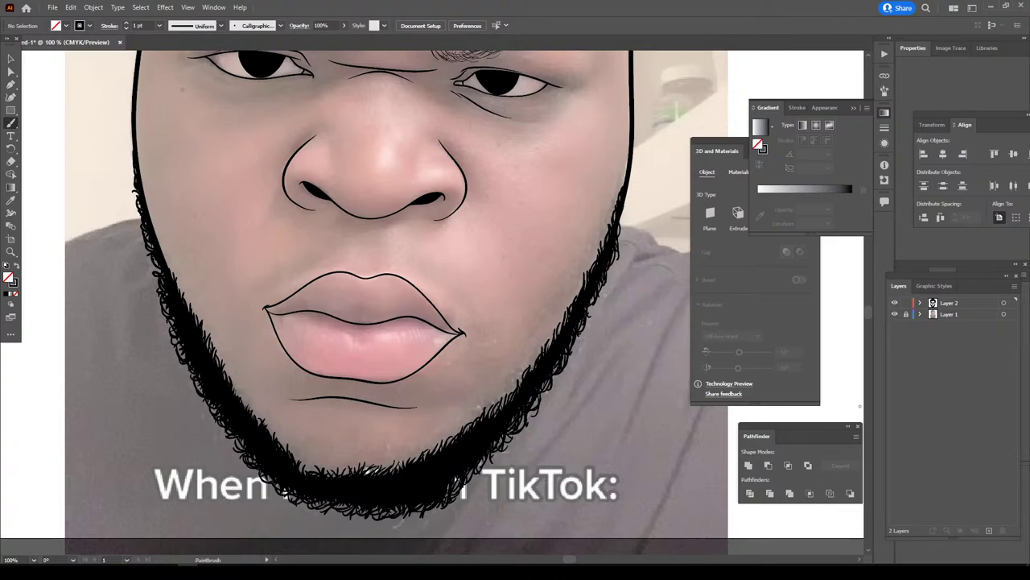
- Check the beard with the photo hidden, then add curly hairs up the right beard edge
{"action": "left_click", "coordinate": [895, 314]}
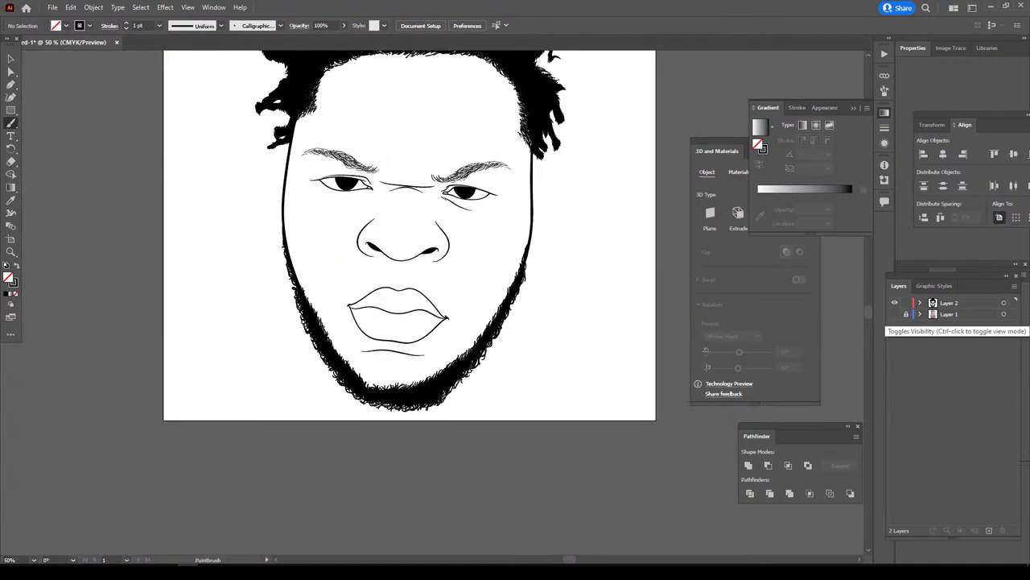
{"action": "left_click", "coordinate": [895, 314]}
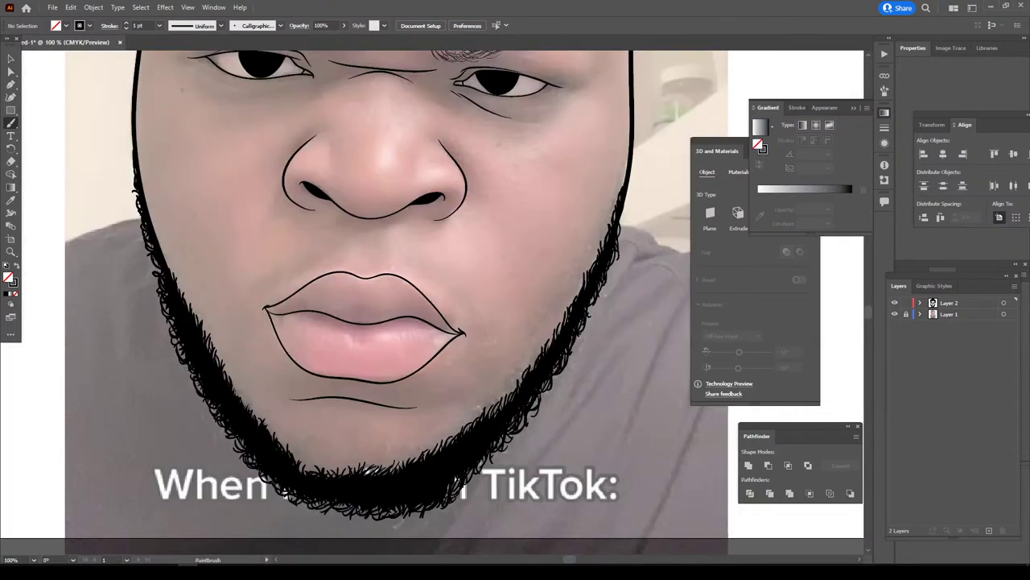
{"action": "left_click_drag", "start_coordinate": [495, 404], "coordinate": [526, 365]}
{"action": "left_click_drag", "start_coordinate": [525, 369], "coordinate": [591, 254]}
{"action": "left_click_drag", "start_coordinate": [590, 265], "coordinate": [601, 230]}
{"action": "left_click_drag", "start_coordinate": [603, 243], "coordinate": [620, 184]}
{"action": "left_click_drag", "start_coordinate": [615, 192], "coordinate": [625, 171]}
{"action": "left_click_drag", "start_coordinate": [620, 183], "coordinate": [620, 137]}
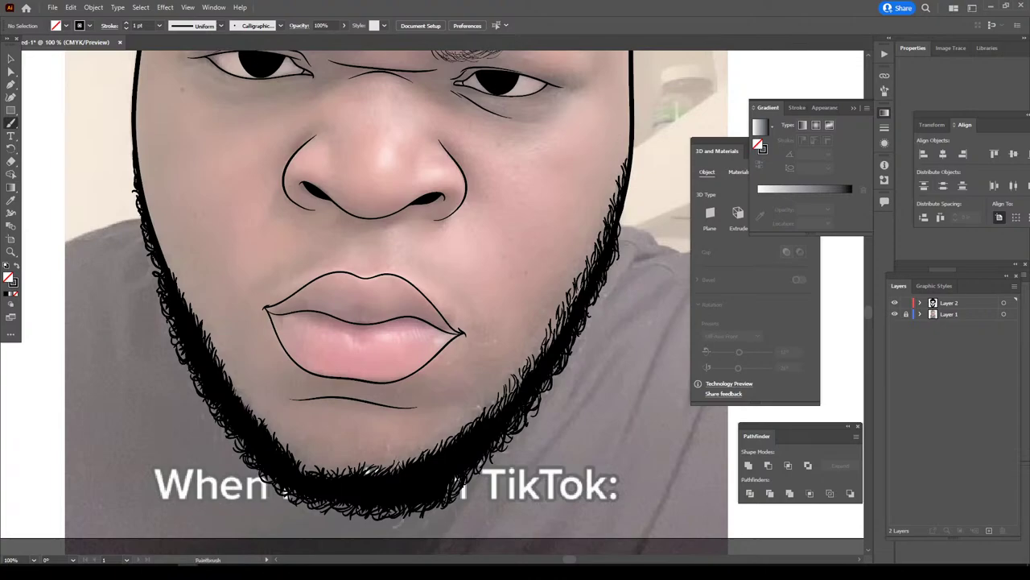
{"action": "left_click_drag", "start_coordinate": [628, 164], "coordinate": [629, 145]}
- Fill the lower-left beard edge with five more curly hair strokes
{"action": "mouse_move", "coordinate": [305, 467]}
{"action": "left_mouse_down"}
{"action": "mouse_move", "coordinate": [299, 452]}
{"action": "mouse_move", "coordinate": [311, 458]}
{"action": "mouse_move", "coordinate": [298, 449]}
{"action": "left_mouse_up"}
{"action": "left_click_drag", "start_coordinate": [293, 461], "coordinate": [289, 436]}
{"action": "left_click_drag", "start_coordinate": [285, 452], "coordinate": [285, 435]}
{"action": "left_click_drag", "start_coordinate": [283, 451], "coordinate": [280, 433]}
{"action": "left_click_drag", "start_coordinate": [276, 441], "coordinate": [269, 427]}
- Add curly hairs along the left beard edge up to its top
{"action": "left_click_drag", "start_coordinate": [173, 276], "coordinate": [172, 256]}
{"action": "left_click_drag", "start_coordinate": [170, 272], "coordinate": [165, 251]}
{"action": "left_click_drag", "start_coordinate": [167, 268], "coordinate": [144, 183]}
{"action": "left_click_drag", "start_coordinate": [146, 196], "coordinate": [140, 174]}
{"action": "left_click_drag", "start_coordinate": [144, 192], "coordinate": [137, 171]}
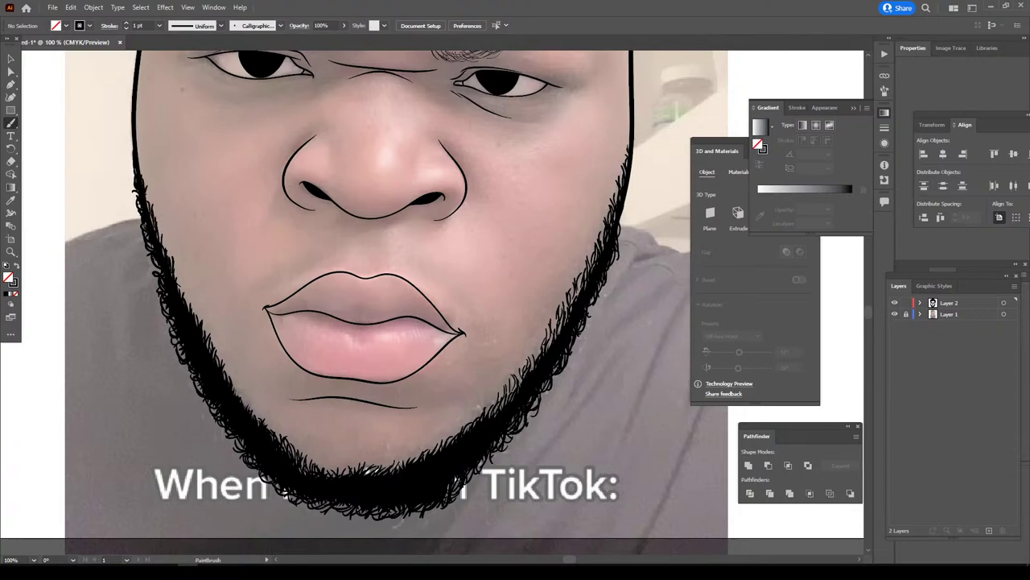
{"action": "key", "text": "ctrl+minus"}
{"action": "key", "text": "ctrl+minus"}
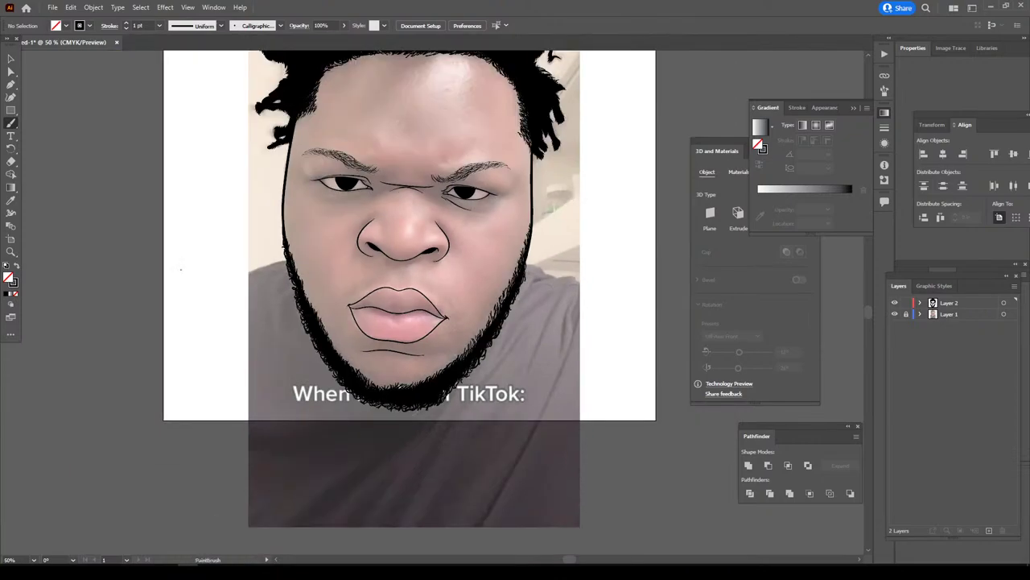
- Draw a crease line under the left eye
{"action": "key", "text": "ctrl+plus"}
{"action": "key", "text": "ctrl+plus"}
{"action": "key", "text": "ctrl+plus"}
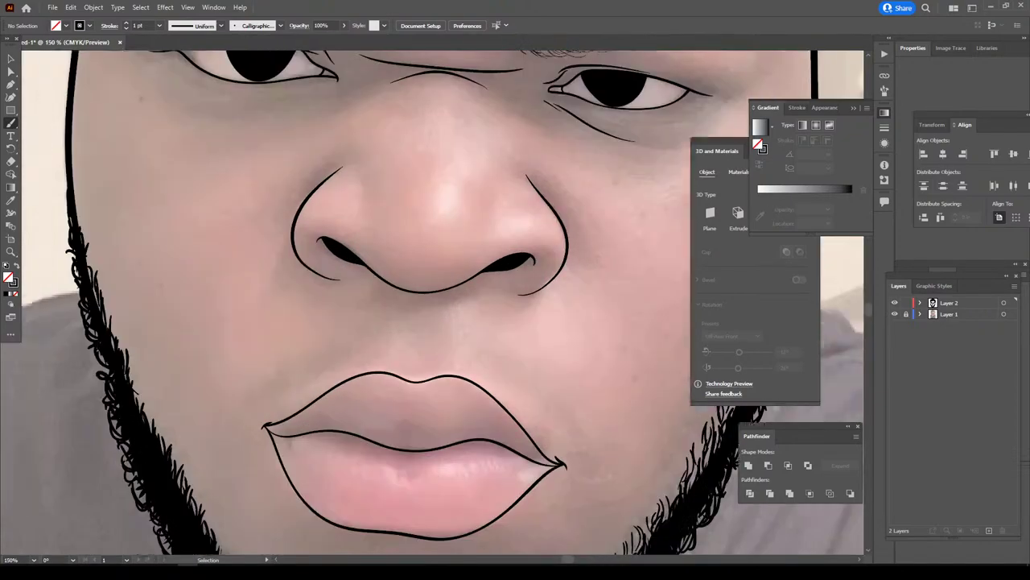
{"action": "key", "text": "ctrl+plus"}
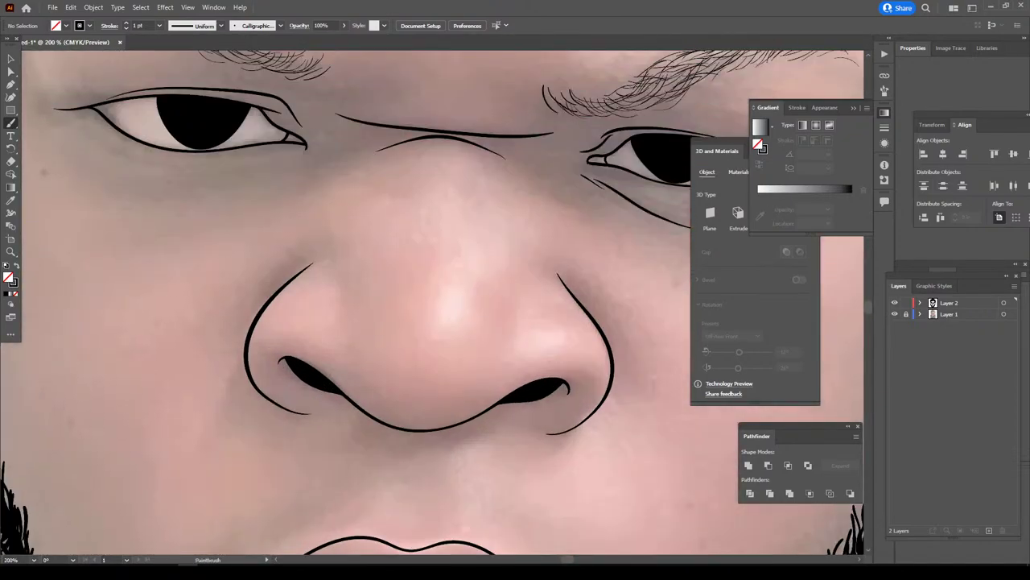
{"action": "left_click_drag", "start_coordinate": [190, 181], "coordinate": [303, 158]}
{"action": "scroll", "coordinate": [576, 429], "scroll_direction": "down", "scroll_amount": 4}
{"action": "scroll", "coordinate": [576, 429], "scroll_direction": "up", "scroll_amount": 3}
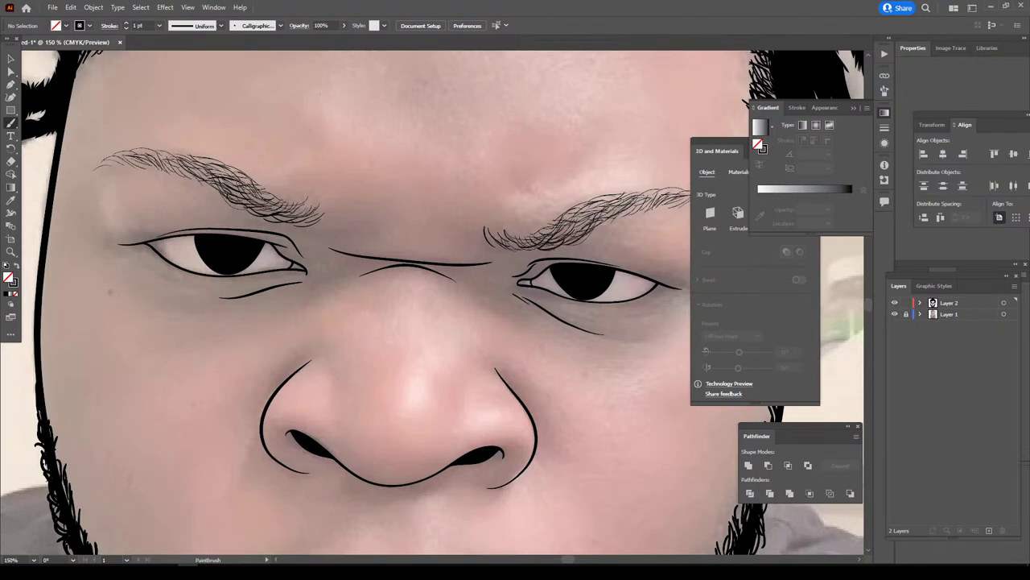
- Add a hair stroke at the inner right eyebrow
{"action": "left_click_drag", "start_coordinate": [508, 244], "coordinate": [532, 234]}
{"action": "key", "text": "ctrl+minus"}
{"action": "key", "text": "ctrl+minus"}
{"action": "key", "text": "ctrl+minus"}
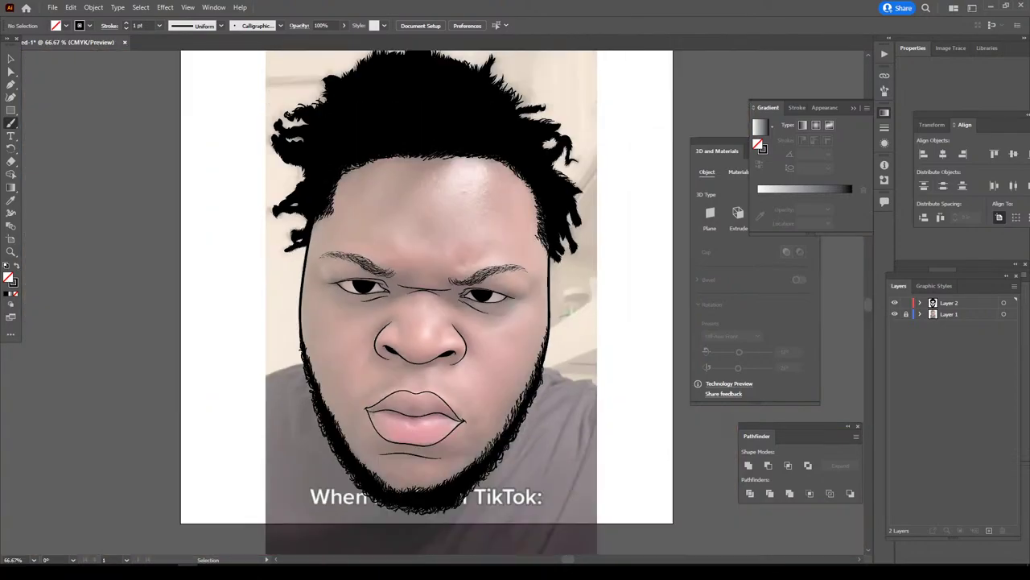
{"action": "key", "text": "ctrl+plus"}
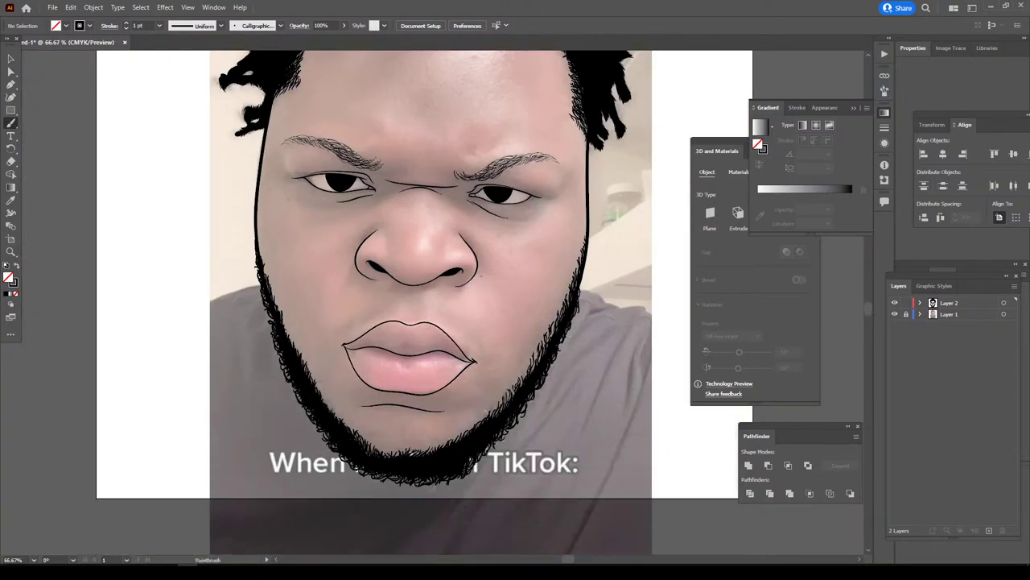
{"action": "scroll", "coordinate": [434, 540], "scroll_direction": "up", "scroll_amount": 1}
{"action": "scroll", "coordinate": [435, 539], "scroll_direction": "up", "scroll_amount": 1}
{"action": "left_click_drag", "start_coordinate": [403, 322], "coordinate": [351, 298]}
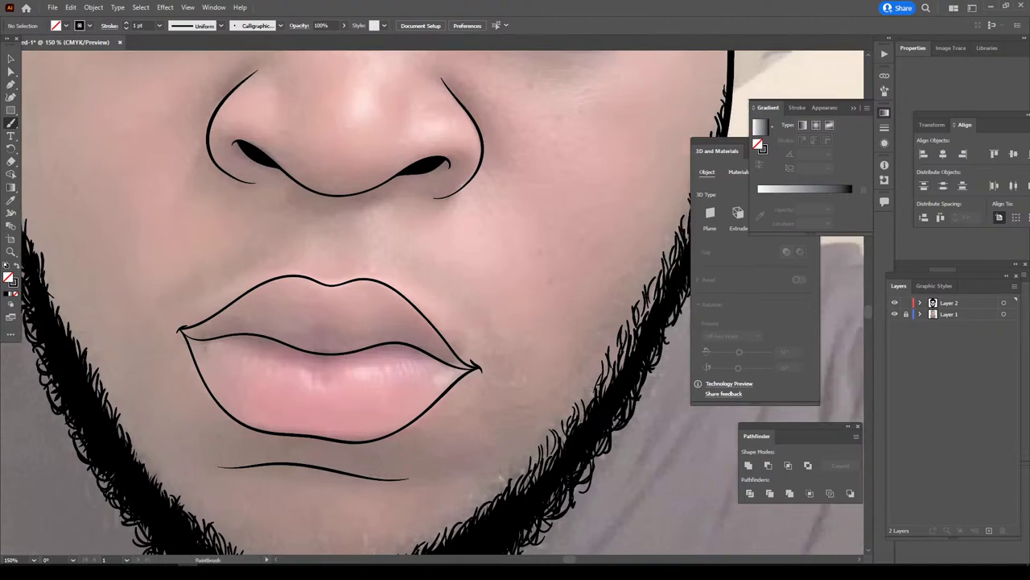
- Set the brush stroke to 0.25 pt and paint stubble above the upper lip
{"action": "left_click", "coordinate": [159, 25]}
{"action": "left_click", "coordinate": [177, 37]}
{"action": "mouse_move", "coordinate": [304, 240]}
{"action": "left_mouse_down"}
{"action": "mouse_move", "coordinate": [294, 257]}
{"action": "mouse_move", "coordinate": [226, 276]}
{"action": "left_mouse_up"}
{"action": "mouse_move", "coordinate": [248, 249]}
{"action": "left_mouse_down"}
{"action": "mouse_move", "coordinate": [207, 292]}
{"action": "mouse_move", "coordinate": [172, 299]}
{"action": "left_mouse_up"}
{"action": "left_click_drag", "start_coordinate": [178, 289], "coordinate": [162, 302]}
- Add fine stubble strokes beside and above the right mouth corner
{"action": "mouse_move", "coordinate": [492, 336]}
{"action": "left_mouse_down"}
{"action": "mouse_move", "coordinate": [496, 362]}
{"action": "mouse_move", "coordinate": [488, 339]}
{"action": "left_mouse_up"}
{"action": "mouse_move", "coordinate": [471, 313]}
{"action": "left_mouse_down"}
{"action": "mouse_move", "coordinate": [481, 340]}
{"action": "mouse_move", "coordinate": [469, 328]}
{"action": "left_mouse_up"}
{"action": "mouse_move", "coordinate": [458, 291]}
{"action": "left_mouse_down"}
{"action": "mouse_move", "coordinate": [461, 312]}
{"action": "mouse_move", "coordinate": [479, 325]}
{"action": "mouse_move", "coordinate": [447, 313]}
{"action": "left_mouse_up"}
{"action": "mouse_move", "coordinate": [432, 277]}
{"action": "left_mouse_down"}
{"action": "mouse_move", "coordinate": [434, 296]}
{"action": "mouse_move", "coordinate": [445, 294]}
{"action": "mouse_move", "coordinate": [420, 292]}
{"action": "mouse_move", "coordinate": [408, 271]}
{"action": "mouse_move", "coordinate": [354, 263]}
{"action": "mouse_move", "coordinate": [349, 252]}
{"action": "mouse_move", "coordinate": [302, 259]}
{"action": "mouse_move", "coordinate": [323, 261]}
{"action": "left_mouse_up"}
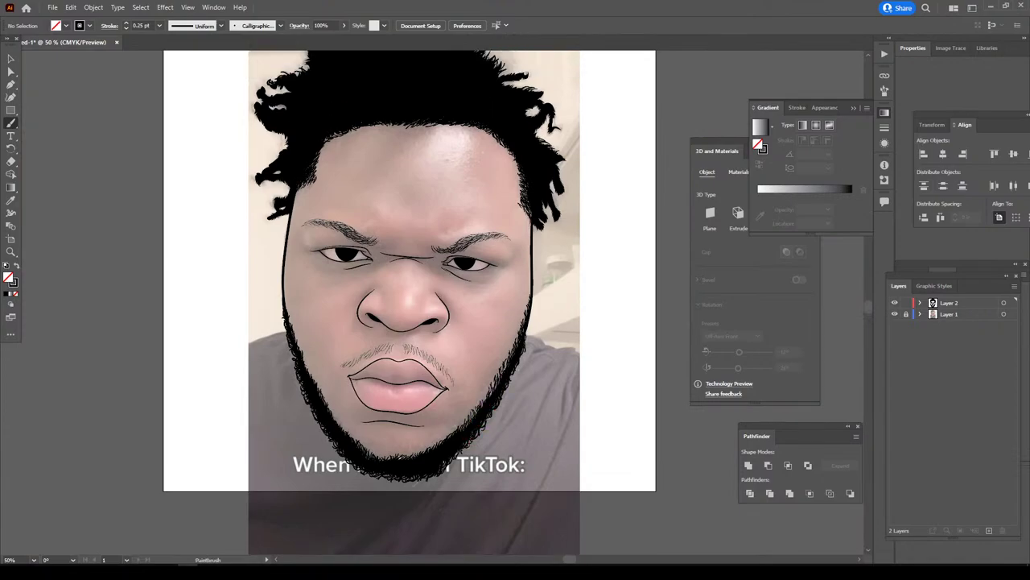
- Hide and reshow the reference photo to review the new stubble
{"action": "left_click", "coordinate": [894, 314]}
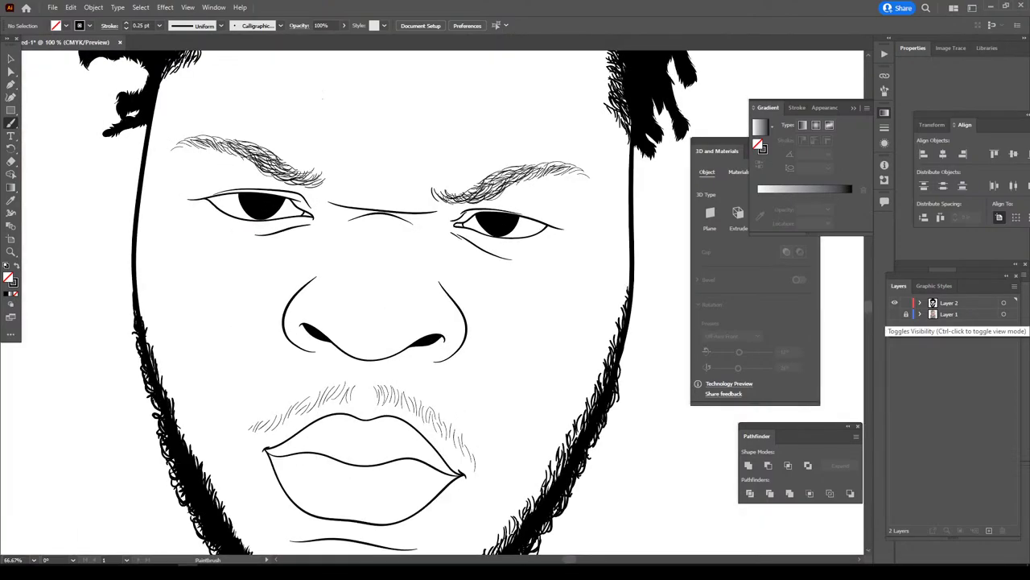
{"action": "left_click", "coordinate": [894, 314]}
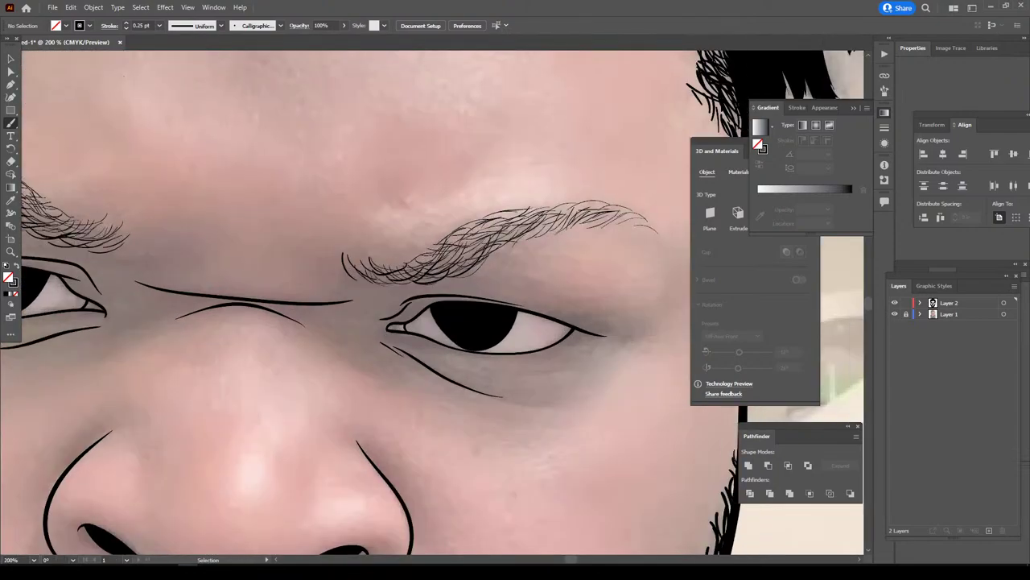
{"action": "key", "text": "ctrl+equal"}
{"action": "scroll", "coordinate": [432, 302], "scroll_direction": "right", "scroll_amount": 2}
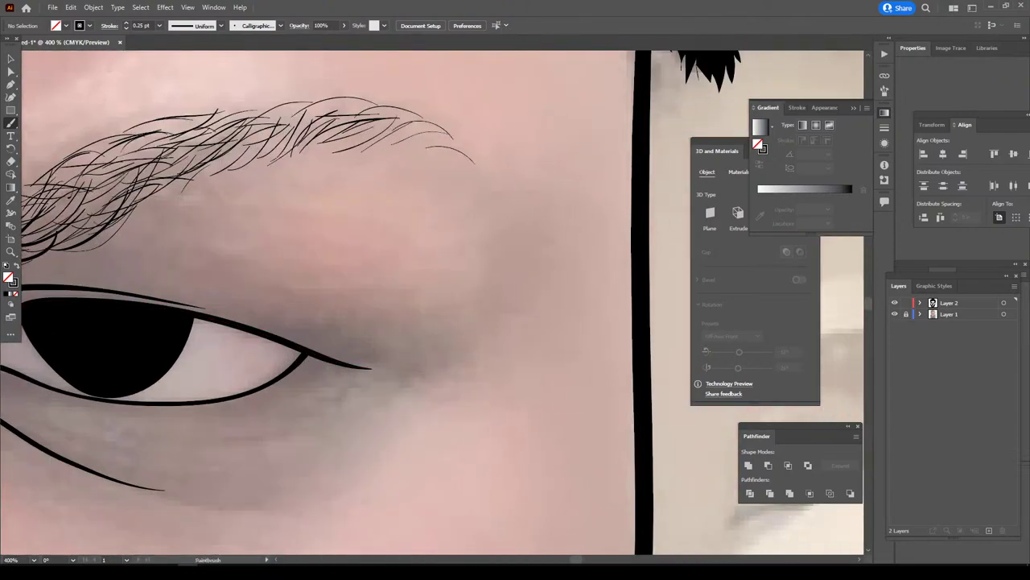
- Draw a curved crease under the right eye, sweeping up from its corner
{"action": "mouse_move", "coordinate": [315, 345]}
{"action": "left_mouse_down"}
{"action": "mouse_move", "coordinate": [395, 368]}
{"action": "mouse_move", "coordinate": [455, 355]}
{"action": "mouse_move", "coordinate": [491, 297]}
{"action": "left_mouse_up"}
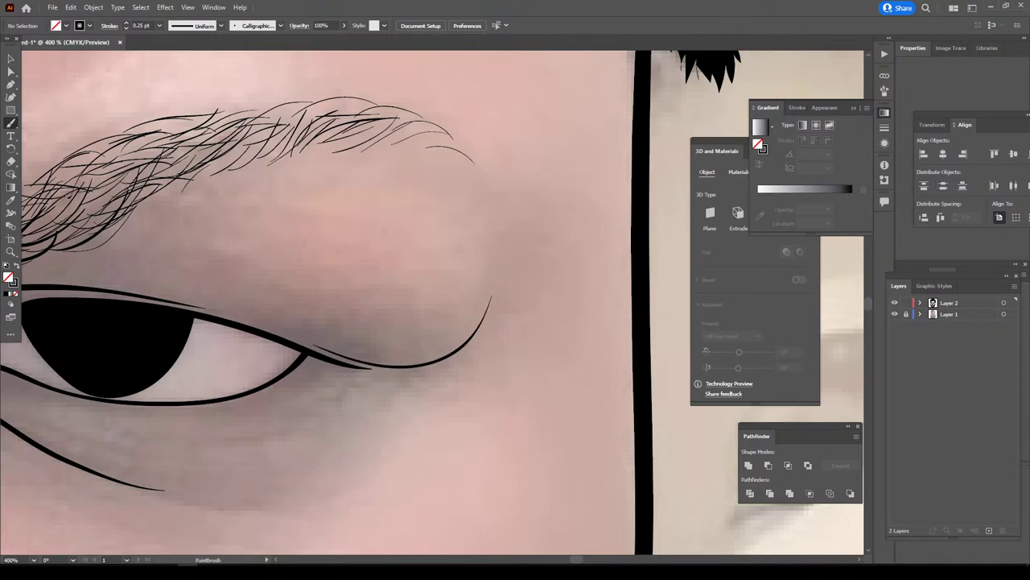
{"action": "key", "text": "ctrl+minus"}
{"action": "key", "text": "ctrl+minus"}
{"action": "key", "text": "ctrl+minus"}
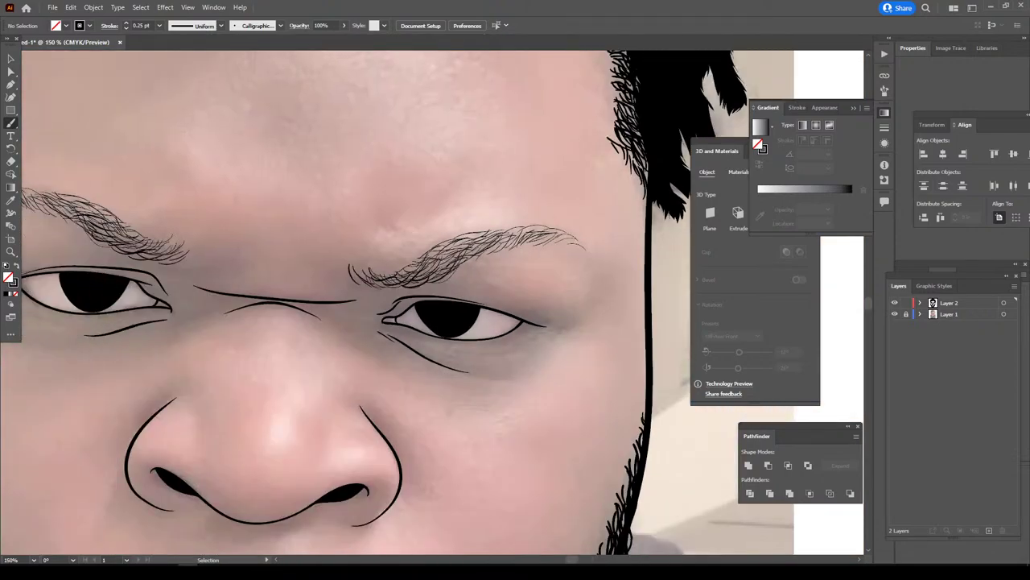
{"action": "key", "text": "ctrl+minus"}
{"action": "key", "text": "ctrl+minus"}
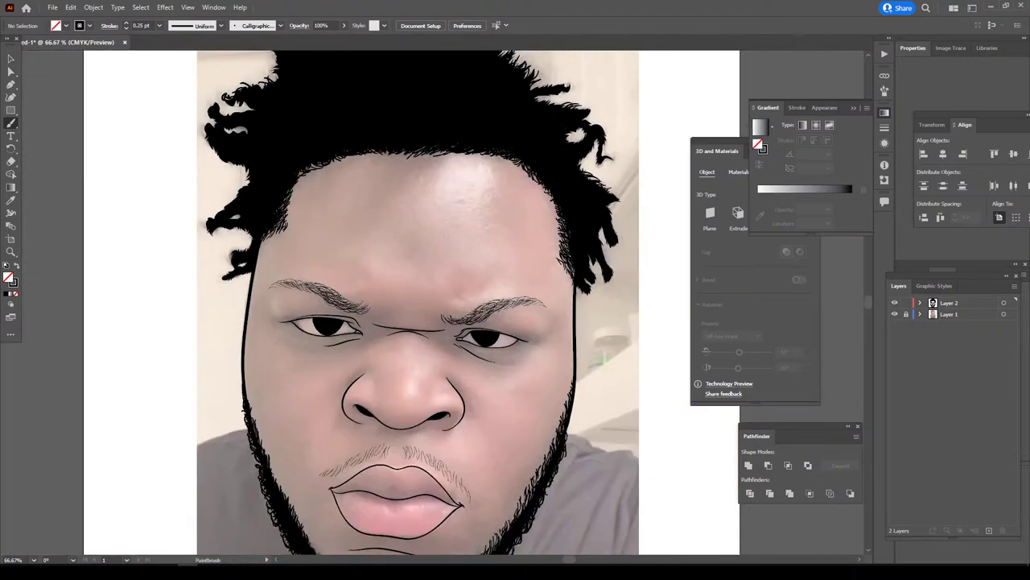
{"action": "key", "text": "ctrl+plus"}
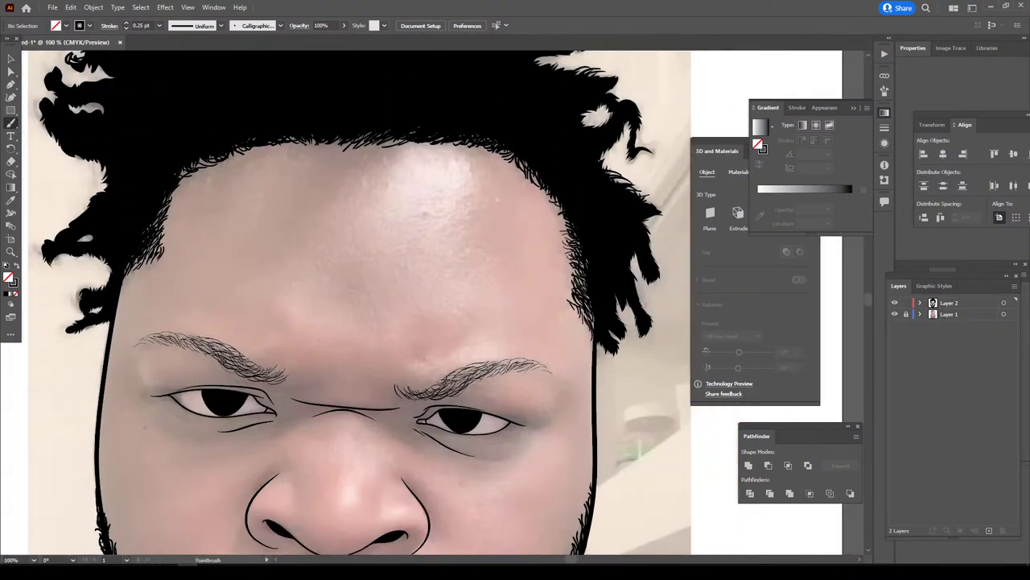
{"action": "scroll", "coordinate": [362, 298], "scroll_direction": "up", "scroll_amount": 2}
- Set the brush stroke to 0.5 pt and paint two short strands on the hairline
{"action": "left_click", "coordinate": [159, 25]}
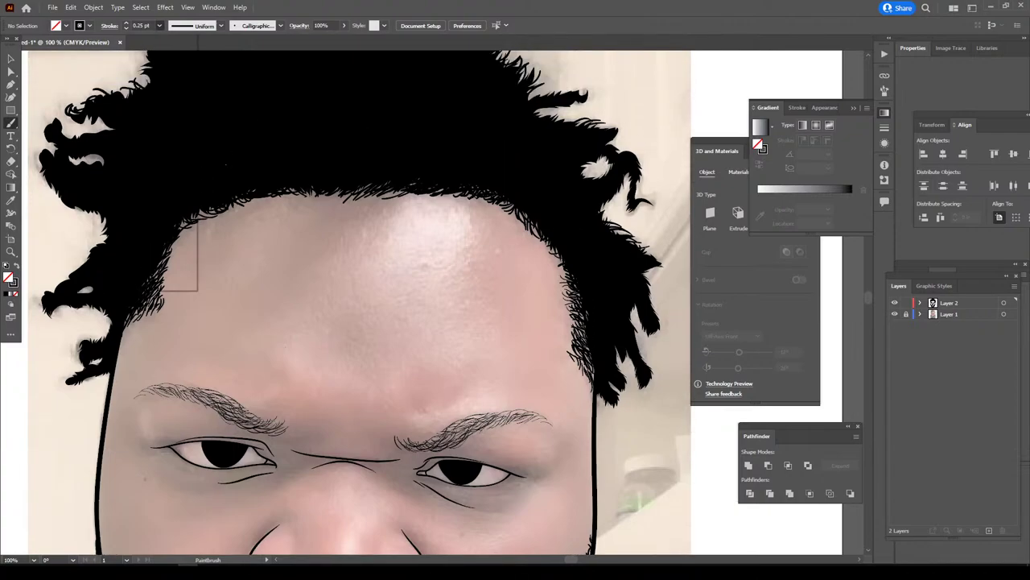
{"action": "left_click", "coordinate": [174, 48]}
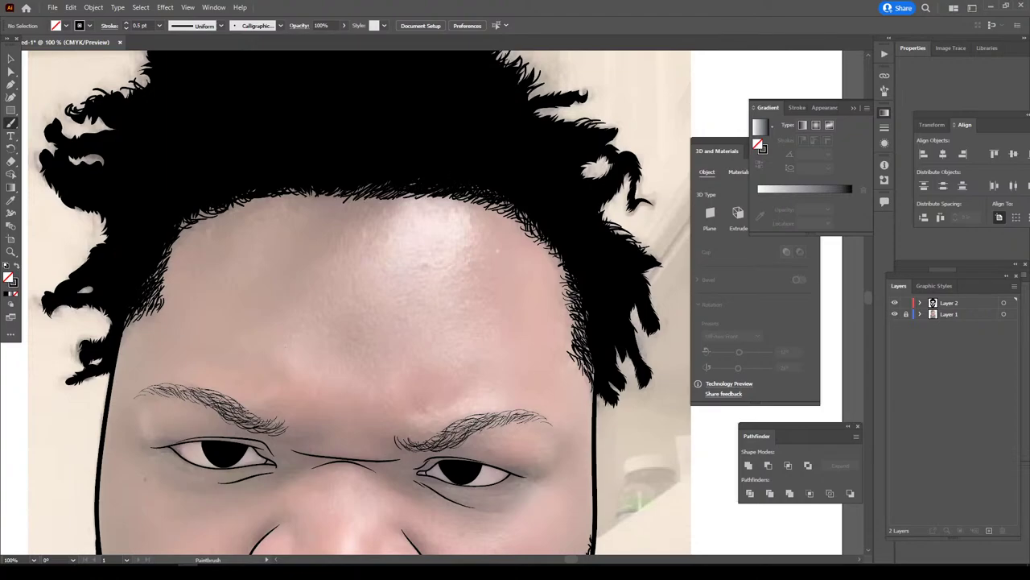
{"action": "left_click_drag", "start_coordinate": [341, 198], "coordinate": [334, 188]}
{"action": "mouse_move", "coordinate": [238, 215]}
{"action": "left_mouse_down"}
{"action": "mouse_move", "coordinate": [222, 203]}
{"action": "mouse_move", "coordinate": [199, 213]}
{"action": "left_mouse_up"}
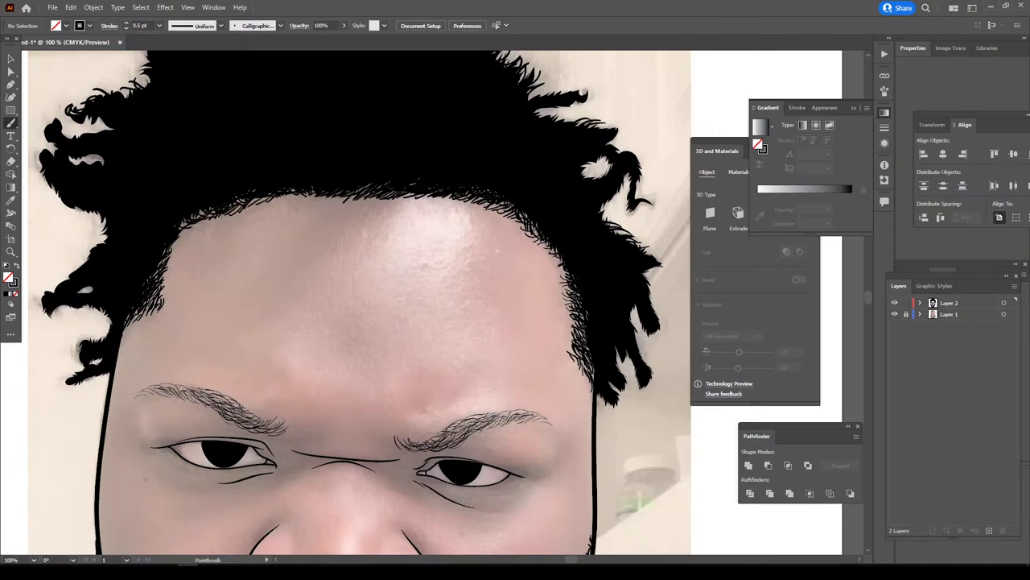
{"action": "key", "text": "ctrl+minus"}
{"action": "key", "text": "ctrl+minus"}
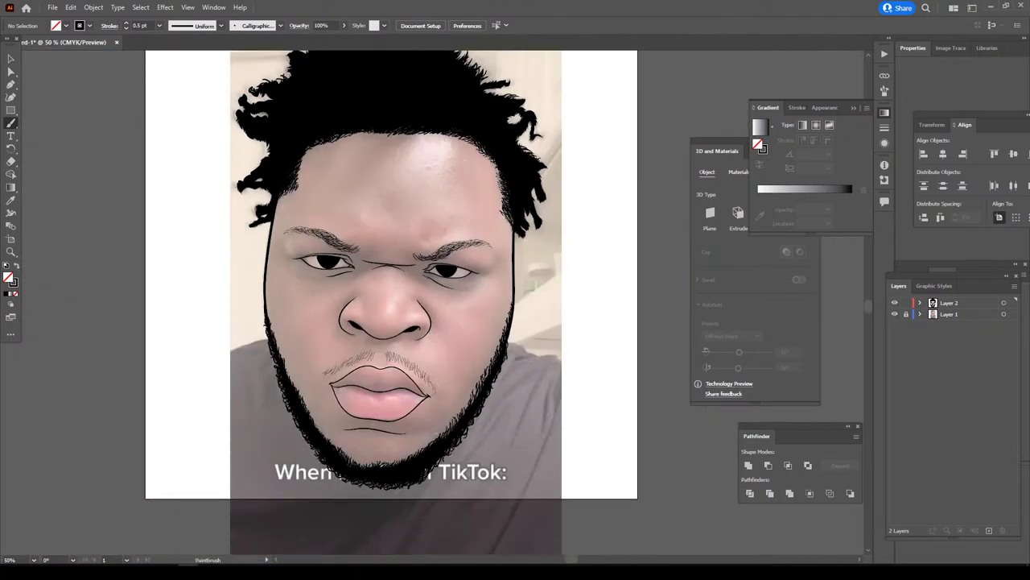
- Draw a wrinkle line under one eye's lower lid
{"action": "scroll", "coordinate": [481, 288], "scroll_direction": "up", "scroll_amount": 2, "text": "alt"}
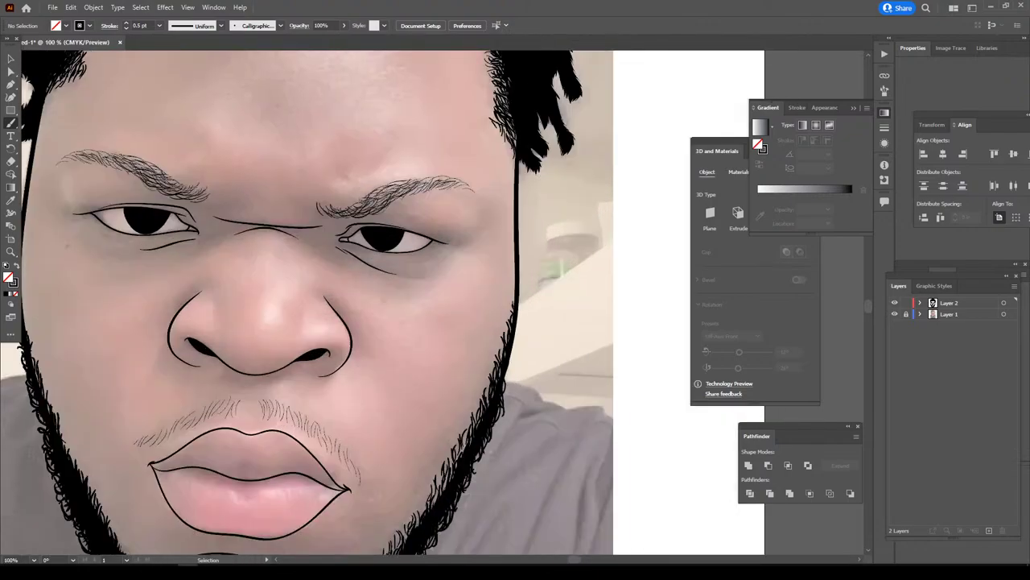
{"action": "scroll", "coordinate": [481, 288], "scroll_direction": "up", "scroll_amount": 3, "text": "alt"}
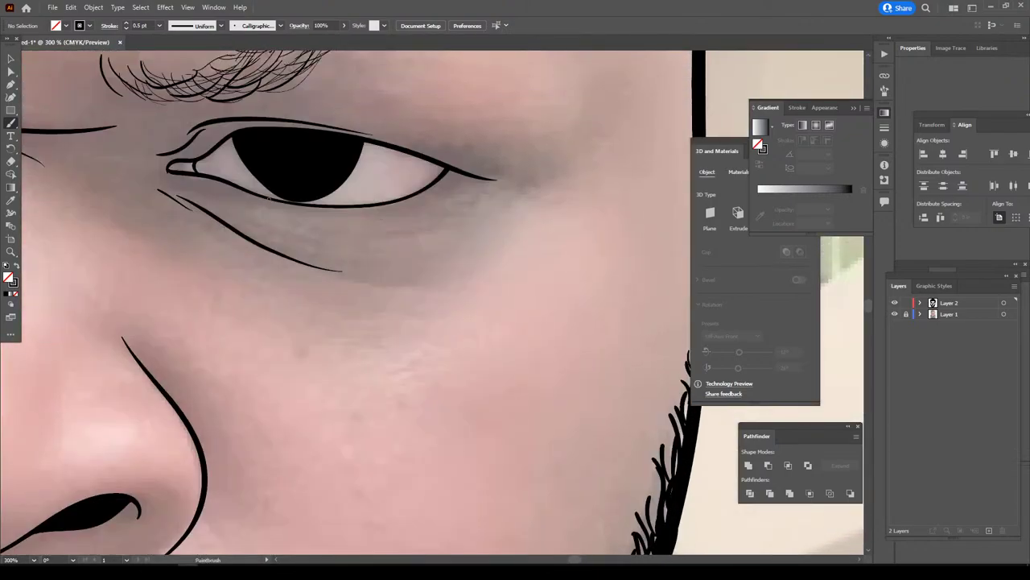
{"action": "left_click_drag", "start_coordinate": [292, 210], "coordinate": [434, 198]}
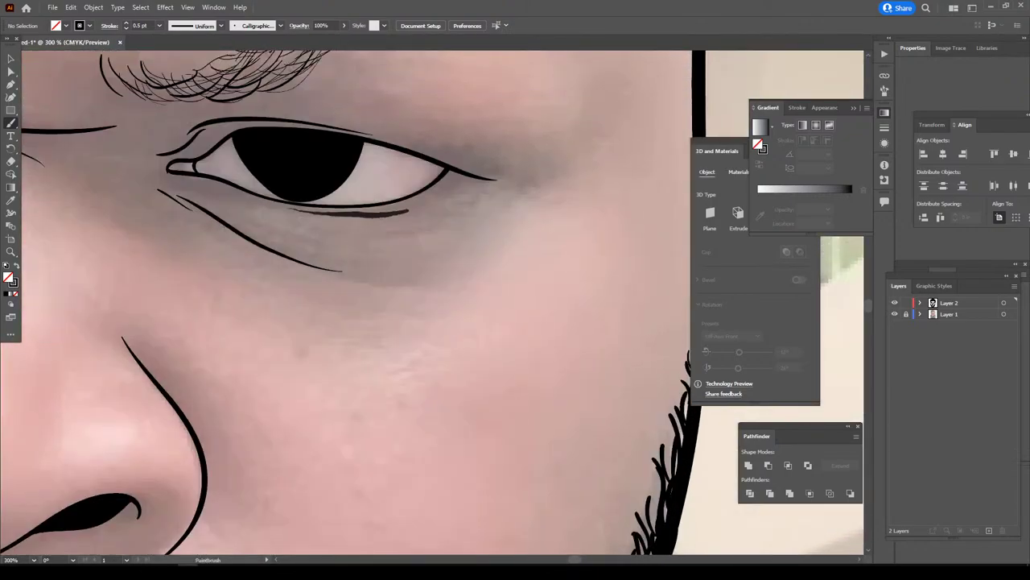
{"action": "scroll", "coordinate": [628, 451], "scroll_direction": "down", "scroll_amount": 2, "text": "alt"}
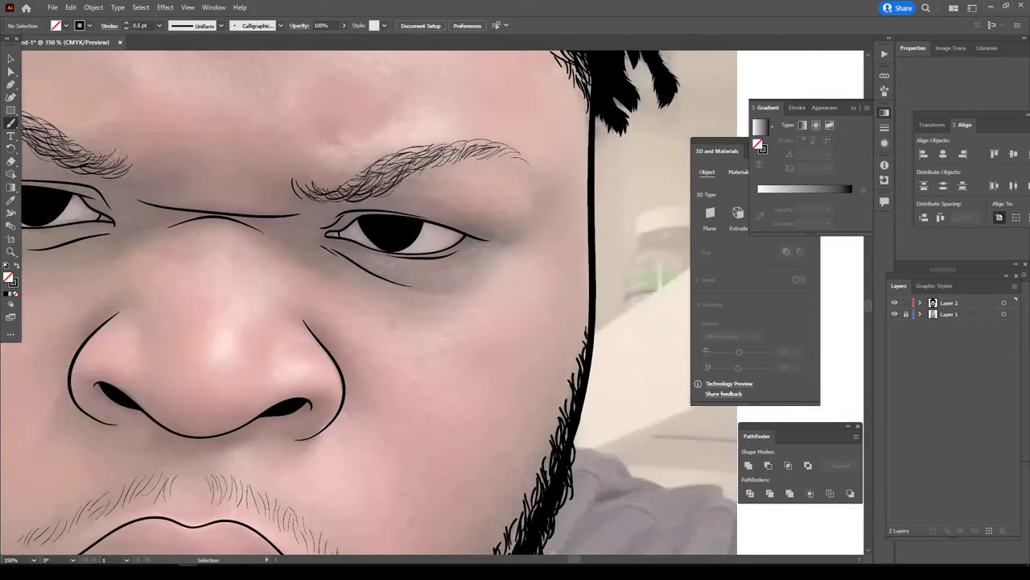
{"action": "scroll", "coordinate": [564, 451], "scroll_direction": "down", "scroll_amount": 2, "text": "alt"}
{"action": "scroll", "coordinate": [443, 455], "scroll_direction": "up", "scroll_amount": 3, "text": "alt"}
{"action": "scroll", "coordinate": [372, 459], "scroll_direction": "up", "scroll_amount": 1, "text": "alt"}
{"action": "scroll", "coordinate": [372, 459], "scroll_direction": "up", "scroll_amount": 3}
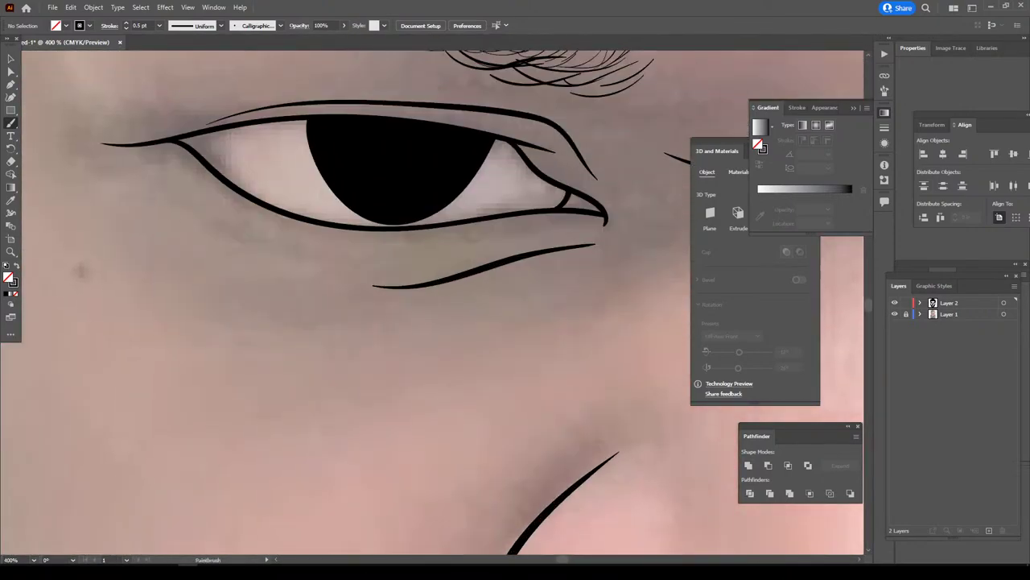
- Draw a curved wrinkle below the other eye's lower lid
{"action": "left_click_drag", "start_coordinate": [138, 161], "coordinate": [321, 230]}
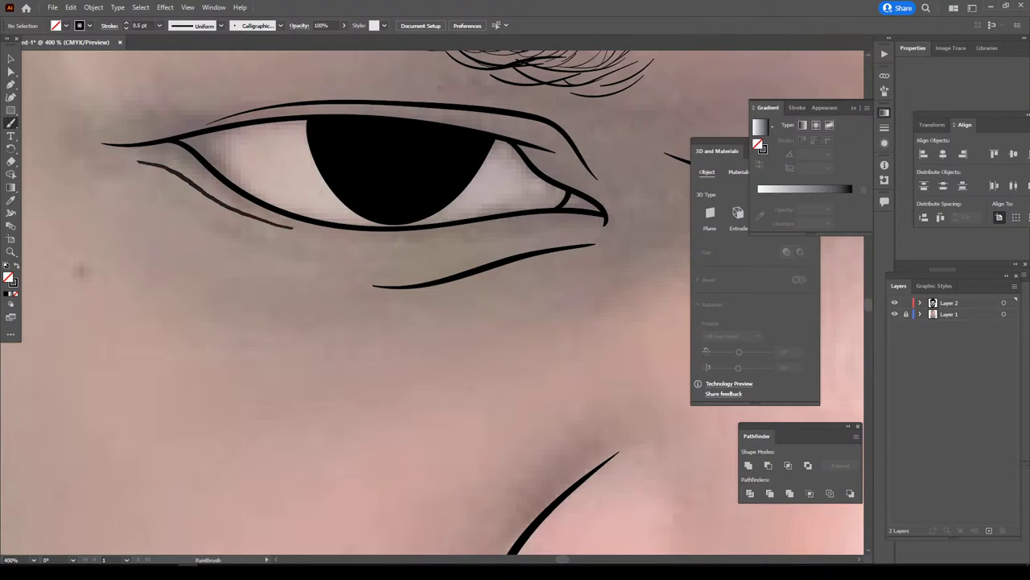
{"action": "scroll", "coordinate": [367, 301], "scroll_direction": "down", "scroll_amount": 3, "text": "alt"}
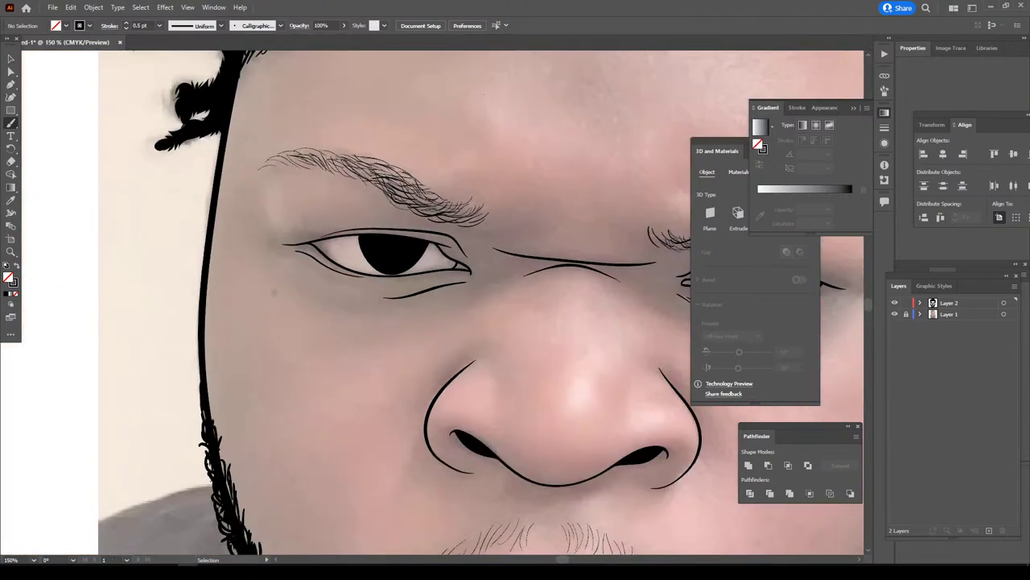
{"action": "scroll", "coordinate": [368, 301], "scroll_direction": "down", "scroll_amount": 1, "text": "alt"}
{"action": "scroll", "coordinate": [554, 322], "scroll_direction": "up", "scroll_amount": 2, "text": "alt"}
{"action": "scroll", "coordinate": [386, 301], "scroll_direction": "up", "scroll_amount": 1, "text": "alt"}
{"action": "scroll", "coordinate": [386, 301], "scroll_direction": "up", "scroll_amount": 1, "text": "alt"}
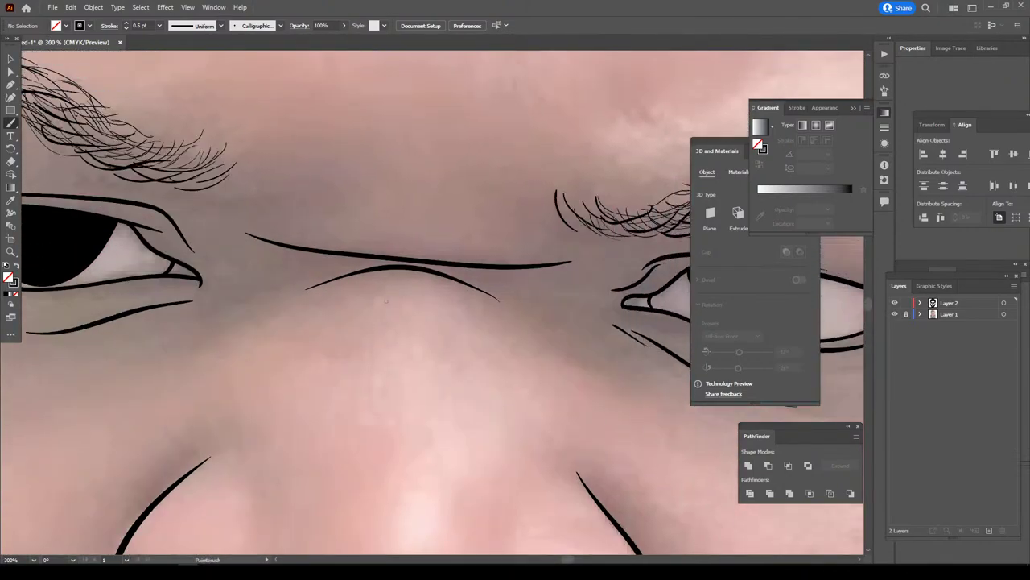
{"action": "left_click_drag", "start_coordinate": [166, 334], "coordinate": [237, 272]}
- Draw a wrinkle line beside the right eye
{"action": "left_click_drag", "start_coordinate": [633, 366], "coordinate": [580, 307]}
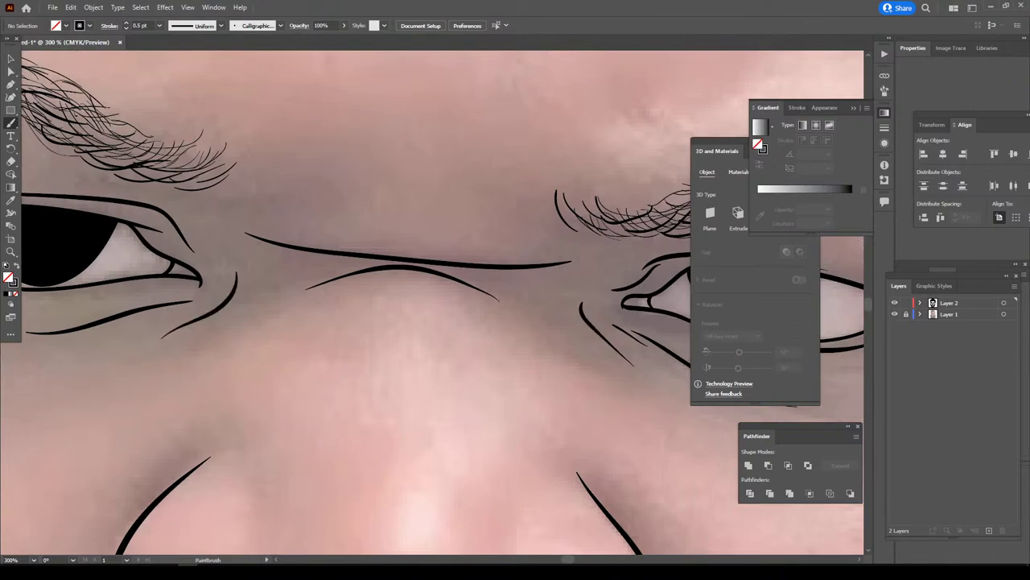
{"action": "scroll", "coordinate": [435, 306], "scroll_direction": "down", "scroll_amount": 1, "text": "alt"}
{"action": "scroll", "coordinate": [436, 306], "scroll_direction": "down", "scroll_amount": 2, "text": "alt"}
{"action": "scroll", "coordinate": [435, 306], "scroll_direction": "down", "scroll_amount": 2, "text": "alt"}
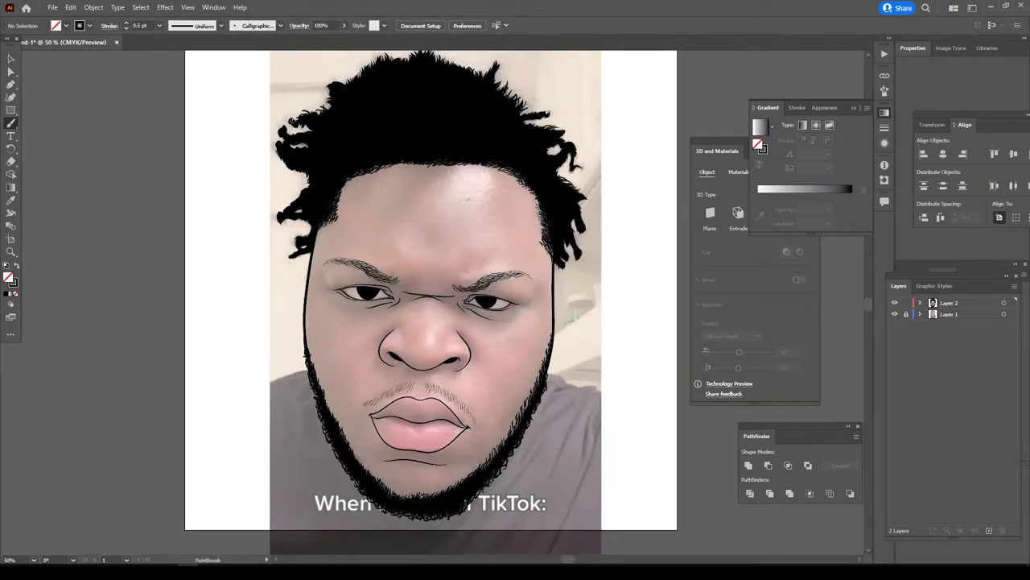
{"action": "scroll", "coordinate": [496, 302], "scroll_direction": "up", "scroll_amount": 1, "text": "alt"}
{"action": "scroll", "coordinate": [495, 302], "scroll_direction": "up", "scroll_amount": 2, "text": "alt"}
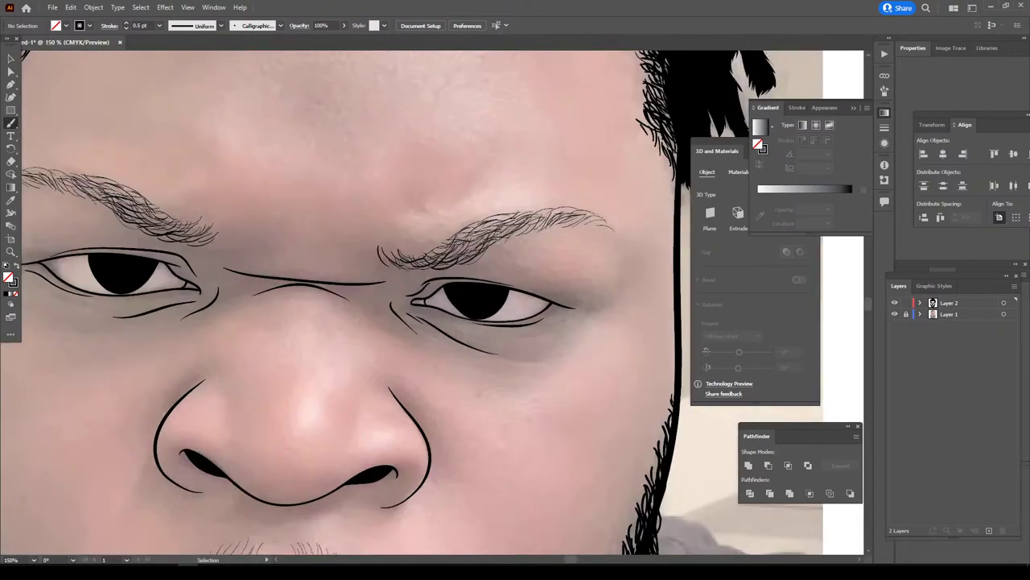
{"action": "scroll", "coordinate": [495, 302], "scroll_direction": "up", "scroll_amount": 1}
- Add short frown creases by both eyebrows, then fit the artboard in view
{"action": "left_click_drag", "start_coordinate": [405, 247], "coordinate": [420, 263]}
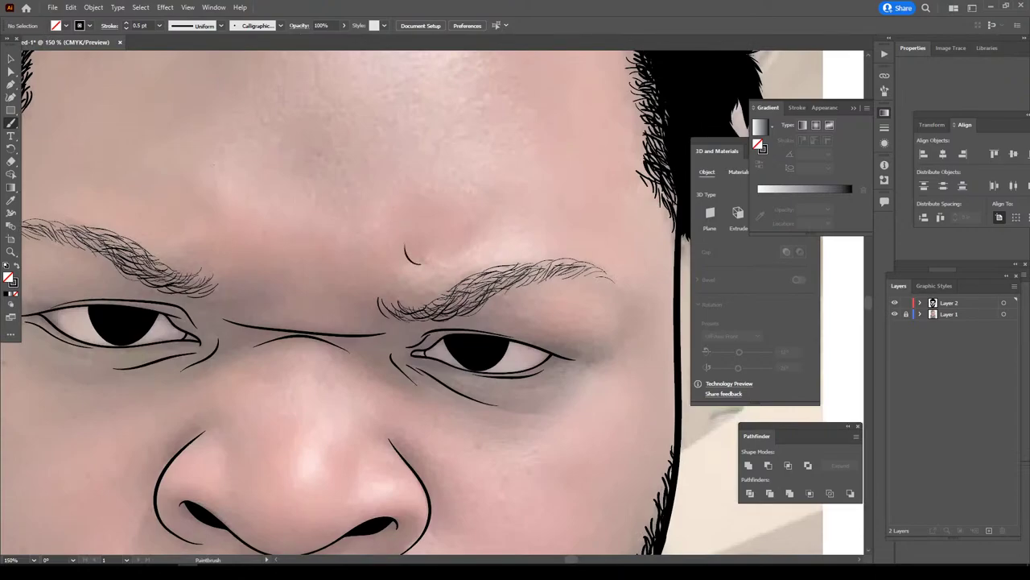
{"action": "left_click_drag", "start_coordinate": [206, 303], "coordinate": [254, 264]}
{"action": "key", "text": "ctrl+minus"}
{"action": "key", "text": "ctrl+minus"}
{"action": "key", "text": "ctrl+minus"}
{"action": "key", "text": "ctrl+minus"}
{"action": "key", "text": "ctrl+0"}
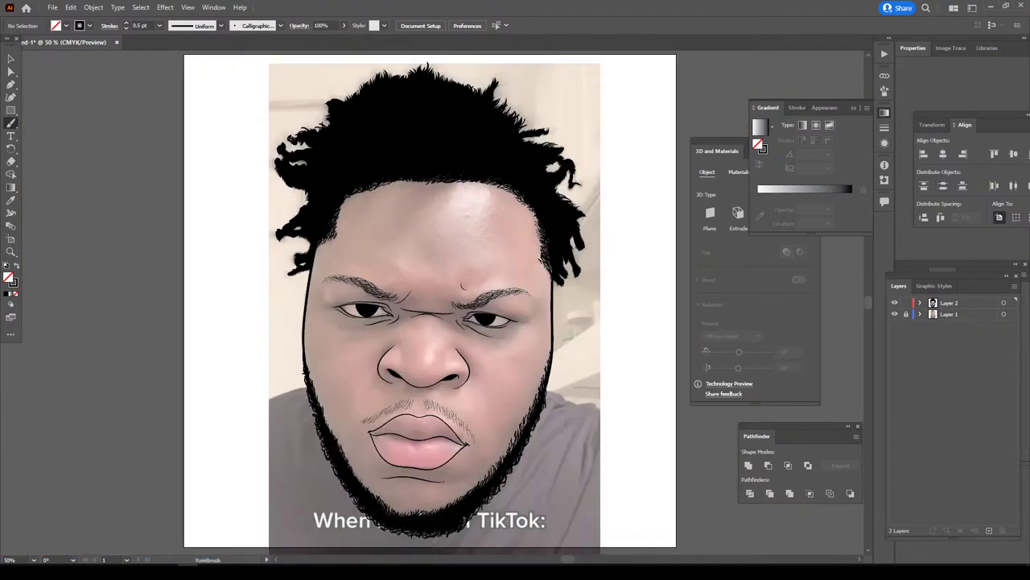
- Hide the reference photo and brush a thin line along the lower nostril curve
{"action": "left_click", "coordinate": [894, 314]}
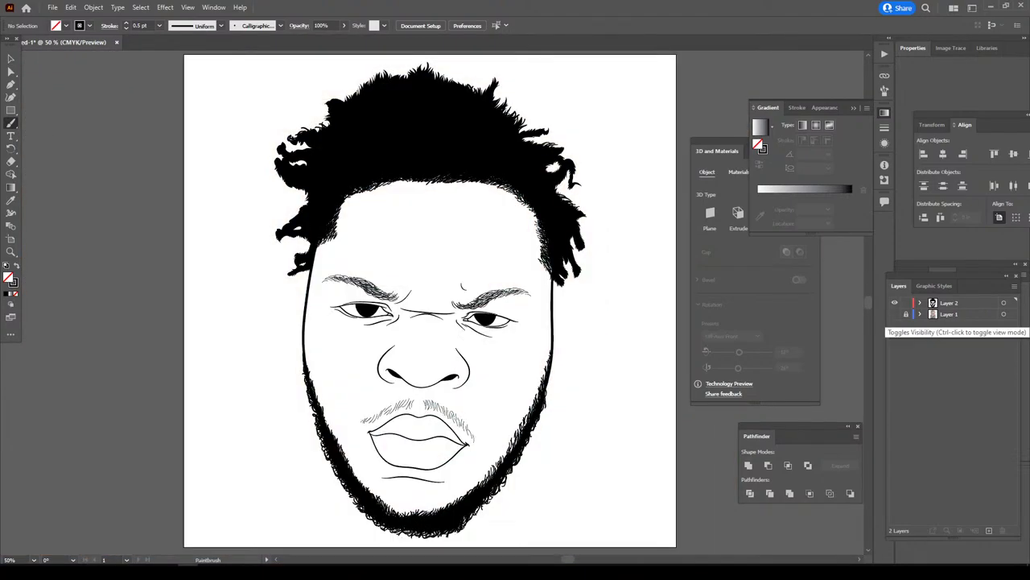
{"action": "scroll", "coordinate": [430, 273], "scroll_direction": "down", "scroll_amount": 1}
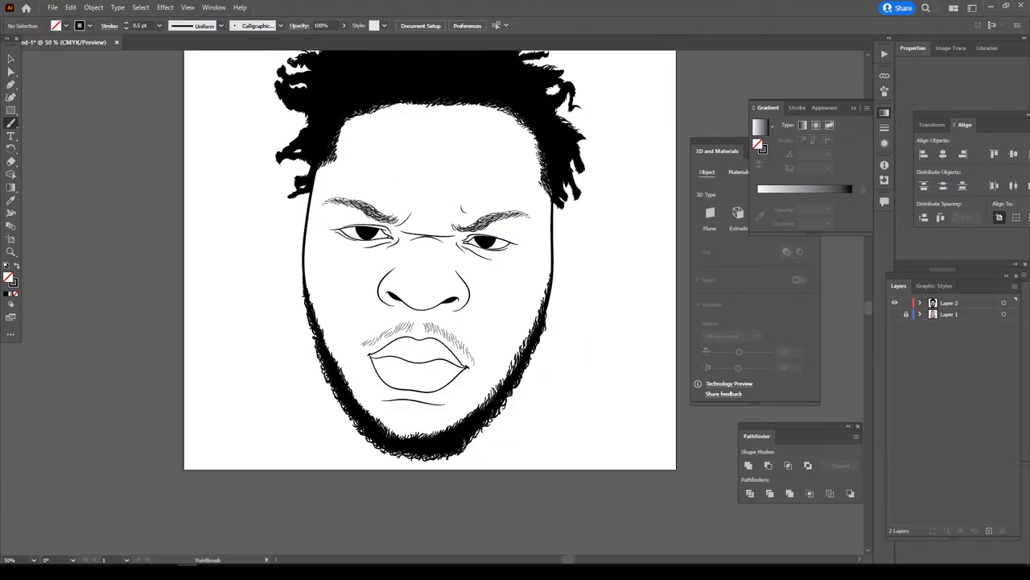
{"action": "key", "text": "ctrl+equal"}
{"action": "key", "text": "ctrl+equal"}
{"action": "key", "text": "ctrl+equal"}
{"action": "key", "text": "ctrl+equal"}
{"action": "key", "text": "ctrl+equal"}
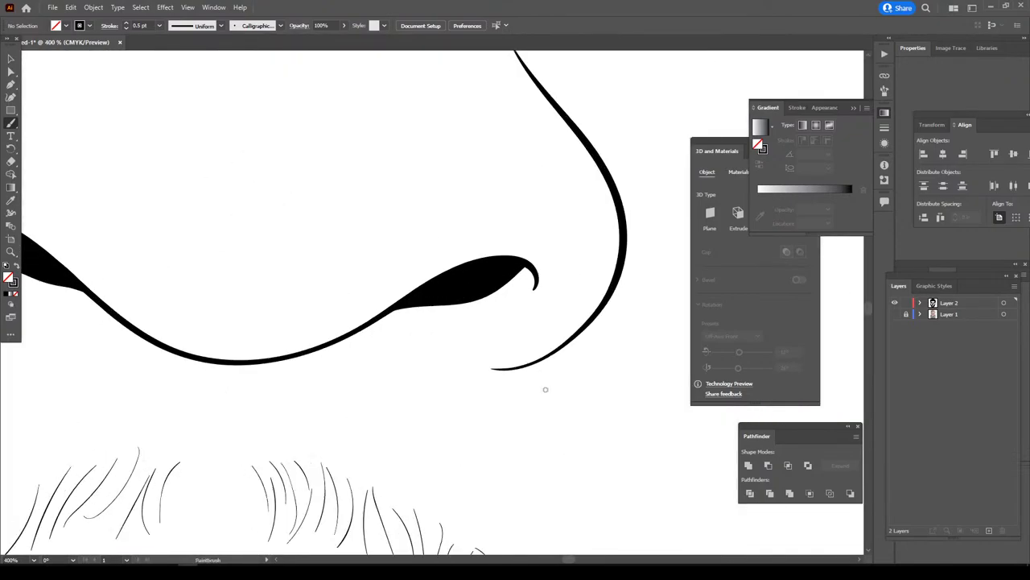
{"action": "key", "text": "ctrl+equal"}
{"action": "left_click_drag", "start_coordinate": [344, 332], "coordinate": [431, 351]}
- Add a short brush stroke under the nostril, redrawing it once after an undo
{"action": "scroll", "coordinate": [173, 322], "scroll_direction": "down", "scroll_amount": 5}
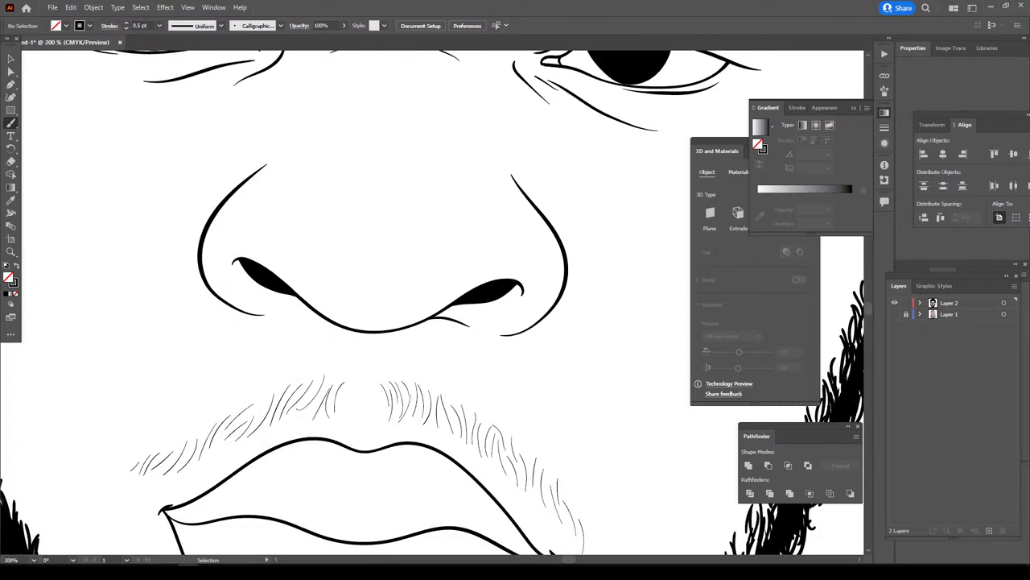
{"action": "scroll", "coordinate": [169, 326], "scroll_direction": "up", "scroll_amount": 3}
{"action": "scroll", "coordinate": [169, 326], "scroll_direction": "up", "scroll_amount": 2}
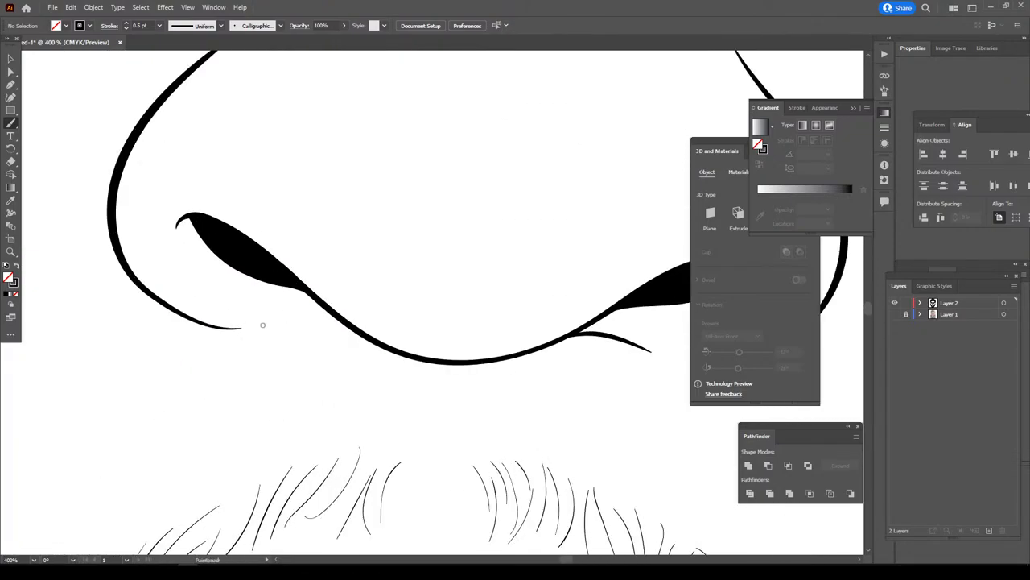
{"action": "left_click_drag", "start_coordinate": [278, 318], "coordinate": [335, 319]}
{"action": "key", "text": "ctrl+z"}
{"action": "left_click_drag", "start_coordinate": [270, 322], "coordinate": [339, 316]}
- Brush the philtrum line down to the upper lip and zoom out to 33.33%
{"action": "scroll", "coordinate": [324, 278], "scroll_direction": "down", "scroll_amount": 2}
{"action": "scroll", "coordinate": [387, 386], "scroll_direction": "down", "scroll_amount": 1}
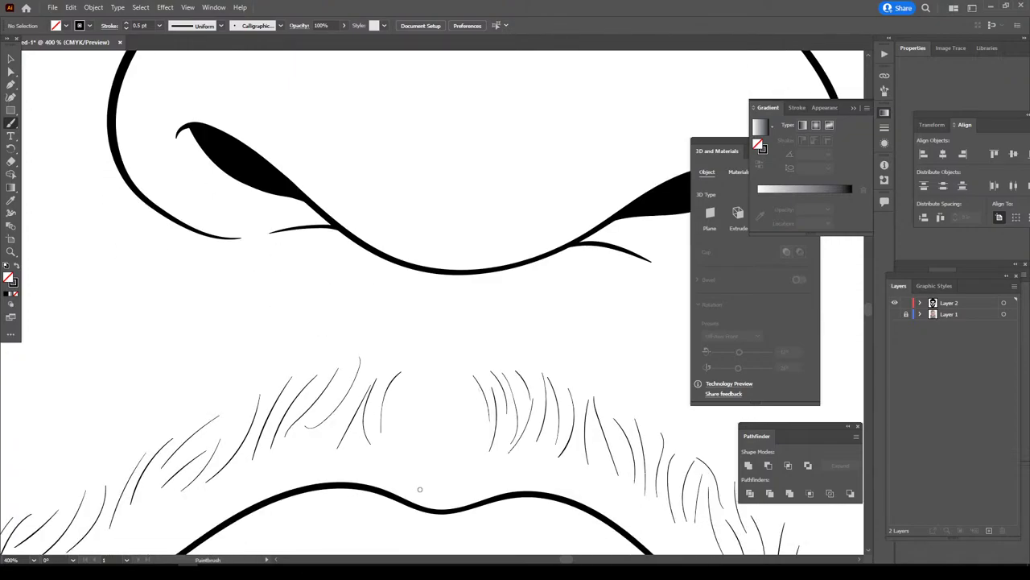
{"action": "mouse_move", "coordinate": [437, 493]}
{"action": "left_mouse_down"}
{"action": "mouse_move", "coordinate": [488, 447]}
{"action": "mouse_move", "coordinate": [461, 332]}
{"action": "left_mouse_up"}
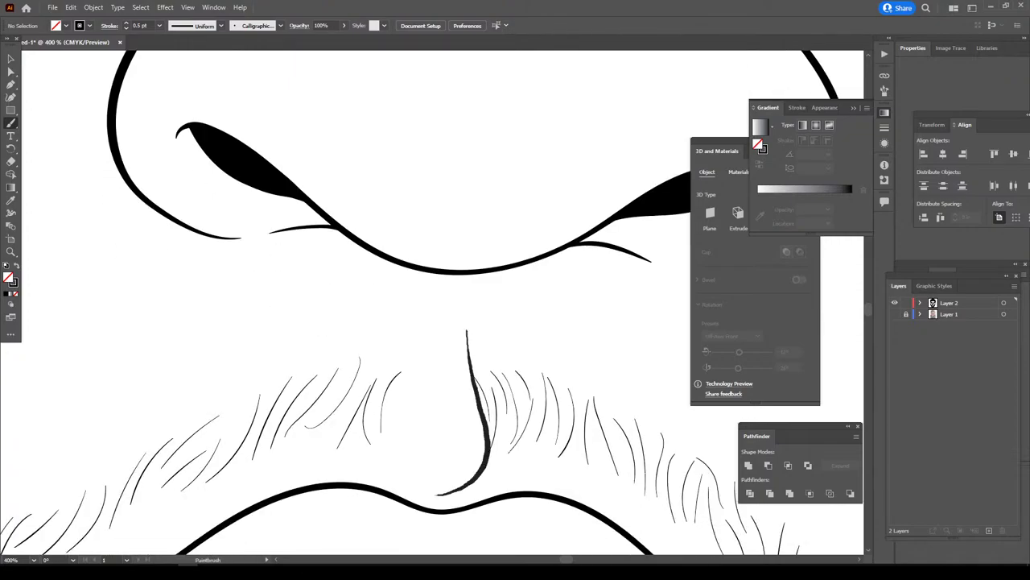
{"action": "key", "text": "ctrl+minus"}
{"action": "key", "text": "ctrl+minus"}
{"action": "key", "text": "ctrl+minus"}
{"action": "key", "text": "ctrl+minus"}
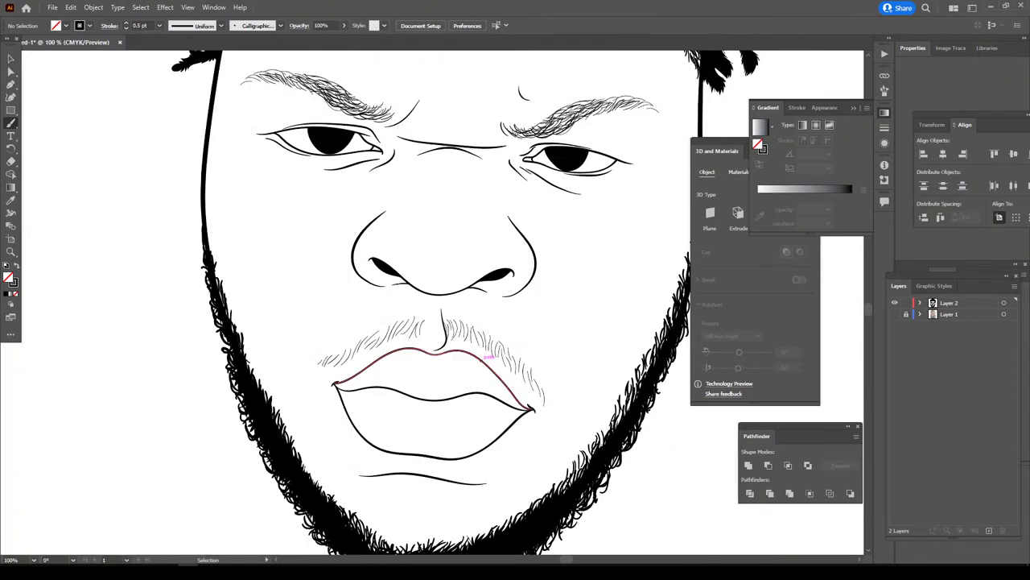
{"action": "key", "text": "ctrl+minus"}
{"action": "key", "text": "ctrl+minus"}
{"action": "key", "text": "ctrl+minus"}
{"action": "scroll", "coordinate": [463, 352], "scroll_direction": "up", "scroll_amount": 1}
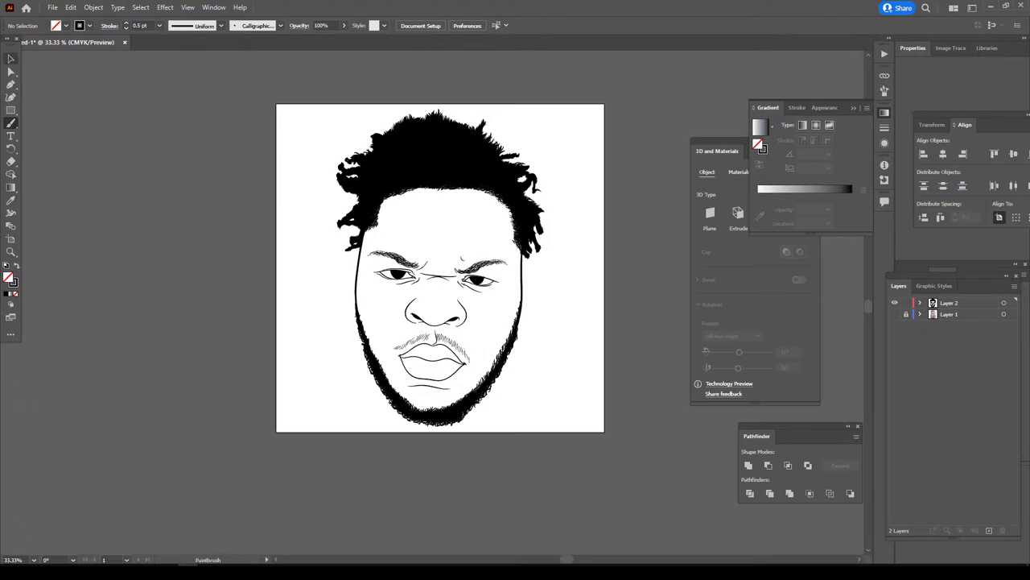
- Expand and merge all face line art, remove its stroke, and scale it down slightly
{"action": "key", "text": "v"}
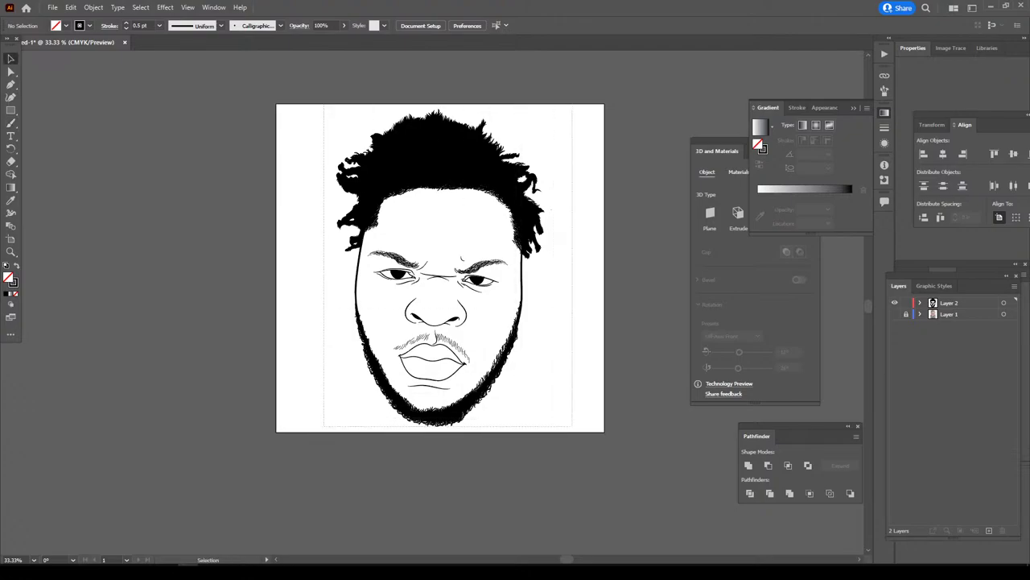
{"action": "key", "text": "ctrl+a"}
{"action": "left_click", "coordinate": [93, 7]}
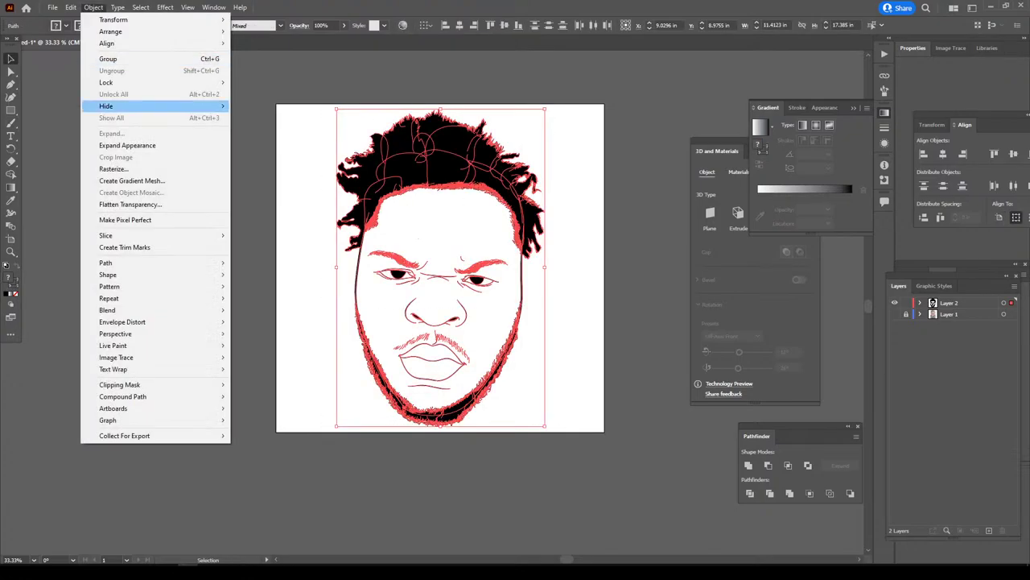
{"action": "left_click", "coordinate": [129, 145]}
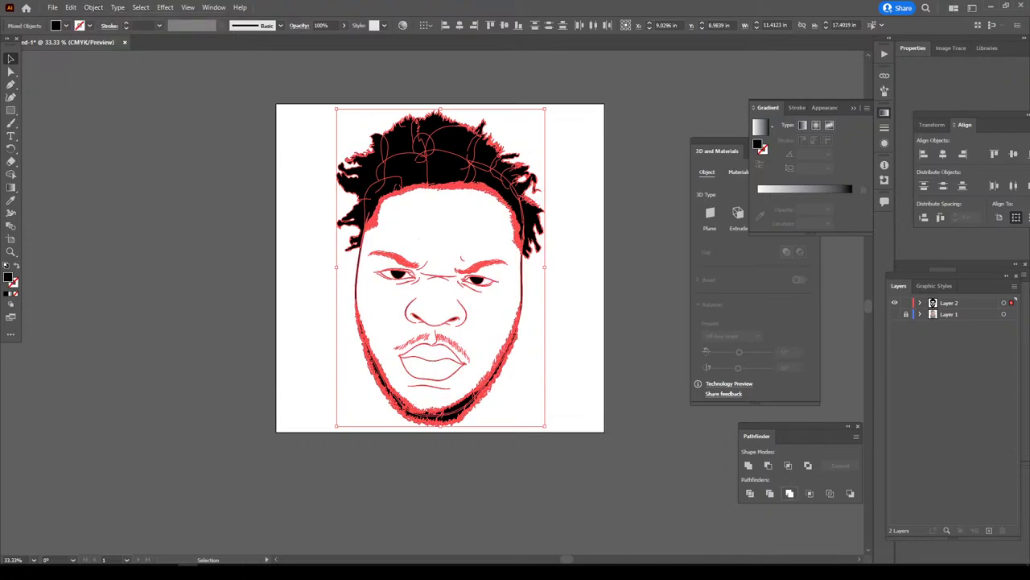
{"action": "left_click", "coordinate": [789, 493]}
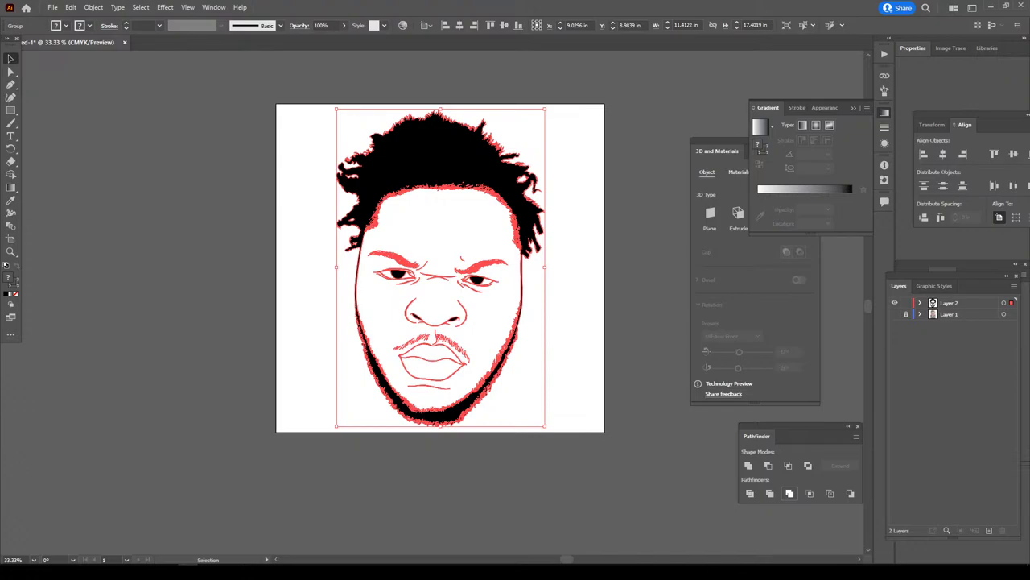
{"action": "key", "text": "slash"}
{"action": "mouse_move", "coordinate": [545, 108]}
{"action": "left_mouse_down"}
{"action": "mouse_move", "coordinate": [517, 151]}
{"action": "mouse_move", "coordinate": [490, 146]}
{"action": "mouse_move", "coordinate": [471, 167]}
{"action": "left_mouse_up"}
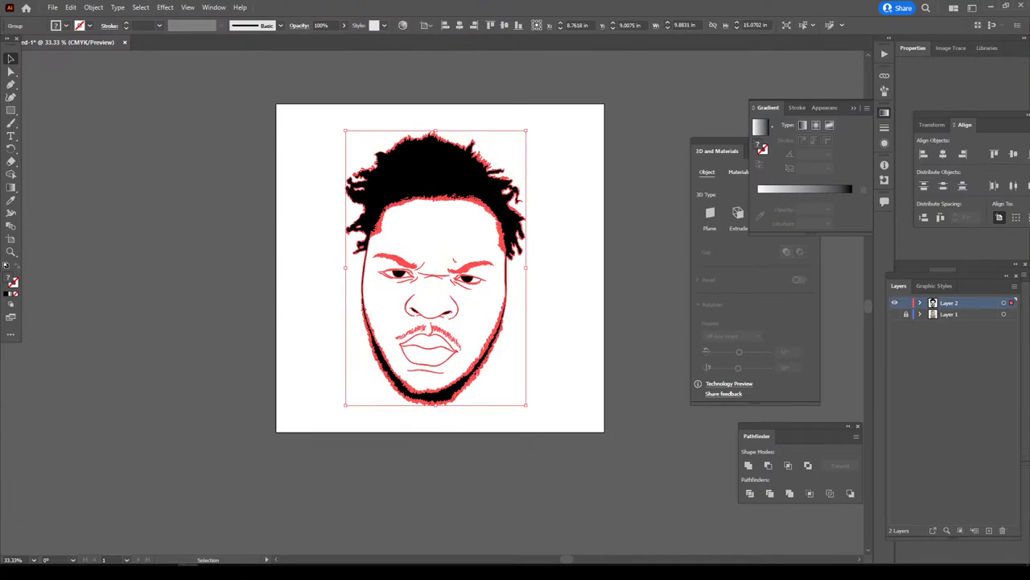
- Duplicate Layer 2 twice, lock the layers, and make Layer 2 copy 2 active
{"action": "left_click_drag", "start_coordinate": [950, 303], "coordinate": [989, 530]}
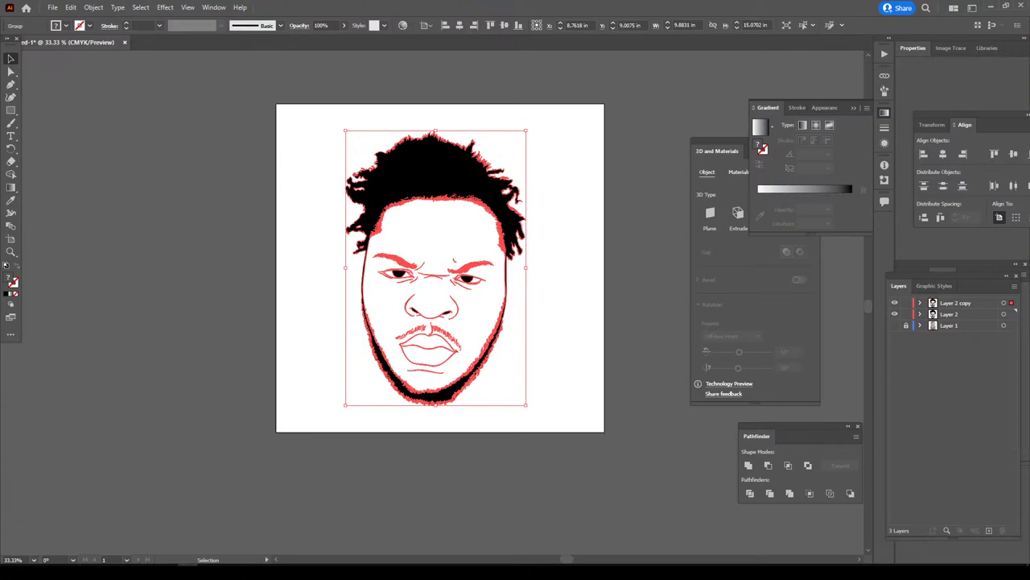
{"action": "left_click_drag", "start_coordinate": [907, 302], "coordinate": [906, 314]}
{"action": "key", "text": "ctrl+shift+a"}
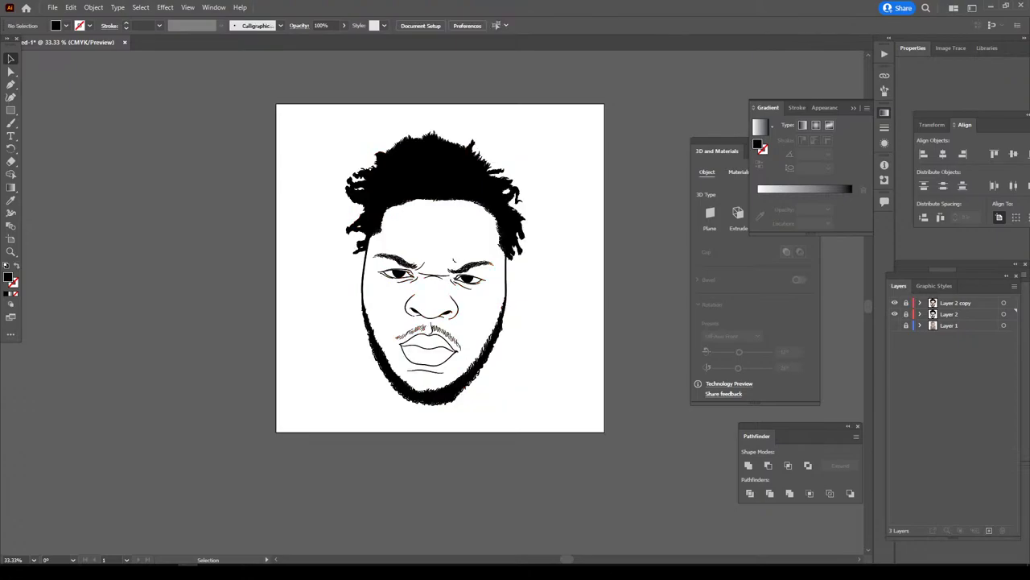
{"action": "left_click", "coordinate": [966, 314]}
{"action": "left_click_drag", "start_coordinate": [950, 314], "coordinate": [974, 530]}
{"action": "left_click", "coordinate": [958, 314]}
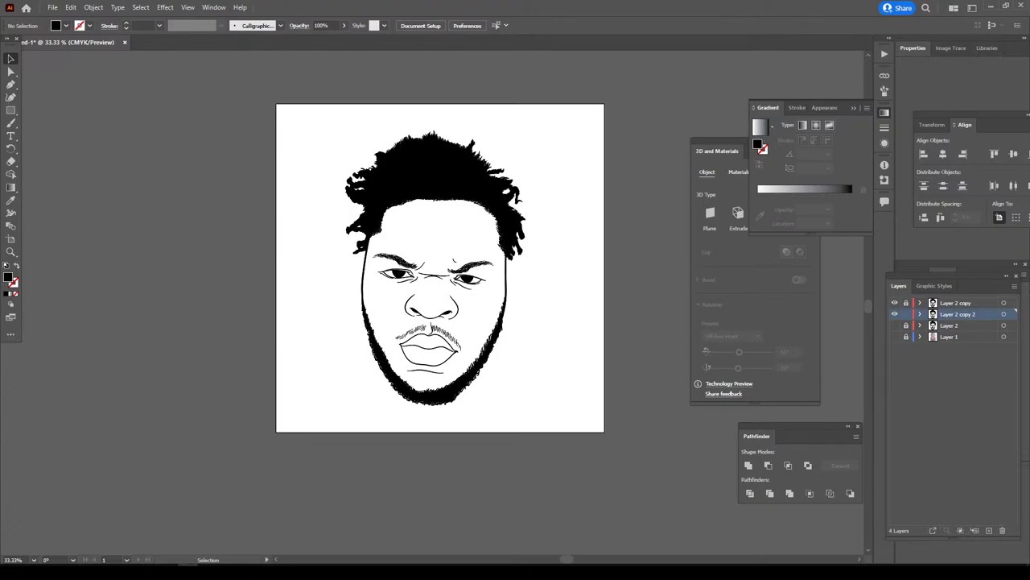
- Zoom back to the whole artboard and bring up the Stroke and 3D and Materials panels
{"action": "key", "text": "ctrl+equal"}
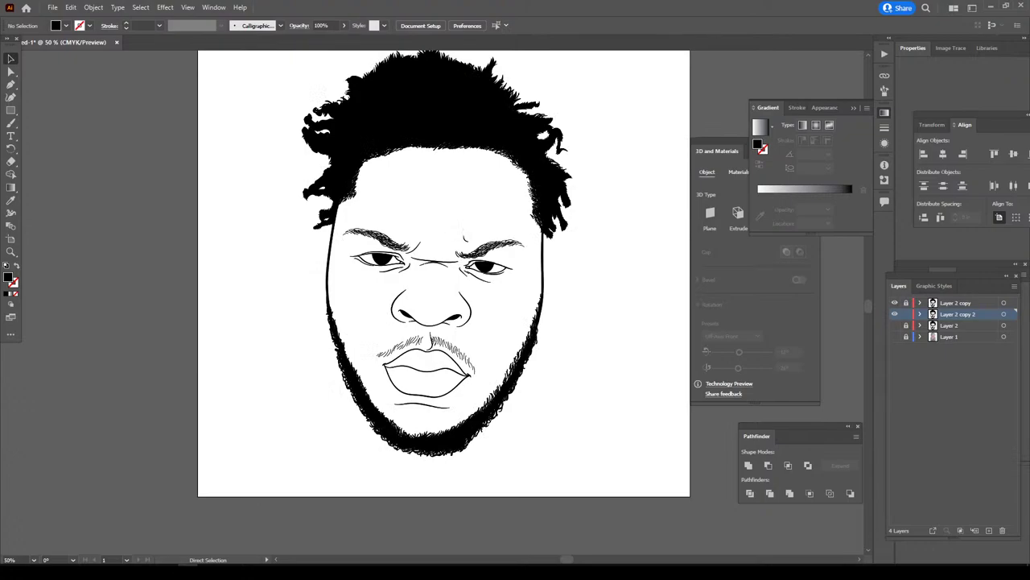
{"action": "scroll", "coordinate": [425, 273], "scroll_direction": "up", "scroll_amount": 2}
{"action": "key", "text": "ctrl+minus"}
{"action": "scroll", "coordinate": [414, 314], "scroll_direction": "up", "scroll_amount": 1}
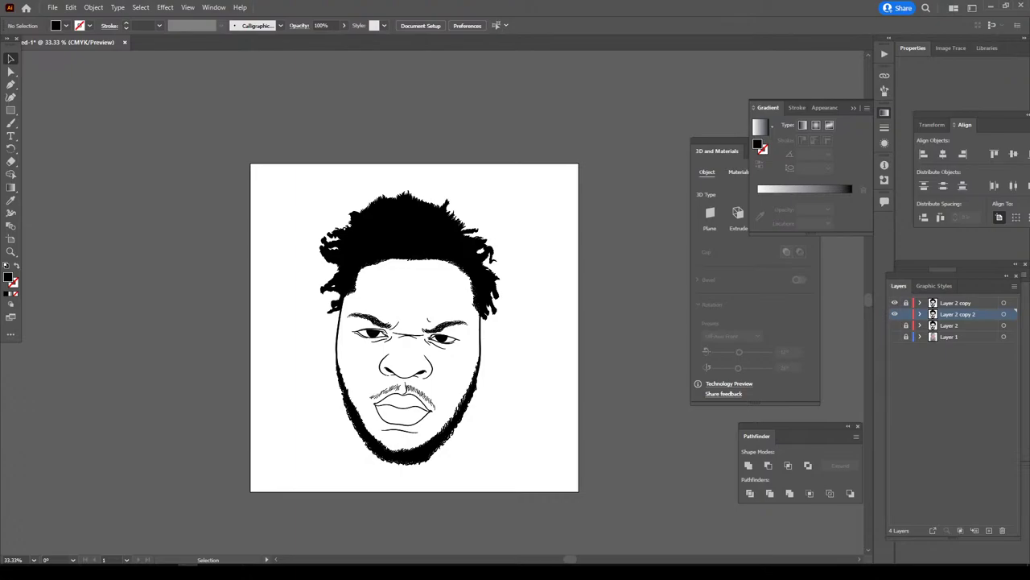
{"action": "left_click", "coordinate": [794, 107]}
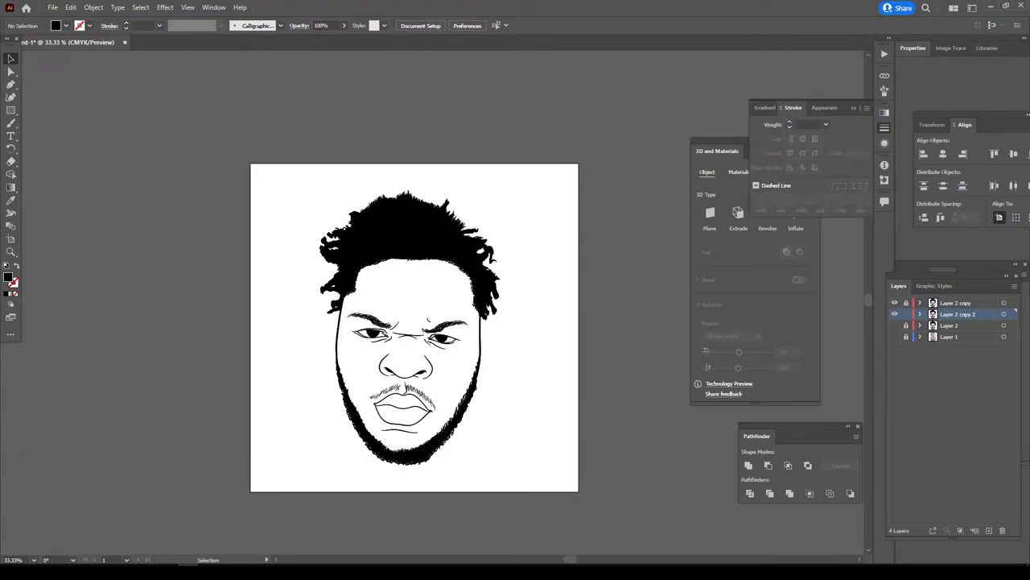
{"action": "left_click", "coordinate": [724, 150]}
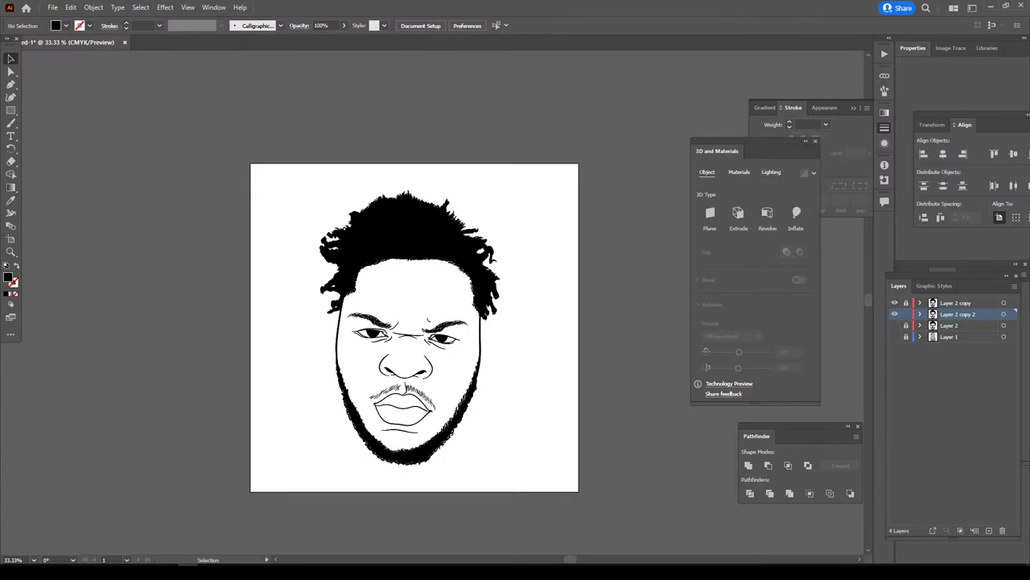
- Show the Swatches panel and choose Other Library from its Swatch Libraries menu
{"action": "left_click", "coordinate": [213, 7]}
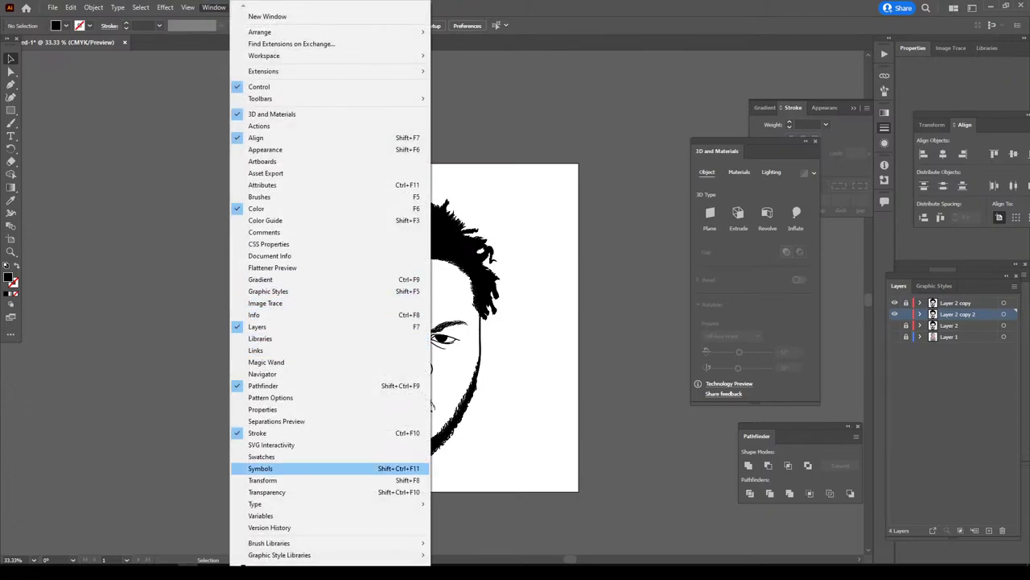
{"action": "left_click", "coordinate": [261, 457]}
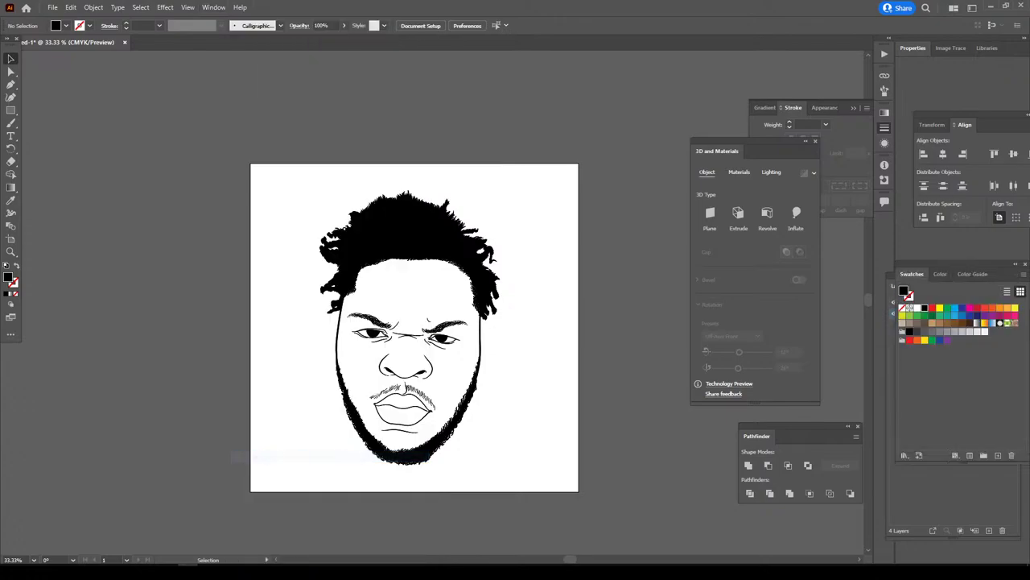
{"action": "left_click", "coordinate": [905, 455]}
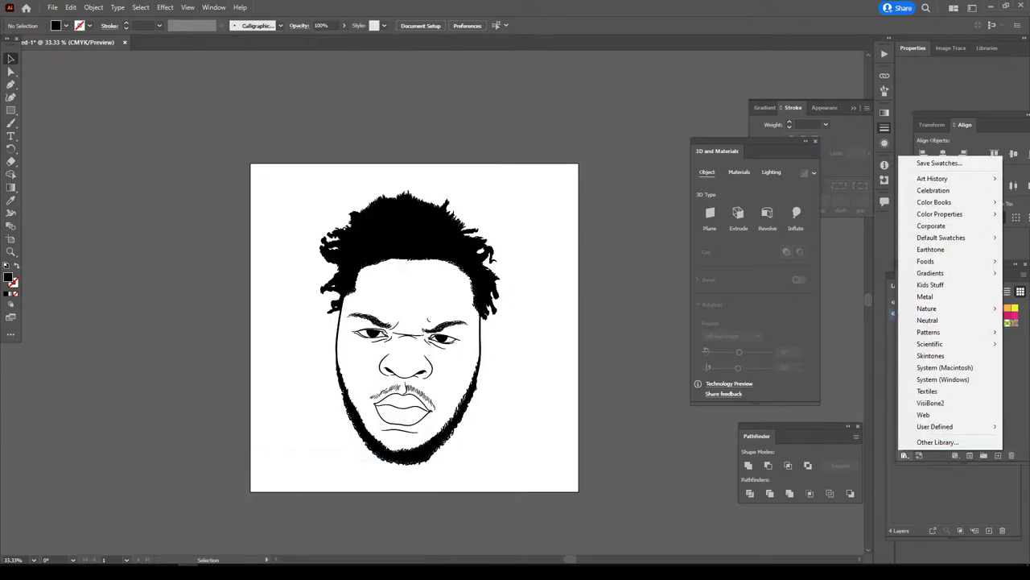
{"action": "left_click", "coordinate": [938, 442]}
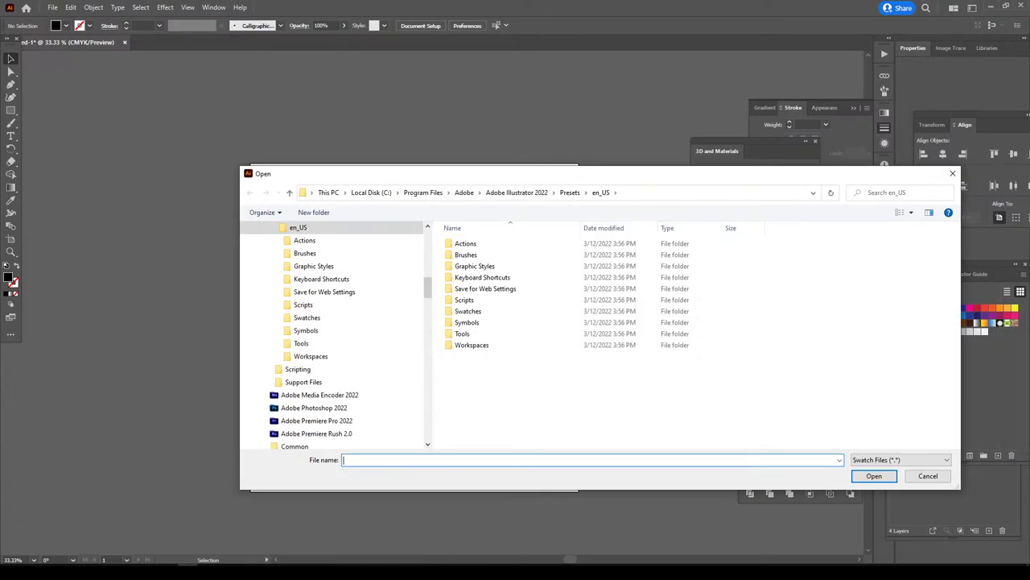
- Browse the Open dialog's location list to drive A006 (G:)
{"action": "scroll", "coordinate": [330, 371], "scroll_direction": "up", "scroll_amount": 5}
{"action": "scroll", "coordinate": [330, 371], "scroll_direction": "up", "scroll_amount": 5}
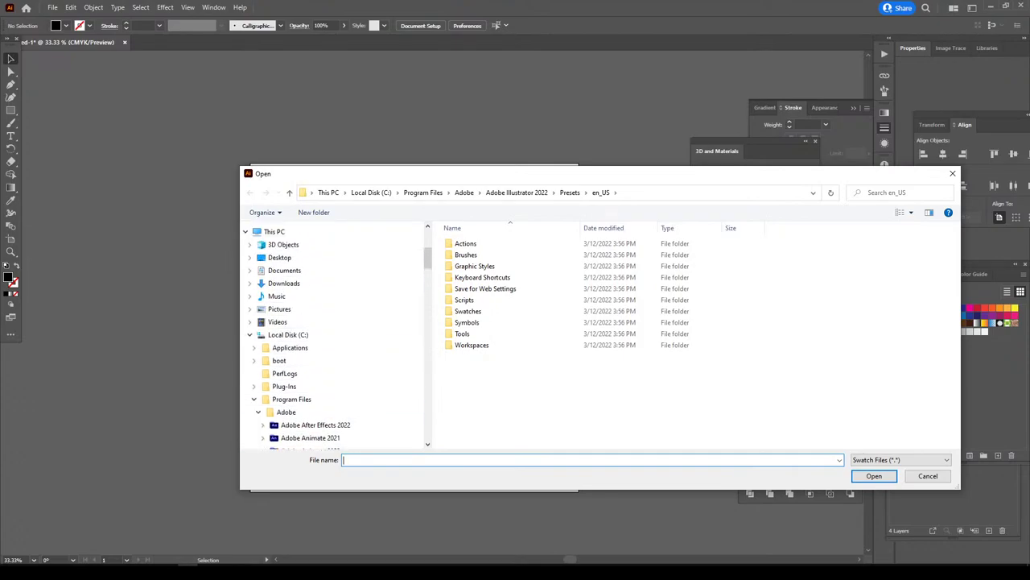
{"action": "scroll", "coordinate": [330, 371], "scroll_direction": "up", "scroll_amount": 2}
{"action": "scroll", "coordinate": [330, 339], "scroll_direction": "down", "scroll_amount": 3}
{"action": "scroll", "coordinate": [330, 338], "scroll_direction": "down", "scroll_amount": 3}
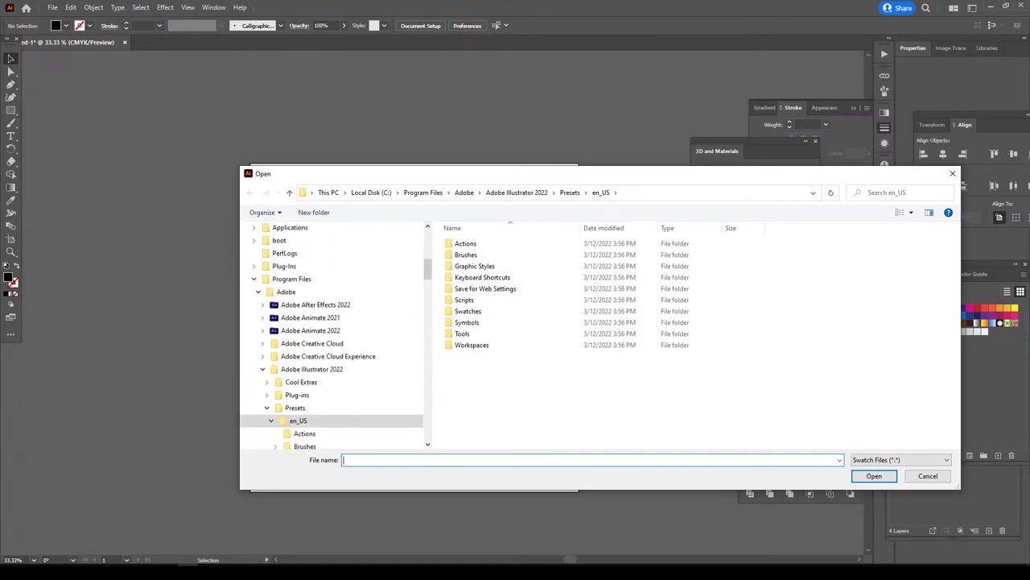
{"action": "scroll", "coordinate": [330, 338], "scroll_direction": "down", "scroll_amount": 5}
{"action": "scroll", "coordinate": [330, 339], "scroll_direction": "down", "scroll_amount": 2}
{"action": "scroll", "coordinate": [330, 338], "scroll_direction": "down", "scroll_amount": 6}
{"action": "scroll", "coordinate": [330, 338], "scroll_direction": "down", "scroll_amount": 5}
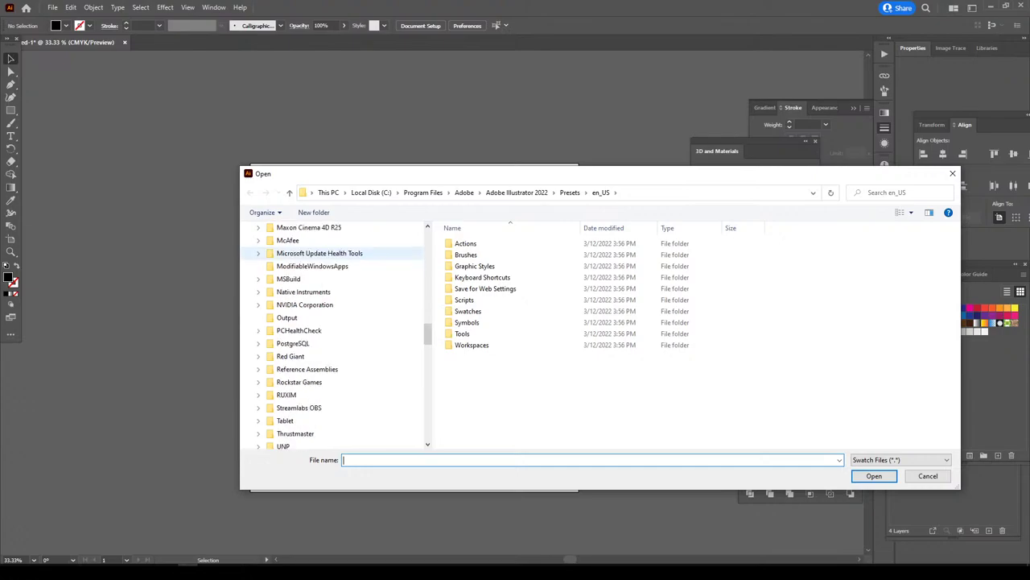
{"action": "scroll", "coordinate": [330, 338], "scroll_direction": "down", "scroll_amount": 5}
{"action": "scroll", "coordinate": [330, 339], "scroll_direction": "down", "scroll_amount": 3}
{"action": "scroll", "coordinate": [330, 338], "scroll_direction": "down", "scroll_amount": 5}
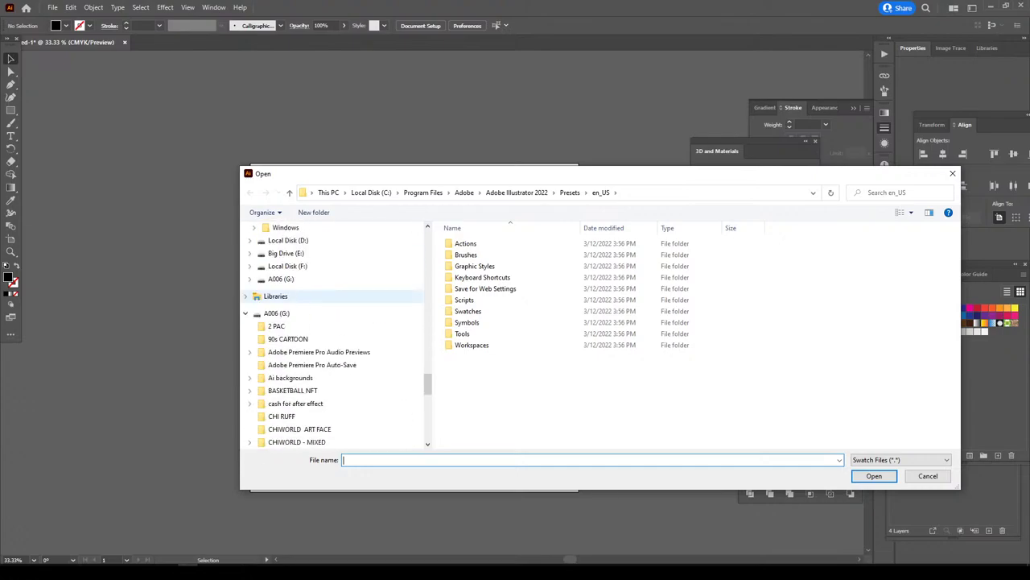
{"action": "left_click", "coordinate": [281, 279]}
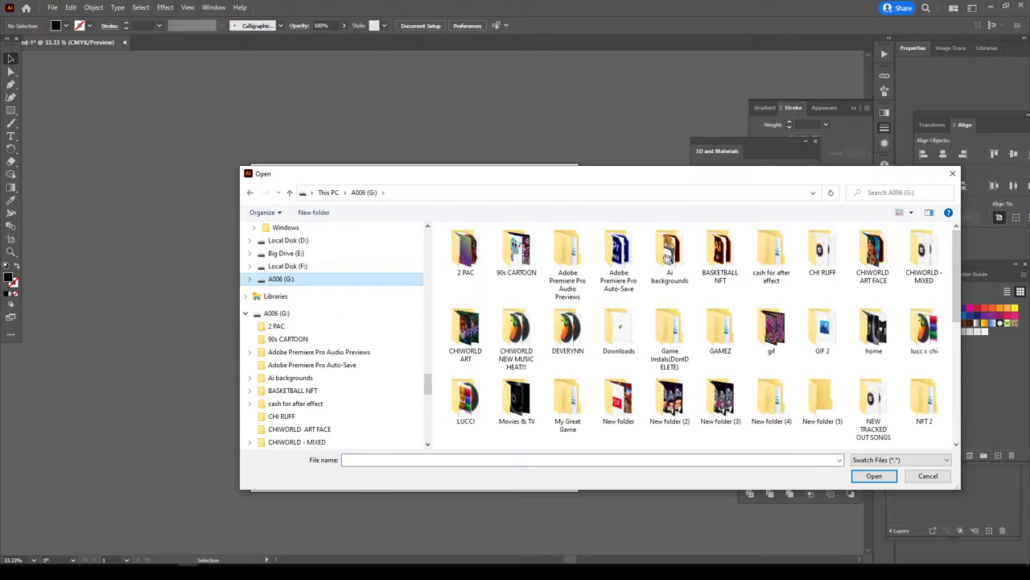
- Go to pc files > New folder and load CHIWORLD SKIN TONES #1
{"action": "scroll", "coordinate": [771, 330], "scroll_direction": "down", "scroll_amount": 3}
{"action": "scroll", "coordinate": [771, 330], "scroll_direction": "down", "scroll_amount": 5}
{"action": "scroll", "coordinate": [771, 330], "scroll_direction": "up", "scroll_amount": 10}
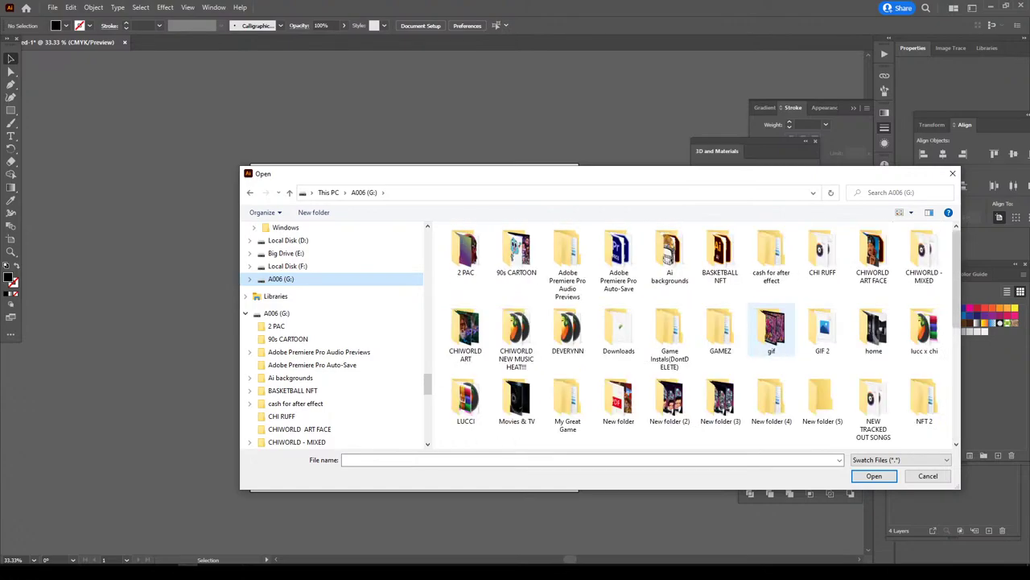
{"action": "scroll", "coordinate": [771, 330], "scroll_direction": "down", "scroll_amount": 5}
{"action": "scroll", "coordinate": [771, 330], "scroll_direction": "up", "scroll_amount": 3}
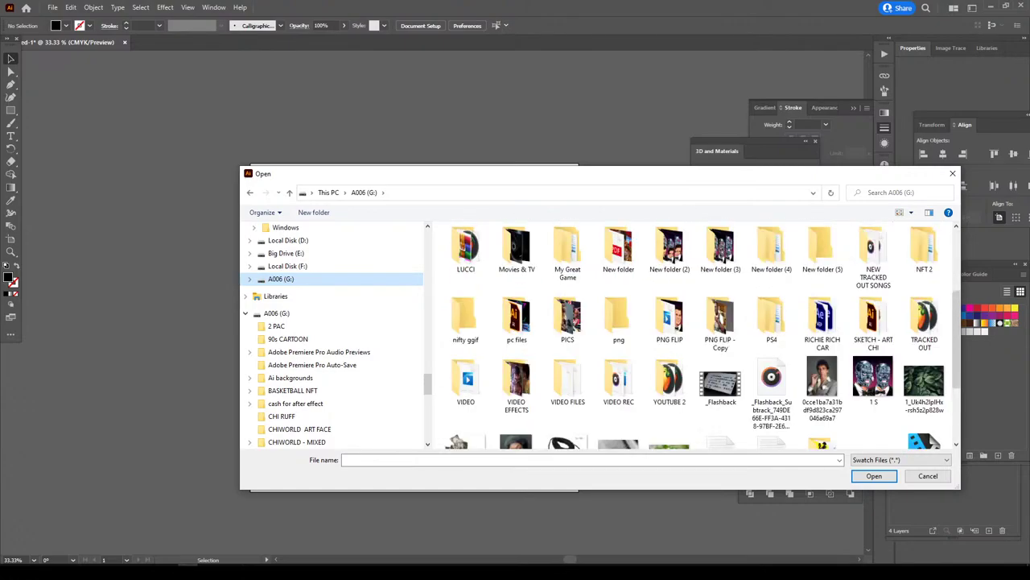
{"action": "scroll", "coordinate": [771, 330], "scroll_direction": "up", "scroll_amount": 2}
{"action": "scroll", "coordinate": [771, 330], "scroll_direction": "down", "scroll_amount": 3}
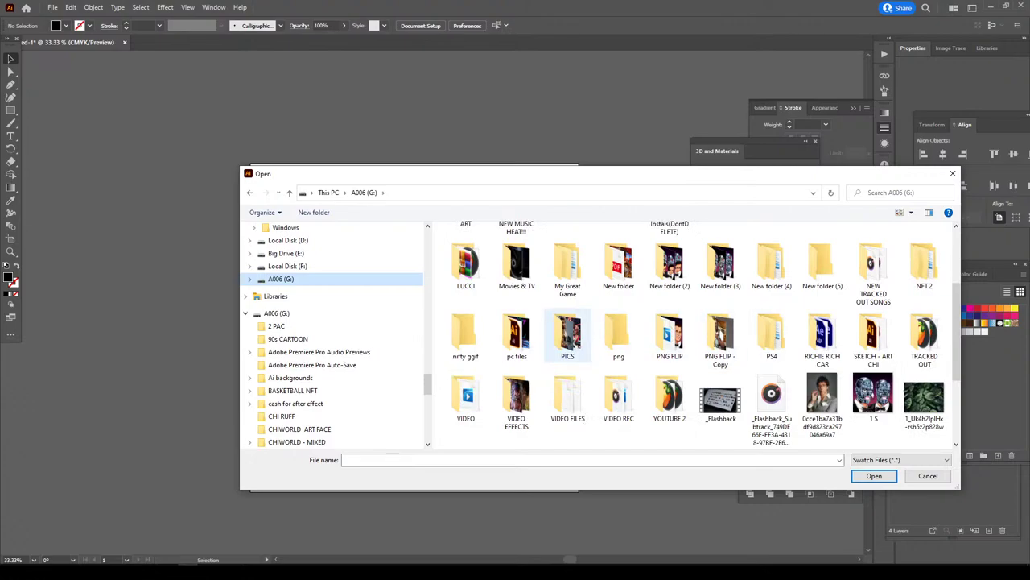
{"action": "double_click", "coordinate": [517, 334]}
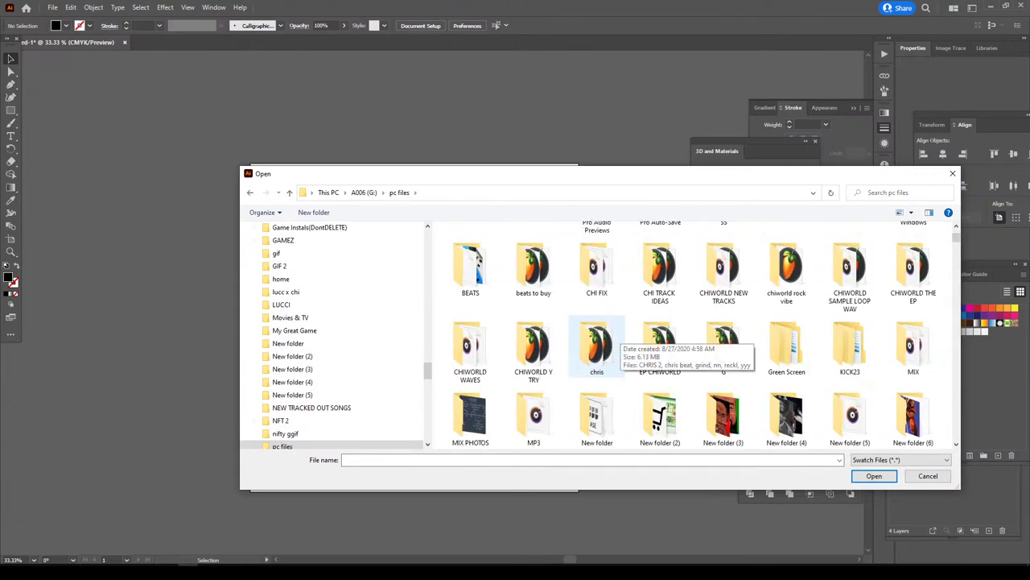
{"action": "double_click", "coordinate": [596, 418]}
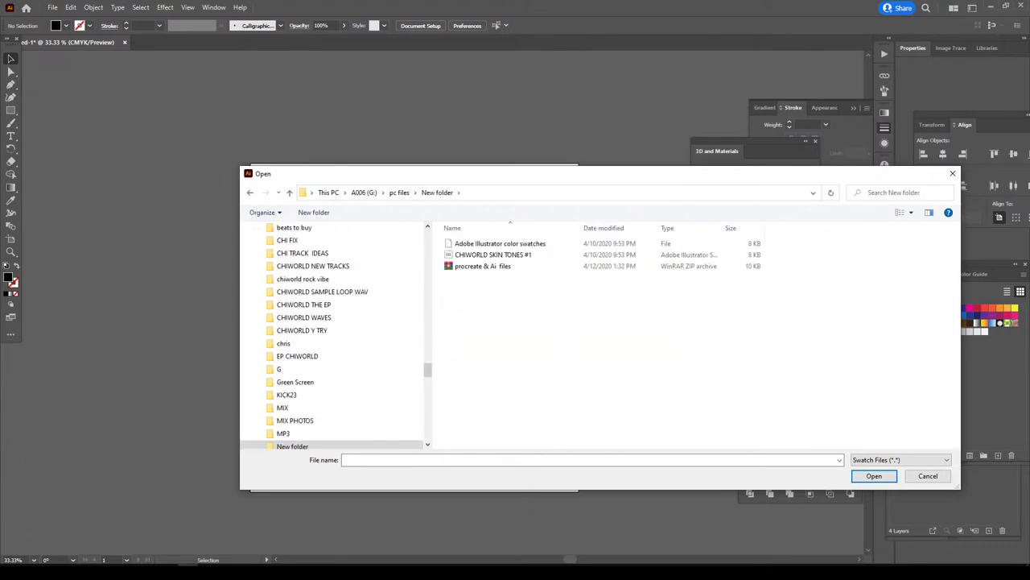
{"action": "double_click", "coordinate": [493, 254]}
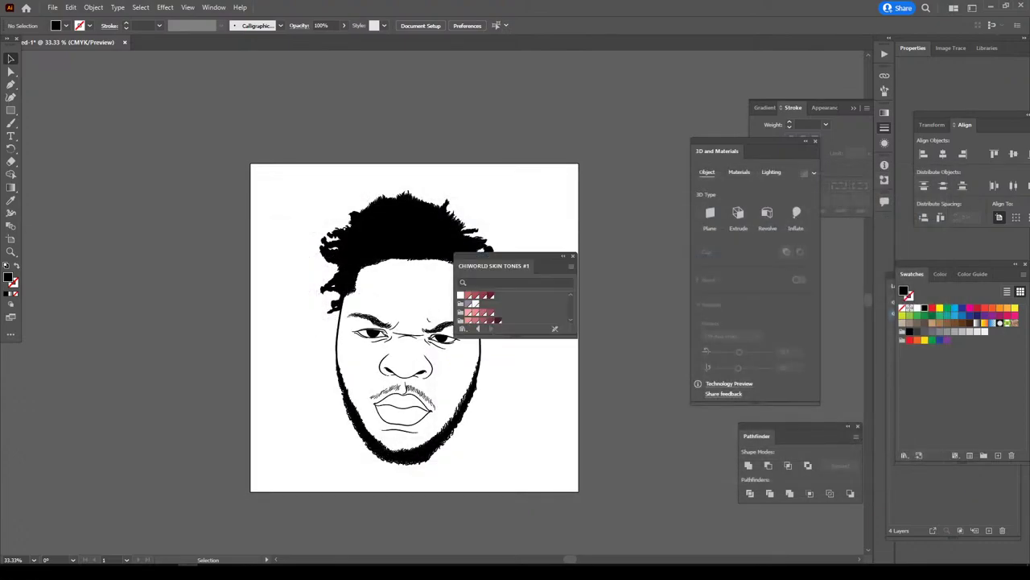
- Enlarge the skin tones panel, pick an orange swatch, and draw a rectangle over the face
{"action": "mouse_move", "coordinate": [499, 265]}
{"action": "left_mouse_down"}
{"action": "mouse_move", "coordinate": [767, 294]}
{"action": "mouse_move", "coordinate": [793, 287]}
{"action": "left_mouse_up"}
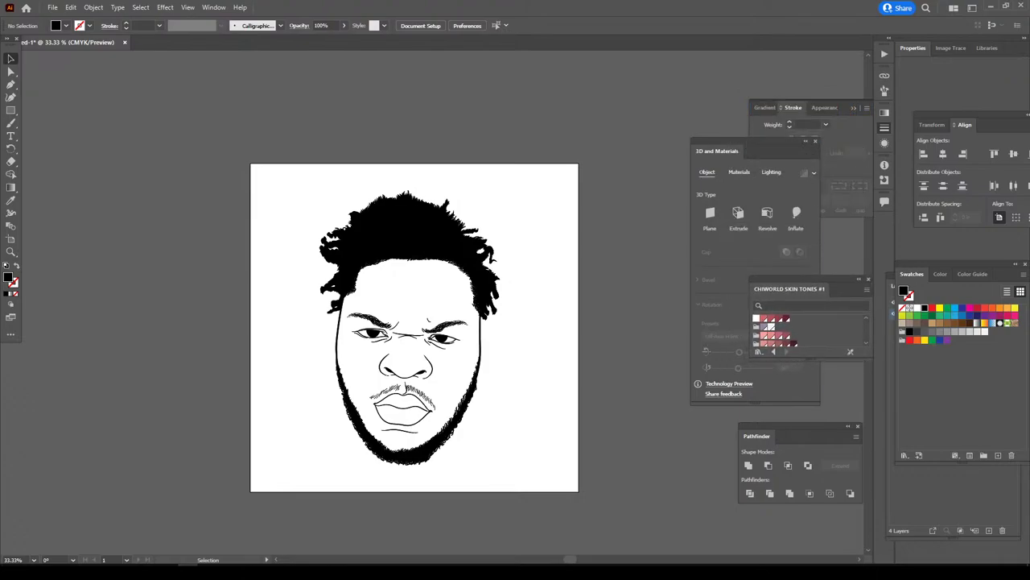
{"action": "mouse_move", "coordinate": [750, 359]}
{"action": "left_mouse_down"}
{"action": "mouse_move", "coordinate": [690, 438]}
{"action": "mouse_move", "coordinate": [667, 501]}
{"action": "left_mouse_up"}
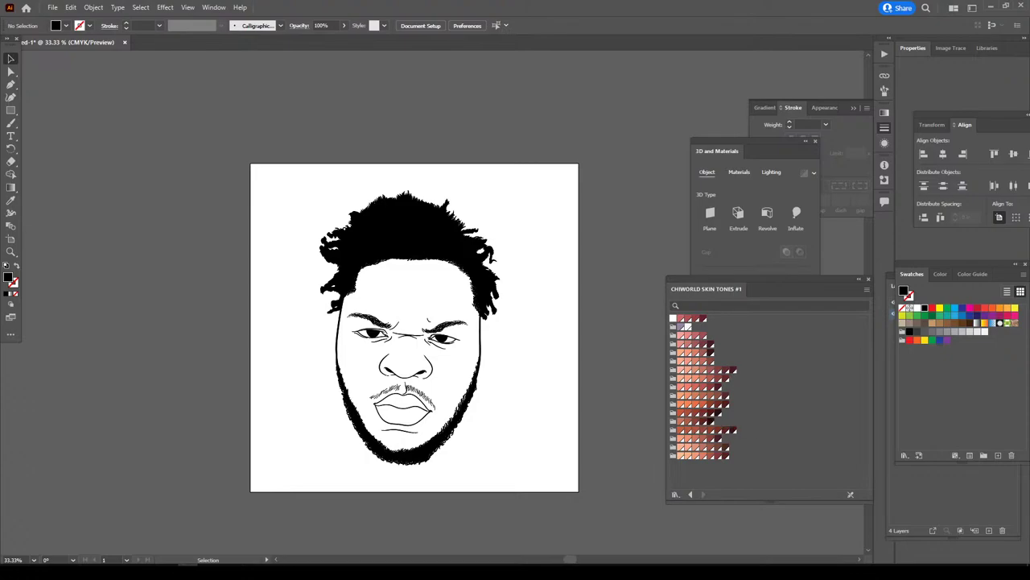
{"action": "left_click", "coordinate": [695, 402]}
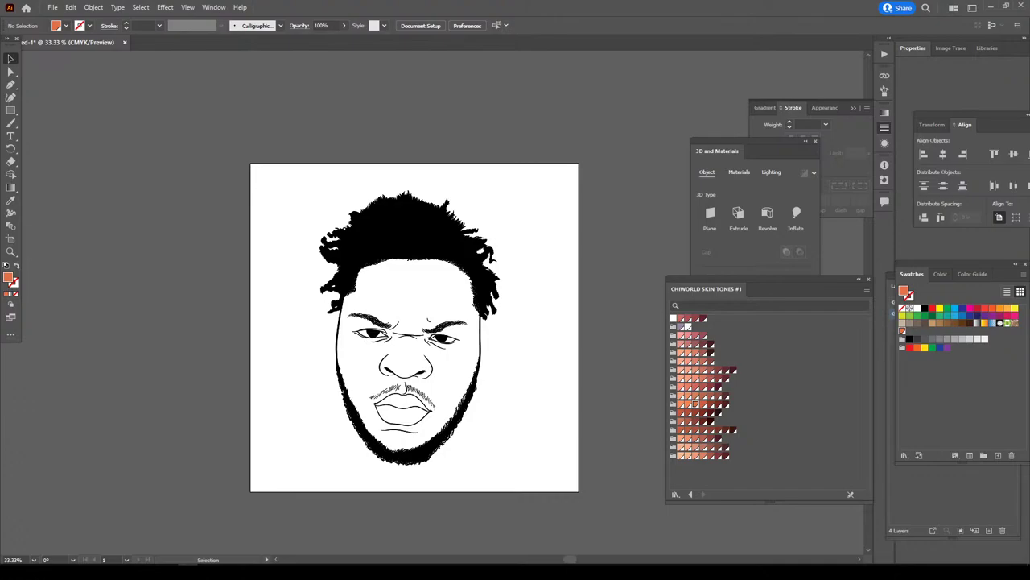
{"action": "key", "text": "F7"}
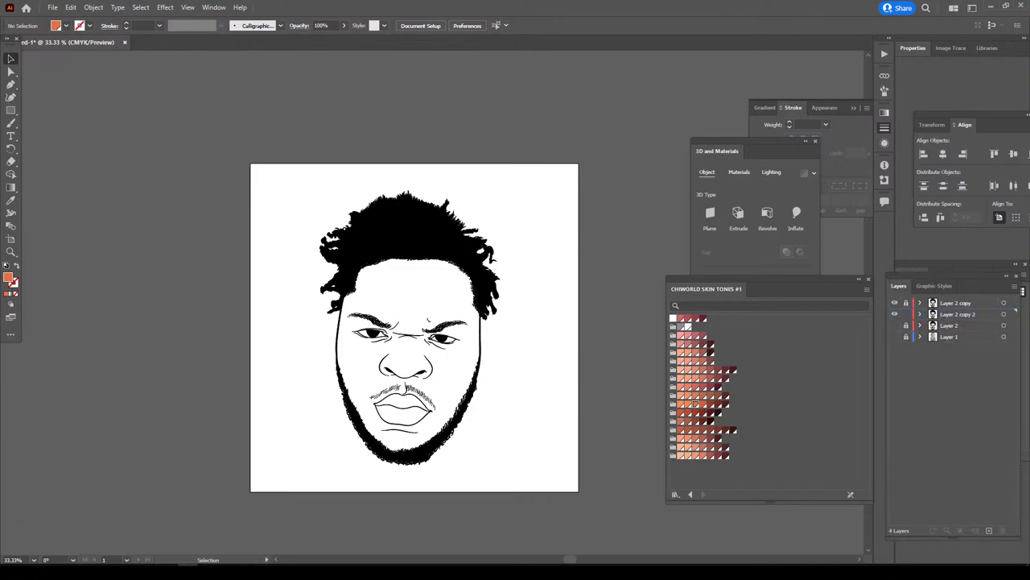
{"action": "left_click", "coordinate": [11, 110]}
{"action": "left_click_drag", "start_coordinate": [264, 154], "coordinate": [565, 484]}
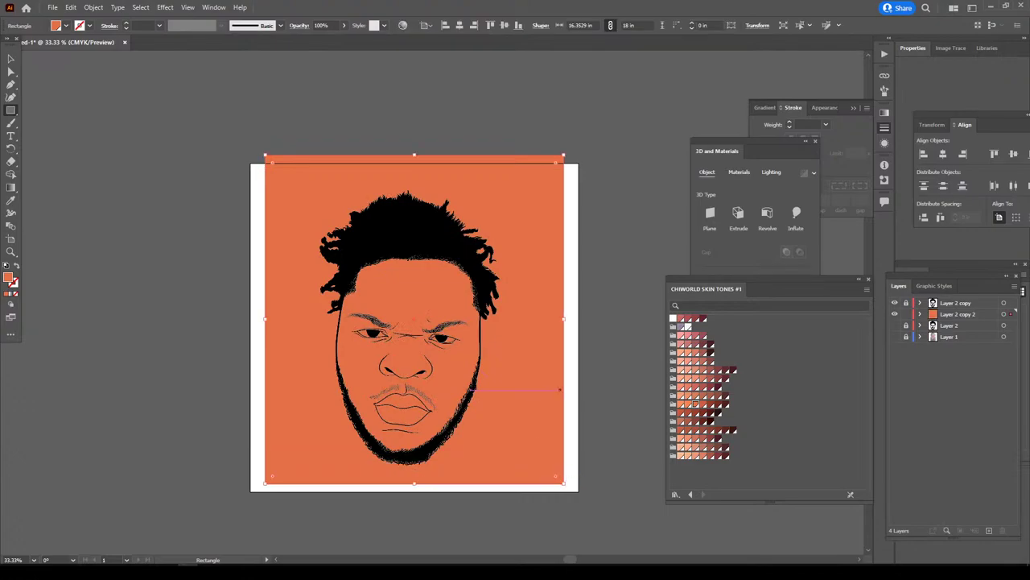
- Try several skin tone swatches on the rectangle, settling on bright orange
{"action": "left_click", "coordinate": [695, 404]}
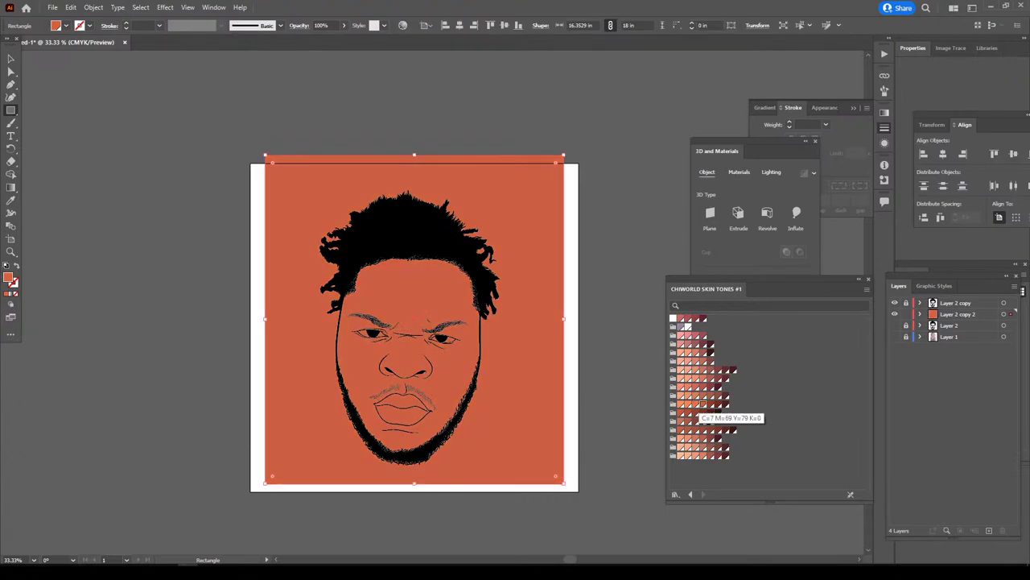
{"action": "left_click", "coordinate": [701, 403]}
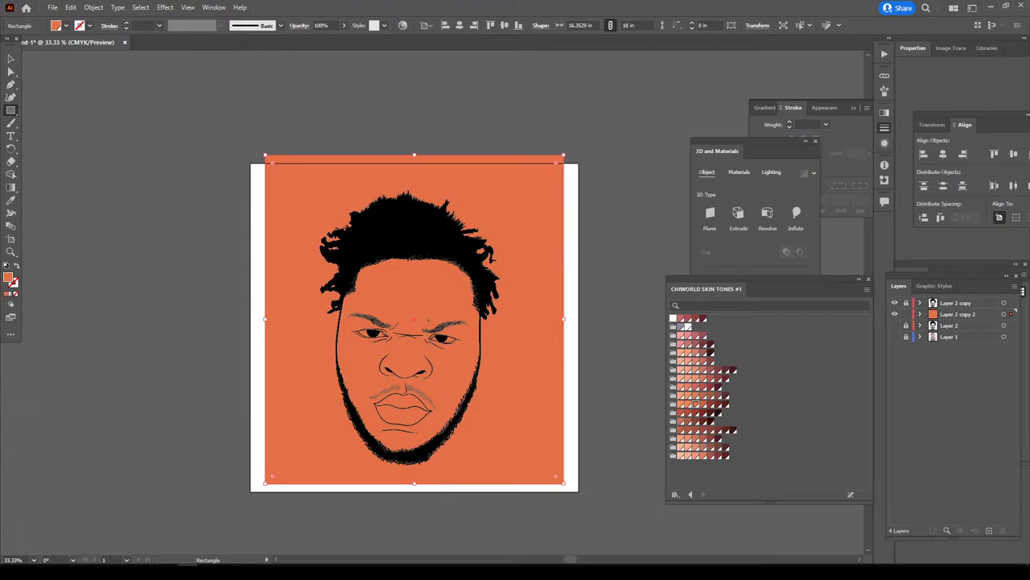
{"action": "left_click", "coordinate": [681, 412]}
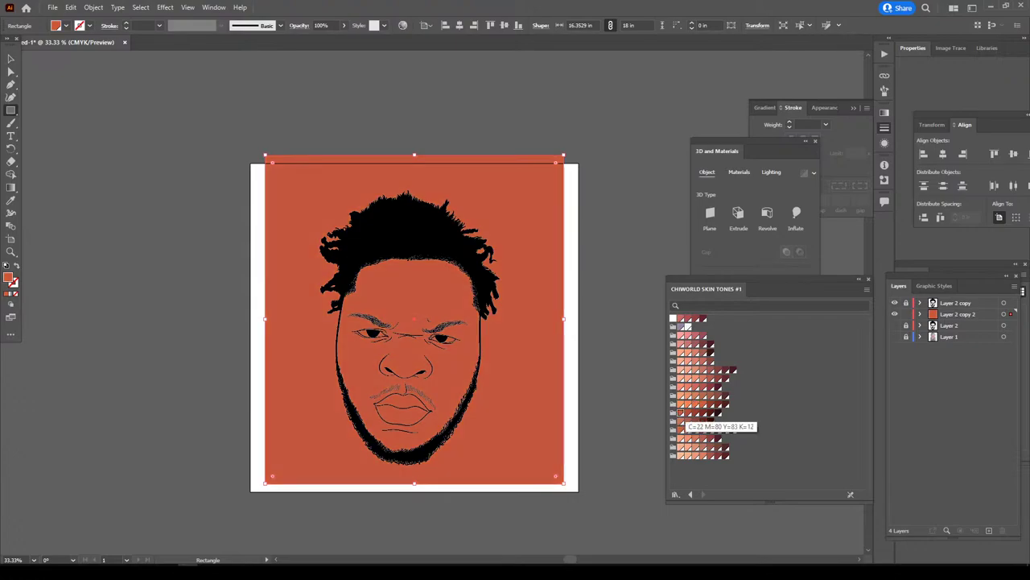
{"action": "left_click", "coordinate": [678, 413]}
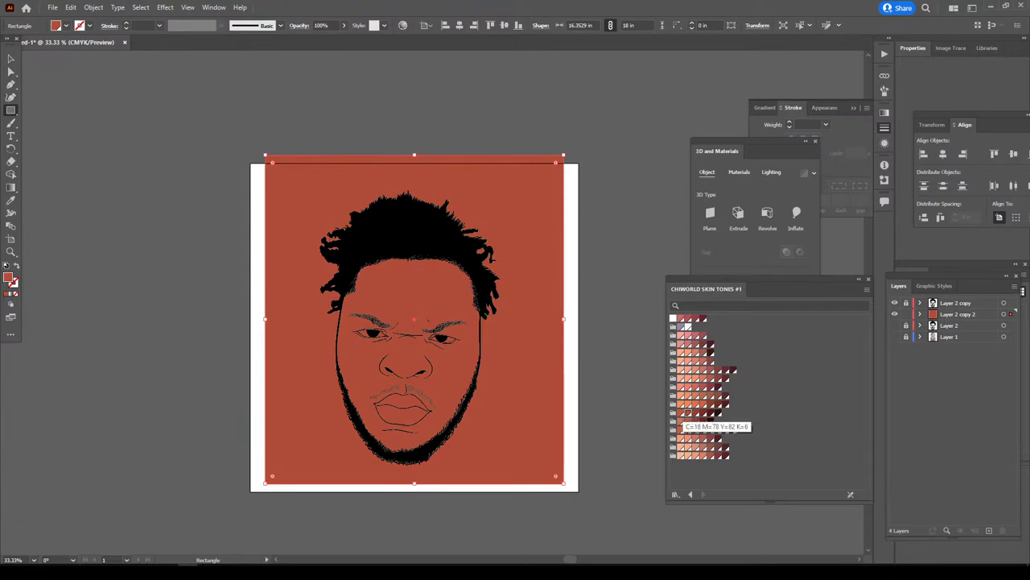
{"action": "left_click", "coordinate": [682, 413]}
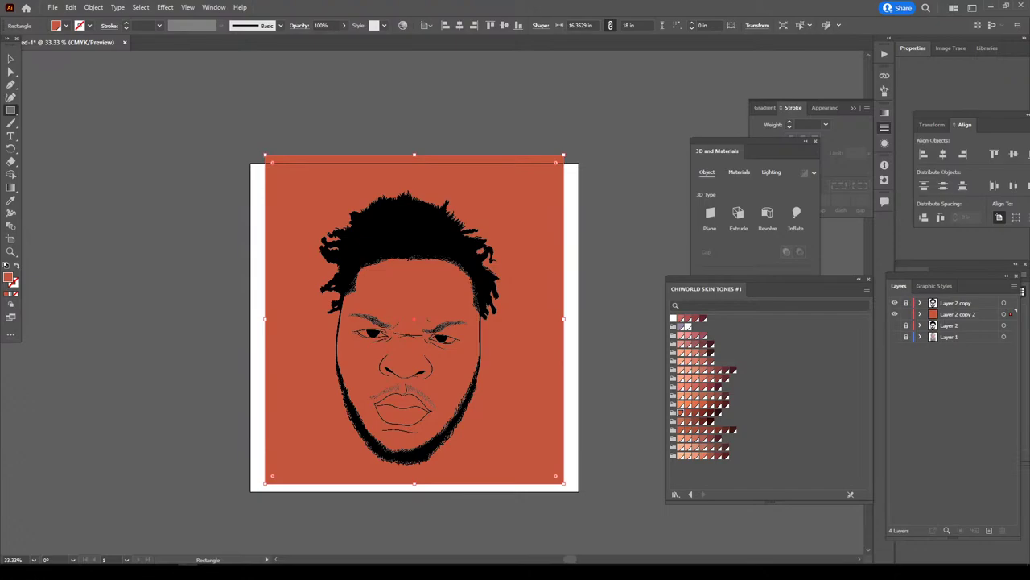
{"action": "left_click", "coordinate": [697, 403]}
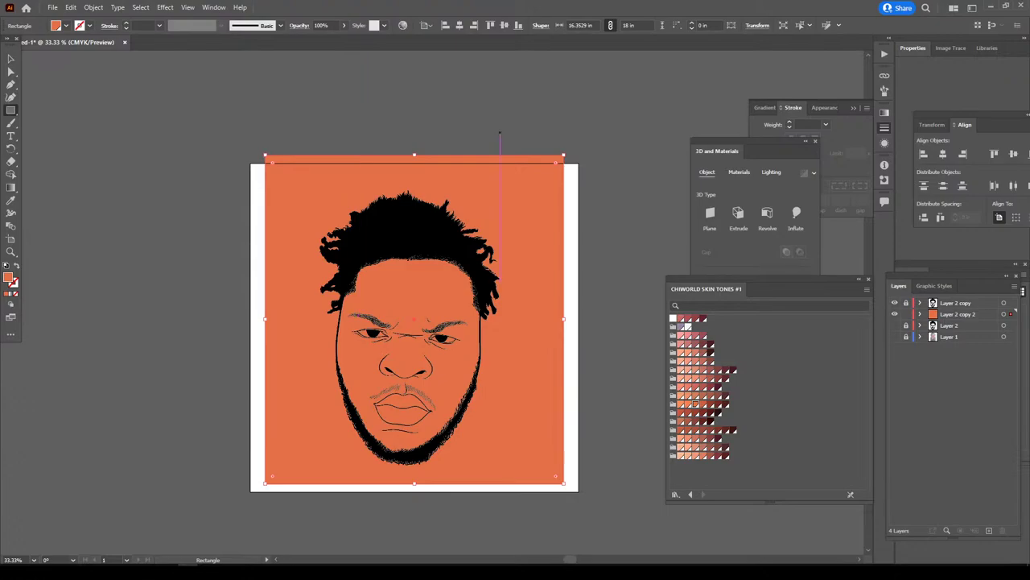
- Send the orange rectangle behind the line art and select all artwork
{"action": "key", "text": "v"}
{"action": "right_click", "coordinate": [553, 201]}
{"action": "mouse_move", "coordinate": [582, 395]}
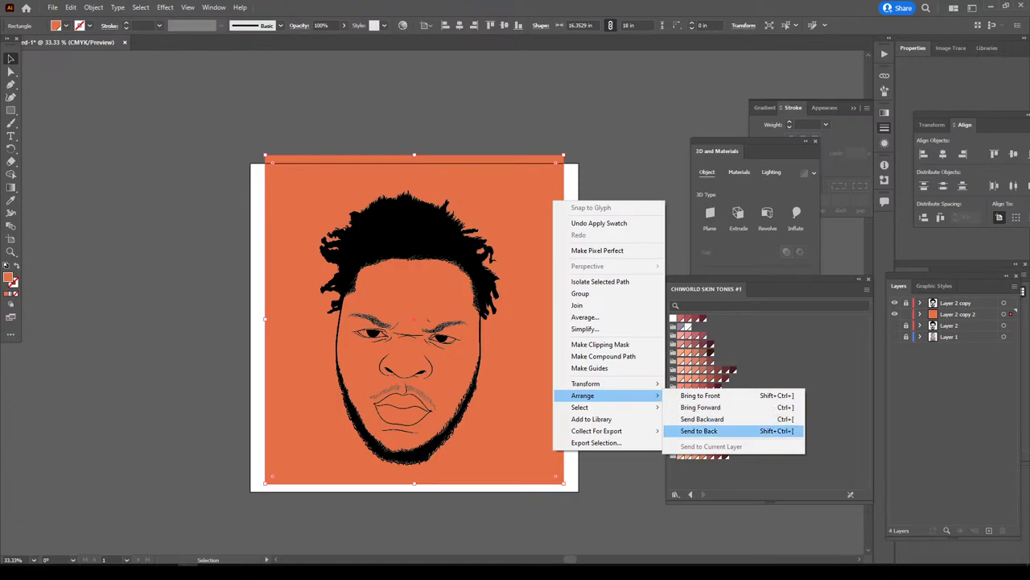
{"action": "left_click", "coordinate": [698, 430]}
{"action": "key", "text": "ctrl+a"}
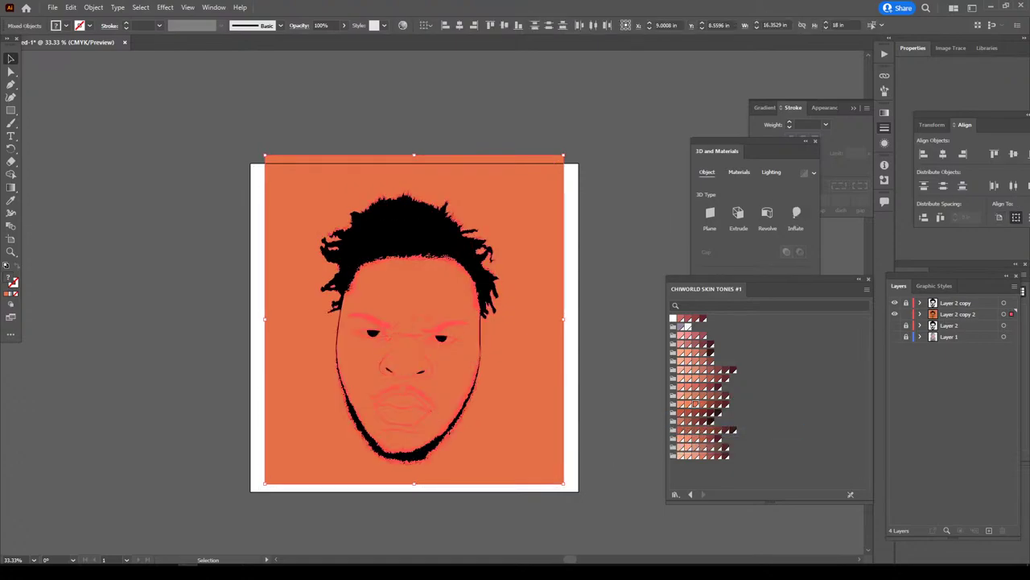
- In the isolated merged group, delete the orange background outside the face
{"action": "mouse_move", "coordinate": [724, 288]}
{"action": "left_mouse_down"}
{"action": "mouse_move", "coordinate": [747, 134]}
{"action": "mouse_move", "coordinate": [736, 150]}
{"action": "left_mouse_up"}
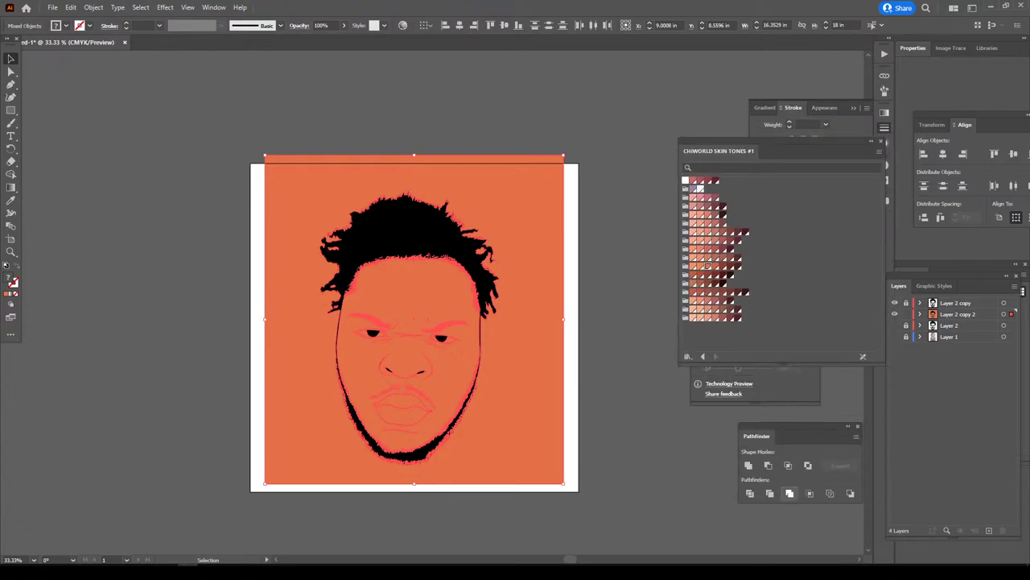
{"action": "right_click", "coordinate": [554, 191]}
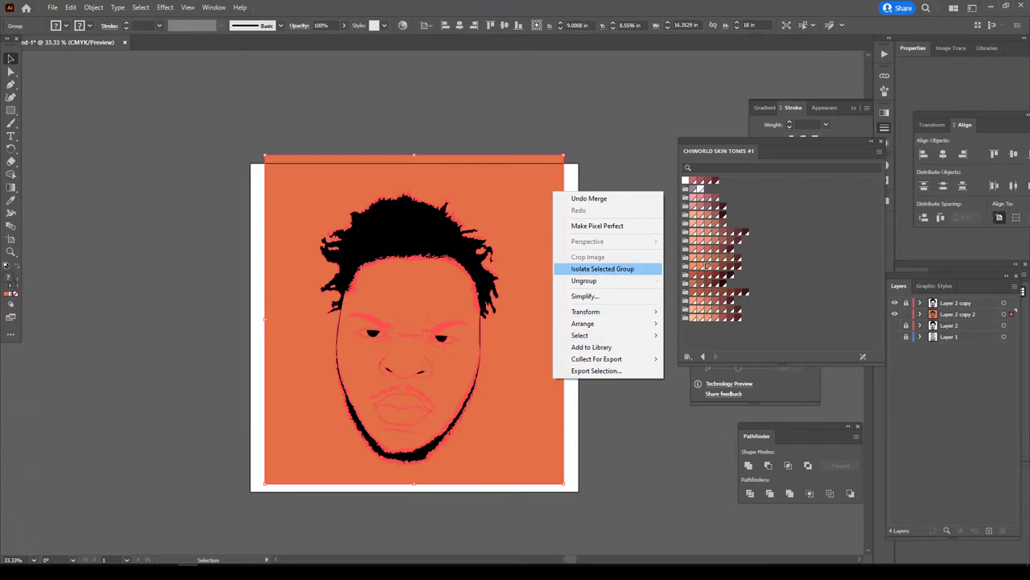
{"action": "left_click", "coordinate": [612, 269]}
{"action": "key", "text": "Delete"}
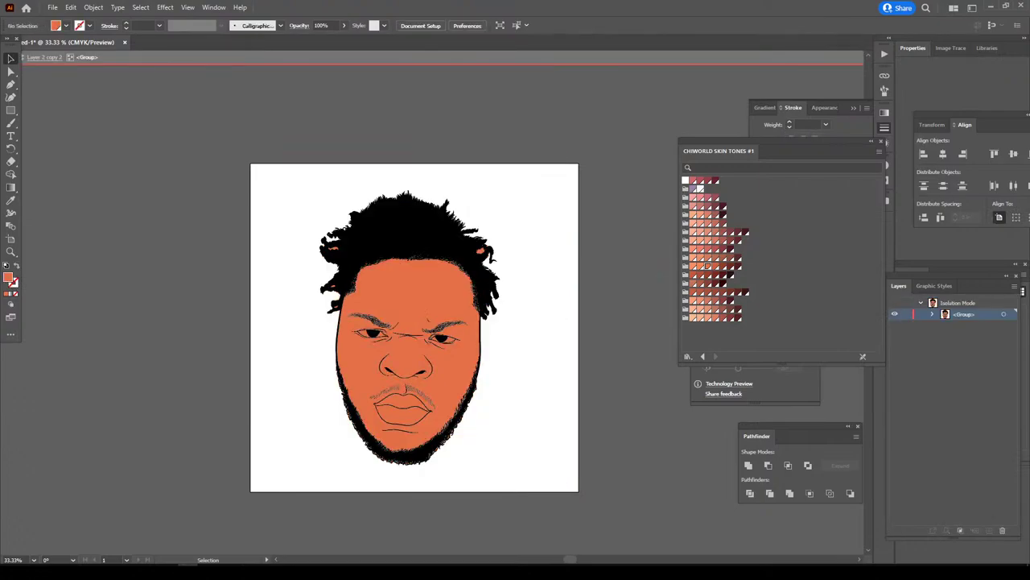
{"action": "key", "text": "Escape"}
{"action": "key", "text": "ctrl+equal"}
{"action": "key", "text": "ctrl+equal"}
- Expand Layer 2 copy 2 and its group, then lock all its individual paths
{"action": "scroll", "coordinate": [374, 302], "scroll_direction": "down", "scroll_amount": 2}
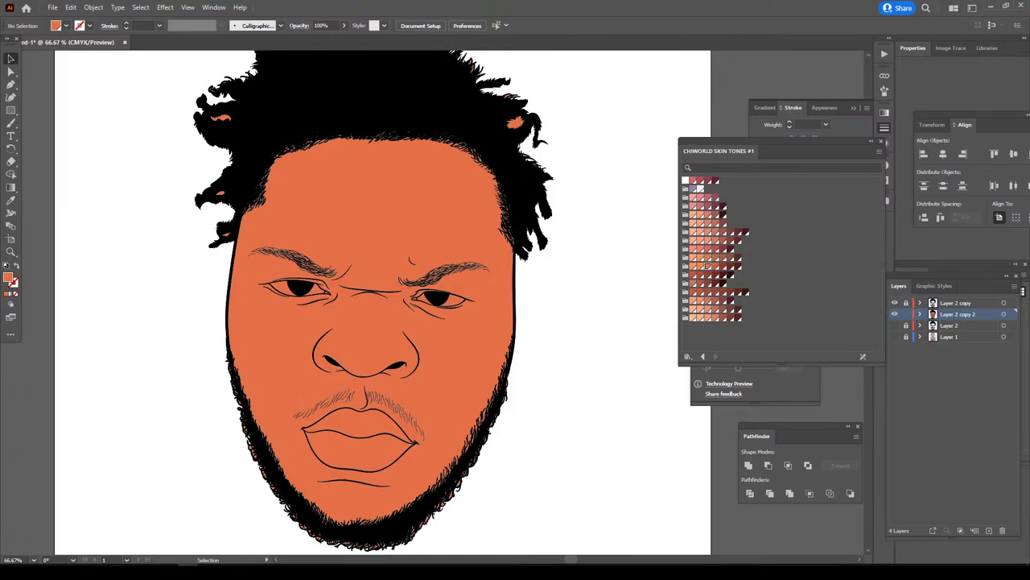
{"action": "left_click", "coordinate": [920, 313]}
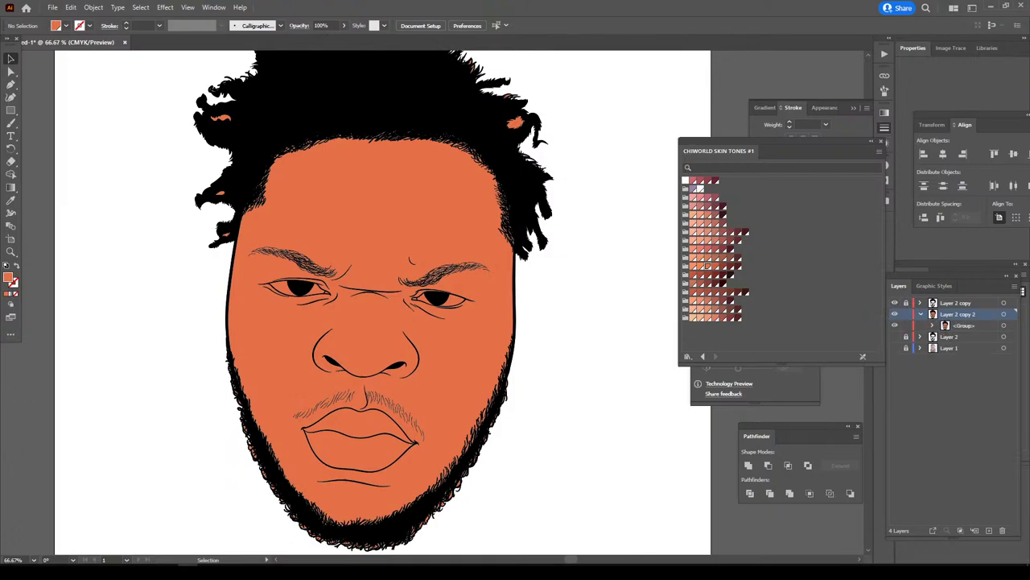
{"action": "left_click", "coordinate": [932, 325]}
{"action": "scroll", "coordinate": [958, 403], "scroll_direction": "down", "scroll_amount": 3}
{"action": "scroll", "coordinate": [958, 403], "scroll_direction": "down", "scroll_amount": 2}
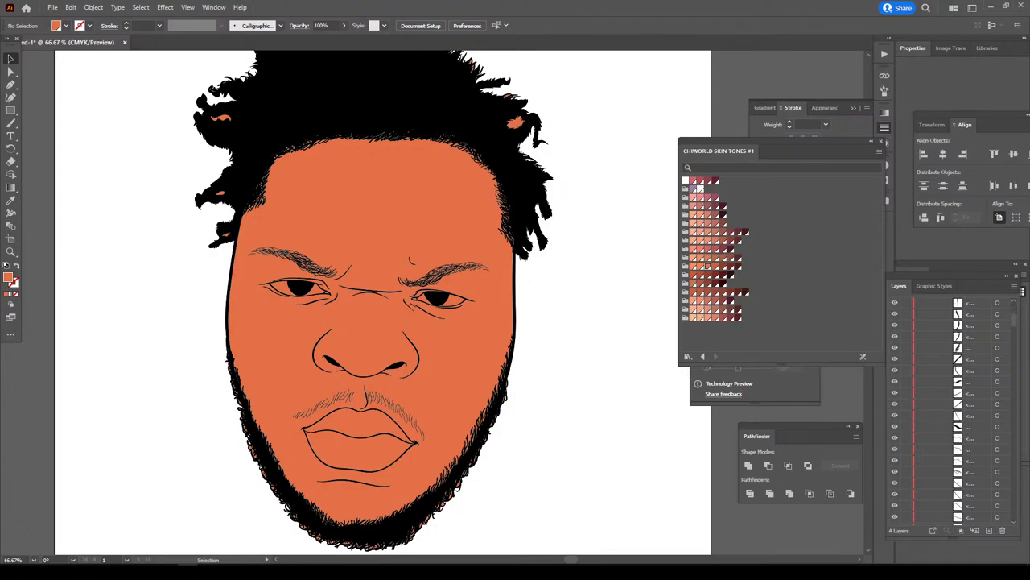
{"action": "scroll", "coordinate": [958, 402], "scroll_direction": "down", "scroll_amount": 2}
{"action": "scroll", "coordinate": [958, 402], "scroll_direction": "down", "scroll_amount": 2}
{"action": "scroll", "coordinate": [958, 402], "scroll_direction": "down", "scroll_amount": 2}
{"action": "scroll", "coordinate": [958, 403], "scroll_direction": "down", "scroll_amount": 1}
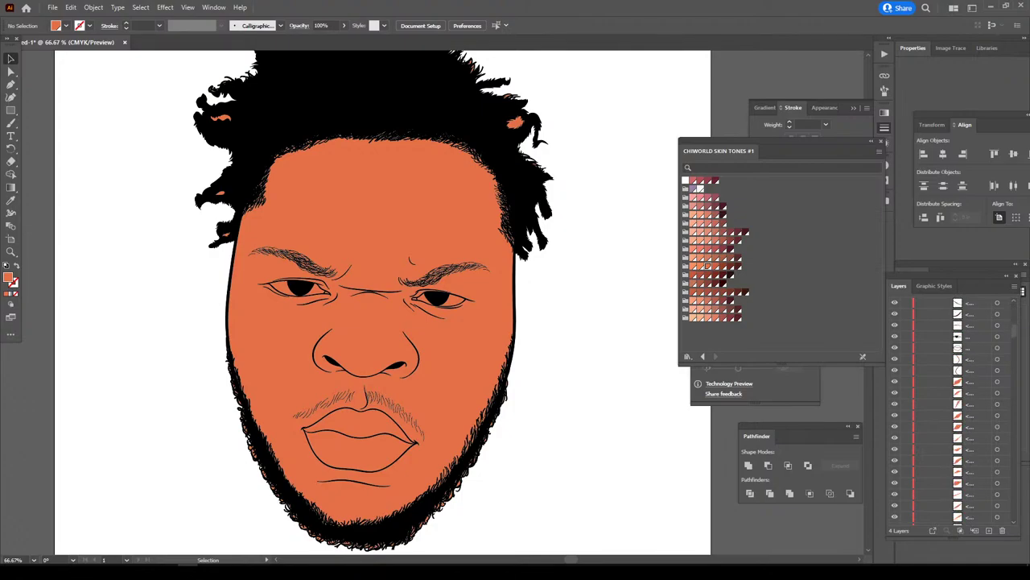
{"action": "scroll", "coordinate": [958, 403], "scroll_direction": "down", "scroll_amount": 1}
{"action": "mouse_move", "coordinate": [906, 515]}
{"action": "left_mouse_down"}
{"action": "mouse_move", "coordinate": [906, 303]}
{"action": "mouse_move", "coordinate": [906, 314]}
{"action": "left_mouse_up"}
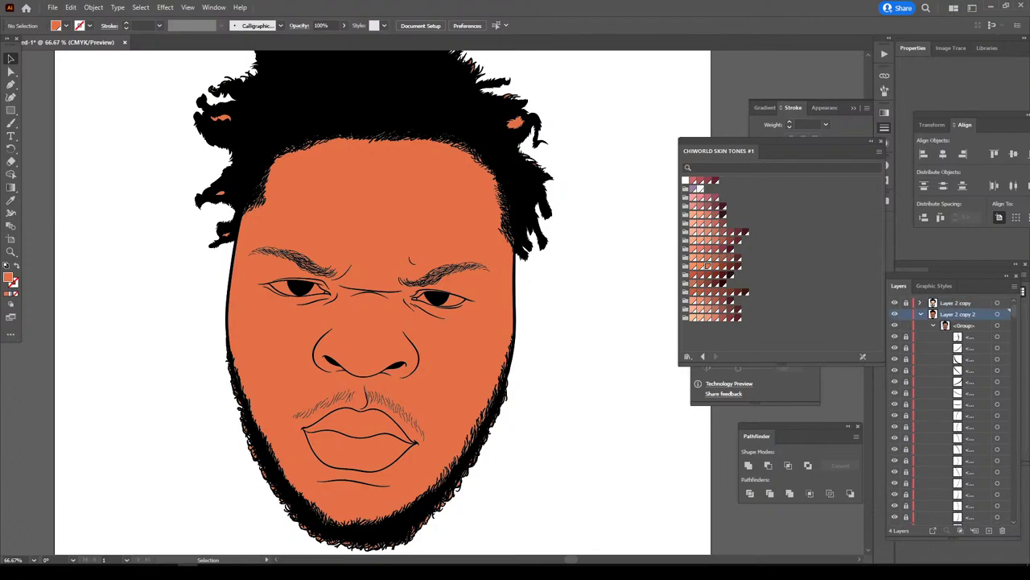
- Collapse the layer, zoom in on the mouth and beard, and select the beard group
{"action": "left_click", "coordinate": [921, 314]}
{"action": "key", "text": "ctrl+plus"}
{"action": "key", "text": "ctrl+plus"}
{"action": "scroll", "coordinate": [338, 302], "scroll_direction": "down", "scroll_amount": 5}
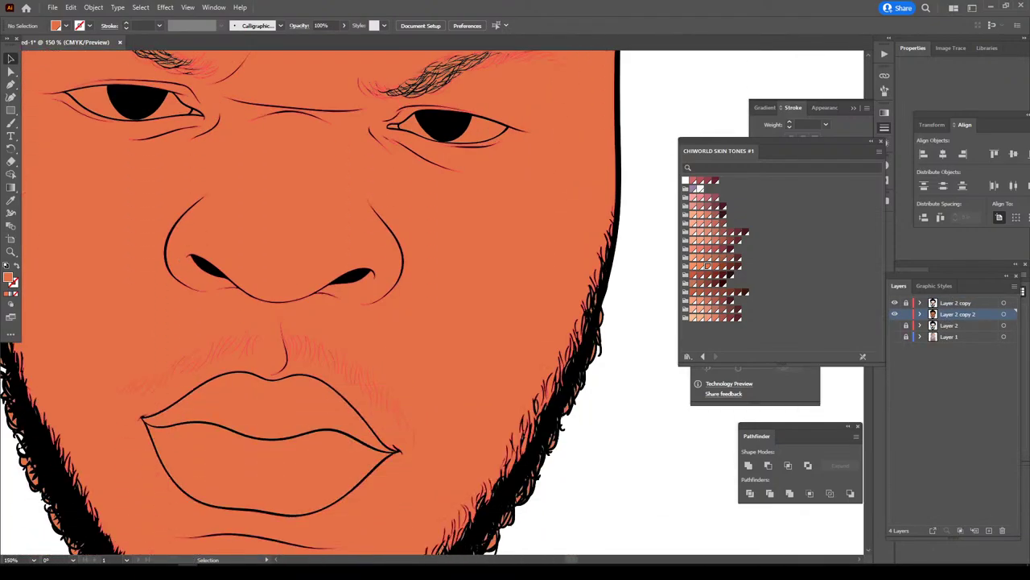
{"action": "left_click_drag", "start_coordinate": [105, 539], "coordinate": [409, 499]}
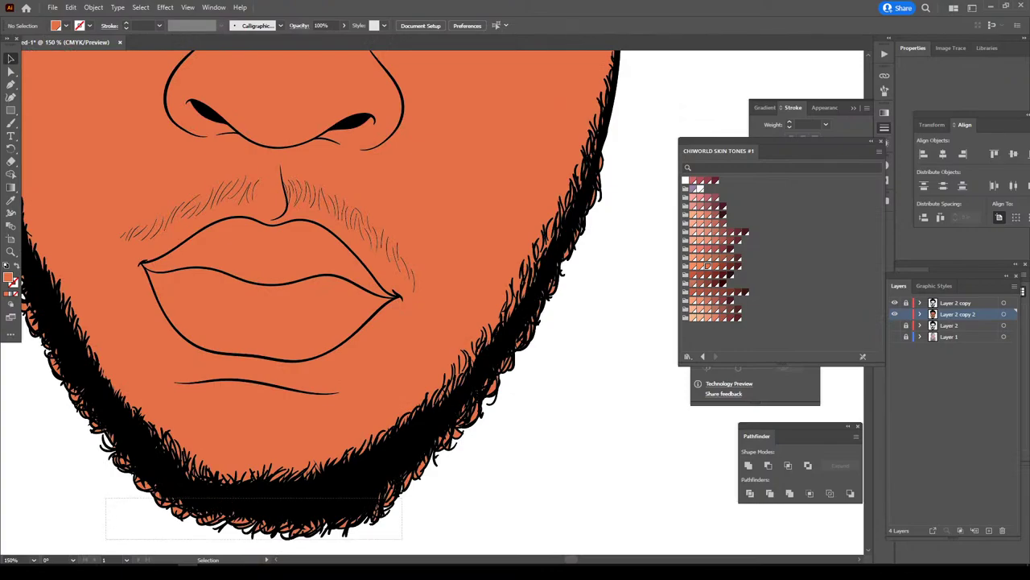
- Isolate the beard group and select paths along the lower-right beard edge
{"action": "right_click", "coordinate": [369, 295]}
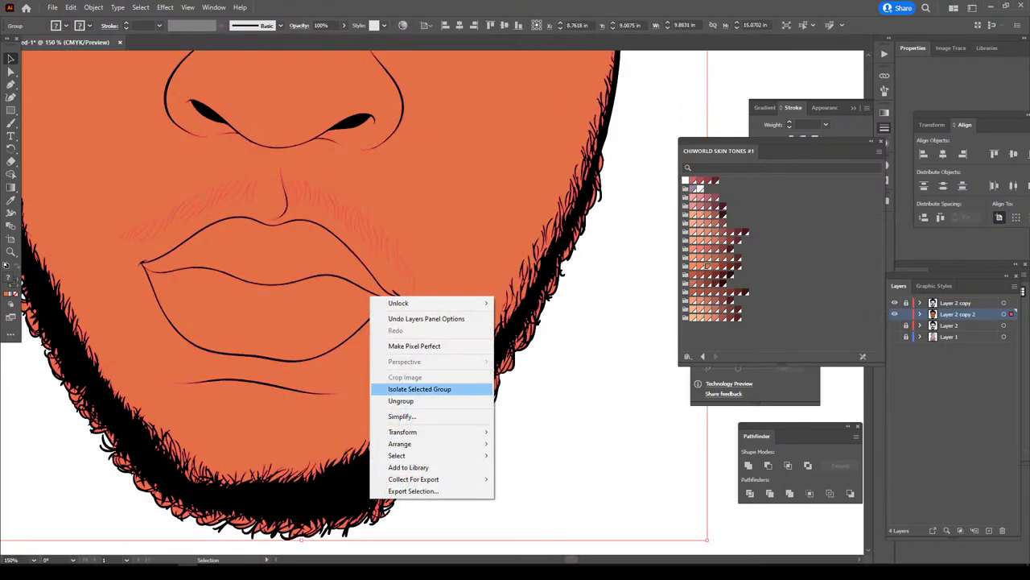
{"action": "left_click", "coordinate": [406, 390]}
{"action": "scroll", "coordinate": [322, 302], "scroll_direction": "down", "scroll_amount": 2}
{"action": "left_click_drag", "start_coordinate": [367, 425], "coordinate": [65, 467]}
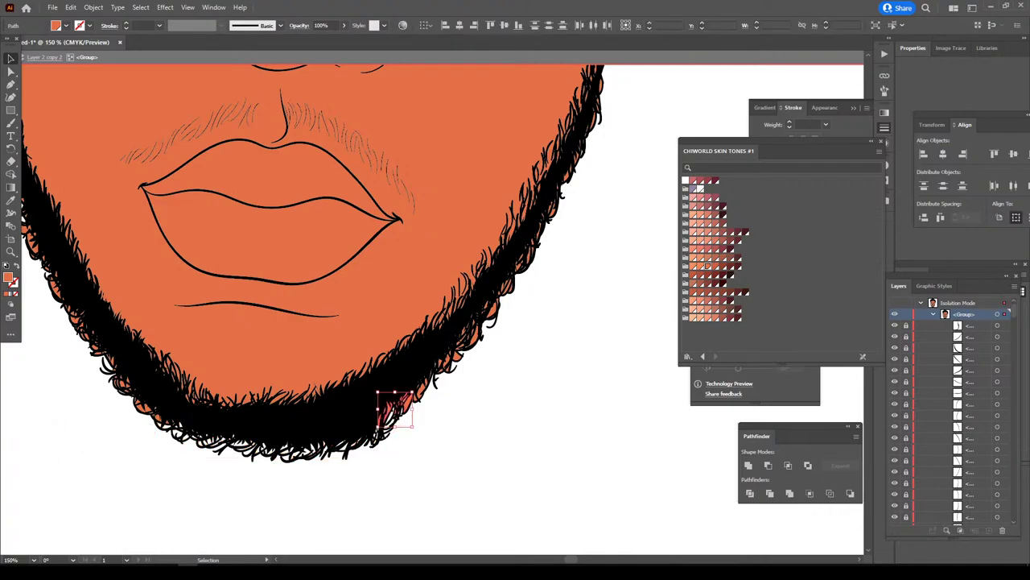
{"action": "left_click_drag", "start_coordinate": [408, 448], "coordinate": [468, 358]}
{"action": "left_click_drag", "start_coordinate": [443, 394], "coordinate": [480, 343]}
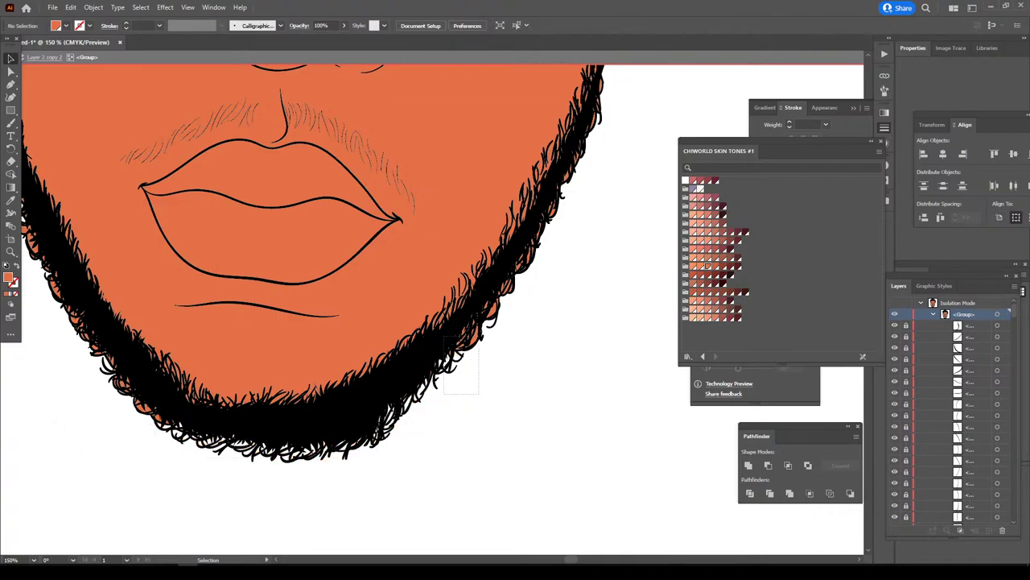
{"action": "left_click_drag", "start_coordinate": [514, 382], "coordinate": [475, 275]}
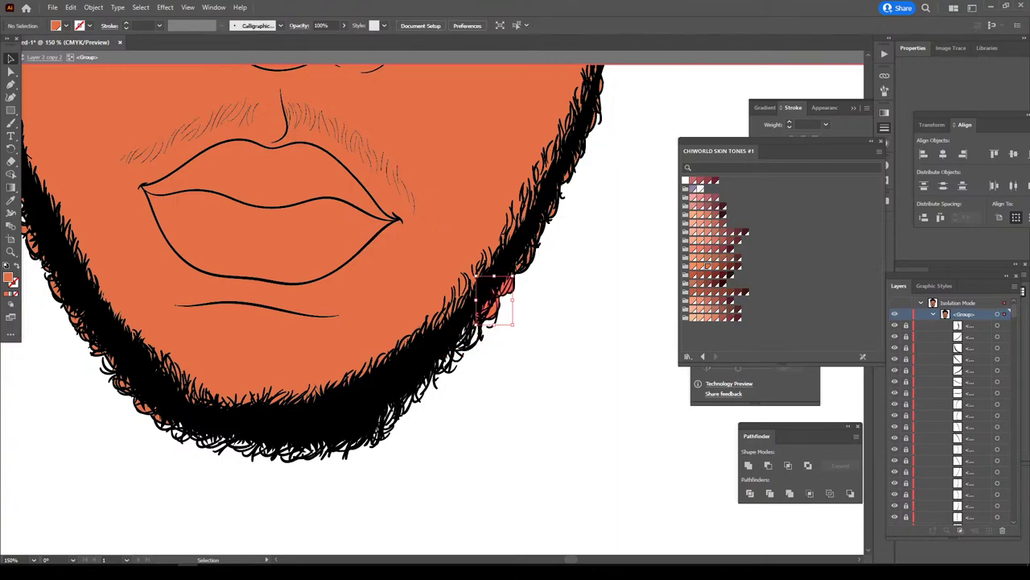
- Delete the orange face fill, restore it with undo, and clear the selection
{"action": "left_click", "coordinate": [483, 366]}
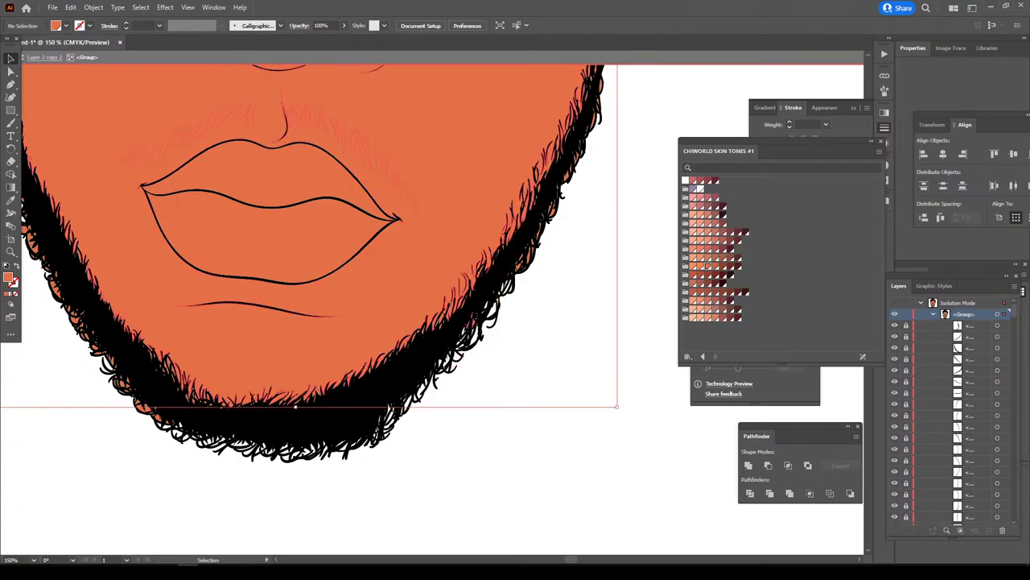
{"action": "key", "text": "Delete"}
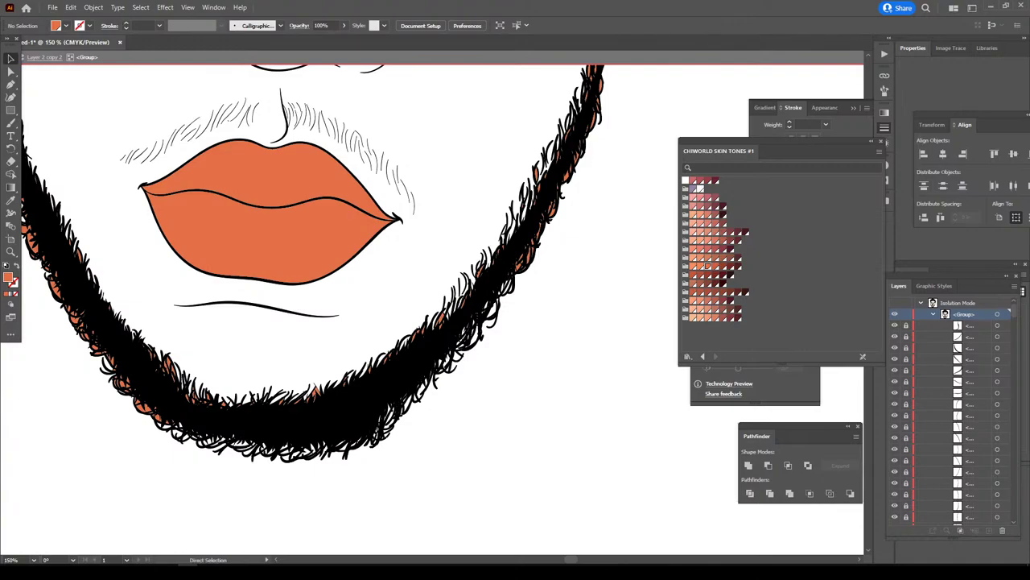
{"action": "key", "text": "ctrl+z"}
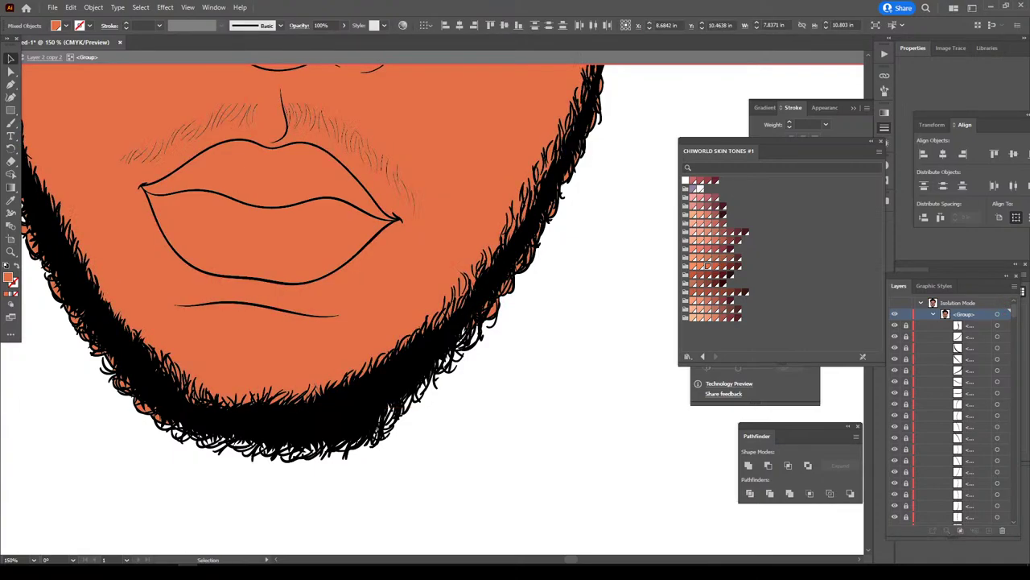
{"action": "left_click", "coordinate": [563, 300]}
- With Direct Selection, delete stray anchor points along the beard edge
{"action": "scroll", "coordinate": [563, 300], "scroll_direction": "up", "scroll_amount": 5}
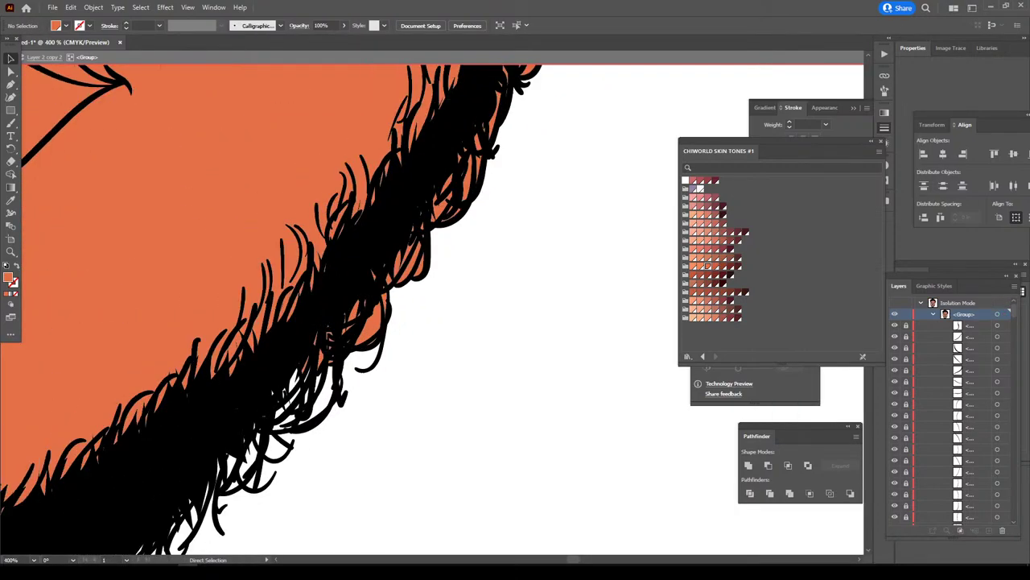
{"action": "key", "text": "a"}
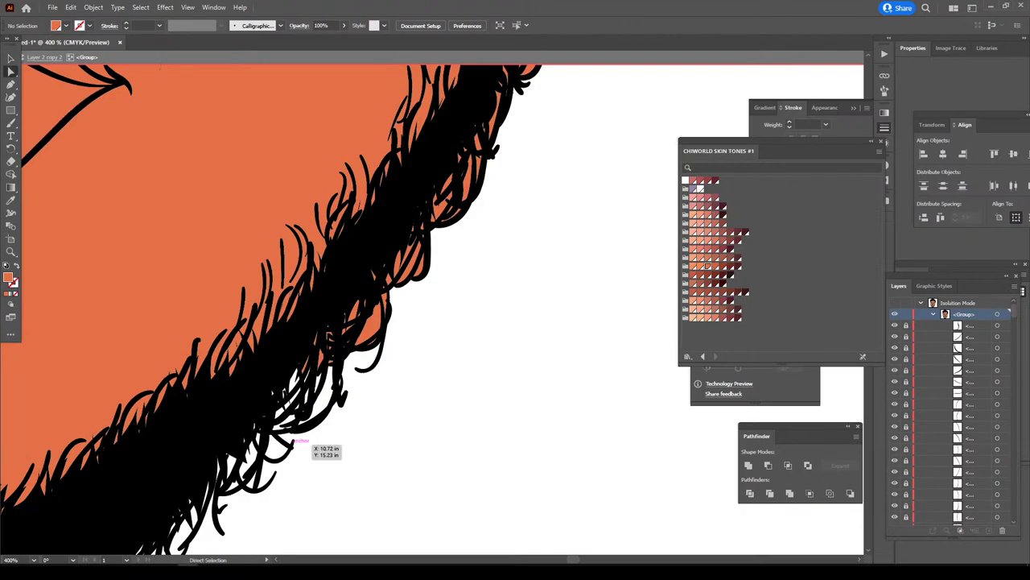
{"action": "left_click_drag", "start_coordinate": [273, 478], "coordinate": [271, 480]}
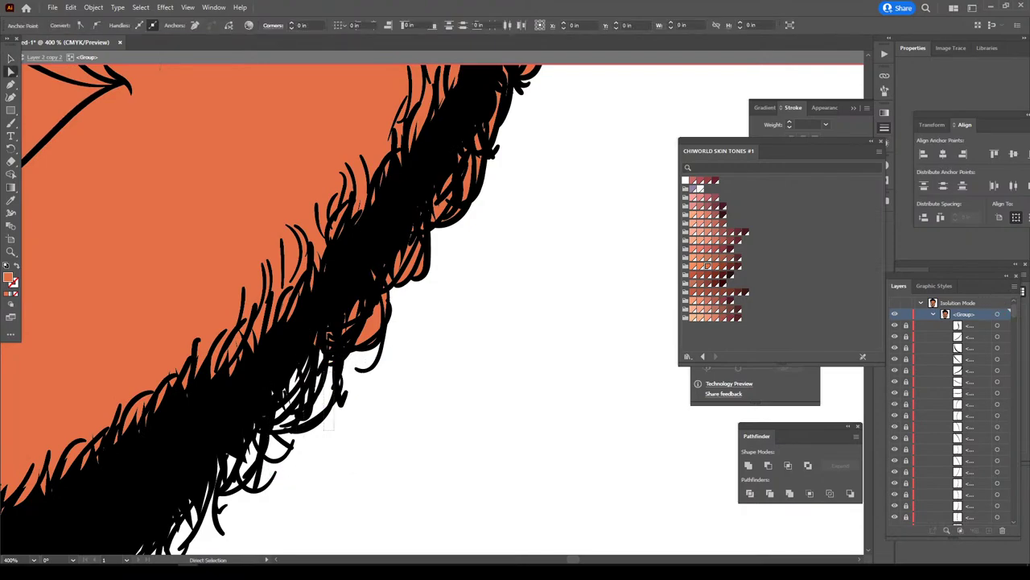
{"action": "left_click_drag", "start_coordinate": [324, 288], "coordinate": [413, 429]}
{"action": "key", "text": "Delete"}
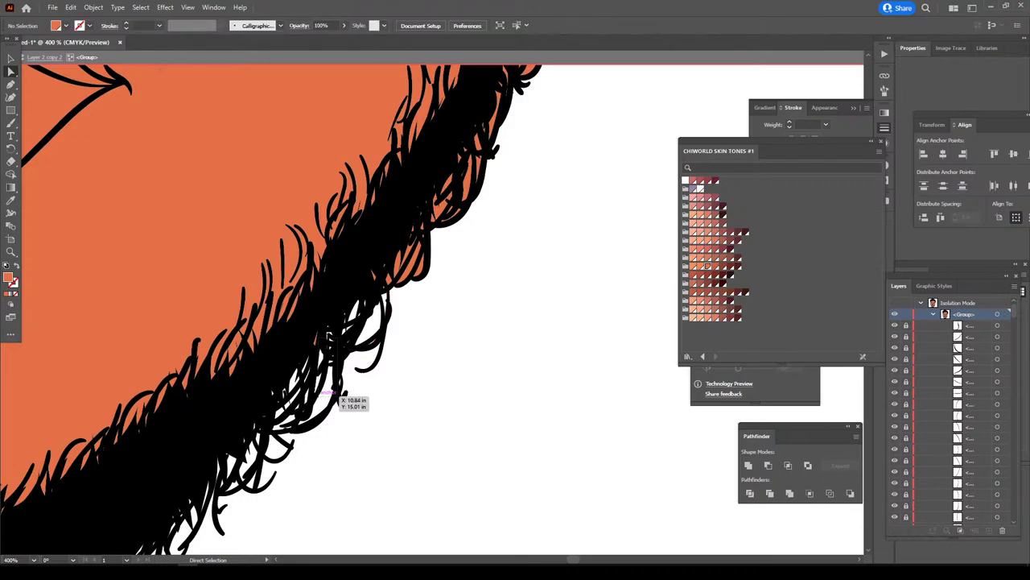
- Select further clusters of stray points inside the beard
{"action": "left_click_drag", "start_coordinate": [339, 395], "coordinate": [341, 398]}
{"action": "left_click_drag", "start_coordinate": [327, 332], "coordinate": [333, 361]}
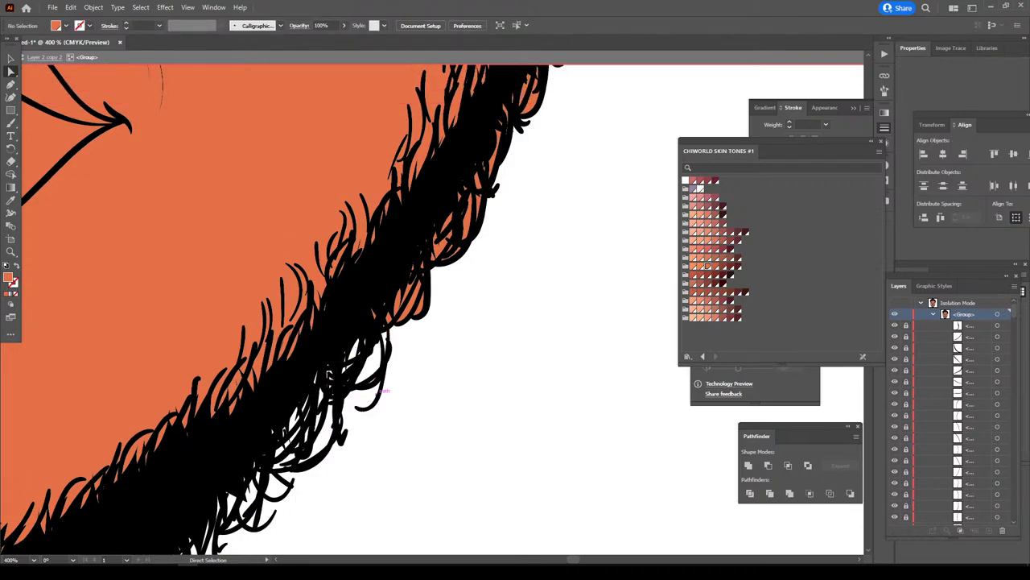
{"action": "scroll", "coordinate": [384, 391], "scroll_direction": "up", "scroll_amount": 3}
{"action": "left_click_drag", "start_coordinate": [461, 434], "coordinate": [461, 434]}
{"action": "scroll", "coordinate": [406, 366], "scroll_direction": "up", "scroll_amount": 2}
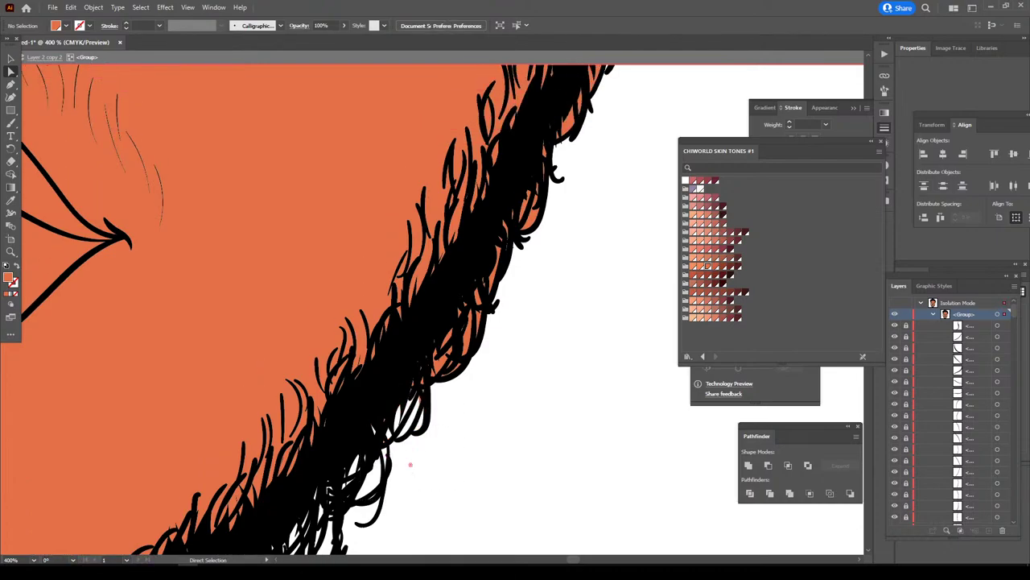
{"action": "mouse_move", "coordinate": [407, 362]}
{"action": "left_mouse_down"}
{"action": "mouse_move", "coordinate": [481, 441]}
{"action": "mouse_move", "coordinate": [499, 442]}
{"action": "left_mouse_up"}
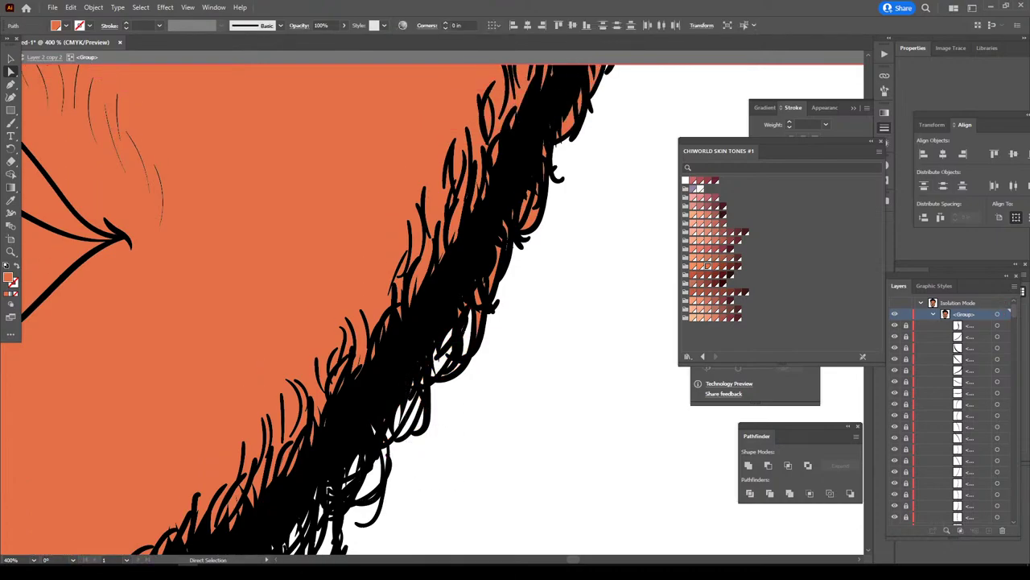
{"action": "scroll", "coordinate": [499, 403], "scroll_direction": "up", "scroll_amount": 2}
{"action": "left_click_drag", "start_coordinate": [464, 337], "coordinate": [530, 465]}
{"action": "left_click_drag", "start_coordinate": [464, 327], "coordinate": [465, 326]}
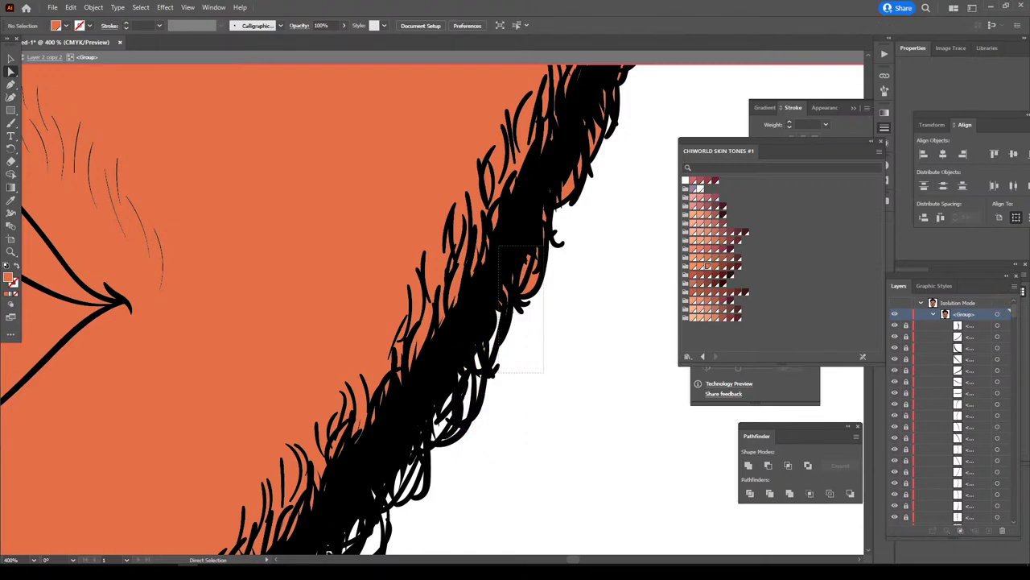
- Select stray paths along the right beard edge, then zoom out to the whole face
{"action": "scroll", "coordinate": [564, 303], "scroll_direction": "up", "scroll_amount": 2}
{"action": "scroll", "coordinate": [554, 304], "scroll_direction": "right", "scroll_amount": 3}
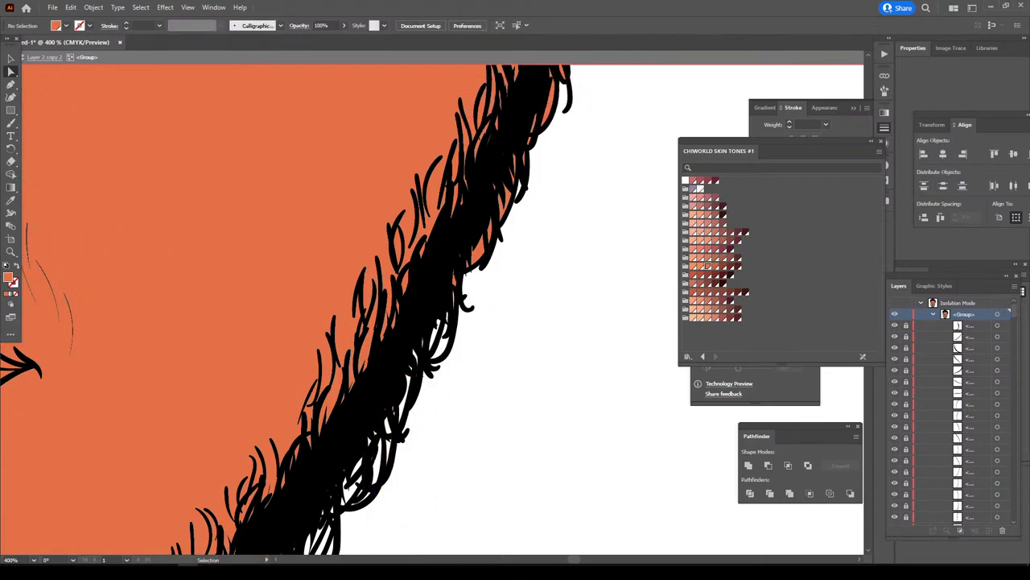
{"action": "scroll", "coordinate": [554, 305], "scroll_direction": "right", "scroll_amount": 2}
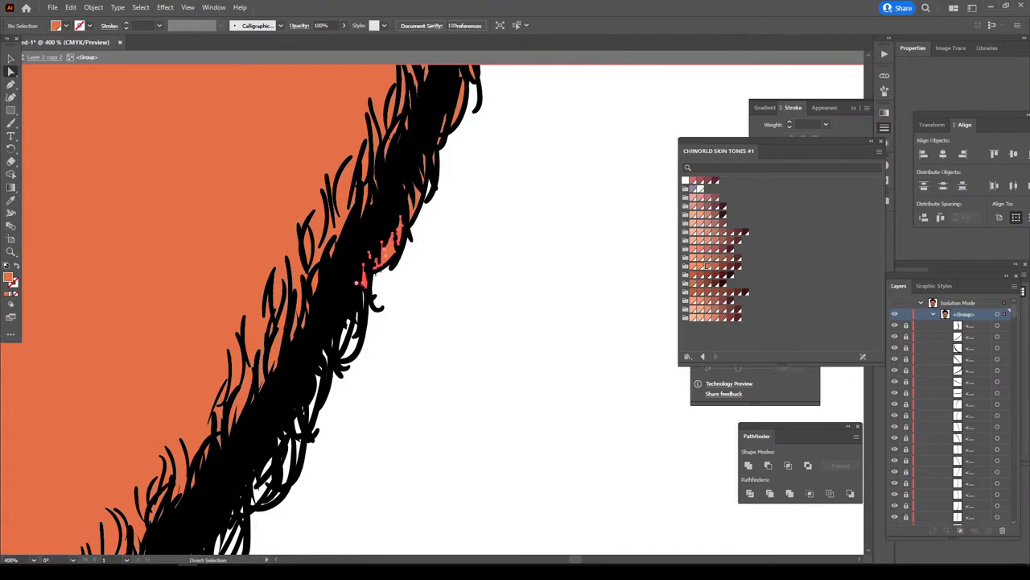
{"action": "scroll", "coordinate": [435, 310], "scroll_direction": "up", "scroll_amount": 3}
{"action": "scroll", "coordinate": [435, 310], "scroll_direction": "up", "scroll_amount": 2}
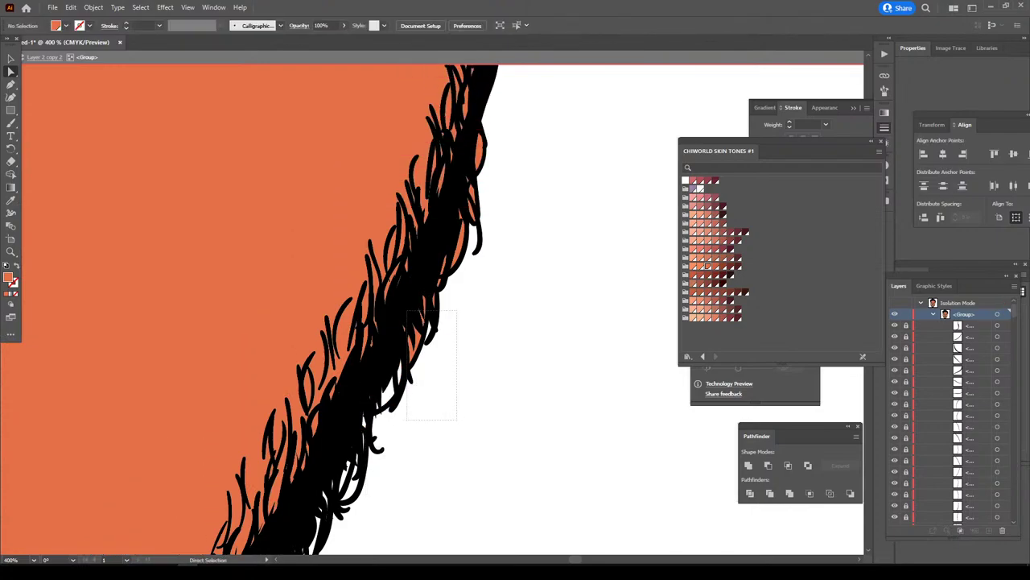
{"action": "left_click_drag", "start_coordinate": [456, 310], "coordinate": [416, 376]}
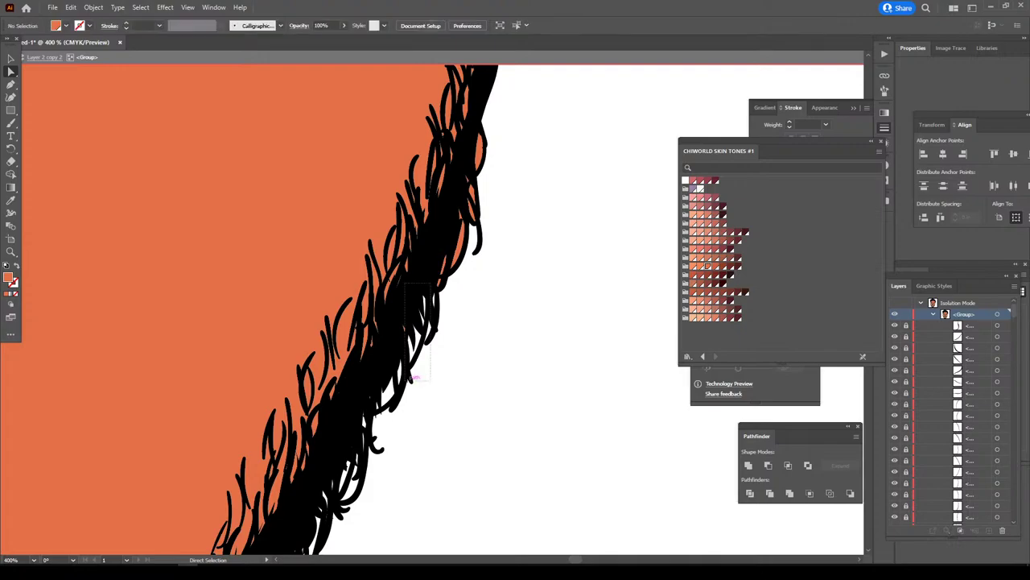
{"action": "scroll", "coordinate": [434, 402], "scroll_direction": "up", "scroll_amount": 3}
{"action": "left_click_drag", "start_coordinate": [483, 397], "coordinate": [432, 445]}
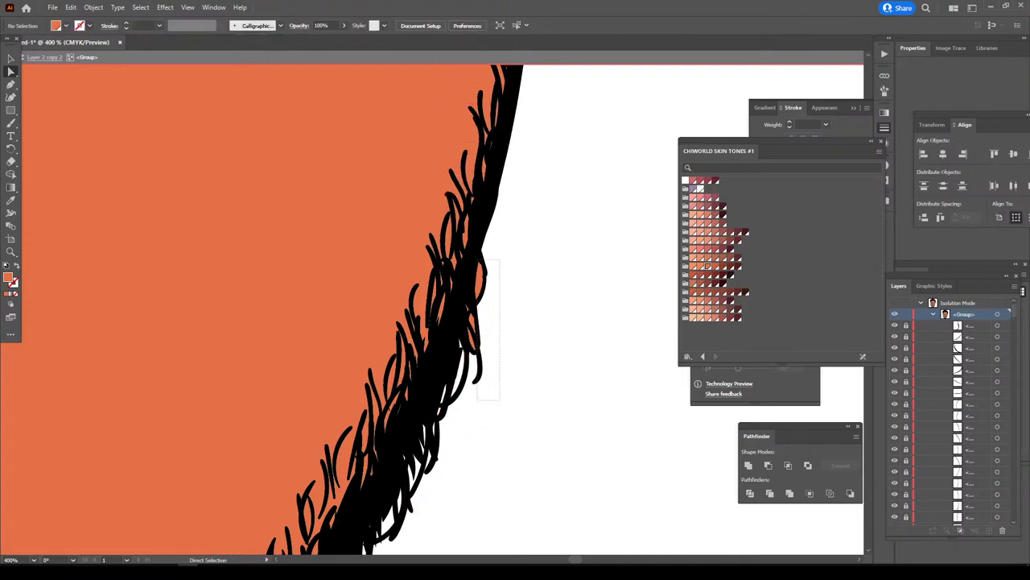
{"action": "left_click_drag", "start_coordinate": [477, 401], "coordinate": [497, 266]}
{"action": "left_click_drag", "start_coordinate": [487, 305], "coordinate": [475, 374]}
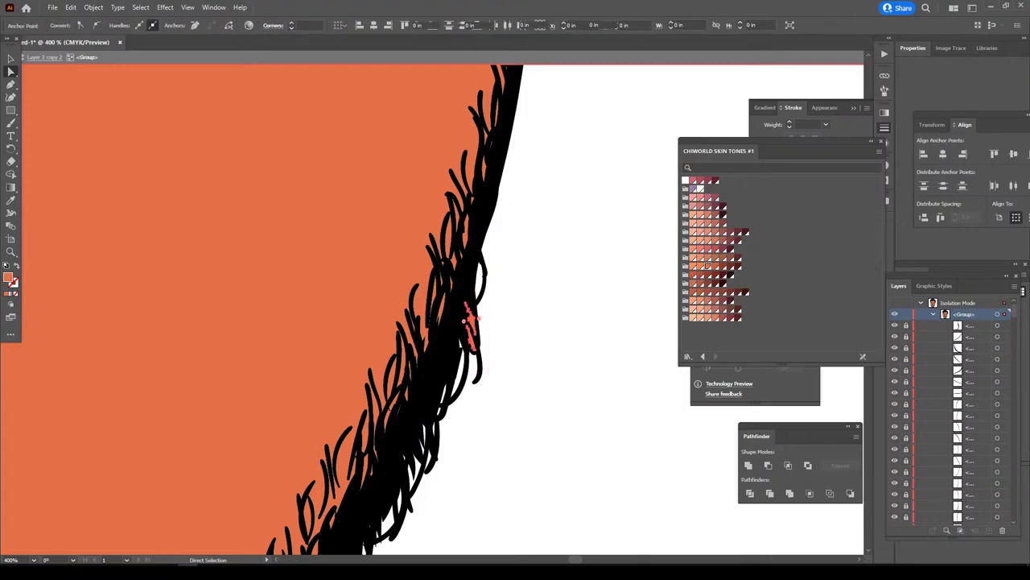
{"action": "key", "text": "ctrl+minus"}
{"action": "key", "text": "ctrl+minus"}
{"action": "key", "text": "ctrl+minus"}
{"action": "key", "text": "ctrl+minus"}
{"action": "key", "text": "ctrl+minus"}
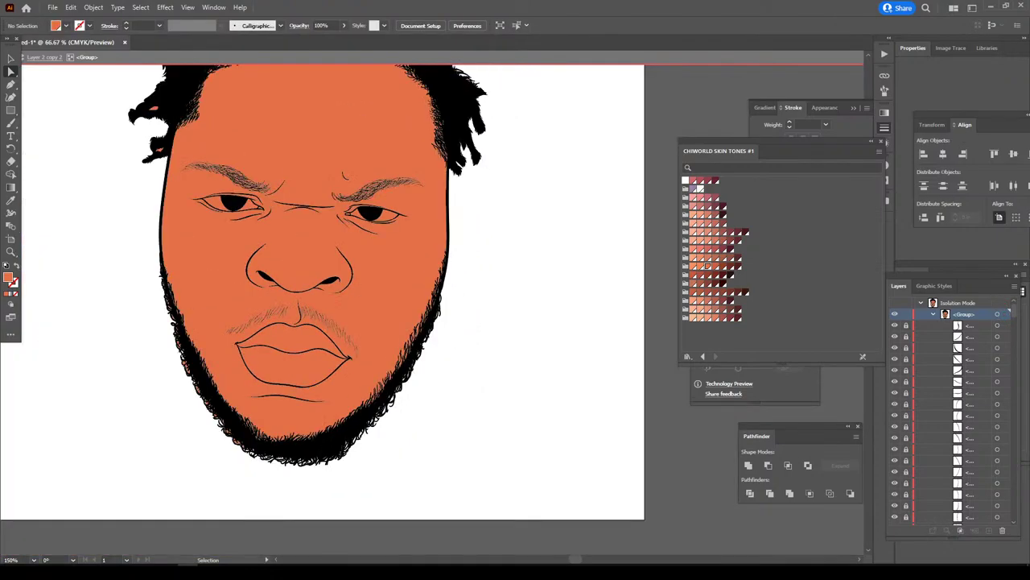
{"action": "key", "text": "ctrl+minus"}
- Zoom in on the chin and delete the stray orange fills inside the lower-left beard loops
{"action": "key", "text": "ctrl+plus"}
{"action": "key", "text": "ctrl+plus"}
{"action": "key", "text": "ctrl+plus"}
{"action": "key", "text": "ctrl+plus"}
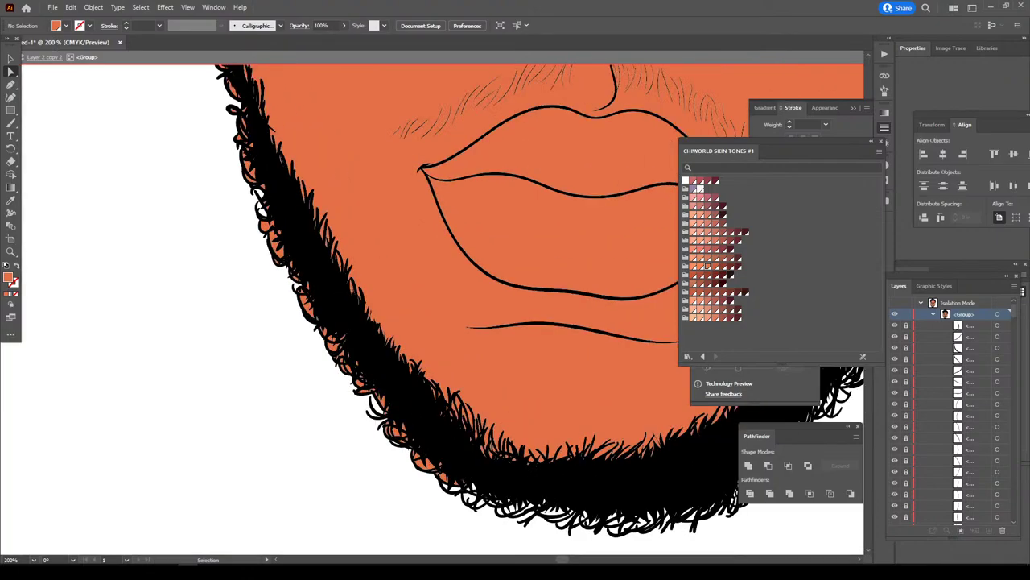
{"action": "left_click_drag", "start_coordinate": [483, 500], "coordinate": [427, 483]}
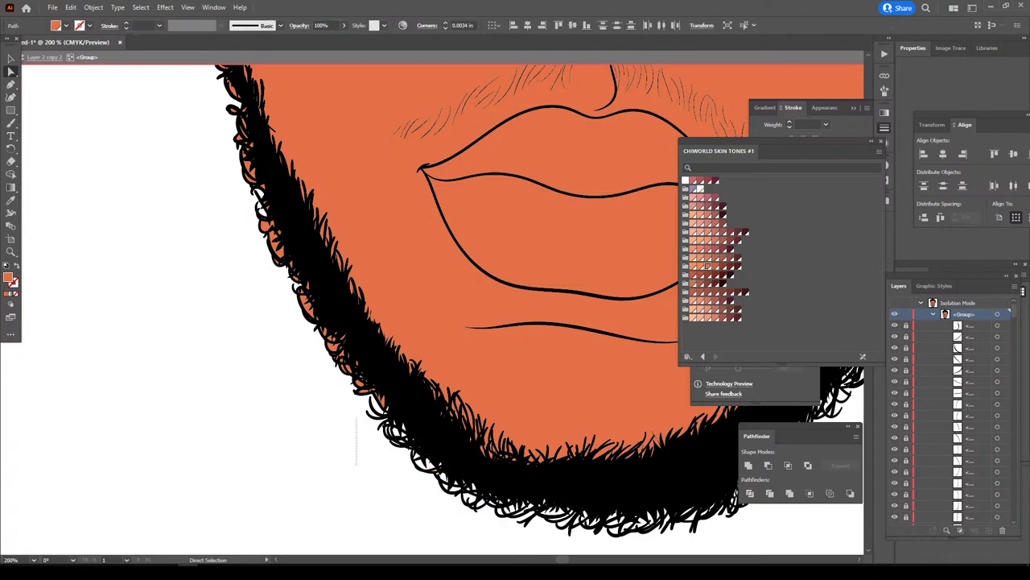
{"action": "scroll", "coordinate": [357, 379], "scroll_direction": "up", "scroll_amount": 2}
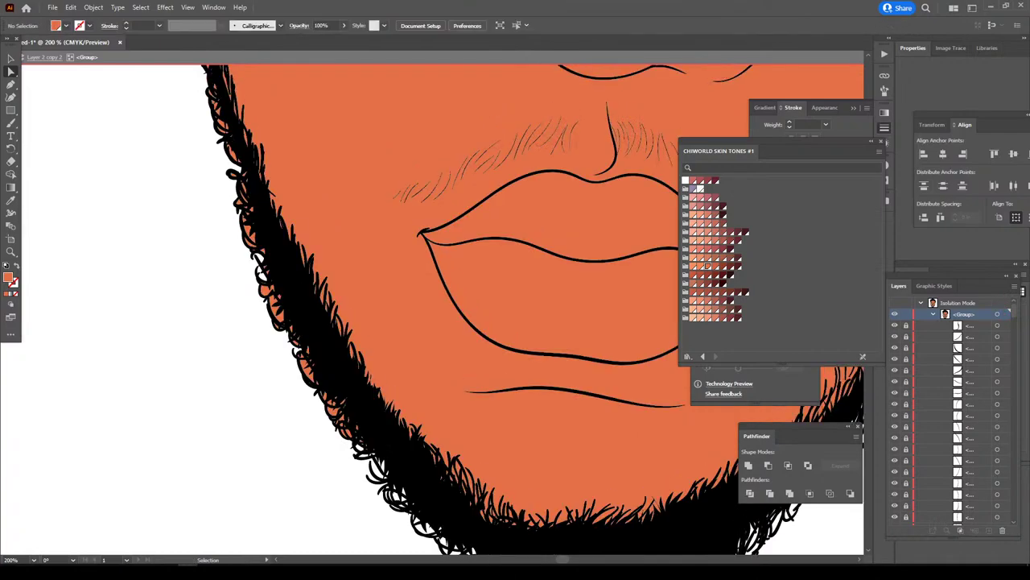
{"action": "scroll", "coordinate": [266, 419], "scroll_direction": "up", "scroll_amount": 2}
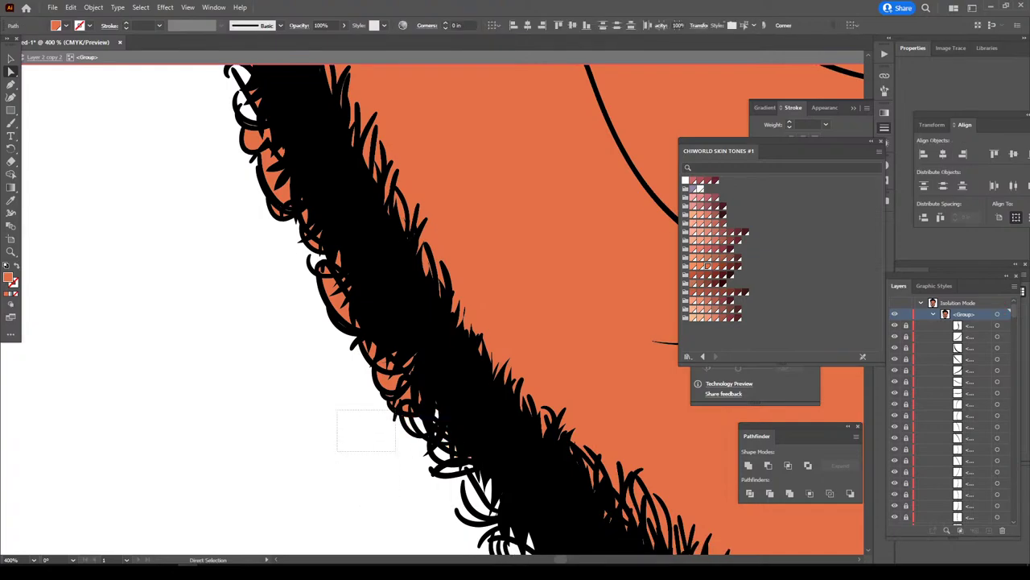
{"action": "left_click_drag", "start_coordinate": [443, 450], "coordinate": [337, 346]}
{"action": "mouse_move", "coordinate": [289, 369]}
{"action": "left_mouse_down"}
{"action": "mouse_move", "coordinate": [350, 236]}
{"action": "mouse_move", "coordinate": [356, 241]}
{"action": "left_mouse_up"}
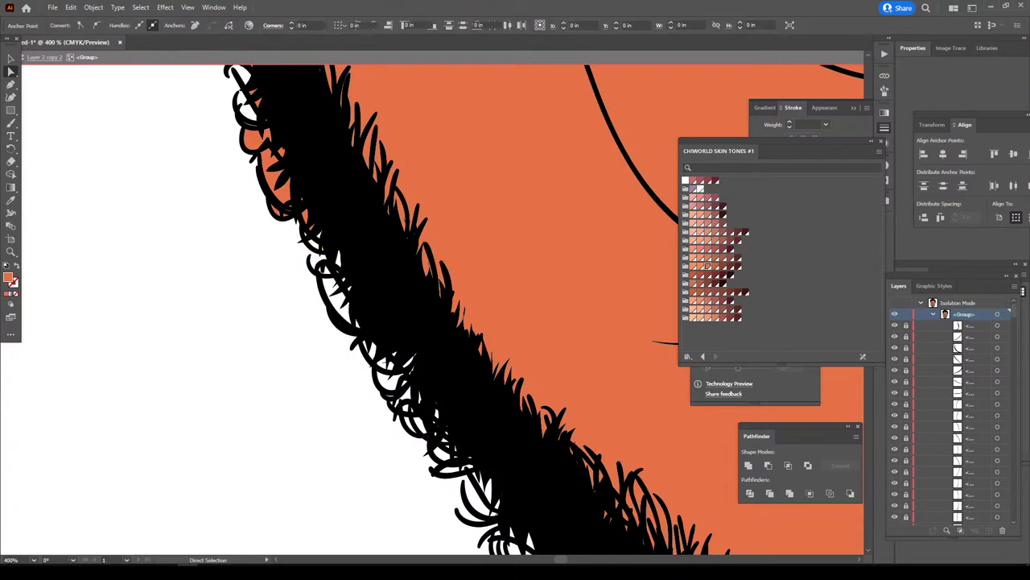
{"action": "scroll", "coordinate": [357, 241], "scroll_direction": "up", "scroll_amount": 3}
{"action": "scroll", "coordinate": [357, 241], "scroll_direction": "up", "scroll_amount": 2}
{"action": "left_click_drag", "start_coordinate": [189, 439], "coordinate": [322, 282]}
{"action": "key", "text": "Delete"}
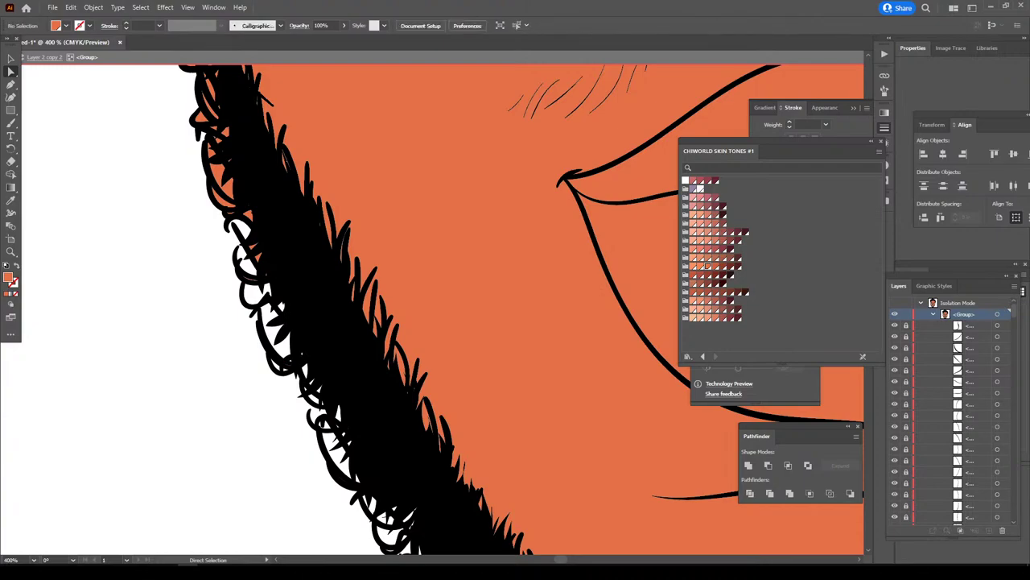
- Delete more stray orange fills and loose hair strands along the beard edge
{"action": "scroll", "coordinate": [362, 306], "scroll_direction": "up", "scroll_amount": 3}
{"action": "scroll", "coordinate": [362, 306], "scroll_direction": "up", "scroll_amount": 2}
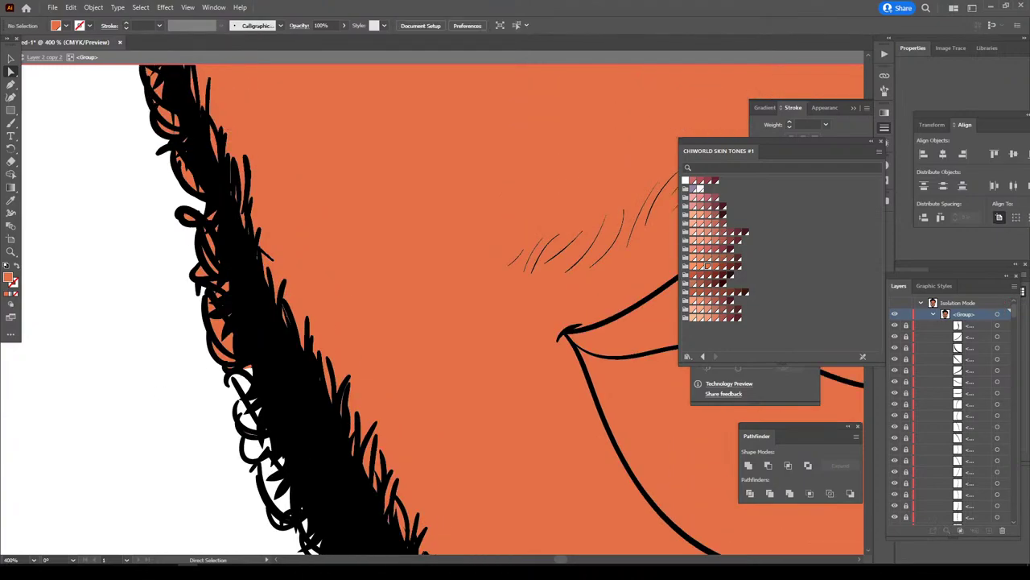
{"action": "left_click_drag", "start_coordinate": [155, 395], "coordinate": [234, 272]}
{"action": "key", "text": "Delete"}
{"action": "scroll", "coordinate": [230, 294], "scroll_direction": "up", "scroll_amount": 2}
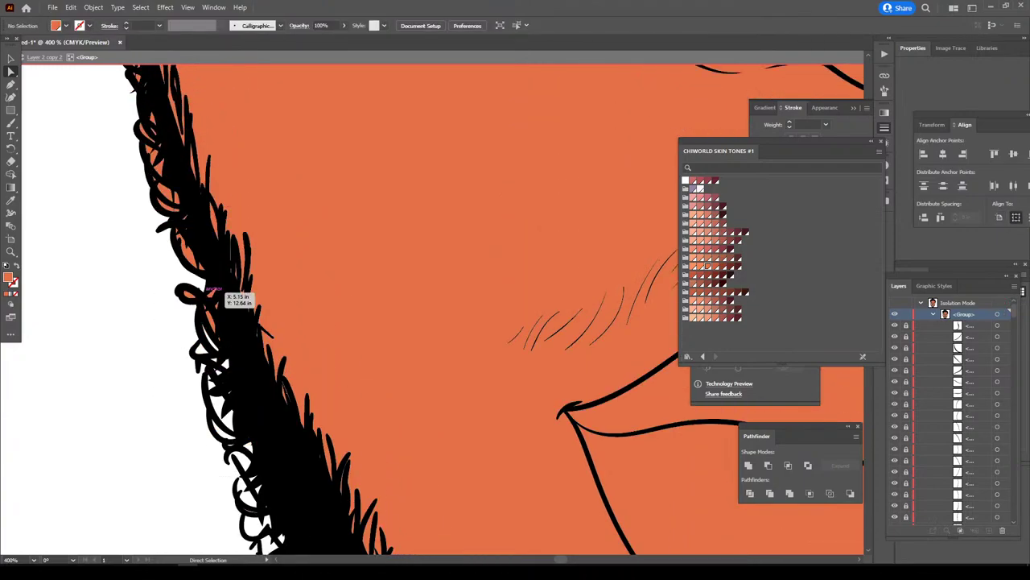
{"action": "left_click_drag", "start_coordinate": [201, 359], "coordinate": [146, 400]}
{"action": "left_click_drag", "start_coordinate": [225, 286], "coordinate": [225, 286]}
{"action": "key", "text": "Delete"}
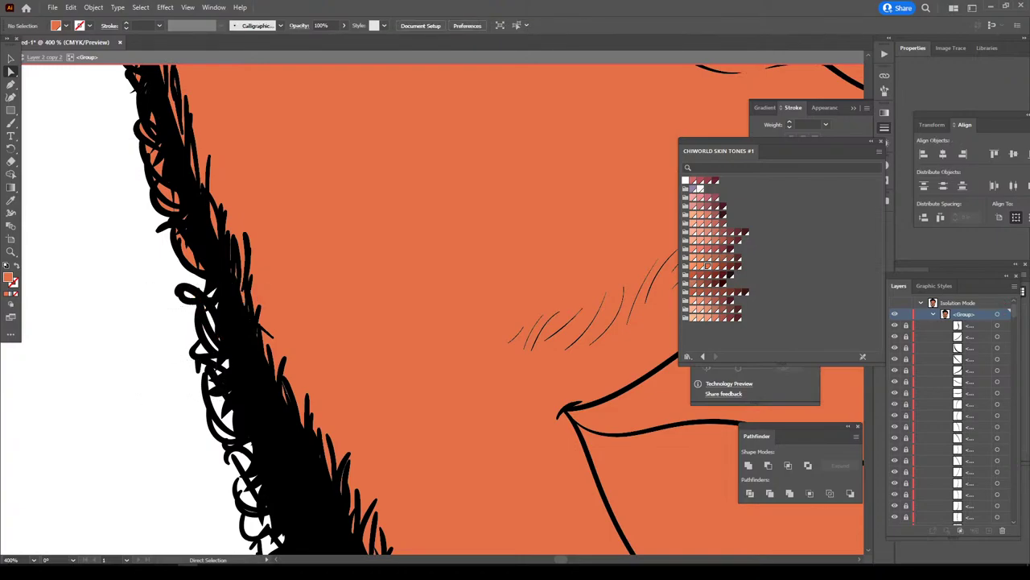
{"action": "key", "text": "ctrl+minus"}
{"action": "key", "text": "ctrl+plus"}
{"action": "key", "text": "ctrl+plus"}
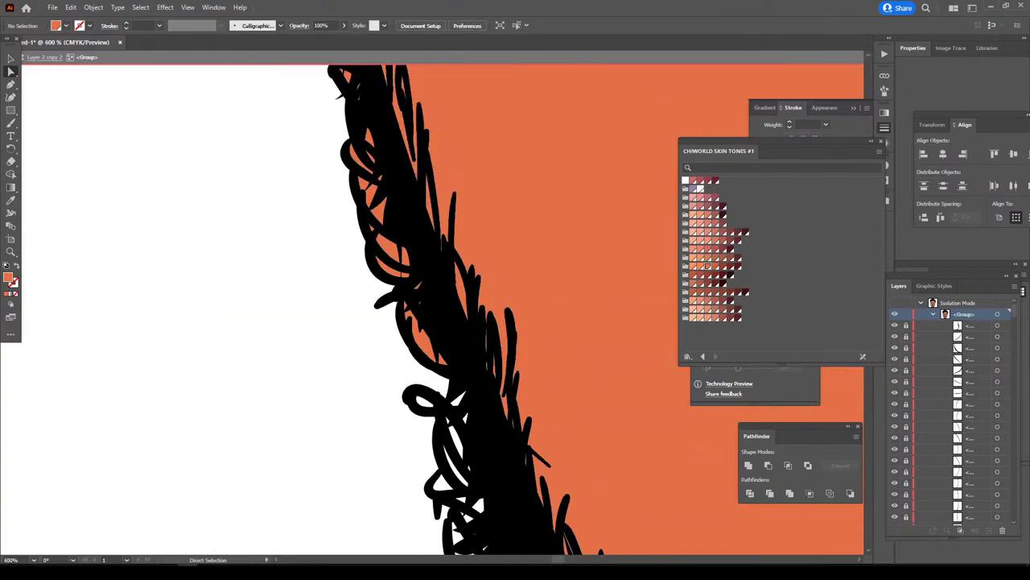
{"action": "left_click_drag", "start_coordinate": [323, 498], "coordinate": [323, 497]}
{"action": "key", "text": "Delete"}
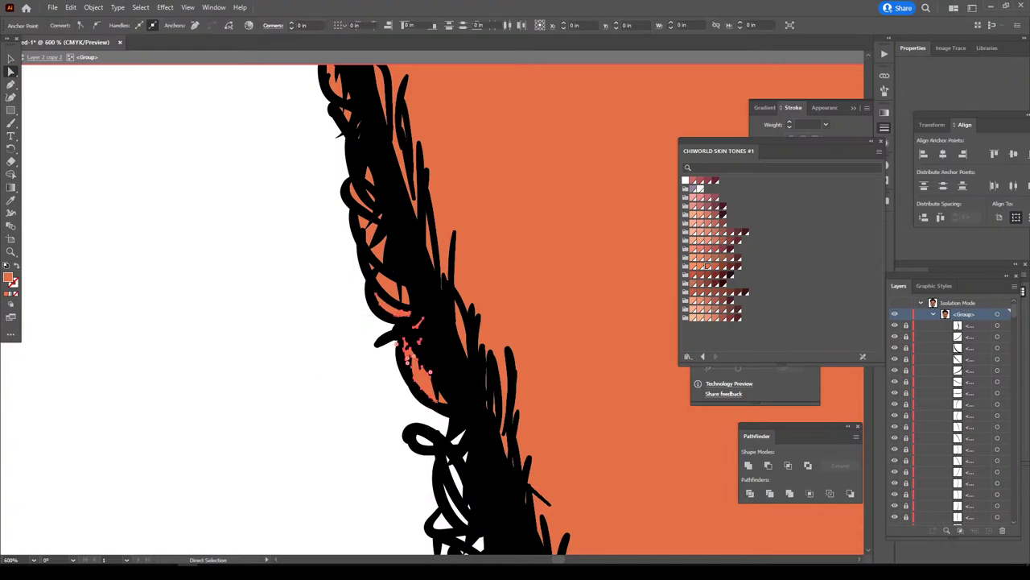
- Clean up the remaining stray anchor points along the upper hair edge, then view the whole face
{"action": "scroll", "coordinate": [443, 310], "scroll_direction": "up", "scroll_amount": 2}
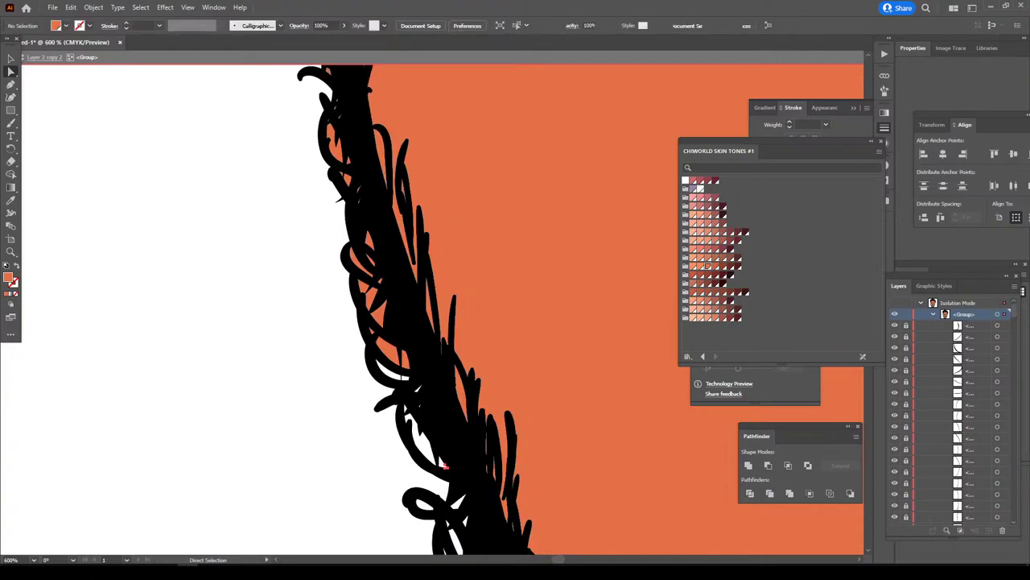
{"action": "scroll", "coordinate": [413, 479], "scroll_direction": "up", "scroll_amount": 2}
{"action": "left_click_drag", "start_coordinate": [390, 409], "coordinate": [344, 498]}
{"action": "left_click_drag", "start_coordinate": [401, 388], "coordinate": [325, 419]}
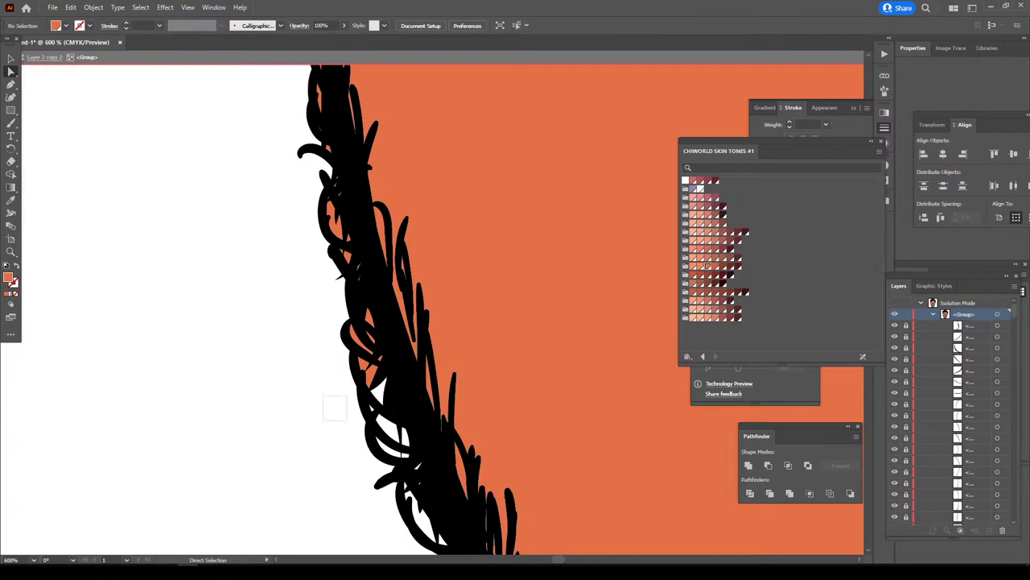
{"action": "left_click_drag", "start_coordinate": [324, 318], "coordinate": [324, 318]}
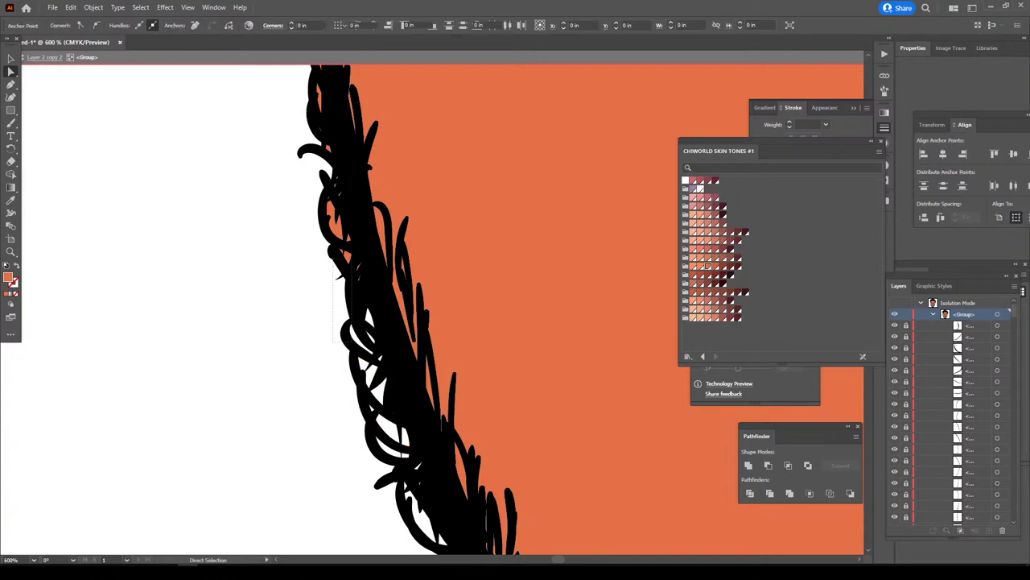
{"action": "key", "text": "ctrl+shift+a"}
{"action": "scroll", "coordinate": [427, 310], "scroll_direction": "up", "scroll_amount": 2}
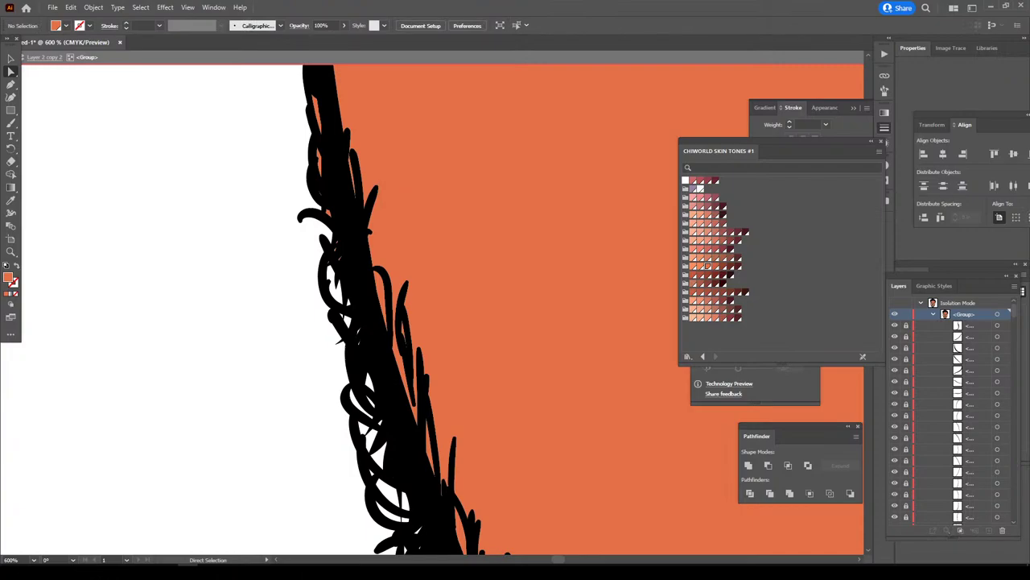
{"action": "left_click_drag", "start_coordinate": [296, 322], "coordinate": [297, 322]}
{"action": "scroll", "coordinate": [322, 322], "scroll_direction": "up", "scroll_amount": 2}
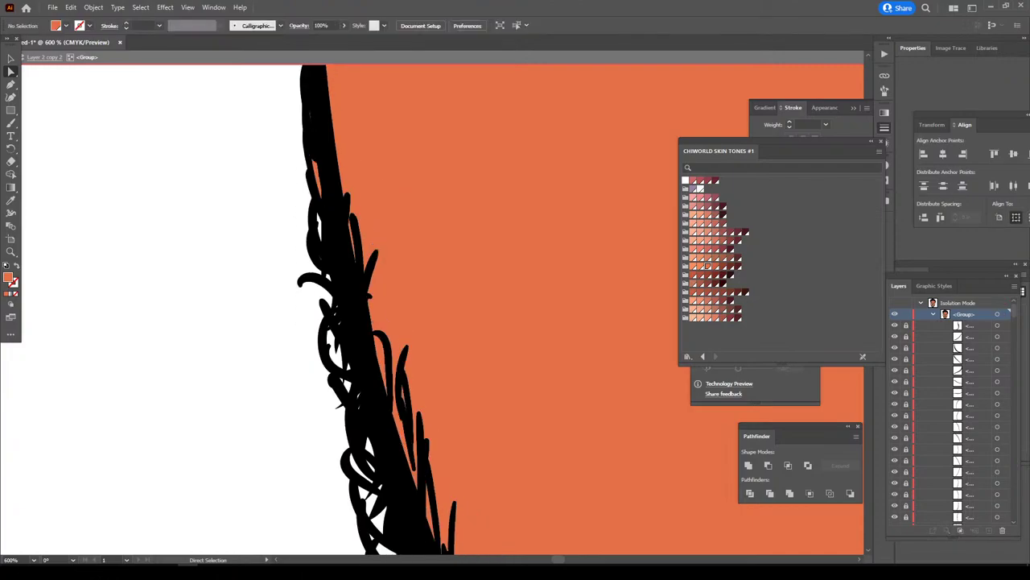
{"action": "left_click_drag", "start_coordinate": [324, 240], "coordinate": [324, 240]}
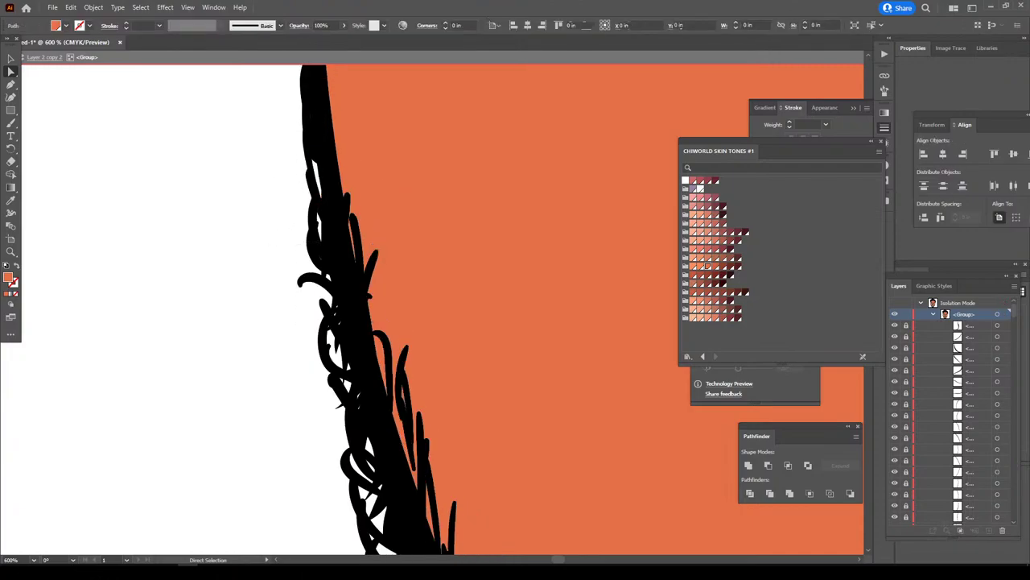
{"action": "key", "text": "ctrl+minus"}
{"action": "key", "text": "ctrl+minus"}
{"action": "key", "text": "ctrl+minus"}
{"action": "key", "text": "ctrl+minus"}
{"action": "key", "text": "ctrl+minus"}
{"action": "key", "text": "ctrl+minus"}
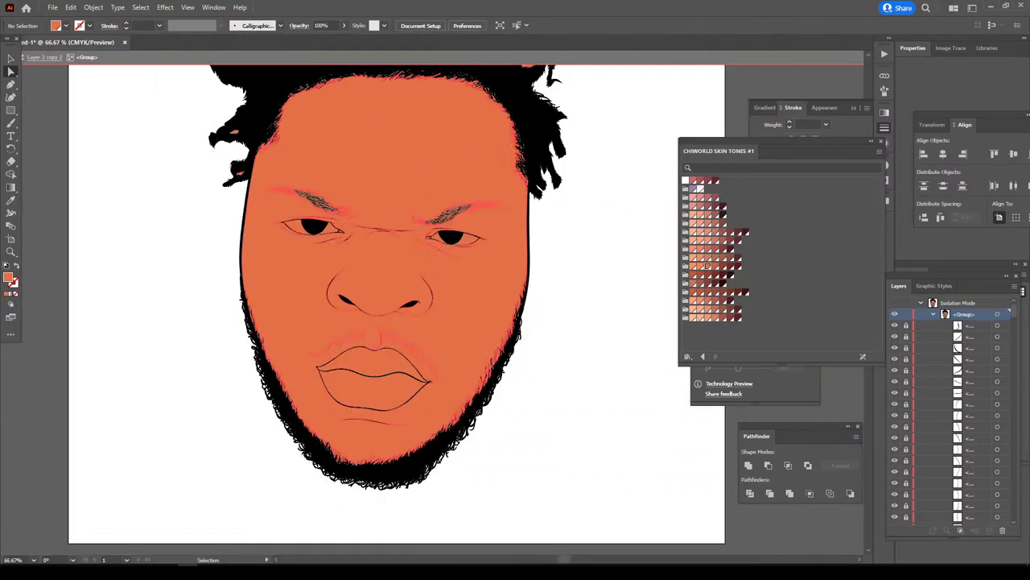
- Marquee the upper hair and delete the stray orange fragments inside the black curls
{"action": "left_click_drag", "start_coordinate": [600, 336], "coordinate": [531, 219]}
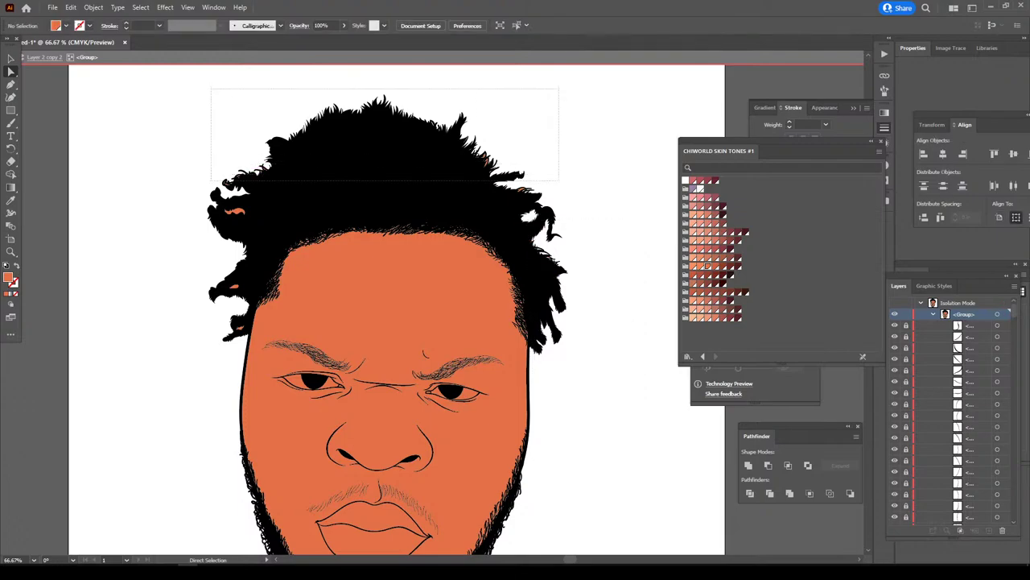
{"action": "key", "text": "Delete"}
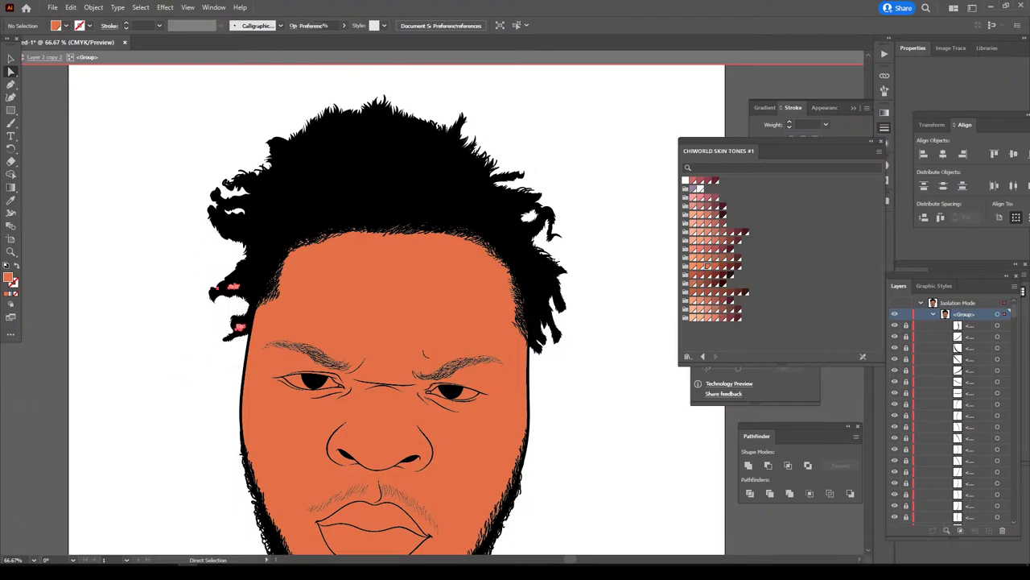
{"action": "scroll", "coordinate": [246, 252], "scroll_direction": "up", "scroll_amount": 2}
{"action": "scroll", "coordinate": [245, 251], "scroll_direction": "up", "scroll_amount": 1}
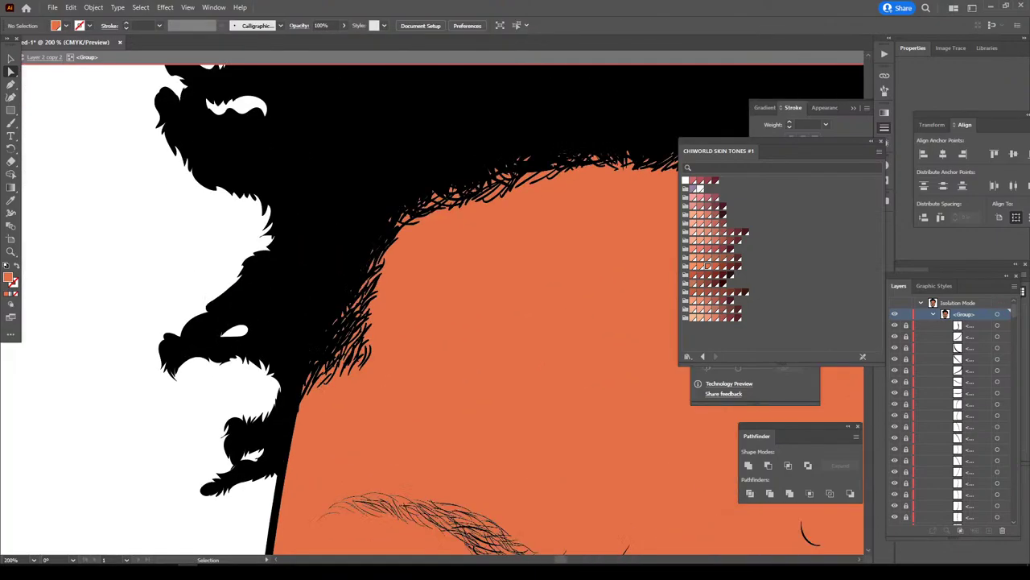
{"action": "scroll", "coordinate": [246, 251], "scroll_direction": "up", "scroll_amount": 1}
{"action": "scroll", "coordinate": [246, 251], "scroll_direction": "up", "scroll_amount": 1}
{"action": "scroll", "coordinate": [245, 251], "scroll_direction": "up", "scroll_amount": 1}
{"action": "scroll", "coordinate": [419, 282], "scroll_direction": "down", "scroll_amount": 1}
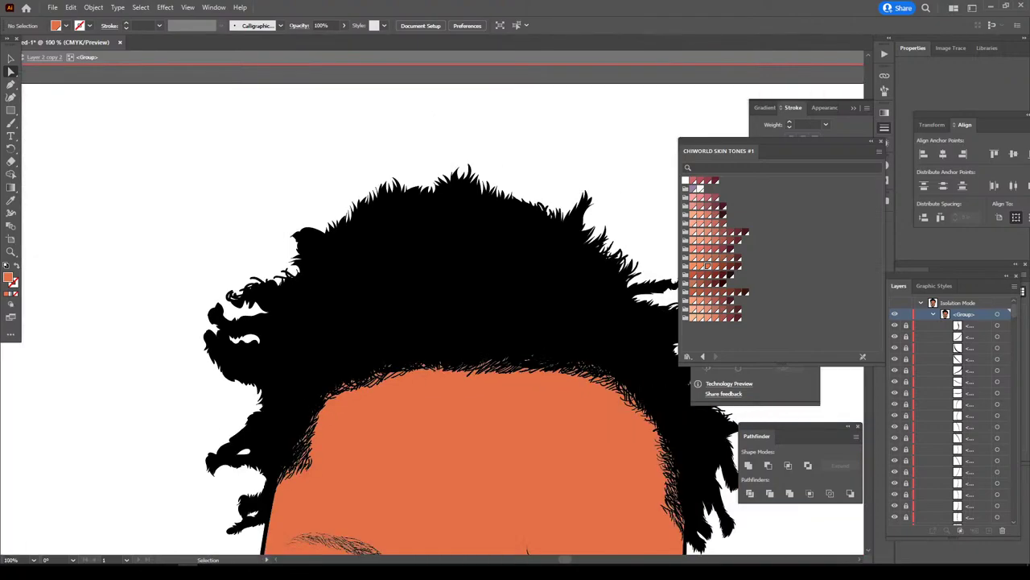
{"action": "scroll", "coordinate": [419, 282], "scroll_direction": "down", "scroll_amount": 1}
{"action": "scroll", "coordinate": [419, 282], "scroll_direction": "down", "scroll_amount": 1}
{"action": "scroll", "coordinate": [419, 281], "scroll_direction": "down", "scroll_amount": 1}
{"action": "scroll", "coordinate": [415, 310], "scroll_direction": "down", "scroll_amount": 2}
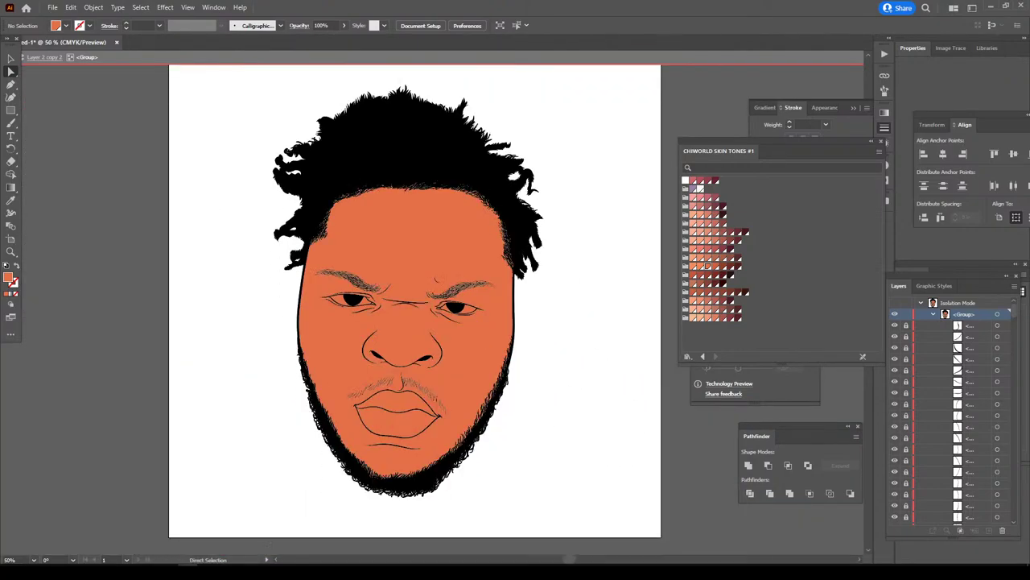
{"action": "scroll", "coordinate": [446, 303], "scroll_direction": "up", "scroll_amount": 1}
{"action": "scroll", "coordinate": [446, 303], "scroll_direction": "up", "scroll_amount": 1}
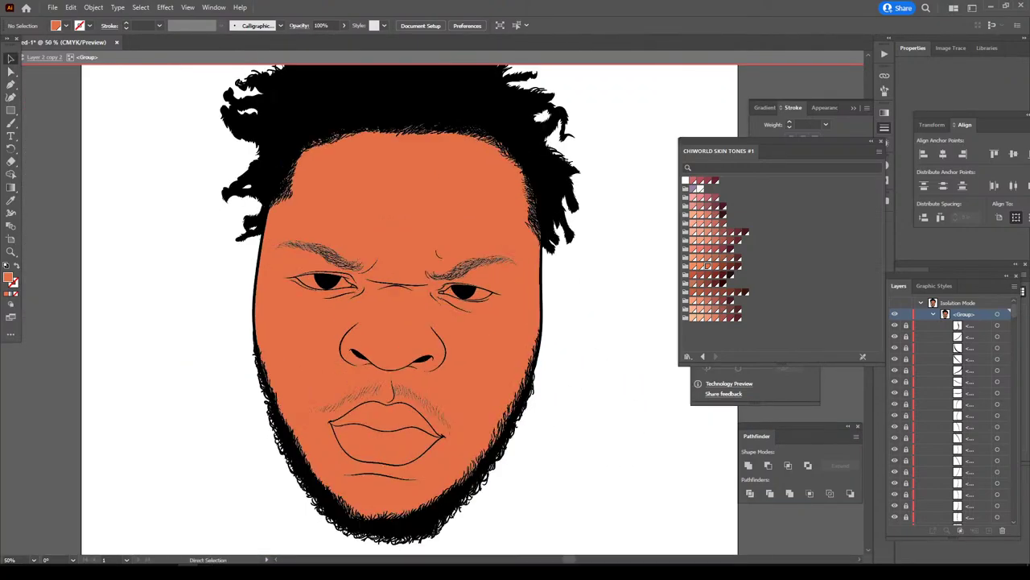
{"action": "scroll", "coordinate": [446, 303], "scroll_direction": "up", "scroll_amount": 1}
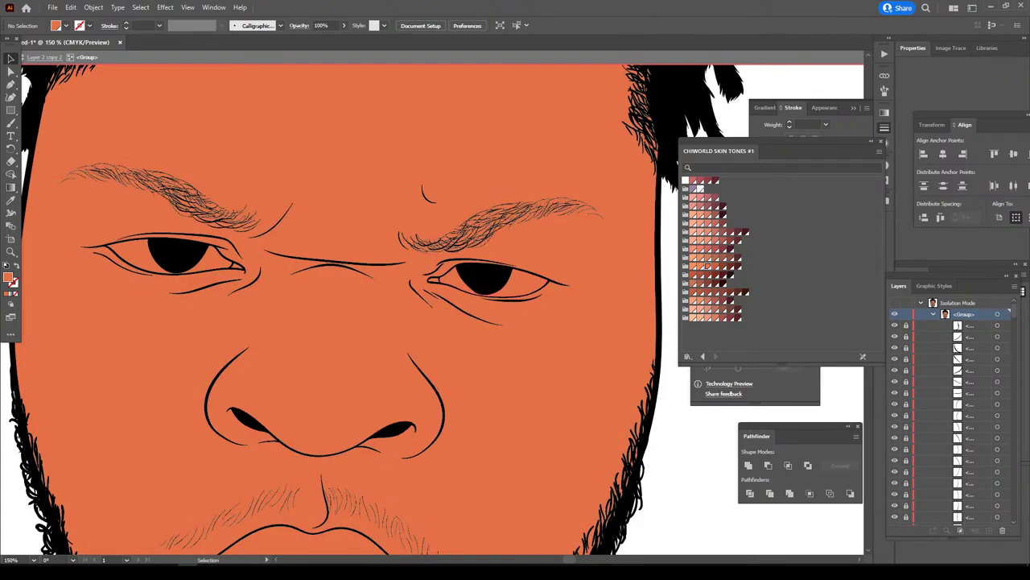
- Fill both eye shapes with white
{"action": "left_click", "coordinate": [483, 266]}
{"action": "left_click", "coordinate": [177, 256], "text": "shift"}
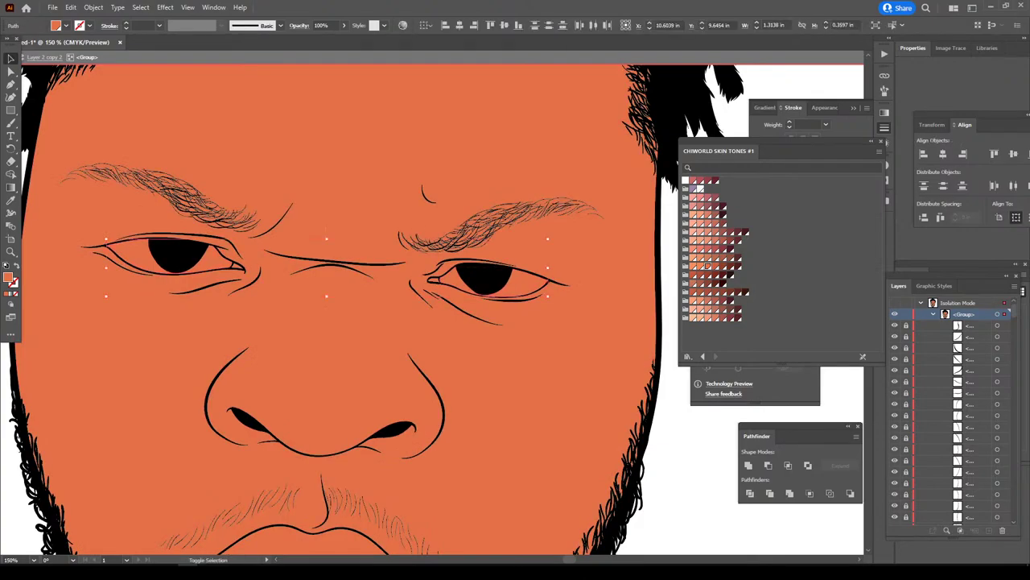
{"action": "left_click", "coordinate": [698, 187]}
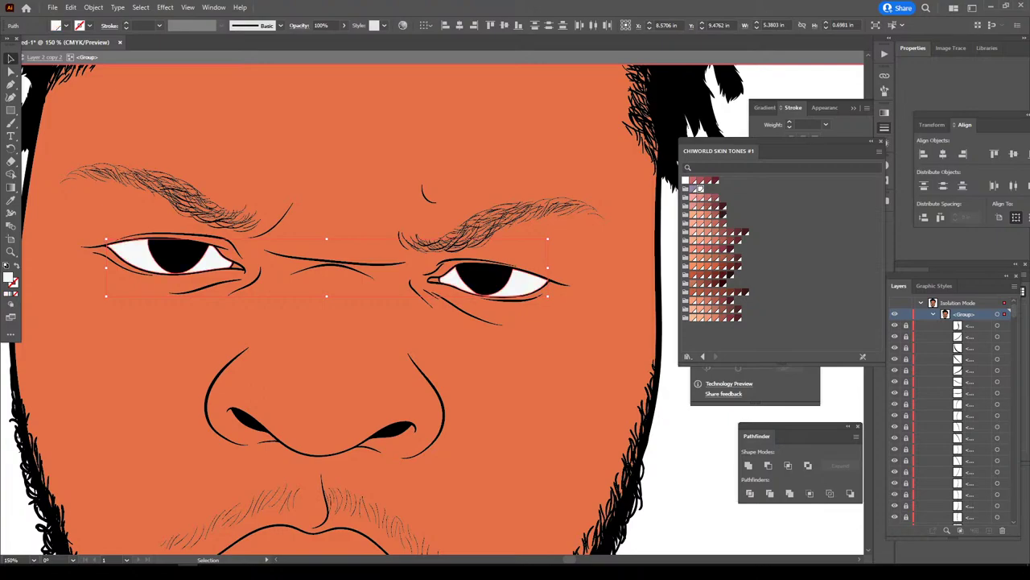
{"action": "key", "text": "ctrl+shift+a"}
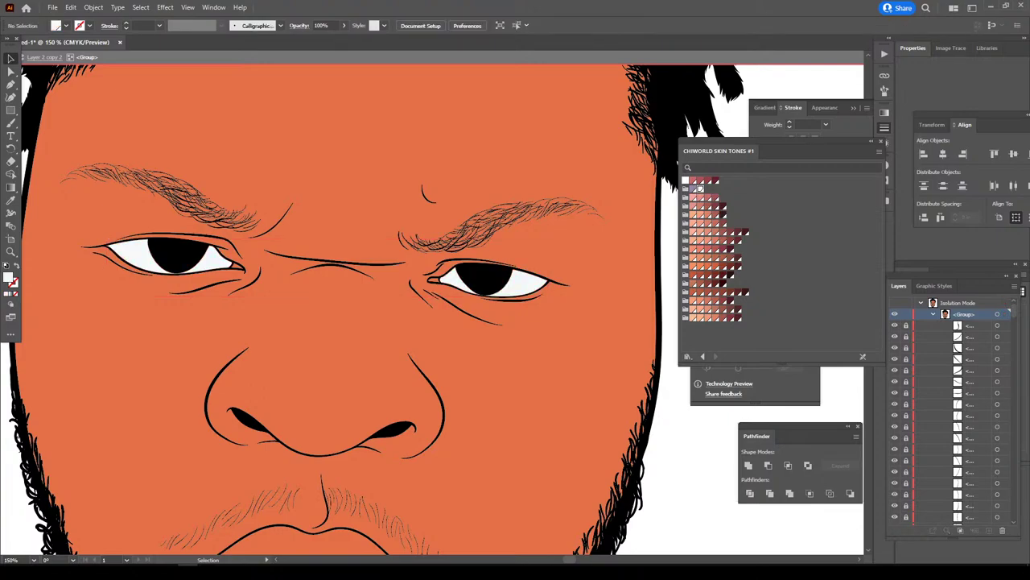
{"action": "scroll", "coordinate": [338, 310], "scroll_direction": "down", "scroll_amount": 3}
{"action": "scroll", "coordinate": [338, 310], "scroll_direction": "down", "scroll_amount": 3}
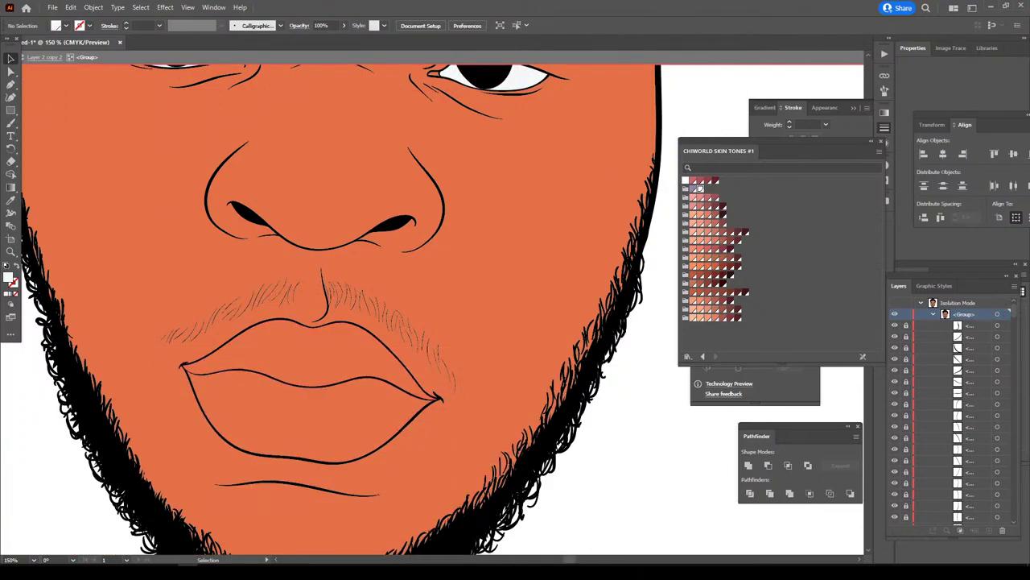
- Colour the upper lip a deep rose and the lower lip a lighter pink
{"action": "left_click", "coordinate": [437, 398]}
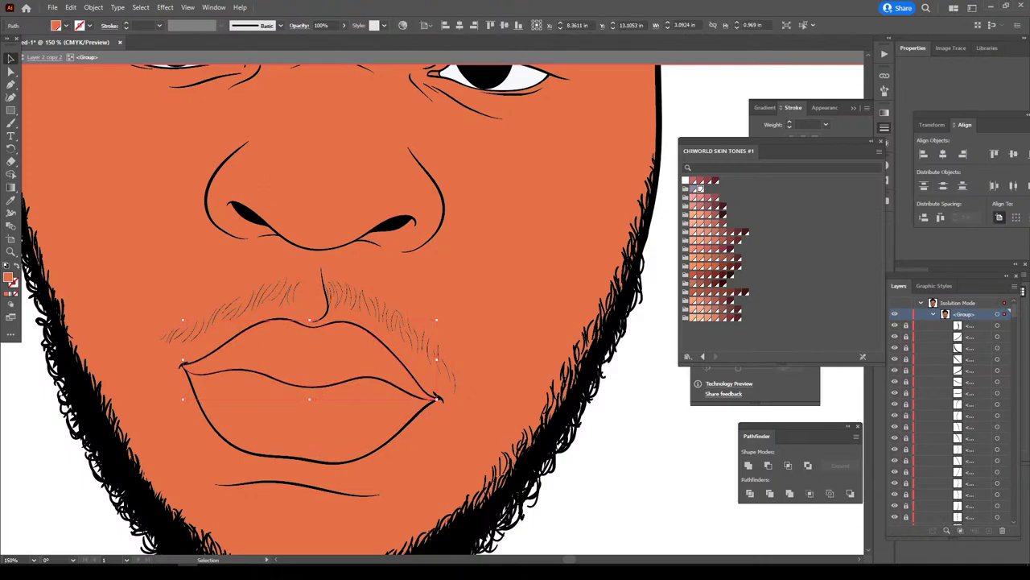
{"action": "left_click", "coordinate": [700, 188]}
{"action": "left_click", "coordinate": [438, 397]}
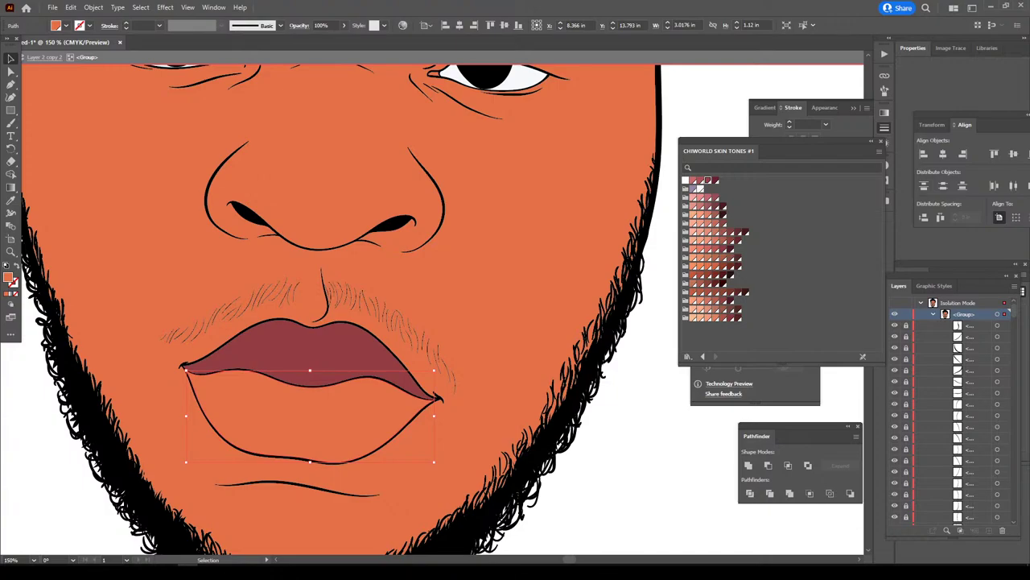
{"action": "left_click", "coordinate": [708, 181]}
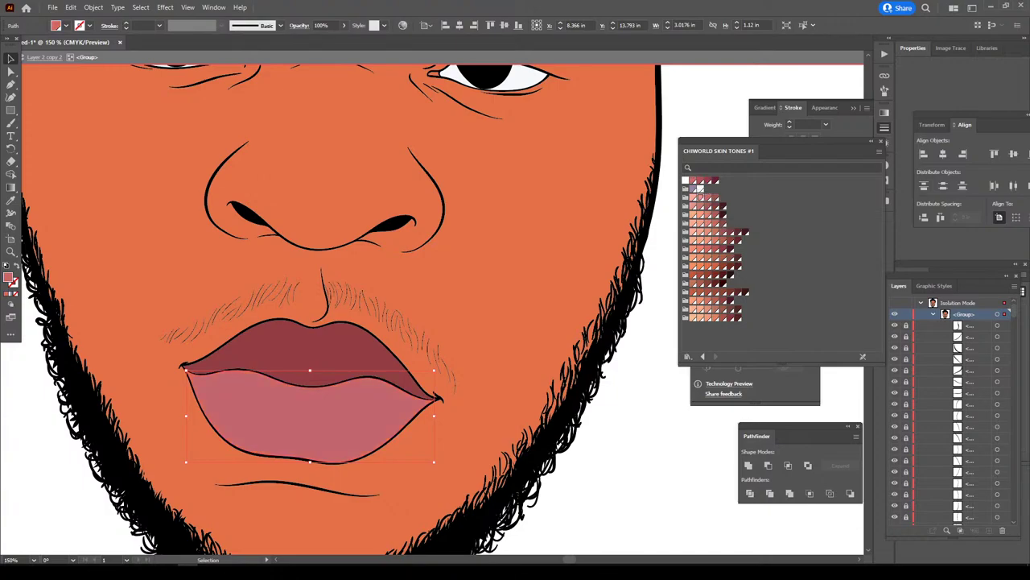
{"action": "left_click", "coordinate": [700, 197]}
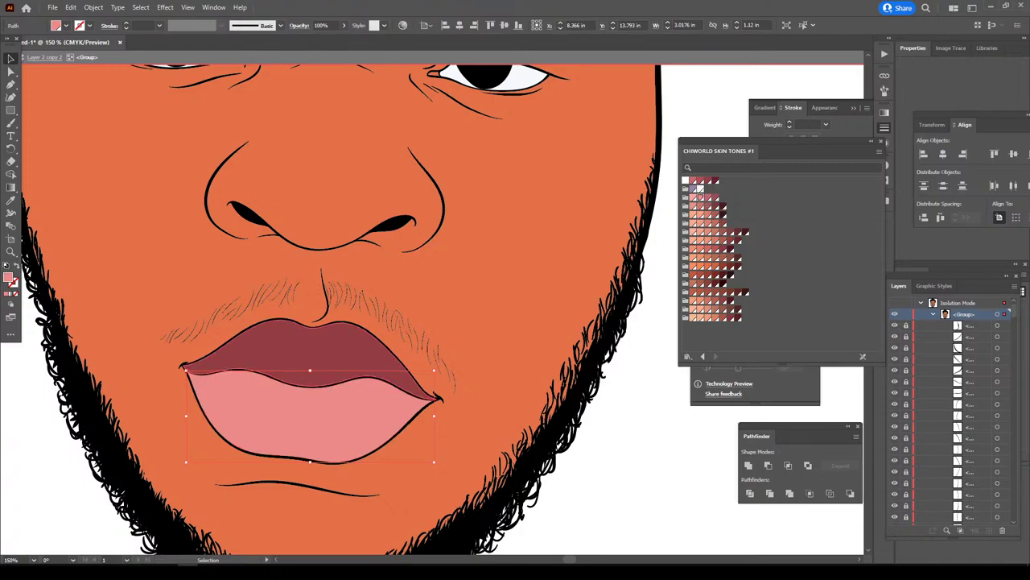
{"action": "key", "text": "ctrl+alt+bracketleft"}
{"action": "left_click", "coordinate": [700, 179]}
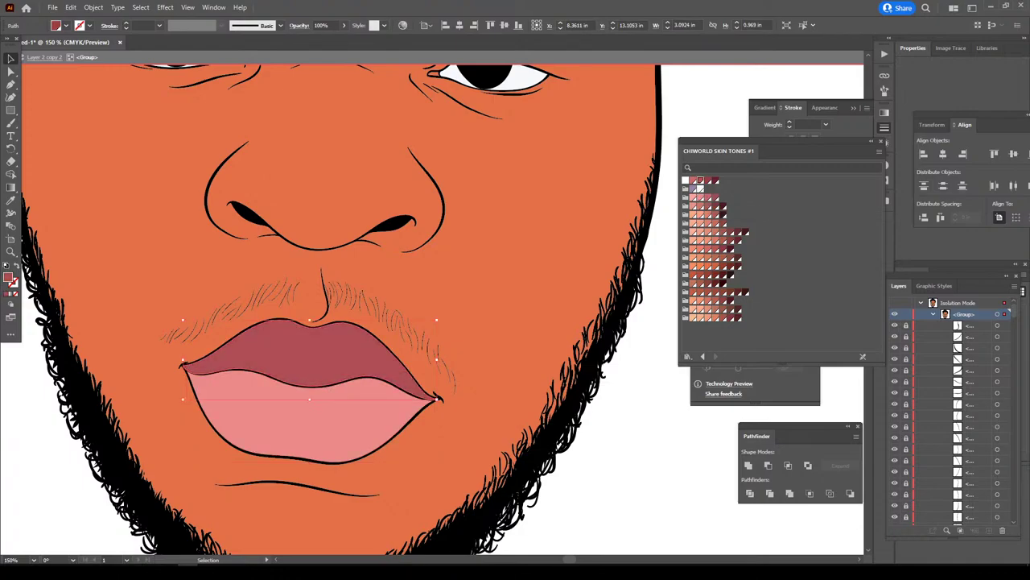
{"action": "key", "text": "ctrl+shift+a"}
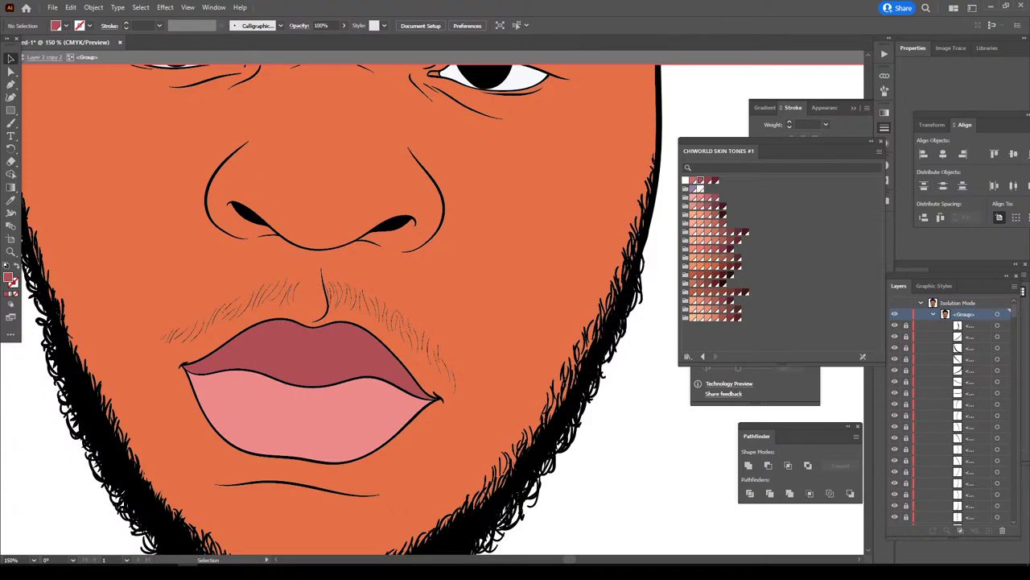
{"action": "key", "text": "ctrl+minus"}
{"action": "key", "text": "ctrl+minus"}
{"action": "key", "text": "ctrl+minus"}
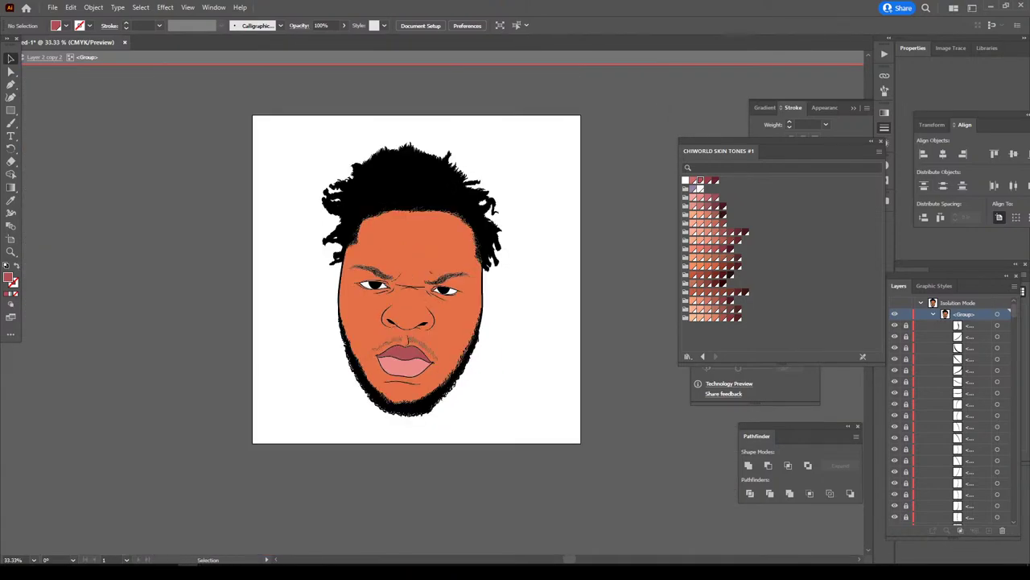
- Select the eye-corner lines, exit Isolation Mode and fit the whole portrait in view
{"action": "key", "text": "ctrl+plus"}
{"action": "key", "text": "ctrl+plus"}
{"action": "key", "text": "ctrl+plus"}
{"action": "key", "text": "ctrl+plus"}
{"action": "key", "text": "ctrl+plus"}
{"action": "key", "text": "ctrl+plus"}
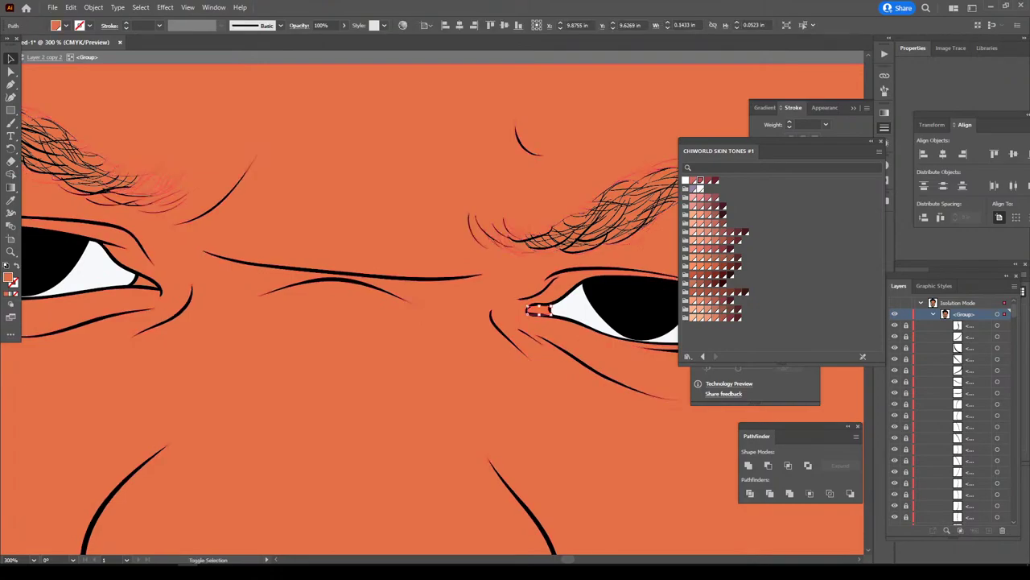
{"action": "left_click_drag", "start_coordinate": [527, 306], "coordinate": [552, 316]}
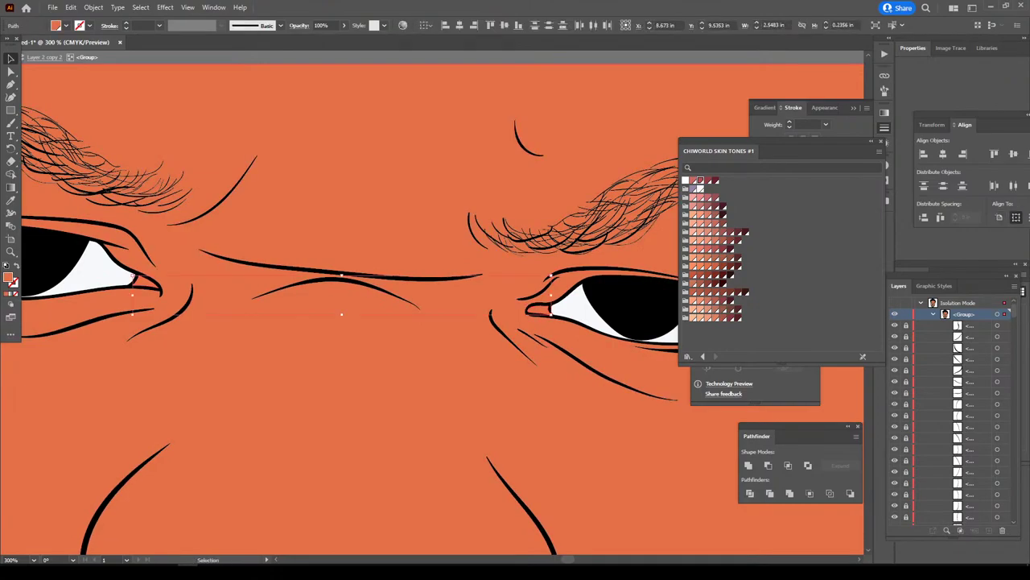
{"action": "key", "text": "Escape"}
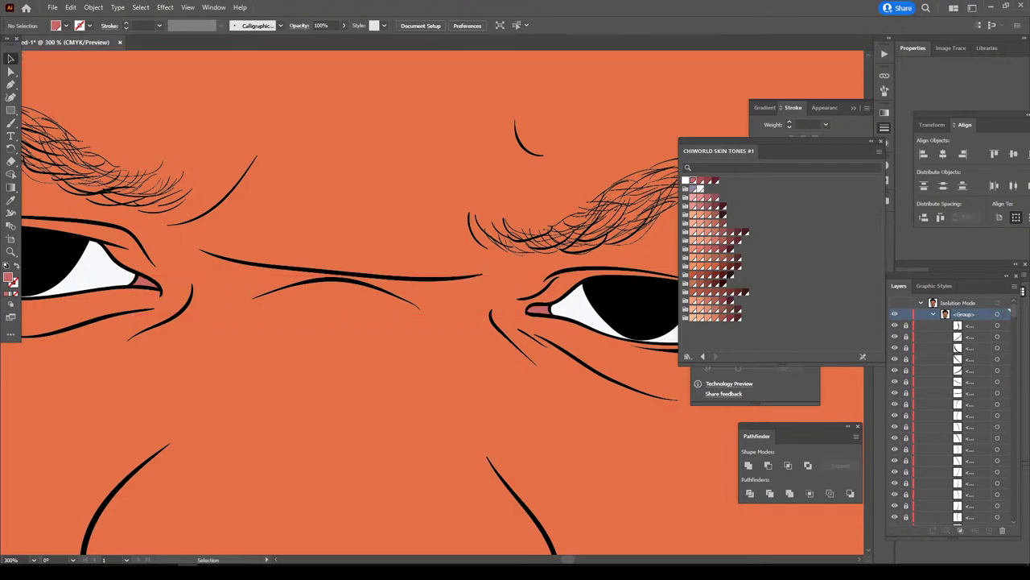
{"action": "key", "text": "ctrl+0"}
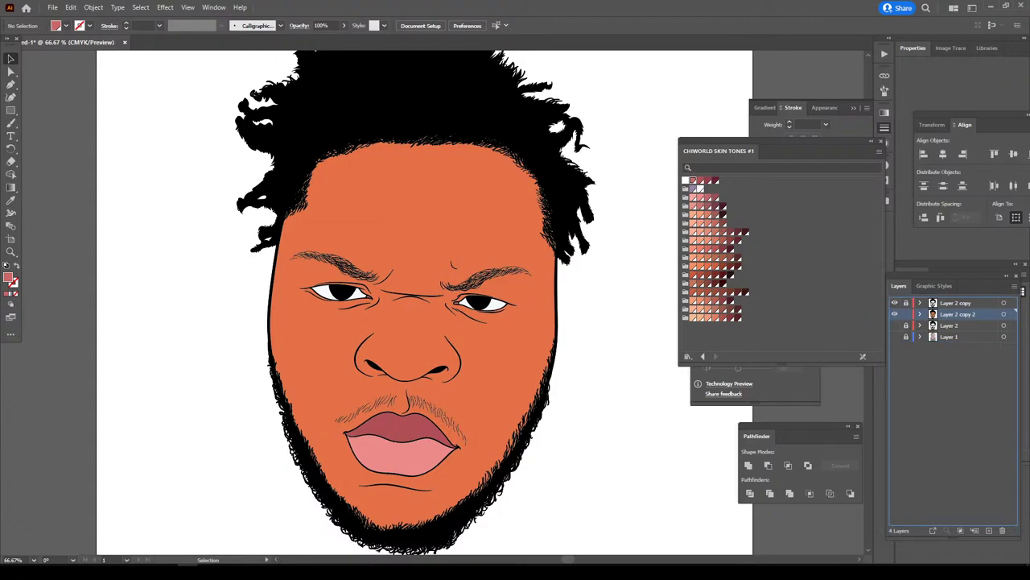
- Duplicate Layer 2 copy 2 into a new Layer 2 copy 3, undoing an accidental delete
{"action": "left_click_drag", "start_coordinate": [958, 314], "coordinate": [990, 531]}
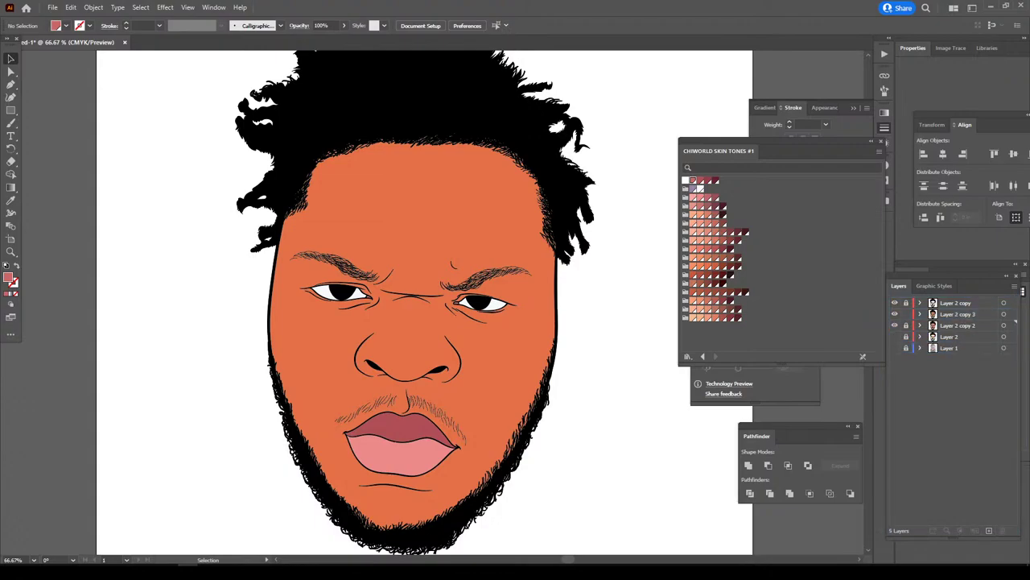
{"action": "left_click", "coordinate": [1004, 314]}
{"action": "key", "text": "ctrl+1"}
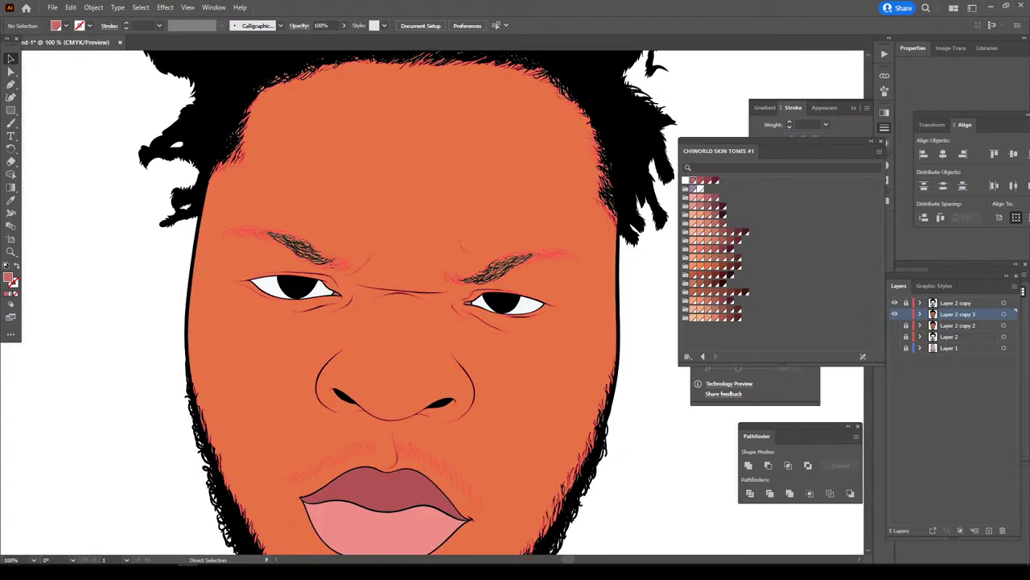
{"action": "scroll", "coordinate": [407, 303], "scroll_direction": "down", "scroll_amount": 2}
{"action": "key", "text": "Delete"}
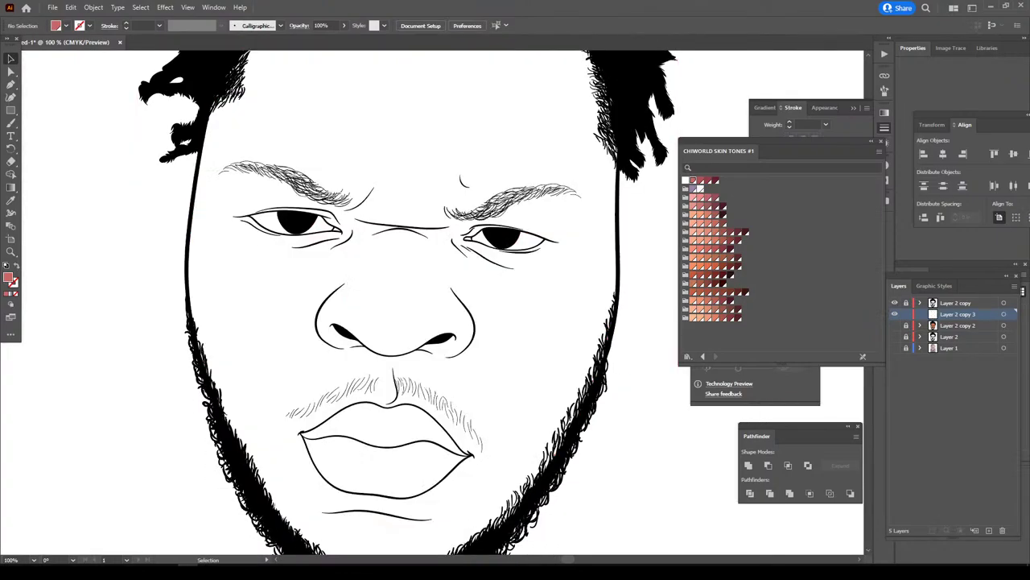
{"action": "scroll", "coordinate": [408, 303], "scroll_direction": "up", "scroll_amount": 1}
{"action": "key", "text": "ctrl+z"}
- Isolate the coloured face group and delete its orange face fill
{"action": "right_click", "coordinate": [480, 324]}
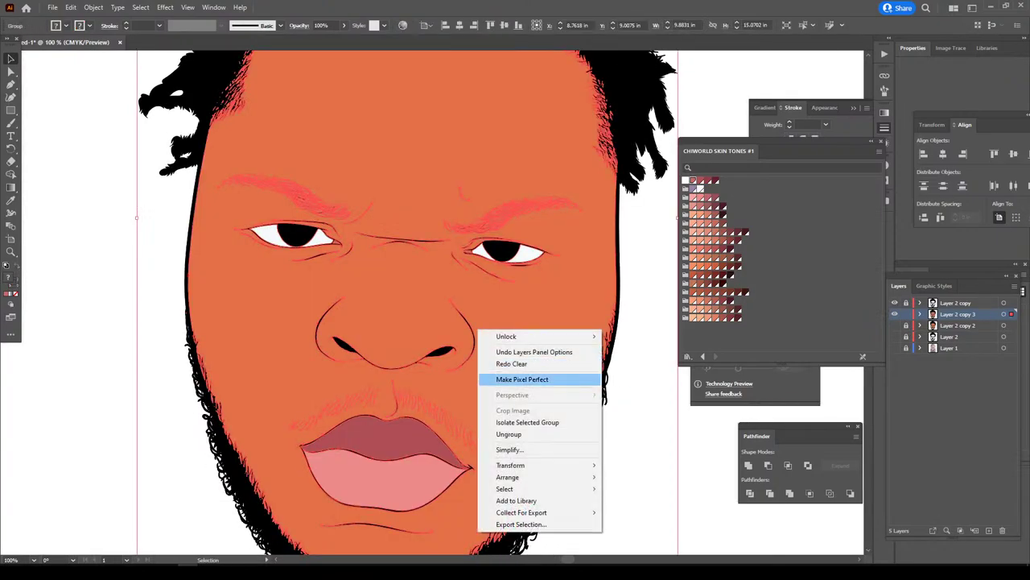
{"action": "left_click", "coordinate": [524, 421]}
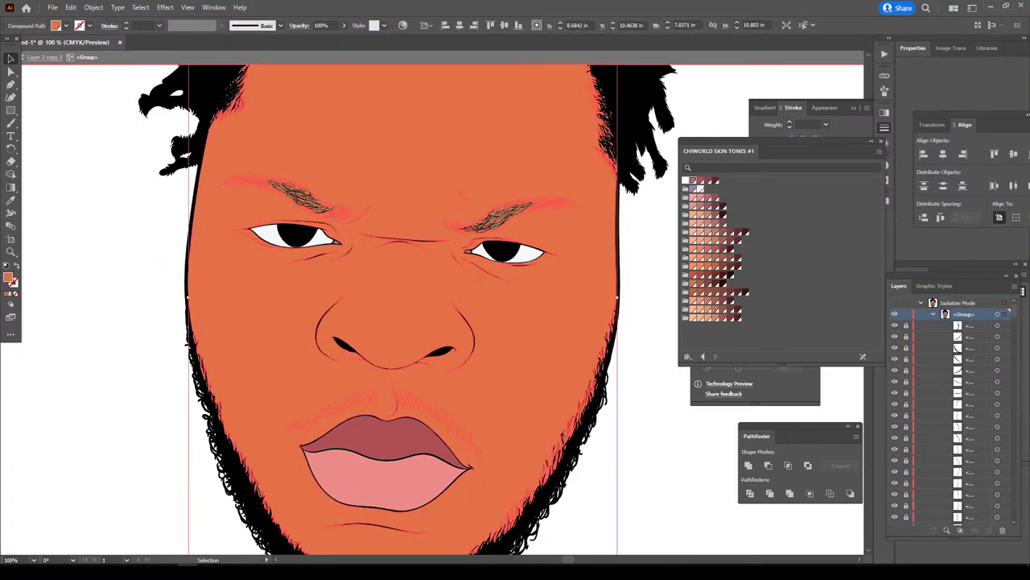
{"action": "key", "text": "Delete"}
{"action": "scroll", "coordinate": [409, 310], "scroll_direction": "up", "scroll_amount": 3}
{"action": "scroll", "coordinate": [408, 309], "scroll_direction": "up", "scroll_amount": 2}
- Delete the orange hair strokes from both eyebrows and along the forehead
{"action": "left_click_drag", "start_coordinate": [425, 220], "coordinate": [596, 342]}
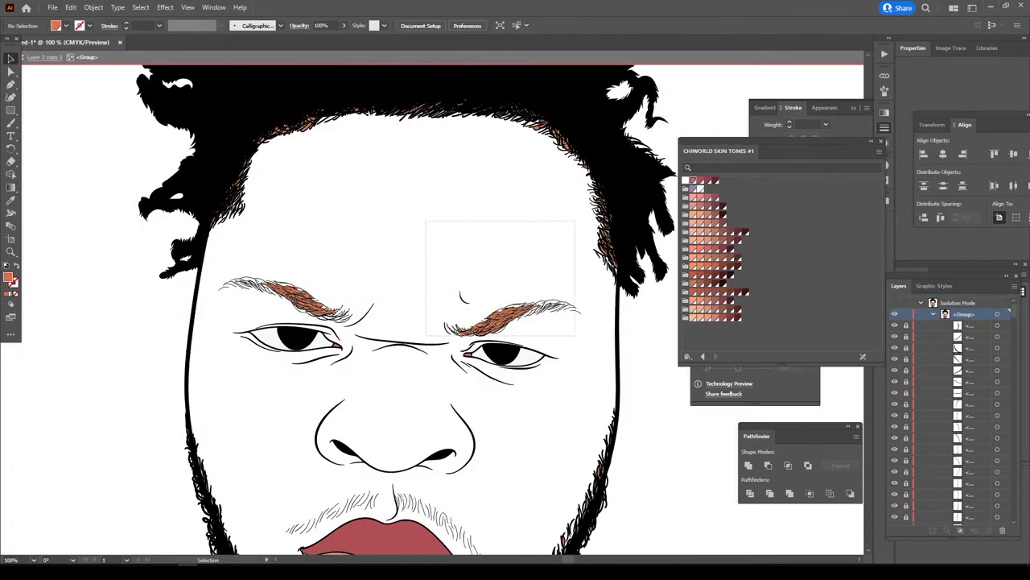
{"action": "key", "text": "Delete"}
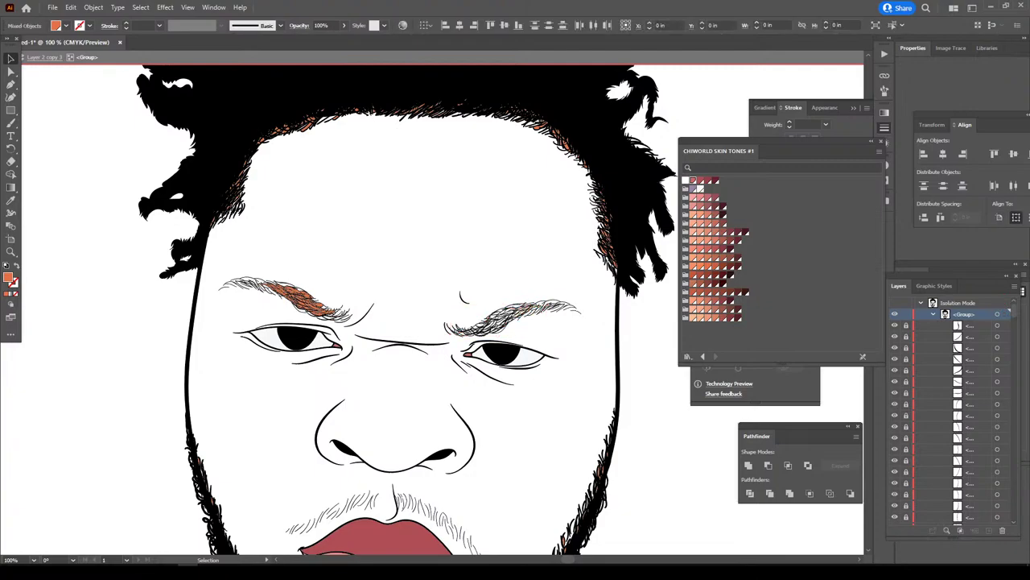
{"action": "mouse_move", "coordinate": [194, 235]}
{"action": "left_mouse_down"}
{"action": "mouse_move", "coordinate": [412, 343]}
{"action": "mouse_move", "coordinate": [407, 323]}
{"action": "left_mouse_up"}
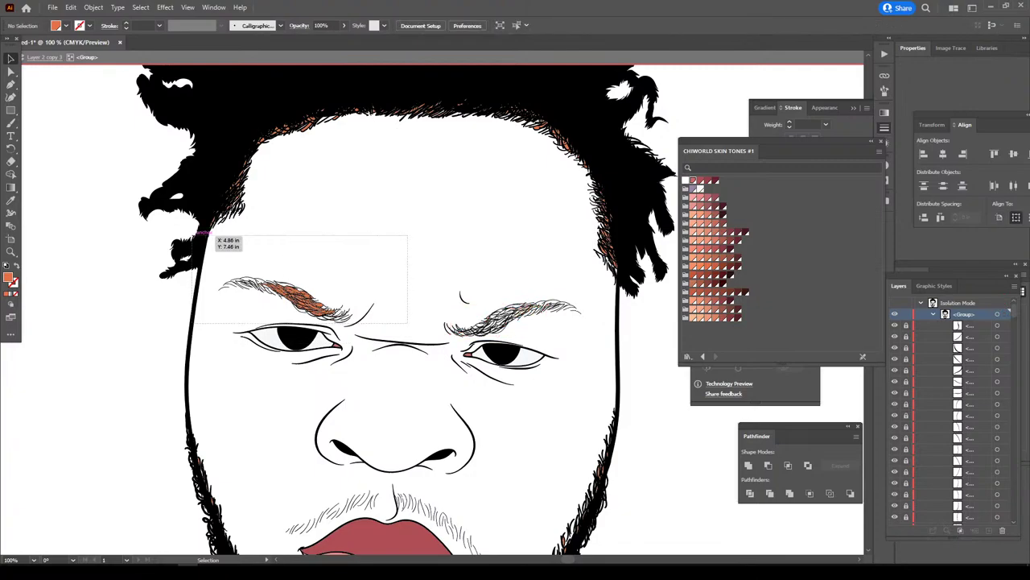
{"action": "key", "text": "Delete"}
{"action": "scroll", "coordinate": [408, 323], "scroll_direction": "up", "scroll_amount": 3}
{"action": "scroll", "coordinate": [407, 323], "scroll_direction": "up", "scroll_amount": 3}
{"action": "mouse_move", "coordinate": [97, 114]}
{"action": "left_mouse_down"}
{"action": "mouse_move", "coordinate": [567, 413]}
{"action": "mouse_move", "coordinate": [709, 439]}
{"action": "left_mouse_up"}
{"action": "key", "text": "Delete"}
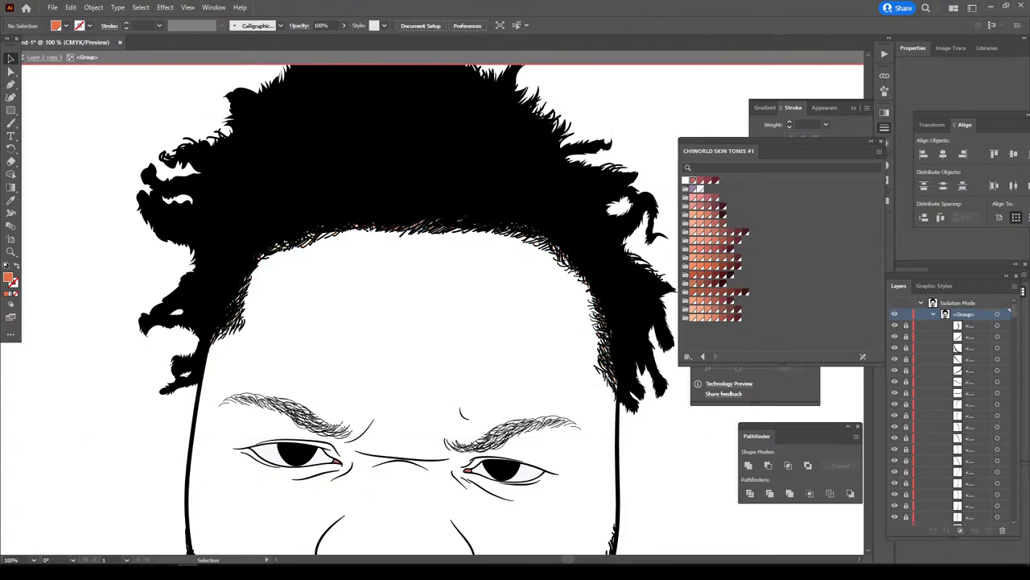
{"action": "scroll", "coordinate": [420, 278], "scroll_direction": "down", "scroll_amount": 3}
{"action": "scroll", "coordinate": [421, 278], "scroll_direction": "down", "scroll_amount": 1}
{"action": "scroll", "coordinate": [555, 343], "scroll_direction": "up", "scroll_amount": 2}
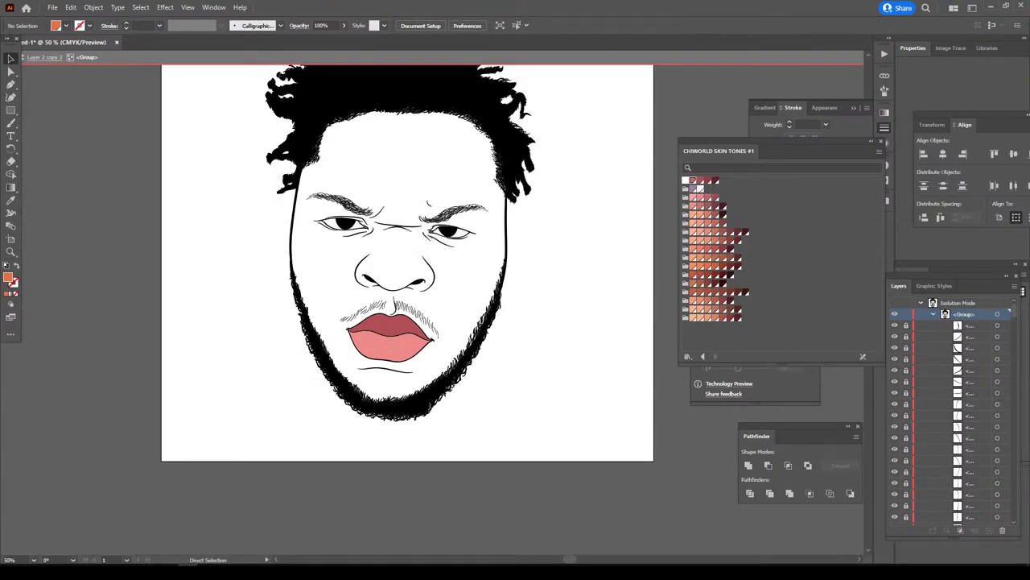
{"action": "scroll", "coordinate": [556, 343], "scroll_direction": "up", "scroll_amount": 2}
- Select coloured strokes along both beard edges, exit isolation, and add empty Layer 6
{"action": "left_click_drag", "start_coordinate": [536, 506], "coordinate": [375, 208]}
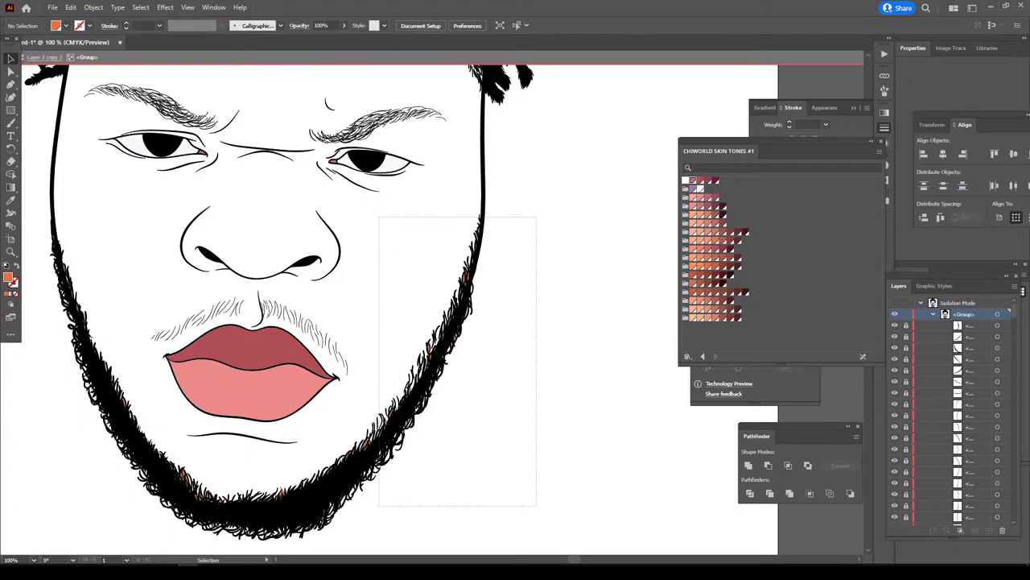
{"action": "scroll", "coordinate": [375, 208], "scroll_direction": "down", "scroll_amount": 2}
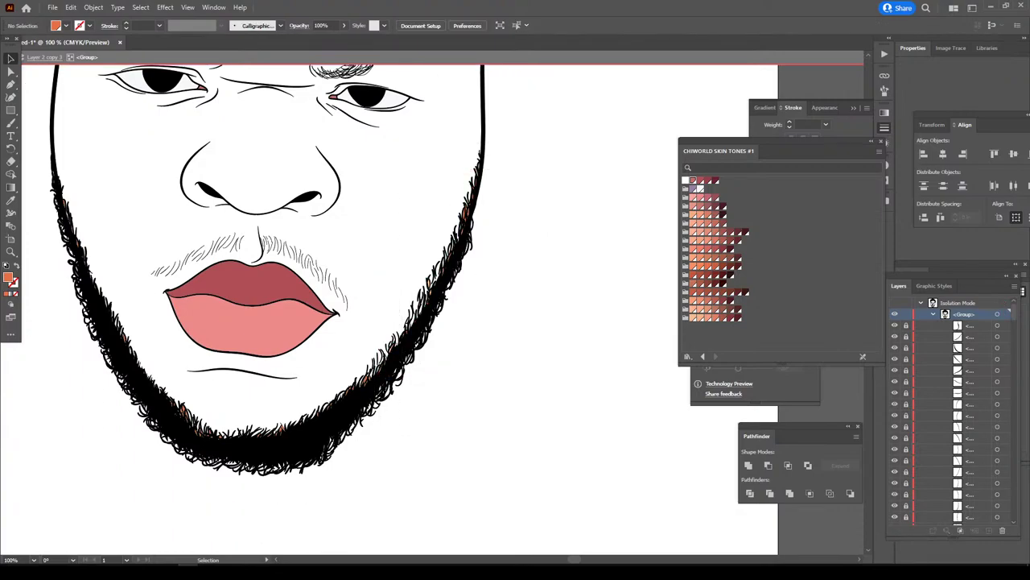
{"action": "left_click_drag", "start_coordinate": [80, 496], "coordinate": [460, 374]}
{"action": "left_click_drag", "start_coordinate": [115, 245], "coordinate": [34, 431]}
{"action": "left_click_drag", "start_coordinate": [115, 244], "coordinate": [129, 215]}
{"action": "left_click_drag", "start_coordinate": [506, 332], "coordinate": [447, 125]}
{"action": "scroll", "coordinate": [483, 290], "scroll_direction": "up", "scroll_amount": 1}
{"action": "scroll", "coordinate": [425, 266], "scroll_direction": "down", "scroll_amount": 1}
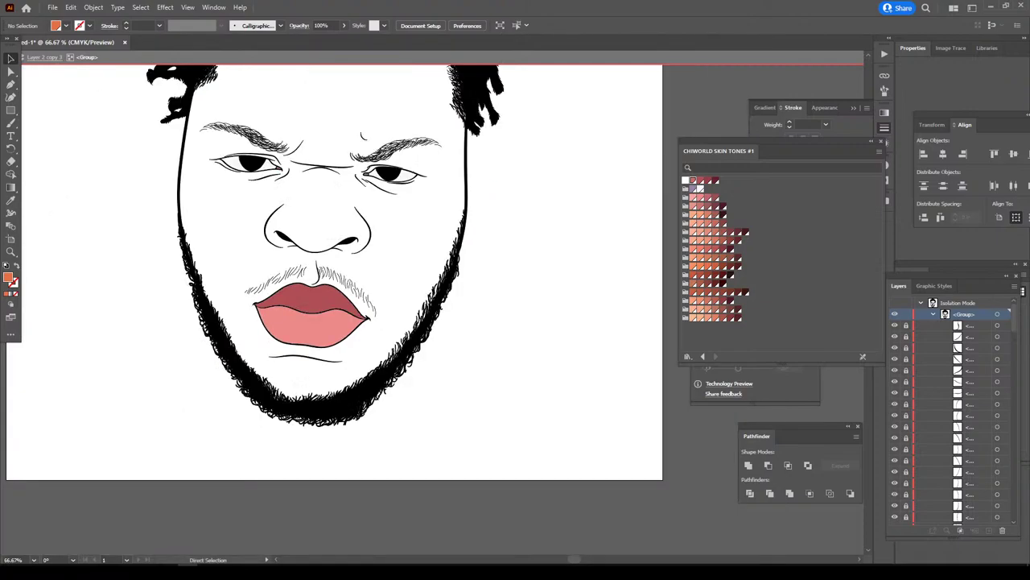
{"action": "scroll", "coordinate": [537, 266], "scroll_direction": "up", "scroll_amount": 1}
{"action": "scroll", "coordinate": [363, 306], "scroll_direction": "up", "scroll_amount": 1}
{"action": "scroll", "coordinate": [362, 306], "scroll_direction": "down", "scroll_amount": 2}
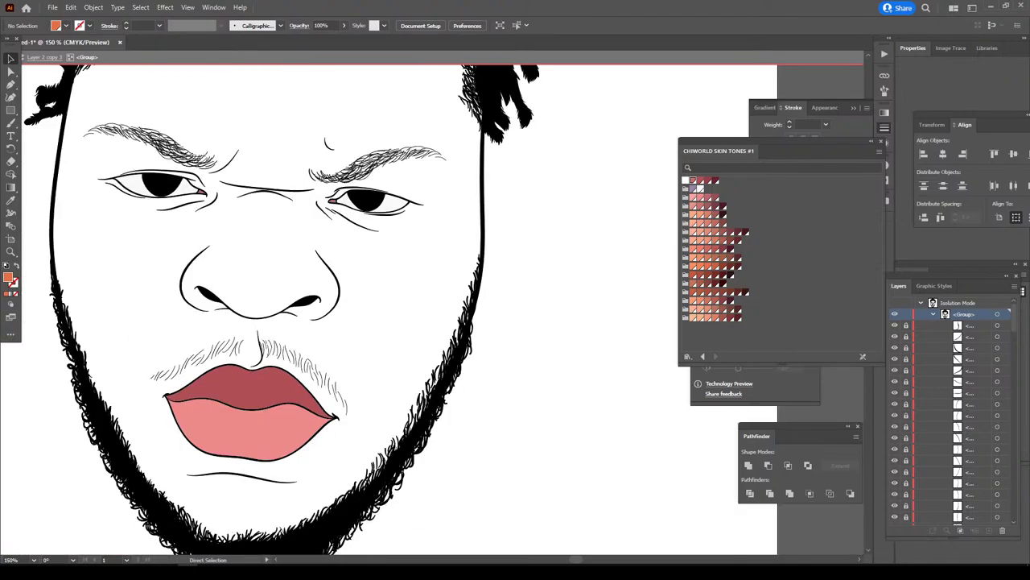
{"action": "scroll", "coordinate": [362, 306], "scroll_direction": "down", "scroll_amount": 1}
{"action": "scroll", "coordinate": [362, 306], "scroll_direction": "down", "scroll_amount": 1}
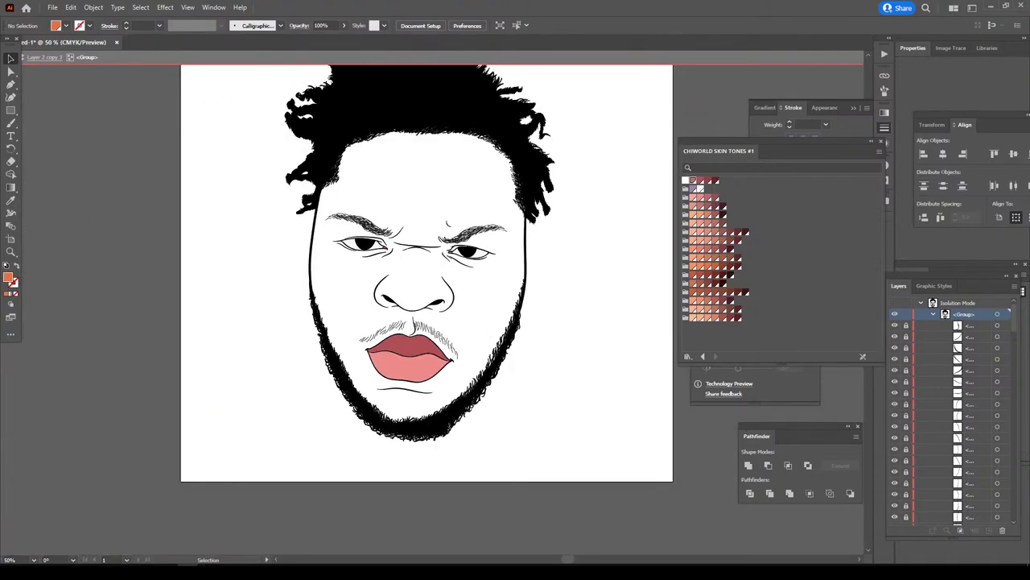
{"action": "key", "text": "Escape"}
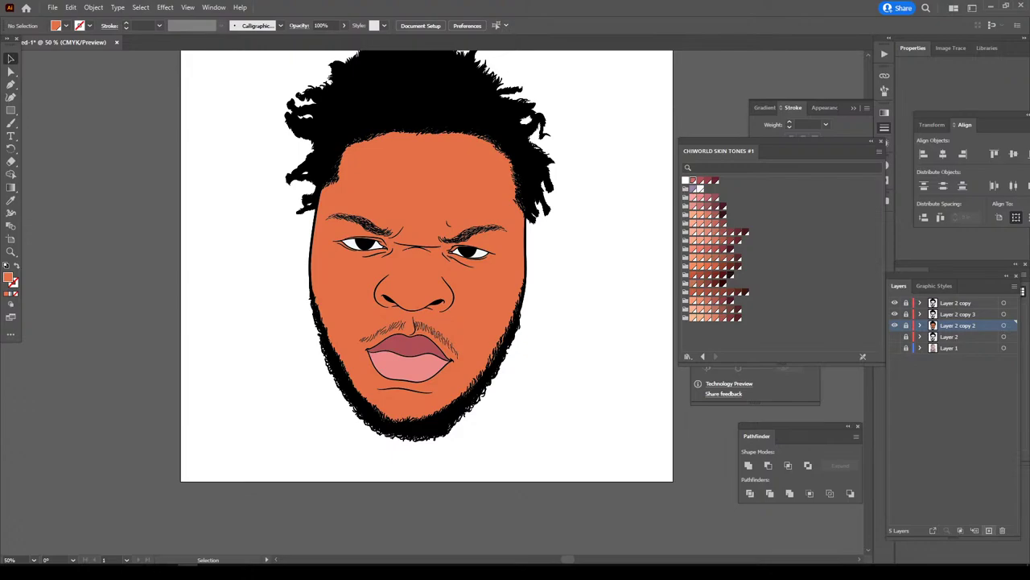
{"action": "left_click", "coordinate": [989, 529]}
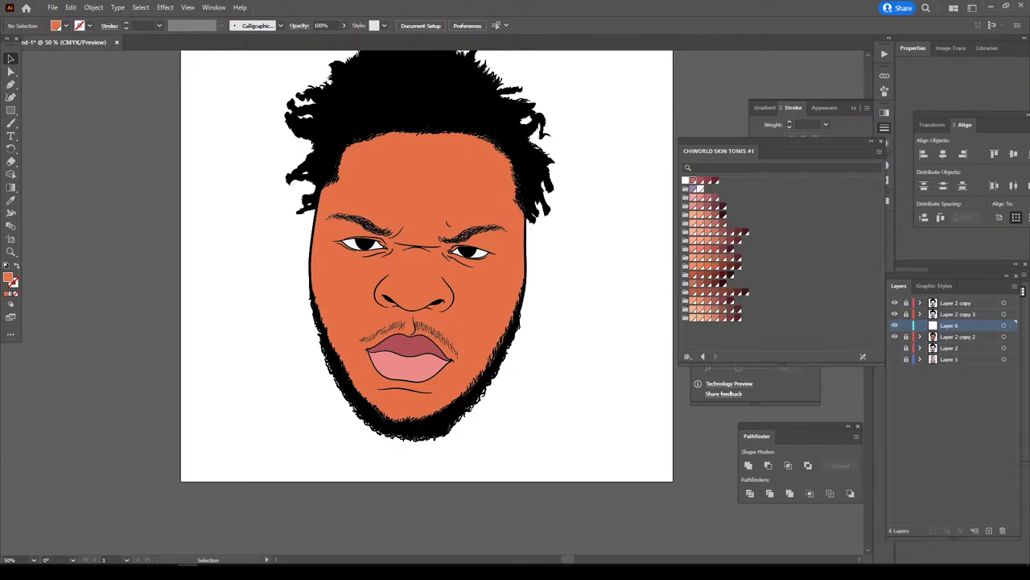
- Draw a darker skin-tone shadow under the right nostril and deepen its fill
{"action": "left_click", "coordinate": [716, 267]}
{"action": "key", "text": "ctrl+1"}
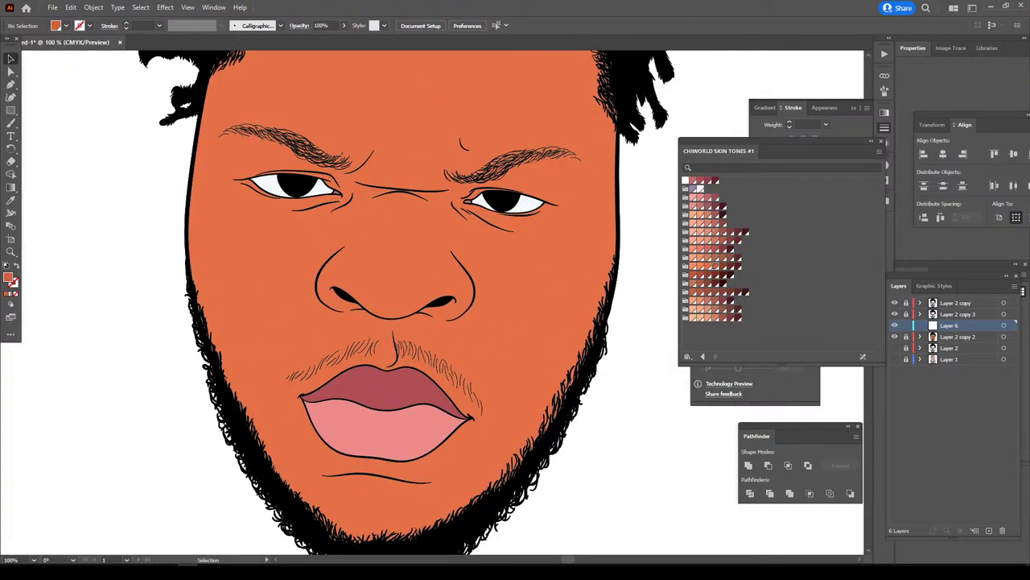
{"action": "key", "text": "ctrl+plus"}
{"action": "key", "text": "ctrl+plus"}
{"action": "key", "text": "ctrl+plus"}
{"action": "key", "text": "ctrl+plus"}
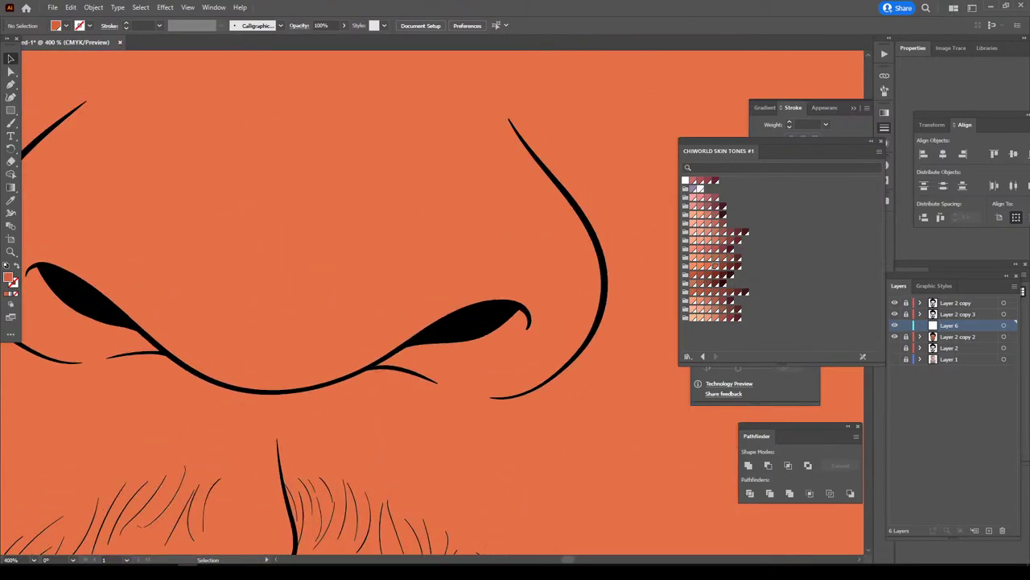
{"action": "left_click_drag", "start_coordinate": [10, 123], "coordinate": [48, 150]}
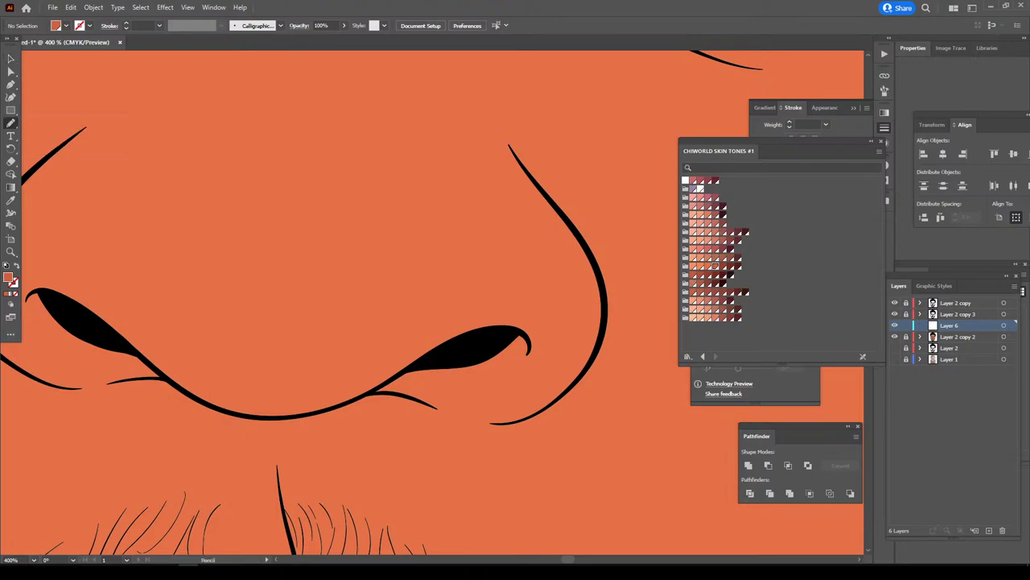
{"action": "mouse_move", "coordinate": [303, 415]}
{"action": "left_mouse_down"}
{"action": "mouse_move", "coordinate": [597, 352]}
{"action": "mouse_move", "coordinate": [604, 302]}
{"action": "mouse_move", "coordinate": [594, 321]}
{"action": "mouse_move", "coordinate": [445, 310]}
{"action": "mouse_move", "coordinate": [296, 409]}
{"action": "left_mouse_up"}
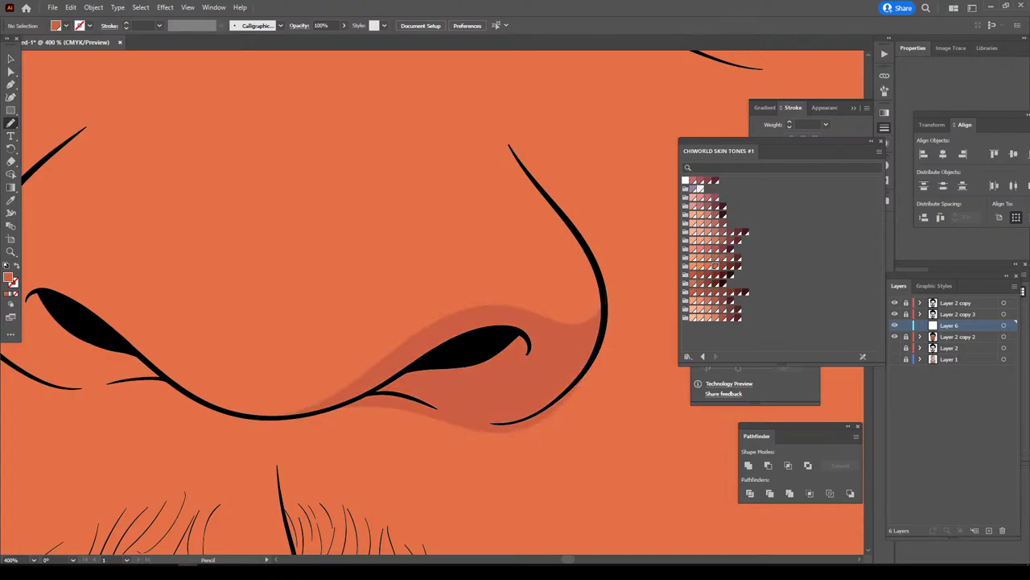
{"action": "key", "text": "ctrl+minus"}
{"action": "key", "text": "ctrl+minus"}
{"action": "key", "text": "ctrl+minus"}
{"action": "key", "text": "ctrl+minus"}
{"action": "key", "text": "ctrl+minus"}
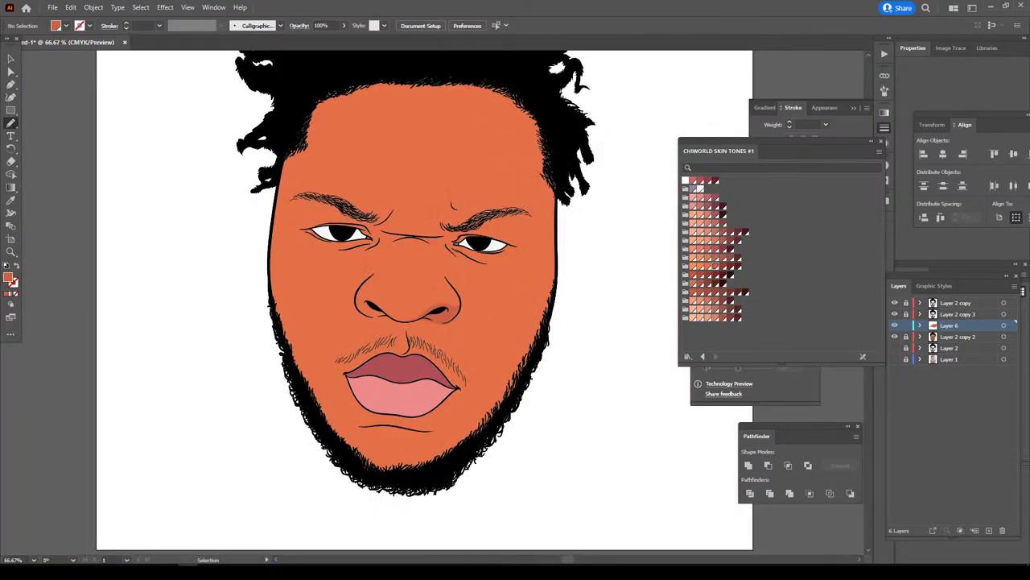
{"action": "key", "text": "ctrl+plus"}
{"action": "key", "text": "ctrl+plus"}
{"action": "key", "text": "ctrl+plus"}
{"action": "key", "text": "ctrl+plus"}
{"action": "key", "text": "v"}
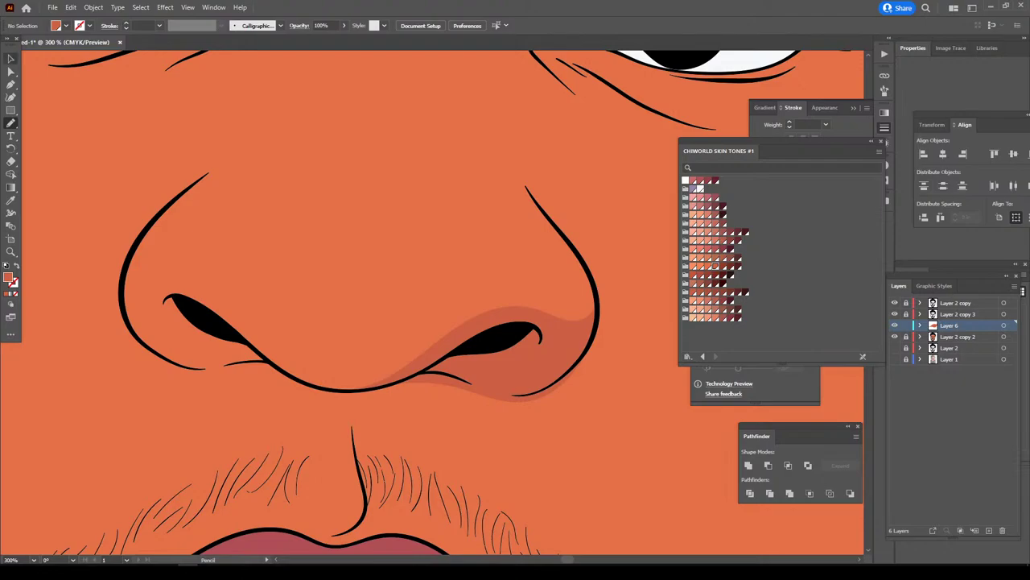
{"action": "key", "text": "ctrl+a"}
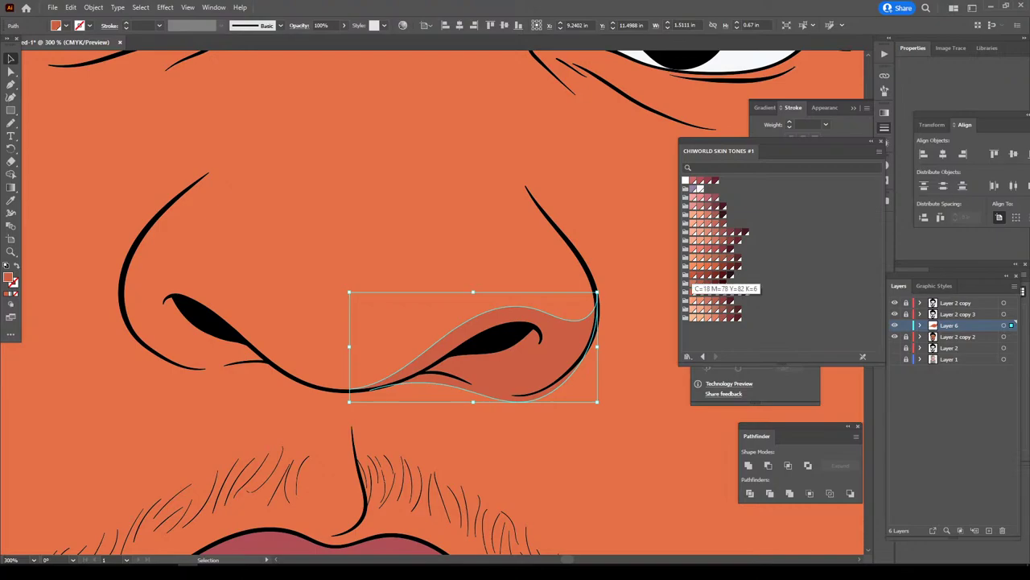
{"action": "left_click", "coordinate": [693, 275]}
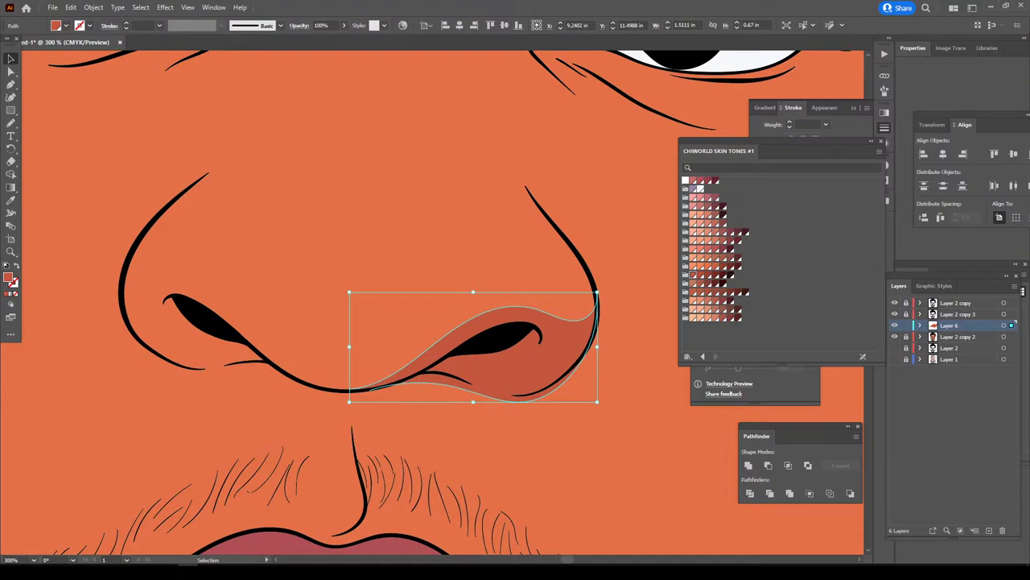
{"action": "key", "text": "ctrl+shift+a"}
{"action": "key", "text": "ctrl+0"}
{"action": "key", "text": "ctrl+1"}
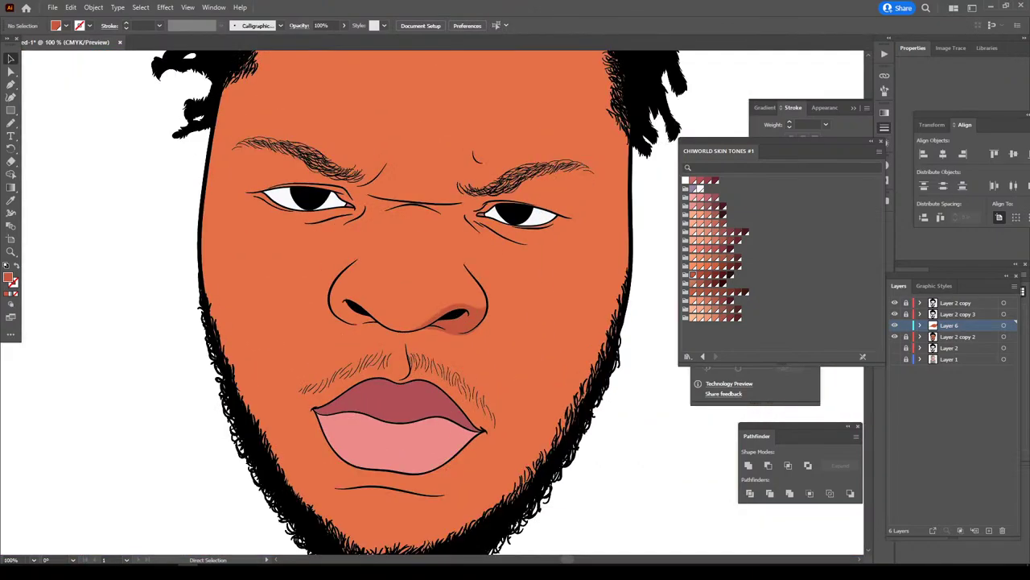
{"action": "scroll", "coordinate": [407, 302], "scroll_direction": "up", "scroll_amount": 3}
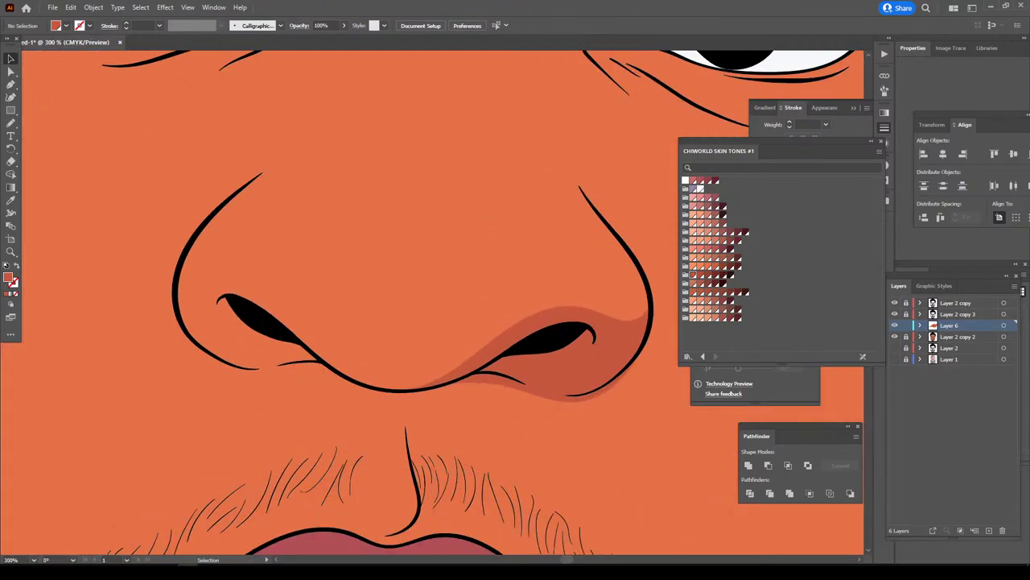
- Trace a darker shadow band along the lower nose outline and beneath the nostrils
{"action": "key", "text": "n"}
{"action": "mouse_move", "coordinate": [175, 283]}
{"action": "left_mouse_down"}
{"action": "mouse_move", "coordinate": [375, 391]}
{"action": "mouse_move", "coordinate": [467, 377]}
{"action": "mouse_move", "coordinate": [521, 334]}
{"action": "mouse_move", "coordinate": [407, 365]}
{"action": "mouse_move", "coordinate": [330, 336]}
{"action": "mouse_move", "coordinate": [280, 297]}
{"action": "mouse_move", "coordinate": [226, 282]}
{"action": "left_mouse_up"}
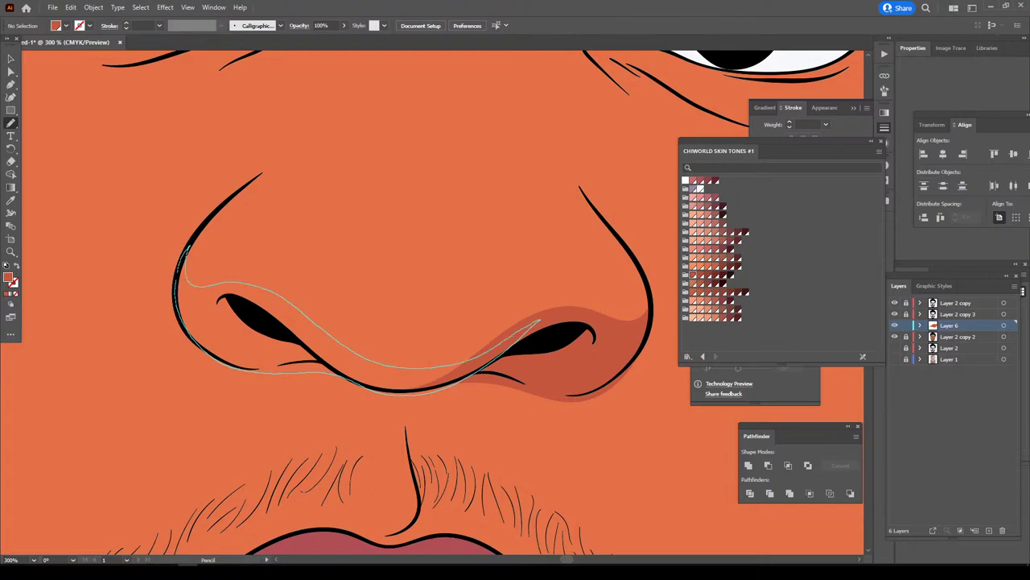
{"action": "left_click_drag", "start_coordinate": [186, 251], "coordinate": [185, 247]}
{"action": "key", "text": "ctrl+minus"}
{"action": "key", "text": "ctrl+minus"}
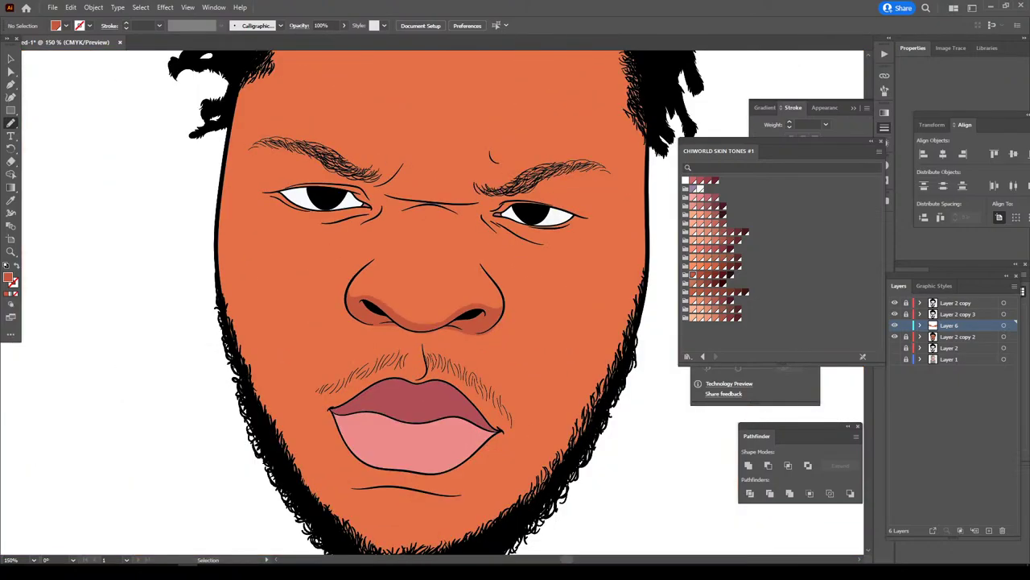
{"action": "key", "text": "ctrl+minus"}
{"action": "key", "text": "ctrl+minus"}
{"action": "key", "text": "ctrl+plus"}
{"action": "key", "text": "ctrl+plus"}
{"action": "key", "text": "ctrl+plus"}
{"action": "key", "text": "ctrl+plus"}
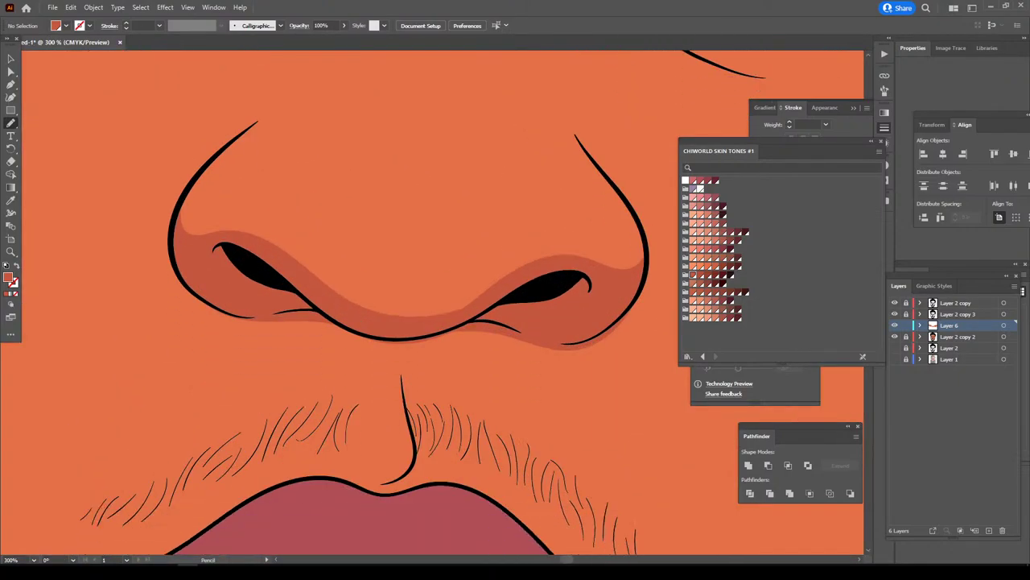
{"action": "left_click_drag", "start_coordinate": [520, 338], "coordinate": [448, 338]}
{"action": "left_click_drag", "start_coordinate": [351, 361], "coordinate": [520, 330]}
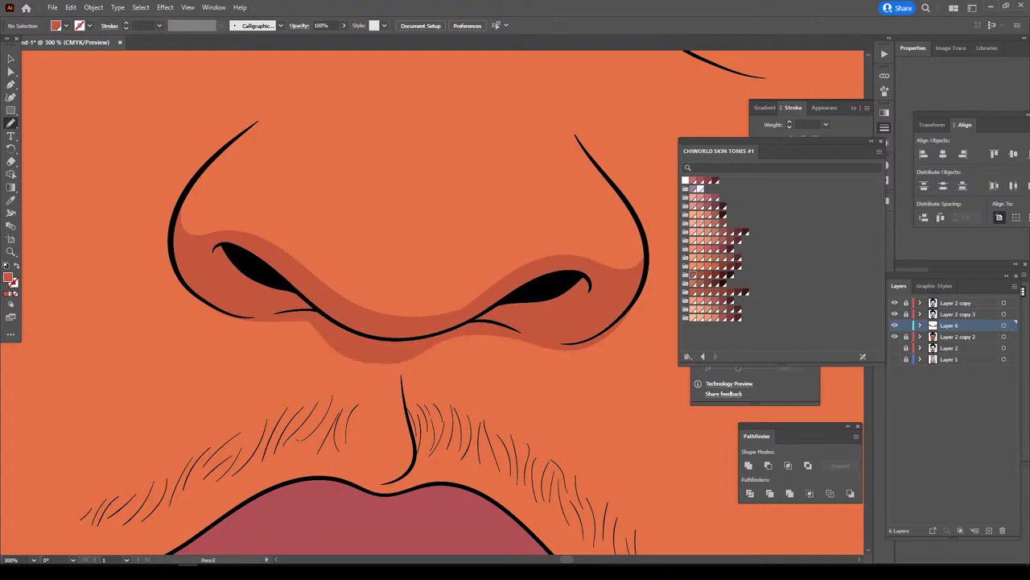
{"action": "key", "text": "ctrl+0"}
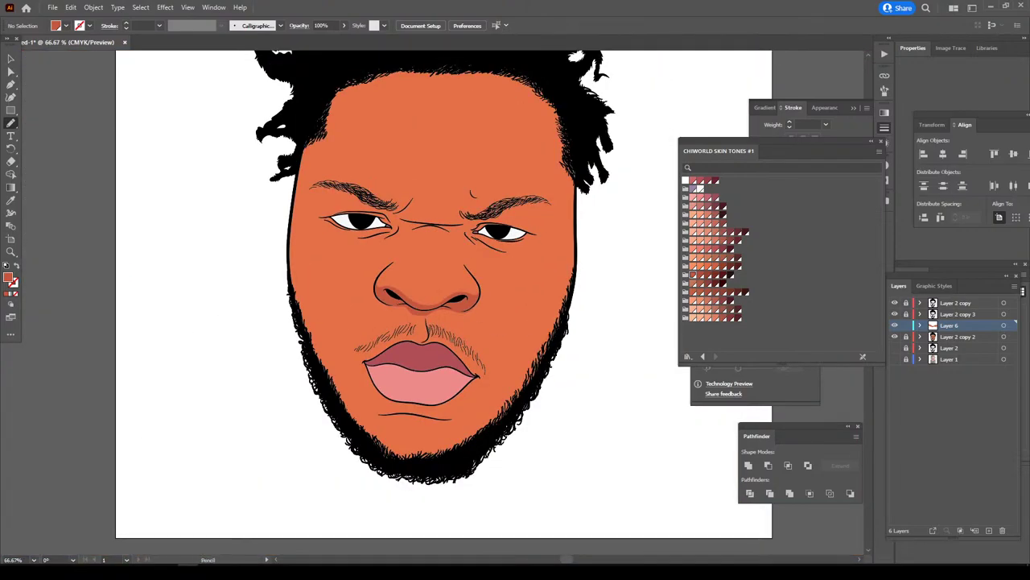
{"action": "key", "text": "ctrl+1"}
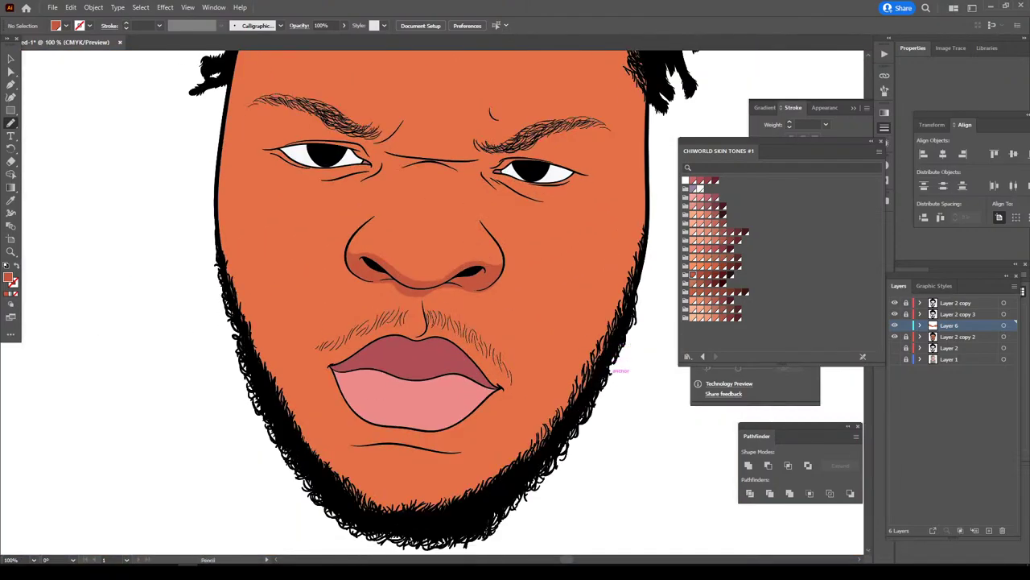
- Zoom in on the nose and draw a darker shadow strip along its right side
{"action": "key", "text": "ctrl+plus"}
{"action": "key", "text": "ctrl+plus"}
{"action": "scroll", "coordinate": [430, 304], "scroll_direction": "up", "scroll_amount": 3}
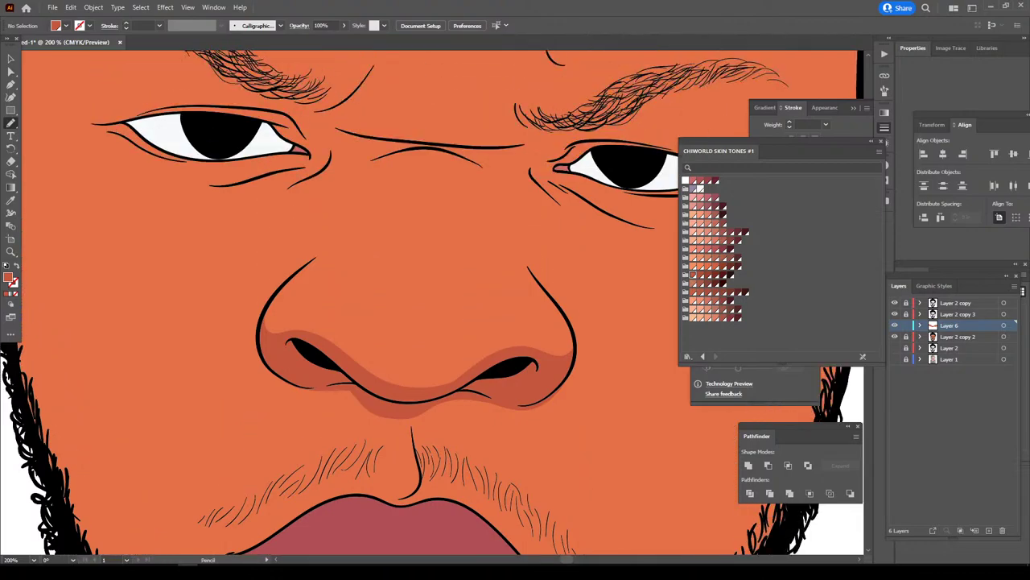
{"action": "scroll", "coordinate": [430, 303], "scroll_direction": "up", "scroll_amount": 2}
{"action": "key", "text": "ctrl+plus"}
{"action": "scroll", "coordinate": [432, 302], "scroll_direction": "right", "scroll_amount": 3}
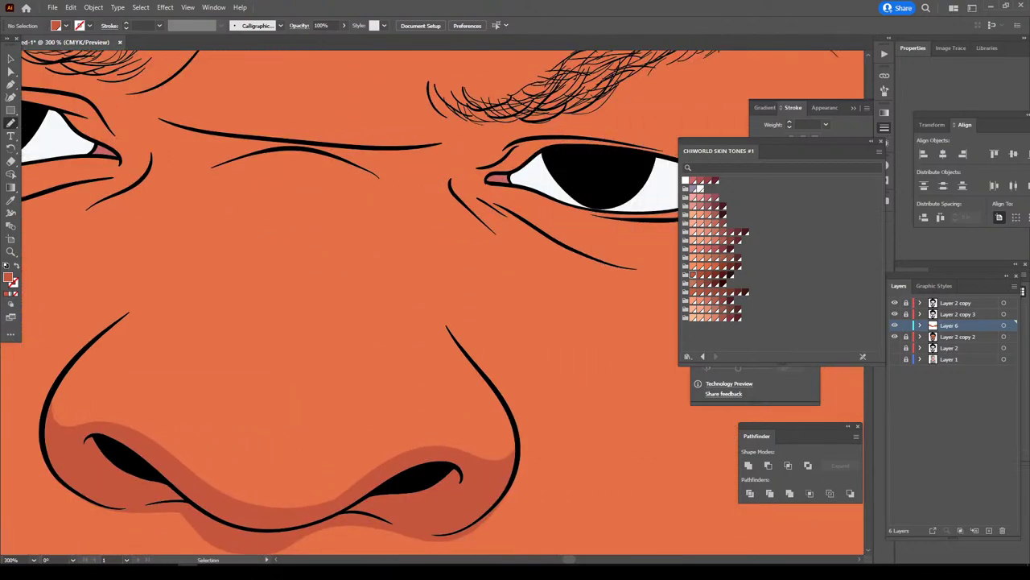
{"action": "key", "text": "ctrl+plus"}
{"action": "scroll", "coordinate": [432, 302], "scroll_direction": "down", "scroll_amount": 2}
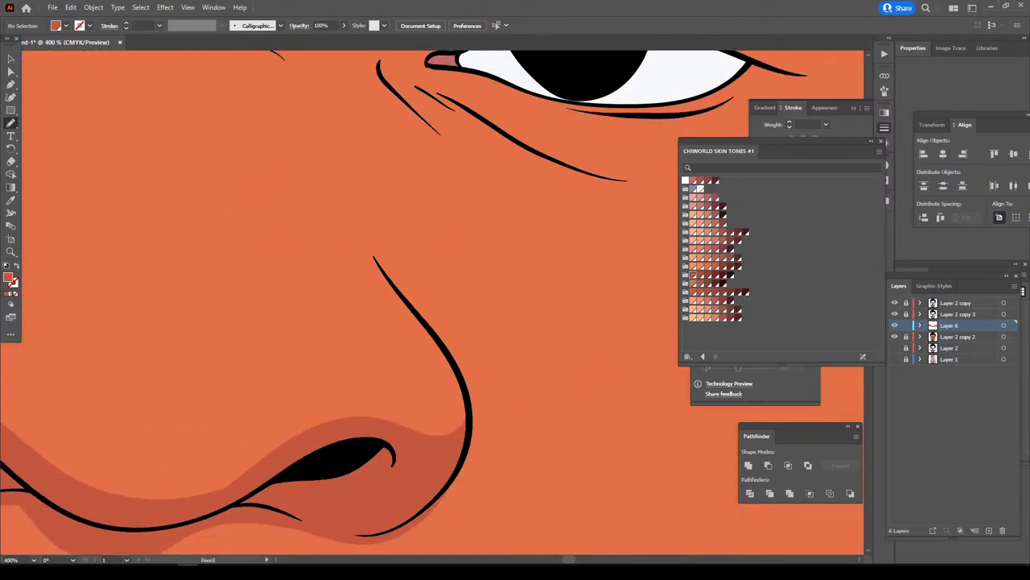
{"action": "mouse_move", "coordinate": [467, 395]}
{"action": "left_mouse_down"}
{"action": "mouse_move", "coordinate": [412, 256]}
{"action": "mouse_move", "coordinate": [464, 443]}
{"action": "left_mouse_up"}
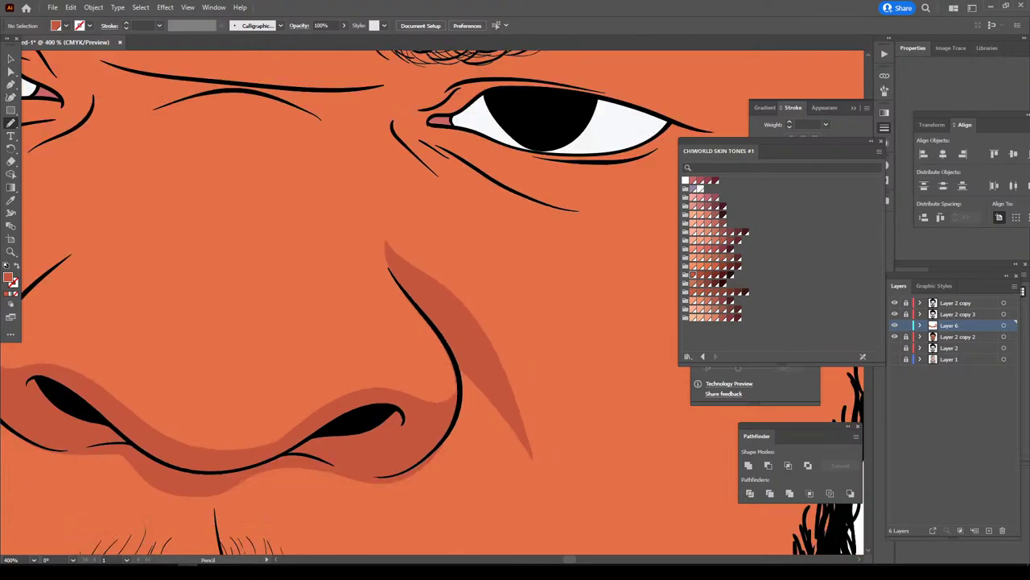
- Outline a darker shadow shape running down the left side of the nose
{"action": "left_click_drag", "start_coordinate": [821, 531], "coordinate": [484, 487]}
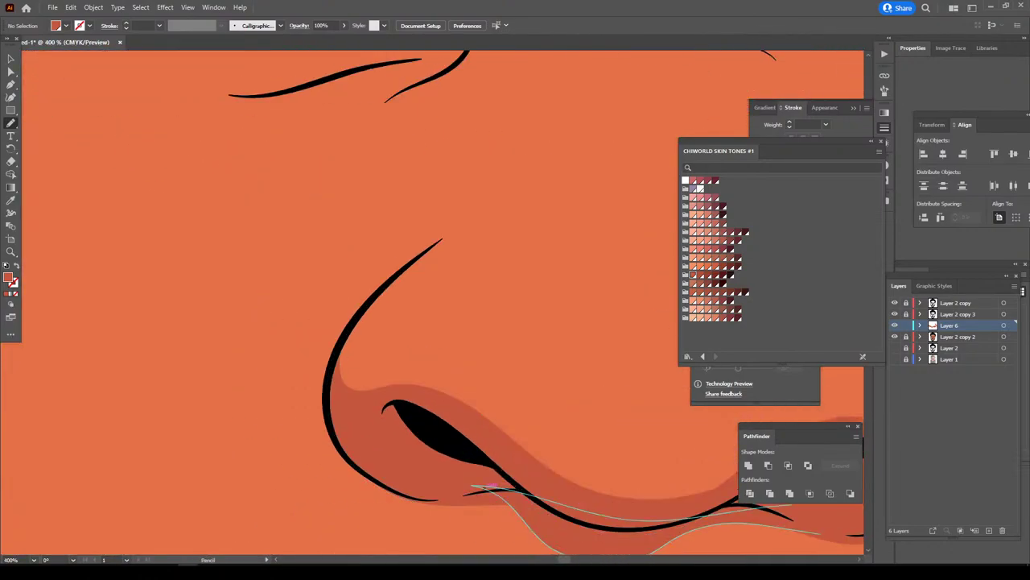
{"action": "left_click_drag", "start_coordinate": [348, 332], "coordinate": [439, 252]}
{"action": "mouse_move", "coordinate": [501, 224]}
{"action": "left_mouse_down"}
{"action": "mouse_move", "coordinate": [432, 211]}
{"action": "mouse_move", "coordinate": [372, 269]}
{"action": "mouse_move", "coordinate": [282, 407]}
{"action": "mouse_move", "coordinate": [325, 370]}
{"action": "mouse_move", "coordinate": [349, 326]}
{"action": "left_mouse_up"}
{"action": "key", "text": "ctrl+minus"}
{"action": "key", "text": "ctrl+minus"}
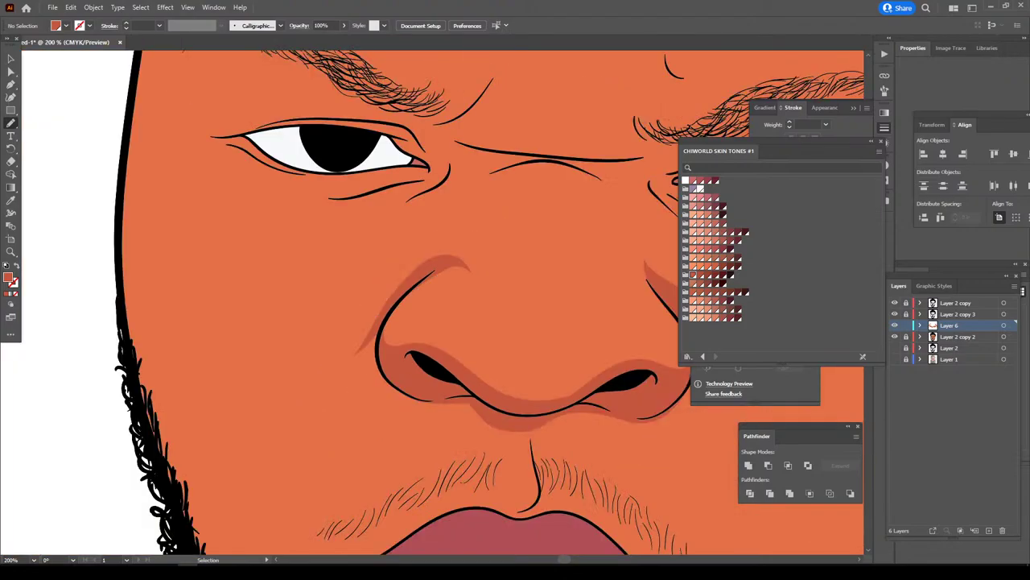
{"action": "key", "text": "ctrl+minus"}
{"action": "key", "text": "ctrl+minus"}
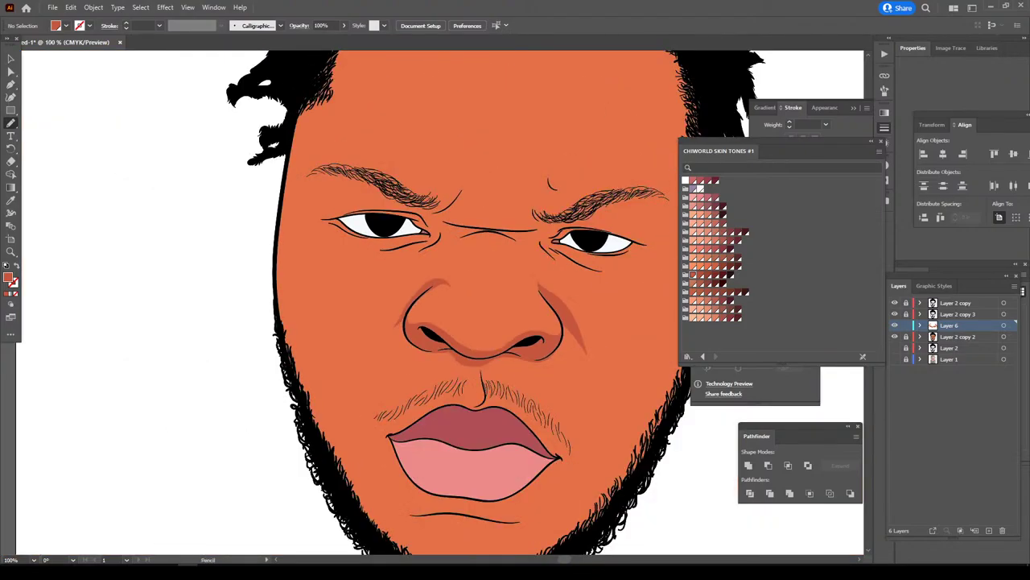
{"action": "scroll", "coordinate": [523, 297], "scroll_direction": "up", "scroll_amount": 2}
{"action": "scroll", "coordinate": [524, 297], "scroll_direction": "up", "scroll_amount": 3}
{"action": "scroll", "coordinate": [524, 296], "scroll_direction": "up", "scroll_amount": 1}
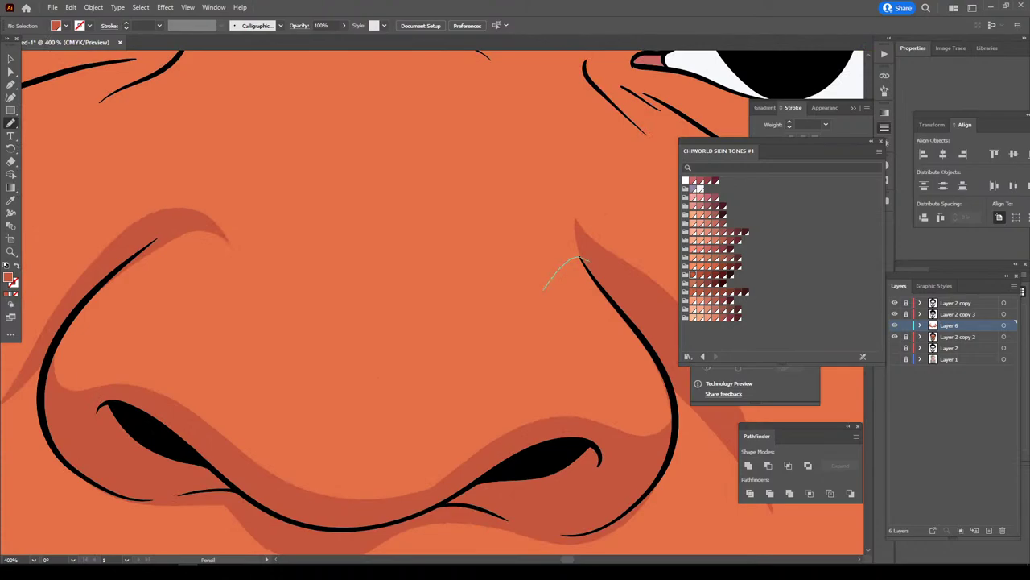
- Add a small shadow tip at the top of the nose side toward the eye
{"action": "left_click_drag", "start_coordinate": [545, 286], "coordinate": [579, 258]}
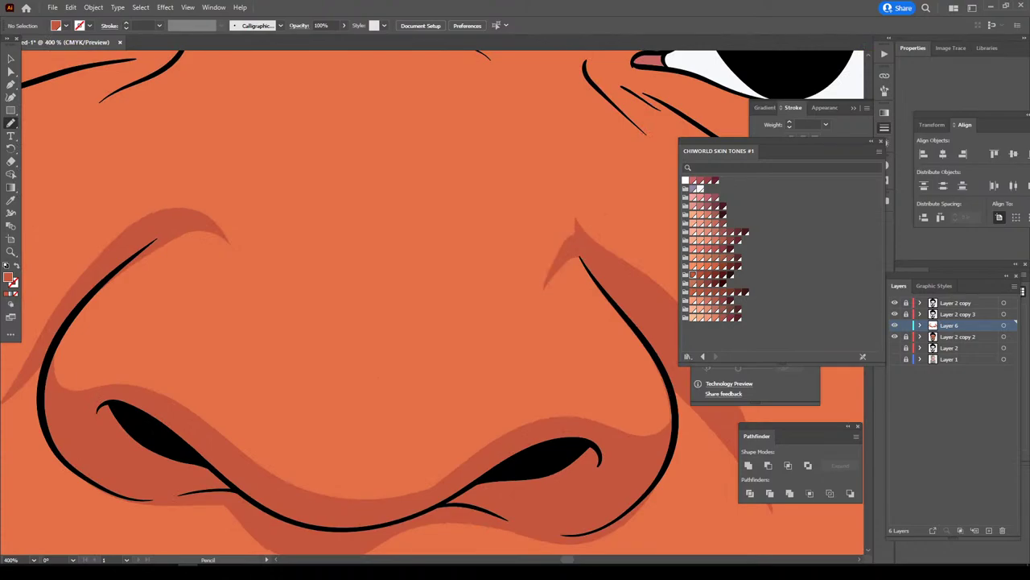
{"action": "scroll", "coordinate": [435, 302], "scroll_direction": "down", "scroll_amount": 3}
{"action": "scroll", "coordinate": [435, 302], "scroll_direction": "down", "scroll_amount": 1}
{"action": "scroll", "coordinate": [435, 303], "scroll_direction": "up", "scroll_amount": 2}
{"action": "scroll", "coordinate": [434, 302], "scroll_direction": "up", "scroll_amount": 2}
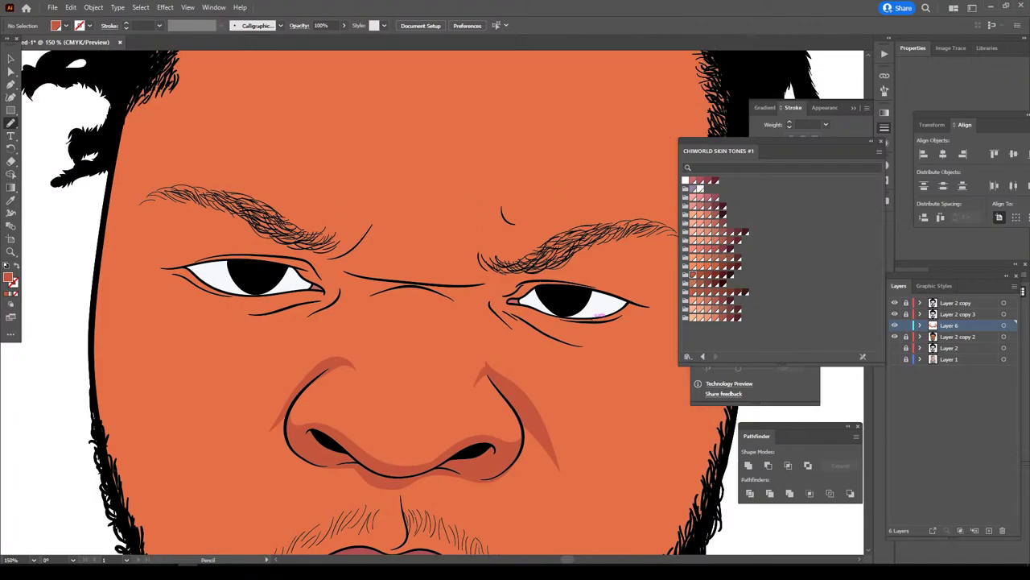
{"action": "scroll", "coordinate": [430, 296], "scroll_direction": "up", "scroll_amount": 2}
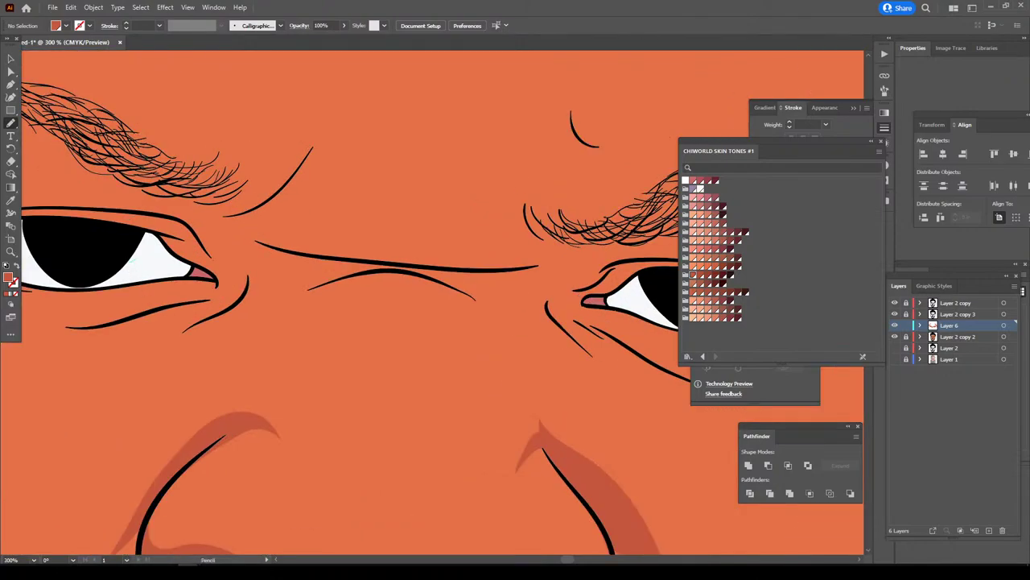
- Draw a closed darker shadow band across the brow from eye to eye
{"action": "left_click_drag", "start_coordinate": [182, 260], "coordinate": [103, 324]}
{"action": "mouse_move", "coordinate": [98, 324]}
{"action": "left_mouse_down"}
{"action": "mouse_move", "coordinate": [201, 327]}
{"action": "mouse_move", "coordinate": [340, 287]}
{"action": "left_mouse_up"}
{"action": "mouse_move", "coordinate": [402, 281]}
{"action": "left_mouse_down"}
{"action": "mouse_move", "coordinate": [519, 335]}
{"action": "mouse_move", "coordinate": [501, 312]}
{"action": "mouse_move", "coordinate": [620, 380]}
{"action": "left_mouse_up"}
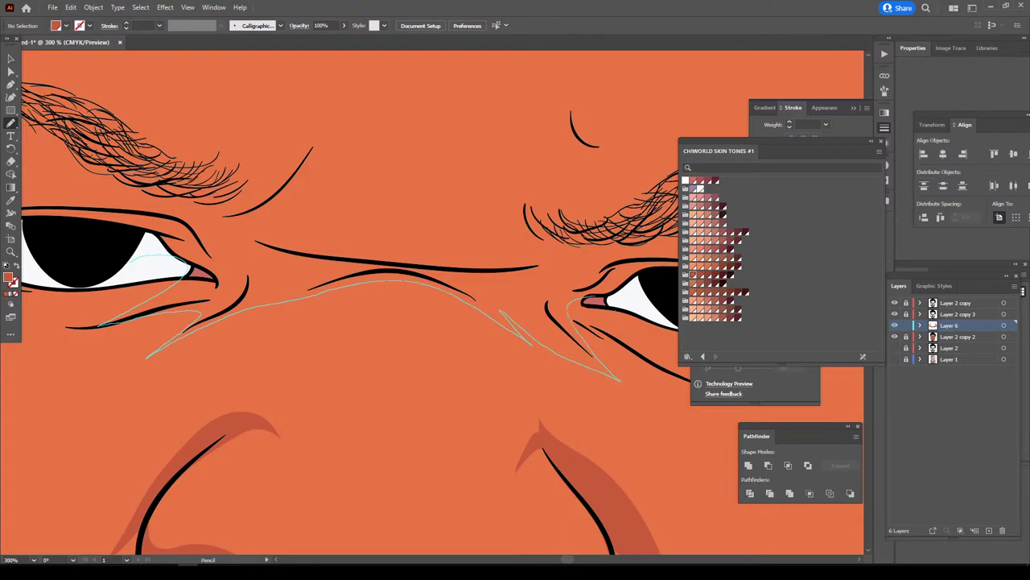
{"action": "mouse_move", "coordinate": [608, 260]}
{"action": "left_mouse_down"}
{"action": "mouse_move", "coordinate": [654, 227]}
{"action": "mouse_move", "coordinate": [560, 235]}
{"action": "mouse_move", "coordinate": [522, 256]}
{"action": "mouse_move", "coordinate": [419, 264]}
{"action": "mouse_move", "coordinate": [309, 252]}
{"action": "mouse_move", "coordinate": [182, 195]}
{"action": "mouse_move", "coordinate": [121, 206]}
{"action": "mouse_move", "coordinate": [148, 241]}
{"action": "left_mouse_up"}
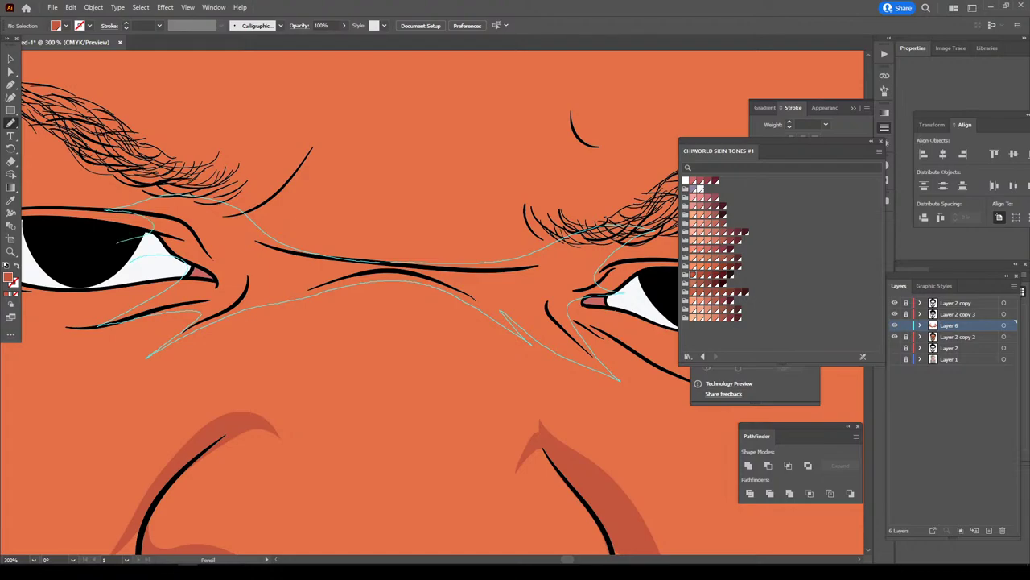
{"action": "key", "text": "ctrl+minus"}
{"action": "key", "text": "ctrl+minus"}
{"action": "key", "text": "ctrl+minus"}
{"action": "key", "text": "ctrl+minus"}
{"action": "key", "text": "ctrl+minus"}
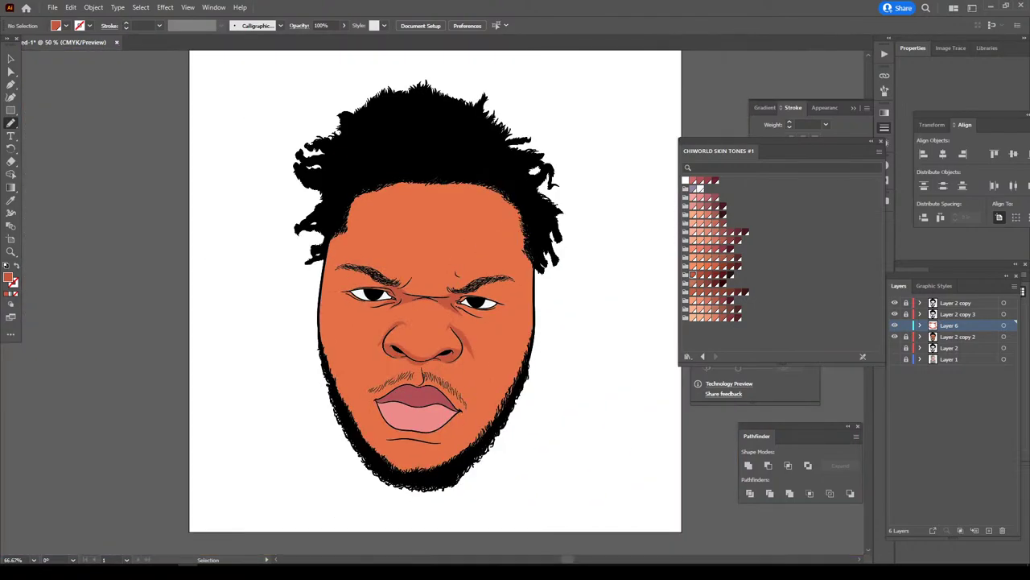
- Add frown-crease shadow peaks rising from the brow into the forehead
{"action": "key", "text": "ctrl+plus"}
{"action": "key", "text": "ctrl+plus"}
{"action": "key", "text": "ctrl+plus"}
{"action": "key", "text": "ctrl+plus"}
{"action": "key", "text": "ctrl+plus"}
{"action": "scroll", "coordinate": [477, 388], "scroll_direction": "up", "scroll_amount": 2}
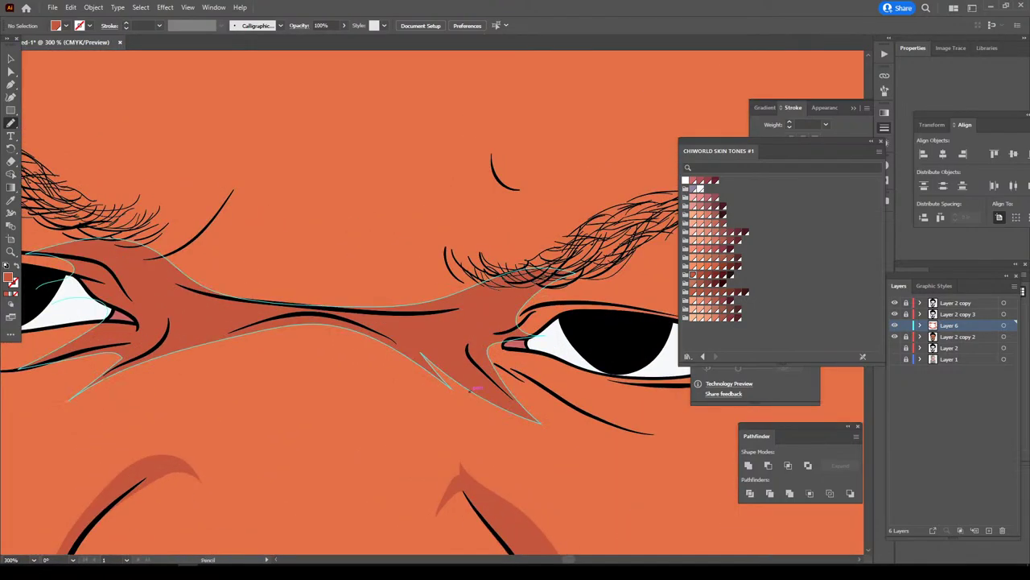
{"action": "mouse_move", "coordinate": [550, 271]}
{"action": "left_mouse_down"}
{"action": "mouse_move", "coordinate": [315, 287]}
{"action": "mouse_move", "coordinate": [126, 255]}
{"action": "left_mouse_up"}
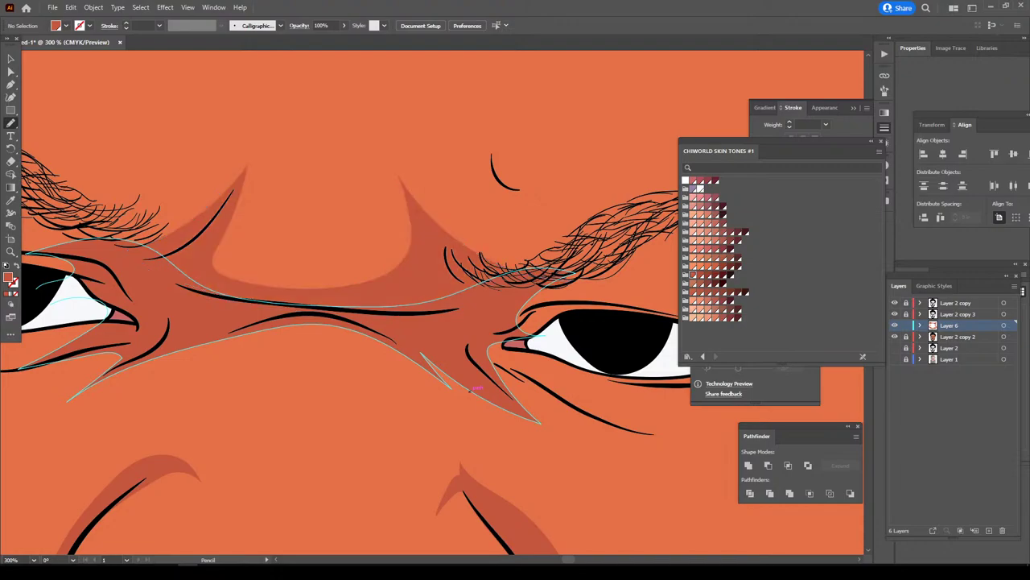
{"action": "key", "text": "ctrl+minus"}
{"action": "key", "text": "ctrl+minus"}
{"action": "key", "text": "ctrl+minus"}
{"action": "key", "text": "ctrl+minus"}
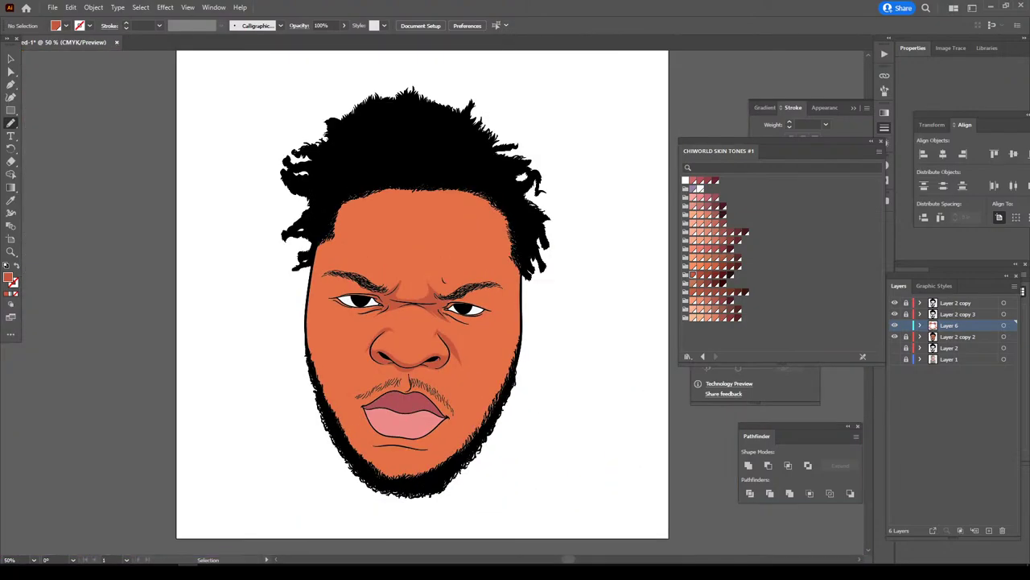
{"action": "key", "text": "ctrl+minus"}
- Zoom to the mouth and start a chin shadow along the lower-lip crease
{"action": "key", "text": "ctrl+plus"}
{"action": "scroll", "coordinate": [423, 281], "scroll_direction": "up", "scroll_amount": 2}
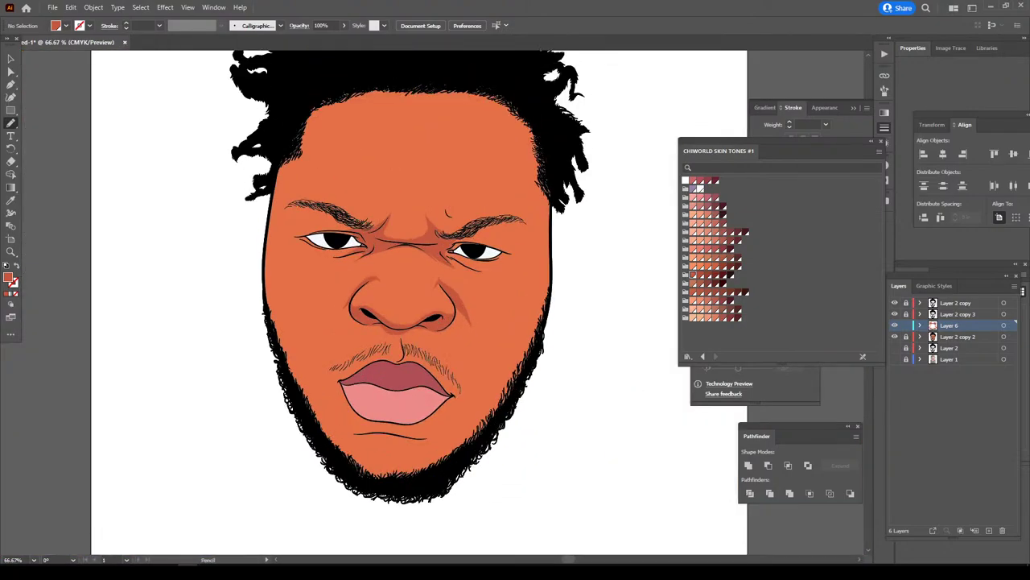
{"action": "key", "text": "ctrl+minus"}
{"action": "key", "text": "ctrl+plus"}
{"action": "key", "text": "ctrl+plus"}
{"action": "scroll", "coordinate": [434, 302], "scroll_direction": "down", "scroll_amount": 3}
{"action": "key", "text": "ctrl+plus"}
{"action": "key", "text": "ctrl+plus"}
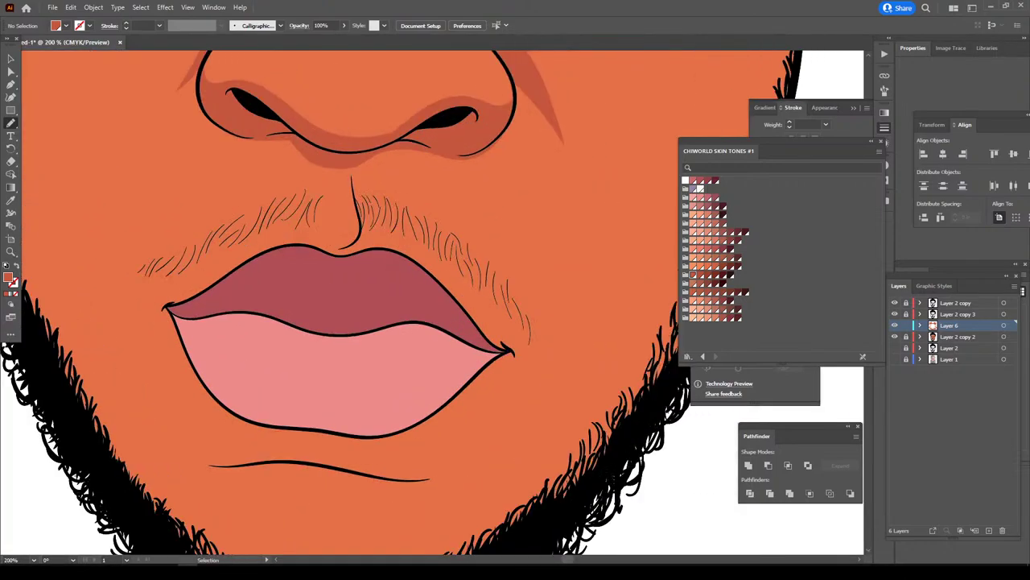
{"action": "scroll", "coordinate": [435, 302], "scroll_direction": "down", "scroll_amount": 2}
{"action": "scroll", "coordinate": [435, 302], "scroll_direction": "down", "scroll_amount": 1}
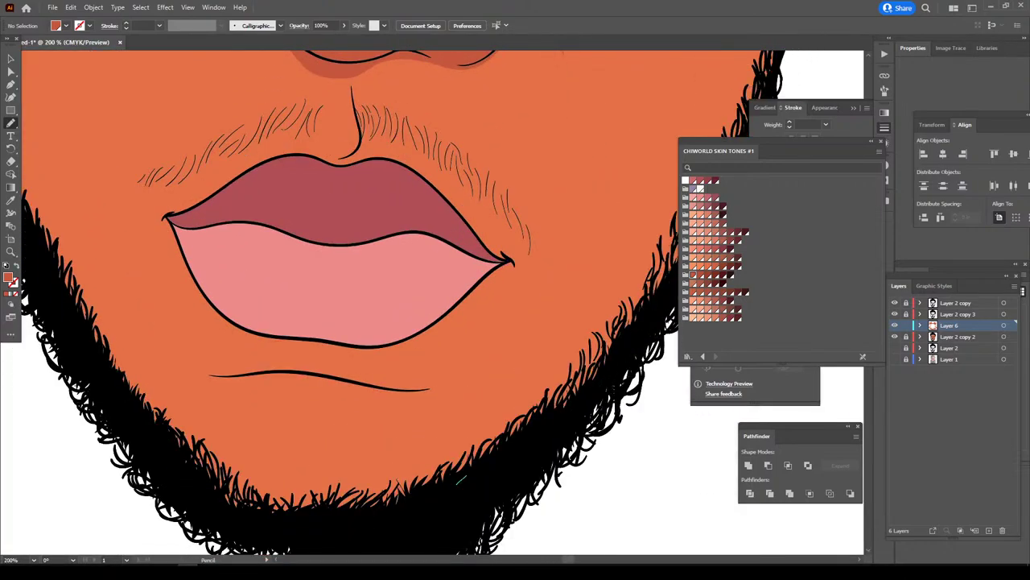
{"action": "left_click_drag", "start_coordinate": [458, 478], "coordinate": [515, 412]}
{"action": "mouse_move", "coordinate": [505, 377]}
{"action": "left_mouse_down"}
{"action": "mouse_move", "coordinate": [375, 395]}
{"action": "mouse_move", "coordinate": [314, 377]}
{"action": "left_mouse_up"}
- Extend the chin shadow around both lip corners and close the shape
{"action": "mouse_move", "coordinate": [229, 346]}
{"action": "left_mouse_down"}
{"action": "mouse_move", "coordinate": [193, 289]}
{"action": "mouse_move", "coordinate": [174, 227]}
{"action": "left_mouse_up"}
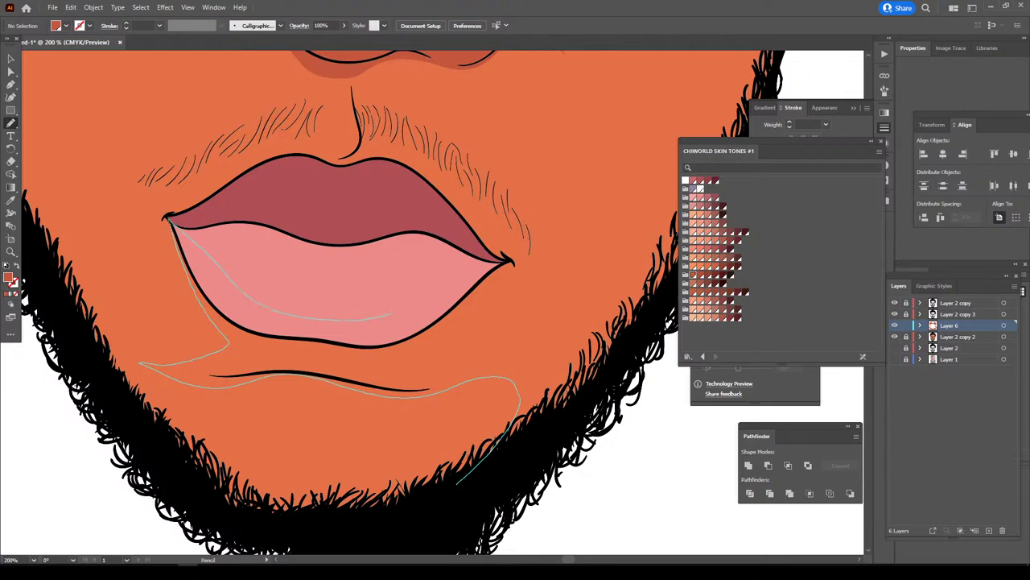
{"action": "mouse_move", "coordinate": [483, 269]}
{"action": "left_mouse_down"}
{"action": "mouse_move", "coordinate": [456, 330]}
{"action": "mouse_move", "coordinate": [515, 350]}
{"action": "mouse_move", "coordinate": [638, 274]}
{"action": "mouse_move", "coordinate": [545, 428]}
{"action": "left_mouse_up"}
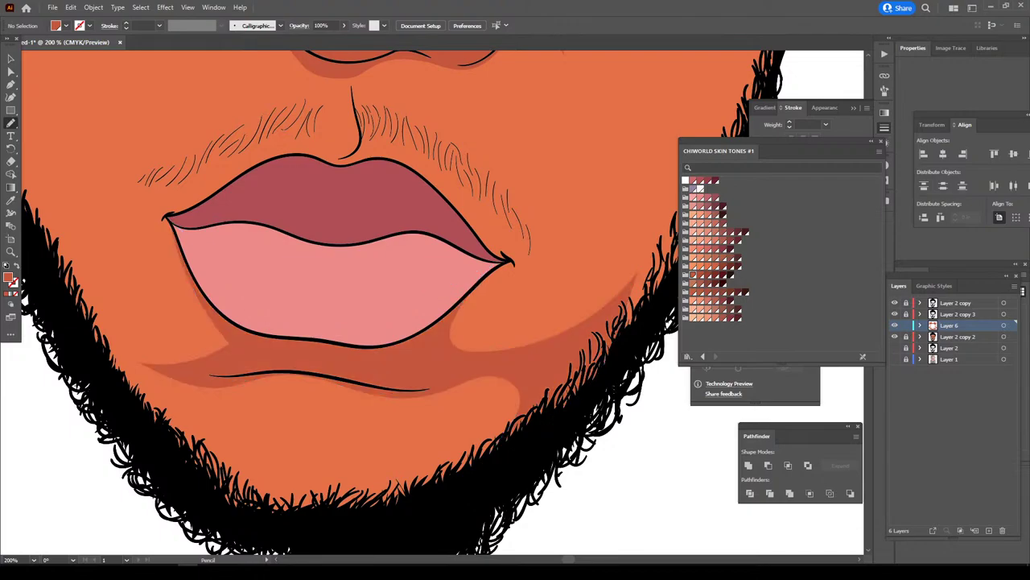
{"action": "key", "text": "ctrl+minus"}
{"action": "key", "text": "ctrl+minus"}
{"action": "key", "text": "ctrl+minus"}
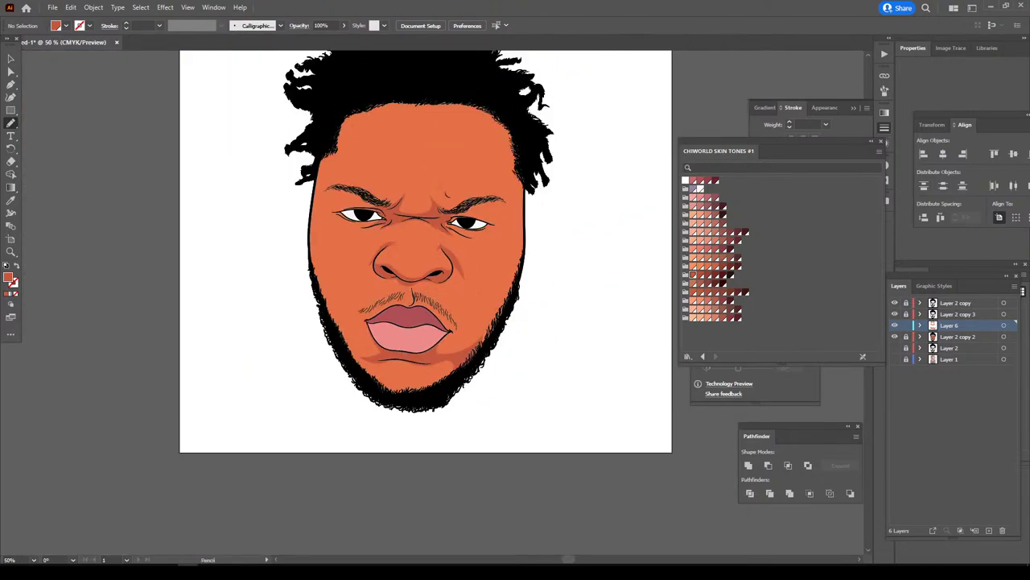
{"action": "scroll", "coordinate": [520, 268], "scroll_direction": "up", "scroll_amount": 1}
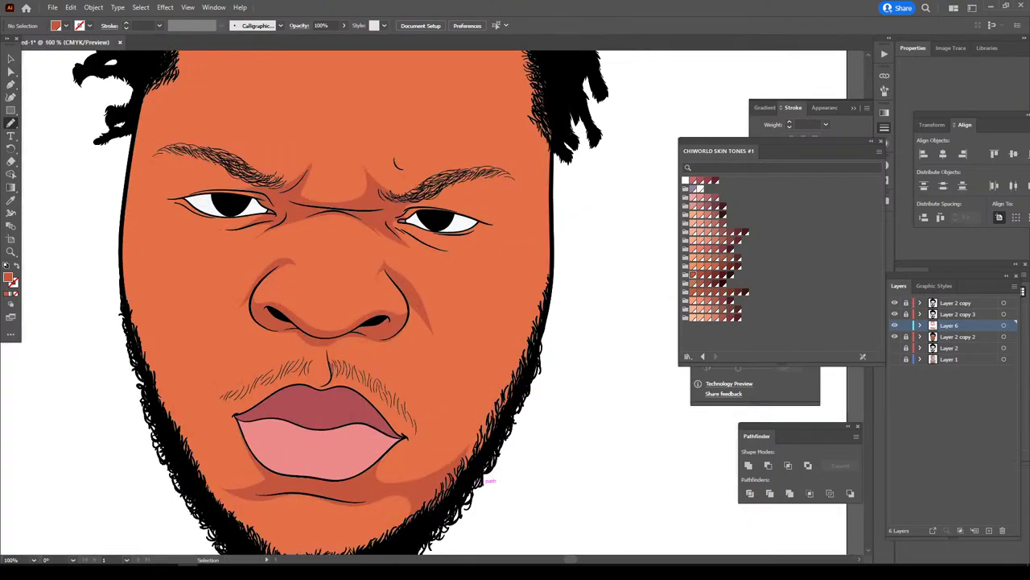
{"action": "scroll", "coordinate": [520, 268], "scroll_direction": "up", "scroll_amount": 1}
{"action": "scroll", "coordinate": [520, 269], "scroll_direction": "up", "scroll_amount": 1}
{"action": "scroll", "coordinate": [520, 268], "scroll_direction": "up", "scroll_amount": 1}
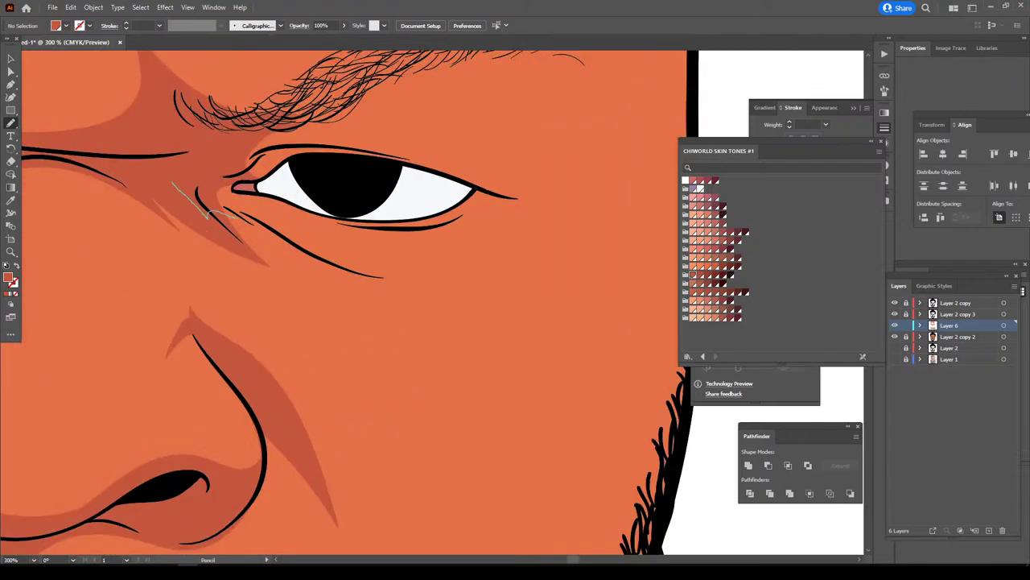
- Draw a Pencil path beneath the right eye's lower lid and around its outer corner
{"action": "mouse_move", "coordinate": [246, 223]}
{"action": "left_mouse_down"}
{"action": "mouse_move", "coordinate": [309, 260]}
{"action": "mouse_move", "coordinate": [395, 283]}
{"action": "mouse_move", "coordinate": [432, 272]}
{"action": "mouse_move", "coordinate": [316, 244]}
{"action": "mouse_move", "coordinate": [348, 230]}
{"action": "mouse_move", "coordinate": [418, 235]}
{"action": "left_mouse_up"}
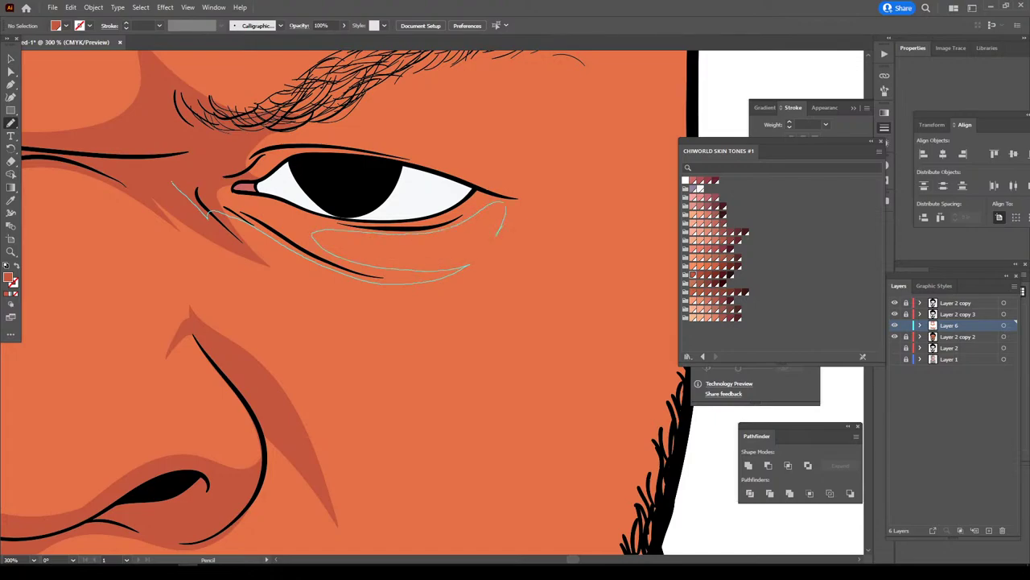
{"action": "mouse_move", "coordinate": [531, 204]}
{"action": "left_mouse_down"}
{"action": "mouse_move", "coordinate": [581, 179]}
{"action": "mouse_move", "coordinate": [599, 121]}
{"action": "mouse_move", "coordinate": [522, 182]}
{"action": "left_mouse_up"}
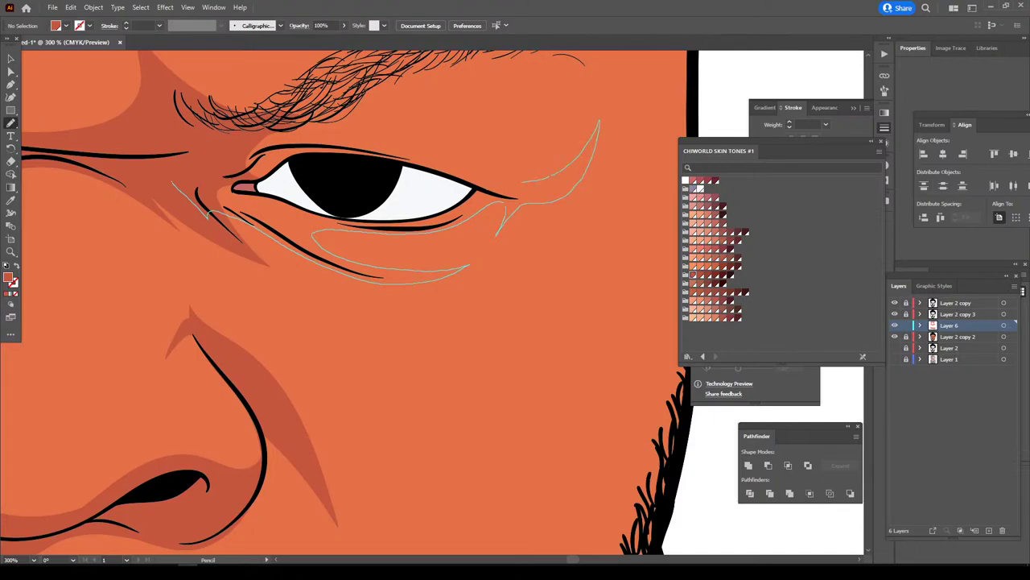
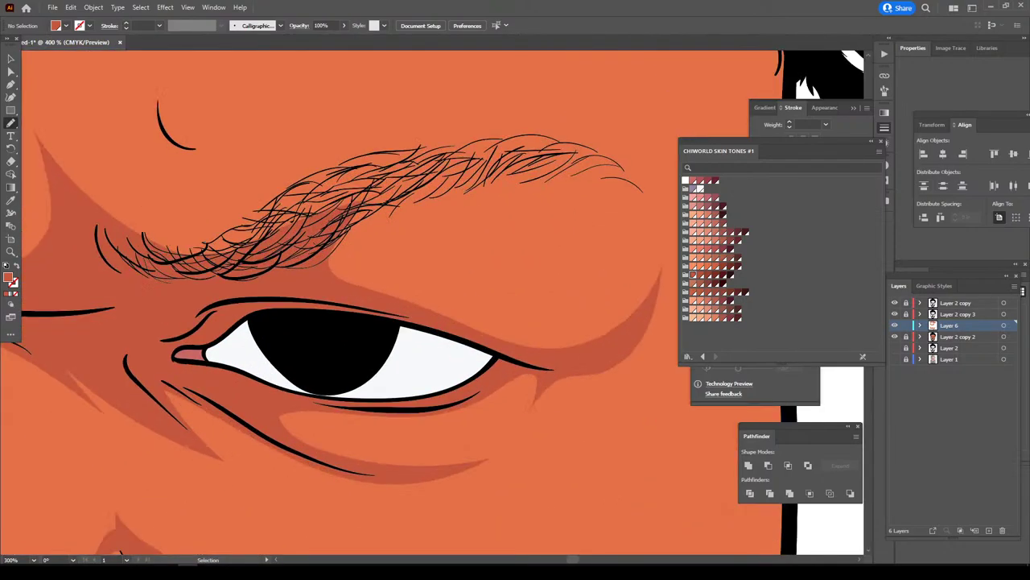
- Draw a closed darker skin-tone shadow shape beneath the right eyebrow, then zoom out to check it
{"action": "left_click_drag", "start_coordinate": [293, 305], "coordinate": [371, 350]}
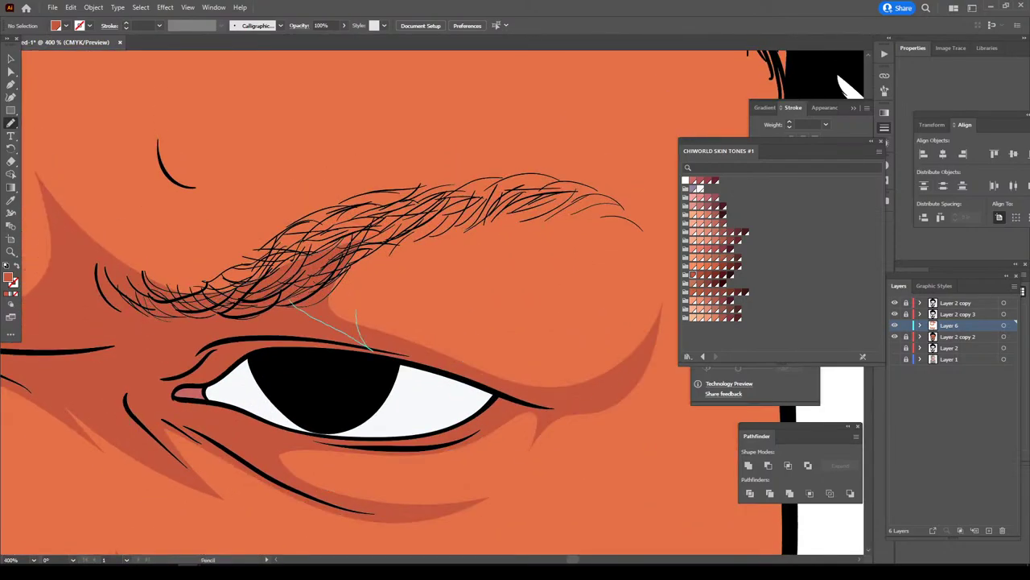
{"action": "mouse_move", "coordinate": [356, 308]}
{"action": "left_mouse_down"}
{"action": "mouse_move", "coordinate": [411, 245]}
{"action": "mouse_move", "coordinate": [540, 218]}
{"action": "left_mouse_up"}
{"action": "mouse_move", "coordinate": [636, 234]}
{"action": "left_mouse_down"}
{"action": "mouse_move", "coordinate": [665, 245]}
{"action": "mouse_move", "coordinate": [528, 165]}
{"action": "mouse_move", "coordinate": [330, 221]}
{"action": "mouse_move", "coordinate": [213, 287]}
{"action": "mouse_move", "coordinate": [169, 298]}
{"action": "left_mouse_up"}
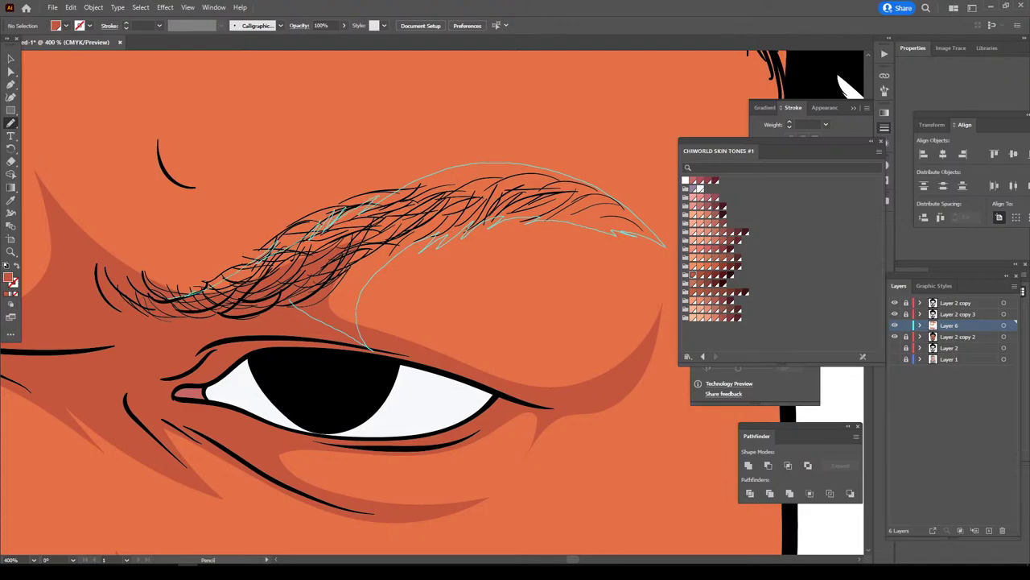
{"action": "left_click_drag", "start_coordinate": [369, 347], "coordinate": [362, 346]}
{"action": "key", "text": "ctrl+minus"}
{"action": "key", "text": "ctrl+minus"}
{"action": "key", "text": "ctrl+minus"}
{"action": "key", "text": "ctrl+minus"}
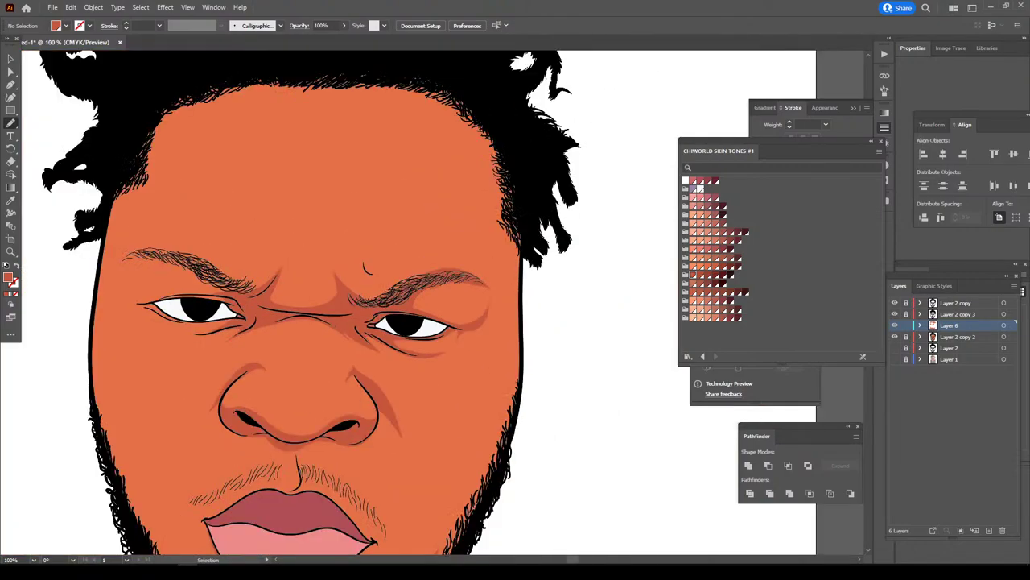
{"action": "key", "text": "ctrl+minus"}
{"action": "key", "text": "ctrl+minus"}
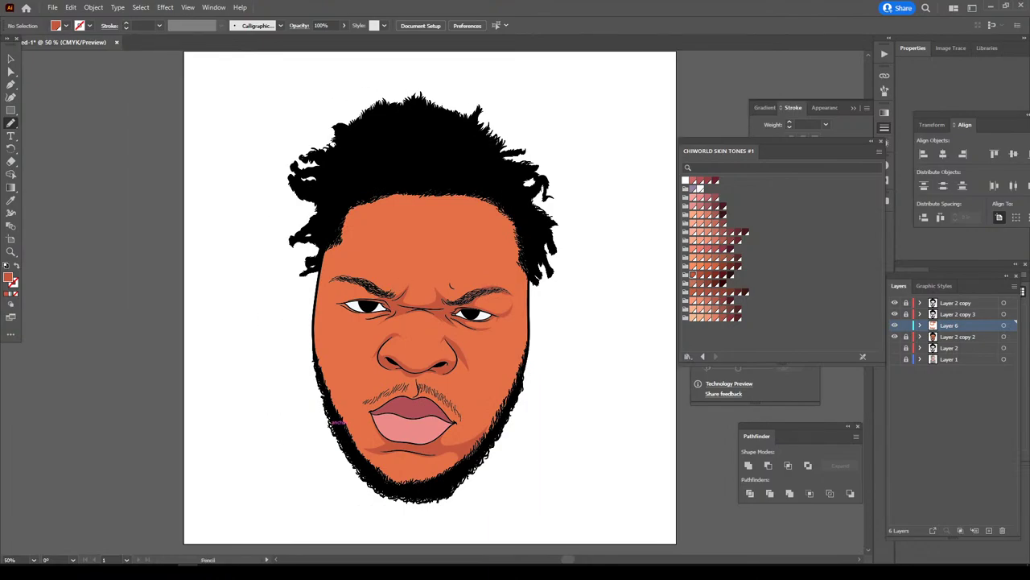
{"action": "key", "text": "ctrl+minus"}
- Add darker shadow shapes under the left eye and along the upper eyelid
{"action": "key", "text": "ctrl+plus"}
{"action": "key", "text": "ctrl+plus"}
{"action": "key", "text": "ctrl+plus"}
{"action": "key", "text": "ctrl+plus"}
{"action": "scroll", "coordinate": [434, 302], "scroll_direction": "left", "scroll_amount": 2}
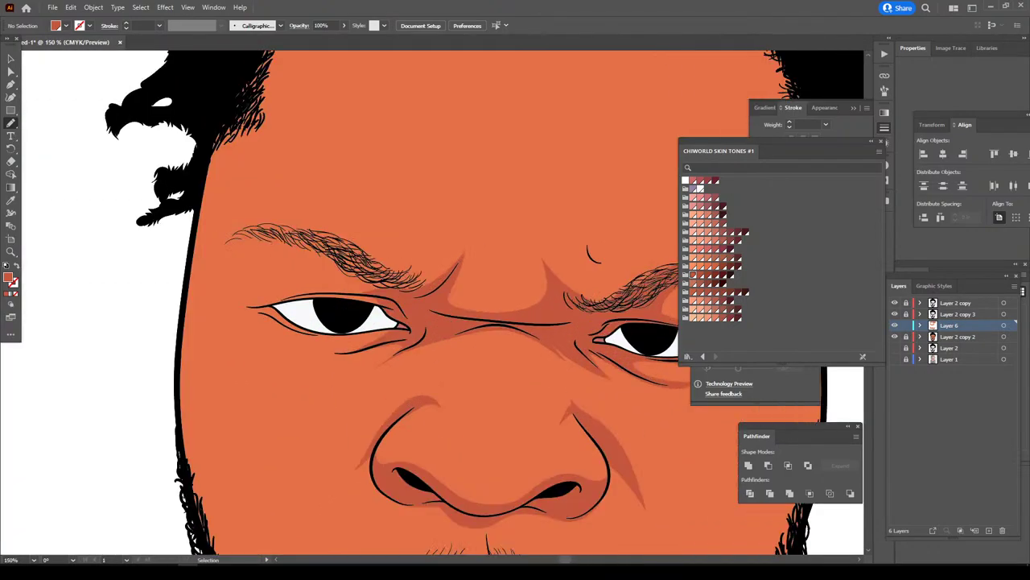
{"action": "key", "text": "ctrl+plus"}
{"action": "key", "text": "ctrl+plus"}
{"action": "scroll", "coordinate": [442, 302], "scroll_direction": "down", "scroll_amount": 1}
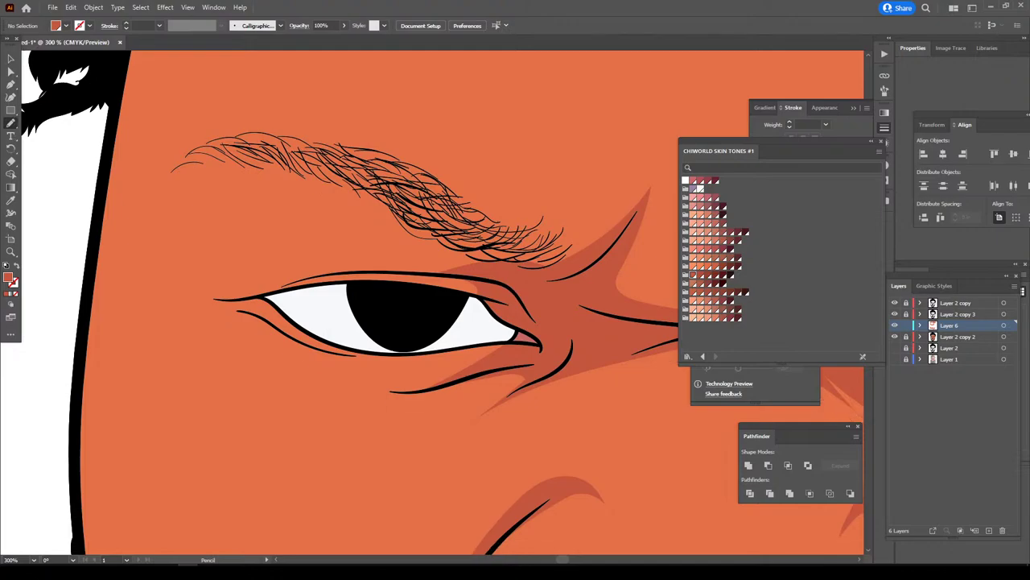
{"action": "mouse_move", "coordinate": [530, 370]}
{"action": "left_mouse_down"}
{"action": "mouse_move", "coordinate": [379, 400]}
{"action": "mouse_move", "coordinate": [314, 380]}
{"action": "mouse_move", "coordinate": [410, 387]}
{"action": "mouse_move", "coordinate": [378, 364]}
{"action": "mouse_move", "coordinate": [291, 341]}
{"action": "left_mouse_up"}
{"action": "left_click_drag", "start_coordinate": [367, 304], "coordinate": [381, 274]}
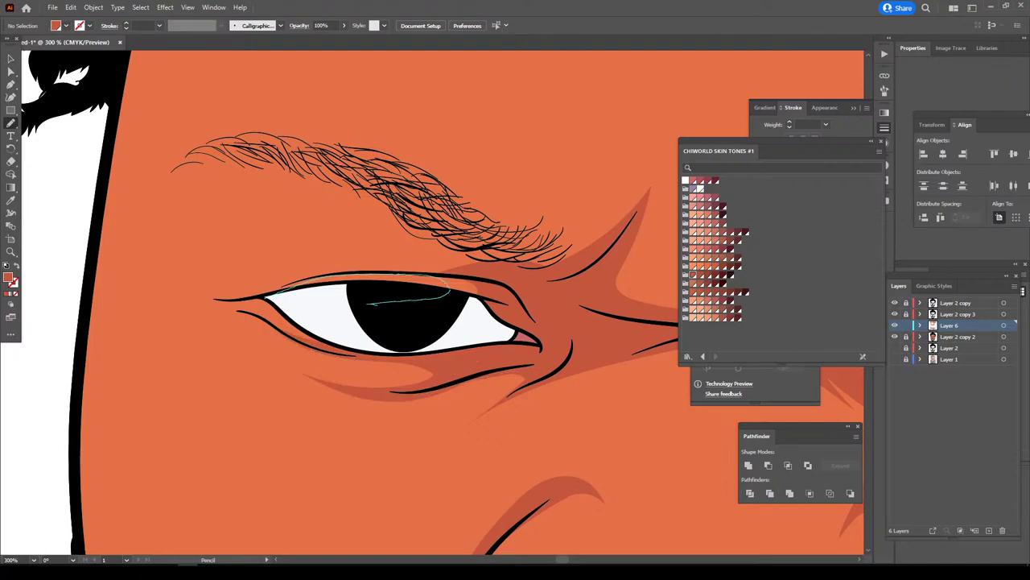
{"action": "mouse_move", "coordinate": [280, 286]}
{"action": "left_mouse_down"}
{"action": "mouse_move", "coordinate": [423, 253]}
{"action": "mouse_move", "coordinate": [348, 182]}
{"action": "mouse_move", "coordinate": [602, 241]}
{"action": "mouse_move", "coordinate": [540, 300]}
{"action": "left_mouse_up"}
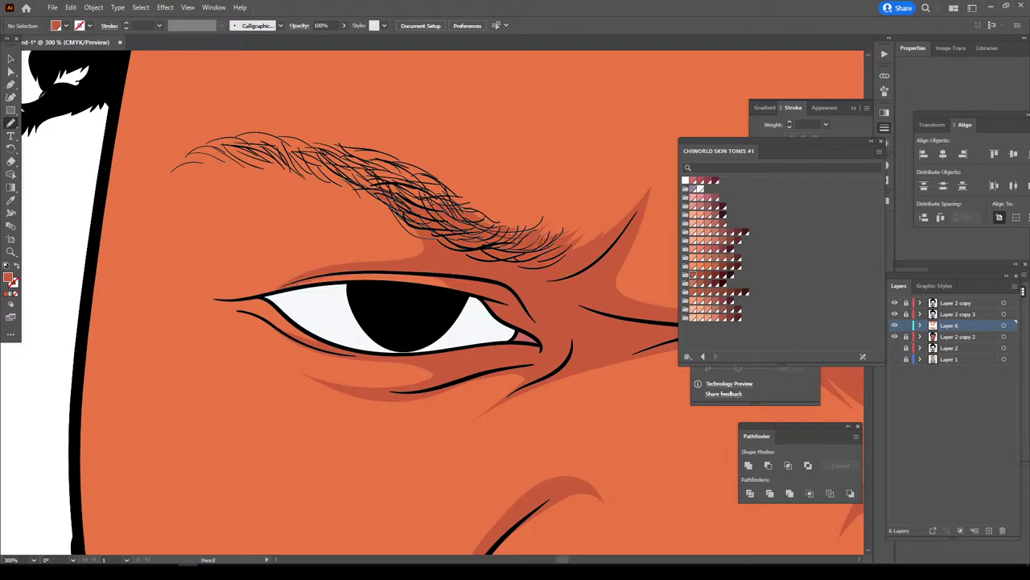
{"action": "key", "text": "ctrl+minus"}
- Draw a darker shadow shape beside the eye crease
{"action": "scroll", "coordinate": [517, 357], "scroll_direction": "up", "scroll_amount": 1}
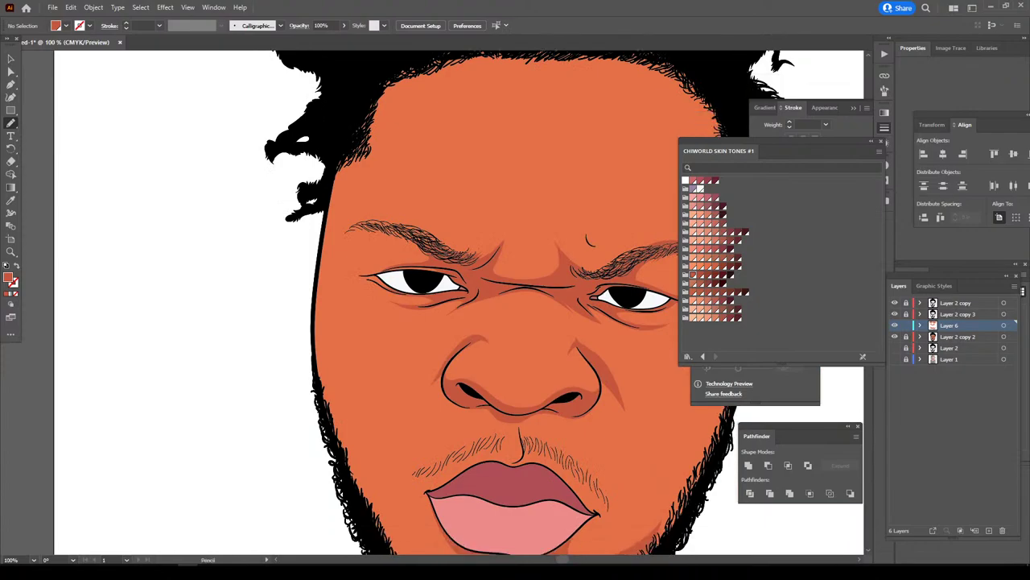
{"action": "scroll", "coordinate": [518, 356], "scroll_direction": "up", "scroll_amount": 1}
{"action": "scroll", "coordinate": [517, 357], "scroll_direction": "up", "scroll_amount": 1}
{"action": "scroll", "coordinate": [518, 356], "scroll_direction": "up", "scroll_amount": 1}
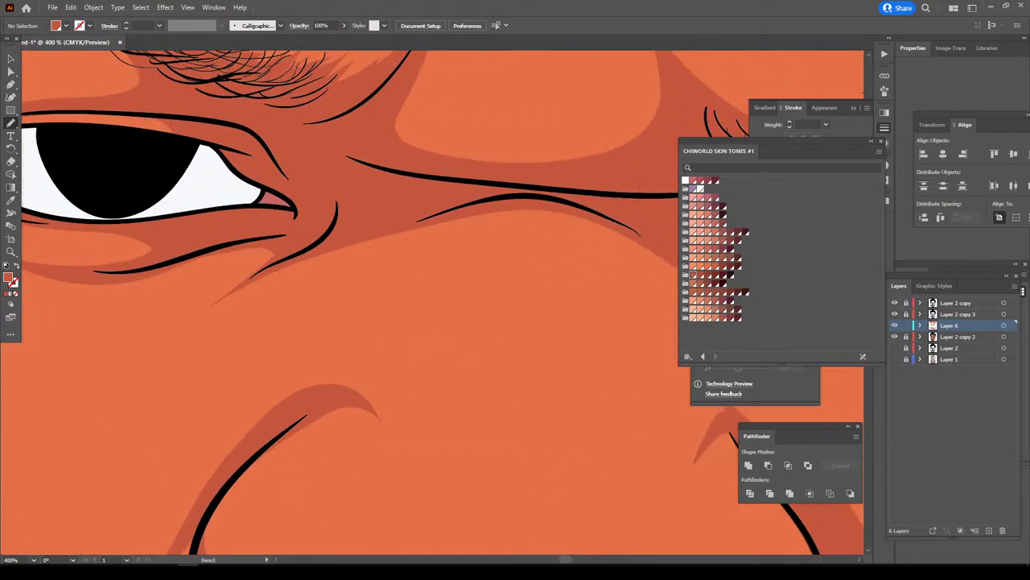
{"action": "left_click_drag", "start_coordinate": [302, 231], "coordinate": [215, 301]}
{"action": "mouse_move", "coordinate": [303, 267]}
{"action": "left_mouse_down"}
{"action": "mouse_move", "coordinate": [429, 265]}
{"action": "mouse_move", "coordinate": [306, 233]}
{"action": "left_mouse_up"}
- Add a shadow shape above the left upper eyelid, extending down beside the eye
{"action": "scroll", "coordinate": [358, 318], "scroll_direction": "down", "scroll_amount": 3}
{"action": "scroll", "coordinate": [358, 319], "scroll_direction": "down", "scroll_amount": 3}
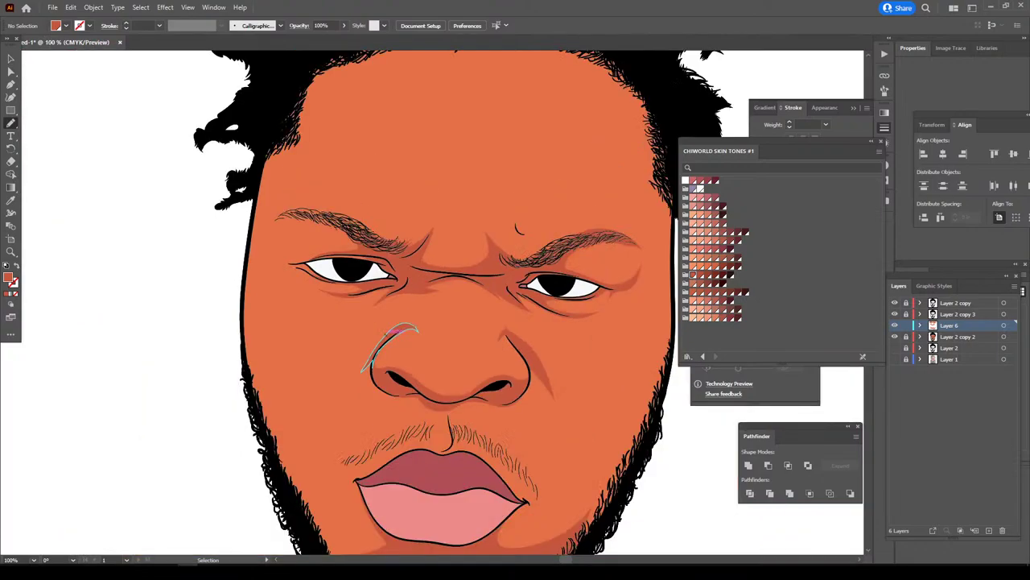
{"action": "scroll", "coordinate": [358, 318], "scroll_direction": "down", "scroll_amount": 2}
{"action": "scroll", "coordinate": [358, 319], "scroll_direction": "up", "scroll_amount": 2}
{"action": "scroll", "coordinate": [358, 319], "scroll_direction": "up", "scroll_amount": 1}
{"action": "scroll", "coordinate": [358, 319], "scroll_direction": "up", "scroll_amount": 1}
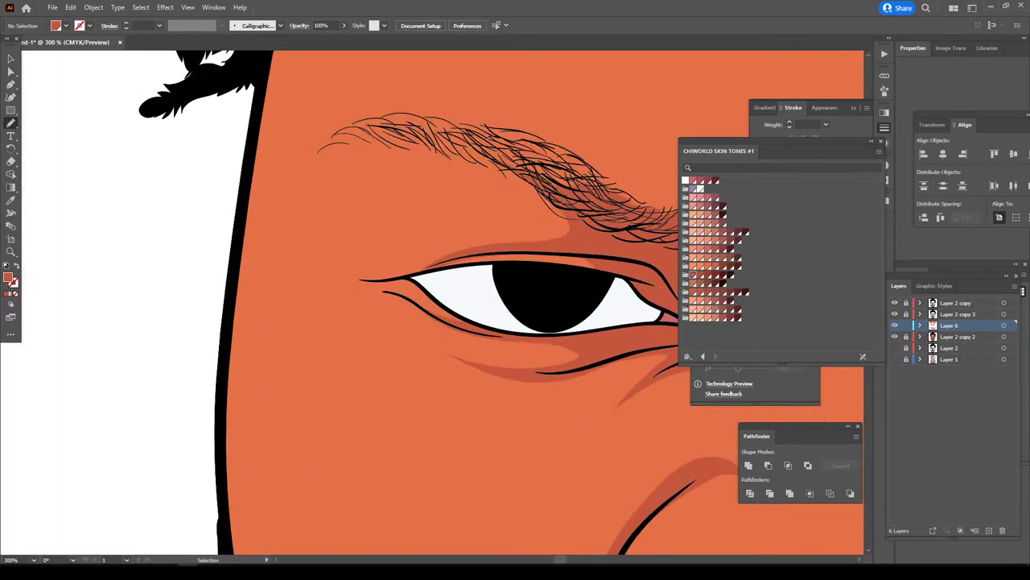
{"action": "scroll", "coordinate": [358, 318], "scroll_direction": "up", "scroll_amount": 1}
{"action": "scroll", "coordinate": [359, 319], "scroll_direction": "up", "scroll_amount": 1}
{"action": "mouse_move", "coordinate": [420, 297]}
{"action": "left_mouse_down"}
{"action": "mouse_move", "coordinate": [336, 277]}
{"action": "mouse_move", "coordinate": [243, 224]}
{"action": "mouse_move", "coordinate": [219, 158]}
{"action": "left_mouse_up"}
{"action": "mouse_move", "coordinate": [209, 201]}
{"action": "left_mouse_down"}
{"action": "mouse_move", "coordinate": [231, 273]}
{"action": "mouse_move", "coordinate": [355, 385]}
{"action": "mouse_move", "coordinate": [346, 345]}
{"action": "mouse_move", "coordinate": [419, 362]}
{"action": "mouse_move", "coordinate": [362, 327]}
{"action": "mouse_move", "coordinate": [359, 311]}
{"action": "left_mouse_up"}
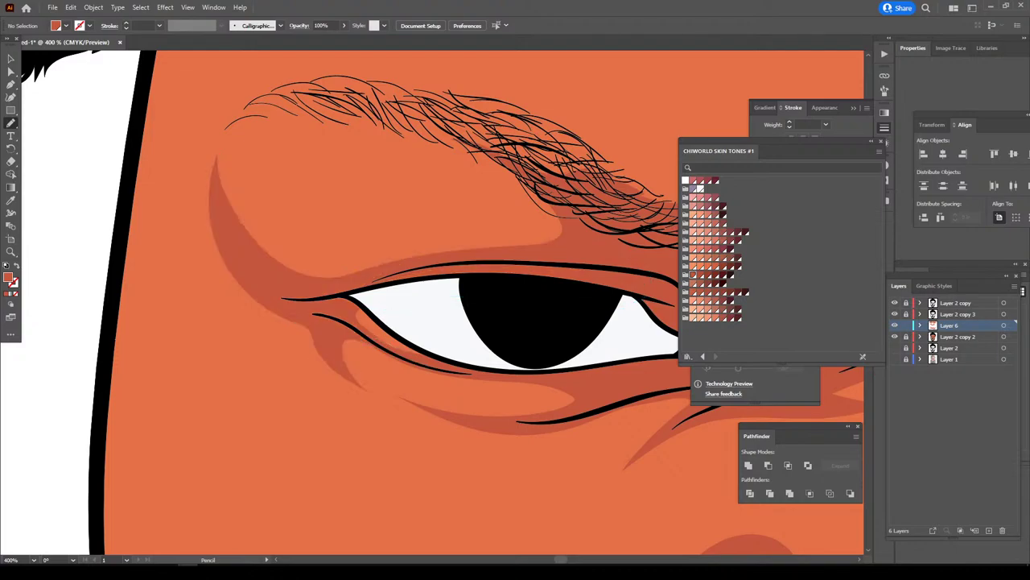
- Draw darker shadow strokes across the forehead just below the hairline
{"action": "key", "text": "ctrl+minus"}
{"action": "key", "text": "ctrl+minus"}
{"action": "key", "text": "ctrl+minus"}
{"action": "key", "text": "ctrl+minus"}
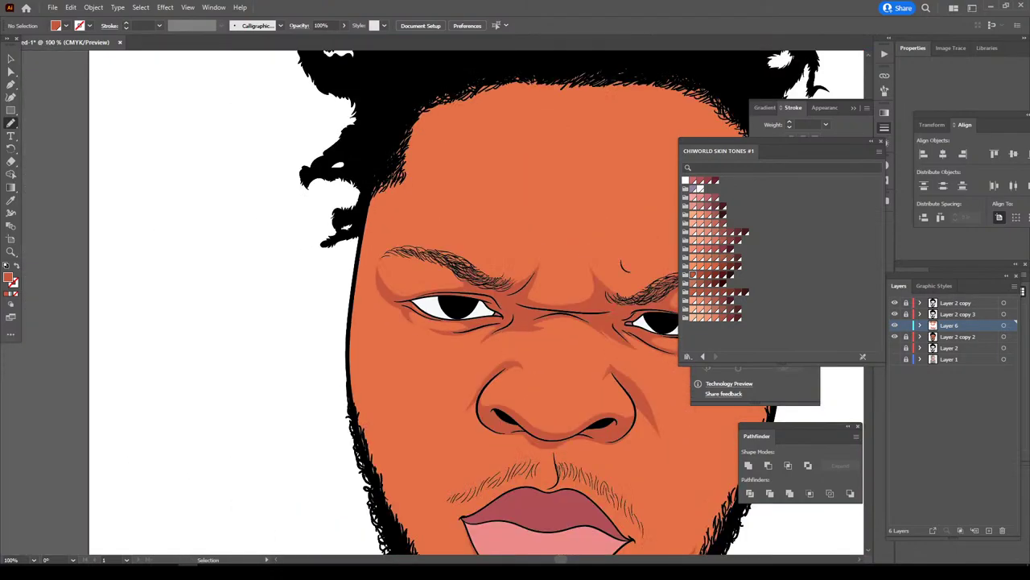
{"action": "key", "text": "ctrl+minus"}
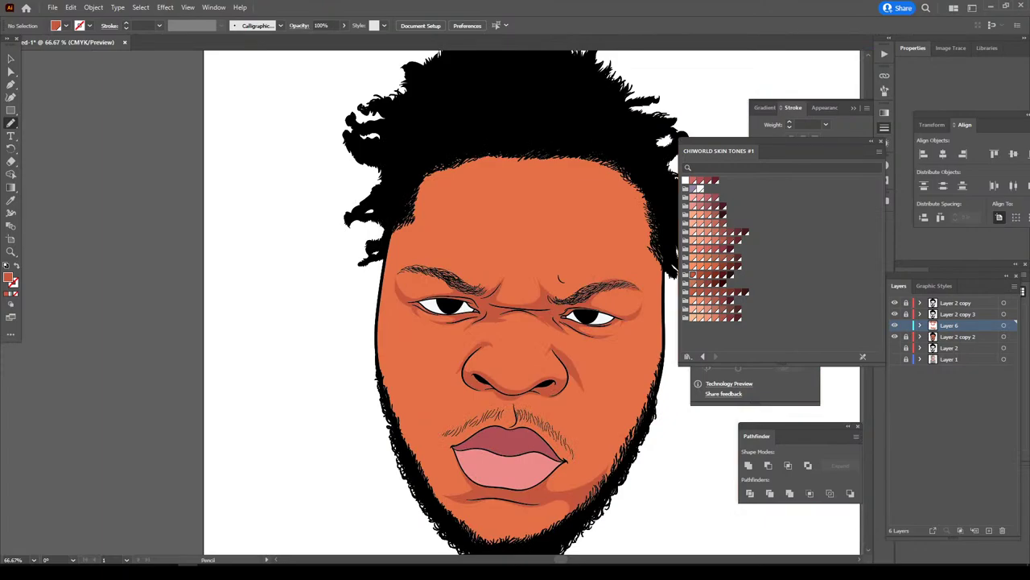
{"action": "key", "text": "ctrl+minus"}
{"action": "key", "text": "ctrl+plus"}
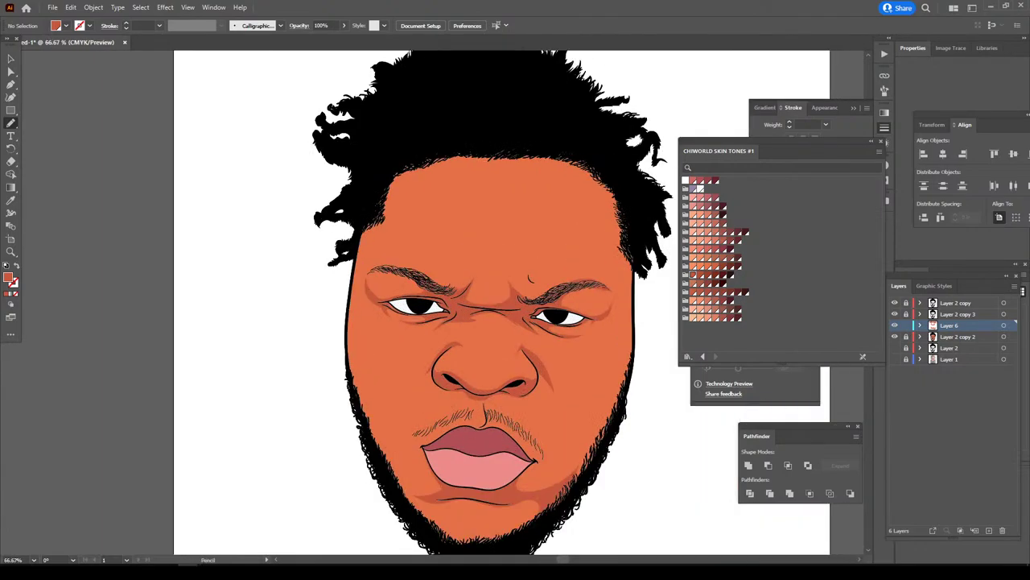
{"action": "key", "text": "ctrl+minus"}
{"action": "key", "text": "ctrl+minus"}
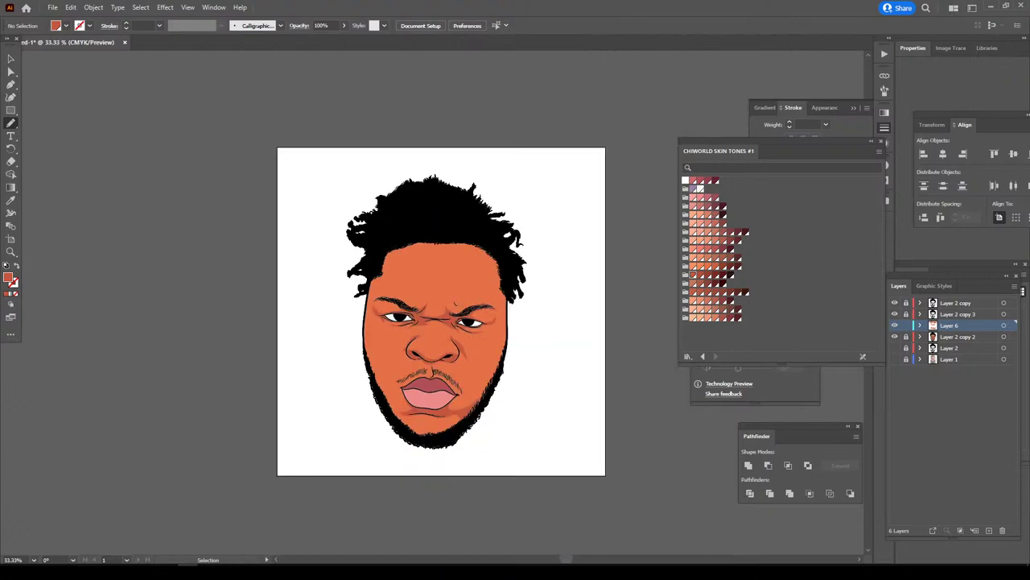
{"action": "key", "text": "ctrl+plus"}
{"action": "key", "text": "ctrl+plus"}
{"action": "key", "text": "ctrl+plus"}
{"action": "key", "text": "ctrl+plus"}
{"action": "scroll", "coordinate": [435, 301], "scroll_direction": "up", "scroll_amount": 3}
{"action": "scroll", "coordinate": [434, 302], "scroll_direction": "up", "scroll_amount": 2}
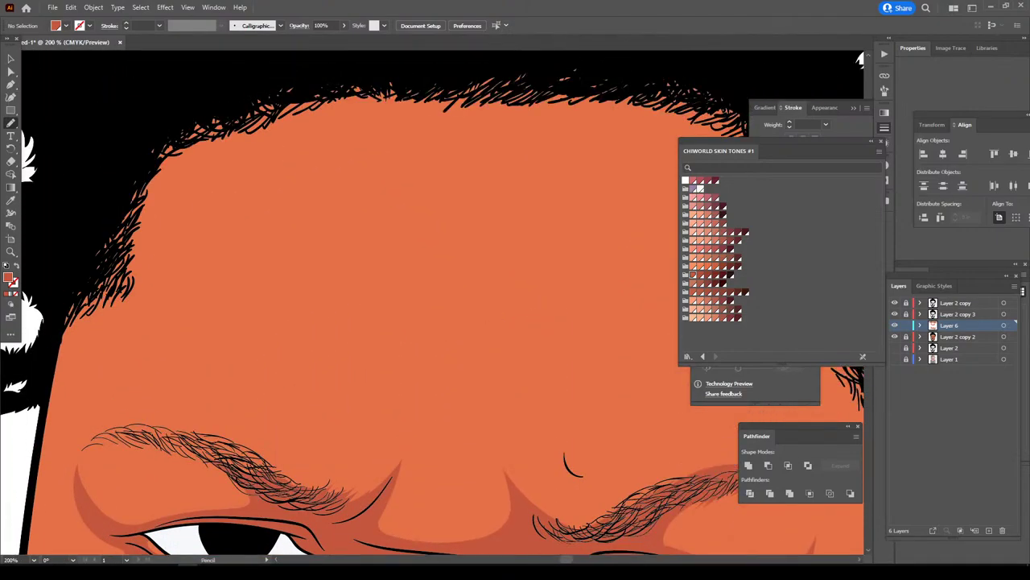
{"action": "mouse_move", "coordinate": [538, 84]}
{"action": "left_mouse_down"}
{"action": "mouse_move", "coordinate": [459, 143]}
{"action": "mouse_move", "coordinate": [340, 196]}
{"action": "mouse_move", "coordinate": [383, 96]}
{"action": "mouse_move", "coordinate": [438, 71]}
{"action": "mouse_move", "coordinate": [277, 150]}
{"action": "mouse_move", "coordinate": [170, 222]}
{"action": "mouse_move", "coordinate": [157, 161]}
{"action": "mouse_move", "coordinate": [161, 100]}
{"action": "left_mouse_up"}
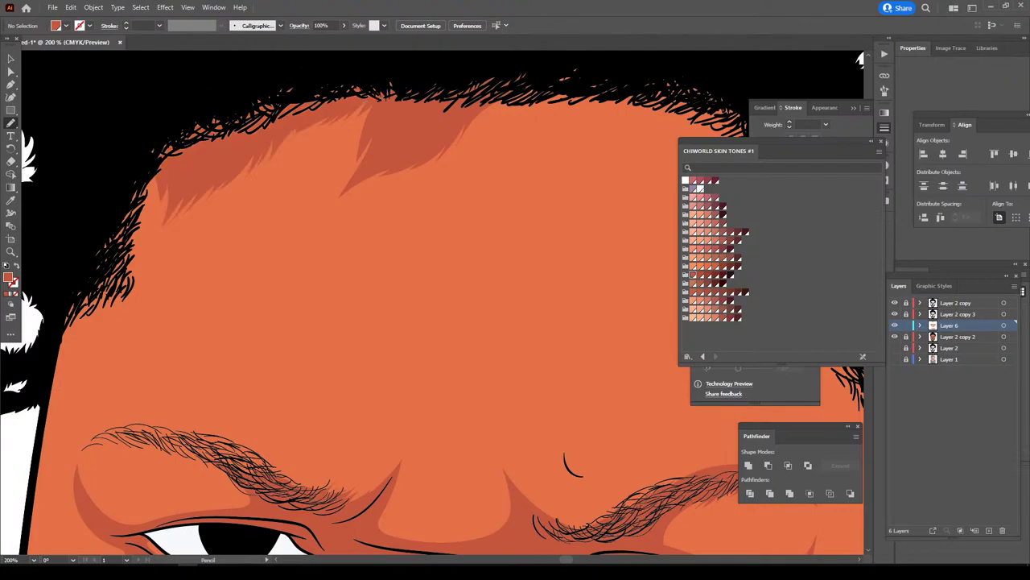
{"action": "scroll", "coordinate": [435, 302], "scroll_direction": "down", "scroll_amount": 3}
- Draw a closed darker shadow shape on the chin below the lower lip
{"action": "scroll", "coordinate": [435, 302], "scroll_direction": "down", "scroll_amount": 1}
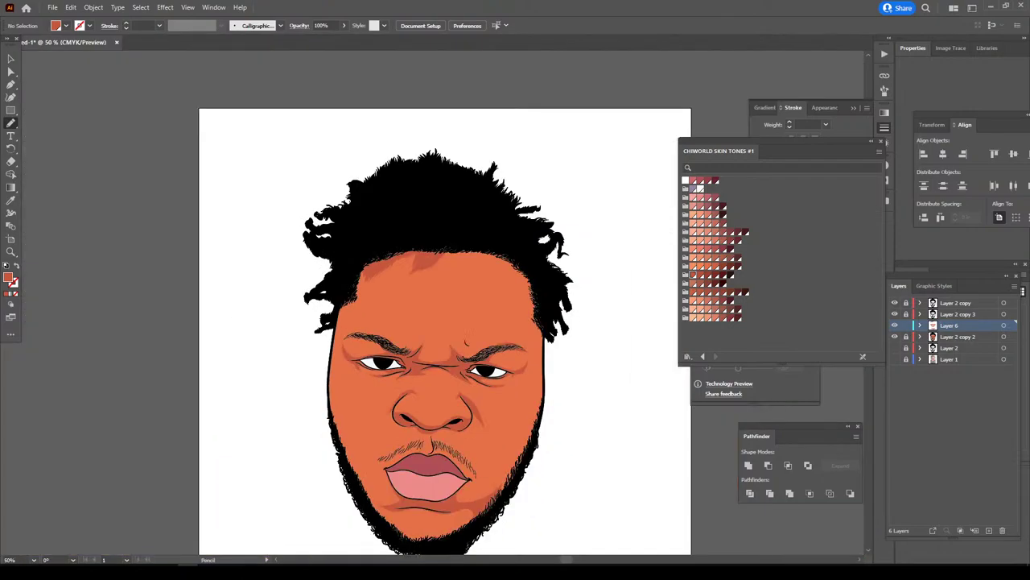
{"action": "scroll", "coordinate": [435, 302], "scroll_direction": "up", "scroll_amount": 1}
{"action": "scroll", "coordinate": [435, 302], "scroll_direction": "up", "scroll_amount": 1}
{"action": "scroll", "coordinate": [435, 302], "scroll_direction": "down", "scroll_amount": 2}
{"action": "scroll", "coordinate": [435, 302], "scroll_direction": "down", "scroll_amount": 2}
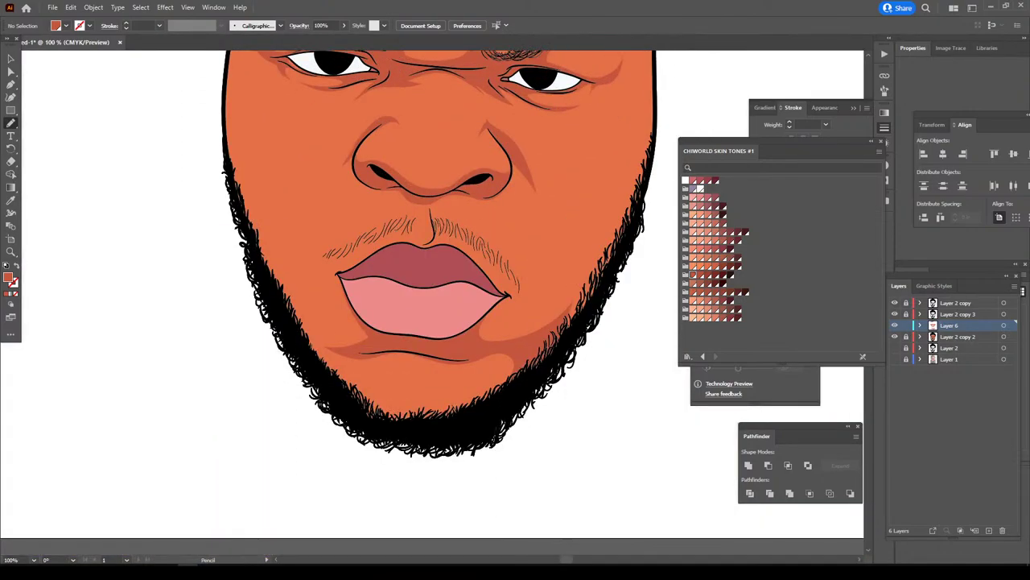
{"action": "scroll", "coordinate": [435, 302], "scroll_direction": "down", "scroll_amount": 2}
{"action": "scroll", "coordinate": [434, 302], "scroll_direction": "up", "scroll_amount": 1}
{"action": "scroll", "coordinate": [463, 302], "scroll_direction": "up", "scroll_amount": 3}
{"action": "scroll", "coordinate": [463, 302], "scroll_direction": "down", "scroll_amount": 2}
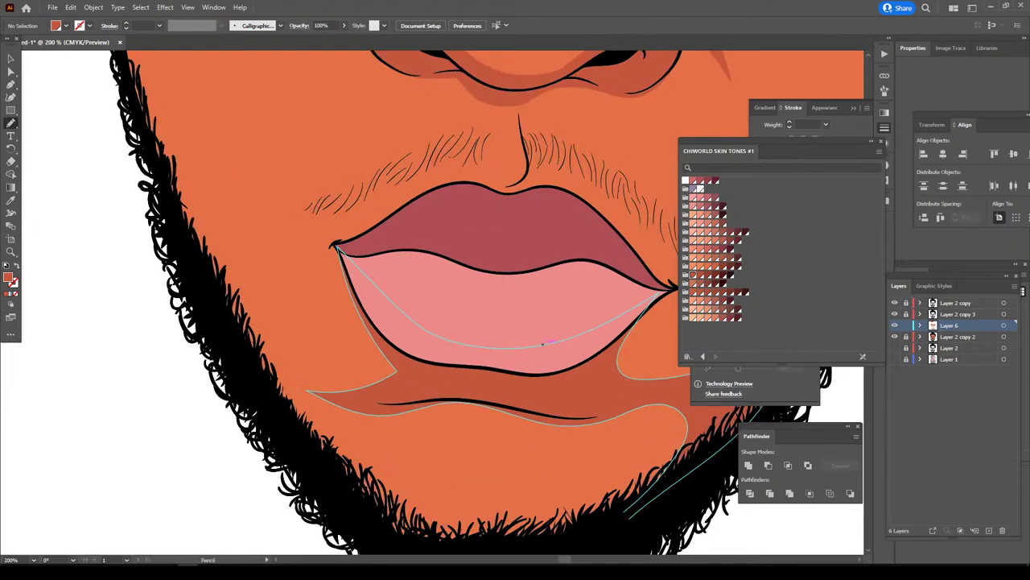
{"action": "mouse_move", "coordinate": [258, 362]}
{"action": "left_mouse_down"}
{"action": "mouse_move", "coordinate": [653, 497]}
{"action": "mouse_move", "coordinate": [342, 449]}
{"action": "left_mouse_up"}
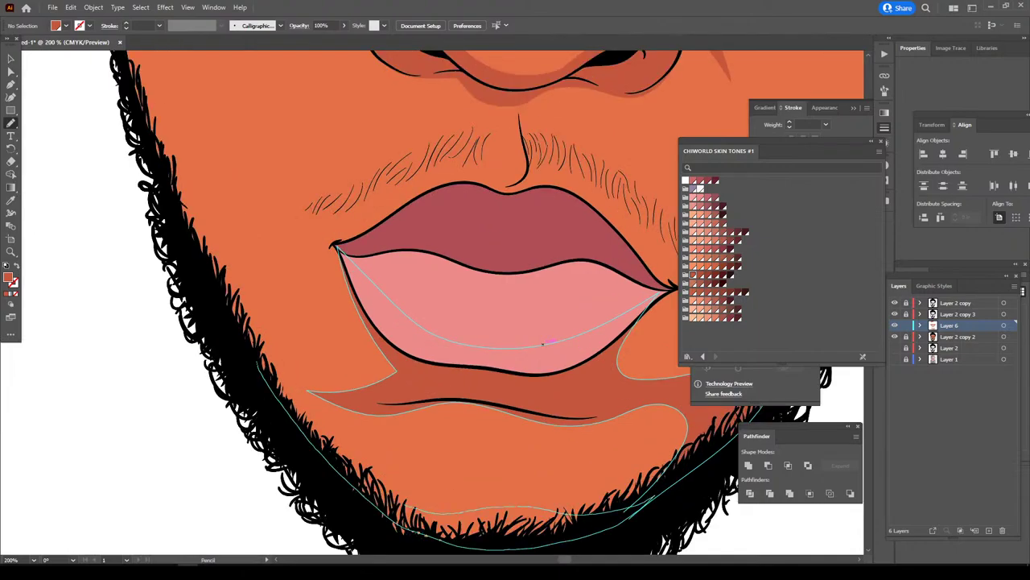
{"action": "mouse_move", "coordinate": [346, 415]}
{"action": "left_mouse_down"}
{"action": "mouse_move", "coordinate": [412, 408]}
{"action": "mouse_move", "coordinate": [402, 337]}
{"action": "left_mouse_up"}
{"action": "mouse_move", "coordinate": [356, 295]}
{"action": "left_mouse_down"}
{"action": "mouse_move", "coordinate": [366, 368]}
{"action": "mouse_move", "coordinate": [288, 364]}
{"action": "left_mouse_up"}
{"action": "left_click_drag", "start_coordinate": [233, 283], "coordinate": [180, 202]}
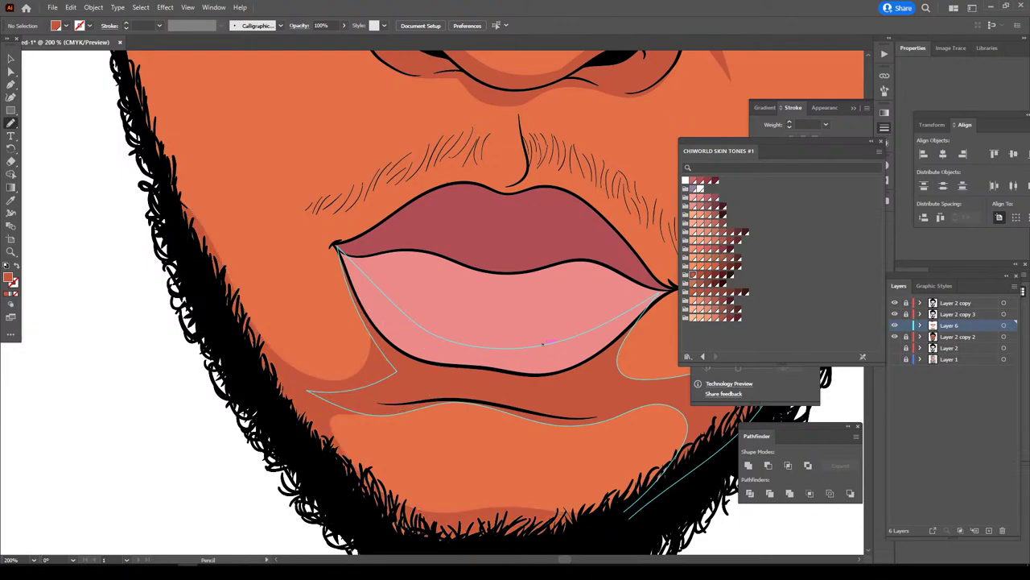
- Fill the groove from under the nose to the upper lip with a darker shadow
{"action": "scroll", "coordinate": [542, 344], "scroll_direction": "down", "scroll_amount": 5}
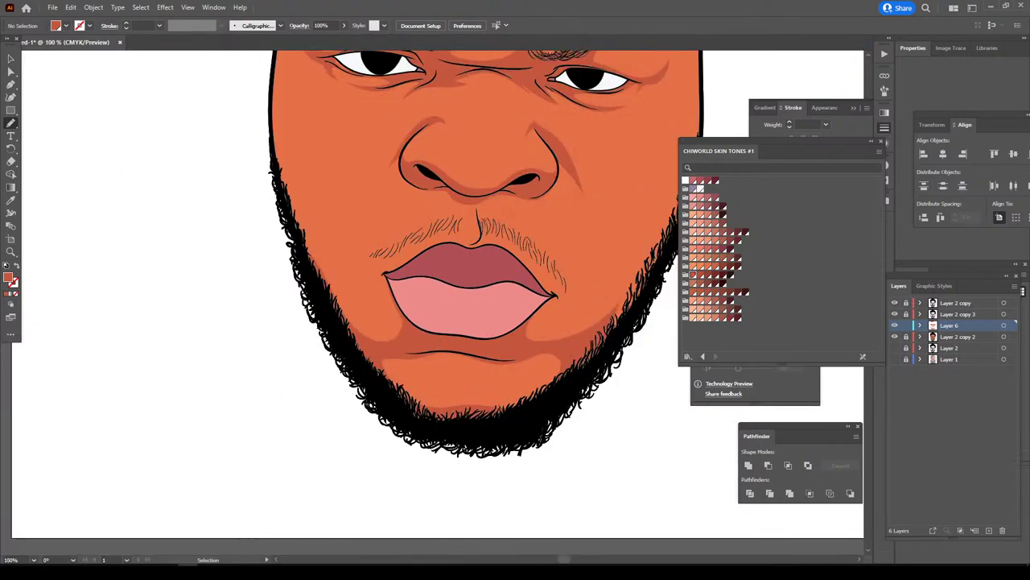
{"action": "scroll", "coordinate": [542, 344], "scroll_direction": "up", "scroll_amount": 3}
{"action": "scroll", "coordinate": [439, 302], "scroll_direction": "up", "scroll_amount": 1}
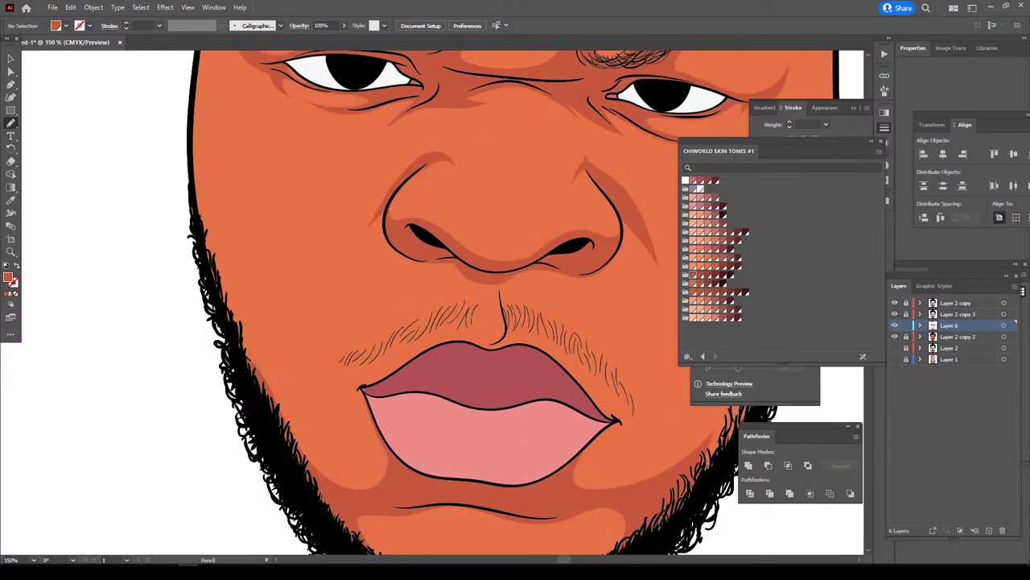
{"action": "scroll", "coordinate": [527, 298], "scroll_direction": "down", "scroll_amount": 2}
{"action": "scroll", "coordinate": [528, 298], "scroll_direction": "up", "scroll_amount": 2}
{"action": "scroll", "coordinate": [527, 298], "scroll_direction": "up", "scroll_amount": 2}
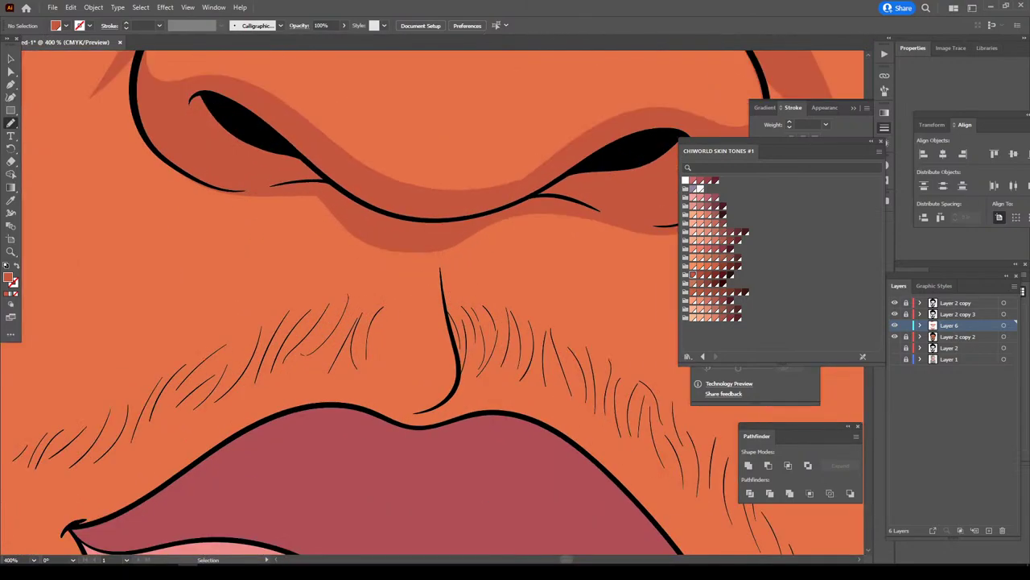
{"action": "scroll", "coordinate": [527, 298], "scroll_direction": "up", "scroll_amount": 1}
{"action": "left_click_drag", "start_coordinate": [487, 236], "coordinate": [454, 281]}
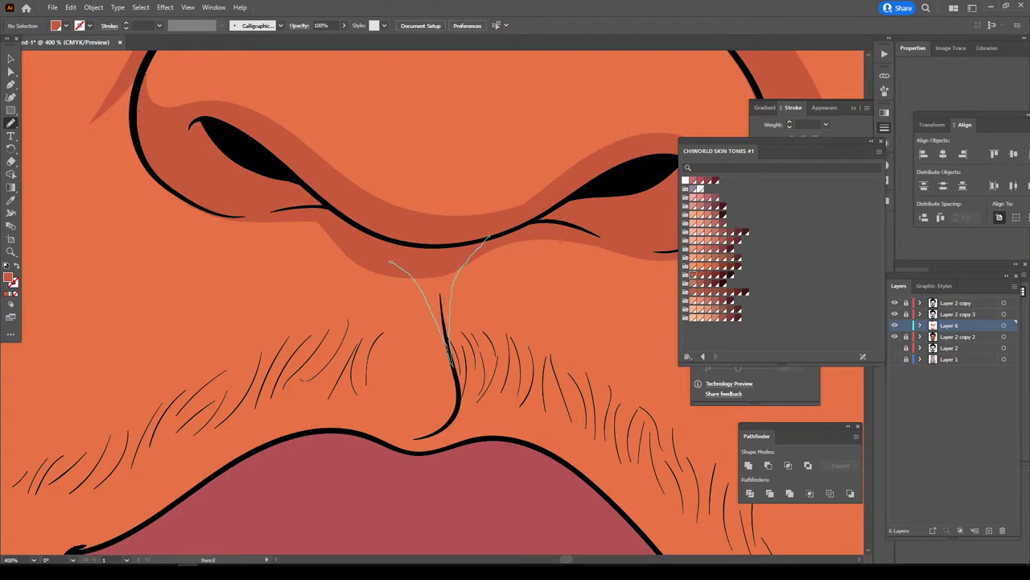
{"action": "left_click_drag", "start_coordinate": [451, 362], "coordinate": [402, 246]}
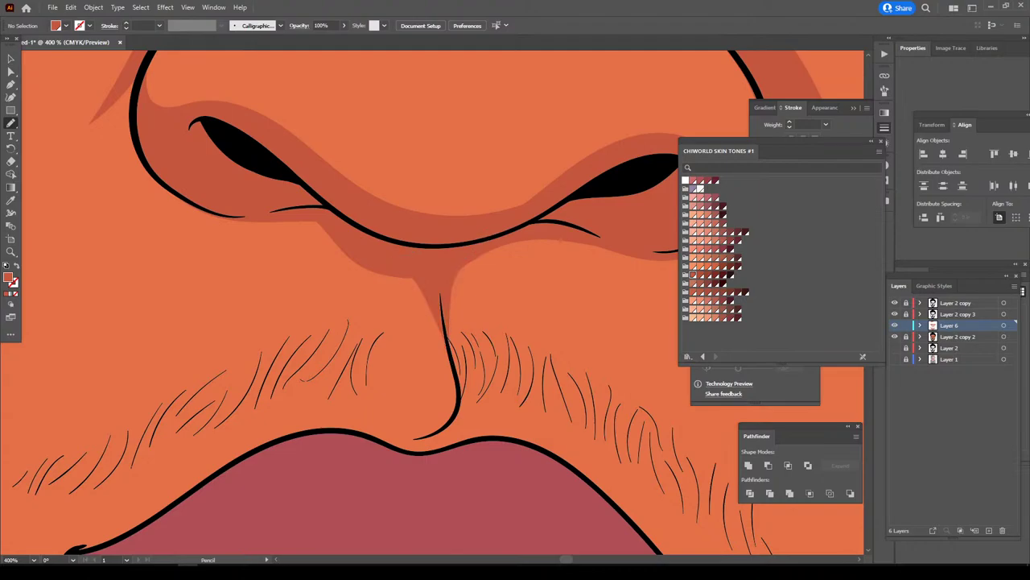
- Start a shadow along the left jaw, extending it up the cheek
{"action": "scroll", "coordinate": [516, 298], "scroll_direction": "down", "scroll_amount": 2}
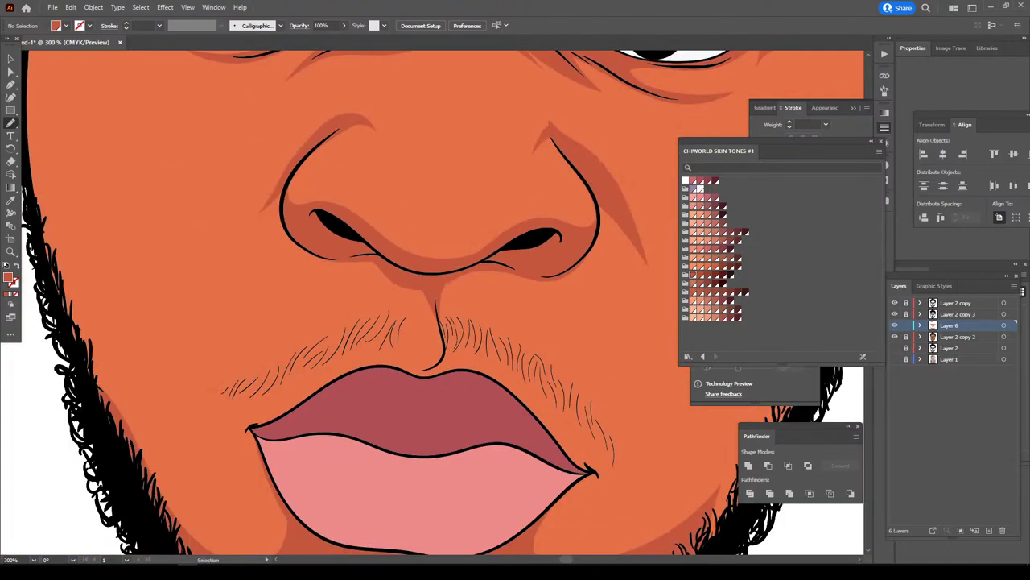
{"action": "scroll", "coordinate": [515, 298], "scroll_direction": "down", "scroll_amount": 2}
{"action": "scroll", "coordinate": [516, 298], "scroll_direction": "up", "scroll_amount": 1}
{"action": "scroll", "coordinate": [504, 302], "scroll_direction": "down", "scroll_amount": 2}
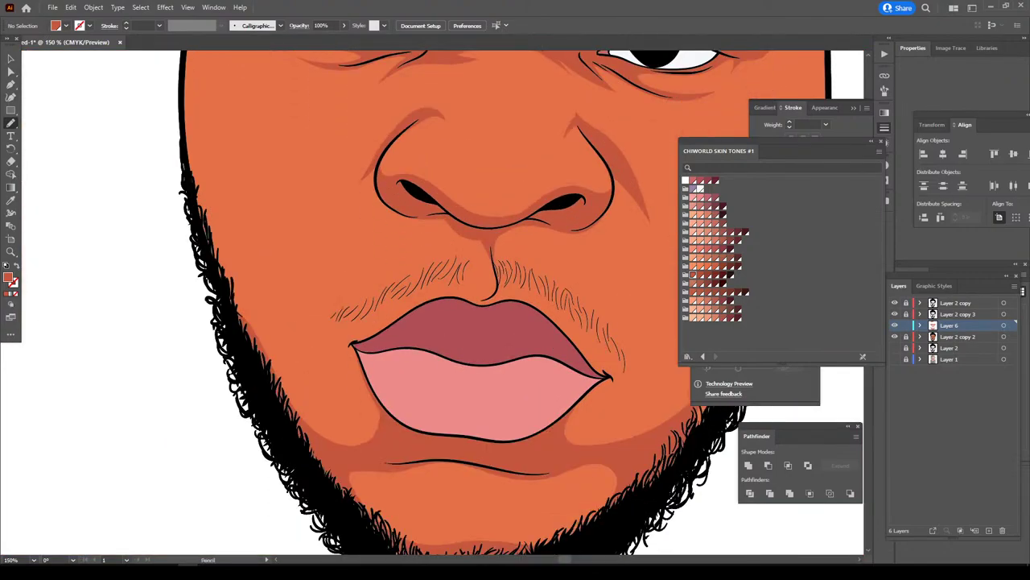
{"action": "mouse_move", "coordinate": [240, 333]}
{"action": "left_mouse_down"}
{"action": "mouse_move", "coordinate": [327, 437]}
{"action": "mouse_move", "coordinate": [280, 364]}
{"action": "left_mouse_up"}
{"action": "mouse_move", "coordinate": [261, 311]}
{"action": "left_mouse_down"}
{"action": "mouse_move", "coordinate": [223, 229]}
{"action": "mouse_move", "coordinate": [195, 101]}
{"action": "mouse_move", "coordinate": [203, 229]}
{"action": "mouse_move", "coordinate": [237, 330]}
{"action": "left_mouse_up"}
- Draw a closed shading shape along the face's left outline up the cheek
{"action": "scroll", "coordinate": [443, 302], "scroll_direction": "down", "scroll_amount": 4}
{"action": "scroll", "coordinate": [443, 302], "scroll_direction": "down", "scroll_amount": 2}
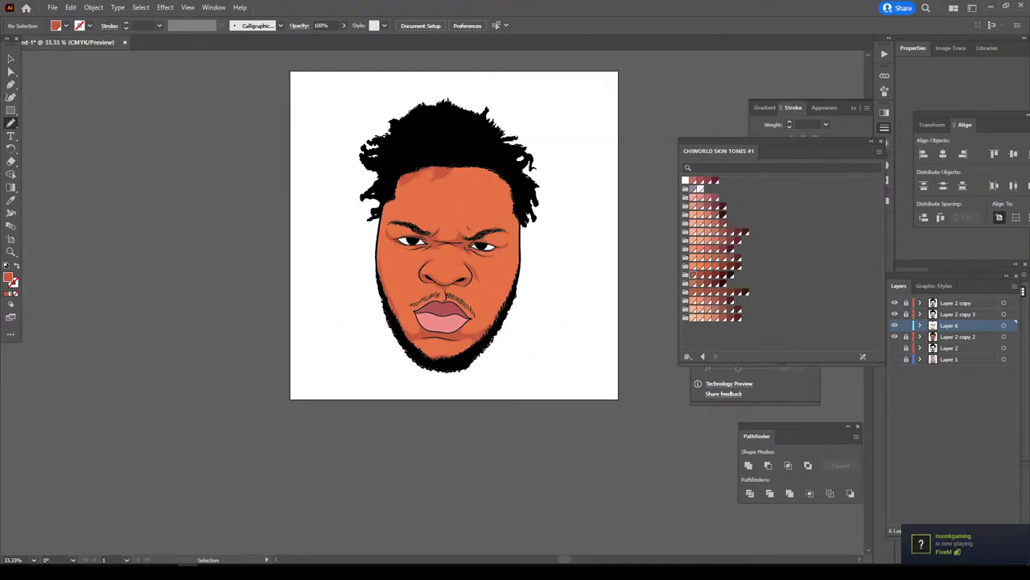
{"action": "scroll", "coordinate": [435, 193], "scroll_direction": "up", "scroll_amount": 2}
{"action": "scroll", "coordinate": [435, 193], "scroll_direction": "up", "scroll_amount": 4}
{"action": "scroll", "coordinate": [528, 306], "scroll_direction": "up", "scroll_amount": 1}
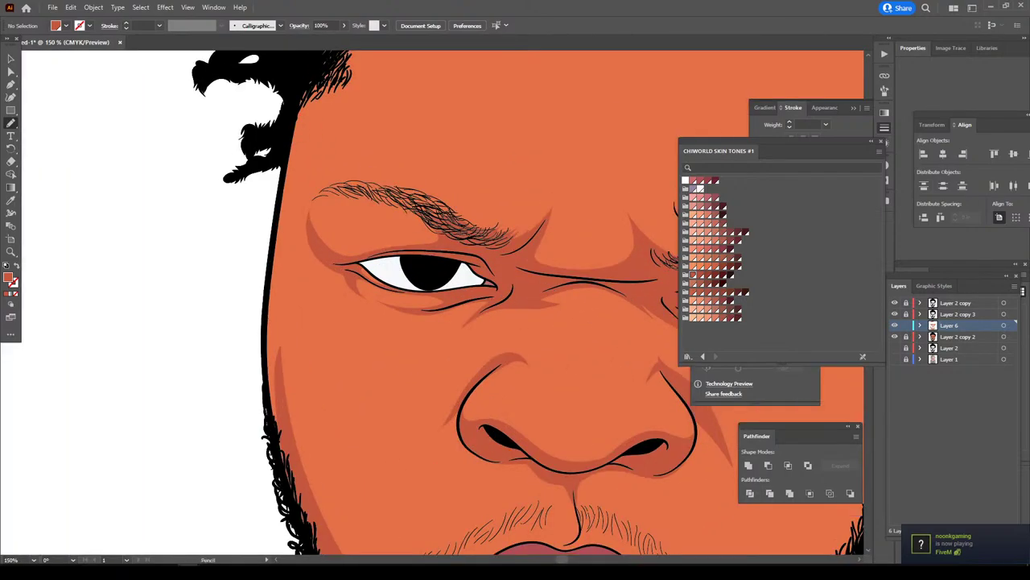
{"action": "mouse_move", "coordinate": [300, 82]}
{"action": "left_mouse_down"}
{"action": "mouse_move", "coordinate": [267, 343]}
{"action": "mouse_move", "coordinate": [299, 505]}
{"action": "left_mouse_up"}
{"action": "mouse_move", "coordinate": [293, 435]}
{"action": "left_mouse_down"}
{"action": "mouse_move", "coordinate": [287, 349]}
{"action": "mouse_move", "coordinate": [306, 292]}
{"action": "left_mouse_up"}
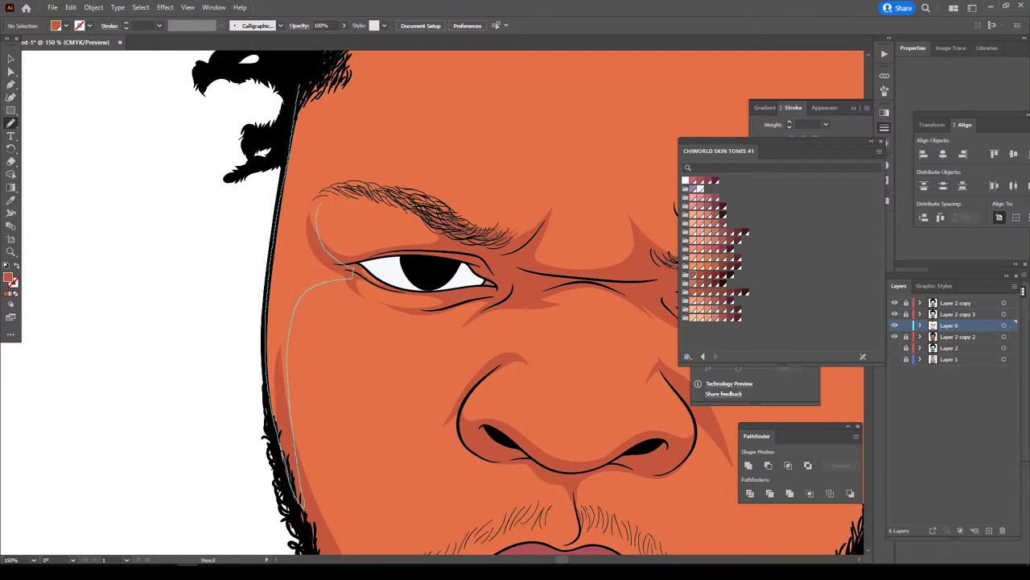
{"action": "left_click_drag", "start_coordinate": [348, 191], "coordinate": [322, 103]}
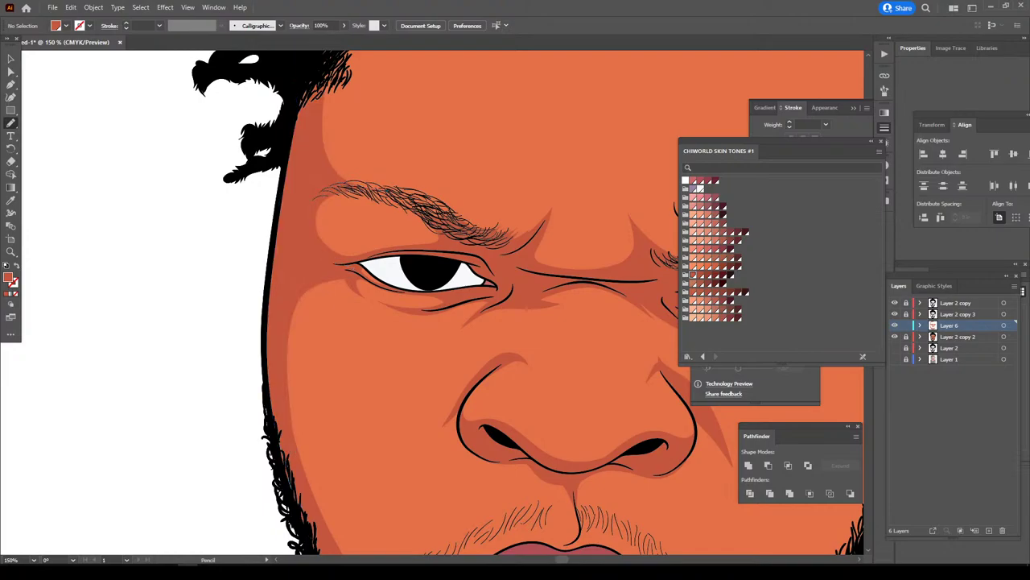
- Add a shading shape beside the temple hairline
{"action": "scroll", "coordinate": [483, 363], "scroll_direction": "down", "scroll_amount": 5}
{"action": "scroll", "coordinate": [475, 377], "scroll_direction": "up", "scroll_amount": 3}
{"action": "key", "text": "ctrl+equal"}
{"action": "key", "text": "ctrl+equal"}
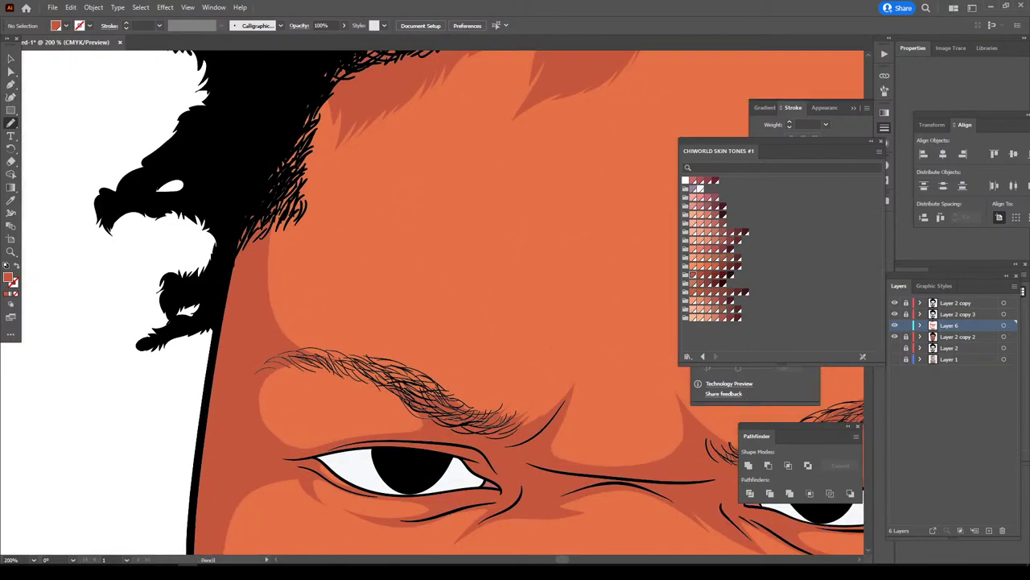
{"action": "mouse_move", "coordinate": [269, 218]}
{"action": "left_mouse_down"}
{"action": "mouse_move", "coordinate": [254, 316]}
{"action": "mouse_move", "coordinate": [288, 240]}
{"action": "left_mouse_up"}
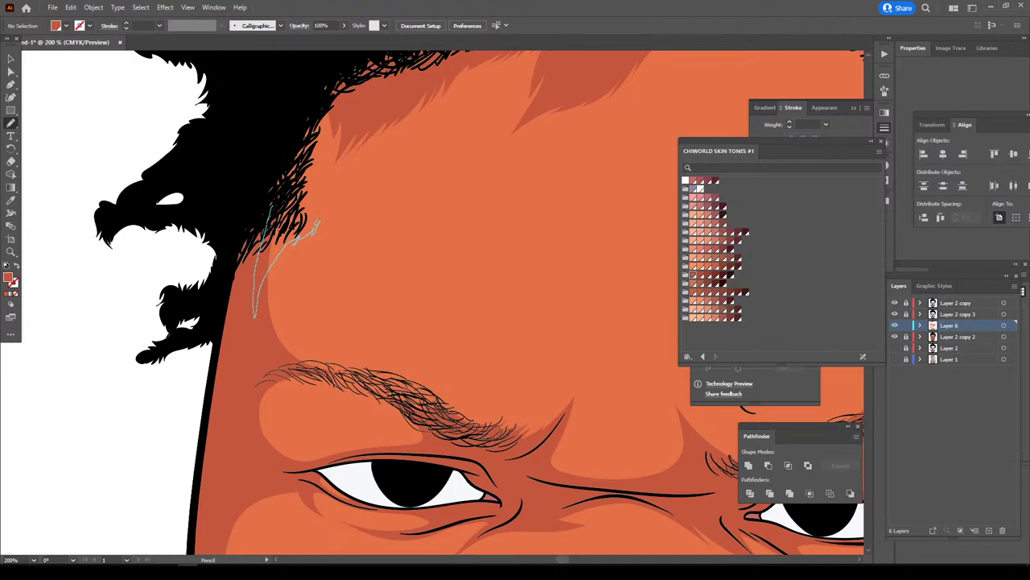
{"action": "left_click_drag", "start_coordinate": [320, 208], "coordinate": [305, 82]}
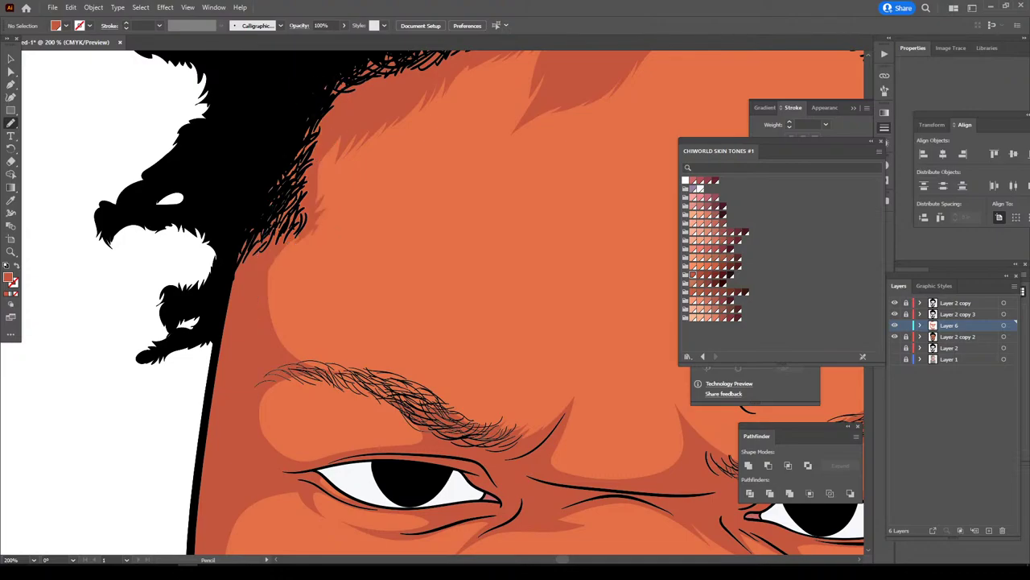
- Draw shading shapes around the crease above the inner right eyebrow
{"action": "key", "text": "ctrl+minus"}
{"action": "key", "text": "ctrl+minus"}
{"action": "key", "text": "ctrl+minus"}
{"action": "key", "text": "ctrl+minus"}
{"action": "key", "text": "ctrl+equal"}
{"action": "key", "text": "ctrl+equal"}
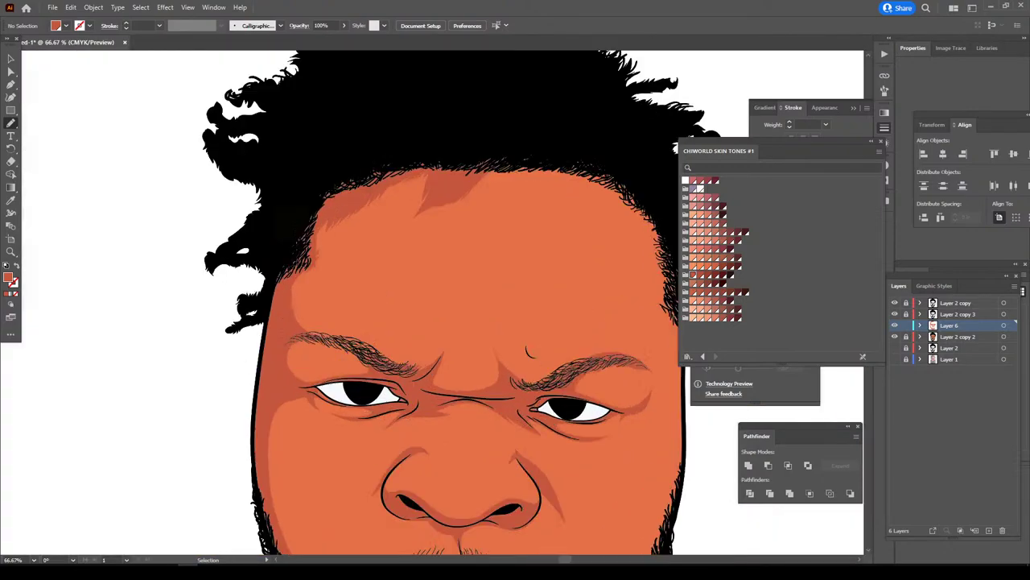
{"action": "key", "text": "ctrl+equal"}
{"action": "key", "text": "ctrl+equal"}
{"action": "key", "text": "ctrl+equal"}
{"action": "key", "text": "ctrl+equal"}
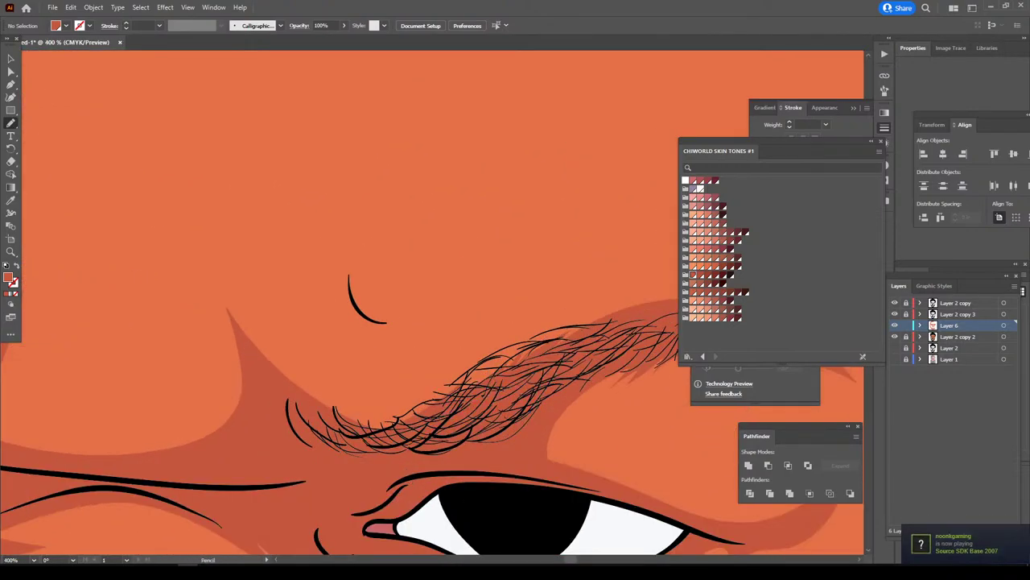
{"action": "left_click_drag", "start_coordinate": [386, 322], "coordinate": [426, 325]}
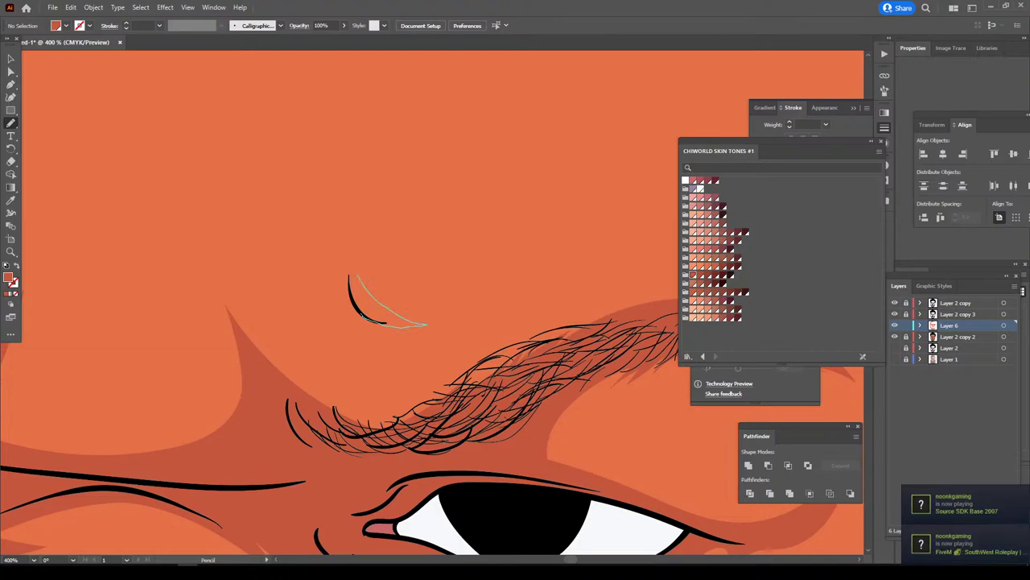
{"action": "left_click_drag", "start_coordinate": [349, 256], "coordinate": [349, 255]}
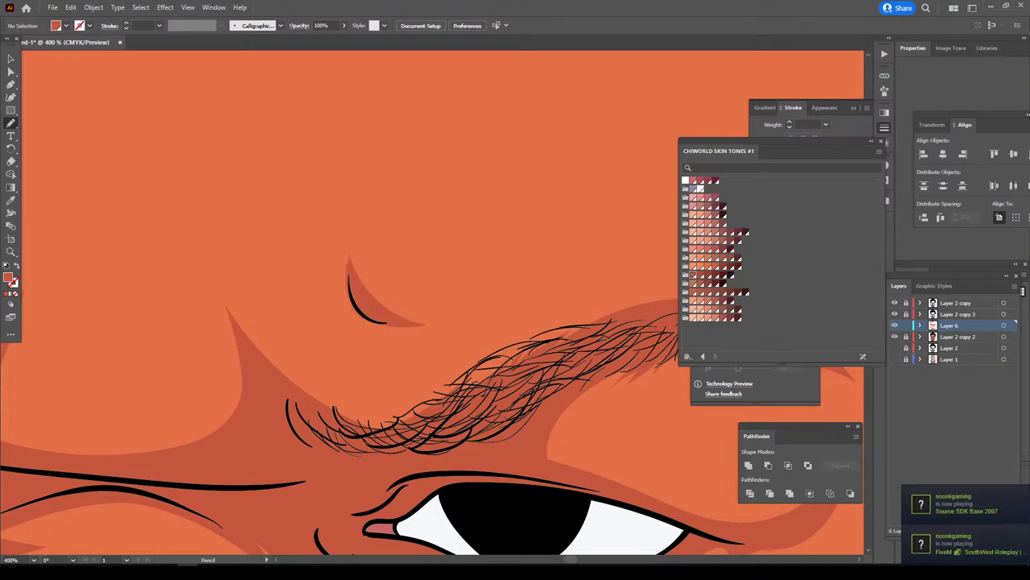
{"action": "mouse_move", "coordinate": [417, 290]}
{"action": "left_mouse_down"}
{"action": "mouse_move", "coordinate": [435, 282]}
{"action": "mouse_move", "coordinate": [410, 283]}
{"action": "left_mouse_up"}
- Try hair strokes along the forehead hairline, then undo them
{"action": "key", "text": "ctrl+minus"}
{"action": "key", "text": "ctrl+minus"}
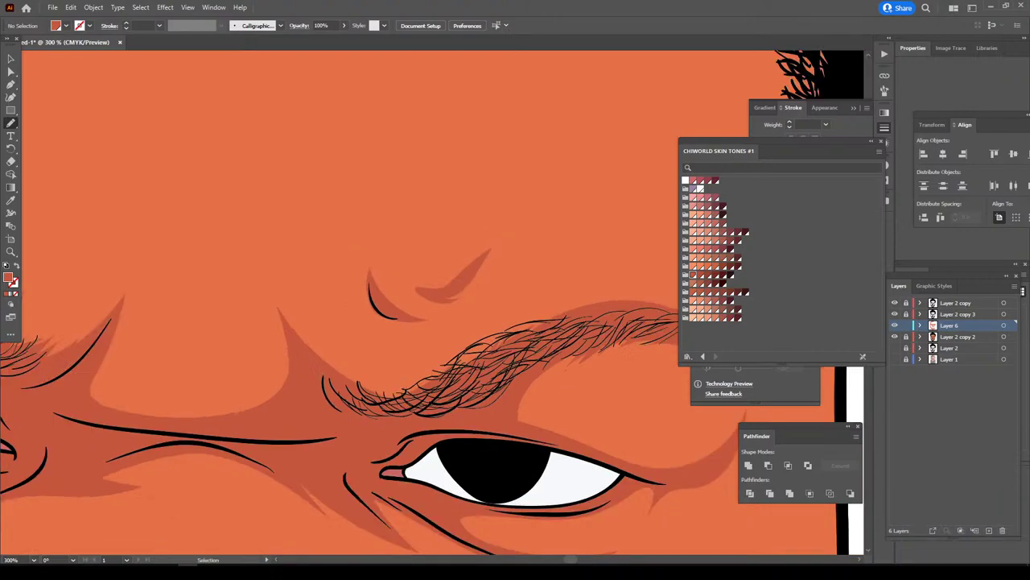
{"action": "key", "text": "ctrl+minus"}
{"action": "key", "text": "ctrl+minus"}
{"action": "key", "text": "ctrl+minus"}
{"action": "key", "text": "ctrl+minus"}
{"action": "key", "text": "ctrl+plus"}
{"action": "key", "text": "ctrl+plus"}
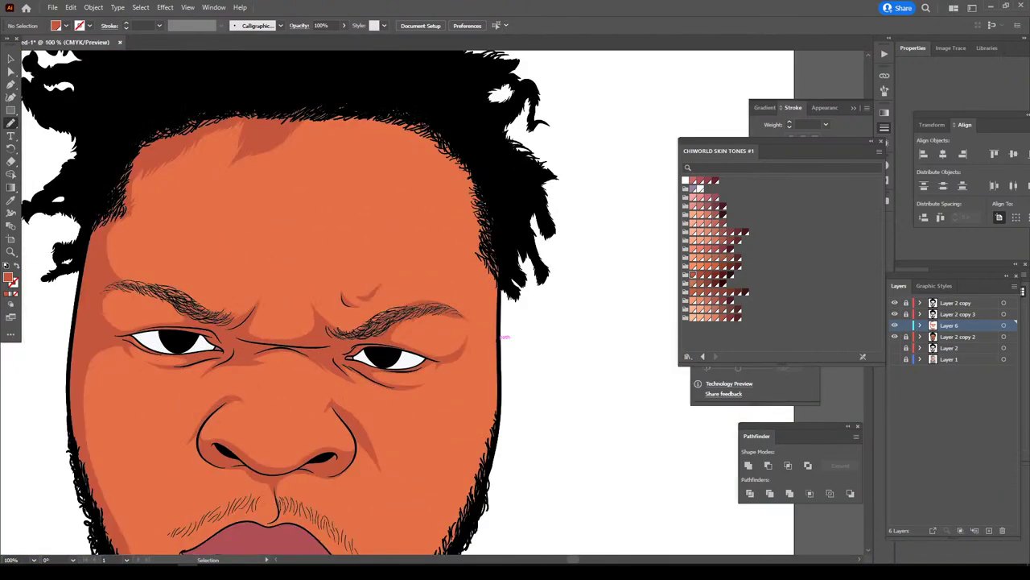
{"action": "scroll", "coordinate": [290, 302], "scroll_direction": "up", "scroll_amount": 2}
{"action": "key", "text": "ctrl+plus"}
{"action": "scroll", "coordinate": [289, 302], "scroll_direction": "up", "scroll_amount": 1}
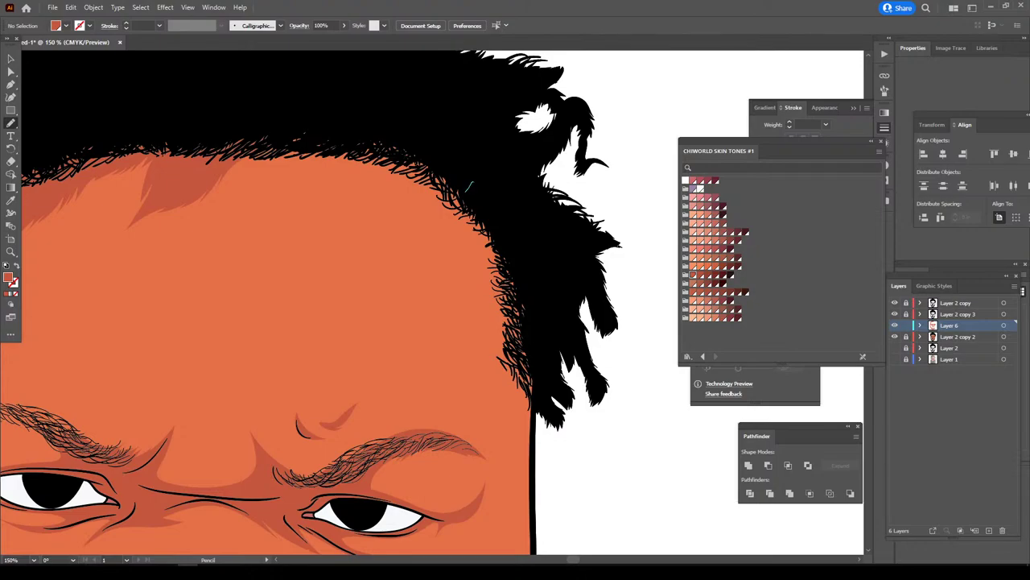
{"action": "mouse_move", "coordinate": [470, 187]}
{"action": "left_mouse_down"}
{"action": "mouse_move", "coordinate": [438, 209]}
{"action": "mouse_move", "coordinate": [277, 165]}
{"action": "mouse_move", "coordinate": [209, 211]}
{"action": "mouse_move", "coordinate": [88, 258]}
{"action": "left_mouse_up"}
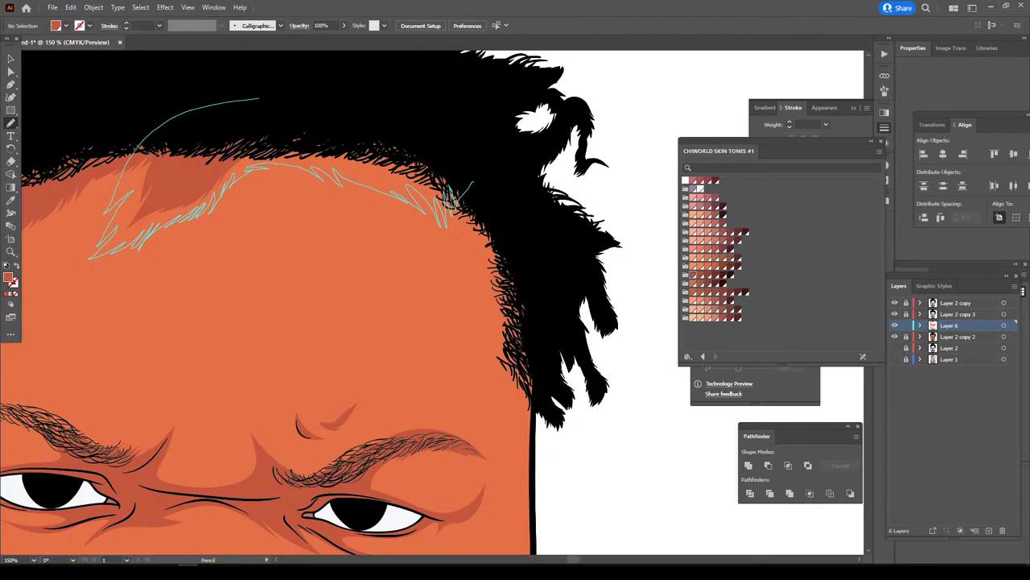
{"action": "key", "text": "ctrl+z"}
{"action": "key", "text": "ctrl+minus"}
{"action": "key", "text": "ctrl+minus"}
{"action": "key", "text": "ctrl+minus"}
{"action": "key", "text": "ctrl+minus"}
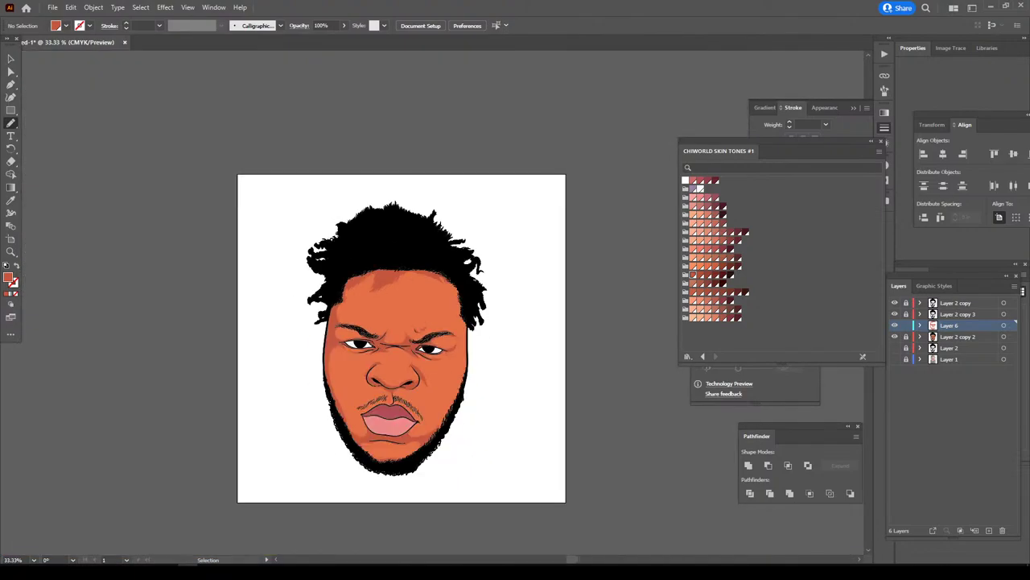
- Select all Layer 6 shading paths and recolour them with a darker brown from CHIWORLD SKIN TONES
{"action": "key", "text": "ctrl+plus"}
{"action": "left_click_drag", "start_coordinate": [371, 306], "coordinate": [422, 280]}
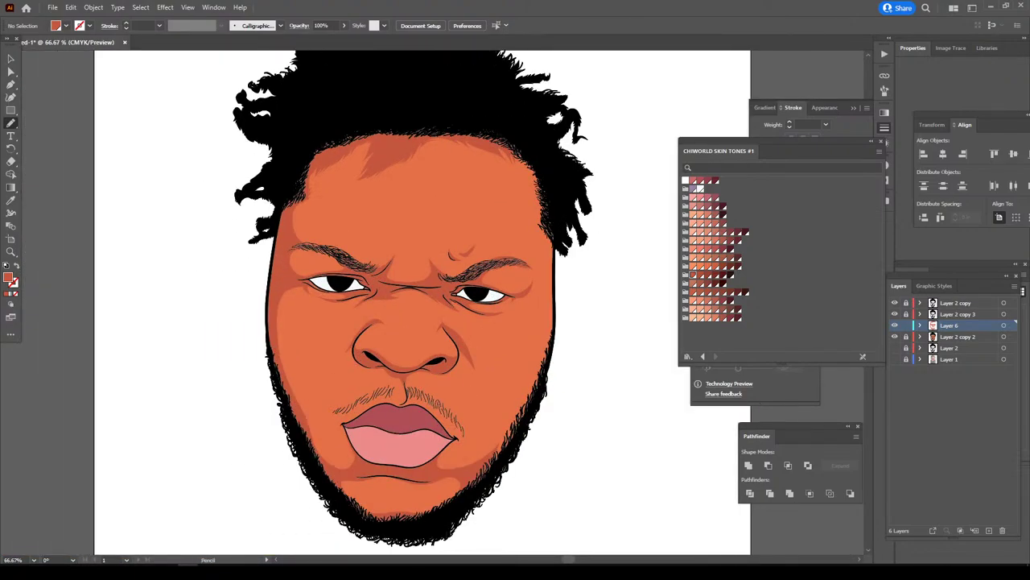
{"action": "key", "text": "ctrl+minus"}
{"action": "key", "text": "ctrl+plus"}
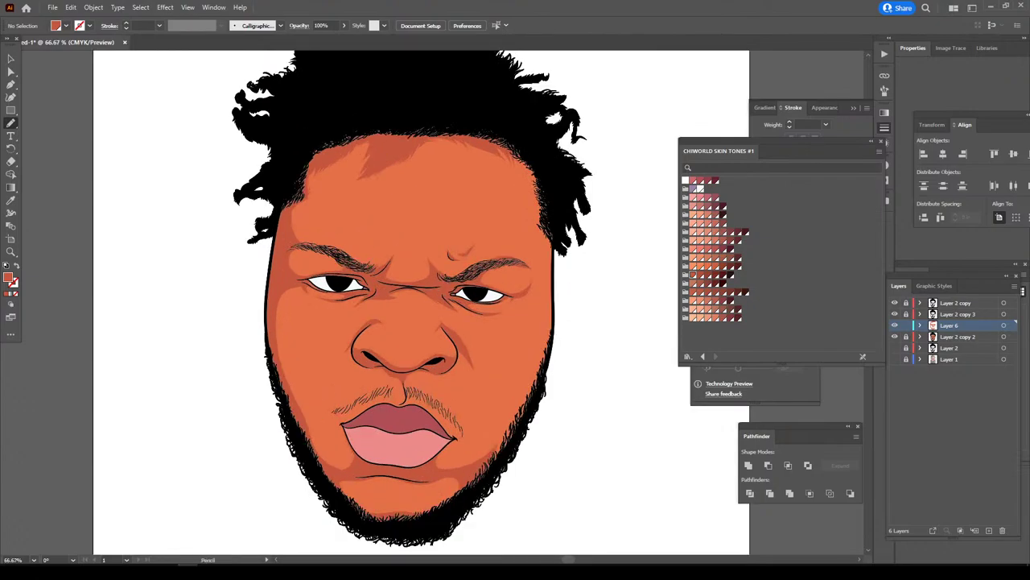
{"action": "key", "text": "v"}
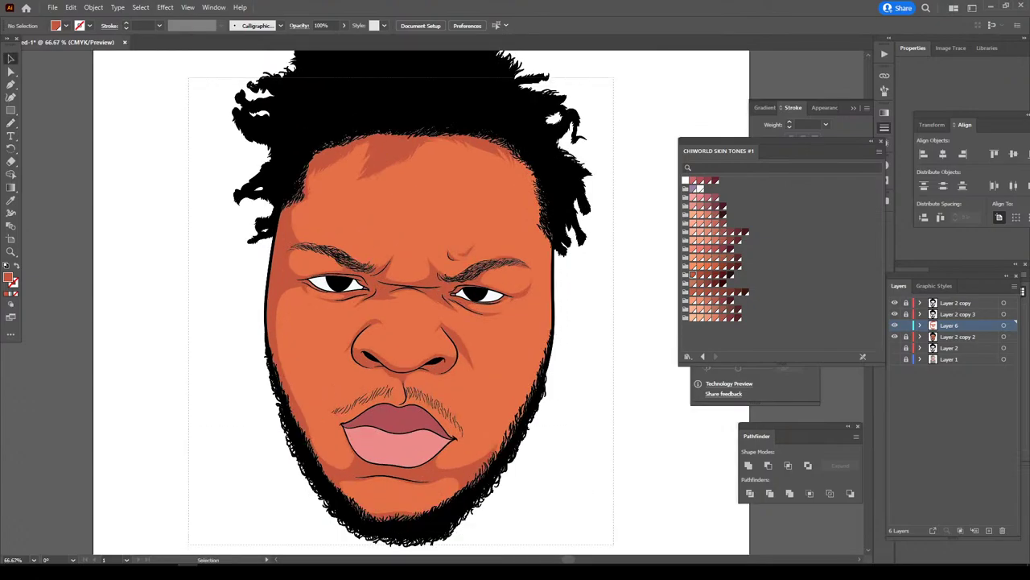
{"action": "key", "text": "ctrl+a"}
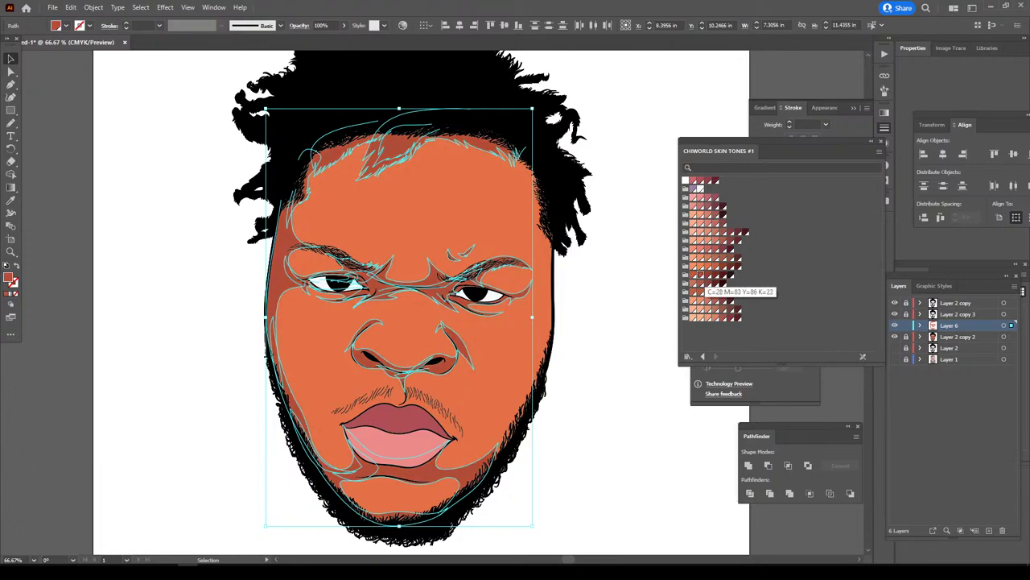
{"action": "left_click", "coordinate": [701, 275]}
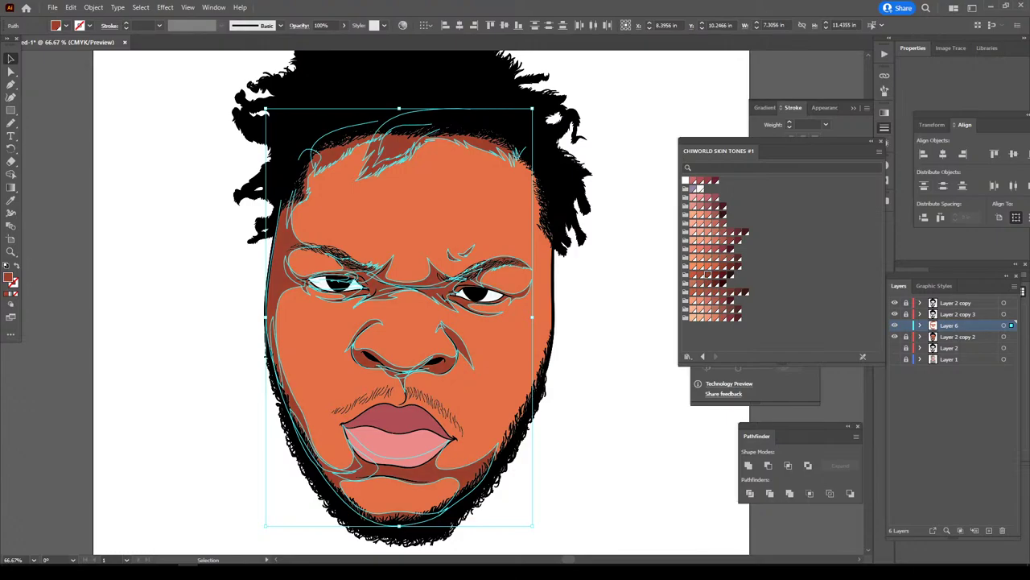
{"action": "left_click", "coordinate": [712, 275]}
{"action": "left_click", "coordinate": [702, 278]}
{"action": "key", "text": "ctrl+shift+a"}
{"action": "key", "text": "ctrl+minus"}
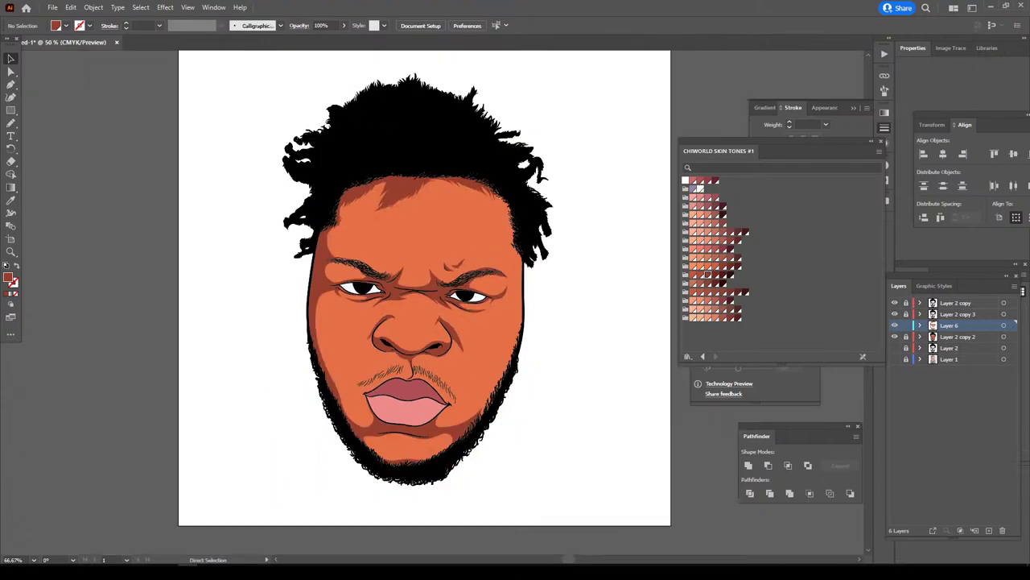
{"action": "key", "text": "ctrl+minus"}
{"action": "key", "text": "ctrl+equal"}
{"action": "key", "text": "ctrl+equal"}
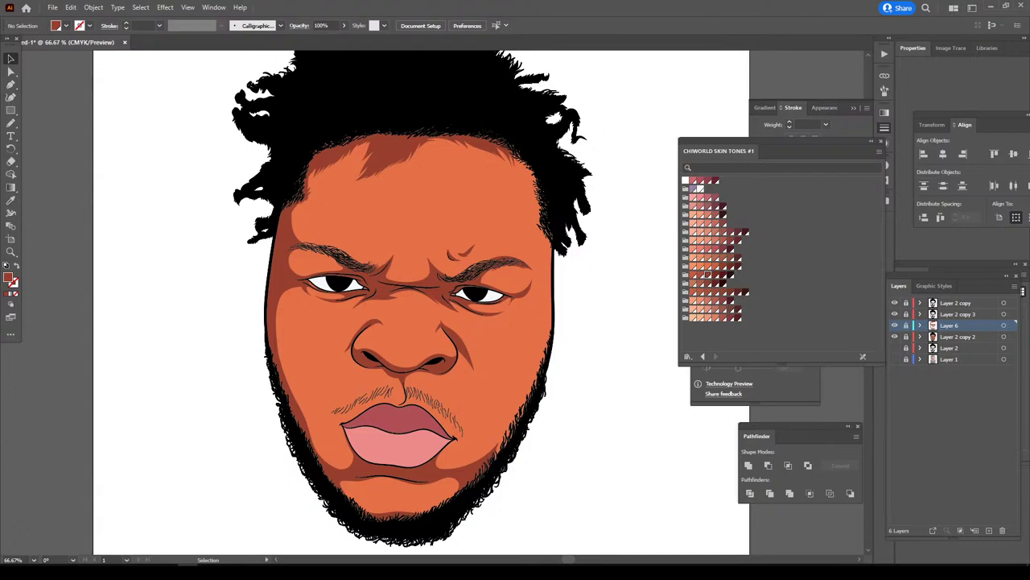
- Create a new Layer 7 above Layer 2 copy 2
{"action": "left_click", "coordinate": [958, 336]}
{"action": "left_click", "coordinate": [989, 530]}
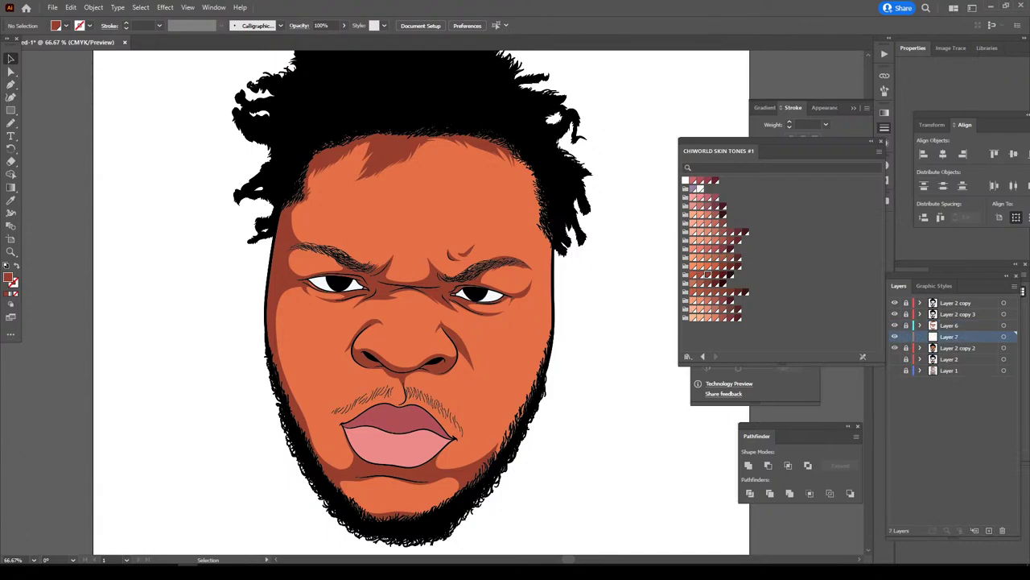
{"action": "key", "text": "ctrl+minus"}
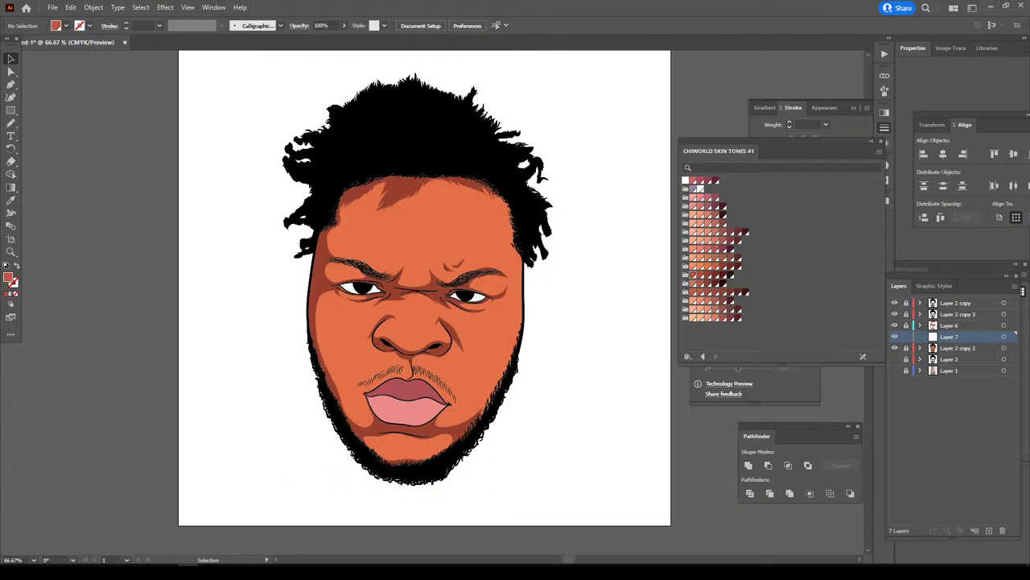
{"action": "key", "text": "ctrl+equal"}
{"action": "key", "text": "ctrl+equal"}
{"action": "key", "text": "ctrl+equal"}
{"action": "key", "text": "ctrl+equal"}
{"action": "key", "text": "ctrl+equal"}
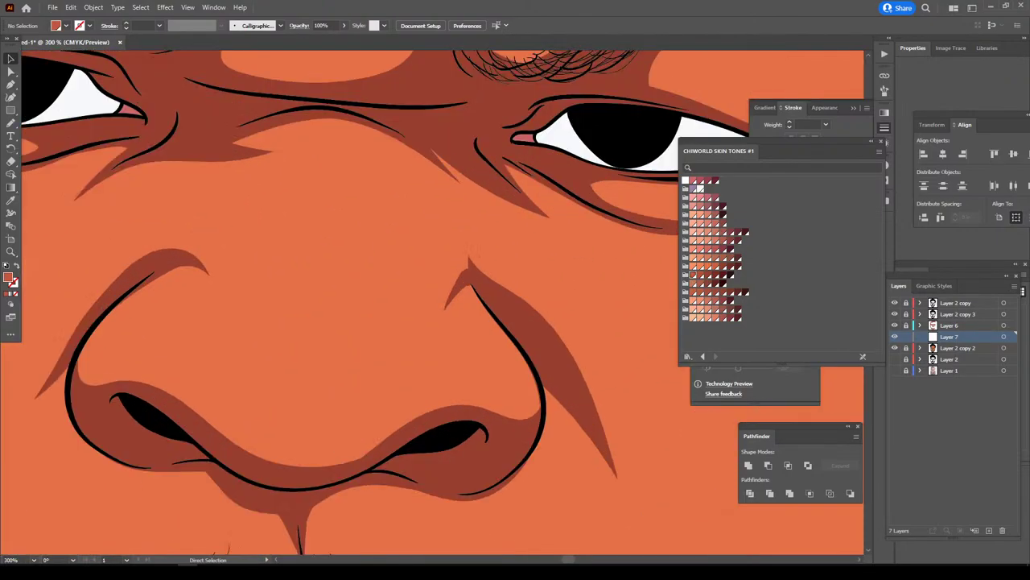
- Draw a mid-tone reddish-brown shading shape wrapping the underside of the nose and nostrils
{"action": "key", "text": "n"}
{"action": "left_click_drag", "start_coordinate": [449, 440], "coordinate": [501, 442]}
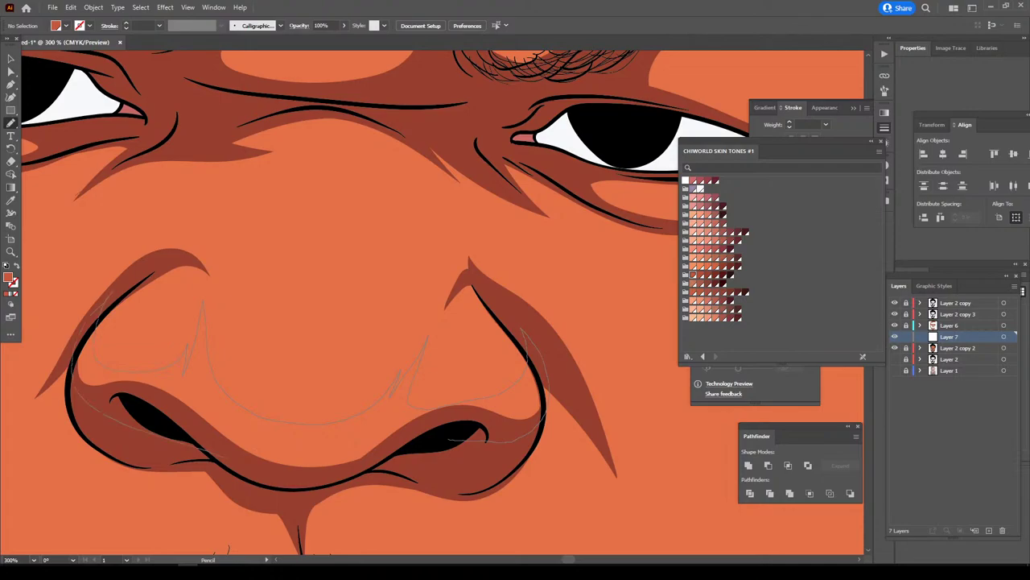
{"action": "left_click_drag", "start_coordinate": [97, 307], "coordinate": [282, 473]}
{"action": "key", "text": "ctrl+minus"}
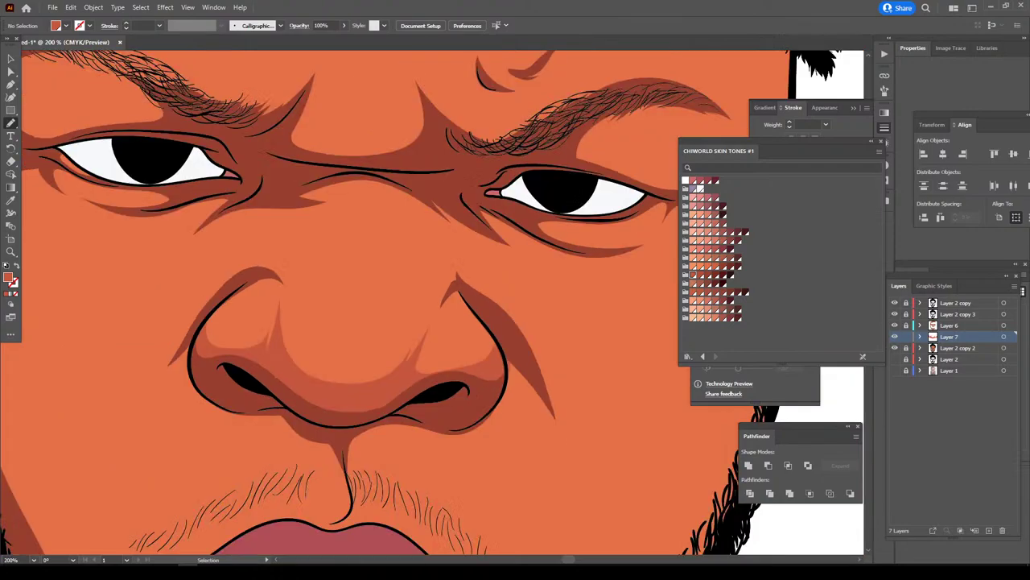
{"action": "key", "text": "ctrl+minus"}
{"action": "key", "text": "ctrl+minus"}
{"action": "key", "text": "ctrl+minus"}
{"action": "key", "text": "ctrl+plus"}
{"action": "key", "text": "ctrl+plus"}
{"action": "key", "text": "ctrl+plus"}
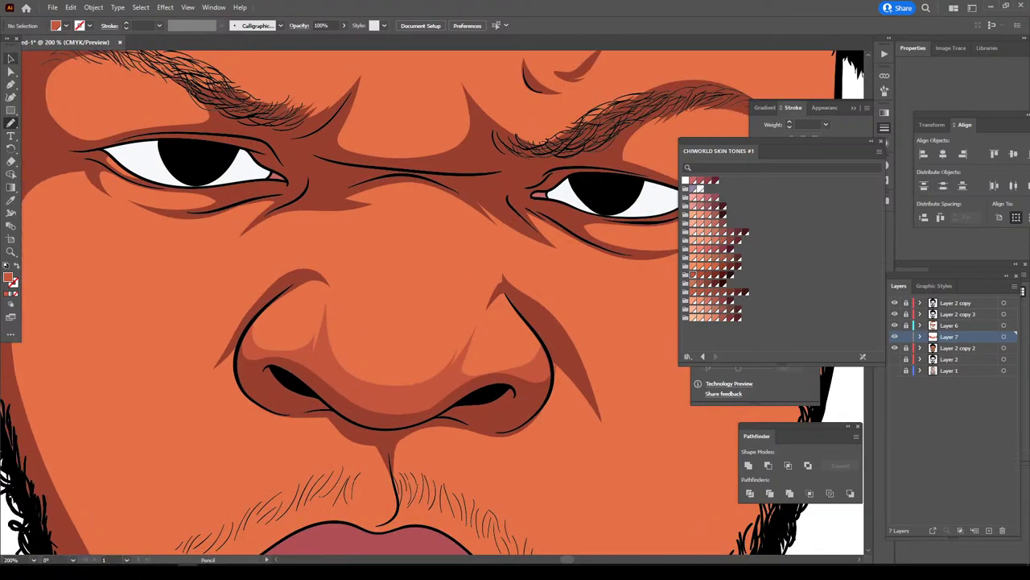
{"action": "key", "text": "ctrl+plus"}
{"action": "key", "text": "ctrl+plus"}
{"action": "scroll", "coordinate": [432, 303], "scroll_direction": "down", "scroll_amount": 2}
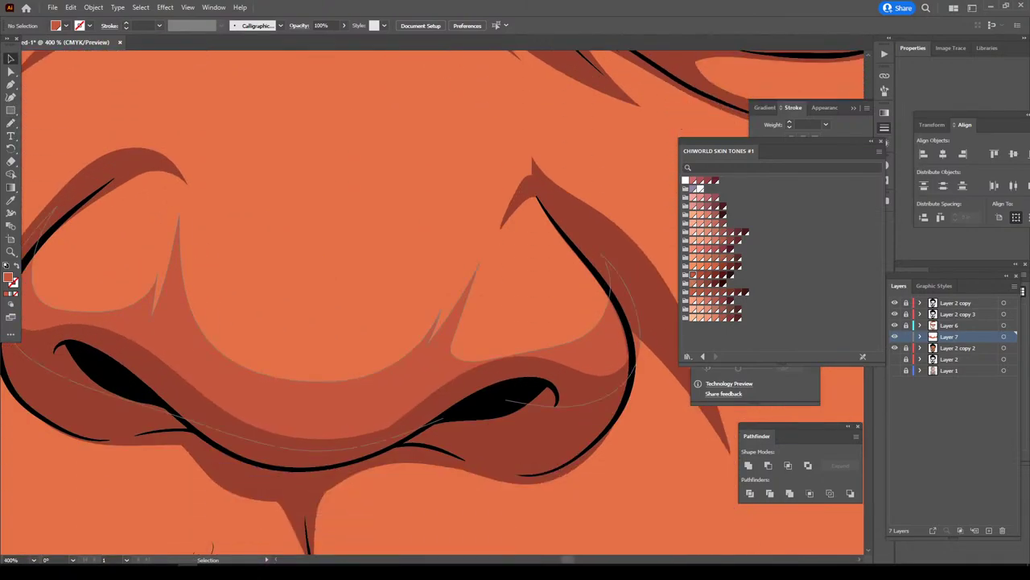
{"action": "key", "text": "ctrl+v"}
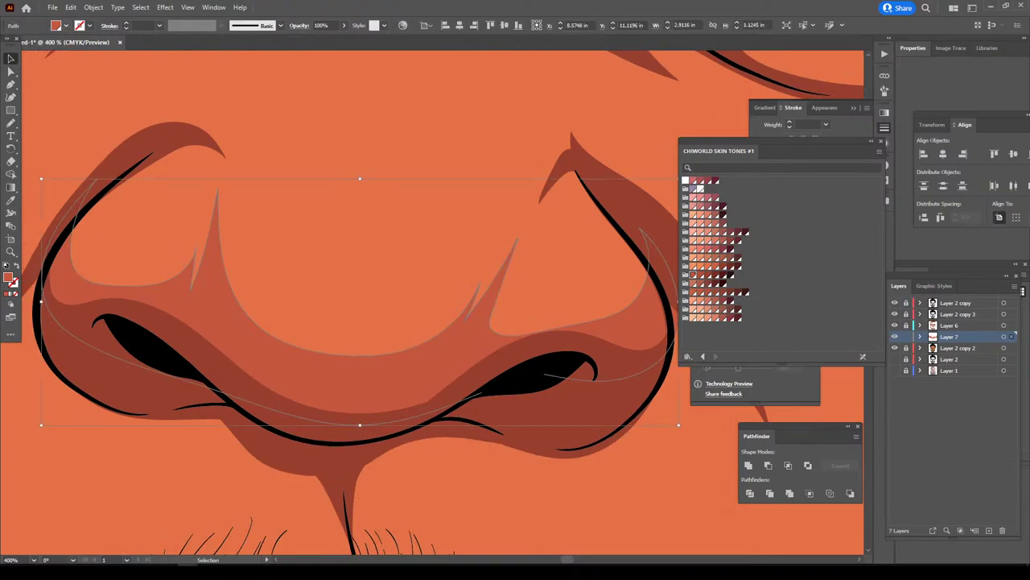
- Open Adjust Color Balance in CMYK mode with Convert and Preview enabled
{"action": "left_click", "coordinate": [71, 7]}
{"action": "mouse_move", "coordinate": [96, 207]}
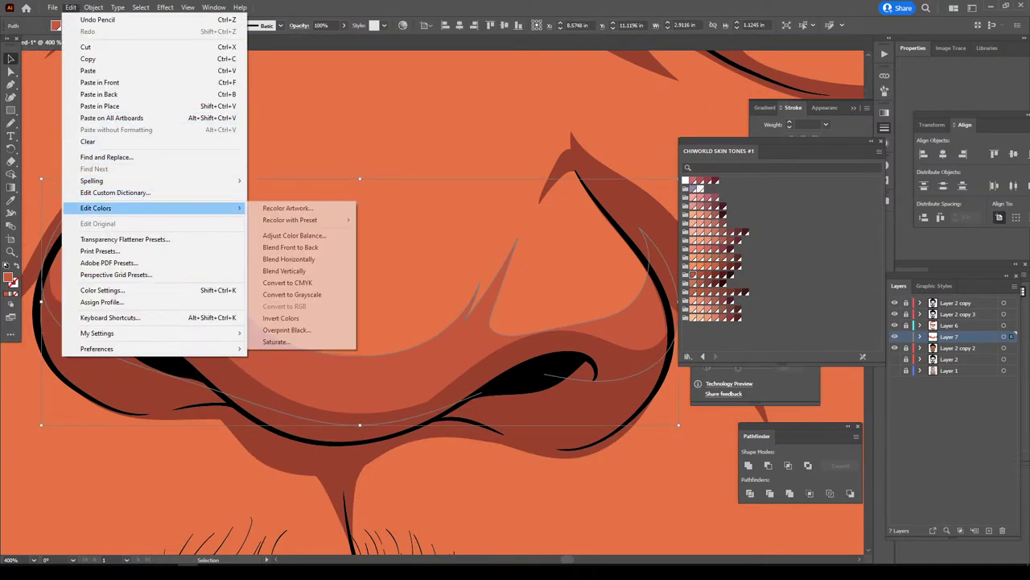
{"action": "left_click", "coordinate": [299, 235]}
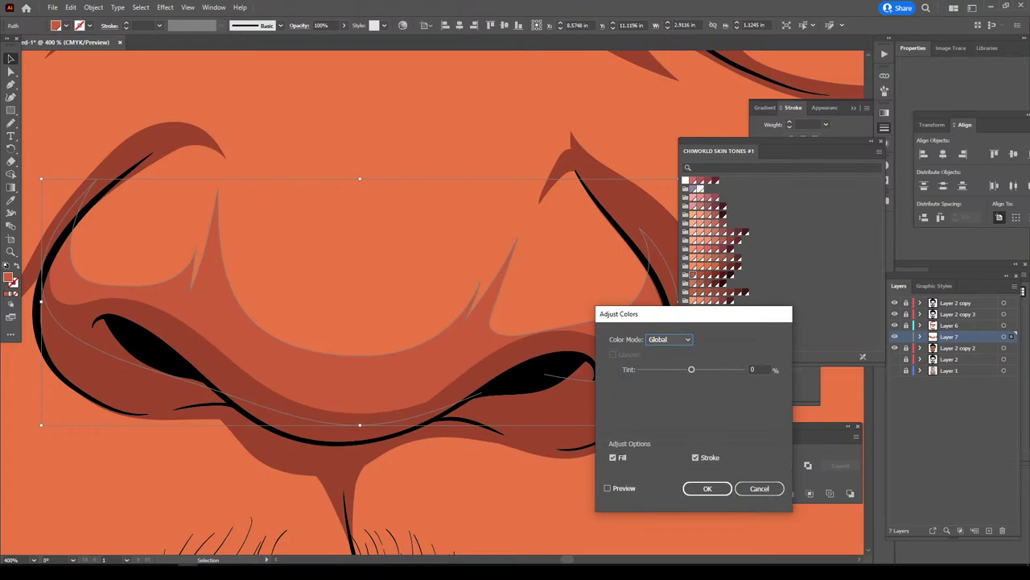
{"action": "left_click", "coordinate": [669, 339]}
{"action": "left_click", "coordinate": [661, 375]}
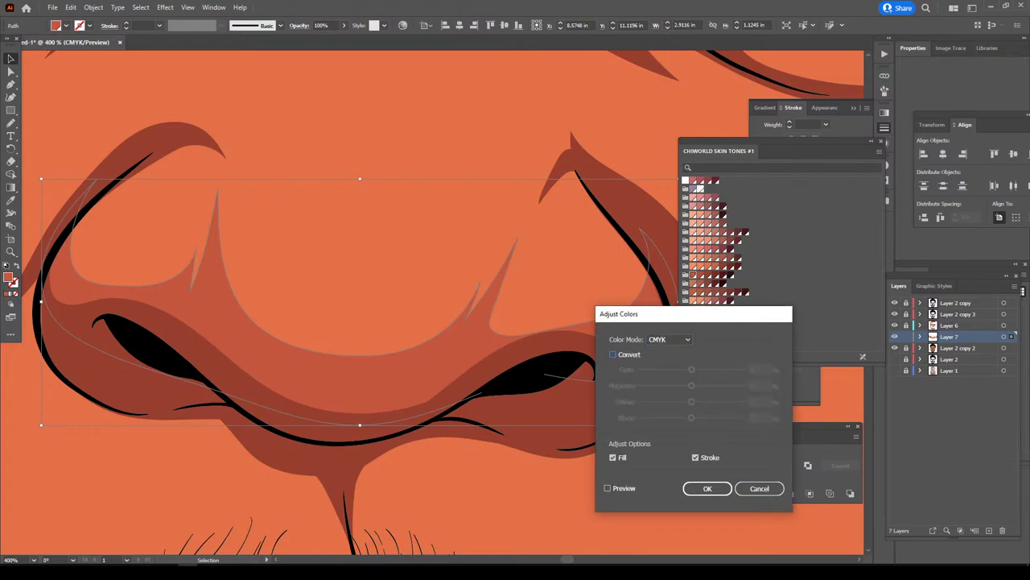
{"action": "left_click", "coordinate": [613, 354]}
{"action": "left_click", "coordinate": [608, 488]}
- Apply Cyan -3, Magenta 0, Yellow 4 and Black -3 to the nose shade shapes
{"action": "left_click", "coordinate": [760, 385]}
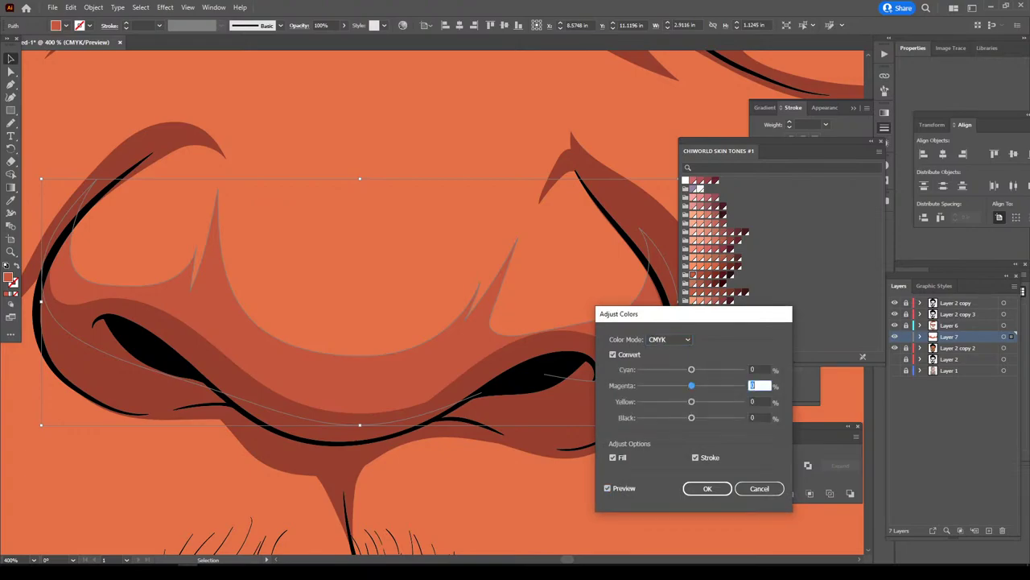
{"action": "key", "text": "shift+Tab"}
{"action": "type", "text": "-6"}
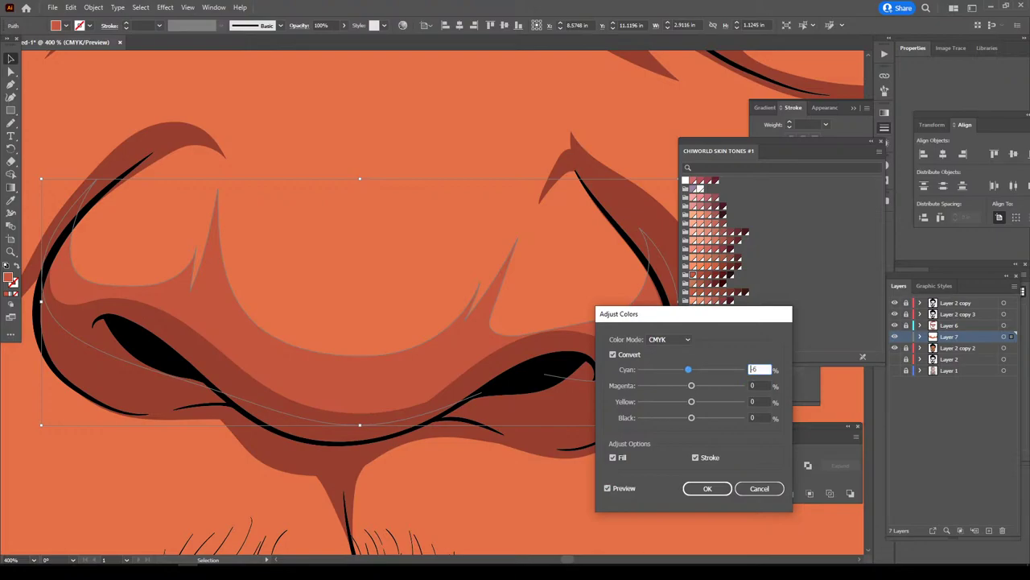
{"action": "key", "text": "Tab"}
{"action": "key", "text": "Tab"}
{"action": "type", "text": "-2"}
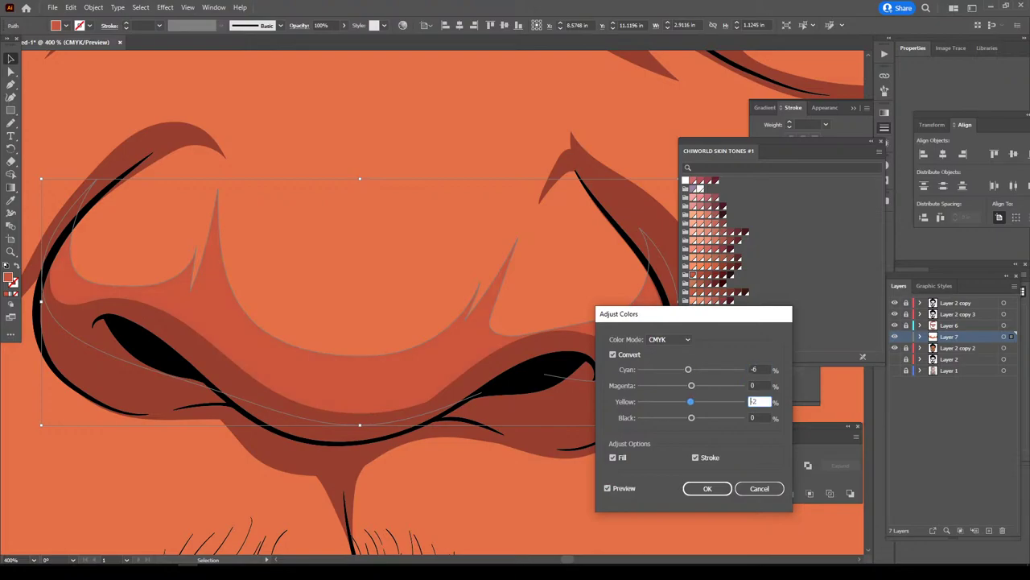
{"action": "key", "text": "Up"}
{"action": "key", "text": "shift+Tab"}
{"action": "type", "text": "-8"}
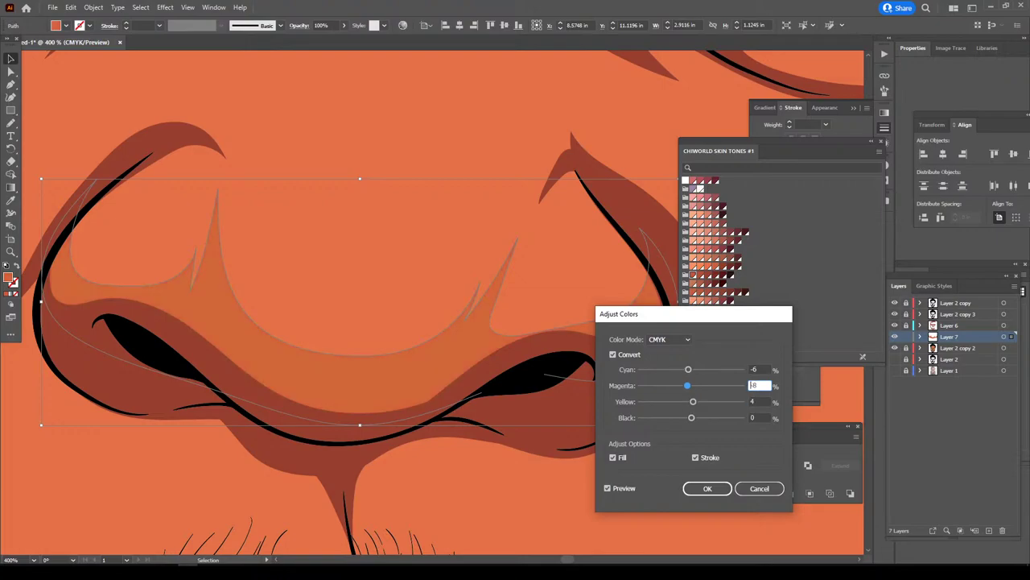
{"action": "key", "text": "Up"}
{"action": "key", "text": "Up"}
{"action": "key", "text": "Up"}
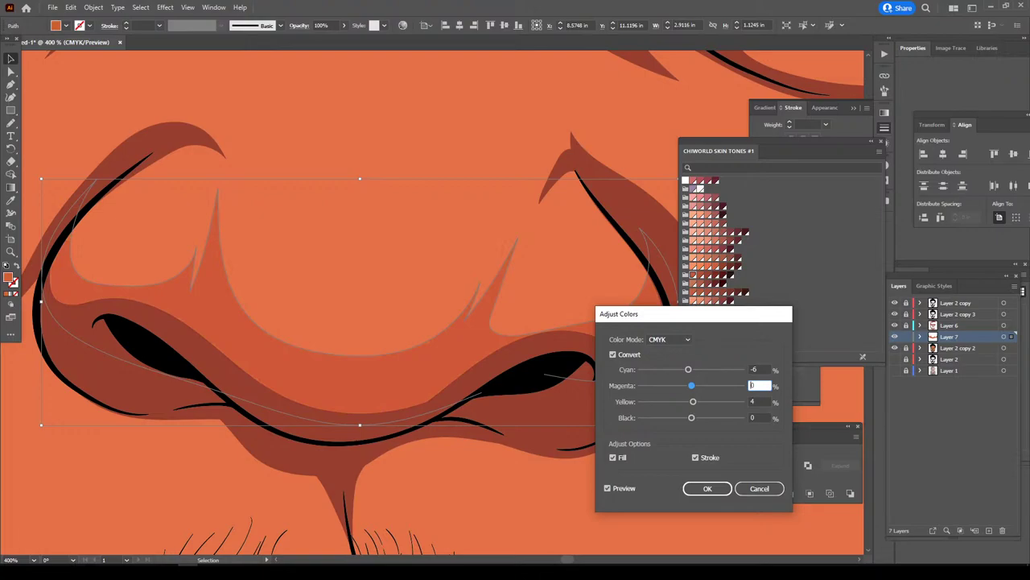
{"action": "key", "text": "shift+Tab"}
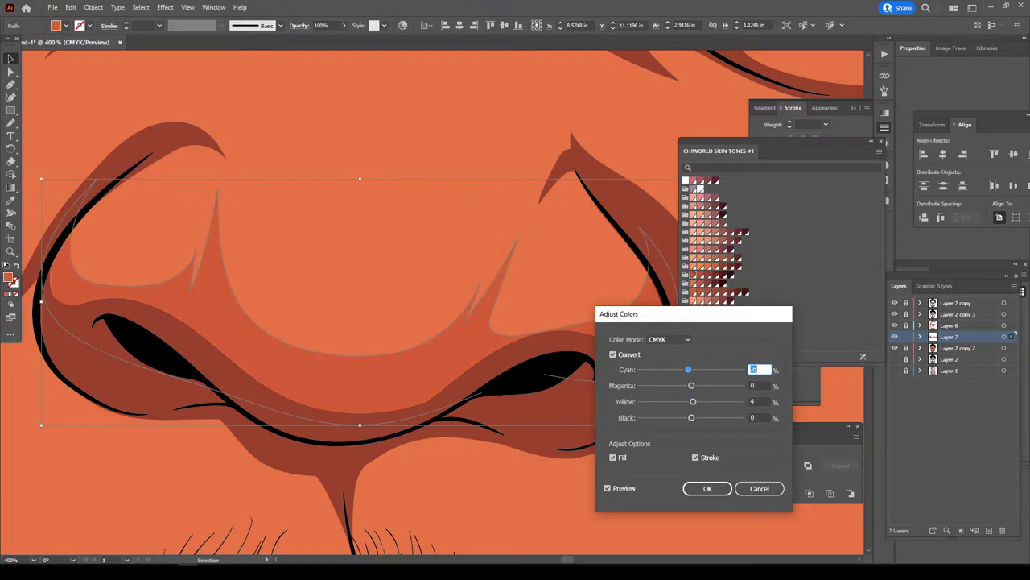
{"action": "key", "text": "Up"}
{"action": "key", "text": "Up"}
{"action": "key", "text": "Tab"}
{"action": "key", "text": "Tab"}
{"action": "key", "text": "Tab"}
{"action": "key", "text": "Down"}
{"action": "key", "text": "Down"}
{"action": "key", "text": "Down"}
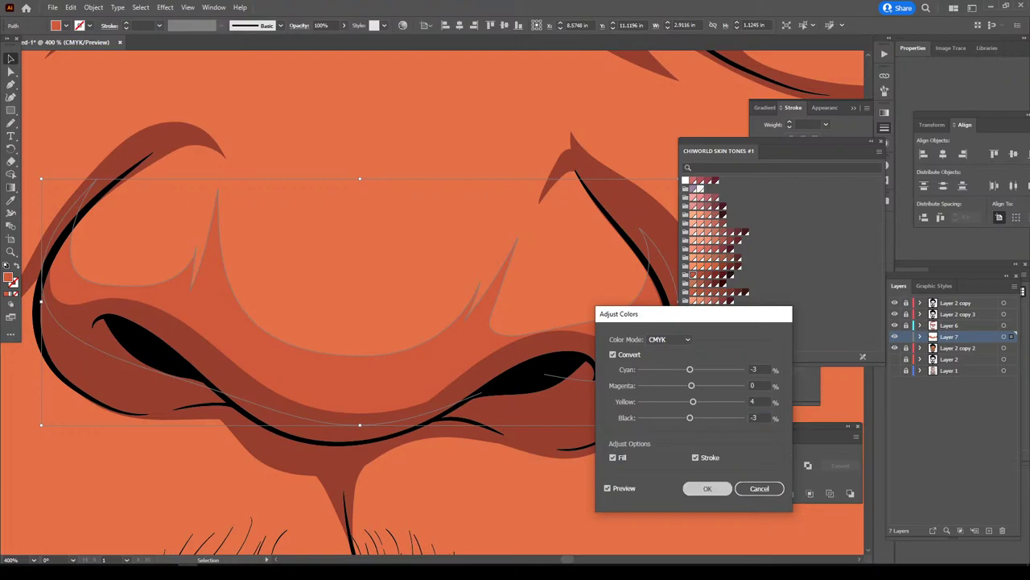
{"action": "key", "text": "Return"}
- Deselect, then draw a Pencil shade shape along the nose's upper edge
{"action": "key", "text": "ctrl+shift+a"}
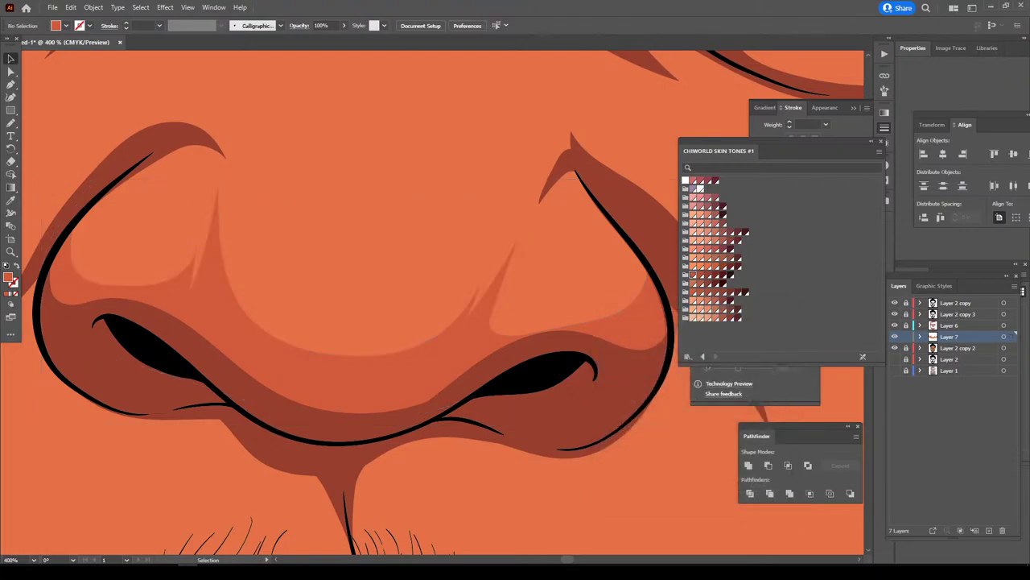
{"action": "key", "text": "ctrl+minus"}
{"action": "key", "text": "ctrl+minus"}
{"action": "key", "text": "ctrl+minus"}
{"action": "key", "text": "ctrl+minus"}
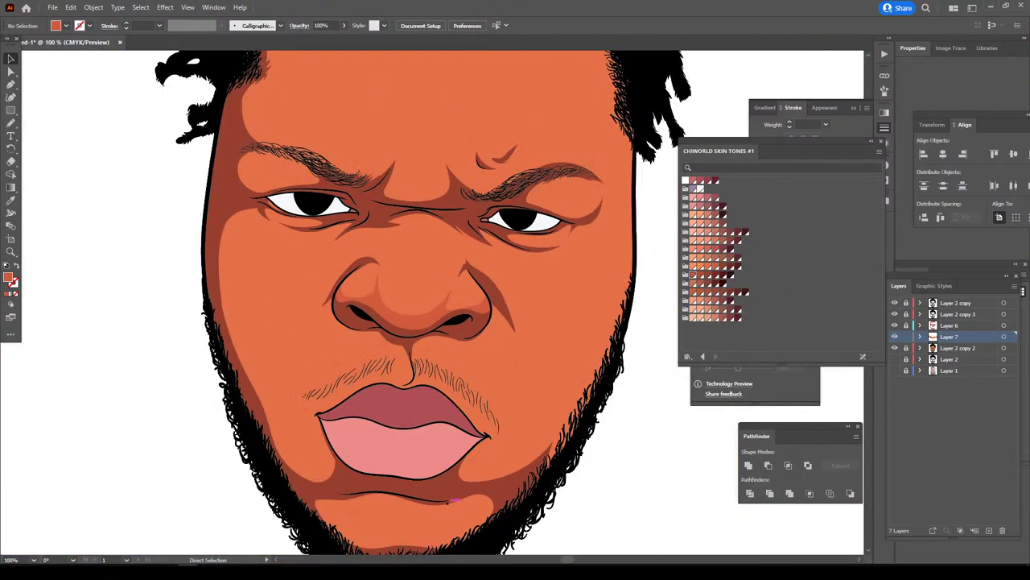
{"action": "key", "text": "ctrl+minus"}
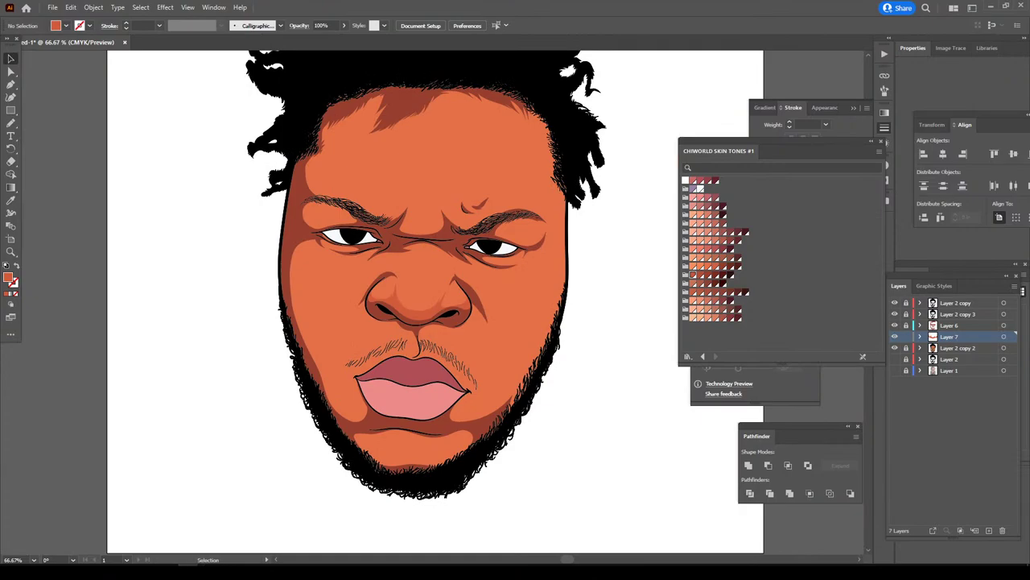
{"action": "key", "text": "ctrl+plus"}
{"action": "key", "text": "ctrl+plus"}
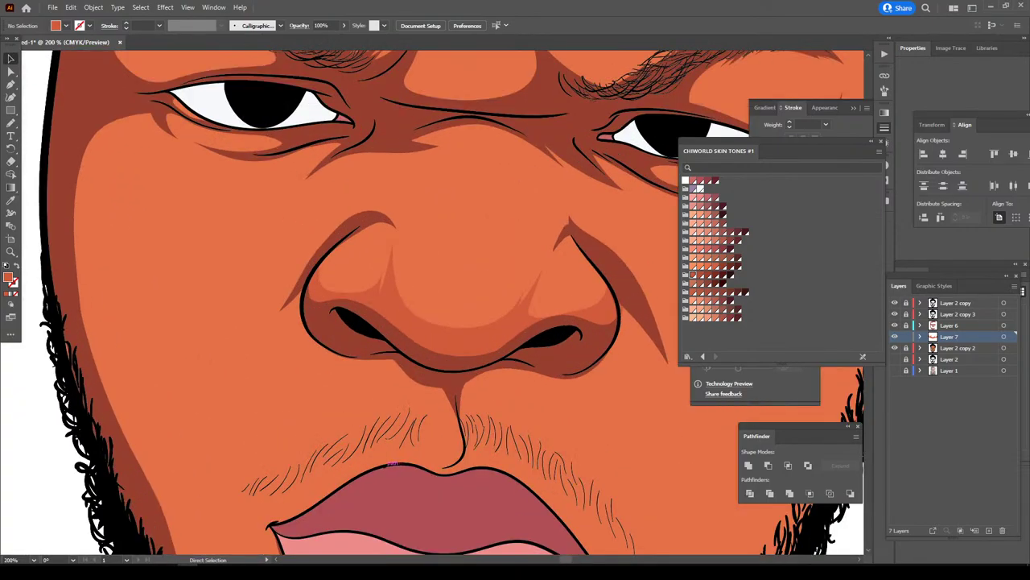
{"action": "key", "text": "ctrl+plus"}
{"action": "key", "text": "n"}
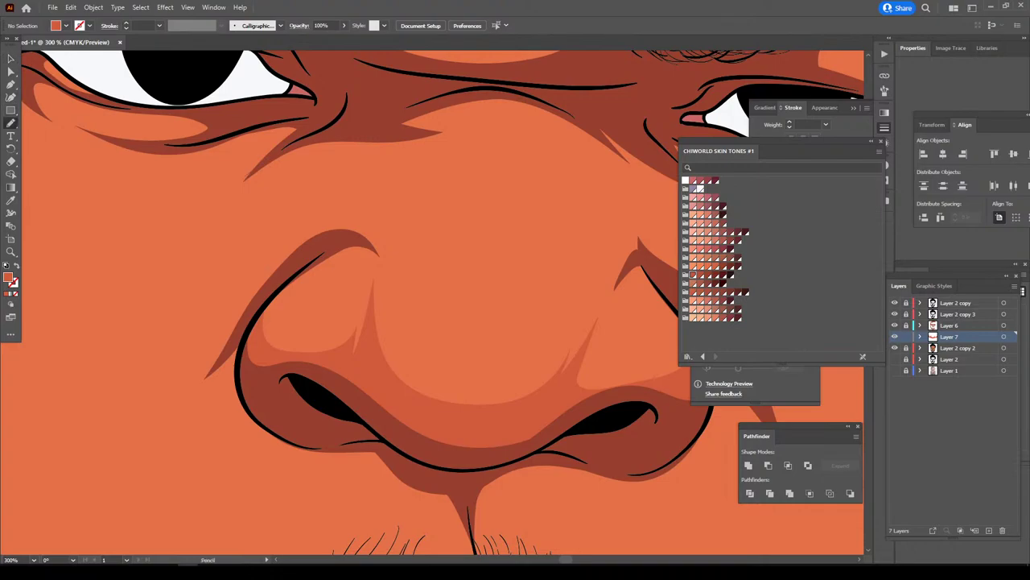
{"action": "left_click_drag", "start_coordinate": [345, 242], "coordinate": [367, 244]}
{"action": "left_click_drag", "start_coordinate": [378, 256], "coordinate": [322, 249]}
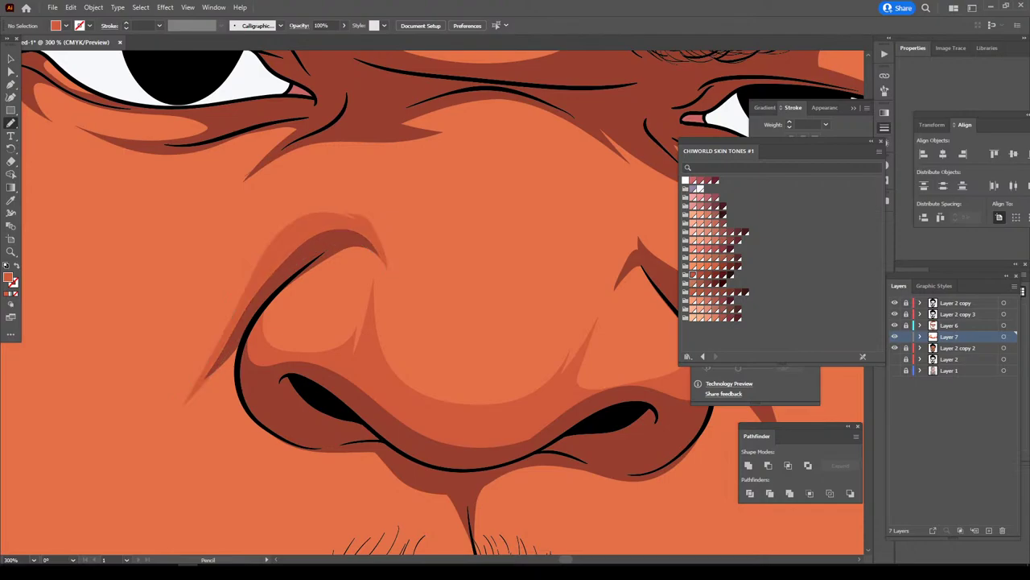
- Draw a darker shade shape around the moustache
{"action": "key", "text": "ctrl+minus"}
{"action": "key", "text": "ctrl+minus"}
{"action": "key", "text": "ctrl+minus"}
{"action": "key", "text": "ctrl+plus"}
{"action": "key", "text": "ctrl+plus"}
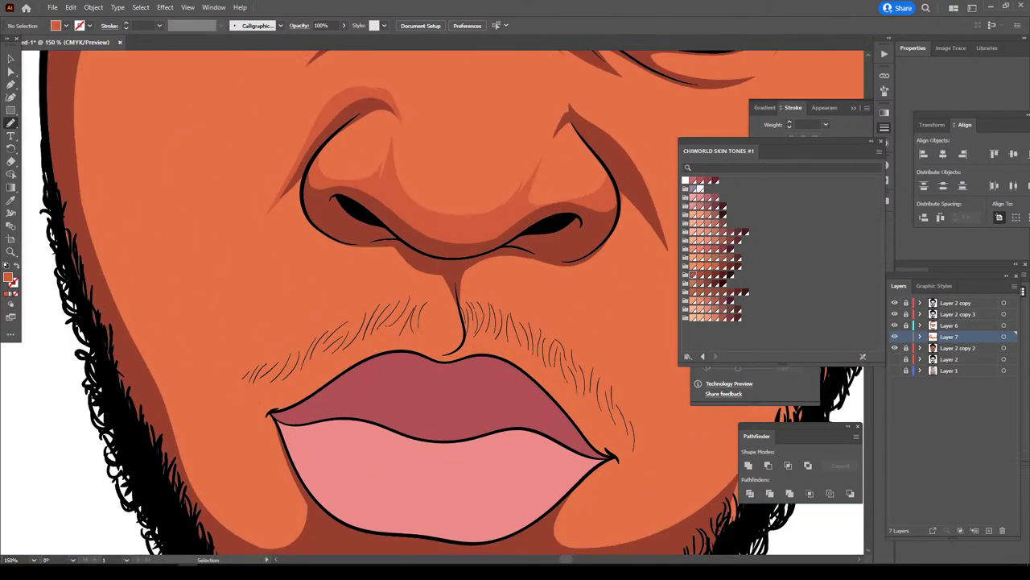
{"action": "key", "text": "ctrl+plus"}
{"action": "key", "text": "ctrl+plus"}
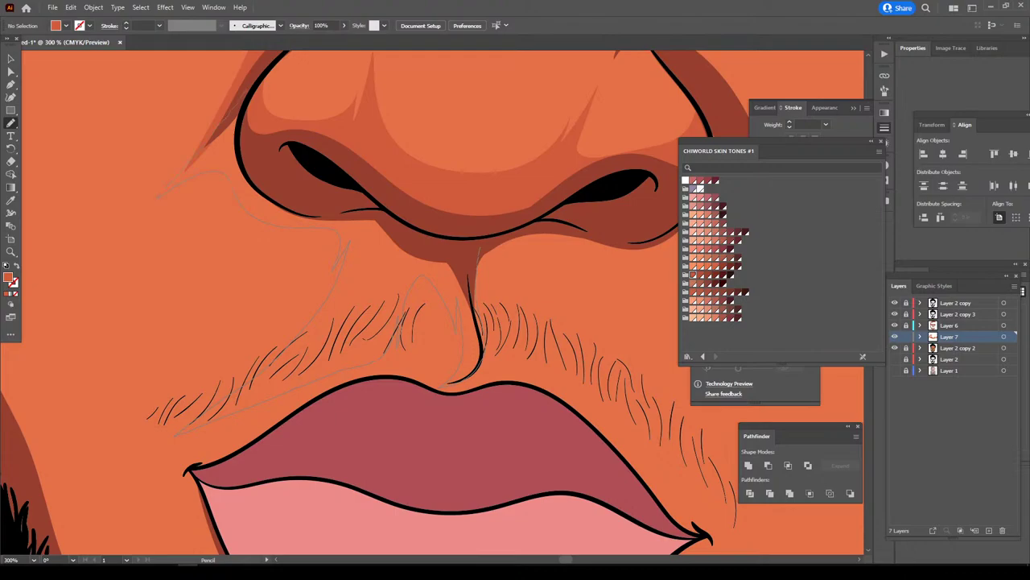
{"action": "key", "text": "ctrl+minus"}
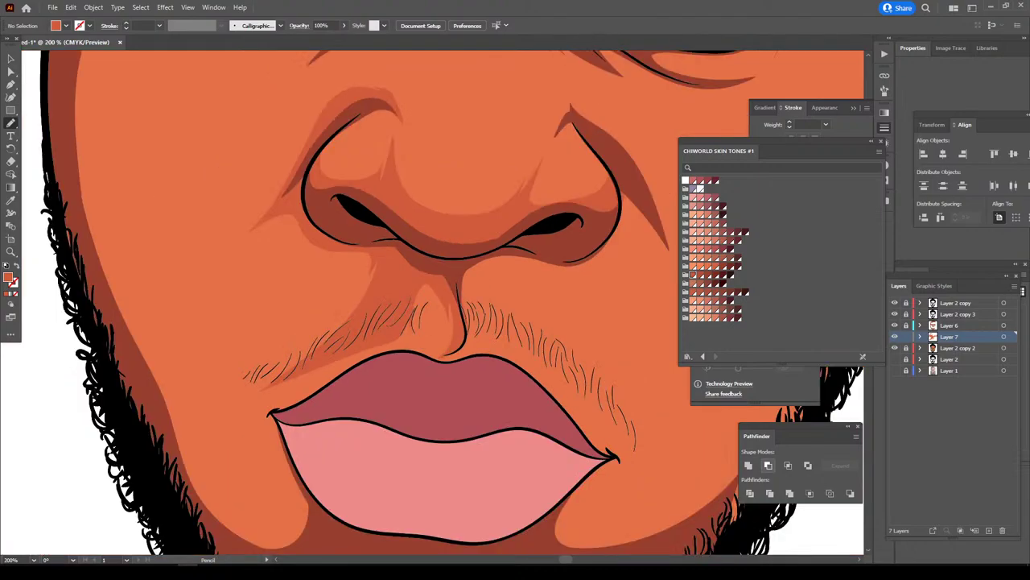
{"action": "key", "text": "ctrl+minus"}
{"action": "key", "text": "ctrl+minus"}
{"action": "key", "text": "ctrl+minus"}
{"action": "scroll", "coordinate": [443, 302], "scroll_direction": "down", "scroll_amount": 2}
{"action": "key", "text": "ctrl+plus"}
{"action": "key", "text": "ctrl+plus"}
{"action": "key", "text": "ctrl+plus"}
{"action": "key", "text": "ctrl+plus"}
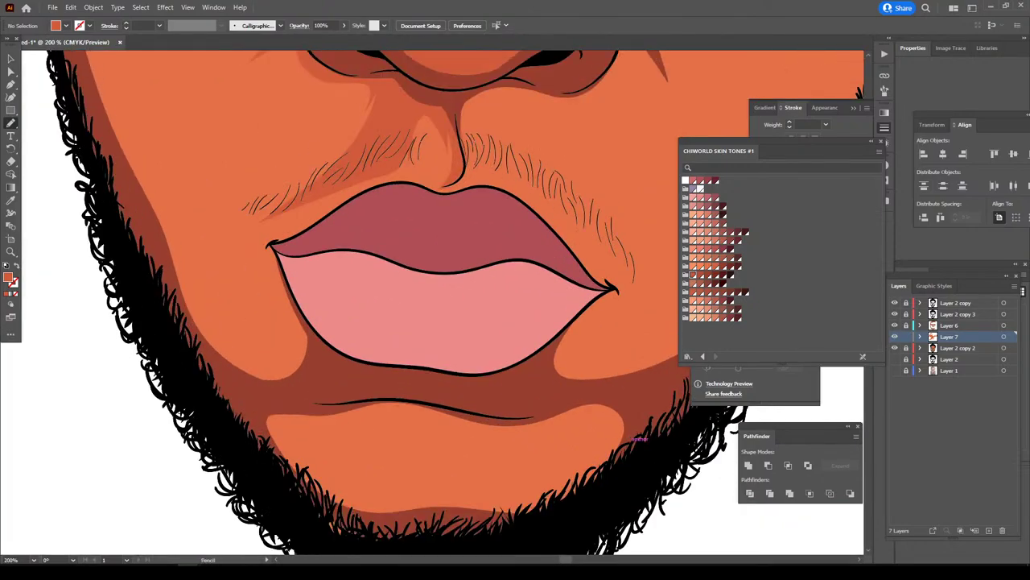
{"action": "scroll", "coordinate": [451, 302], "scroll_direction": "up", "scroll_amount": 2}
{"action": "key", "text": "ctrl+plus"}
{"action": "key", "text": "ctrl+plus"}
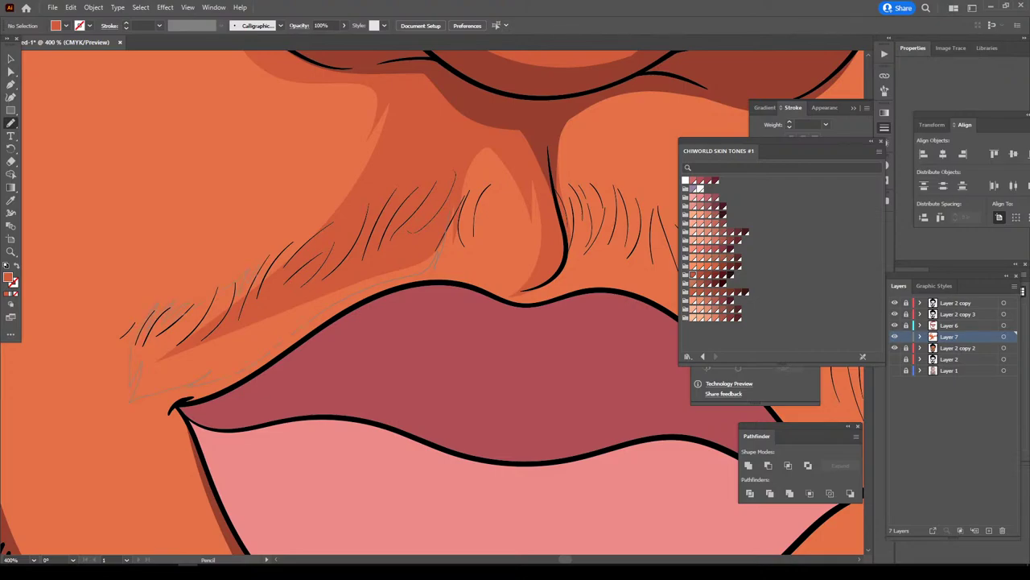
{"action": "left_click_drag", "start_coordinate": [141, 398], "coordinate": [128, 387]}
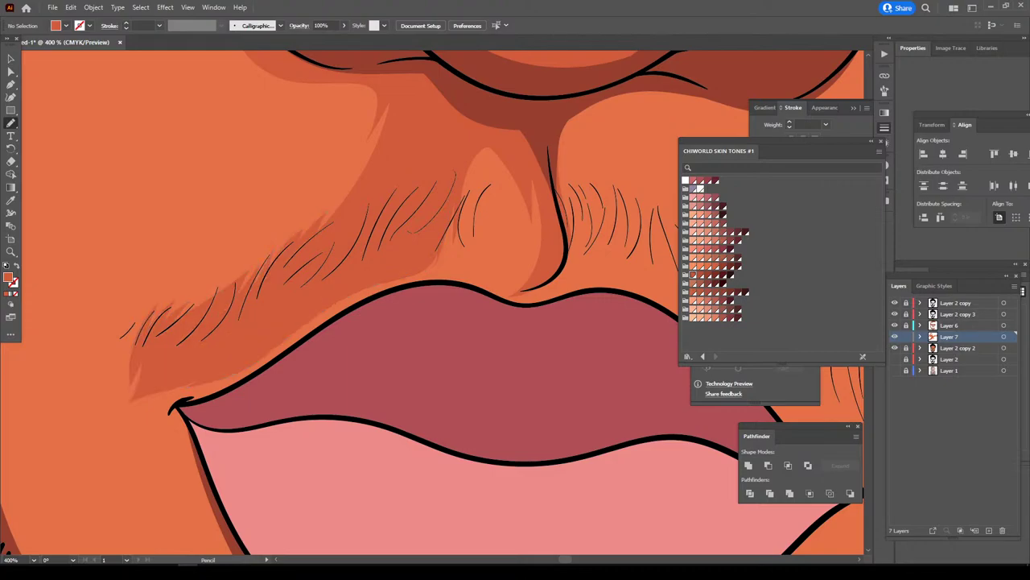
{"action": "scroll", "coordinate": [432, 303], "scroll_direction": "down", "scroll_amount": 3}
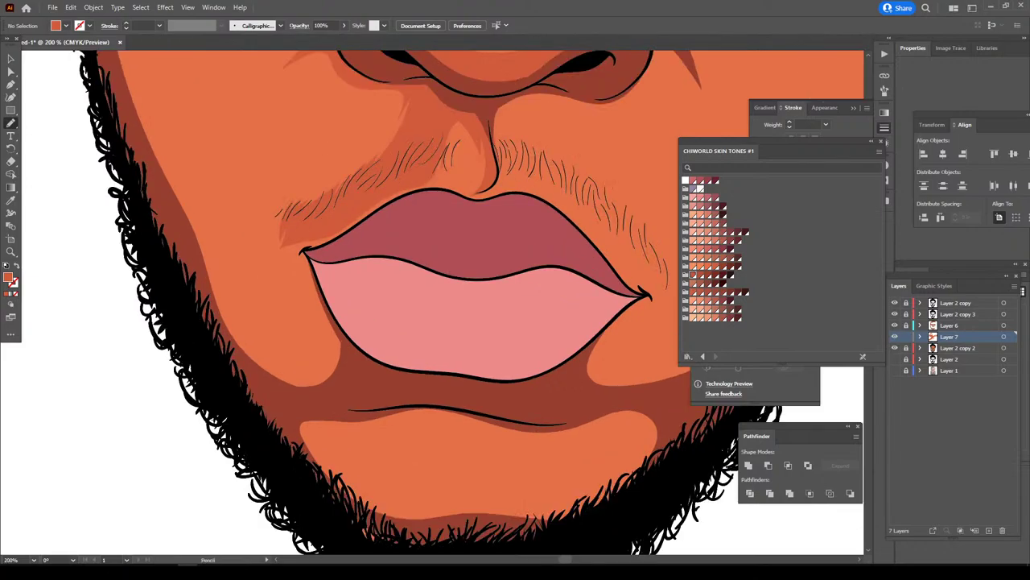
{"action": "scroll", "coordinate": [432, 303], "scroll_direction": "down", "scroll_amount": 2}
{"action": "mouse_move", "coordinate": [278, 372]}
{"action": "left_mouse_down"}
{"action": "mouse_move", "coordinate": [304, 407]}
{"action": "mouse_move", "coordinate": [488, 482]}
{"action": "mouse_move", "coordinate": [619, 454]}
{"action": "mouse_move", "coordinate": [638, 438]}
{"action": "left_mouse_up"}
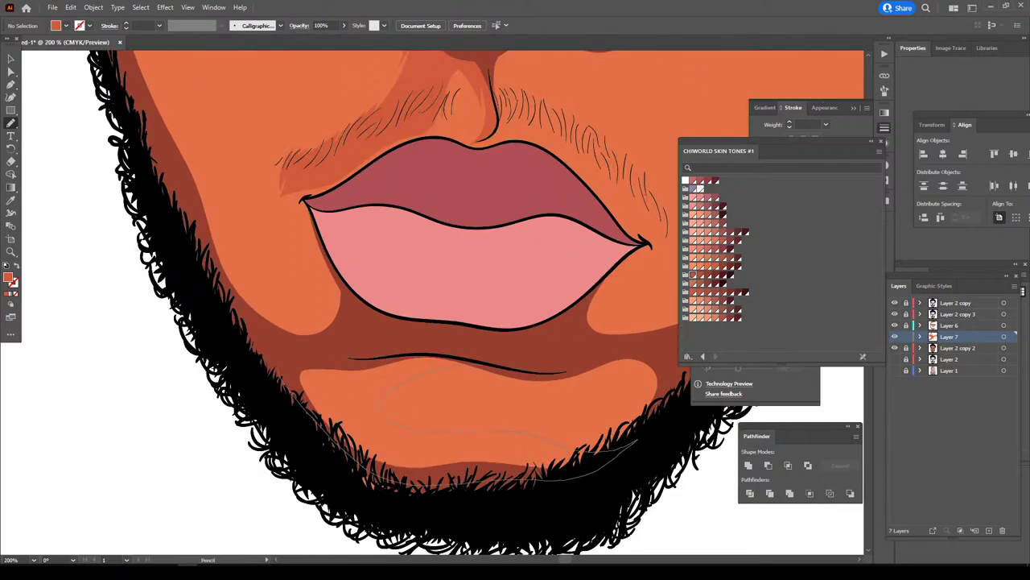
- Add a shade stroke along the lower lip's left edge
{"action": "key", "text": "ctrl+minus"}
{"action": "key", "text": "ctrl+minus"}
{"action": "key", "text": "ctrl+minus"}
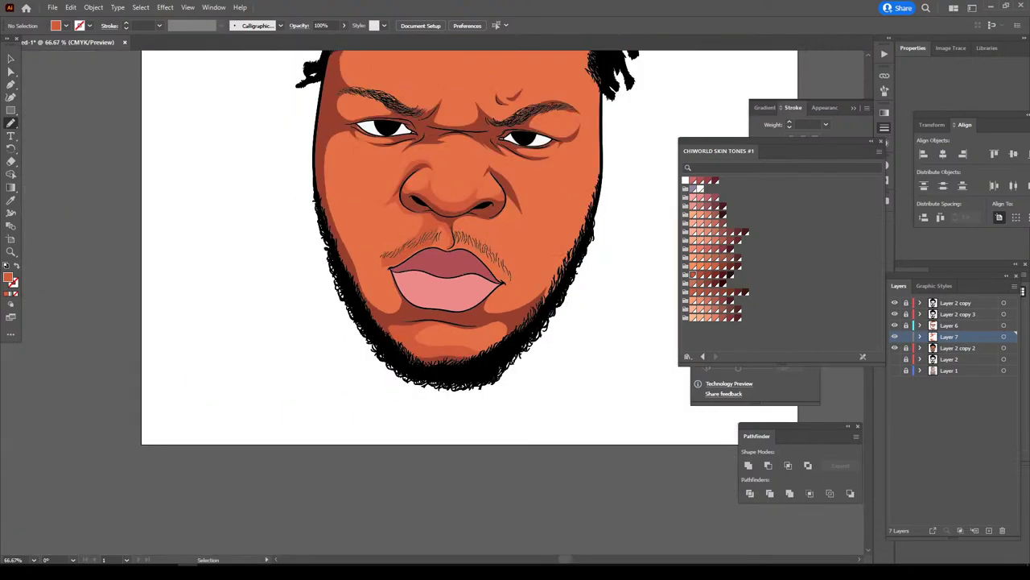
{"action": "key", "text": "ctrl+minus"}
{"action": "key", "text": "ctrl+plus"}
{"action": "key", "text": "ctrl+plus"}
{"action": "key", "text": "ctrl+plus"}
{"action": "key", "text": "ctrl+plus"}
{"action": "scroll", "coordinate": [520, 306], "scroll_direction": "down", "scroll_amount": 2}
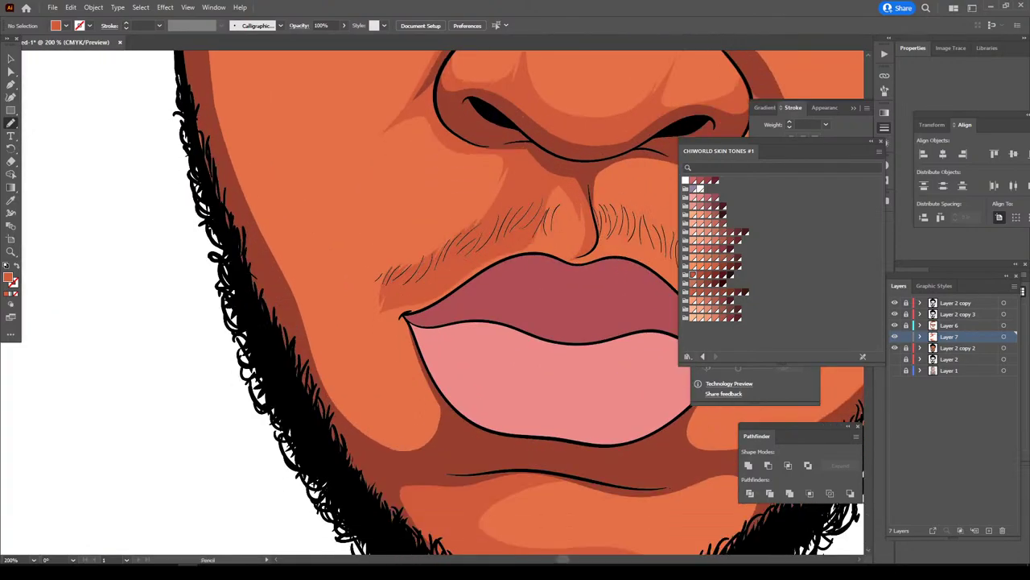
{"action": "scroll", "coordinate": [519, 306], "scroll_direction": "down", "scroll_amount": 1}
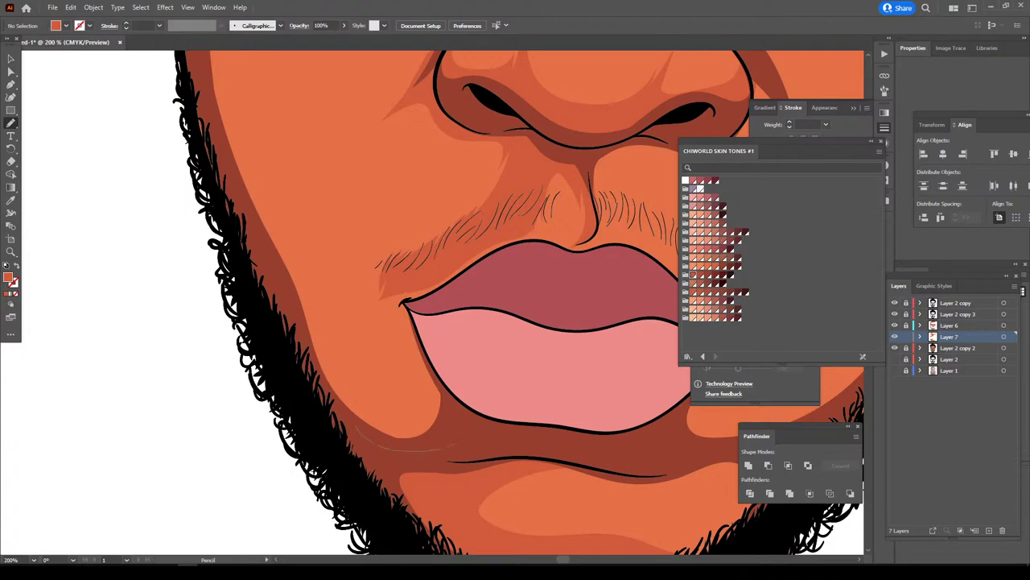
{"action": "left_click_drag", "start_coordinate": [456, 380], "coordinate": [416, 330]}
- Draw a lighter highlight shape on the left cheek
{"action": "key", "text": "ctrl+minus"}
{"action": "key", "text": "ctrl+minus"}
{"action": "key", "text": "ctrl+minus"}
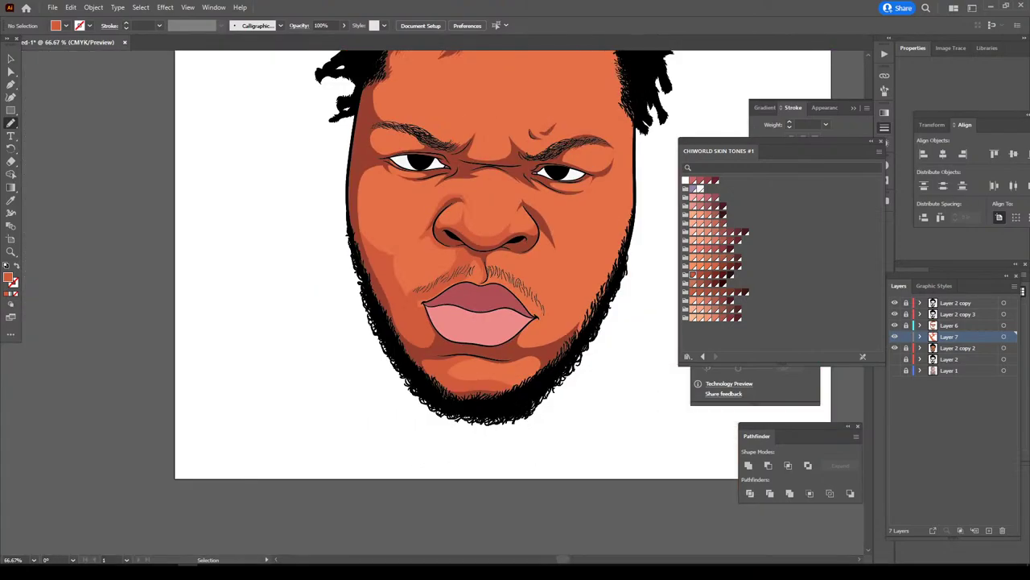
{"action": "key", "text": "ctrl+minus"}
{"action": "key", "text": "ctrl+plus"}
{"action": "key", "text": "ctrl+plus"}
{"action": "key", "text": "ctrl+plus"}
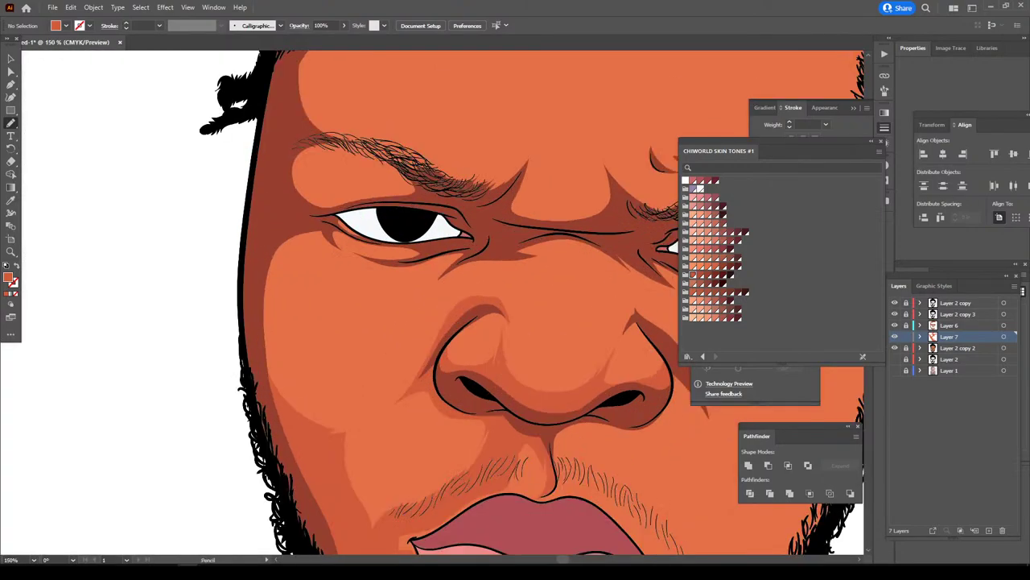
{"action": "left_click_drag", "start_coordinate": [259, 284], "coordinate": [256, 335]}
{"action": "left_click_drag", "start_coordinate": [366, 226], "coordinate": [364, 229]}
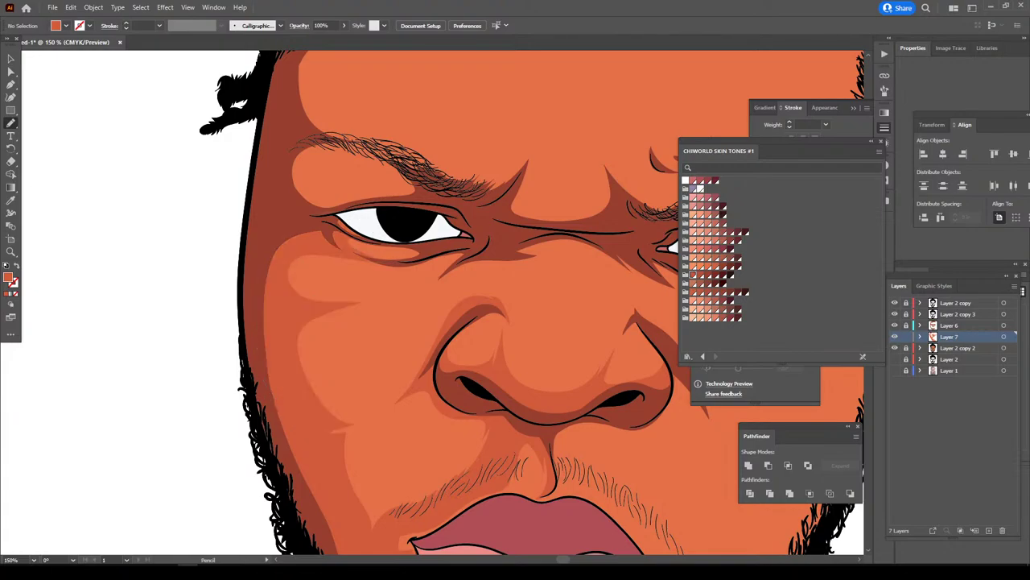
{"action": "key", "text": "ctrl+minus"}
{"action": "key", "text": "ctrl+minus"}
{"action": "key", "text": "ctrl+minus"}
{"action": "key", "text": "ctrl+minus"}
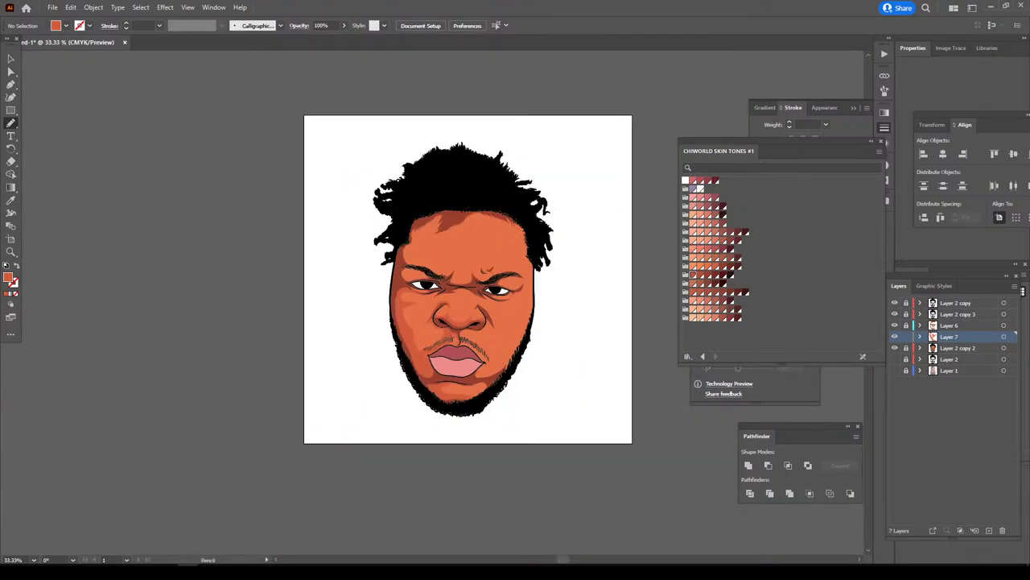
- Undo the unfinished sketch stroke on the forehead
{"action": "key", "text": "ctrl+plus"}
{"action": "key", "text": "ctrl+plus"}
{"action": "key", "text": "ctrl+plus"}
{"action": "key", "text": "ctrl+plus"}
{"action": "key", "text": "ctrl+plus"}
{"action": "scroll", "coordinate": [458, 303], "scroll_direction": "up", "scroll_amount": 1}
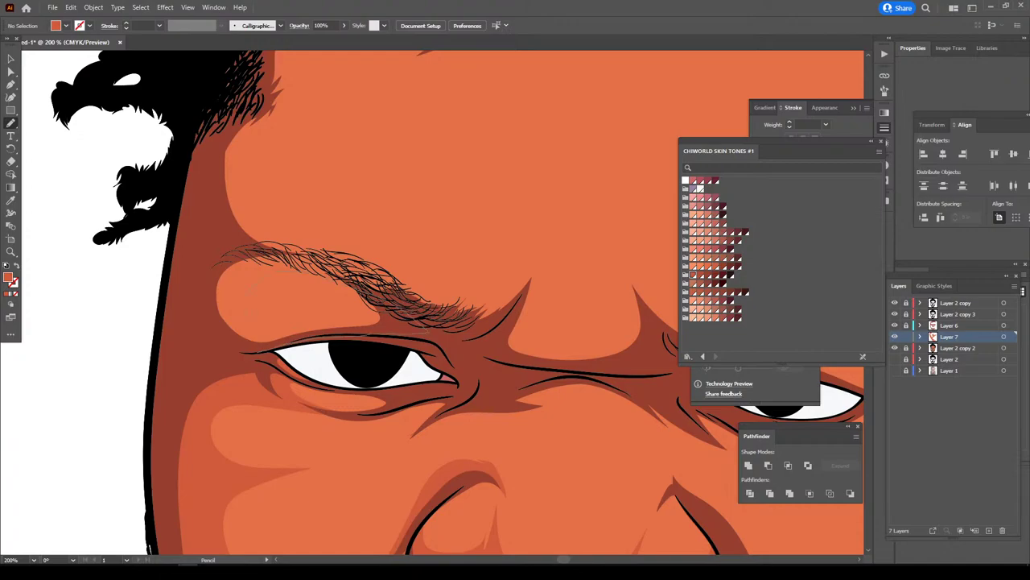
{"action": "scroll", "coordinate": [443, 302], "scroll_direction": "up", "scroll_amount": 1}
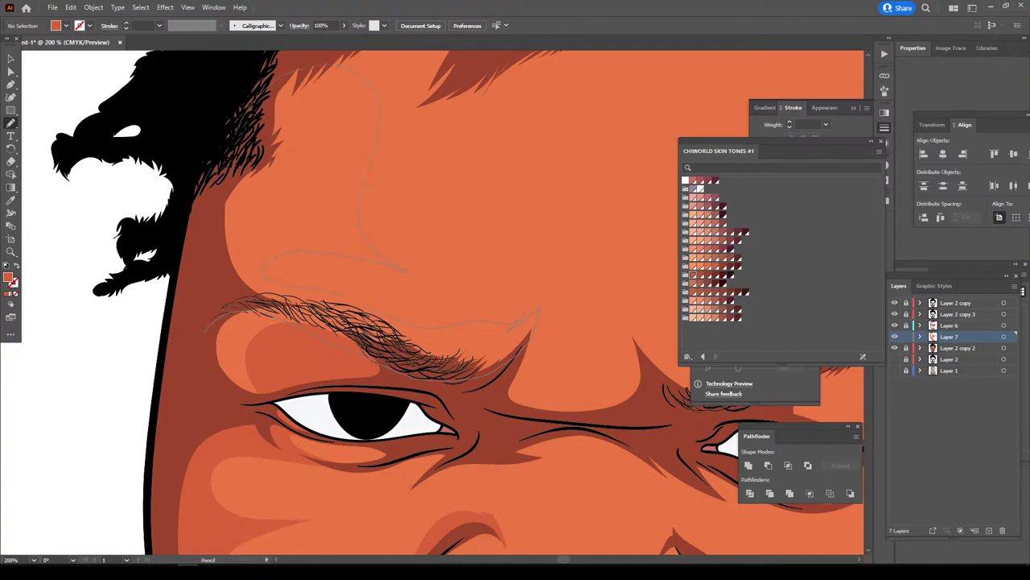
{"action": "key", "text": "ctrl+z"}
- Undo a trial hairline stroke and the leftover forehead strokes, then zoom to the face
{"action": "scroll", "coordinate": [457, 302], "scroll_direction": "up", "scroll_amount": 3}
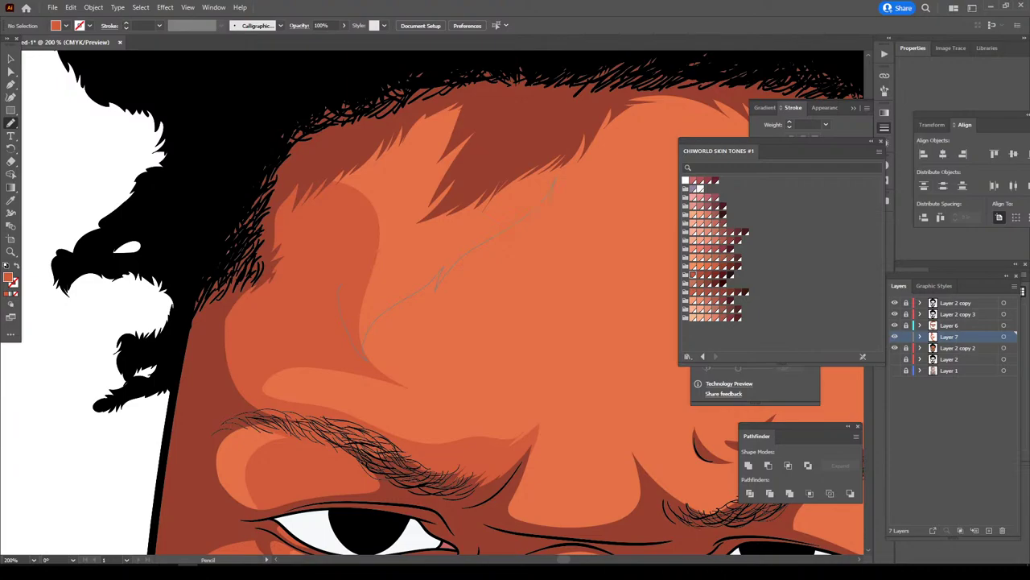
{"action": "mouse_move", "coordinate": [689, 95]}
{"action": "left_mouse_down"}
{"action": "mouse_move", "coordinate": [539, 72]}
{"action": "mouse_move", "coordinate": [451, 80]}
{"action": "left_mouse_up"}
{"action": "key", "text": "ctrl+z"}
{"action": "key", "text": "ctrl+z"}
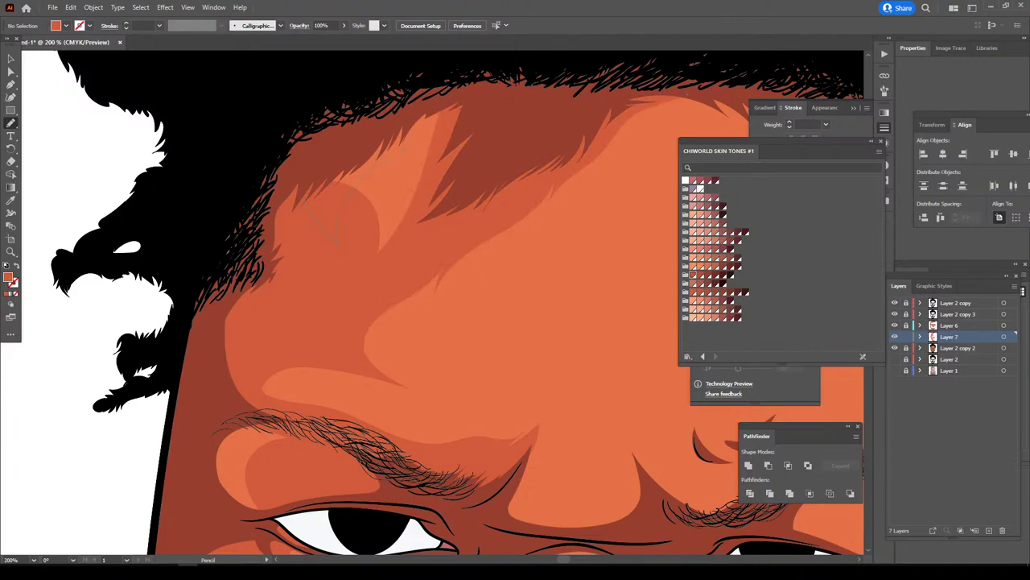
{"action": "key", "text": "ctrl+z"}
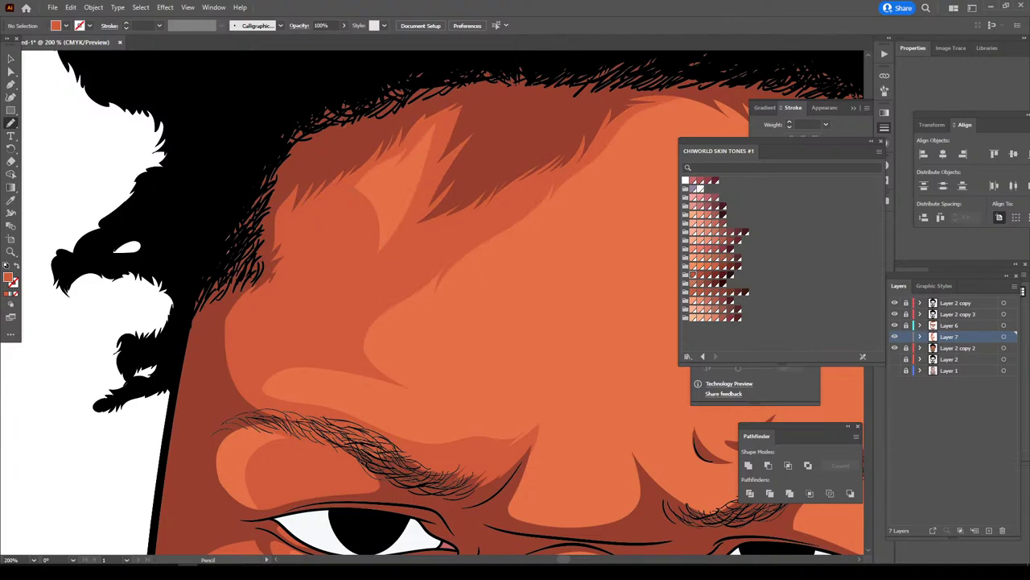
{"action": "key", "text": "ctrl+minus"}
{"action": "key", "text": "ctrl+minus"}
{"action": "key", "text": "ctrl+minus"}
{"action": "key", "text": "ctrl+minus"}
{"action": "key", "text": "ctrl+minus"}
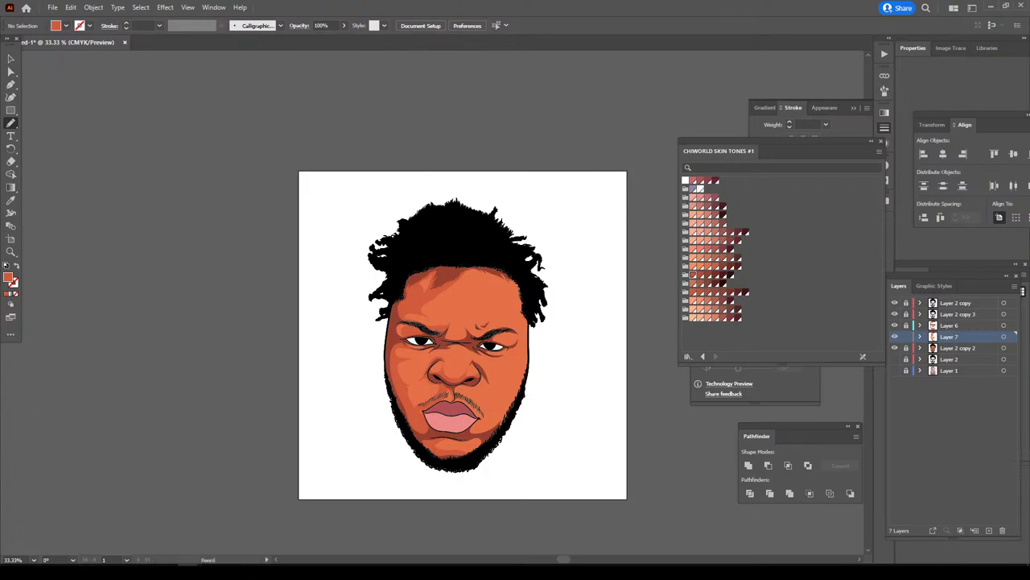
{"action": "key", "text": "ctrl+minus"}
{"action": "key", "text": "ctrl+plus"}
- Trace a dark shadow shape along the brow crease
{"action": "key", "text": "ctrl+plus"}
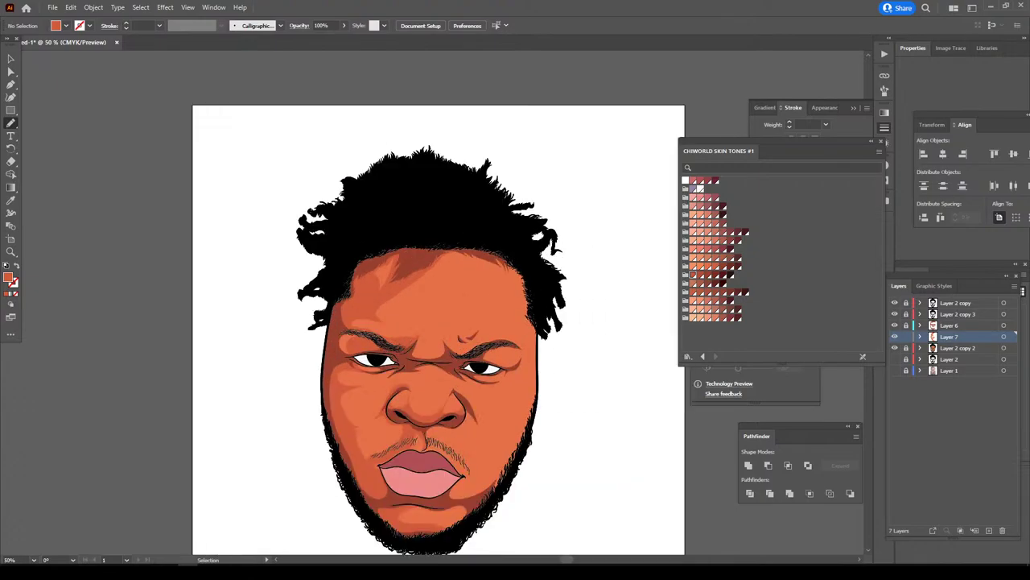
{"action": "key", "text": "ctrl+minus"}
{"action": "key", "text": "ctrl+plus"}
{"action": "key", "text": "ctrl+plus"}
{"action": "key", "text": "ctrl+plus"}
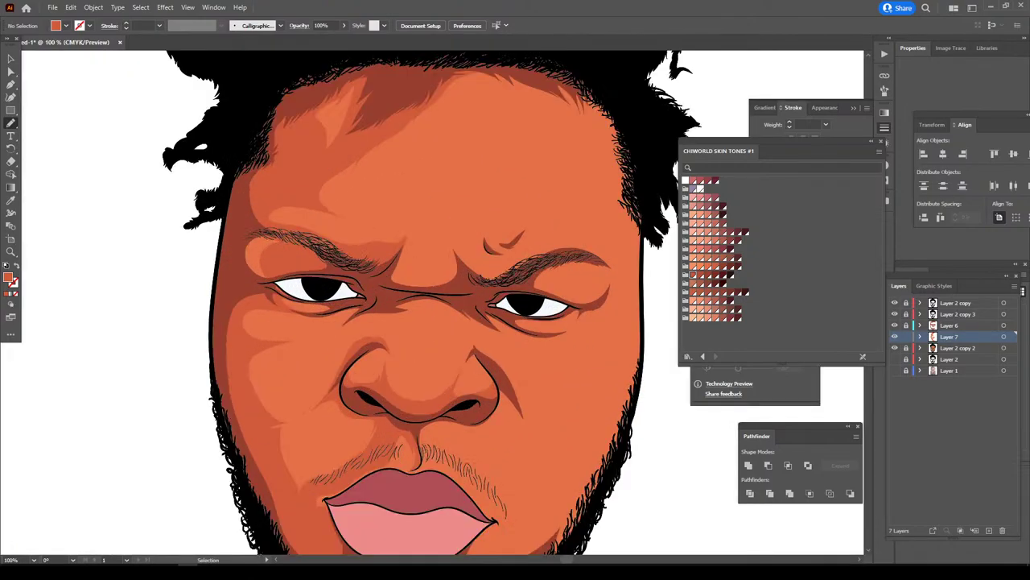
{"action": "key", "text": "ctrl+plus"}
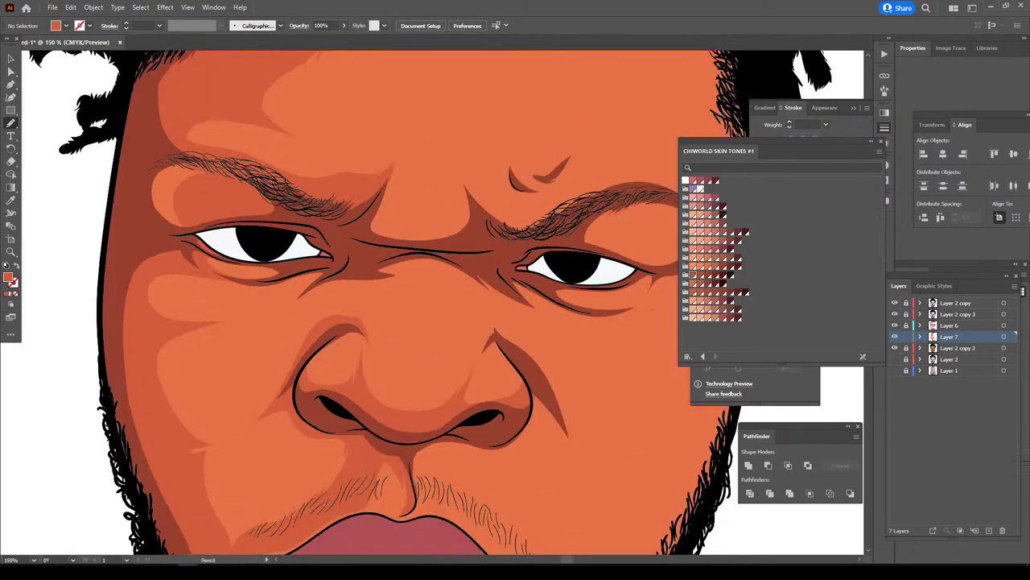
{"action": "key", "text": "ctrl+plus"}
{"action": "key", "text": "ctrl+plus"}
{"action": "scroll", "coordinate": [432, 302], "scroll_direction": "left", "scroll_amount": 2}
{"action": "scroll", "coordinate": [432, 302], "scroll_direction": "left", "scroll_amount": 2}
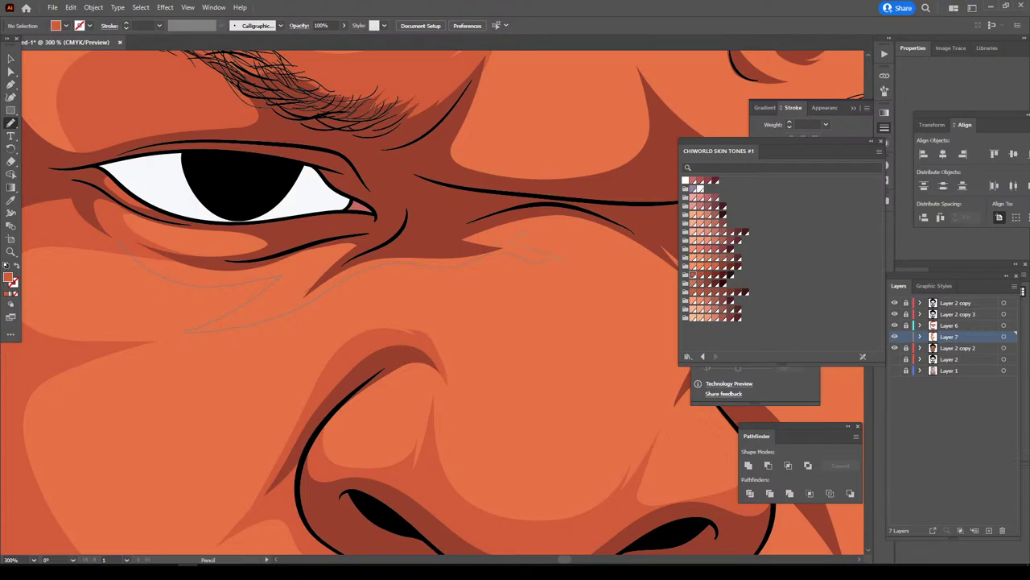
{"action": "left_click_drag", "start_coordinate": [564, 205], "coordinate": [273, 245]}
- Draw dark shadows below the brow and along the under-eye fold
{"action": "key", "text": "ctrl+minus"}
{"action": "key", "text": "ctrl+minus"}
{"action": "key", "text": "ctrl+minus"}
{"action": "key", "text": "ctrl+minus"}
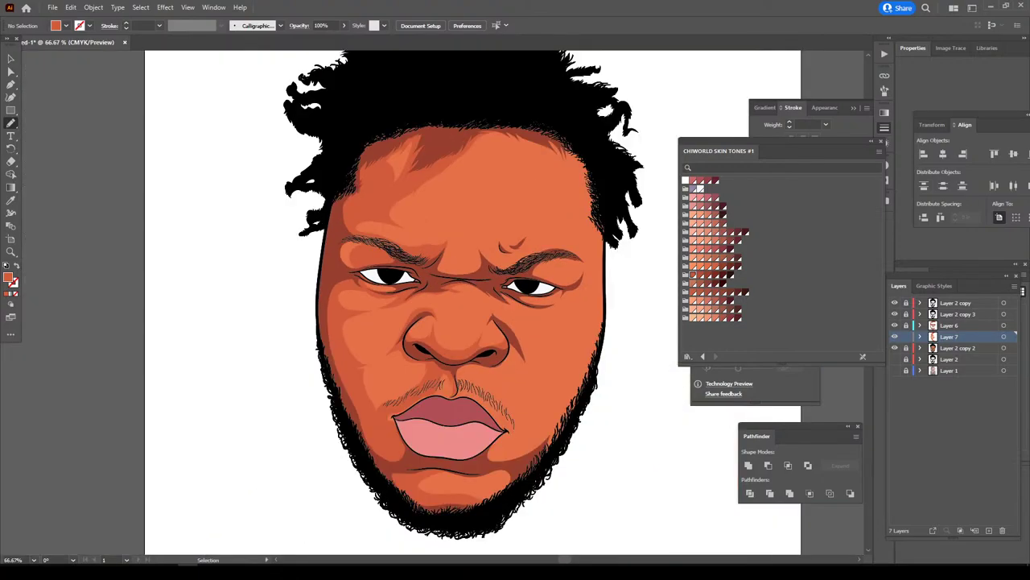
{"action": "key", "text": "ctrl+minus"}
{"action": "key", "text": "ctrl+1"}
{"action": "key", "text": "ctrl+plus"}
{"action": "key", "text": "ctrl+plus"}
{"action": "key", "text": "ctrl+plus"}
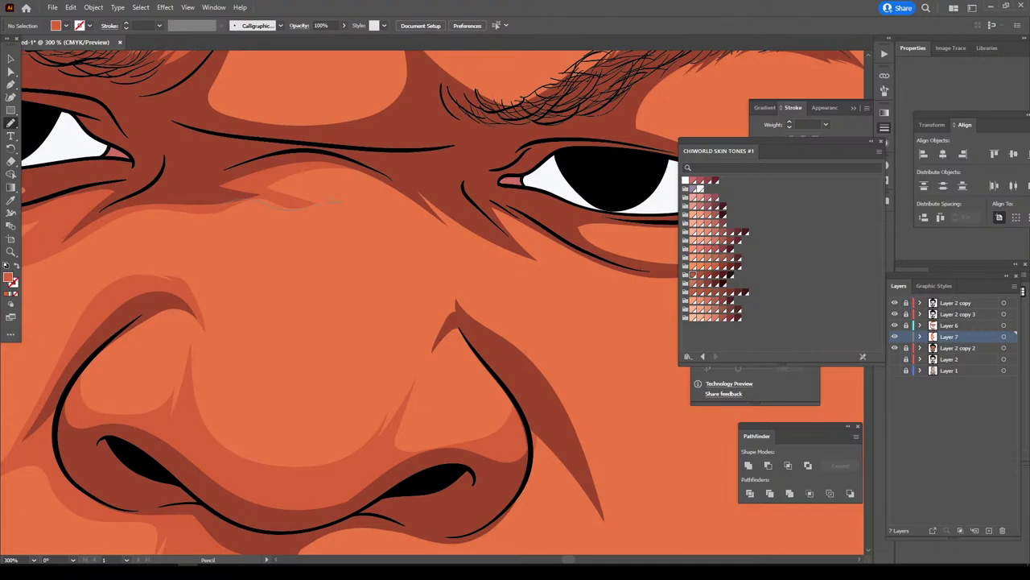
{"action": "left_click_drag", "start_coordinate": [339, 200], "coordinate": [269, 197]}
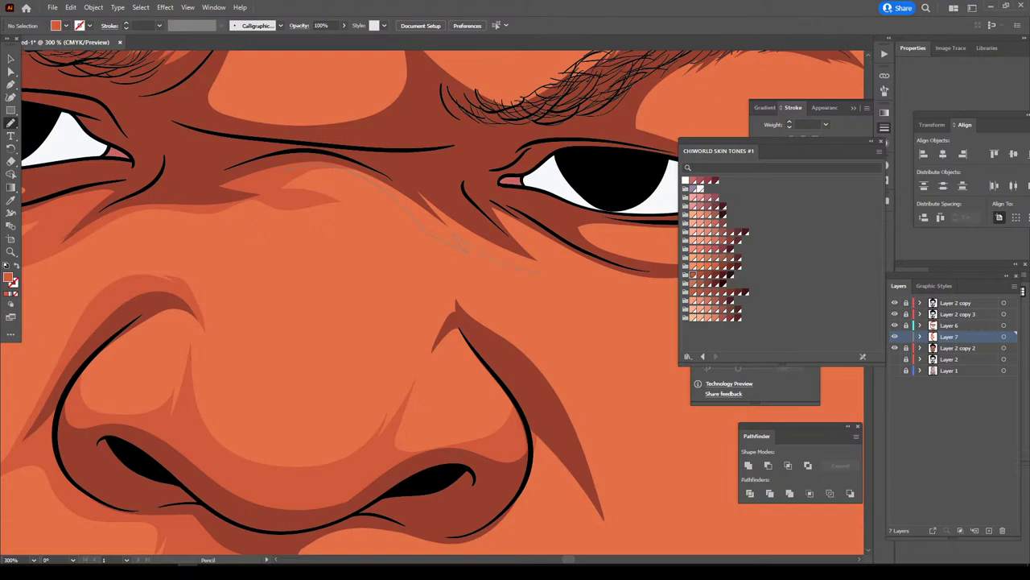
{"action": "left_click_drag", "start_coordinate": [347, 170], "coordinate": [600, 290]}
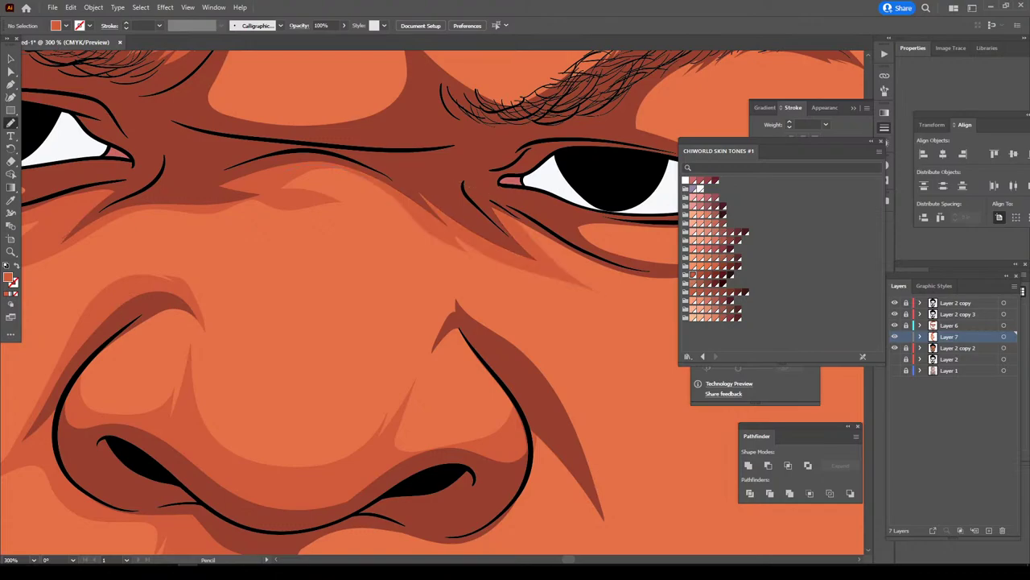
- Add more dark shadows under the brow, near the eye and below the lower eyelid
{"action": "key", "text": "ctrl+0"}
{"action": "key", "text": "ctrl+1"}
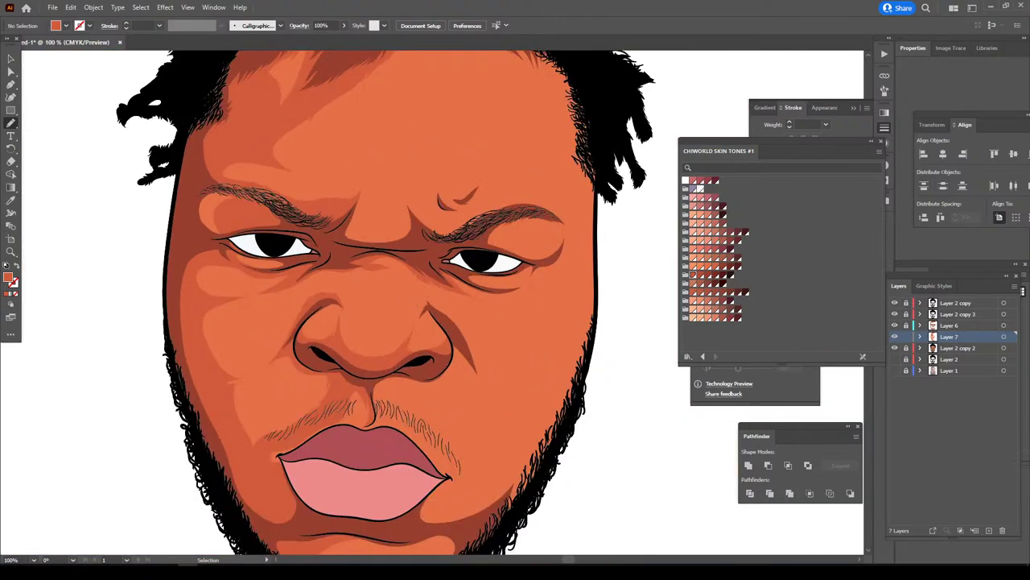
{"action": "key", "text": "ctrl+plus"}
{"action": "key", "text": "ctrl+plus"}
{"action": "key", "text": "ctrl+plus"}
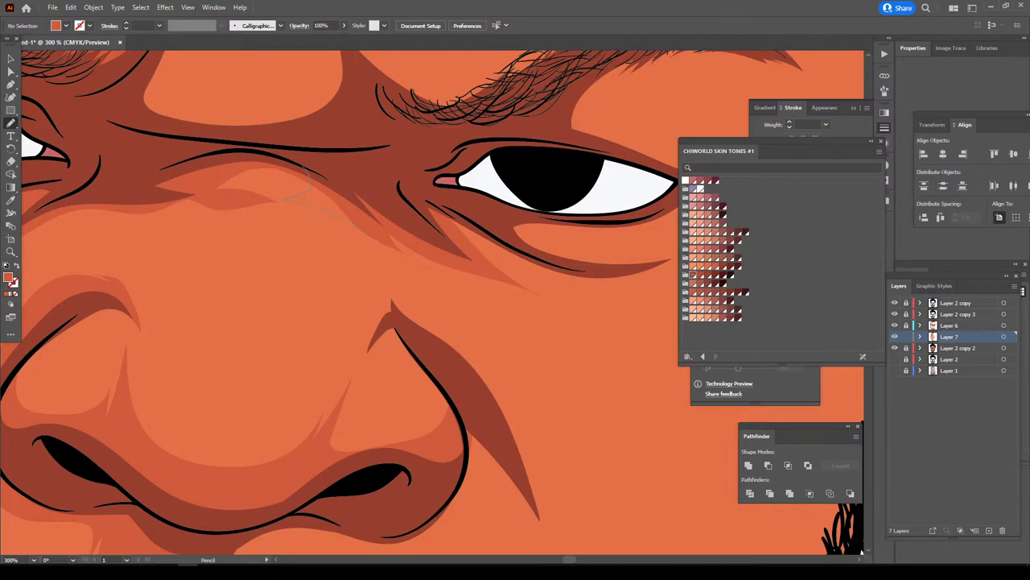
{"action": "mouse_move", "coordinate": [354, 226]}
{"action": "left_mouse_down"}
{"action": "mouse_move", "coordinate": [306, 187]}
{"action": "mouse_move", "coordinate": [219, 179]}
{"action": "left_mouse_up"}
{"action": "key", "text": "ctrl+minus"}
{"action": "key", "text": "ctrl+minus"}
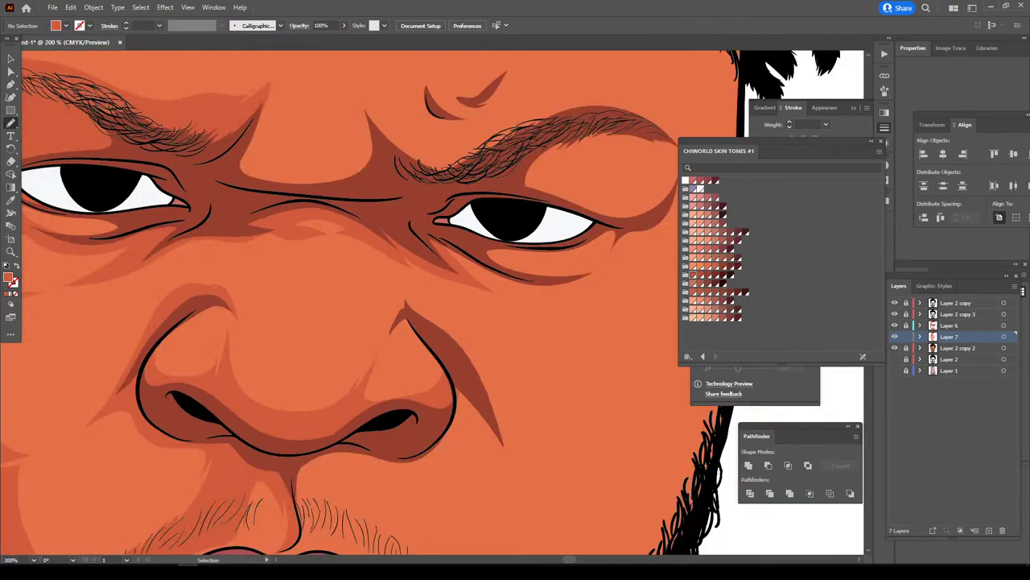
{"action": "key", "text": "ctrl+minus"}
{"action": "key", "text": "ctrl+plus"}
{"action": "key", "text": "ctrl+plus"}
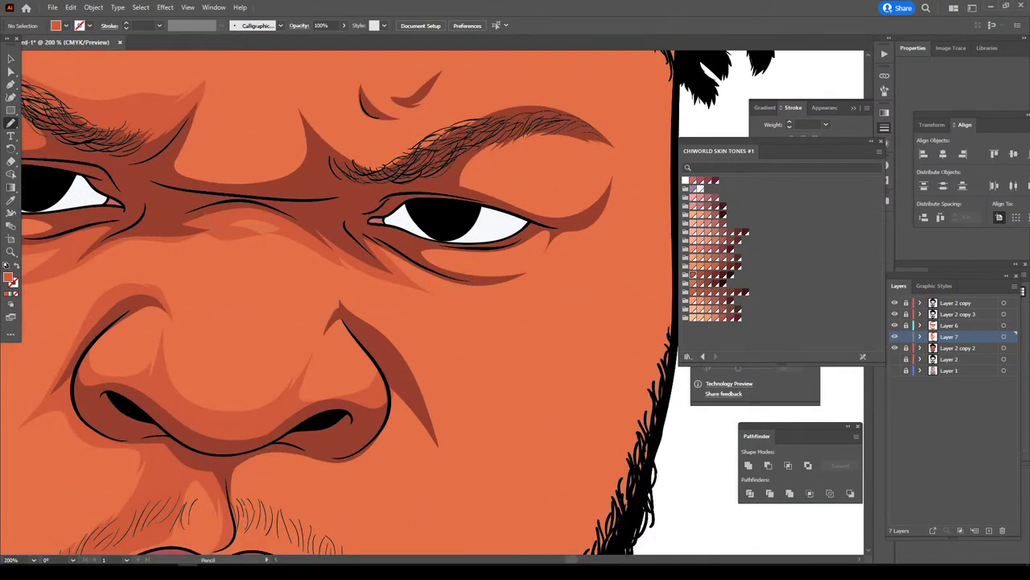
{"action": "left_click_drag", "start_coordinate": [278, 227], "coordinate": [232, 222]}
{"action": "left_click_drag", "start_coordinate": [515, 284], "coordinate": [521, 282]}
{"action": "key", "text": "ctrl+minus"}
- Draw a light highlight shape over the right eyelid
{"action": "key", "text": "ctrl+minus"}
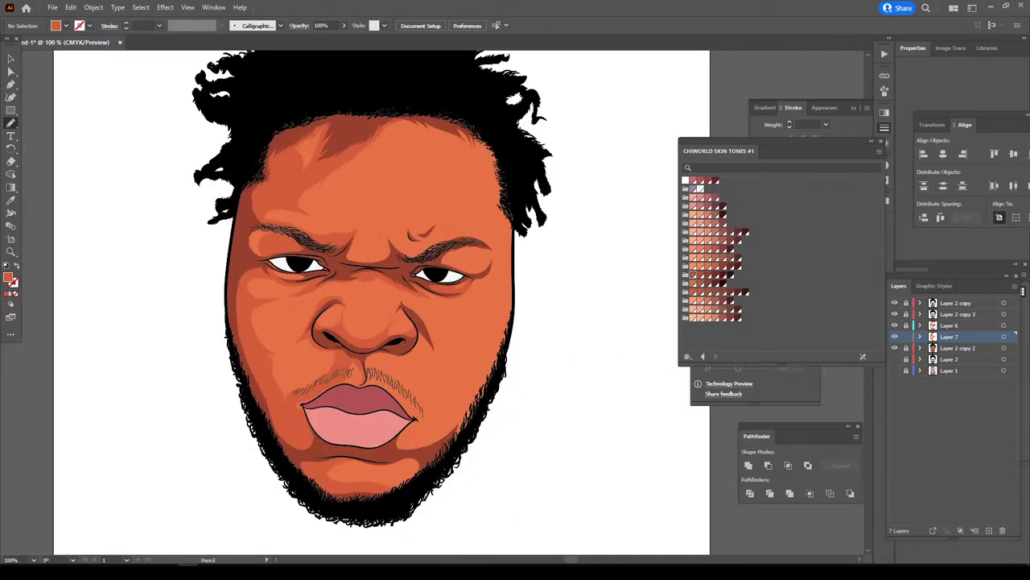
{"action": "key", "text": "ctrl+minus"}
{"action": "key", "text": "ctrl+minus"}
{"action": "key", "text": "ctrl+plus"}
{"action": "scroll", "coordinate": [314, 253], "scroll_direction": "up", "scroll_amount": 2}
{"action": "scroll", "coordinate": [315, 253], "scroll_direction": "up", "scroll_amount": 2}
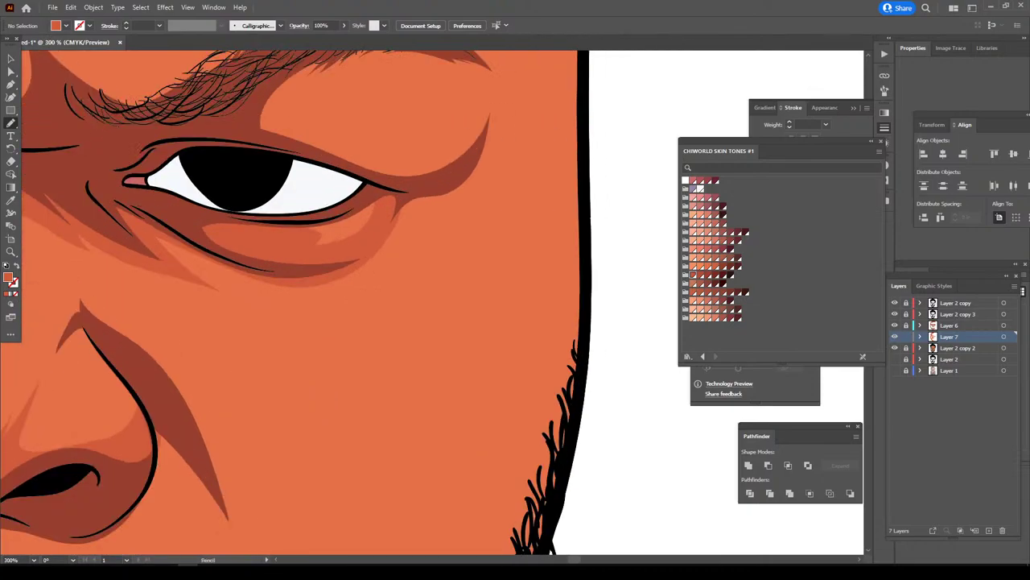
{"action": "scroll", "coordinate": [314, 253], "scroll_direction": "up", "scroll_amount": 1}
{"action": "left_click_drag", "start_coordinate": [264, 287], "coordinate": [471, 299]}
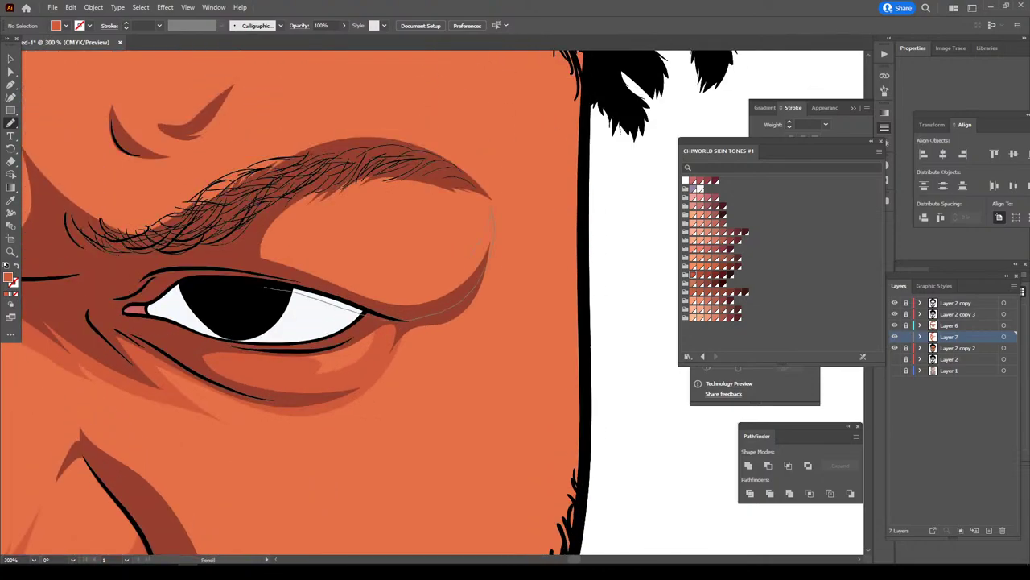
{"action": "left_click_drag", "start_coordinate": [366, 310], "coordinate": [316, 225]}
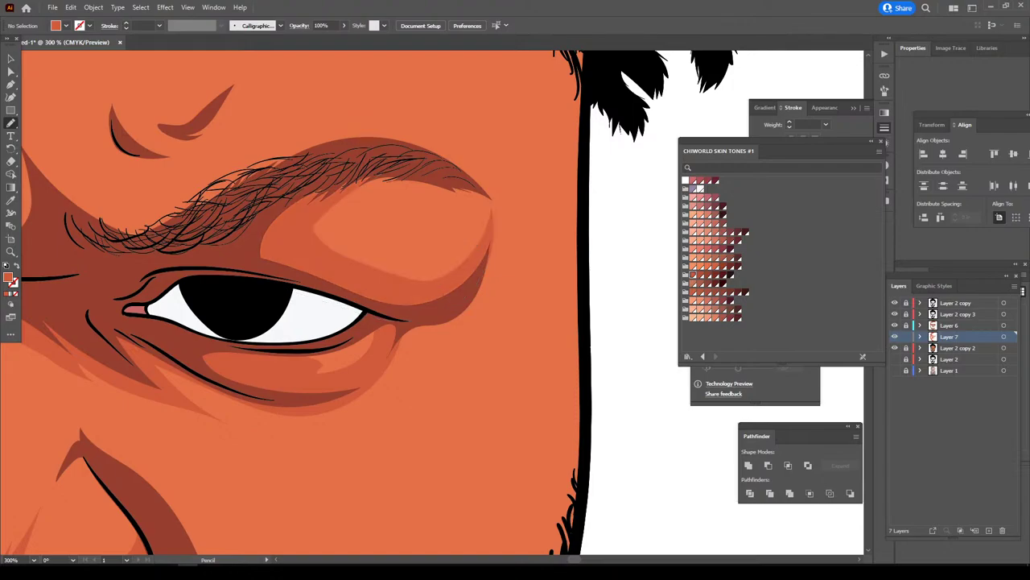
- Draw a lighter highlight shape between the brows
{"action": "scroll", "coordinate": [282, 302], "scroll_direction": "down", "scroll_amount": 2}
{"action": "scroll", "coordinate": [282, 302], "scroll_direction": "down", "scroll_amount": 2}
{"action": "scroll", "coordinate": [281, 302], "scroll_direction": "down", "scroll_amount": 1}
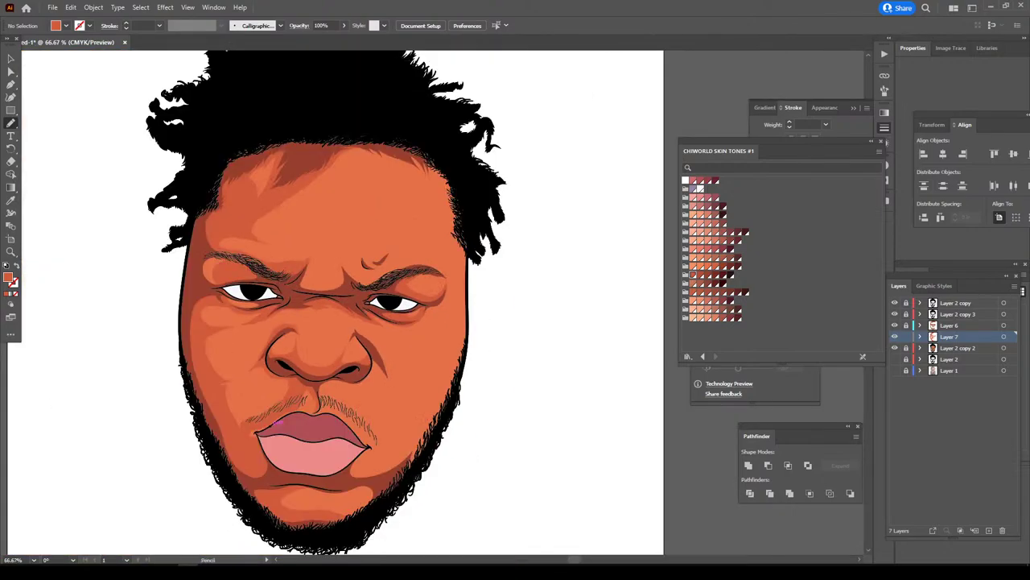
{"action": "key", "text": "ctrl+1"}
{"action": "scroll", "coordinate": [370, 302], "scroll_direction": "up", "scroll_amount": 2}
{"action": "left_click_drag", "start_coordinate": [370, 302], "coordinate": [518, 361]}
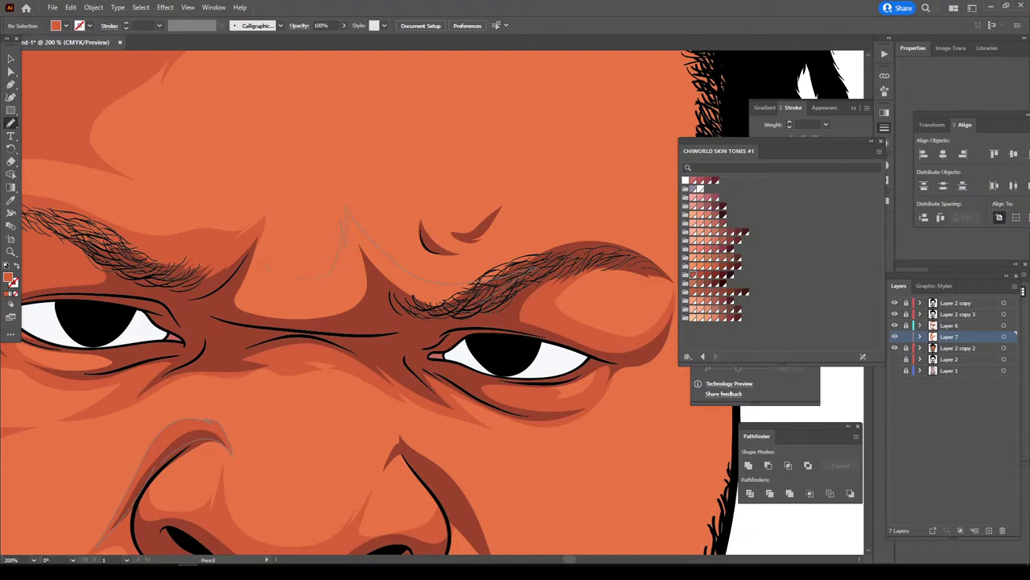
{"action": "left_click_drag", "start_coordinate": [473, 283], "coordinate": [266, 206]}
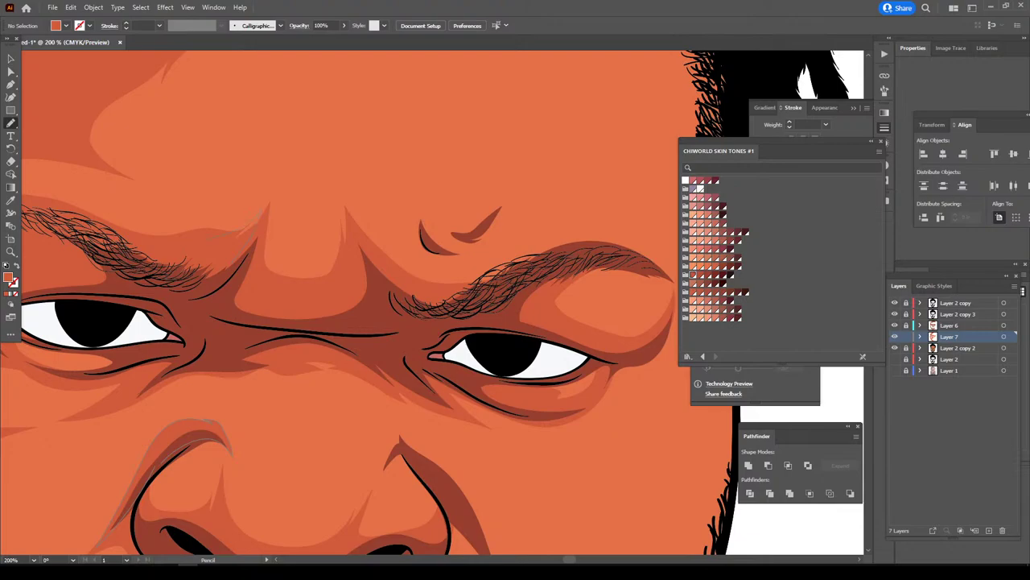
- Add a darker spike-shaped shadow in the brow furrow
{"action": "scroll", "coordinate": [209, 233], "scroll_direction": "down", "scroll_amount": 2}
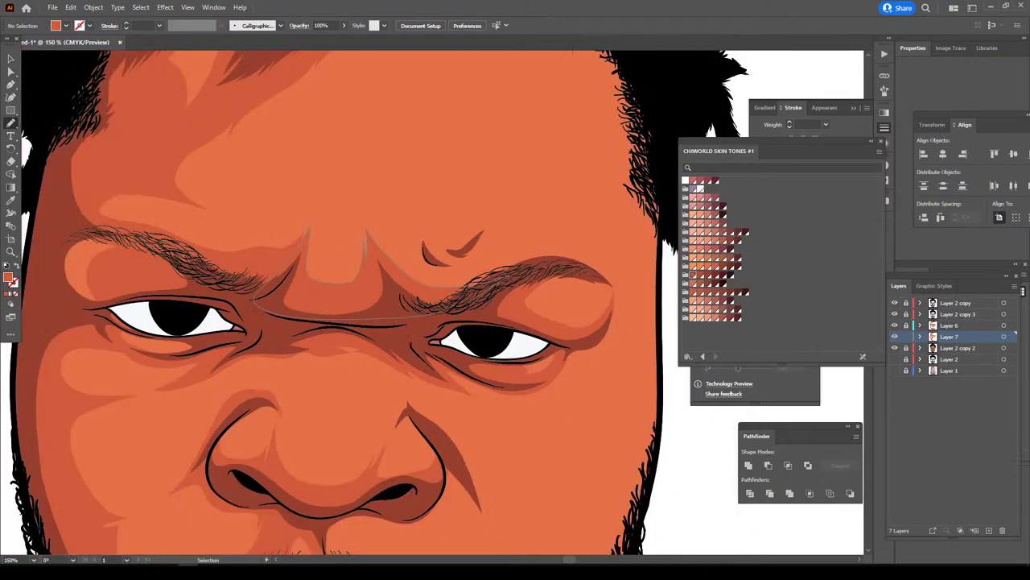
{"action": "scroll", "coordinate": [209, 234], "scroll_direction": "down", "scroll_amount": 2}
{"action": "scroll", "coordinate": [209, 234], "scroll_direction": "up", "scroll_amount": 3}
{"action": "scroll", "coordinate": [210, 233], "scroll_direction": "up", "scroll_amount": 2}
{"action": "scroll", "coordinate": [433, 298], "scroll_direction": "up", "scroll_amount": 1}
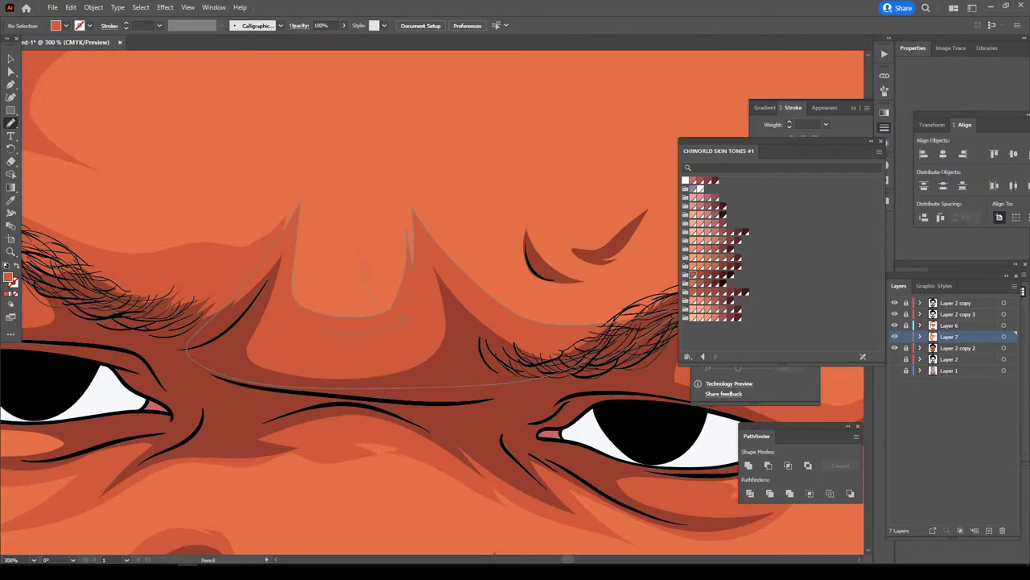
{"action": "left_click_drag", "start_coordinate": [379, 312], "coordinate": [338, 316]}
{"action": "scroll", "coordinate": [429, 300], "scroll_direction": "down", "scroll_amount": 2}
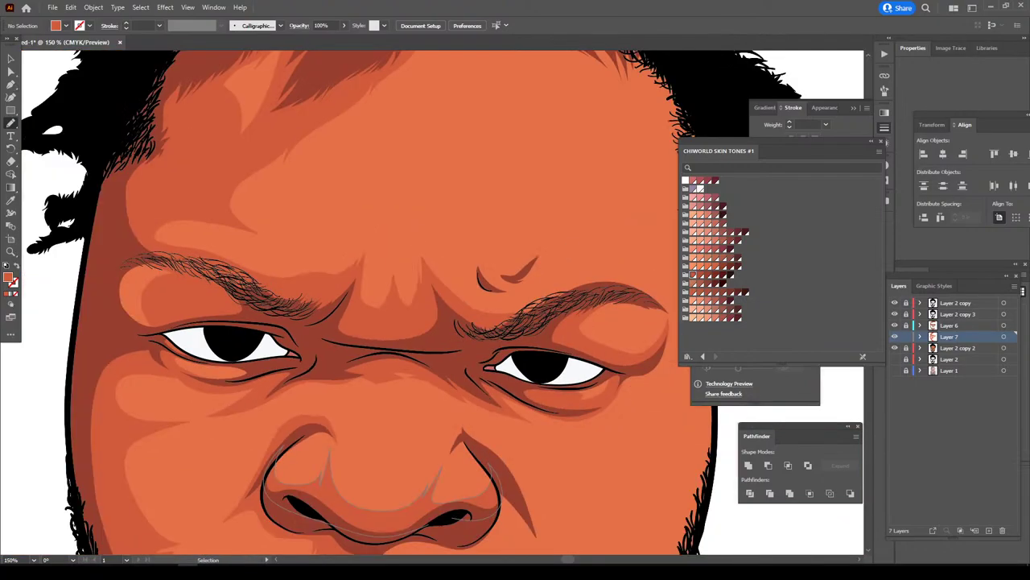
{"action": "scroll", "coordinate": [429, 300], "scroll_direction": "down", "scroll_amount": 1}
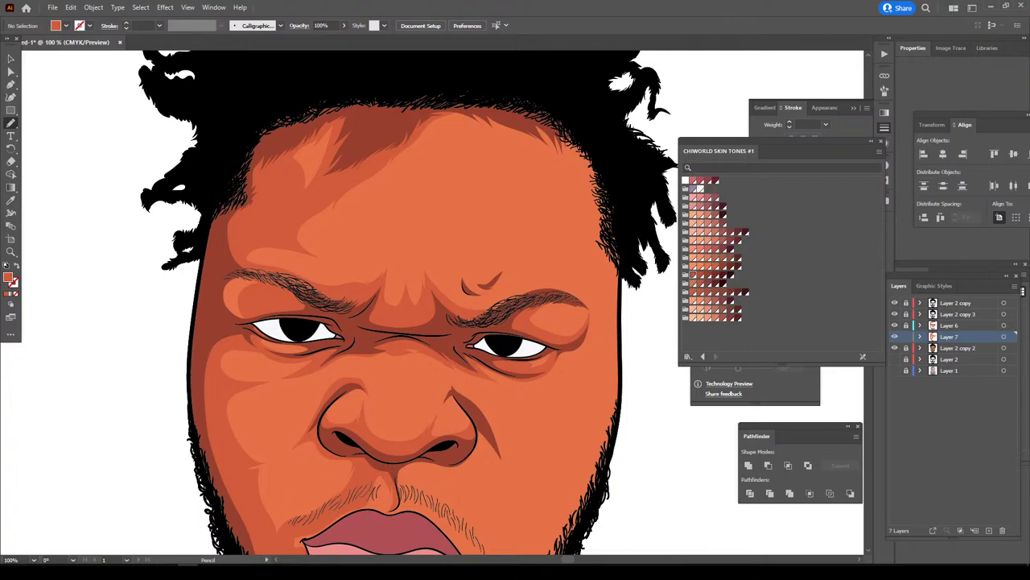
{"action": "scroll", "coordinate": [429, 300], "scroll_direction": "down", "scroll_amount": 2}
- Undo the unfinished outline beside the nose and reset the zoom on the face
{"action": "scroll", "coordinate": [429, 301], "scroll_direction": "down", "scroll_amount": 1}
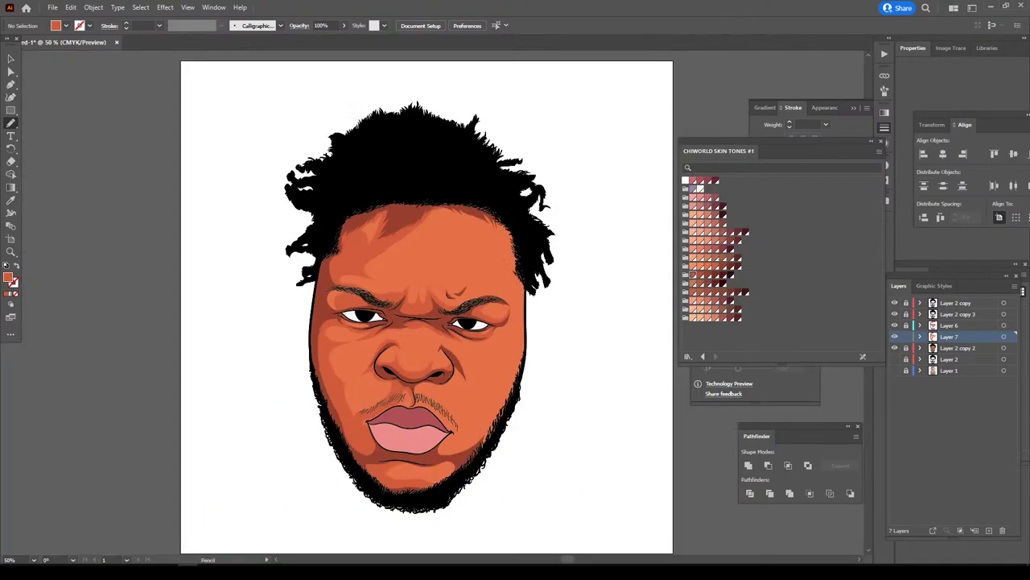
{"action": "scroll", "coordinate": [363, 298], "scroll_direction": "up", "scroll_amount": 1}
{"action": "scroll", "coordinate": [362, 298], "scroll_direction": "up", "scroll_amount": 2}
{"action": "scroll", "coordinate": [338, 403], "scroll_direction": "down", "scroll_amount": 2}
{"action": "scroll", "coordinate": [338, 402], "scroll_direction": "up", "scroll_amount": 1}
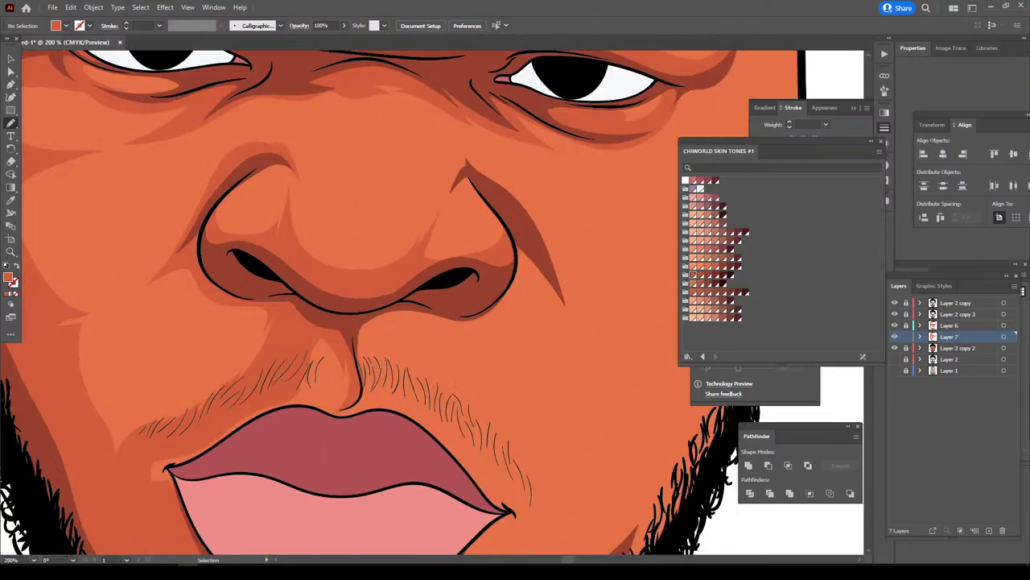
{"action": "scroll", "coordinate": [338, 403], "scroll_direction": "up", "scroll_amount": 1}
{"action": "scroll", "coordinate": [339, 403], "scroll_direction": "up", "scroll_amount": 1}
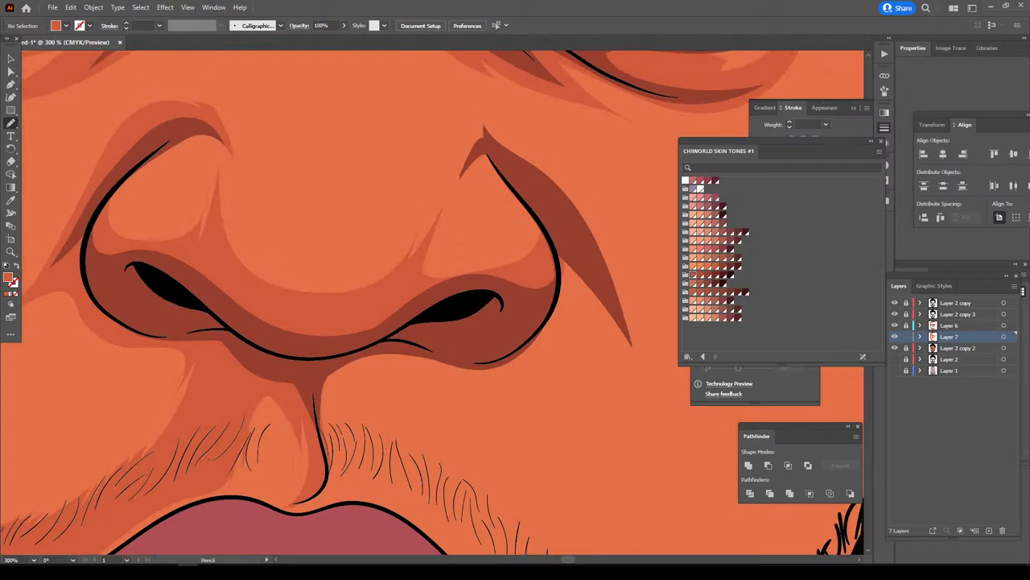
{"action": "scroll", "coordinate": [433, 302], "scroll_direction": "up", "scroll_amount": 1}
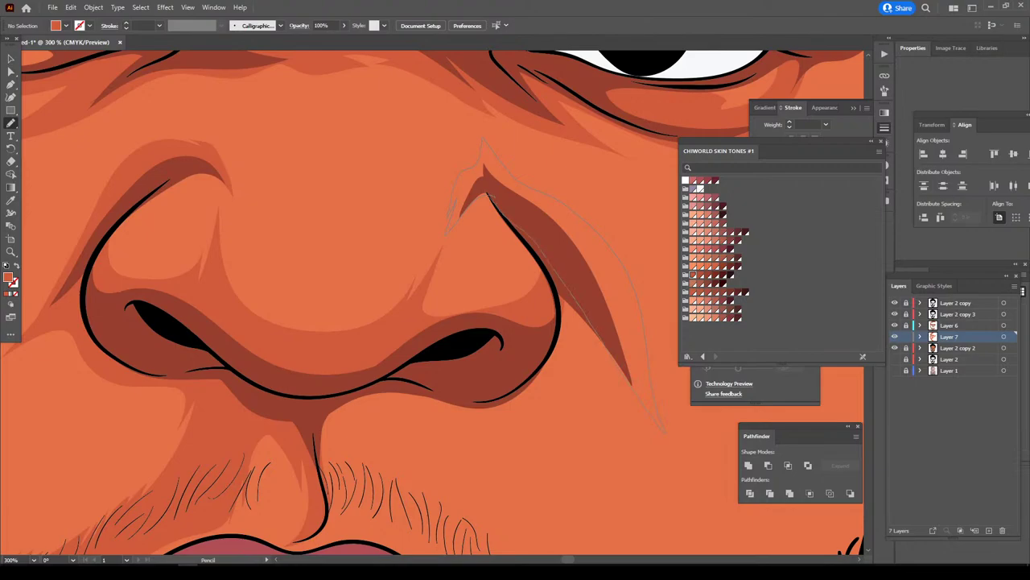
{"action": "key", "text": "ctrl+z"}
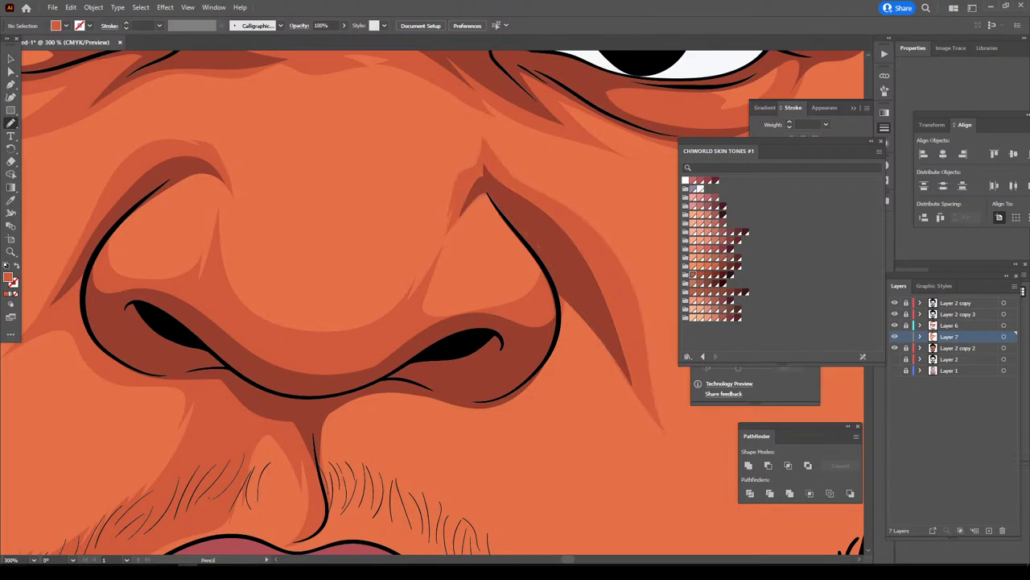
{"action": "key", "text": "ctrl+minus"}
{"action": "key", "text": "ctrl+minus"}
{"action": "key", "text": "ctrl+minus"}
{"action": "key", "text": "ctrl+minus"}
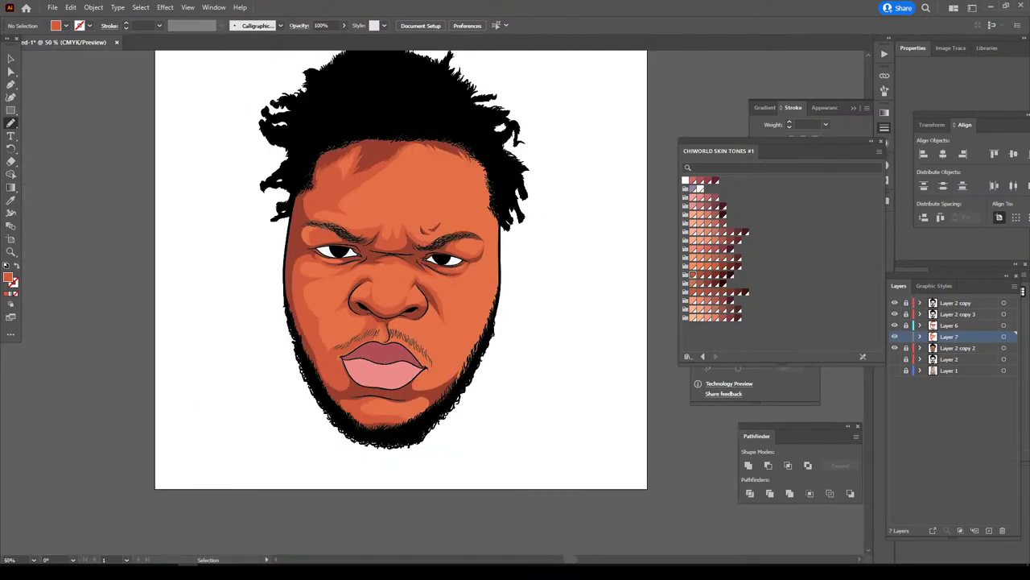
{"action": "key", "text": "ctrl+plus"}
- Draw a closed dark shadow shape from the right lip corner to the beard
{"action": "scroll", "coordinate": [311, 303], "scroll_direction": "down", "scroll_amount": 2}
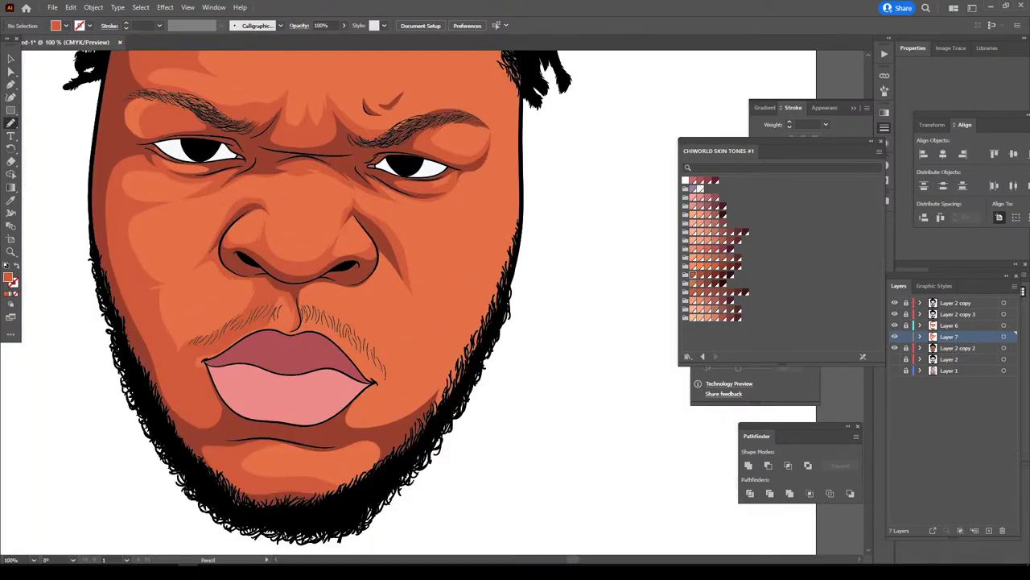
{"action": "key", "text": "ctrl+minus"}
{"action": "key", "text": "ctrl+plus"}
{"action": "key", "text": "ctrl+plus"}
{"action": "key", "text": "ctrl+plus"}
{"action": "scroll", "coordinate": [362, 302], "scroll_direction": "down", "scroll_amount": 4}
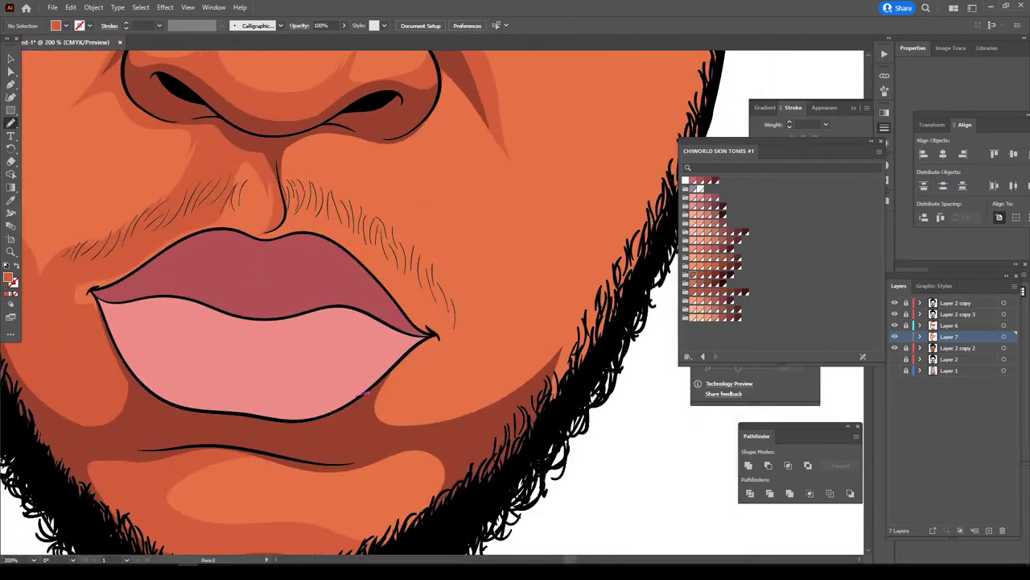
{"action": "scroll", "coordinate": [362, 302], "scroll_direction": "down", "scroll_amount": 2}
{"action": "left_click_drag", "start_coordinate": [362, 402], "coordinate": [636, 245]}
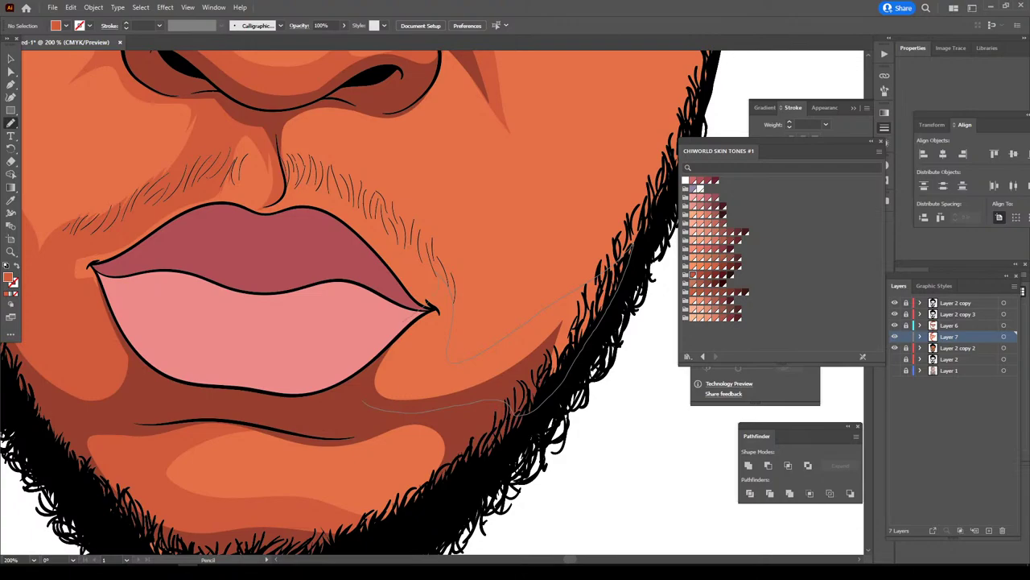
{"action": "left_click_drag", "start_coordinate": [448, 322], "coordinate": [446, 288]}
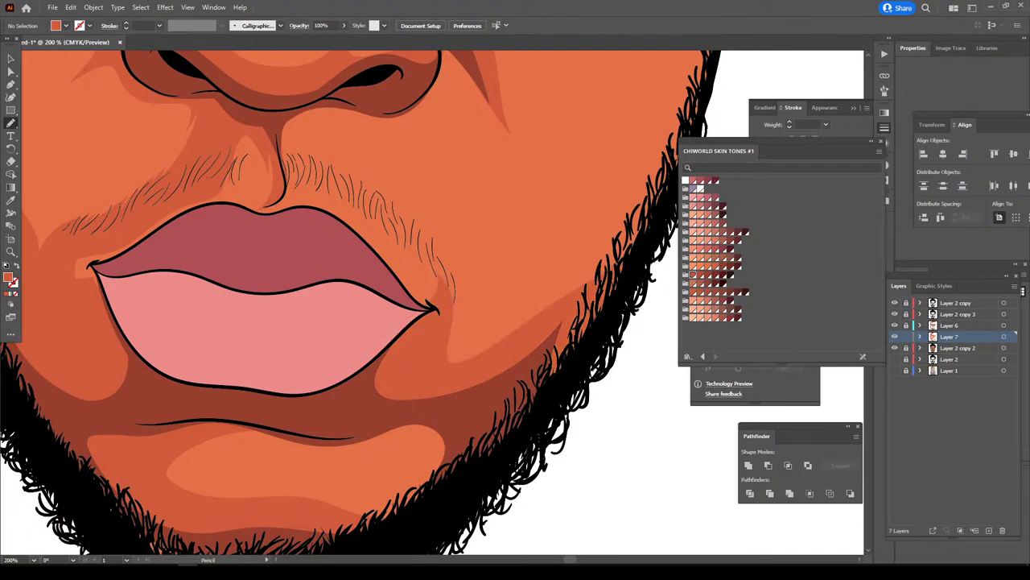
- Trace a pencil path up the right jaw and cheek into the hair
{"action": "key", "text": "ctrl+minus"}
{"action": "key", "text": "ctrl+minus"}
{"action": "key", "text": "ctrl+minus"}
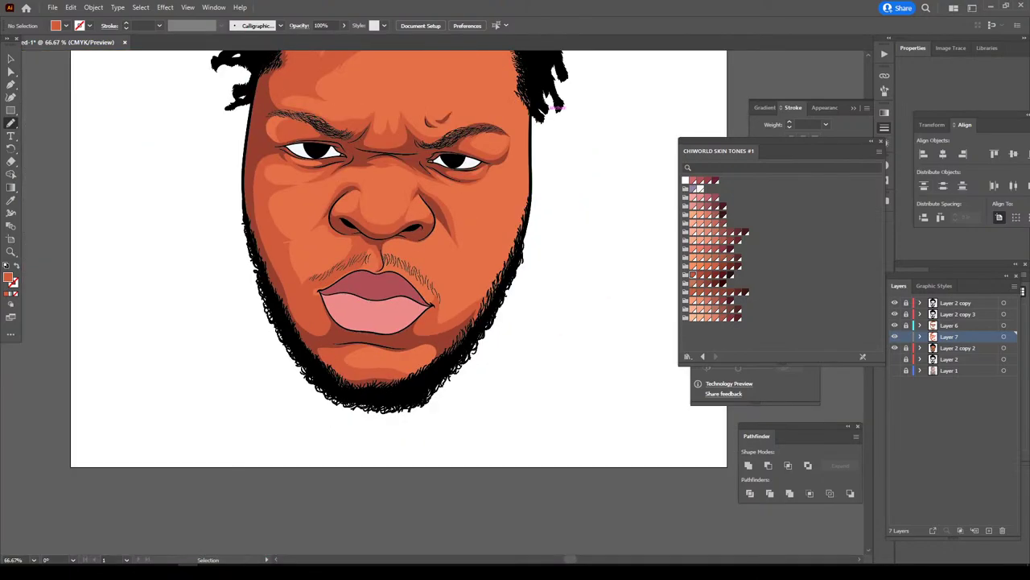
{"action": "key", "text": "ctrl+plus"}
{"action": "scroll", "coordinate": [258, 302], "scroll_direction": "up", "scroll_amount": 2}
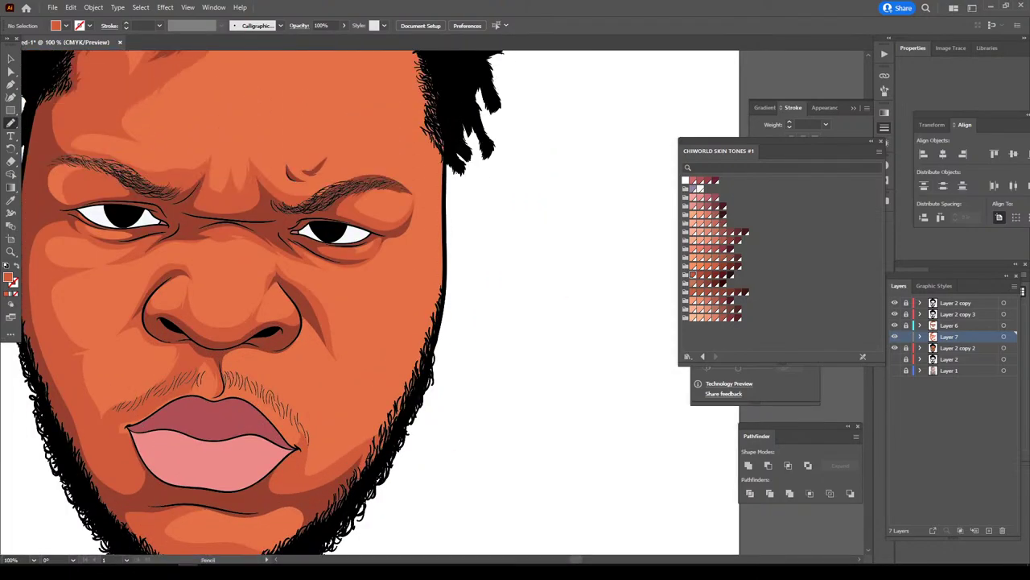
{"action": "scroll", "coordinate": [258, 302], "scroll_direction": "up", "scroll_amount": 2}
{"action": "left_click_drag", "start_coordinate": [380, 488], "coordinate": [442, 339]}
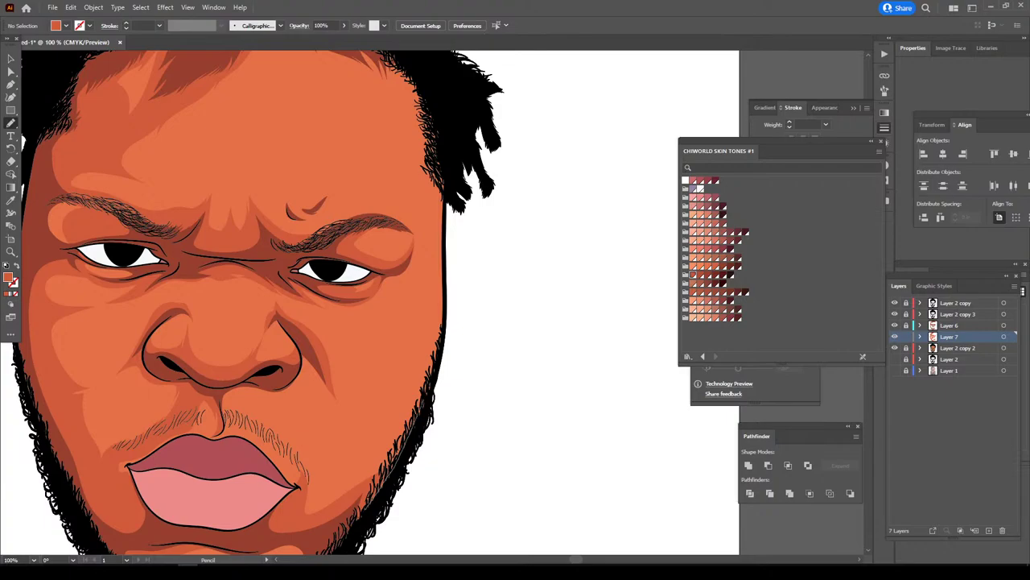
{"action": "left_click_drag", "start_coordinate": [442, 303], "coordinate": [443, 212]}
{"action": "left_click_drag", "start_coordinate": [446, 165], "coordinate": [429, 103]}
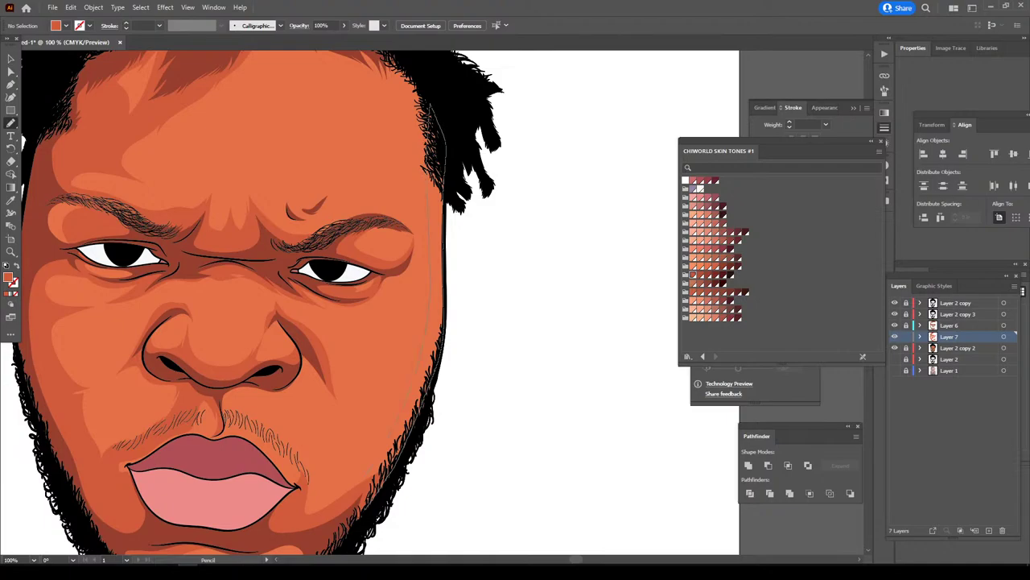
- Fill the right-side face shadow path with the C=22 M=80 Y=83 K=12 swatch
{"action": "key", "text": "ctrl+minus"}
{"action": "key", "text": "ctrl+minus"}
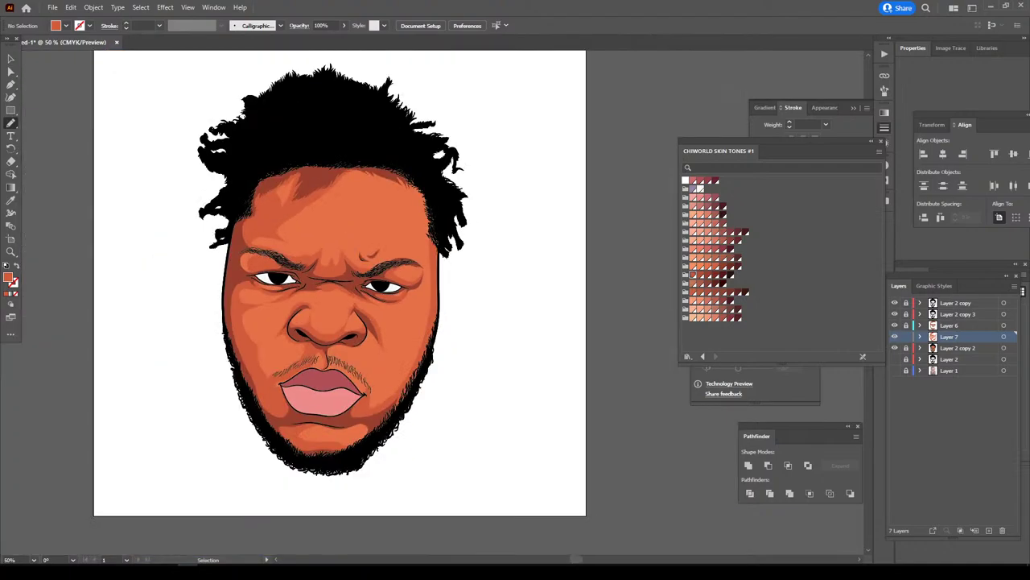
{"action": "key", "text": "ctrl+plus"}
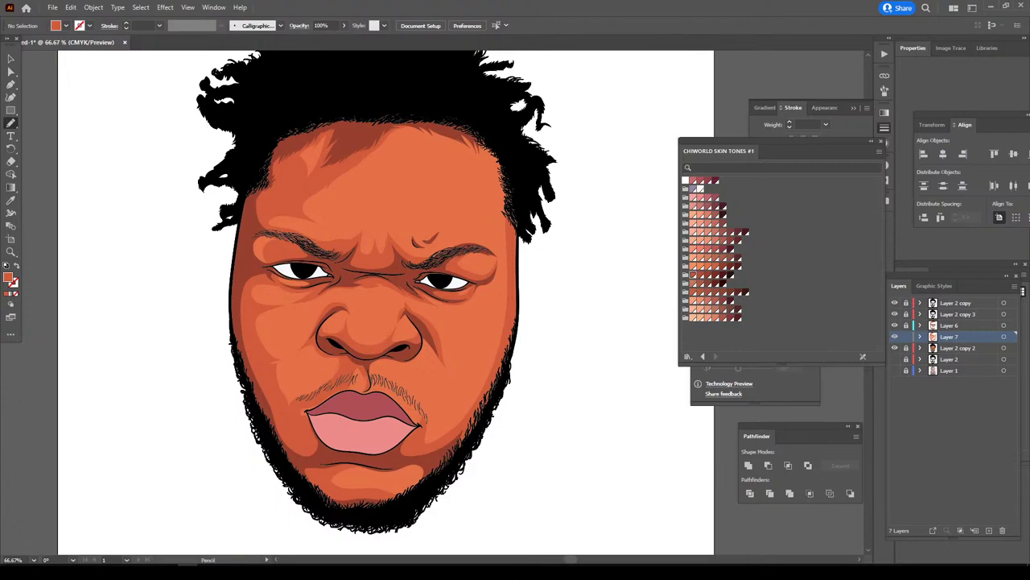
{"action": "key", "text": "v"}
{"action": "left_click_drag", "start_coordinate": [173, 86], "coordinate": [568, 552]}
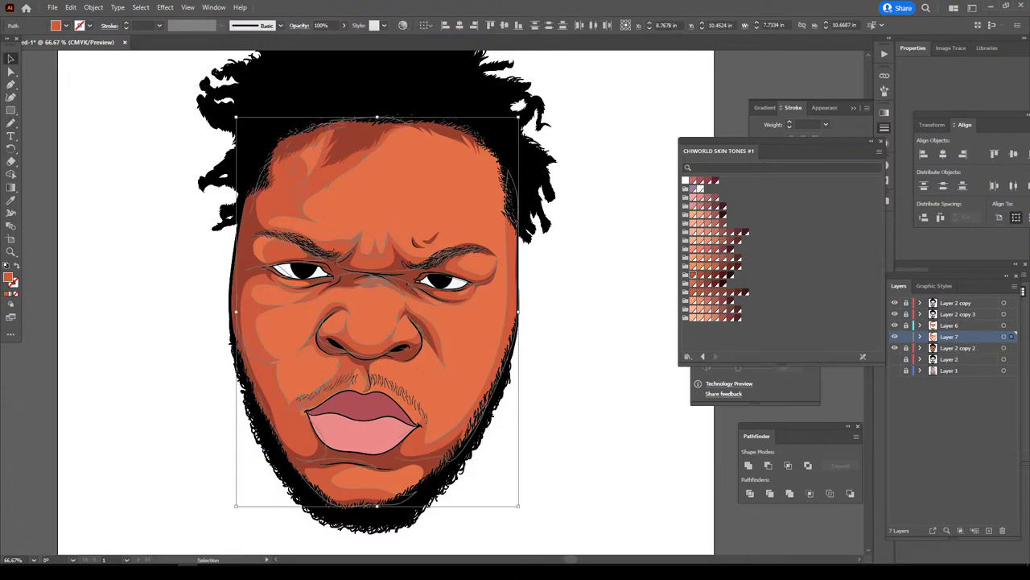
{"action": "left_click", "coordinate": [698, 282]}
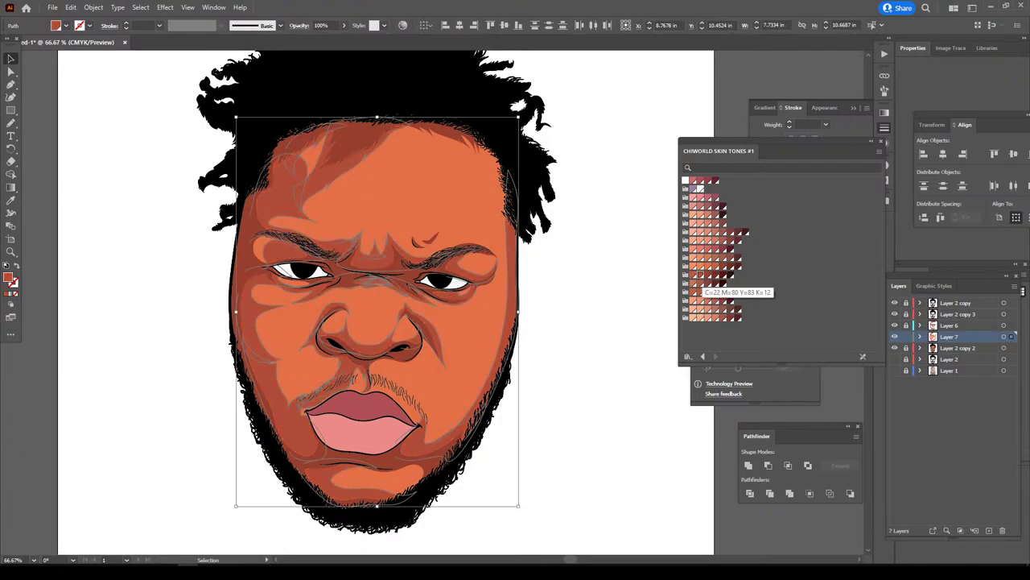
{"action": "key", "text": "ctrl+shift+a"}
- Check the face, then add Layer 8 above Layer 2 copy 2
{"action": "key", "text": "ctrl+minus"}
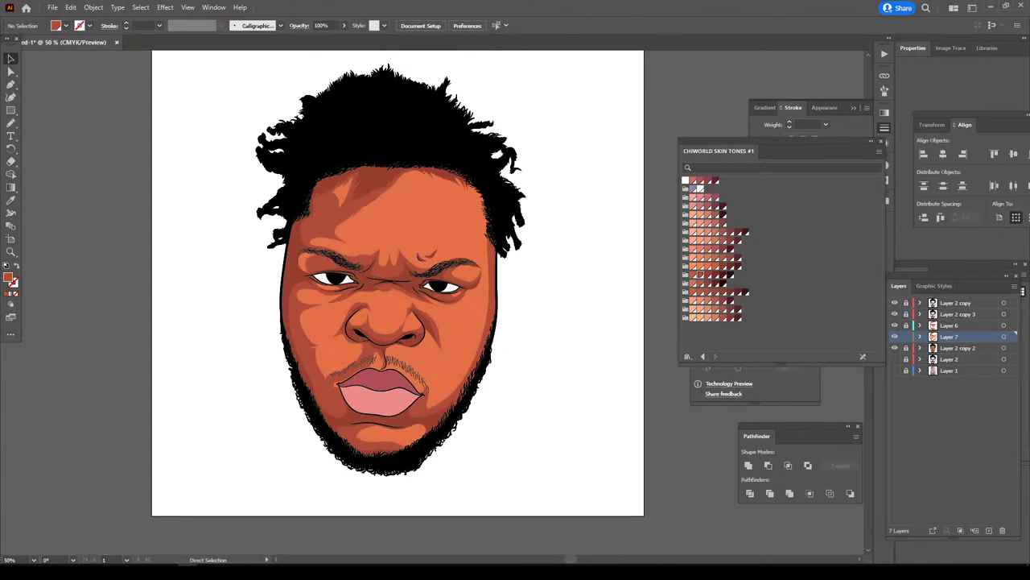
{"action": "key", "text": "ctrl+plus"}
{"action": "key", "text": "ctrl+plus"}
{"action": "key", "text": "ctrl+plus"}
{"action": "key", "text": "ctrl+minus"}
{"action": "key", "text": "ctrl+minus"}
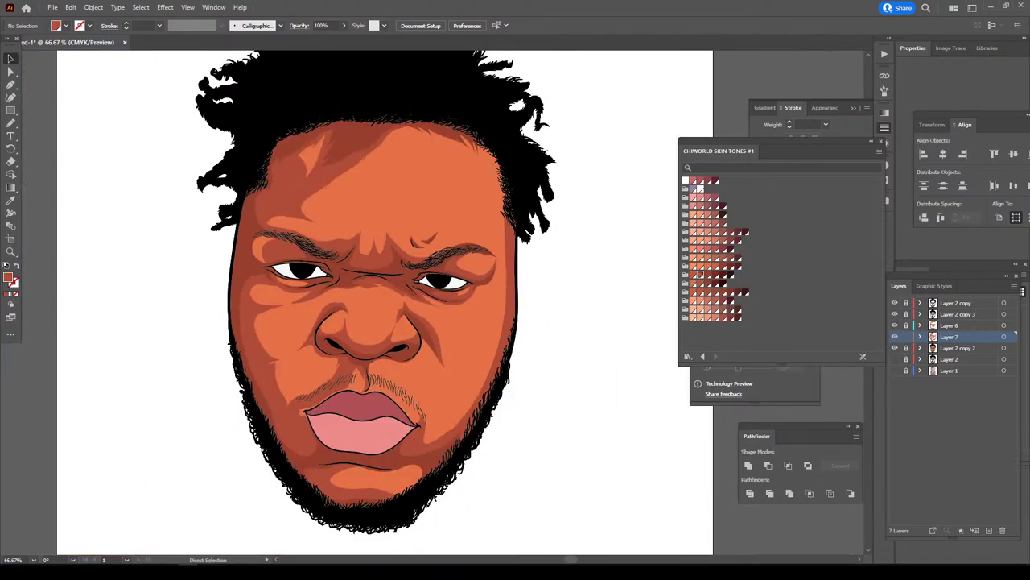
{"action": "key", "text": "ctrl+minus"}
{"action": "key", "text": "ctrl+plus"}
{"action": "key", "text": "ctrl+plus"}
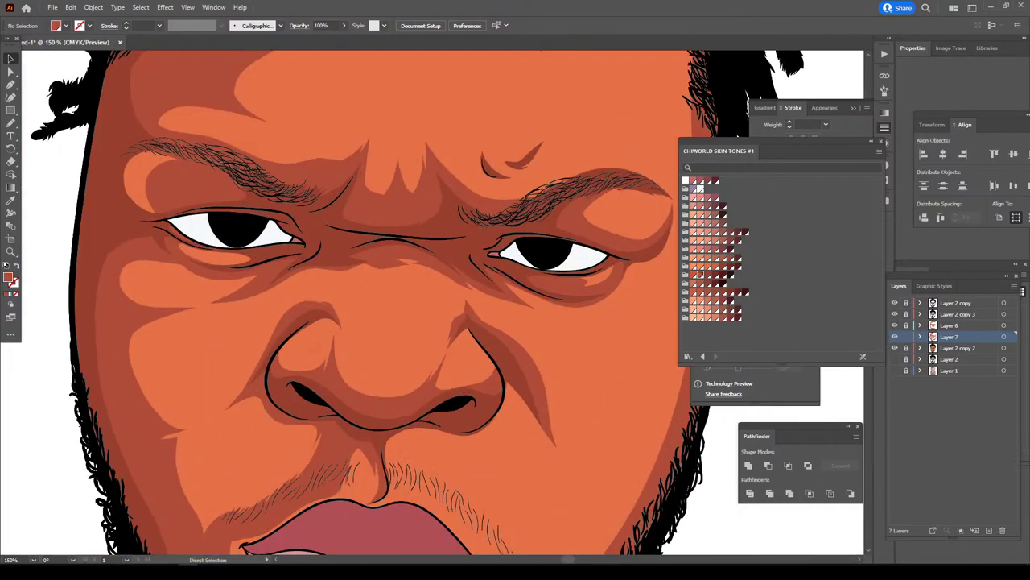
{"action": "key", "text": "ctrl+minus"}
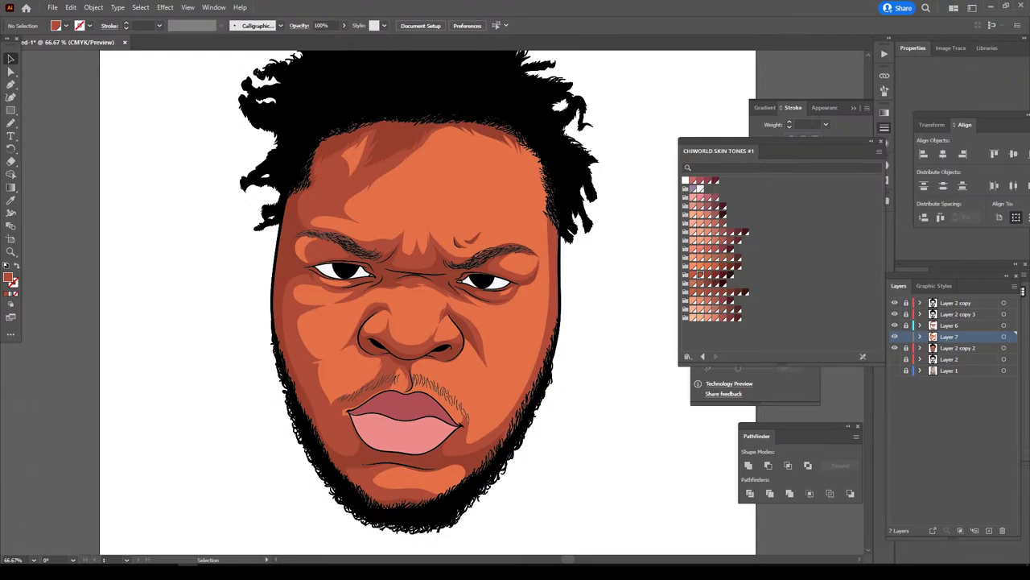
{"action": "key", "text": "ctrl+minus"}
{"action": "left_click", "coordinate": [958, 348]}
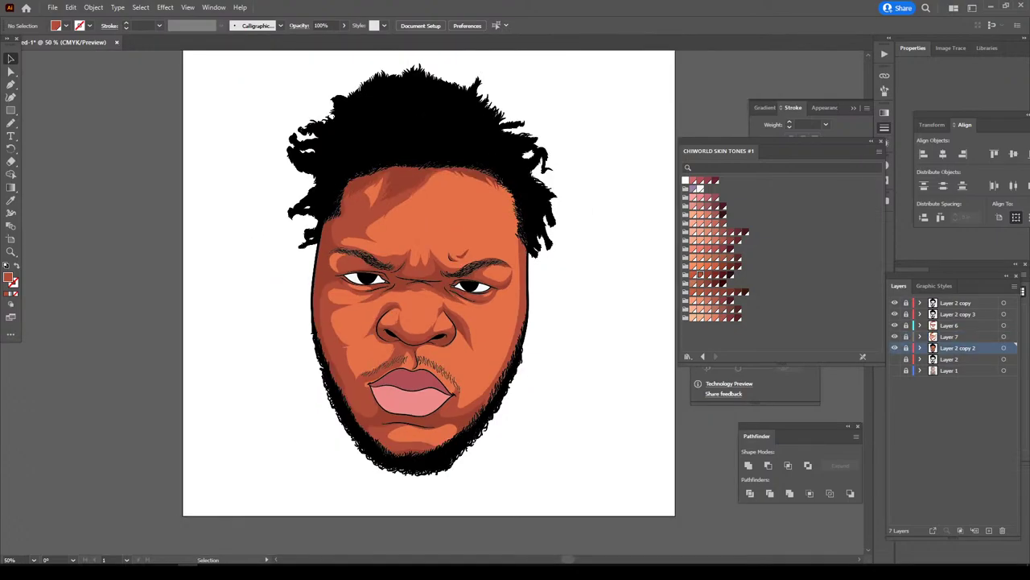
{"action": "left_click", "coordinate": [989, 529]}
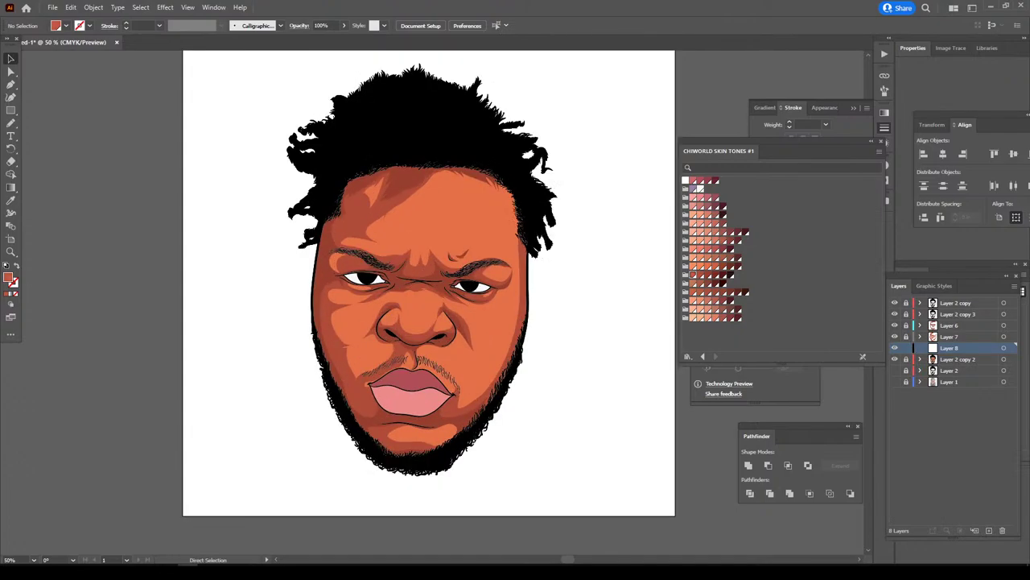
- Pencil-sketch a thin outline around the right nose wing on Layer 8 and select it
{"action": "key", "text": "ctrl+plus"}
{"action": "key", "text": "ctrl+plus"}
{"action": "key", "text": "ctrl+plus"}
{"action": "key", "text": "ctrl+plus"}
{"action": "key", "text": "ctrl+plus"}
{"action": "key", "text": "ctrl+plus"}
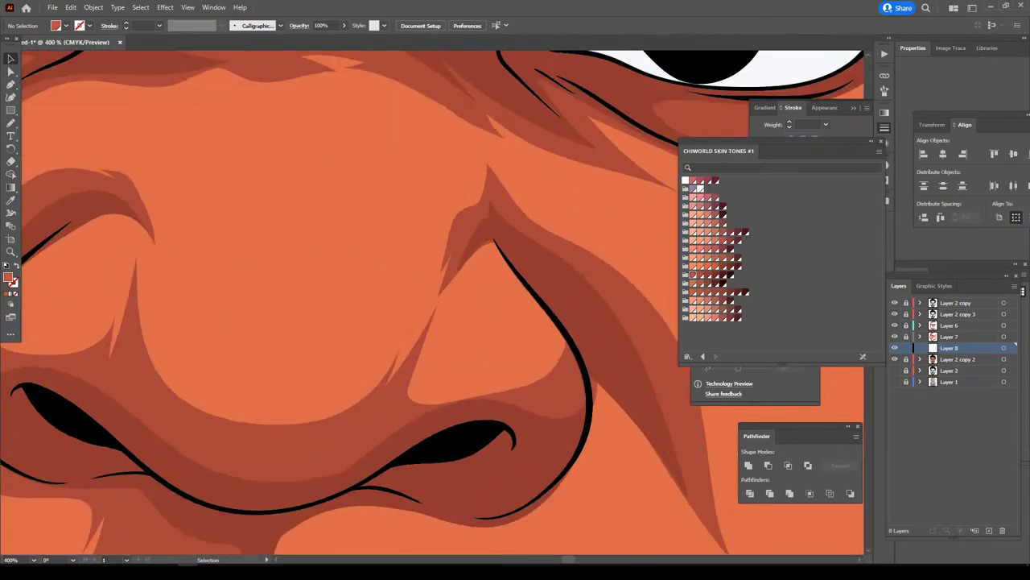
{"action": "key", "text": "n"}
{"action": "mouse_move", "coordinate": [478, 409]}
{"action": "left_mouse_down"}
{"action": "mouse_move", "coordinate": [530, 398]}
{"action": "mouse_move", "coordinate": [565, 354]}
{"action": "mouse_move", "coordinate": [504, 243]}
{"action": "mouse_move", "coordinate": [479, 232]}
{"action": "mouse_move", "coordinate": [532, 280]}
{"action": "mouse_move", "coordinate": [475, 269]}
{"action": "mouse_move", "coordinate": [446, 308]}
{"action": "mouse_move", "coordinate": [489, 287]}
{"action": "mouse_move", "coordinate": [526, 323]}
{"action": "mouse_move", "coordinate": [499, 375]}
{"action": "mouse_move", "coordinate": [430, 359]}
{"action": "left_mouse_up"}
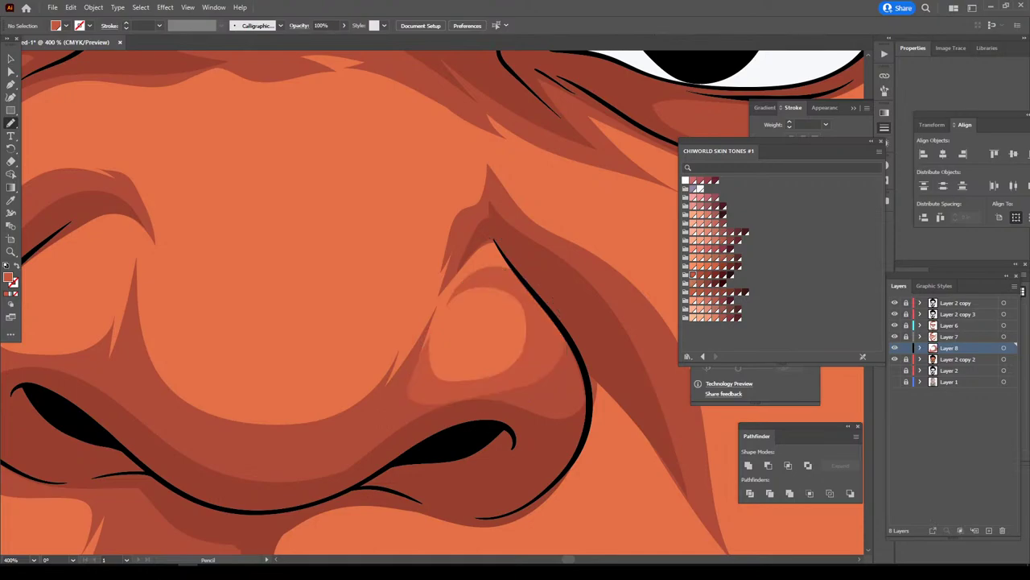
{"action": "scroll", "coordinate": [435, 302], "scroll_direction": "down", "scroll_amount": 5}
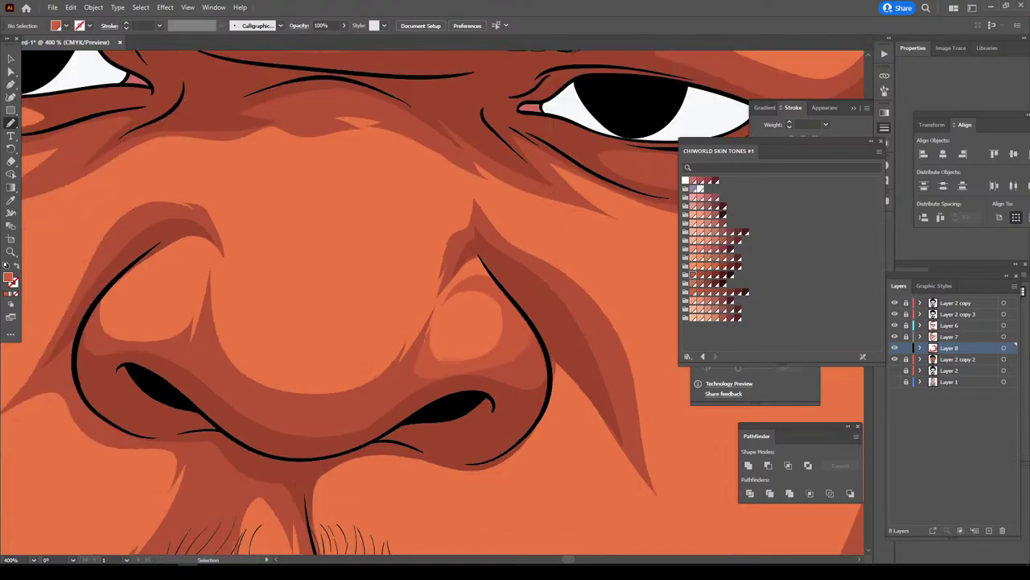
{"action": "scroll", "coordinate": [435, 301], "scroll_direction": "up", "scroll_amount": 3}
{"action": "scroll", "coordinate": [472, 375], "scroll_direction": "up", "scroll_amount": 2}
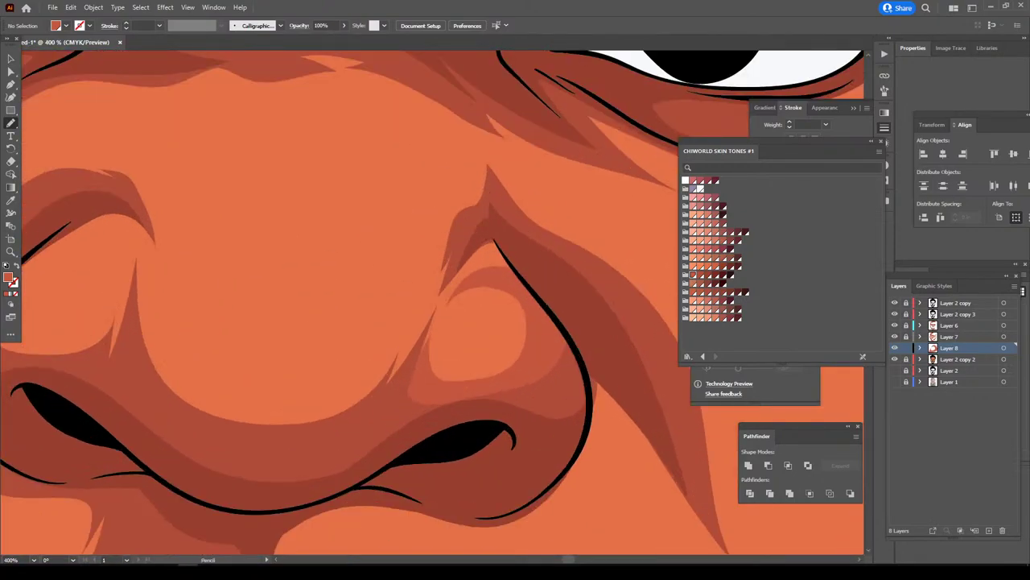
{"action": "key", "text": "v"}
{"action": "key", "text": "ctrl+a"}
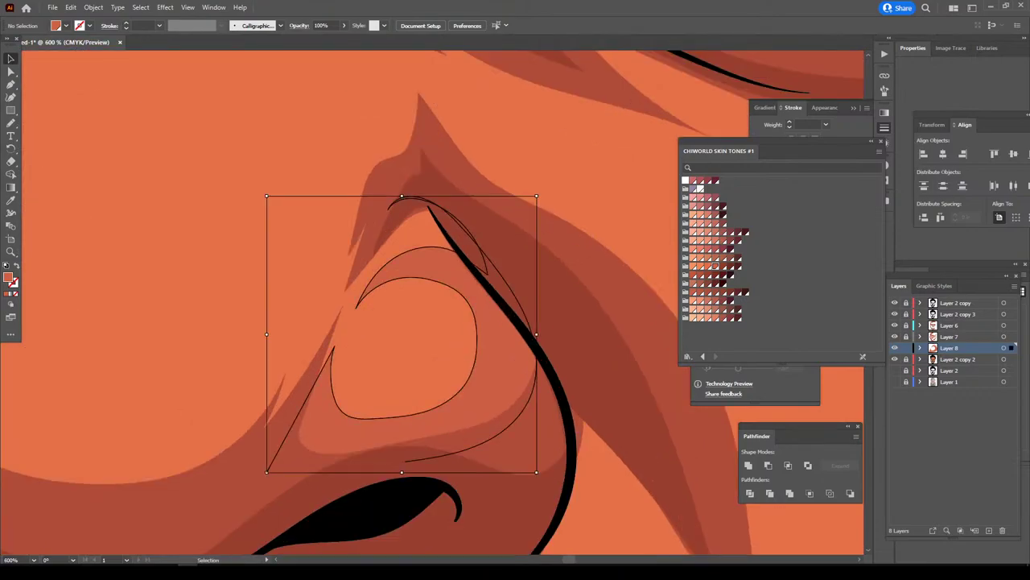
{"action": "key", "text": "ctrl+a"}
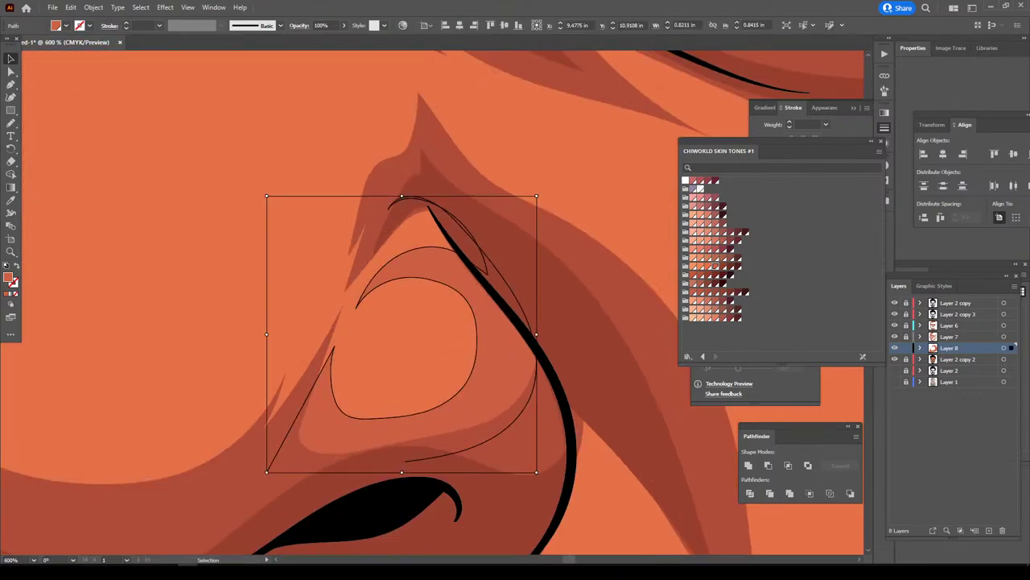
- Open Adjust Color Balance in CMYK with Convert and Preview enabled
{"action": "left_click", "coordinate": [71, 7]}
{"action": "mouse_move", "coordinate": [96, 208]}
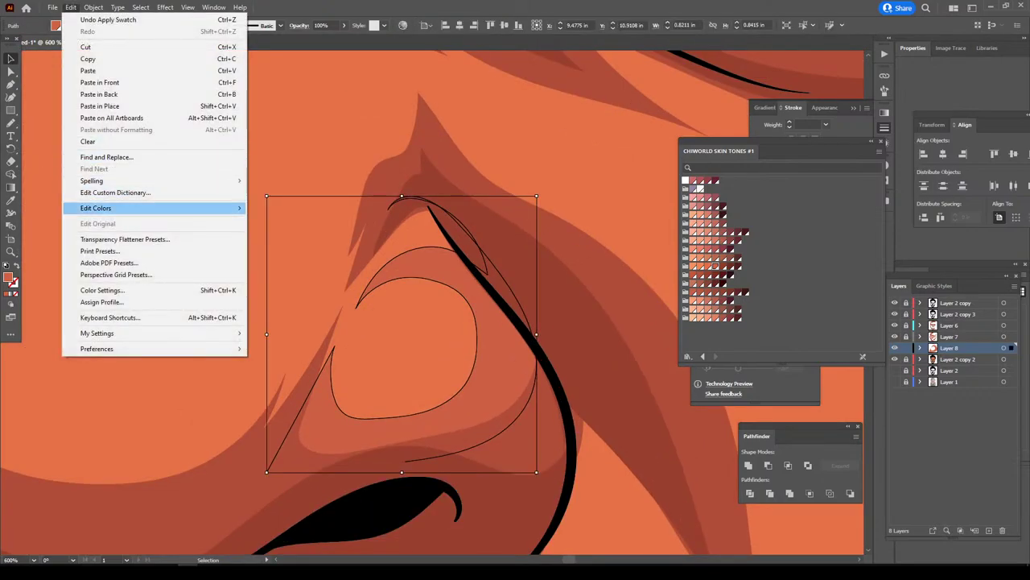
{"action": "left_click", "coordinate": [294, 235]}
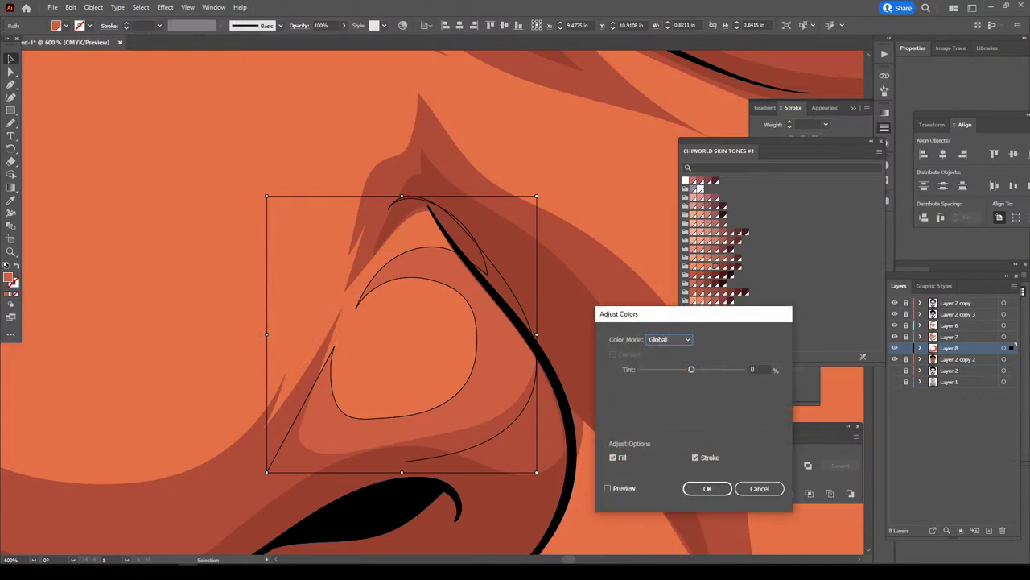
{"action": "left_click", "coordinate": [668, 339]}
{"action": "left_click", "coordinate": [668, 376]}
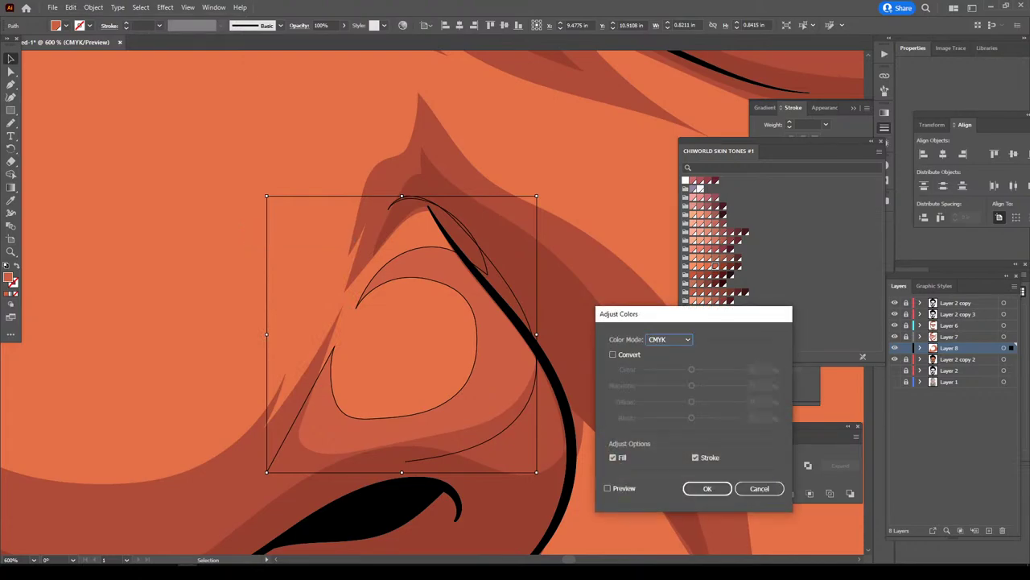
{"action": "left_click", "coordinate": [608, 488]}
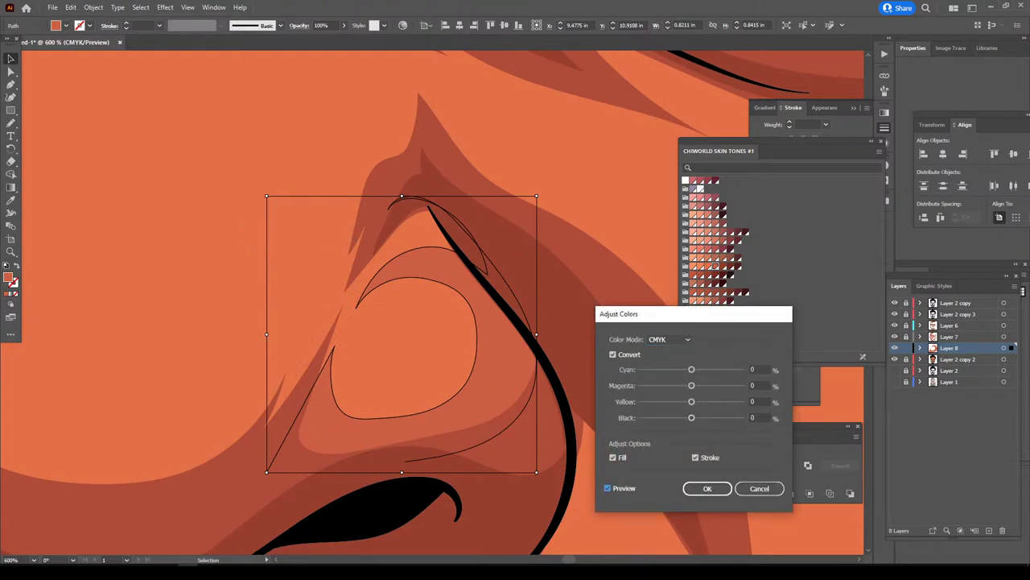
- Make a first pass lowering the cyan and yellow values
{"action": "left_click_drag", "start_coordinate": [692, 369], "coordinate": [688, 369]}
{"action": "type", "text": "5"}
{"action": "key", "text": "Down"}
{"action": "key", "text": "Down"}
{"action": "key", "text": "Down"}
{"action": "key", "text": "Down"}
{"action": "key", "text": "Down"}
{"action": "key", "text": "Down"}
{"action": "key", "text": "Down"}
{"action": "key", "text": "Down"}
{"action": "key", "text": "Down"}
{"action": "key", "text": "Tab"}
{"action": "key", "text": "Down"}
{"action": "key", "text": "Down"}
{"action": "key", "text": "Down"}
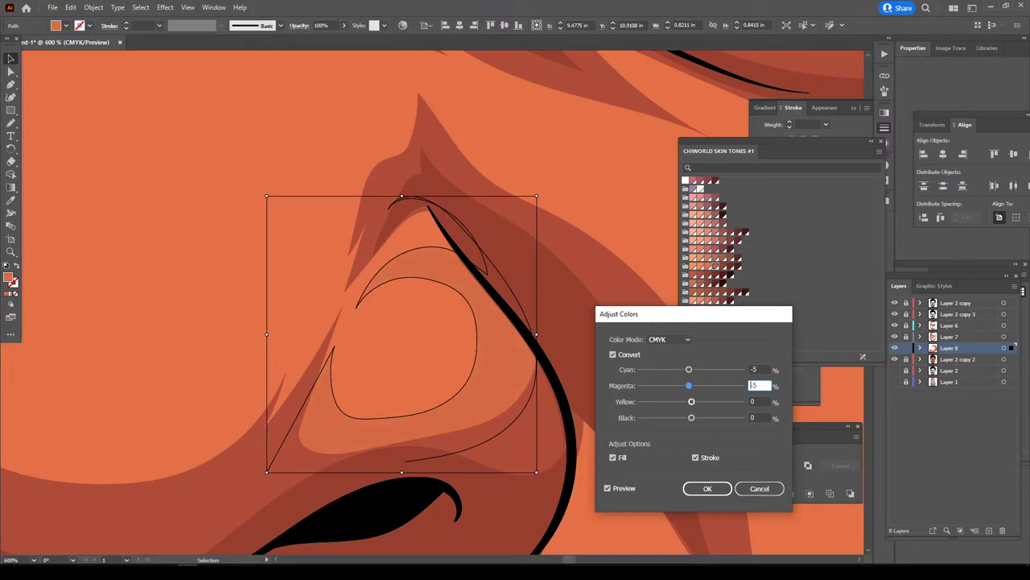
{"action": "key", "text": "Tab"}
{"action": "key", "text": "Up"}
{"action": "key", "text": "Up"}
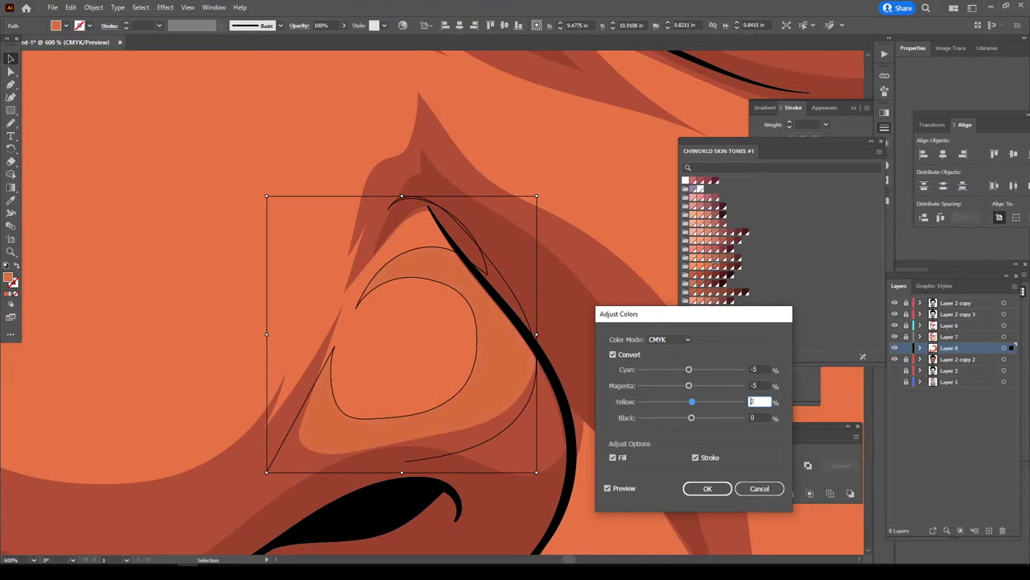
{"action": "key", "text": "Down"}
{"action": "key", "text": "Down"}
{"action": "key", "text": "Down"}
- Finalize Cyan -10, Magenta -2, Yellow -1, Black 3 and apply the adjustment
{"action": "key", "text": "Down"}
{"action": "key", "text": "Down"}
{"action": "key", "text": "shift+Tab"}
{"action": "key", "text": "shift+Tab"}
{"action": "key", "text": "Down"}
{"action": "key", "text": "Down"}
{"action": "key", "text": "Down"}
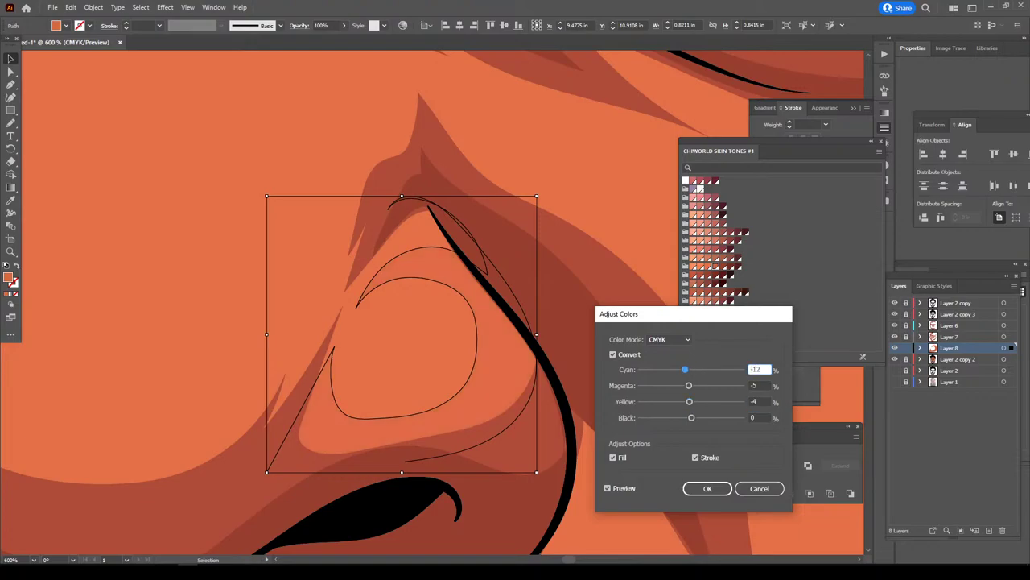
{"action": "key", "text": "Tab"}
{"action": "type", "text": "7"}
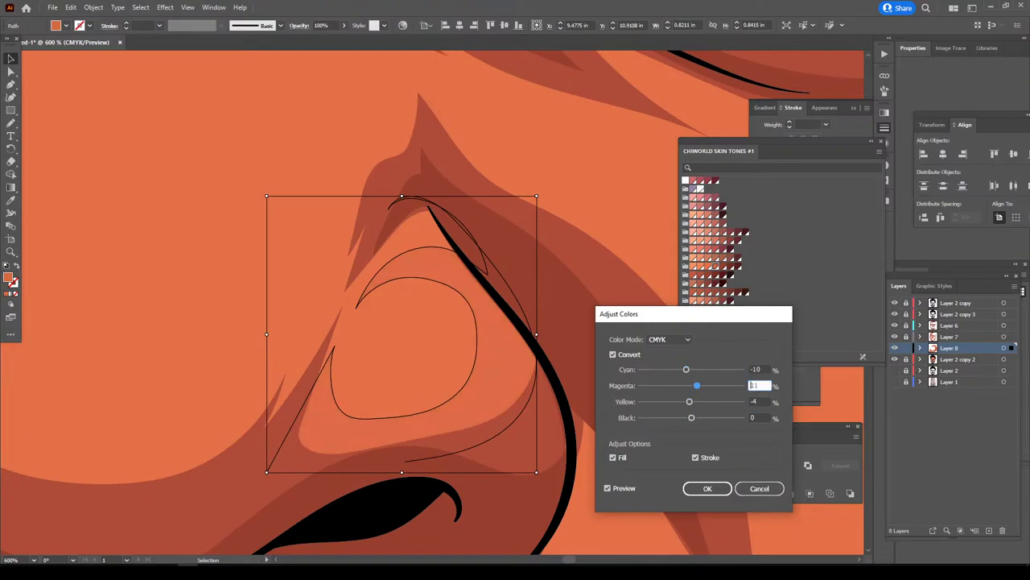
{"action": "key", "text": "Down"}
{"action": "key", "text": "Down"}
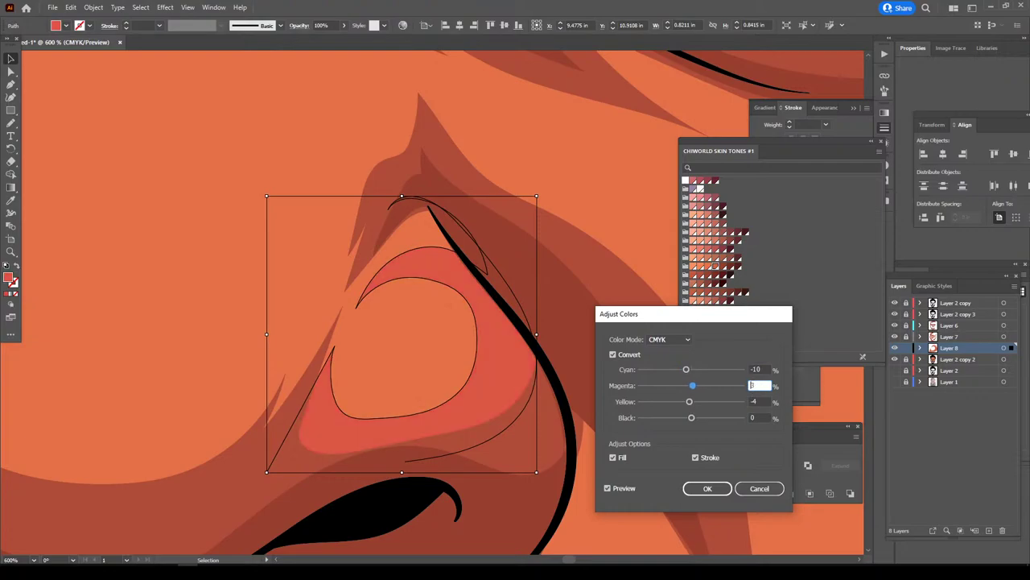
{"action": "key", "text": "Down"}
{"action": "key", "text": "Down"}
{"action": "key", "text": "Tab"}
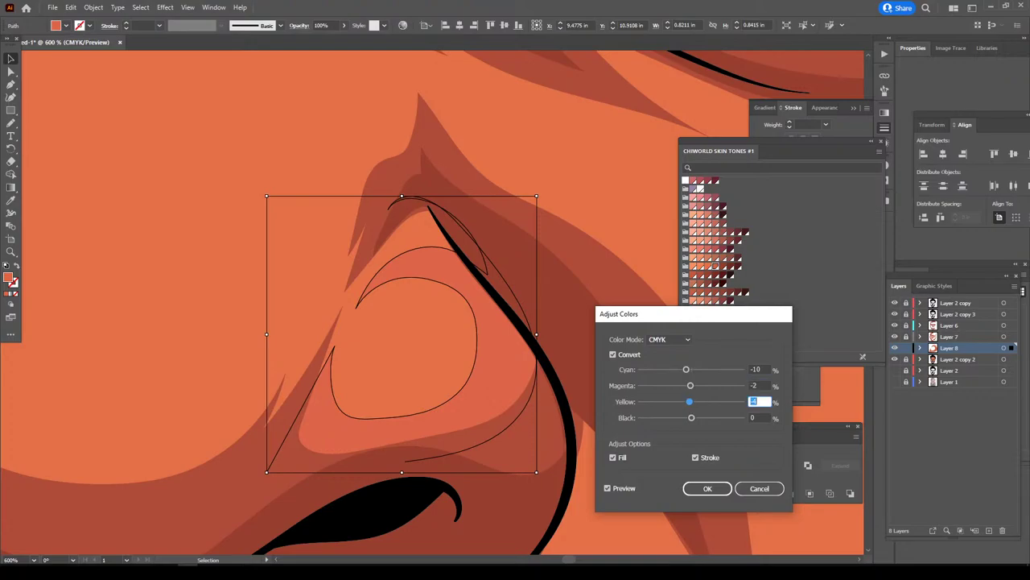
{"action": "key", "text": "Up"}
{"action": "key", "text": "Up"}
{"action": "key", "text": "Up"}
{"action": "key", "text": "Tab"}
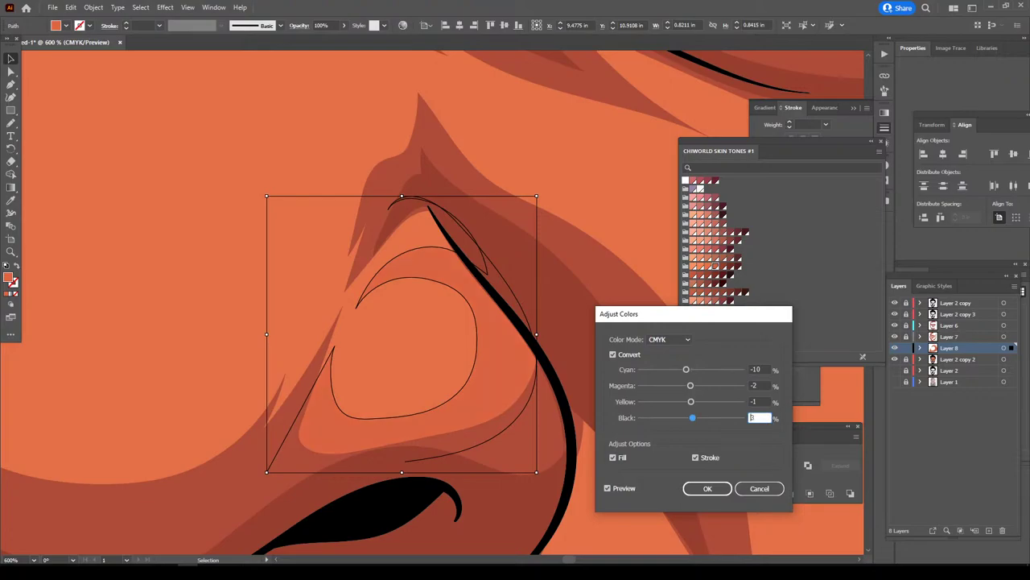
{"action": "key", "text": "Return"}
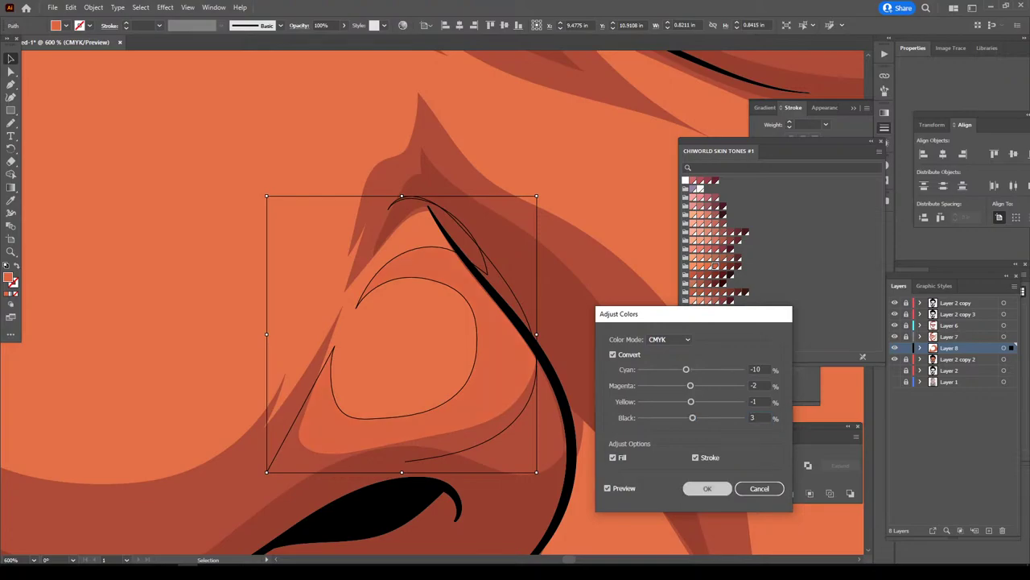
{"action": "key", "text": "ctrl+shift+a"}
{"action": "key", "text": "ctrl+minus"}
- Pencil-draw a highlight shape along the nose bridge
{"action": "key", "text": "ctrl+minus"}
{"action": "key", "text": "ctrl+minus"}
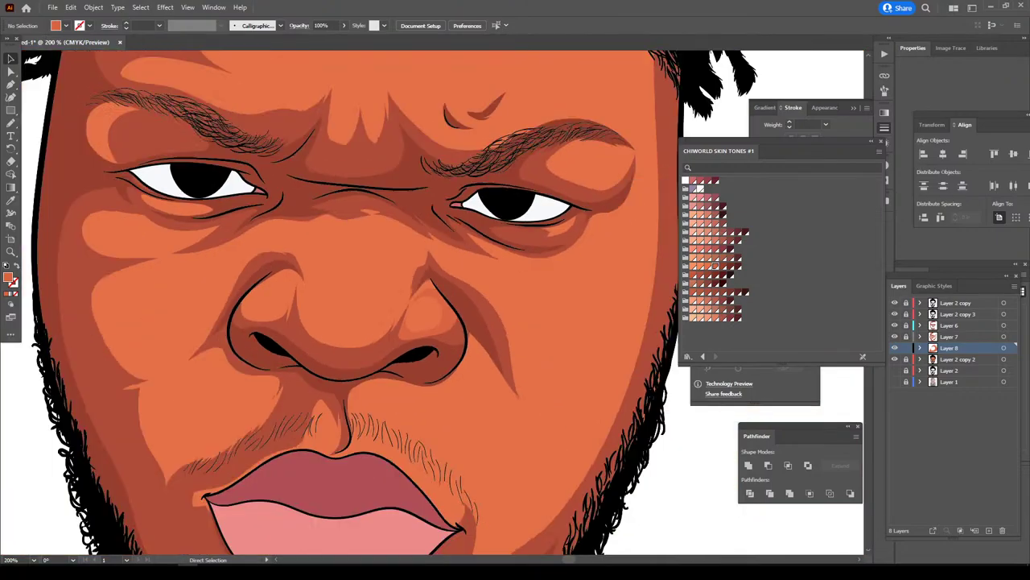
{"action": "key", "text": "ctrl+minus"}
{"action": "key", "text": "ctrl+minus"}
{"action": "key", "text": "ctrl+plus"}
{"action": "key", "text": "ctrl+plus"}
{"action": "key", "text": "ctrl+plus"}
{"action": "scroll", "coordinate": [442, 301], "scroll_direction": "right", "scroll_amount": 1}
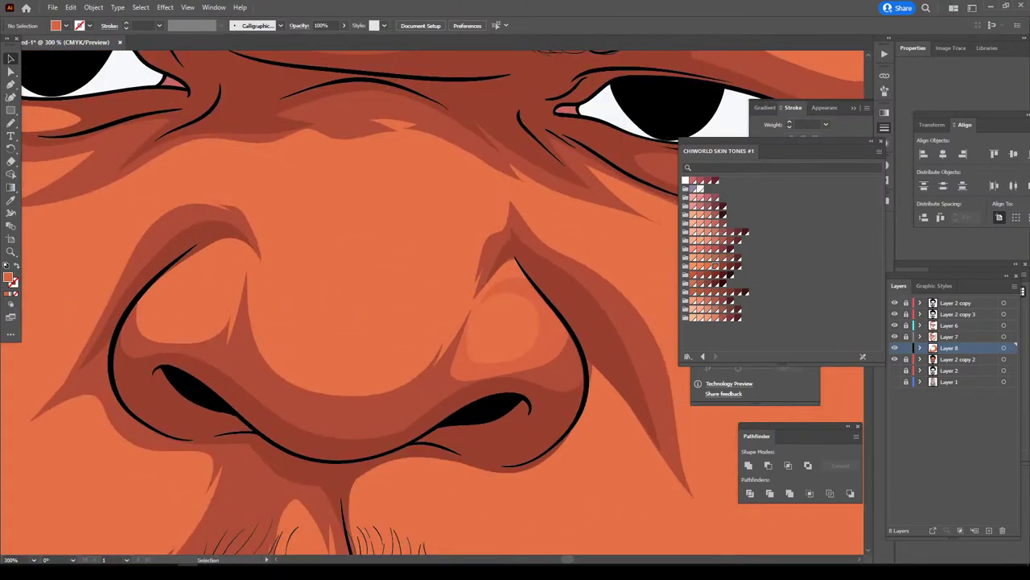
{"action": "scroll", "coordinate": [443, 302], "scroll_direction": "up", "scroll_amount": 2}
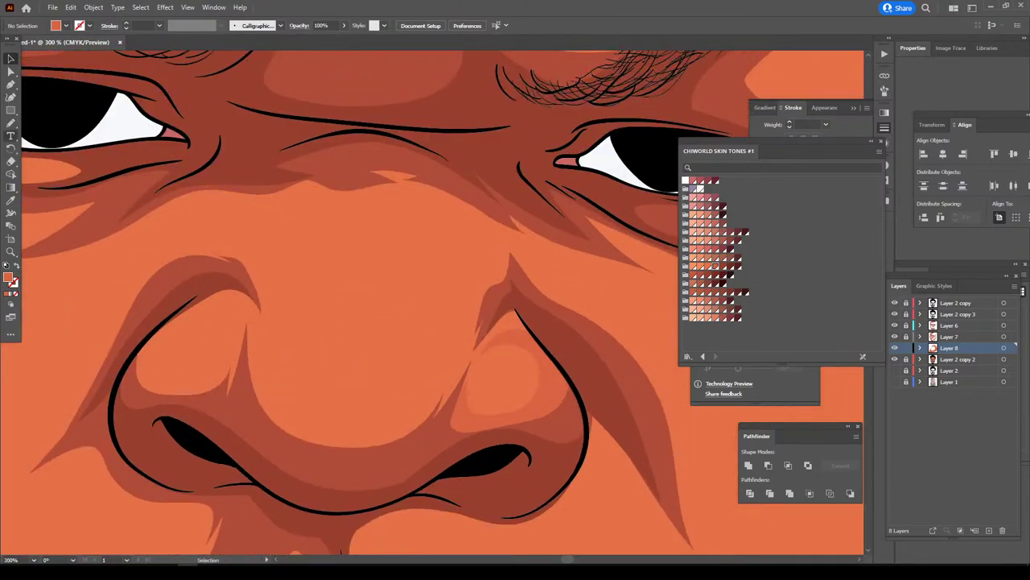
{"action": "key", "text": "n"}
{"action": "mouse_move", "coordinate": [347, 466]}
{"action": "left_mouse_down"}
{"action": "mouse_move", "coordinate": [419, 447]}
{"action": "mouse_move", "coordinate": [453, 402]}
{"action": "mouse_move", "coordinate": [448, 355]}
{"action": "mouse_move", "coordinate": [420, 296]}
{"action": "mouse_move", "coordinate": [406, 297]}
{"action": "mouse_move", "coordinate": [417, 370]}
{"action": "mouse_move", "coordinate": [348, 416]}
{"action": "mouse_move", "coordinate": [308, 388]}
{"action": "mouse_move", "coordinate": [294, 351]}
{"action": "mouse_move", "coordinate": [319, 292]}
{"action": "mouse_move", "coordinate": [322, 225]}
{"action": "mouse_move", "coordinate": [272, 280]}
{"action": "mouse_move", "coordinate": [265, 372]}
{"action": "left_mouse_up"}
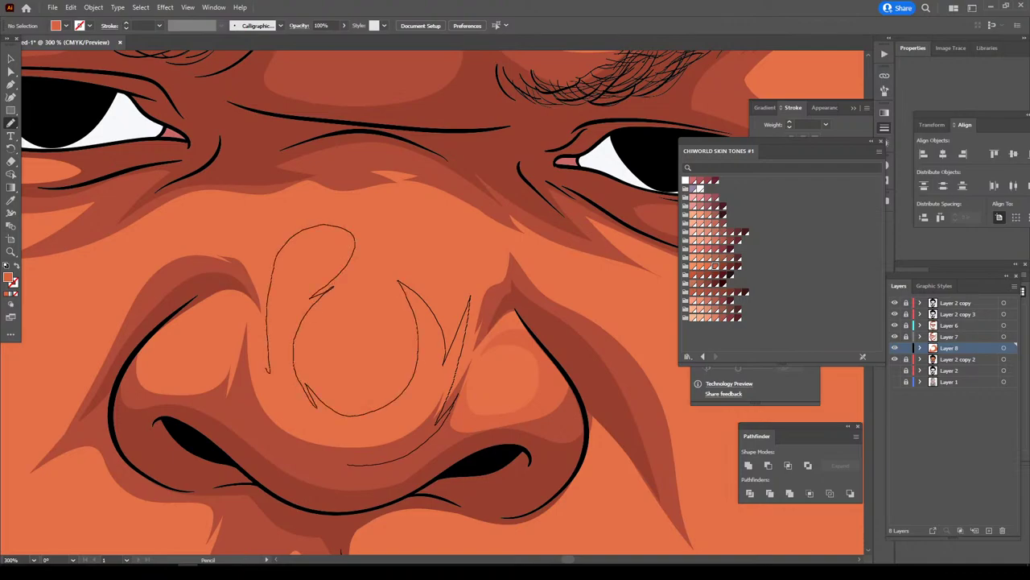
{"action": "left_click_drag", "start_coordinate": [256, 332], "coordinate": [255, 367]}
{"action": "key", "text": "ctrl+z"}
{"action": "key", "text": "ctrl+minus"}
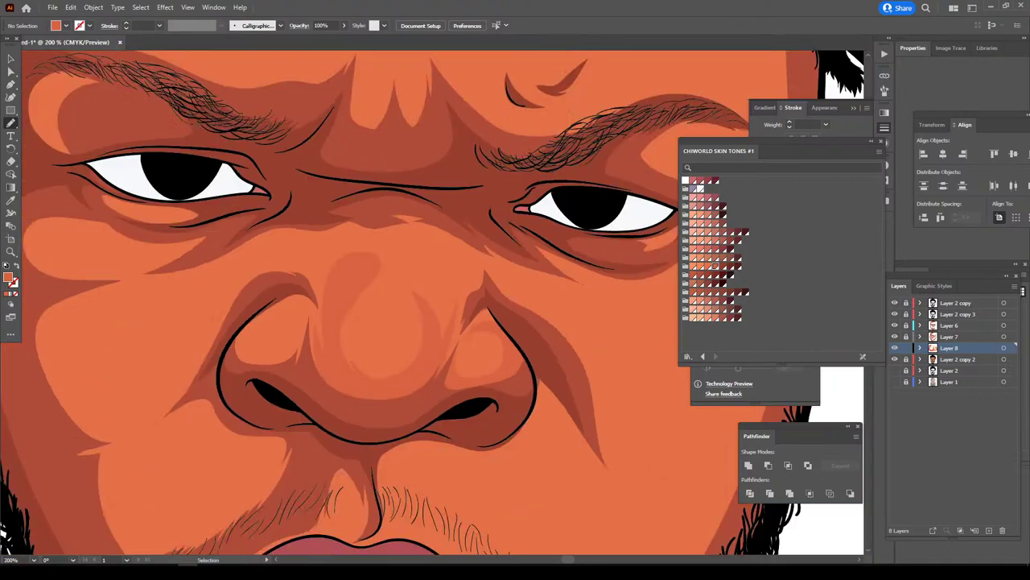
{"action": "key", "text": "ctrl+minus"}
{"action": "key", "text": "ctrl+minus"}
{"action": "key", "text": "ctrl+plus"}
{"action": "key", "text": "ctrl+plus"}
{"action": "key", "text": "ctrl+plus"}
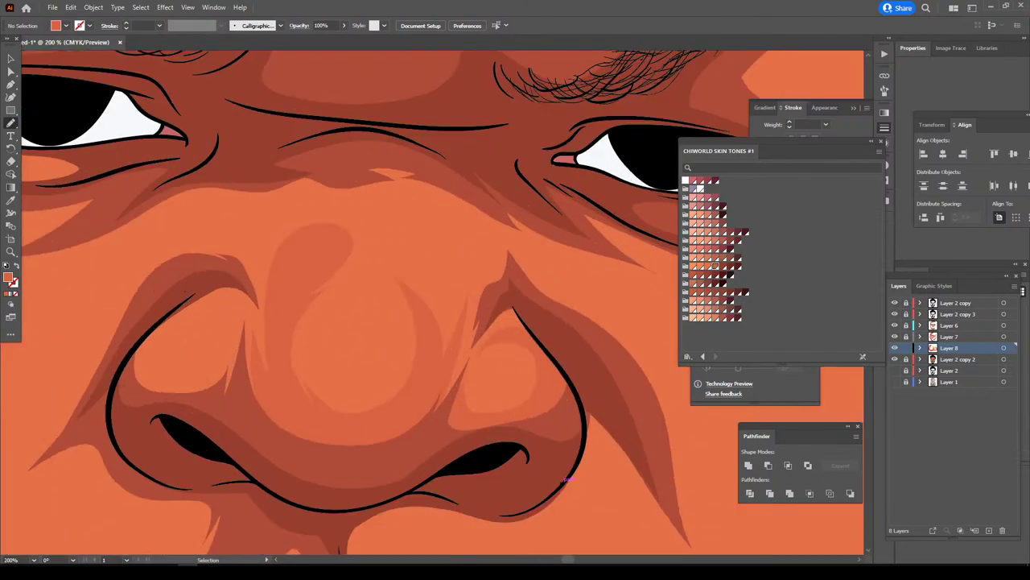
{"action": "key", "text": "ctrl+plus"}
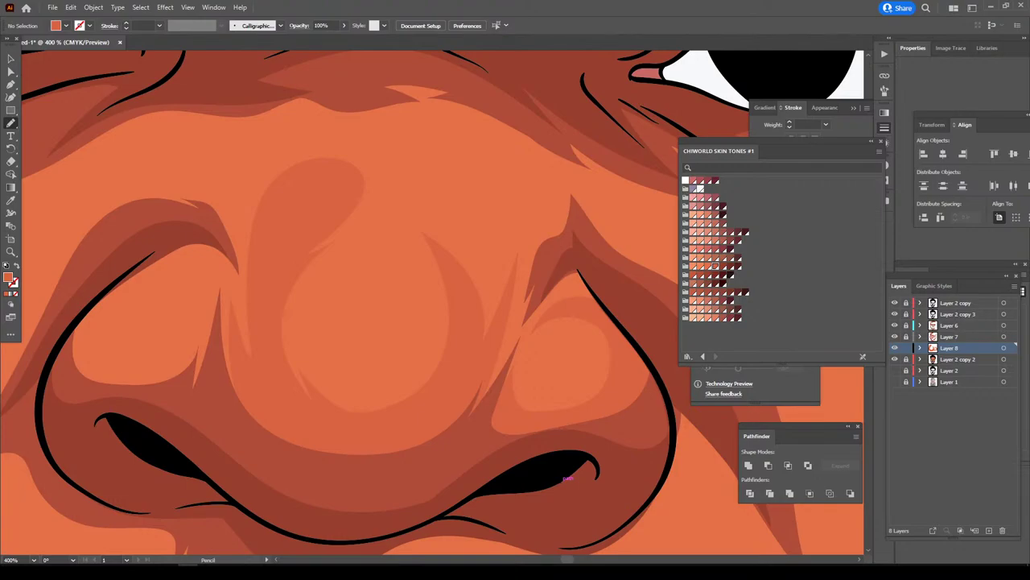
- Draw a closed highlight loop on the left nostril
{"action": "left_click_drag", "start_coordinate": [247, 401], "coordinate": [239, 348]}
{"action": "left_click_drag", "start_coordinate": [235, 286], "coordinate": [105, 257]}
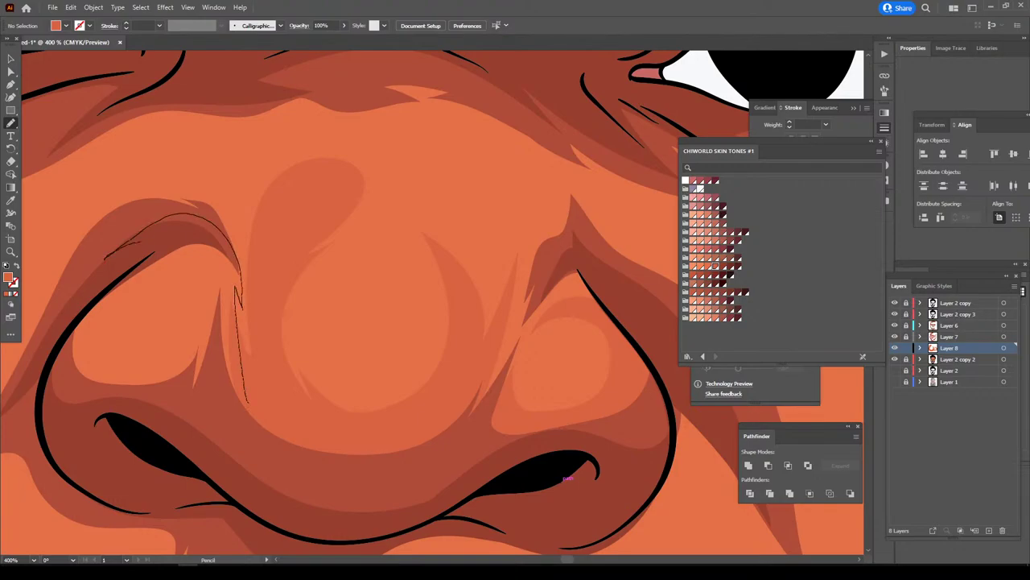
{"action": "mouse_move", "coordinate": [184, 272]}
{"action": "left_mouse_down"}
{"action": "mouse_move", "coordinate": [172, 344]}
{"action": "mouse_move", "coordinate": [102, 355]}
{"action": "mouse_move", "coordinate": [115, 299]}
{"action": "mouse_move", "coordinate": [81, 333]}
{"action": "mouse_move", "coordinate": [71, 385]}
{"action": "mouse_move", "coordinate": [96, 412]}
{"action": "left_mouse_up"}
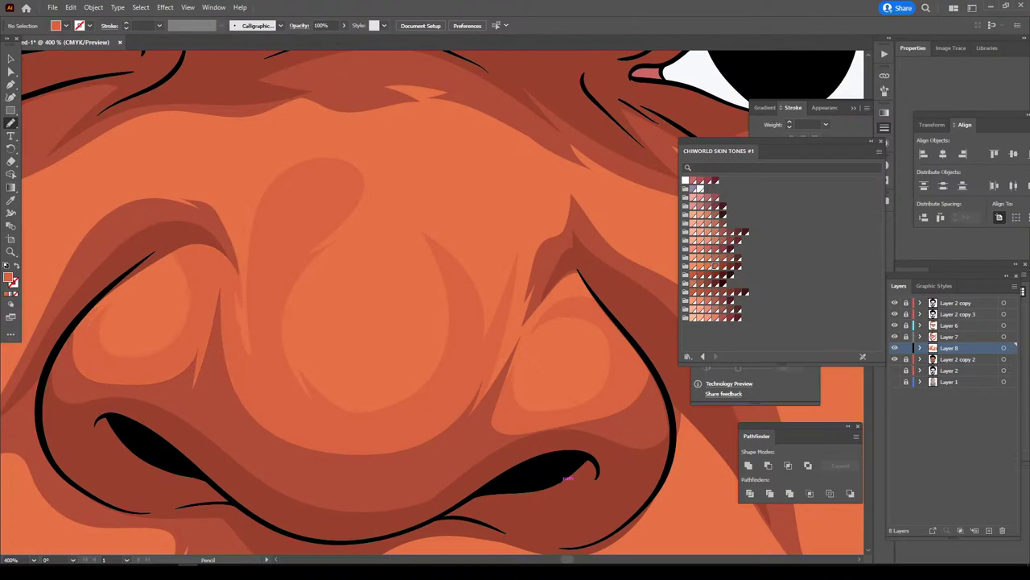
{"action": "scroll", "coordinate": [432, 255], "scroll_direction": "down", "scroll_amount": 2}
{"action": "scroll", "coordinate": [432, 256], "scroll_direction": "down", "scroll_amount": 3}
{"action": "scroll", "coordinate": [432, 256], "scroll_direction": "down", "scroll_amount": 1}
{"action": "scroll", "coordinate": [432, 256], "scroll_direction": "up", "scroll_amount": 1}
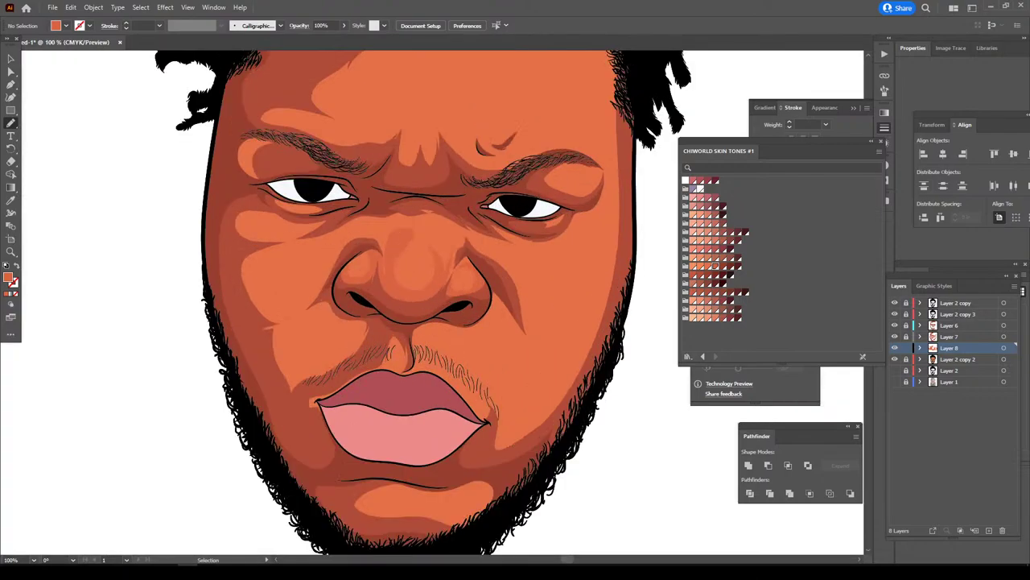
{"action": "scroll", "coordinate": [427, 306], "scroll_direction": "up", "scroll_amount": 3}
{"action": "scroll", "coordinate": [427, 306], "scroll_direction": "down", "scroll_amount": 1}
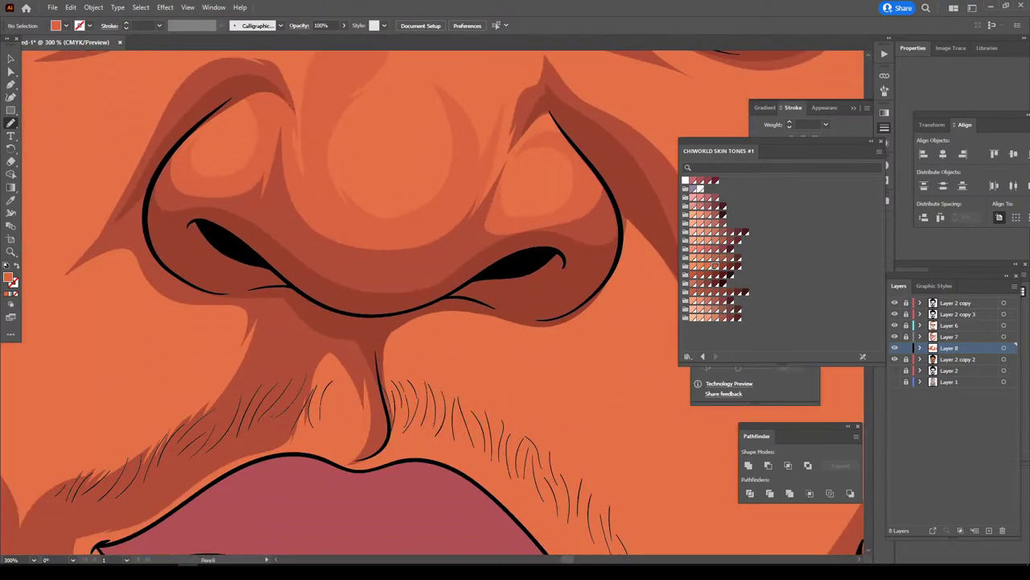
- Sketch highlight shapes on both sides of the philtrum above the lip
{"action": "mouse_move", "coordinate": [214, 456]}
{"action": "left_mouse_down"}
{"action": "mouse_move", "coordinate": [156, 499]}
{"action": "mouse_move", "coordinate": [296, 449]}
{"action": "mouse_move", "coordinate": [332, 372]}
{"action": "mouse_move", "coordinate": [365, 429]}
{"action": "left_mouse_up"}
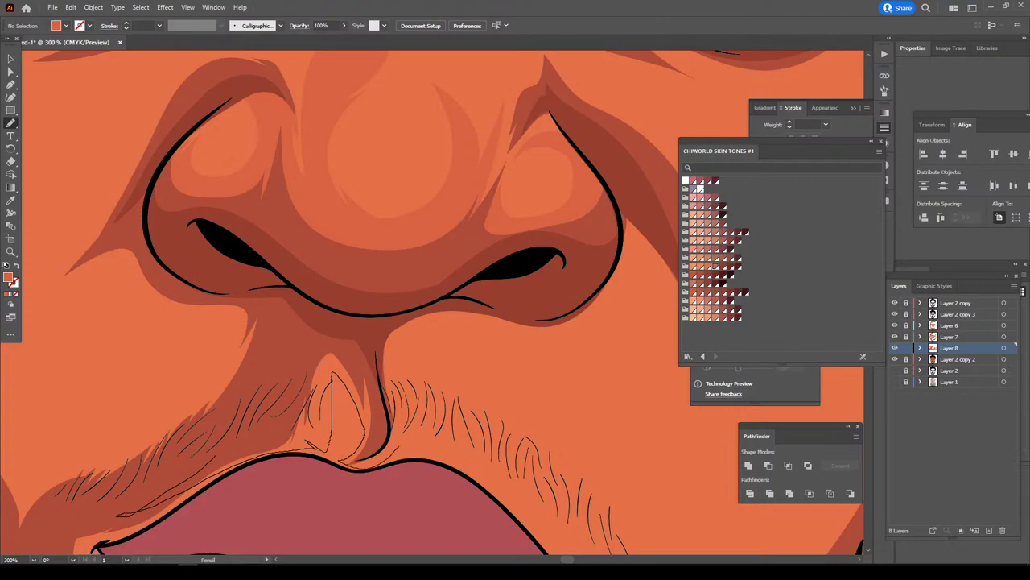
{"action": "mouse_move", "coordinate": [400, 419]}
{"action": "left_mouse_down"}
{"action": "mouse_move", "coordinate": [392, 346]}
{"action": "mouse_move", "coordinate": [425, 319]}
{"action": "mouse_move", "coordinate": [525, 359]}
{"action": "mouse_move", "coordinate": [592, 309]}
{"action": "mouse_move", "coordinate": [543, 283]}
{"action": "mouse_move", "coordinate": [319, 349]}
{"action": "left_mouse_up"}
{"action": "key", "text": "ctrl+a"}
{"action": "key", "text": "Delete"}
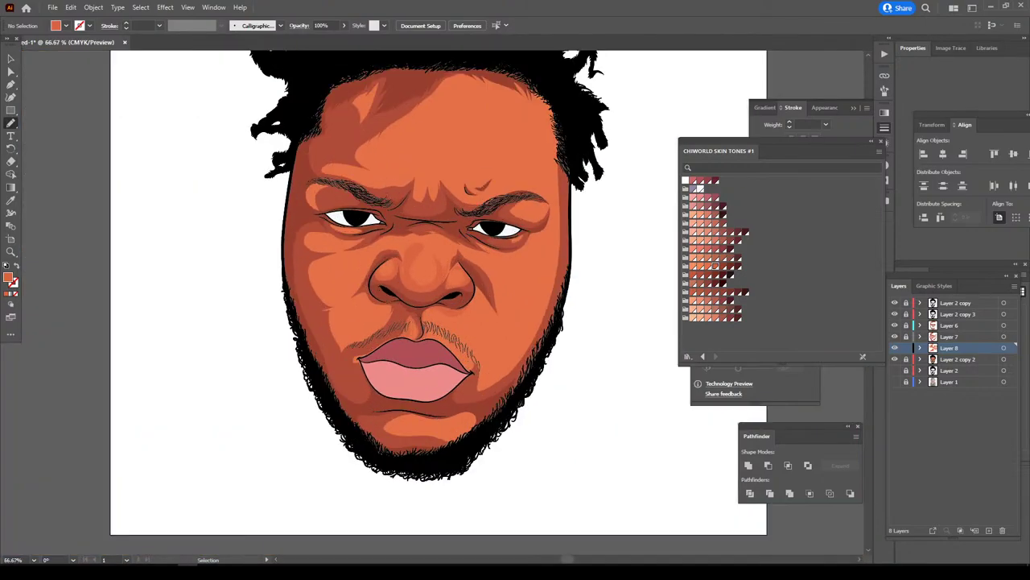
{"action": "scroll", "coordinate": [387, 294], "scroll_direction": "up", "scroll_amount": 2}
{"action": "scroll", "coordinate": [387, 294], "scroll_direction": "up", "scroll_amount": 1}
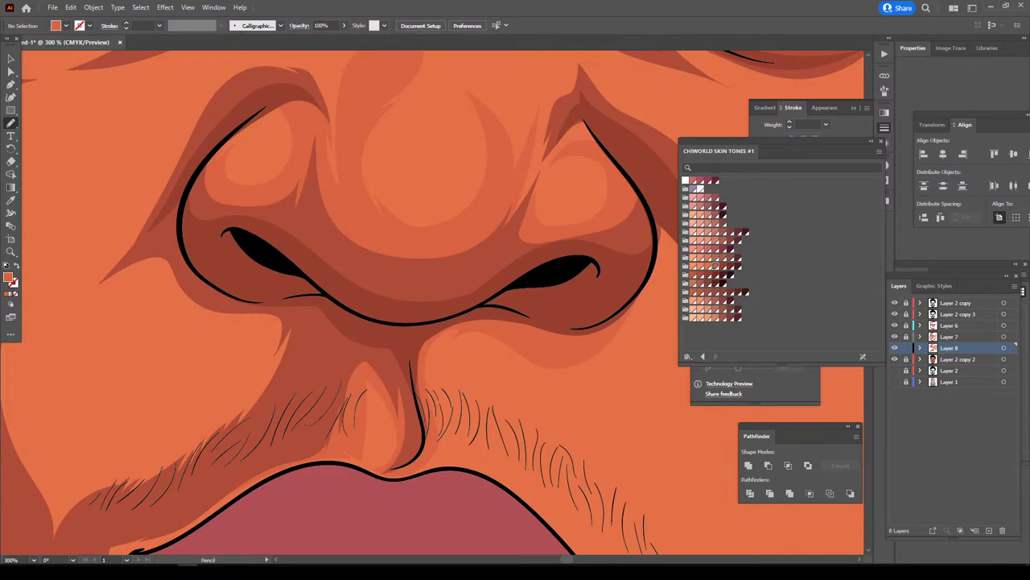
{"action": "key", "text": "v"}
- Select the new highlights and open Adjust Color Balance with Preview and Convert on
{"action": "key", "text": "ctrl+a"}
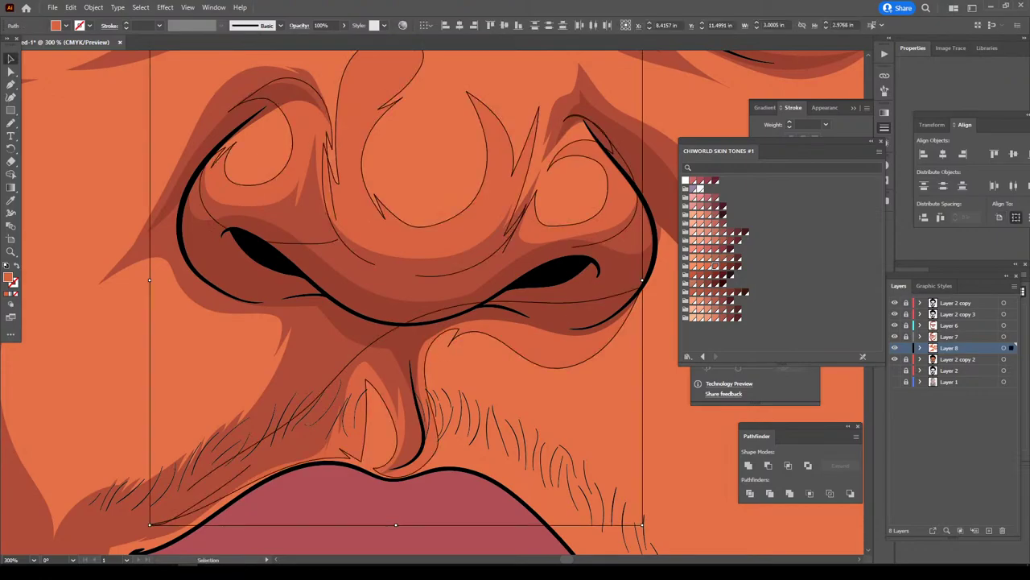
{"action": "left_click", "coordinate": [70, 7]}
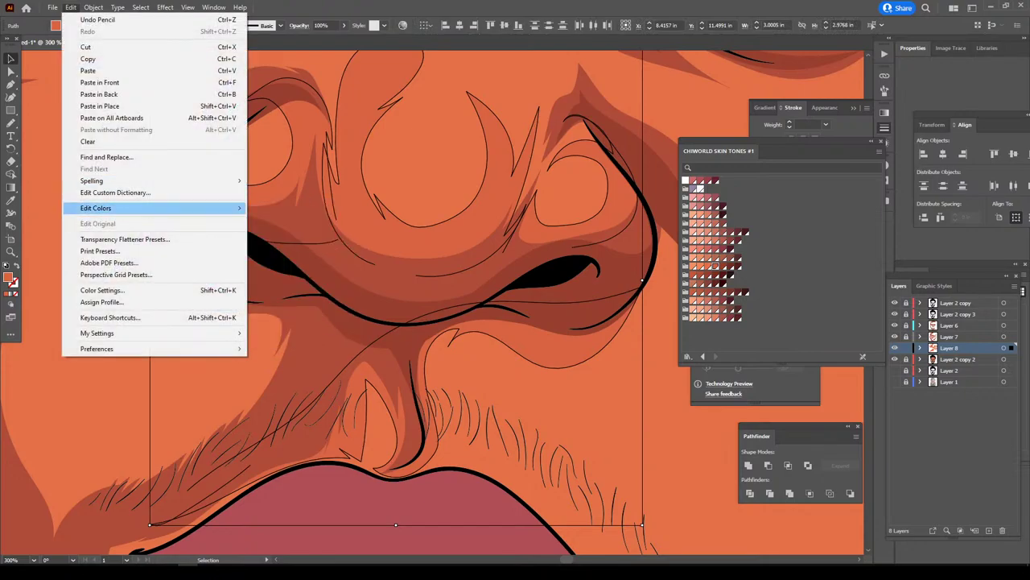
{"action": "left_click", "coordinate": [294, 236]}
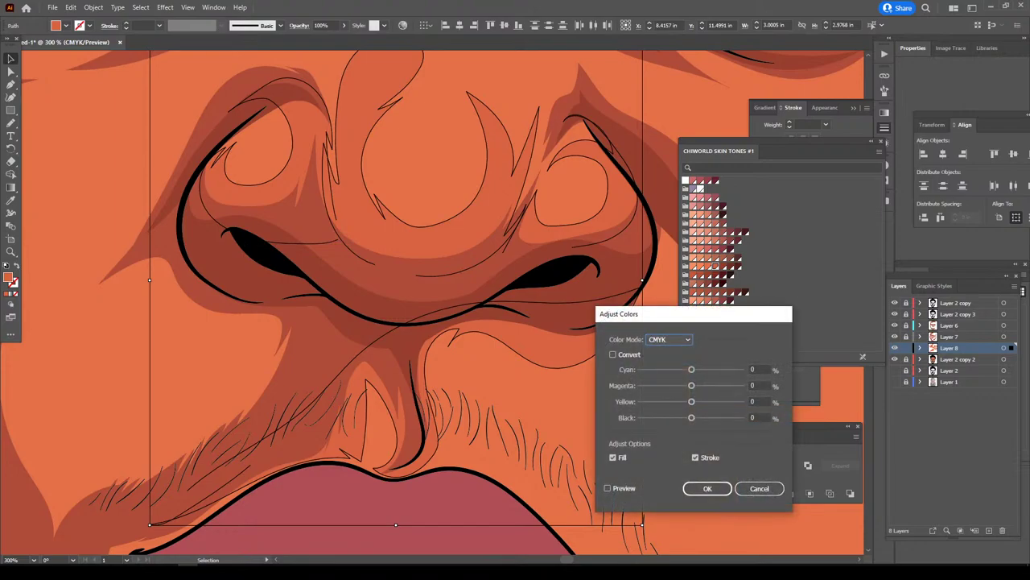
{"action": "left_click", "coordinate": [608, 488]}
{"action": "left_click", "coordinate": [613, 354]}
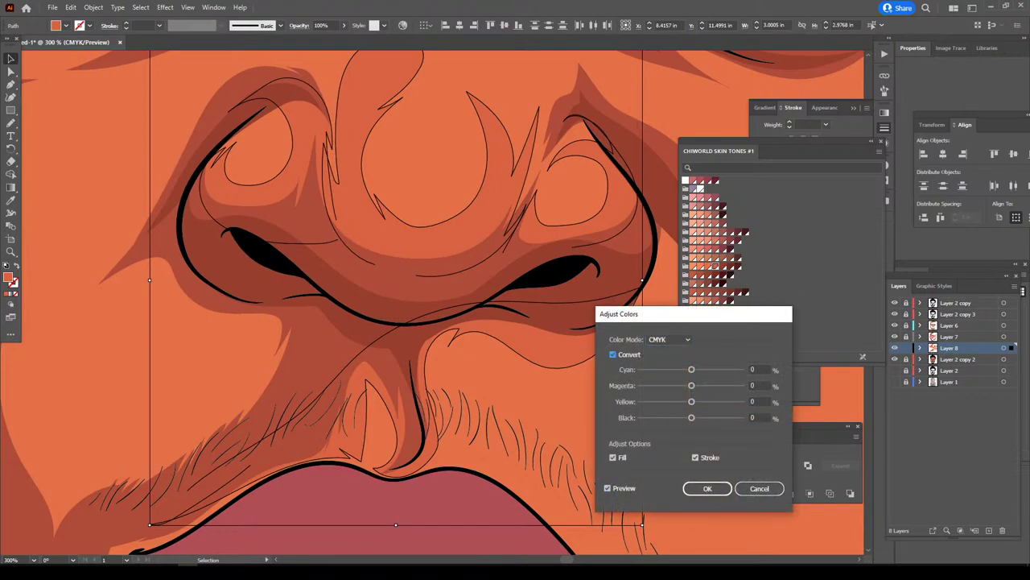
- Set Cyan -8, Magenta 8, Black 4 and apply the recolour
{"action": "left_click_drag", "start_coordinate": [691, 368], "coordinate": [685, 368]}
{"action": "key", "text": "Tab"}
{"action": "type", "text": "8"}
{"action": "key", "text": "Tab"}
{"action": "key", "text": "Tab"}
{"action": "key", "text": "shift+Tab"}
{"action": "key", "text": "shift+Tab"}
{"action": "key", "text": "shift+Tab"}
{"action": "type", "text": "-8"}
{"action": "left_click", "coordinate": [708, 488]}
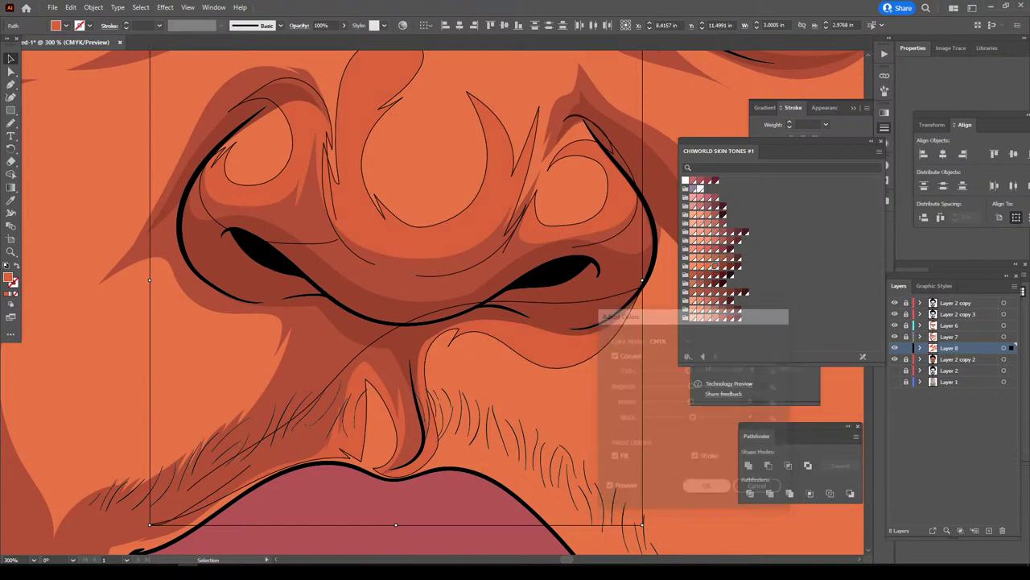
{"action": "key", "text": "ctrl+shift+a"}
{"action": "key", "text": "ctrl+minus"}
{"action": "key", "text": "ctrl+minus"}
{"action": "key", "text": "ctrl+minus"}
{"action": "key", "text": "ctrl+minus"}
{"action": "key", "text": "ctrl+minus"}
{"action": "key", "text": "ctrl+minus"}
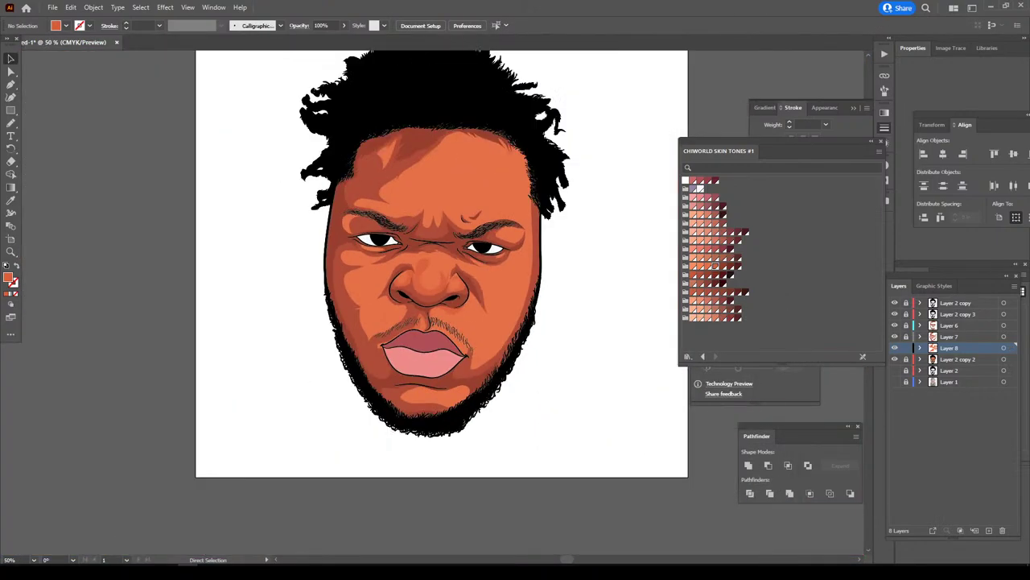
{"action": "key", "text": "ctrl+minus"}
- Pencil-sketch a trial shape around the left cheek beside the nostril
{"action": "key", "text": "ctrl+plus"}
{"action": "key", "text": "ctrl+plus"}
{"action": "key", "text": "ctrl+plus"}
{"action": "key", "text": "ctrl+plus"}
{"action": "key", "text": "ctrl+plus"}
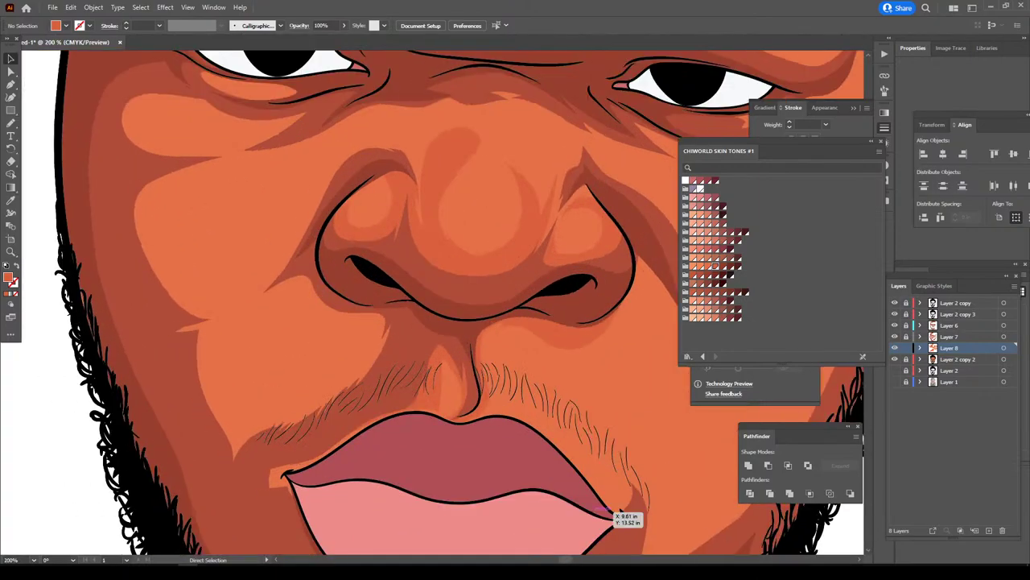
{"action": "key", "text": "ctrl+plus"}
{"action": "key", "text": "n"}
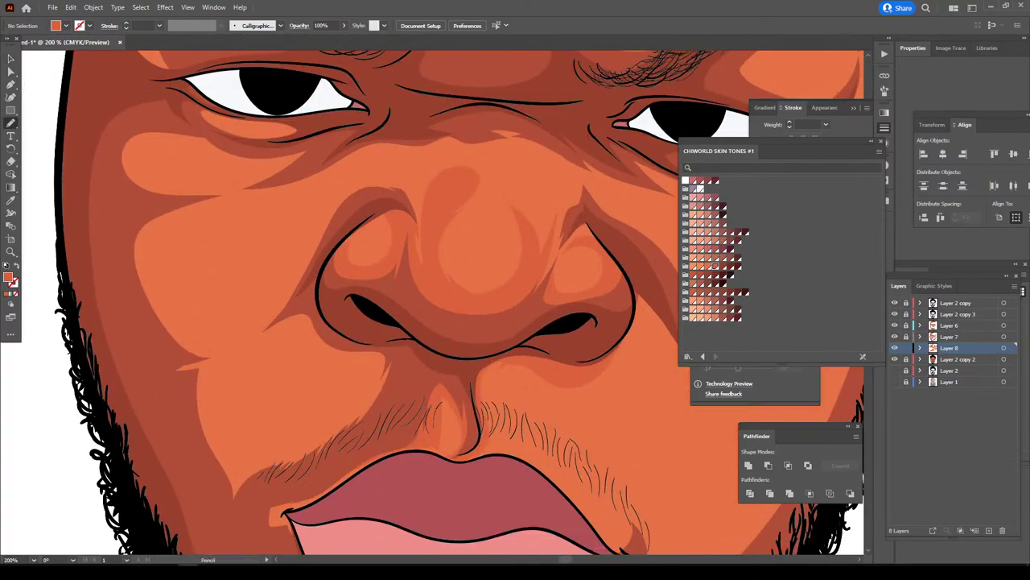
{"action": "mouse_move", "coordinate": [406, 407]}
{"action": "left_mouse_down"}
{"action": "mouse_move", "coordinate": [331, 320]}
{"action": "mouse_move", "coordinate": [256, 466]}
{"action": "mouse_move", "coordinate": [208, 395]}
{"action": "mouse_move", "coordinate": [251, 341]}
{"action": "mouse_move", "coordinate": [206, 334]}
{"action": "mouse_move", "coordinate": [166, 288]}
{"action": "mouse_move", "coordinate": [201, 227]}
{"action": "mouse_move", "coordinate": [246, 201]}
{"action": "left_mouse_up"}
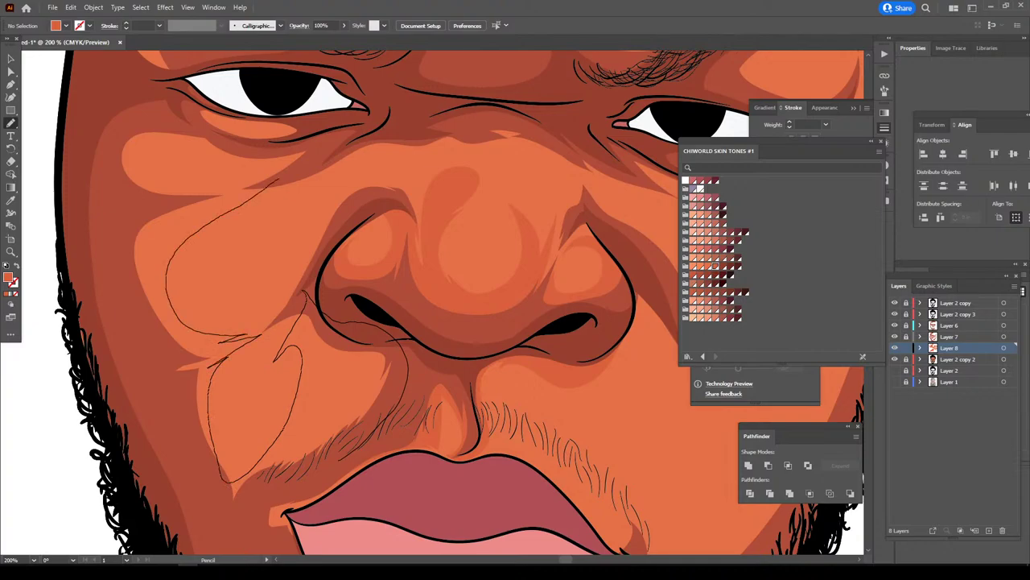
{"action": "mouse_move", "coordinate": [304, 161]}
{"action": "left_mouse_down"}
{"action": "mouse_move", "coordinate": [177, 186]}
{"action": "mouse_move", "coordinate": [144, 167]}
{"action": "mouse_move", "coordinate": [239, 152]}
{"action": "mouse_move", "coordinate": [121, 328]}
{"action": "mouse_move", "coordinate": [211, 515]}
{"action": "mouse_move", "coordinate": [298, 475]}
{"action": "left_mouse_up"}
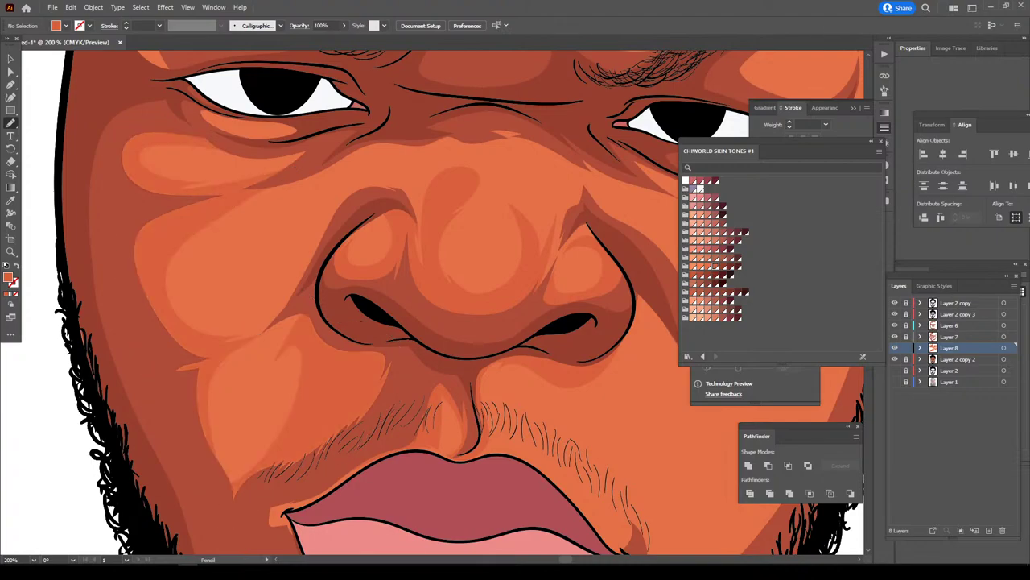
- Sketch trial strokes over the nostril toward the brow, then view the whole portrait
{"action": "key", "text": "ctrl+minus"}
{"action": "key", "text": "ctrl+minus"}
{"action": "key", "text": "ctrl+minus"}
{"action": "key", "text": "ctrl+minus"}
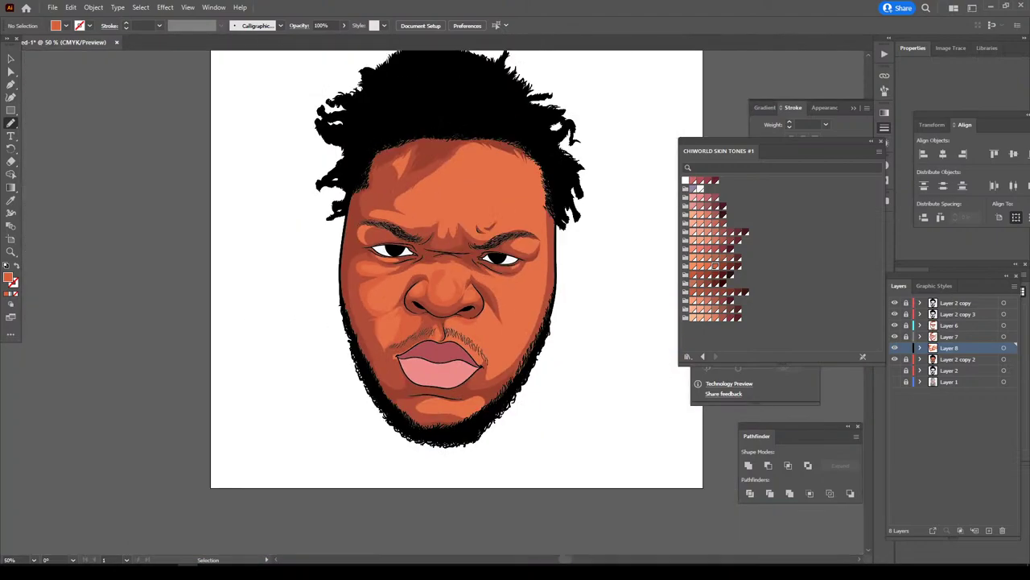
{"action": "key", "text": "ctrl+plus"}
{"action": "key", "text": "ctrl+plus"}
{"action": "key", "text": "ctrl+plus"}
{"action": "key", "text": "ctrl+plus"}
{"action": "key", "text": "ctrl+plus"}
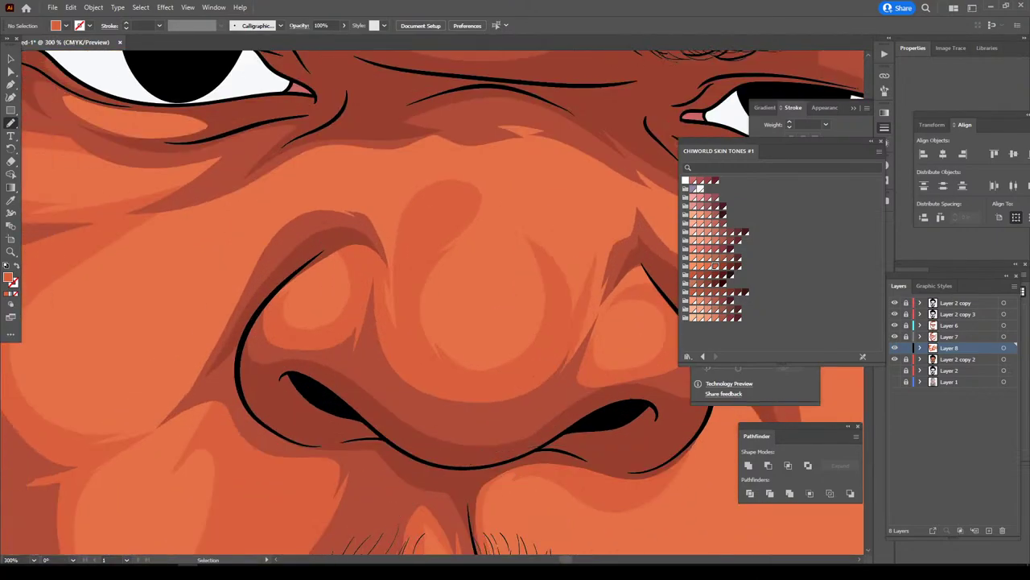
{"action": "mouse_move", "coordinate": [270, 312]}
{"action": "left_mouse_down"}
{"action": "mouse_move", "coordinate": [335, 269]}
{"action": "mouse_move", "coordinate": [387, 303]}
{"action": "left_mouse_up"}
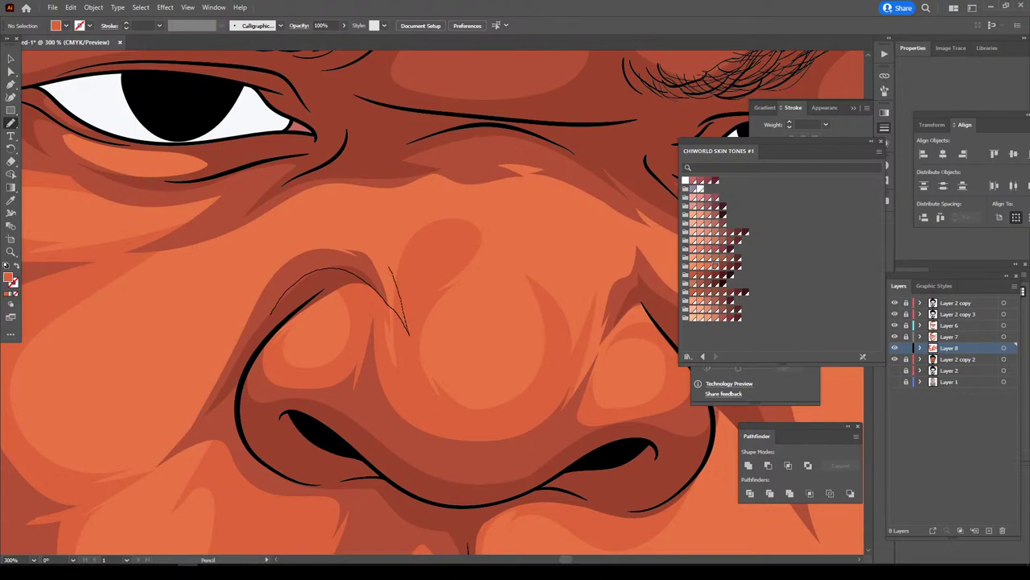
{"action": "mouse_move", "coordinate": [390, 265]}
{"action": "left_mouse_down"}
{"action": "mouse_move", "coordinate": [374, 231]}
{"action": "mouse_move", "coordinate": [462, 207]}
{"action": "left_mouse_up"}
{"action": "mouse_move", "coordinate": [521, 179]}
{"action": "left_mouse_down"}
{"action": "mouse_move", "coordinate": [581, 175]}
{"action": "mouse_move", "coordinate": [430, 137]}
{"action": "mouse_move", "coordinate": [267, 190]}
{"action": "mouse_move", "coordinate": [225, 219]}
{"action": "mouse_move", "coordinate": [161, 240]}
{"action": "mouse_move", "coordinate": [280, 219]}
{"action": "left_mouse_up"}
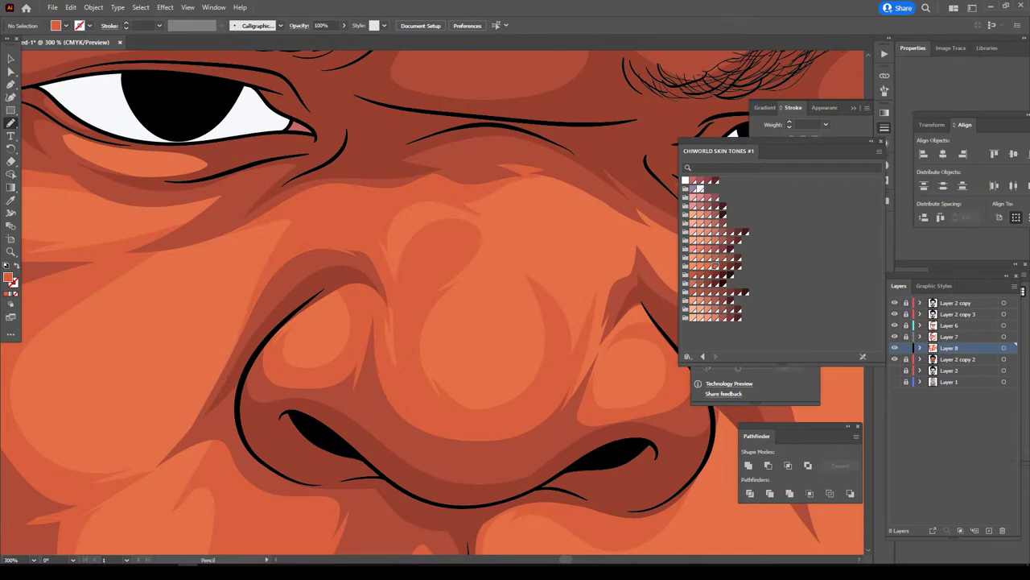
{"action": "key", "text": "ctrl+minus"}
{"action": "key", "text": "ctrl+minus"}
{"action": "key", "text": "ctrl+minus"}
{"action": "key", "text": "ctrl+minus"}
{"action": "key", "text": "ctrl+minus"}
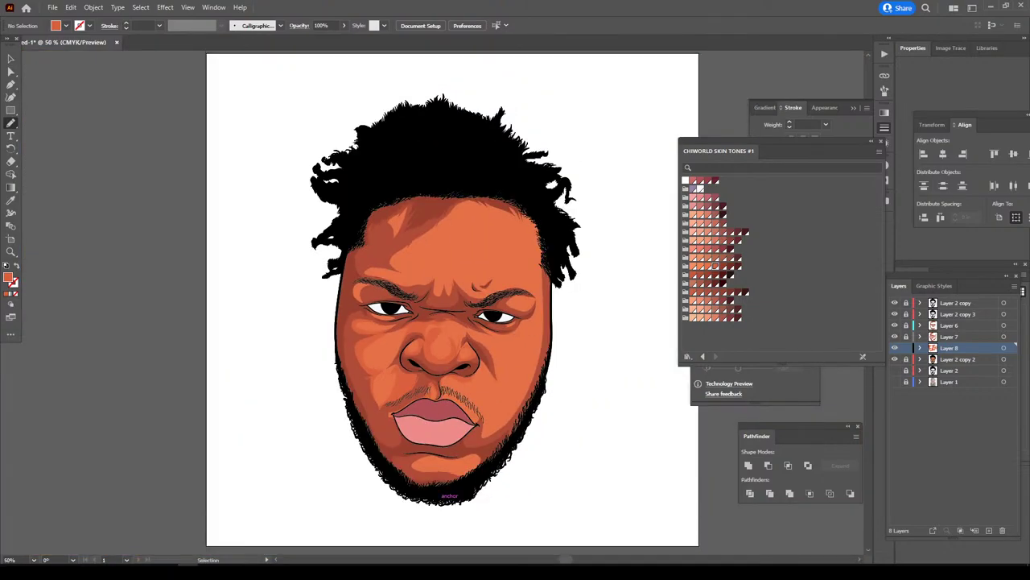
- Draw a closed crease shape under the left eye and a darker crescent beside it
{"action": "scroll", "coordinate": [403, 314], "scroll_direction": "up", "scroll_amount": 10}
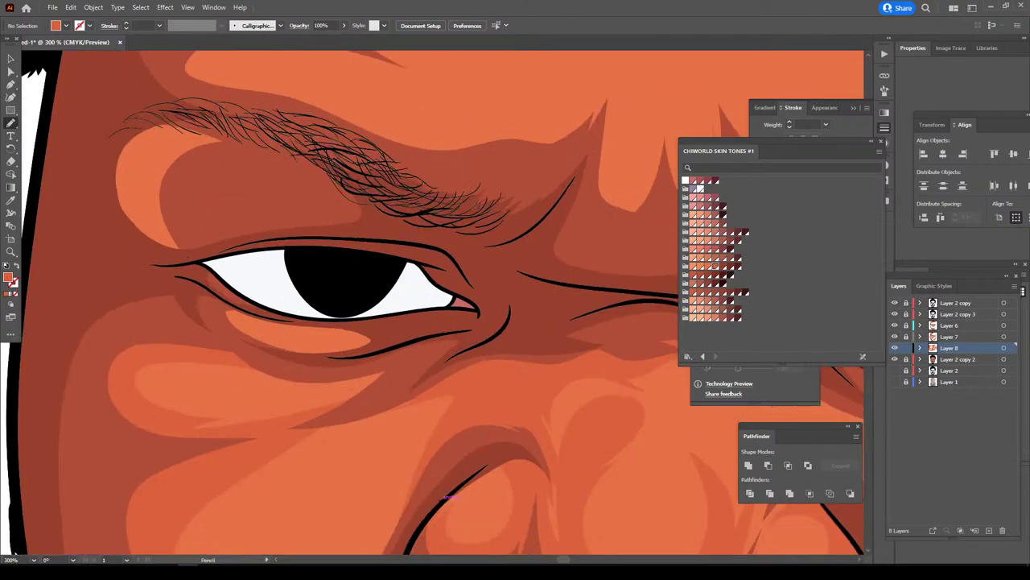
{"action": "mouse_move", "coordinate": [394, 378]}
{"action": "left_mouse_down"}
{"action": "mouse_move", "coordinate": [254, 437]}
{"action": "mouse_move", "coordinate": [329, 391]}
{"action": "mouse_move", "coordinate": [271, 375]}
{"action": "mouse_move", "coordinate": [393, 379]}
{"action": "left_mouse_up"}
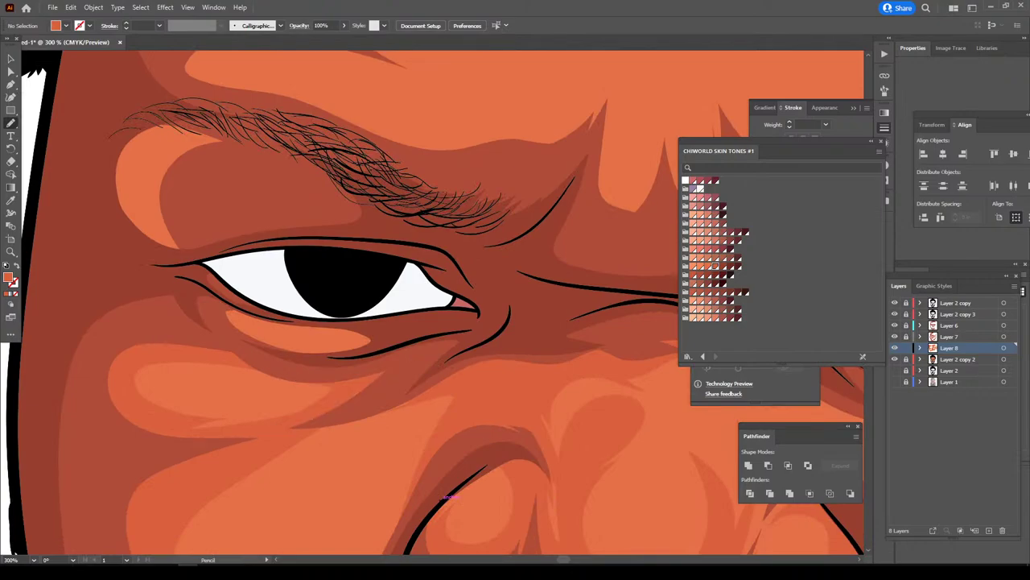
{"action": "mouse_move", "coordinate": [475, 390]}
{"action": "left_mouse_down"}
{"action": "mouse_move", "coordinate": [441, 435]}
{"action": "mouse_move", "coordinate": [404, 406]}
{"action": "mouse_move", "coordinate": [250, 462]}
{"action": "mouse_move", "coordinate": [417, 375]}
{"action": "mouse_move", "coordinate": [473, 391]}
{"action": "left_mouse_up"}
{"action": "mouse_move", "coordinate": [366, 383]}
{"action": "left_mouse_down"}
{"action": "mouse_move", "coordinate": [258, 371]}
{"action": "mouse_move", "coordinate": [193, 325]}
{"action": "left_mouse_up"}
{"action": "left_click_drag", "start_coordinate": [271, 313], "coordinate": [359, 324]}
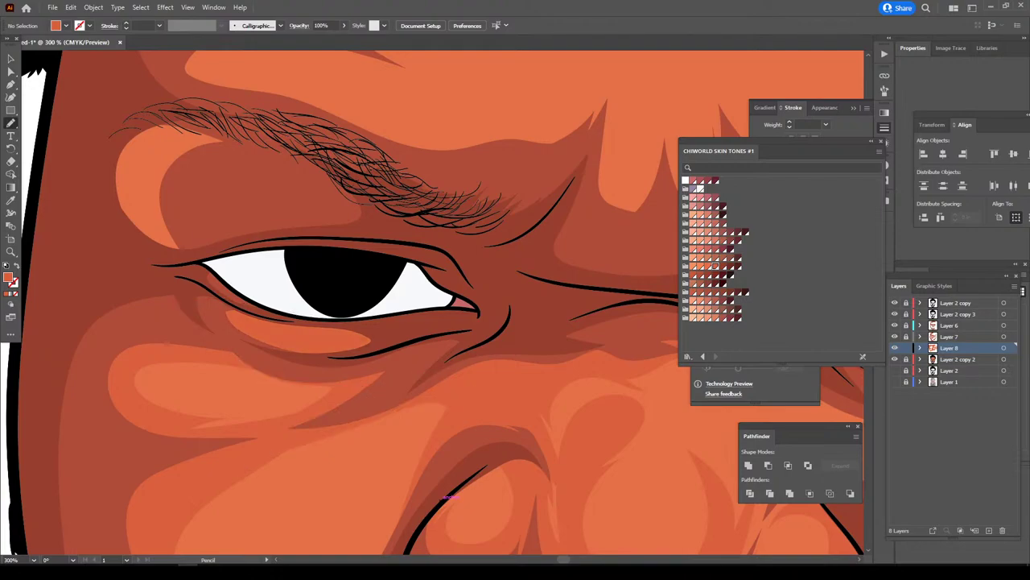
{"action": "scroll", "coordinate": [441, 499], "scroll_direction": "up", "scroll_amount": 2}
{"action": "left_click_drag", "start_coordinate": [186, 294], "coordinate": [269, 179]}
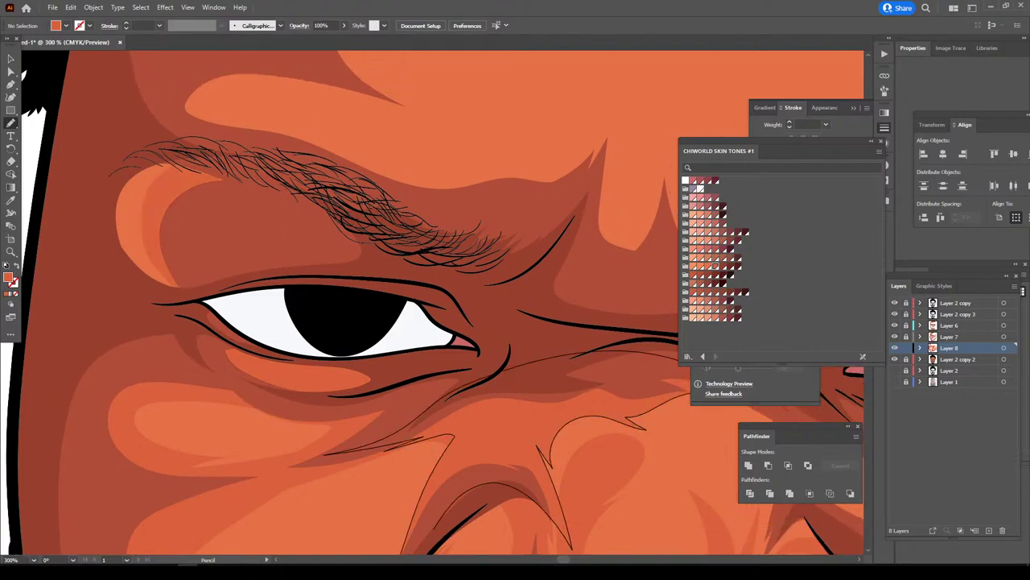
{"action": "key", "text": "ctrl+minus"}
{"action": "key", "text": "ctrl+minus"}
{"action": "key", "text": "ctrl+minus"}
{"action": "key", "text": "ctrl+minus"}
{"action": "key", "text": "ctrl+minus"}
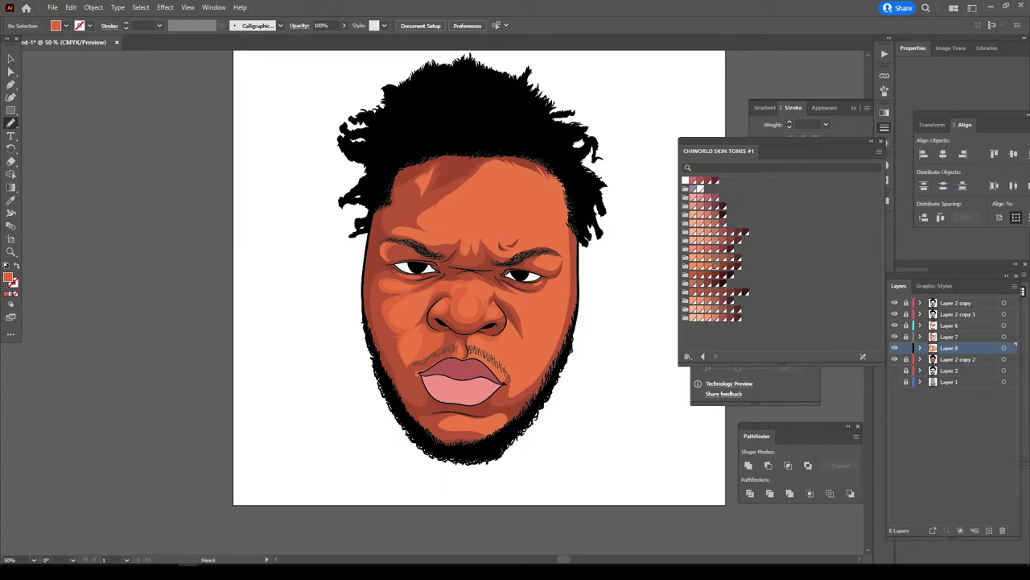
- Draw a closed shading shape on the chin below the lower lip
{"action": "scroll", "coordinate": [493, 383], "scroll_direction": "up", "scroll_amount": 1}
{"action": "scroll", "coordinate": [492, 382], "scroll_direction": "up", "scroll_amount": 1}
{"action": "scroll", "coordinate": [493, 382], "scroll_direction": "up", "scroll_amount": 1}
{"action": "scroll", "coordinate": [493, 382], "scroll_direction": "up", "scroll_amount": 1}
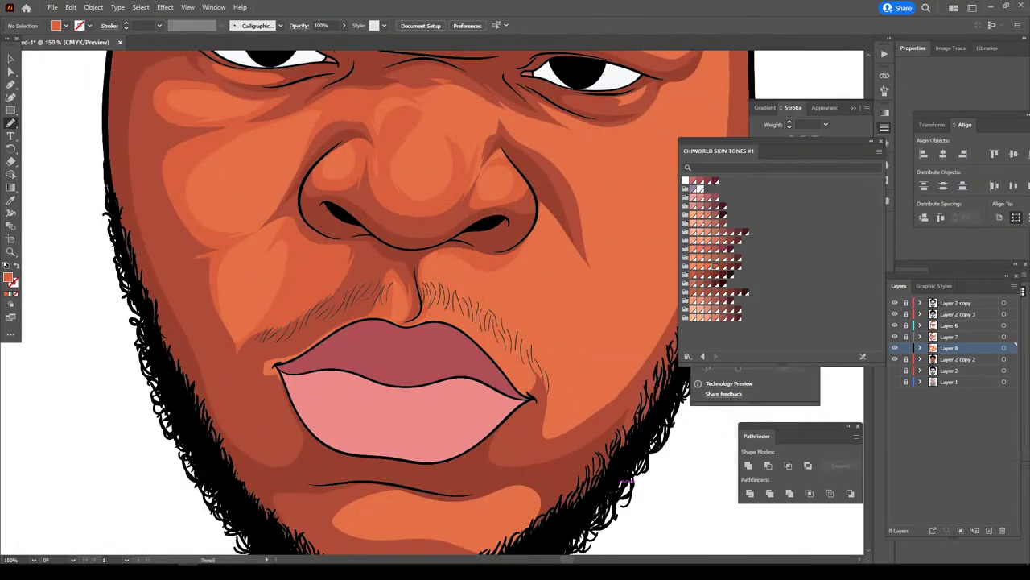
{"action": "scroll", "coordinate": [403, 302], "scroll_direction": "down", "scroll_amount": 2}
{"action": "mouse_move", "coordinate": [305, 465]}
{"action": "left_mouse_down"}
{"action": "mouse_move", "coordinate": [356, 516]}
{"action": "mouse_move", "coordinate": [446, 507]}
{"action": "mouse_move", "coordinate": [426, 488]}
{"action": "mouse_move", "coordinate": [379, 478]}
{"action": "left_mouse_up"}
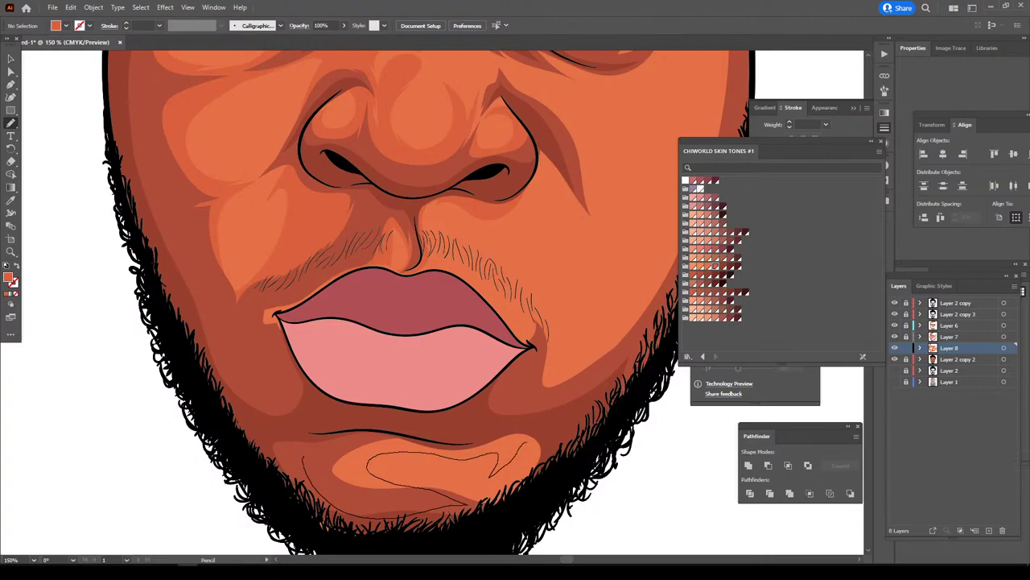
{"action": "mouse_move", "coordinate": [532, 463]}
{"action": "left_mouse_down"}
{"action": "mouse_move", "coordinate": [535, 445]}
{"action": "mouse_move", "coordinate": [379, 410]}
{"action": "mouse_move", "coordinate": [310, 415]}
{"action": "left_mouse_up"}
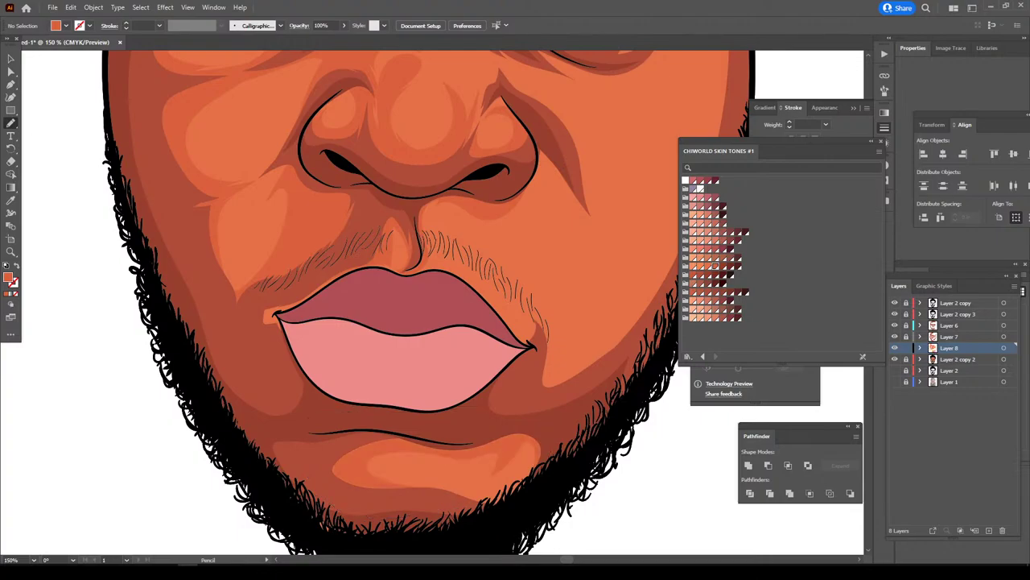
{"action": "key", "text": "ctrl+minus"}
{"action": "key", "text": "ctrl+minus"}
{"action": "key", "text": "ctrl+minus"}
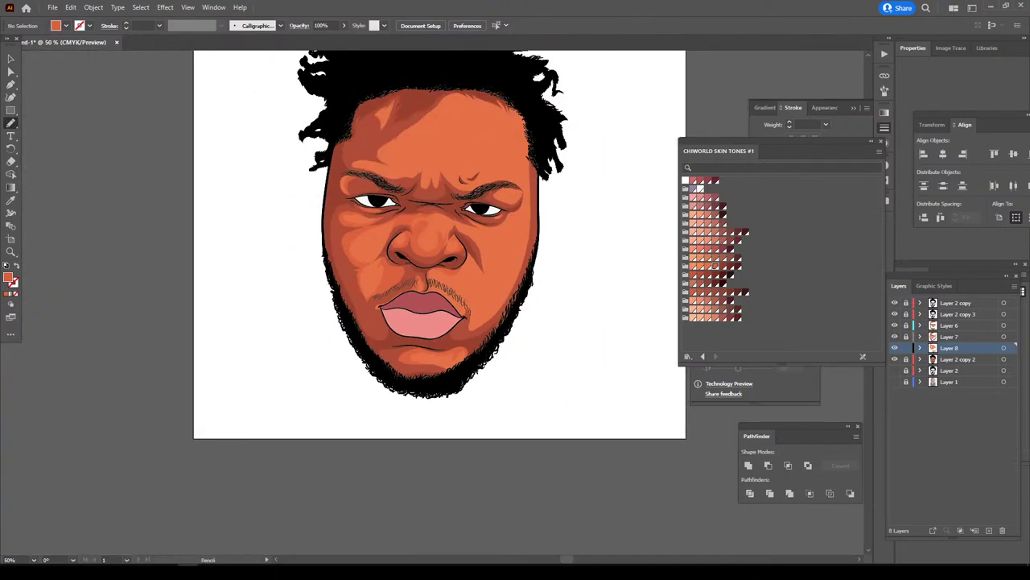
- Try pencil shading lines up the nose and toward the cheek, then undo them
{"action": "scroll", "coordinate": [440, 258], "scroll_direction": "up", "scroll_amount": 2}
{"action": "key", "text": "ctrl+minus"}
{"action": "key", "text": "ctrl+plus"}
{"action": "key", "text": "ctrl+plus"}
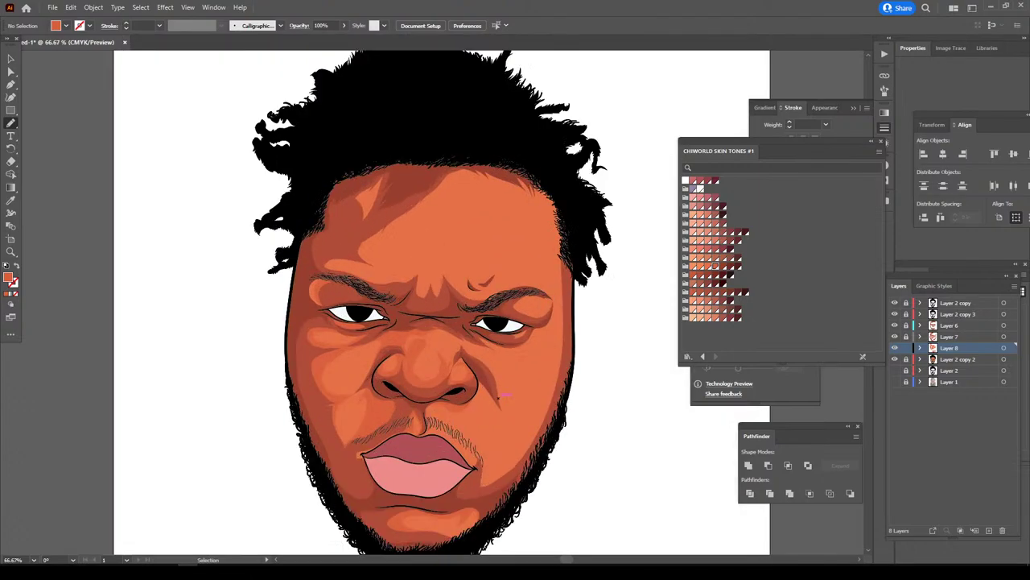
{"action": "scroll", "coordinate": [504, 394], "scroll_direction": "up", "scroll_amount": 1}
{"action": "scroll", "coordinate": [502, 396], "scroll_direction": "up", "scroll_amount": 2}
{"action": "scroll", "coordinate": [499, 398], "scroll_direction": "up", "scroll_amount": 1}
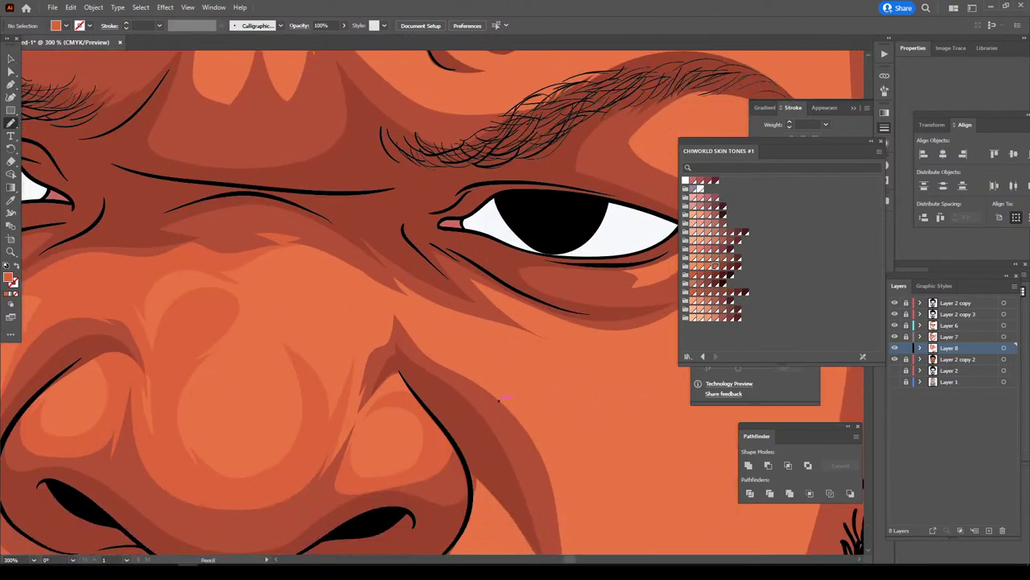
{"action": "scroll", "coordinate": [504, 398], "scroll_direction": "down", "scroll_amount": 1}
{"action": "mouse_move", "coordinate": [382, 334]}
{"action": "left_mouse_down"}
{"action": "mouse_move", "coordinate": [320, 445]}
{"action": "mouse_move", "coordinate": [346, 354]}
{"action": "left_mouse_up"}
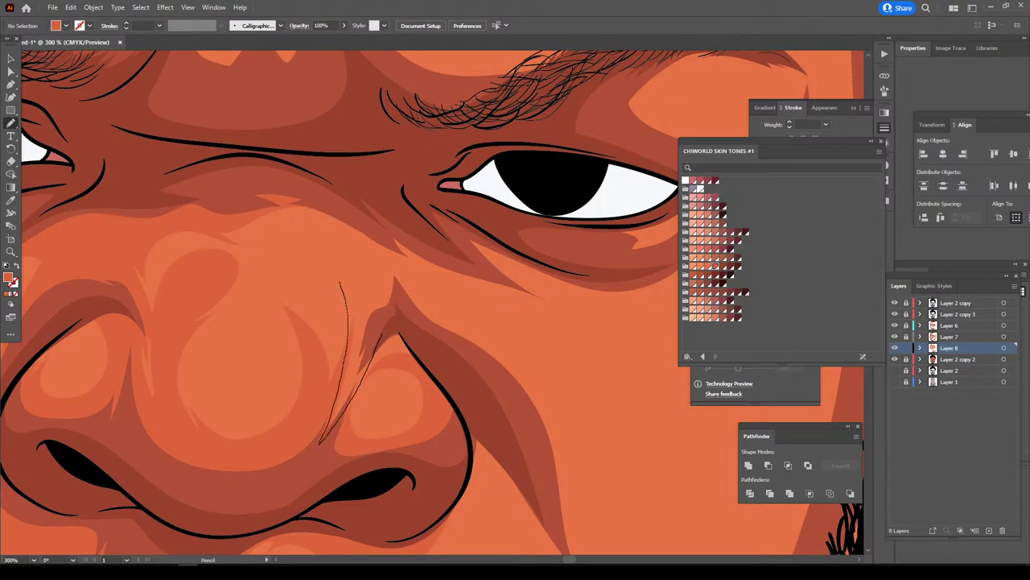
{"action": "mouse_move", "coordinate": [339, 282]}
{"action": "left_mouse_down"}
{"action": "mouse_move", "coordinate": [297, 178]}
{"action": "mouse_move", "coordinate": [508, 285]}
{"action": "left_mouse_up"}
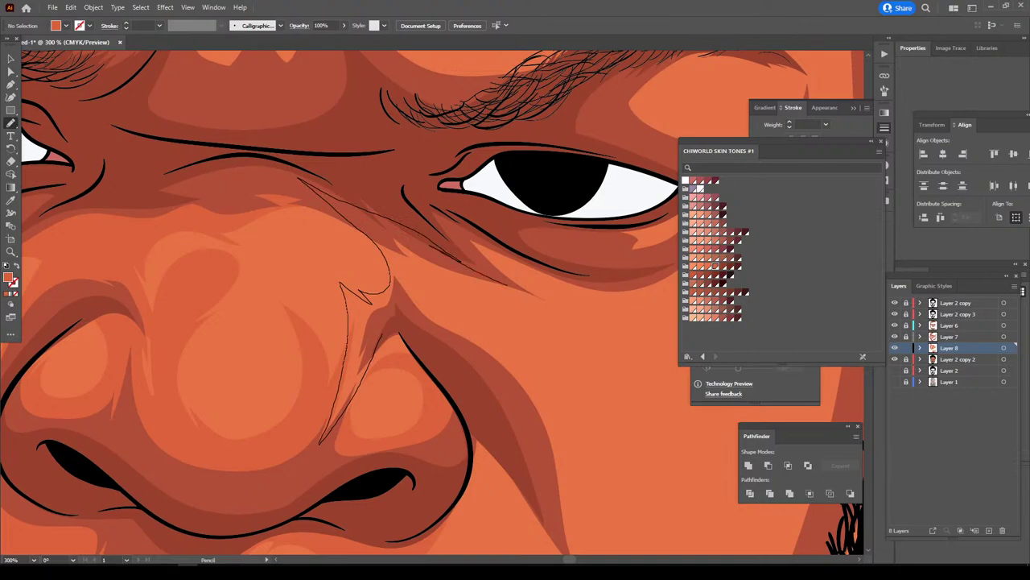
{"action": "left_click_drag", "start_coordinate": [430, 275], "coordinate": [525, 395]}
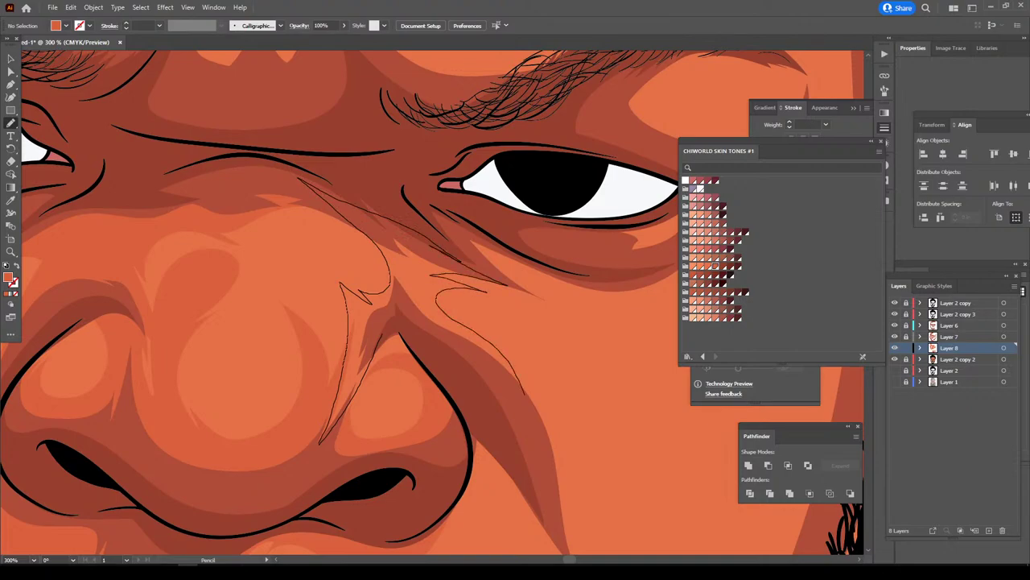
{"action": "key", "text": "ctrl+z"}
- Redraw the shading curve along the right side of the nose
{"action": "key", "text": "ctrl+minus"}
{"action": "key", "text": "ctrl+minus"}
{"action": "key", "text": "ctrl+minus"}
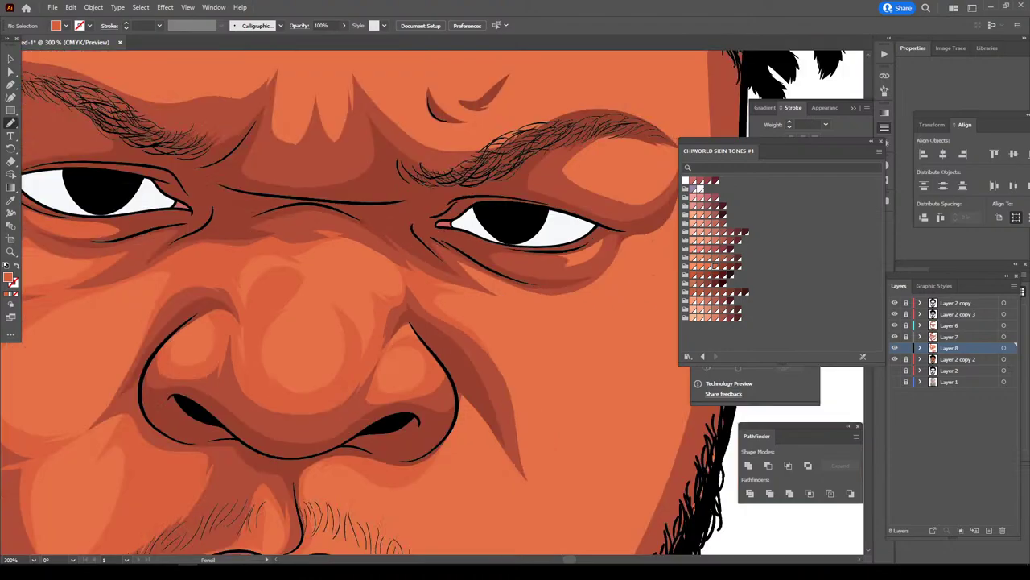
{"action": "scroll", "coordinate": [435, 302], "scroll_direction": "down", "scroll_amount": 2}
{"action": "key", "text": "ctrl+plus"}
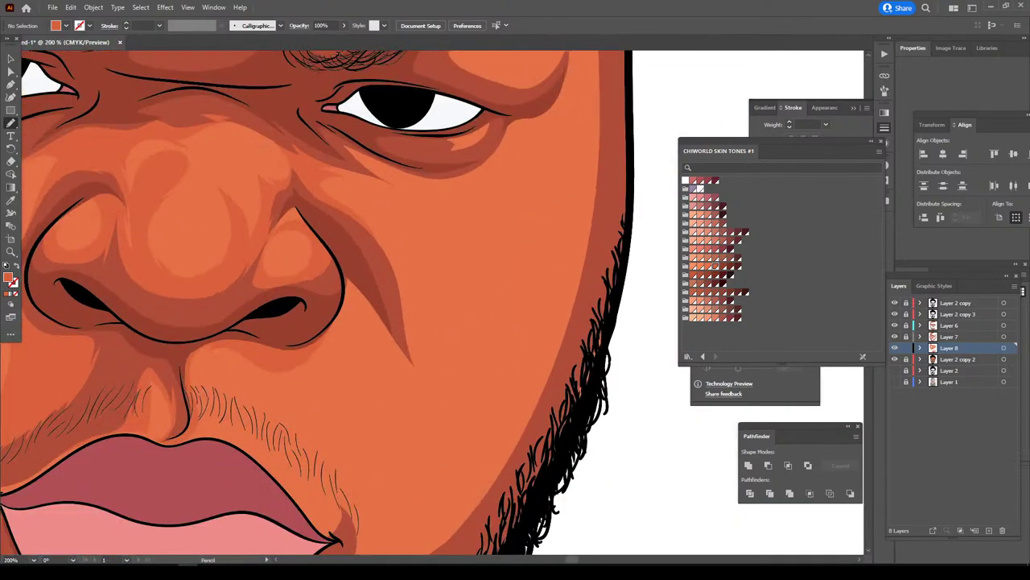
{"action": "scroll", "coordinate": [318, 303], "scroll_direction": "down", "scroll_amount": 1}
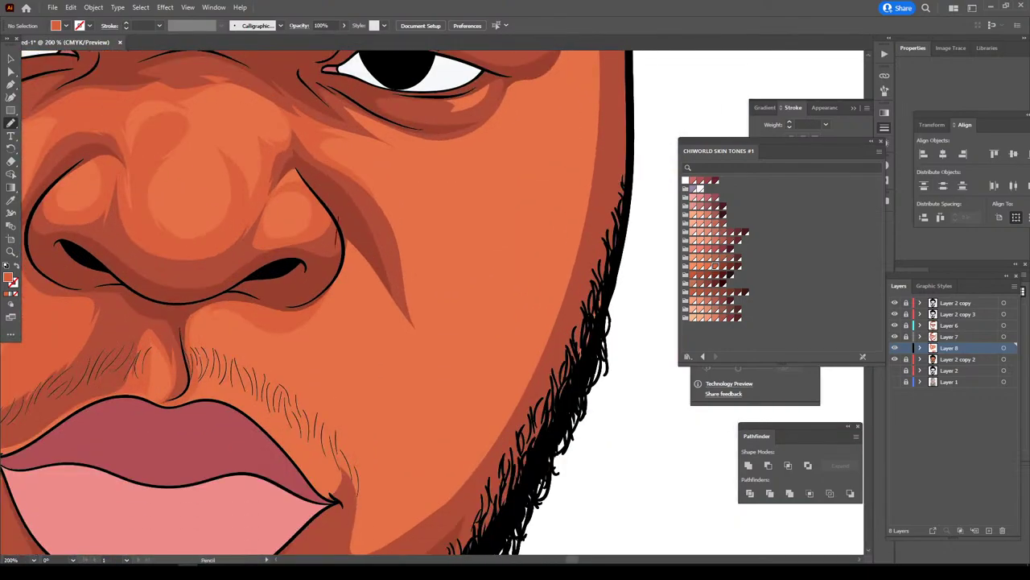
{"action": "mouse_move", "coordinate": [337, 243]}
{"action": "left_mouse_down"}
{"action": "mouse_move", "coordinate": [298, 314]}
{"action": "mouse_move", "coordinate": [343, 270]}
{"action": "mouse_move", "coordinate": [413, 325]}
{"action": "mouse_move", "coordinate": [341, 168]}
{"action": "left_mouse_up"}
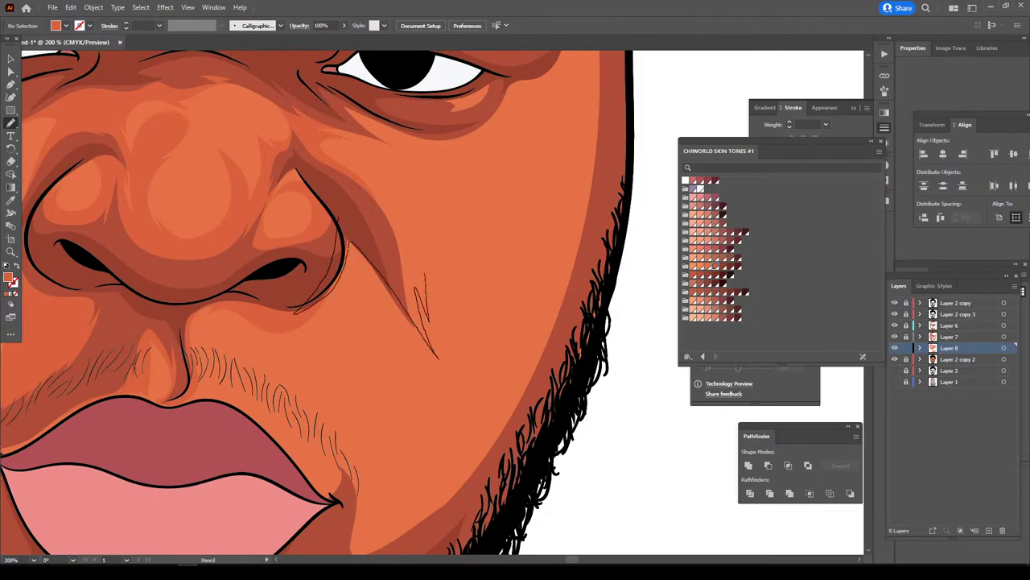
{"action": "key", "text": "ctrl+z"}
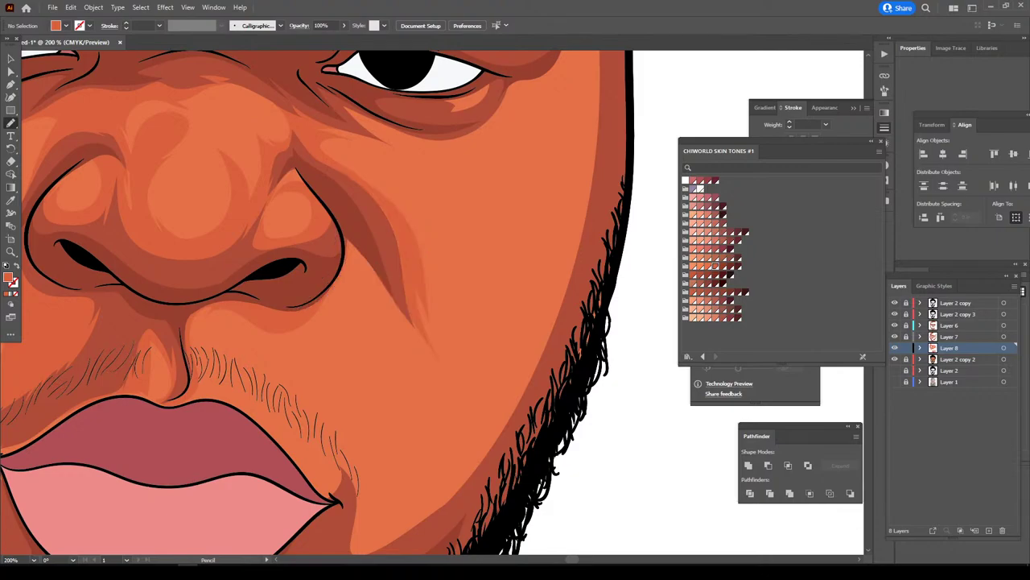
{"action": "mouse_move", "coordinate": [349, 229]}
{"action": "left_mouse_down"}
{"action": "mouse_move", "coordinate": [348, 269]}
{"action": "mouse_move", "coordinate": [301, 324]}
{"action": "mouse_move", "coordinate": [282, 327]}
{"action": "left_mouse_up"}
- Add a lighter highlight under the right eye and a line along the upper eyelid crease
{"action": "key", "text": "ctrl+minus"}
{"action": "key", "text": "ctrl+minus"}
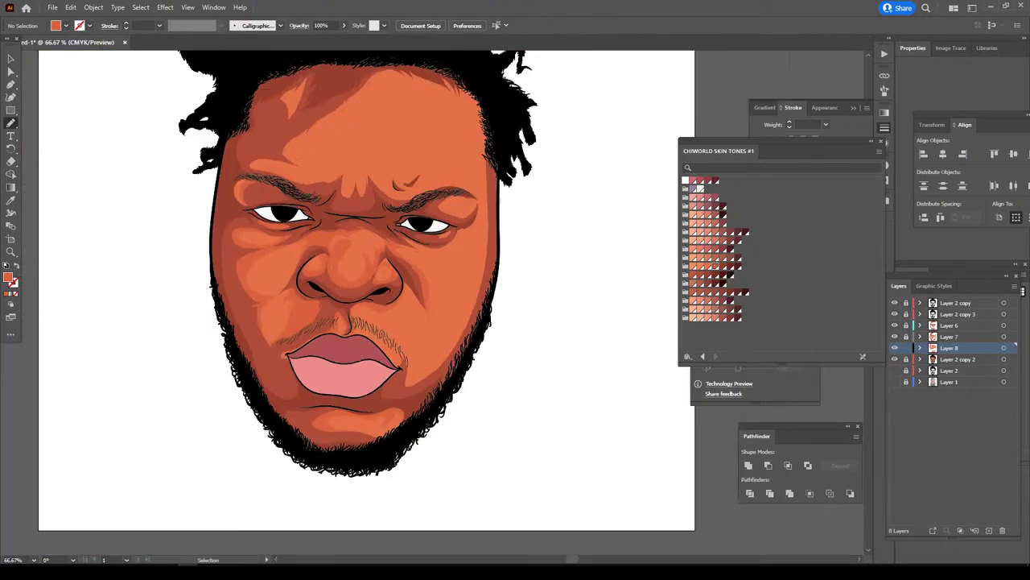
{"action": "key", "text": "ctrl+plus"}
{"action": "key", "text": "ctrl+plus"}
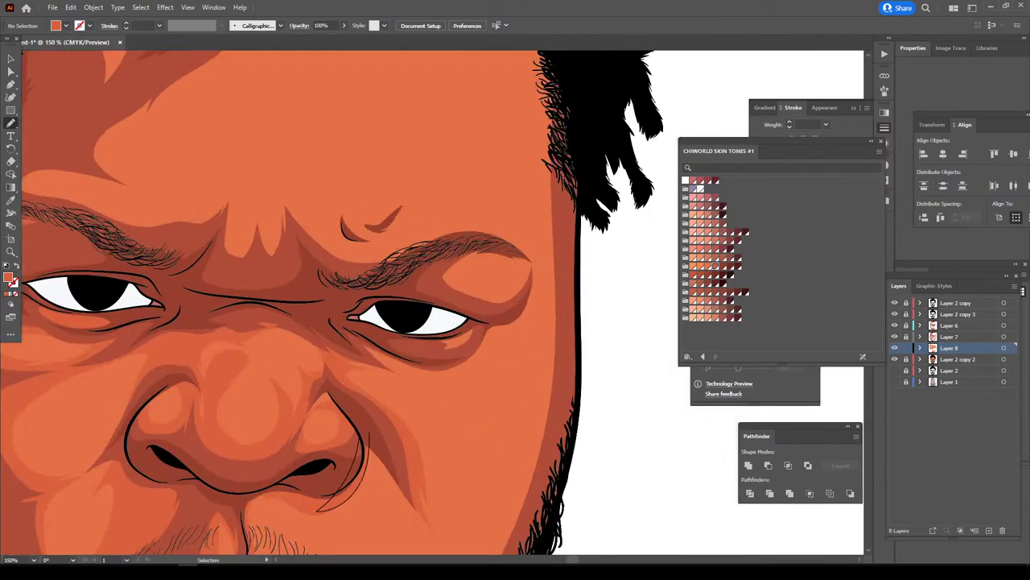
{"action": "key", "text": "ctrl+plus"}
{"action": "key", "text": "ctrl+plus"}
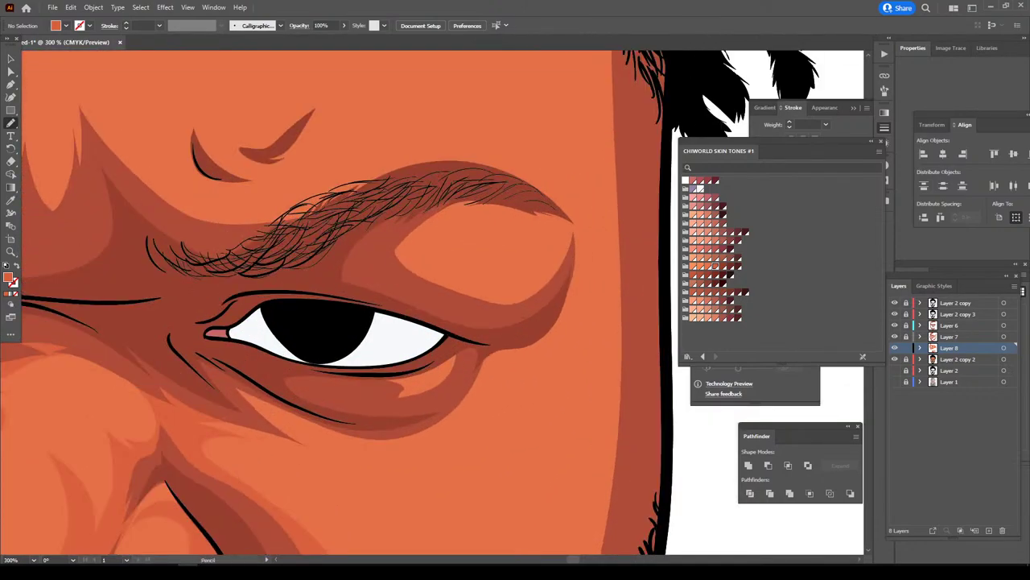
{"action": "mouse_move", "coordinate": [368, 385]}
{"action": "left_mouse_down"}
{"action": "mouse_move", "coordinate": [421, 405]}
{"action": "mouse_move", "coordinate": [463, 356]}
{"action": "left_mouse_up"}
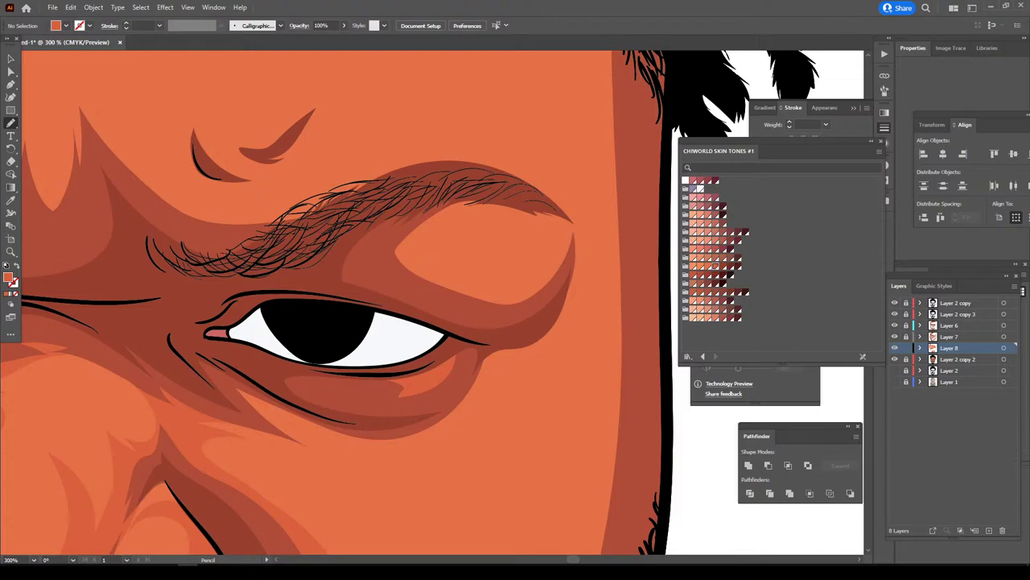
{"action": "mouse_move", "coordinate": [402, 284]}
{"action": "left_mouse_down"}
{"action": "mouse_move", "coordinate": [447, 320]}
{"action": "mouse_move", "coordinate": [548, 294]}
{"action": "mouse_move", "coordinate": [494, 288]}
{"action": "mouse_move", "coordinate": [452, 234]}
{"action": "mouse_move", "coordinate": [516, 199]}
{"action": "left_mouse_up"}
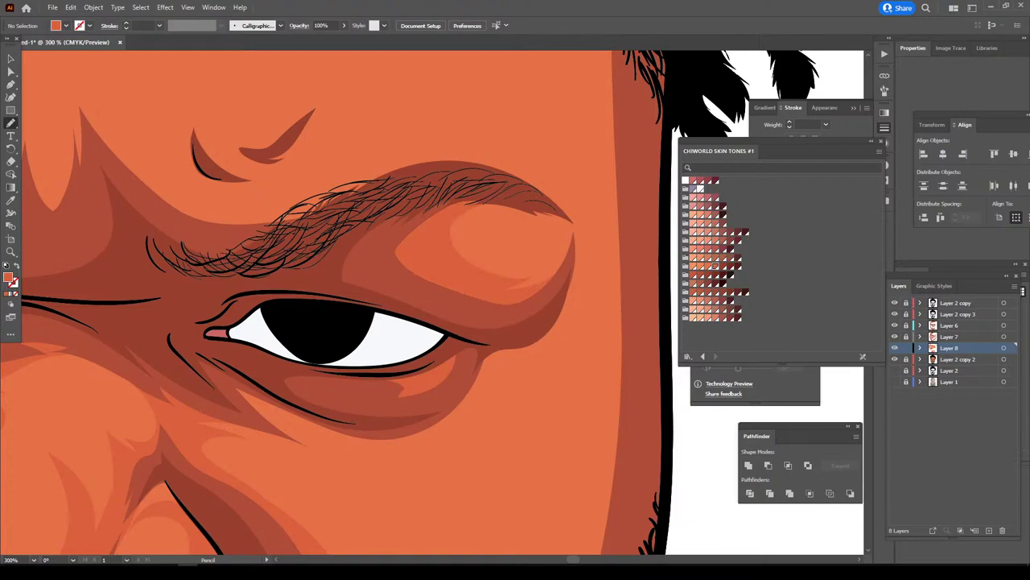
- Draw a pencil shading stroke across the right brow
{"action": "key", "text": "ctrl+0"}
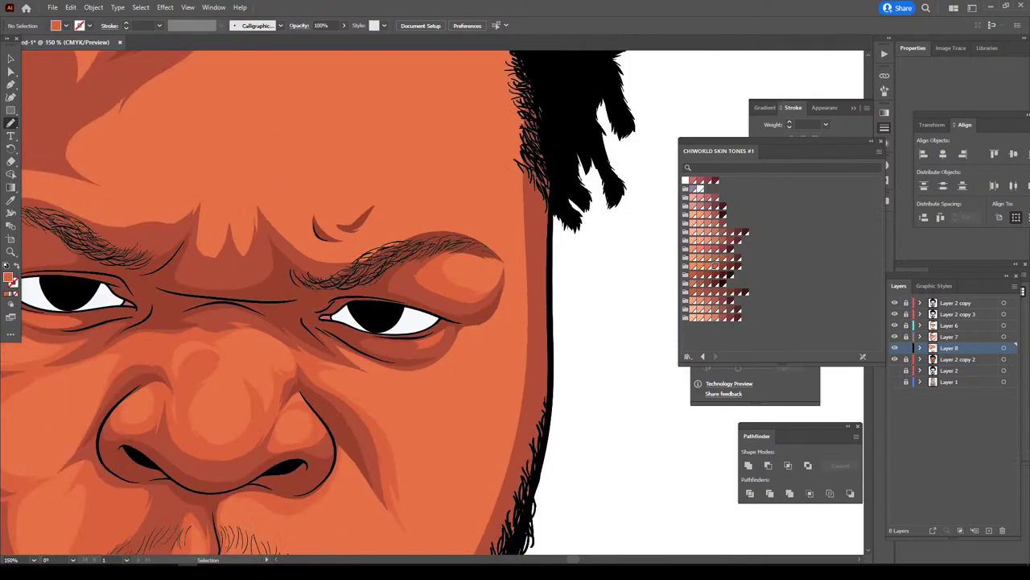
{"action": "key", "text": "ctrl+1"}
{"action": "scroll", "coordinate": [306, 254], "scroll_direction": "up", "scroll_amount": 2}
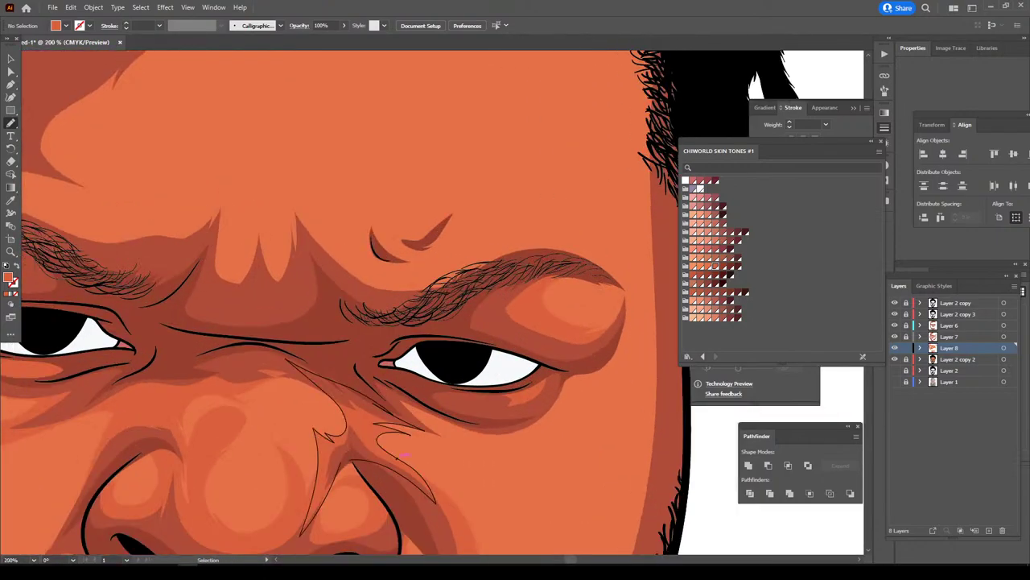
{"action": "scroll", "coordinate": [306, 254], "scroll_direction": "up", "scroll_amount": 2}
{"action": "scroll", "coordinate": [306, 253], "scroll_direction": "up", "scroll_amount": 1}
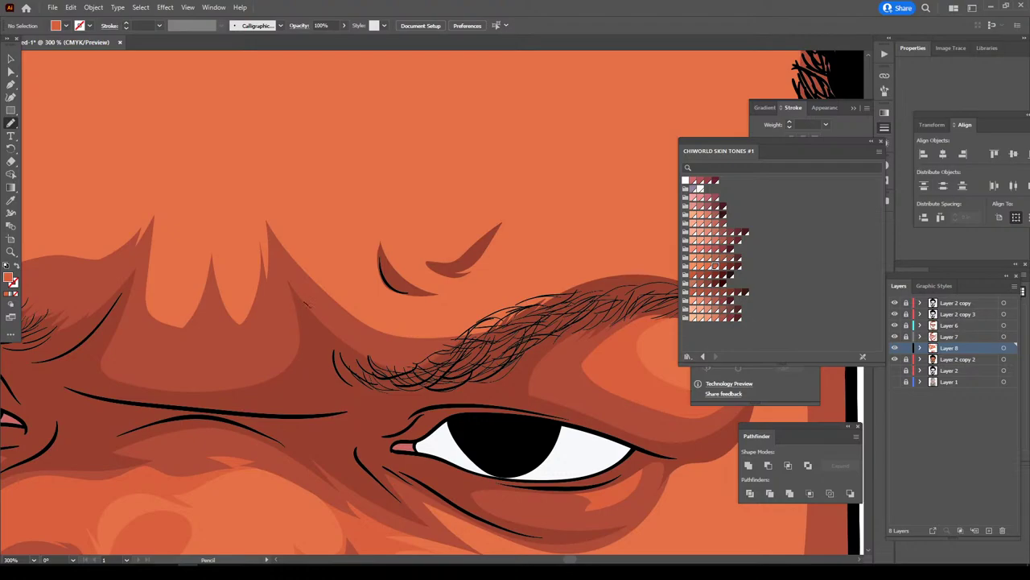
{"action": "mouse_move", "coordinate": [306, 304]}
{"action": "left_mouse_down"}
{"action": "mouse_move", "coordinate": [444, 350]}
{"action": "mouse_move", "coordinate": [361, 287]}
{"action": "mouse_move", "coordinate": [444, 296]}
{"action": "mouse_move", "coordinate": [400, 269]}
{"action": "mouse_move", "coordinate": [471, 273]}
{"action": "mouse_move", "coordinate": [553, 151]}
{"action": "mouse_move", "coordinate": [430, 240]}
{"action": "mouse_move", "coordinate": [356, 186]}
{"action": "mouse_move", "coordinate": [350, 262]}
{"action": "mouse_move", "coordinate": [301, 232]}
{"action": "mouse_move", "coordinate": [267, 162]}
{"action": "mouse_move", "coordinate": [266, 219]}
{"action": "mouse_move", "coordinate": [248, 200]}
{"action": "mouse_move", "coordinate": [234, 256]}
{"action": "mouse_move", "coordinate": [194, 259]}
{"action": "mouse_move", "coordinate": [140, 211]}
{"action": "mouse_move", "coordinate": [96, 250]}
{"action": "mouse_move", "coordinate": [87, 283]}
{"action": "mouse_move", "coordinate": [273, 364]}
{"action": "left_mouse_up"}
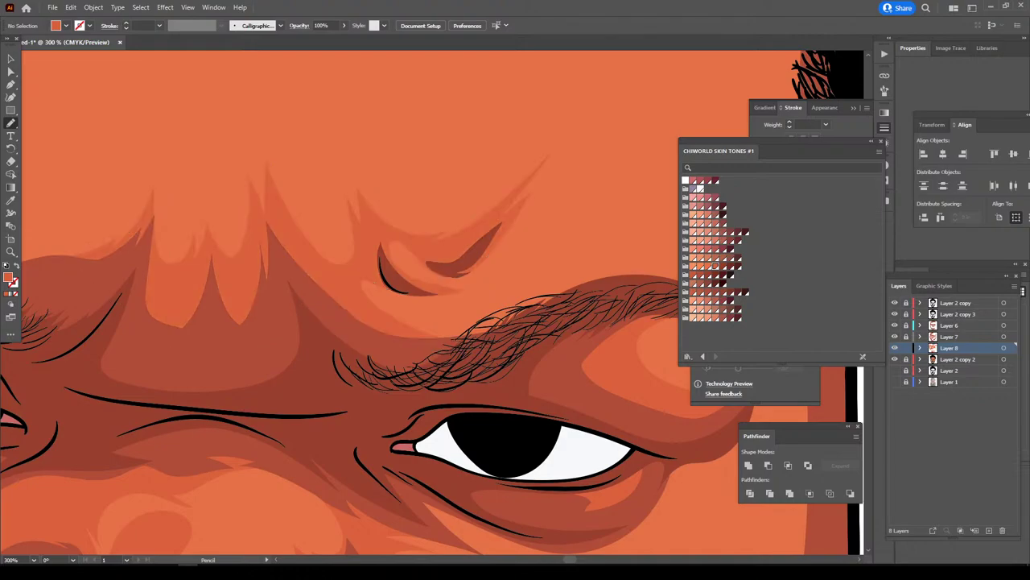
- Try several forehead shading strokes, undoing the ones that don't fit
{"action": "key", "text": "ctrl+minus"}
{"action": "key", "text": "ctrl+minus"}
{"action": "key", "text": "ctrl+minus"}
{"action": "key", "text": "ctrl+minus"}
{"action": "key", "text": "ctrl+minus"}
{"action": "key", "text": "ctrl+minus"}
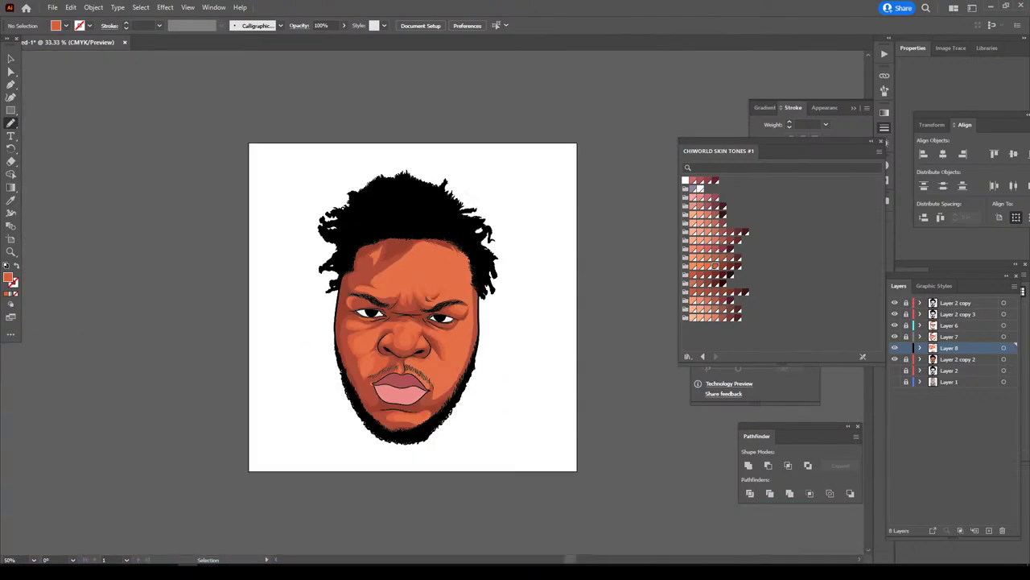
{"action": "key", "text": "ctrl+plus"}
{"action": "key", "text": "ctrl+plus"}
{"action": "key", "text": "ctrl+plus"}
{"action": "scroll", "coordinate": [447, 302], "scroll_direction": "up", "scroll_amount": 1}
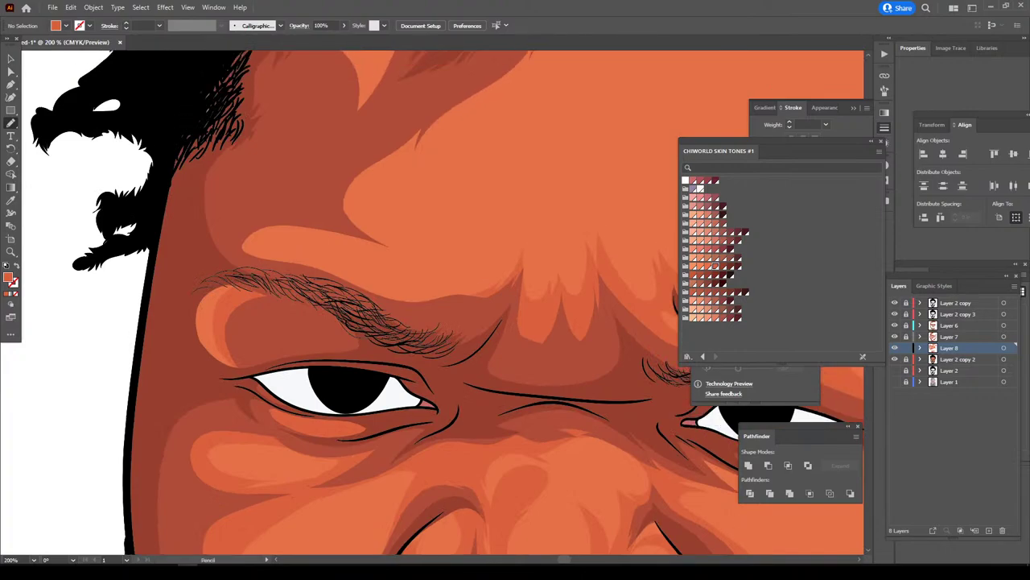
{"action": "mouse_move", "coordinate": [477, 304]}
{"action": "left_mouse_down"}
{"action": "mouse_move", "coordinate": [500, 289]}
{"action": "mouse_move", "coordinate": [456, 266]}
{"action": "mouse_move", "coordinate": [455, 237]}
{"action": "mouse_move", "coordinate": [420, 273]}
{"action": "mouse_move", "coordinate": [354, 298]}
{"action": "left_mouse_up"}
{"action": "key", "text": "ctrl+z"}
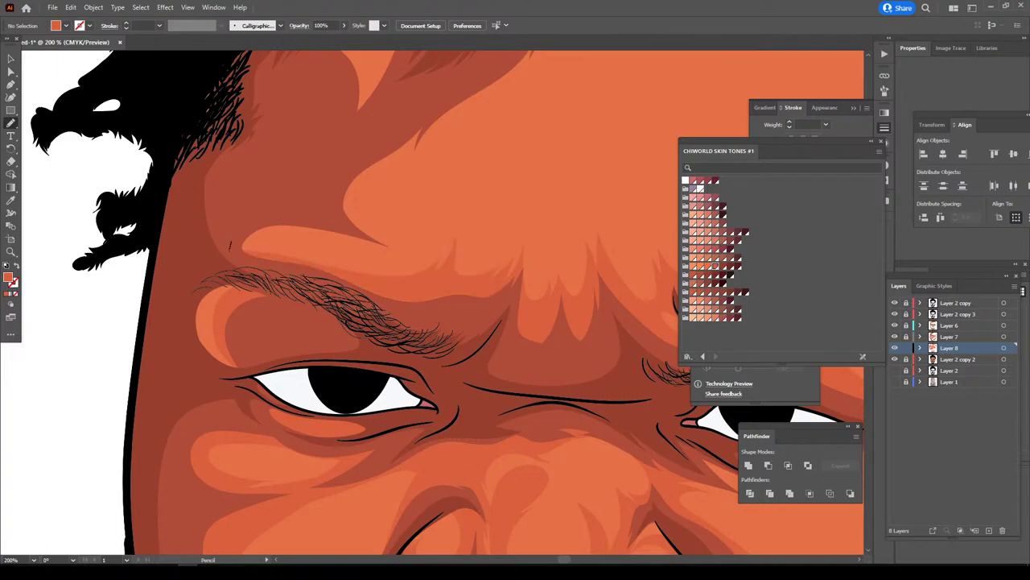
{"action": "mouse_move", "coordinate": [245, 269]}
{"action": "left_mouse_down"}
{"action": "mouse_move", "coordinate": [268, 235]}
{"action": "mouse_move", "coordinate": [397, 253]}
{"action": "mouse_move", "coordinate": [391, 231]}
{"action": "left_mouse_up"}
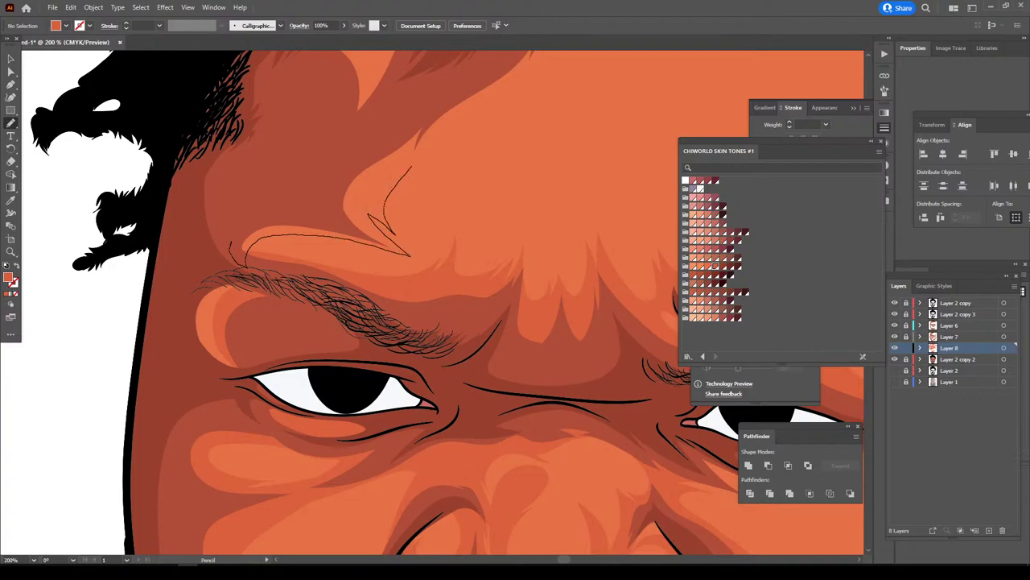
{"action": "mouse_move", "coordinate": [412, 166]}
{"action": "left_mouse_down"}
{"action": "mouse_move", "coordinate": [452, 140]}
{"action": "mouse_move", "coordinate": [475, 139]}
{"action": "mouse_move", "coordinate": [538, 173]}
{"action": "mouse_move", "coordinate": [534, 75]}
{"action": "mouse_move", "coordinate": [389, 88]}
{"action": "left_mouse_up"}
{"action": "key", "text": "ctrl+z"}
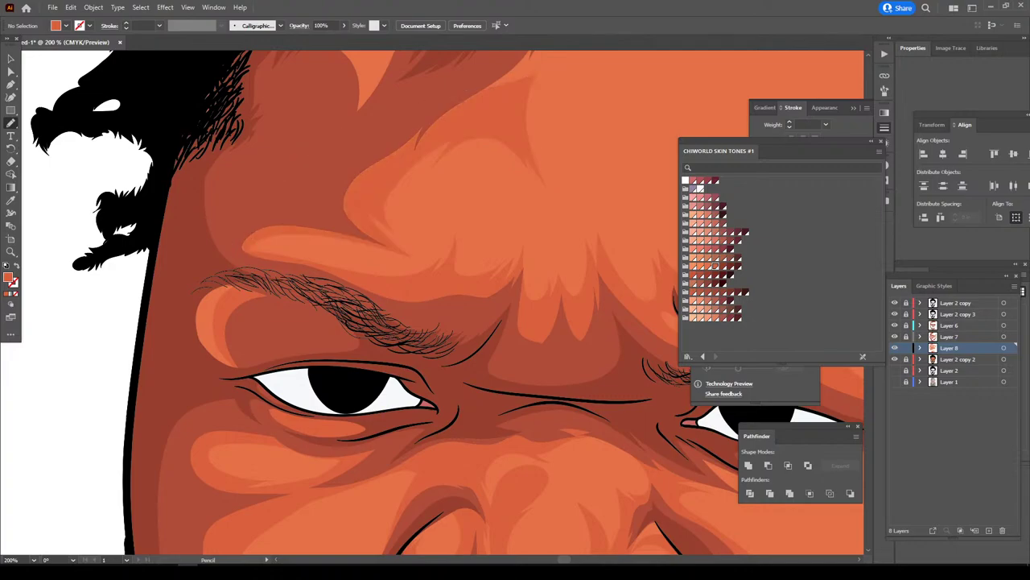
- Redraw the edges of the forehead shadow shapes, including the left forehead shadow
{"action": "scroll", "coordinate": [414, 306], "scroll_direction": "down", "scroll_amount": 5}
{"action": "scroll", "coordinate": [628, 396], "scroll_direction": "up", "scroll_amount": 4}
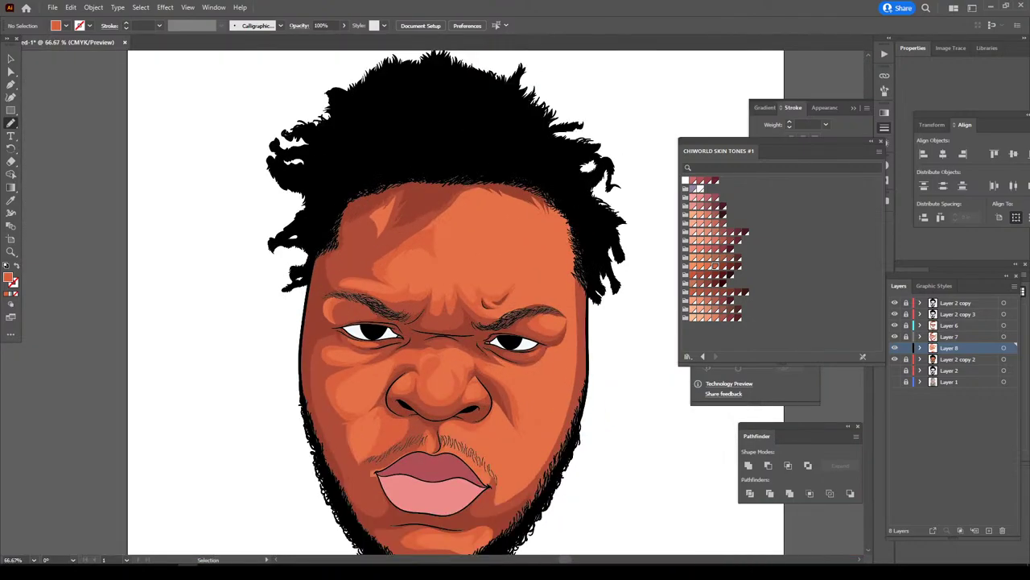
{"action": "scroll", "coordinate": [628, 396], "scroll_direction": "up", "scroll_amount": 3}
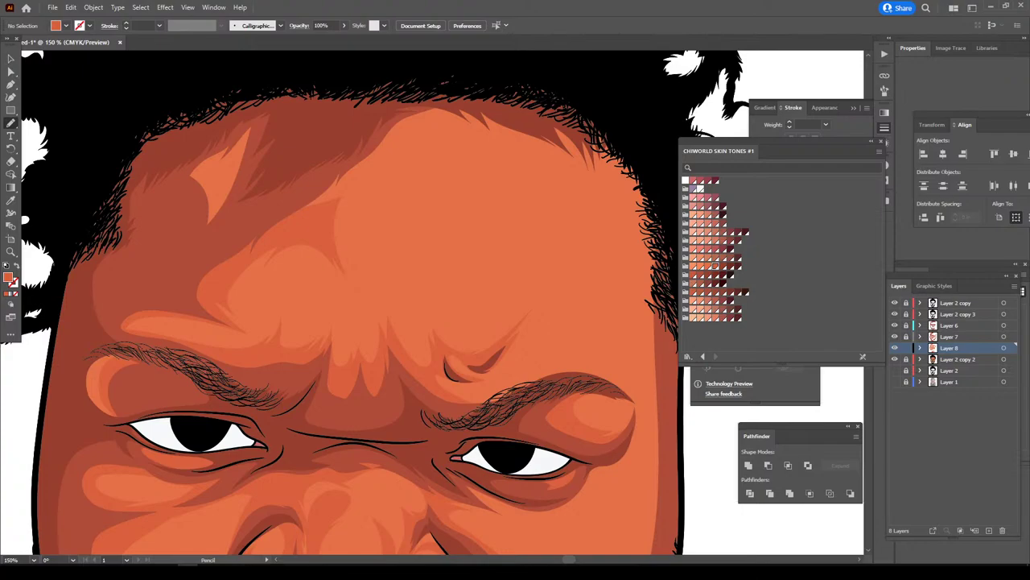
{"action": "mouse_move", "coordinate": [305, 214]}
{"action": "left_mouse_down"}
{"action": "mouse_move", "coordinate": [362, 303]}
{"action": "mouse_move", "coordinate": [415, 260]}
{"action": "mouse_move", "coordinate": [377, 257]}
{"action": "mouse_move", "coordinate": [360, 201]}
{"action": "mouse_move", "coordinate": [372, 206]}
{"action": "mouse_move", "coordinate": [400, 139]}
{"action": "mouse_move", "coordinate": [451, 119]}
{"action": "mouse_move", "coordinate": [507, 121]}
{"action": "mouse_move", "coordinate": [342, 121]}
{"action": "left_mouse_up"}
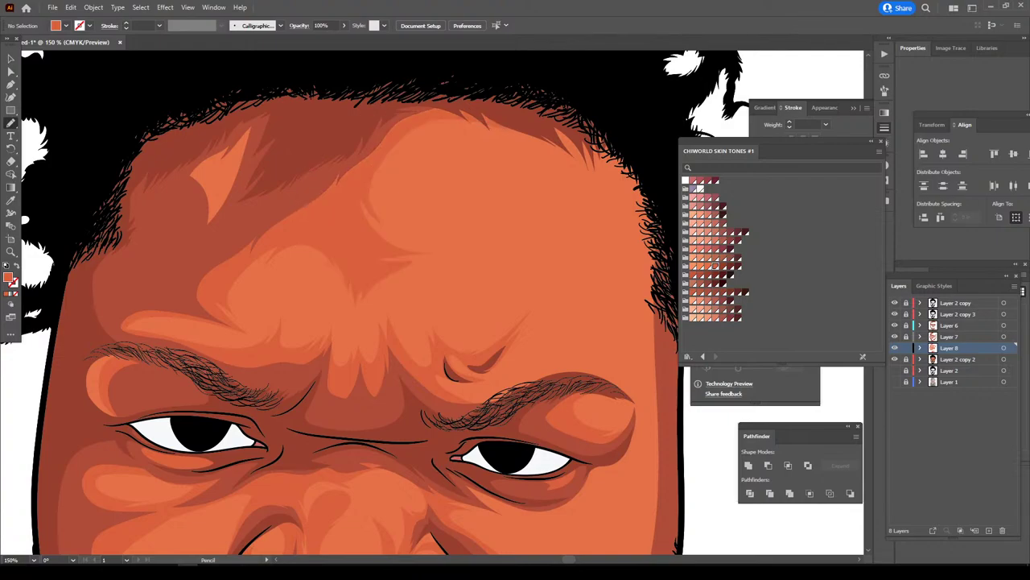
{"action": "mouse_move", "coordinate": [186, 261]}
{"action": "left_mouse_down"}
{"action": "mouse_move", "coordinate": [258, 169]}
{"action": "mouse_move", "coordinate": [269, 103]}
{"action": "left_mouse_up"}
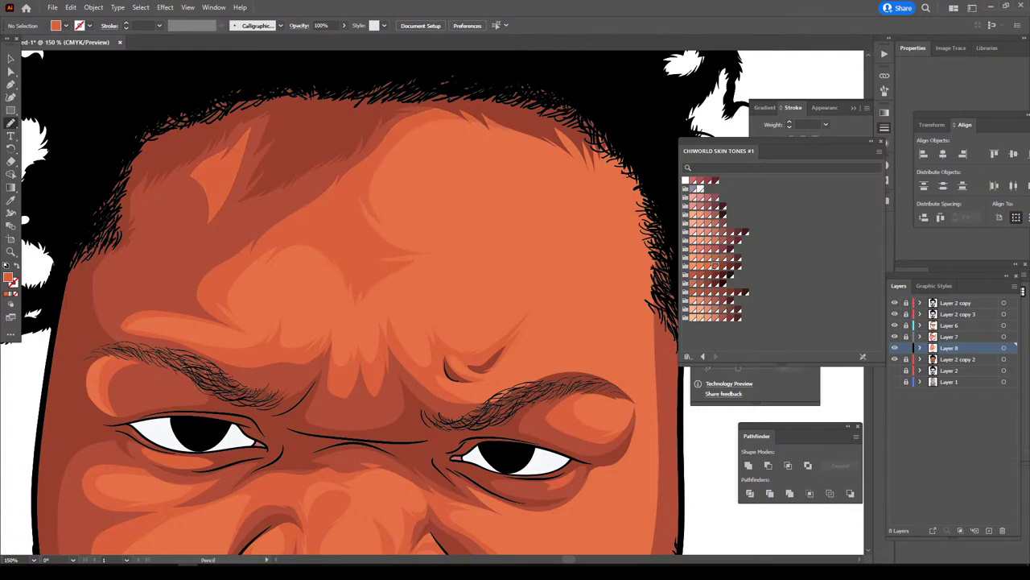
- Draw a thin crease line running from the right lip corner up the cheek
{"action": "key", "text": "ctrl+minus"}
{"action": "key", "text": "ctrl+minus"}
{"action": "key", "text": "ctrl+minus"}
{"action": "key", "text": "ctrl+minus"}
{"action": "key", "text": "ctrl+plus"}
{"action": "key", "text": "ctrl+plus"}
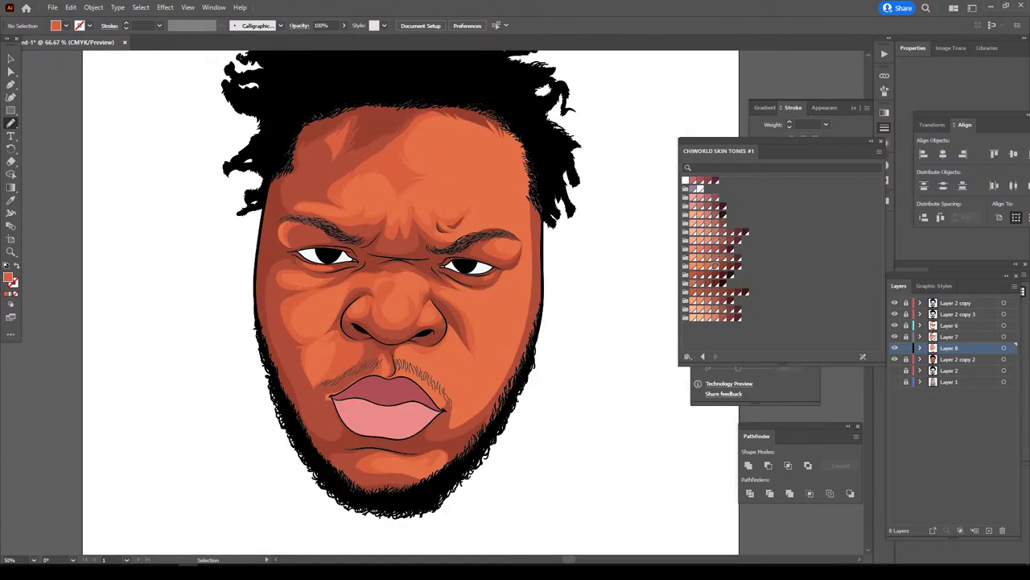
{"action": "key", "text": "ctrl+minus"}
{"action": "scroll", "coordinate": [416, 306], "scroll_direction": "down", "scroll_amount": 1}
{"action": "key", "text": "ctrl+plus"}
{"action": "key", "text": "ctrl+plus"}
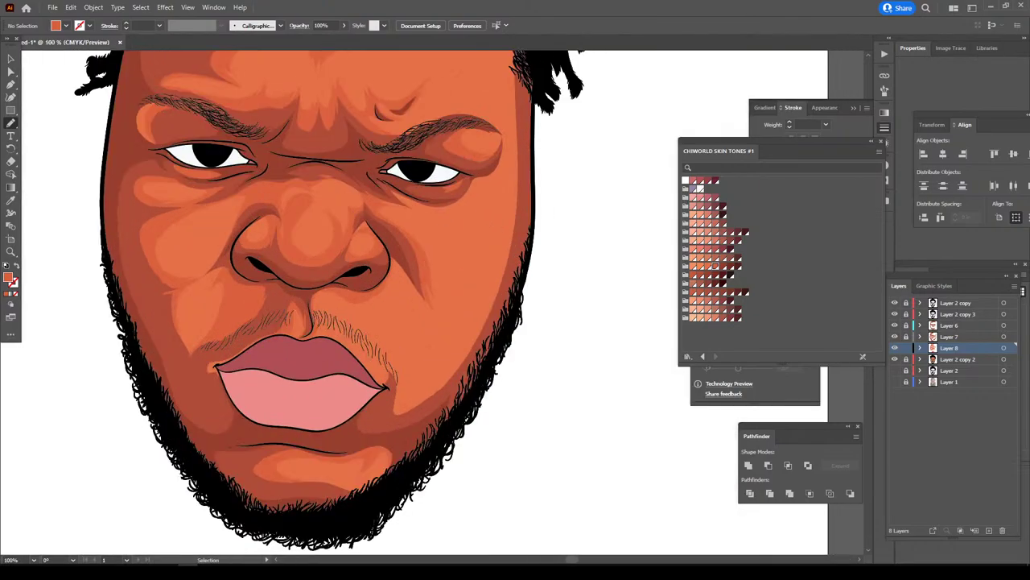
{"action": "key", "text": "ctrl+plus"}
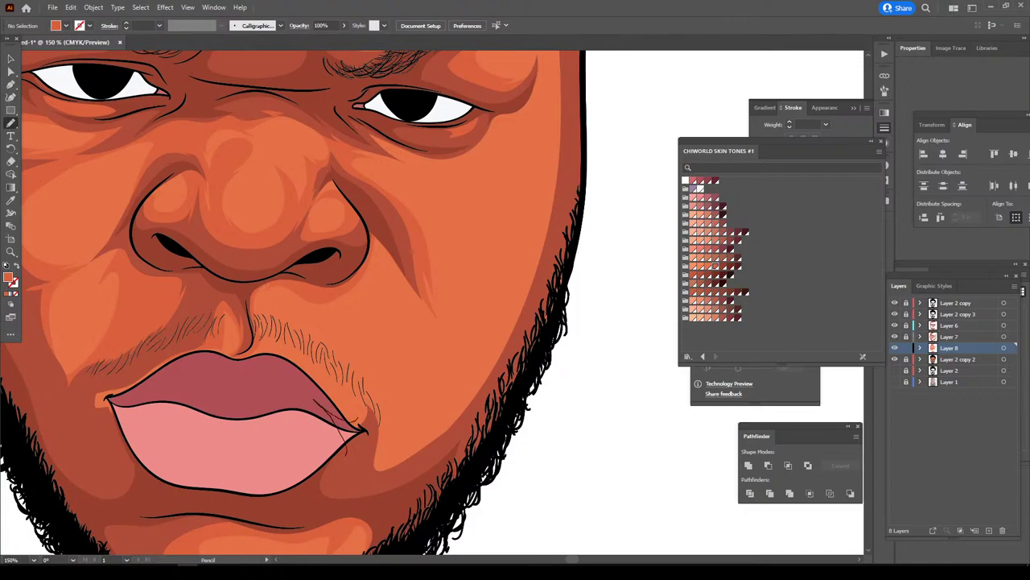
{"action": "mouse_move", "coordinate": [354, 377]}
{"action": "left_mouse_down"}
{"action": "mouse_move", "coordinate": [396, 426]}
{"action": "mouse_move", "coordinate": [437, 427]}
{"action": "mouse_move", "coordinate": [465, 388]}
{"action": "mouse_move", "coordinate": [469, 337]}
{"action": "mouse_move", "coordinate": [523, 270]}
{"action": "mouse_move", "coordinate": [537, 201]}
{"action": "mouse_move", "coordinate": [533, 105]}
{"action": "mouse_move", "coordinate": [471, 135]}
{"action": "mouse_move", "coordinate": [531, 80]}
{"action": "mouse_move", "coordinate": [567, 151]}
{"action": "mouse_move", "coordinate": [450, 443]}
{"action": "mouse_move", "coordinate": [359, 451]}
{"action": "left_mouse_up"}
{"action": "scroll", "coordinate": [387, 266], "scroll_direction": "down", "scroll_amount": 3}
- Reshape the shading around and above the right eyebrow with pencil strokes
{"action": "scroll", "coordinate": [386, 266], "scroll_direction": "down", "scroll_amount": 3}
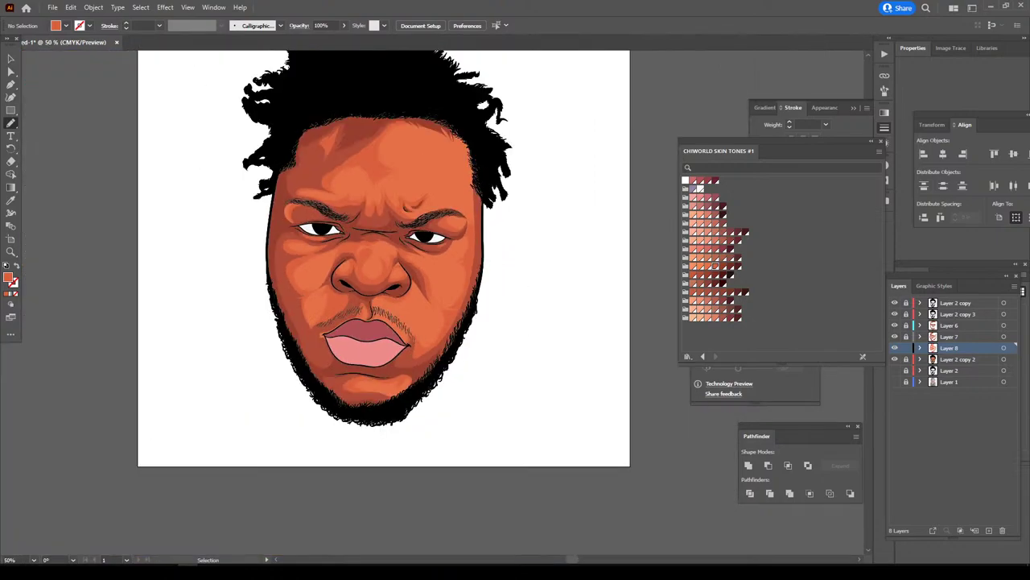
{"action": "scroll", "coordinate": [386, 242], "scroll_direction": "up", "scroll_amount": 1}
{"action": "scroll", "coordinate": [386, 242], "scroll_direction": "up", "scroll_amount": 5}
{"action": "scroll", "coordinate": [258, 306], "scroll_direction": "up", "scroll_amount": 2}
{"action": "scroll", "coordinate": [257, 306], "scroll_direction": "up", "scroll_amount": 2}
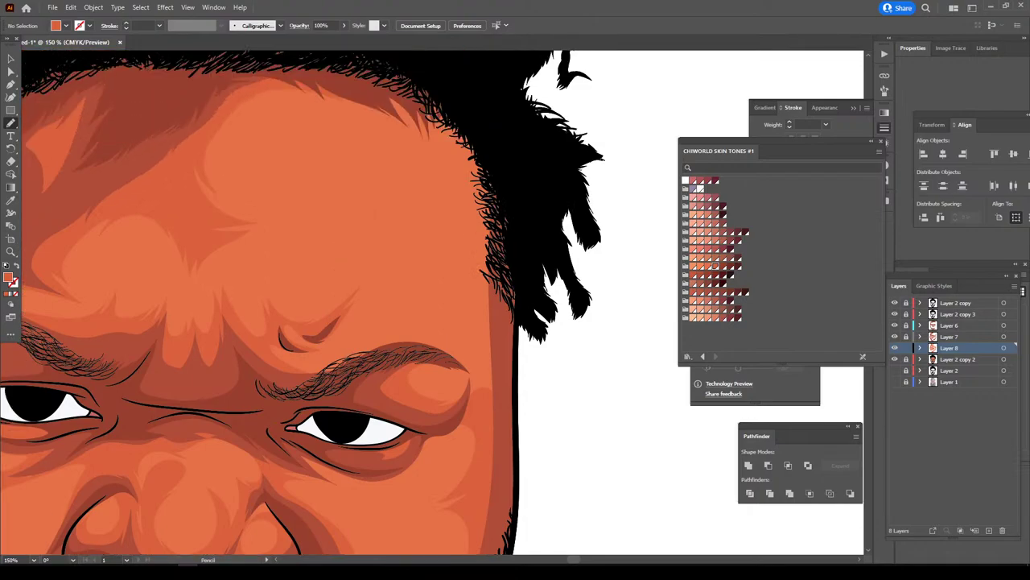
{"action": "mouse_move", "coordinate": [502, 380]}
{"action": "left_mouse_down"}
{"action": "mouse_move", "coordinate": [453, 431]}
{"action": "mouse_move", "coordinate": [459, 380]}
{"action": "mouse_move", "coordinate": [368, 374]}
{"action": "left_mouse_up"}
{"action": "mouse_move", "coordinate": [431, 364]}
{"action": "left_mouse_down"}
{"action": "mouse_move", "coordinate": [455, 337]}
{"action": "mouse_move", "coordinate": [400, 303]}
{"action": "mouse_move", "coordinate": [441, 256]}
{"action": "mouse_move", "coordinate": [435, 238]}
{"action": "mouse_move", "coordinate": [386, 198]}
{"action": "mouse_move", "coordinate": [301, 219]}
{"action": "mouse_move", "coordinate": [354, 185]}
{"action": "mouse_move", "coordinate": [376, 141]}
{"action": "mouse_move", "coordinate": [252, 92]}
{"action": "left_mouse_up"}
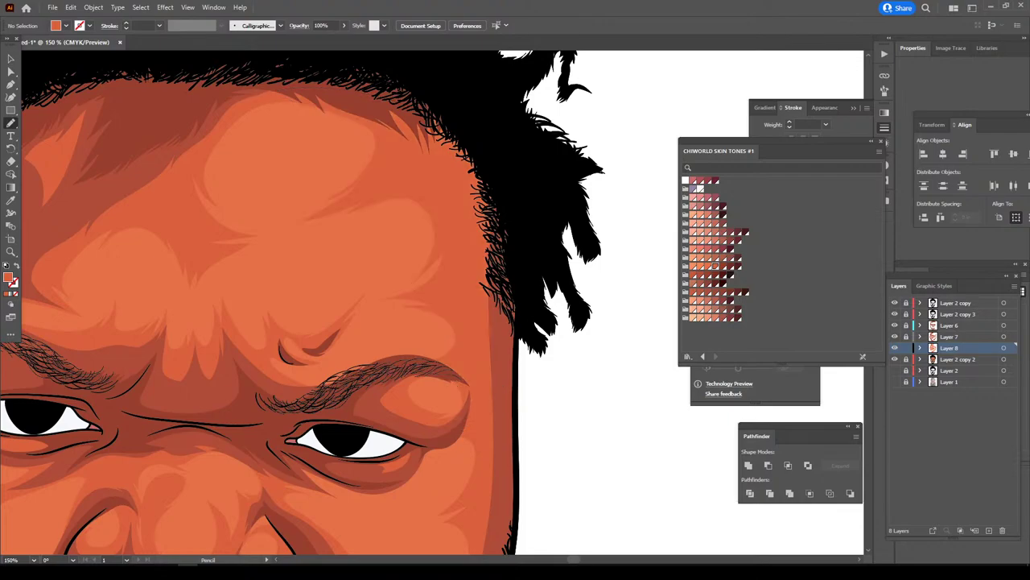
- Redraw the shading stroke beside the nose
{"action": "key", "text": "ctrl+minus"}
{"action": "key", "text": "ctrl+minus"}
{"action": "key", "text": "ctrl+minus"}
{"action": "key", "text": "ctrl+minus"}
{"action": "key", "text": "ctrl+minus"}
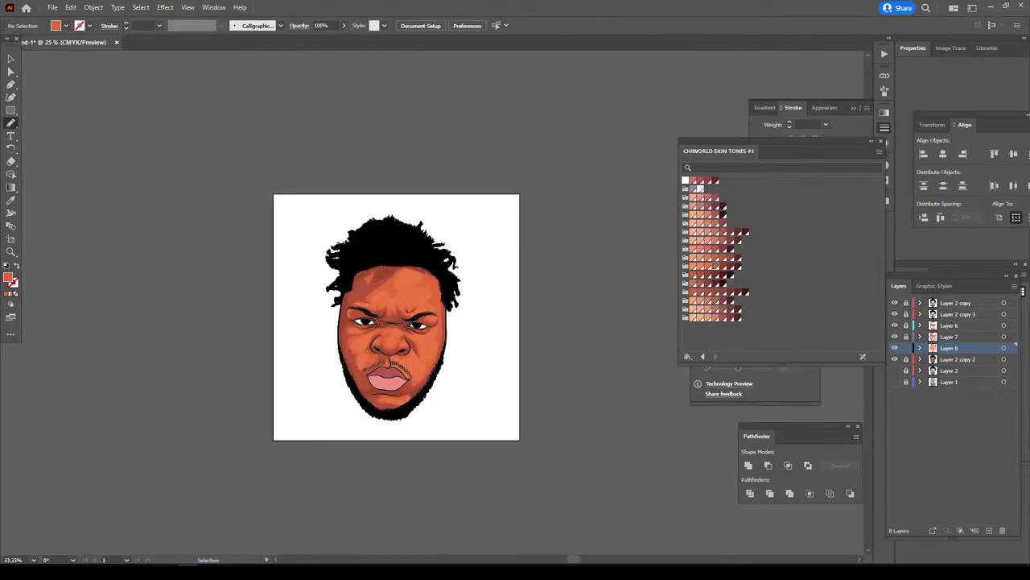
{"action": "key", "text": "ctrl+plus"}
{"action": "key", "text": "ctrl+plus"}
{"action": "key", "text": "ctrl+plus"}
{"action": "key", "text": "ctrl+minus"}
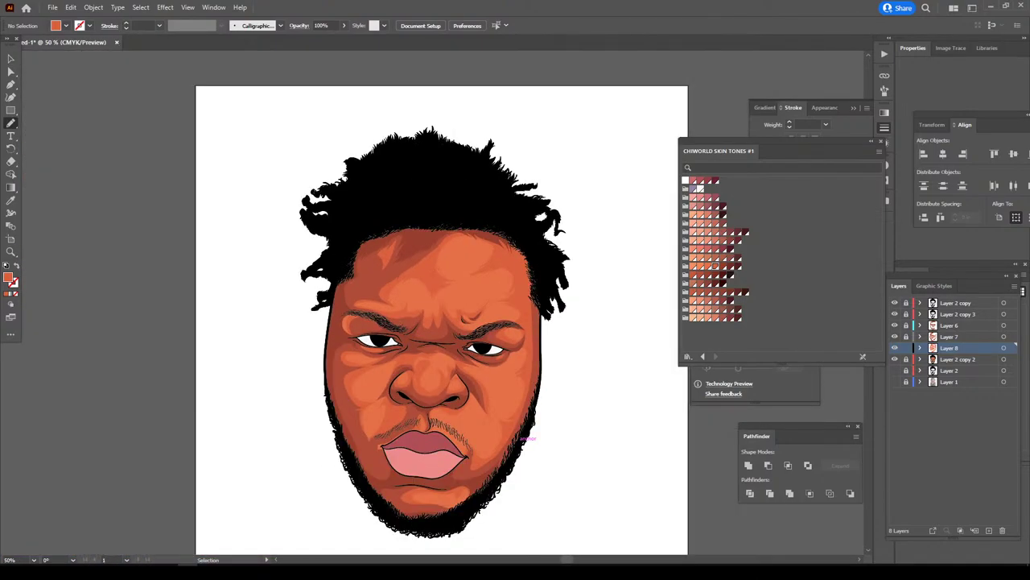
{"action": "key", "text": "ctrl+plus"}
{"action": "key", "text": "ctrl+plus"}
{"action": "key", "text": "ctrl+plus"}
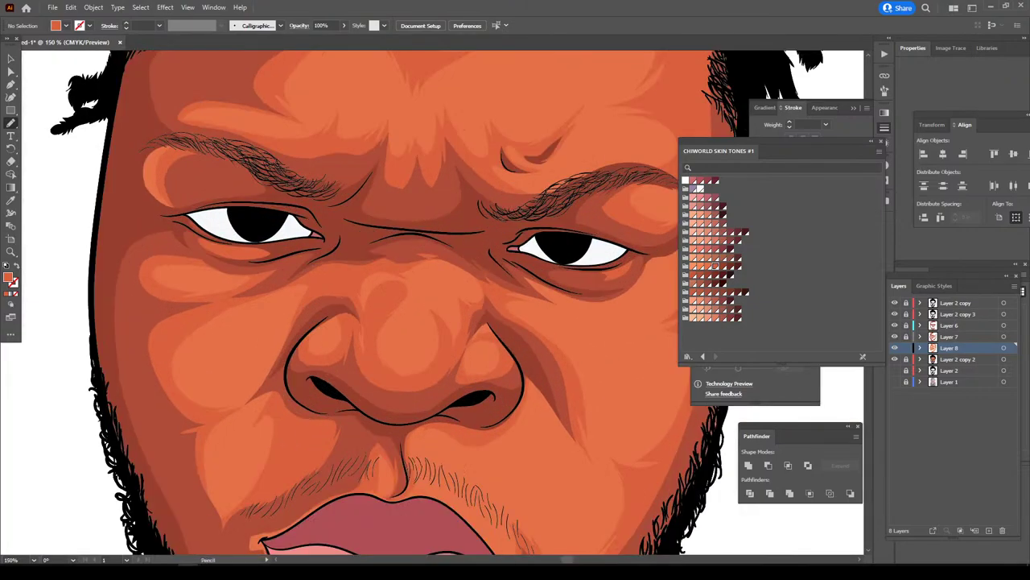
{"action": "key", "text": "ctrl+plus"}
{"action": "key", "text": "ctrl+plus"}
{"action": "key", "text": "ctrl+plus"}
{"action": "mouse_move", "coordinate": [372, 170]}
{"action": "left_mouse_down"}
{"action": "mouse_move", "coordinate": [340, 208]}
{"action": "mouse_move", "coordinate": [454, 193]}
{"action": "mouse_move", "coordinate": [487, 220]}
{"action": "mouse_move", "coordinate": [457, 212]}
{"action": "mouse_move", "coordinate": [398, 228]}
{"action": "mouse_move", "coordinate": [504, 239]}
{"action": "mouse_move", "coordinate": [556, 288]}
{"action": "mouse_move", "coordinate": [547, 326]}
{"action": "mouse_move", "coordinate": [372, 171]}
{"action": "left_mouse_up"}
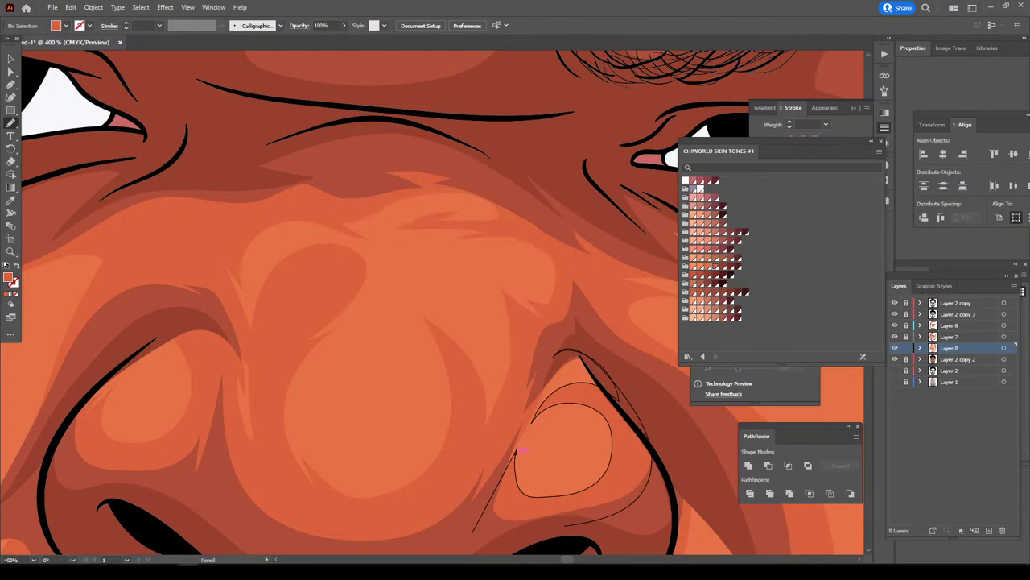
{"action": "mouse_move", "coordinate": [467, 223]}
{"action": "left_mouse_down"}
{"action": "mouse_move", "coordinate": [456, 198]}
{"action": "mouse_move", "coordinate": [322, 207]}
{"action": "mouse_move", "coordinate": [451, 158]}
{"action": "left_mouse_up"}
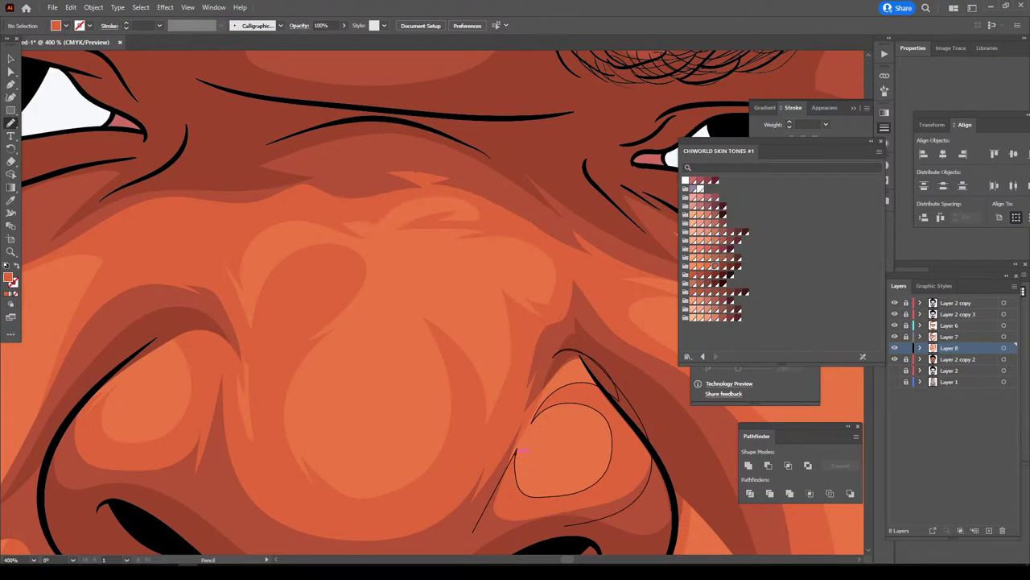
{"action": "scroll", "coordinate": [522, 451], "scroll_direction": "down", "scroll_amount": 2}
{"action": "scroll", "coordinate": [522, 451], "scroll_direction": "down", "scroll_amount": 2}
{"action": "scroll", "coordinate": [521, 450], "scroll_direction": "down", "scroll_amount": 1}
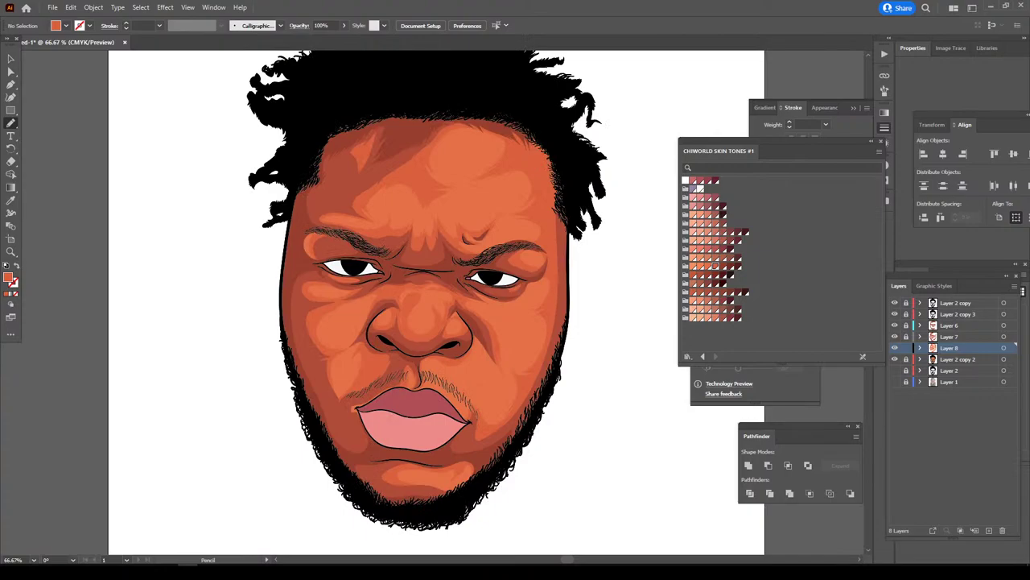
{"action": "scroll", "coordinate": [463, 363], "scroll_direction": "up", "scroll_amount": 1}
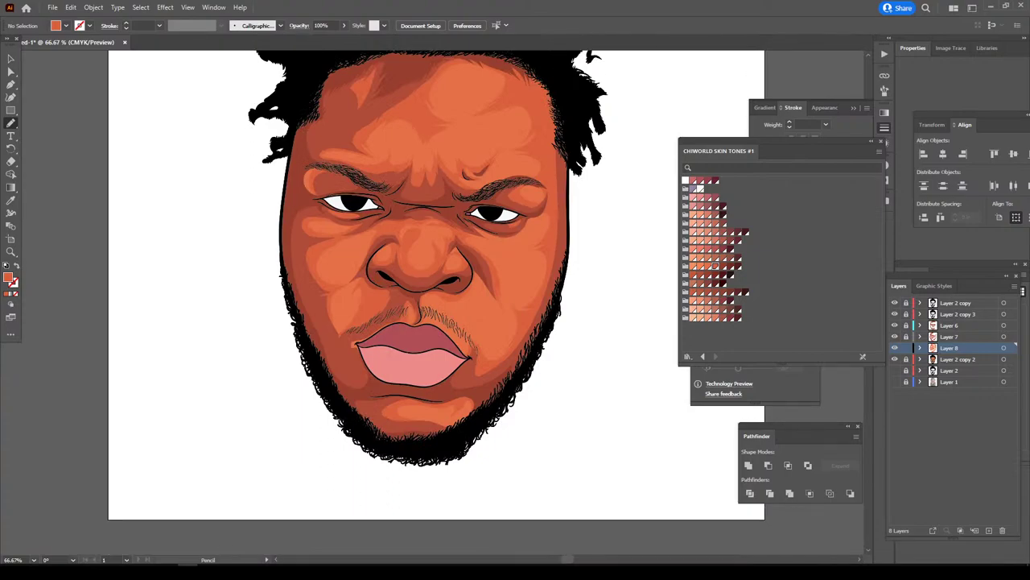
{"action": "scroll", "coordinate": [462, 363], "scroll_direction": "up", "scroll_amount": 1}
{"action": "scroll", "coordinate": [463, 363], "scroll_direction": "up", "scroll_amount": 1}
{"action": "scroll", "coordinate": [463, 364], "scroll_direction": "up", "scroll_amount": 1}
{"action": "scroll", "coordinate": [435, 303], "scroll_direction": "down", "scroll_amount": 2}
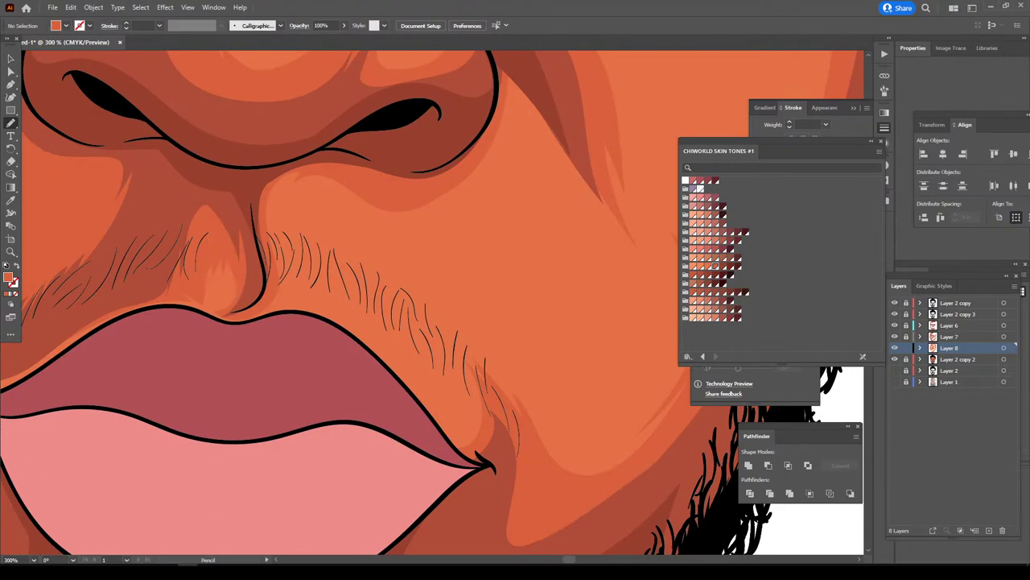
- Fill the moustache with many short hair strokes from the right mouth corner leftward
{"action": "mouse_move", "coordinate": [277, 295]}
{"action": "left_mouse_down"}
{"action": "mouse_move", "coordinate": [273, 267]}
{"action": "mouse_move", "coordinate": [339, 285]}
{"action": "left_mouse_up"}
{"action": "mouse_move", "coordinate": [356, 318]}
{"action": "left_mouse_down"}
{"action": "mouse_move", "coordinate": [349, 295]}
{"action": "mouse_move", "coordinate": [361, 306]}
{"action": "left_mouse_up"}
{"action": "left_click_drag", "start_coordinate": [374, 333], "coordinate": [367, 309]}
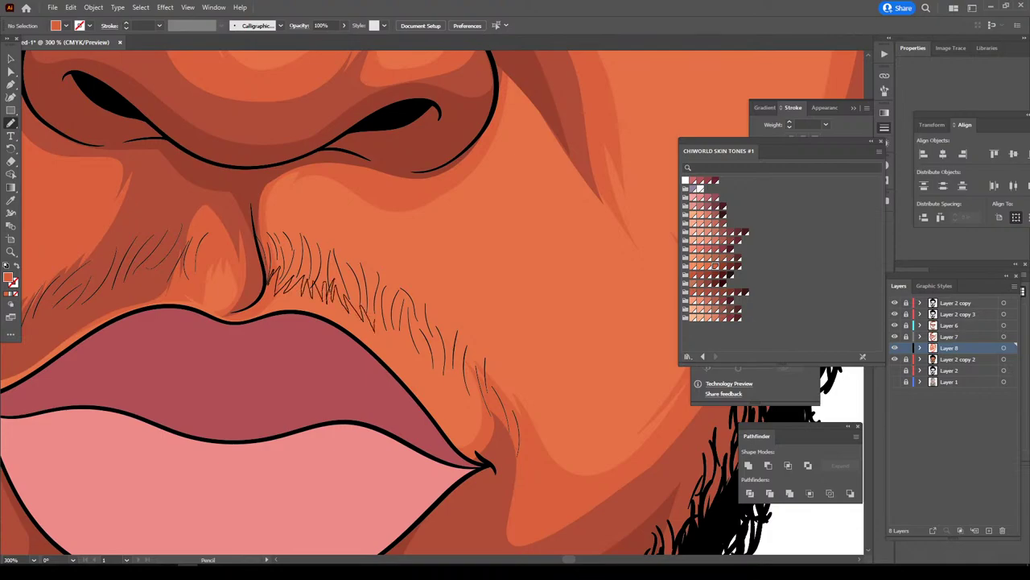
{"action": "mouse_move", "coordinate": [387, 353]}
{"action": "left_mouse_down"}
{"action": "mouse_move", "coordinate": [379, 319]}
{"action": "mouse_move", "coordinate": [404, 337]}
{"action": "left_mouse_up"}
{"action": "mouse_move", "coordinate": [429, 380]}
{"action": "left_mouse_down"}
{"action": "mouse_move", "coordinate": [420, 354]}
{"action": "mouse_move", "coordinate": [435, 361]}
{"action": "mouse_move", "coordinate": [438, 314]}
{"action": "mouse_move", "coordinate": [420, 298]}
{"action": "left_mouse_up"}
{"action": "left_click_drag", "start_coordinate": [408, 335], "coordinate": [404, 295]}
{"action": "mouse_move", "coordinate": [391, 307]}
{"action": "left_mouse_down"}
{"action": "mouse_move", "coordinate": [369, 264]}
{"action": "mouse_move", "coordinate": [303, 225]}
{"action": "left_mouse_up"}
{"action": "mouse_move", "coordinate": [295, 255]}
{"action": "left_mouse_down"}
{"action": "mouse_move", "coordinate": [283, 221]}
{"action": "mouse_move", "coordinate": [266, 222]}
{"action": "left_mouse_up"}
{"action": "left_click_drag", "start_coordinate": [262, 221], "coordinate": [253, 198]}
{"action": "key", "text": "ctrl+z"}
{"action": "key", "text": "ctrl+z"}
{"action": "key", "text": "ctrl+z"}
- Restore the removed moustache hairs, then drop the stray stroke at the moustache edge
{"action": "key", "text": "ctrl+minus"}
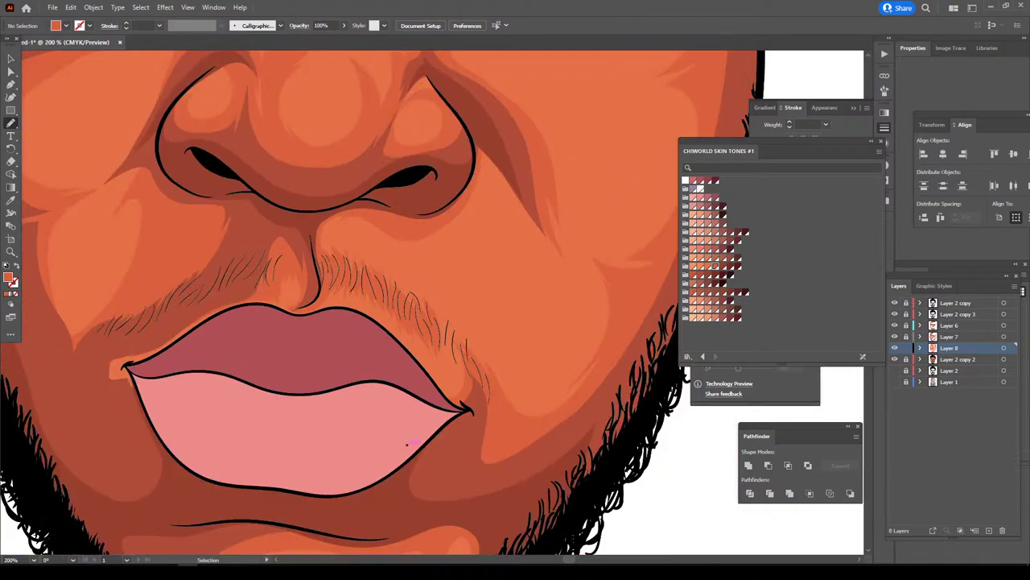
{"action": "key", "text": "ctrl+minus"}
{"action": "key", "text": "ctrl+minus"}
{"action": "key", "text": "ctrl+minus"}
{"action": "key", "text": "ctrl+minus"}
{"action": "key", "text": "ctrl+1"}
{"action": "key", "text": "ctrl+plus"}
{"action": "key", "text": "ctrl+plus"}
{"action": "key", "text": "ctrl+plus"}
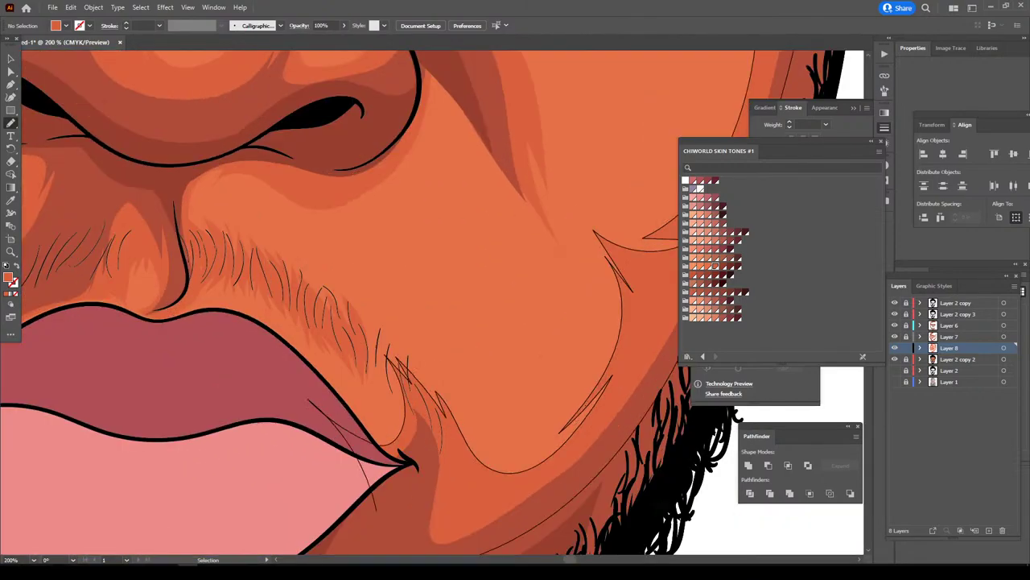
{"action": "key", "text": "ctrl+shift+z"}
{"action": "key", "text": "ctrl+shift+z"}
{"action": "key", "text": "ctrl+shift+z"}
{"action": "key", "text": "ctrl+shift+z"}
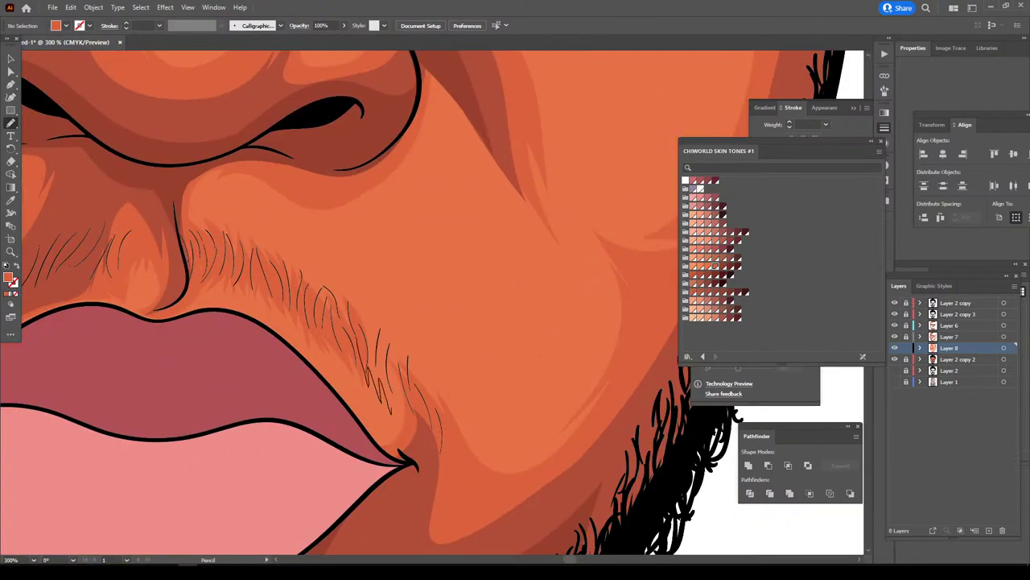
{"action": "key", "text": "ctrl+shift+z"}
{"action": "key", "text": "ctrl+shift+z"}
{"action": "key", "text": "ctrl+shift+z"}
{"action": "key", "text": "ctrl+shift+z"}
{"action": "key", "text": "ctrl+shift+z"}
{"action": "key", "text": "ctrl+shift+z"}
{"action": "key", "text": "ctrl+z"}
{"action": "key", "text": "ctrl+z"}
{"action": "key", "text": "ctrl+z"}
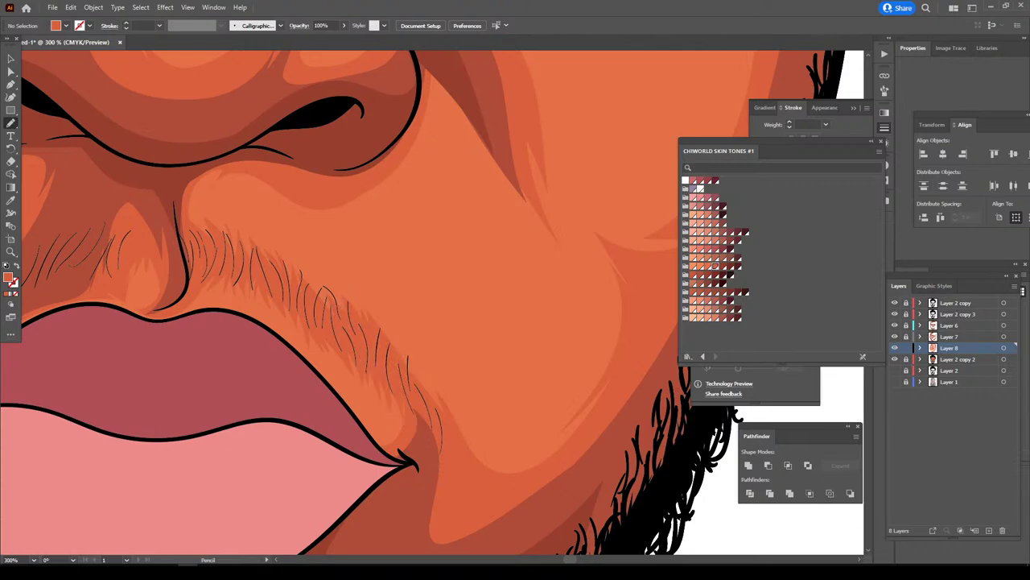
- Draw a thin crease curving from the right mouth corner up the cheek
{"action": "key", "text": "ctrl+minus"}
{"action": "key", "text": "ctrl+minus"}
{"action": "key", "text": "ctrl+minus"}
{"action": "key", "text": "ctrl+plus"}
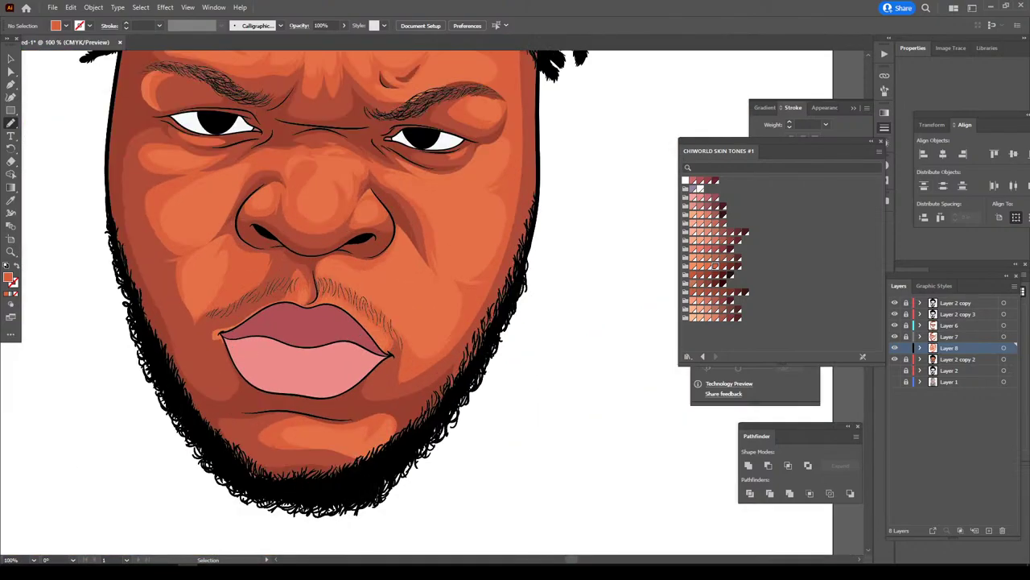
{"action": "key", "text": "ctrl+plus"}
{"action": "left_click_drag", "start_coordinate": [375, 153], "coordinate": [459, 280]}
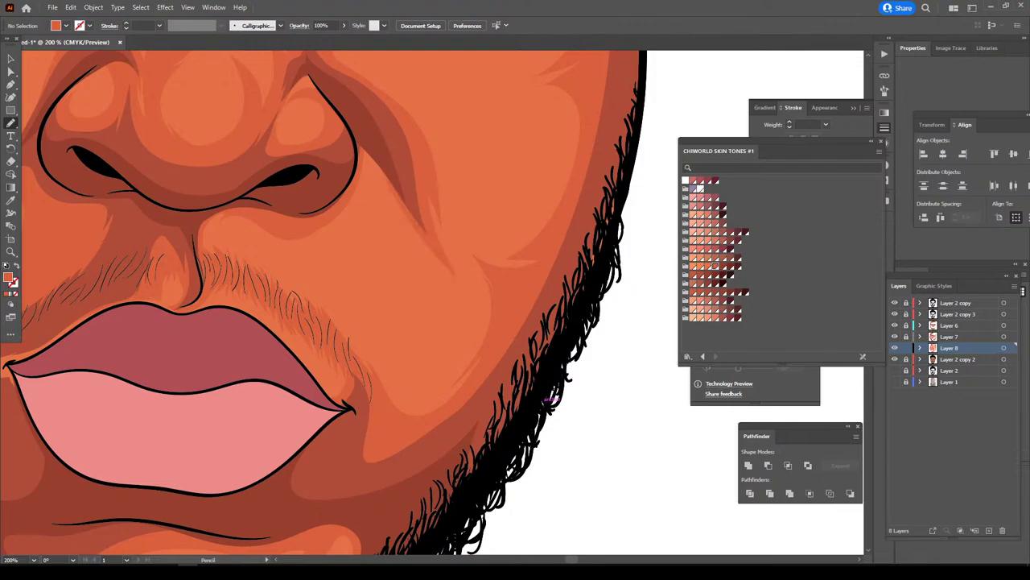
{"action": "mouse_move", "coordinate": [484, 366]}
{"action": "left_mouse_down"}
{"action": "mouse_move", "coordinate": [487, 300]}
{"action": "mouse_move", "coordinate": [467, 265]}
{"action": "mouse_move", "coordinate": [472, 322]}
{"action": "left_mouse_up"}
{"action": "mouse_move", "coordinate": [422, 351]}
{"action": "left_mouse_down"}
{"action": "mouse_move", "coordinate": [323, 306]}
{"action": "mouse_move", "coordinate": [370, 397]}
{"action": "mouse_move", "coordinate": [435, 435]}
{"action": "left_mouse_up"}
{"action": "scroll", "coordinate": [549, 398], "scroll_direction": "down", "scroll_amount": 3}
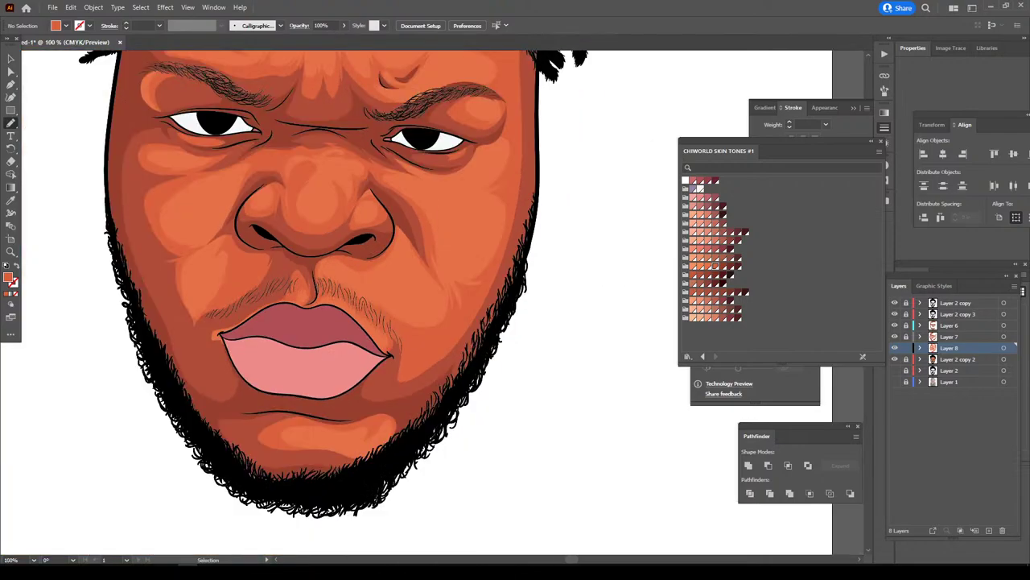
{"action": "scroll", "coordinate": [550, 398], "scroll_direction": "down", "scroll_amount": 2}
{"action": "scroll", "coordinate": [550, 398], "scroll_direction": "up", "scroll_amount": 1}
{"action": "scroll", "coordinate": [550, 398], "scroll_direction": "up", "scroll_amount": 3}
{"action": "scroll", "coordinate": [426, 306], "scroll_direction": "down", "scroll_amount": 1}
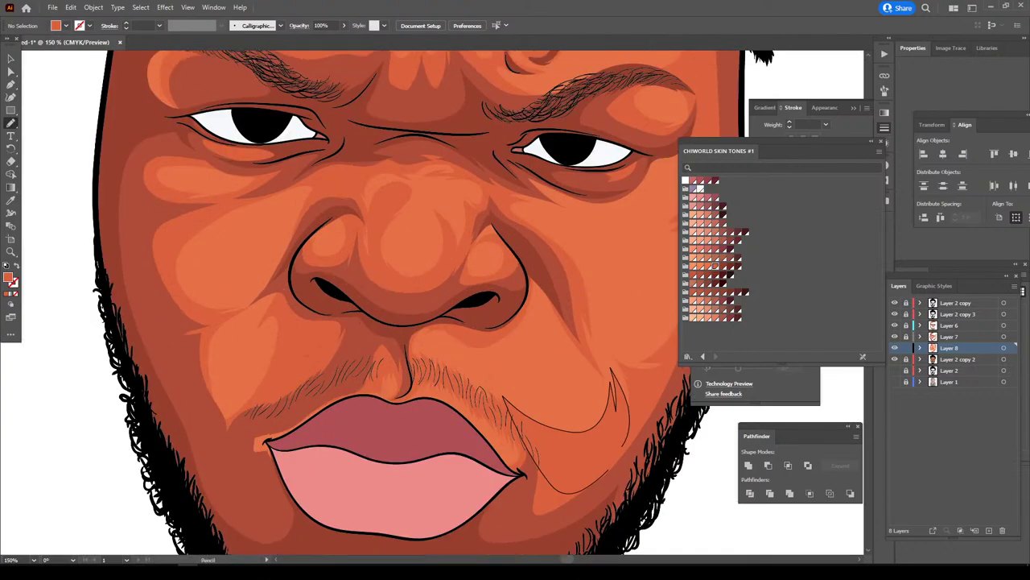
{"action": "scroll", "coordinate": [426, 306], "scroll_direction": "down", "scroll_amount": 2}
{"action": "scroll", "coordinate": [427, 306], "scroll_direction": "down", "scroll_amount": 2}
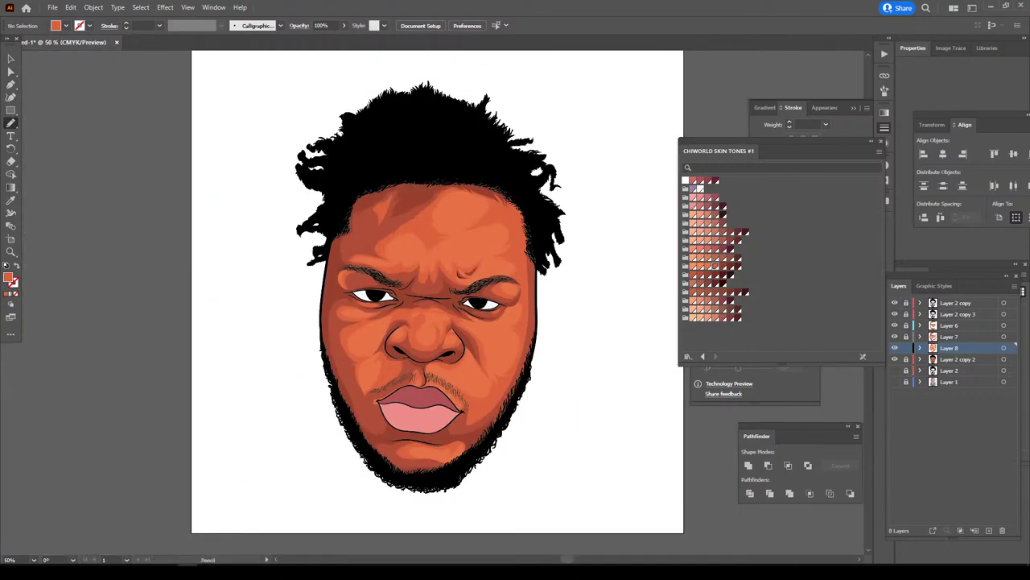
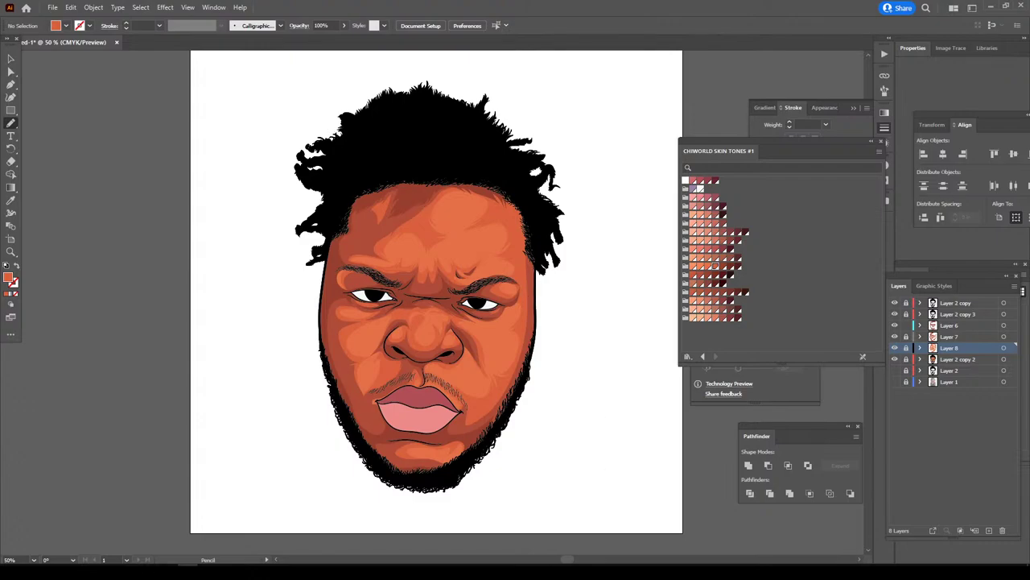
- Select the Layer 6 brow and nose shading paths and recolour them a darker brown swatch
{"action": "key", "text": "v"}
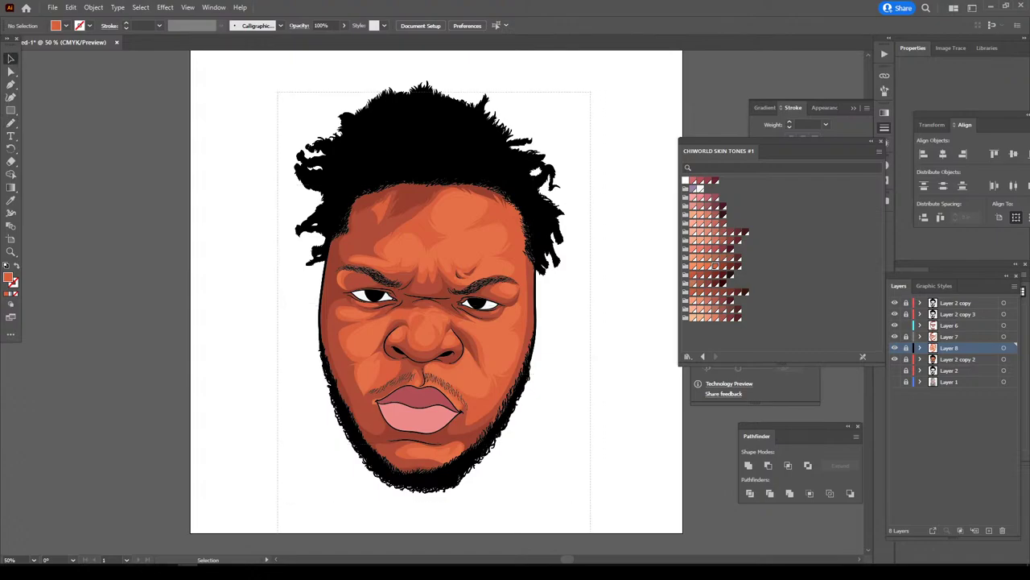
{"action": "key", "text": "ctrl+a"}
{"action": "key", "text": "a"}
{"action": "scroll", "coordinate": [436, 290], "scroll_direction": "down", "scroll_amount": 1}
{"action": "key", "text": "ctrl+plus"}
{"action": "key", "text": "ctrl+plus"}
{"action": "key", "text": "ctrl+plus"}
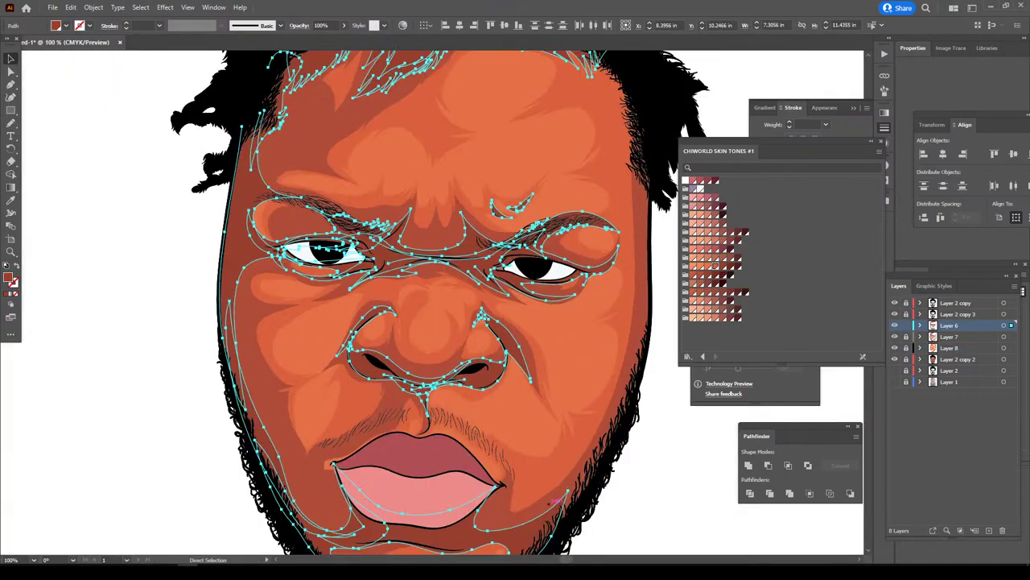
{"action": "key", "text": "ctrl+plus"}
{"action": "key", "text": "ctrl+plus"}
{"action": "scroll", "coordinate": [435, 306], "scroll_direction": "right", "scroll_amount": 1}
{"action": "key", "text": "v"}
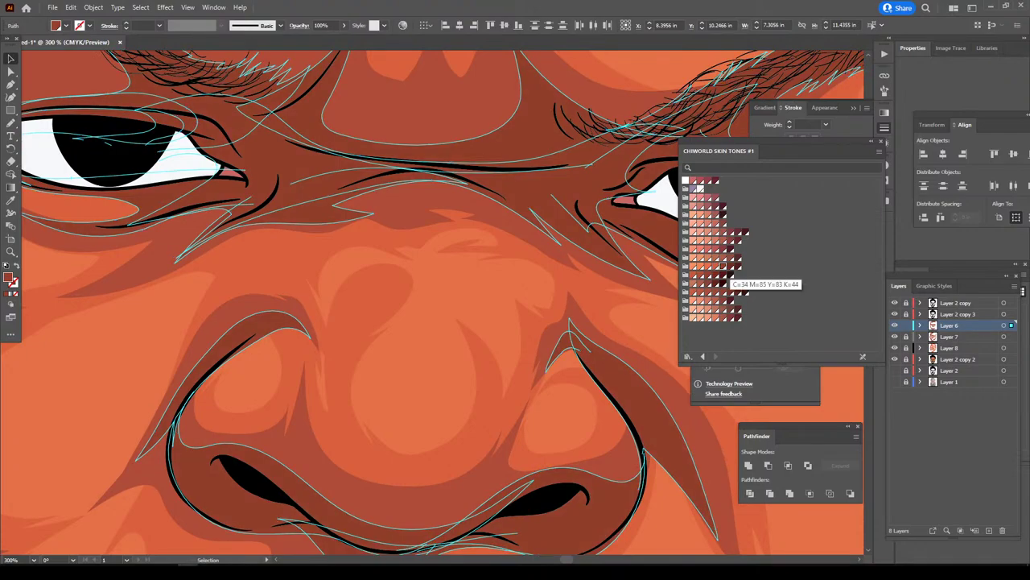
{"action": "left_click", "coordinate": [730, 266]}
- Zoom out and back in to check the darker shading, then deselect it
{"action": "key", "text": "ctrl+0"}
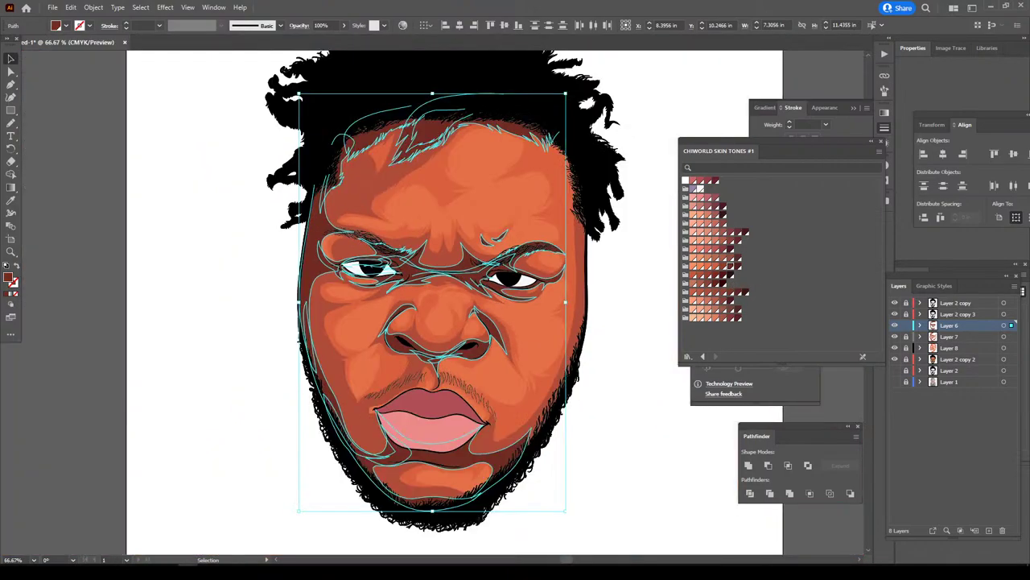
{"action": "key", "text": "a"}
{"action": "key", "text": "ctrl+plus"}
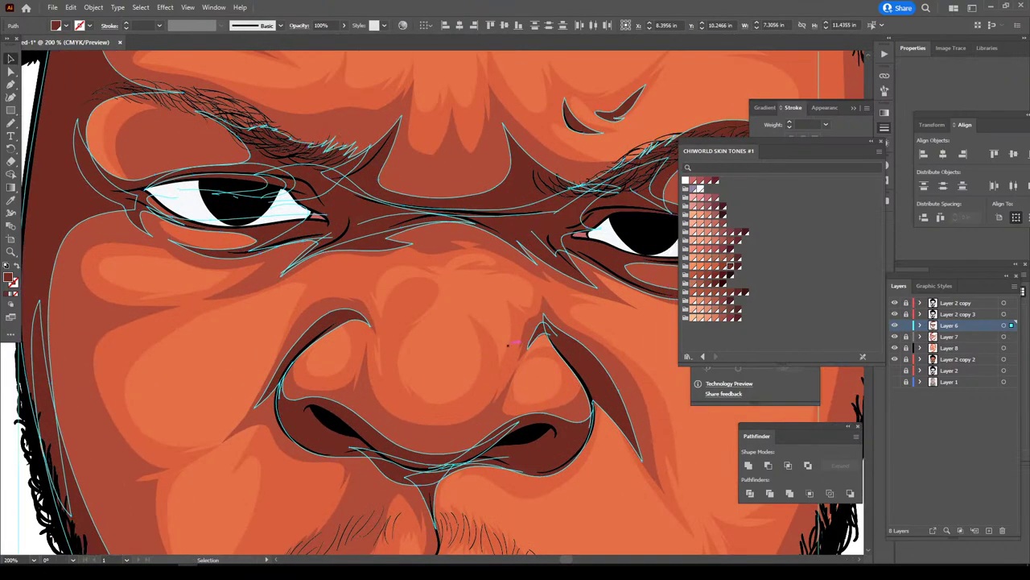
{"action": "key", "text": "ctrl+minus"}
{"action": "key", "text": "ctrl+minus"}
{"action": "key", "text": "v"}
{"action": "key", "text": "ctrl+shift+a"}
{"action": "key", "text": "ctrl+minus"}
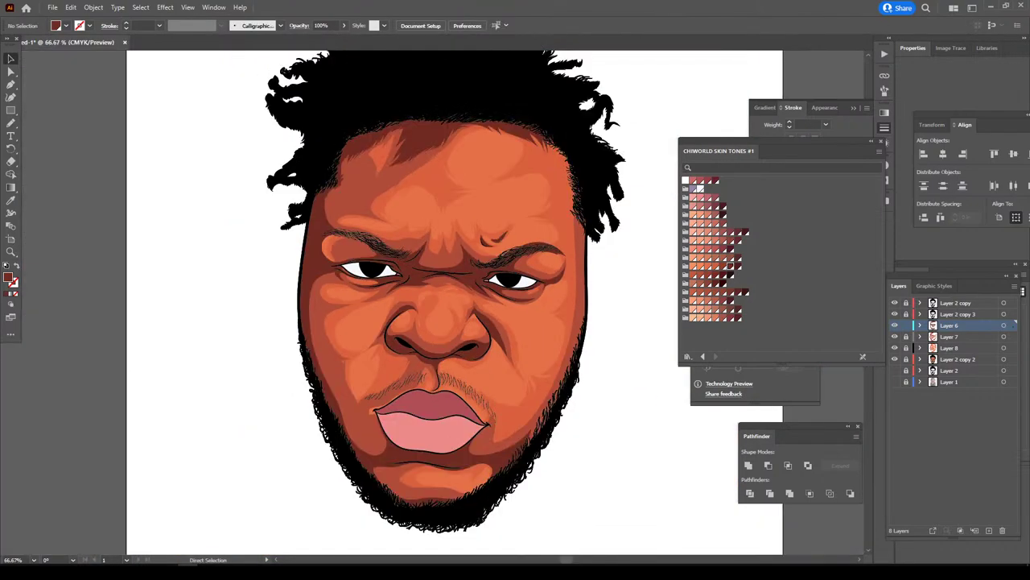
{"action": "key", "text": "ctrl+minus"}
{"action": "key", "text": "ctrl+plus"}
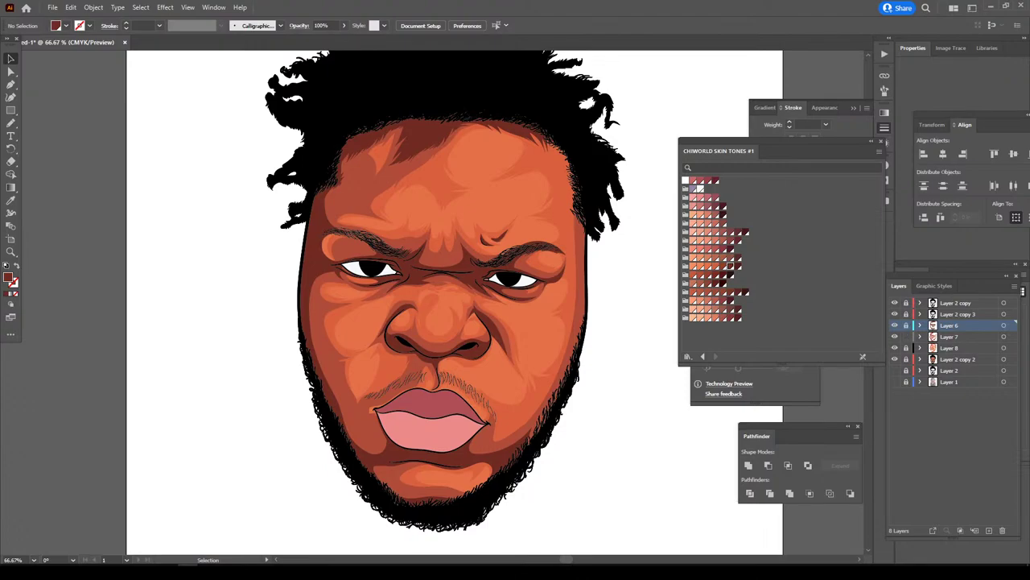
{"action": "key", "text": "ctrl+minus"}
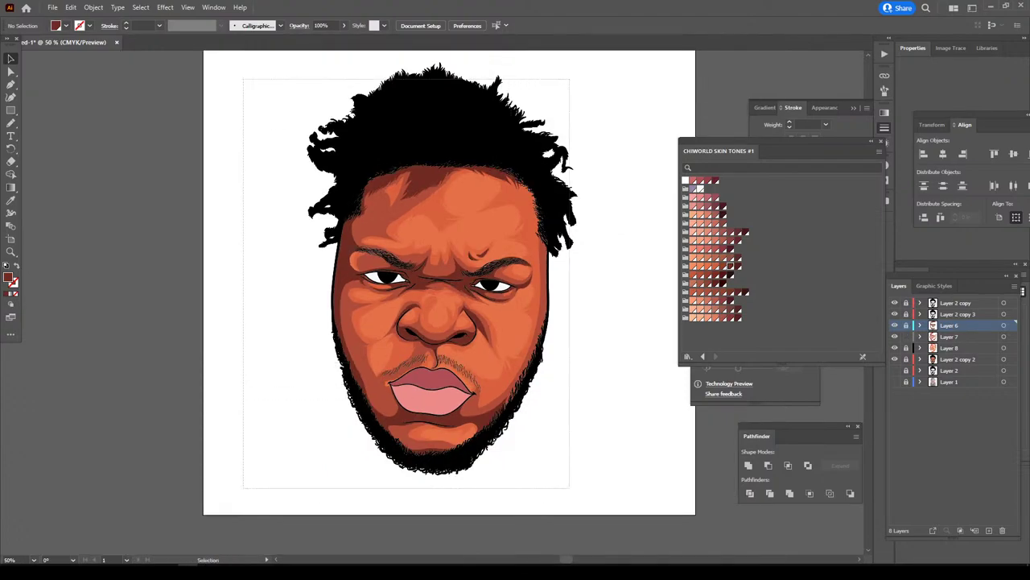
- Give the Layer 7 mid-tone face shading shape another skin-tone swatch
{"action": "left_click", "coordinate": [441, 322]}
{"action": "key", "text": "ctrl+plus"}
{"action": "key", "text": "ctrl+plus"}
{"action": "key", "text": "ctrl+plus"}
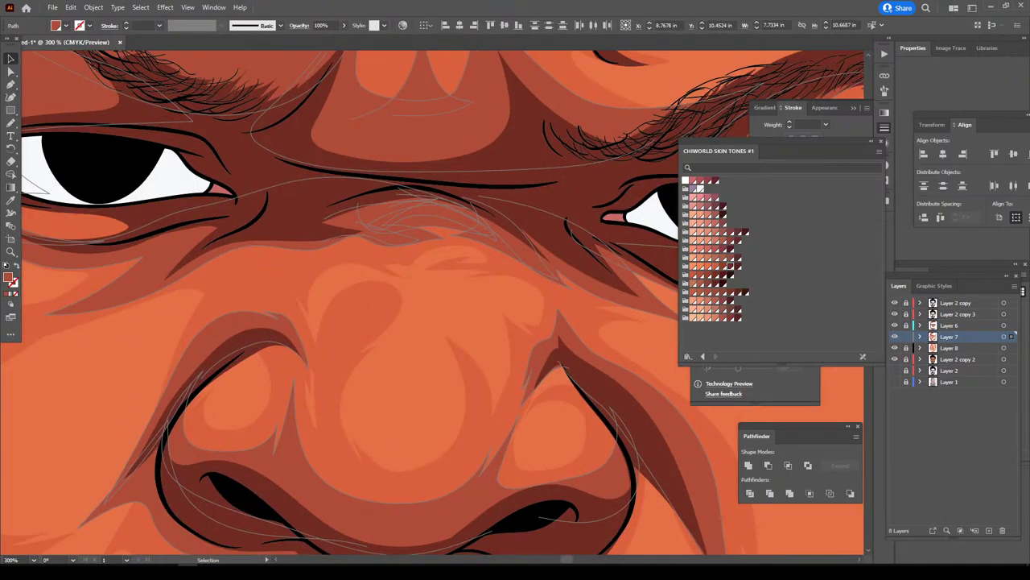
{"action": "key", "text": "ctrl+minus"}
{"action": "key", "text": "ctrl+minus"}
{"action": "key", "text": "ctrl+minus"}
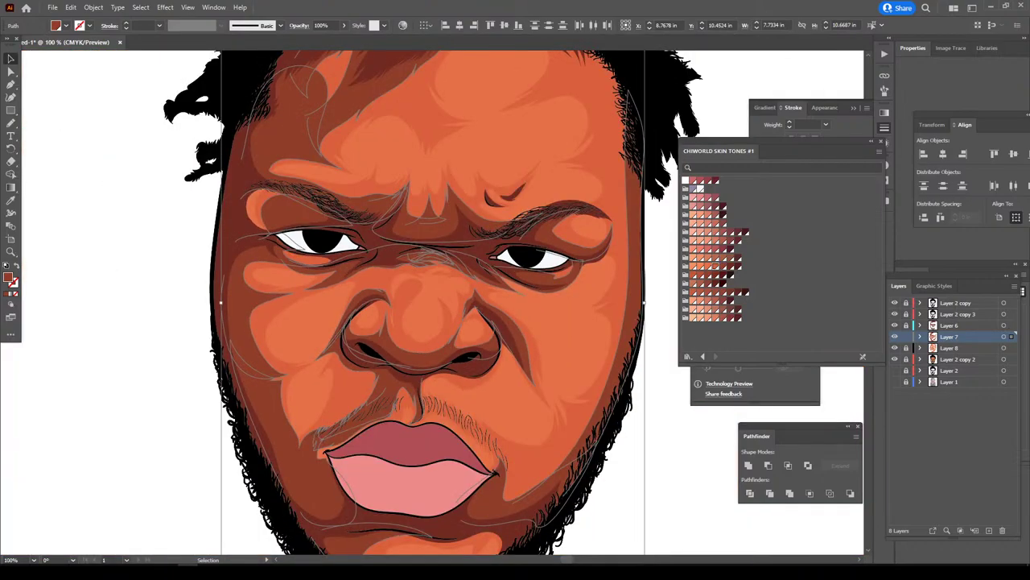
{"action": "left_click", "coordinate": [722, 265]}
{"action": "key", "text": "ctrl+z"}
{"action": "key", "text": "ctrl+minus"}
{"action": "key", "text": "ctrl+plus"}
{"action": "key", "text": "ctrl+plus"}
{"action": "key", "text": "ctrl+plus"}
{"action": "key", "text": "ctrl+plus"}
{"action": "key", "text": "ctrl+plus"}
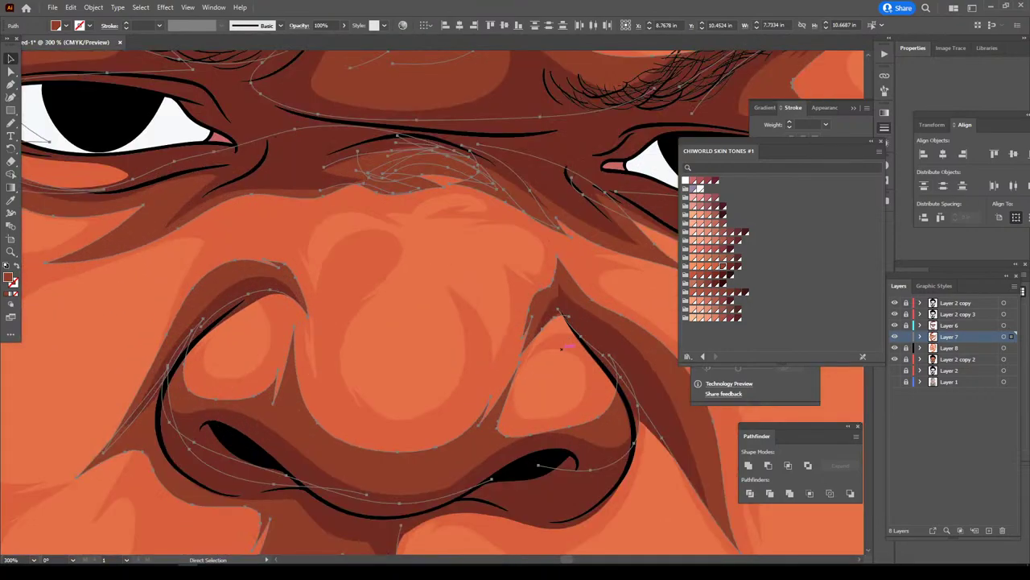
{"action": "scroll", "coordinate": [523, 346], "scroll_direction": "up", "scroll_amount": 5}
{"action": "key", "text": "ctrl+plus"}
{"action": "scroll", "coordinate": [433, 302], "scroll_direction": "up", "scroll_amount": 2}
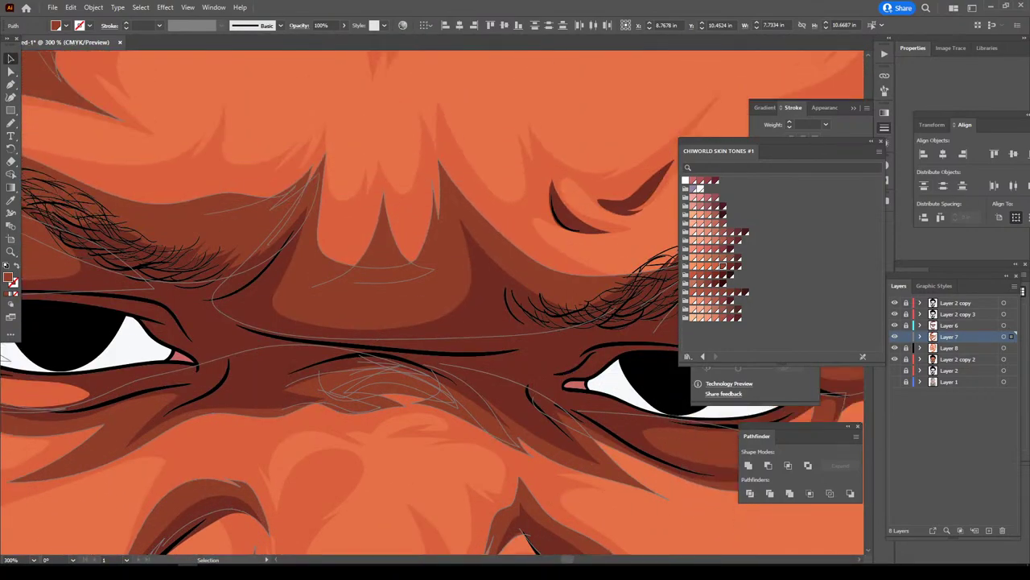
- Open Adjust Color Balance in CMYK mode with Convert enabled
{"action": "left_click", "coordinate": [71, 7]}
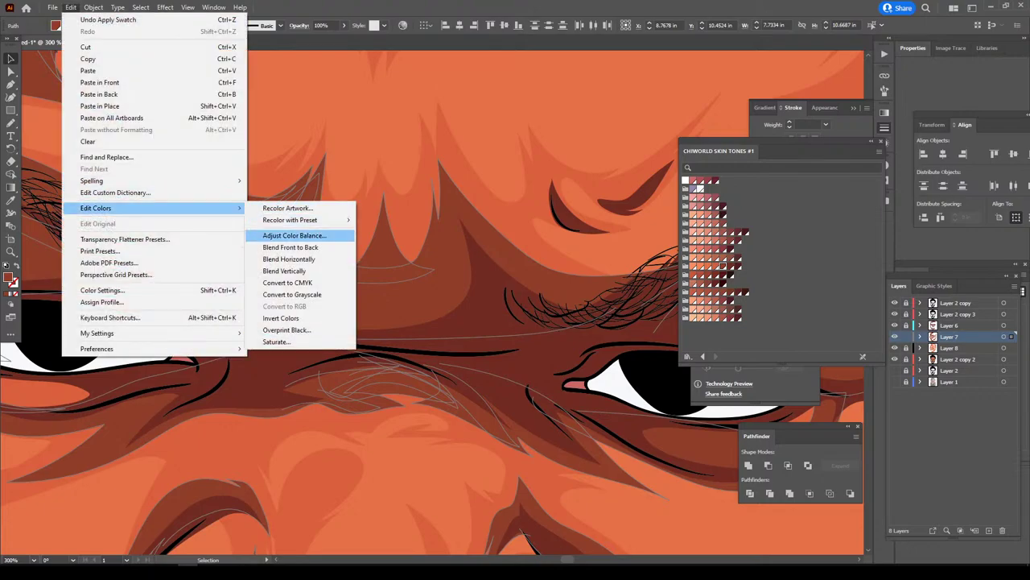
{"action": "left_click", "coordinate": [294, 235]}
{"action": "left_click", "coordinate": [668, 339]}
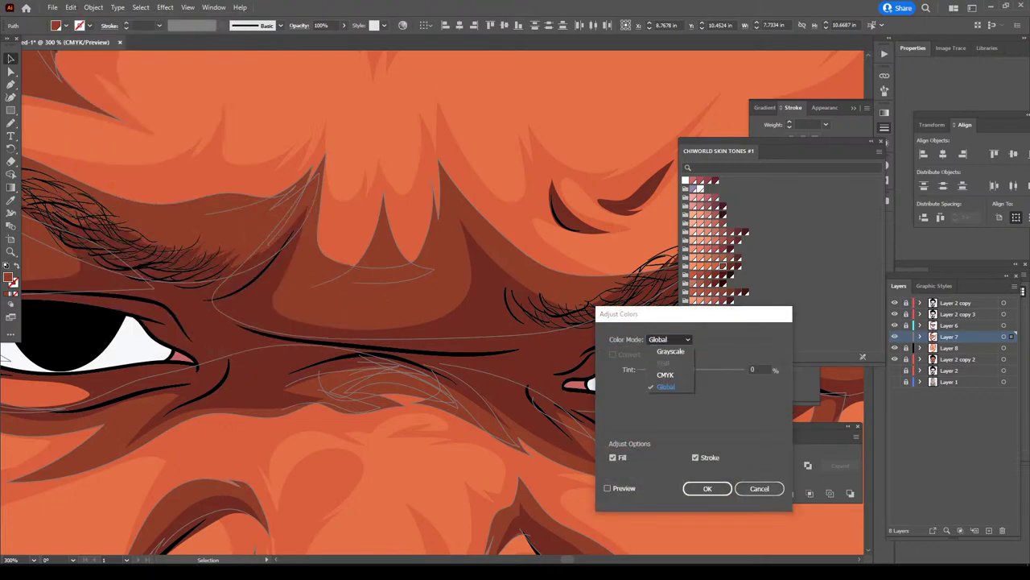
{"action": "left_click", "coordinate": [659, 373]}
{"action": "left_click", "coordinate": [613, 354]}
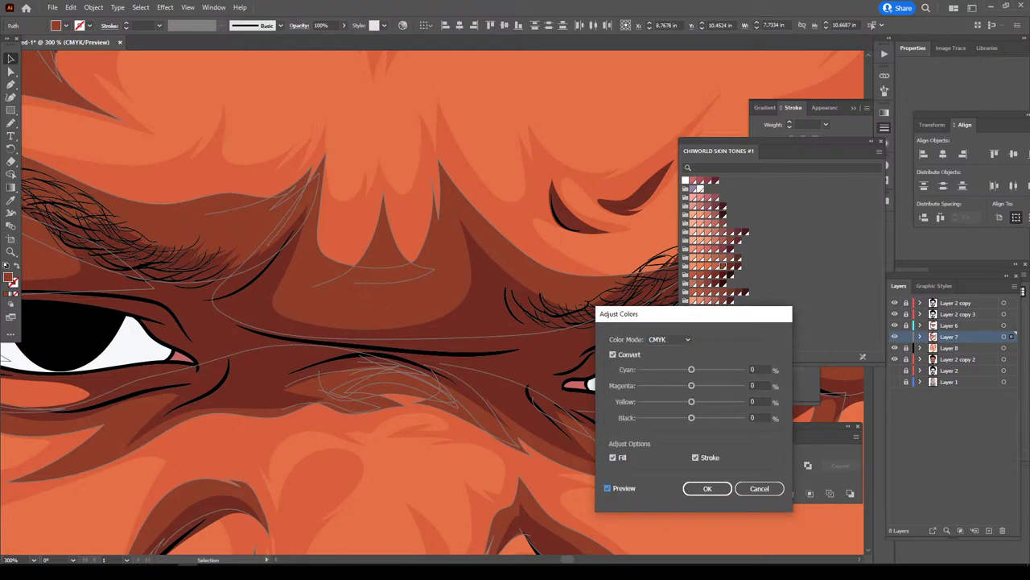
- Enter Cyan -22 and first Magenta, Yellow and Black amounts
{"action": "left_click", "coordinate": [760, 385]}
{"action": "type", "text": "3"}
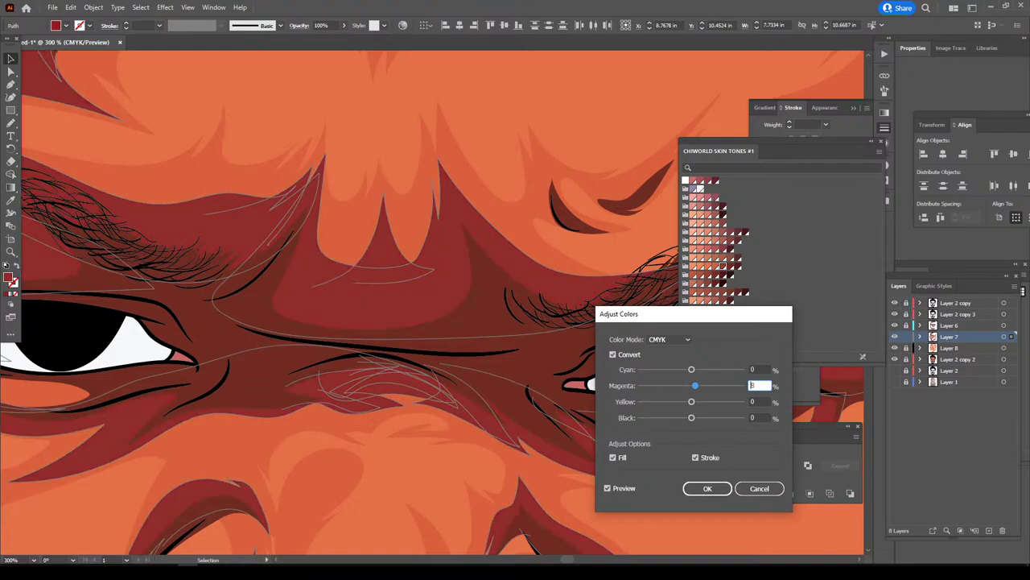
{"action": "key", "text": "shift+Tab"}
{"action": "type", "text": "-27"}
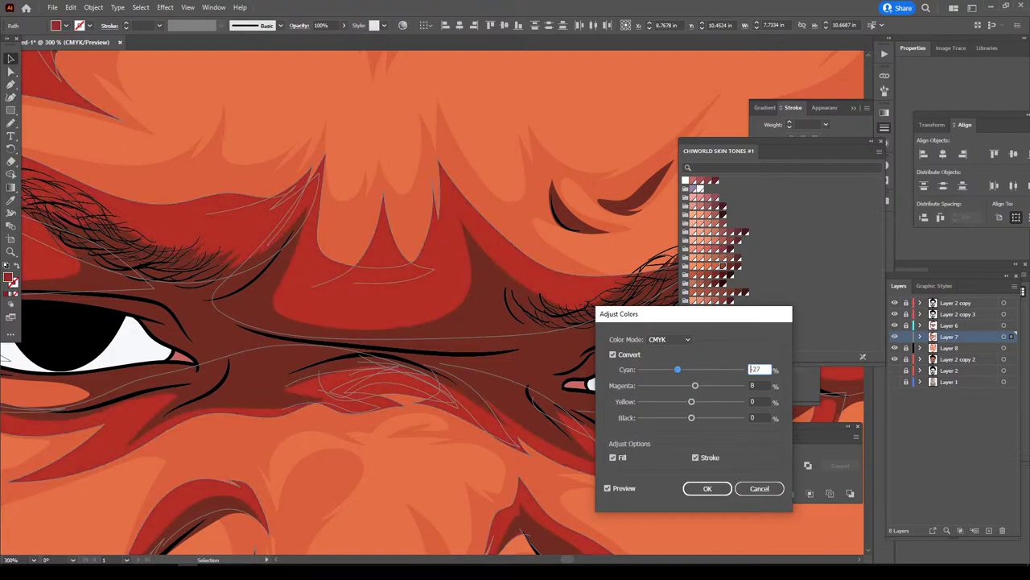
{"action": "type", "text": "-22"}
{"action": "key", "text": "Tab"}
{"action": "type", "text": "-1"}
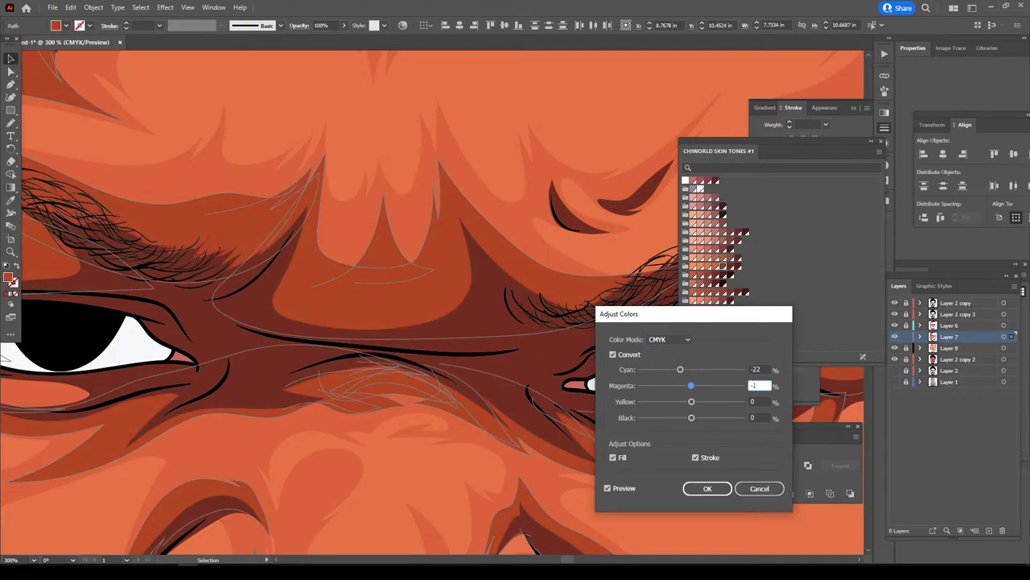
{"action": "key", "text": "Tab"}
{"action": "type", "text": "-11"}
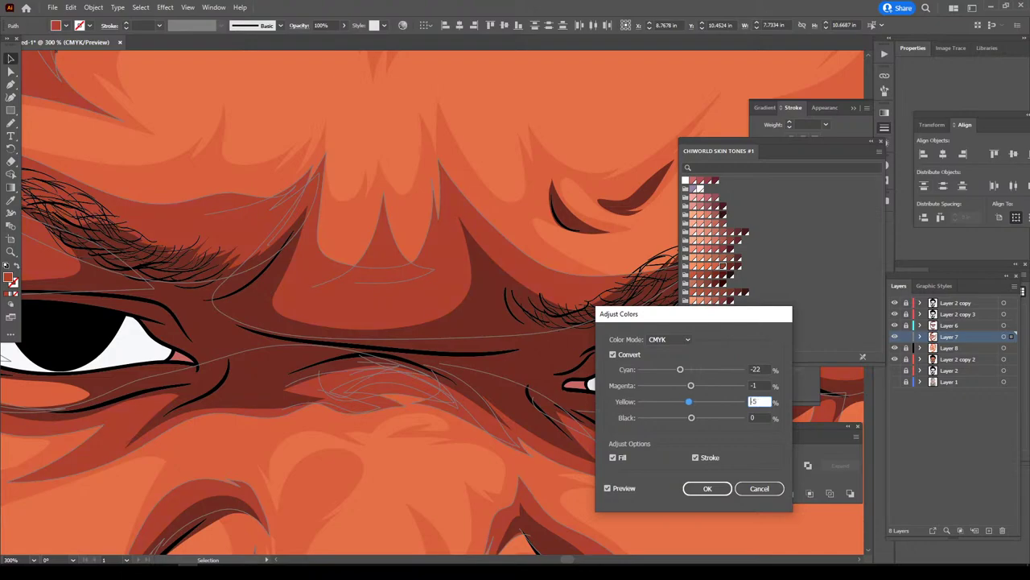
{"action": "key", "text": "Tab"}
{"action": "type", "text": "-4"}
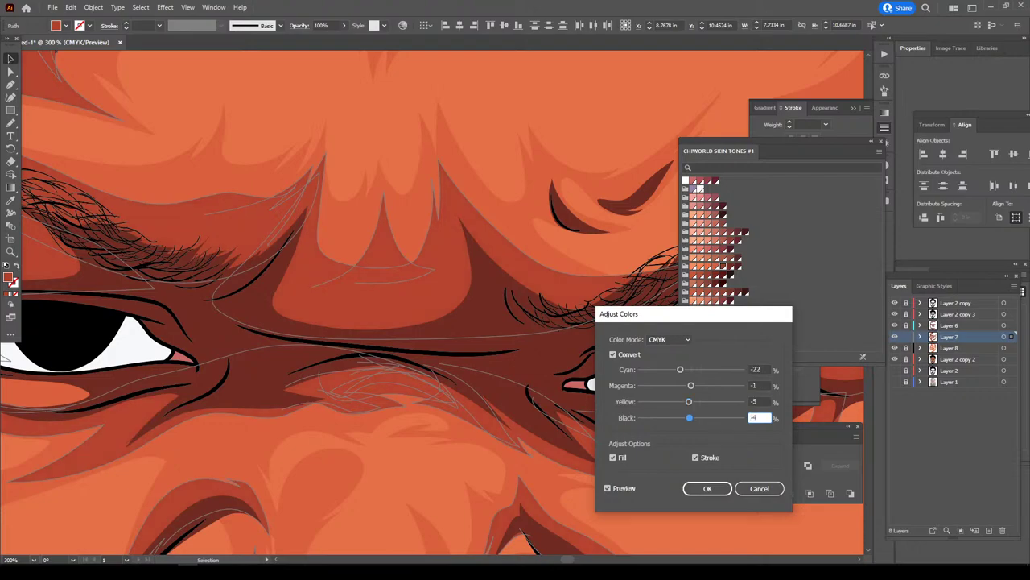
- Fine-tune the Yellow and Magenta amounts and apply the colour balance
{"action": "key", "text": "shift+Tab"}
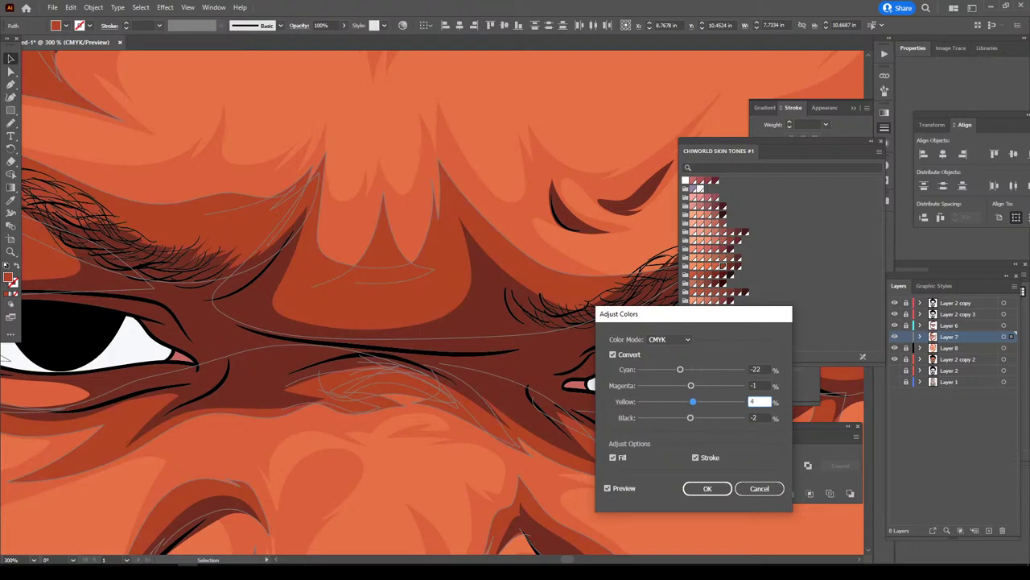
{"action": "type", "text": "-2"}
{"action": "type", "text": "2"}
{"action": "key", "text": "Down"}
{"action": "key", "text": "Down"}
{"action": "key", "text": "Down"}
{"action": "key", "text": "shift+Tab"}
{"action": "key", "text": "Down"}
{"action": "key", "text": "Down"}
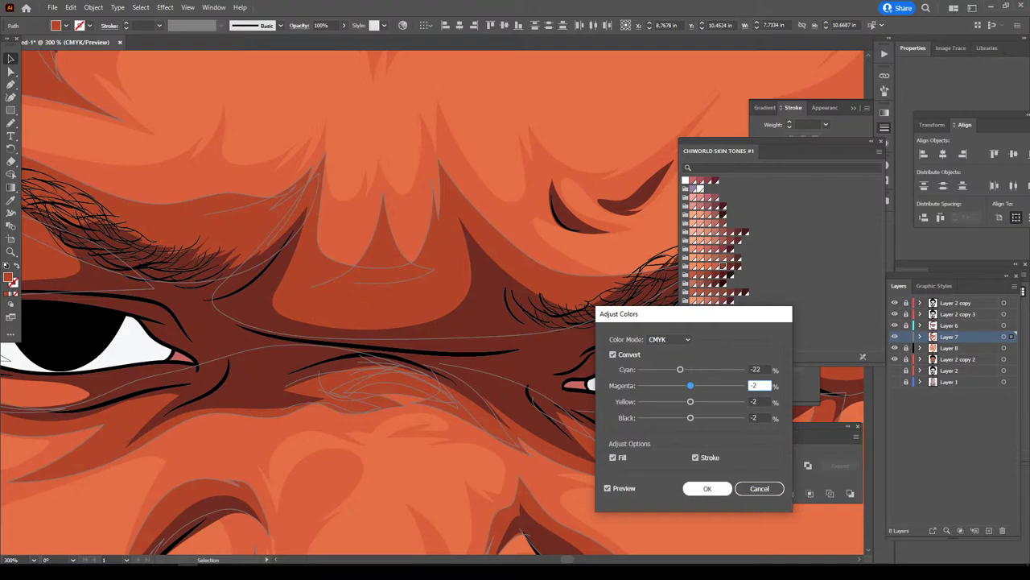
{"action": "left_click", "coordinate": [708, 488]}
- Scroll around the portrait and zoom out to review the adjusted shading
{"action": "scroll", "coordinate": [440, 298], "scroll_direction": "down", "scroll_amount": 4}
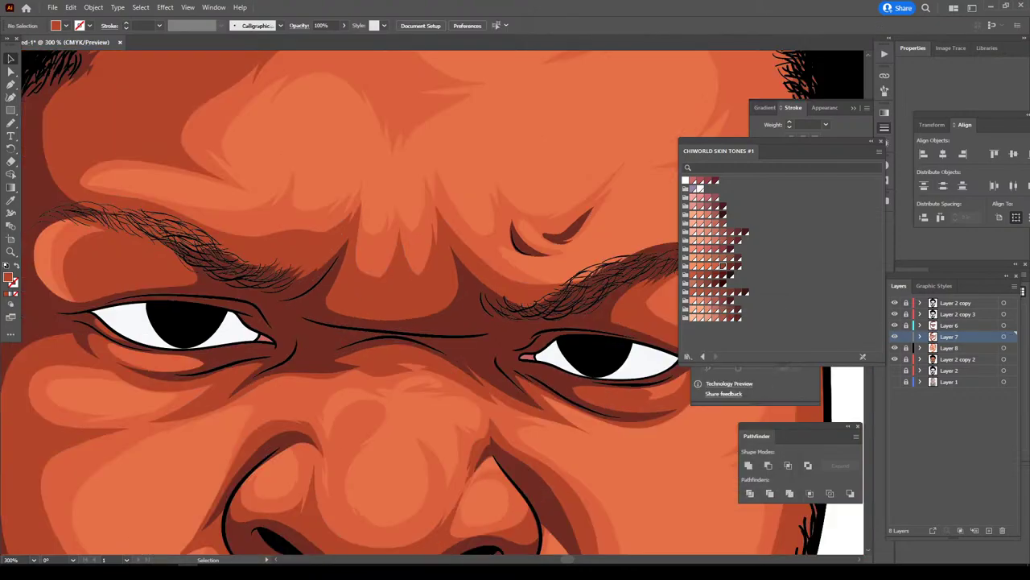
{"action": "scroll", "coordinate": [439, 298], "scroll_direction": "up", "scroll_amount": 4}
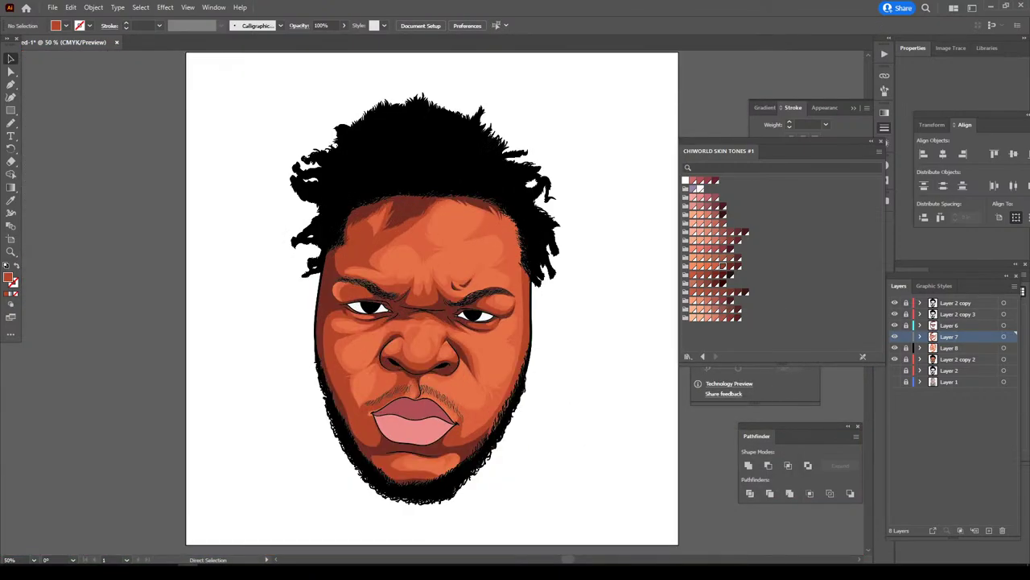
{"action": "scroll", "coordinate": [439, 298], "scroll_direction": "down", "scroll_amount": 4}
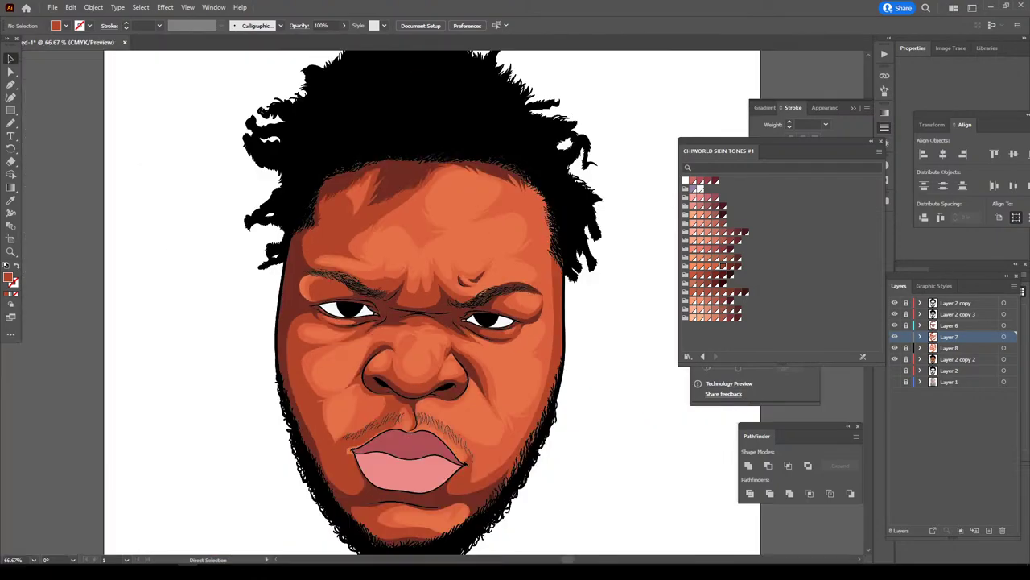
{"action": "scroll", "coordinate": [439, 297], "scroll_direction": "down", "scroll_amount": 1}
{"action": "key", "text": "v"}
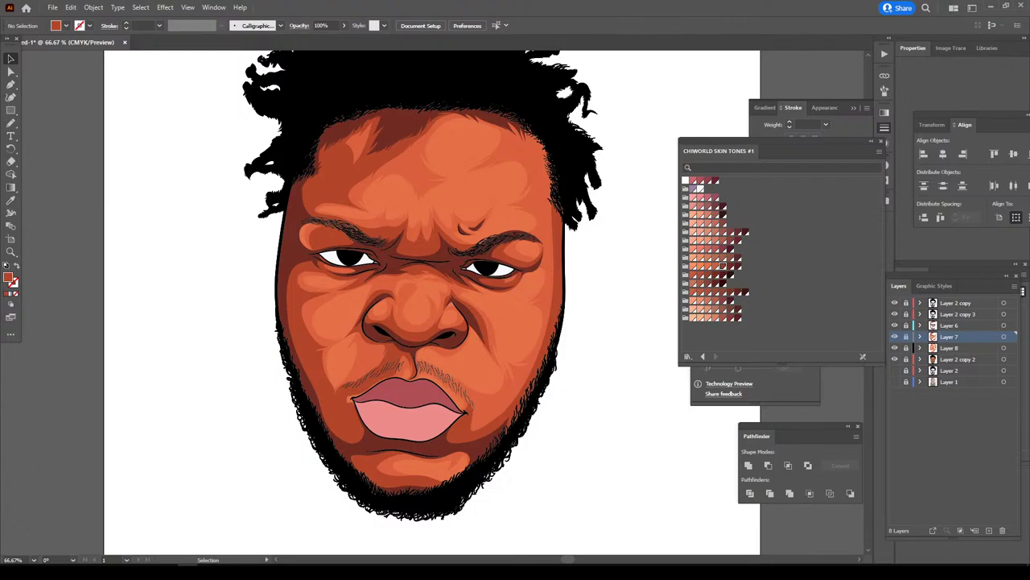
{"action": "key", "text": "ctrl+minus"}
{"action": "key", "text": "ctrl+minus"}
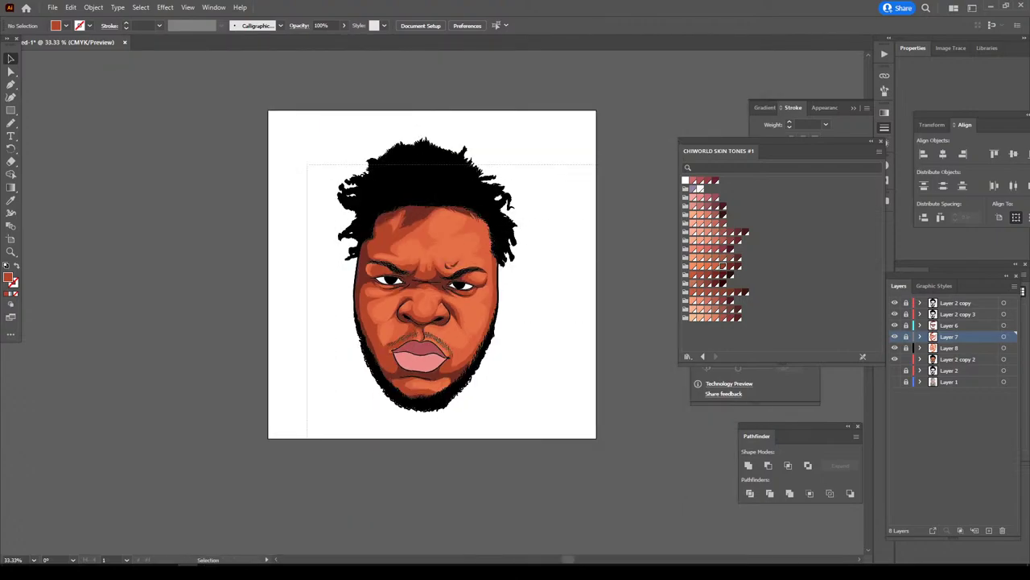
- Select the face shading group and open Adjust Color Balance in CMYK mode with Preview
{"action": "left_click", "coordinate": [427, 306]}
{"action": "key", "text": "ctrl+plus"}
{"action": "key", "text": "ctrl+plus"}
{"action": "key", "text": "ctrl+plus"}
{"action": "key", "text": "ctrl+plus"}
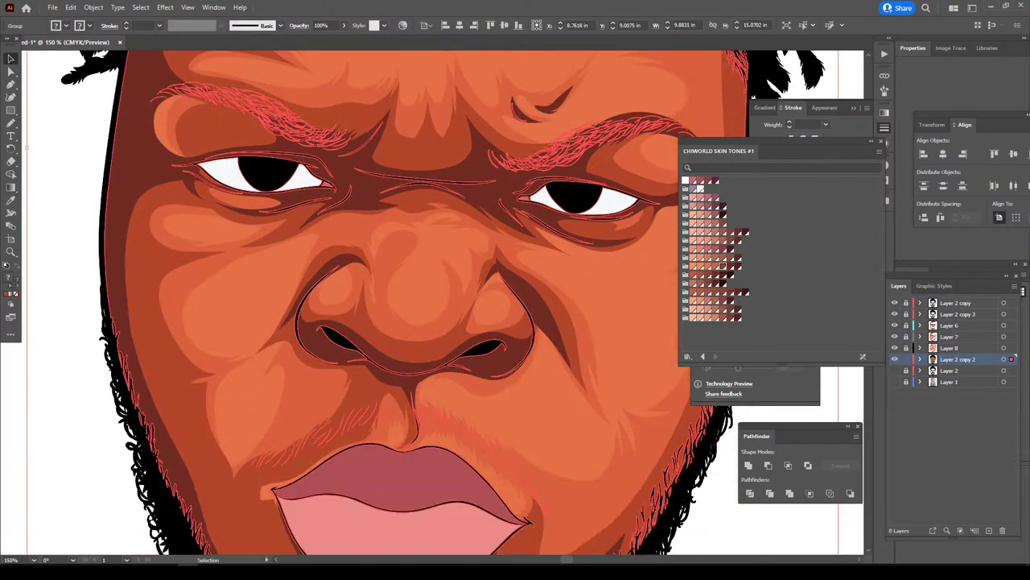
{"action": "scroll", "coordinate": [435, 302], "scroll_direction": "down", "scroll_amount": 3}
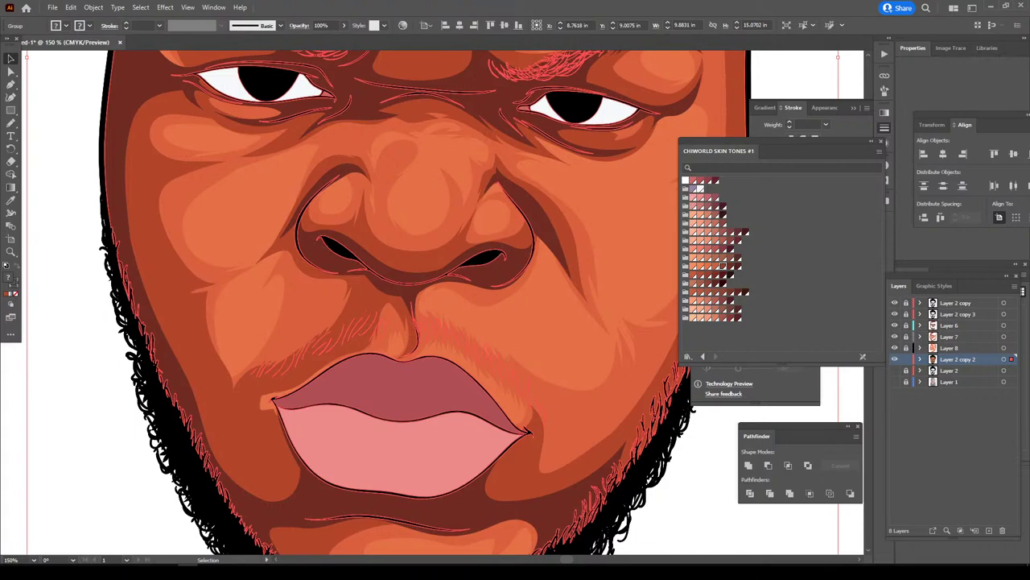
{"action": "left_click", "coordinate": [70, 8]}
{"action": "mouse_move", "coordinate": [96, 208]}
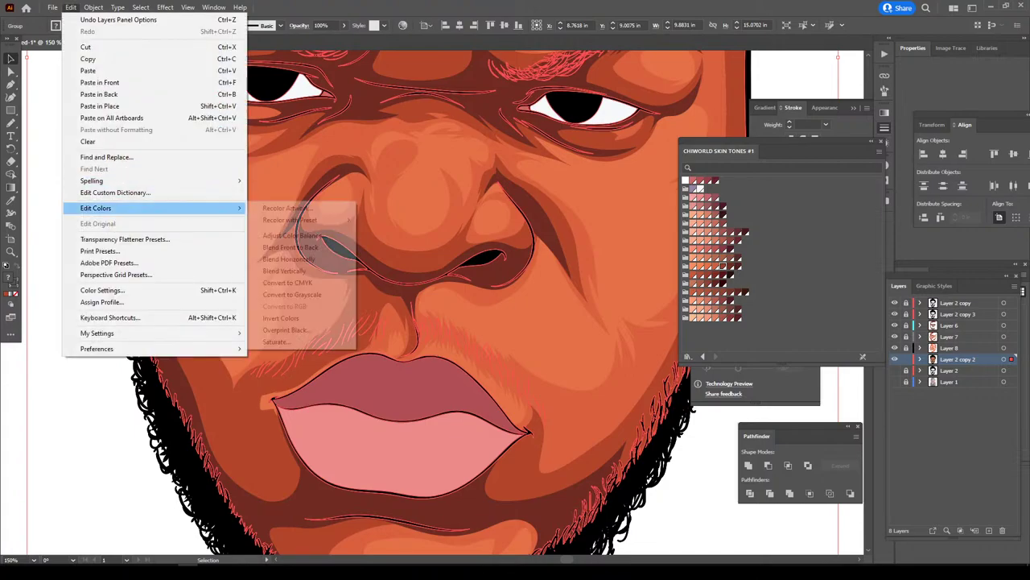
{"action": "left_click", "coordinate": [293, 235]}
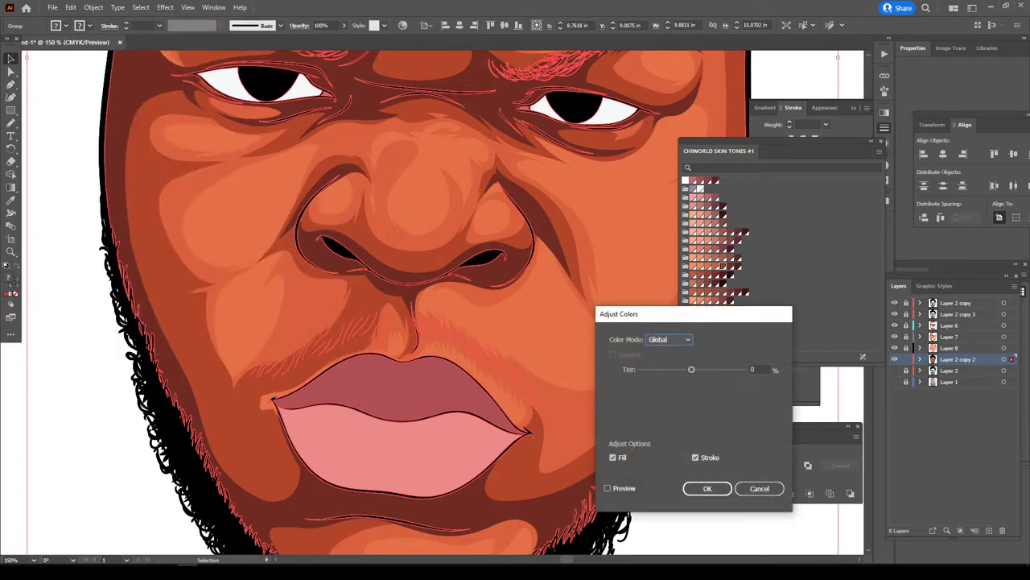
{"action": "left_click", "coordinate": [608, 488]}
{"action": "left_click", "coordinate": [670, 339]}
{"action": "left_click", "coordinate": [660, 388]}
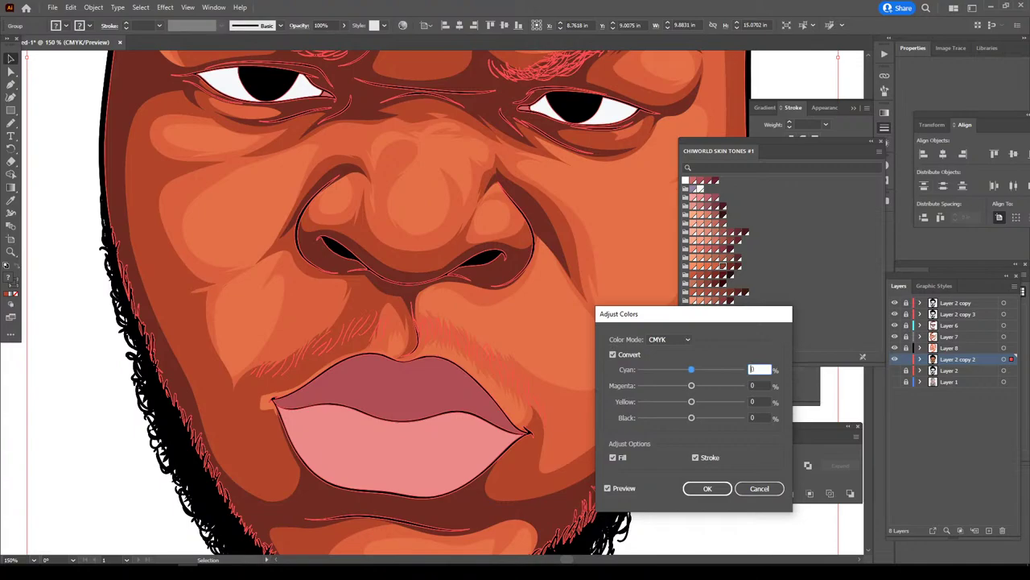
- Set Cyan to -14 and Black to 1, apply, then deselect and zoom out
{"action": "left_click_drag", "start_coordinate": [691, 368], "coordinate": [684, 369]}
{"action": "left_click_drag", "start_coordinate": [691, 417], "coordinate": [693, 417]}
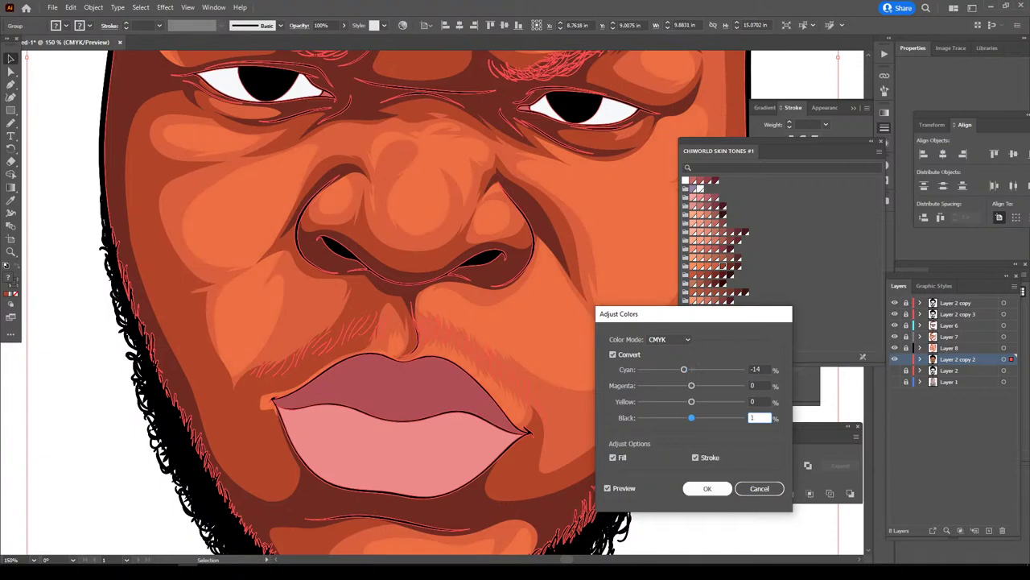
{"action": "key", "text": "Return"}
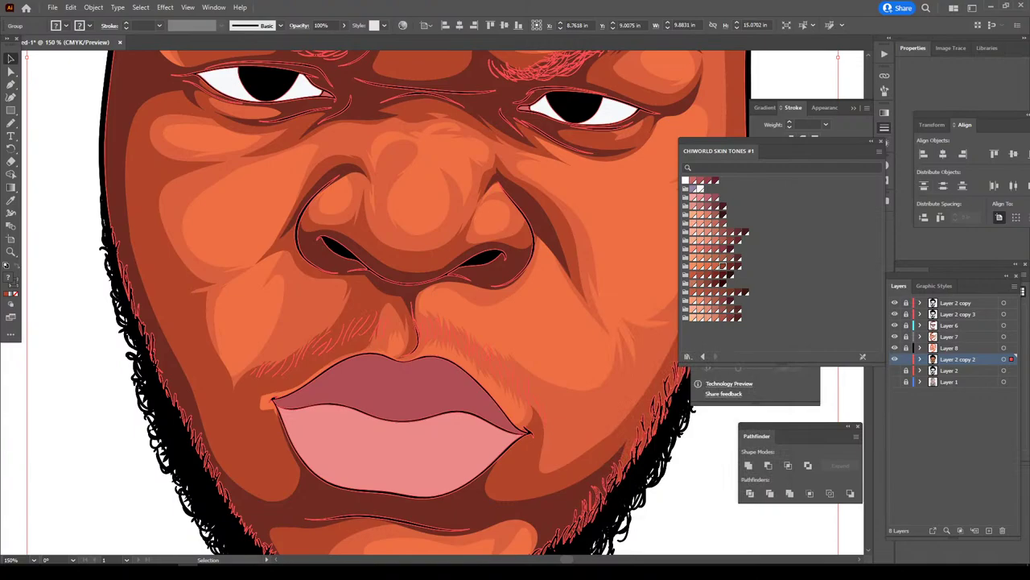
{"action": "key", "text": "ctrl+shift+a"}
{"action": "key", "text": "ctrl+minus"}
{"action": "key", "text": "ctrl+minus"}
{"action": "key", "text": "ctrl+minus"}
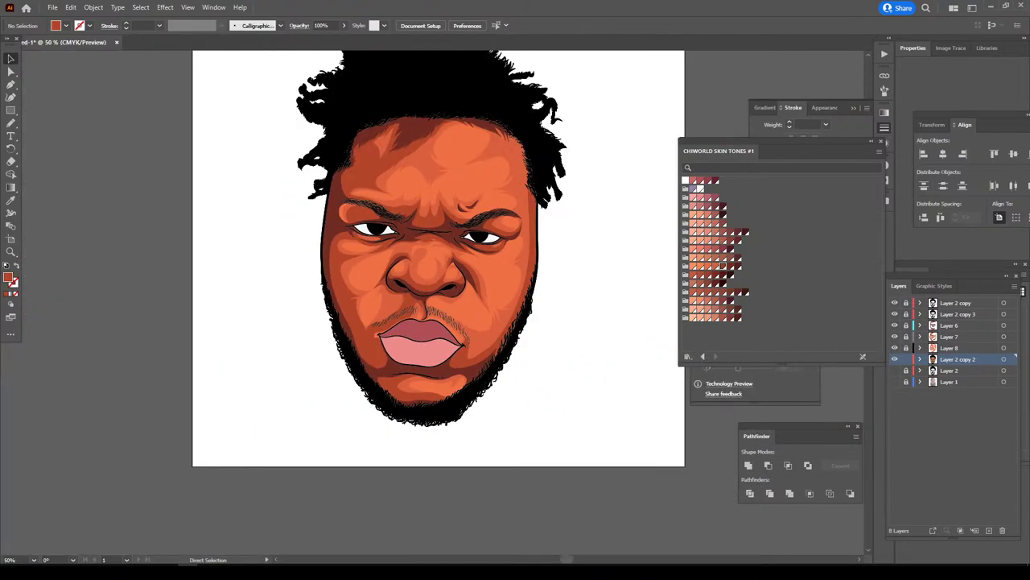
{"action": "key", "text": "ctrl+minus"}
{"action": "key", "text": "ctrl+plus"}
{"action": "key", "text": "ctrl+plus"}
{"action": "key", "text": "ctrl+plus"}
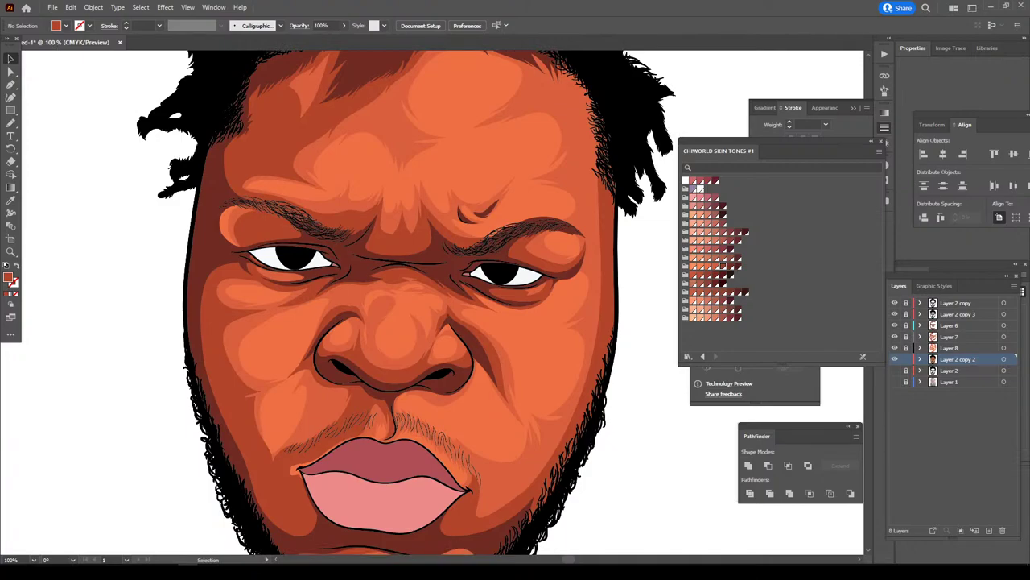
- Marquee-select the face paths and open Adjust Color Balance with Convert and Preview on
{"action": "key", "text": "ctrl+minus"}
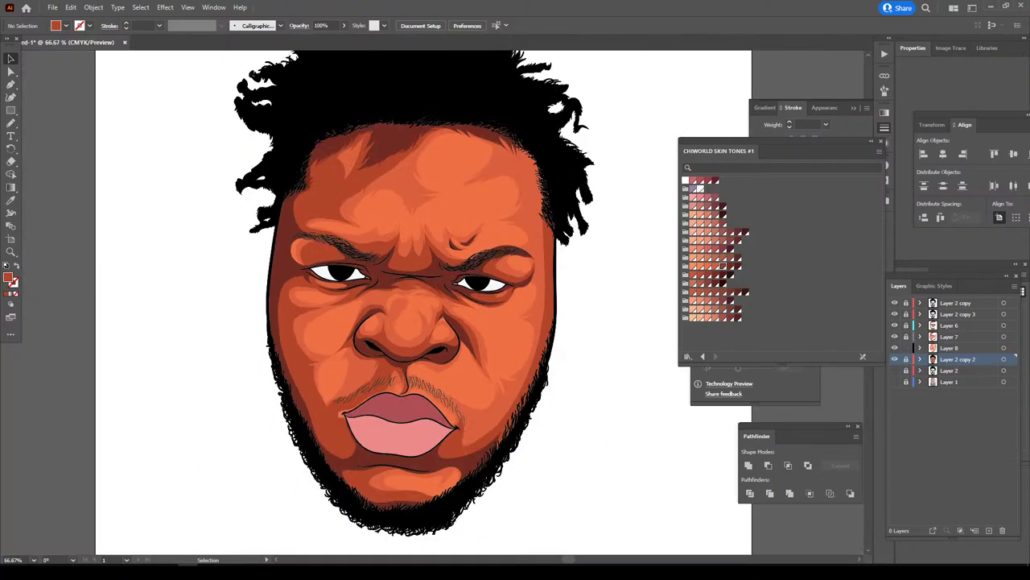
{"action": "key", "text": "ctrl+minus"}
{"action": "left_click_drag", "start_coordinate": [499, 274], "coordinate": [261, 79]}
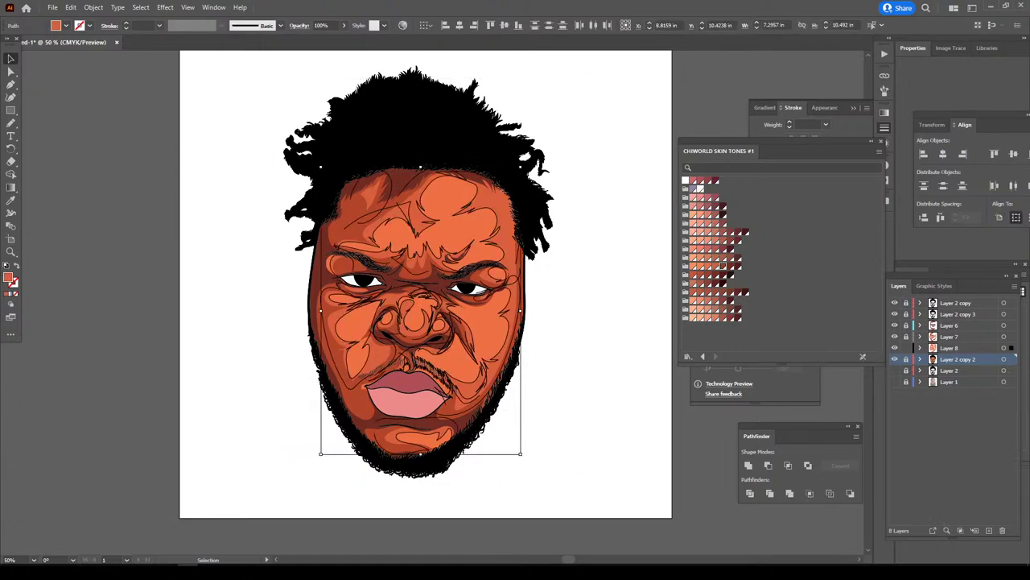
{"action": "key", "text": "ctrl+plus"}
{"action": "key", "text": "ctrl+plus"}
{"action": "key", "text": "ctrl+plus"}
{"action": "scroll", "coordinate": [284, 203], "scroll_direction": "down", "scroll_amount": 2}
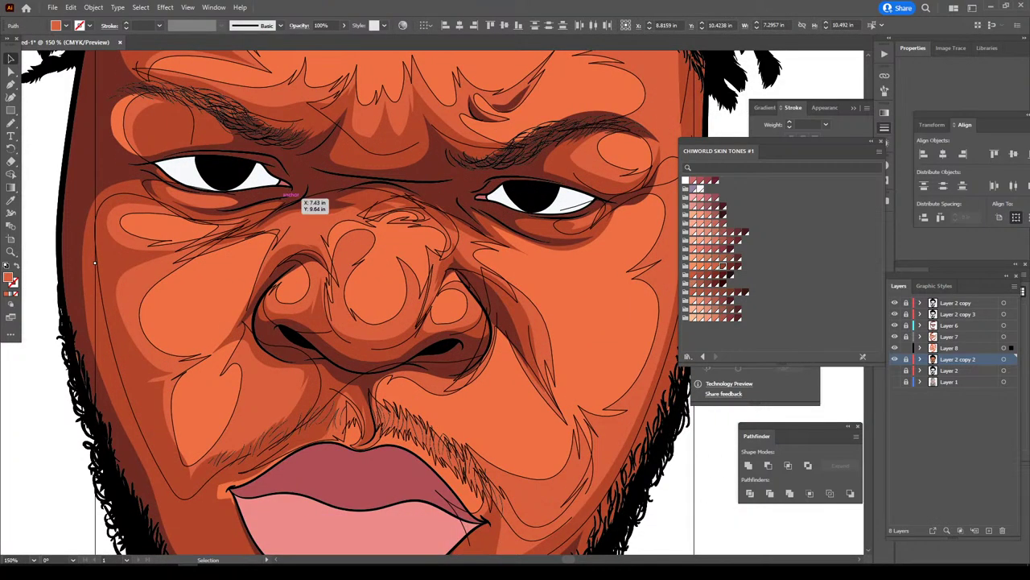
{"action": "left_click", "coordinate": [71, 7]}
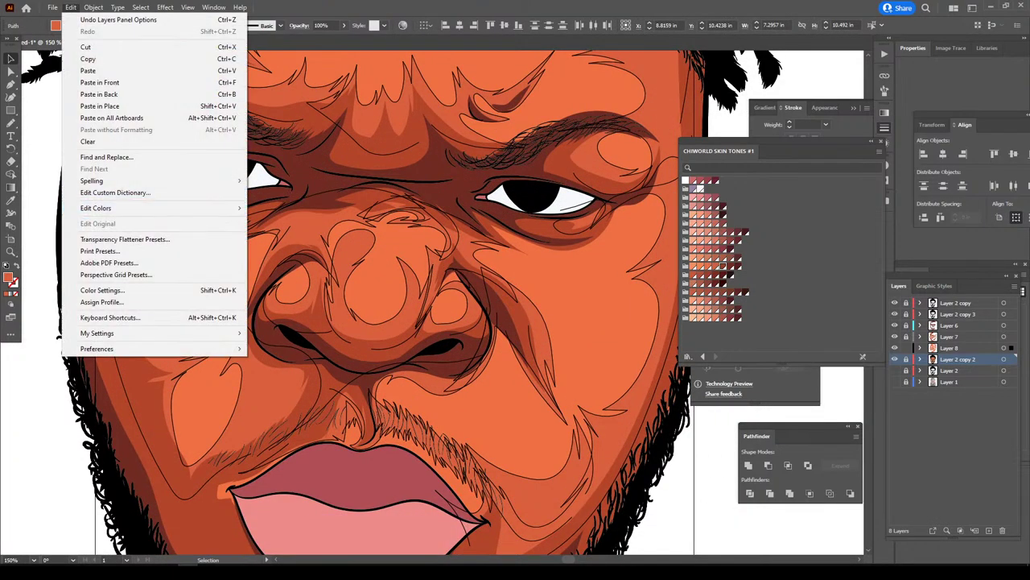
{"action": "left_click", "coordinate": [294, 235]}
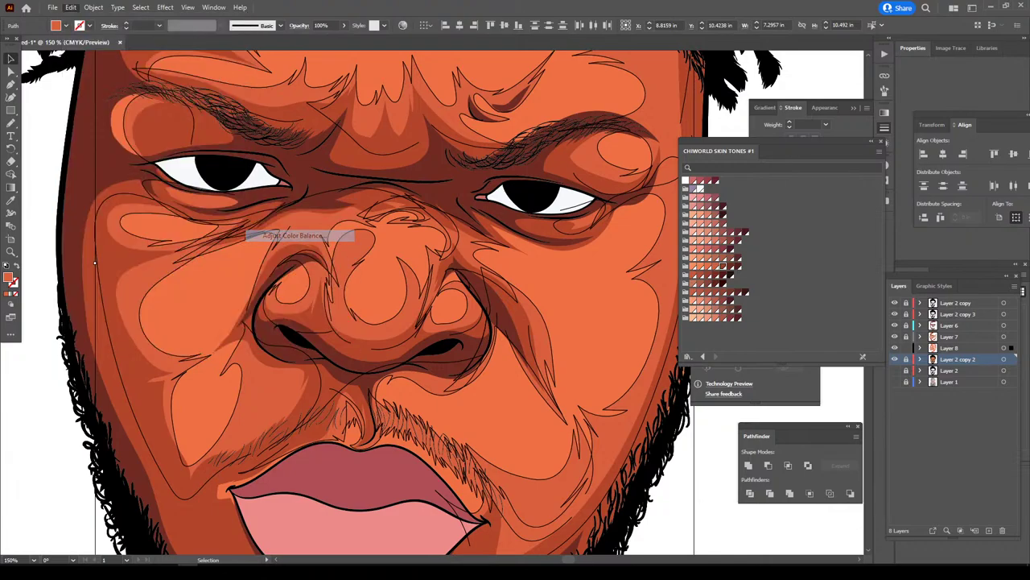
{"action": "left_click", "coordinate": [612, 354]}
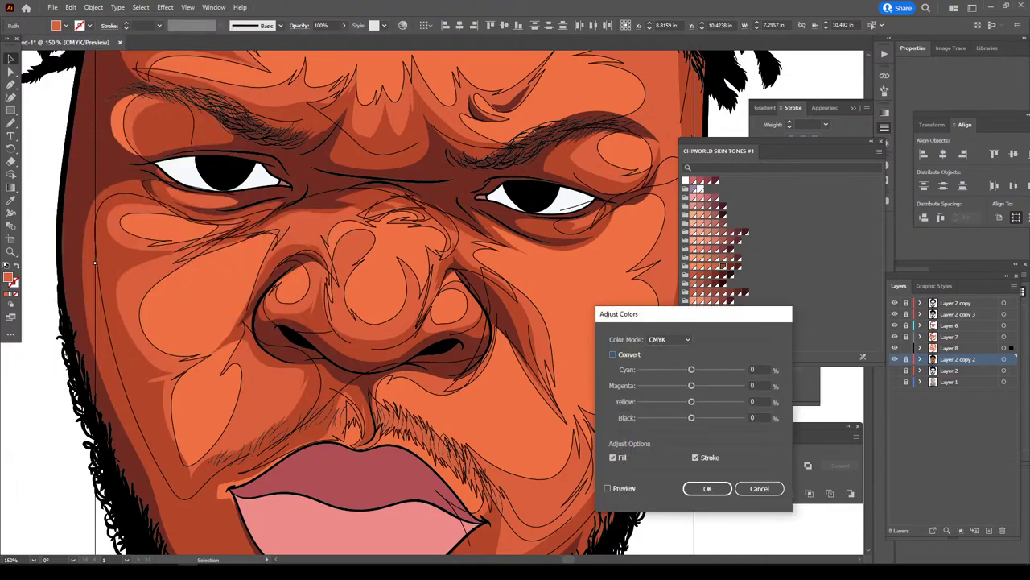
{"action": "left_click", "coordinate": [607, 488]}
- Set Cyan -2, Magenta 4 and Yellow 5, and apply the adjustment
{"action": "left_click_drag", "start_coordinate": [691, 369], "coordinate": [692, 369]}
{"action": "left_click_drag", "start_coordinate": [691, 385], "coordinate": [692, 401]}
{"action": "key", "text": "shift+Tab"}
{"action": "key", "text": "Up"}
{"action": "key", "text": "Up"}
{"action": "key", "text": "Up"}
{"action": "key", "text": "Down"}
{"action": "key", "text": "shift+Tab"}
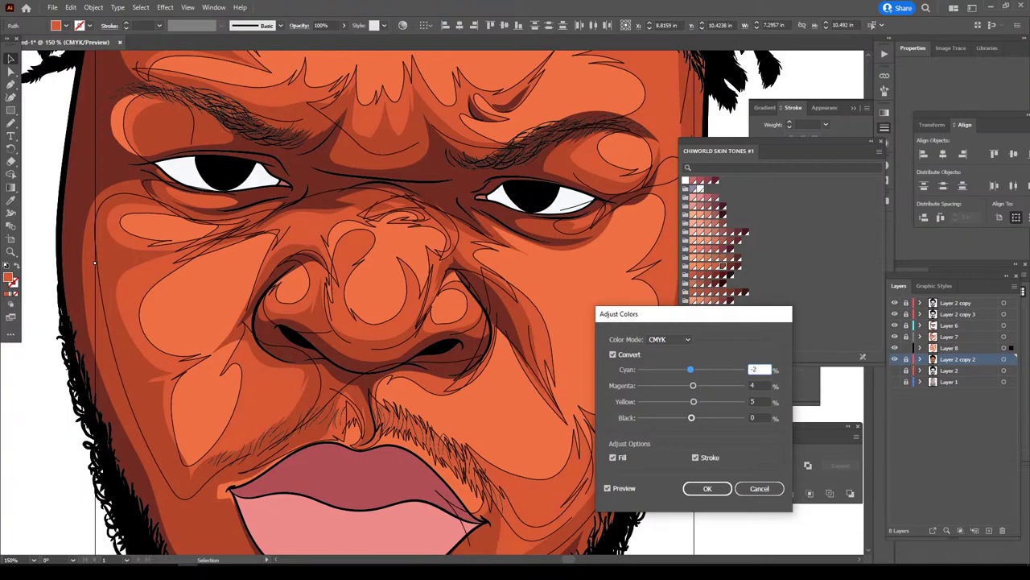
{"action": "key", "text": "Return"}
- Deselect and zoom around to review the richer orange skin
{"action": "key", "text": "ctrl+shift+a"}
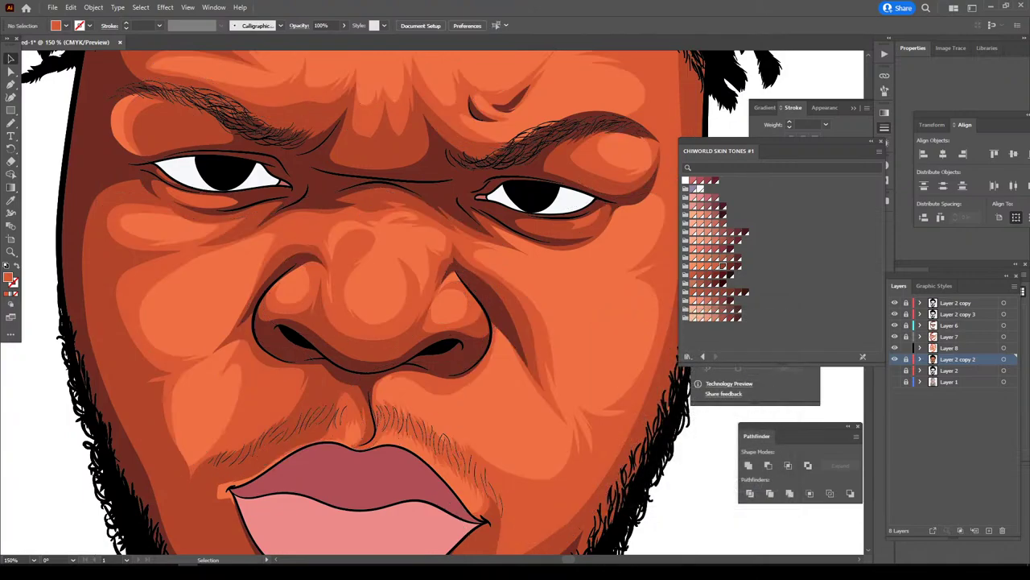
{"action": "key", "text": "ctrl+minus"}
{"action": "key", "text": "ctrl+minus"}
{"action": "key", "text": "ctrl+minus"}
{"action": "key", "text": "ctrl+minus"}
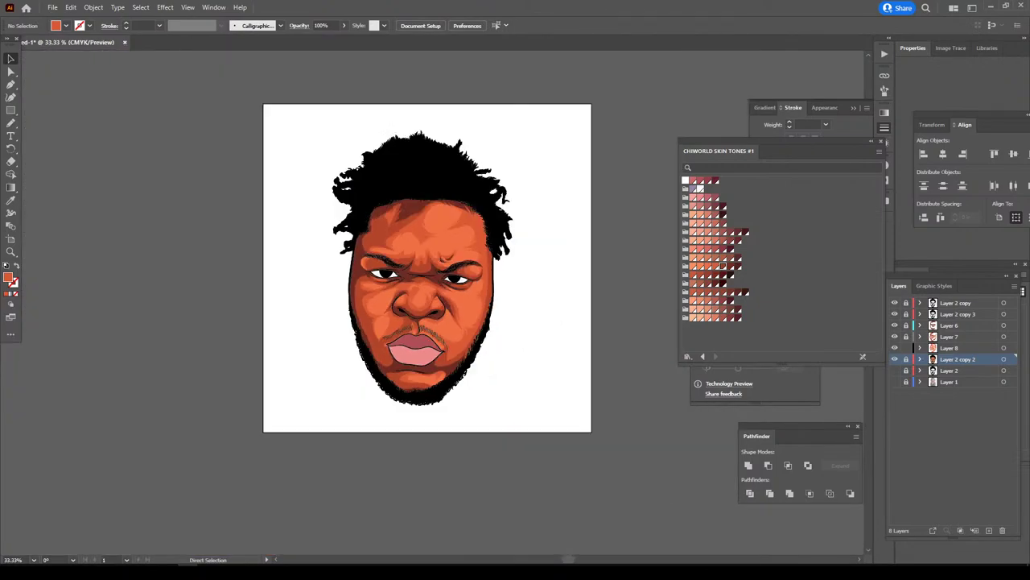
{"action": "key", "text": "ctrl+plus"}
{"action": "key", "text": "ctrl+plus"}
{"action": "key", "text": "ctrl+plus"}
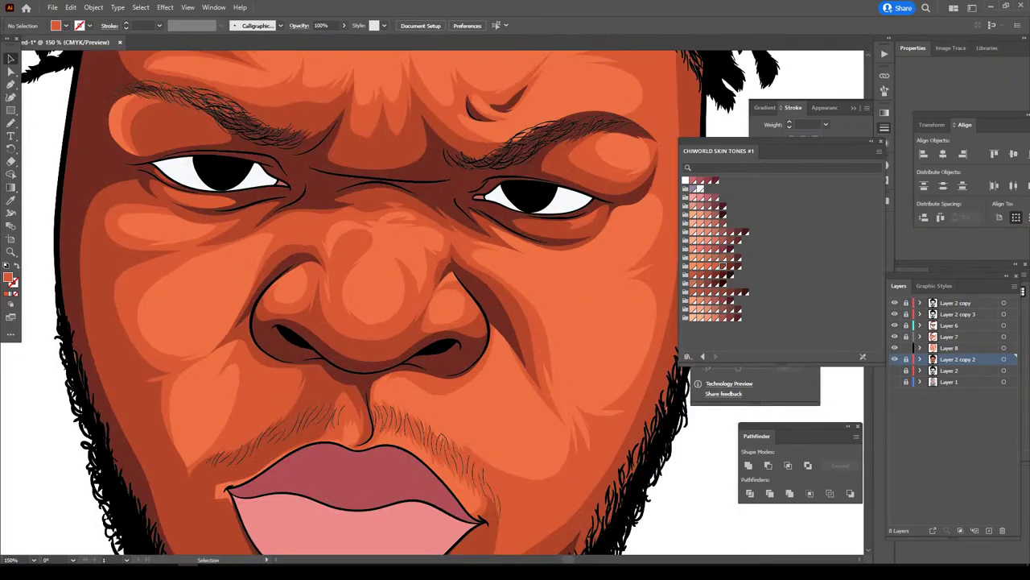
{"action": "key", "text": "ctrl+minus"}
{"action": "scroll", "coordinate": [413, 285], "scroll_direction": "up", "scroll_amount": 1}
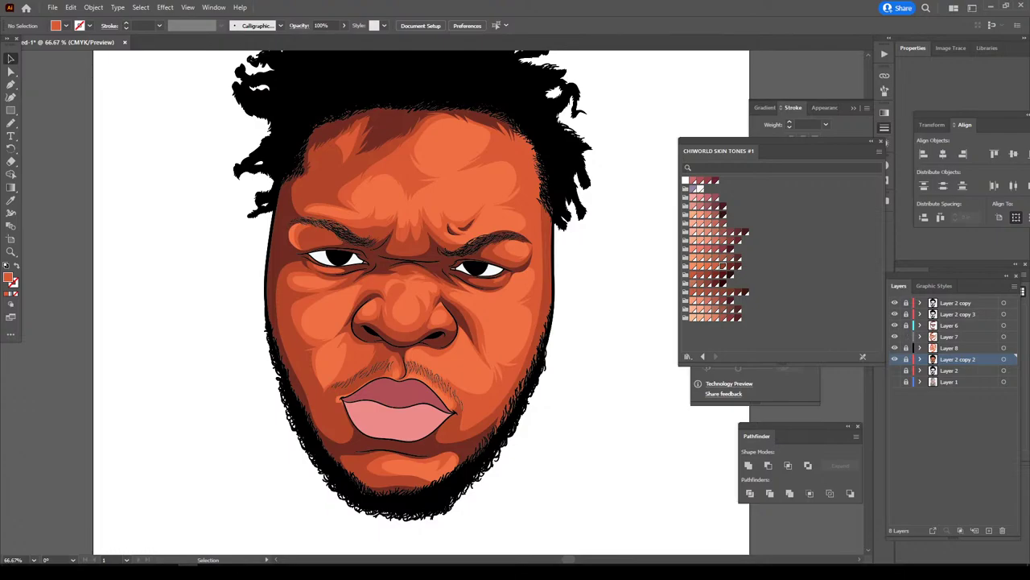
- Select all artwork paths and open Adjust Color Balance with Preview and Convert on
{"action": "key", "text": "ctrl+minus"}
{"action": "key", "text": "ctrl+minus"}
{"action": "key", "text": "a"}
{"action": "key", "text": "ctrl+a"}
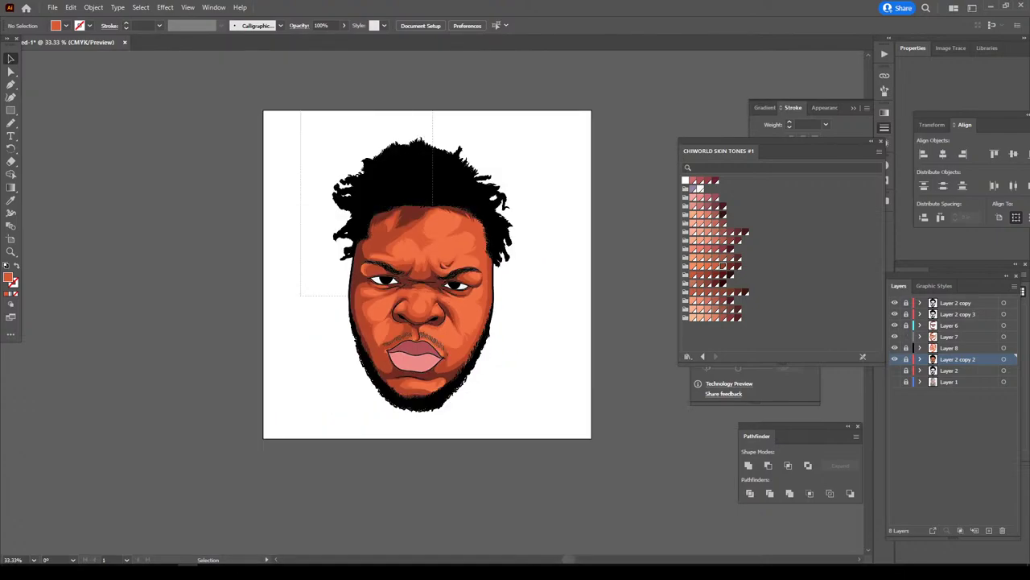
{"action": "key", "text": "ctrl+plus"}
{"action": "key", "text": "ctrl+plus"}
{"action": "key", "text": "ctrl+plus"}
{"action": "key", "text": "v"}
{"action": "key", "text": "ctrl+plus"}
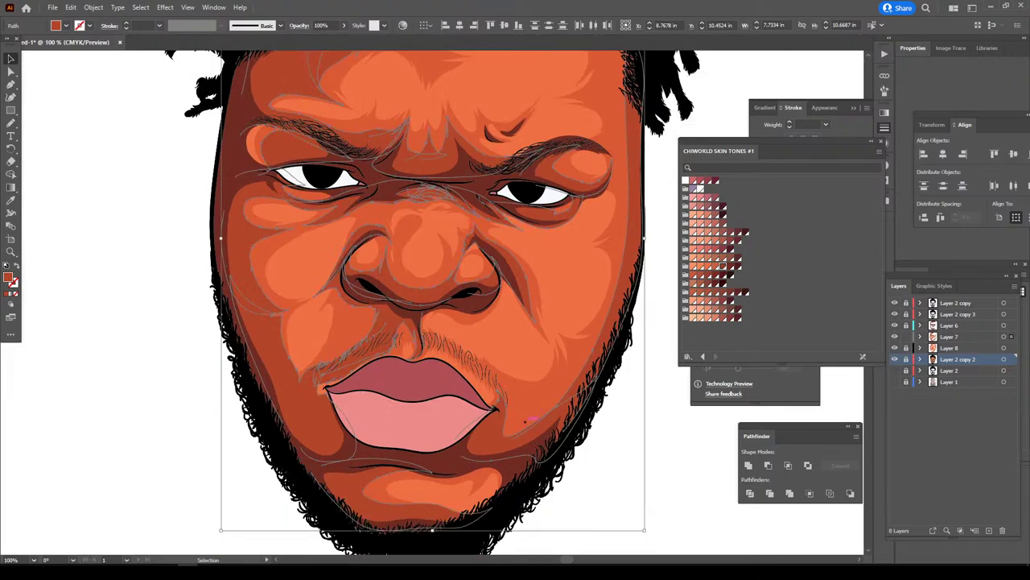
{"action": "scroll", "coordinate": [522, 429], "scroll_direction": "down", "scroll_amount": 2}
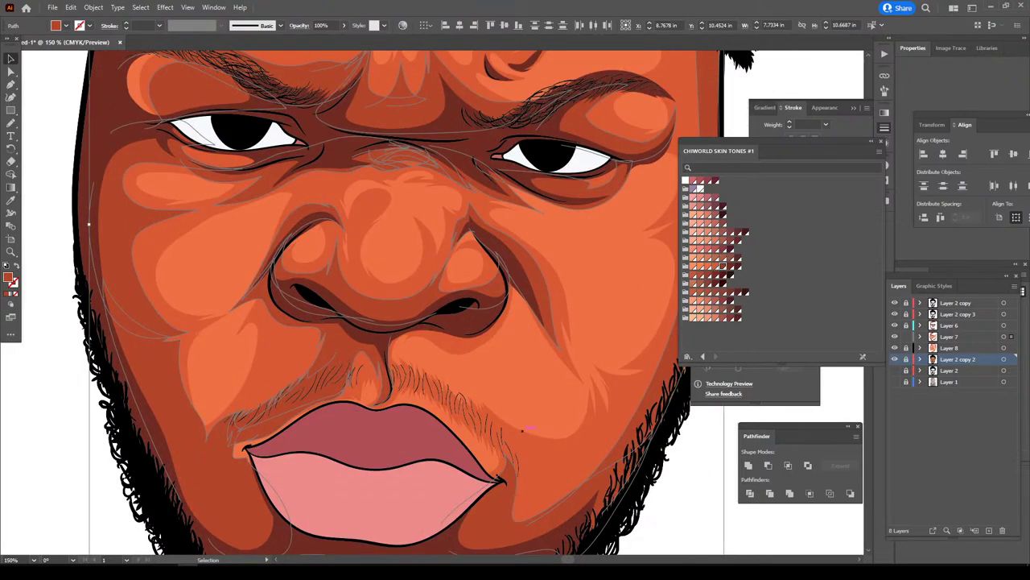
{"action": "left_click", "coordinate": [71, 7]}
{"action": "mouse_move", "coordinate": [121, 207]}
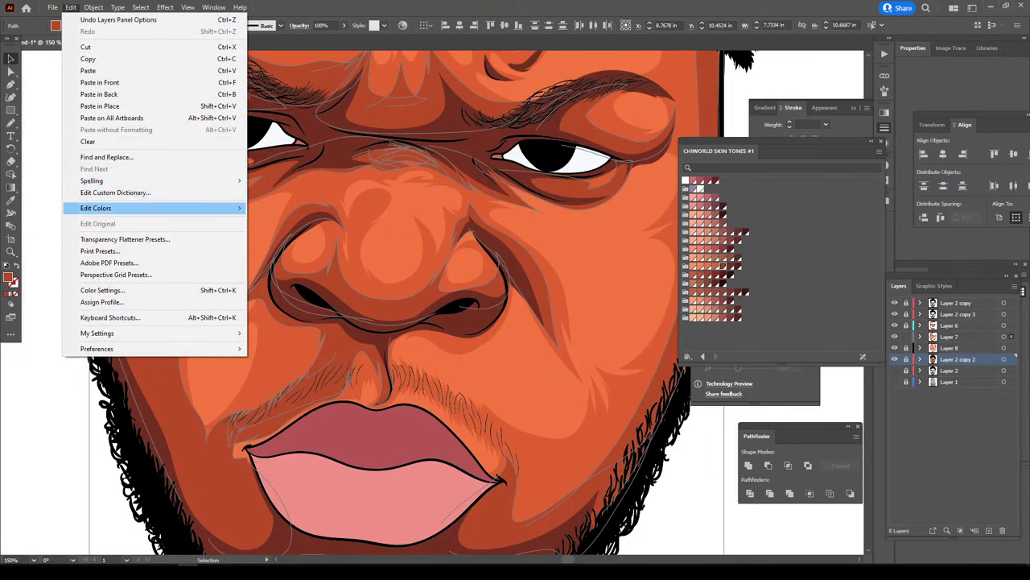
{"action": "left_click", "coordinate": [294, 235]}
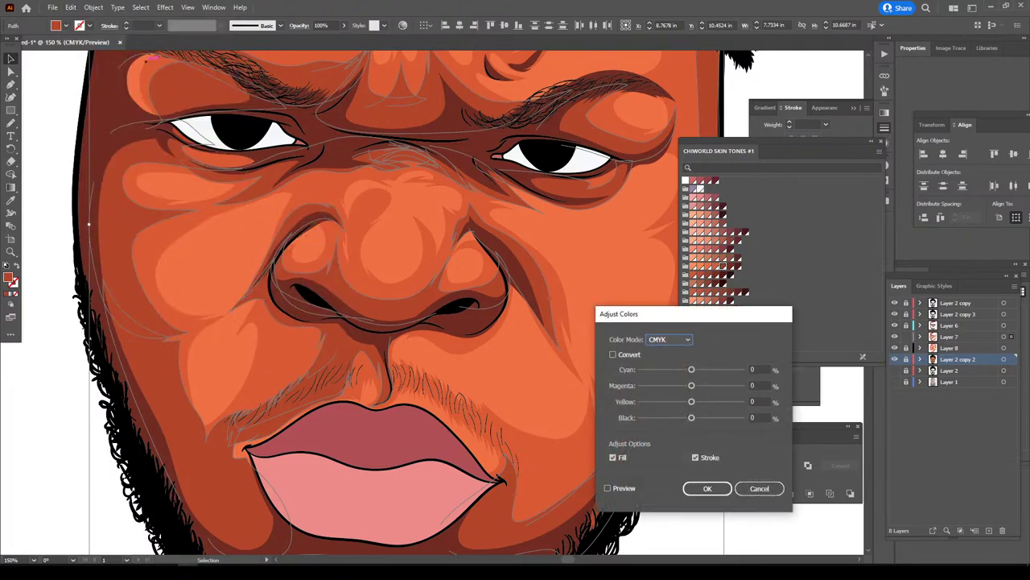
{"action": "left_click", "coordinate": [608, 487]}
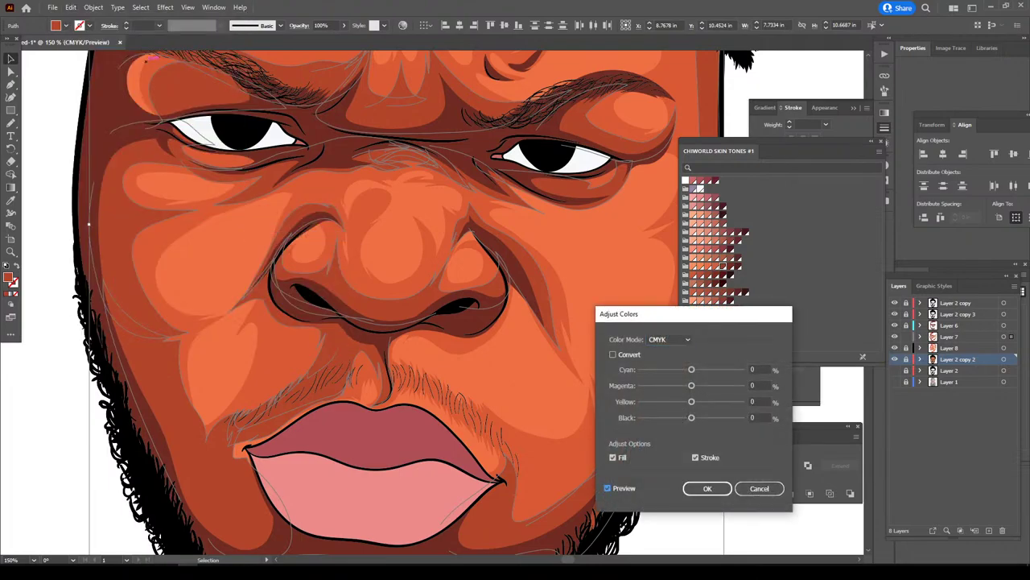
{"action": "left_click", "coordinate": [612, 354]}
- Set Black to 5 and Yellow to -4, apply, and deselect
{"action": "left_click_drag", "start_coordinate": [691, 417], "coordinate": [694, 417]}
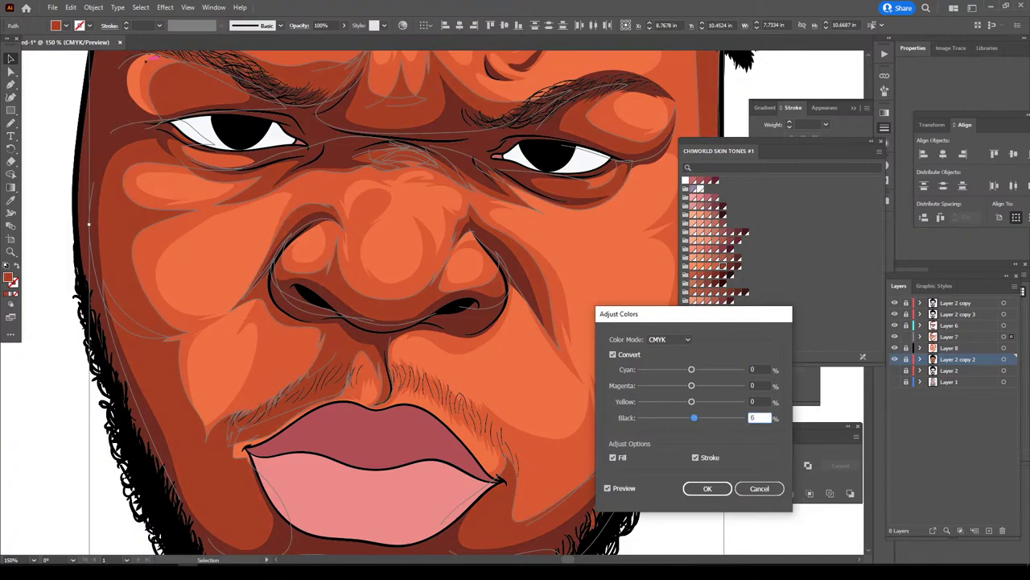
{"action": "left_click_drag", "start_coordinate": [691, 401], "coordinate": [694, 401]}
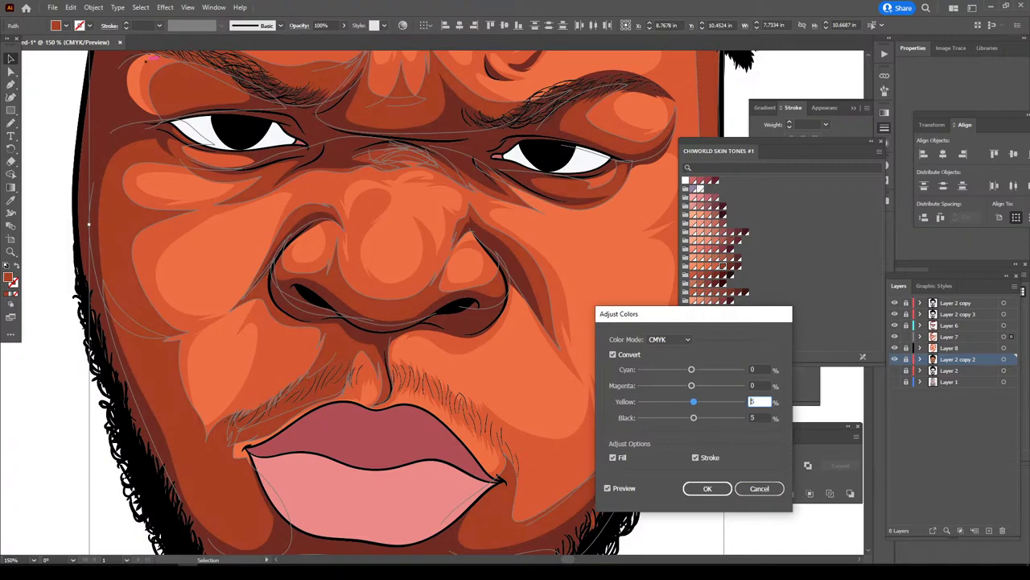
{"action": "type", "text": "-4"}
{"action": "left_click", "coordinate": [708, 488]}
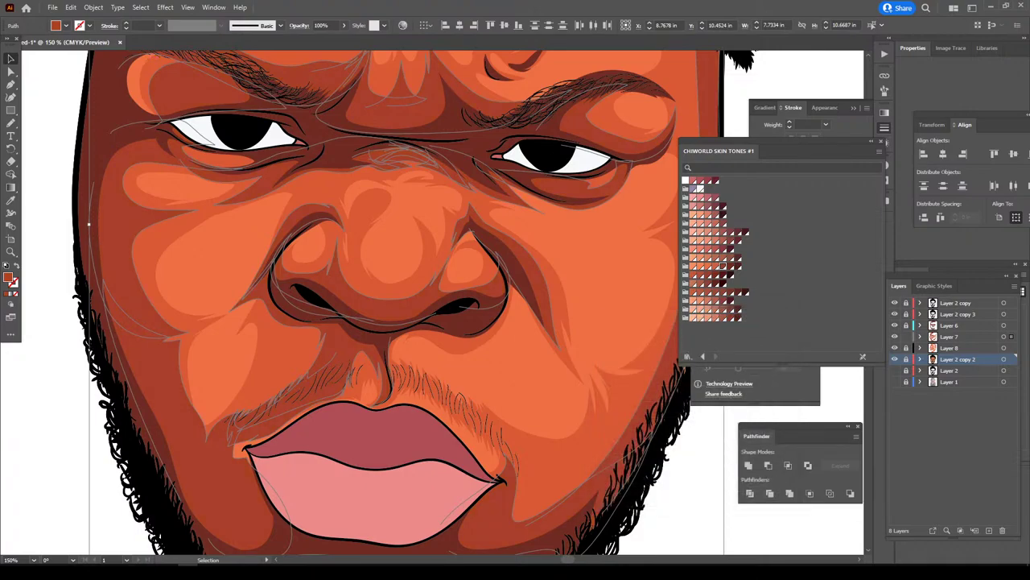
{"action": "key", "text": "ctrl+shift+a"}
{"action": "key", "text": "ctrl+minus"}
{"action": "key", "text": "ctrl+minus"}
- Create new Layer 9 above Layer 2 copy 2, then zoom in on the eyebrow
{"action": "scroll", "coordinate": [430, 302], "scroll_direction": "up", "scroll_amount": 1}
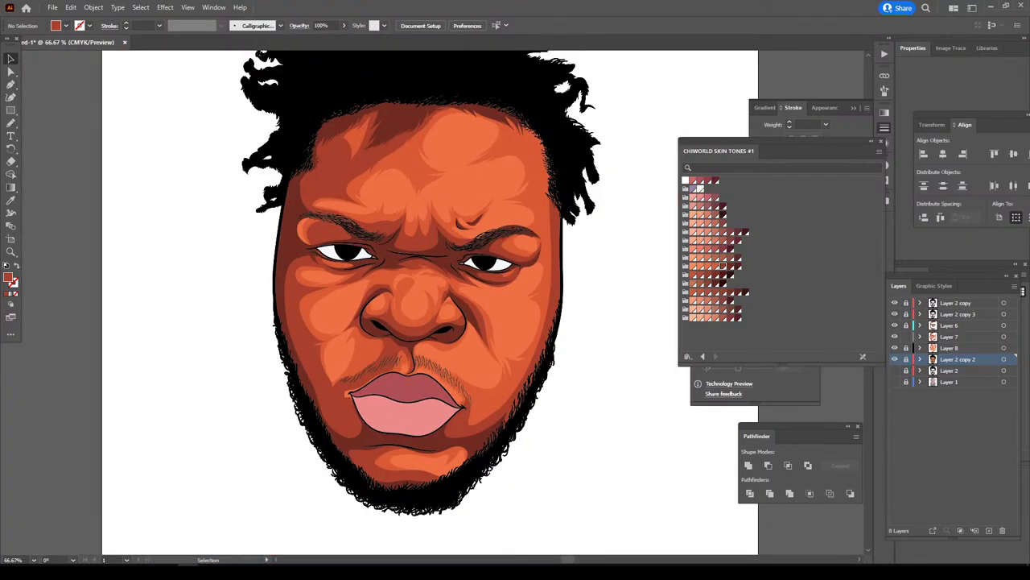
{"action": "scroll", "coordinate": [430, 302], "scroll_direction": "up", "scroll_amount": 1}
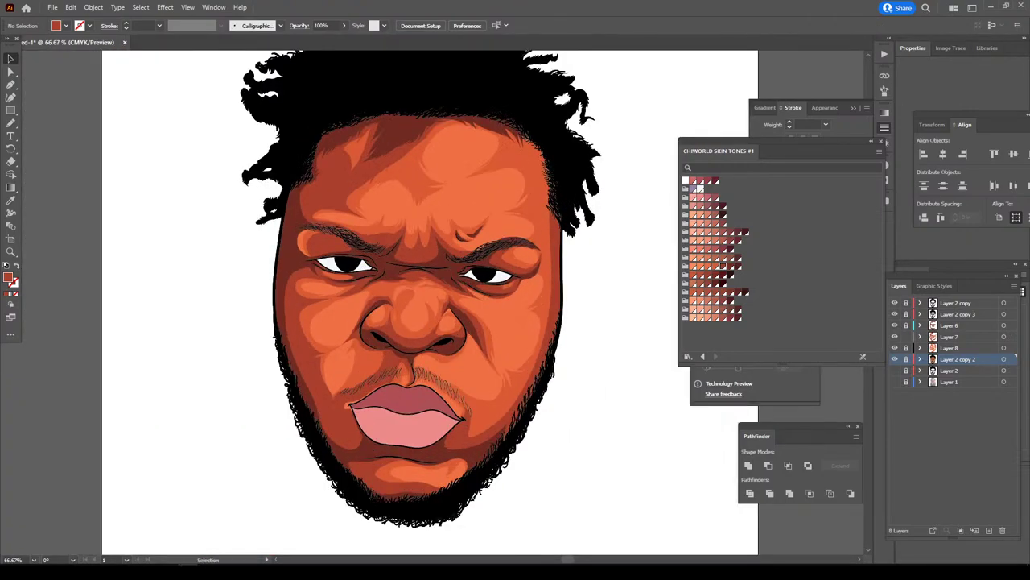
{"action": "scroll", "coordinate": [421, 302], "scroll_direction": "up", "scroll_amount": 1}
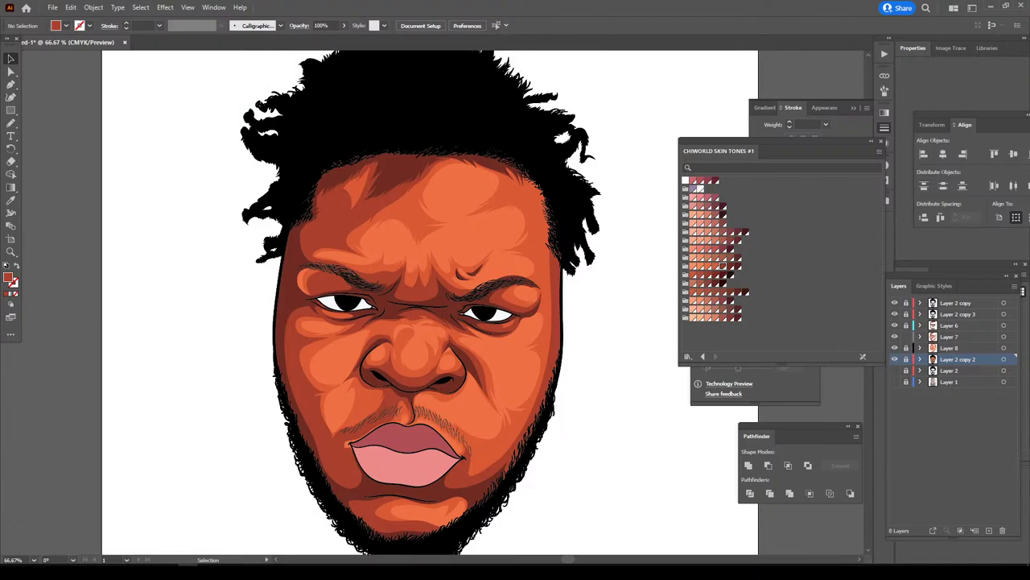
{"action": "scroll", "coordinate": [419, 322], "scroll_direction": "down", "scroll_amount": 1}
{"action": "scroll", "coordinate": [419, 322], "scroll_direction": "up", "scroll_amount": 1}
{"action": "scroll", "coordinate": [418, 322], "scroll_direction": "up", "scroll_amount": 1}
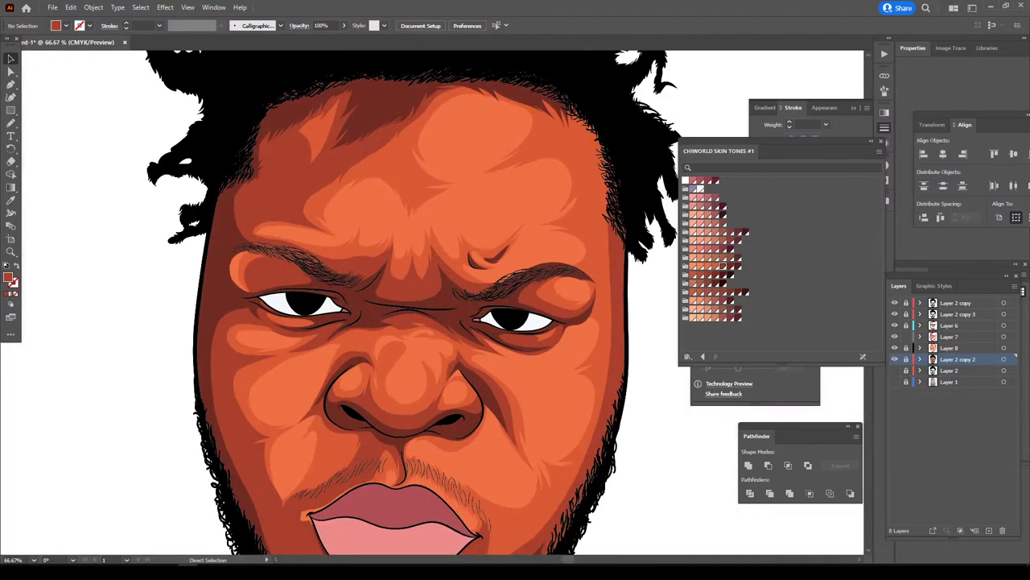
{"action": "key", "text": "ctrl+minus"}
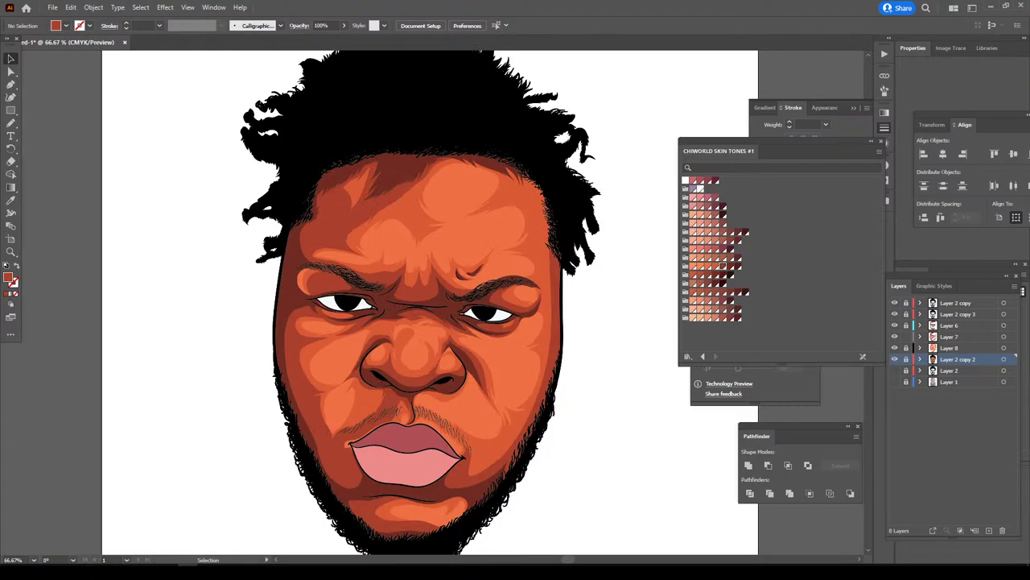
{"action": "left_click", "coordinate": [950, 347]}
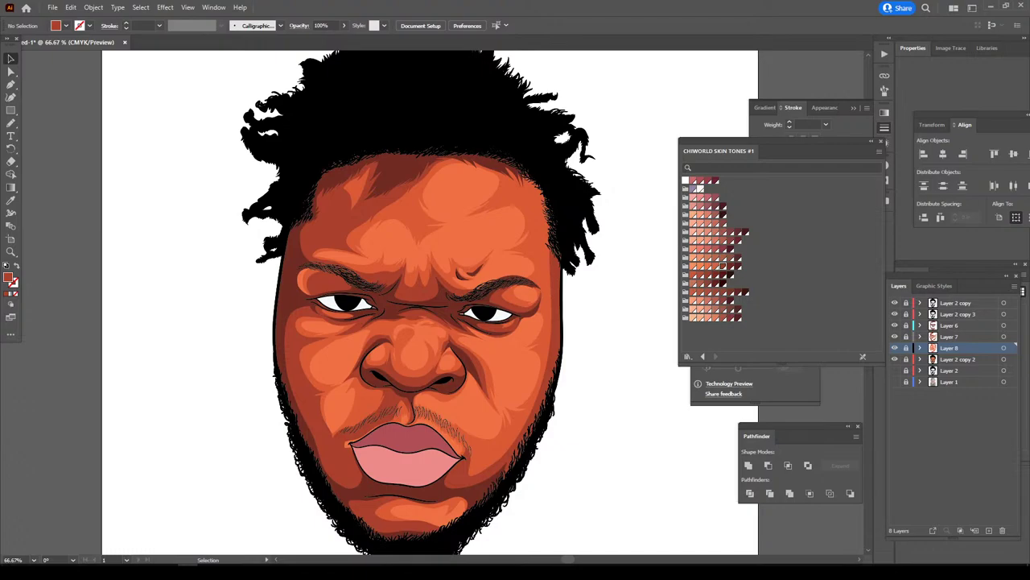
{"action": "left_click", "coordinate": [958, 359]}
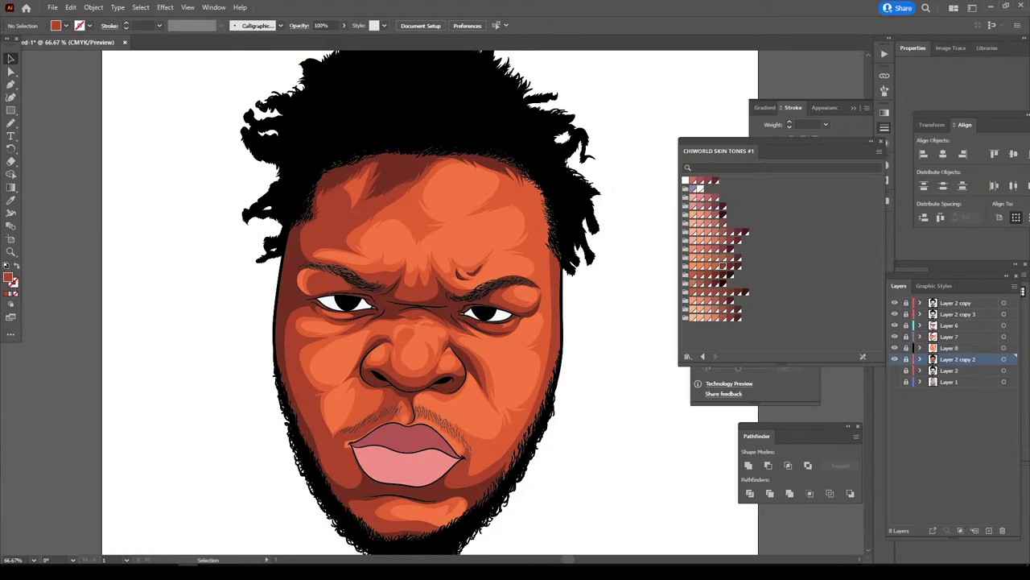
{"action": "left_click", "coordinate": [989, 529]}
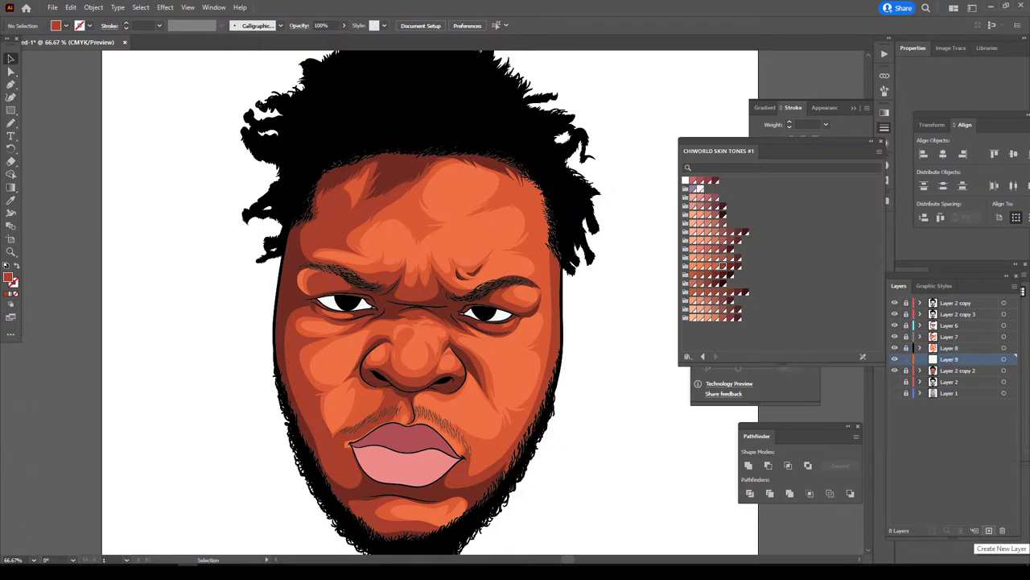
{"action": "key", "text": "ctrl+equal"}
{"action": "key", "text": "ctrl+equal"}
{"action": "key", "text": "ctrl+equal"}
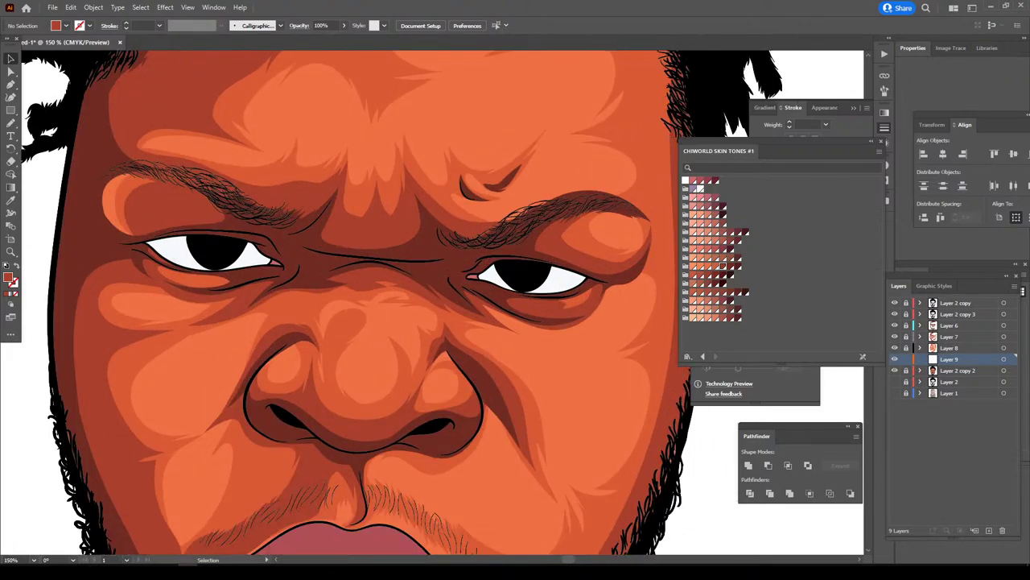
{"action": "key", "text": "ctrl+equal"}
{"action": "key", "text": "ctrl+equal"}
{"action": "scroll", "coordinate": [362, 302], "scroll_direction": "up", "scroll_amount": 3}
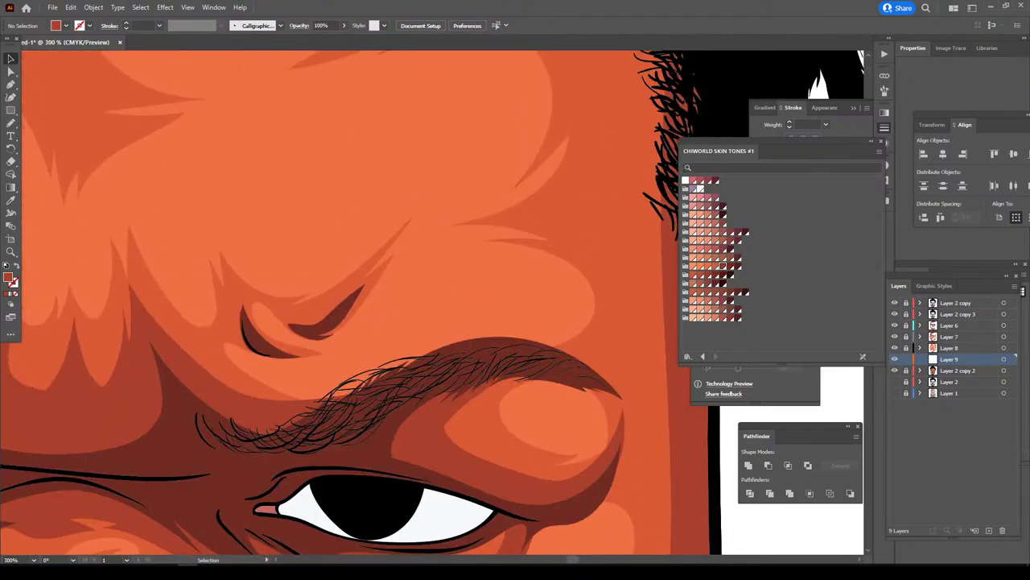
- Sample the forehead skin orange and darken the fill to E0633D
{"action": "key", "text": "i"}
{"action": "left_click", "coordinate": [322, 161]}
{"action": "double_click", "coordinate": [9, 278]}
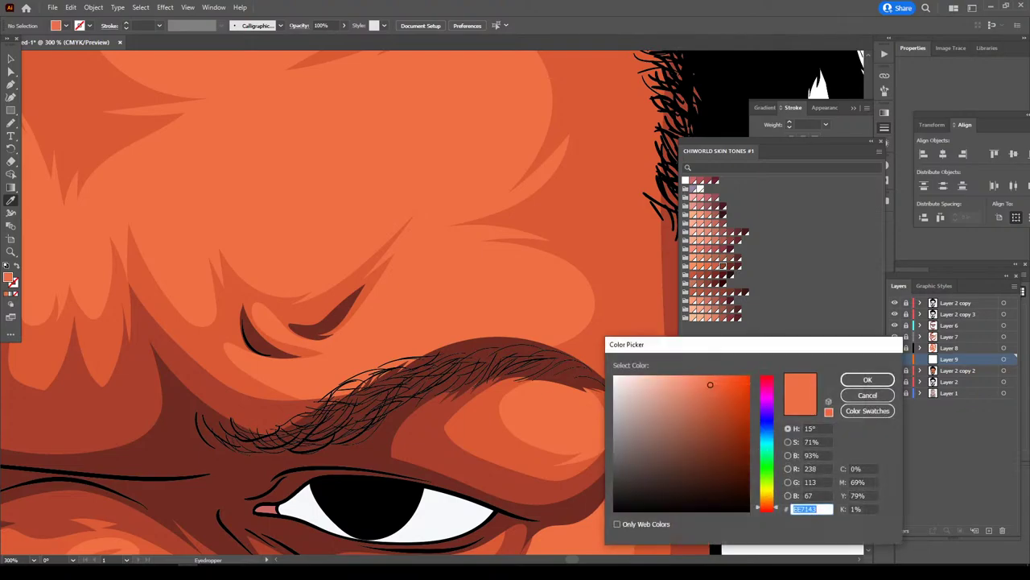
{"action": "left_click", "coordinate": [712, 393]}
{"action": "left_click_drag", "start_coordinate": [712, 393], "coordinate": [713, 391]}
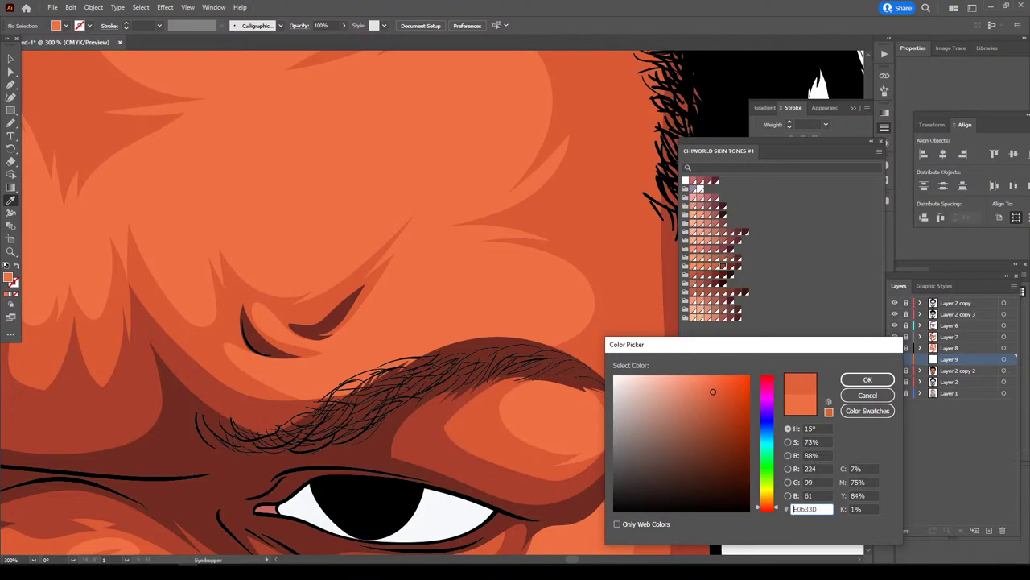
{"action": "left_click", "coordinate": [868, 379]}
- Draw thin pencil strokes across the forehead creases above the eyebrow
{"action": "key", "text": "n"}
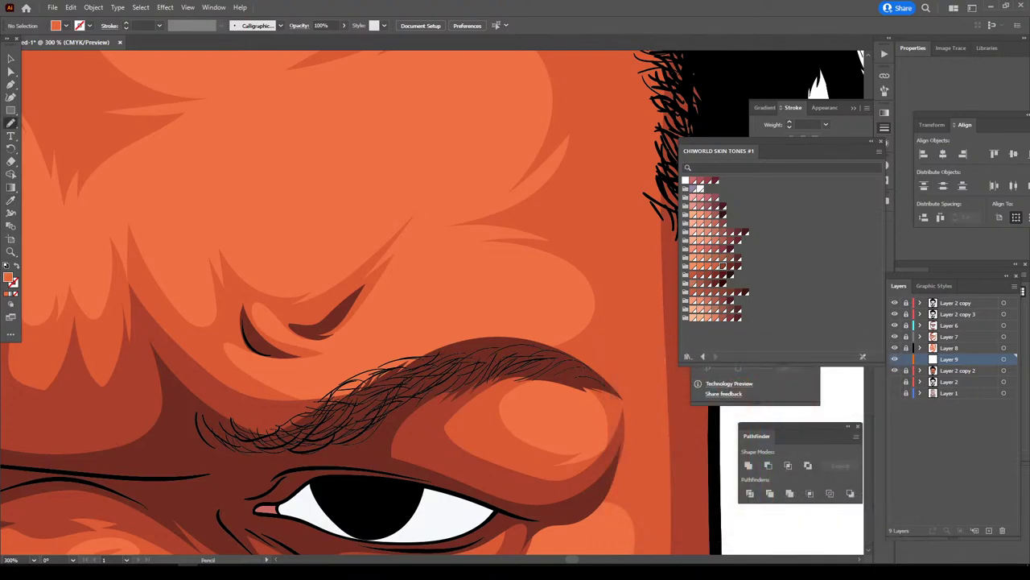
{"action": "scroll", "coordinate": [338, 306], "scroll_direction": "up", "scroll_amount": 2}
{"action": "left_click_drag", "start_coordinate": [560, 414], "coordinate": [481, 416]}
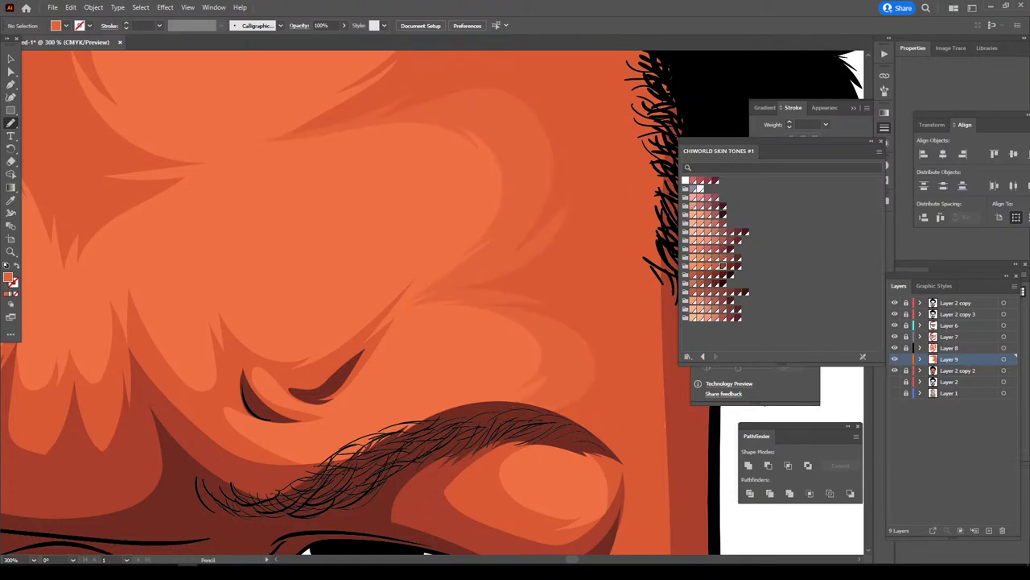
{"action": "key", "text": "ctrl+minus"}
{"action": "key", "text": "ctrl+minus"}
{"action": "key", "text": "ctrl+minus"}
{"action": "key", "text": "ctrl+plus"}
{"action": "key", "text": "ctrl+plus"}
{"action": "key", "text": "ctrl+plus"}
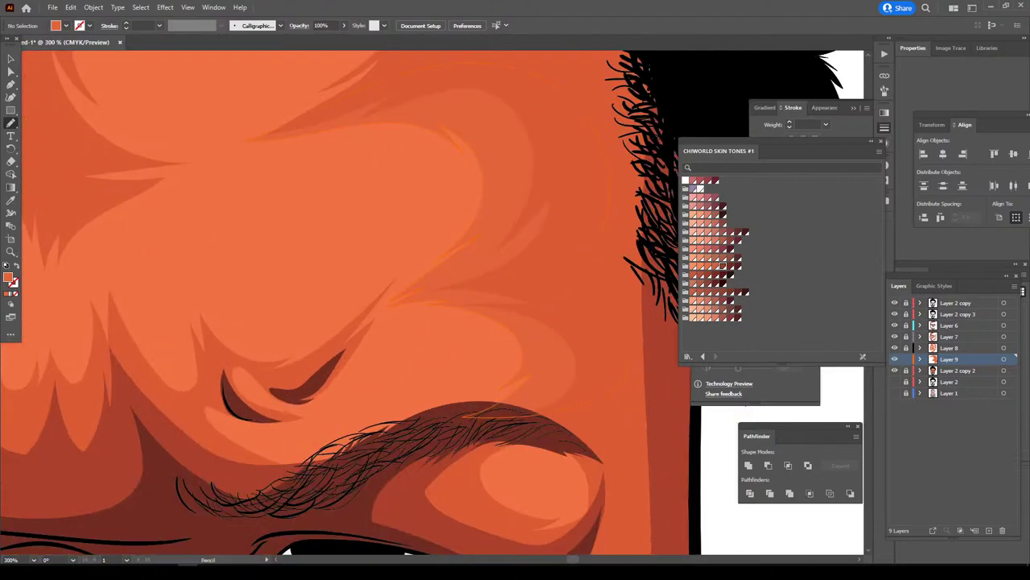
- Recolour the new forehead pencil strokes with Adjust Color Balance: Convert on, Cyan -14, Black 3
{"action": "key", "text": "v"}
{"action": "left_click", "coordinate": [235, 414]}
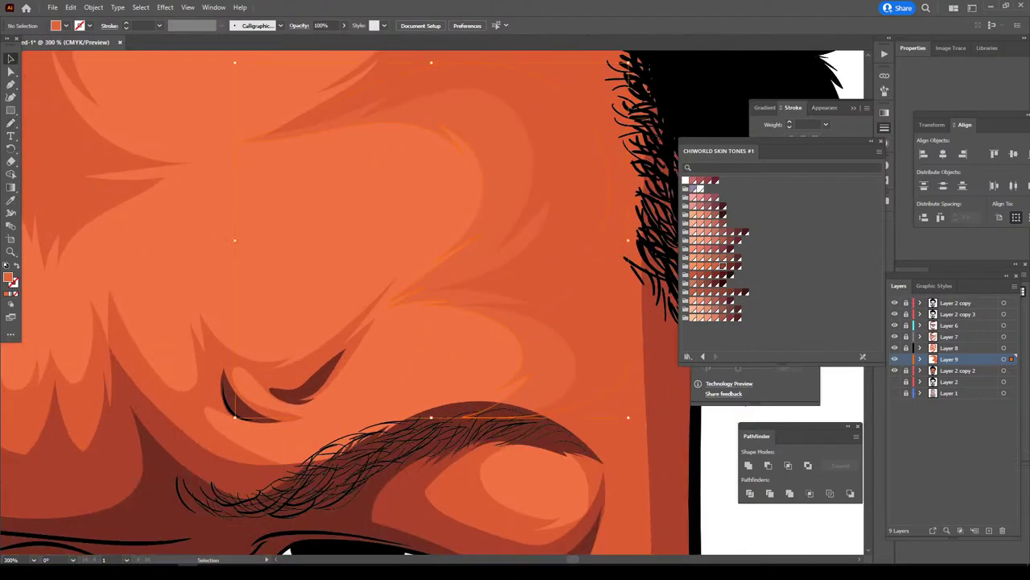
{"action": "left_click", "coordinate": [70, 8]}
{"action": "mouse_move", "coordinate": [96, 207]}
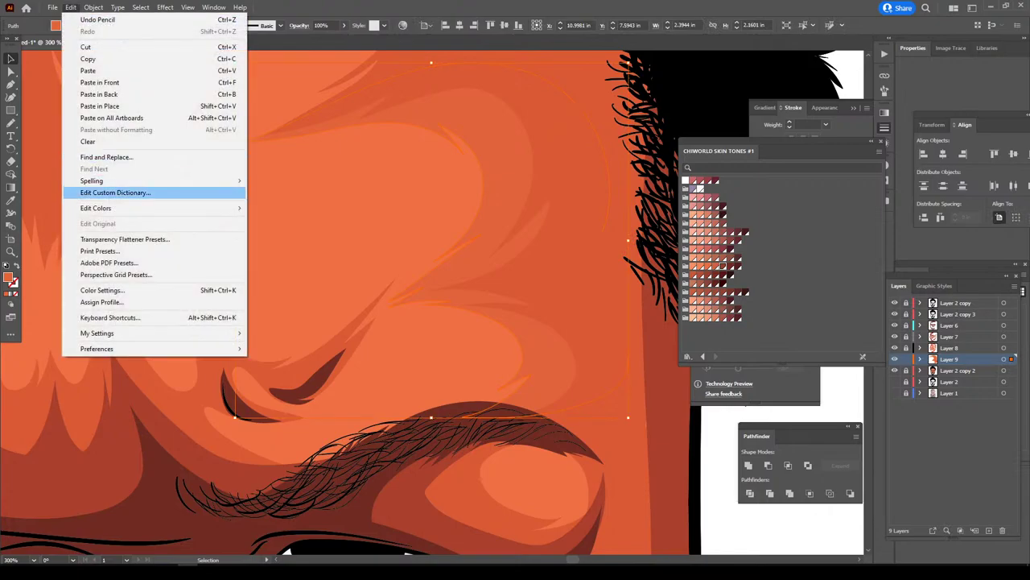
{"action": "left_click", "coordinate": [293, 236]}
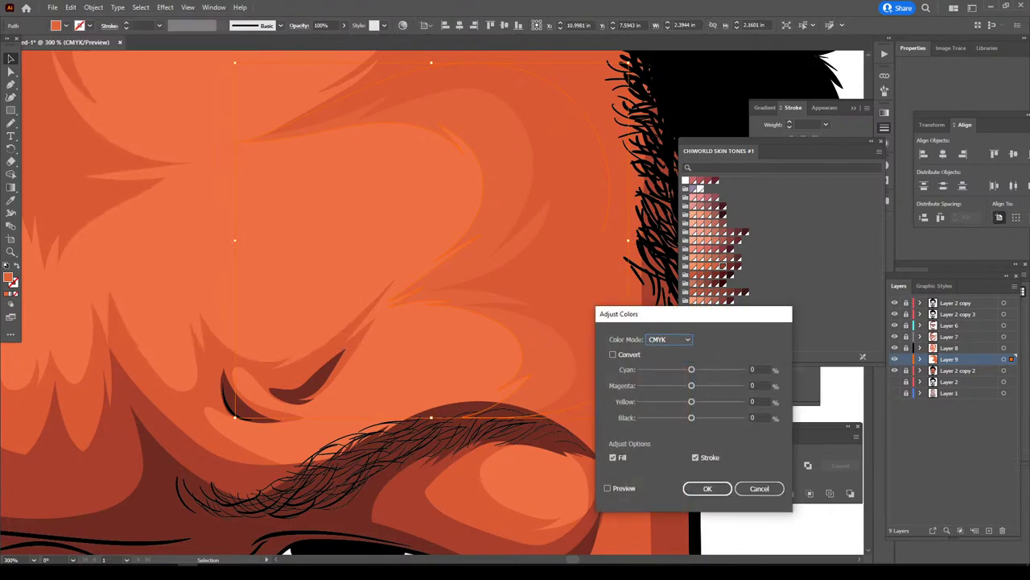
{"action": "left_click", "coordinate": [608, 487]}
{"action": "left_click", "coordinate": [613, 354]}
{"action": "left_click_drag", "start_coordinate": [692, 369], "coordinate": [690, 369]}
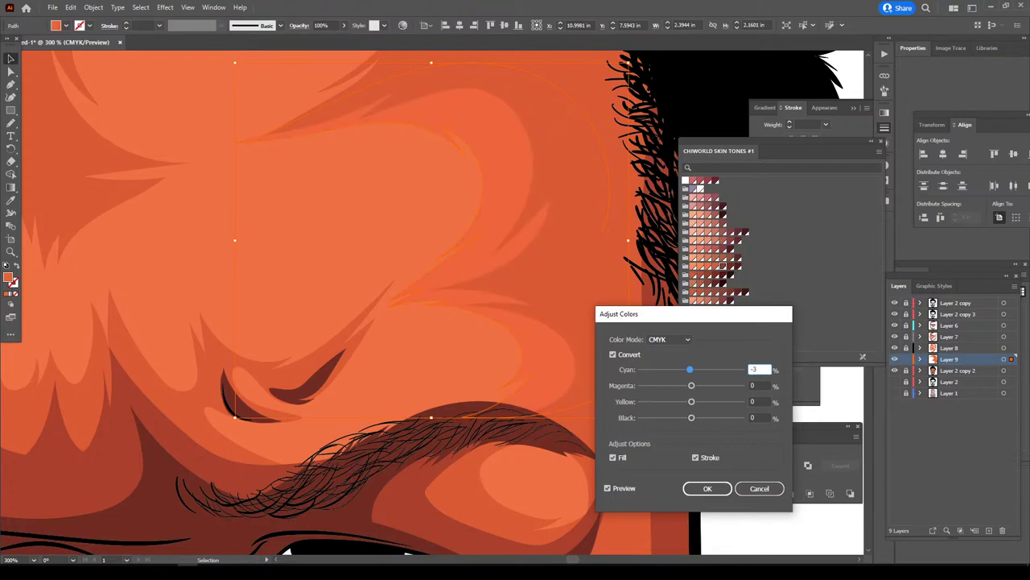
{"action": "key", "text": "Tab"}
{"action": "key", "text": "Tab"}
{"action": "key", "text": "Tab"}
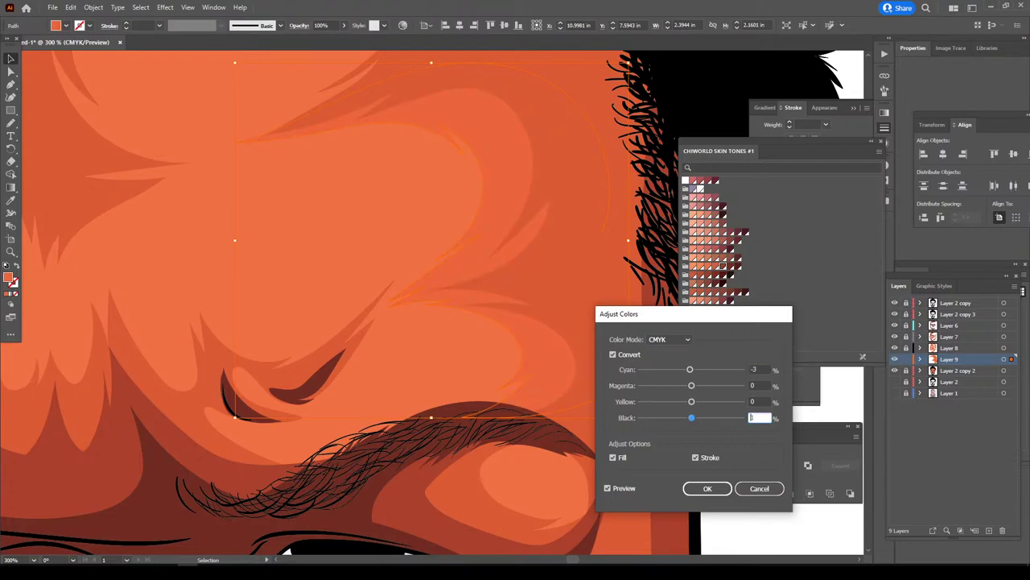
{"action": "type", "text": "3"}
{"action": "key", "text": "shift+Tab"}
{"action": "key", "text": "shift+Tab"}
{"action": "key", "text": "shift+Tab"}
{"action": "type", "text": "-14"}
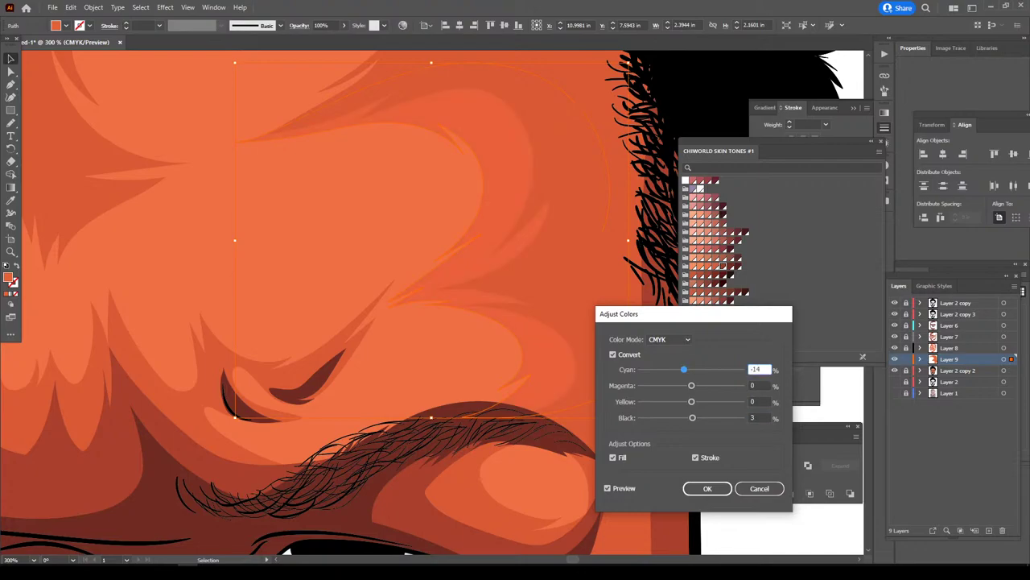
{"action": "key", "text": "Return"}
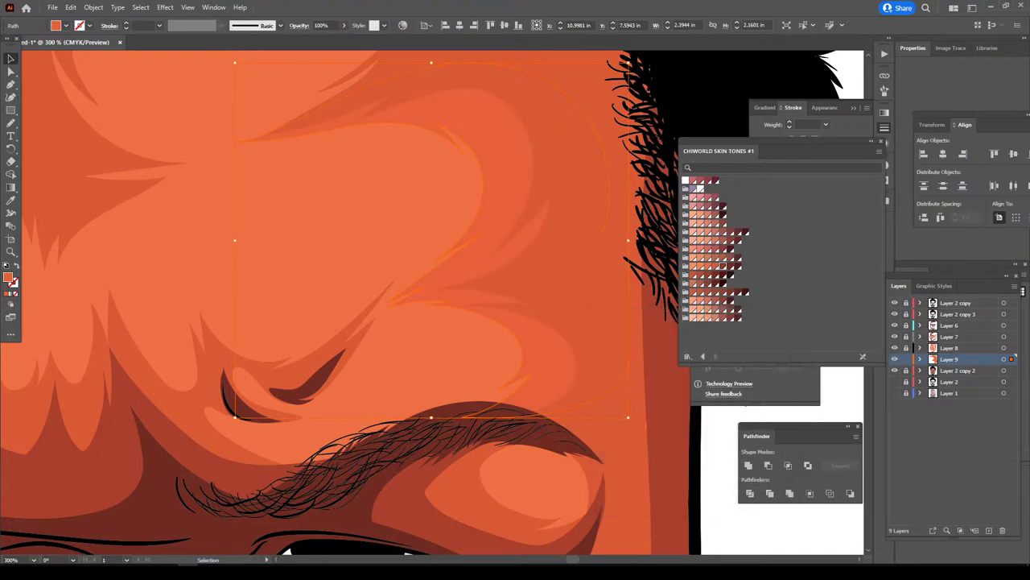
{"action": "key", "text": "ctrl+shift+a"}
{"action": "key", "text": "ctrl+minus"}
{"action": "key", "text": "ctrl+minus"}
{"action": "key", "text": "ctrl+minus"}
{"action": "key", "text": "ctrl+minus"}
- Draw thin orange pencil strokes across the eyebrow hairs and along the brow crease
{"action": "key", "text": "ctrl+plus"}
{"action": "key", "text": "ctrl+plus"}
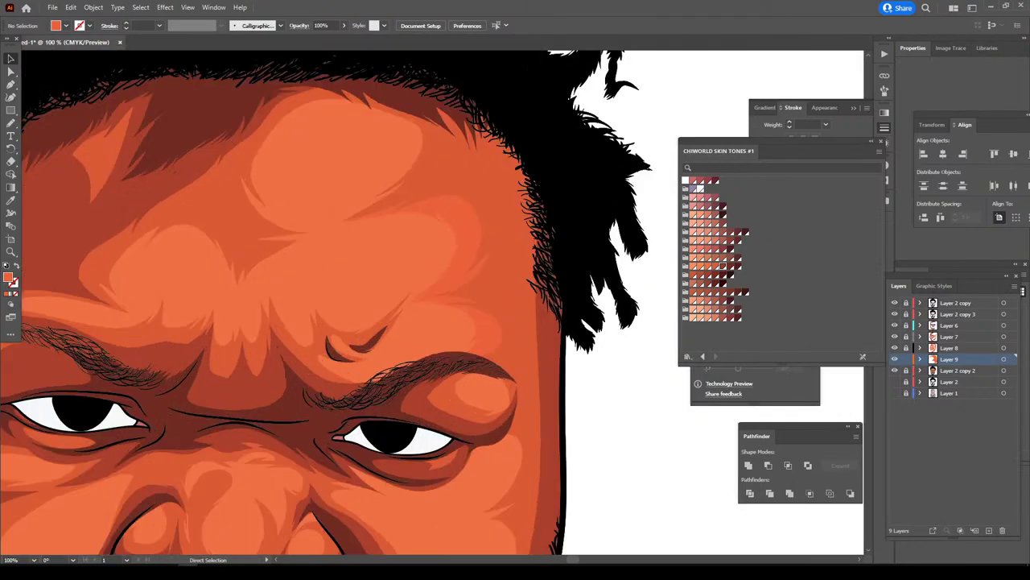
{"action": "key", "text": "ctrl+plus"}
{"action": "key", "text": "ctrl+plus"}
{"action": "key", "text": "n"}
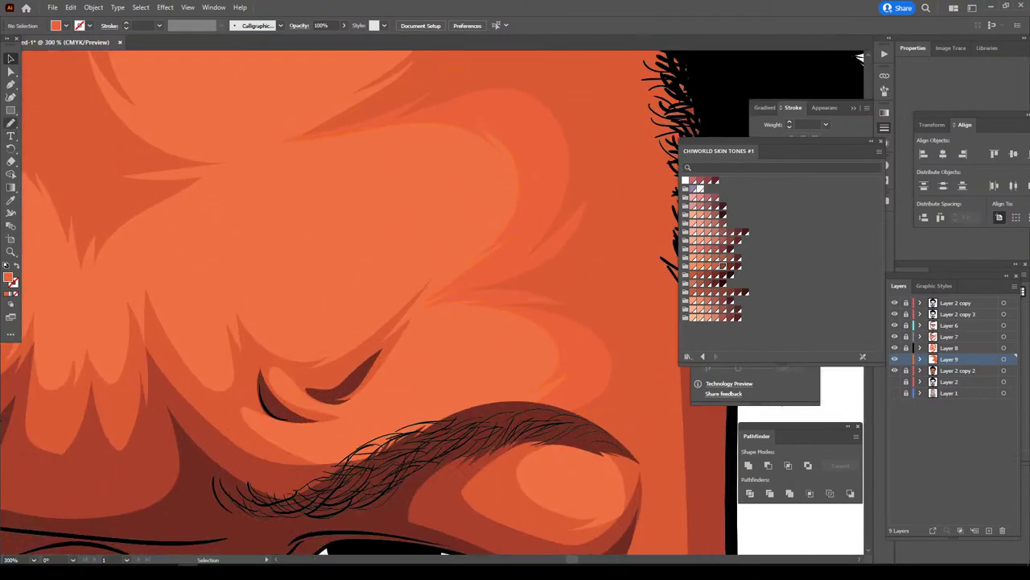
{"action": "left_click_drag", "start_coordinate": [395, 478], "coordinate": [277, 463]}
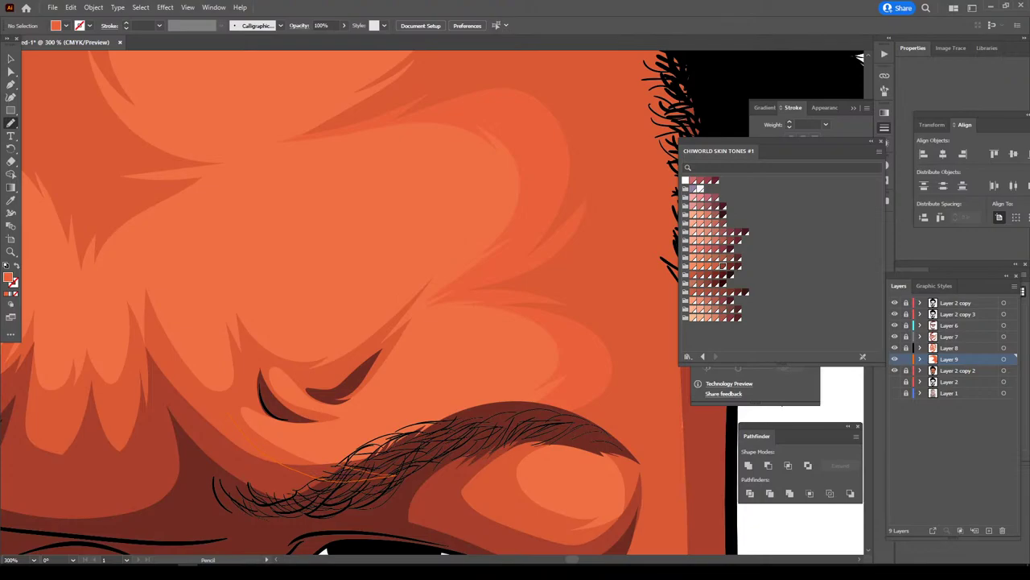
{"action": "mouse_move", "coordinate": [263, 382]}
{"action": "left_mouse_down"}
{"action": "mouse_move", "coordinate": [280, 407]}
{"action": "mouse_move", "coordinate": [369, 369]}
{"action": "left_mouse_up"}
- Add a faint orange pencil stroke above the left eyebrow
{"action": "key", "text": "ctrl+minus"}
{"action": "key", "text": "ctrl+minus"}
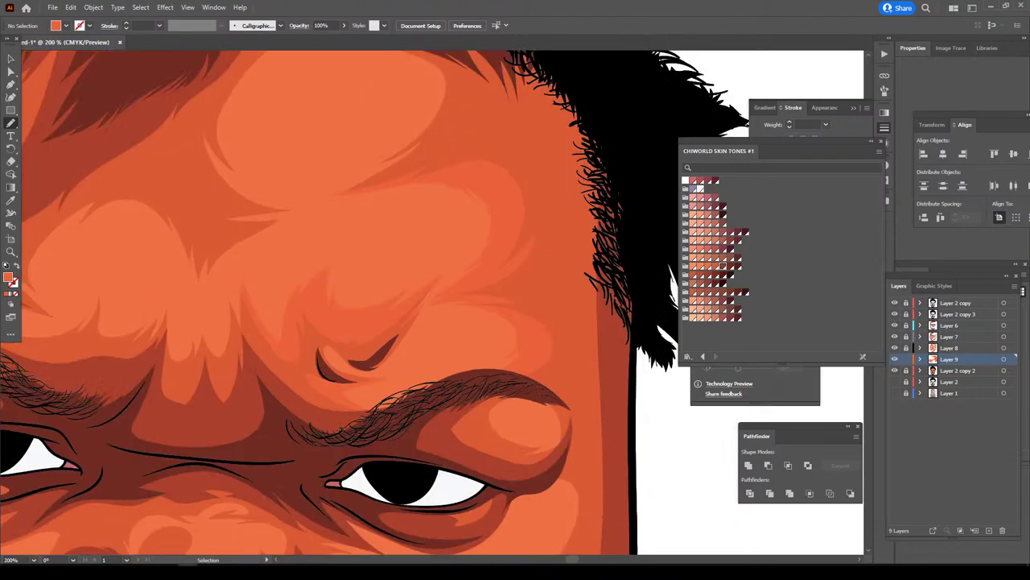
{"action": "key", "text": "ctrl+minus"}
{"action": "key", "text": "ctrl+minus"}
{"action": "key", "text": "ctrl+minus"}
{"action": "key", "text": "ctrl+plus"}
{"action": "key", "text": "ctrl+plus"}
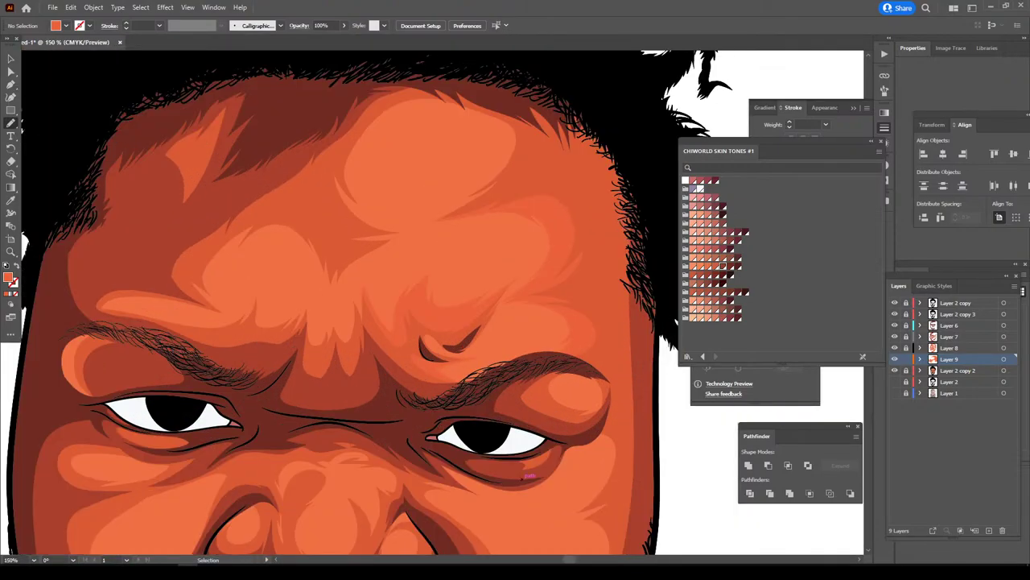
{"action": "key", "text": "ctrl+plus"}
{"action": "key", "text": "ctrl+plus"}
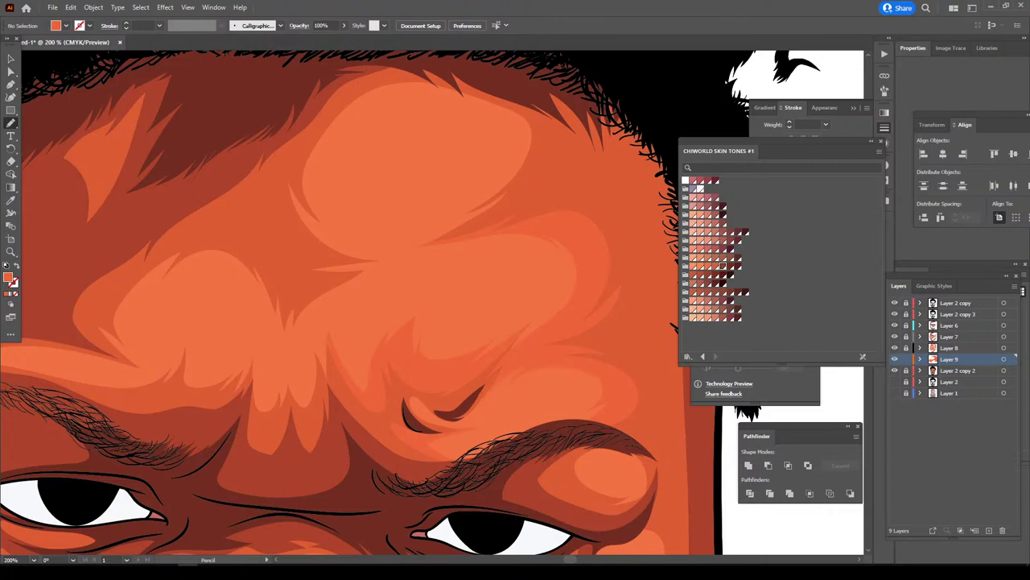
{"action": "key", "text": "ctrl+minus"}
{"action": "key", "text": "ctrl+minus"}
{"action": "key", "text": "ctrl+plus"}
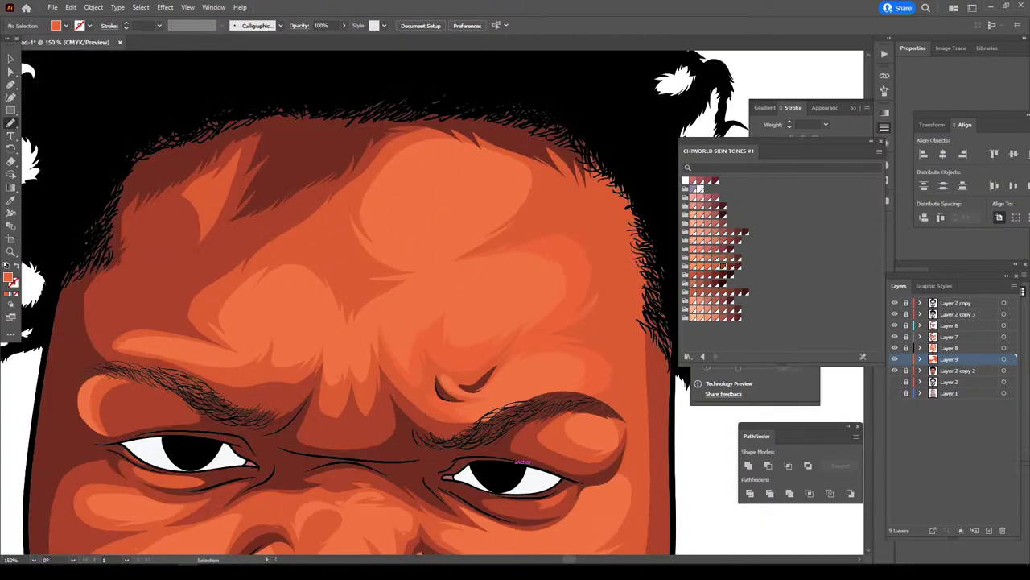
{"action": "key", "text": "ctrl+plus"}
{"action": "key", "text": "ctrl+plus"}
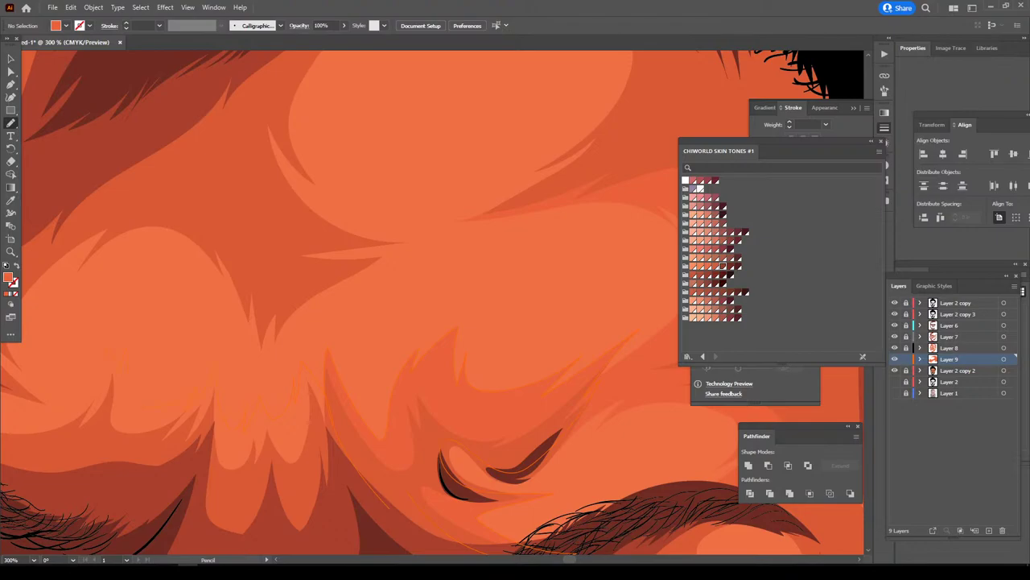
{"action": "scroll", "coordinate": [434, 322], "scroll_direction": "down", "scroll_amount": 3}
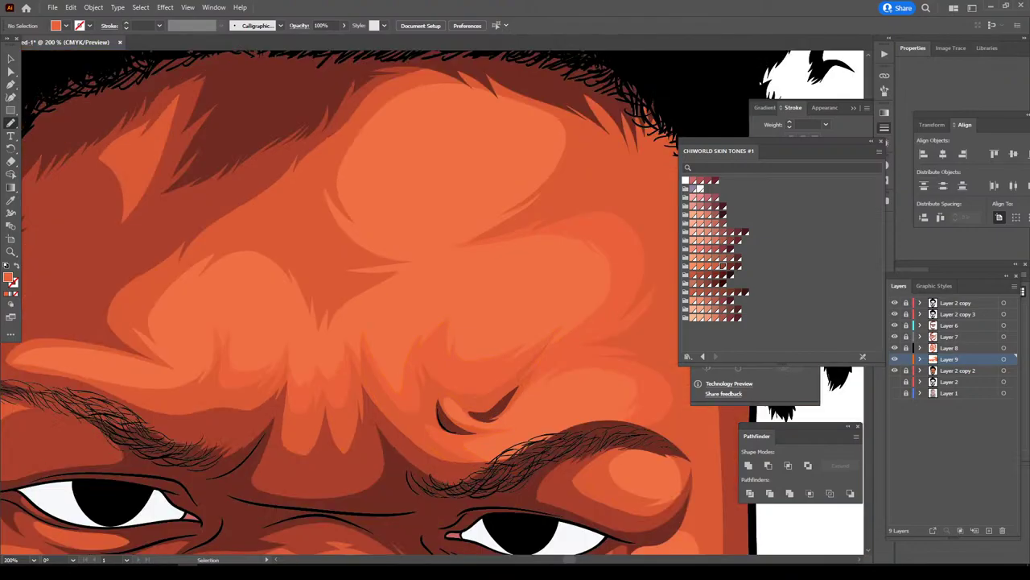
{"action": "scroll", "coordinate": [435, 322], "scroll_direction": "down", "scroll_amount": 4}
{"action": "scroll", "coordinate": [435, 322], "scroll_direction": "up", "scroll_amount": 3}
{"action": "scroll", "coordinate": [435, 322], "scroll_direction": "up", "scroll_amount": 3}
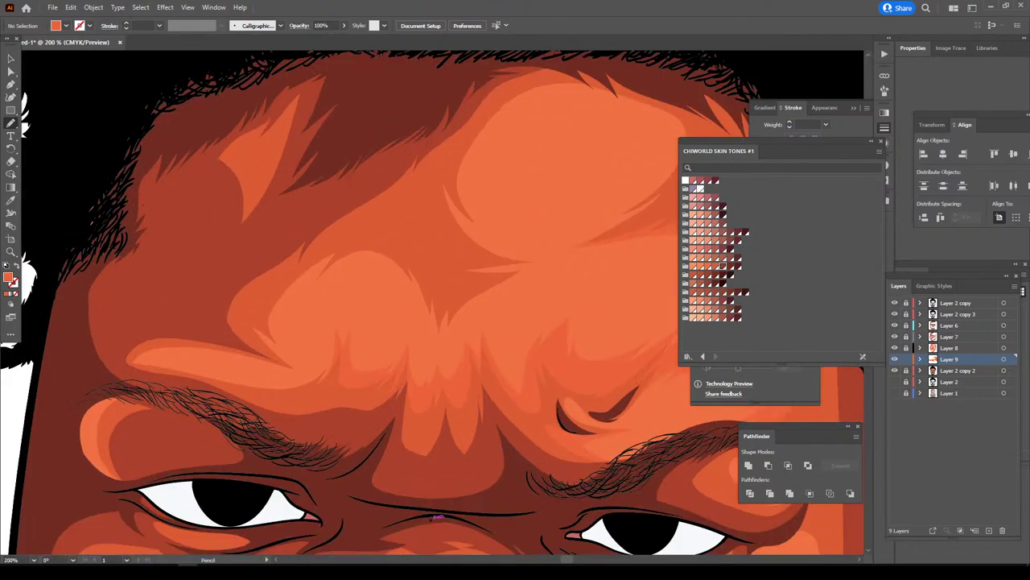
{"action": "left_click_drag", "start_coordinate": [119, 338], "coordinate": [135, 379]}
- Draw a lighter orange highlight on the upper eyelid
{"action": "key", "text": "ctrl+1"}
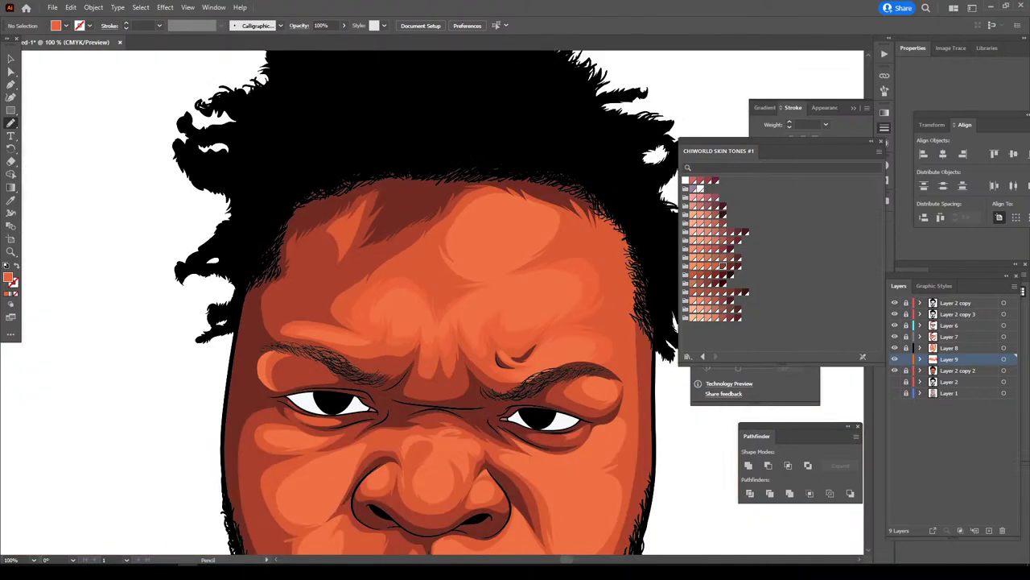
{"action": "scroll", "coordinate": [612, 298], "scroll_direction": "down", "scroll_amount": 1}
{"action": "scroll", "coordinate": [612, 298], "scroll_direction": "up", "scroll_amount": 1}
{"action": "scroll", "coordinate": [611, 298], "scroll_direction": "up", "scroll_amount": 2}
{"action": "scroll", "coordinate": [612, 297], "scroll_direction": "up", "scroll_amount": 1}
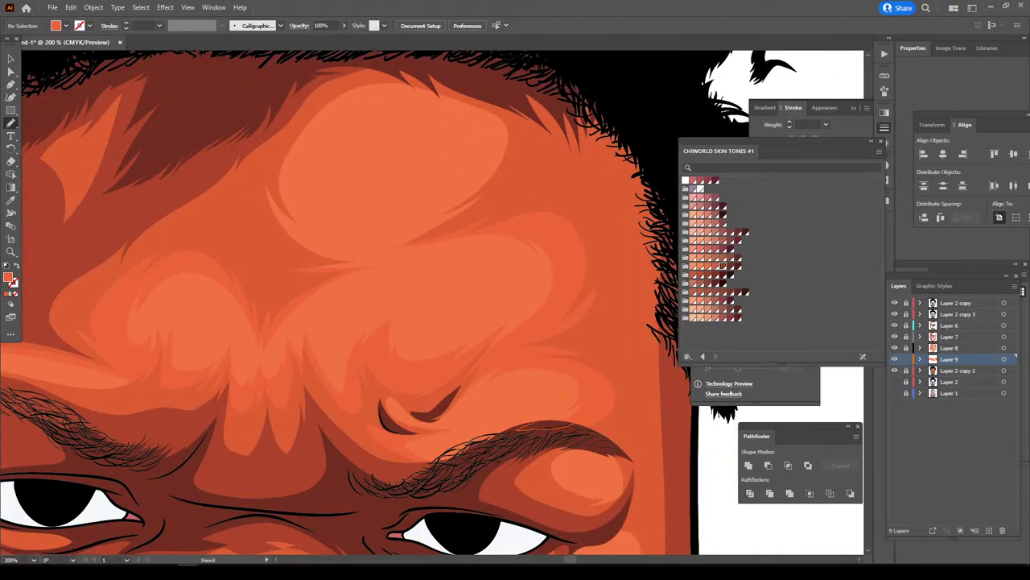
{"action": "scroll", "coordinate": [551, 394], "scroll_direction": "up", "scroll_amount": 2}
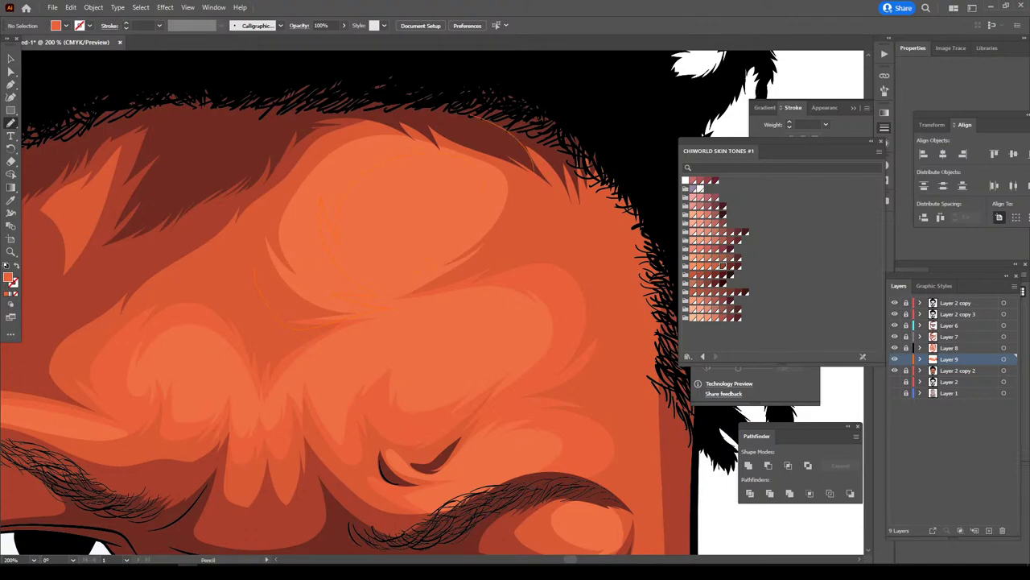
{"action": "key", "text": "ctrl+minus"}
{"action": "key", "text": "ctrl+minus"}
{"action": "key", "text": "ctrl+minus"}
{"action": "key", "text": "ctrl+minus"}
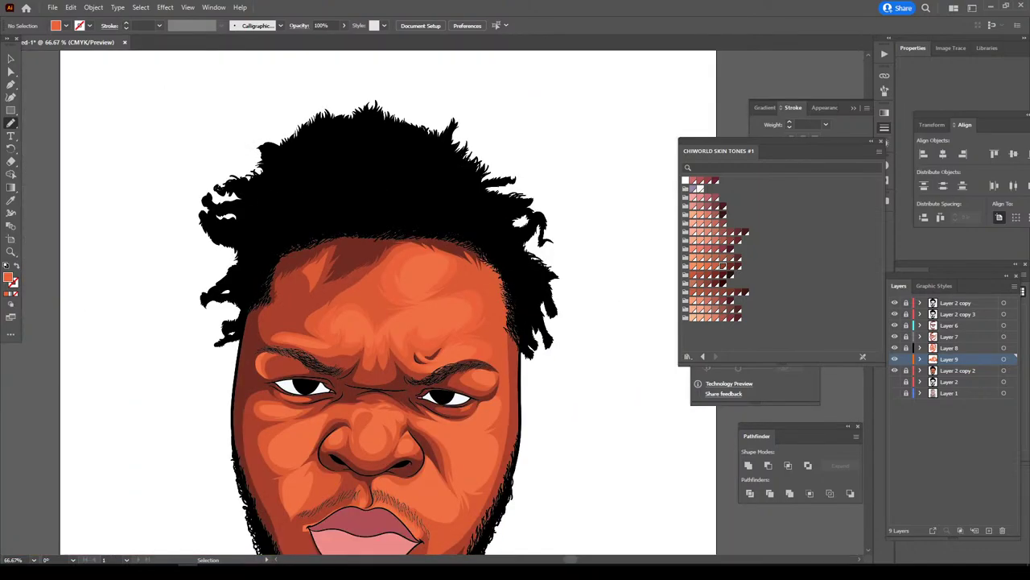
{"action": "key", "text": "ctrl+minus"}
{"action": "key", "text": "ctrl+plus"}
{"action": "key", "text": "ctrl+plus"}
{"action": "key", "text": "ctrl+plus"}
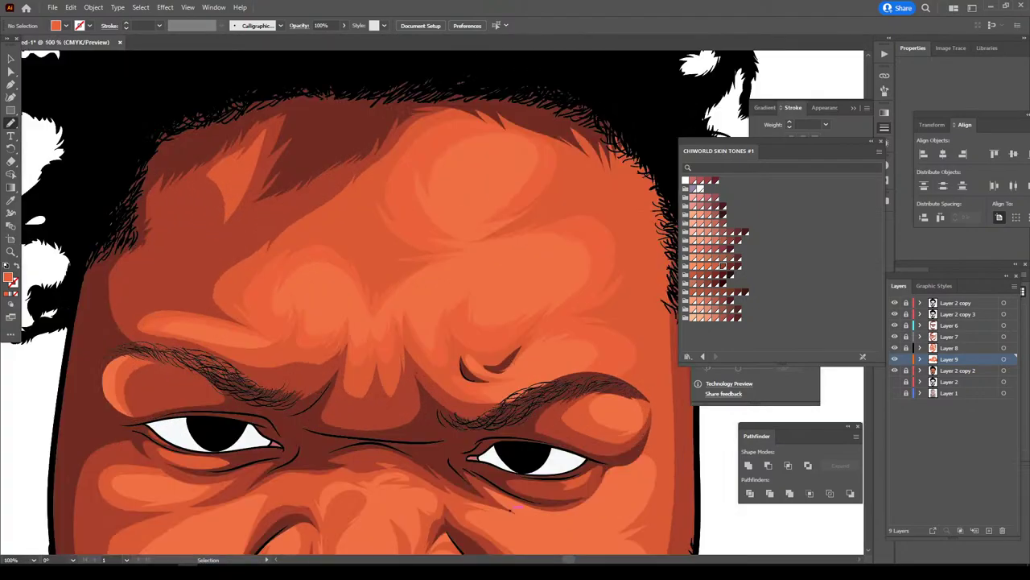
{"action": "key", "text": "ctrl+plus"}
{"action": "key", "text": "ctrl+plus"}
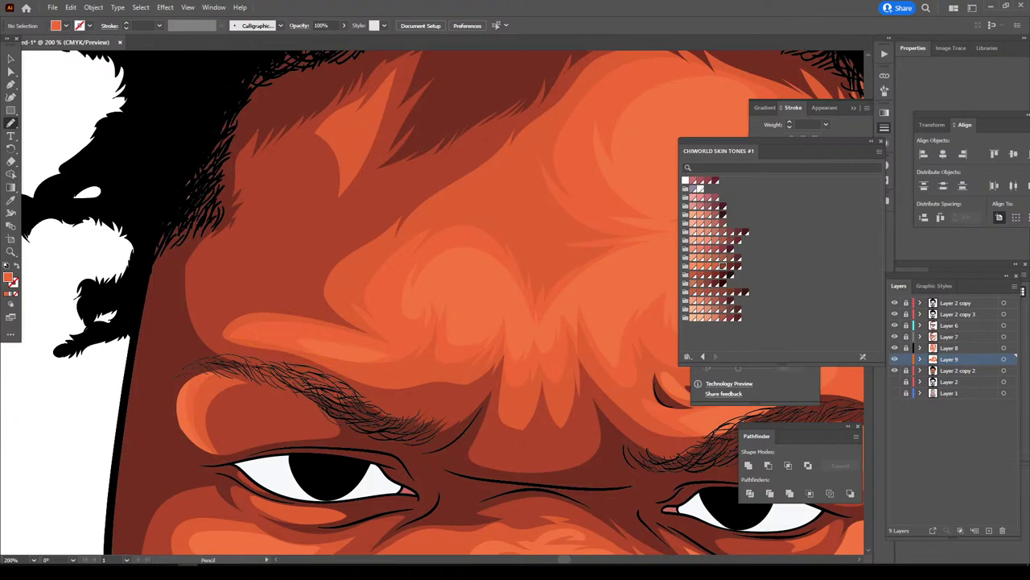
{"action": "key", "text": "ctrl+minus"}
{"action": "key", "text": "ctrl+minus"}
{"action": "key", "text": "ctrl+minus"}
{"action": "key", "text": "ctrl+minus"}
{"action": "key", "text": "ctrl+minus"}
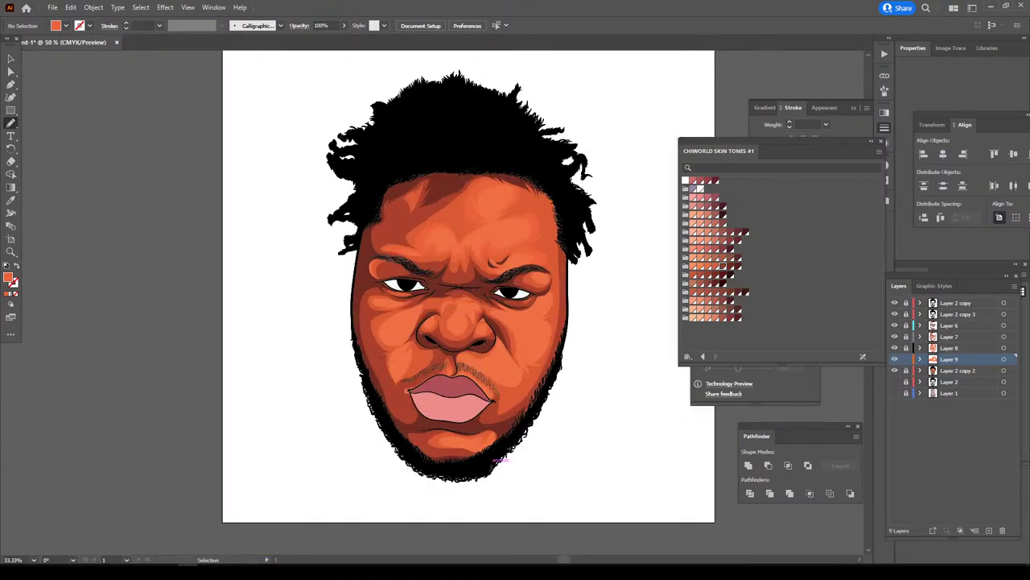
{"action": "key", "text": "ctrl+plus"}
{"action": "key", "text": "ctrl+plus"}
{"action": "key", "text": "ctrl+plus"}
{"action": "key", "text": "ctrl+plus"}
{"action": "key", "text": "ctrl+plus"}
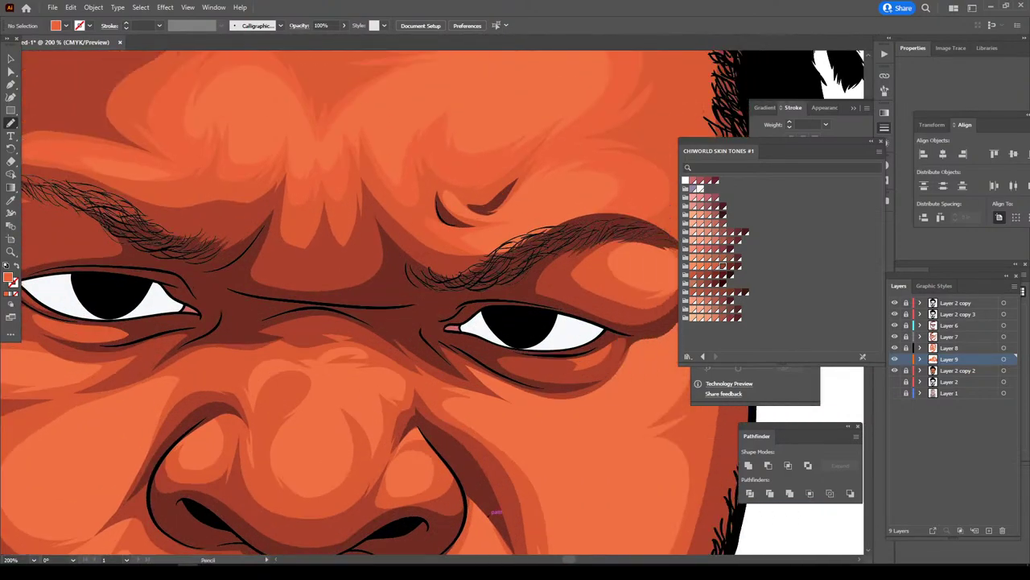
{"action": "scroll", "coordinate": [497, 510], "scroll_direction": "right", "scroll_amount": 5}
{"action": "key", "text": "ctrl+plus"}
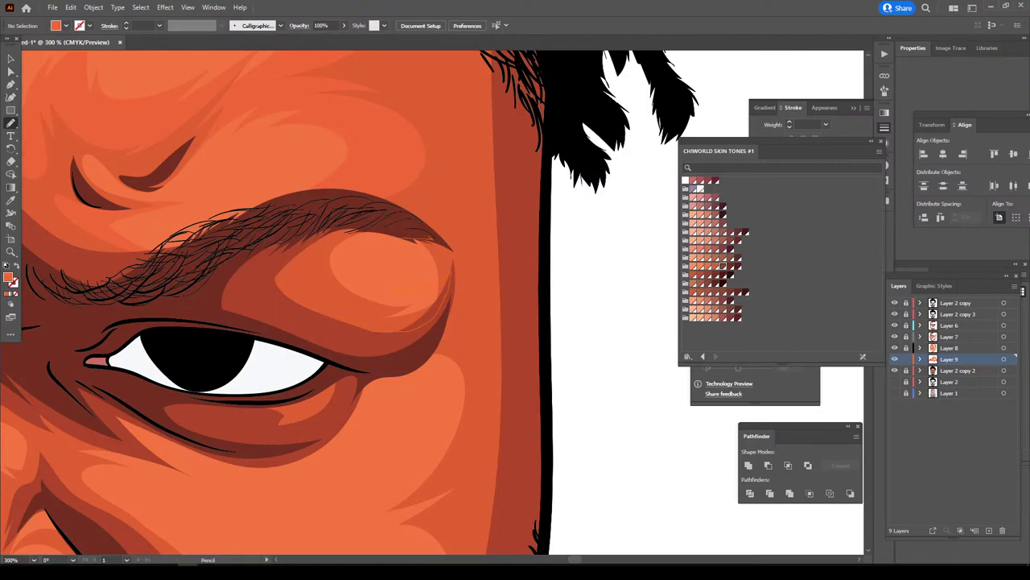
{"action": "left_click_drag", "start_coordinate": [402, 285], "coordinate": [399, 287]}
- Draw a light orange highlight shape over the nose bridge and nose tip
{"action": "key", "text": "ctrl+minus"}
{"action": "key", "text": "ctrl+minus"}
{"action": "key", "text": "ctrl+minus"}
{"action": "key", "text": "ctrl+minus"}
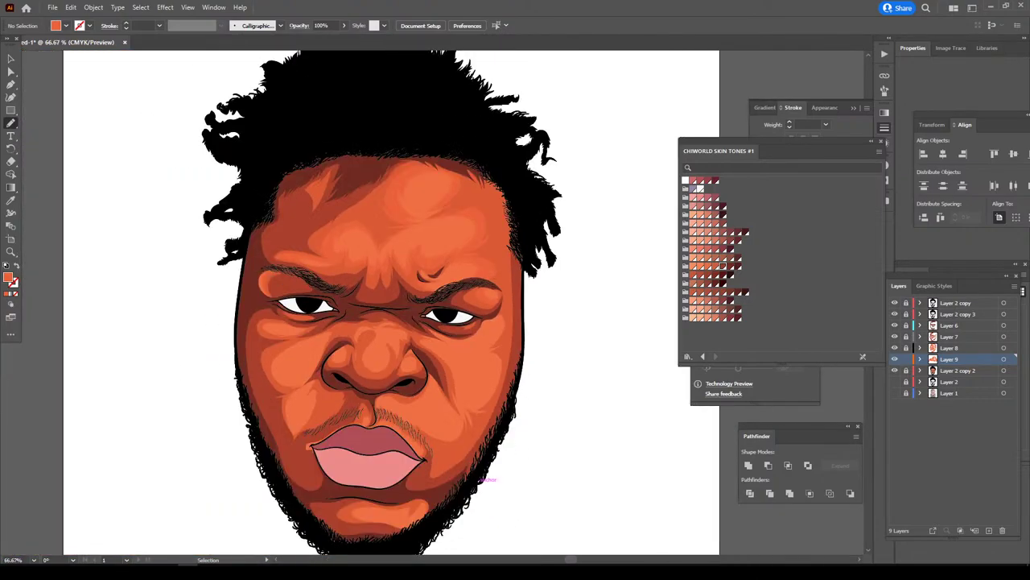
{"action": "key", "text": "ctrl+plus"}
{"action": "key", "text": "ctrl+plus"}
{"action": "key", "text": "ctrl+plus"}
{"action": "key", "text": "ctrl+plus"}
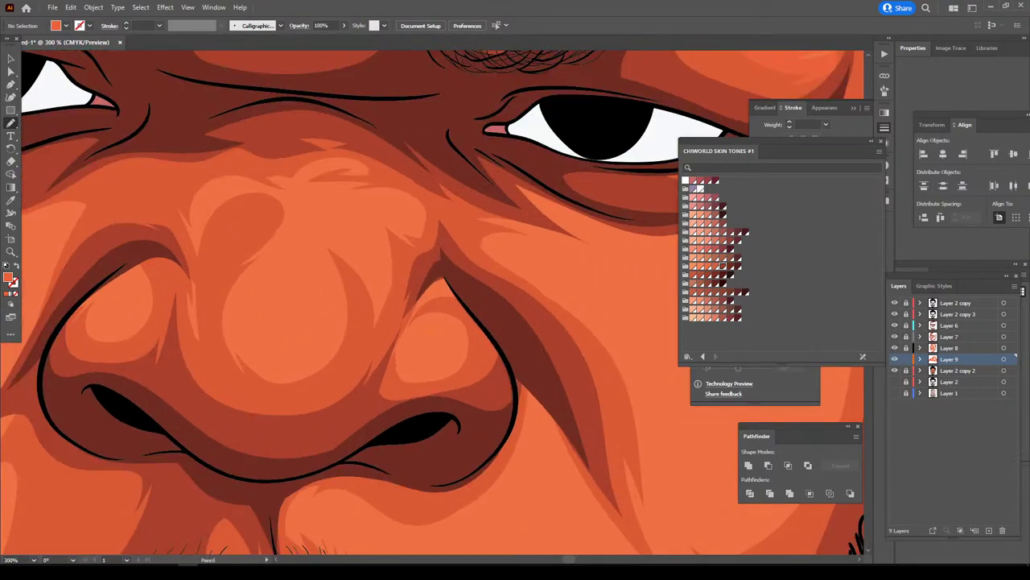
{"action": "mouse_move", "coordinate": [423, 275]}
{"action": "left_mouse_down"}
{"action": "mouse_move", "coordinate": [413, 299]}
{"action": "mouse_move", "coordinate": [435, 314]}
{"action": "left_mouse_up"}
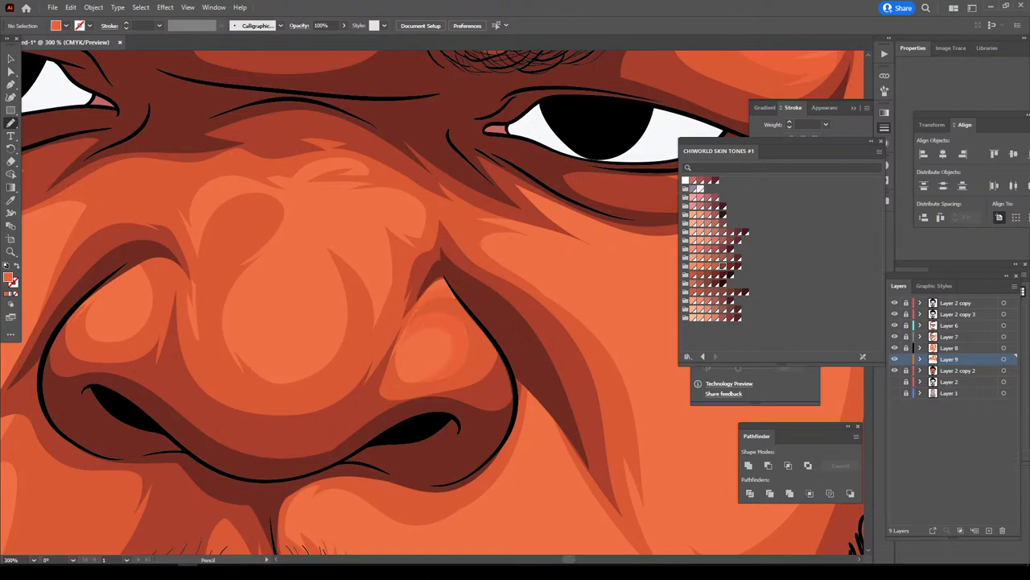
{"action": "scroll", "coordinate": [433, 303], "scroll_direction": "up", "scroll_amount": 2}
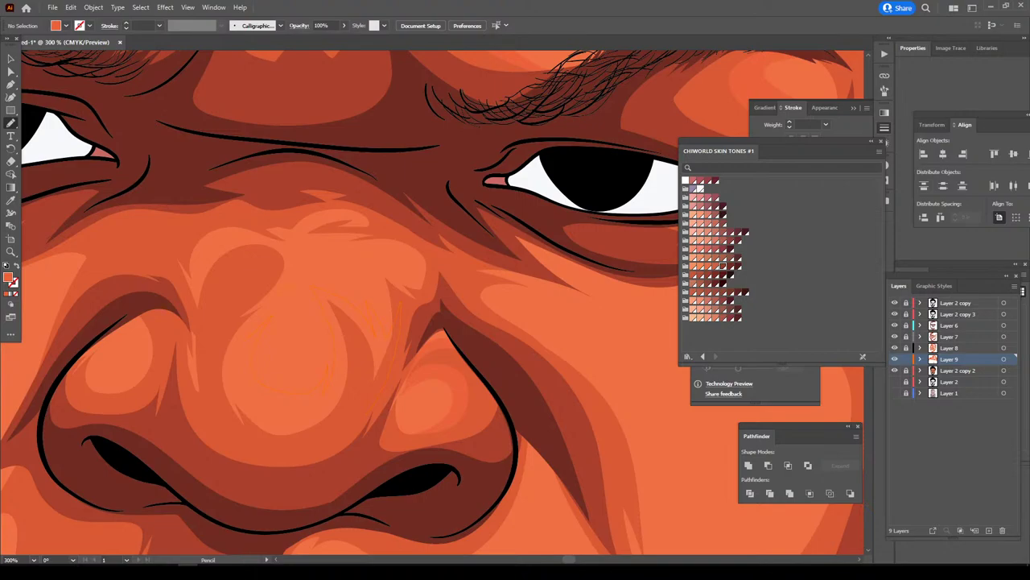
{"action": "left_click_drag", "start_coordinate": [395, 310], "coordinate": [399, 304]}
{"action": "scroll", "coordinate": [434, 302], "scroll_direction": "down", "scroll_amount": 5}
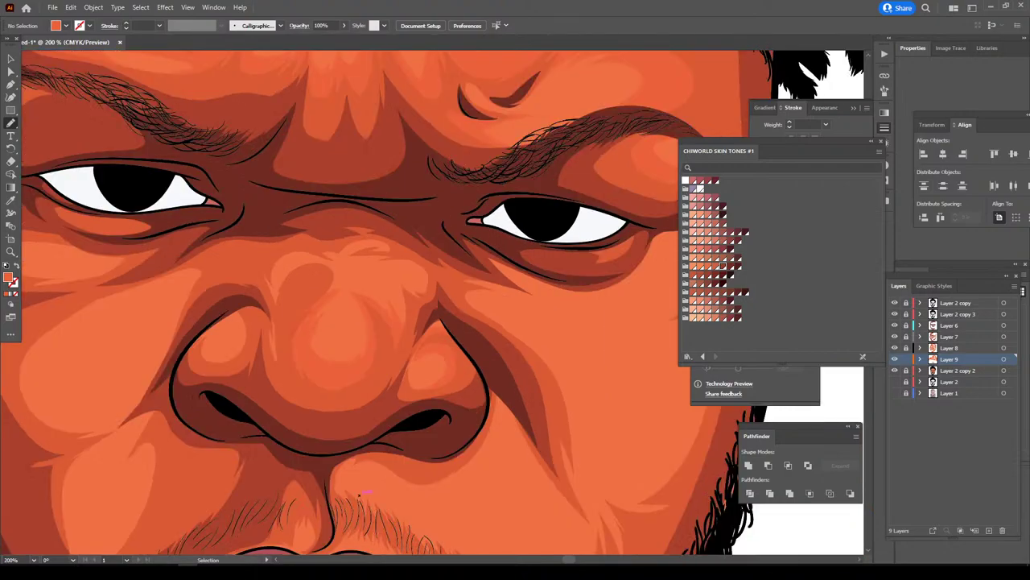
{"action": "scroll", "coordinate": [435, 322], "scroll_direction": "up", "scroll_amount": 5}
{"action": "scroll", "coordinate": [443, 305], "scroll_direction": "up", "scroll_amount": 1}
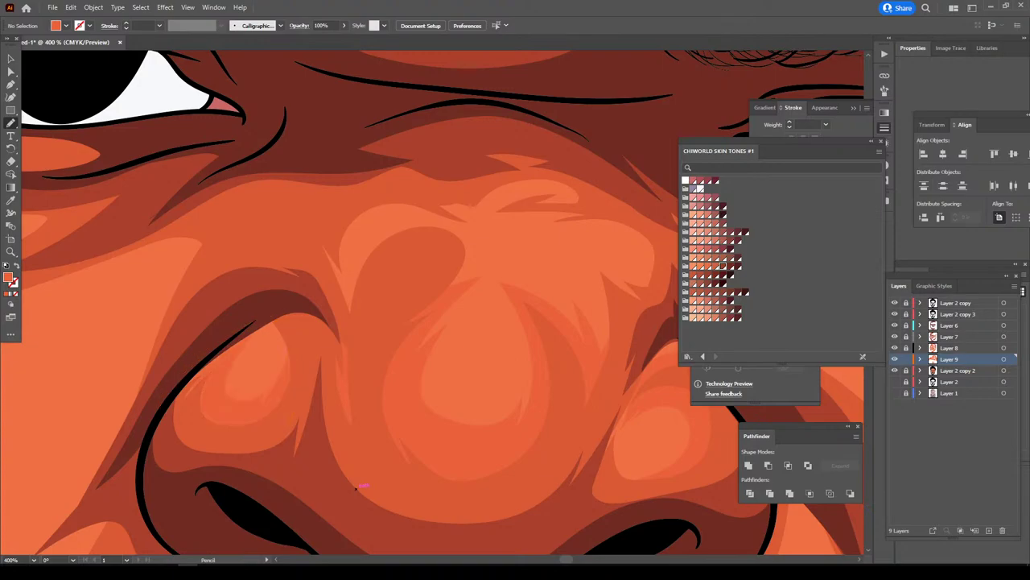
{"action": "scroll", "coordinate": [356, 486], "scroll_direction": "down", "scroll_amount": 2}
{"action": "scroll", "coordinate": [357, 486], "scroll_direction": "down", "scroll_amount": 1}
{"action": "scroll", "coordinate": [357, 486], "scroll_direction": "up", "scroll_amount": 1}
{"action": "scroll", "coordinate": [356, 486], "scroll_direction": "up", "scroll_amount": 1}
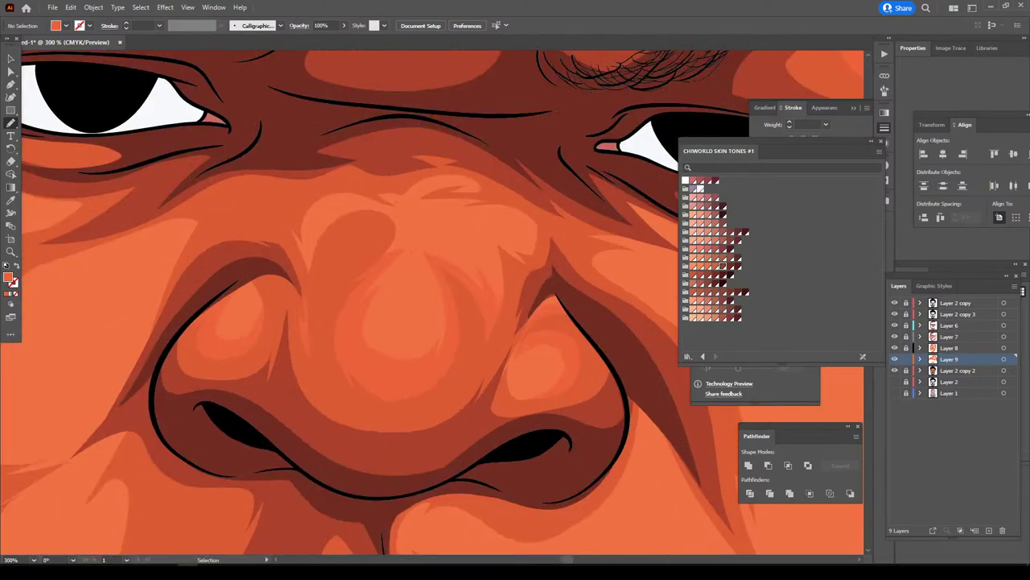
{"action": "scroll", "coordinate": [302, 507], "scroll_direction": "up", "scroll_amount": 2}
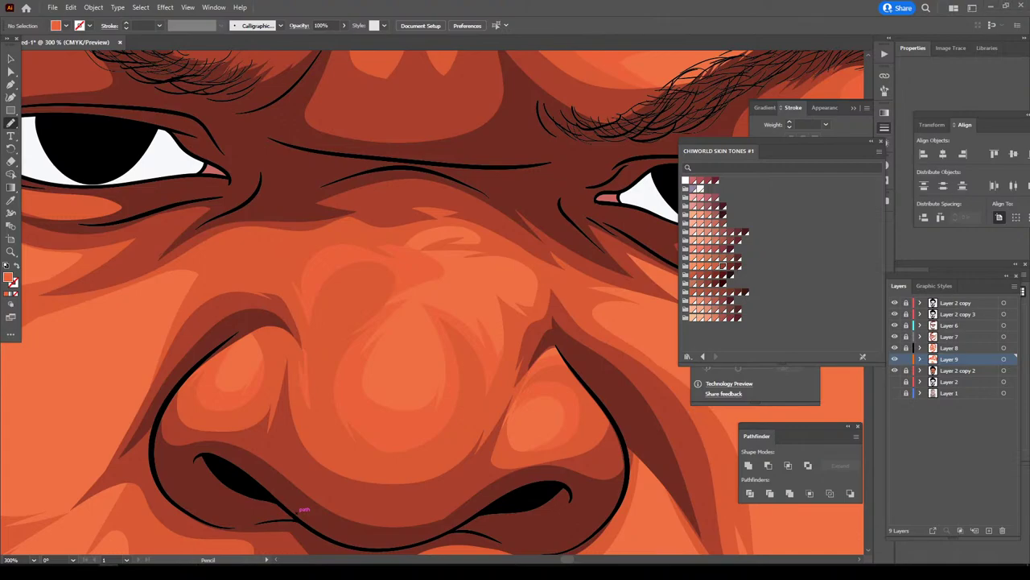
{"action": "key", "text": "ctrl+minus"}
{"action": "key", "text": "ctrl+minus"}
{"action": "key", "text": "ctrl+minus"}
{"action": "key", "text": "ctrl+minus"}
{"action": "key", "text": "ctrl+minus"}
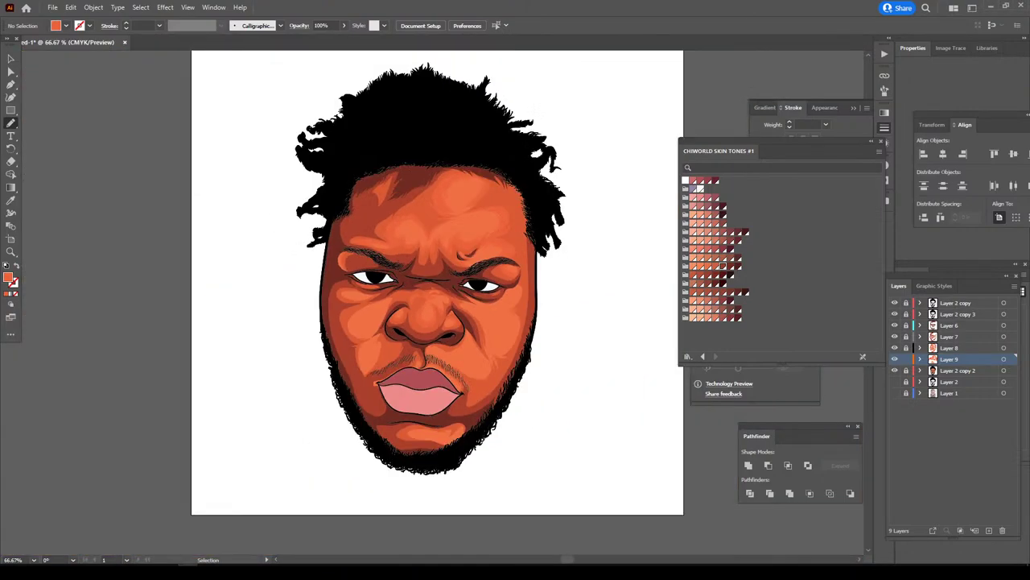
{"action": "key", "text": "ctrl+plus"}
{"action": "key", "text": "ctrl+plus"}
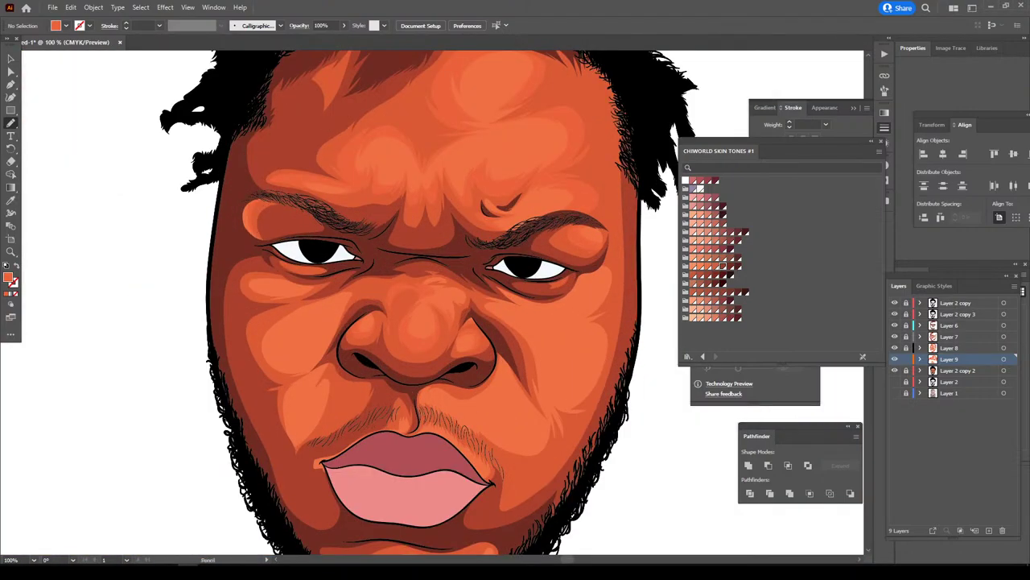
{"action": "key", "text": "ctrl+plus"}
{"action": "key", "text": "ctrl+plus"}
{"action": "key", "text": "ctrl+plus"}
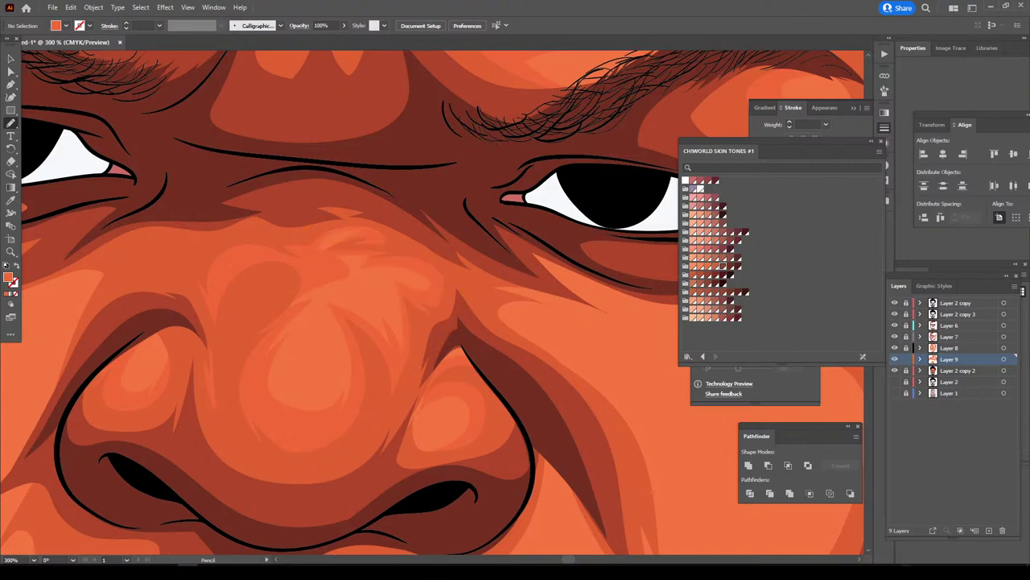
{"action": "key", "text": "ctrl+minus"}
{"action": "key", "text": "ctrl+minus"}
{"action": "key", "text": "ctrl+minus"}
{"action": "key", "text": "ctrl+minus"}
{"action": "key", "text": "ctrl+plus"}
{"action": "key", "text": "ctrl+plus"}
{"action": "key", "text": "ctrl+plus"}
{"action": "key", "text": "ctrl+plus"}
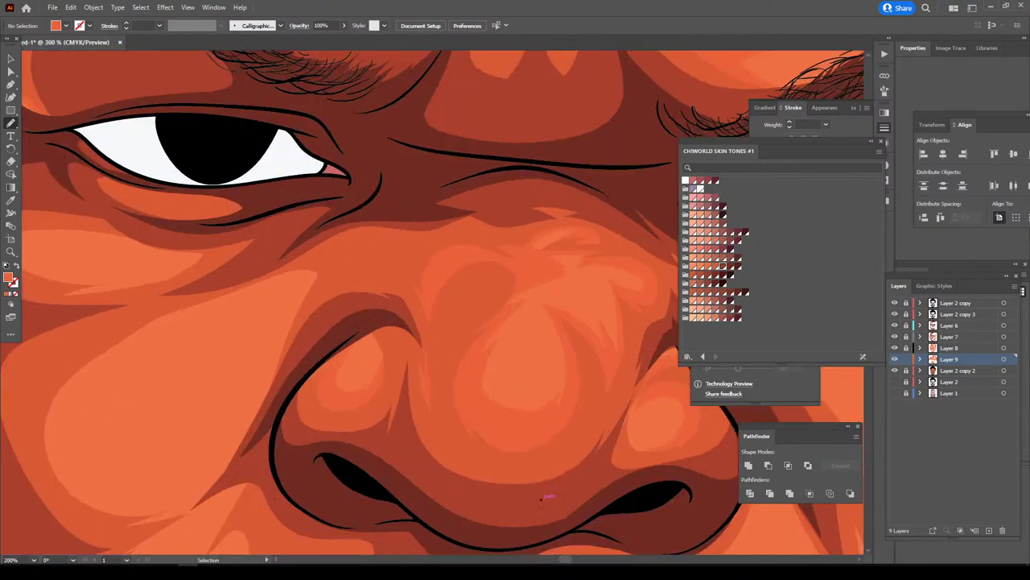
{"action": "scroll", "coordinate": [433, 302], "scroll_direction": "left", "scroll_amount": 2}
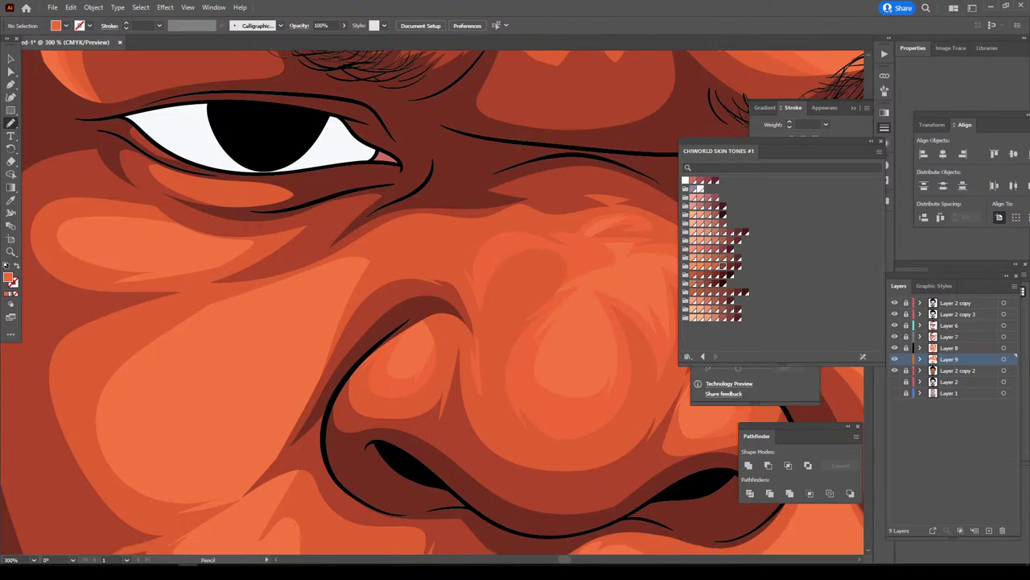
{"action": "scroll", "coordinate": [435, 302], "scroll_direction": "down", "scroll_amount": 5, "text": "alt"}
{"action": "scroll", "coordinate": [434, 302], "scroll_direction": "up", "scroll_amount": 2, "text": "alt"}
{"action": "scroll", "coordinate": [435, 338], "scroll_direction": "up", "scroll_amount": 2, "text": "alt"}
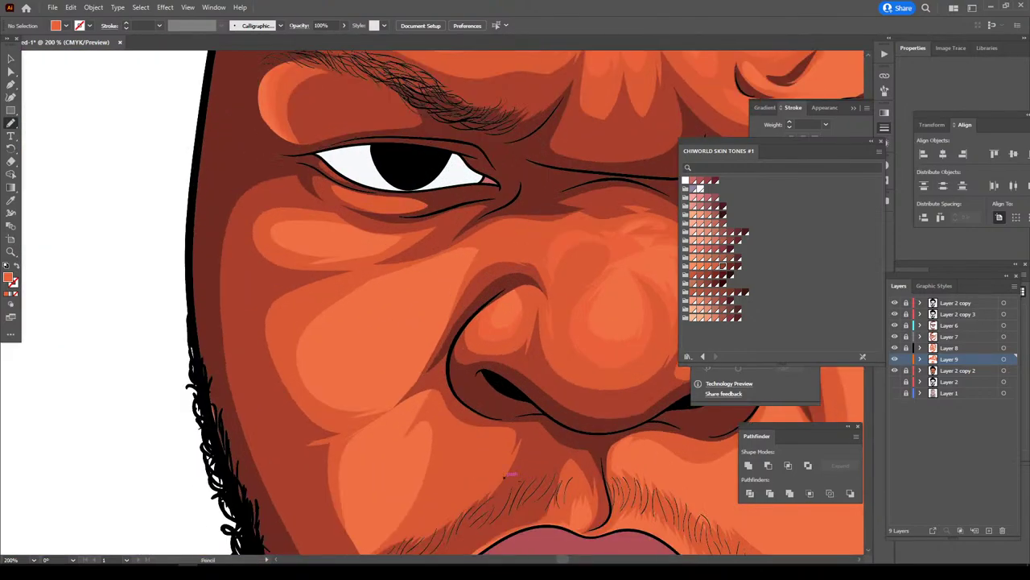
{"action": "scroll", "coordinate": [435, 338], "scroll_direction": "down", "scroll_amount": 1}
{"action": "left_click_drag", "start_coordinate": [336, 477], "coordinate": [405, 480]}
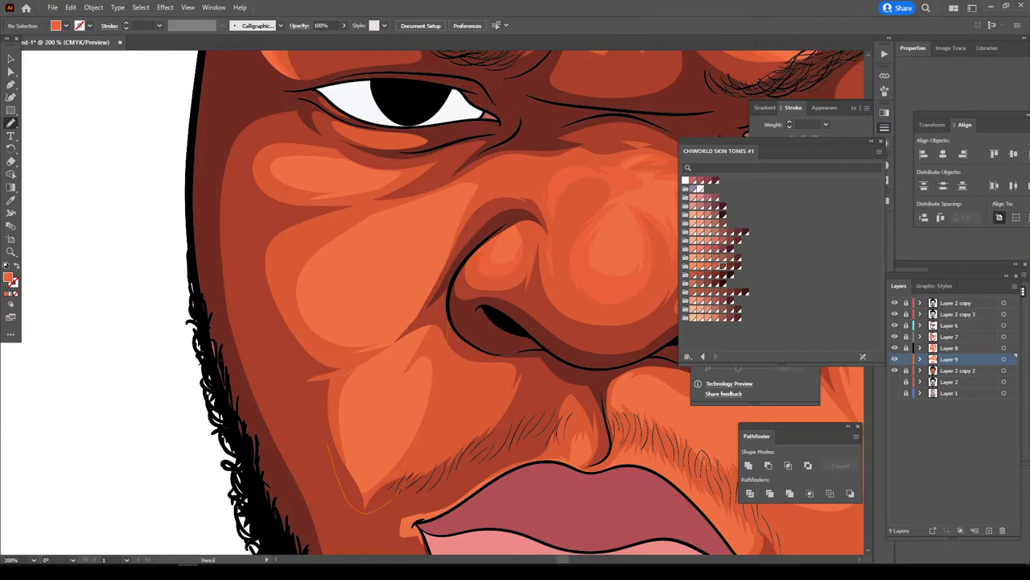
{"action": "left_click_drag", "start_coordinate": [435, 435], "coordinate": [481, 208]}
{"action": "key", "text": "ctrl+z"}
{"action": "key", "text": "ctrl+z"}
{"action": "scroll", "coordinate": [523, 302], "scroll_direction": "up", "scroll_amount": 2}
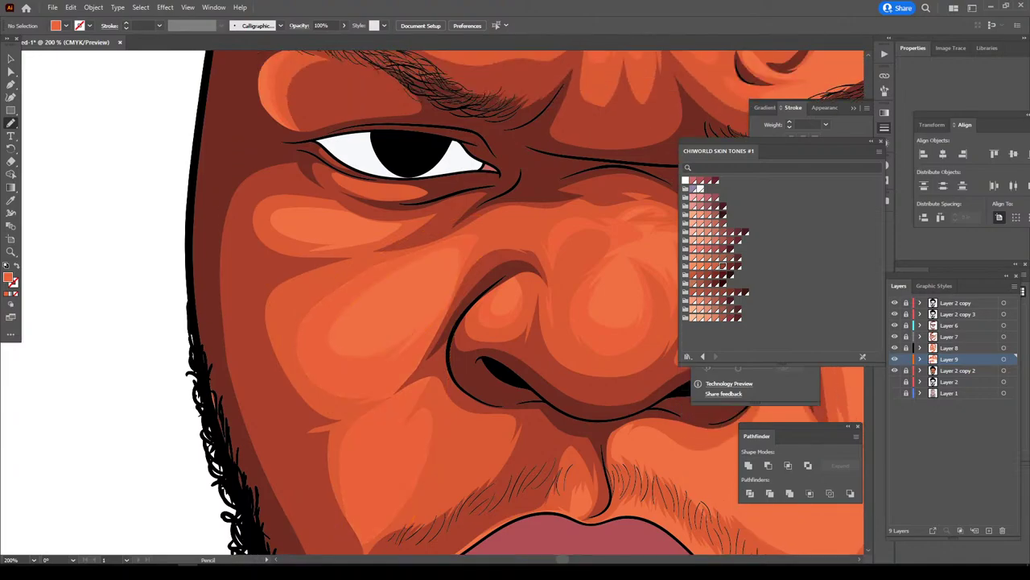
{"action": "left_click_drag", "start_coordinate": [431, 235], "coordinate": [348, 194]}
{"action": "key", "text": "ctrl+z"}
{"action": "key", "text": "ctrl+z"}
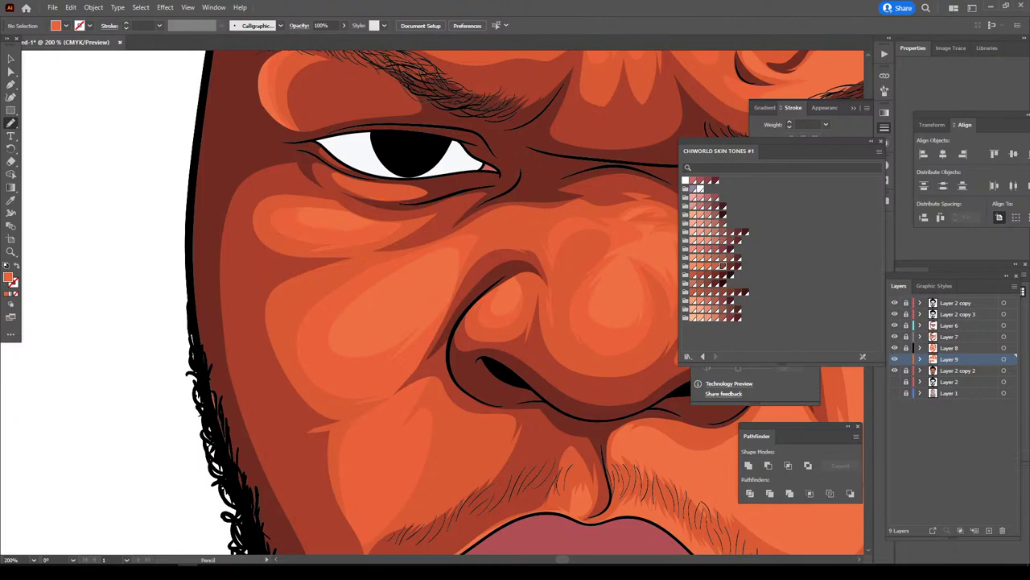
{"action": "key", "text": "ctrl+minus"}
{"action": "key", "text": "ctrl+minus"}
{"action": "key", "text": "ctrl+minus"}
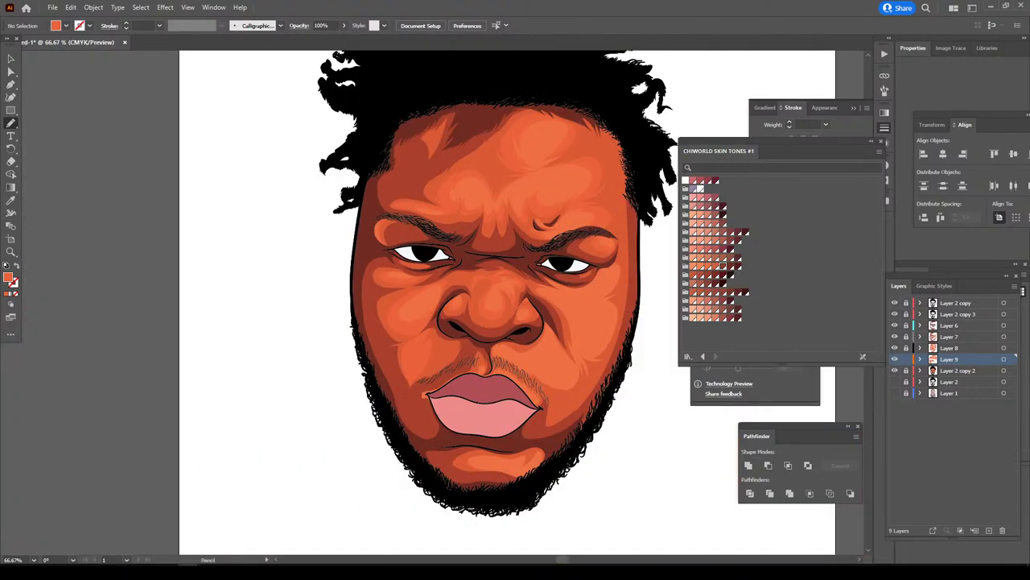
{"action": "key", "text": "ctrl+plus"}
- Draw a closed shape along the lower chin to darken the chin highlight
{"action": "key", "text": "ctrl+plus"}
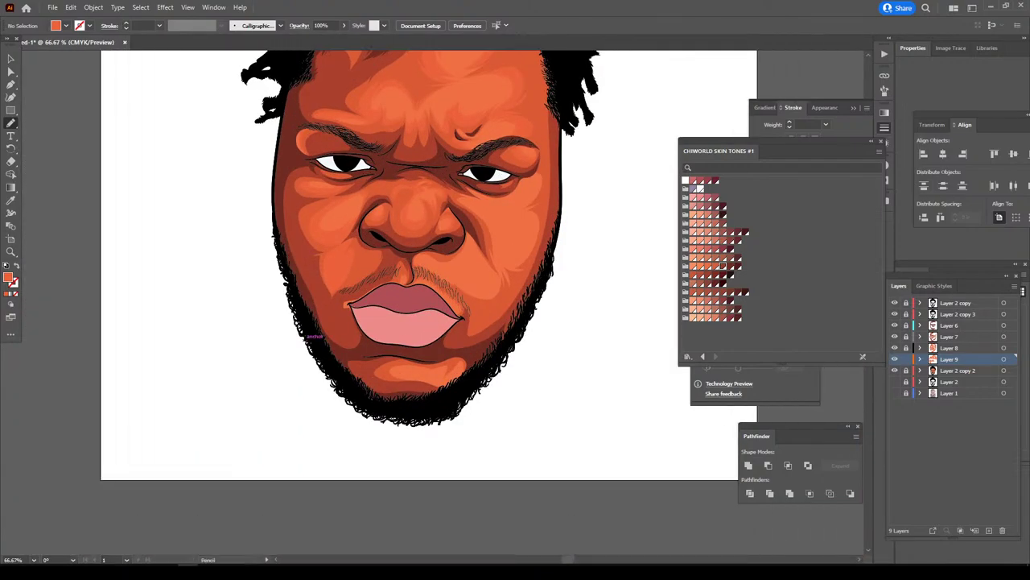
{"action": "key", "text": "ctrl+plus"}
{"action": "scroll", "coordinate": [402, 322], "scroll_direction": "down", "scroll_amount": 3}
{"action": "mouse_move", "coordinate": [268, 439]}
{"action": "left_mouse_down"}
{"action": "mouse_move", "coordinate": [546, 380]}
{"action": "mouse_move", "coordinate": [483, 364]}
{"action": "mouse_move", "coordinate": [443, 385]}
{"action": "left_mouse_up"}
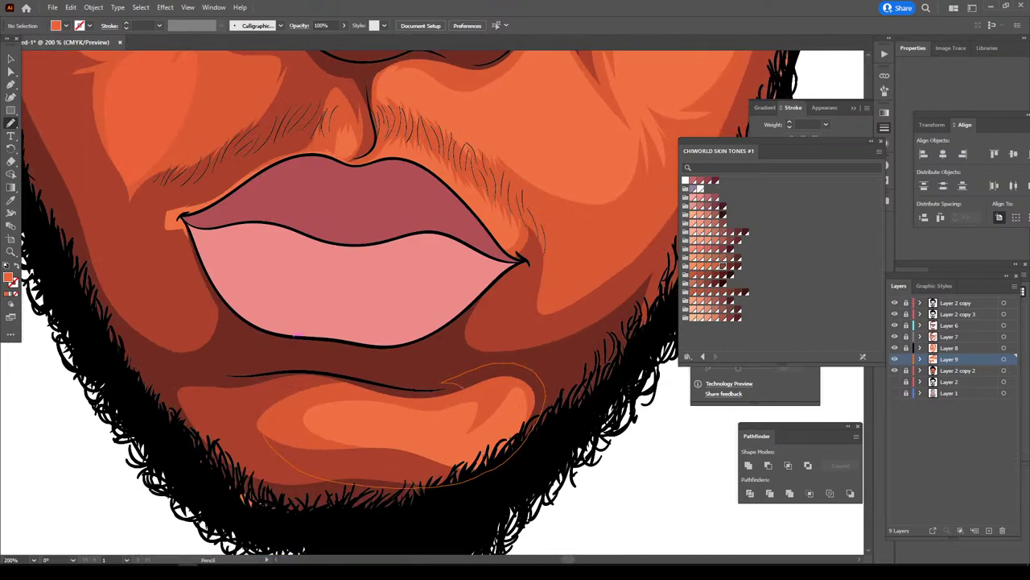
{"action": "left_click_drag", "start_coordinate": [263, 433], "coordinate": [278, 406]}
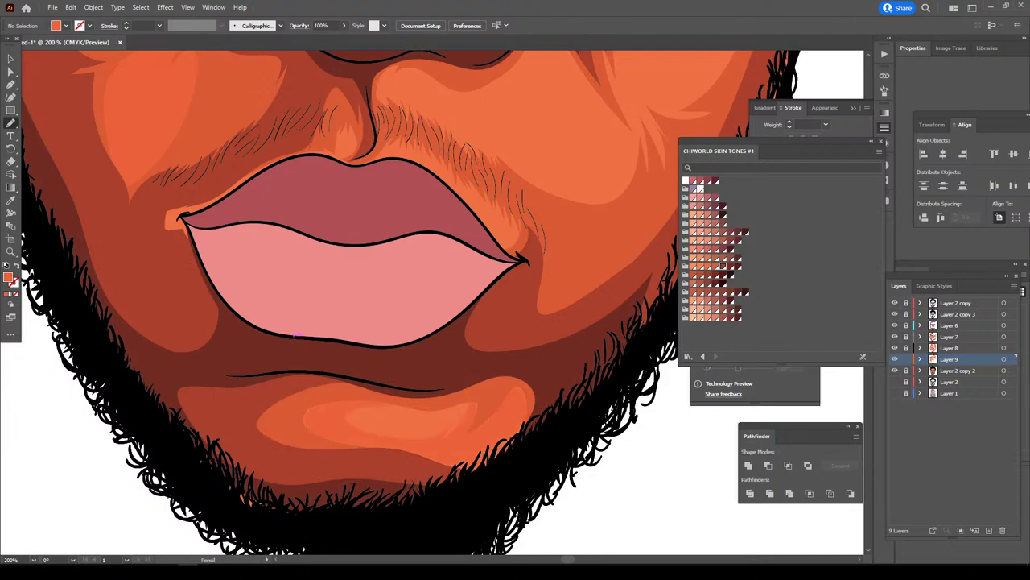
{"action": "scroll", "coordinate": [434, 302], "scroll_direction": "down", "scroll_amount": 3}
{"action": "scroll", "coordinate": [434, 302], "scroll_direction": "up", "scroll_amount": 3}
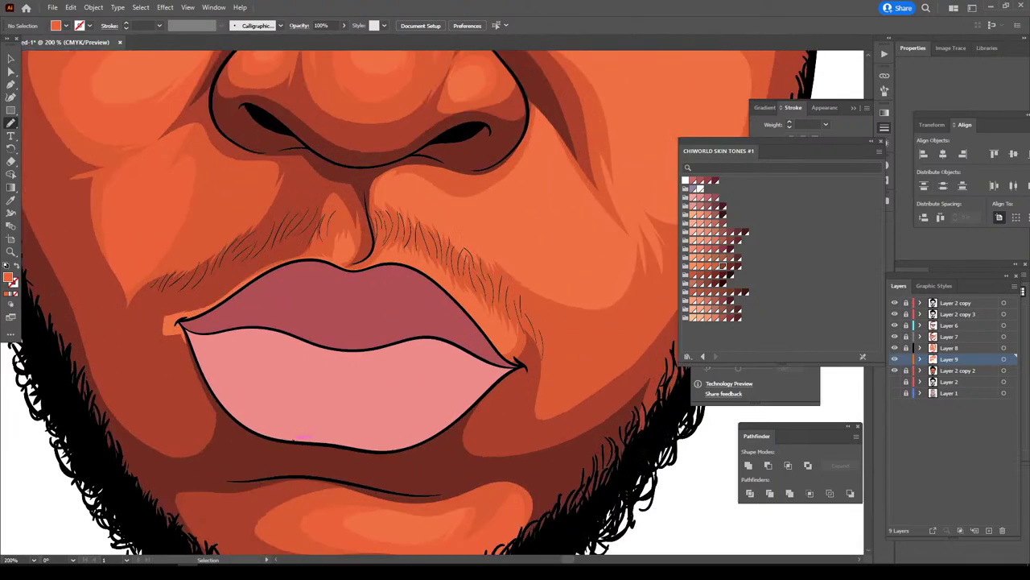
{"action": "scroll", "coordinate": [435, 302], "scroll_direction": "up", "scroll_amount": 1}
- Draw a dark shading shape at the left mouth corner
{"action": "left_click_drag", "start_coordinate": [130, 330], "coordinate": [203, 393]}
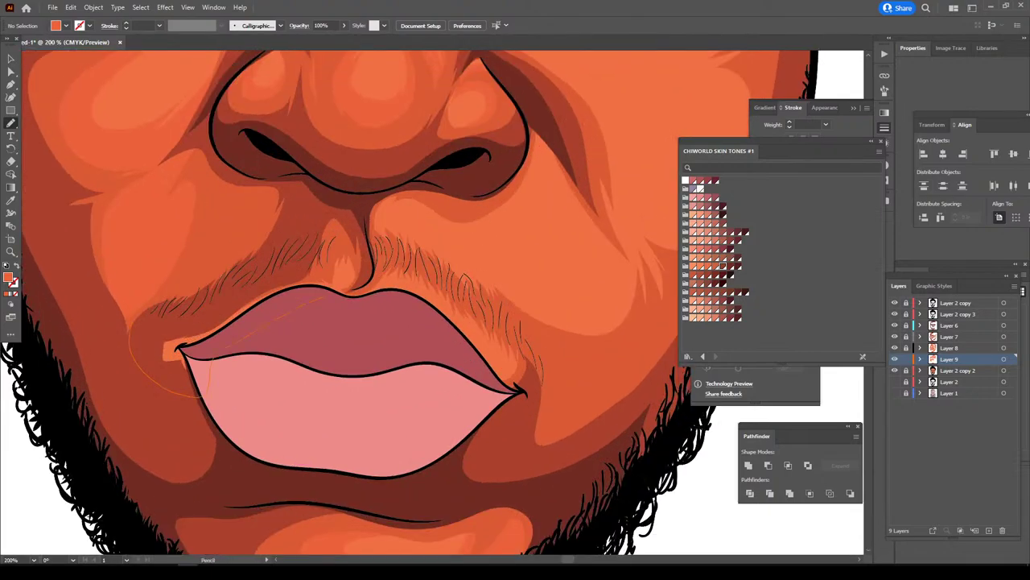
{"action": "left_click_drag", "start_coordinate": [330, 288], "coordinate": [332, 287]}
{"action": "scroll", "coordinate": [435, 302], "scroll_direction": "up", "scroll_amount": 2}
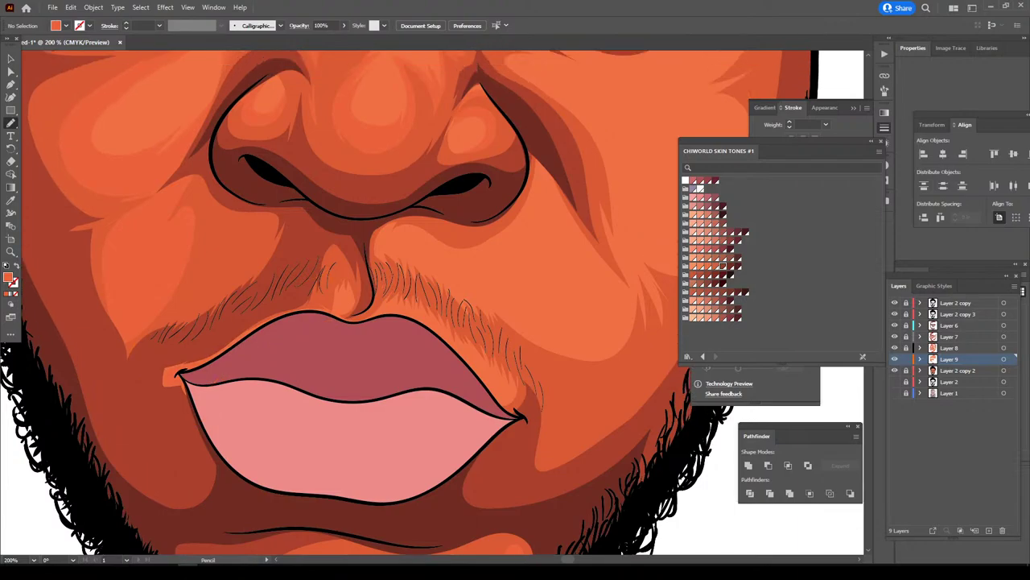
{"action": "scroll", "coordinate": [335, 269], "scroll_direction": "down", "scroll_amount": 2}
{"action": "scroll", "coordinate": [450, 266], "scroll_direction": "up", "scroll_amount": 1}
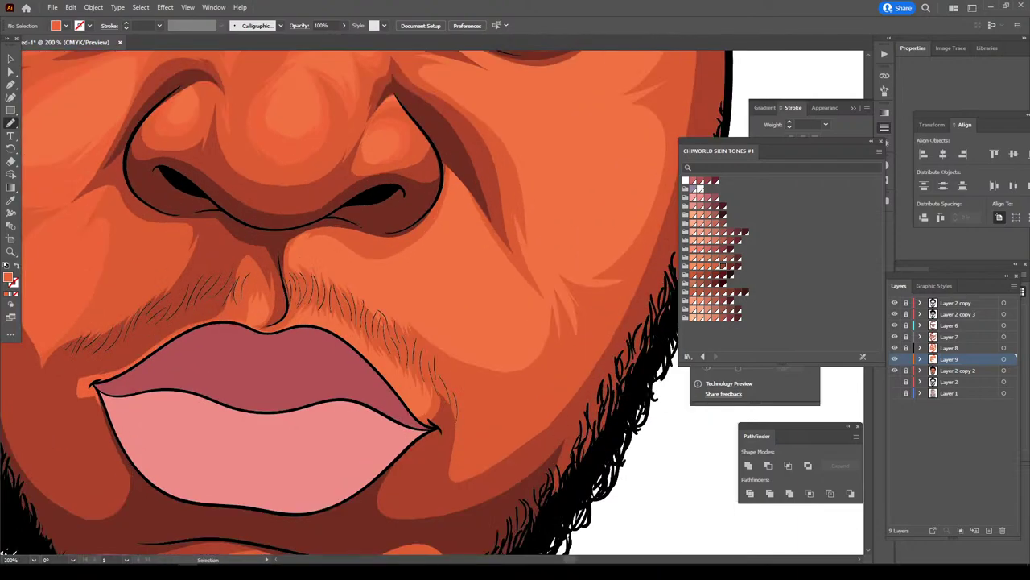
{"action": "scroll", "coordinate": [451, 266], "scroll_direction": "up", "scroll_amount": 2}
{"action": "scroll", "coordinate": [451, 266], "scroll_direction": "up", "scroll_amount": 2}
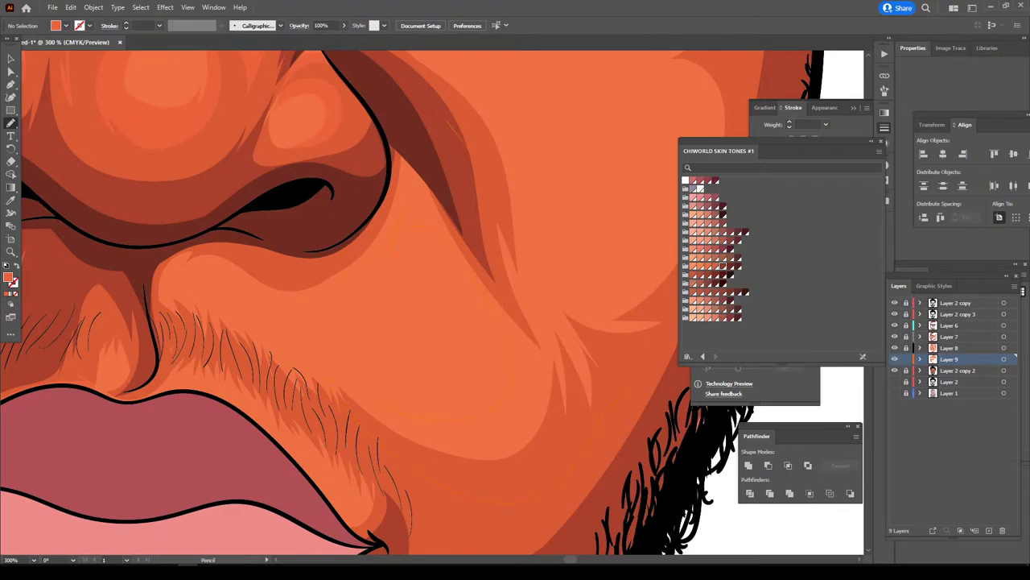
- Draw a lighter highlight shape over the right cheek, then undo it
{"action": "left_click_drag", "start_coordinate": [455, 131], "coordinate": [387, 95]}
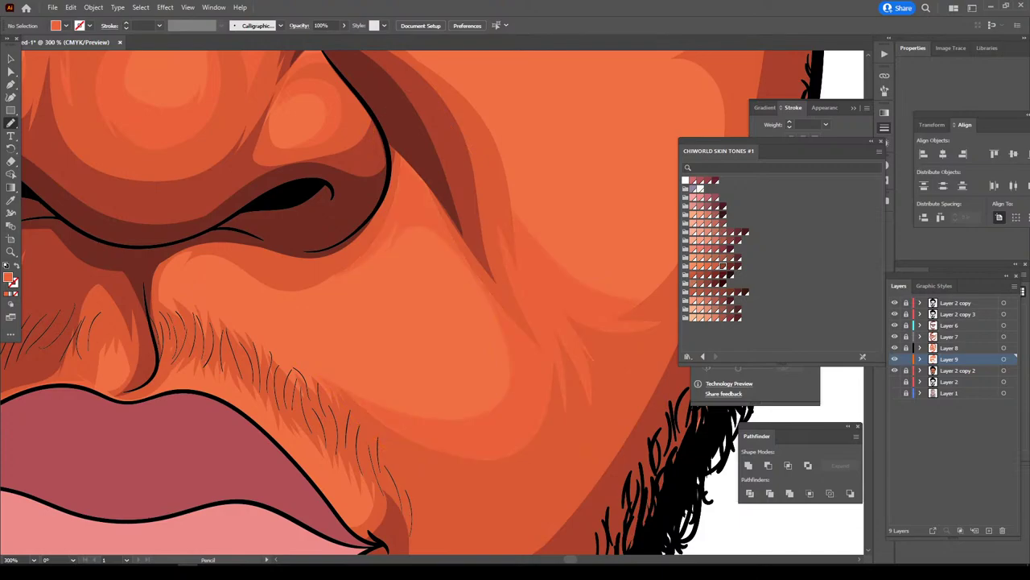
{"action": "scroll", "coordinate": [507, 116], "scroll_direction": "down", "scroll_amount": 2}
{"action": "scroll", "coordinate": [507, 117], "scroll_direction": "down", "scroll_amount": 1}
{"action": "scroll", "coordinate": [507, 117], "scroll_direction": "up", "scroll_amount": 2}
{"action": "scroll", "coordinate": [507, 116], "scroll_direction": "up", "scroll_amount": 1}
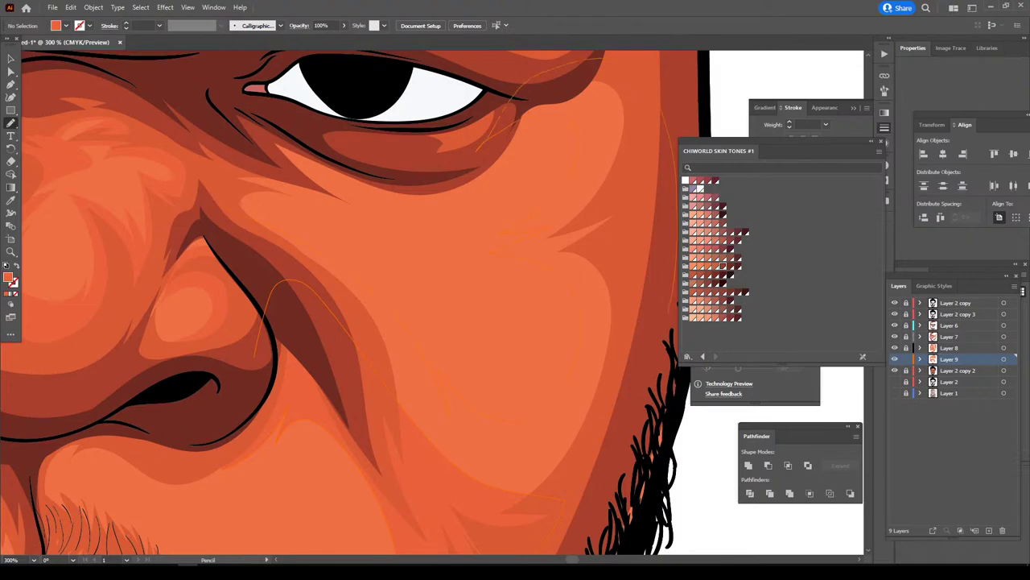
{"action": "key", "text": "ctrl+z"}
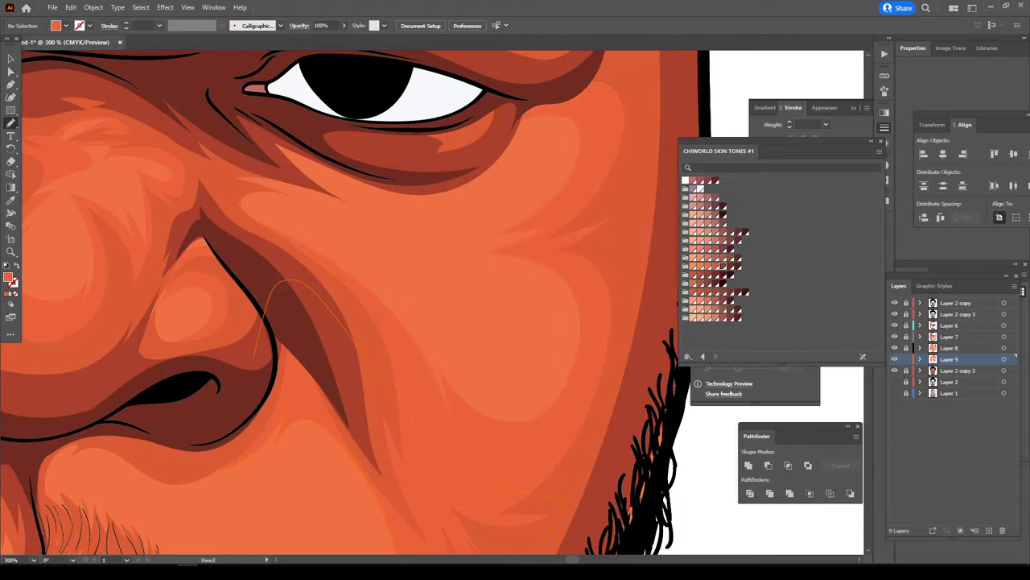
{"action": "scroll", "coordinate": [317, 428], "scroll_direction": "down", "scroll_amount": 2}
{"action": "scroll", "coordinate": [316, 427], "scroll_direction": "down", "scroll_amount": 1}
{"action": "scroll", "coordinate": [316, 427], "scroll_direction": "up", "scroll_amount": 2}
{"action": "scroll", "coordinate": [316, 427], "scroll_direction": "up", "scroll_amount": 1}
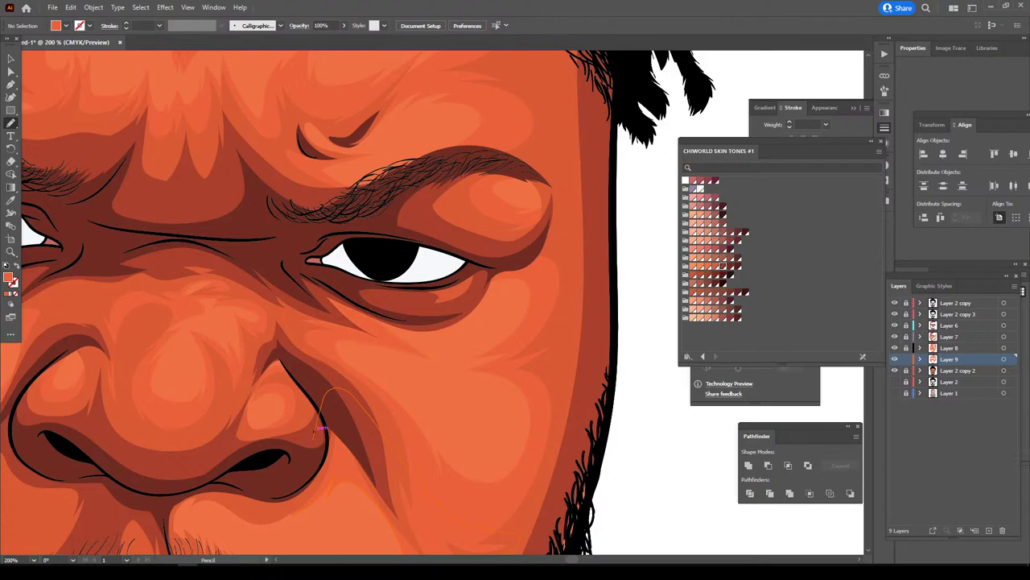
{"action": "scroll", "coordinate": [320, 428], "scroll_direction": "down", "scroll_amount": 2}
{"action": "scroll", "coordinate": [320, 429], "scroll_direction": "down", "scroll_amount": 1}
- Pencil a shading stroke from the nose side down the cheek, then review the full artboard
{"action": "scroll", "coordinate": [336, 419], "scroll_direction": "up", "scroll_amount": 1}
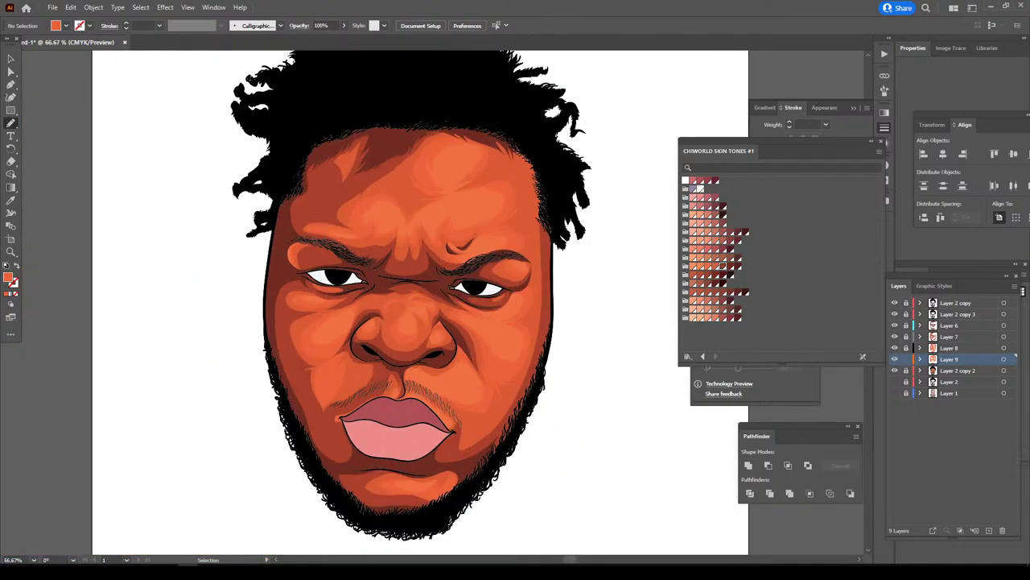
{"action": "scroll", "coordinate": [427, 305], "scroll_direction": "up", "scroll_amount": 1}
{"action": "scroll", "coordinate": [473, 372], "scroll_direction": "up", "scroll_amount": 1}
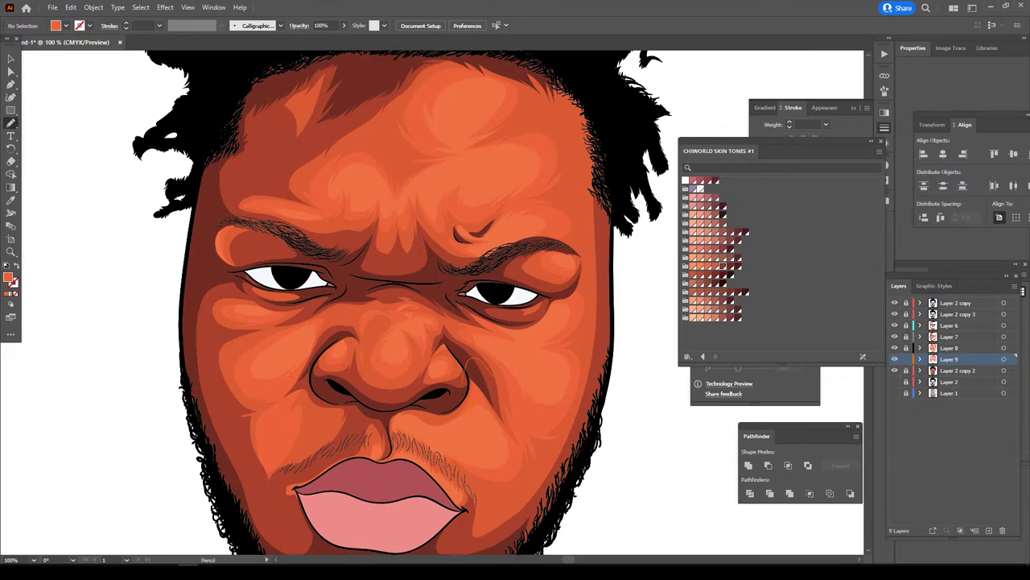
{"action": "scroll", "coordinate": [473, 372], "scroll_direction": "up", "scroll_amount": 1}
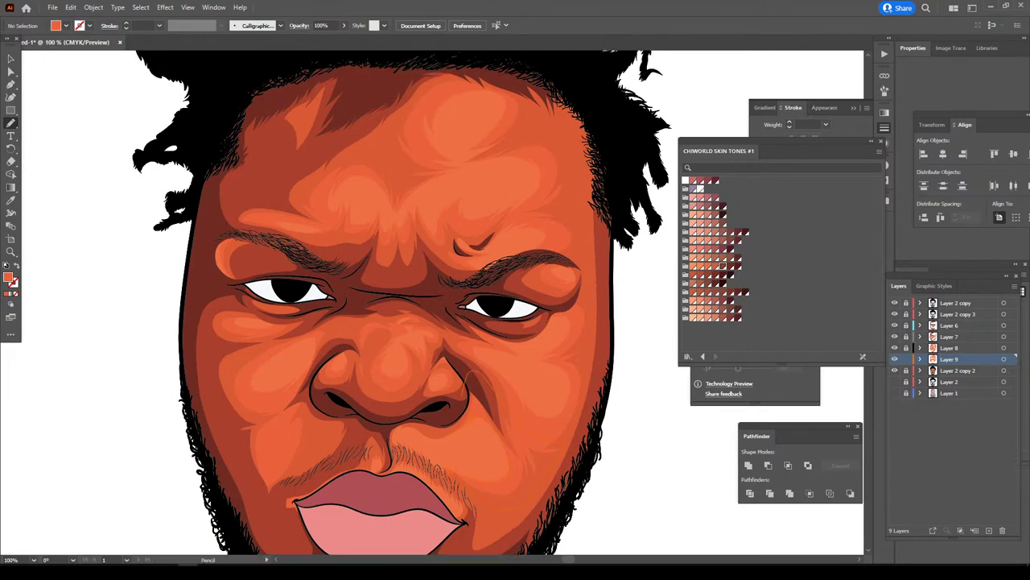
{"action": "left_click_drag", "start_coordinate": [473, 383], "coordinate": [519, 502]}
{"action": "key", "text": "ctrl+minus"}
{"action": "key", "text": "ctrl+minus"}
{"action": "key", "text": "ctrl+minus"}
{"action": "key", "text": "ctrl+plus"}
{"action": "key", "text": "ctrl+plus"}
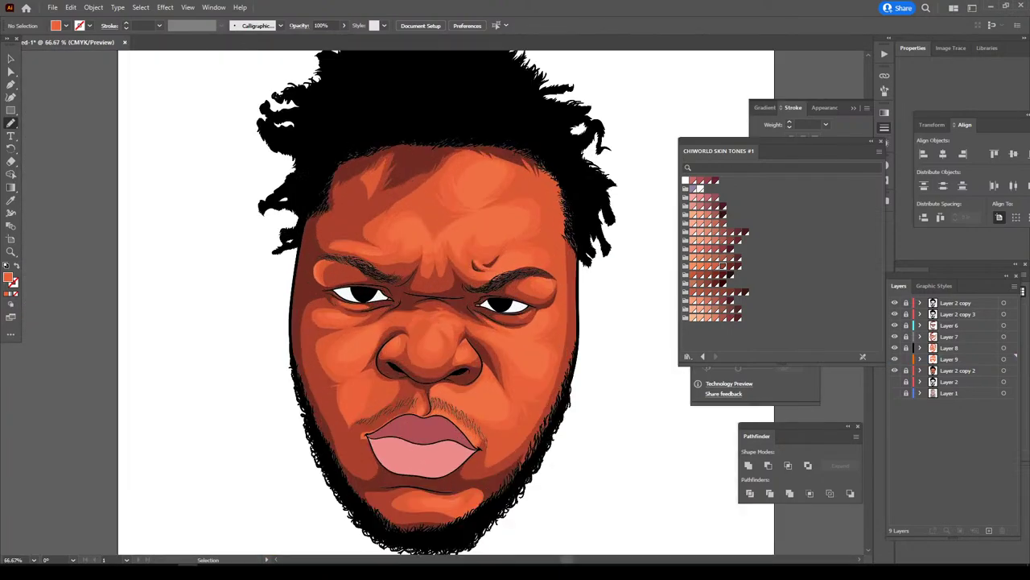
{"action": "key", "text": "ctrl+plus"}
{"action": "key", "text": "ctrl+plus"}
{"action": "key", "text": "ctrl+minus"}
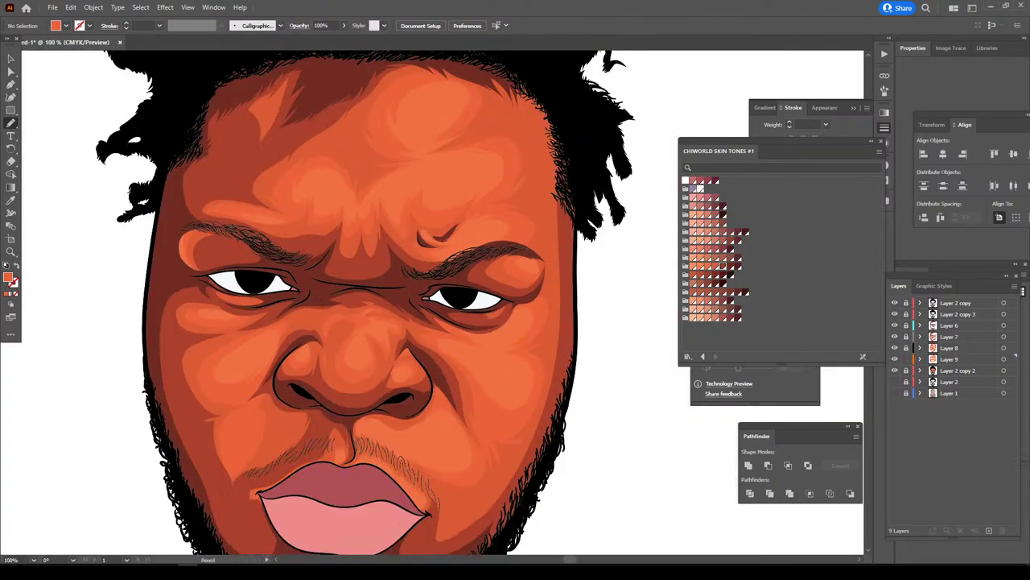
{"action": "key", "text": "ctrl+minus"}
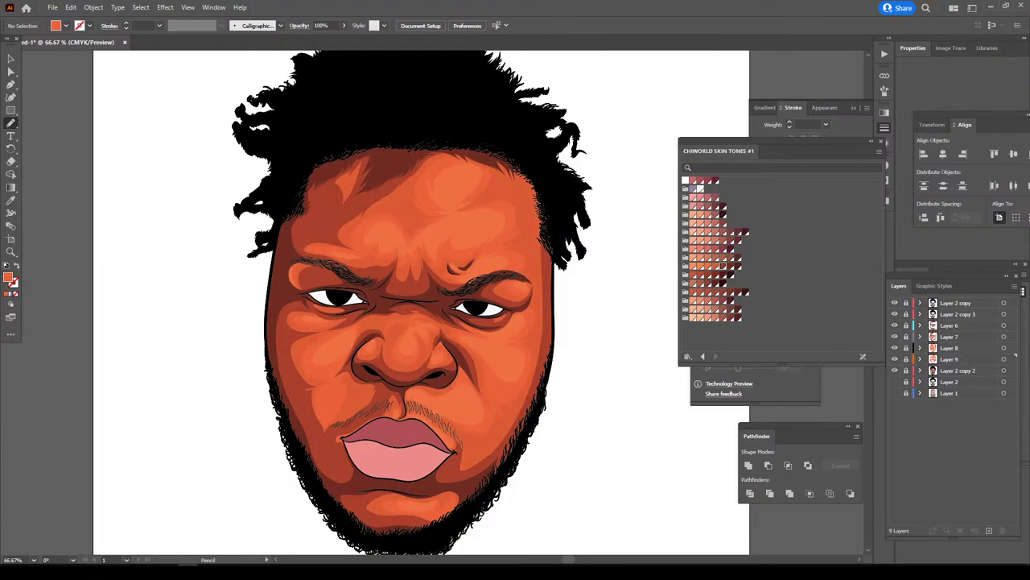
{"action": "key", "text": "ctrl+minus"}
{"action": "key", "text": "ctrl+minus"}
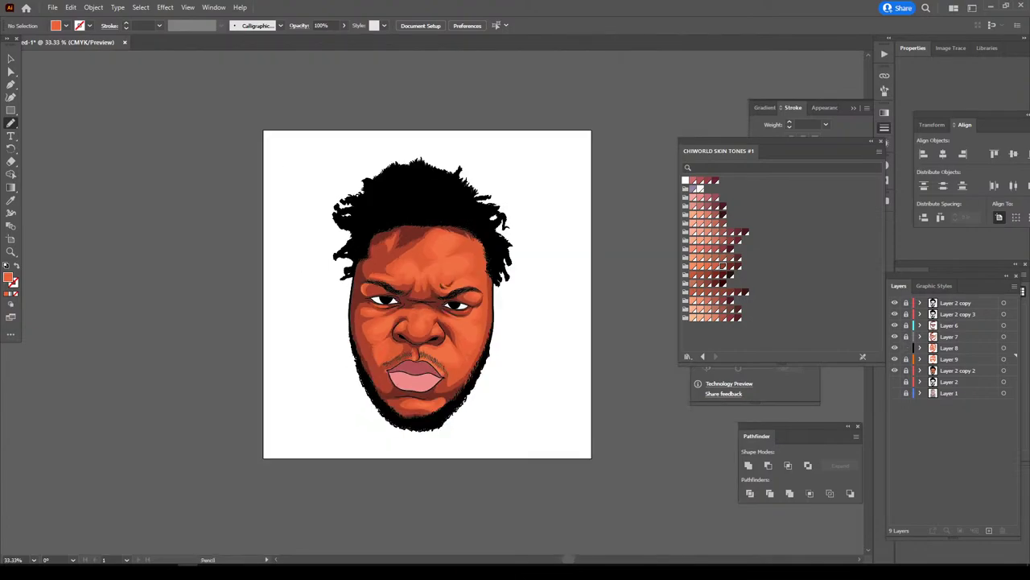
- Marquee-select the Layer 8 face shading paths and zoom in on them
{"action": "key", "text": "v"}
{"action": "left_click_drag", "start_coordinate": [333, 138], "coordinate": [590, 448]}
{"action": "key", "text": "ctrl+plus"}
{"action": "key", "text": "ctrl+plus"}
{"action": "key", "text": "ctrl+plus"}
{"action": "key", "text": "ctrl+plus"}
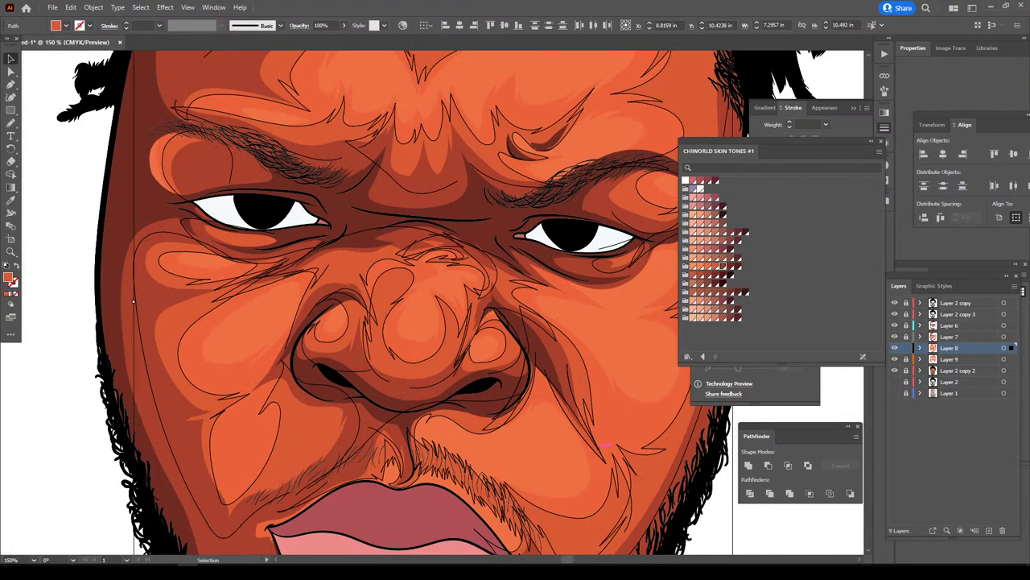
{"action": "scroll", "coordinate": [604, 443], "scroll_direction": "down", "scroll_amount": 2}
{"action": "scroll", "coordinate": [483, 322], "scroll_direction": "right", "scroll_amount": 2}
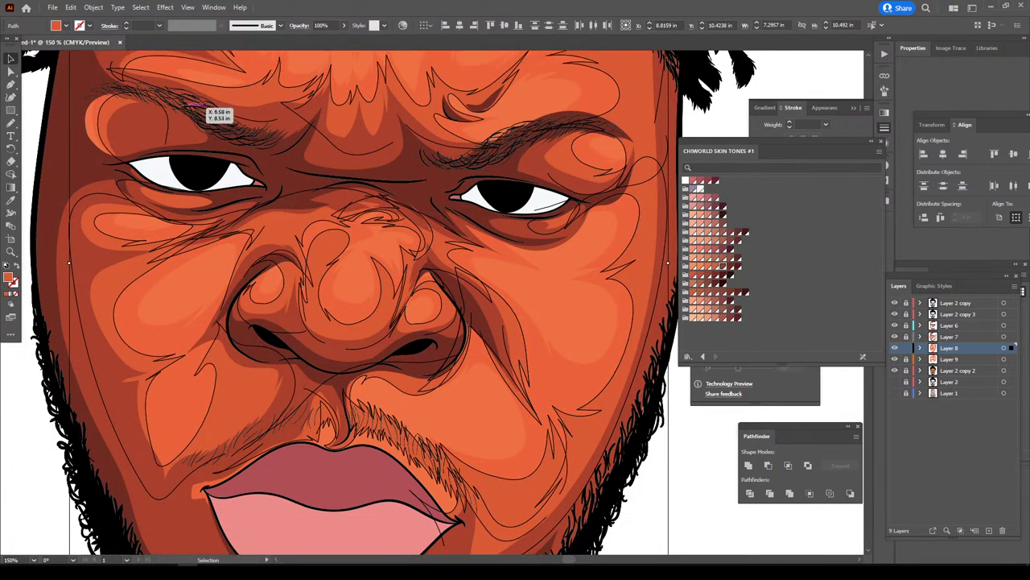
{"action": "scroll", "coordinate": [201, 104], "scroll_direction": "up", "scroll_amount": 3}
- Apply Adjust Color Balance to the shading with Black 8% and Magenta 2%
{"action": "left_click", "coordinate": [71, 7]}
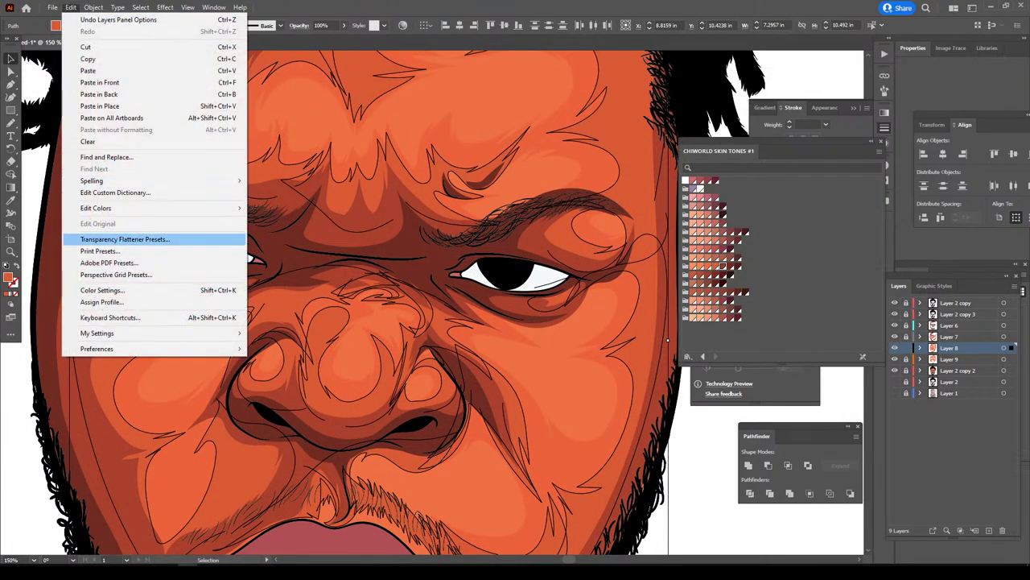
{"action": "mouse_move", "coordinate": [96, 208]}
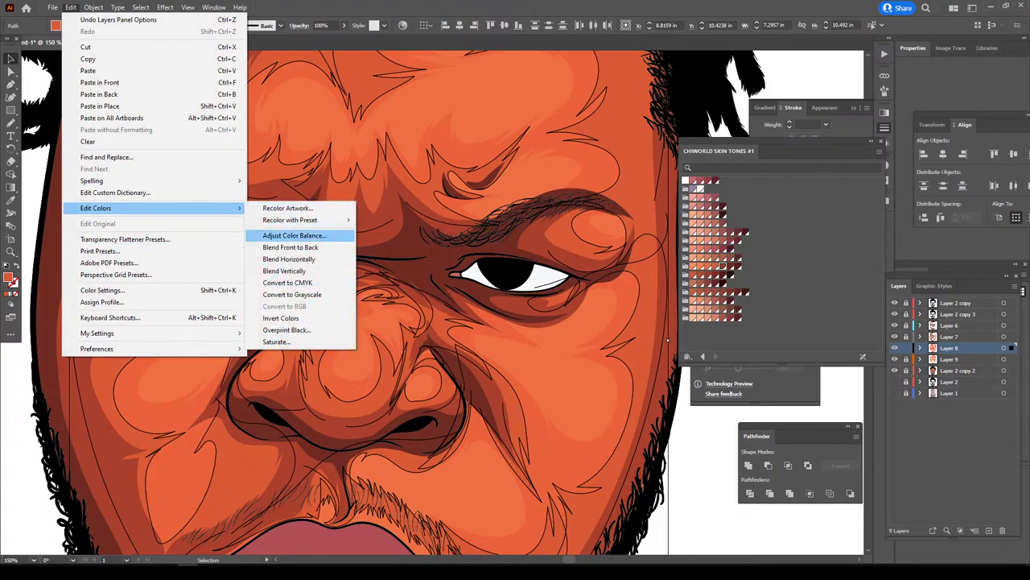
{"action": "left_click", "coordinate": [305, 235]}
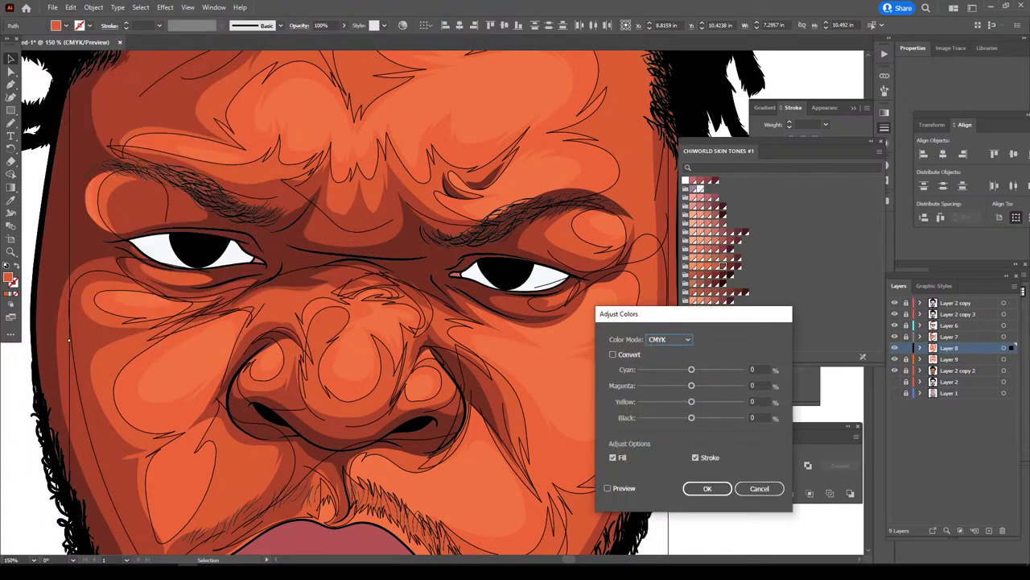
{"action": "left_click", "coordinate": [608, 488]}
{"action": "left_click_drag", "start_coordinate": [690, 417], "coordinate": [695, 417]}
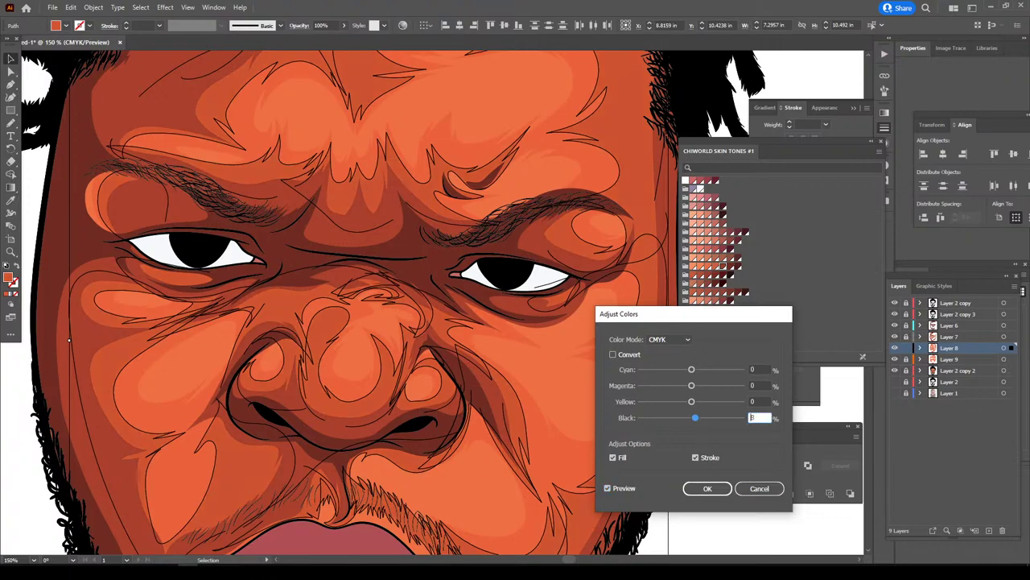
{"action": "key", "text": "shift+Tab"}
{"action": "key", "text": "shift+Tab"}
{"action": "type", "text": "3"}
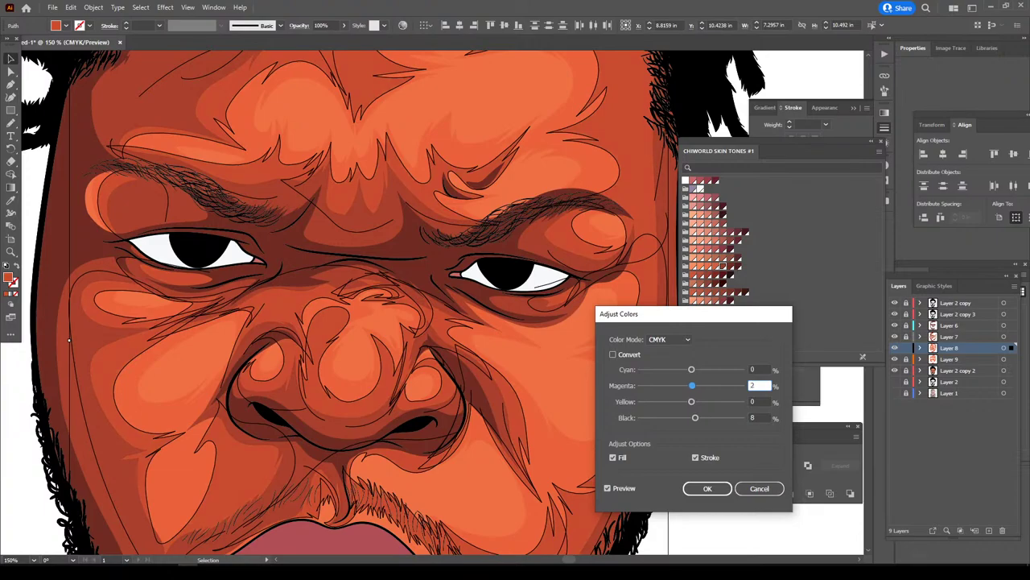
{"action": "key", "text": "Return"}
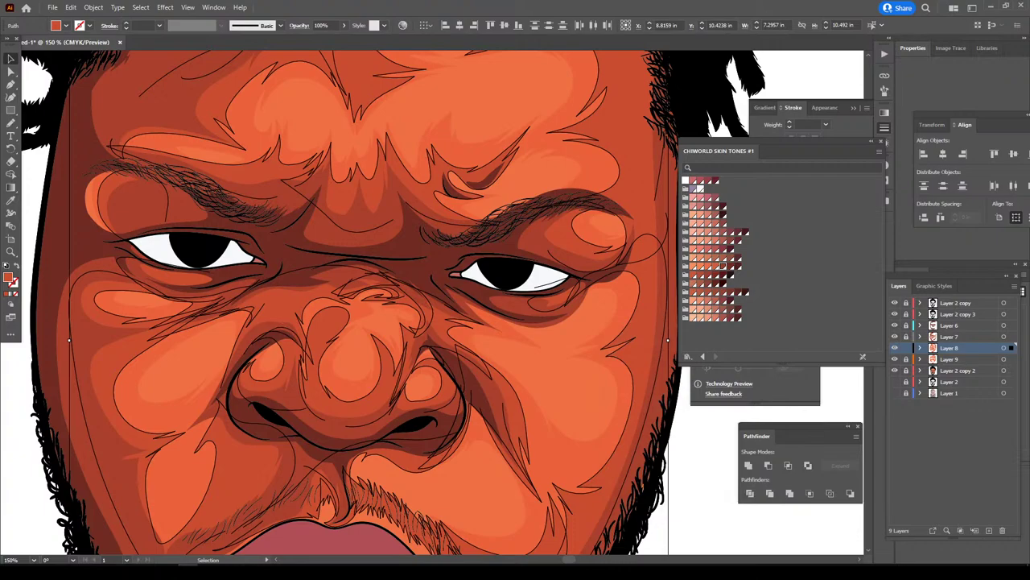
{"action": "key", "text": "ctrl+minus"}
{"action": "key", "text": "ctrl+minus"}
{"action": "key", "text": "ctrl+minus"}
{"action": "key", "text": "ctrl+minus"}
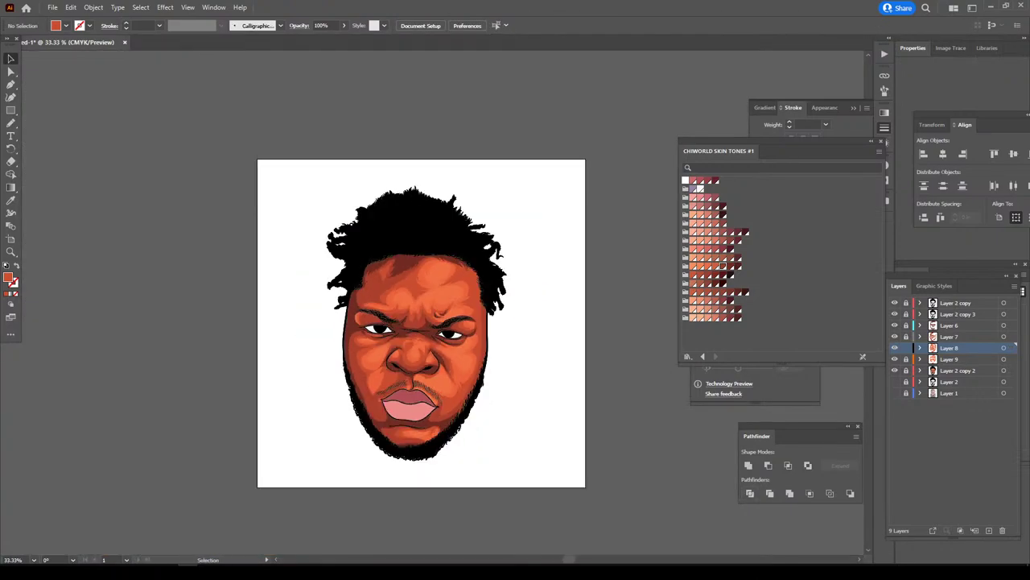
{"action": "key", "text": "ctrl+plus"}
{"action": "key", "text": "ctrl+plus"}
{"action": "key", "text": "ctrl+minus"}
{"action": "key", "text": "ctrl+plus"}
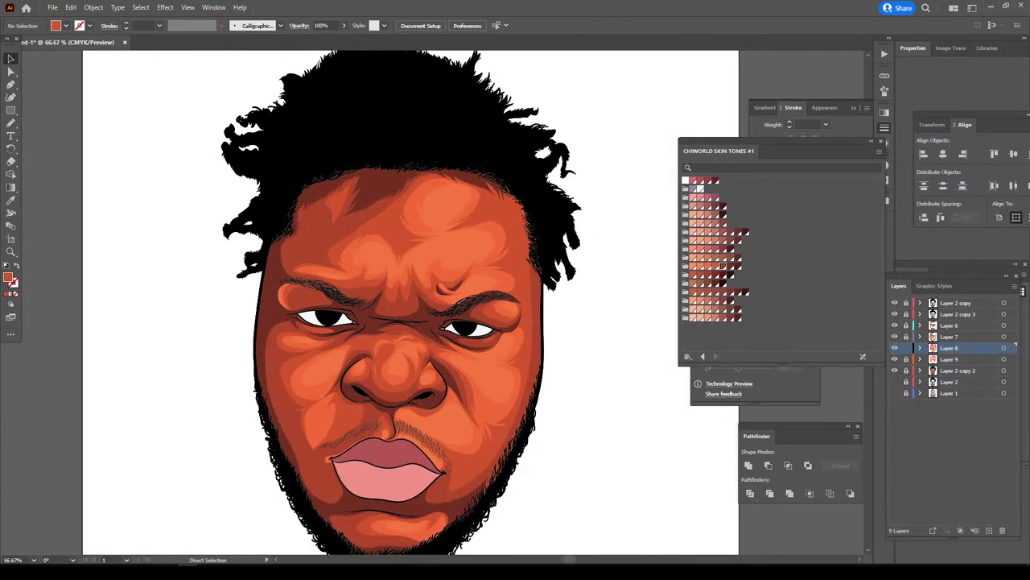
{"action": "key", "text": "ctrl+plus"}
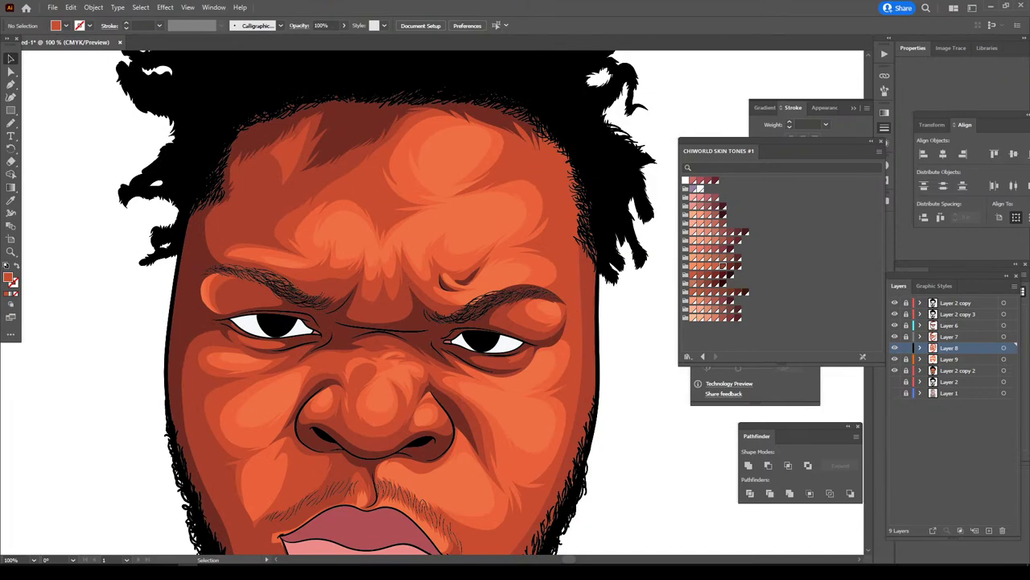
{"action": "key", "text": "ctrl+minus"}
{"action": "key", "text": "ctrl+minus"}
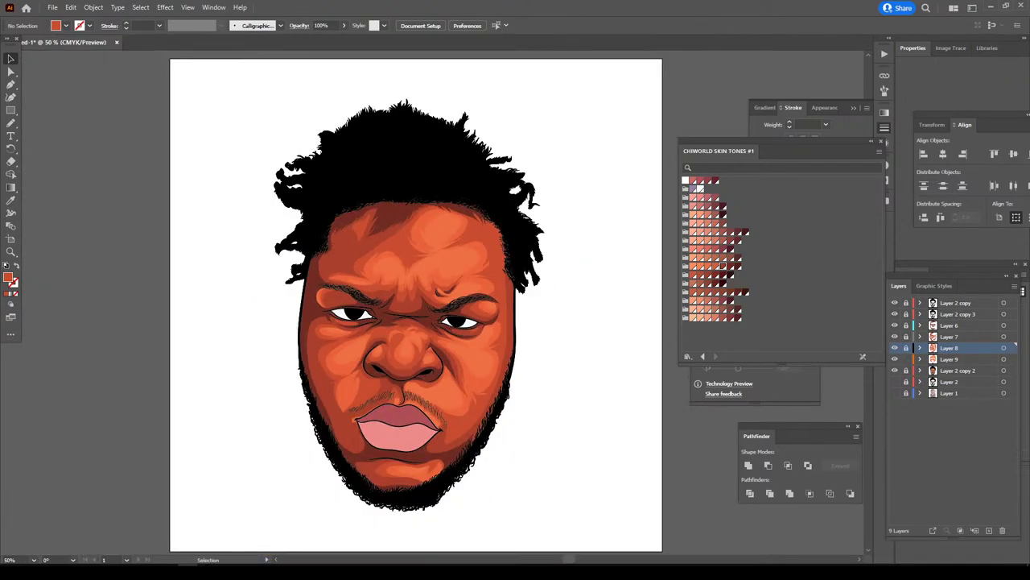
{"action": "key", "text": "ctrl+plus"}
{"action": "key", "text": "ctrl+plus"}
{"action": "key", "text": "ctrl+plus"}
{"action": "key", "text": "ctrl+plus"}
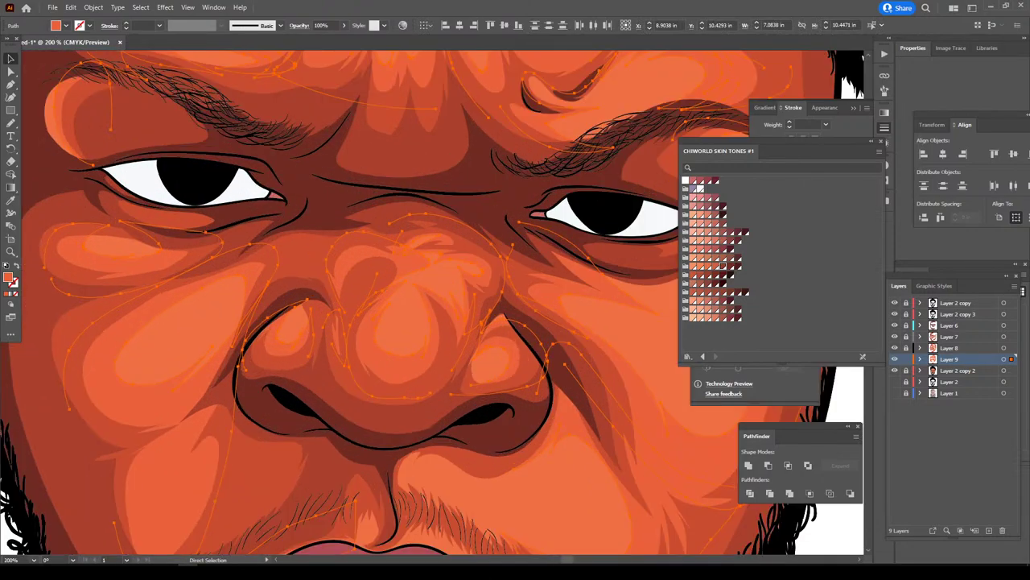
- Apply Adjust Color Balance to the Layer 9 shapes with Cyan -6, Magenta 2, Black 4
{"action": "scroll", "coordinate": [432, 304], "scroll_direction": "right", "scroll_amount": 2}
{"action": "key", "text": "v"}
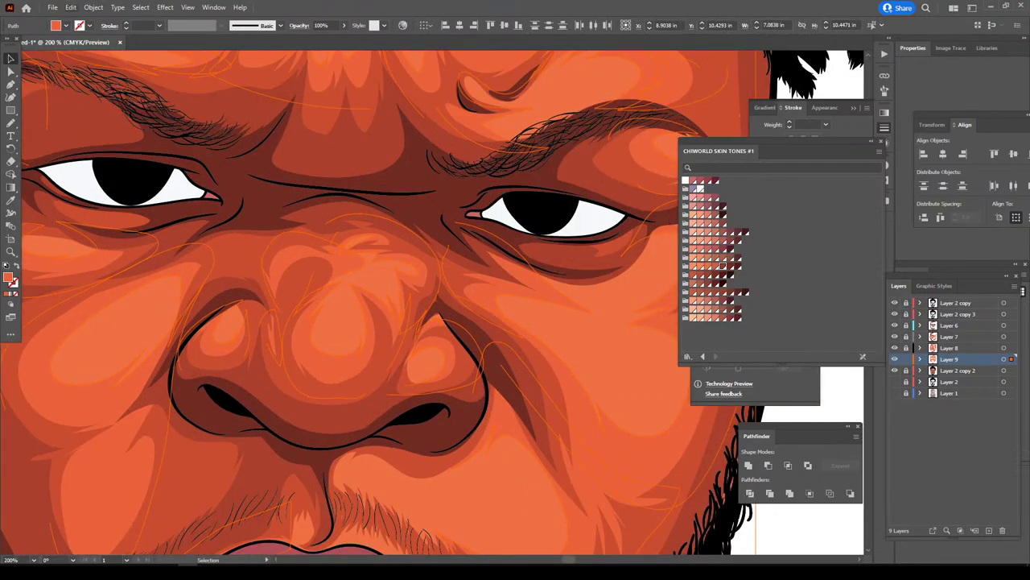
{"action": "left_click", "coordinate": [71, 6]}
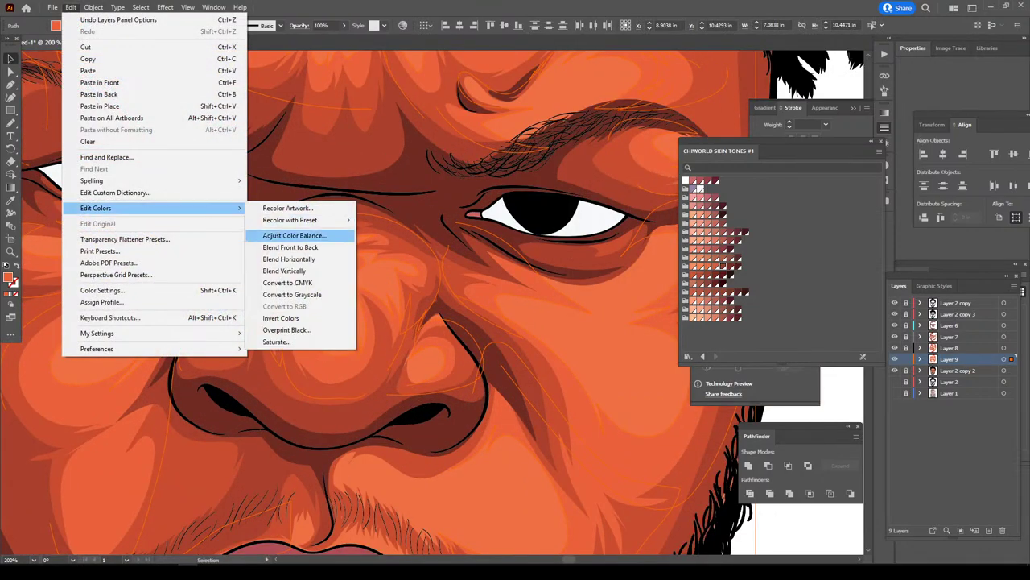
{"action": "left_click", "coordinate": [294, 235]}
{"action": "left_click", "coordinate": [608, 488]}
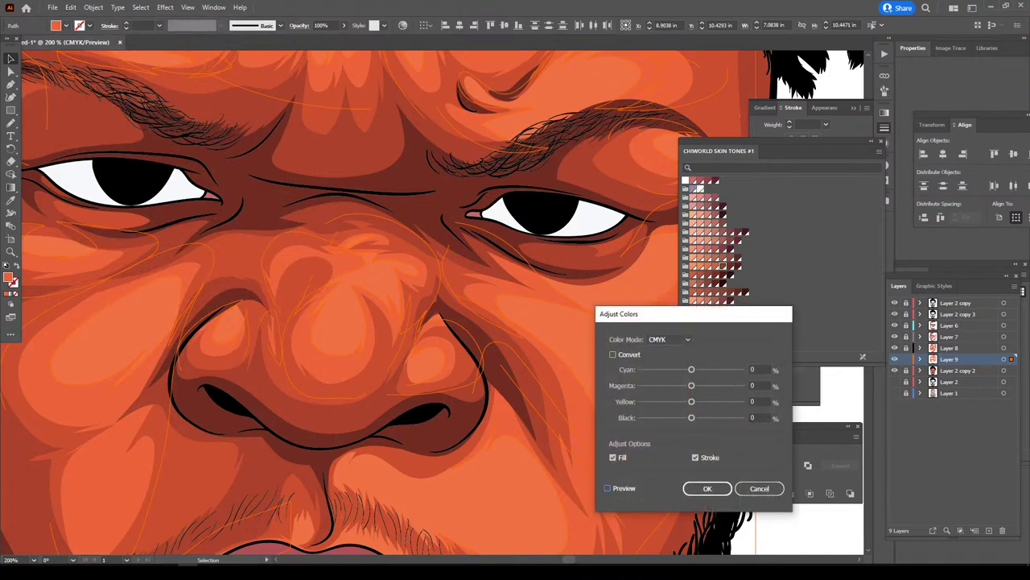
{"action": "left_click", "coordinate": [760, 417]}
{"action": "key", "text": "Tab"}
{"action": "type", "text": "-7"}
{"action": "key", "text": "Up"}
{"action": "key", "text": "Up"}
{"action": "key", "text": "Up"}
{"action": "key", "text": "Down"}
{"action": "key", "text": "Down"}
{"action": "key", "text": "Tab"}
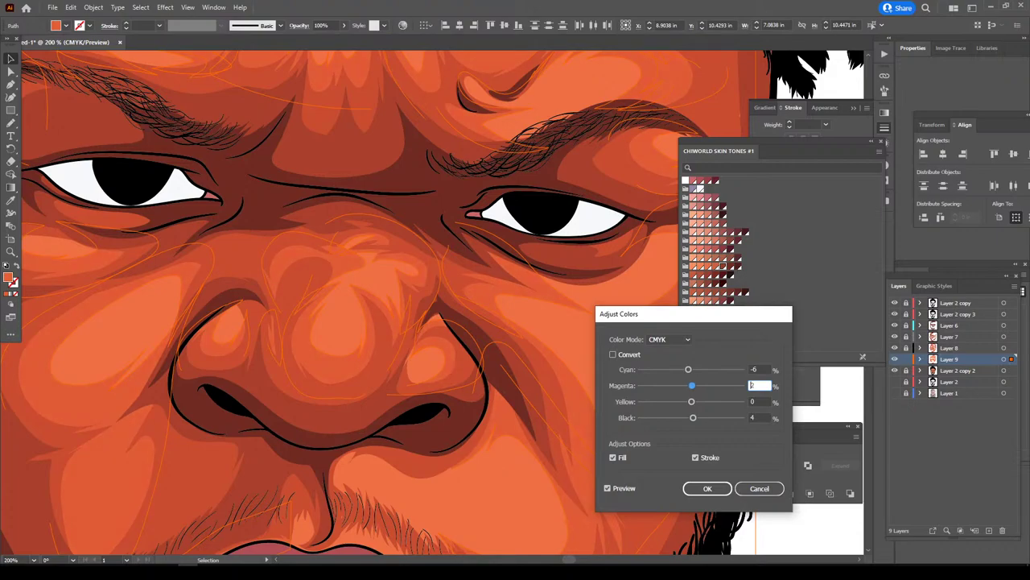
{"action": "left_click", "coordinate": [708, 488]}
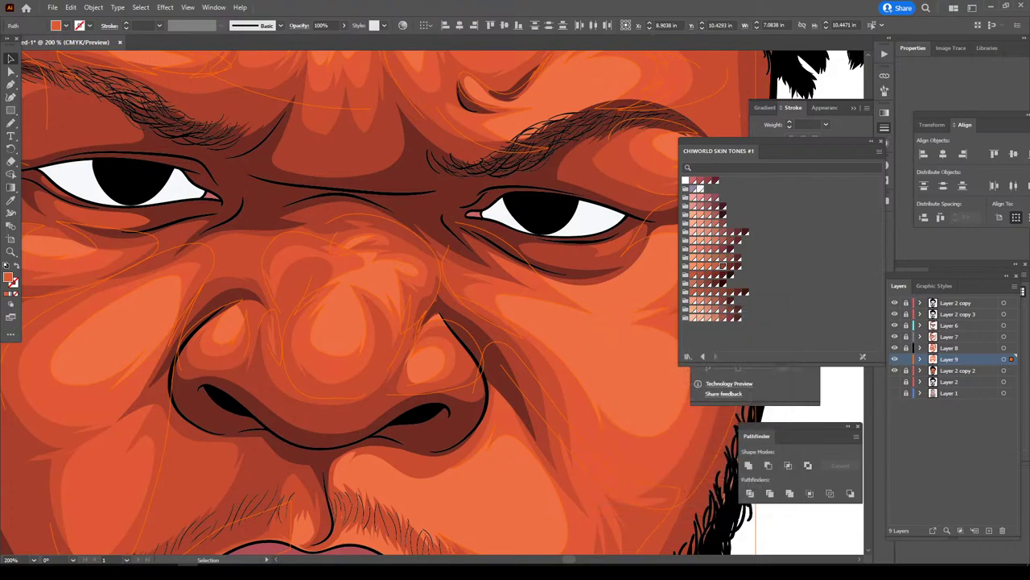
{"action": "key", "text": "ctrl+minus"}
{"action": "key", "text": "ctrl+minus"}
{"action": "key", "text": "ctrl+minus"}
{"action": "key", "text": "ctrl+minus"}
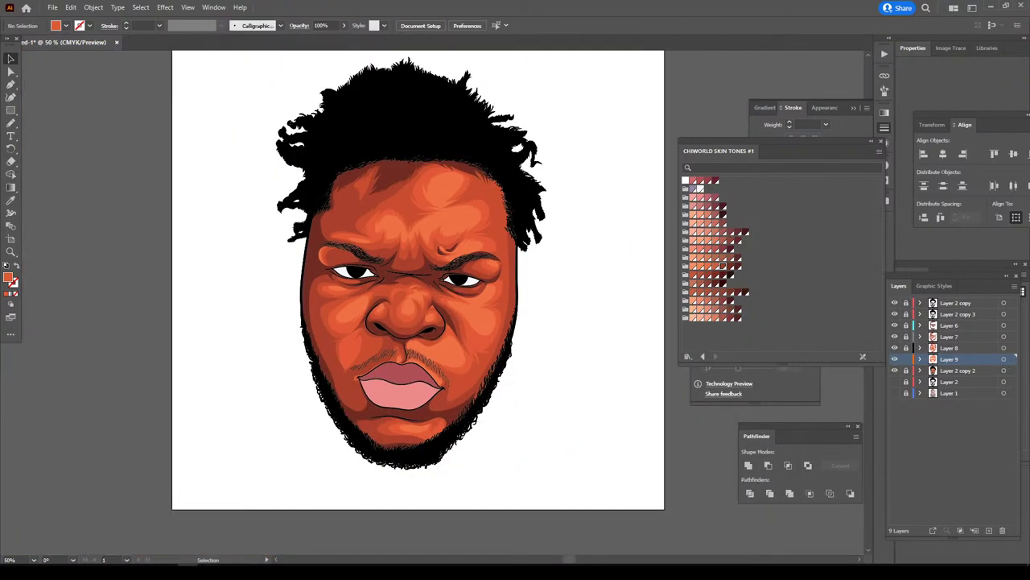
{"action": "key", "text": "ctrl+plus"}
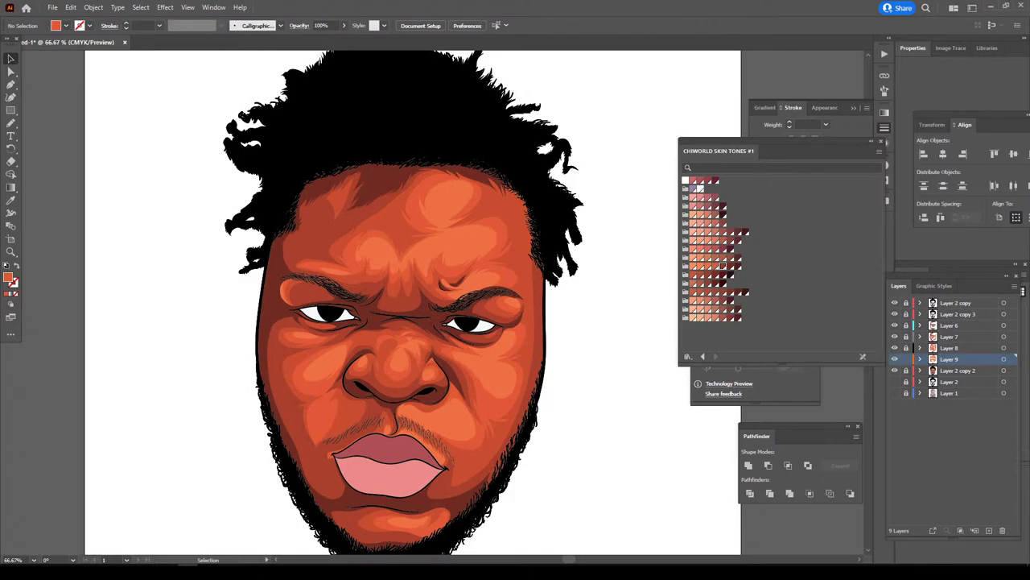
{"action": "key", "text": "ctrl+minus"}
{"action": "key", "text": "ctrl+plus"}
{"action": "key", "text": "ctrl+plus"}
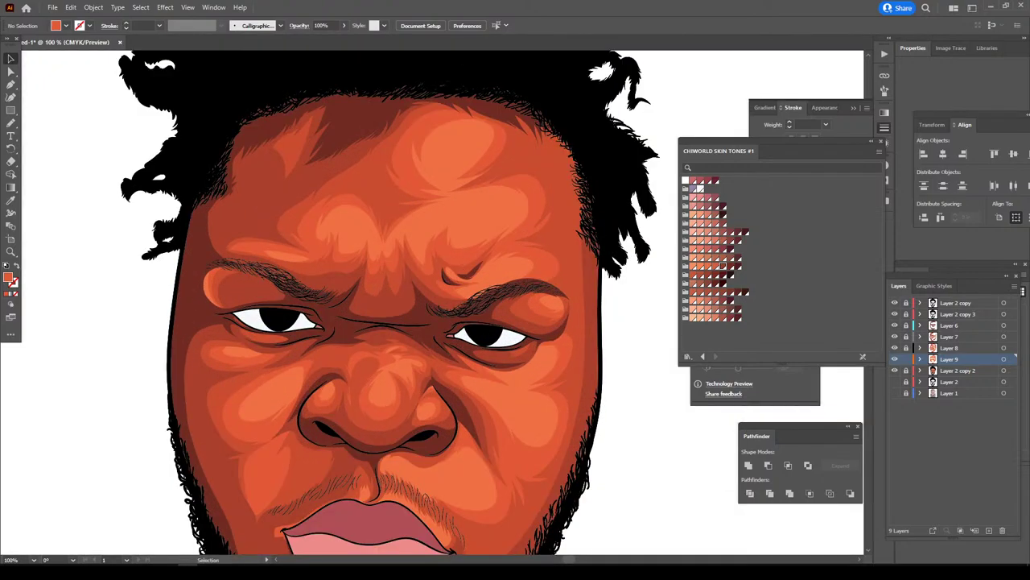
{"action": "scroll", "coordinate": [389, 302], "scroll_direction": "down", "scroll_amount": 1}
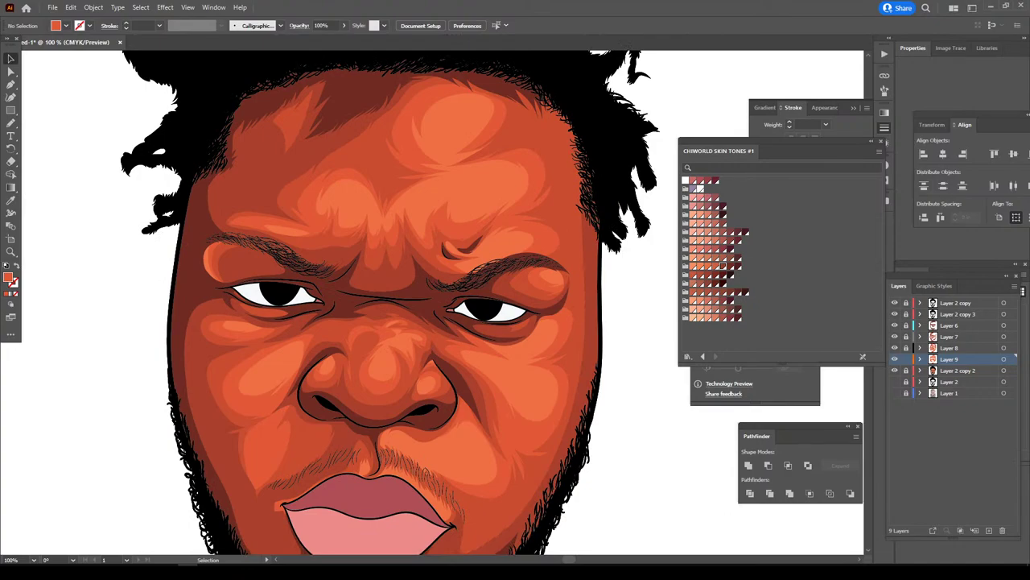
{"action": "key", "text": "ctrl+minus"}
{"action": "key", "text": "ctrl+minus"}
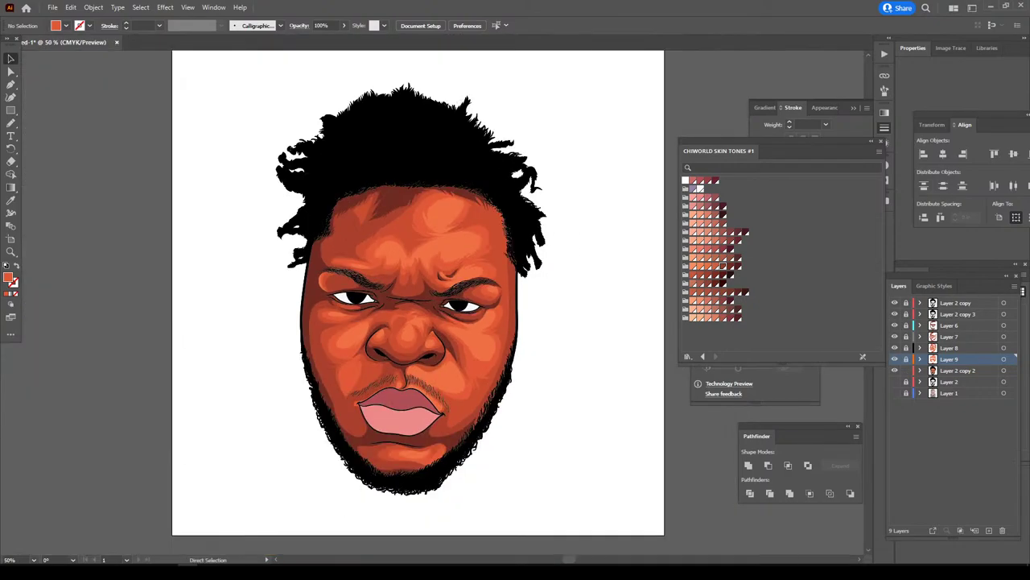
{"action": "left_click", "coordinate": [495, 417]}
{"action": "key", "text": "ctrl+plus"}
{"action": "key", "text": "ctrl+plus"}
{"action": "key", "text": "ctrl+plus"}
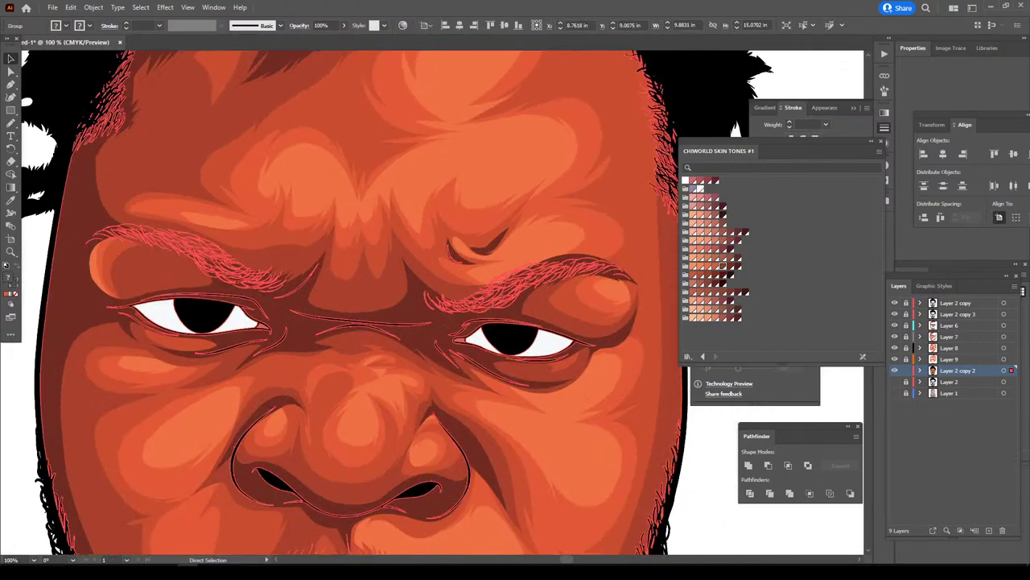
{"action": "scroll", "coordinate": [616, 479], "scroll_direction": "down", "scroll_amount": 2}
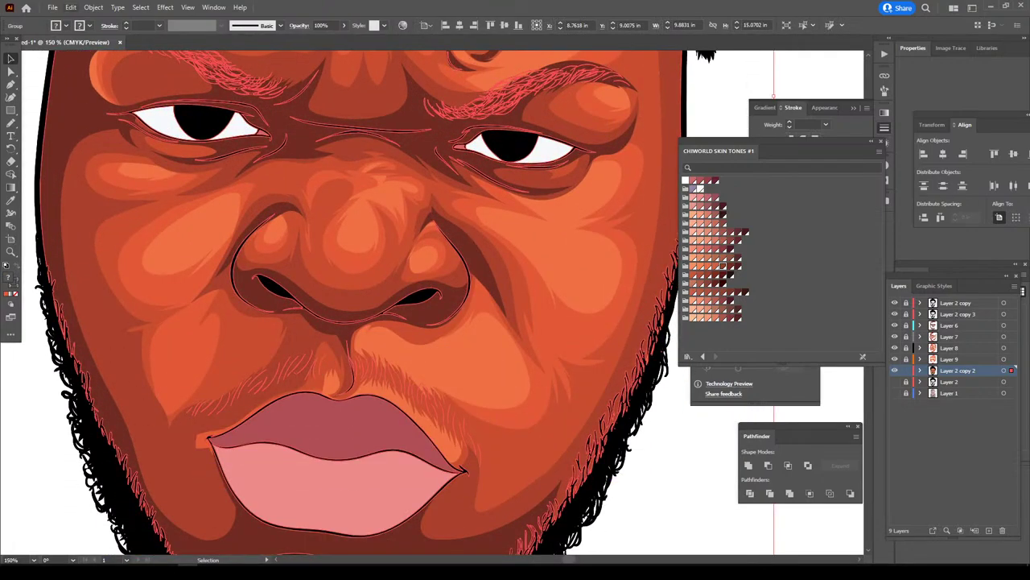
{"action": "left_click", "coordinate": [71, 7]}
{"action": "mouse_move", "coordinate": [96, 207]}
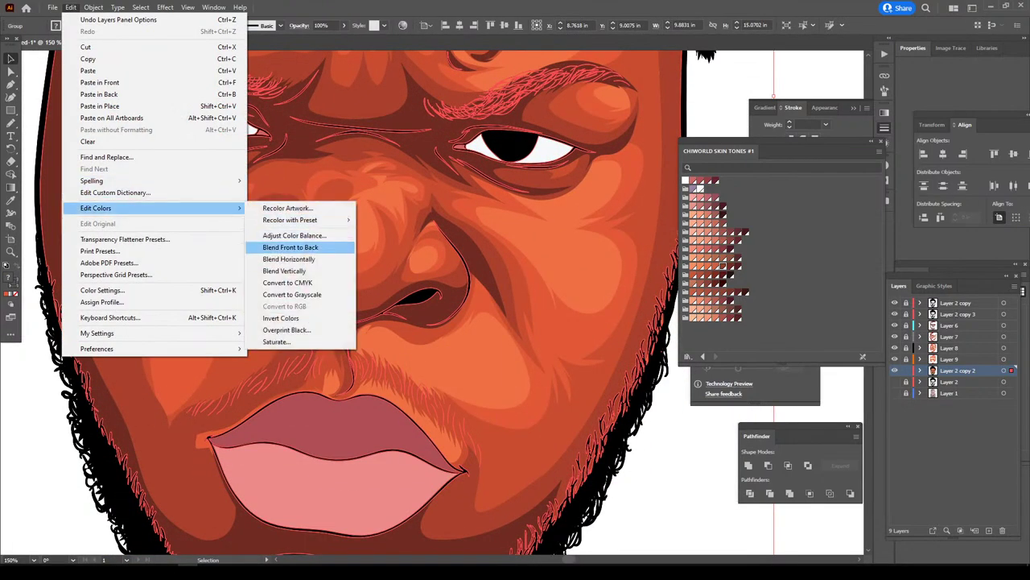
{"action": "left_click", "coordinate": [294, 235]}
{"action": "left_click", "coordinate": [607, 488]}
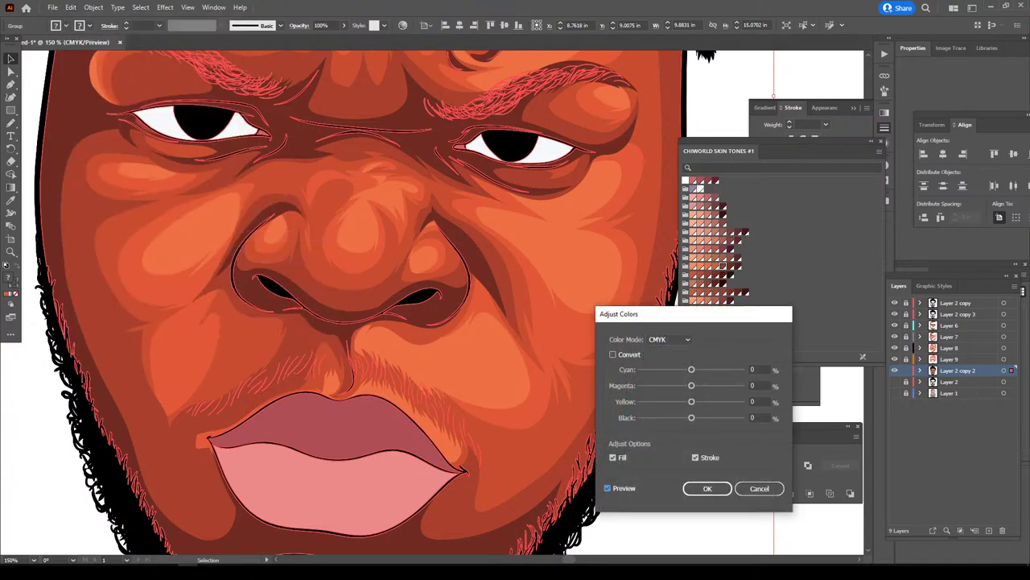
{"action": "left_click", "coordinate": [613, 354]}
{"action": "left_click", "coordinate": [759, 368]}
{"action": "key", "text": "Down"}
{"action": "key", "text": "Down"}
{"action": "key", "text": "Down"}
{"action": "key", "text": "Down"}
{"action": "key", "text": "Down"}
{"action": "key", "text": "Tab"}
{"action": "key", "text": "Up"}
{"action": "key", "text": "shift+Tab"}
{"action": "key", "text": "Down"}
{"action": "key", "text": "Down"}
{"action": "key", "text": "Down"}
{"action": "key", "text": "Down"}
{"action": "key", "text": "Down"}
{"action": "key", "text": "Up"}
{"action": "key", "text": "Up"}
{"action": "key", "text": "Tab"}
{"action": "key", "text": "Tab"}
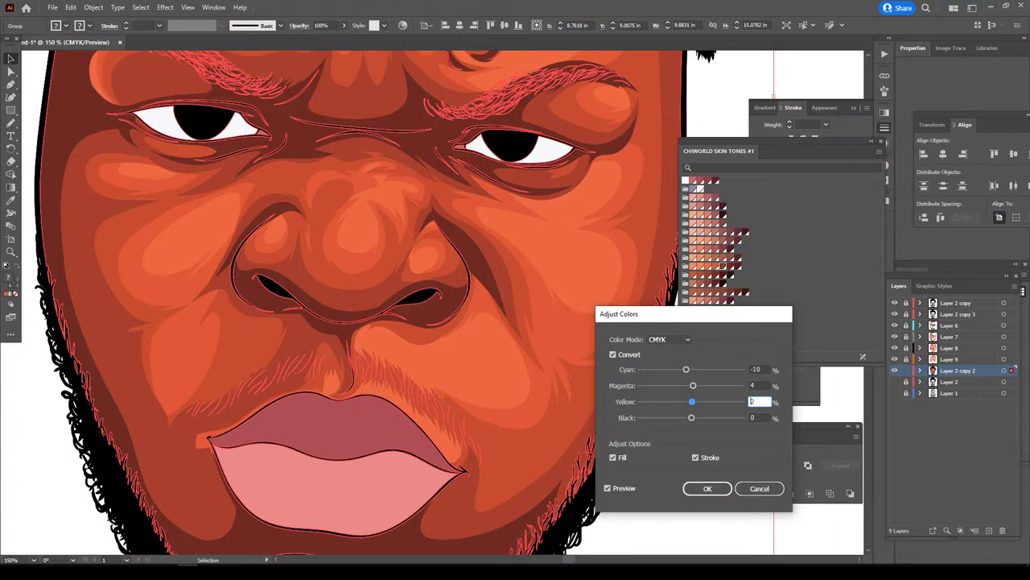
{"action": "key", "text": "Return"}
{"action": "key", "text": "ctrl+shift+a"}
{"action": "key", "text": "ctrl+minus"}
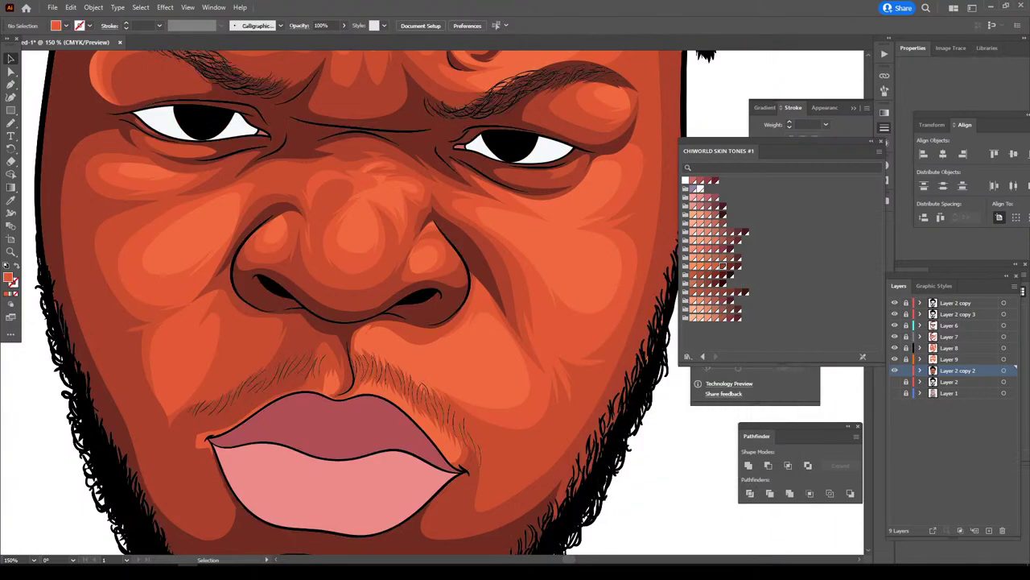
{"action": "key", "text": "ctrl+minus"}
{"action": "key", "text": "ctrl+minus"}
{"action": "key", "text": "ctrl+minus"}
{"action": "key", "text": "ctrl+minus"}
{"action": "key", "text": "ctrl+plus"}
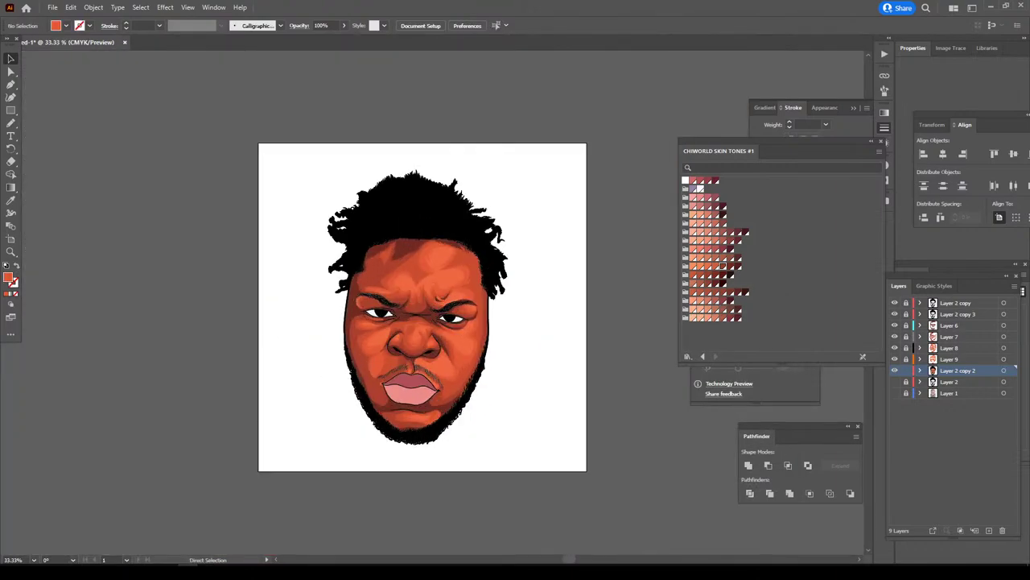
{"action": "key", "text": "ctrl+plus"}
{"action": "key", "text": "ctrl+plus"}
{"action": "key", "text": "ctrl+plus"}
{"action": "key", "text": "ctrl+minus"}
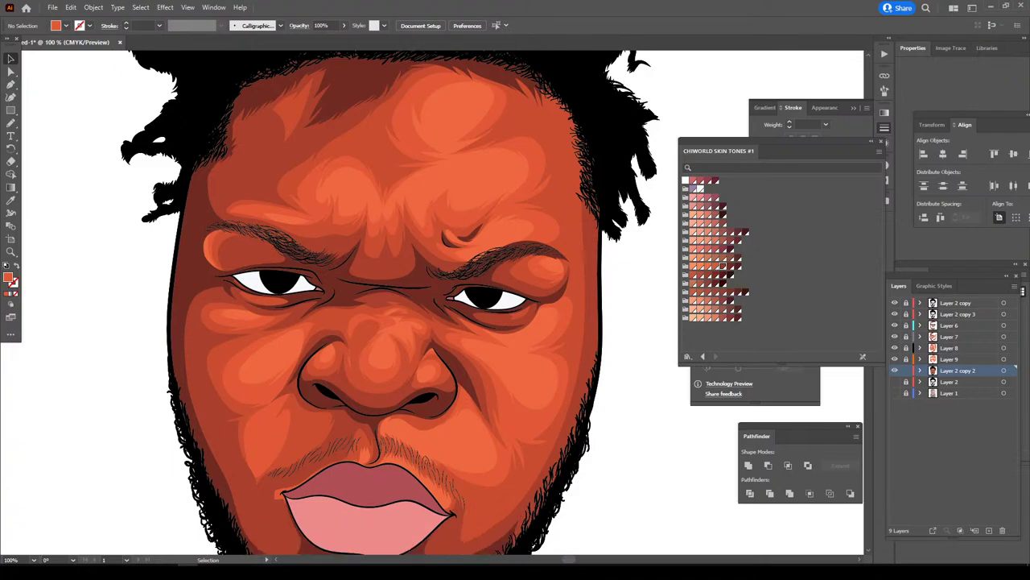
{"action": "key", "text": "ctrl+minus"}
{"action": "key", "text": "ctrl+plus"}
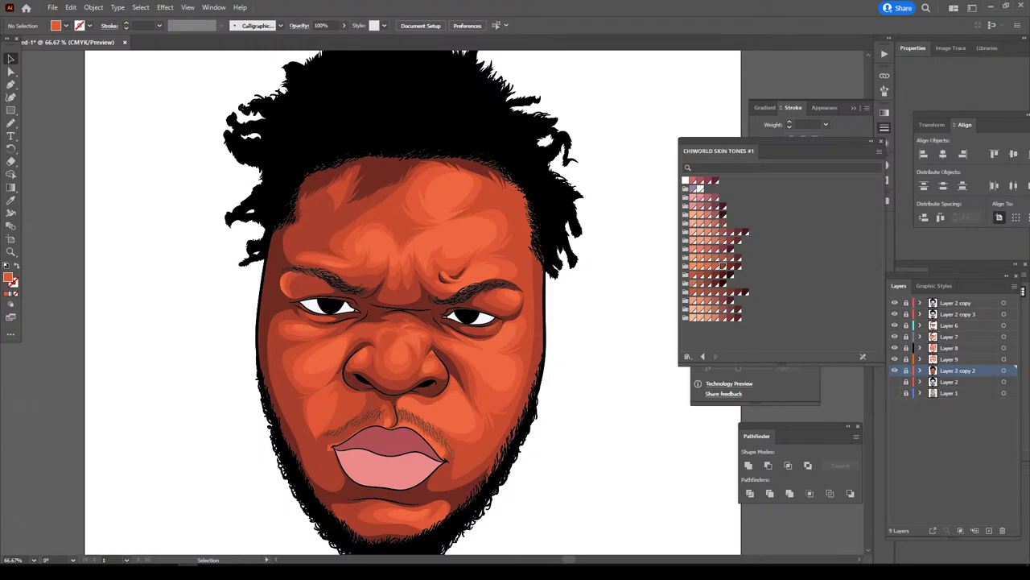
- Add a new layer above Layer 2 copy 2 and zoom in on the brow and eyes
{"action": "left_click", "coordinate": [950, 325]}
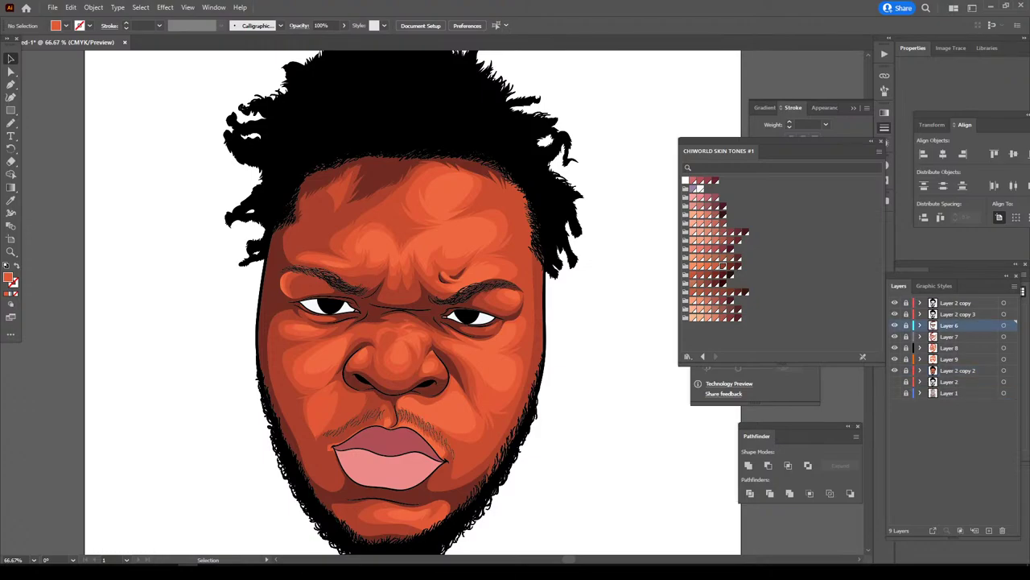
{"action": "left_click", "coordinate": [958, 370]}
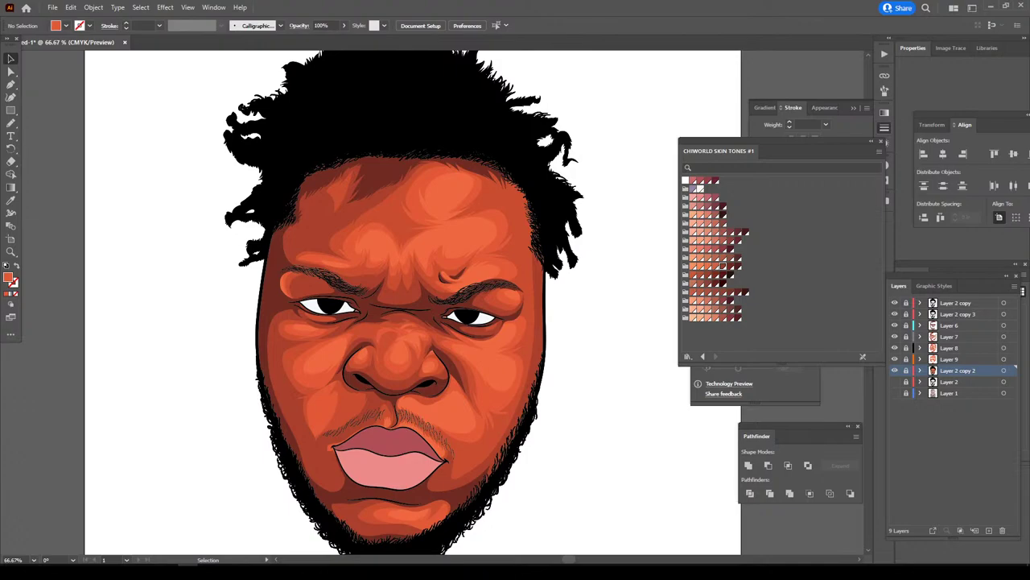
{"action": "left_click", "coordinate": [990, 531]}
{"action": "key", "text": "ctrl+plus"}
{"action": "key", "text": "ctrl+plus"}
{"action": "scroll", "coordinate": [656, 499], "scroll_direction": "down", "scroll_amount": 2}
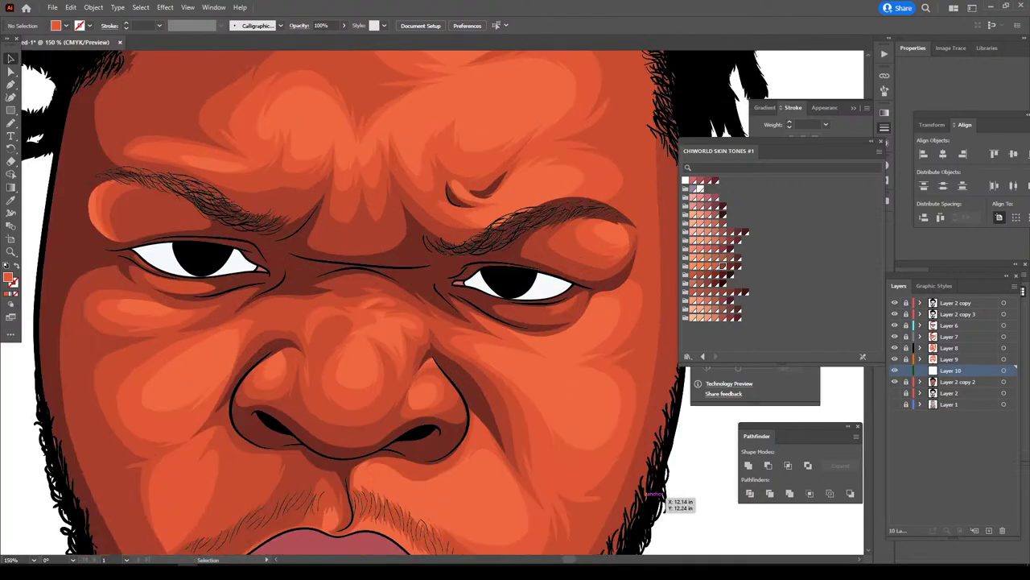
{"action": "key", "text": "ctrl+plus"}
{"action": "key", "text": "ctrl+plus"}
- Set the fill to a lighter orange (#F98658) and switch to the Pencil tool
{"action": "key", "text": "i"}
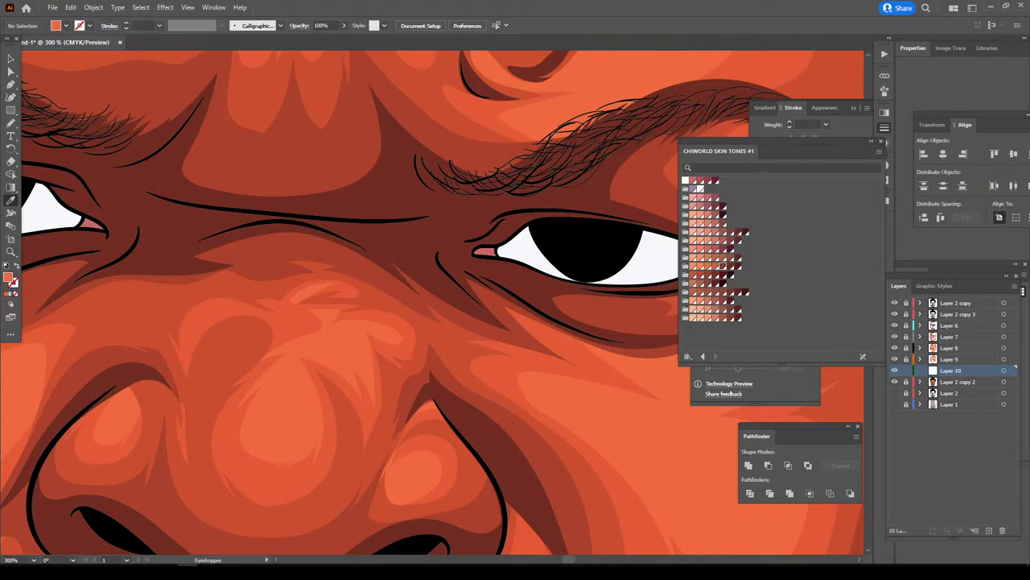
{"action": "double_click", "coordinate": [9, 278]}
{"action": "type", "text": "FF9961"}
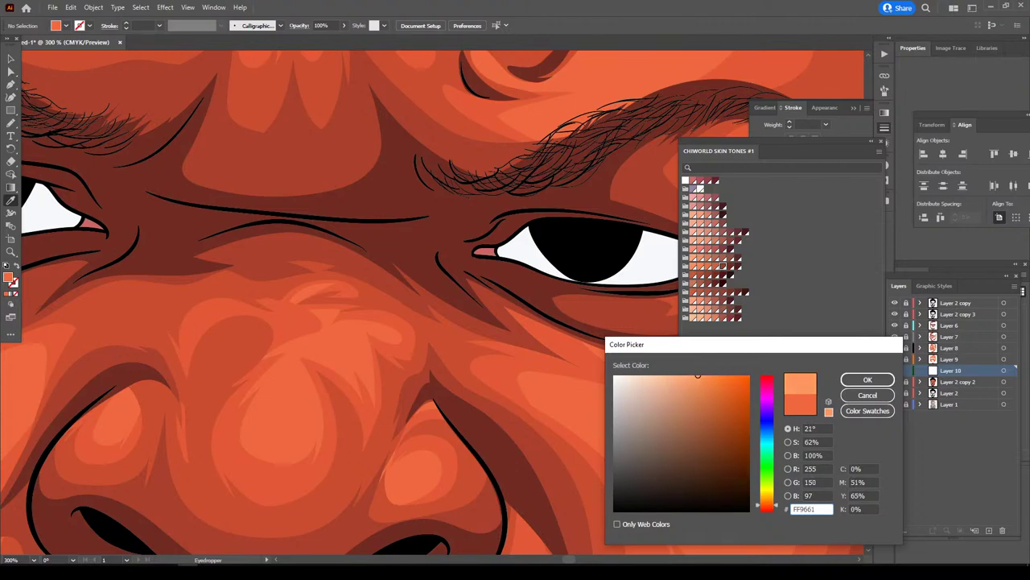
{"action": "type", "text": "FF8E61F98355"}
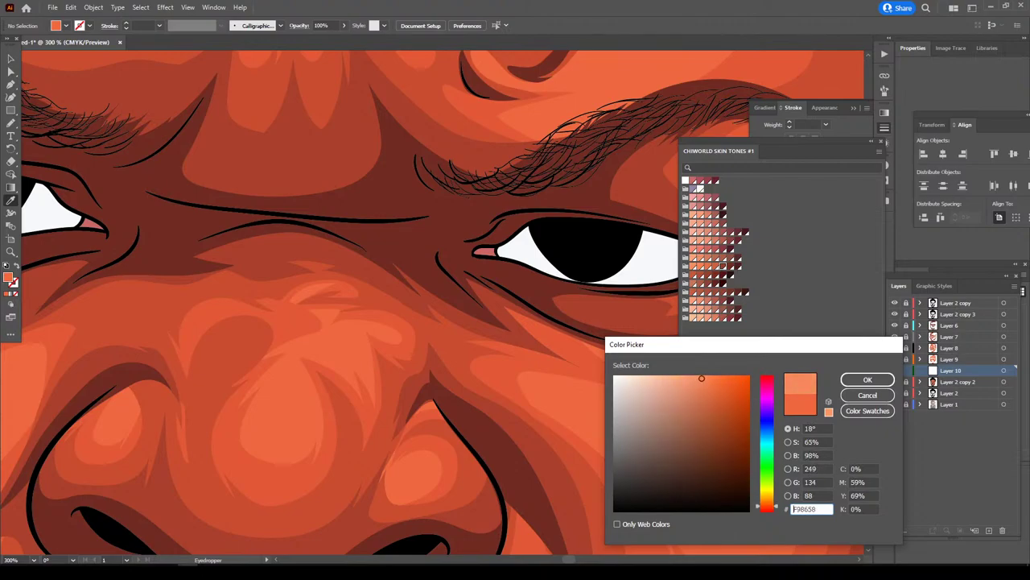
{"action": "left_click", "coordinate": [868, 379]}
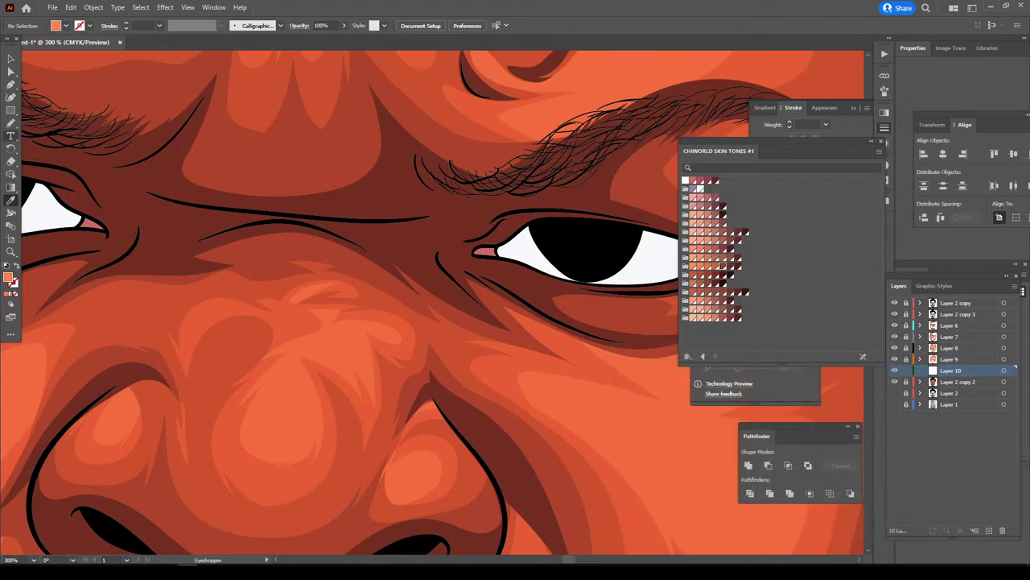
{"action": "left_click", "coordinate": [11, 122]}
- Draw a light orange highlight shape on the nose
{"action": "scroll", "coordinate": [241, 372], "scroll_direction": "down", "scroll_amount": 2}
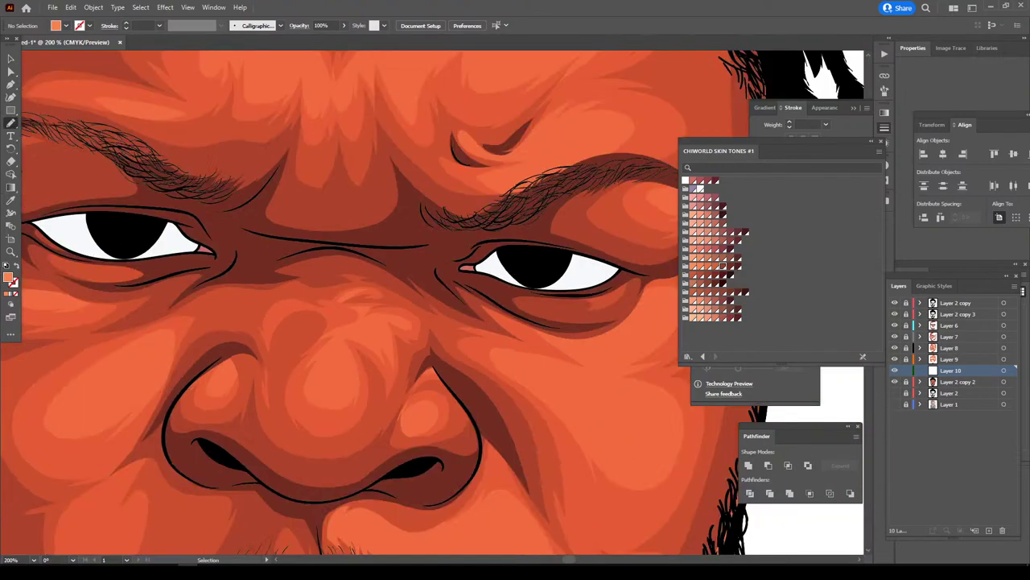
{"action": "scroll", "coordinate": [241, 372], "scroll_direction": "down", "scroll_amount": 1}
{"action": "scroll", "coordinate": [242, 372], "scroll_direction": "up", "scroll_amount": 2}
{"action": "scroll", "coordinate": [242, 372], "scroll_direction": "up", "scroll_amount": 2}
{"action": "scroll", "coordinate": [242, 372], "scroll_direction": "down", "scroll_amount": 2}
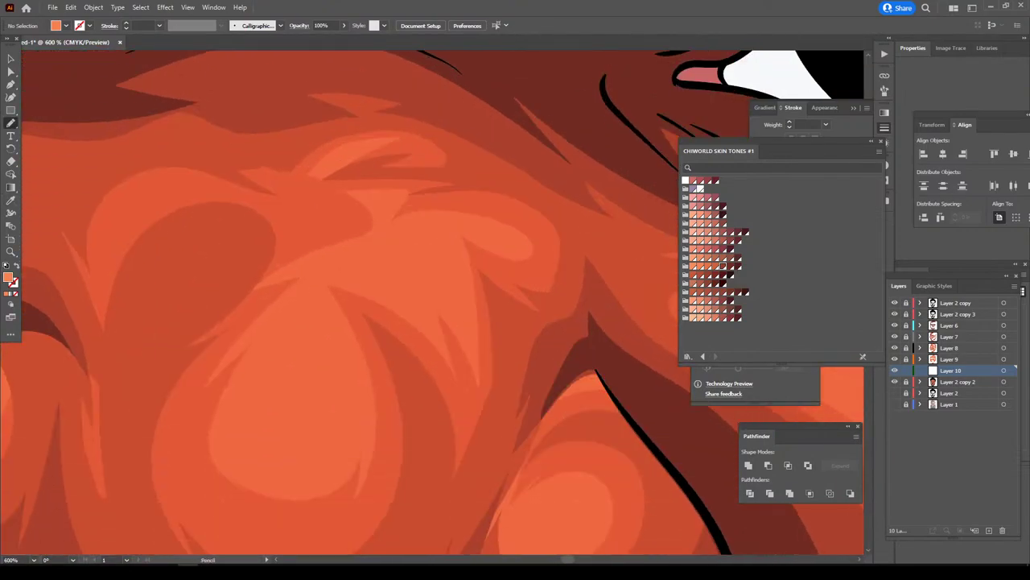
{"action": "mouse_move", "coordinate": [270, 375]}
{"action": "left_mouse_down"}
{"action": "mouse_move", "coordinate": [272, 445]}
{"action": "mouse_move", "coordinate": [326, 404]}
{"action": "mouse_move", "coordinate": [295, 322]}
{"action": "mouse_move", "coordinate": [271, 373]}
{"action": "left_mouse_up"}
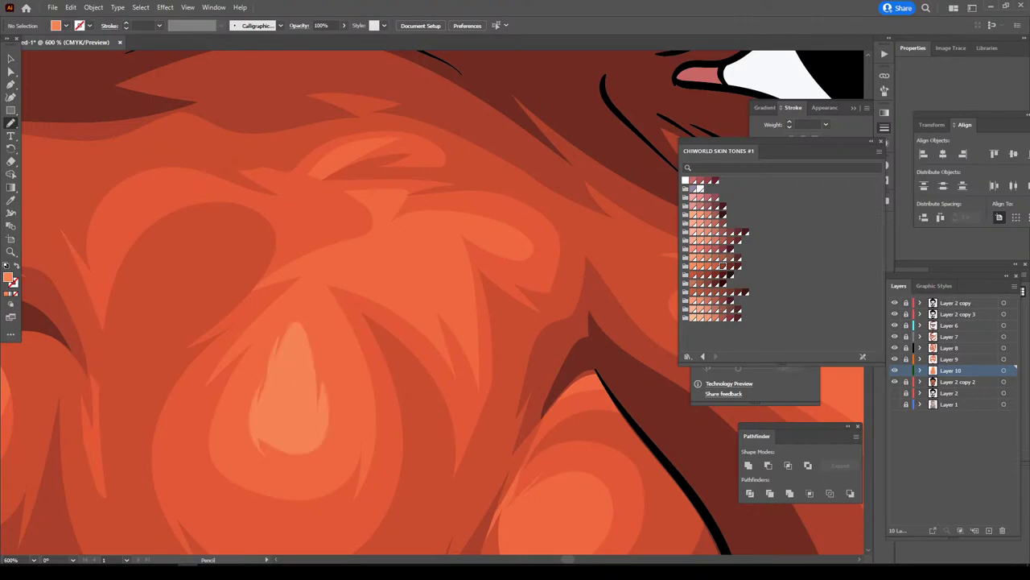
- Give the flame-shaped nose highlight a lighter orange fill, then deselect it
{"action": "key", "text": "ctrl+minus"}
{"action": "key", "text": "ctrl+minus"}
{"action": "key", "text": "ctrl+minus"}
{"action": "key", "text": "ctrl+minus"}
{"action": "key", "text": "ctrl+minus"}
{"action": "scroll", "coordinate": [419, 303], "scroll_direction": "down", "scroll_amount": 1}
{"action": "key", "text": "ctrl+plus"}
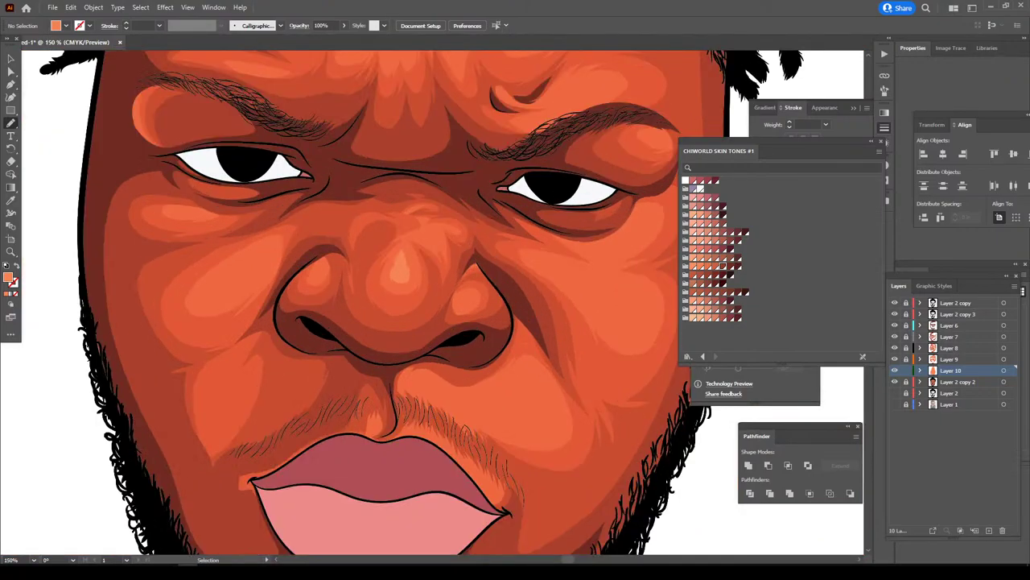
{"action": "key", "text": "ctrl+plus"}
{"action": "key", "text": "ctrl+plus"}
{"action": "key", "text": "ctrl+plus"}
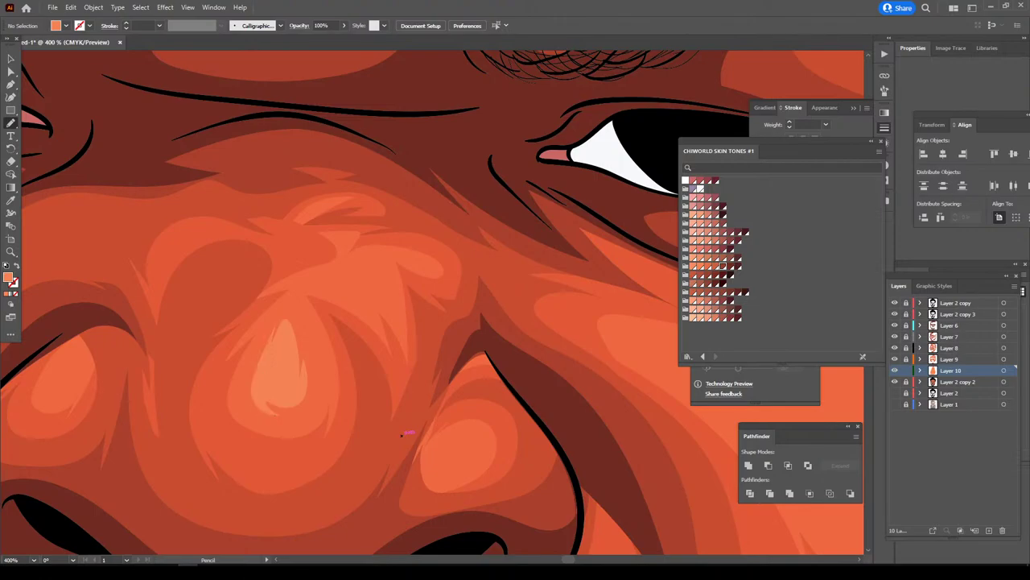
{"action": "key", "text": "v"}
{"action": "left_click", "coordinate": [279, 371]}
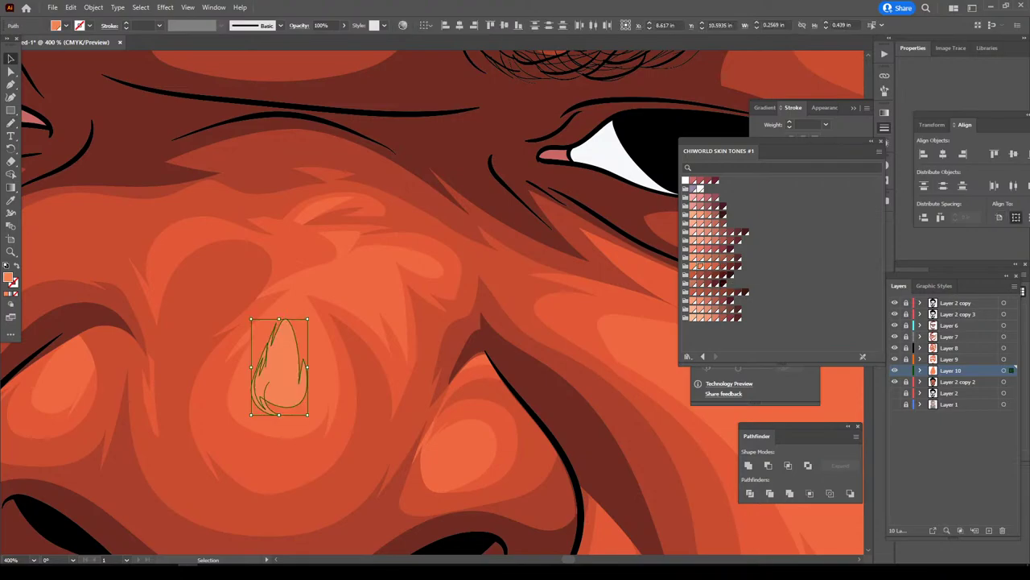
{"action": "left_click", "coordinate": [695, 266]}
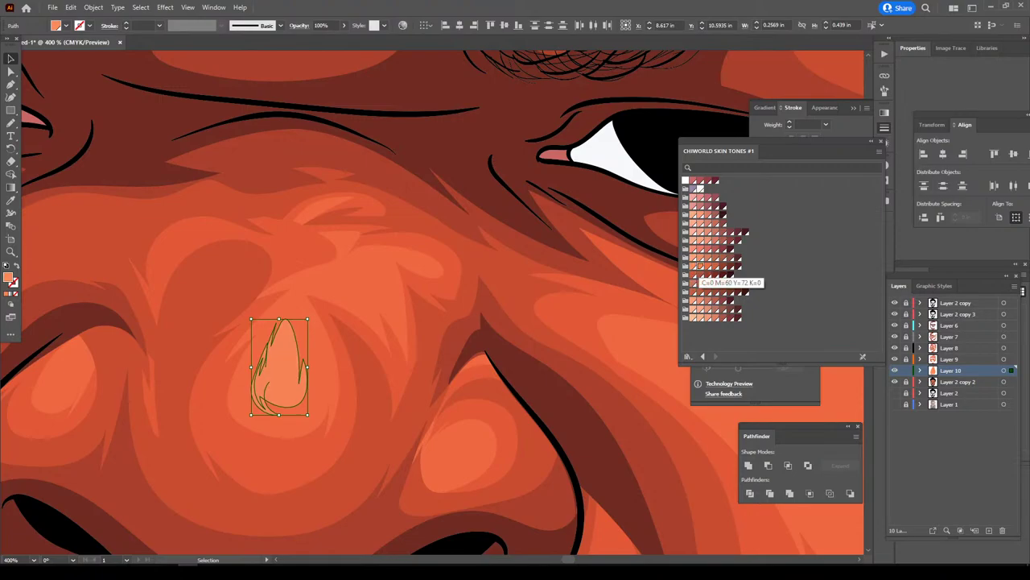
{"action": "left_click", "coordinate": [707, 267]}
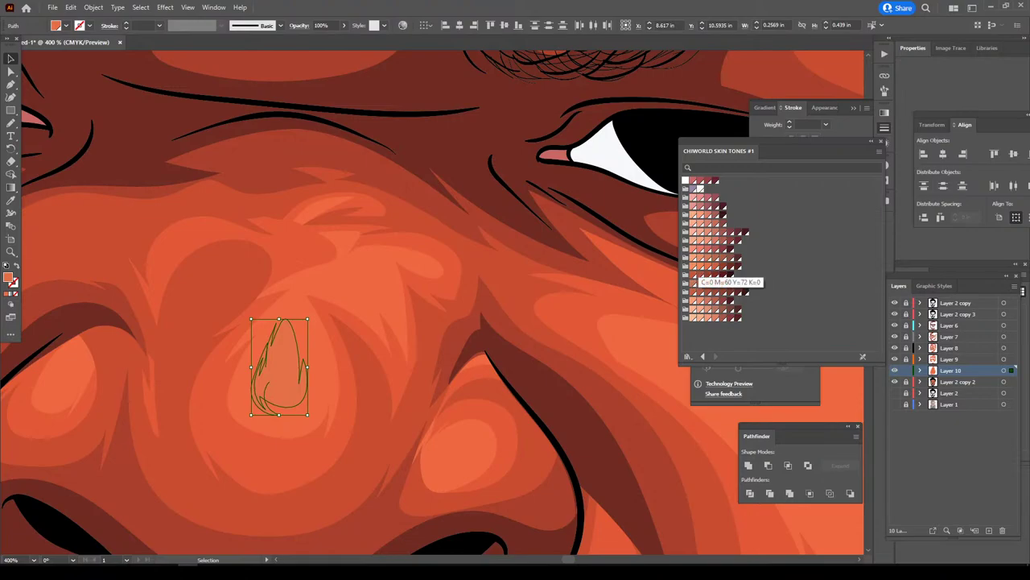
{"action": "left_click", "coordinate": [700, 266]}
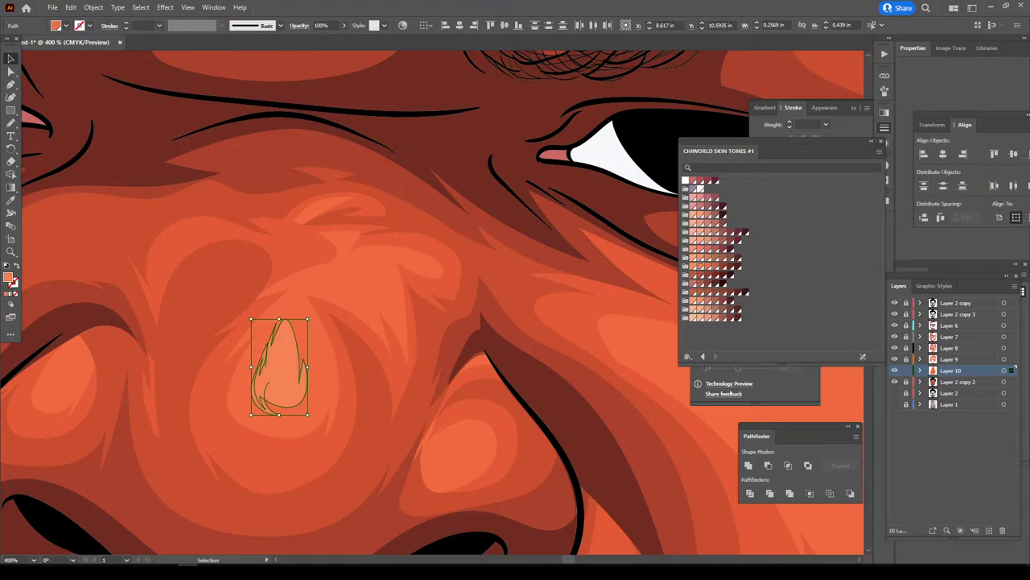
{"action": "key", "text": "ctrl+shift+a"}
- Draw pencil highlights on the cheek and along the cheek beside the nostril
{"action": "scroll", "coordinate": [503, 354], "scroll_direction": "down", "scroll_amount": 6}
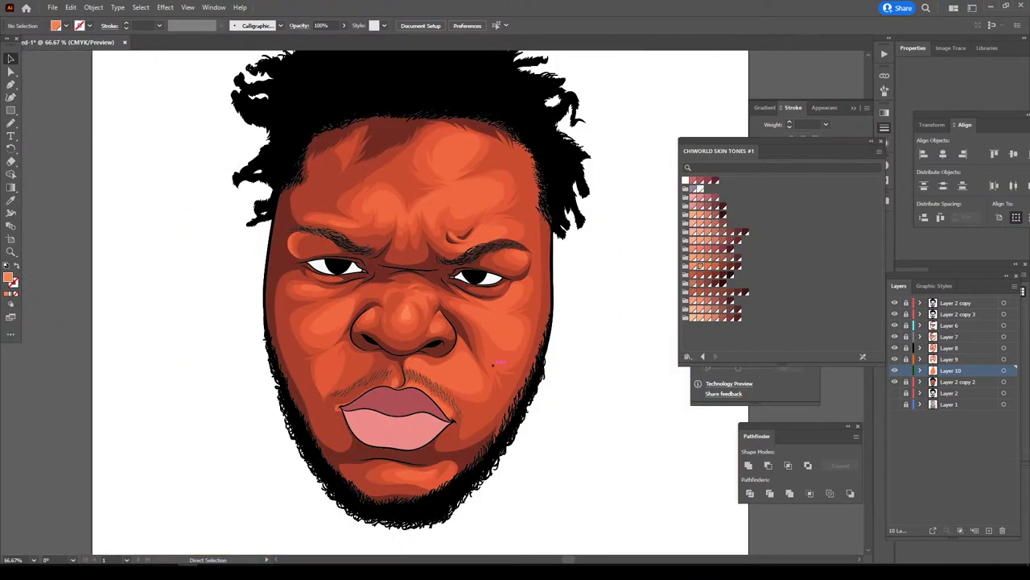
{"action": "scroll", "coordinate": [503, 366], "scroll_direction": "up", "scroll_amount": 2}
{"action": "scroll", "coordinate": [503, 364], "scroll_direction": "up", "scroll_amount": 2}
{"action": "scroll", "coordinate": [503, 367], "scroll_direction": "up", "scroll_amount": 2}
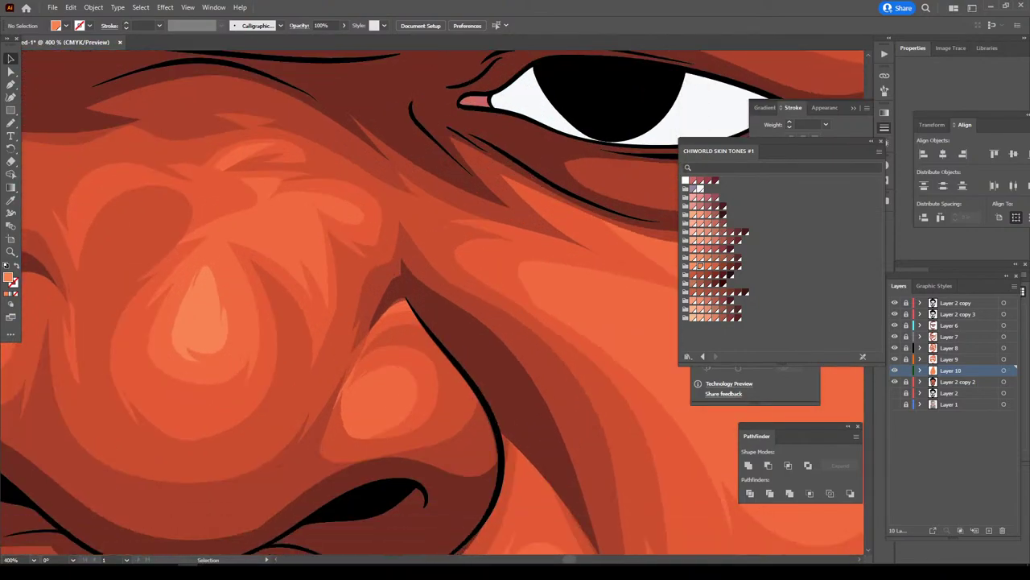
{"action": "key", "text": "n"}
{"action": "mouse_move", "coordinate": [351, 409]}
{"action": "left_mouse_down"}
{"action": "mouse_move", "coordinate": [382, 406]}
{"action": "mouse_move", "coordinate": [352, 406]}
{"action": "left_mouse_up"}
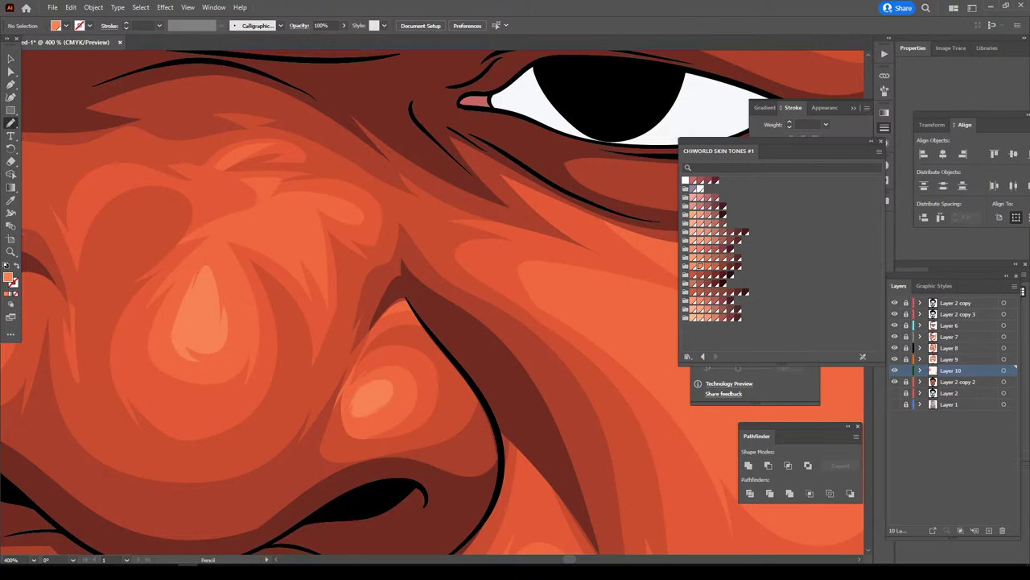
{"action": "key", "text": "ctrl+0"}
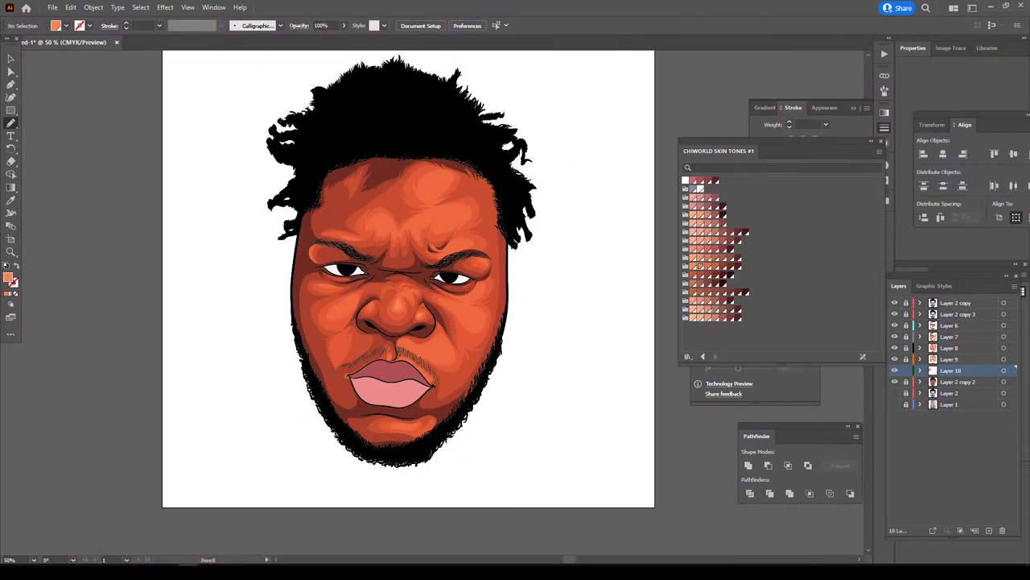
{"action": "key", "text": "ctrl+plus"}
{"action": "key", "text": "ctrl+plus"}
{"action": "key", "text": "ctrl+plus"}
{"action": "key", "text": "ctrl+plus"}
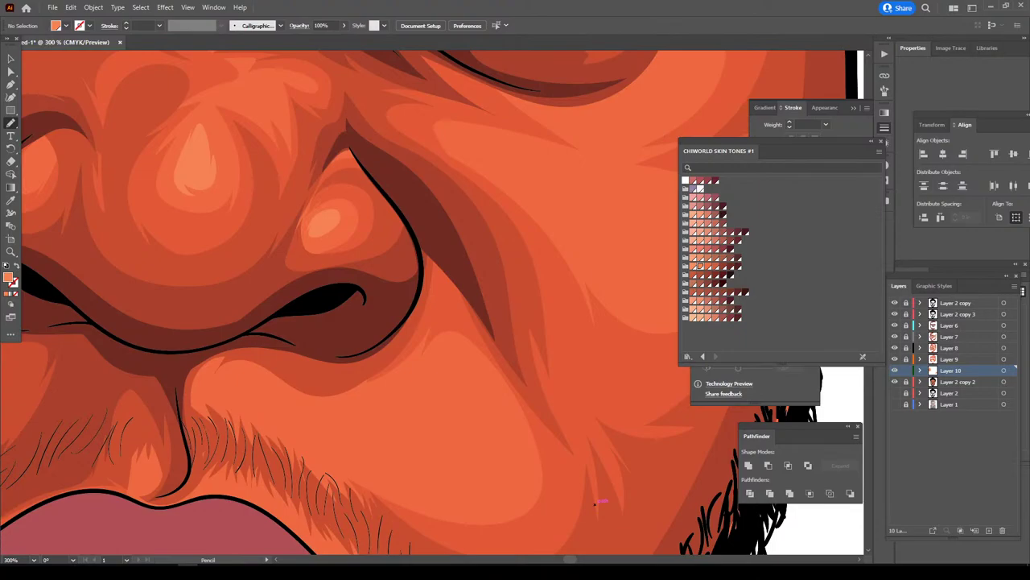
{"action": "mouse_move", "coordinate": [259, 357]}
{"action": "left_mouse_down"}
{"action": "mouse_move", "coordinate": [463, 460]}
{"action": "mouse_move", "coordinate": [256, 372]}
{"action": "left_mouse_up"}
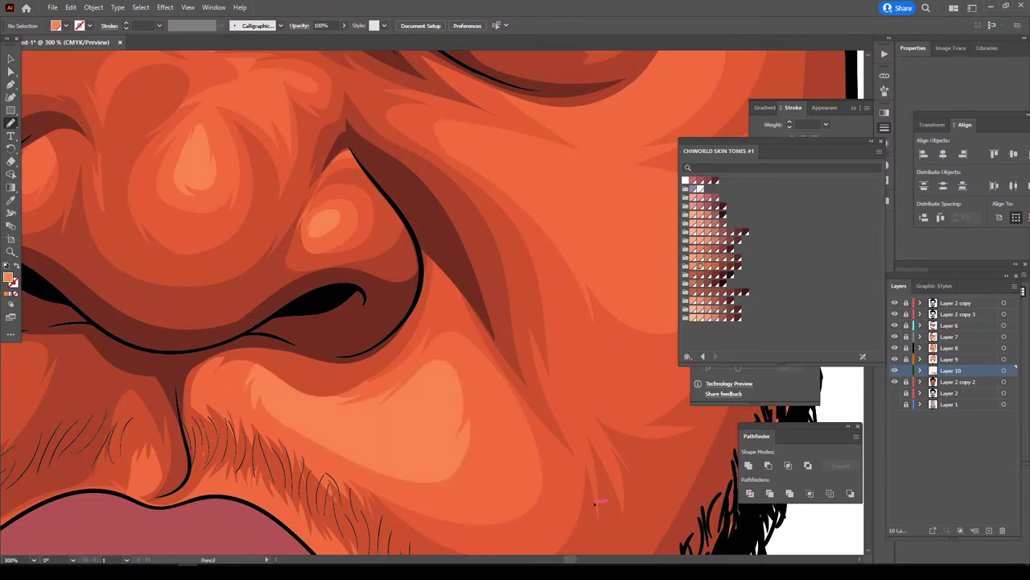
- Draw a highlight shape on the chin below the lips
{"action": "key", "text": "ctrl+1"}
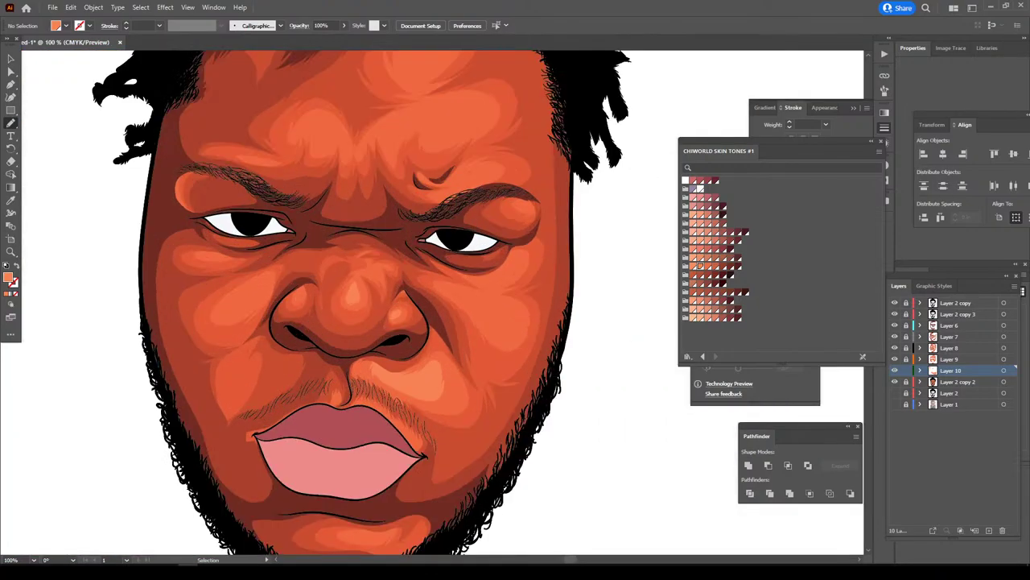
{"action": "scroll", "coordinate": [363, 302], "scroll_direction": "down", "scroll_amount": 2}
{"action": "key", "text": "ctrl+="}
{"action": "key", "text": "ctrl+="}
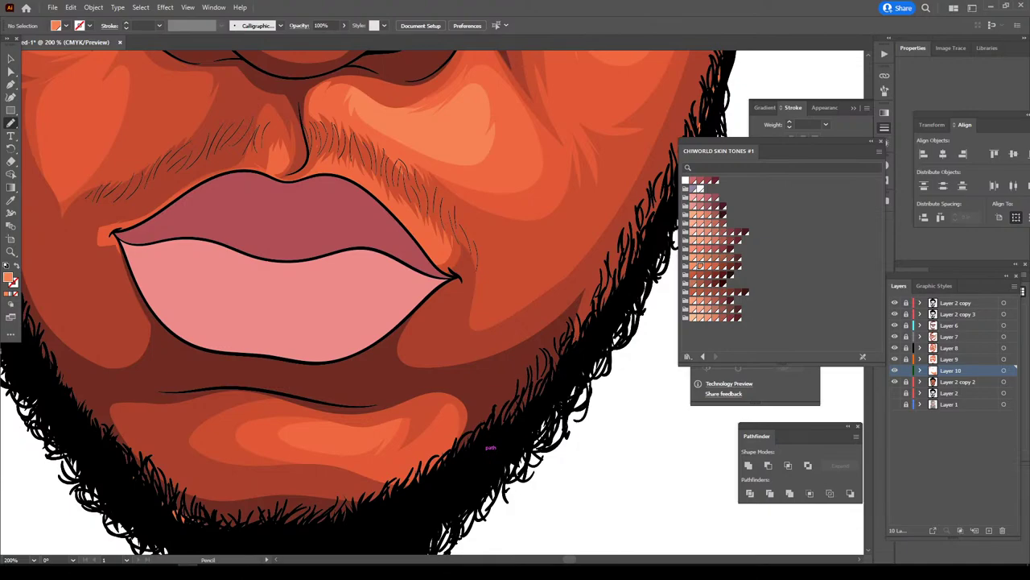
{"action": "mouse_move", "coordinate": [377, 420]}
{"action": "left_mouse_down"}
{"action": "mouse_move", "coordinate": [348, 444]}
{"action": "mouse_move", "coordinate": [372, 422]}
{"action": "left_mouse_up"}
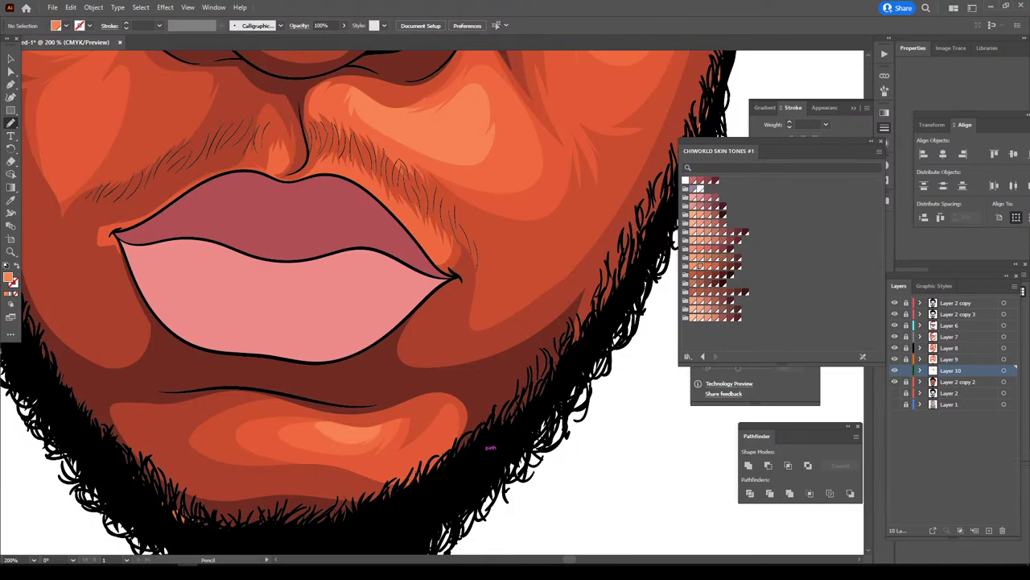
- Draw highlights across the cheek and beneath the lower eyelid
{"action": "key", "text": "ctrl+minus"}
{"action": "key", "text": "ctrl+minus"}
{"action": "scroll", "coordinate": [362, 302], "scroll_direction": "up", "scroll_amount": 2}
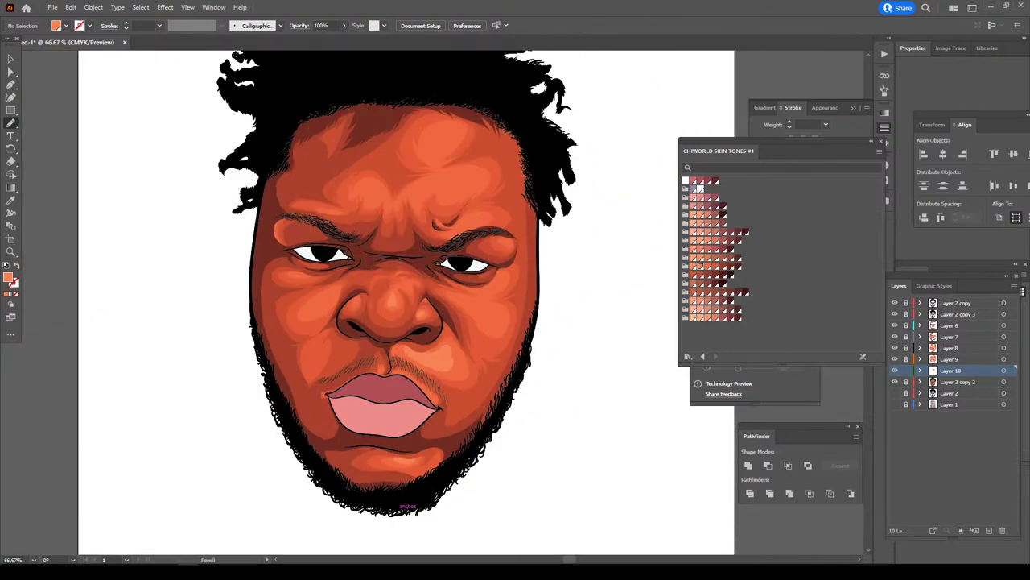
{"action": "key", "text": "ctrl+="}
{"action": "key", "text": "ctrl+="}
{"action": "key", "text": "ctrl+="}
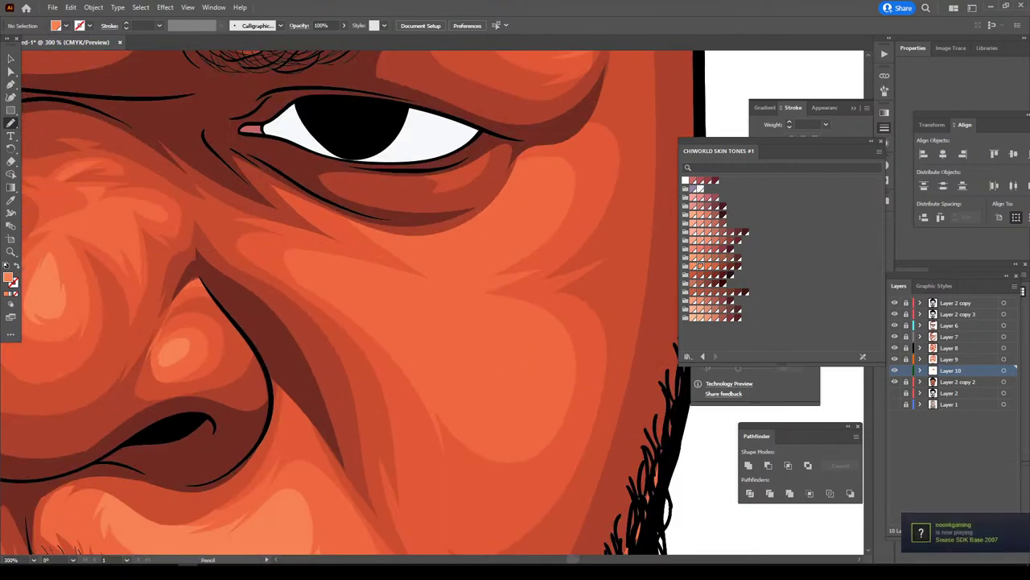
{"action": "mouse_move", "coordinate": [326, 267]}
{"action": "left_mouse_down"}
{"action": "mouse_move", "coordinate": [491, 307]}
{"action": "mouse_move", "coordinate": [318, 269]}
{"action": "left_mouse_up"}
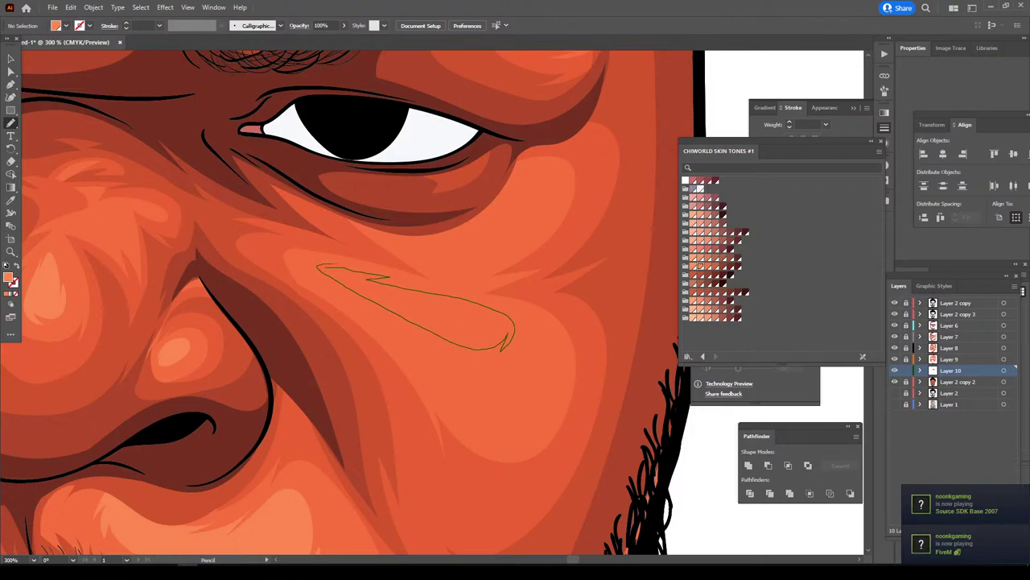
{"action": "left_click_drag", "start_coordinate": [396, 238], "coordinate": [529, 180]}
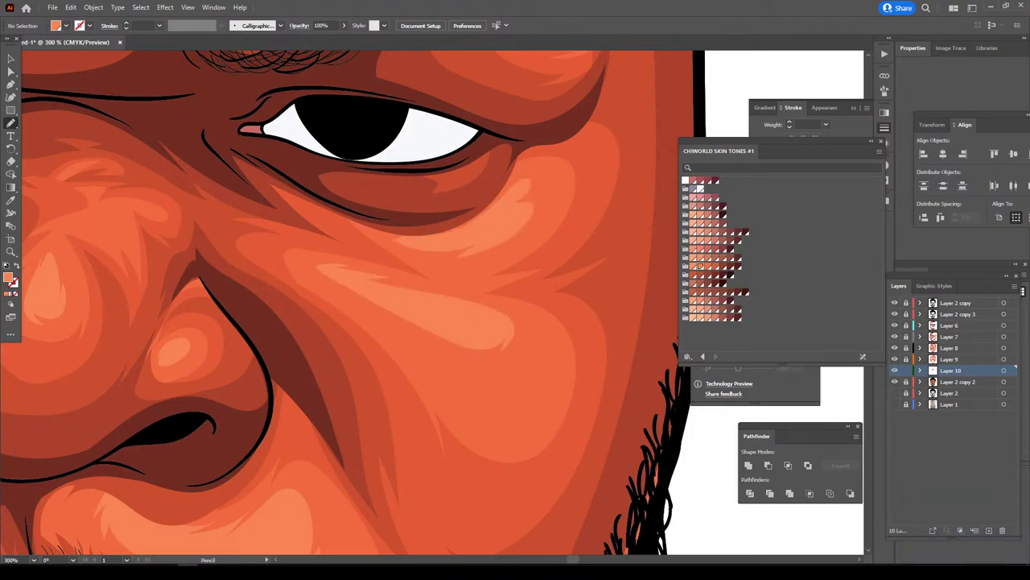
- Draw a highlight shape above and along the eyebrow
{"action": "key", "text": "ctrl+minus"}
{"action": "key", "text": "ctrl+minus"}
{"action": "key", "text": "ctrl+minus"}
{"action": "key", "text": "ctrl+minus"}
{"action": "key", "text": "ctrl+minus"}
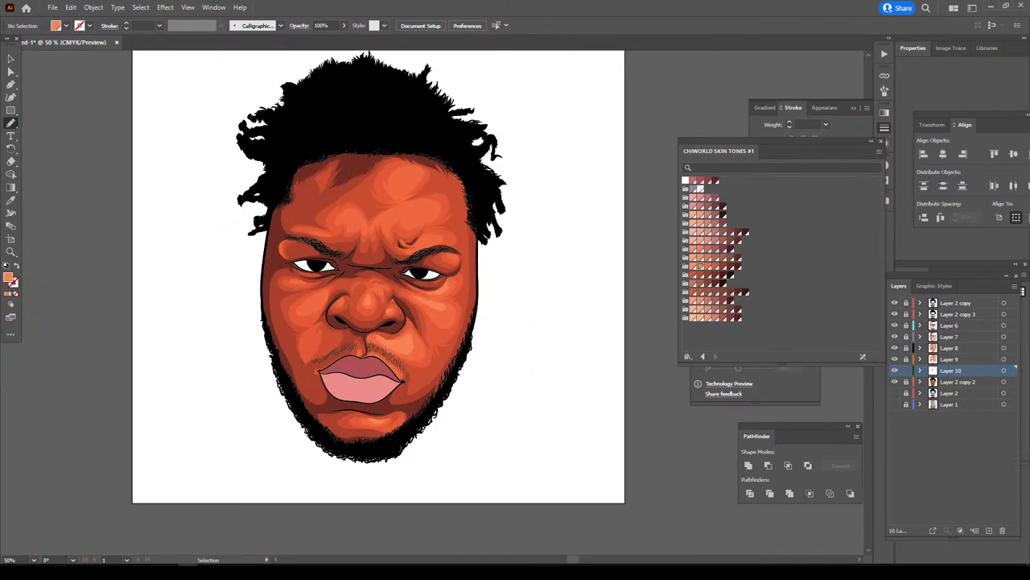
{"action": "key", "text": "ctrl+minus"}
{"action": "key", "text": "ctrl+plus"}
{"action": "key", "text": "ctrl+plus"}
{"action": "key", "text": "ctrl+plus"}
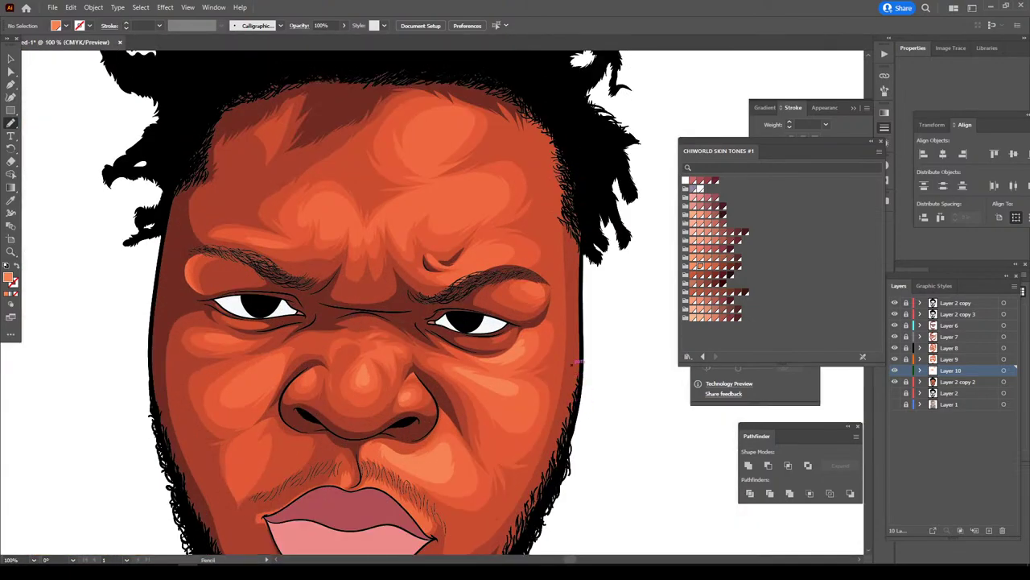
{"action": "key", "text": "ctrl+plus"}
{"action": "key", "text": "ctrl+plus"}
{"action": "key", "text": "ctrl+plus"}
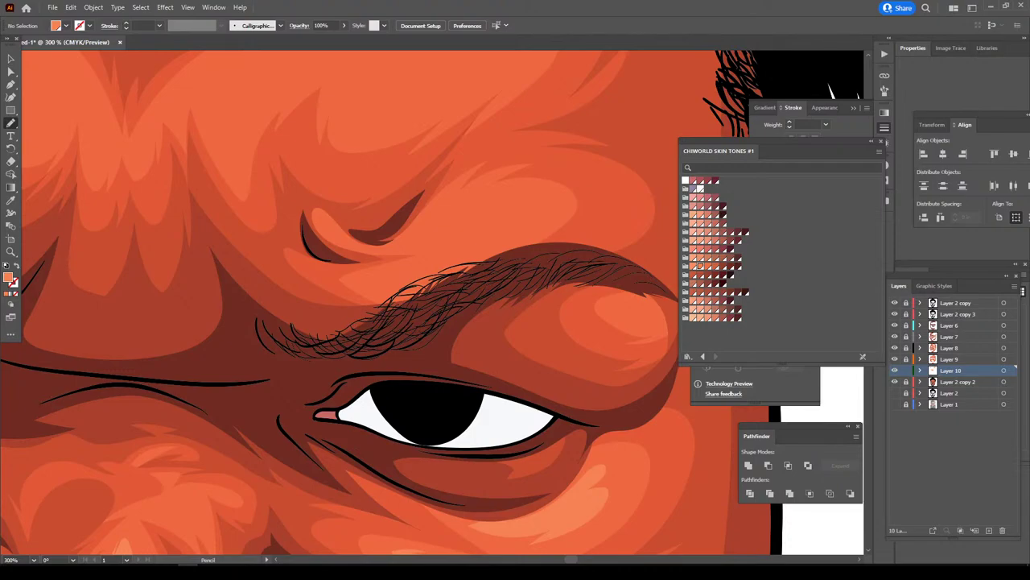
{"action": "left_click_drag", "start_coordinate": [386, 278], "coordinate": [388, 242]}
{"action": "left_click_drag", "start_coordinate": [434, 246], "coordinate": [500, 241]}
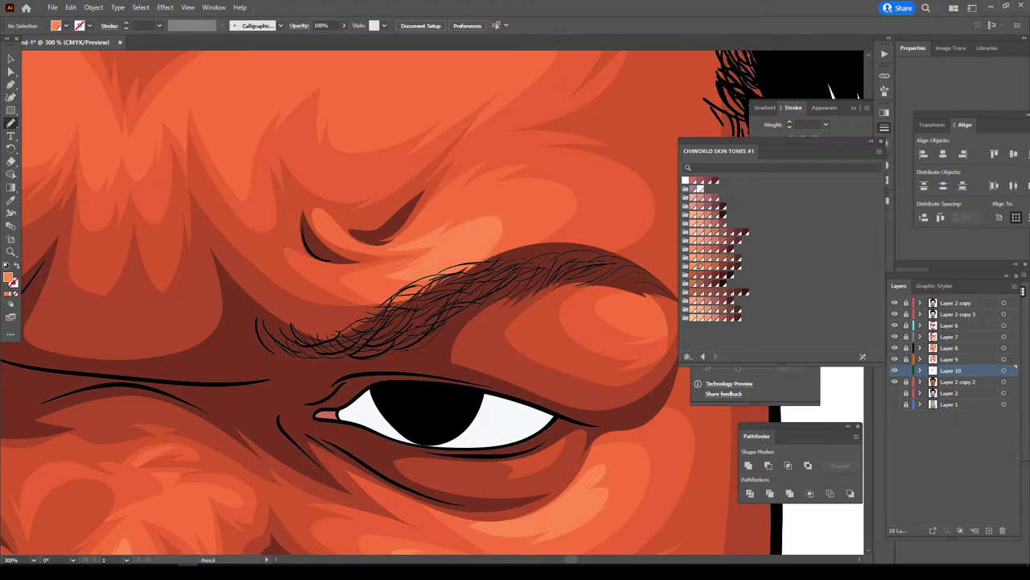
- Draw a forehead highlight, undo it, and redraw another one on the forehead
{"action": "key", "text": "ctrl+minus"}
{"action": "key", "text": "ctrl+minus"}
{"action": "key", "text": "ctrl+minus"}
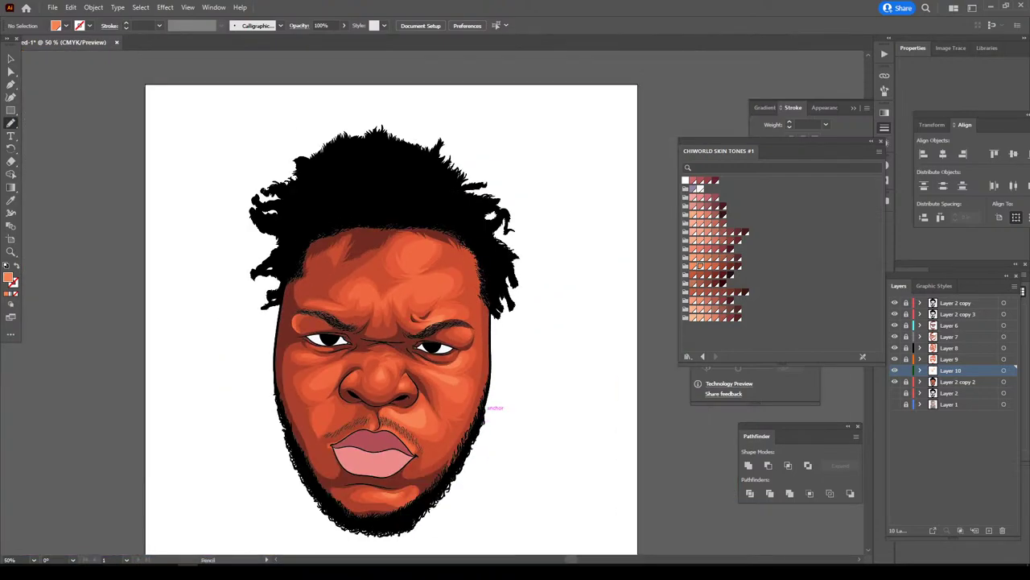
{"action": "key", "text": "ctrl+plus"}
{"action": "key", "text": "ctrl+plus"}
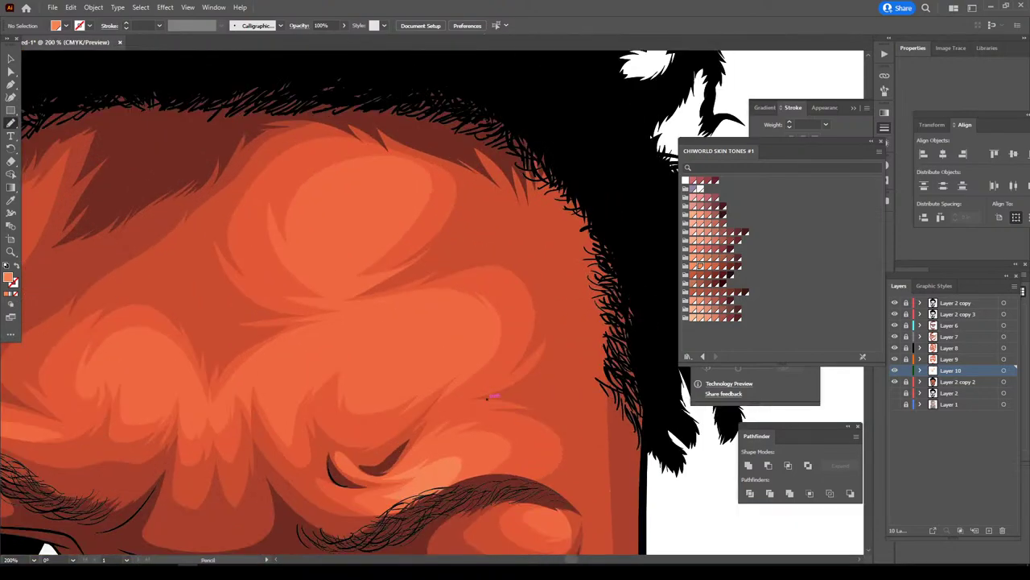
{"action": "mouse_move", "coordinate": [307, 332]}
{"action": "left_mouse_down"}
{"action": "mouse_move", "coordinate": [367, 352]}
{"action": "mouse_move", "coordinate": [378, 314]}
{"action": "mouse_move", "coordinate": [306, 338]}
{"action": "left_mouse_up"}
{"action": "key", "text": "ctrl+z"}
{"action": "scroll", "coordinate": [322, 322], "scroll_direction": "up", "scroll_amount": 3}
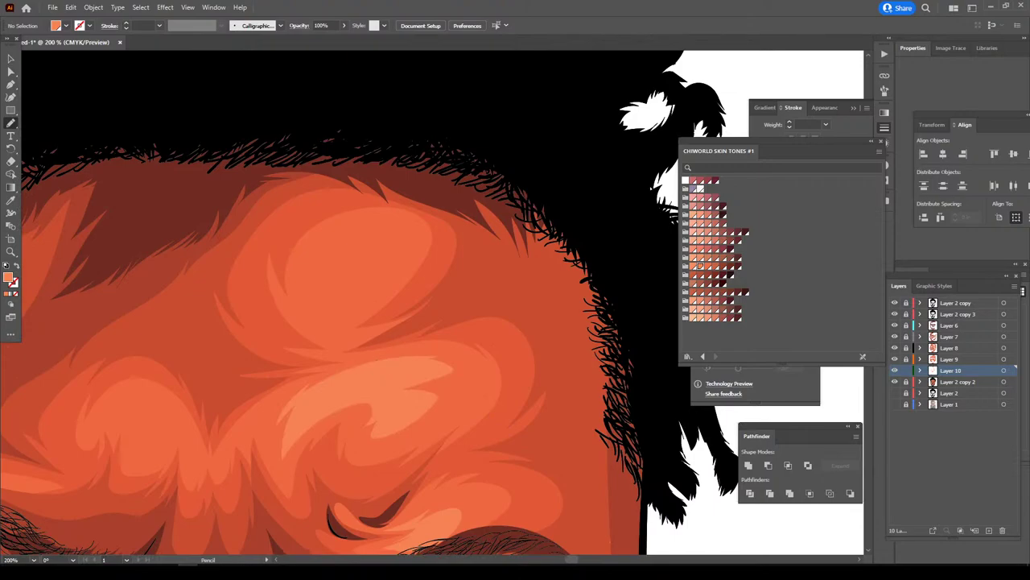
{"action": "mouse_move", "coordinate": [348, 204]}
{"action": "left_mouse_down"}
{"action": "mouse_move", "coordinate": [348, 316]}
{"action": "mouse_move", "coordinate": [336, 207]}
{"action": "mouse_move", "coordinate": [346, 205]}
{"action": "left_mouse_up"}
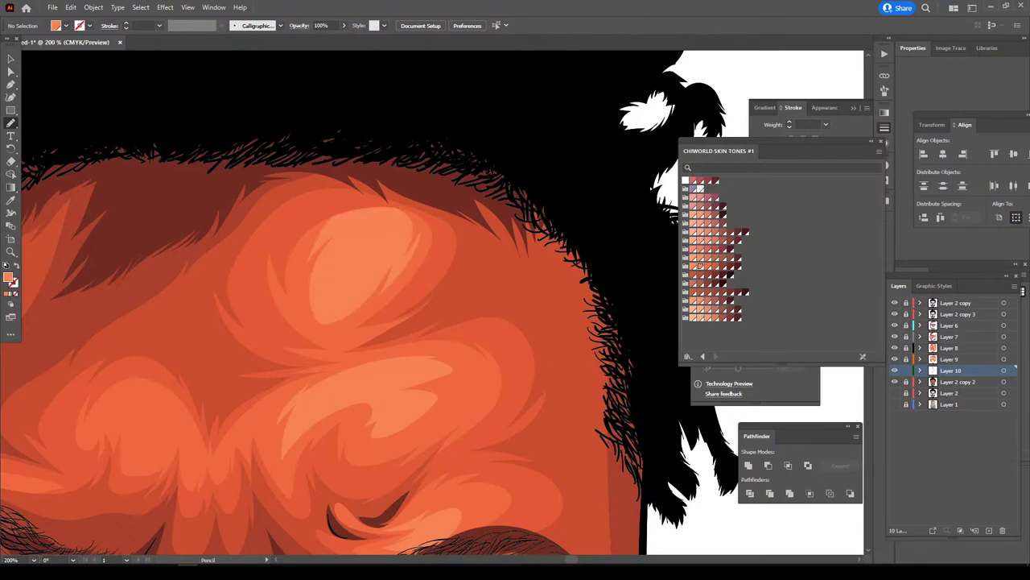
- Add two light highlight streaks on the nose bridge
{"action": "key", "text": "ctrl+minus"}
{"action": "key", "text": "ctrl+minus"}
{"action": "key", "text": "ctrl+minus"}
{"action": "key", "text": "ctrl+minus"}
{"action": "key", "text": "ctrl+minus"}
{"action": "key", "text": "ctrl+minus"}
{"action": "key", "text": "ctrl+plus"}
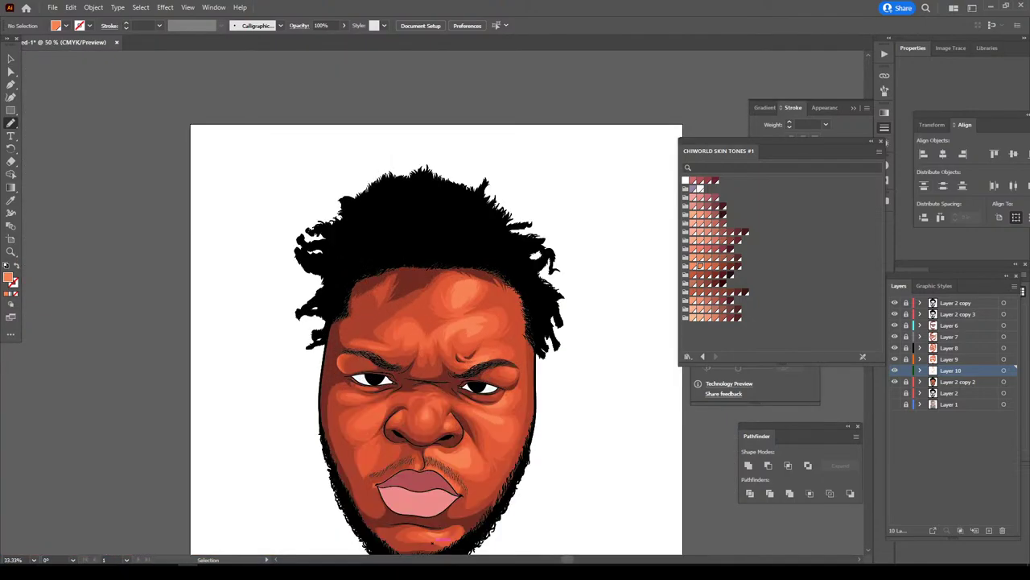
{"action": "key", "text": "ctrl+plus"}
{"action": "scroll", "coordinate": [435, 302], "scroll_direction": "down", "scroll_amount": 1}
{"action": "key", "text": "ctrl+plus"}
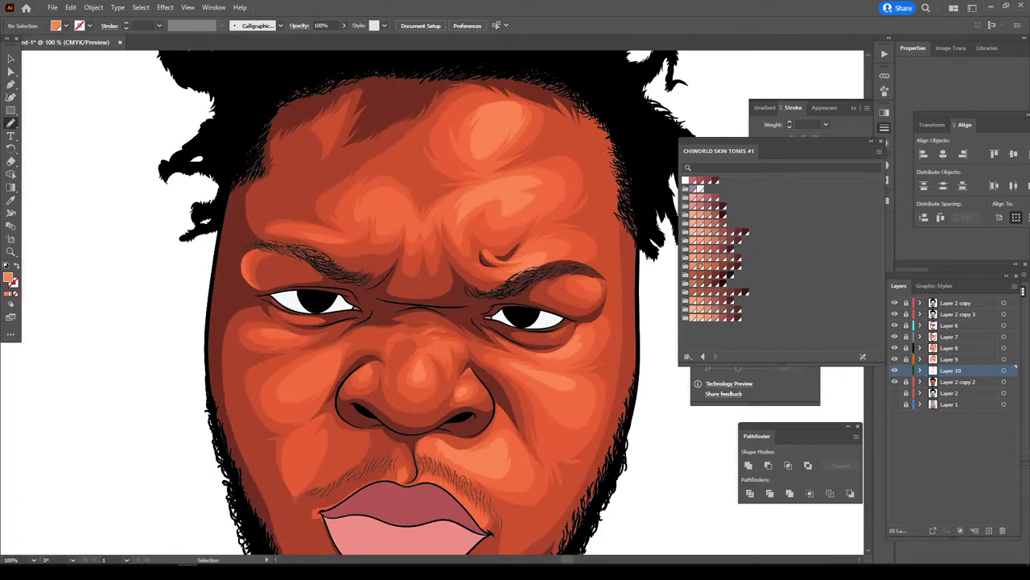
{"action": "key", "text": "ctrl+plus"}
{"action": "key", "text": "ctrl+plus"}
{"action": "key", "text": "ctrl+plus"}
{"action": "scroll", "coordinate": [433, 304], "scroll_direction": "down", "scroll_amount": 2}
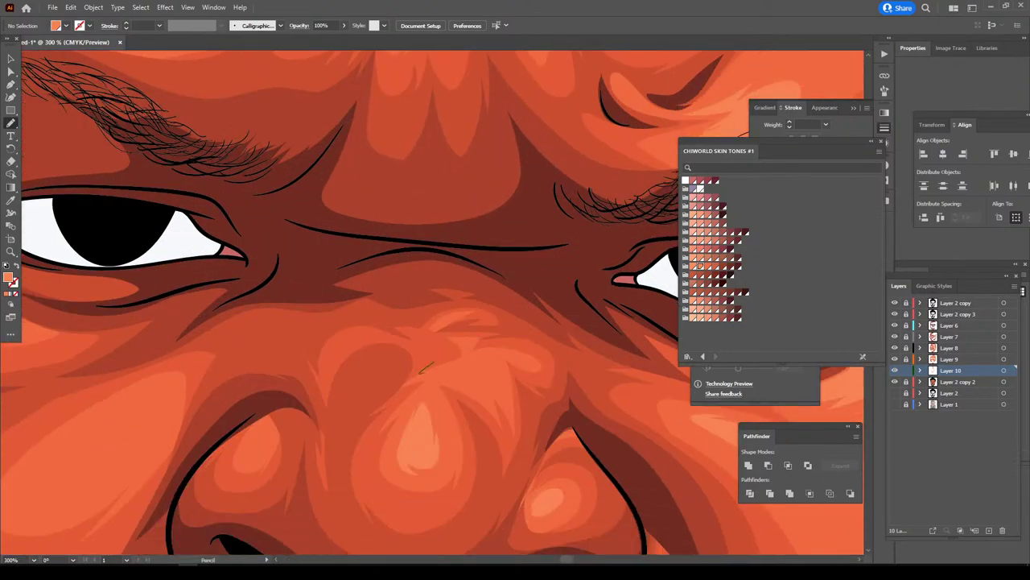
{"action": "mouse_move", "coordinate": [433, 362]}
{"action": "left_mouse_down"}
{"action": "mouse_move", "coordinate": [478, 380]}
{"action": "mouse_move", "coordinate": [441, 364]}
{"action": "mouse_move", "coordinate": [421, 372]}
{"action": "left_mouse_up"}
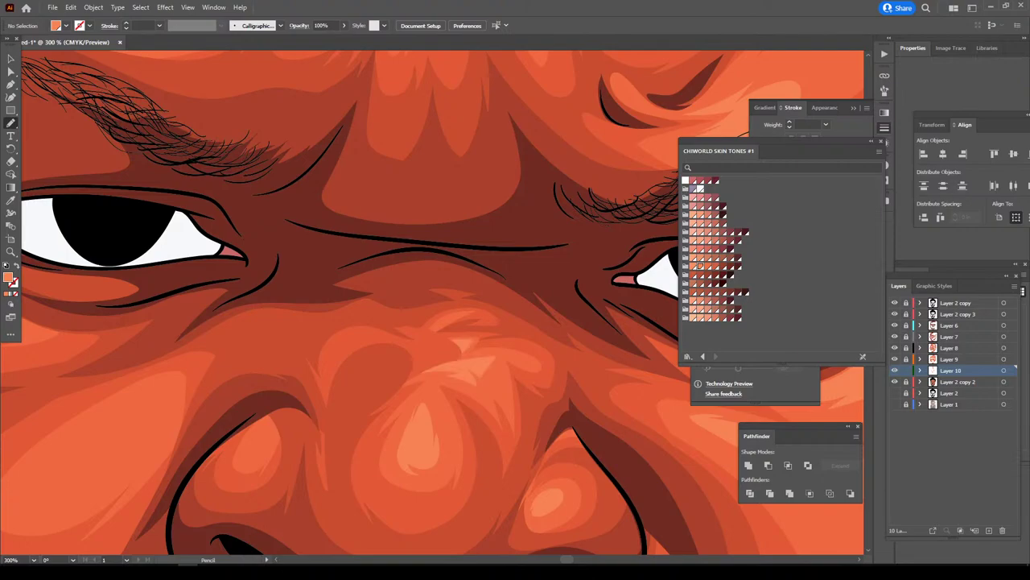
{"action": "mouse_move", "coordinate": [459, 315]}
{"action": "left_mouse_down"}
{"action": "mouse_move", "coordinate": [423, 336]}
{"action": "mouse_move", "coordinate": [443, 323]}
{"action": "left_mouse_up"}
- Add a highlight between the brows and another stroke on the forehead
{"action": "scroll", "coordinate": [433, 305], "scroll_direction": "down", "scroll_amount": 3}
{"action": "scroll", "coordinate": [433, 306], "scroll_direction": "down", "scroll_amount": 3}
{"action": "scroll", "coordinate": [433, 306], "scroll_direction": "down", "scroll_amount": 2}
{"action": "scroll", "coordinate": [433, 306], "scroll_direction": "up", "scroll_amount": 5}
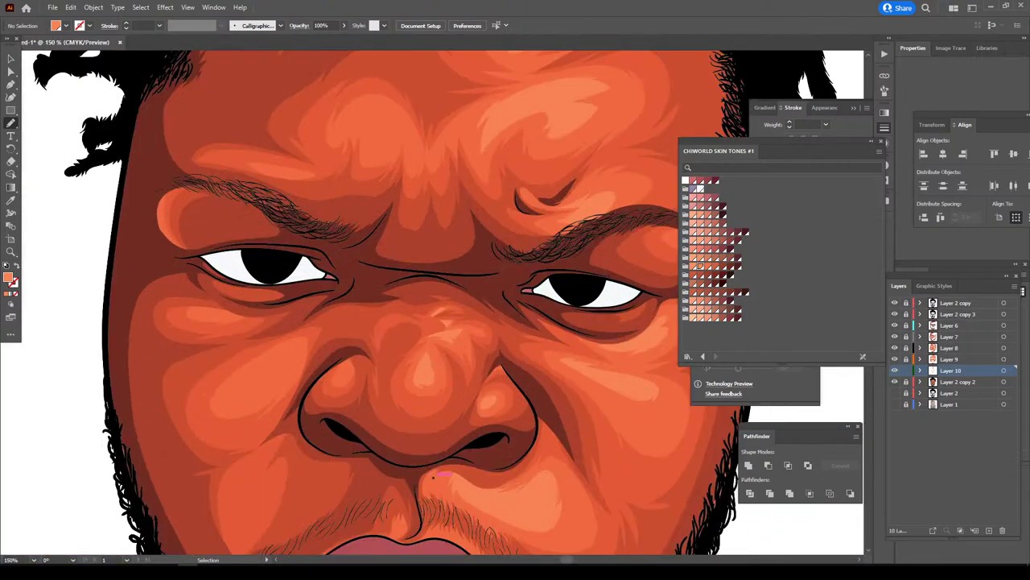
{"action": "scroll", "coordinate": [433, 477], "scroll_direction": "up", "scroll_amount": 2}
{"action": "scroll", "coordinate": [433, 476], "scroll_direction": "up", "scroll_amount": 3}
{"action": "scroll", "coordinate": [433, 477], "scroll_direction": "up", "scroll_amount": 1}
{"action": "scroll", "coordinate": [433, 477], "scroll_direction": "up", "scroll_amount": 2}
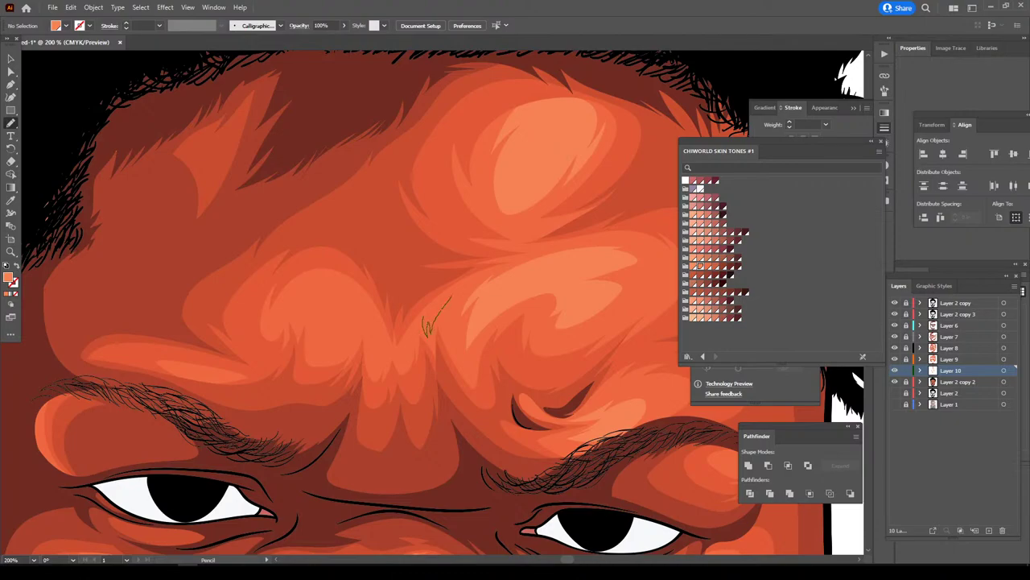
{"action": "left_click_drag", "start_coordinate": [427, 328], "coordinate": [425, 333]}
{"action": "mouse_move", "coordinate": [317, 322]}
{"action": "left_mouse_down"}
{"action": "mouse_move", "coordinate": [326, 324]}
{"action": "mouse_move", "coordinate": [317, 324]}
{"action": "left_mouse_up"}
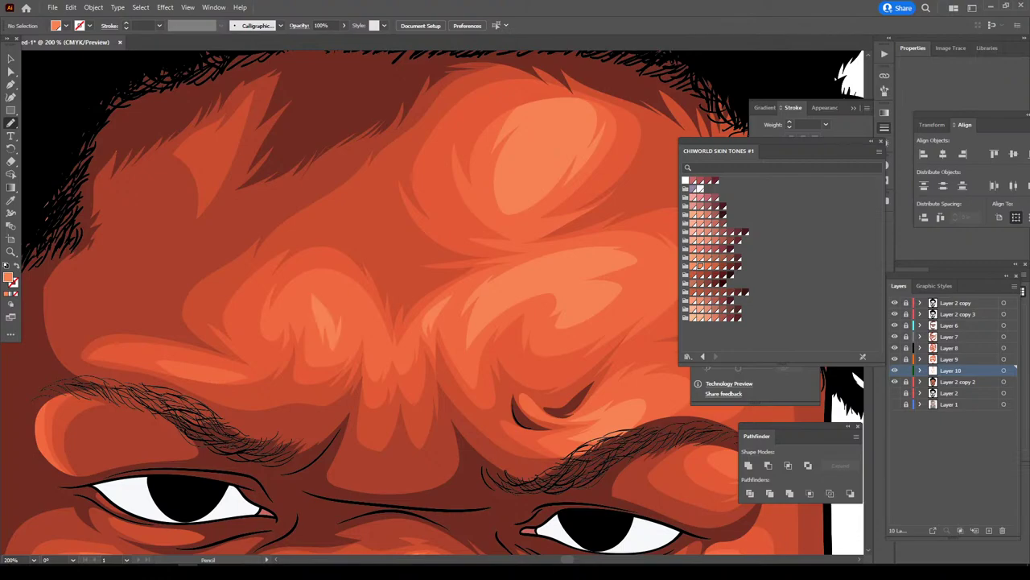
- Draw a highlight stroke on the cheek beside the nose and review the face
{"action": "key", "text": "ctrl+minus"}
{"action": "key", "text": "ctrl+minus"}
{"action": "key", "text": "ctrl+minus"}
{"action": "key", "text": "ctrl+minus"}
{"action": "scroll", "coordinate": [461, 466], "scroll_direction": "down", "scroll_amount": 1}
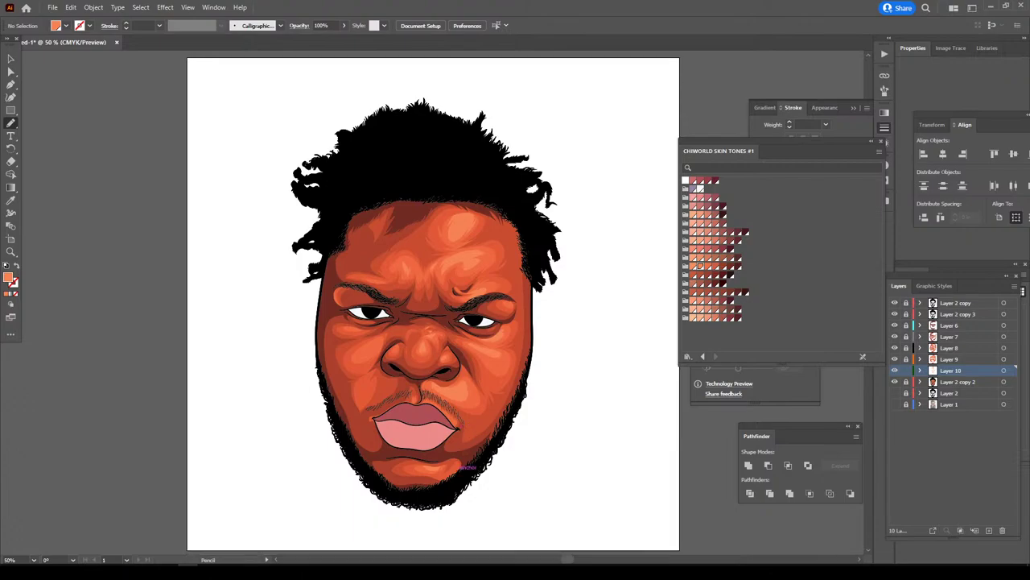
{"action": "key", "text": "ctrl+plus"}
{"action": "key", "text": "ctrl+plus"}
{"action": "key", "text": "ctrl+plus"}
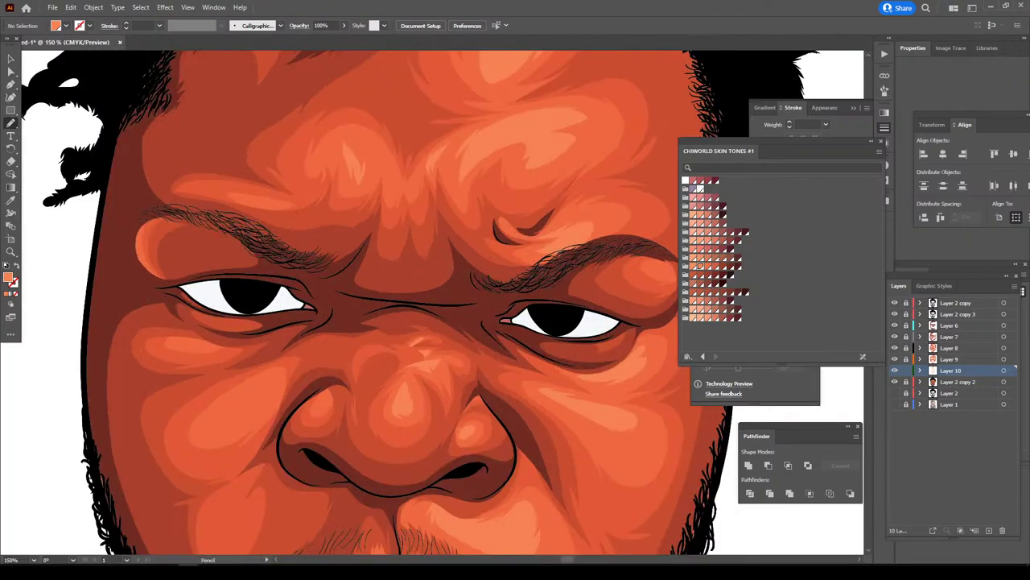
{"action": "scroll", "coordinate": [486, 485], "scroll_direction": "down", "scroll_amount": 3}
{"action": "scroll", "coordinate": [486, 485], "scroll_direction": "up", "scroll_amount": 1}
{"action": "scroll", "coordinate": [485, 485], "scroll_direction": "up", "scroll_amount": 3}
{"action": "scroll", "coordinate": [485, 486], "scroll_direction": "up", "scroll_amount": 3}
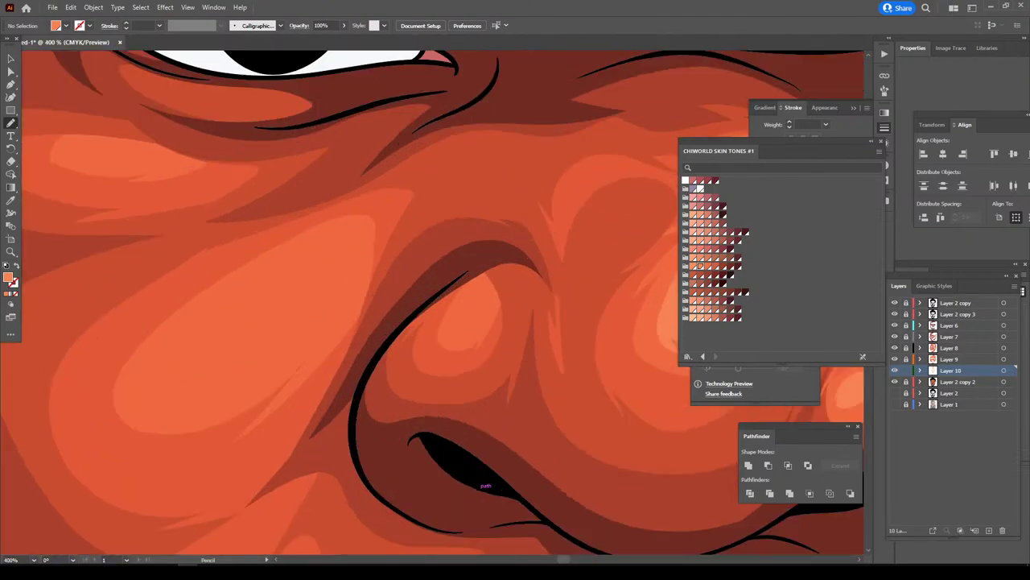
{"action": "scroll", "coordinate": [486, 486], "scroll_direction": "up", "scroll_amount": 1}
{"action": "mouse_move", "coordinate": [270, 290]}
{"action": "left_mouse_down"}
{"action": "mouse_move", "coordinate": [362, 260]}
{"action": "mouse_move", "coordinate": [320, 267]}
{"action": "left_mouse_up"}
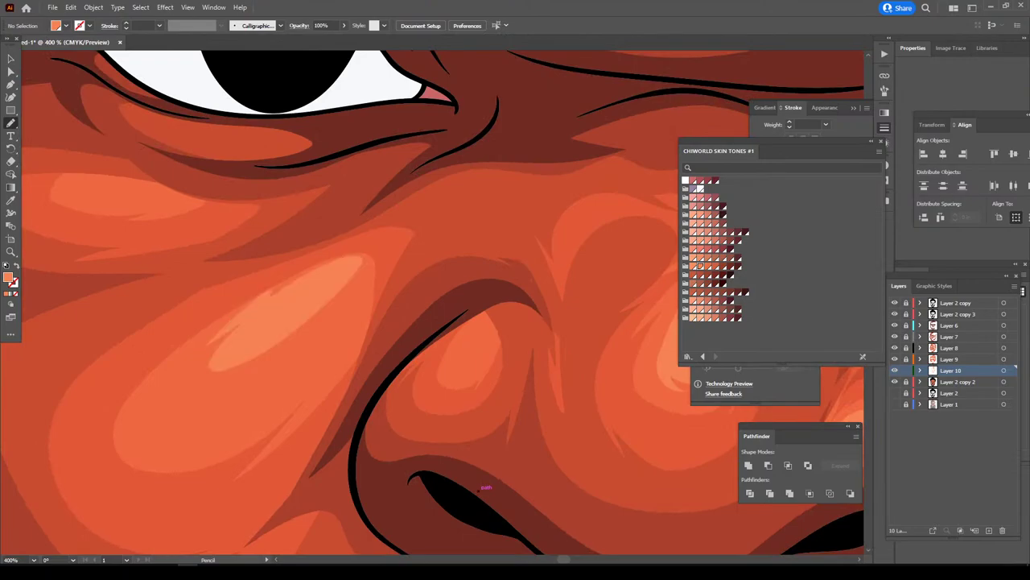
{"action": "key", "text": "ctrl+minus"}
{"action": "key", "text": "ctrl+minus"}
{"action": "key", "text": "ctrl+minus"}
{"action": "key", "text": "ctrl+minus"}
{"action": "key", "text": "ctrl+minus"}
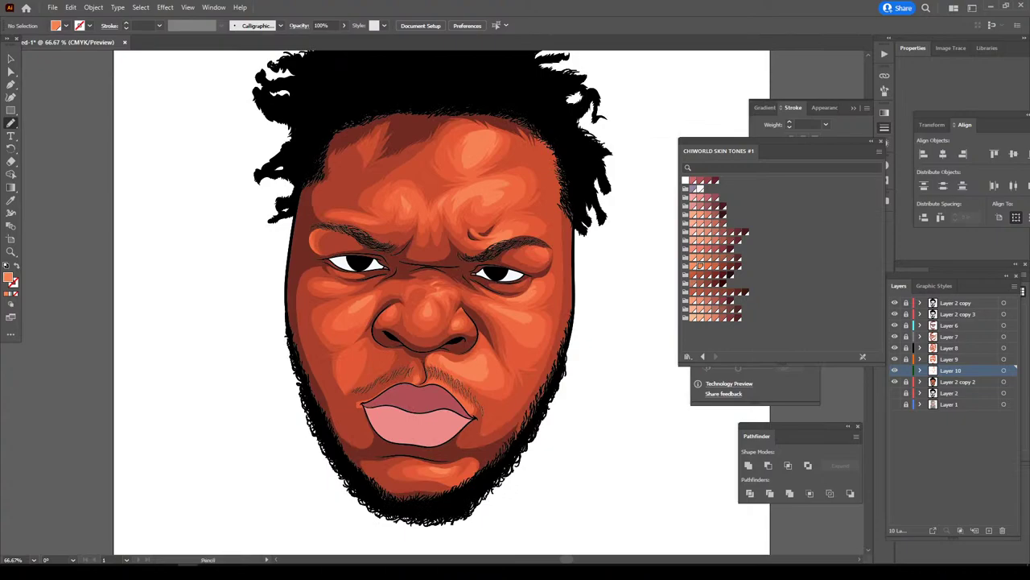
{"action": "key", "text": "ctrl+minus"}
{"action": "key", "text": "ctrl+plus"}
{"action": "key", "text": "ctrl+plus"}
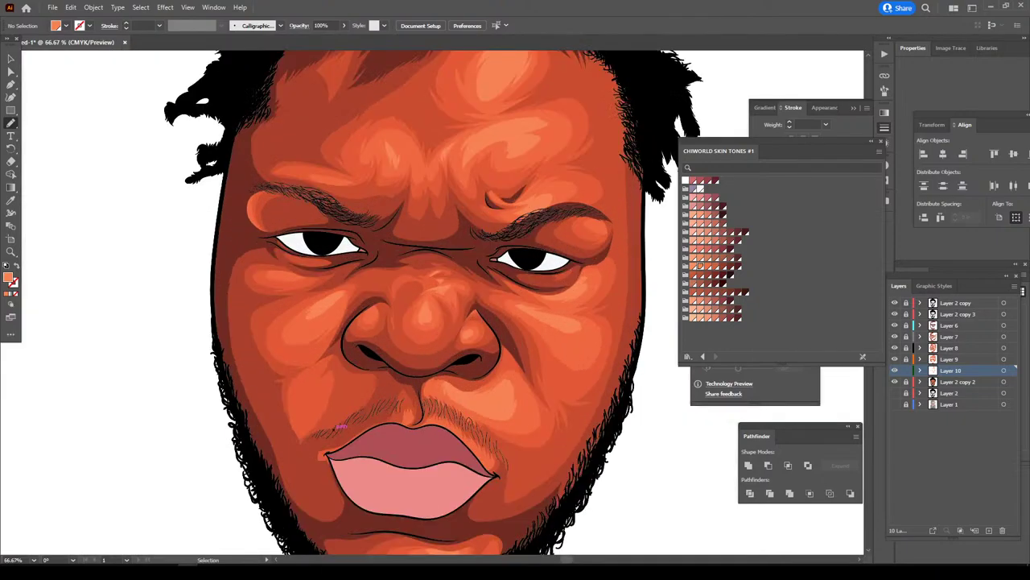
{"action": "key", "text": "ctrl+plus"}
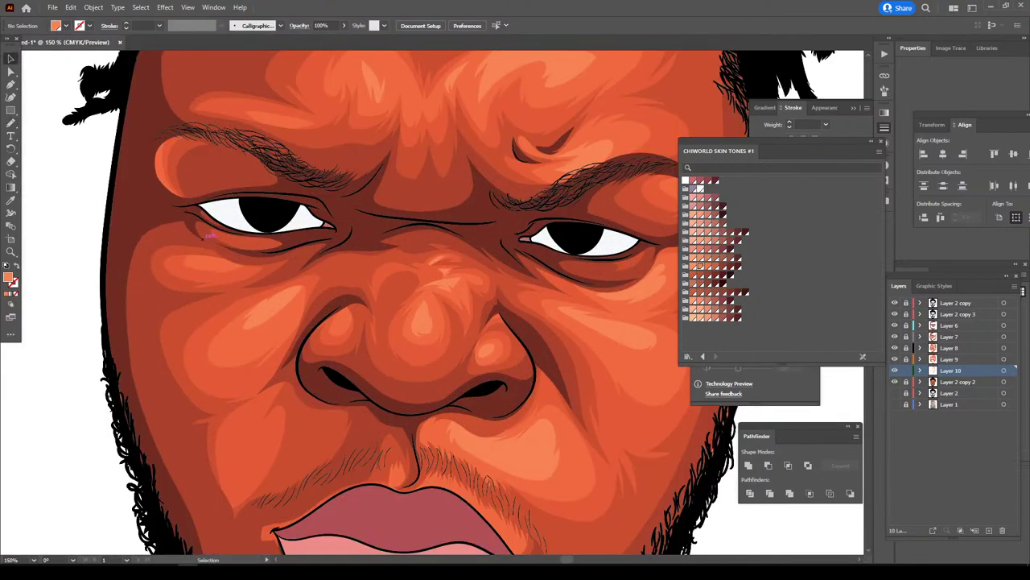
- Set the cheek highlight stroke to 50% opacity, then deselect it
{"action": "left_click", "coordinate": [257, 310]}
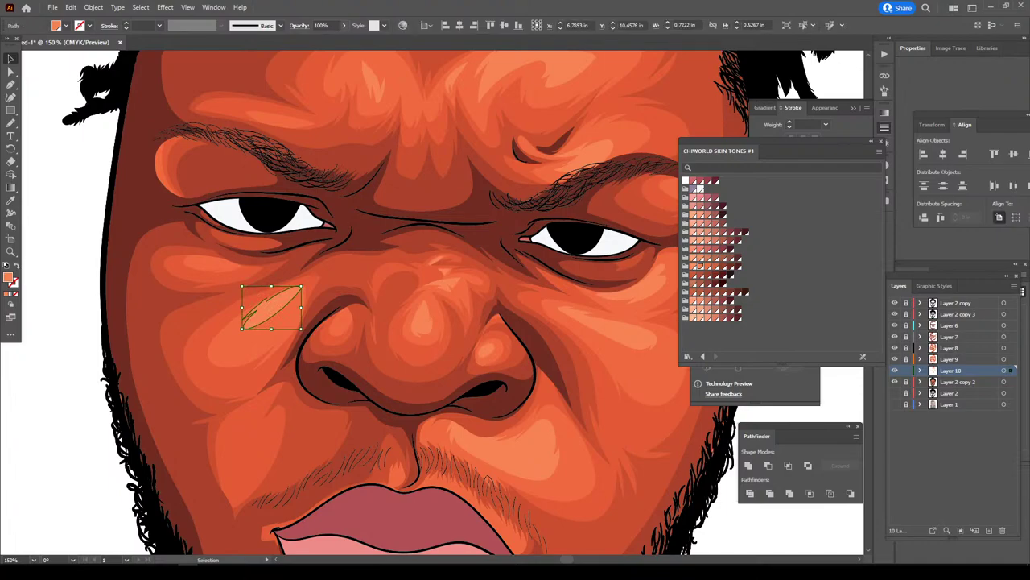
{"action": "left_click", "coordinate": [344, 25]}
{"action": "left_click_drag", "start_coordinate": [348, 39], "coordinate": [322, 38]}
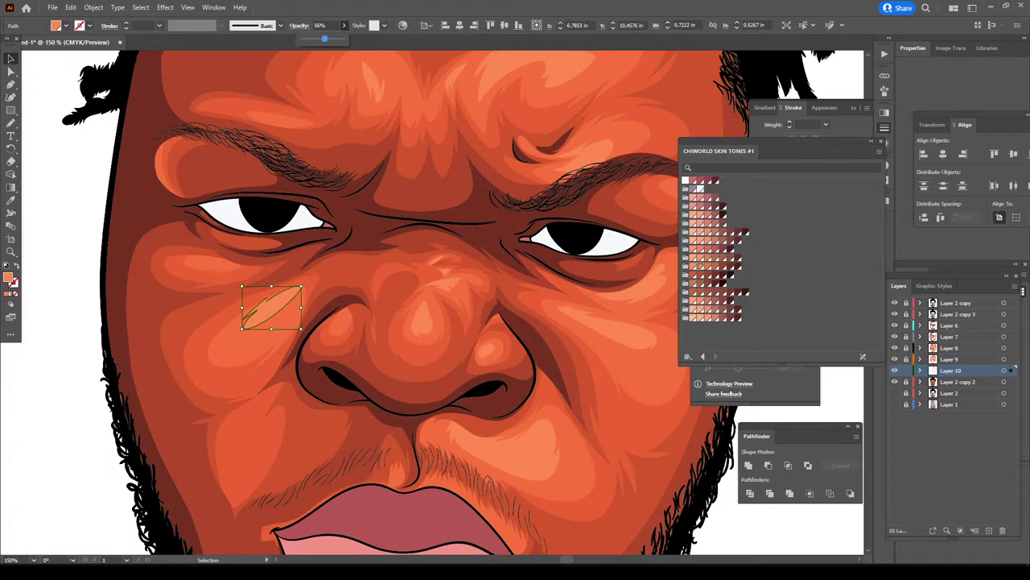
{"action": "left_click", "coordinate": [346, 197]}
- Select Layer 2 copy 3 in the Layers panel
{"action": "key", "text": "ctrl+minus"}
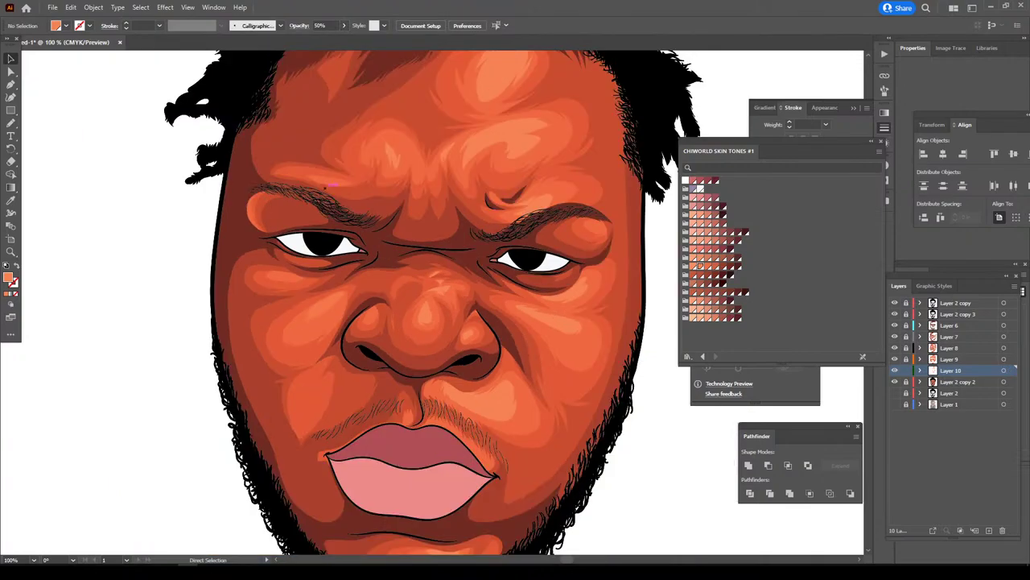
{"action": "key", "text": "ctrl+minus"}
{"action": "key", "text": "ctrl+minus"}
{"action": "key", "text": "ctrl+minus"}
{"action": "key", "text": "ctrl+plus"}
{"action": "key", "text": "ctrl+plus"}
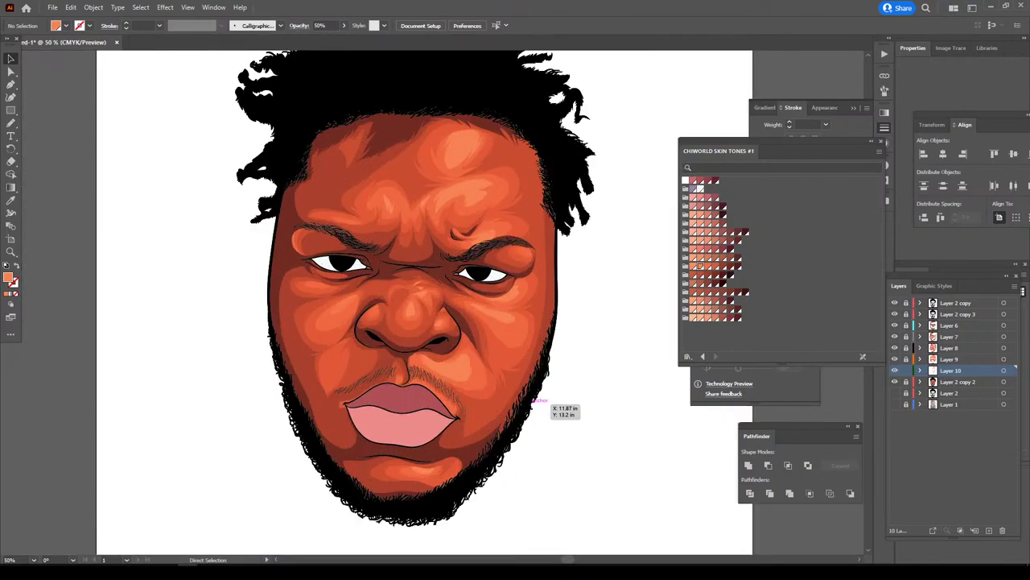
{"action": "scroll", "coordinate": [475, 372], "scroll_direction": "up", "scroll_amount": 1}
{"action": "scroll", "coordinate": [474, 372], "scroll_direction": "down", "scroll_amount": 1}
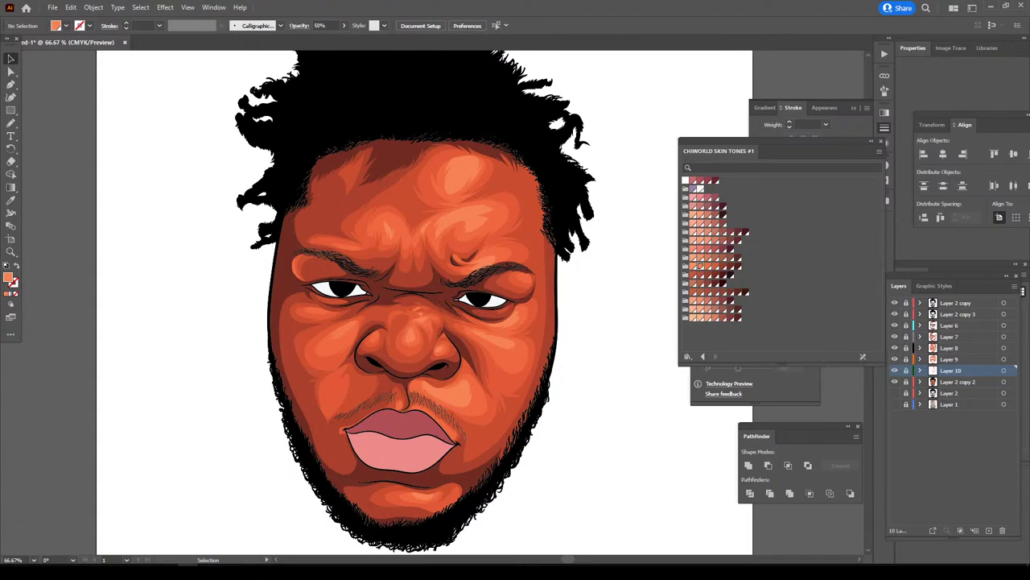
{"action": "left_click", "coordinate": [950, 325]}
{"action": "left_click", "coordinate": [956, 314]}
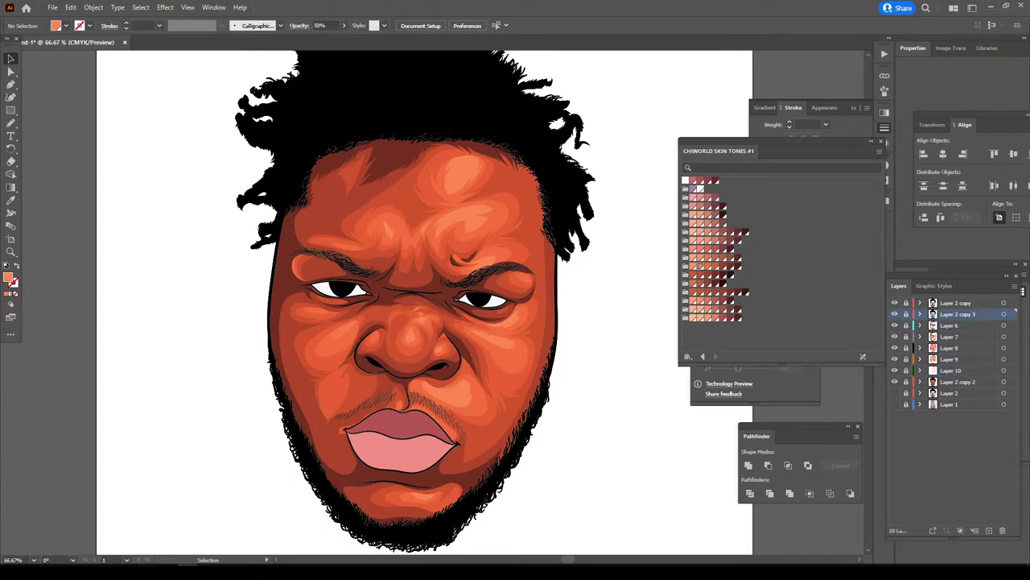
- Add a new Layer 11 above Layer 2 copy 3 and zoom in on the right eye
{"action": "left_click", "coordinate": [989, 529]}
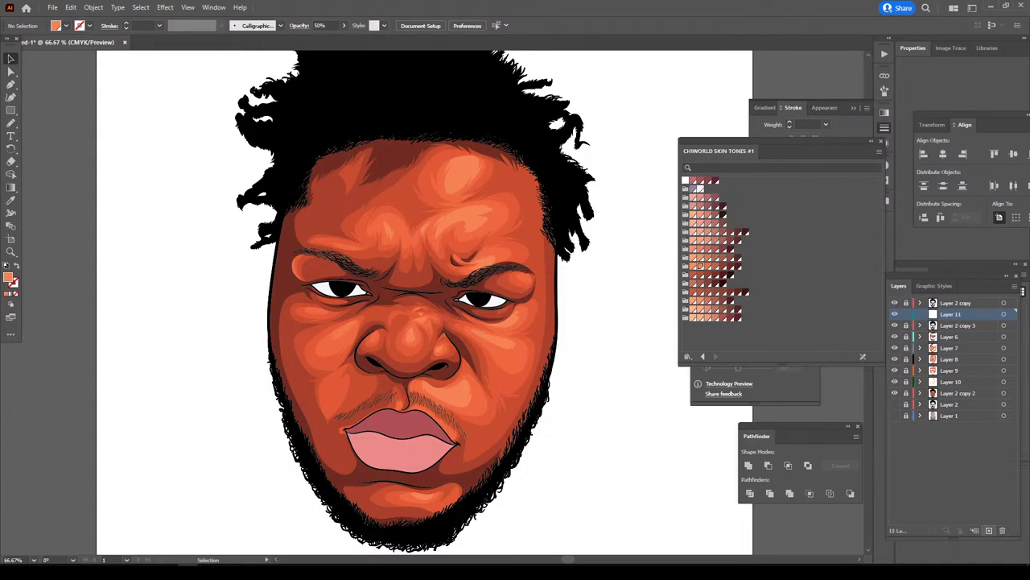
{"action": "key", "text": "ctrl+equal"}
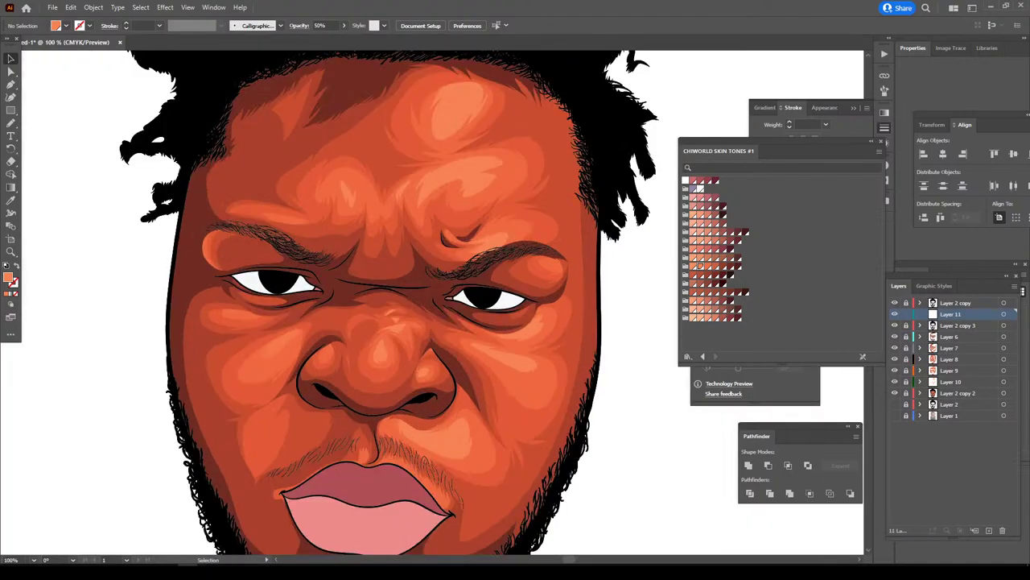
{"action": "key", "text": "ctrl+equal"}
{"action": "key", "text": "ctrl+equal"}
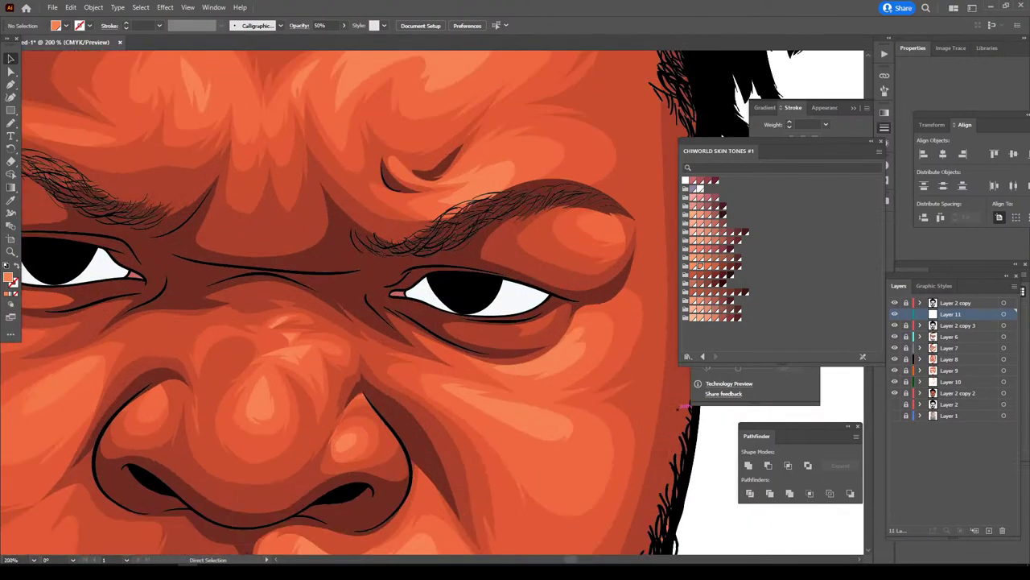
{"action": "key", "text": "ctrl+equal"}
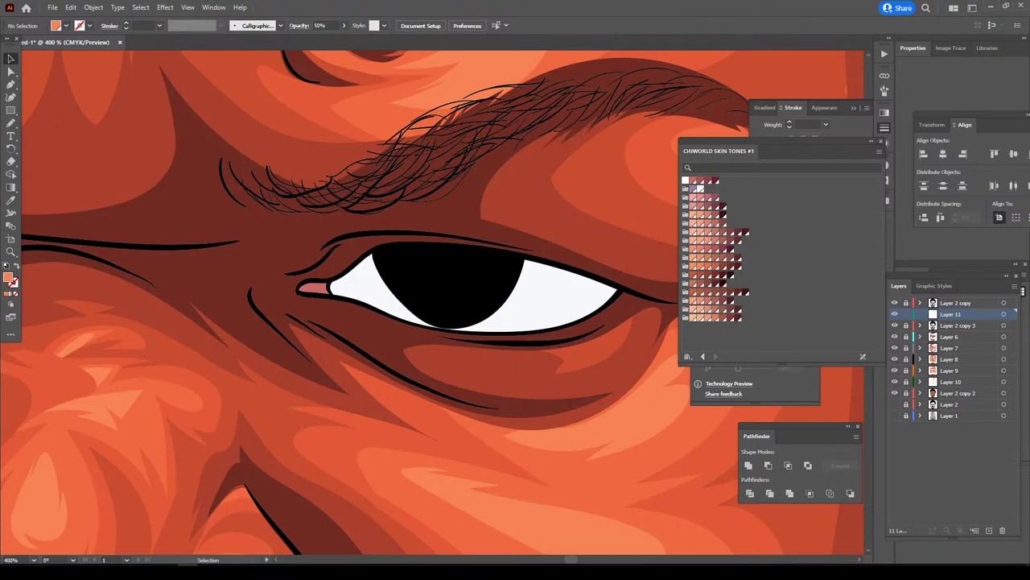
- Set the fill to a muted, slightly pinker purple based on #A0829F
{"action": "left_click", "coordinate": [699, 187]}
{"action": "double_click", "coordinate": [9, 279]}
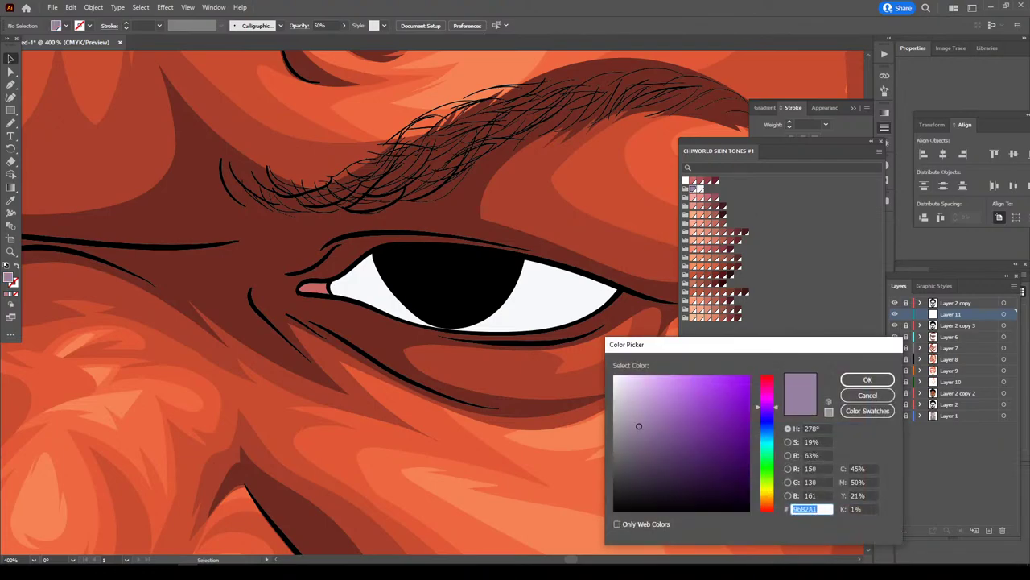
{"action": "type", "text": "A0829F"}
{"action": "left_click_drag", "start_coordinate": [639, 426], "coordinate": [643, 438]}
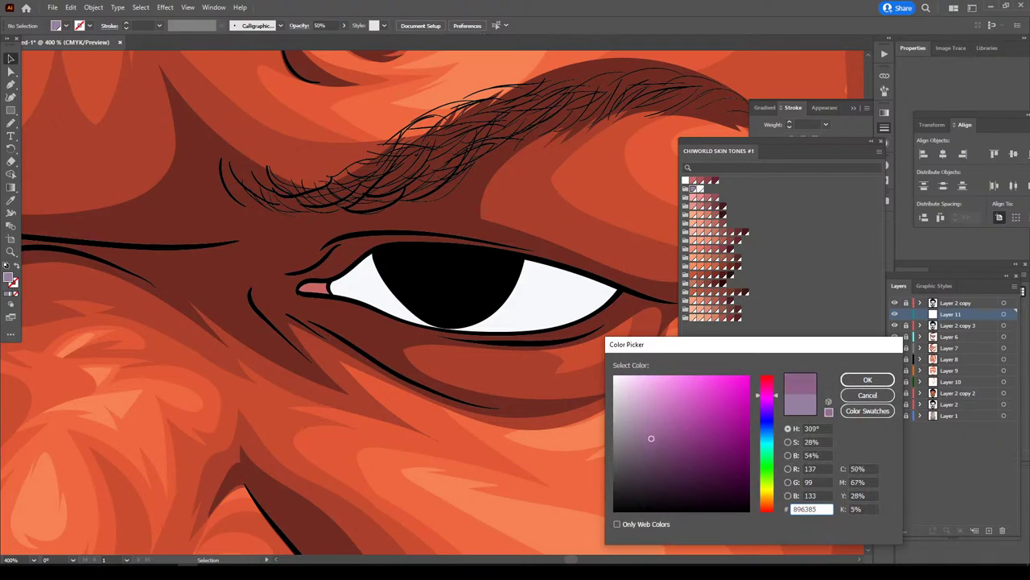
{"action": "left_click_drag", "start_coordinate": [766, 395], "coordinate": [766, 389]}
{"action": "left_click", "coordinate": [868, 379]}
- Draw the purple shadow shape across the upper eye white with the Pencil tool
{"action": "scroll", "coordinate": [560, 310], "scroll_direction": "up", "scroll_amount": 3, "text": "alt"}
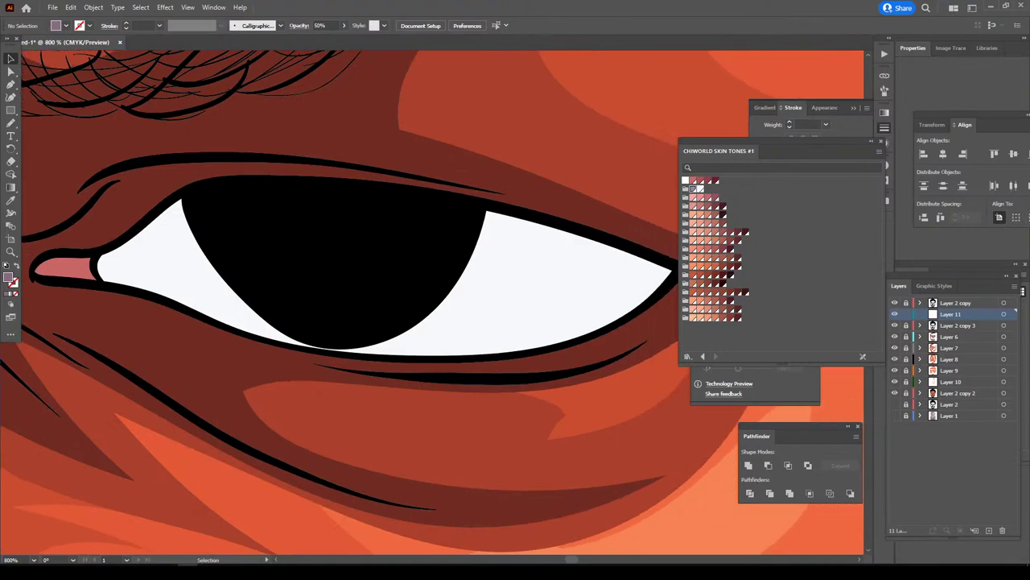
{"action": "scroll", "coordinate": [431, 302], "scroll_direction": "up", "scroll_amount": 2}
{"action": "scroll", "coordinate": [431, 302], "scroll_direction": "up", "scroll_amount": 2}
{"action": "scroll", "coordinate": [431, 302], "scroll_direction": "up", "scroll_amount": 1}
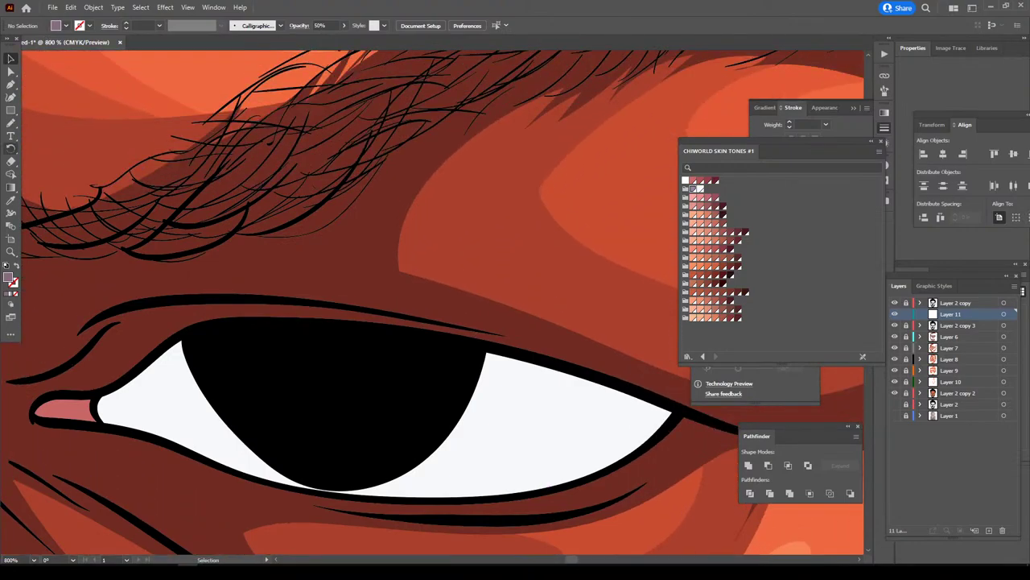
{"action": "key", "text": "n"}
{"action": "left_click_drag", "start_coordinate": [224, 325], "coordinate": [109, 384]}
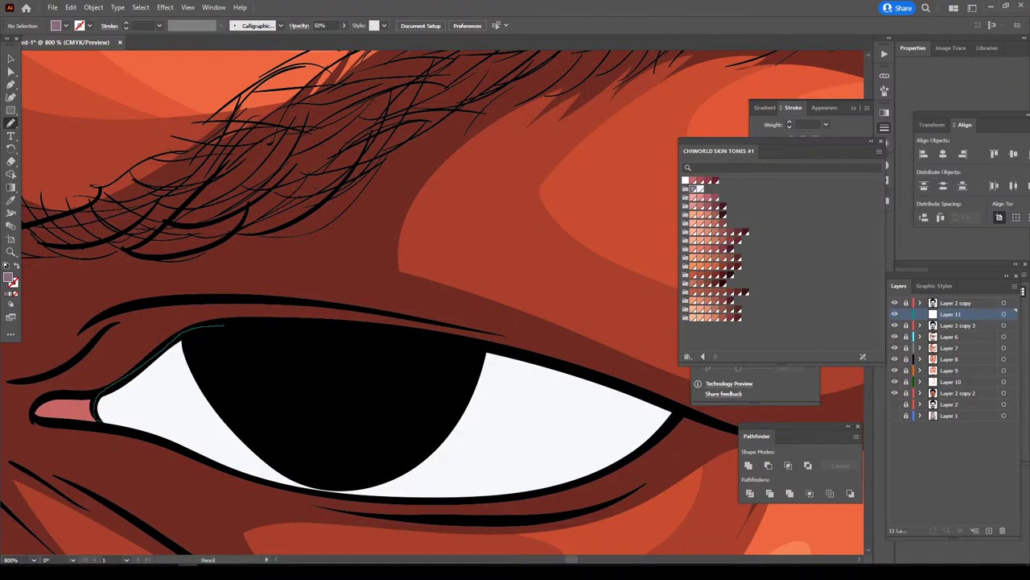
{"action": "mouse_move", "coordinate": [121, 428]}
{"action": "left_mouse_down"}
{"action": "mouse_move", "coordinate": [161, 441]}
{"action": "mouse_move", "coordinate": [208, 401]}
{"action": "mouse_move", "coordinate": [362, 395]}
{"action": "left_mouse_up"}
{"action": "mouse_move", "coordinate": [445, 355]}
{"action": "left_mouse_down"}
{"action": "mouse_move", "coordinate": [431, 405]}
{"action": "mouse_move", "coordinate": [533, 419]}
{"action": "mouse_move", "coordinate": [606, 443]}
{"action": "mouse_move", "coordinate": [592, 472]}
{"action": "mouse_move", "coordinate": [656, 436]}
{"action": "mouse_move", "coordinate": [615, 378]}
{"action": "mouse_move", "coordinate": [449, 345]}
{"action": "mouse_move", "coordinate": [445, 355]}
{"action": "left_mouse_up"}
{"action": "key", "text": "ctrl+minus"}
{"action": "key", "text": "ctrl+minus"}
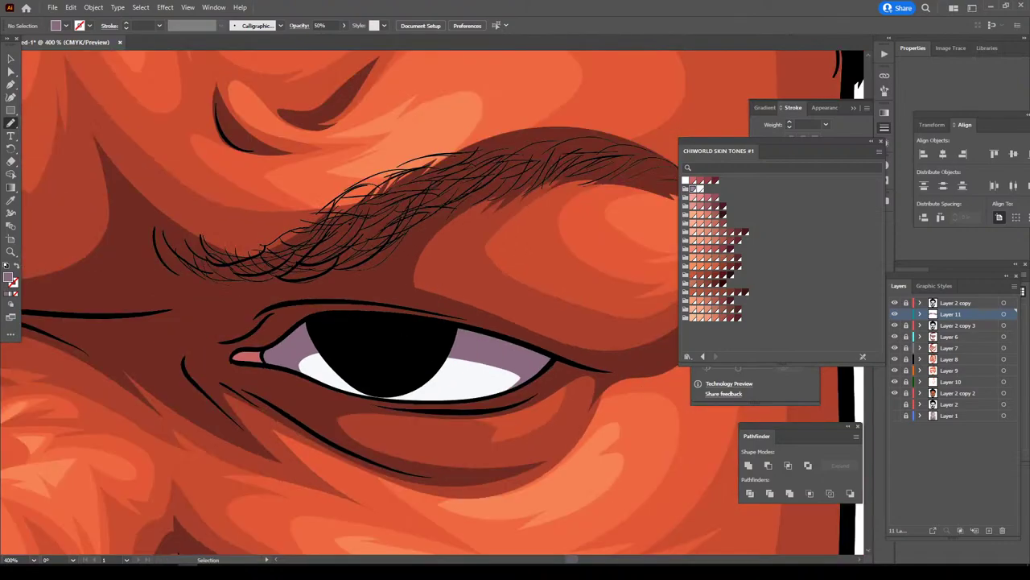
{"action": "key", "text": "ctrl+minus"}
{"action": "key", "text": "ctrl+minus"}
{"action": "key", "text": "ctrl+minus"}
{"action": "key", "text": "ctrl+minus"}
{"action": "key", "text": "ctrl+plus"}
{"action": "key", "text": "ctrl+plus"}
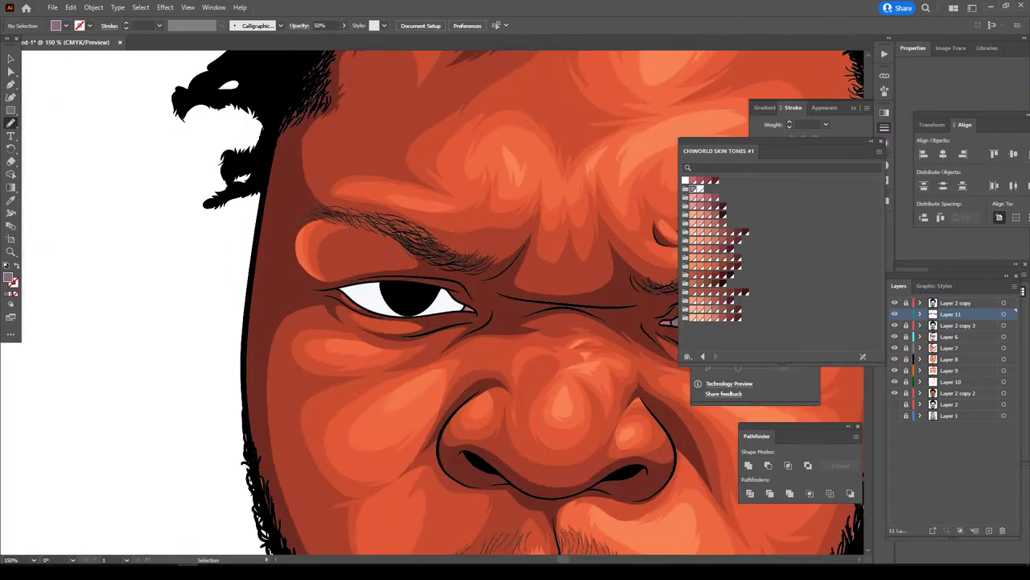
{"action": "key", "text": "ctrl+plus"}
{"action": "key", "text": "ctrl+plus"}
{"action": "key", "text": "ctrl+plus"}
{"action": "key", "text": "ctrl+plus"}
{"action": "scroll", "coordinate": [432, 302], "scroll_direction": "up", "scroll_amount": 2}
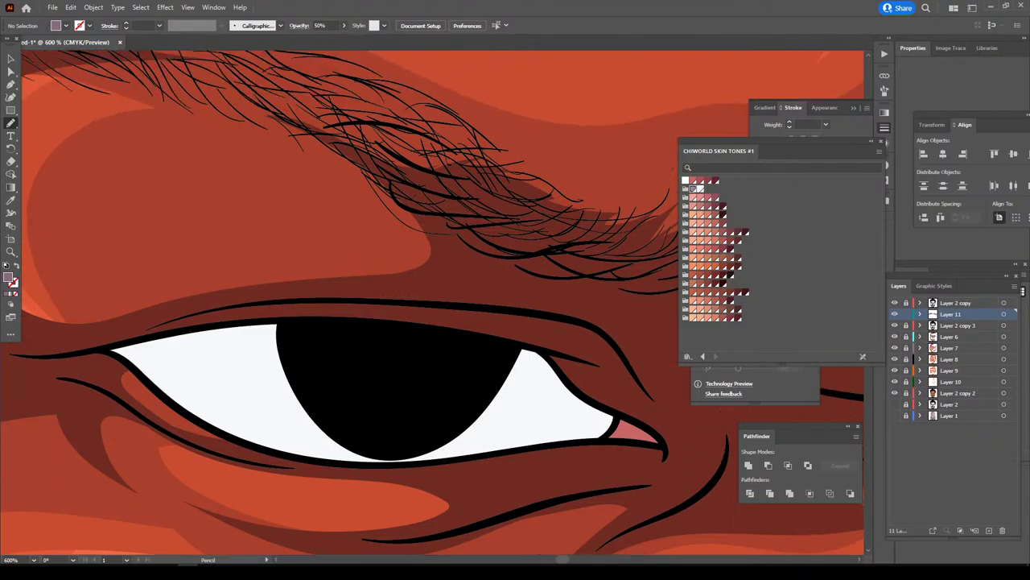
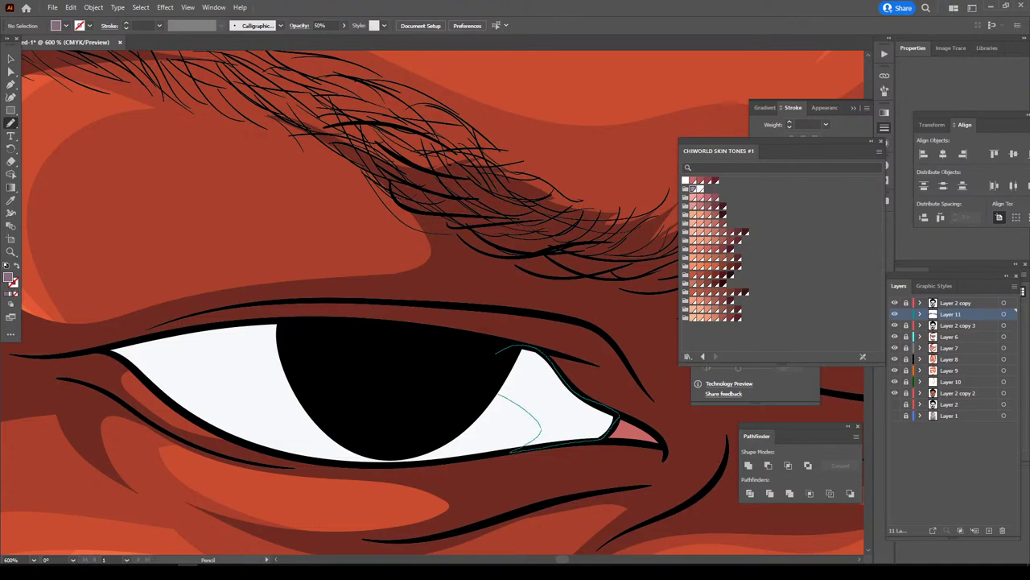
- Draw mauve shadow shapes along the upper eyelid, pupil top and outer corner of the eye white
{"action": "left_click_drag", "start_coordinate": [510, 451], "coordinate": [500, 351]}
{"action": "left_click_drag", "start_coordinate": [280, 322], "coordinate": [320, 327]}
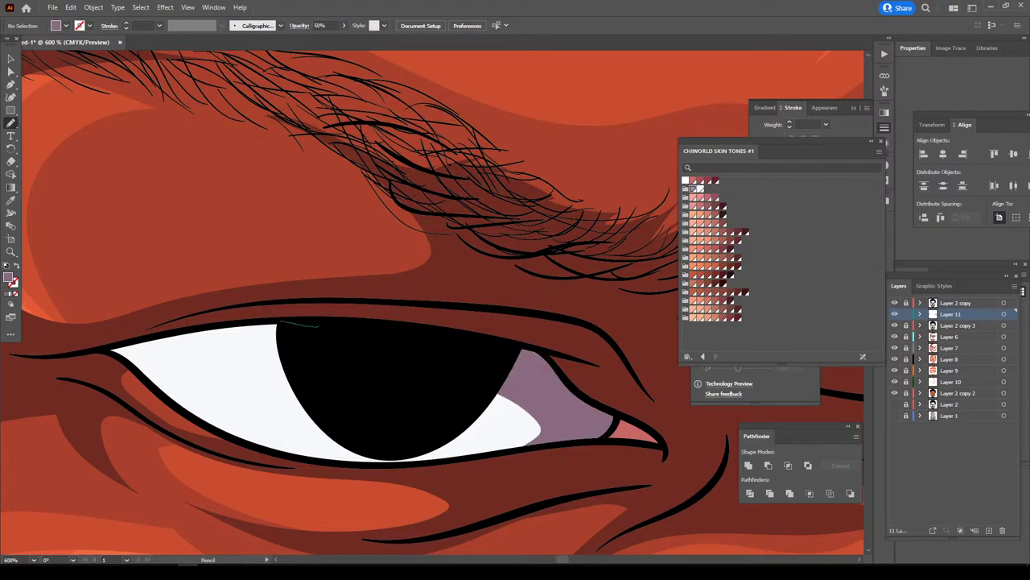
{"action": "left_click_drag", "start_coordinate": [238, 325], "coordinate": [132, 344]}
{"action": "mouse_move", "coordinate": [147, 378]}
{"action": "left_mouse_down"}
{"action": "mouse_move", "coordinate": [182, 411]}
{"action": "mouse_move", "coordinate": [354, 363]}
{"action": "left_mouse_up"}
{"action": "key", "text": "ctrl+minus"}
{"action": "key", "text": "ctrl+minus"}
{"action": "key", "text": "ctrl+minus"}
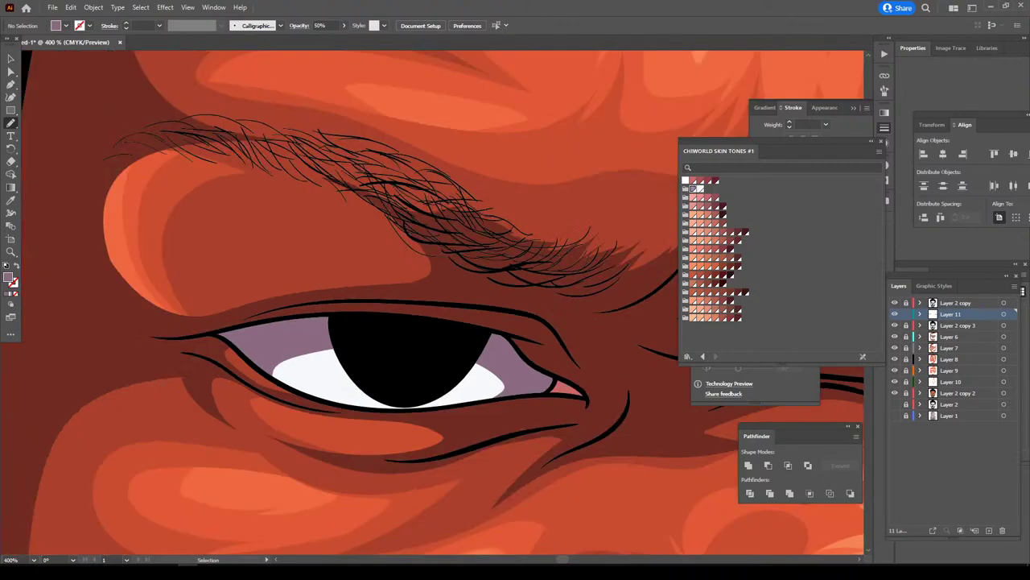
{"action": "key", "text": "ctrl+minus"}
{"action": "key", "text": "ctrl+minus"}
{"action": "key", "text": "ctrl+minus"}
{"action": "key", "text": "ctrl+minus"}
{"action": "key", "text": "ctrl+minus"}
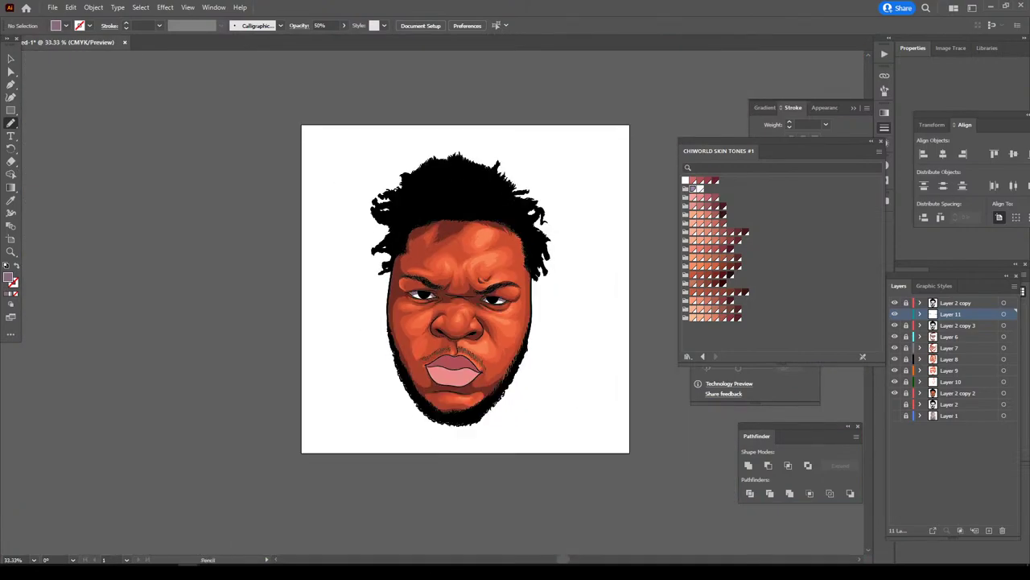
{"action": "key", "text": "ctrl+plus"}
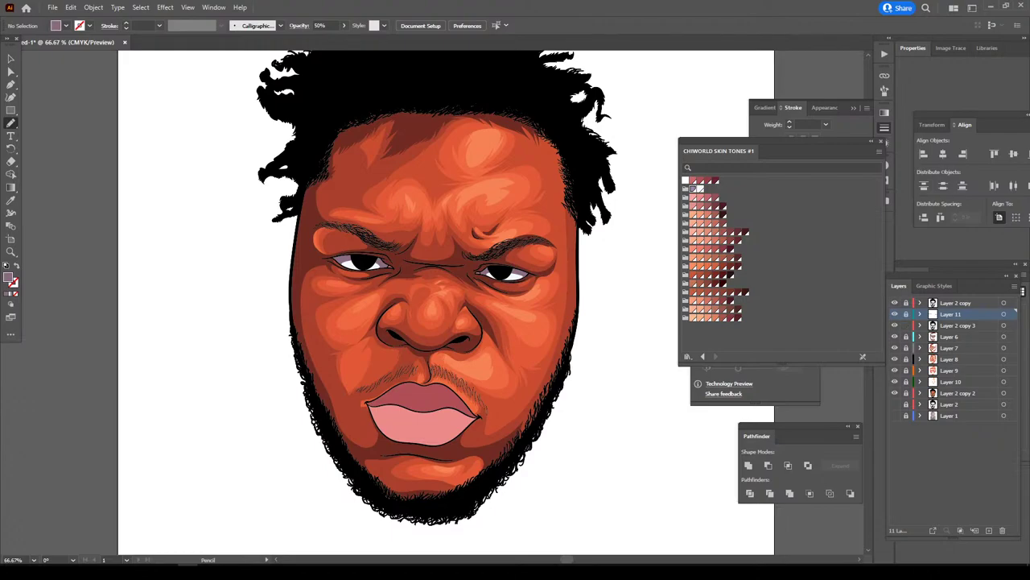
{"action": "scroll", "coordinate": [435, 322], "scroll_direction": "up", "scroll_amount": 3}
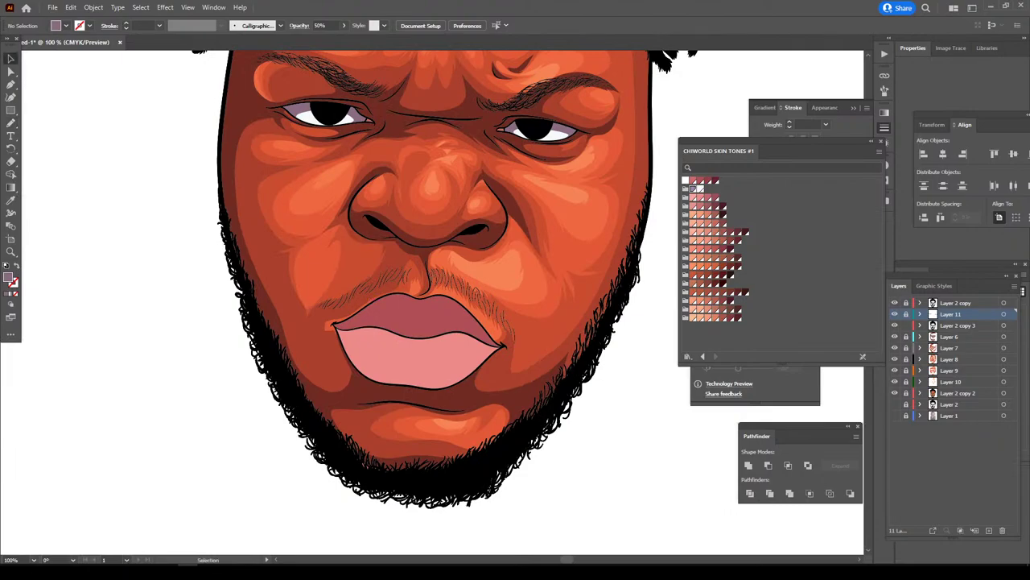
- Isolate the lip group and select all of its paths
{"action": "key", "text": "ctrl+equal"}
{"action": "key", "text": "ctrl+equal"}
{"action": "left_click", "coordinate": [403, 386]}
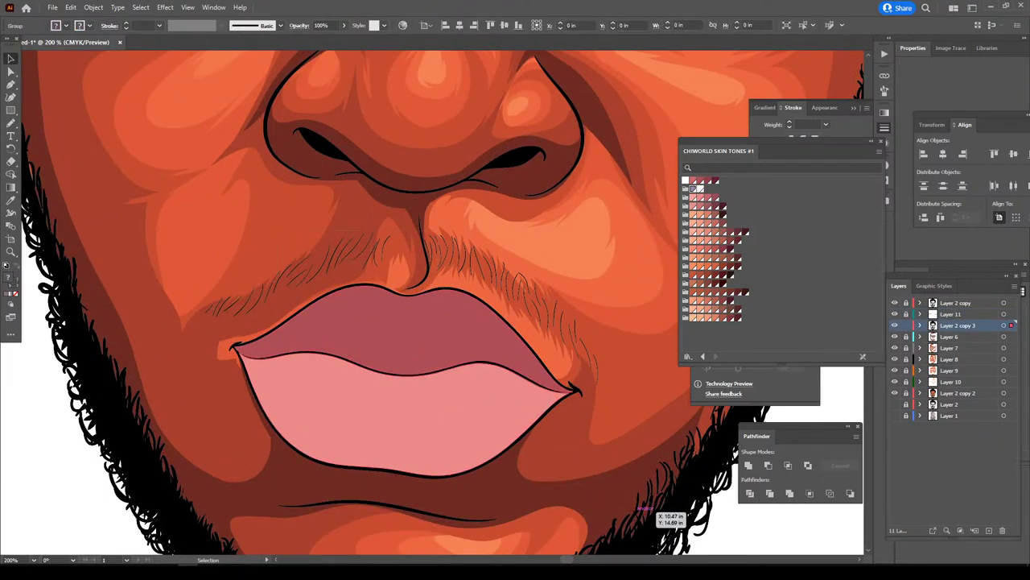
{"action": "right_click", "coordinate": [323, 236]}
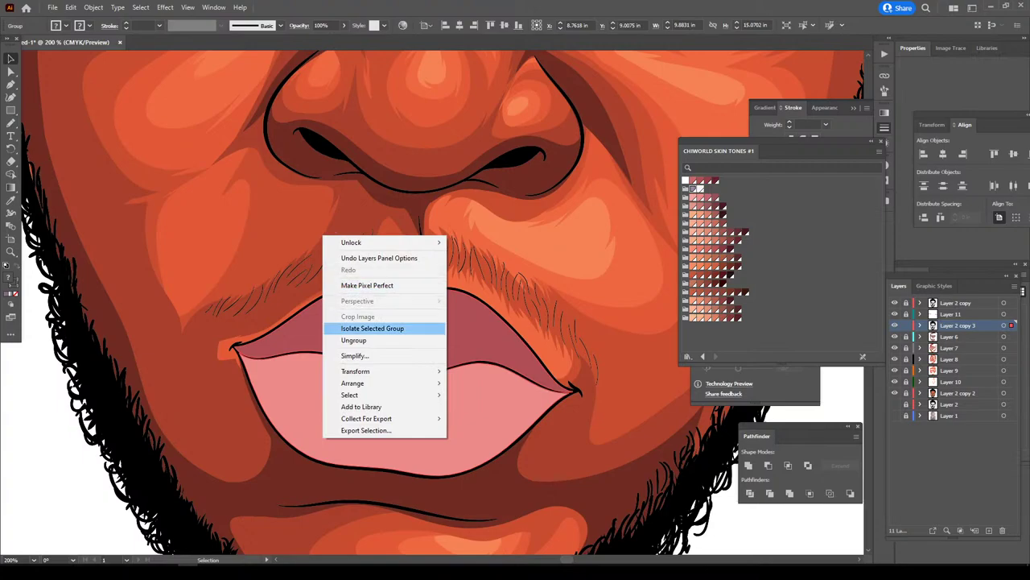
{"action": "left_click", "coordinate": [372, 327]}
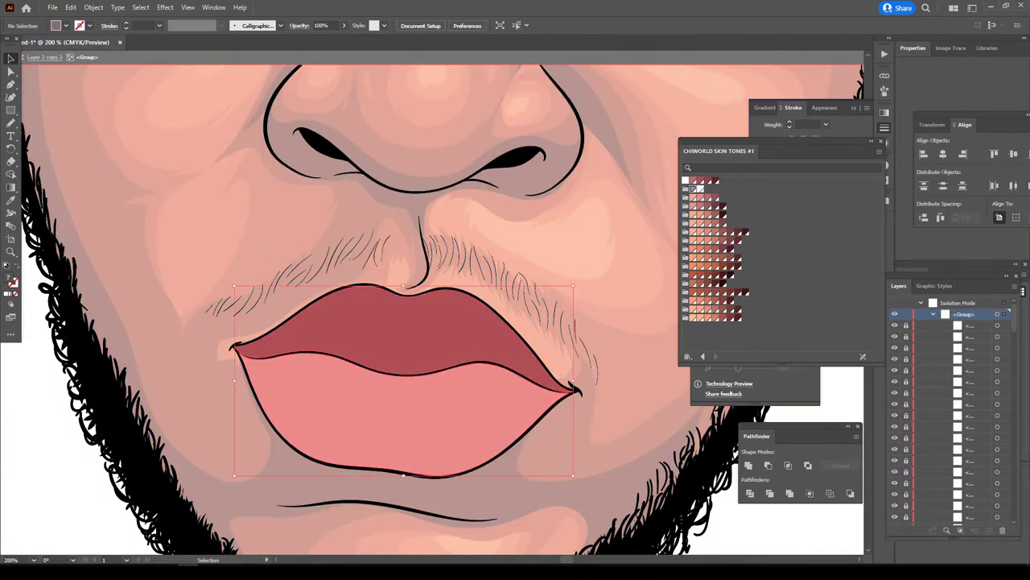
{"action": "key", "text": "ctrl+a"}
- Open Adjust Color Balance in CMYK mode with Convert and Preview enabled
{"action": "left_click", "coordinate": [71, 7]}
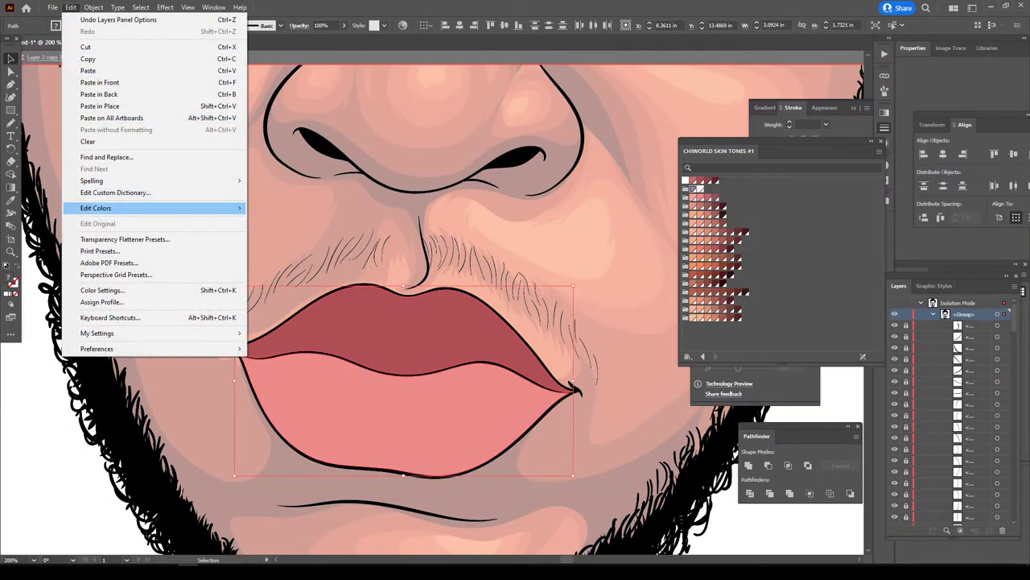
{"action": "left_click", "coordinate": [306, 235]}
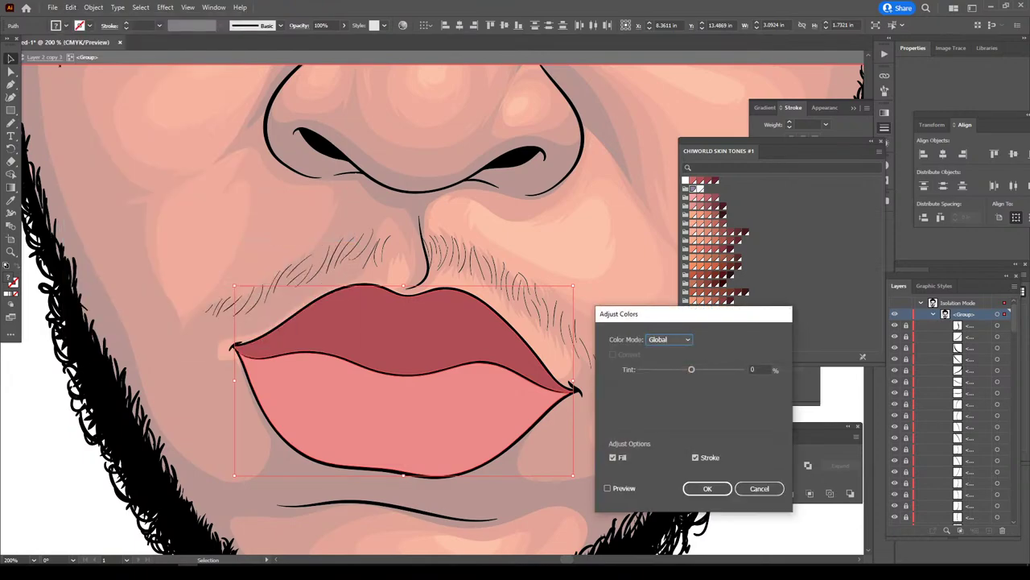
{"action": "left_click", "coordinate": [669, 339]}
{"action": "left_click", "coordinate": [668, 374]}
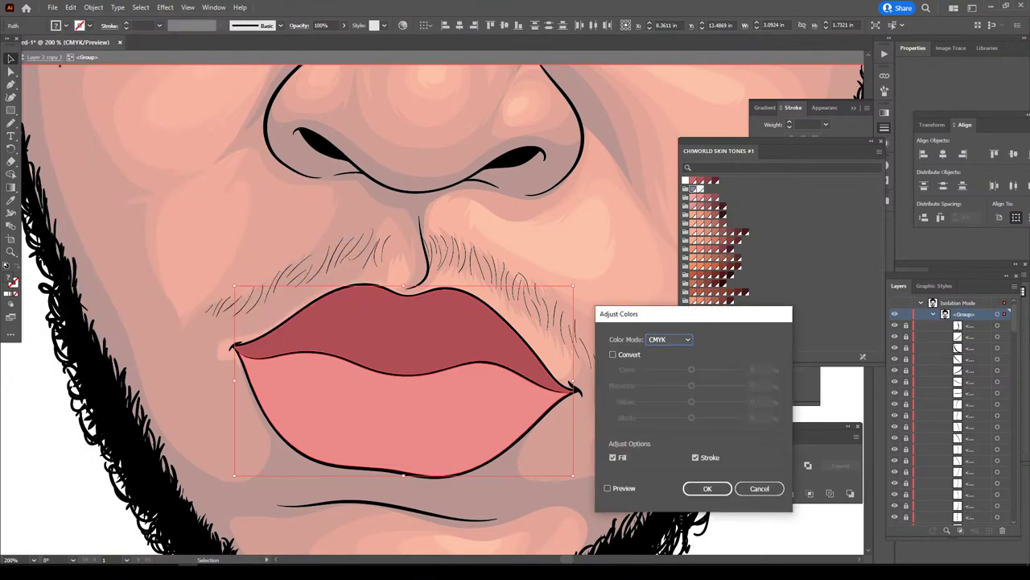
{"action": "left_click", "coordinate": [613, 354]}
{"action": "left_click", "coordinate": [608, 488]}
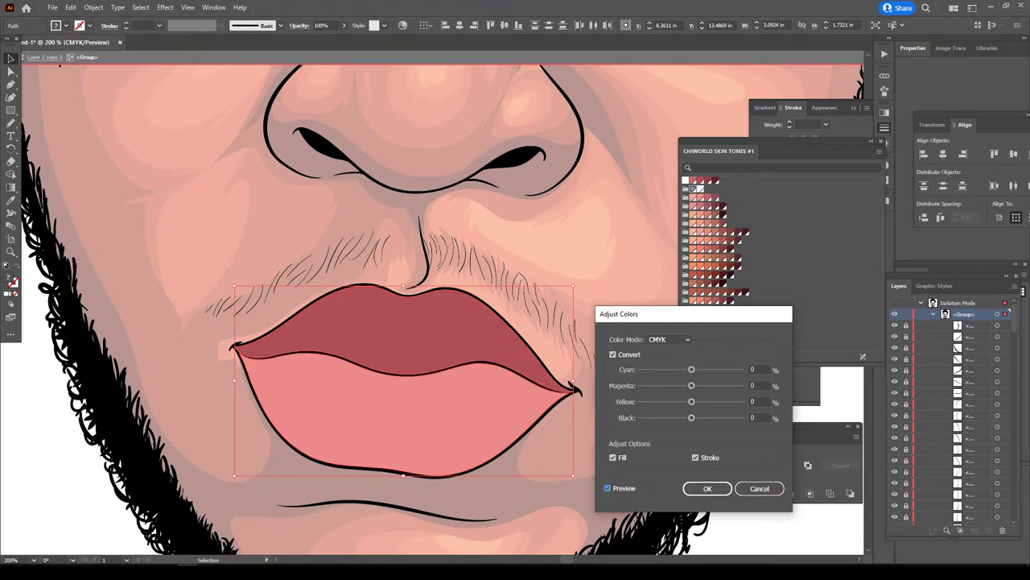
- Apply Cyan −12, Yellow 11 and an adjusted Magenta to the lips, then exit isolation
{"action": "left_click_drag", "start_coordinate": [692, 369], "coordinate": [685, 368]}
{"action": "key", "text": "Tab"}
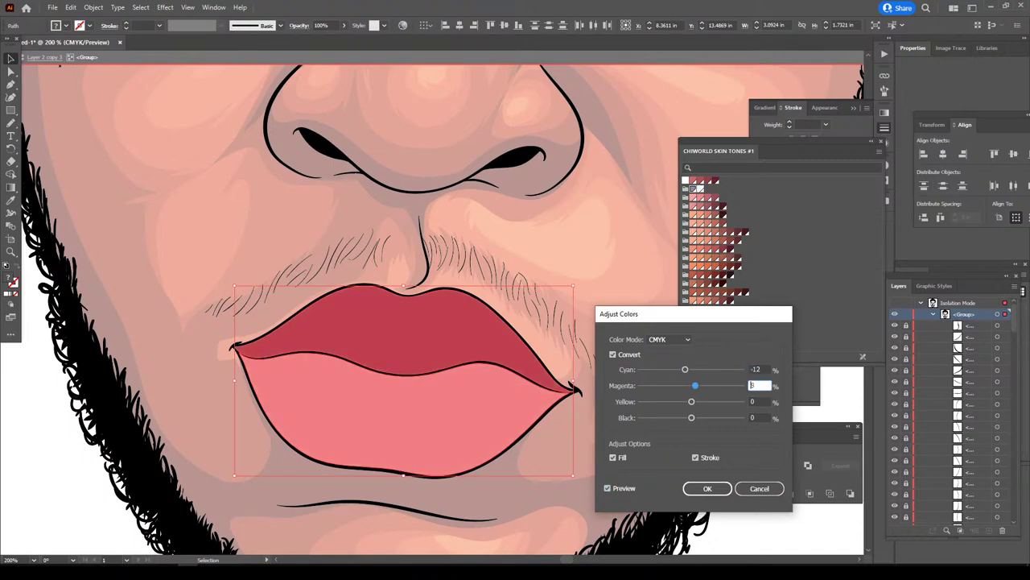
{"action": "key", "text": "Tab"}
{"action": "type", "text": "11"}
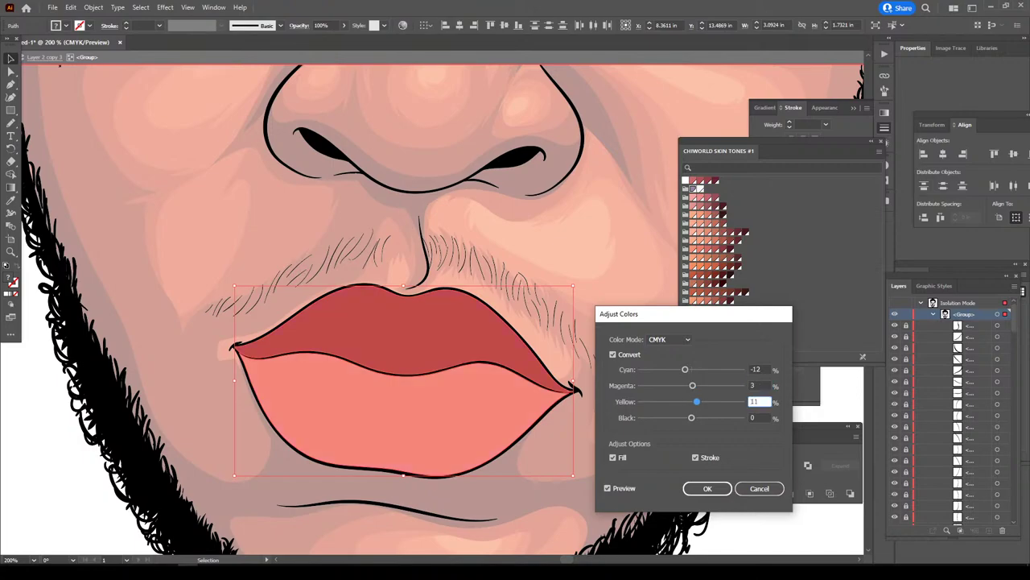
{"action": "key", "text": "shift+Tab"}
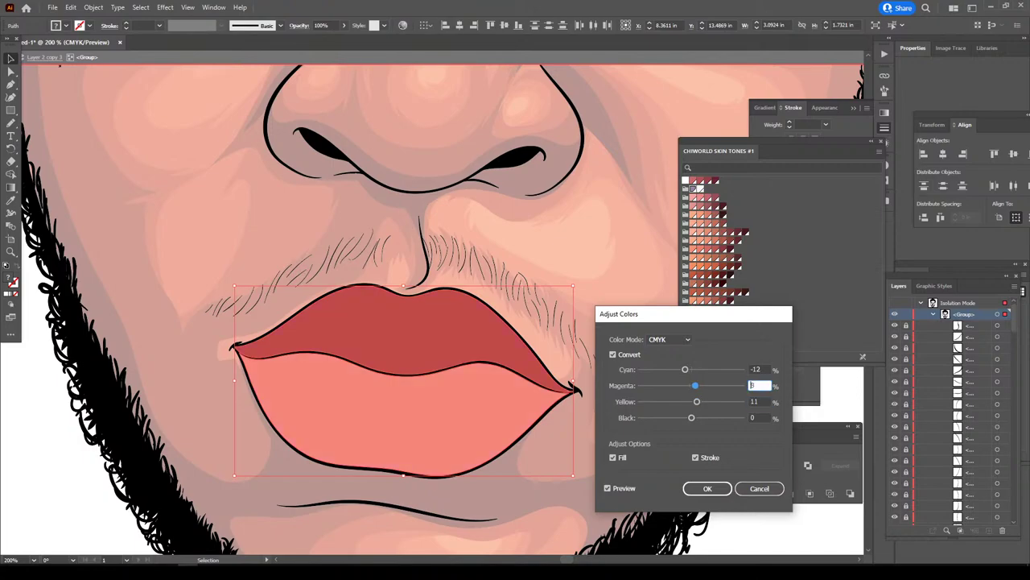
{"action": "type", "text": "107"}
{"action": "key", "text": "Return"}
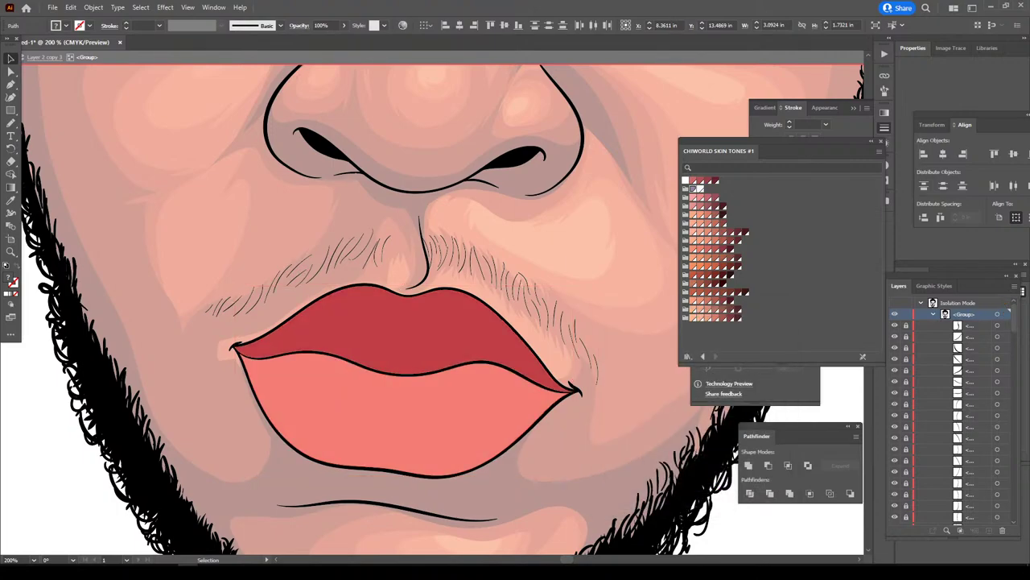
{"action": "key", "text": "Escape"}
{"action": "key", "text": "ctrl+minus"}
{"action": "key", "text": "ctrl+minus"}
{"action": "key", "text": "ctrl+minus"}
{"action": "key", "text": "ctrl+minus"}
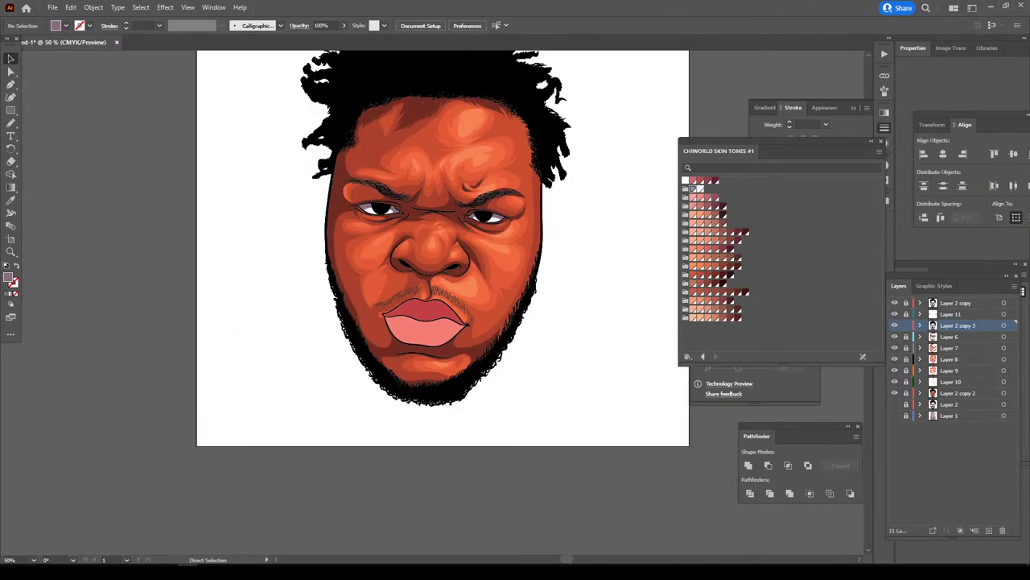
- Create Layer 12 and move it up just under Layer 2 copy
{"action": "key", "text": "ctrl+plus"}
{"action": "key", "text": "ctrl+plus"}
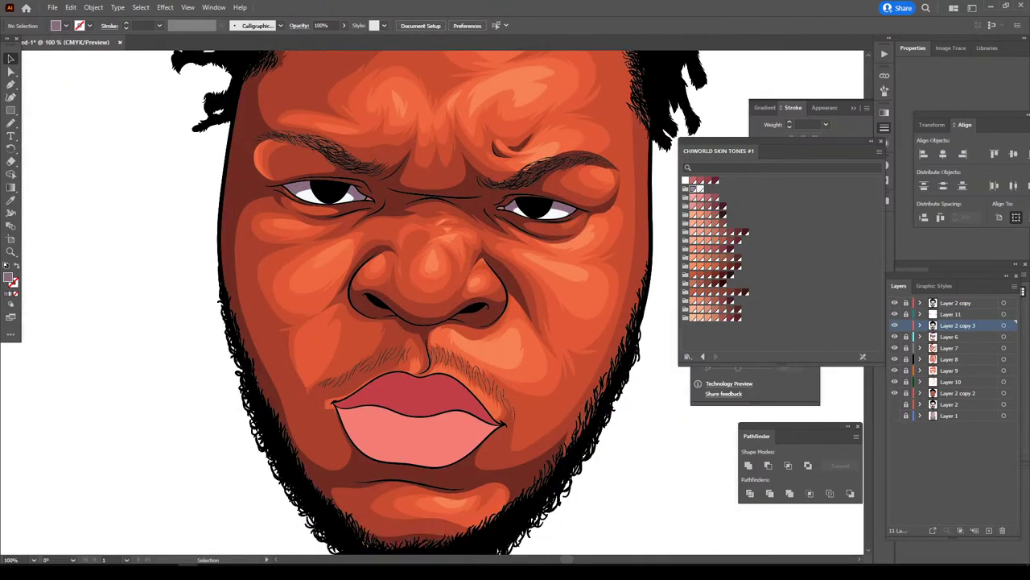
{"action": "key", "text": "ctrl+minus"}
{"action": "key", "text": "ctrl+minus"}
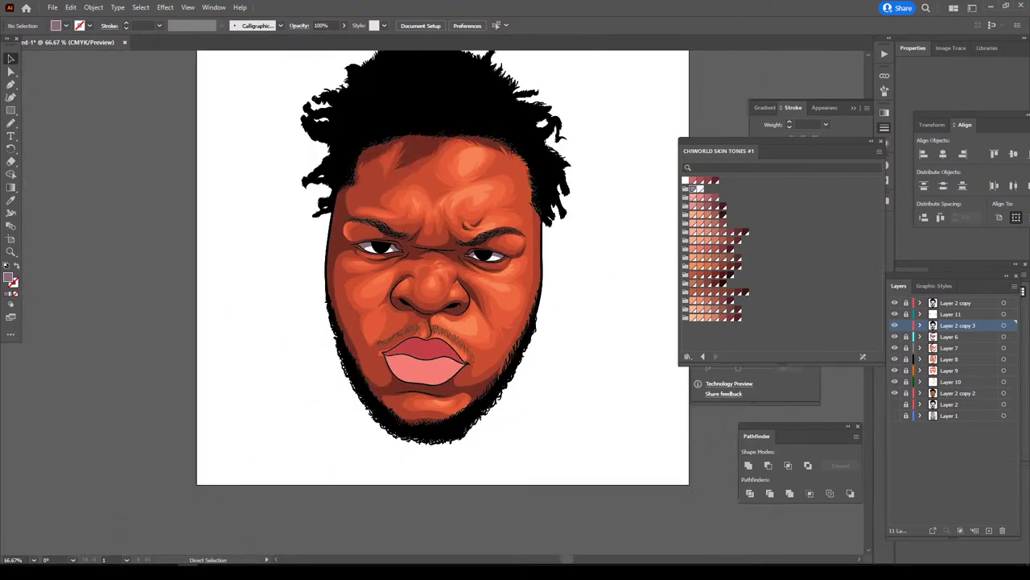
{"action": "key", "text": "ctrl+plus"}
{"action": "key", "text": "ctrl+plus"}
{"action": "key", "text": "ctrl+plus"}
{"action": "scroll", "coordinate": [670, 430], "scroll_direction": "down", "scroll_amount": 1}
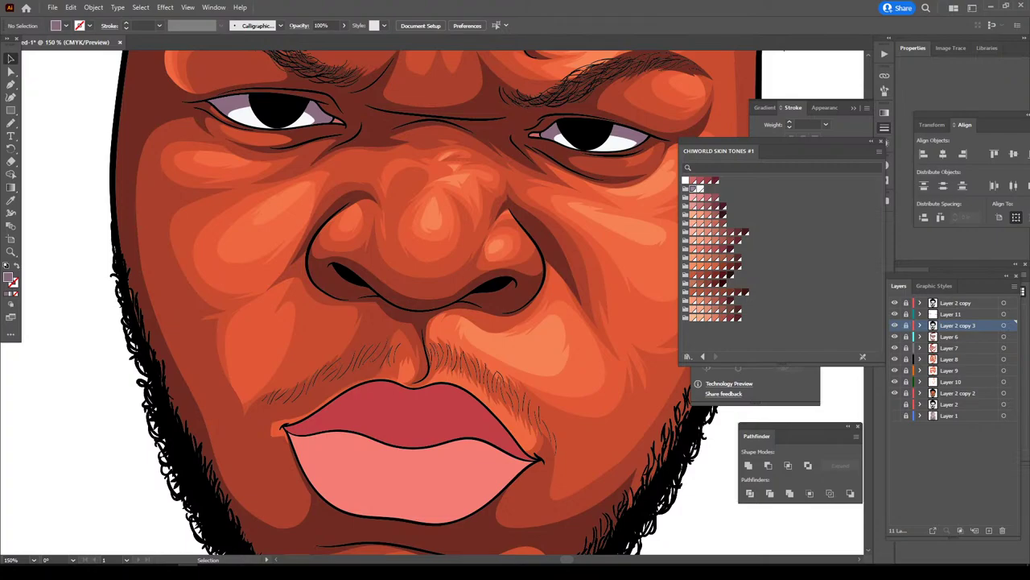
{"action": "left_click", "coordinate": [989, 530]}
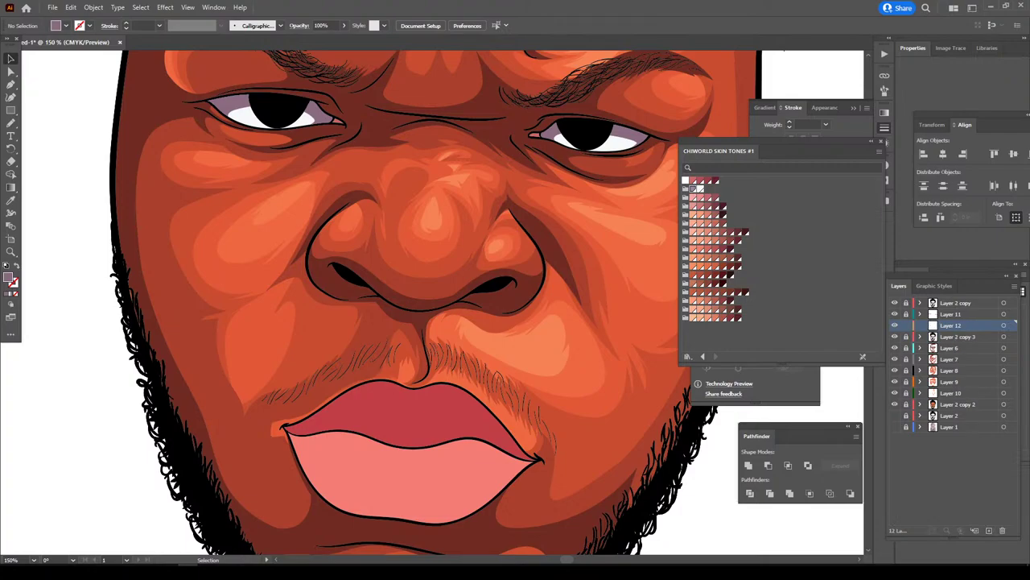
{"action": "mouse_move", "coordinate": [954, 324]}
{"action": "left_mouse_down"}
{"action": "mouse_move", "coordinate": [958, 336]}
{"action": "mouse_move", "coordinate": [956, 309]}
{"action": "left_mouse_up"}
- Sample the upper lip's red as the fill colour with the Eyedropper
{"action": "key", "text": "ctrl+minus"}
{"action": "key", "text": "ctrl+minus"}
{"action": "scroll", "coordinate": [415, 369], "scroll_direction": "up", "scroll_amount": 2}
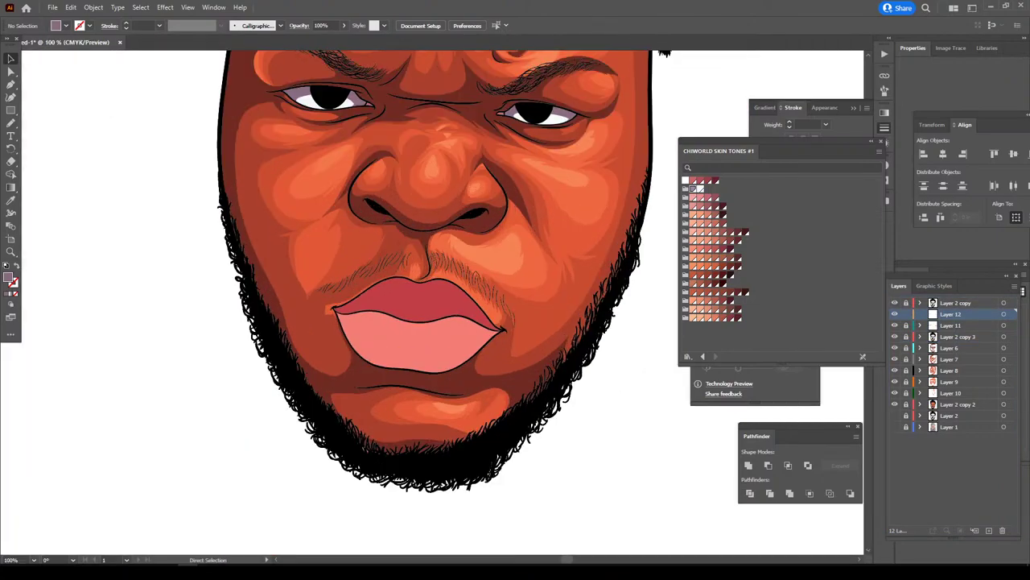
{"action": "scroll", "coordinate": [415, 370], "scroll_direction": "up", "scroll_amount": 1}
{"action": "scroll", "coordinate": [414, 369], "scroll_direction": "up", "scroll_amount": 1}
{"action": "scroll", "coordinate": [415, 370], "scroll_direction": "up", "scroll_amount": 1}
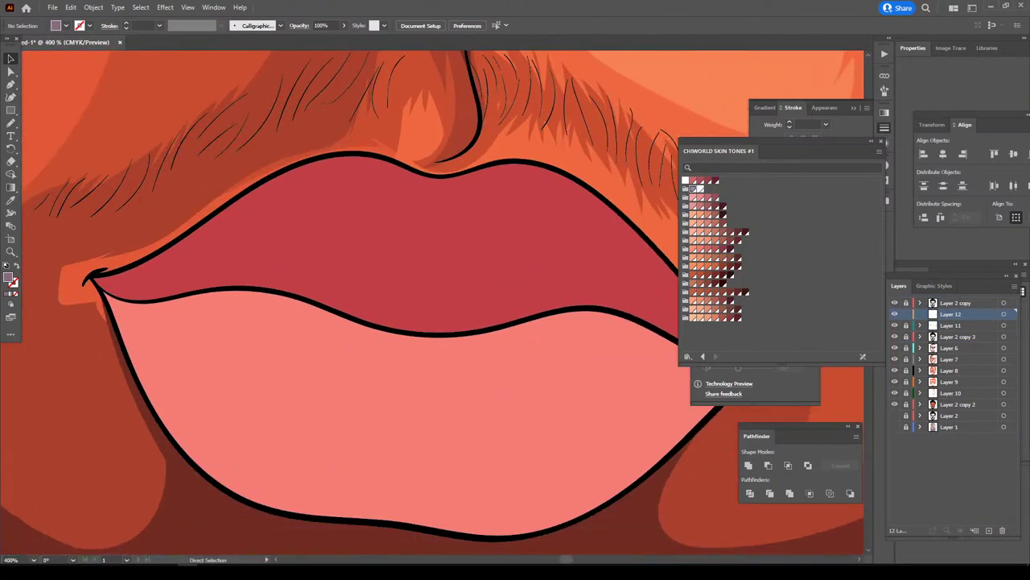
{"action": "key", "text": "i"}
{"action": "left_click", "coordinate": [402, 403]}
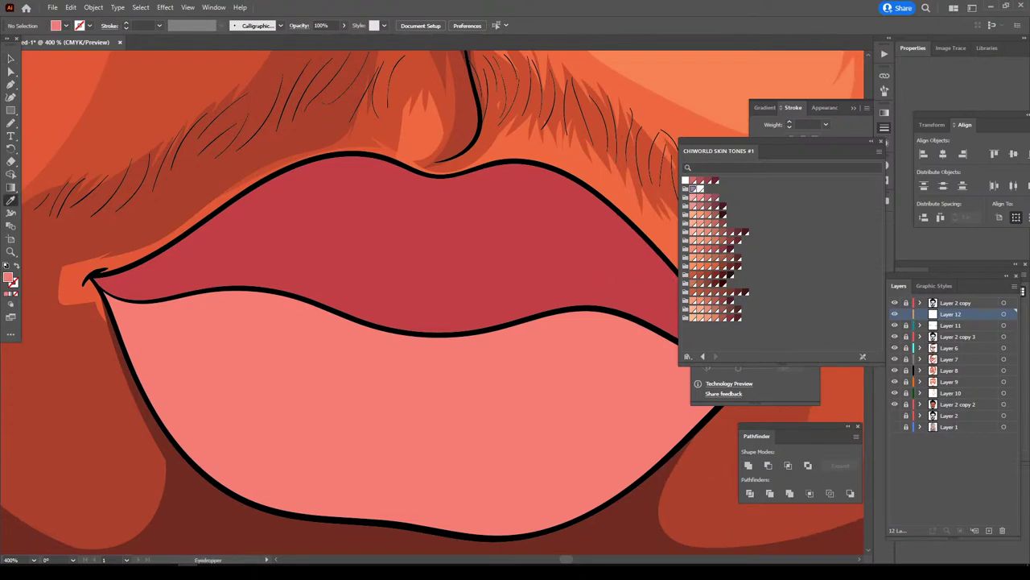
{"action": "left_click", "coordinate": [386, 225]}
- Pencil a closed dark red shadow band along the lower lip's outline toward the right corner
{"action": "key", "text": "n"}
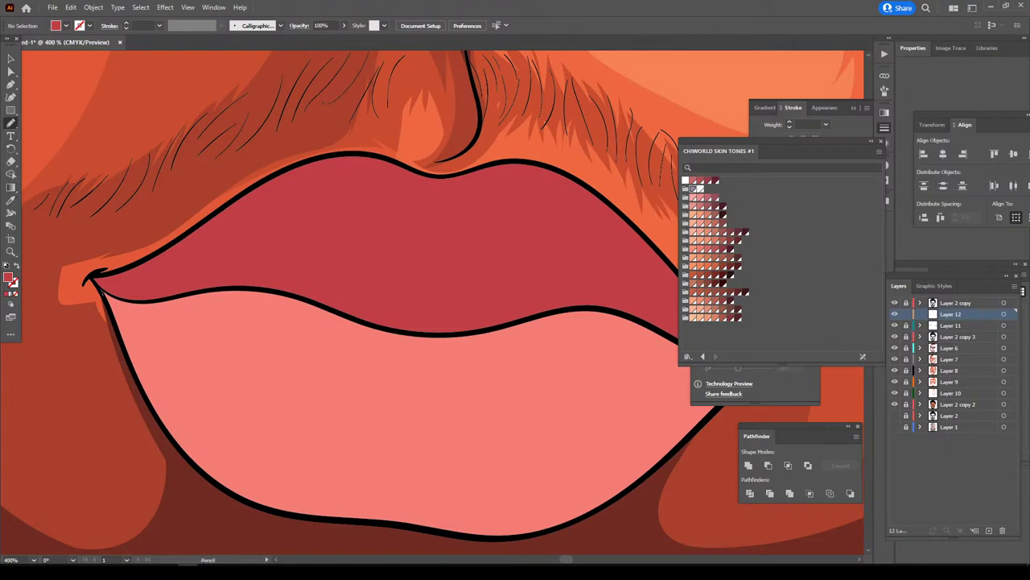
{"action": "mouse_move", "coordinate": [101, 295]}
{"action": "left_mouse_down"}
{"action": "mouse_move", "coordinate": [201, 473]}
{"action": "mouse_move", "coordinate": [412, 525]}
{"action": "mouse_move", "coordinate": [523, 538]}
{"action": "left_mouse_up"}
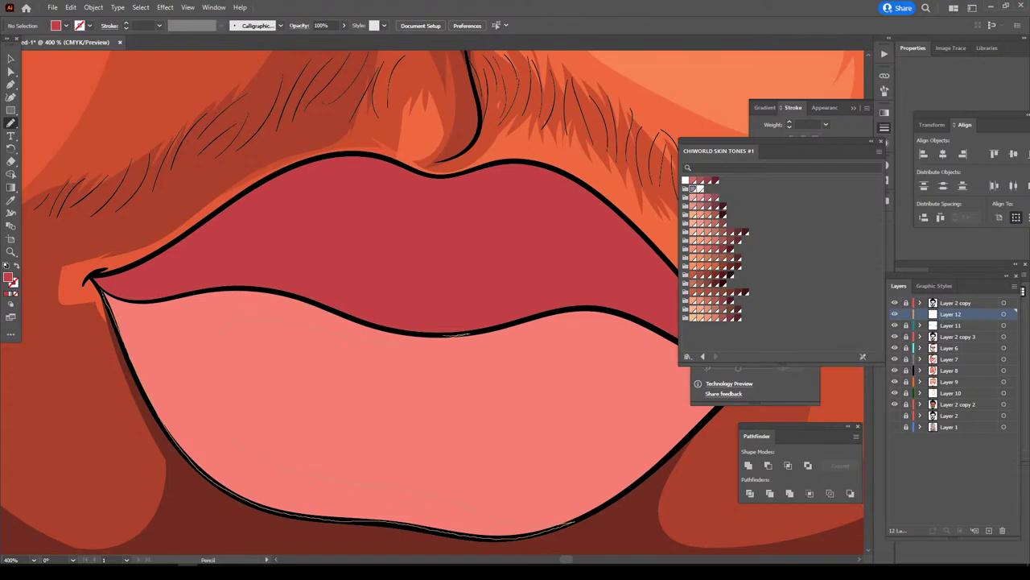
{"action": "mouse_move", "coordinate": [445, 335]}
{"action": "left_mouse_down"}
{"action": "mouse_move", "coordinate": [265, 284]}
{"action": "mouse_move", "coordinate": [131, 299]}
{"action": "mouse_move", "coordinate": [95, 283]}
{"action": "left_mouse_up"}
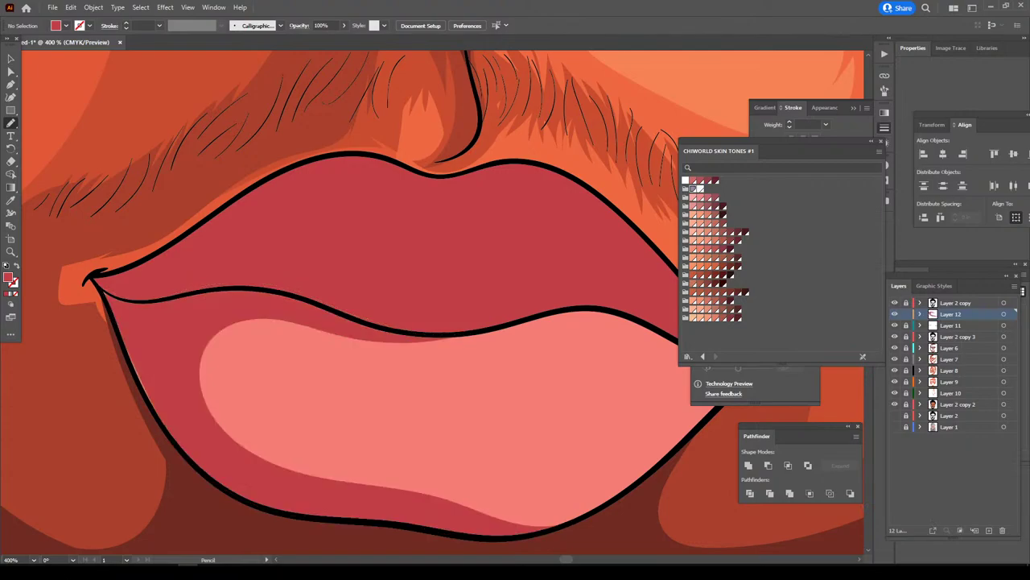
{"action": "key", "text": "ctrl+minus"}
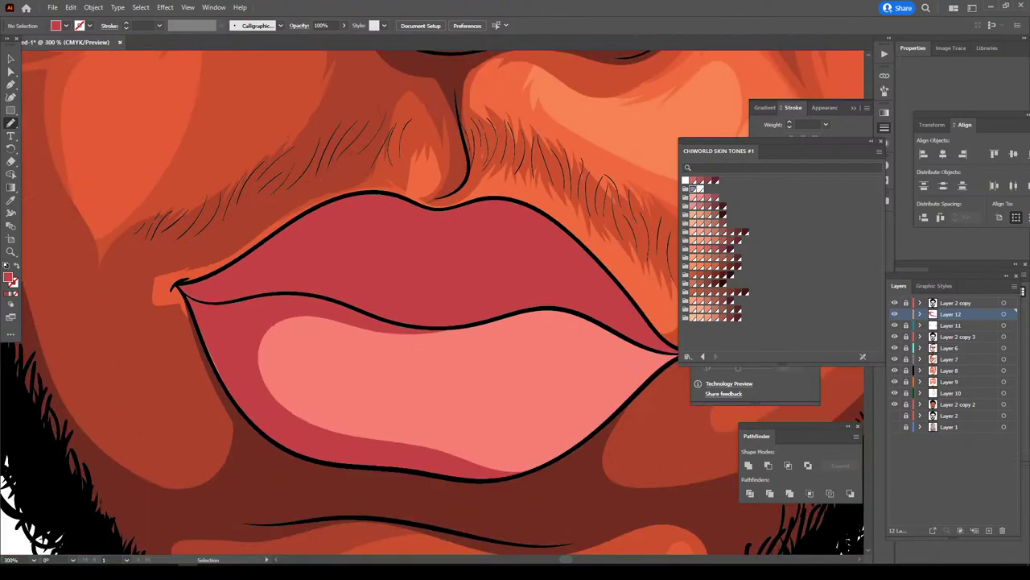
{"action": "key", "text": "ctrl+minus"}
{"action": "key", "text": "ctrl+minus"}
{"action": "key", "text": "ctrl+plus"}
{"action": "key", "text": "ctrl+plus"}
{"action": "key", "text": "ctrl+plus"}
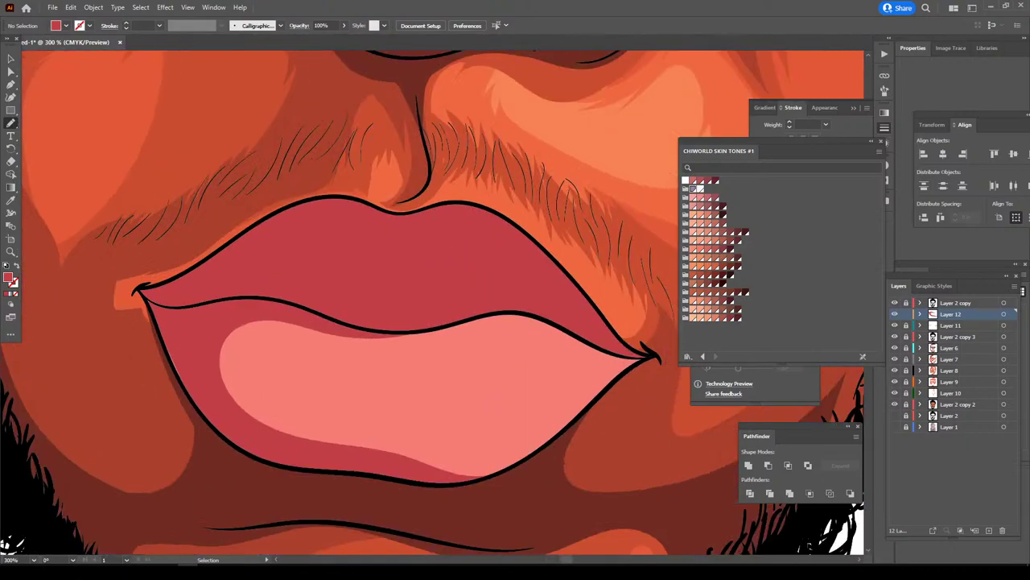
{"action": "scroll", "coordinate": [536, 460], "scroll_direction": "down", "scroll_amount": 2}
{"action": "key", "text": "ctrl+plus"}
{"action": "key", "text": "ctrl+plus"}
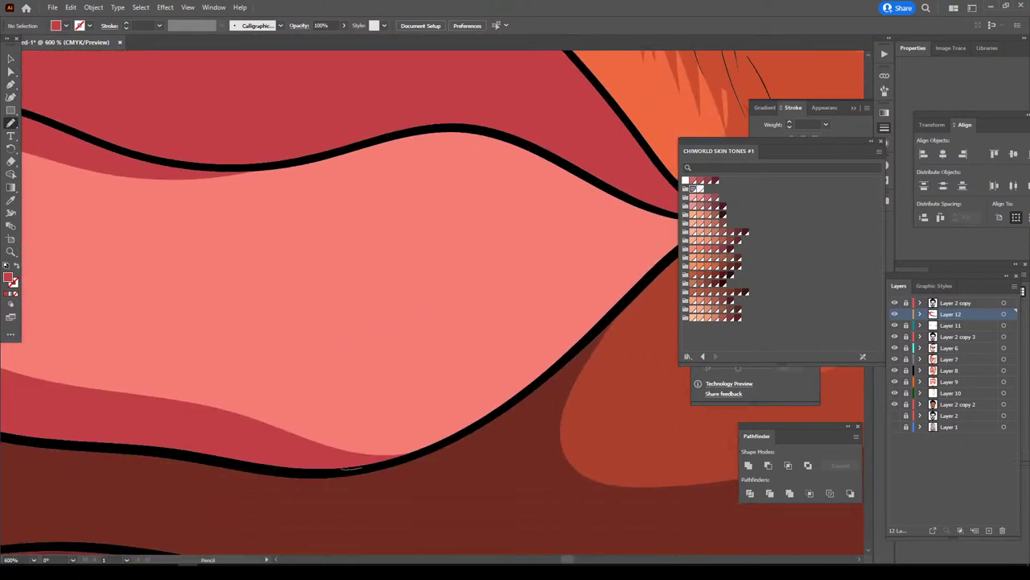
{"action": "mouse_move", "coordinate": [346, 467]}
{"action": "left_mouse_down"}
{"action": "mouse_move", "coordinate": [430, 448]}
{"action": "mouse_move", "coordinate": [497, 412]}
{"action": "mouse_move", "coordinate": [637, 286]}
{"action": "left_mouse_up"}
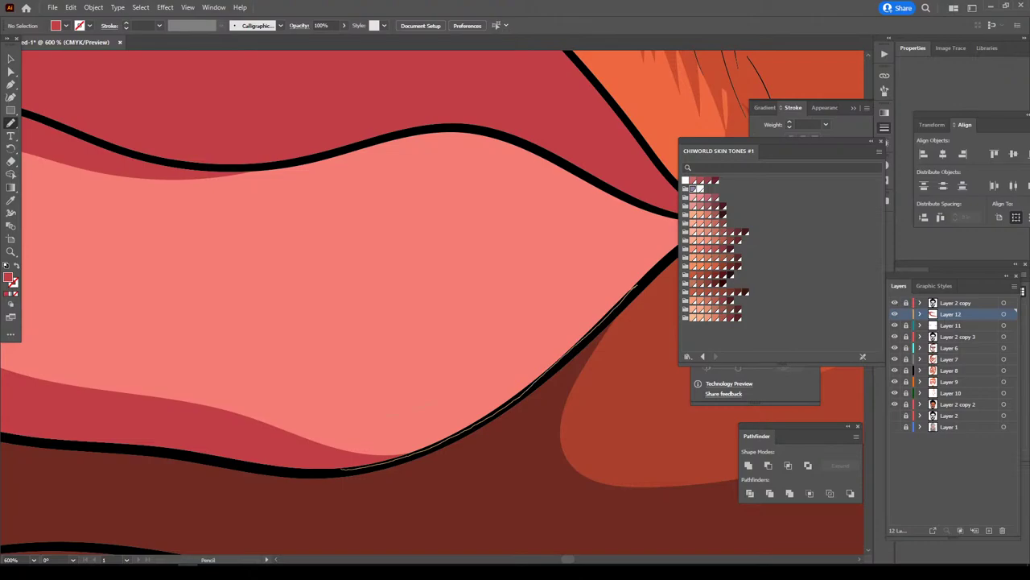
{"action": "left_click_drag", "start_coordinate": [197, 408], "coordinate": [133, 389]}
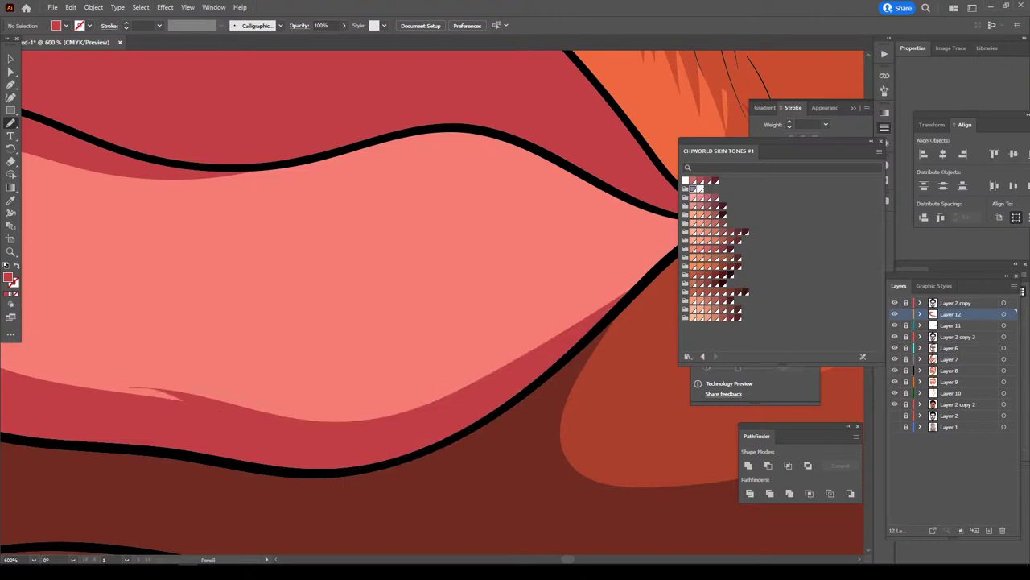
{"action": "key", "text": "ctrl+minus"}
{"action": "key", "text": "ctrl+minus"}
{"action": "key", "text": "ctrl+minus"}
{"action": "key", "text": "ctrl+minus"}
{"action": "key", "text": "ctrl+minus"}
{"action": "key", "text": "ctrl+minus"}
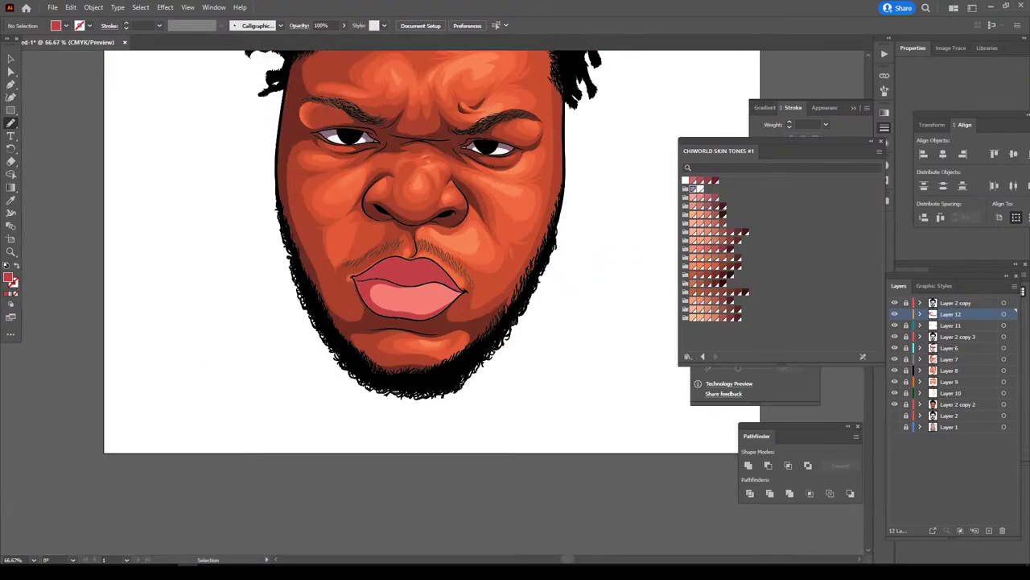
{"action": "key", "text": "ctrl+minus"}
- Sketch a stroke along the left lip outline, then zoom in close on the lips
{"action": "key", "text": "ctrl+plus"}
{"action": "key", "text": "ctrl+plus"}
{"action": "key", "text": "ctrl+plus"}
{"action": "key", "text": "ctrl+plus"}
{"action": "key", "text": "ctrl+plus"}
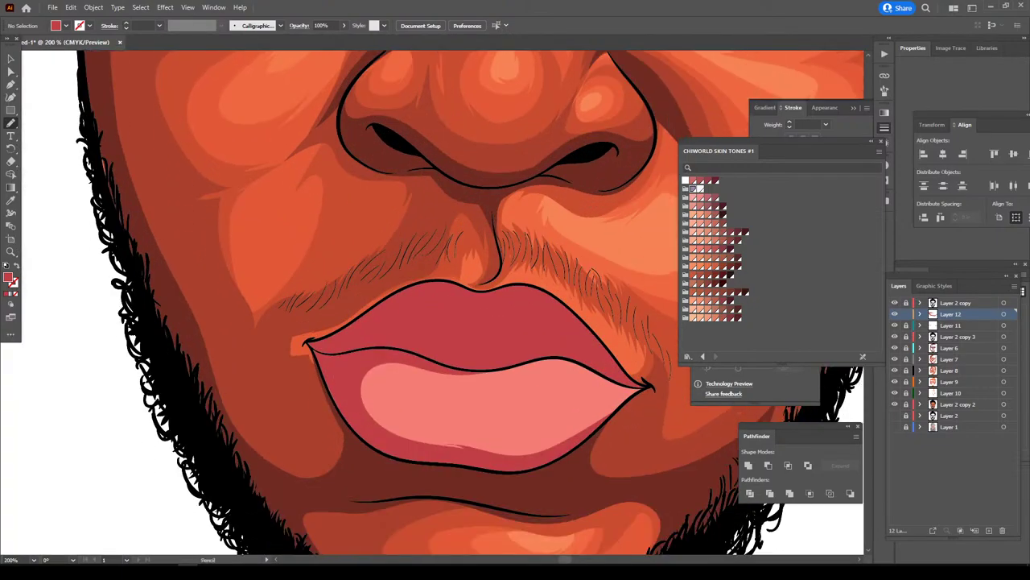
{"action": "key", "text": "ctrl+plus"}
{"action": "key", "text": "ctrl+plus"}
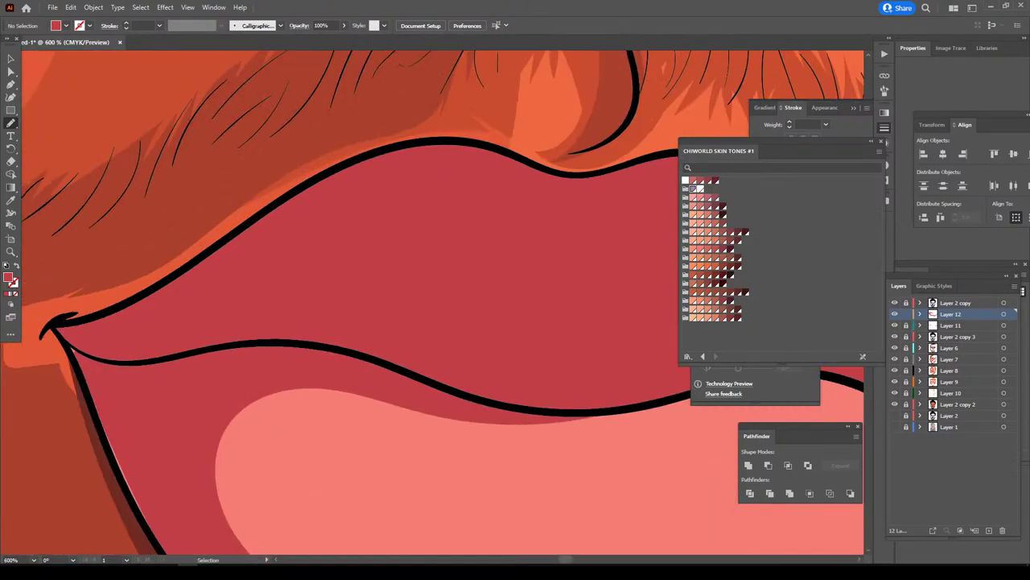
{"action": "mouse_move", "coordinate": [199, 409]}
{"action": "left_mouse_down"}
{"action": "mouse_move", "coordinate": [160, 379]}
{"action": "mouse_move", "coordinate": [117, 277]}
{"action": "left_mouse_up"}
{"action": "key", "text": "ctrl+minus"}
{"action": "key", "text": "ctrl+minus"}
{"action": "key", "text": "ctrl+minus"}
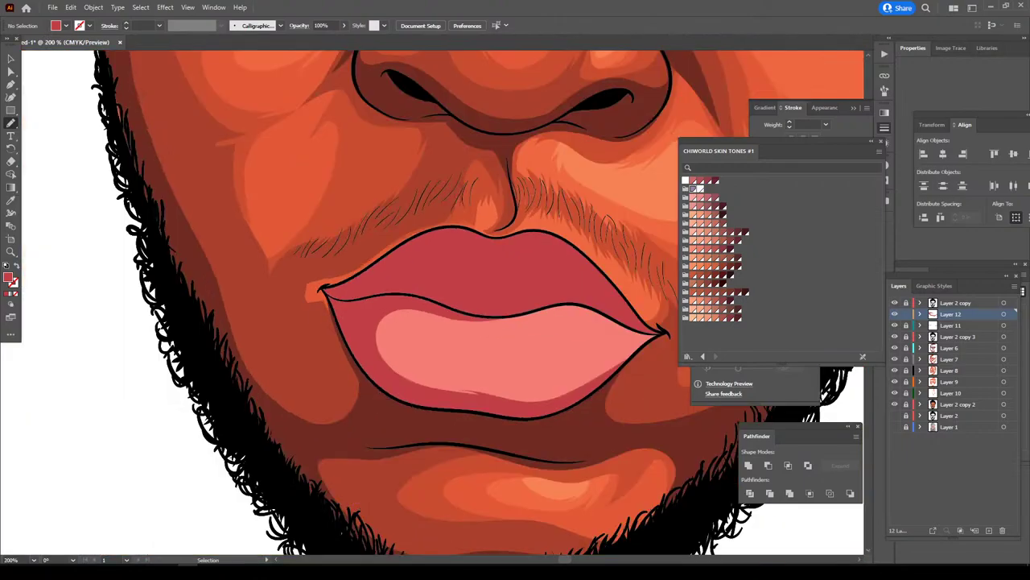
{"action": "key", "text": "ctrl+minus"}
{"action": "key", "text": "ctrl+minus"}
{"action": "key", "text": "ctrl+minus"}
{"action": "key", "text": "ctrl+minus"}
{"action": "key", "text": "ctrl+plus"}
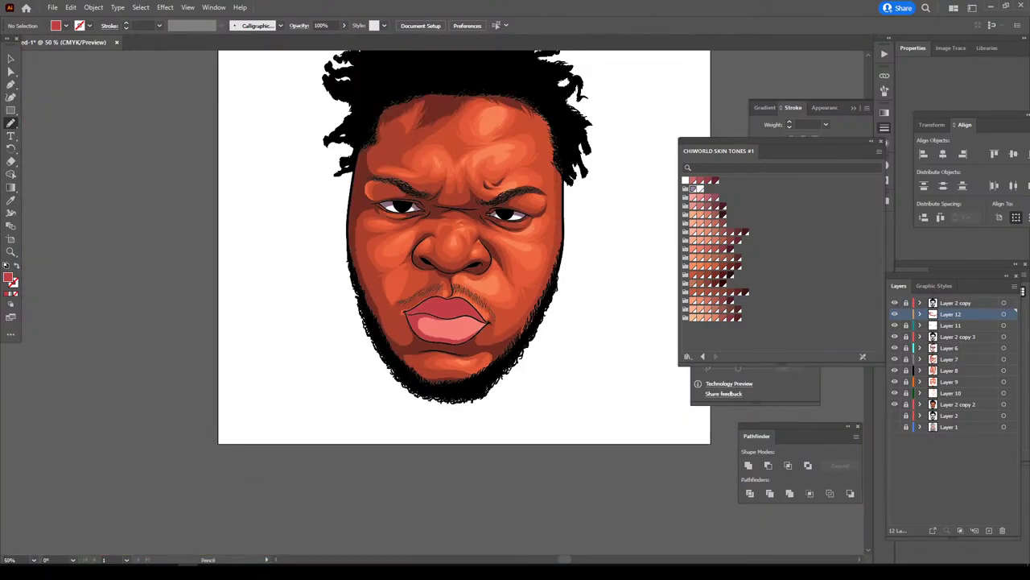
{"action": "key", "text": "ctrl+plus"}
{"action": "key", "text": "ctrl+plus"}
{"action": "key", "text": "ctrl+plus"}
{"action": "key", "text": "ctrl+plus"}
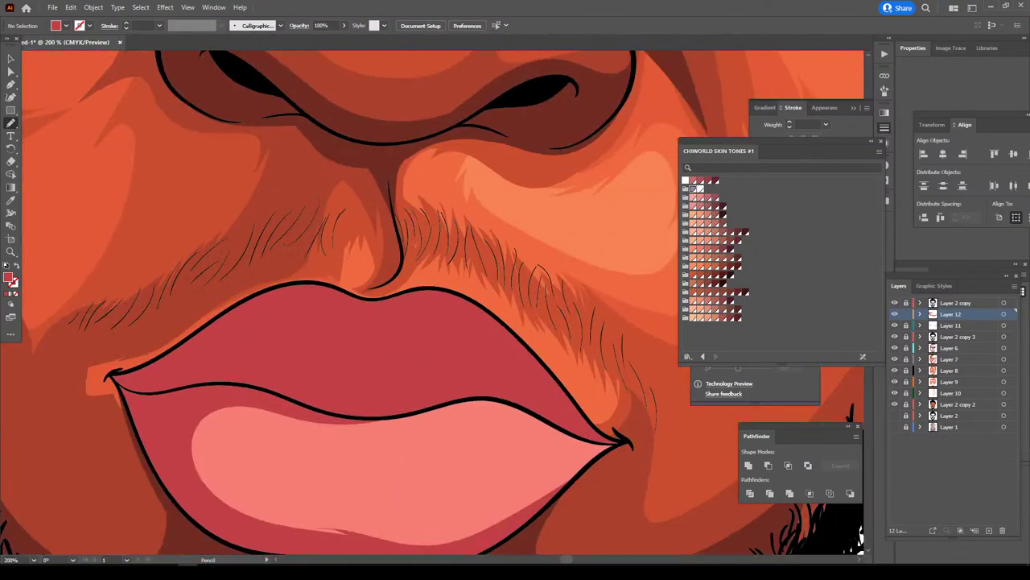
{"action": "key", "text": "ctrl+plus"}
{"action": "scroll", "coordinate": [442, 302], "scroll_direction": "down", "scroll_amount": 2}
{"action": "key", "text": "ctrl+plus"}
{"action": "scroll", "coordinate": [432, 303], "scroll_direction": "left", "scroll_amount": 3}
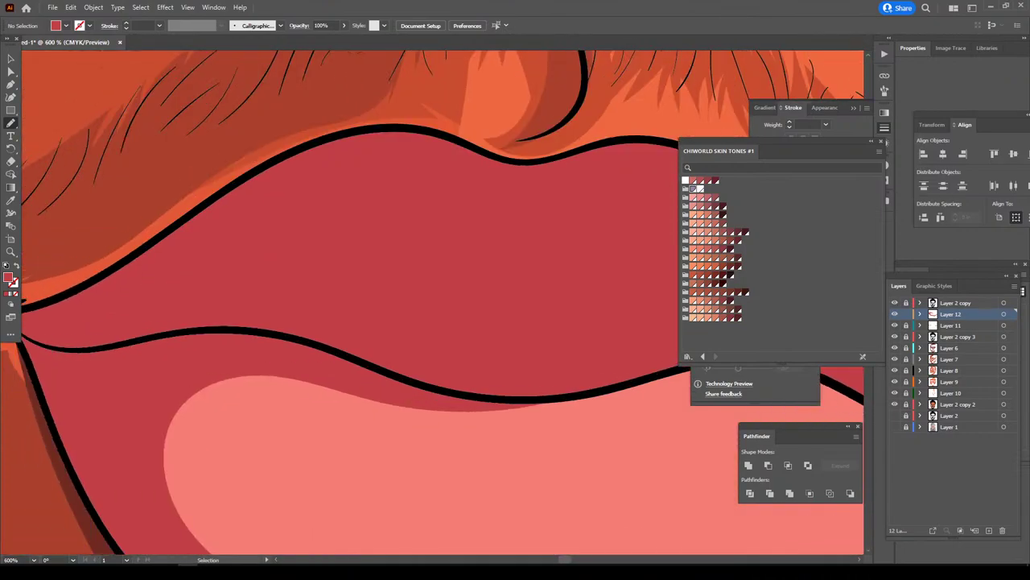
{"action": "scroll", "coordinate": [433, 302], "scroll_direction": "left", "scroll_amount": 2}
- Darken the fill colour to maroon #842D39
{"action": "key", "text": "i"}
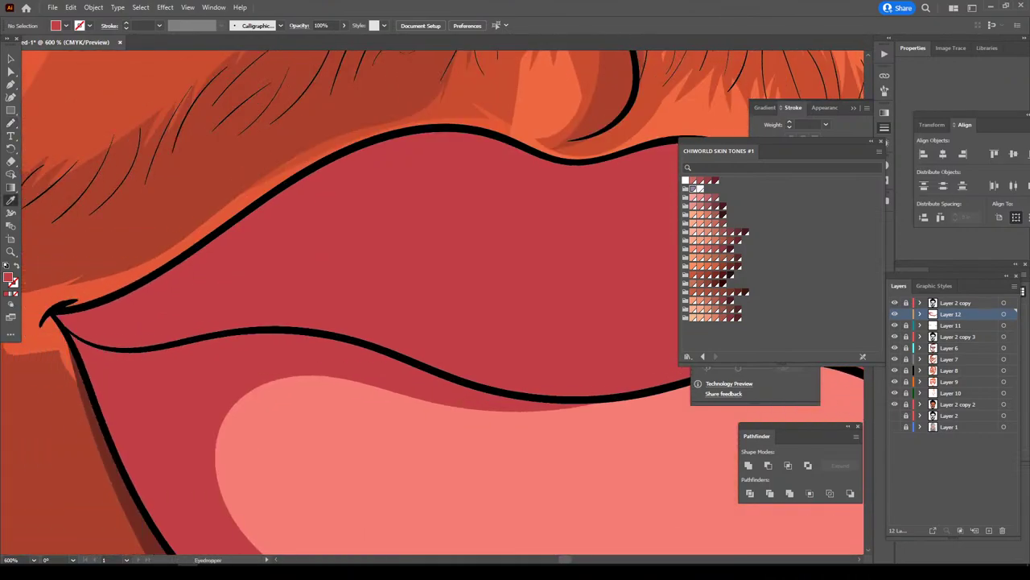
{"action": "double_click", "coordinate": [9, 278]}
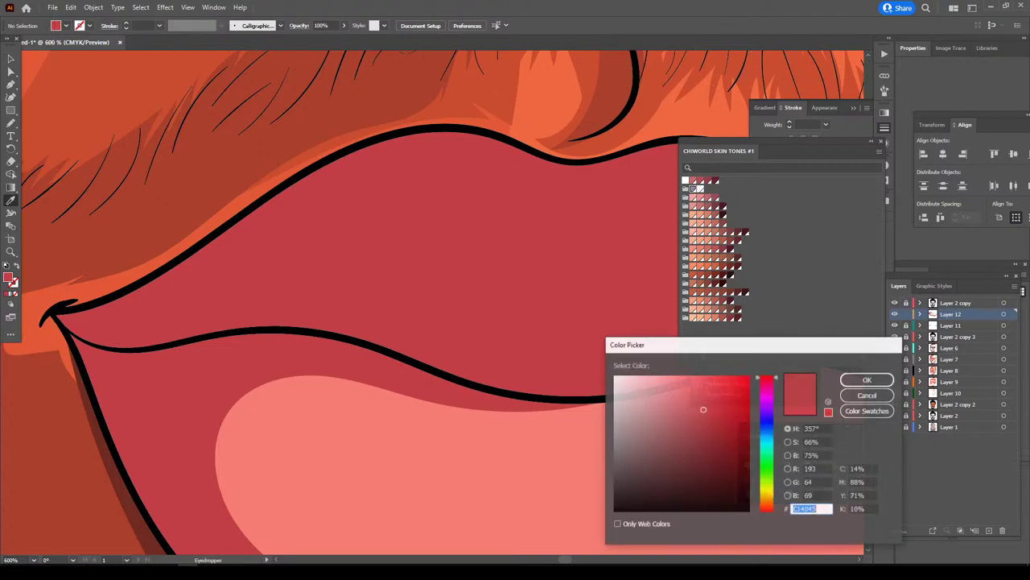
{"action": "left_click_drag", "start_coordinate": [703, 409], "coordinate": [708, 445]}
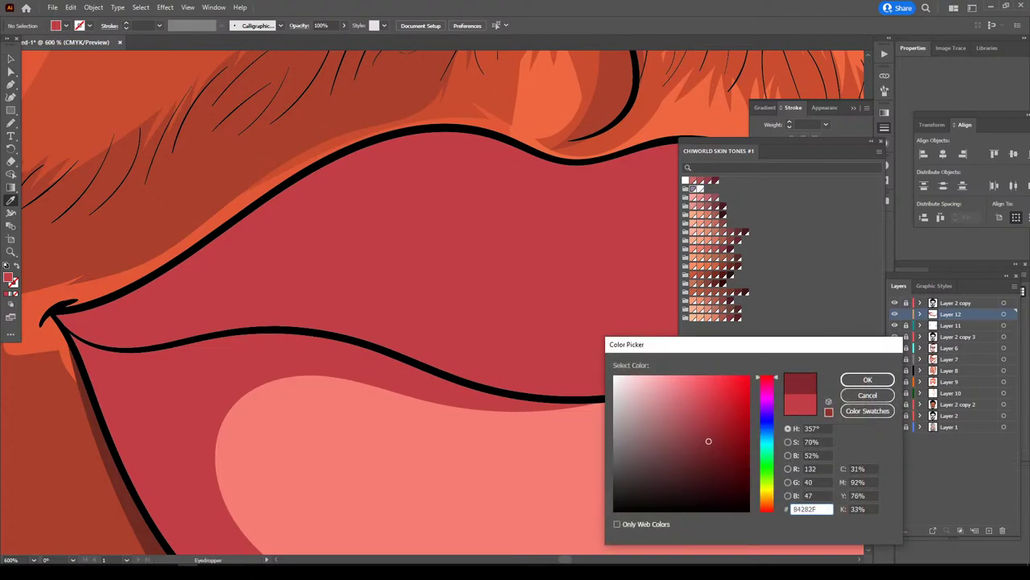
{"action": "left_click_drag", "start_coordinate": [708, 445], "coordinate": [703, 441]}
{"action": "left_click_drag", "start_coordinate": [768, 377], "coordinate": [767, 379]}
{"action": "left_click", "coordinate": [868, 379]}
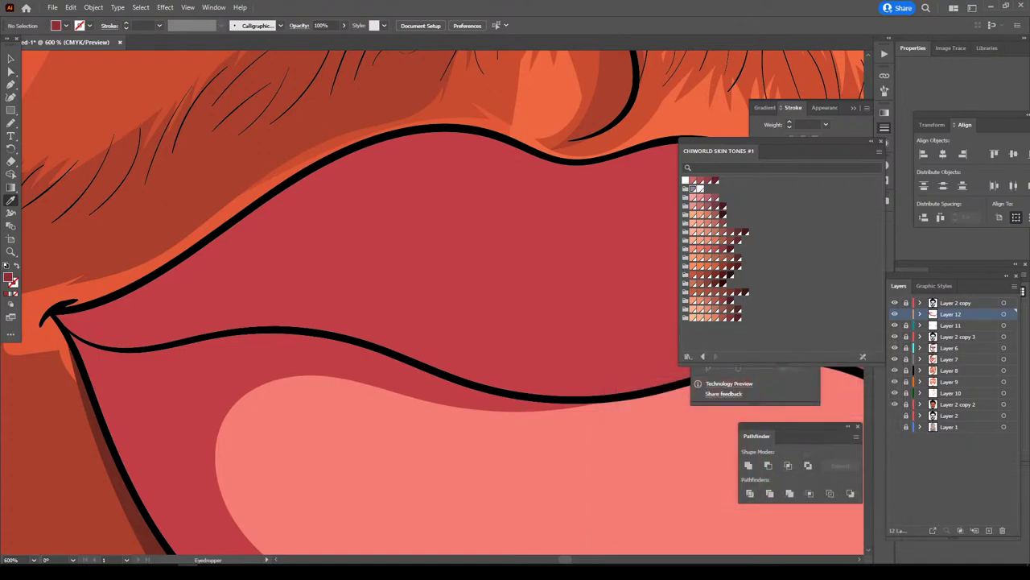
- Pencil a closed maroon shadow shape across the left part of the upper lip
{"action": "key", "text": "n"}
{"action": "mouse_move", "coordinate": [108, 348]}
{"action": "left_mouse_down"}
{"action": "mouse_move", "coordinate": [375, 345]}
{"action": "mouse_move", "coordinate": [587, 397]}
{"action": "left_mouse_up"}
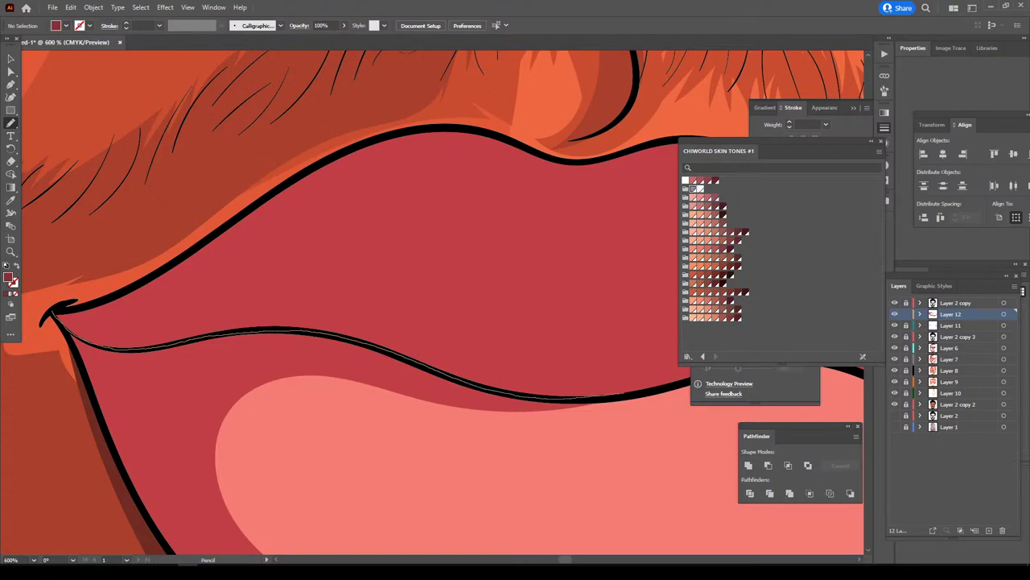
{"action": "left_click_drag", "start_coordinate": [662, 384], "coordinate": [544, 344]}
{"action": "mouse_move", "coordinate": [517, 309]}
{"action": "left_mouse_down"}
{"action": "mouse_move", "coordinate": [467, 326]}
{"action": "mouse_move", "coordinate": [332, 245]}
{"action": "mouse_move", "coordinate": [394, 171]}
{"action": "mouse_move", "coordinate": [470, 152]}
{"action": "mouse_move", "coordinate": [322, 172]}
{"action": "mouse_move", "coordinate": [105, 304]}
{"action": "left_mouse_up"}
{"action": "left_click_drag", "start_coordinate": [665, 385], "coordinate": [661, 384]}
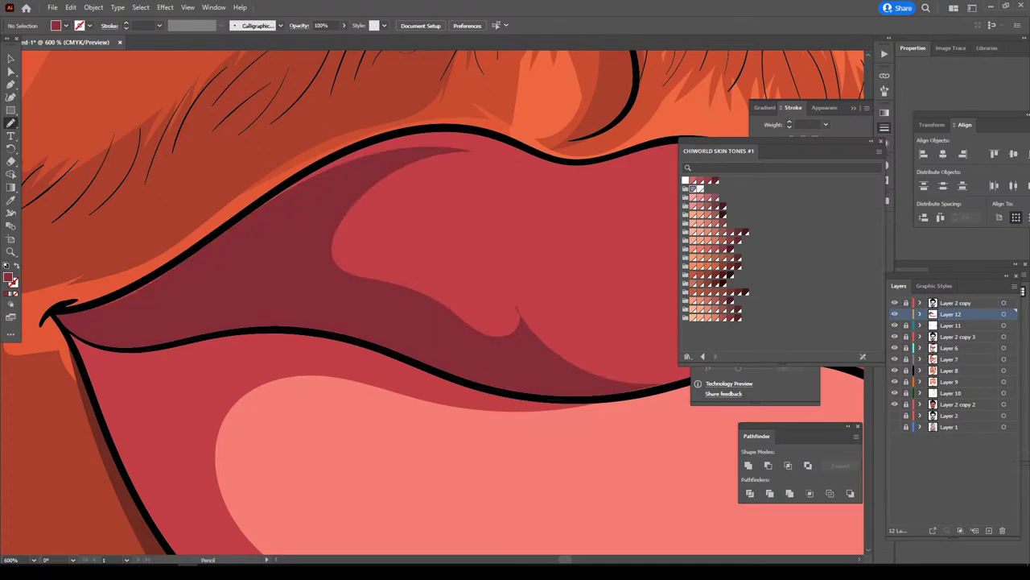
{"action": "scroll", "coordinate": [326, 479], "scroll_direction": "down", "scroll_amount": 4}
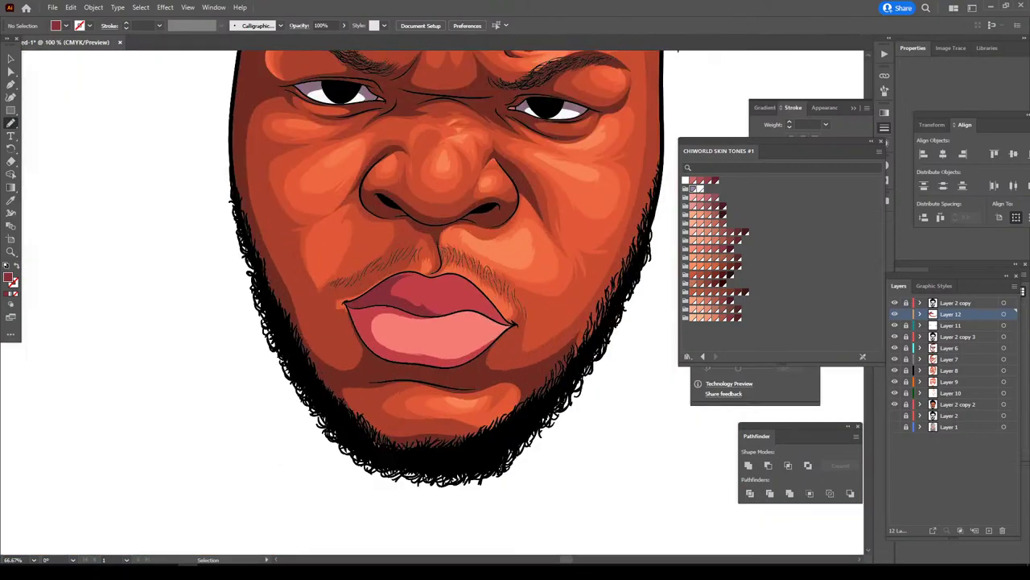
- Extend the maroon shading over the upper lip's right side and lower edge
{"action": "scroll", "coordinate": [326, 478], "scroll_direction": "up", "scroll_amount": 2}
{"action": "scroll", "coordinate": [439, 304], "scroll_direction": "up", "scroll_amount": 2}
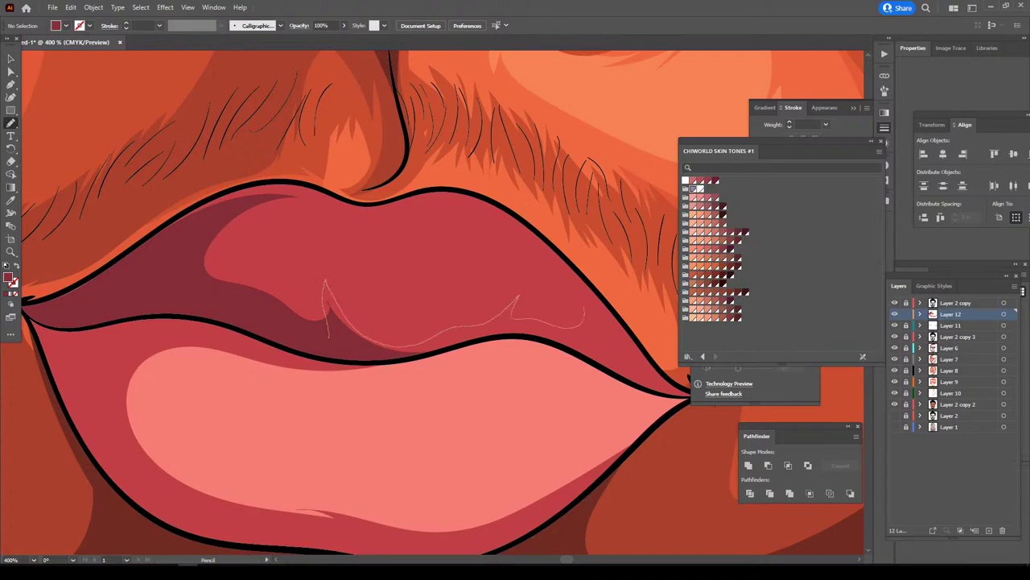
{"action": "left_click_drag", "start_coordinate": [584, 306], "coordinate": [541, 234]}
{"action": "left_click_drag", "start_coordinate": [583, 283], "coordinate": [625, 330]}
{"action": "mouse_move", "coordinate": [657, 389]}
{"action": "left_mouse_down"}
{"action": "mouse_move", "coordinate": [507, 332]}
{"action": "mouse_move", "coordinate": [403, 359]}
{"action": "mouse_move", "coordinate": [336, 361]}
{"action": "left_mouse_up"}
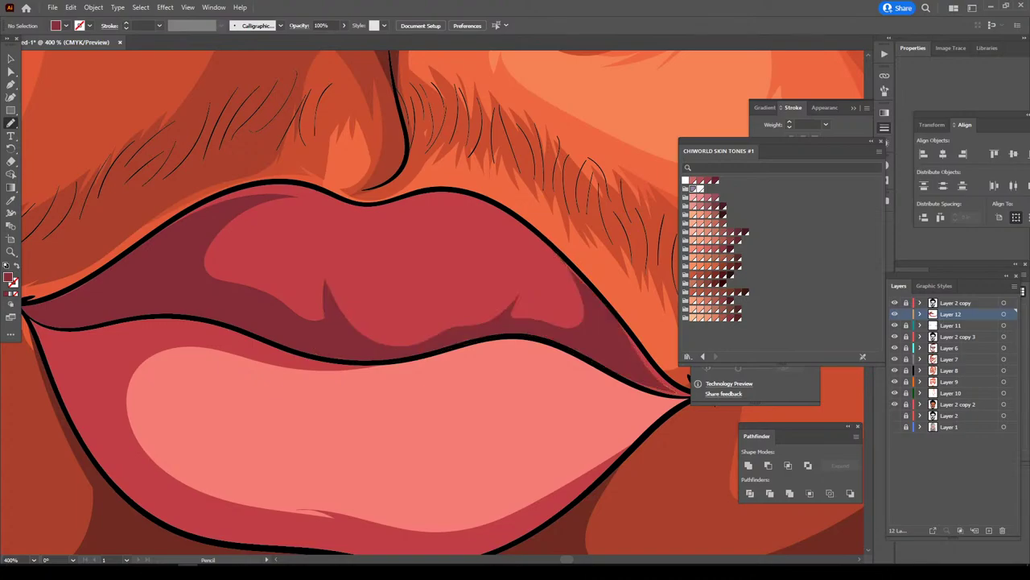
{"action": "key", "text": "ctrl+minus"}
{"action": "key", "text": "ctrl+minus"}
{"action": "key", "text": "ctrl+minus"}
{"action": "key", "text": "ctrl+minus"}
{"action": "key", "text": "ctrl+minus"}
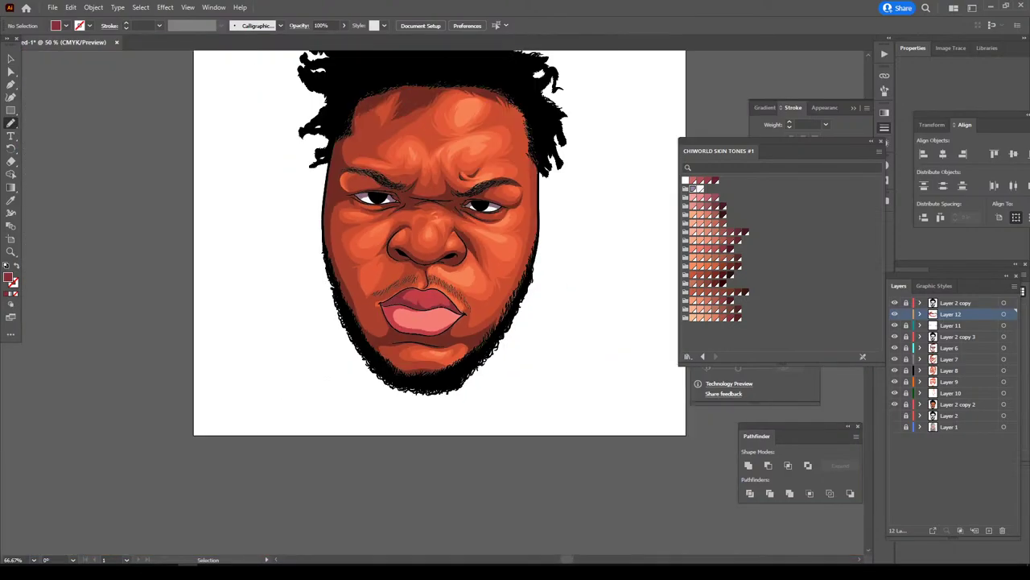
{"action": "key", "text": "ctrl+minus"}
{"action": "key", "text": "ctrl+minus"}
{"action": "key", "text": "ctrl+plus"}
{"action": "key", "text": "ctrl+plus"}
{"action": "key", "text": "ctrl+plus"}
{"action": "key", "text": "ctrl+plus"}
{"action": "key", "text": "ctrl+plus"}
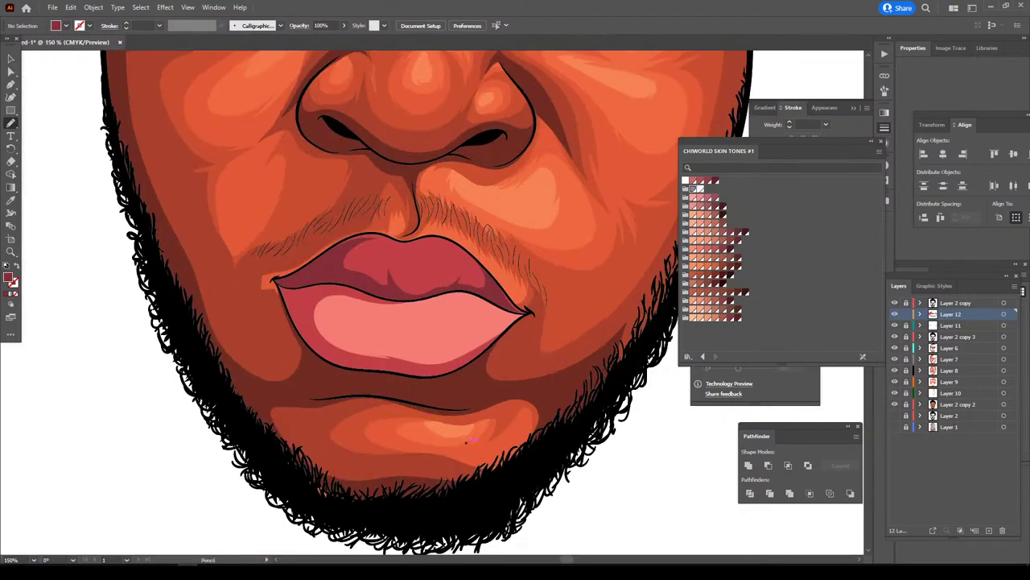
{"action": "key", "text": "ctrl+plus"}
{"action": "key", "text": "ctrl+plus"}
{"action": "key", "text": "ctrl+plus"}
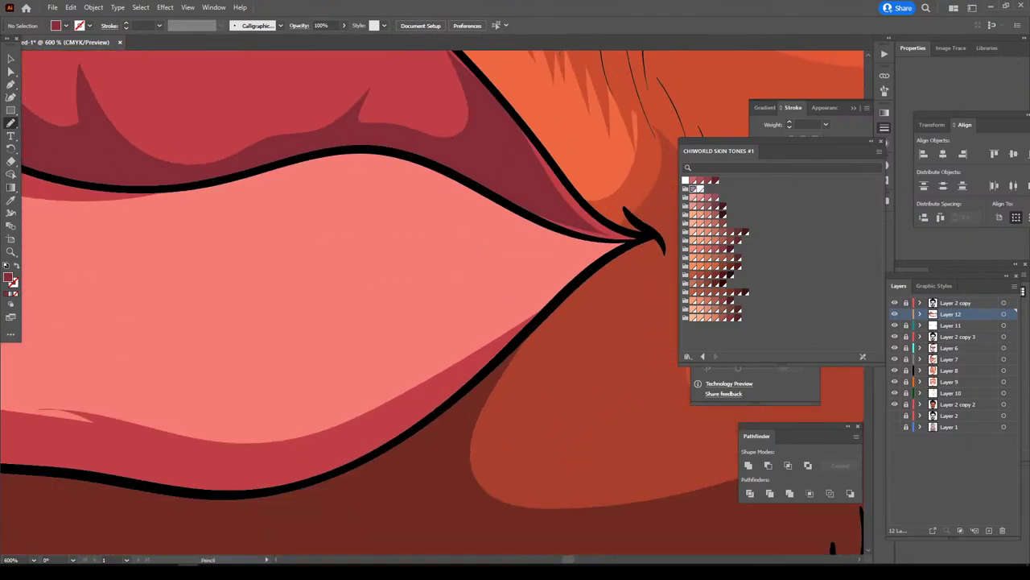
- Draw a dark shadow wedge at the right mouth corner and make Layer 11 active
{"action": "key", "text": "i"}
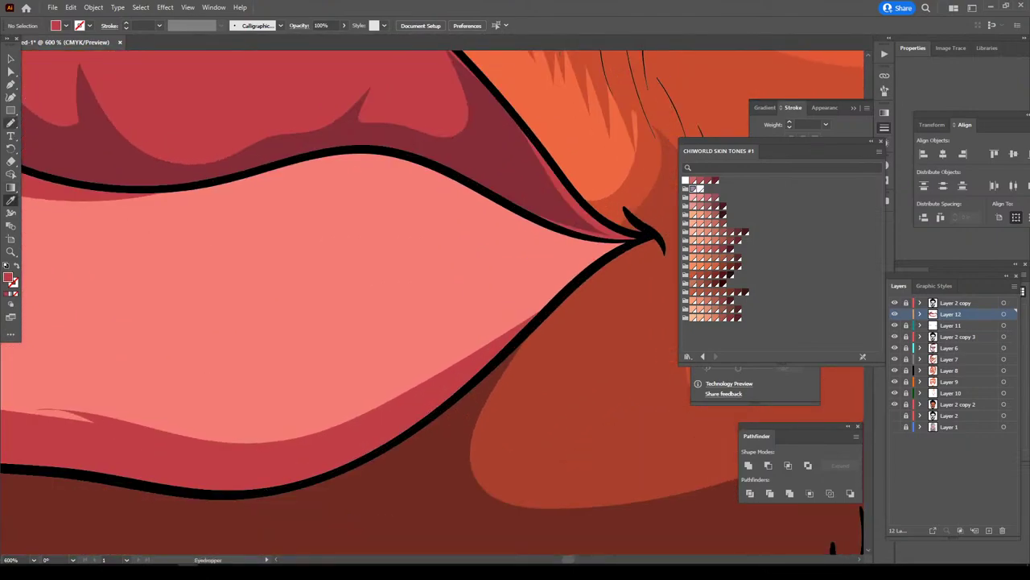
{"action": "key", "text": "n"}
{"action": "left_click_drag", "start_coordinate": [479, 348], "coordinate": [622, 247]}
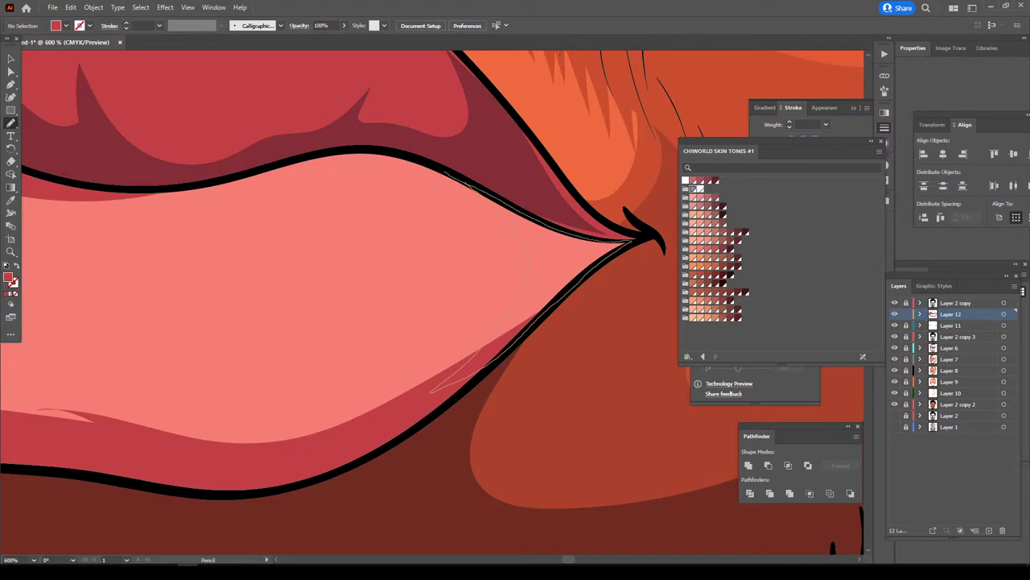
{"action": "left_click_drag", "start_coordinate": [607, 240], "coordinate": [443, 172]}
{"action": "scroll", "coordinate": [470, 350], "scroll_direction": "down", "scroll_amount": 3}
{"action": "scroll", "coordinate": [470, 350], "scroll_direction": "down", "scroll_amount": 3}
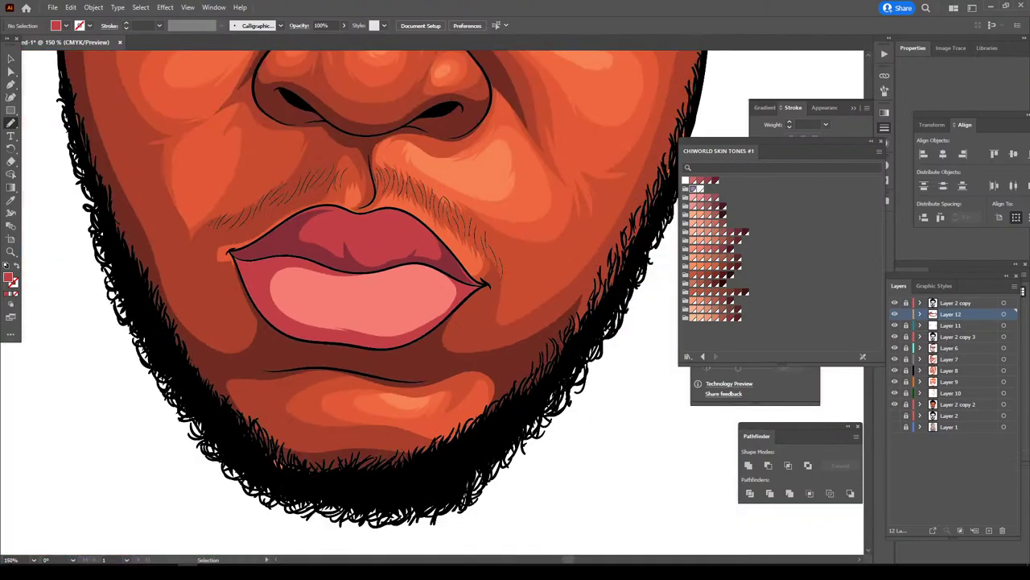
{"action": "scroll", "coordinate": [470, 350], "scroll_direction": "down", "scroll_amount": 3}
{"action": "scroll", "coordinate": [470, 350], "scroll_direction": "down", "scroll_amount": 2}
{"action": "scroll", "coordinate": [461, 278], "scroll_direction": "up", "scroll_amount": 1}
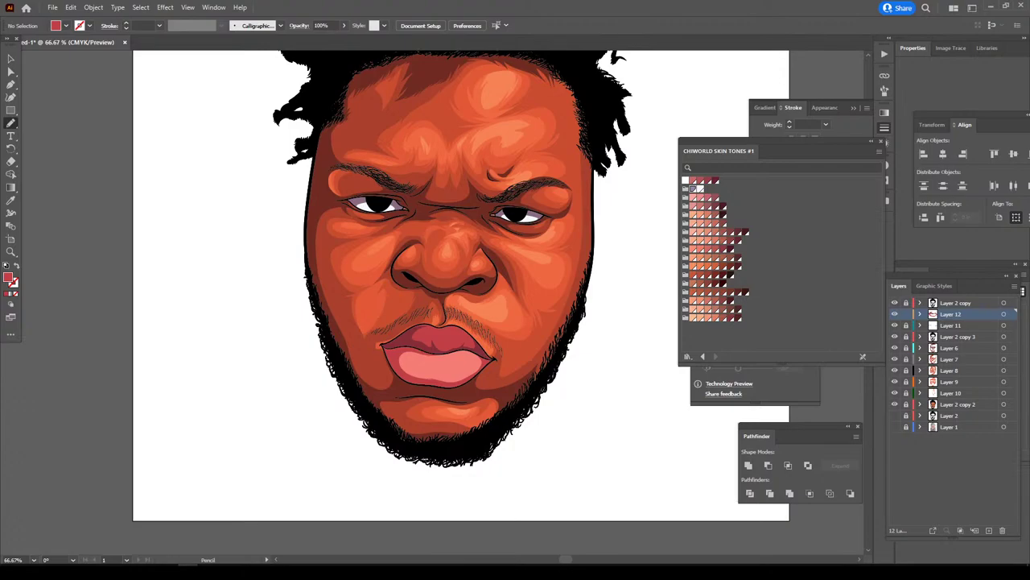
{"action": "left_click", "coordinate": [954, 325]}
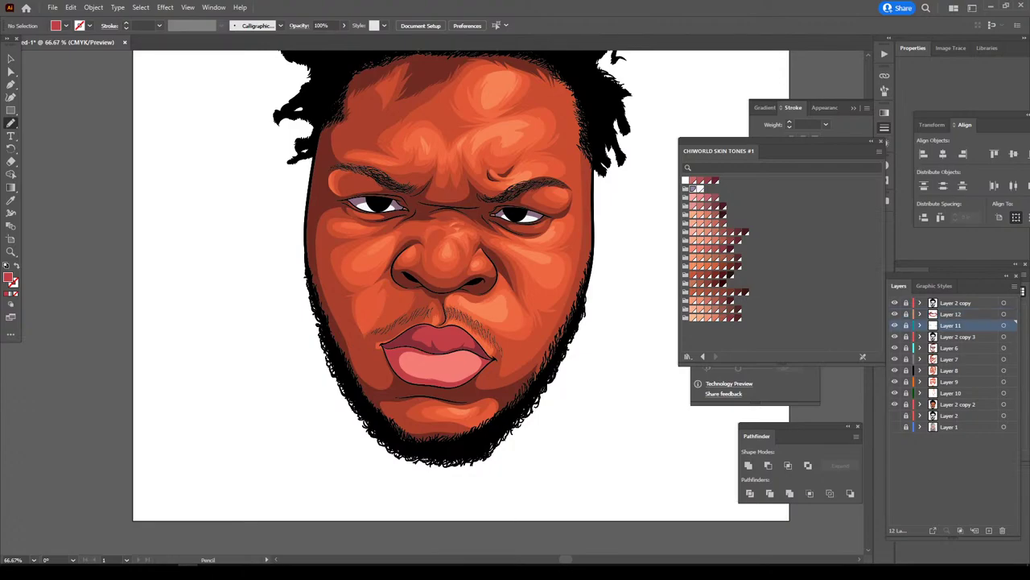
- Add Layer 13 and set the fill to a deeper version of the lower lip's pink
{"action": "left_click", "coordinate": [989, 529]}
{"action": "key", "text": "ctrl+minus"}
{"action": "key", "text": "ctrl+minus"}
{"action": "key", "text": "ctrl+plus"}
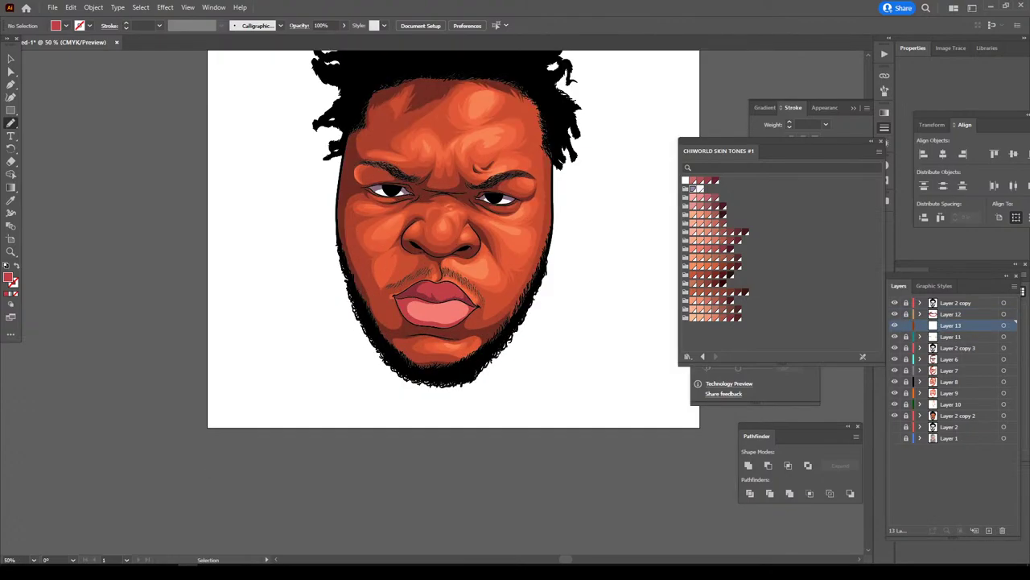
{"action": "key", "text": "ctrl+plus"}
{"action": "key", "text": "ctrl+plus"}
{"action": "key", "text": "ctrl+plus"}
{"action": "key", "text": "ctrl+plus"}
{"action": "key", "text": "ctrl+plus"}
{"action": "key", "text": "ctrl+plus"}
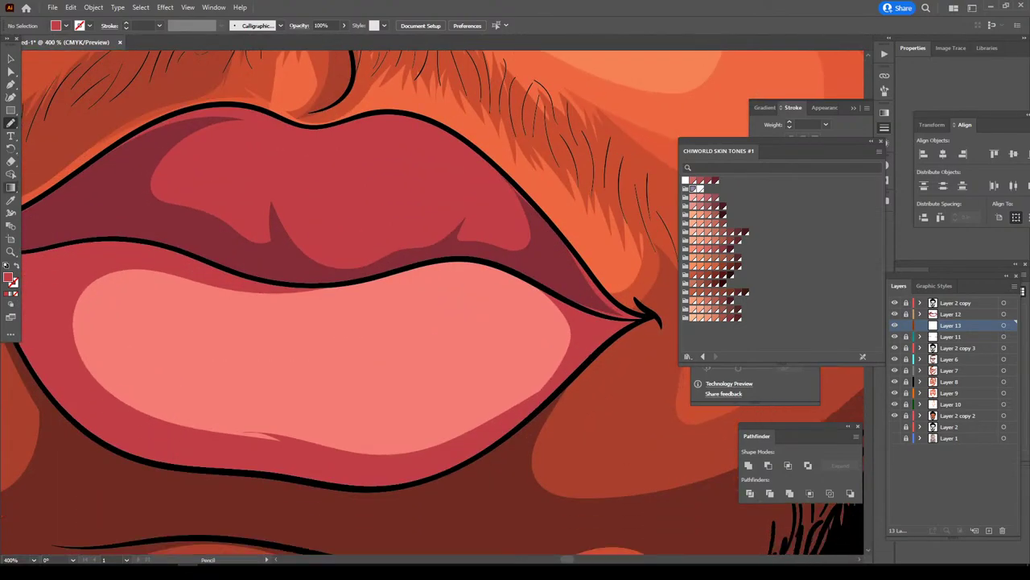
{"action": "key", "text": "i"}
{"action": "left_click", "coordinate": [322, 362]}
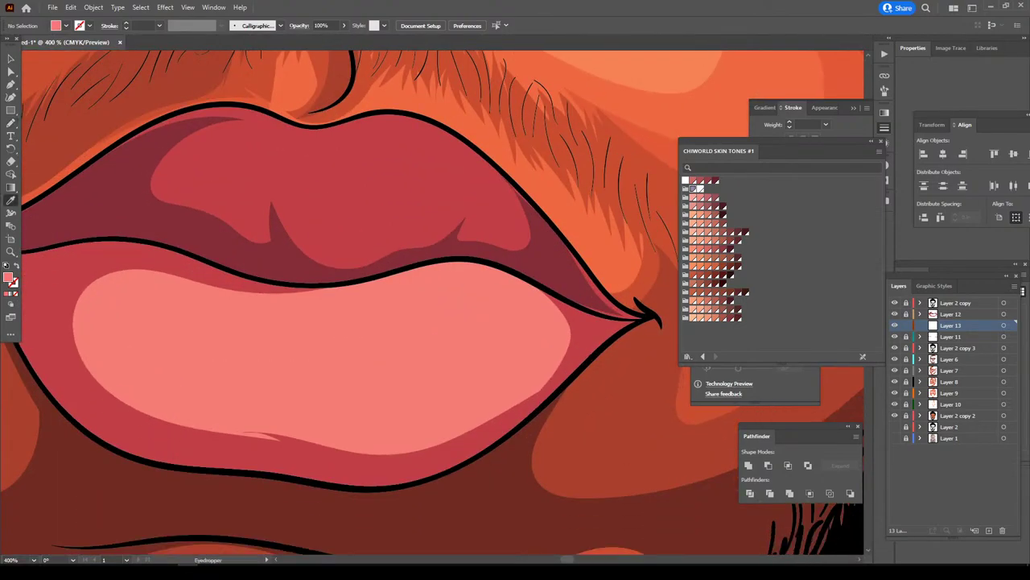
{"action": "double_click", "coordinate": [10, 278]}
{"action": "mouse_move", "coordinate": [681, 386]}
{"action": "left_mouse_down"}
{"action": "mouse_move", "coordinate": [692, 400]}
{"action": "mouse_move", "coordinate": [691, 392]}
{"action": "left_mouse_up"}
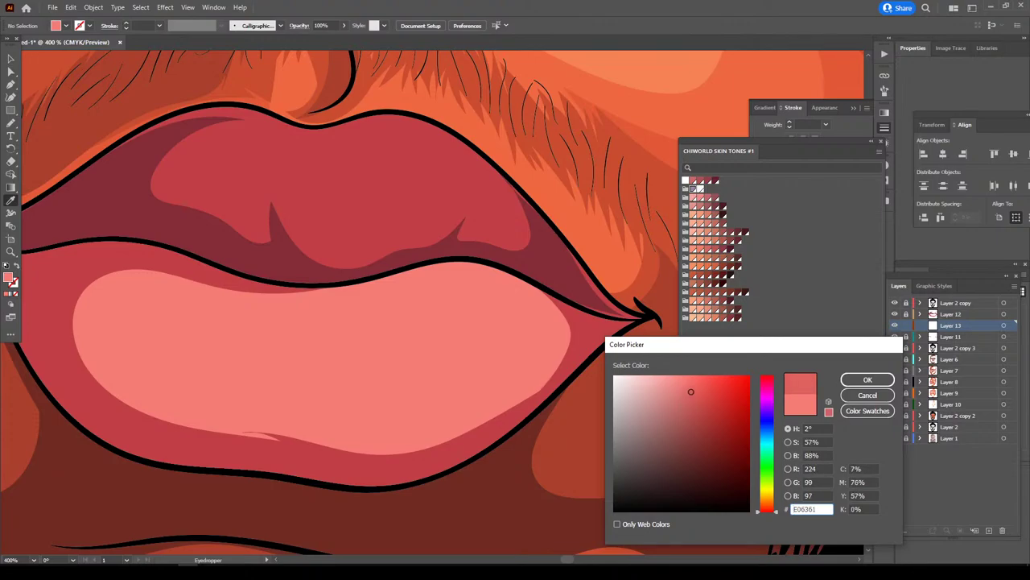
{"action": "left_click", "coordinate": [868, 379]}
- Draw a closed shade shape across the lower lip
{"action": "key", "text": "n"}
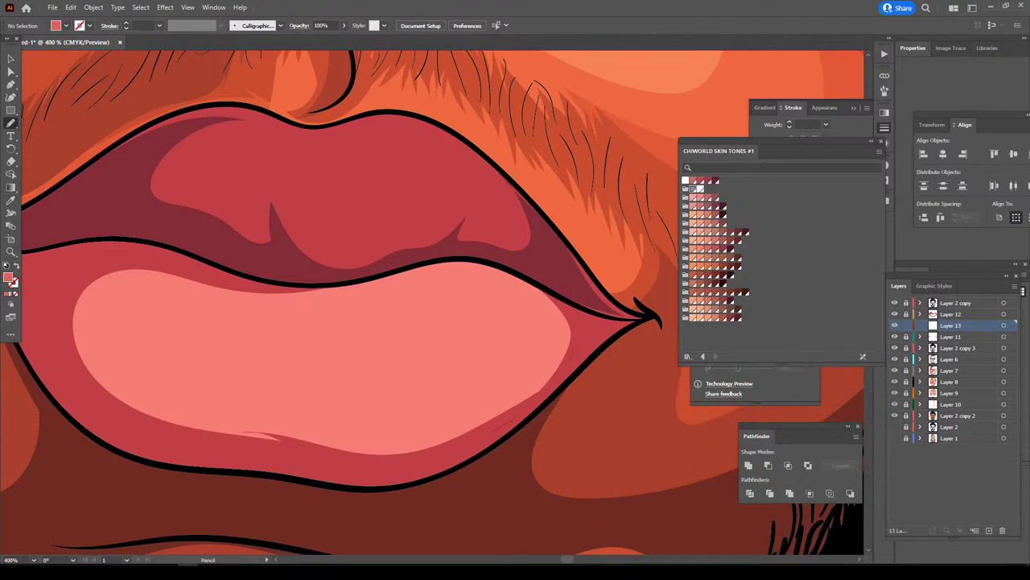
{"action": "mouse_move", "coordinate": [552, 303]}
{"action": "left_mouse_down"}
{"action": "mouse_move", "coordinate": [235, 375]}
{"action": "mouse_move", "coordinate": [127, 340]}
{"action": "mouse_move", "coordinate": [159, 274]}
{"action": "left_mouse_up"}
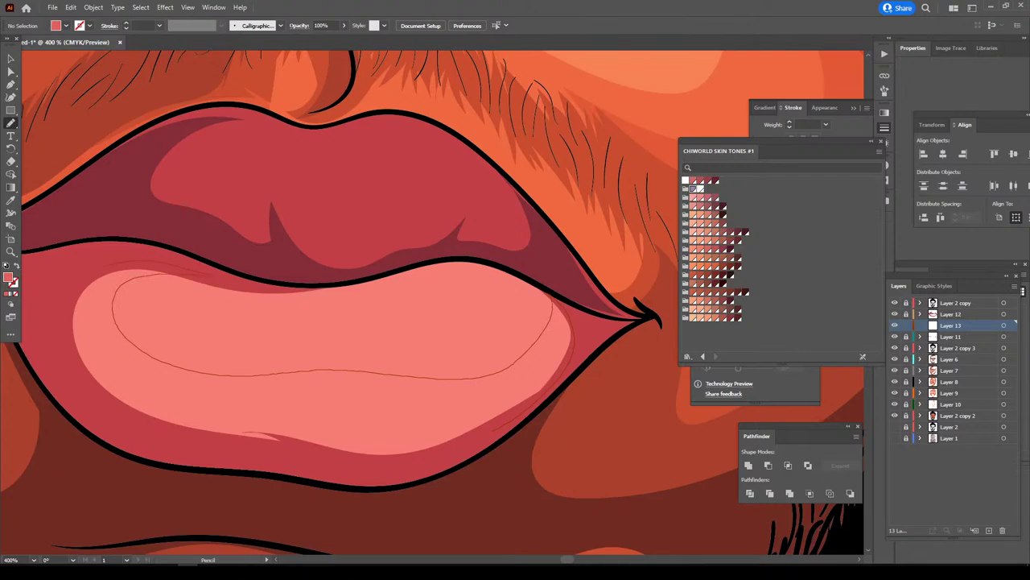
{"action": "left_click_drag", "start_coordinate": [548, 299], "coordinate": [552, 303]}
{"action": "key", "text": "ctrl+minus"}
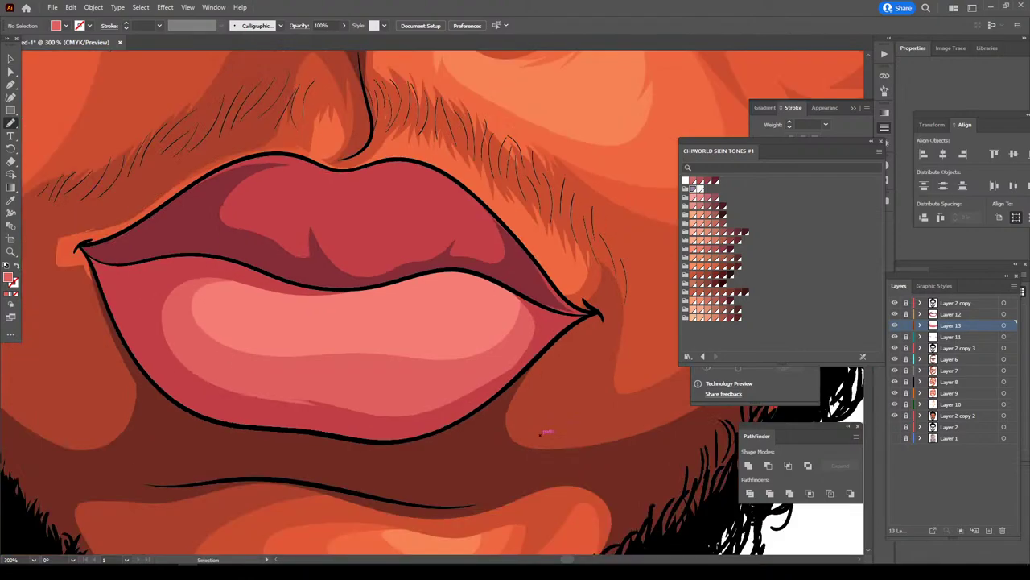
{"action": "key", "text": "ctrl+minus"}
{"action": "key", "text": "ctrl+minus"}
{"action": "key", "text": "ctrl+minus"}
{"action": "key", "text": "ctrl+minus"}
{"action": "key", "text": "ctrl+minus"}
{"action": "key", "text": "ctrl+plus"}
{"action": "key", "text": "ctrl+plus"}
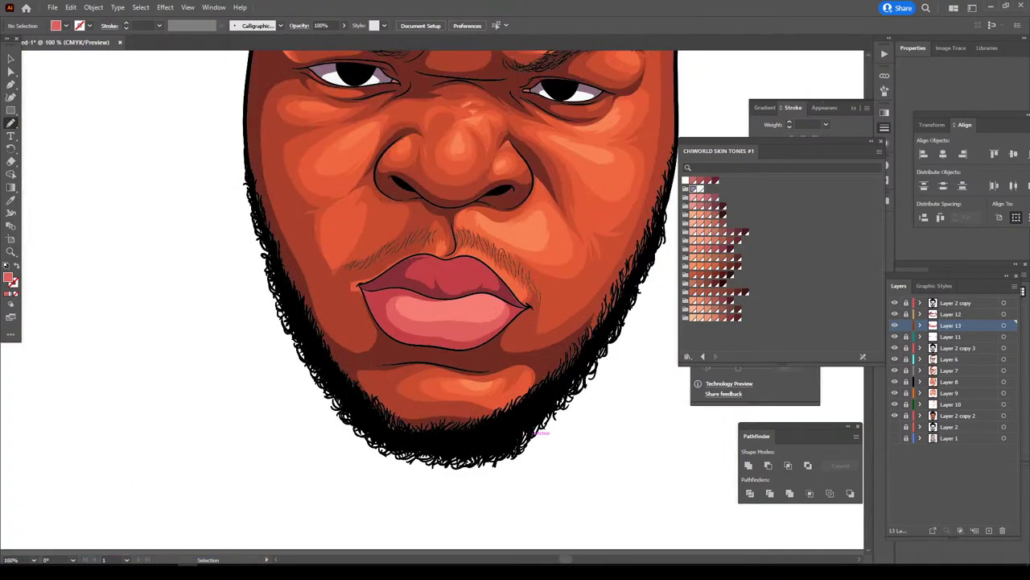
{"action": "key", "text": "ctrl+plus"}
{"action": "key", "text": "ctrl+plus"}
{"action": "key", "text": "ctrl+plus"}
{"action": "key", "text": "ctrl+plus"}
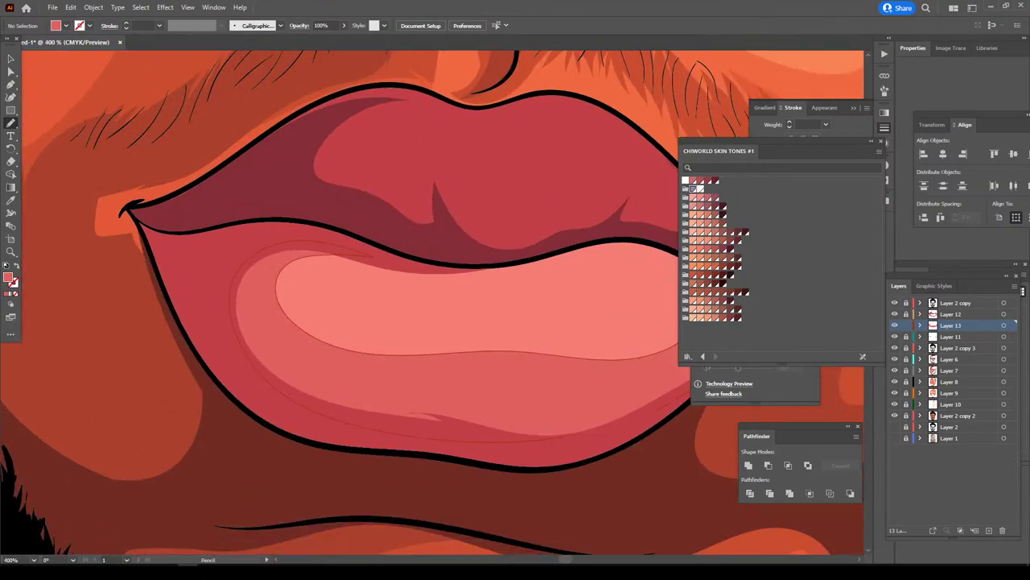
{"action": "scroll", "coordinate": [432, 306], "scroll_direction": "right", "scroll_amount": 2}
- Undo it and redraw the lower-lip highlight edge as a larger, smoother shape
{"action": "key", "text": "ctrl+z"}
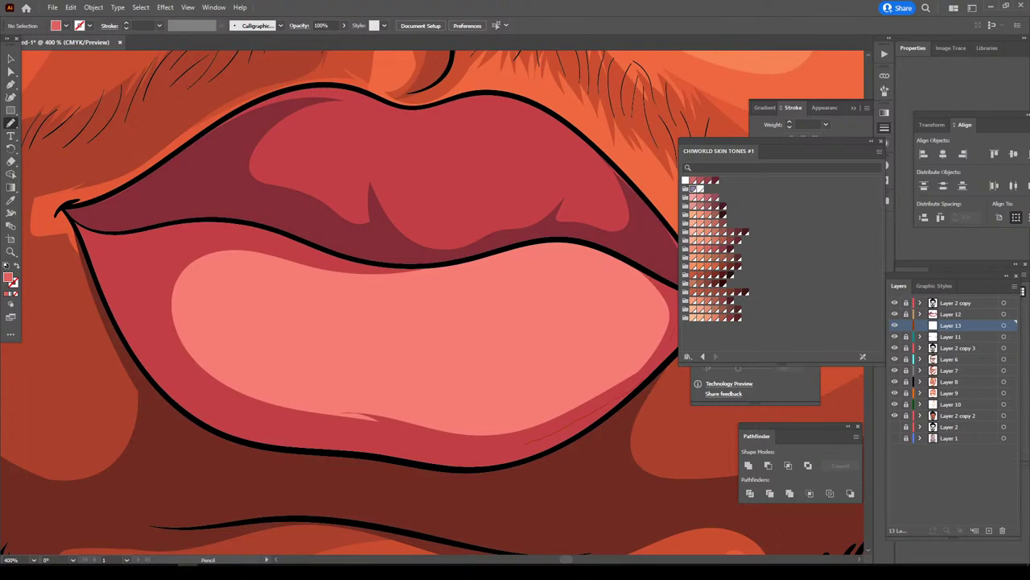
{"action": "left_click_drag", "start_coordinate": [664, 300], "coordinate": [587, 384]}
{"action": "mouse_move", "coordinate": [622, 347]}
{"action": "left_mouse_down"}
{"action": "mouse_move", "coordinate": [557, 384]}
{"action": "mouse_move", "coordinate": [378, 398]}
{"action": "mouse_move", "coordinate": [264, 374]}
{"action": "mouse_move", "coordinate": [332, 371]}
{"action": "mouse_move", "coordinate": [240, 351]}
{"action": "mouse_move", "coordinate": [211, 281]}
{"action": "mouse_move", "coordinate": [464, 284]}
{"action": "mouse_move", "coordinate": [548, 251]}
{"action": "mouse_move", "coordinate": [600, 249]}
{"action": "mouse_move", "coordinate": [530, 240]}
{"action": "mouse_move", "coordinate": [425, 268]}
{"action": "left_mouse_up"}
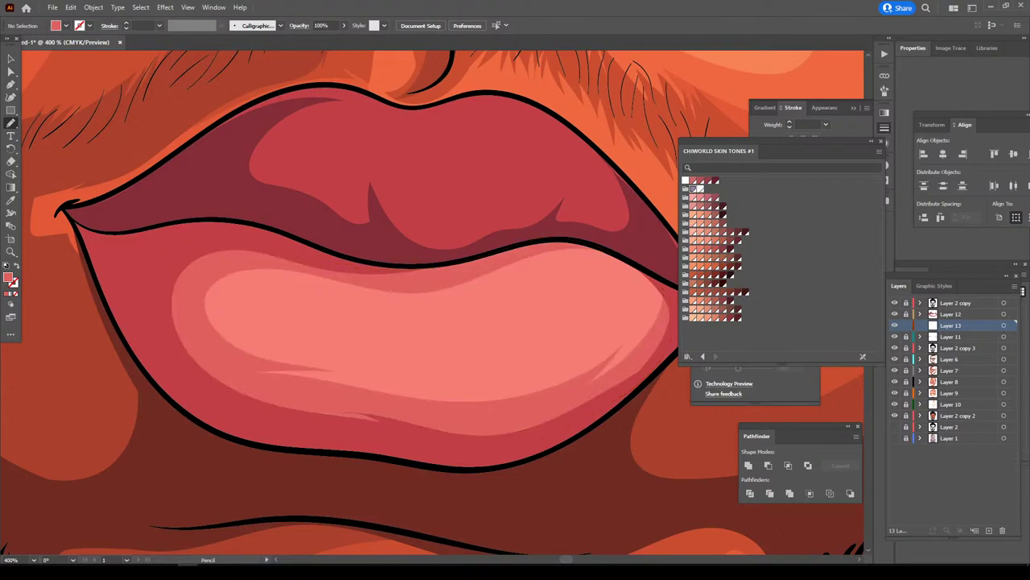
{"action": "key", "text": "v"}
{"action": "key", "text": "ctrl+1"}
- Unlock the layers from Layer 6 down to Layer 2 copy 2
{"action": "key", "text": "ctrl+minus"}
{"action": "key", "text": "ctrl+minus"}
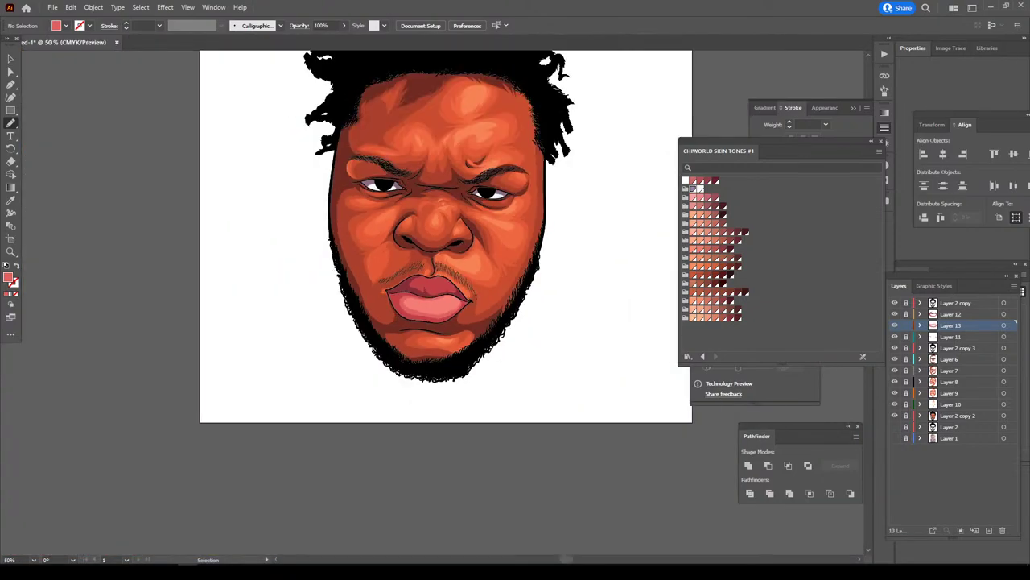
{"action": "key", "text": "n"}
{"action": "scroll", "coordinate": [446, 282], "scroll_direction": "up", "scroll_amount": 1}
{"action": "scroll", "coordinate": [446, 282], "scroll_direction": "up", "scroll_amount": 1}
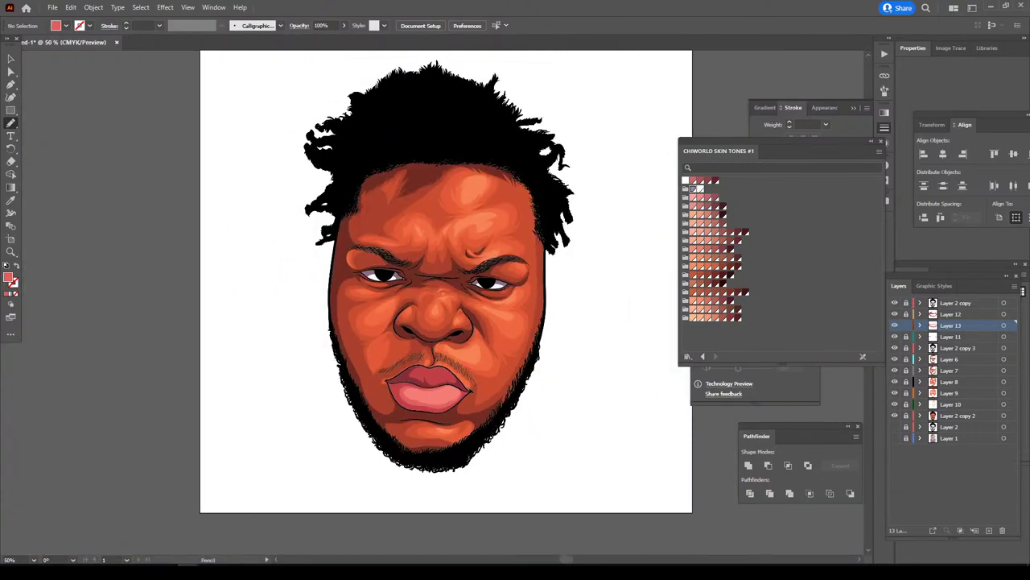
{"action": "key", "text": "ctrl+minus"}
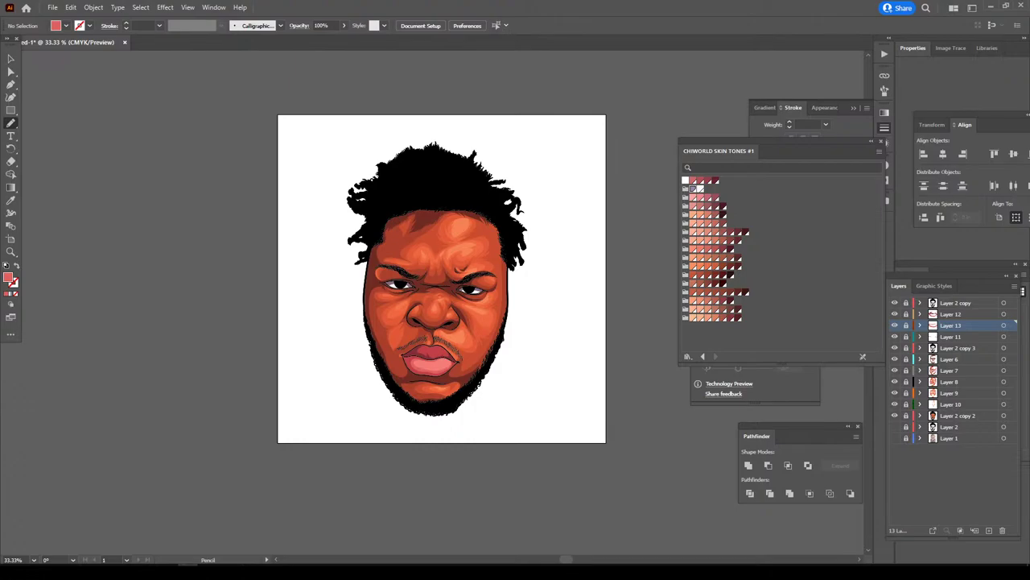
{"action": "left_click_drag", "start_coordinate": [907, 360], "coordinate": [907, 416]}
- Select the unlocked face artwork and the face outline, then deselect everything
{"action": "key", "text": "ctrl+plus"}
{"action": "key", "text": "v"}
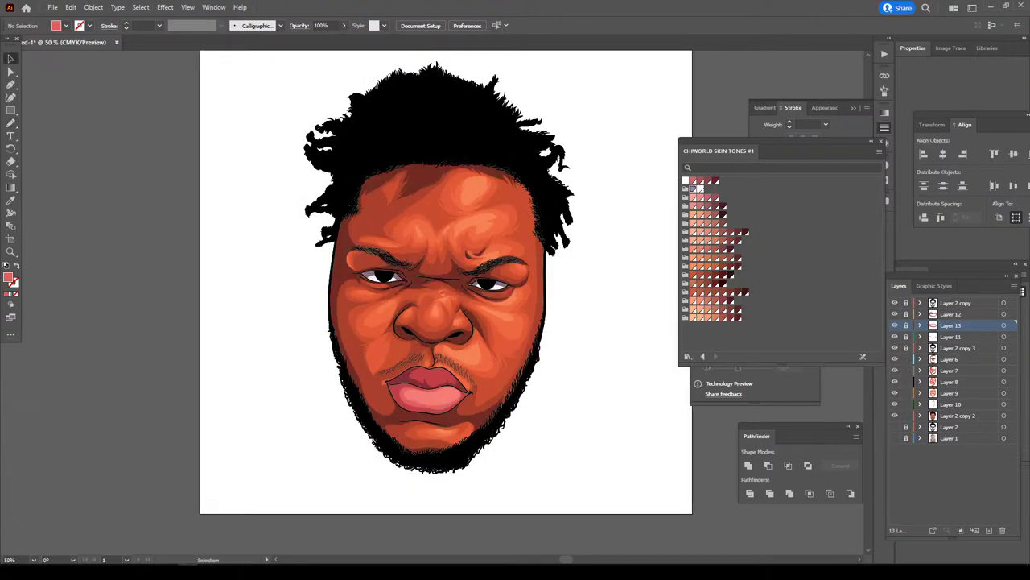
{"action": "left_click_drag", "start_coordinate": [234, 84], "coordinate": [610, 514]}
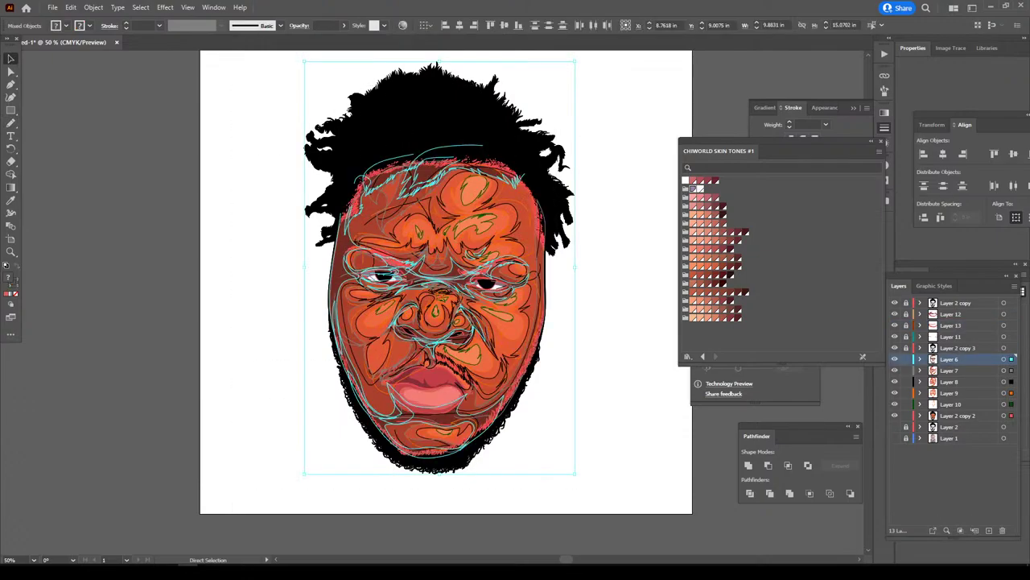
{"action": "key", "text": "ctrl+plus"}
{"action": "key", "text": "ctrl+plus"}
{"action": "key", "text": "a"}
{"action": "key", "text": "v"}
{"action": "scroll", "coordinate": [434, 302], "scroll_direction": "down", "scroll_amount": 3}
{"action": "scroll", "coordinate": [433, 302], "scroll_direction": "down", "scroll_amount": 2}
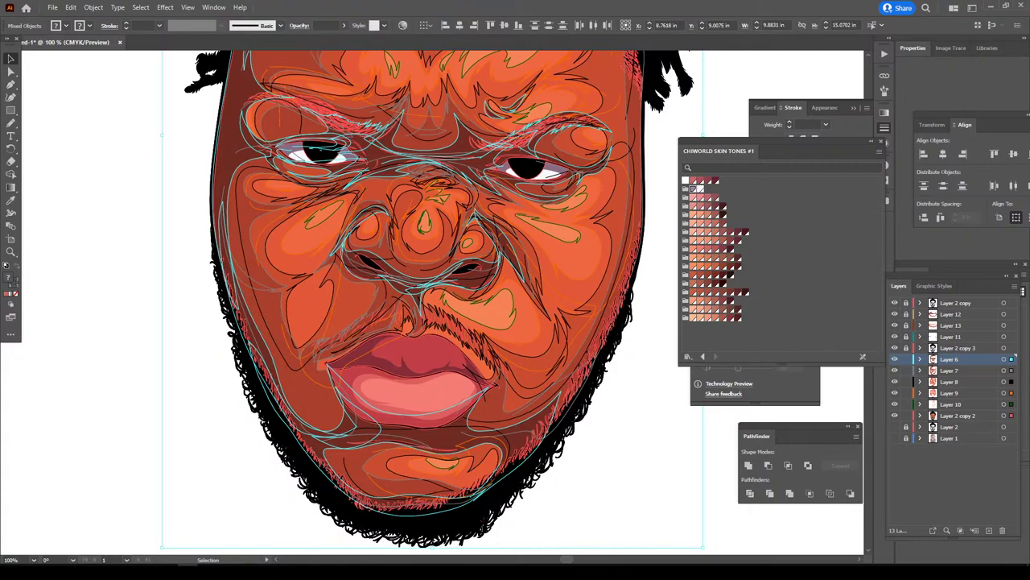
{"action": "left_click", "coordinate": [216, 266]}
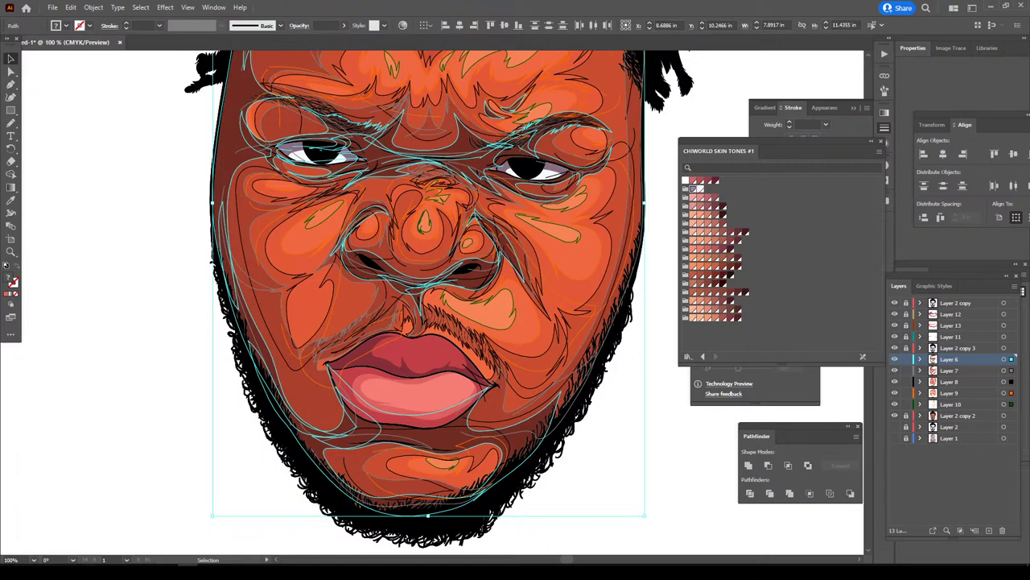
{"action": "key", "text": "ctrl+shift+a"}
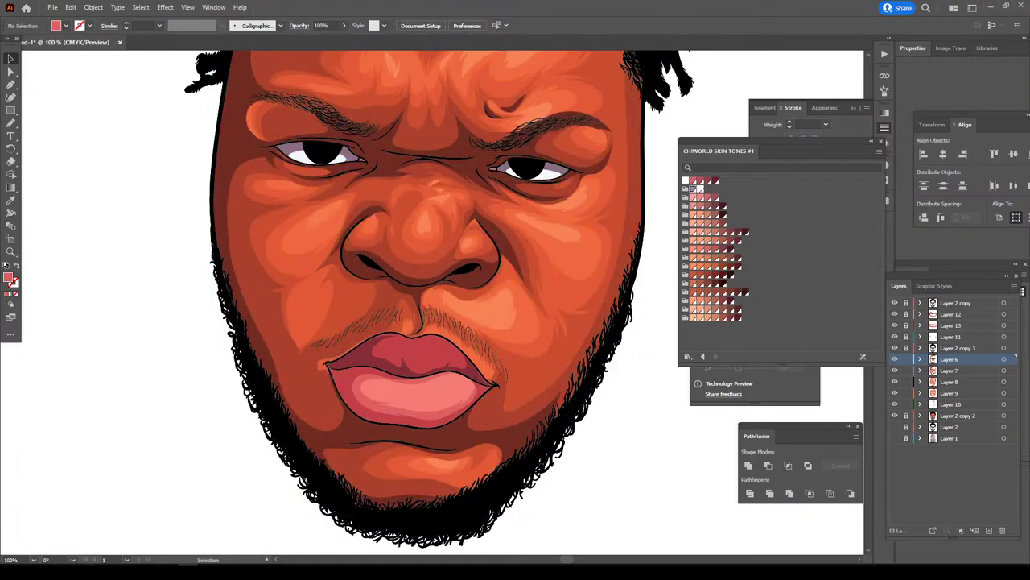
- Duplicate the layer as Layer 2 copy 4 and select all the artwork
{"action": "left_click", "coordinate": [958, 415]}
{"action": "left_click_drag", "start_coordinate": [958, 415], "coordinate": [989, 530]}
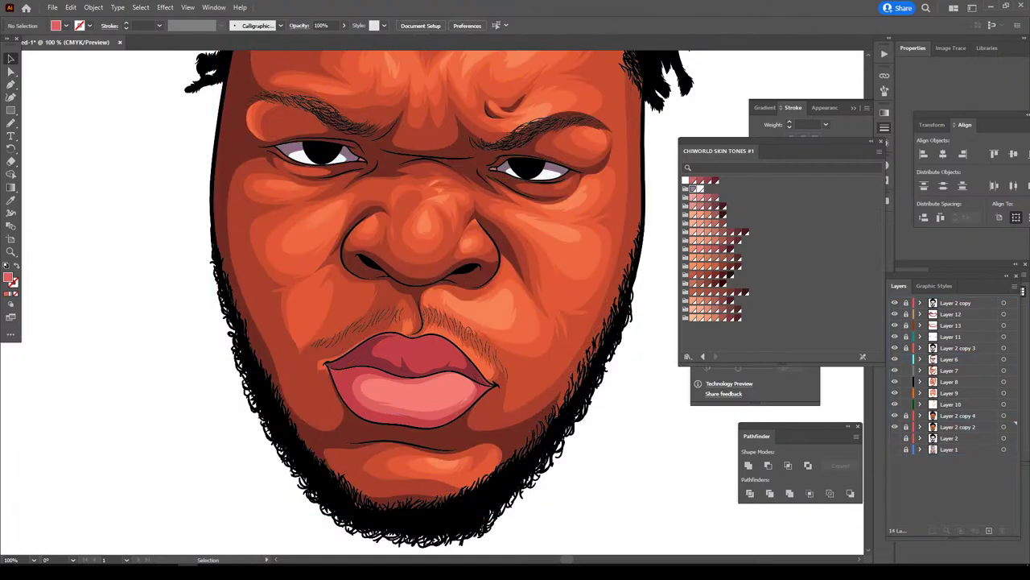
{"action": "key", "text": "ctrl+minus"}
{"action": "key", "text": "ctrl+minus"}
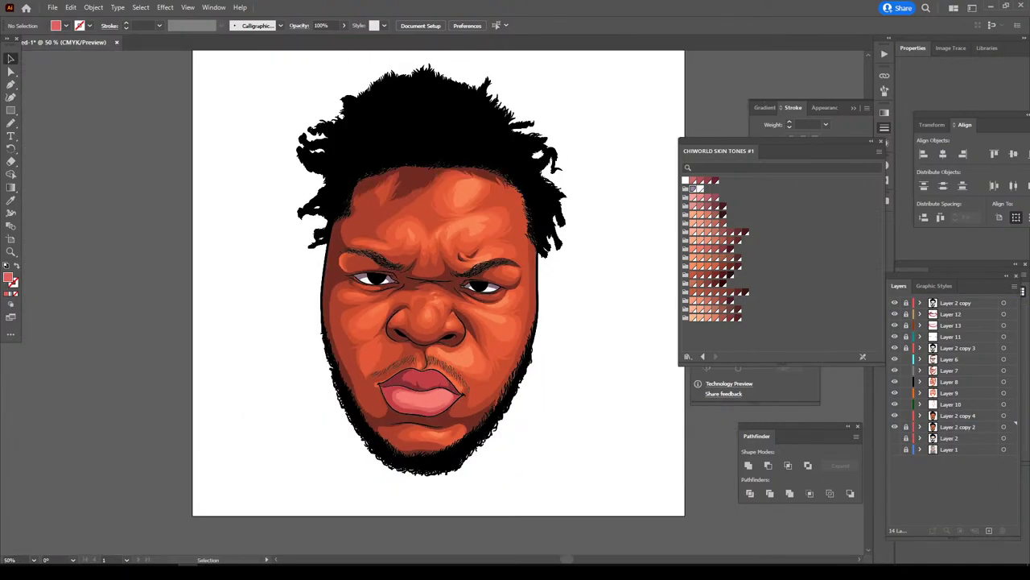
{"action": "key", "text": "ctrl+a"}
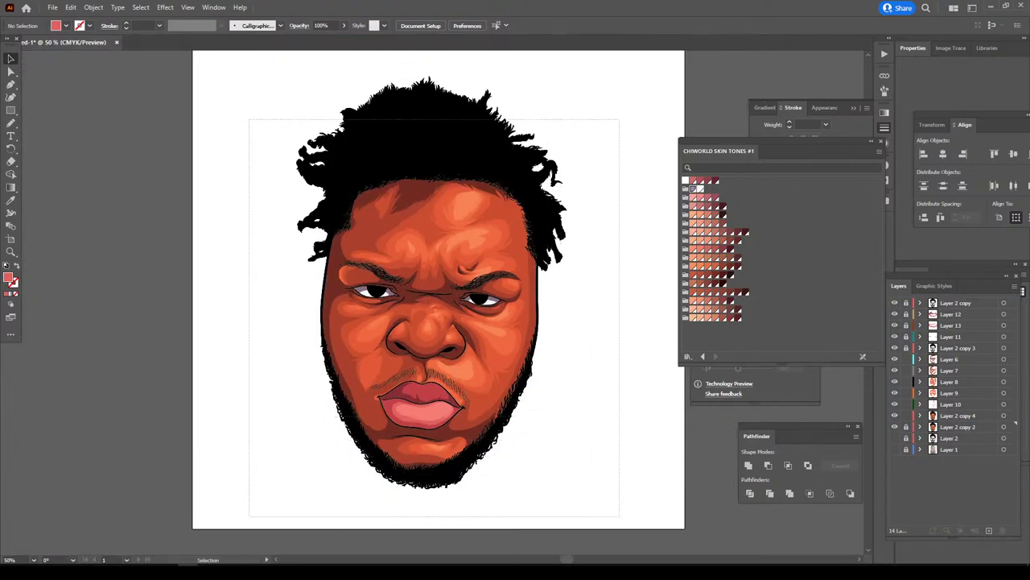
{"action": "key", "text": "ctrl+plus"}
{"action": "key", "text": "ctrl+plus"}
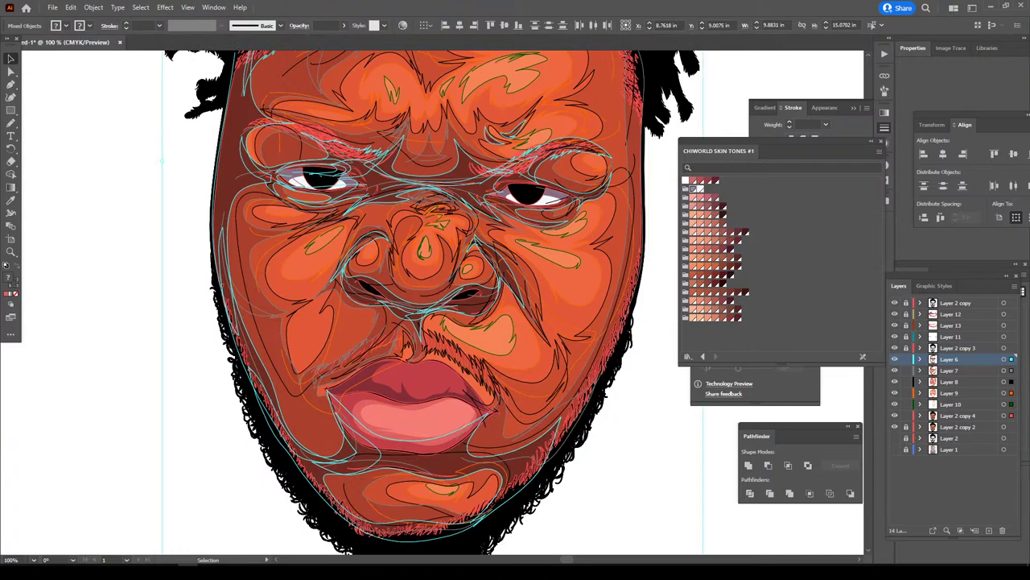
- Add 15% black to all fills and strokes via Adjust Color Balance in CMYK mode
{"action": "left_click", "coordinate": [94, 7]}
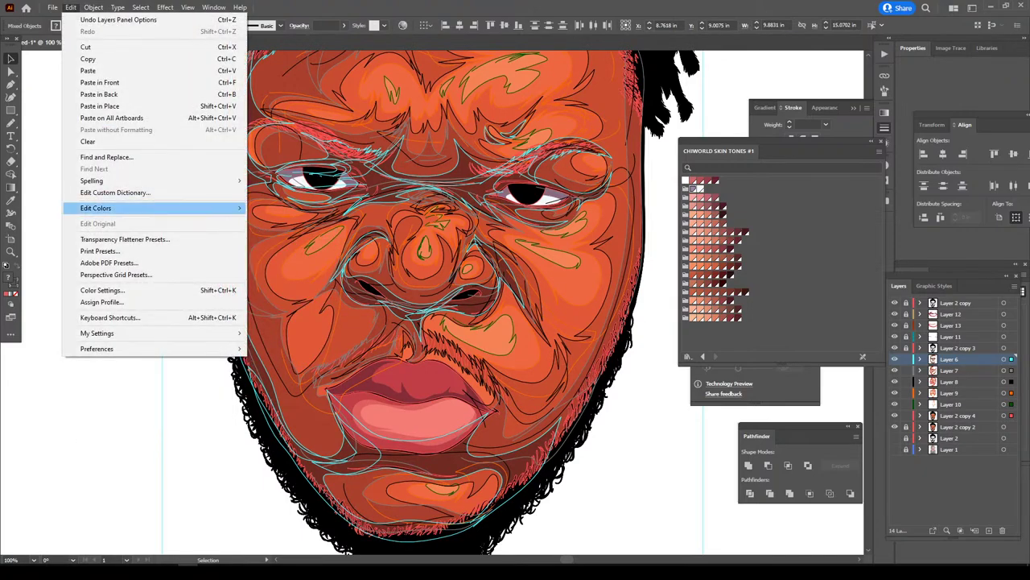
{"action": "mouse_move", "coordinate": [96, 208]}
{"action": "left_click", "coordinate": [294, 235]}
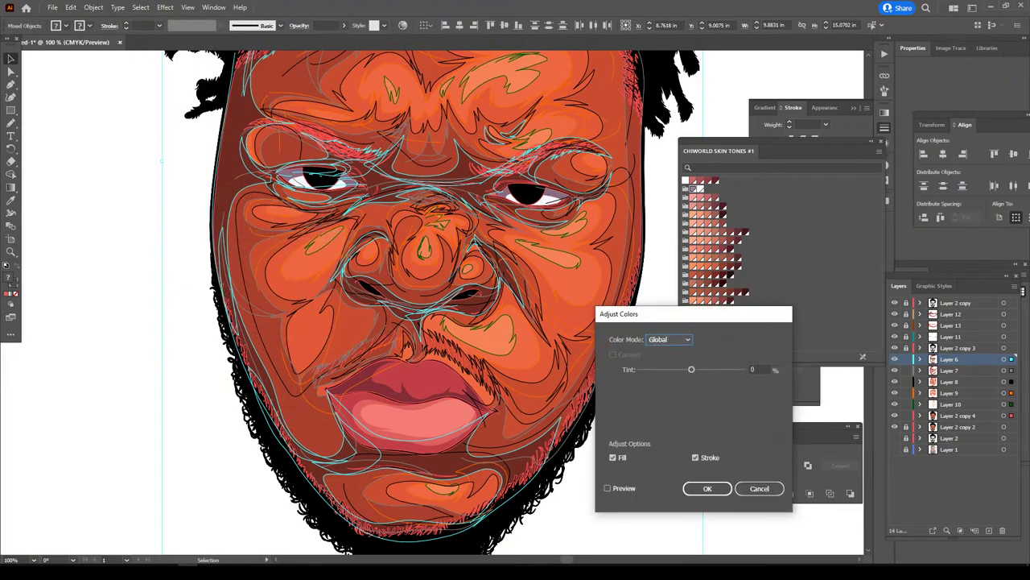
{"action": "left_click", "coordinate": [668, 339]}
{"action": "left_click", "coordinate": [660, 374]}
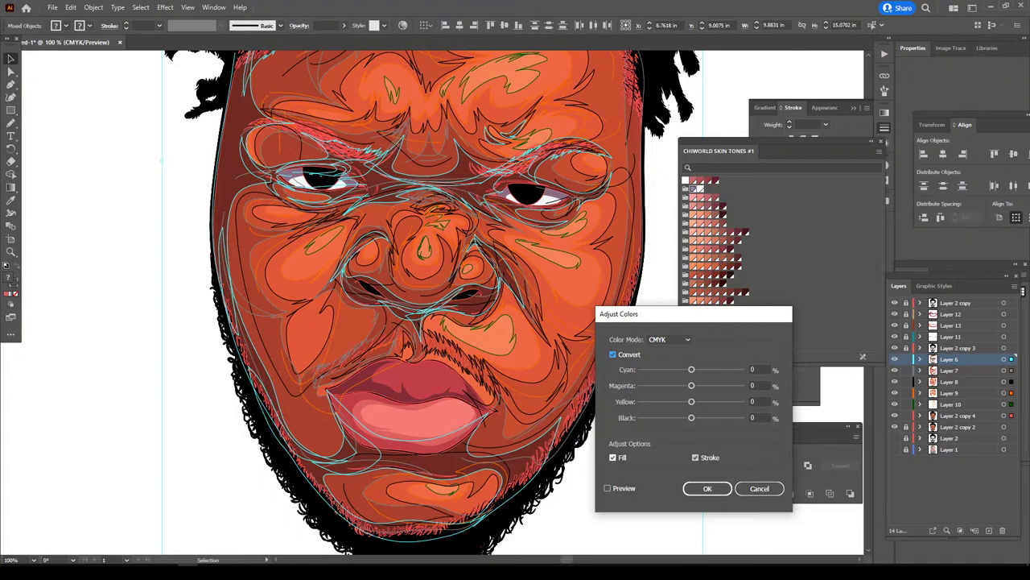
{"action": "left_click", "coordinate": [608, 488]}
{"action": "double_click", "coordinate": [761, 417]}
{"action": "type", "text": "15"}
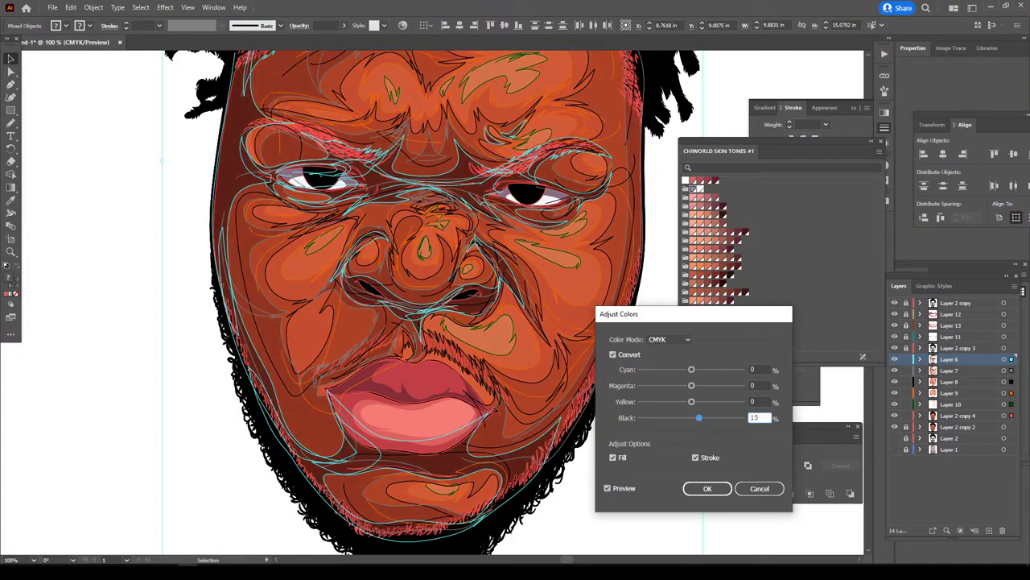
{"action": "type", "text": "10"}
{"action": "type", "text": "15"}
{"action": "left_click", "coordinate": [708, 488]}
- Deselect, zoom out to review the whole head, then select all the artwork again
{"action": "key", "text": "ctrl+shift+a"}
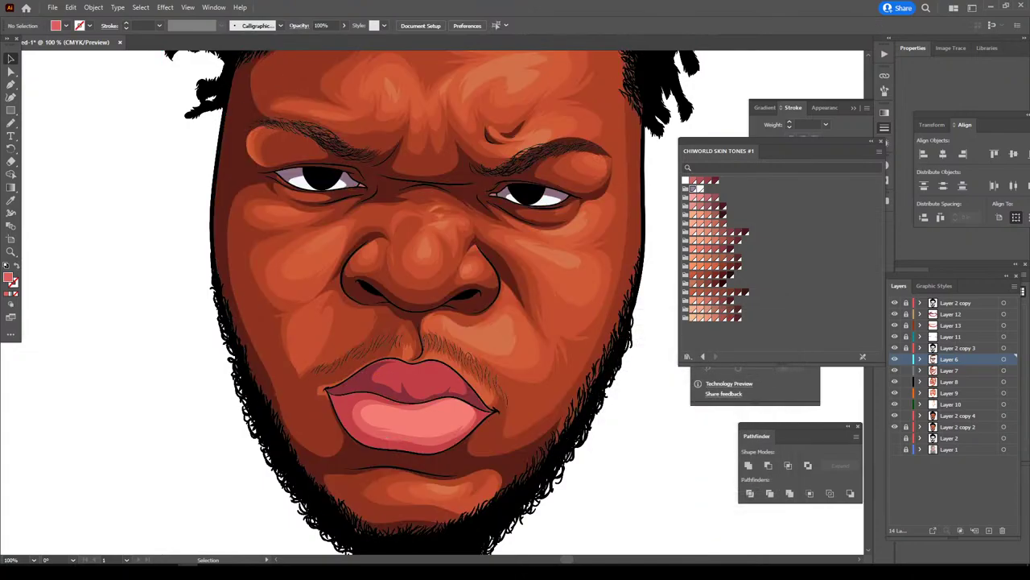
{"action": "key", "text": "ctrl+minus"}
{"action": "key", "text": "ctrl+minus"}
{"action": "scroll", "coordinate": [438, 282], "scroll_direction": "up", "scroll_amount": 1}
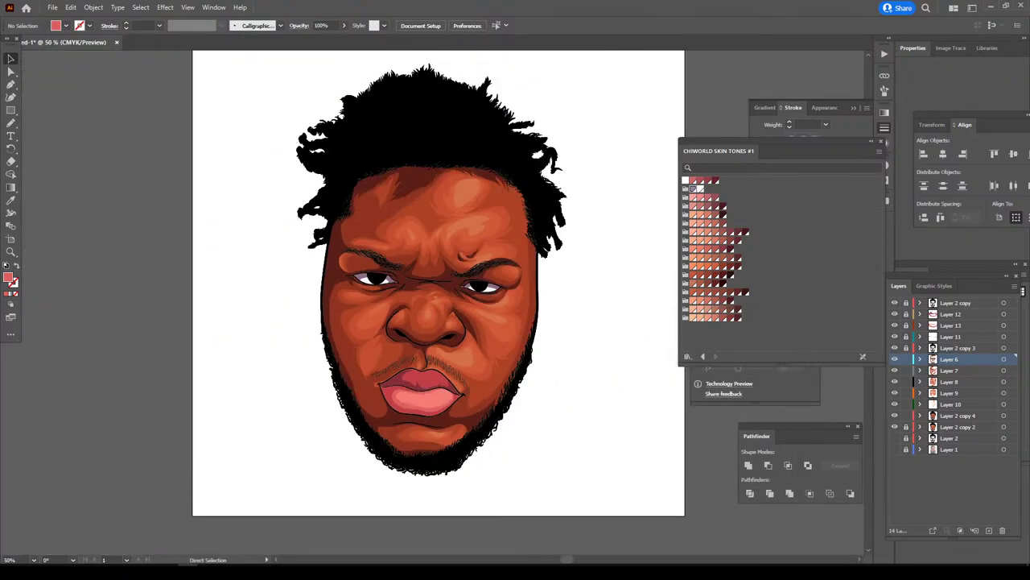
{"action": "key", "text": "ctrl+minus"}
{"action": "key", "text": "ctrl+plus"}
{"action": "key", "text": "ctrl+plus"}
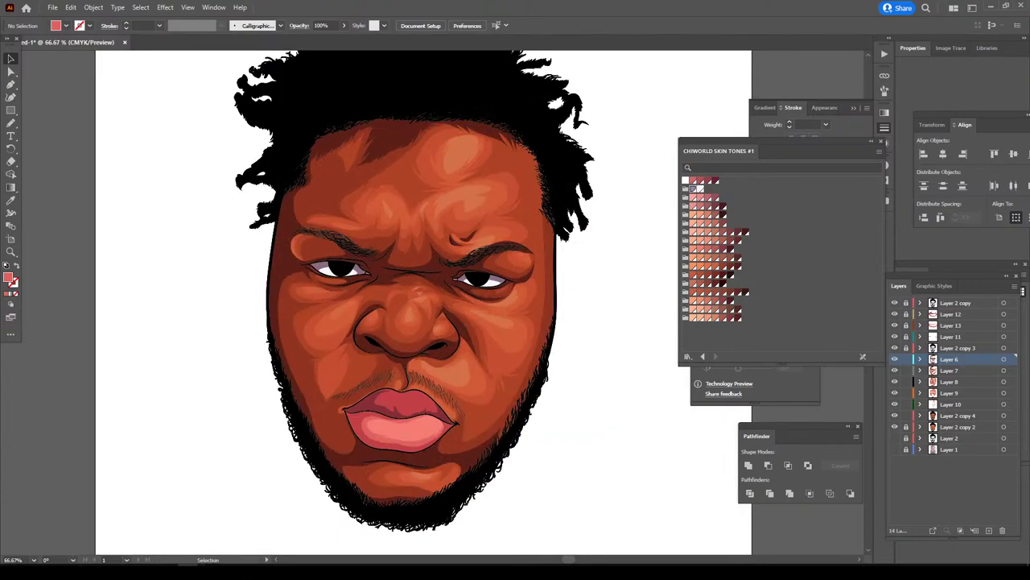
{"action": "key", "text": "ctrl+a"}
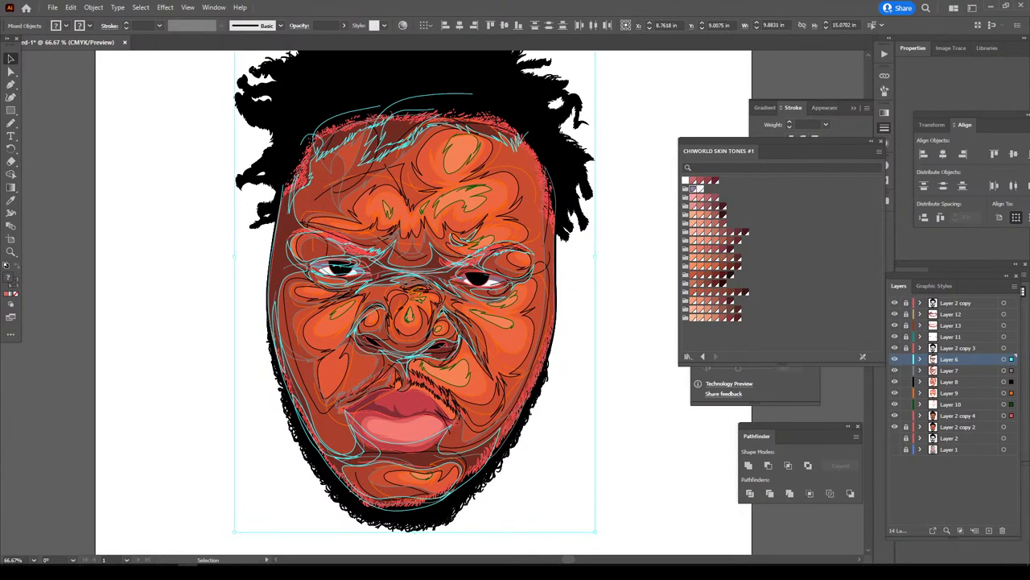
- Reopen Adjust Color Balance in CMYK with preview and raise Black to 16%
{"action": "left_click", "coordinate": [71, 7]}
{"action": "mouse_move", "coordinate": [96, 208]}
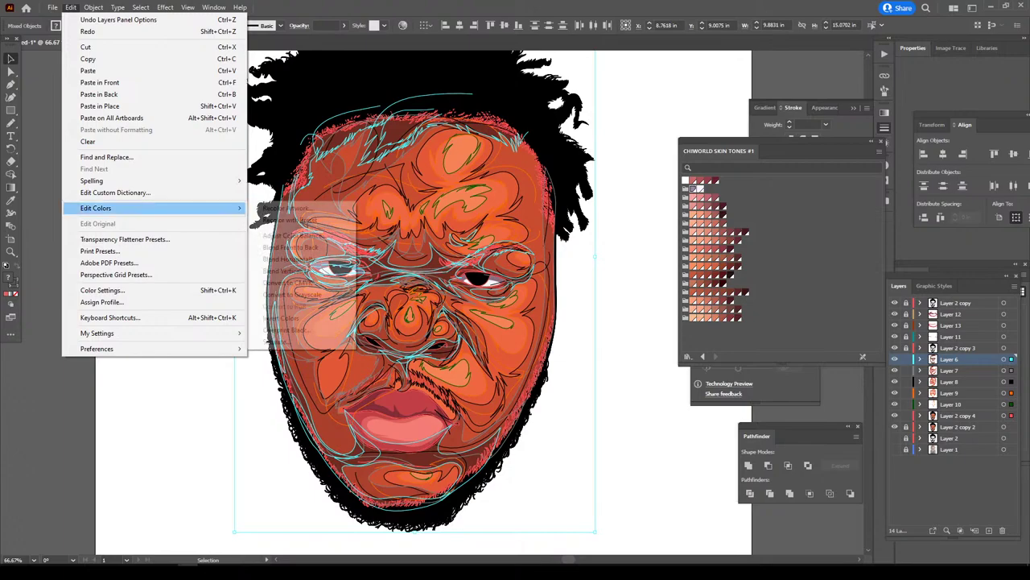
{"action": "left_click", "coordinate": [294, 235]}
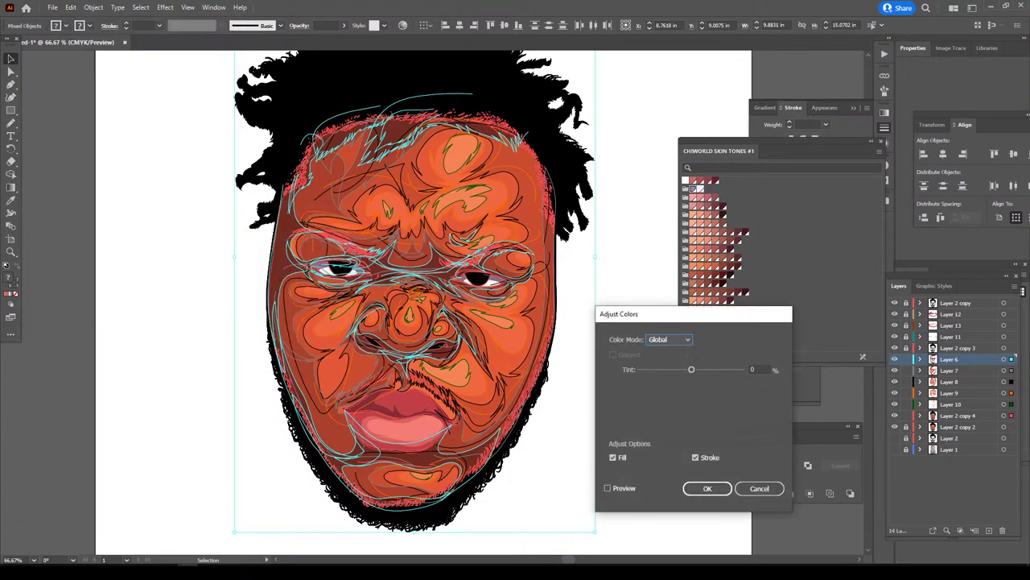
{"action": "left_click", "coordinate": [670, 339]}
{"action": "left_click", "coordinate": [668, 386]}
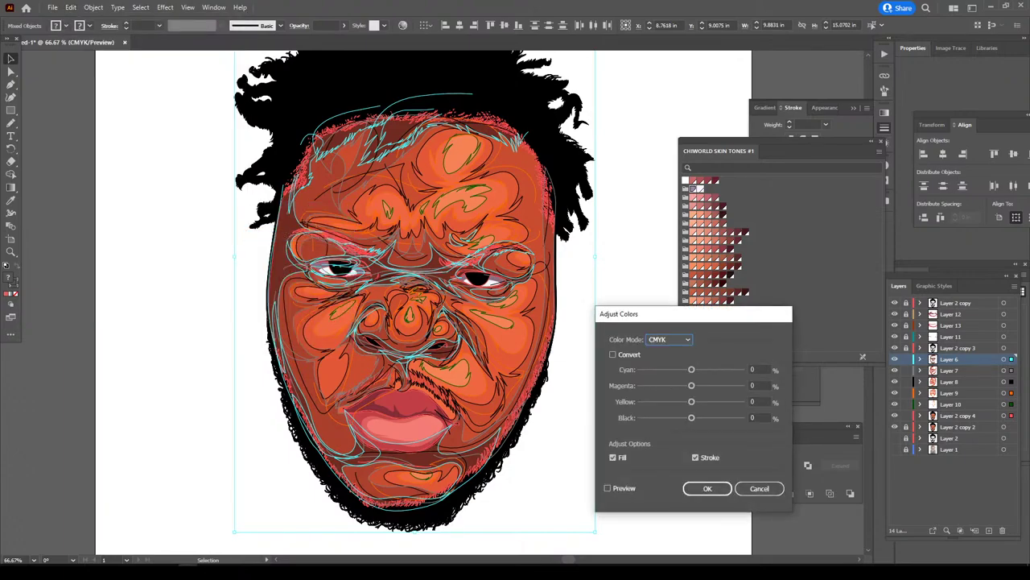
{"action": "left_click_drag", "start_coordinate": [692, 417], "coordinate": [696, 417]}
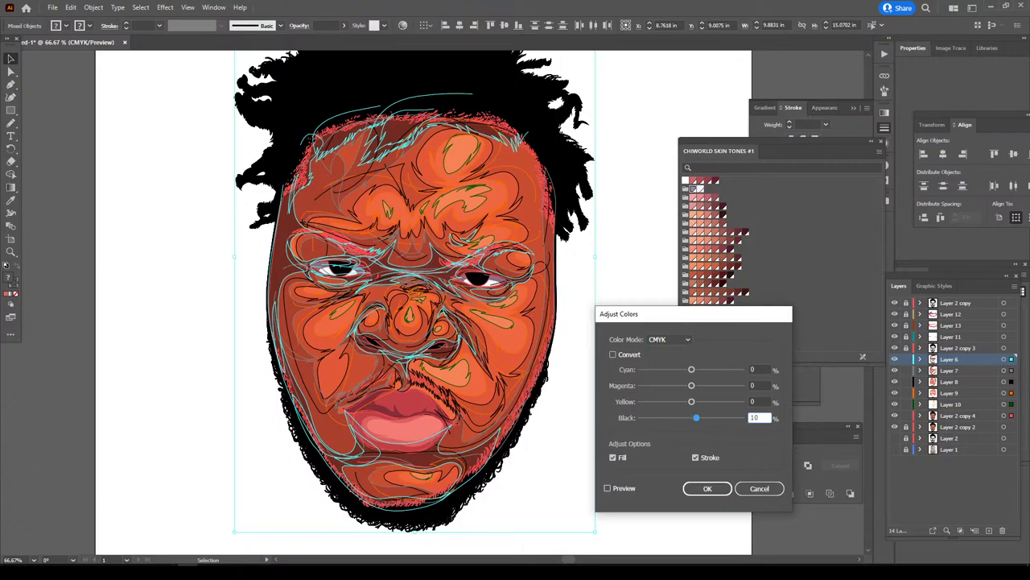
{"action": "left_click", "coordinate": [607, 488]}
{"action": "left_click_drag", "start_coordinate": [696, 417], "coordinate": [700, 417]}
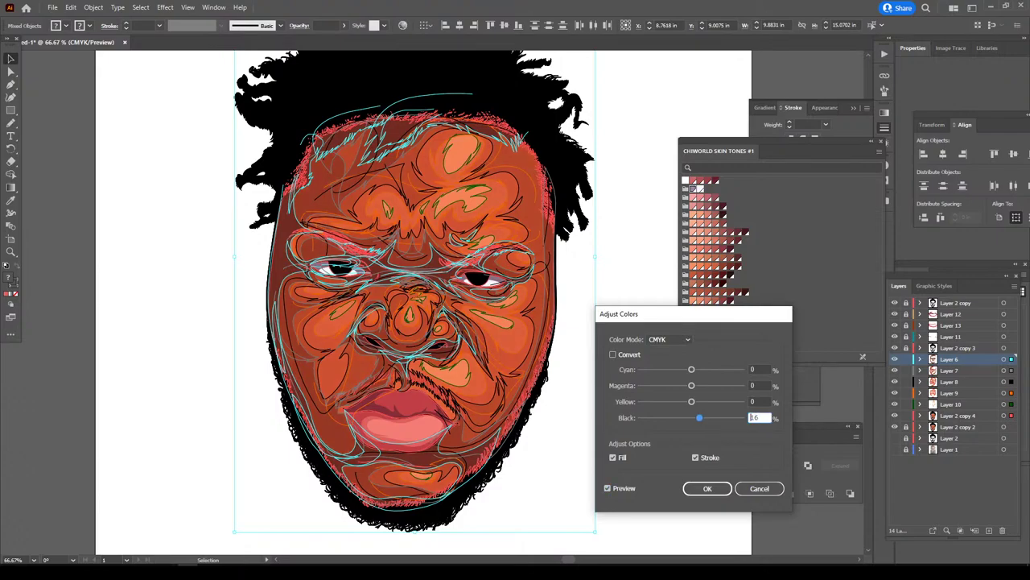
- Lower Cyan, turn off Convert, set Magenta to 52 and apply the adjustment
{"action": "key", "text": "Tab"}
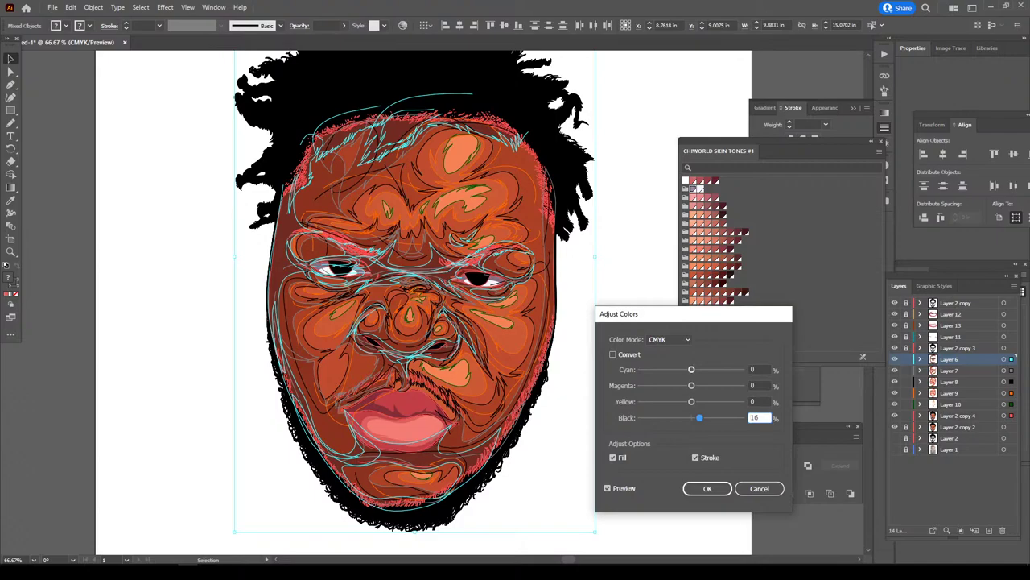
{"action": "key", "text": "shift+Down"}
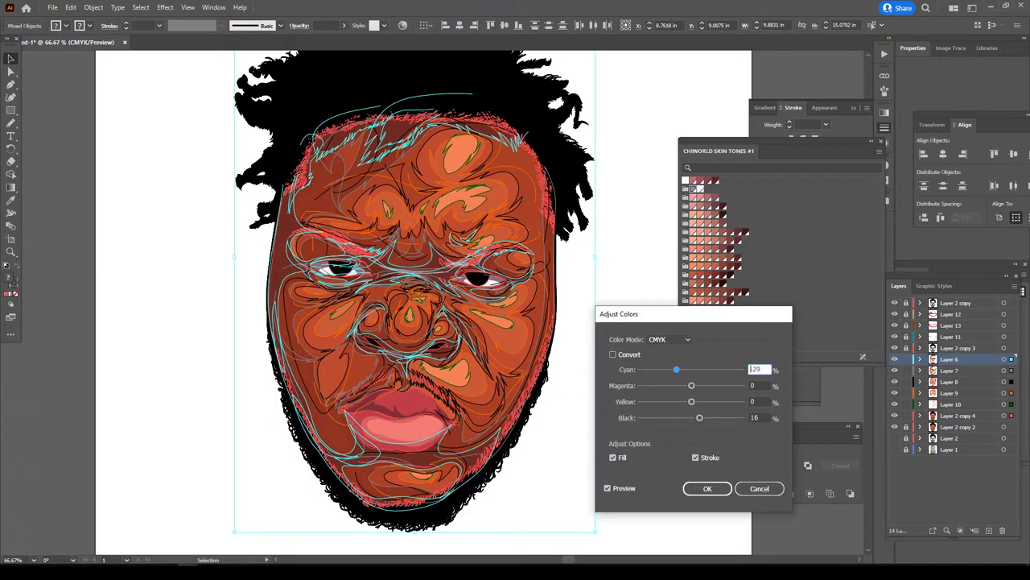
{"action": "key", "text": "shift+Down"}
{"action": "key", "text": "shift+Down"}
{"action": "key", "text": "shift+Down"}
{"action": "key", "text": "shift+Up"}
{"action": "key", "text": "shift+Up"}
{"action": "key", "text": "shift+Up"}
{"action": "left_click", "coordinate": [613, 354]}
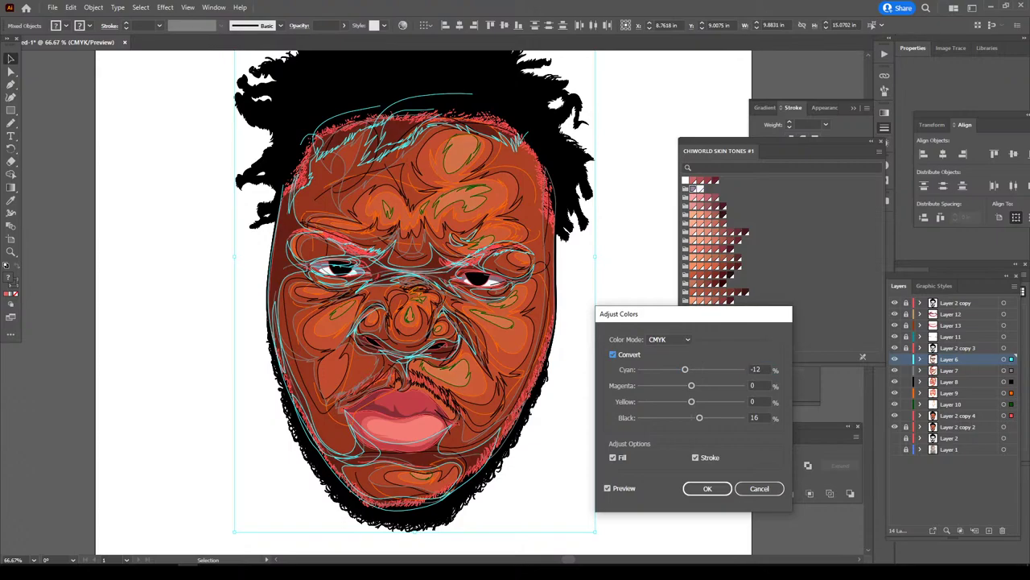
{"action": "left_click", "coordinate": [612, 355]}
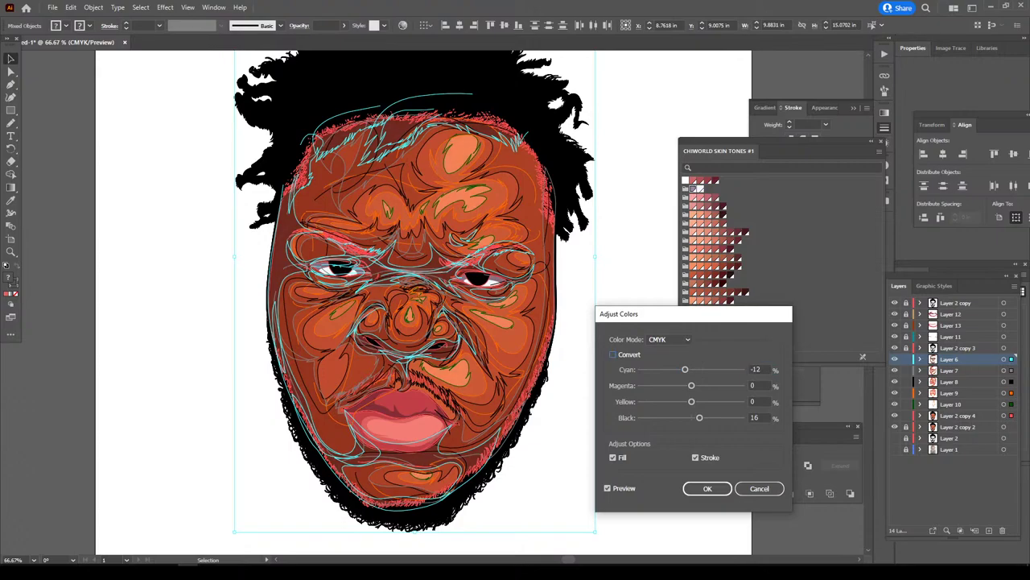
{"action": "type", "text": "5"}
{"action": "type", "text": "2"}
{"action": "left_click", "coordinate": [707, 488]}
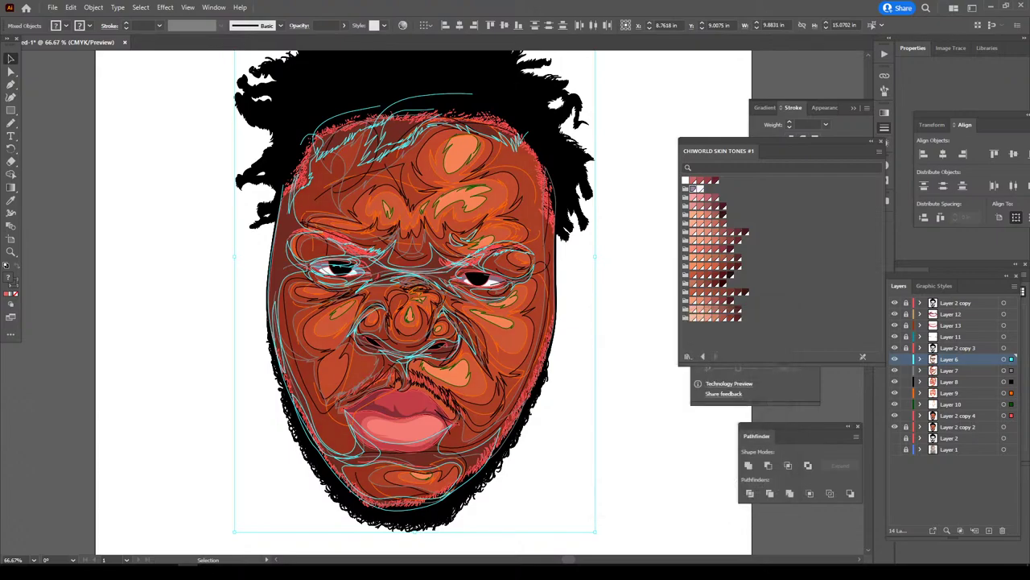
- Deselect, undo back to the warmer orange skin, and zoom out and in to compare
{"action": "key", "text": "ctrl+shift+a"}
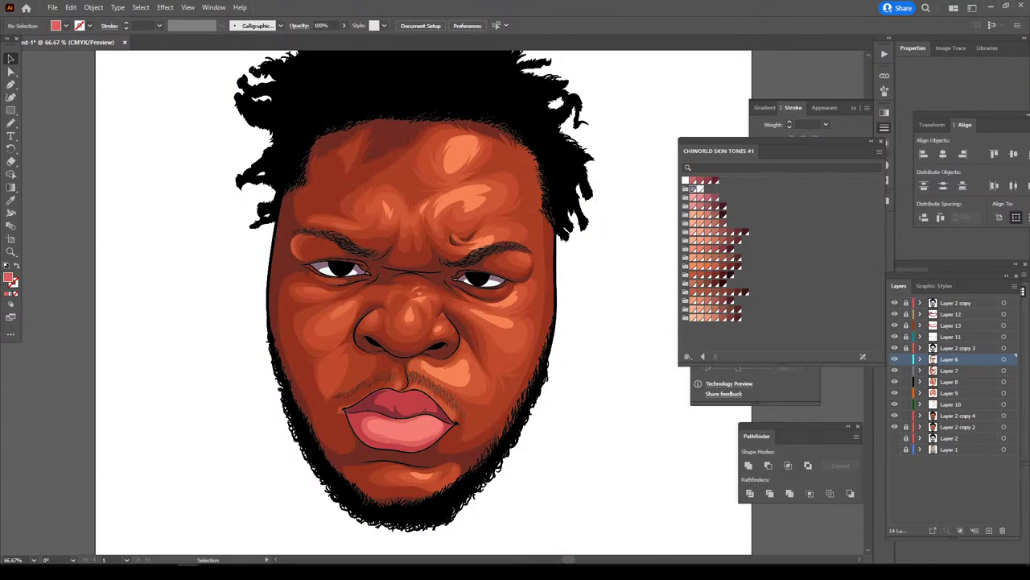
{"action": "key", "text": "ctrl+z"}
{"action": "key", "text": "ctrl+z"}
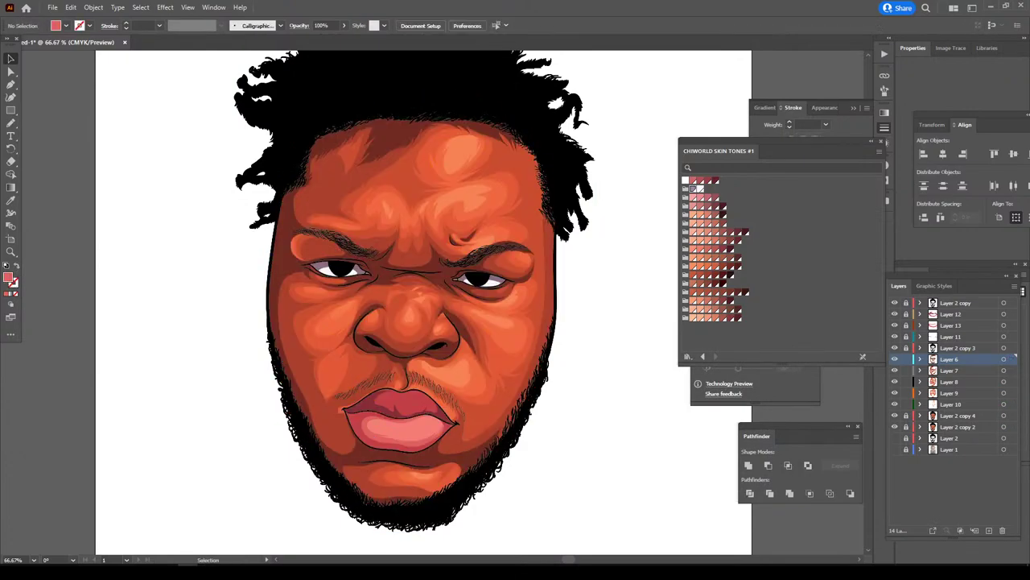
{"action": "key", "text": "ctrl+minus"}
{"action": "key", "text": "ctrl+minus"}
{"action": "key", "text": "ctrl+plus"}
{"action": "key", "text": "ctrl+plus"}
{"action": "key", "text": "ctrl+minus"}
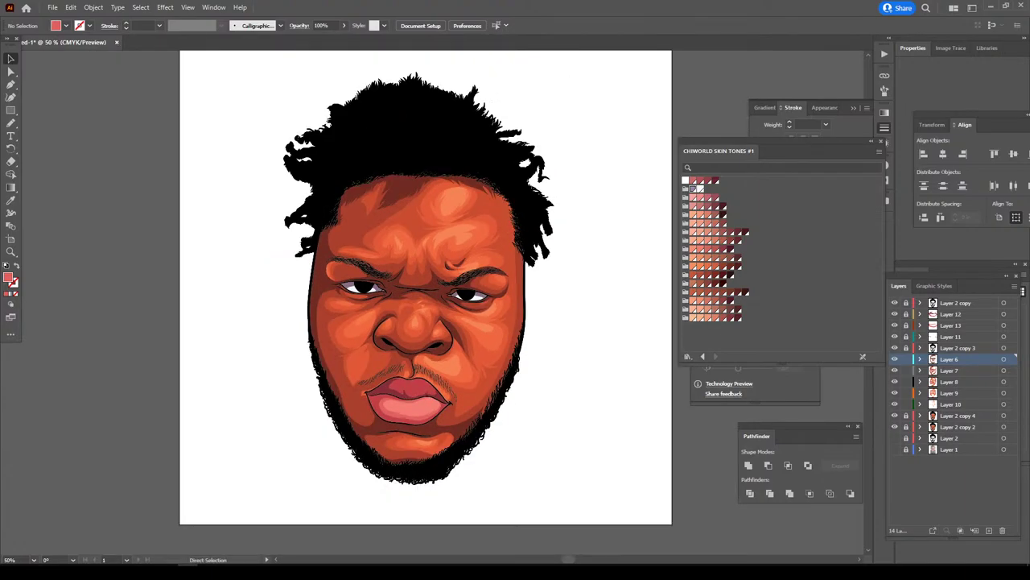
{"action": "key", "text": "ctrl+plus"}
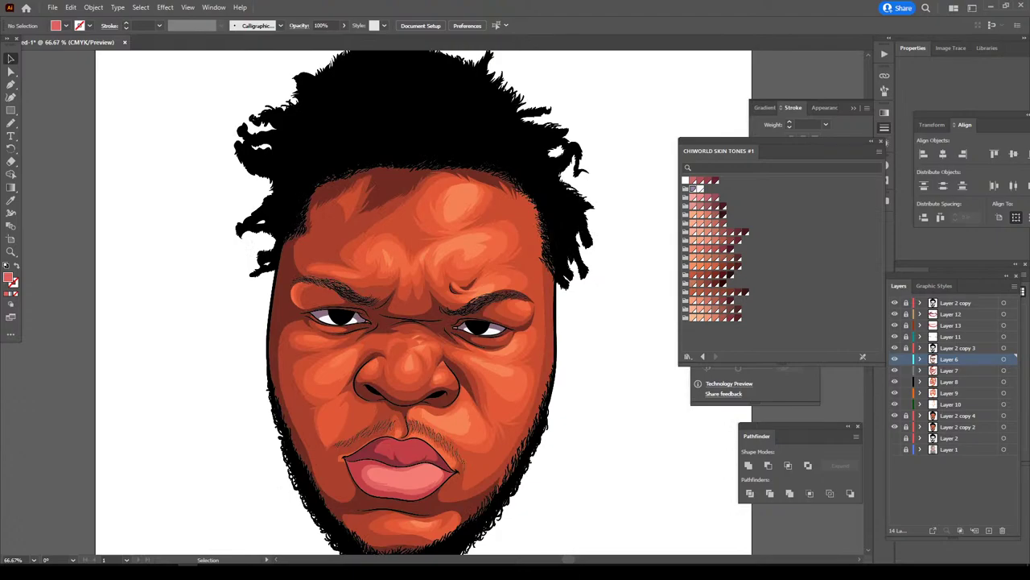
{"action": "key", "text": "ctrl+minus"}
{"action": "key", "text": "ctrl+plus"}
- Add a new layer for the eye details and drag it near the top of the stack
{"action": "left_click", "coordinate": [990, 530]}
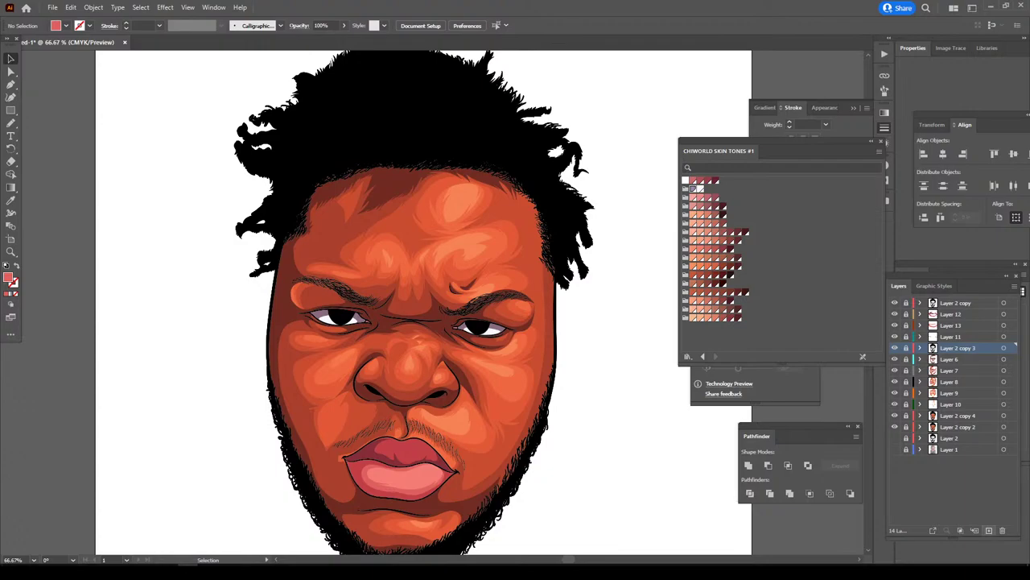
{"action": "key", "text": "ctrl+minus"}
{"action": "key", "text": "ctrl+plus"}
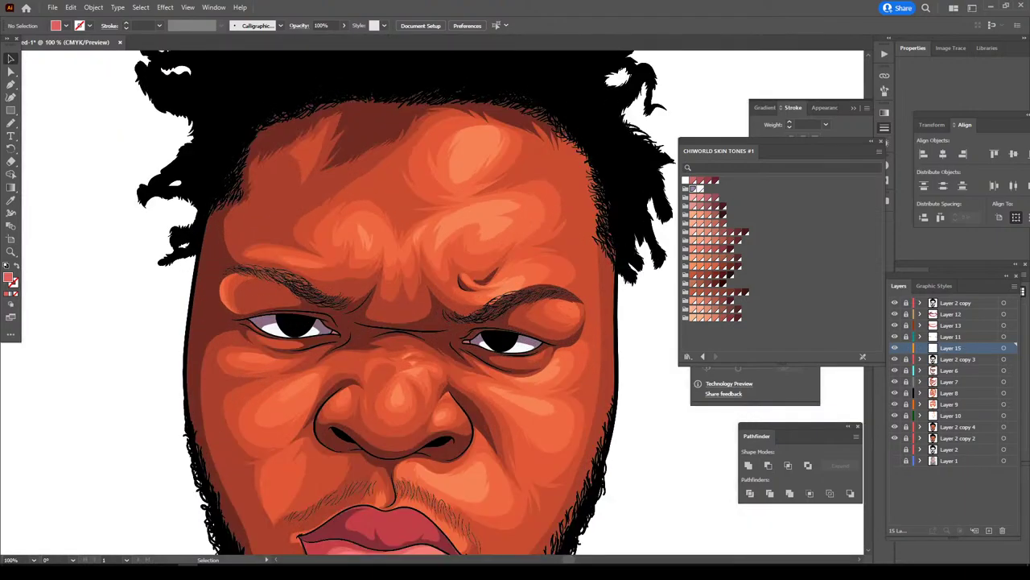
{"action": "key", "text": "ctrl+plus"}
{"action": "key", "text": "ctrl+minus"}
{"action": "key", "text": "ctrl+minus"}
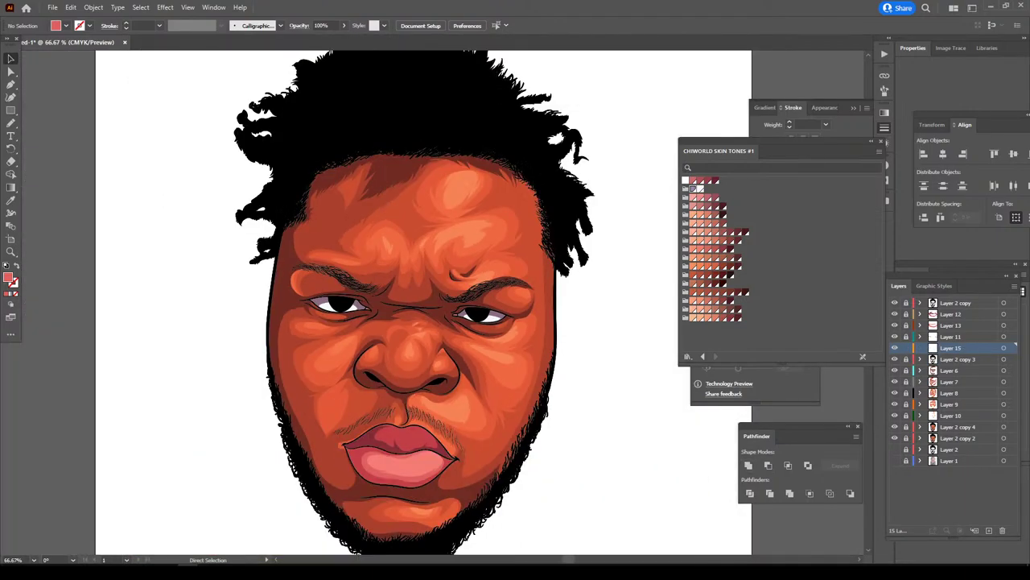
{"action": "scroll", "coordinate": [485, 305], "scroll_direction": "up", "scroll_amount": 2}
{"action": "scroll", "coordinate": [486, 305], "scroll_direction": "up", "scroll_amount": 1}
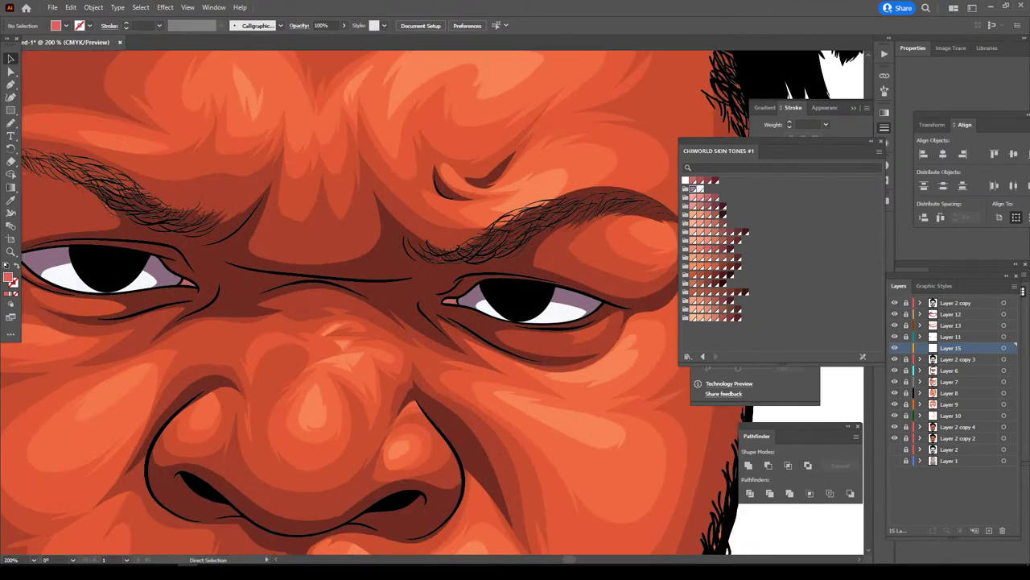
{"action": "scroll", "coordinate": [485, 304], "scroll_direction": "up", "scroll_amount": 2}
{"action": "scroll", "coordinate": [486, 304], "scroll_direction": "up", "scroll_amount": 1}
{"action": "scroll", "coordinate": [485, 304], "scroll_direction": "up", "scroll_amount": 2}
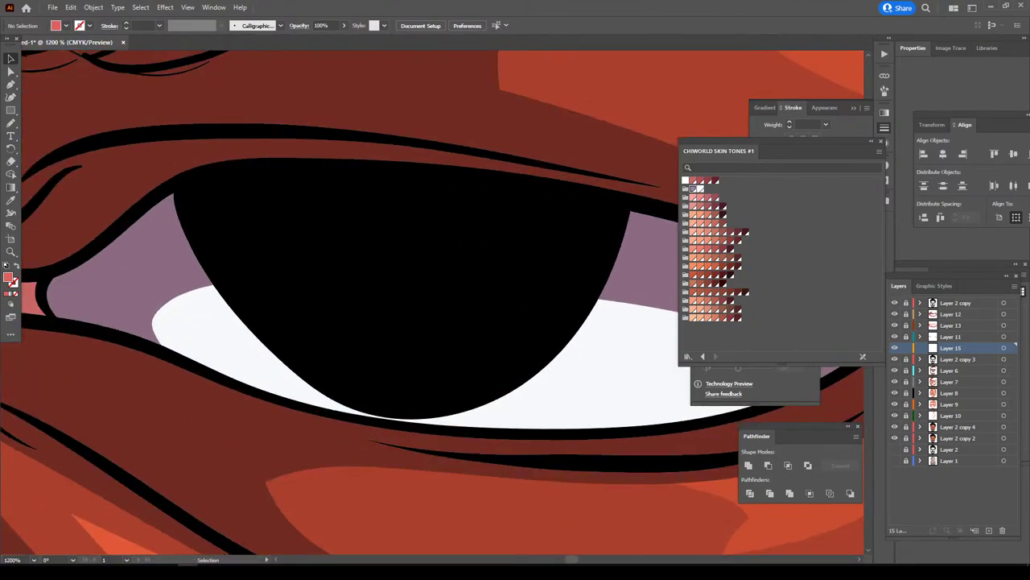
{"action": "left_click_drag", "start_coordinate": [954, 347], "coordinate": [954, 309]}
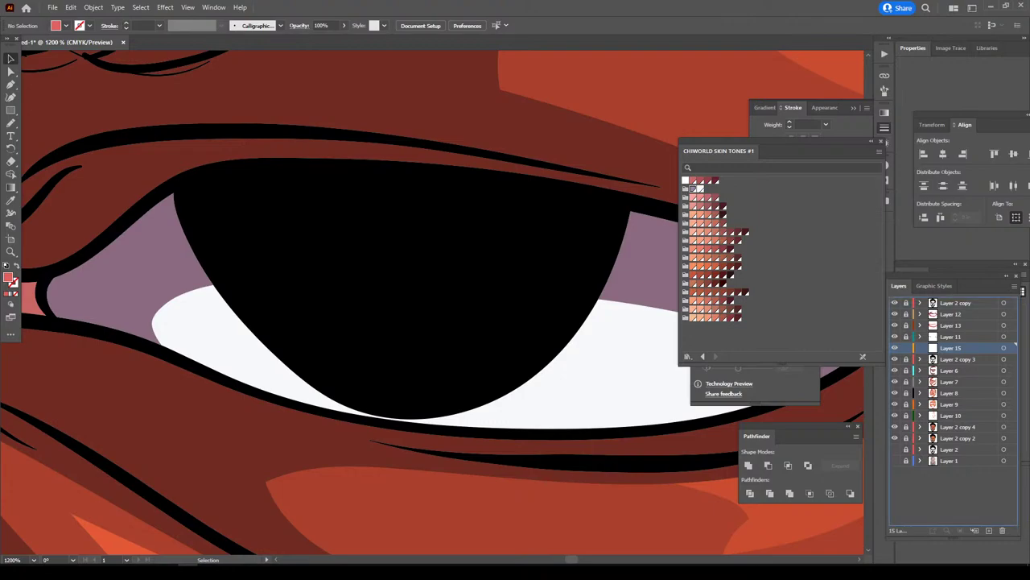
{"action": "key", "text": "ctrl+equal"}
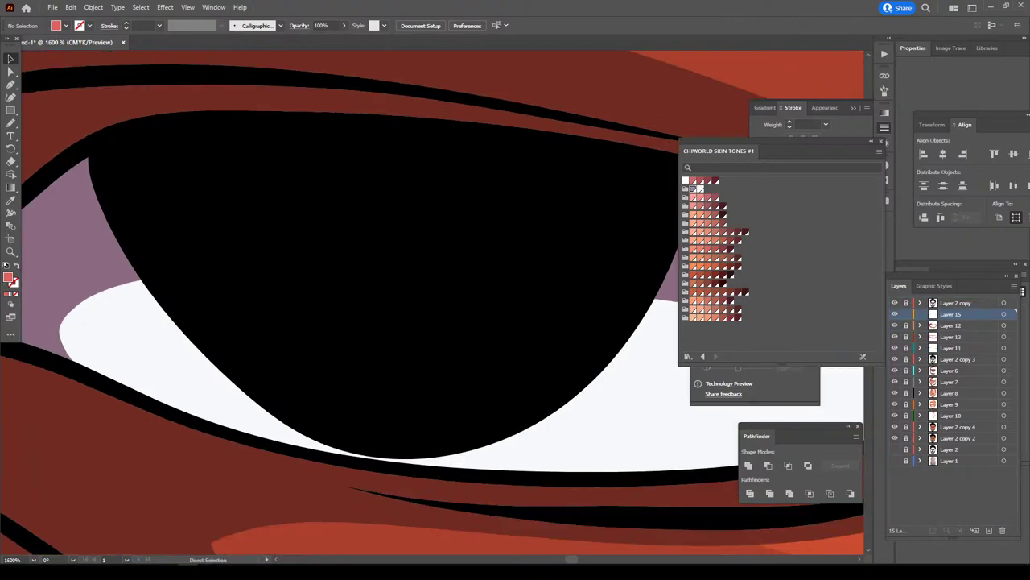
- Pencil a curved dark red-brown reflection inside the pupil and move its layer to the top
{"action": "left_click", "coordinate": [12, 200]}
{"action": "left_click", "coordinate": [362, 265]}
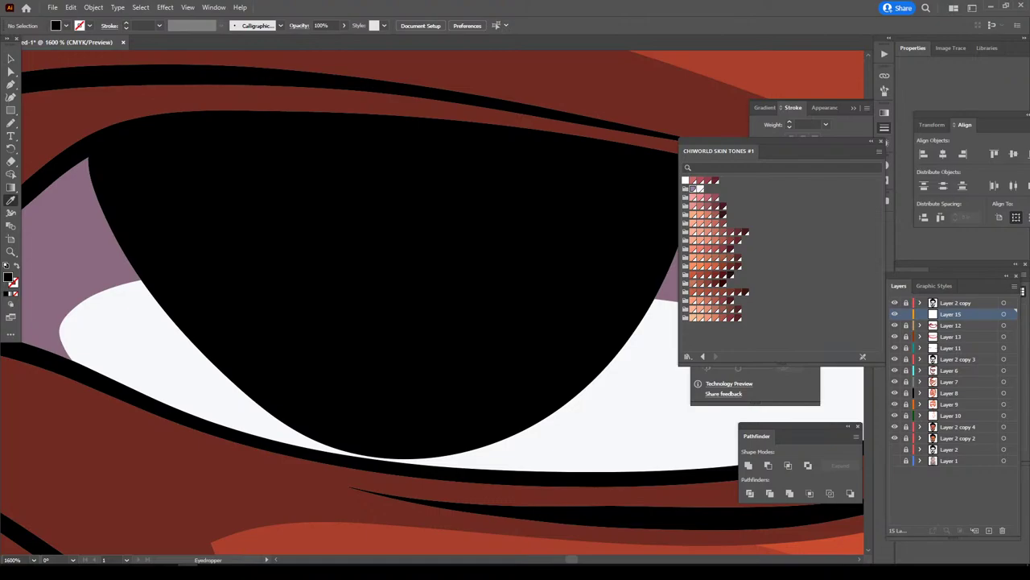
{"action": "double_click", "coordinate": [9, 277]}
{"action": "left_click_drag", "start_coordinate": [668, 472], "coordinate": [666, 468]}
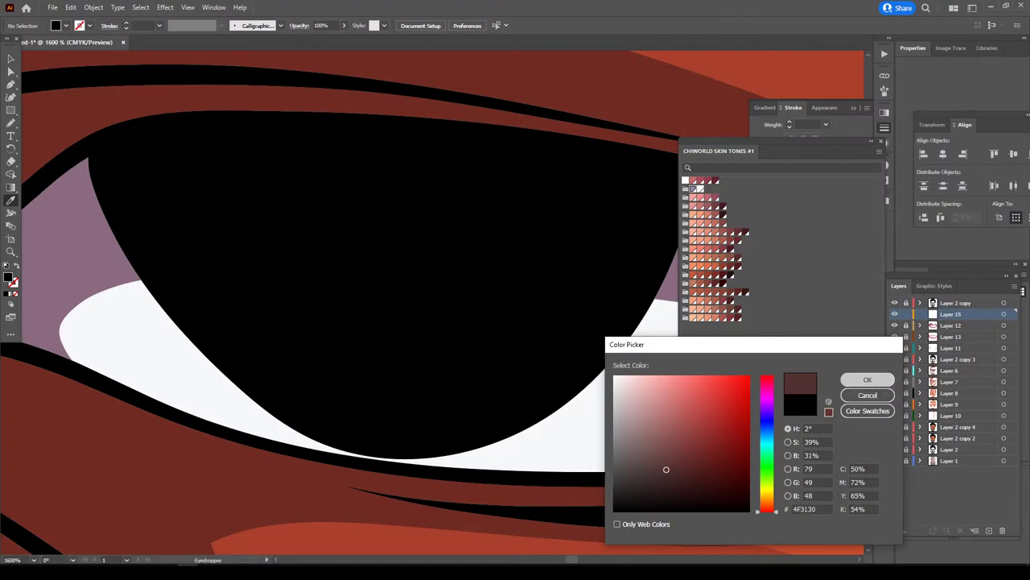
{"action": "left_click", "coordinate": [868, 379]}
{"action": "key", "text": "n"}
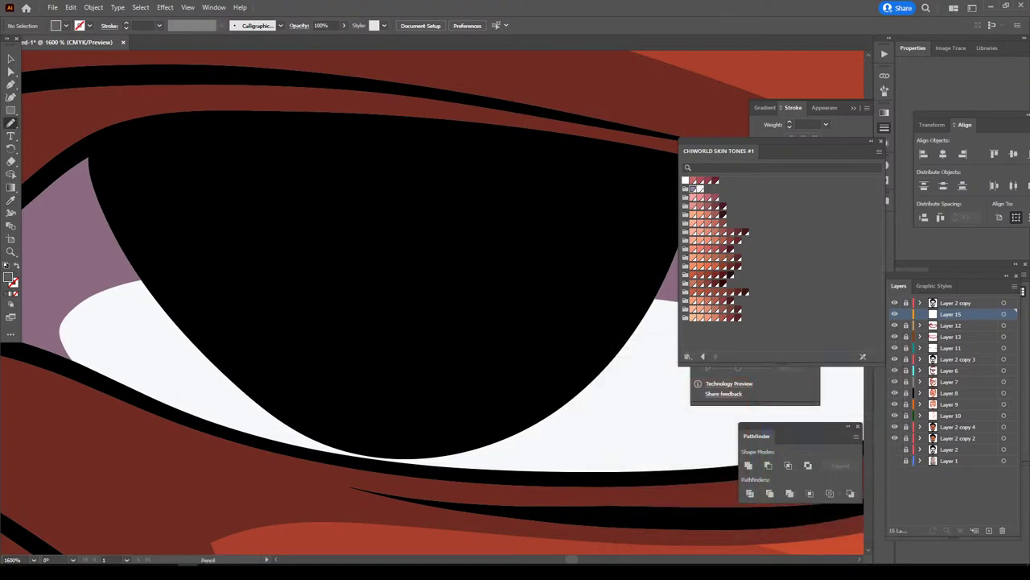
{"action": "mouse_move", "coordinate": [255, 345]}
{"action": "left_mouse_down"}
{"action": "mouse_move", "coordinate": [549, 344]}
{"action": "mouse_move", "coordinate": [325, 325]}
{"action": "mouse_move", "coordinate": [254, 343]}
{"action": "left_mouse_up"}
{"action": "left_click_drag", "start_coordinate": [952, 314], "coordinate": [952, 301]}
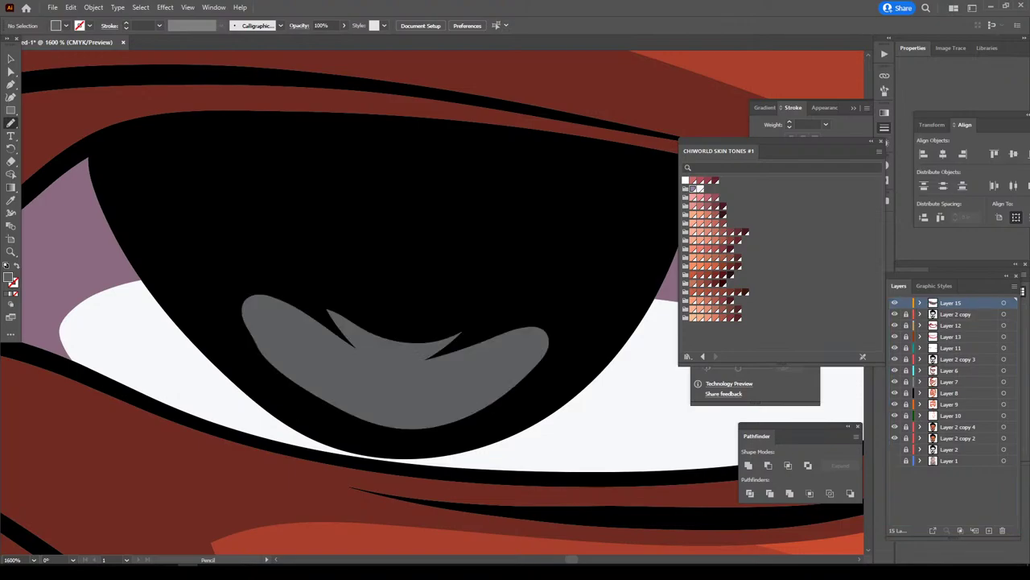
- Select the pupil reflection and darken its fill in two passes to deep brown #211515
{"action": "key", "text": "ctrl+minus"}
{"action": "key", "text": "ctrl+minus"}
{"action": "key", "text": "ctrl+minus"}
{"action": "key", "text": "ctrl+minus"}
{"action": "key", "text": "ctrl+minus"}
{"action": "key", "text": "ctrl+minus"}
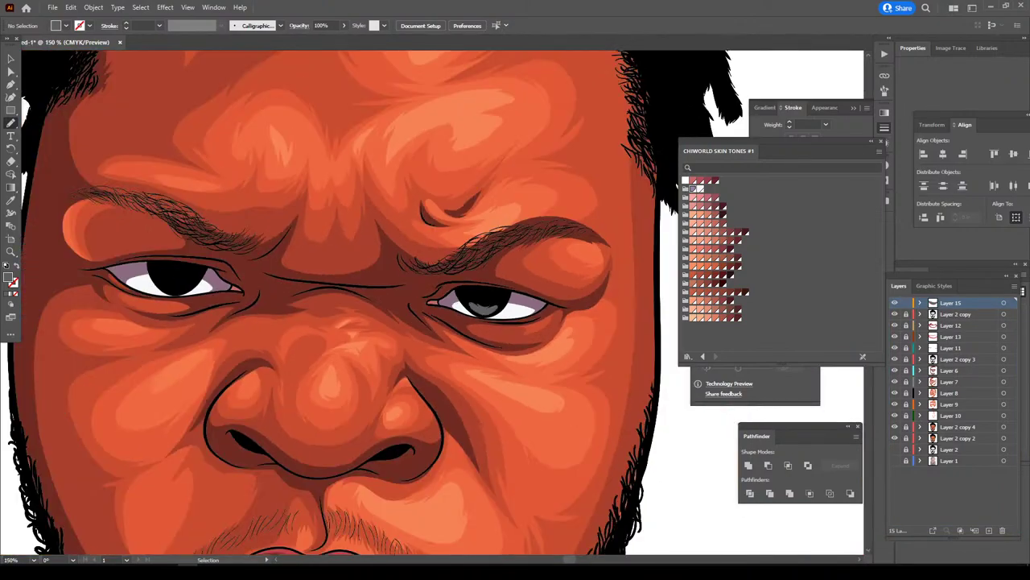
{"action": "key", "text": "ctrl+minus"}
{"action": "key", "text": "ctrl+plus"}
{"action": "key", "text": "ctrl+plus"}
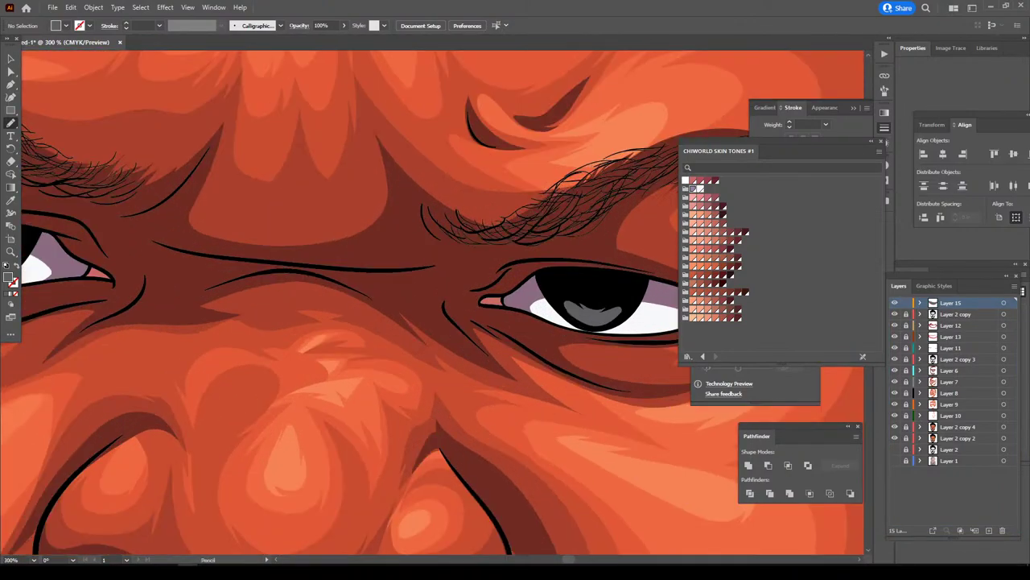
{"action": "key", "text": "v"}
{"action": "left_click", "coordinate": [594, 316]}
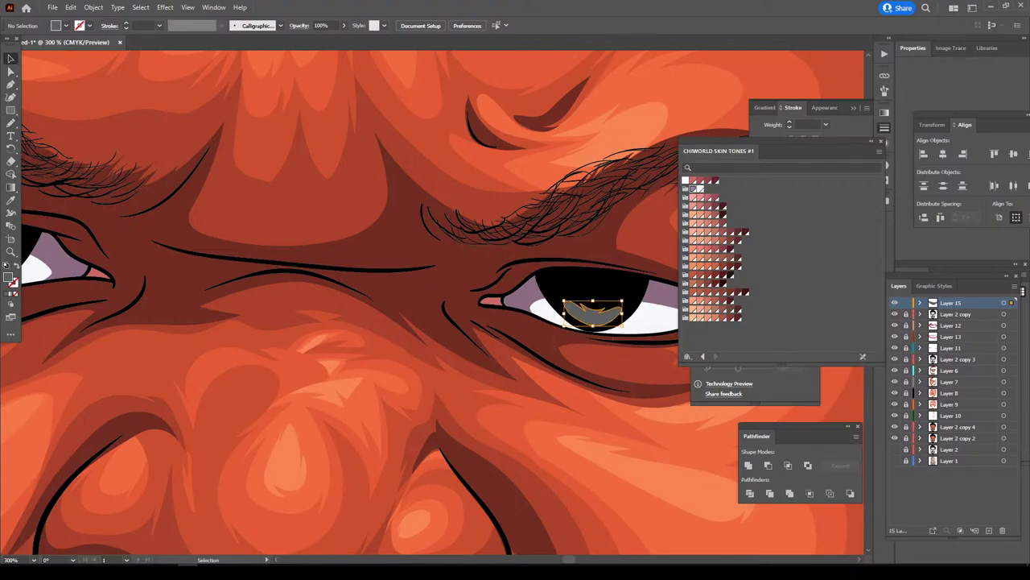
{"action": "double_click", "coordinate": [10, 277]}
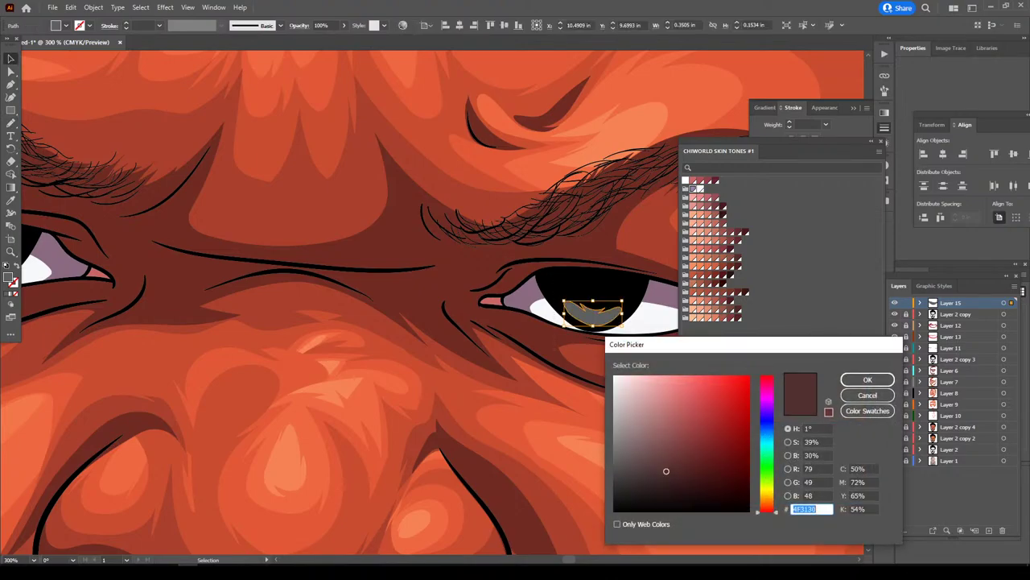
{"action": "mouse_move", "coordinate": [668, 472]}
{"action": "left_mouse_down"}
{"action": "mouse_move", "coordinate": [685, 467]}
{"action": "mouse_move", "coordinate": [676, 485]}
{"action": "mouse_move", "coordinate": [664, 483]}
{"action": "left_mouse_up"}
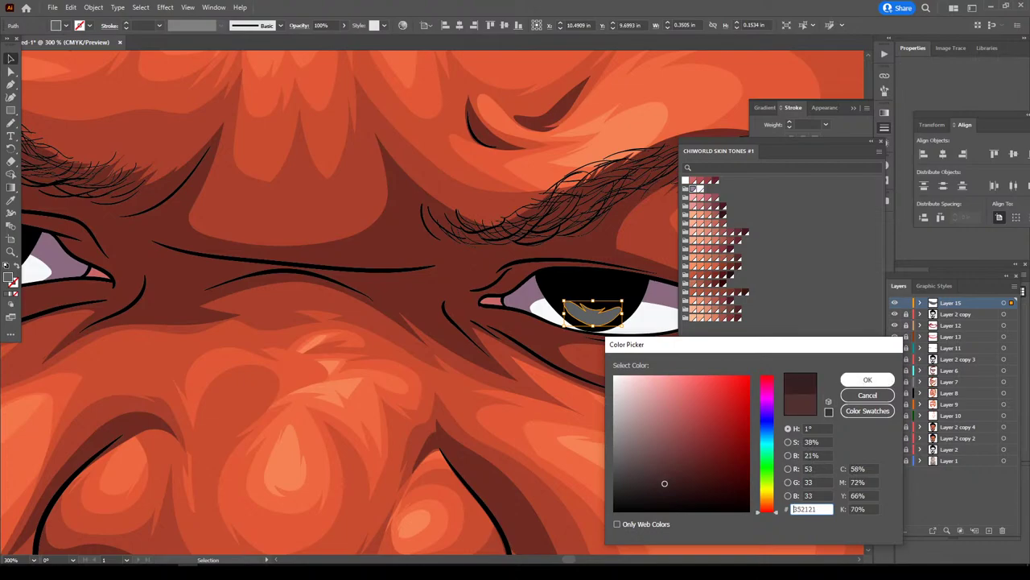
{"action": "left_click", "coordinate": [868, 379]}
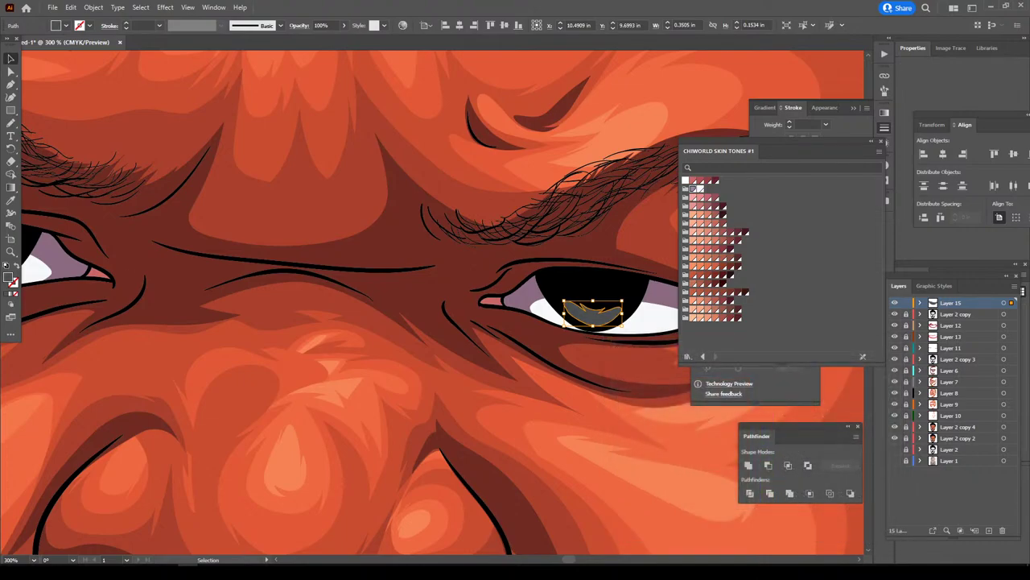
{"action": "double_click", "coordinate": [10, 277]}
{"action": "left_click_drag", "start_coordinate": [665, 486], "coordinate": [667, 492]}
{"action": "left_click", "coordinate": [867, 379]}
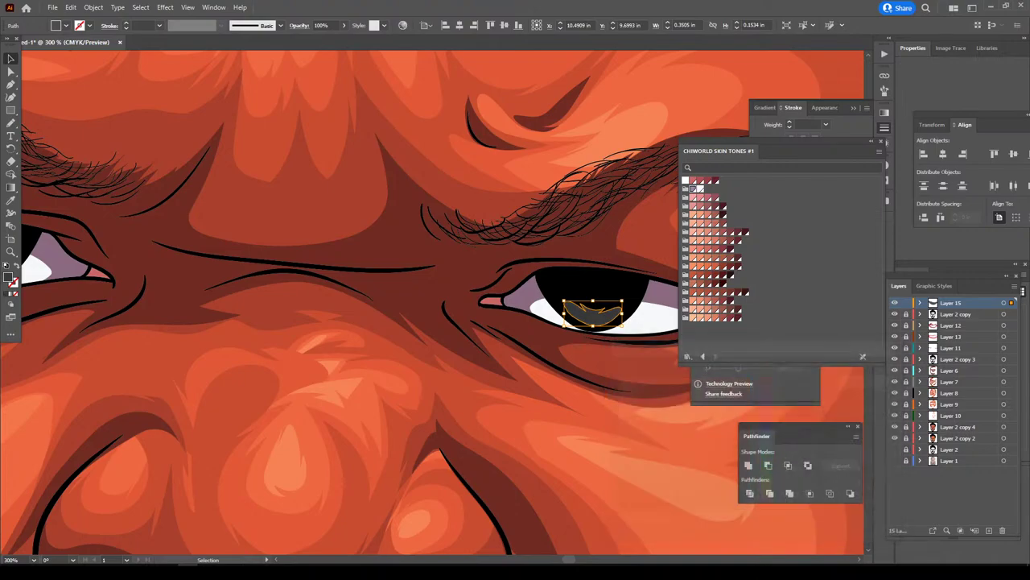
- Pencil a matching curved reflection shape in the other pupil
{"action": "key", "text": "ctrl+shift+a"}
{"action": "scroll", "coordinate": [563, 472], "scroll_direction": "down", "scroll_amount": 2}
{"action": "scroll", "coordinate": [563, 472], "scroll_direction": "down", "scroll_amount": 2}
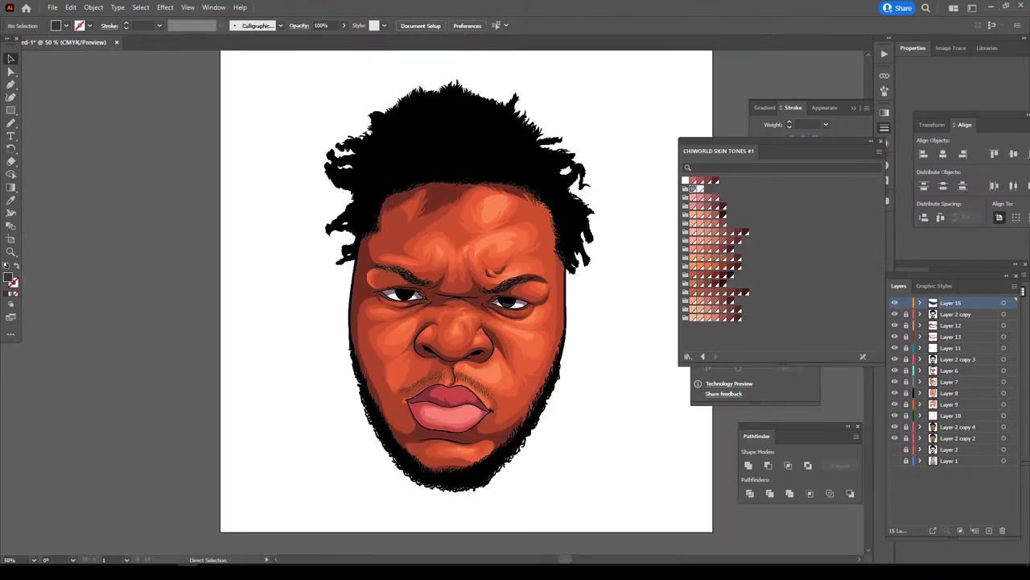
{"action": "scroll", "coordinate": [564, 472], "scroll_direction": "up", "scroll_amount": 2}
{"action": "scroll", "coordinate": [564, 472], "scroll_direction": "up", "scroll_amount": 1}
{"action": "scroll", "coordinate": [539, 463], "scroll_direction": "up", "scroll_amount": 2}
{"action": "scroll", "coordinate": [539, 464], "scroll_direction": "up", "scroll_amount": 2}
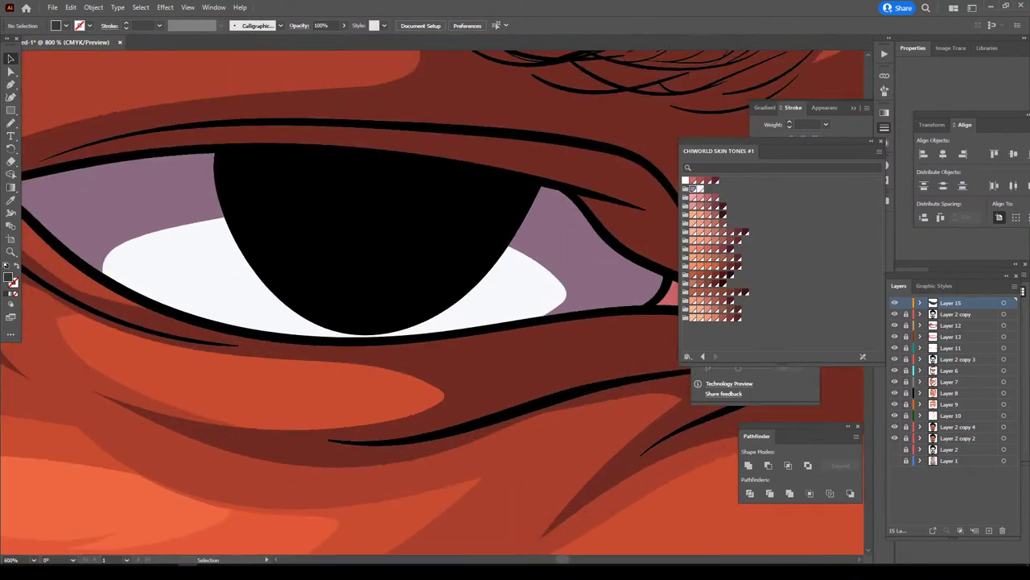
{"action": "scroll", "coordinate": [540, 464], "scroll_direction": "up", "scroll_amount": 1}
{"action": "key", "text": "n"}
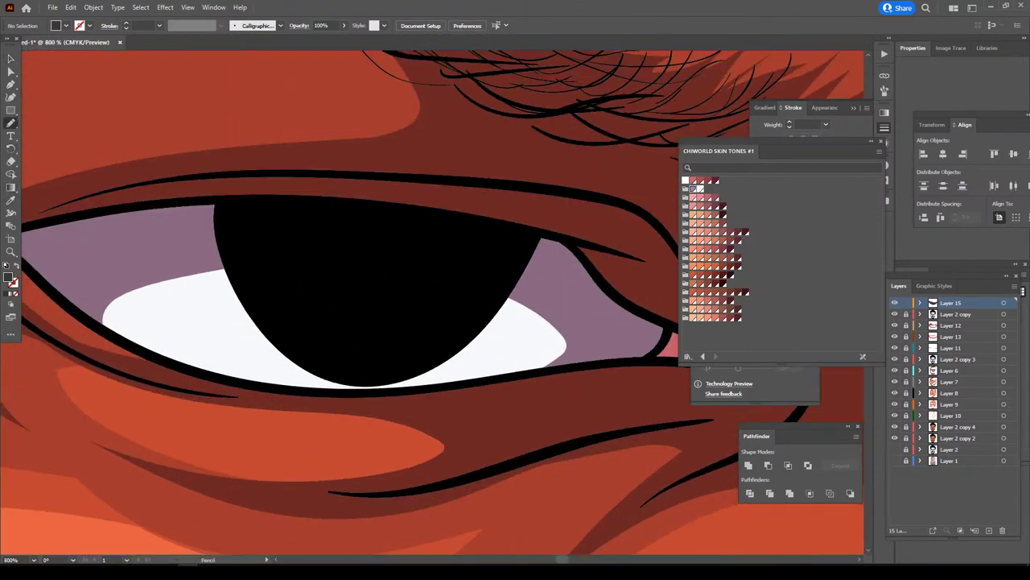
{"action": "mouse_move", "coordinate": [295, 320]}
{"action": "left_mouse_down"}
{"action": "mouse_move", "coordinate": [364, 358]}
{"action": "mouse_move", "coordinate": [411, 354]}
{"action": "mouse_move", "coordinate": [436, 319]}
{"action": "mouse_move", "coordinate": [297, 319]}
{"action": "left_mouse_up"}
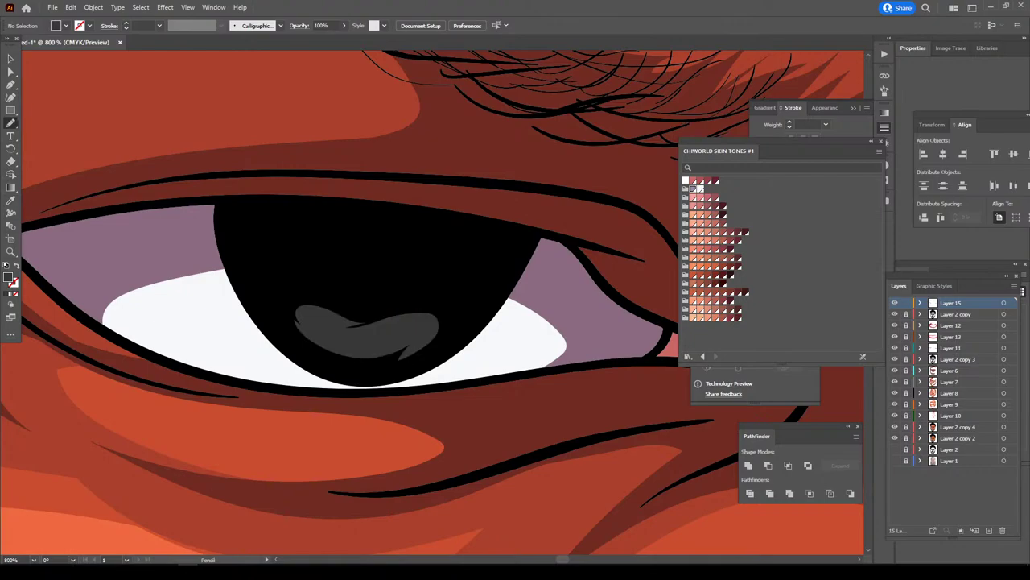
- Switch the fill to light grey and draw a catchlight highlight in each pupil
{"action": "double_click", "coordinate": [11, 278]}
{"action": "left_click", "coordinate": [624, 422]}
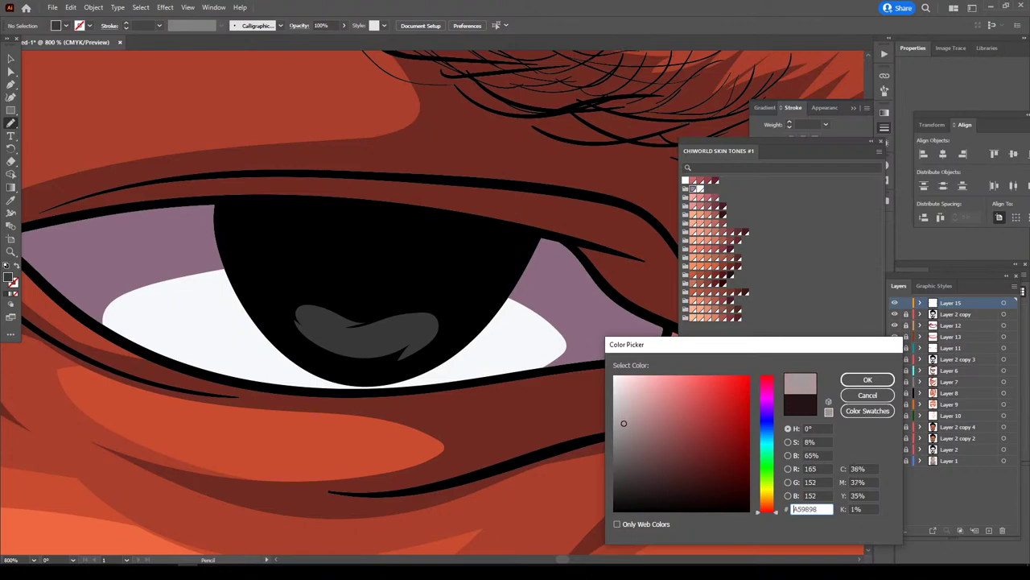
{"action": "left_click", "coordinate": [868, 379]}
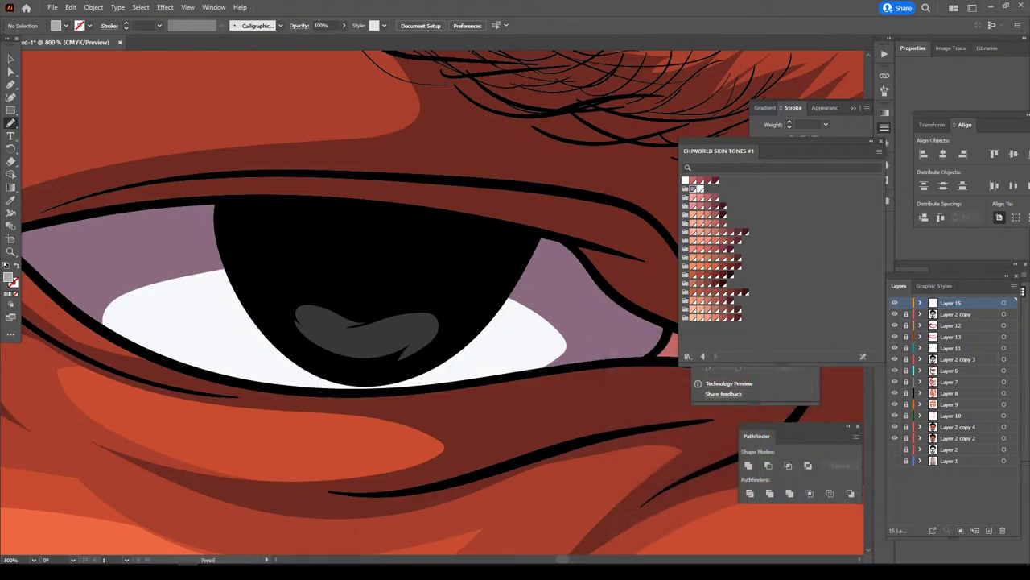
{"action": "mouse_move", "coordinate": [435, 262]}
{"action": "left_mouse_down"}
{"action": "mouse_move", "coordinate": [450, 267]}
{"action": "mouse_move", "coordinate": [475, 246]}
{"action": "mouse_move", "coordinate": [404, 260]}
{"action": "left_mouse_up"}
{"action": "scroll", "coordinate": [347, 304], "scroll_direction": "down", "scroll_amount": 3}
{"action": "scroll", "coordinate": [347, 304], "scroll_direction": "down", "scroll_amount": 3}
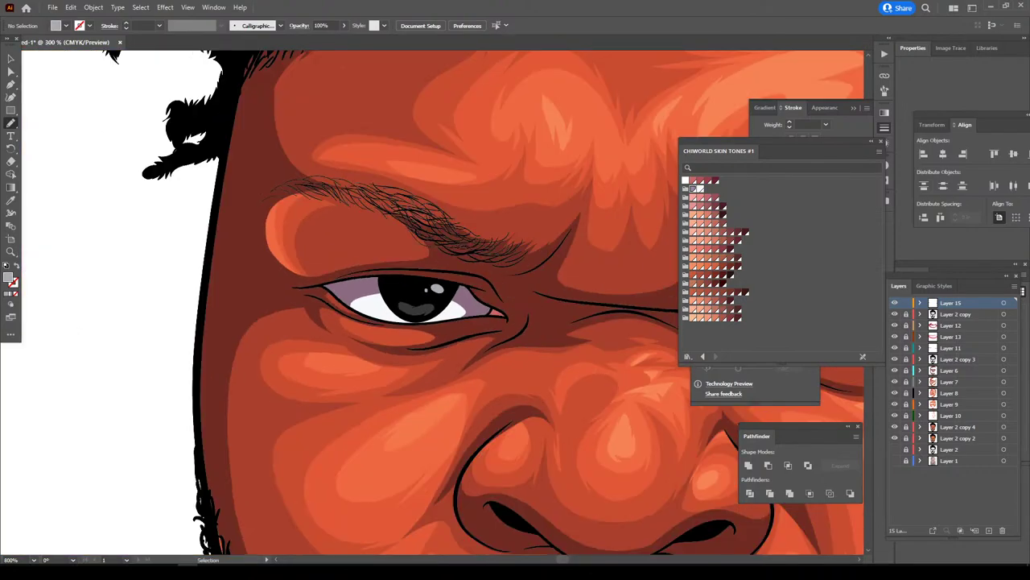
{"action": "scroll", "coordinate": [346, 305], "scroll_direction": "down", "scroll_amount": 3}
{"action": "scroll", "coordinate": [346, 304], "scroll_direction": "down", "scroll_amount": 2}
{"action": "scroll", "coordinate": [455, 306], "scroll_direction": "up", "scroll_amount": 3}
{"action": "scroll", "coordinate": [455, 306], "scroll_direction": "up", "scroll_amount": 3}
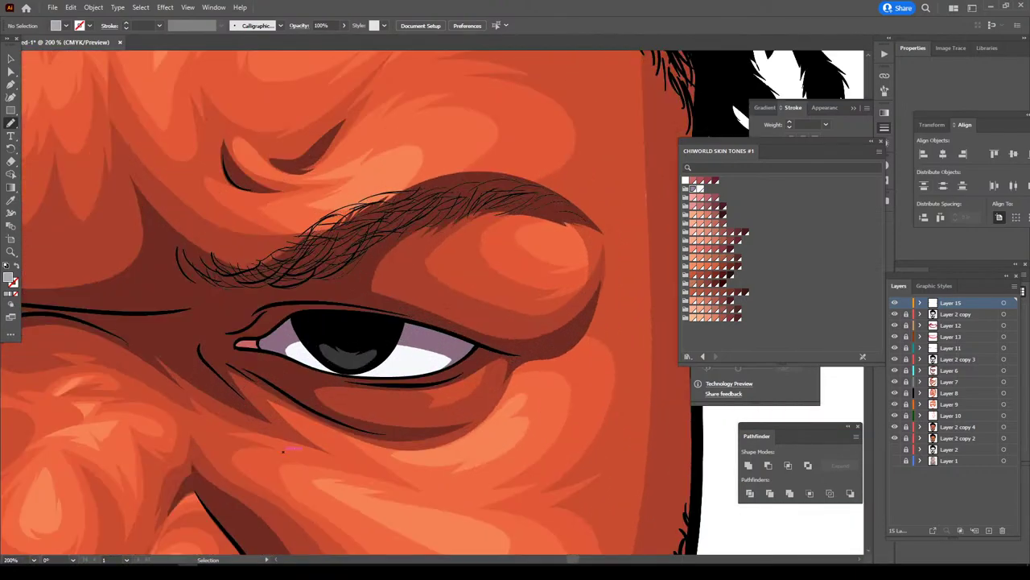
{"action": "scroll", "coordinate": [455, 306], "scroll_direction": "up", "scroll_amount": 3}
{"action": "left_click_drag", "start_coordinate": [428, 367], "coordinate": [407, 347]}
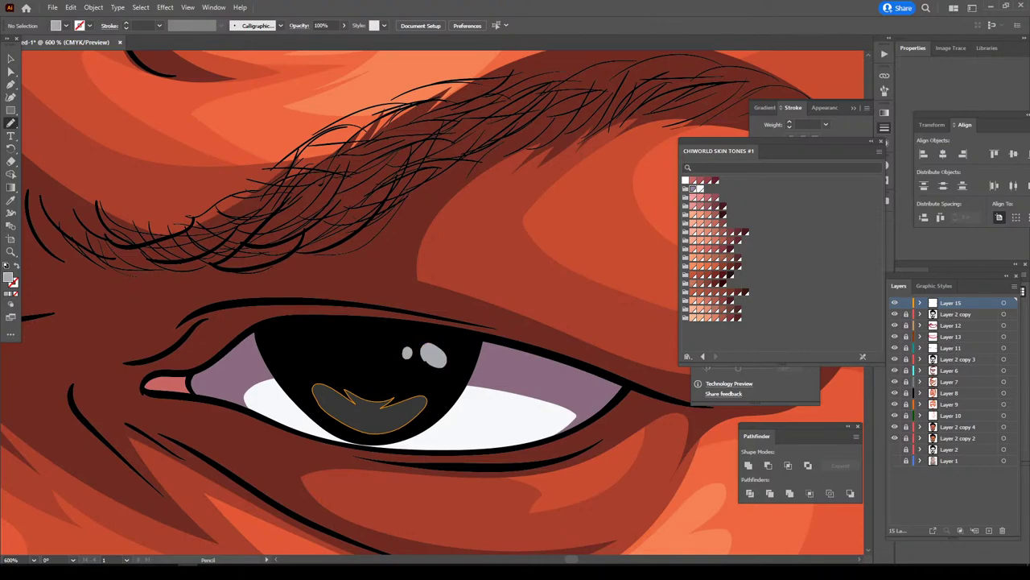
- Scroll the view down toward the lips
{"action": "scroll", "coordinate": [434, 339], "scroll_direction": "down", "scroll_amount": 3}
{"action": "scroll", "coordinate": [434, 338], "scroll_direction": "down", "scroll_amount": 3}
{"action": "scroll", "coordinate": [435, 338], "scroll_direction": "down", "scroll_amount": 3}
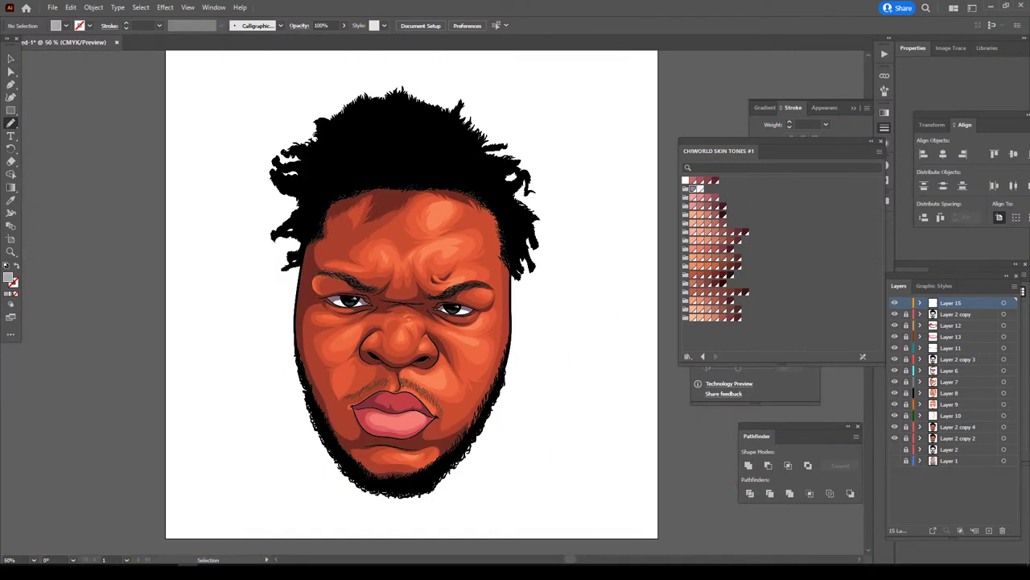
{"action": "scroll", "coordinate": [435, 338], "scroll_direction": "down", "scroll_amount": 1}
{"action": "scroll", "coordinate": [445, 396], "scroll_direction": "up", "scroll_amount": 2}
{"action": "scroll", "coordinate": [444, 396], "scroll_direction": "up", "scroll_amount": 1}
{"action": "scroll", "coordinate": [444, 396], "scroll_direction": "up", "scroll_amount": 1}
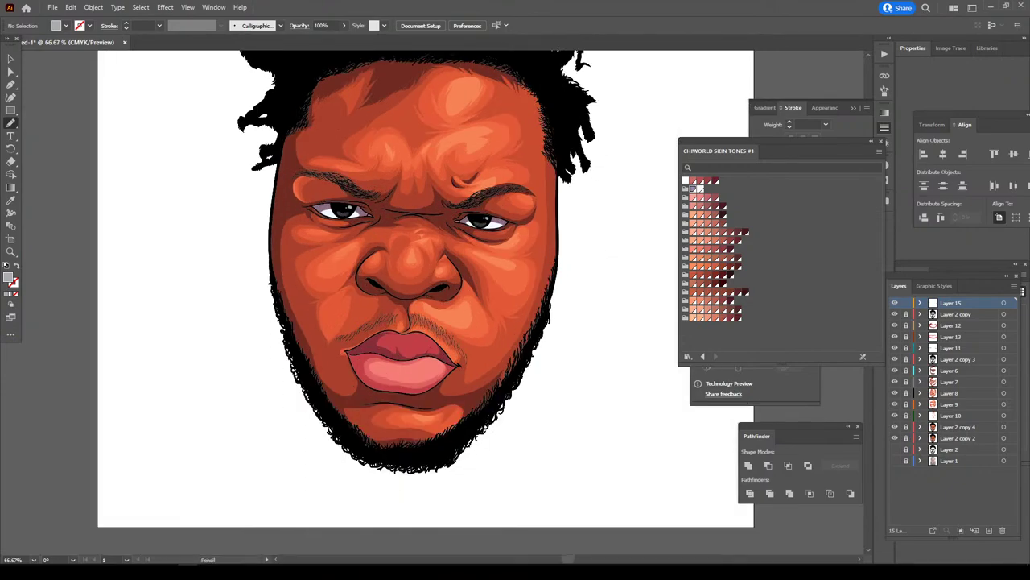
{"action": "scroll", "coordinate": [444, 396], "scroll_direction": "up", "scroll_amount": 2}
{"action": "scroll", "coordinate": [617, 454], "scroll_direction": "up", "scroll_amount": 2}
{"action": "scroll", "coordinate": [612, 456], "scroll_direction": "up", "scroll_amount": 1}
- Sample the lower lip, lighten it to pale pink FFA6A4, and pencil two gloss highlights
{"action": "scroll", "coordinate": [603, 460], "scroll_direction": "up", "scroll_amount": 1}
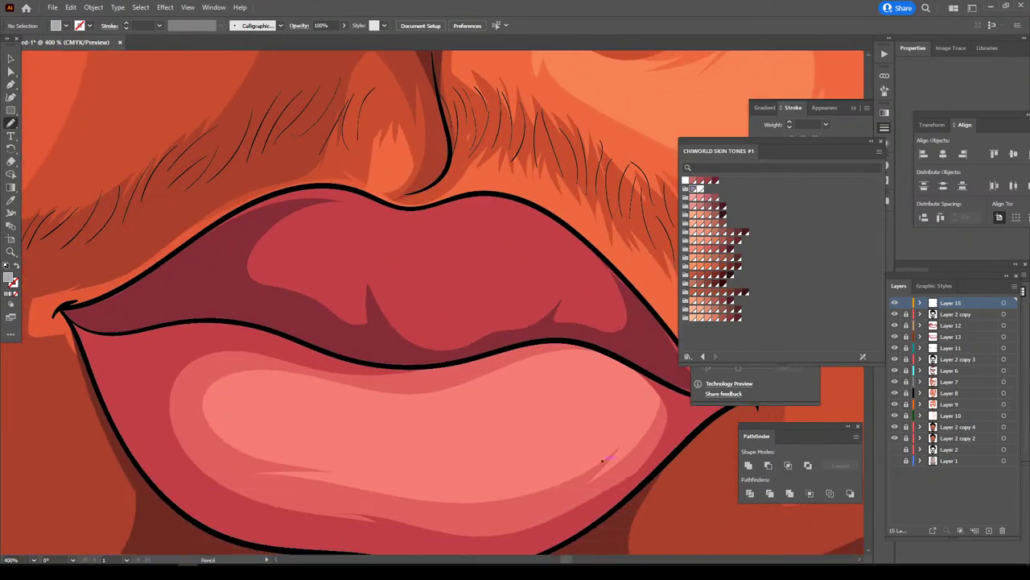
{"action": "key", "text": "i"}
{"action": "left_click", "coordinate": [403, 419]}
{"action": "double_click", "coordinate": [9, 278]}
{"action": "left_click_drag", "start_coordinate": [682, 382], "coordinate": [661, 375]}
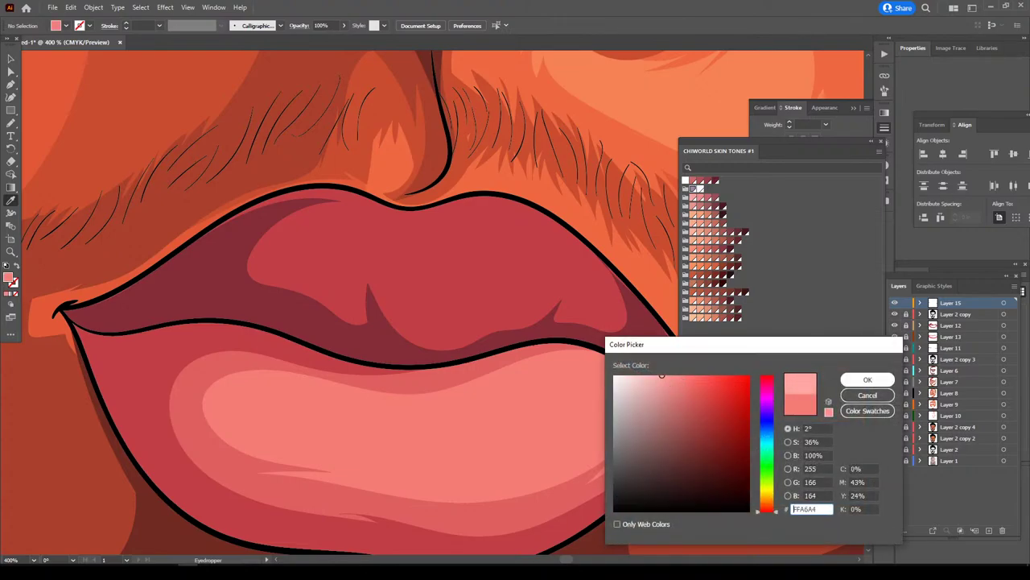
{"action": "left_click", "coordinate": [868, 379]}
{"action": "key", "text": "n"}
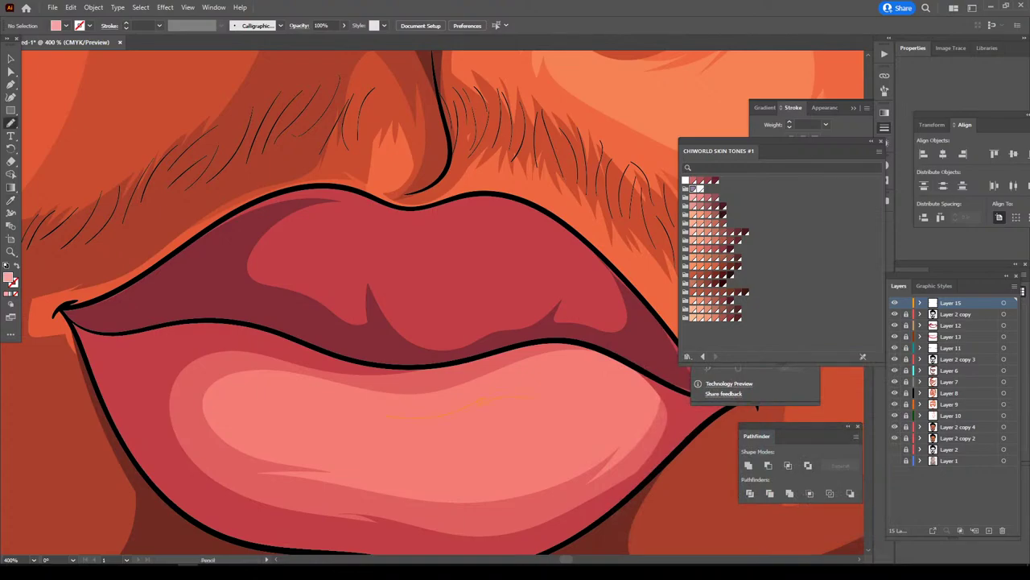
{"action": "left_click_drag", "start_coordinate": [481, 400], "coordinate": [484, 398]}
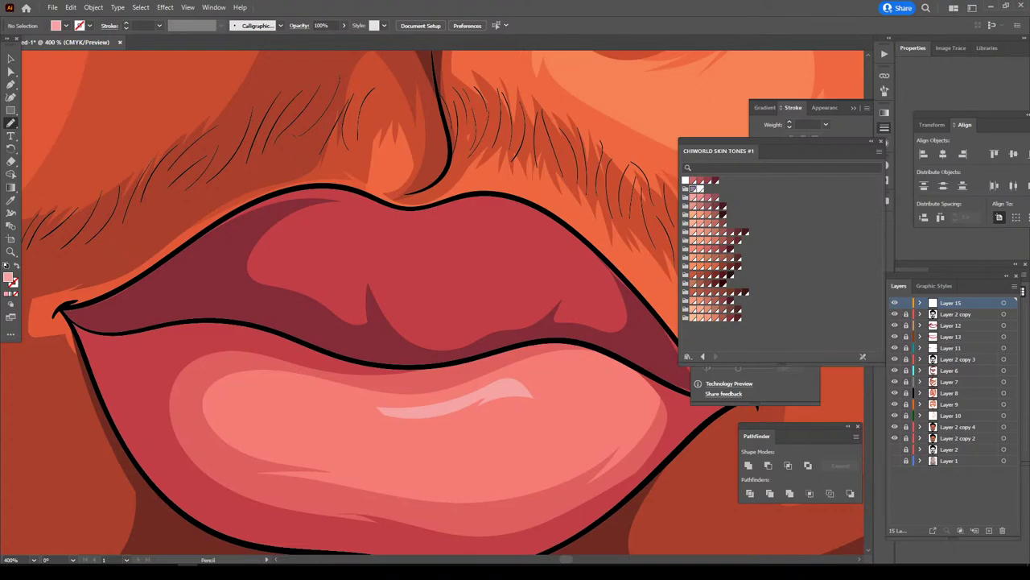
{"action": "left_click_drag", "start_coordinate": [534, 379], "coordinate": [552, 374]}
- Lighten the upper-lip red to soft pink and paint a highlight stroke along it
{"action": "left_click", "coordinate": [10, 201]}
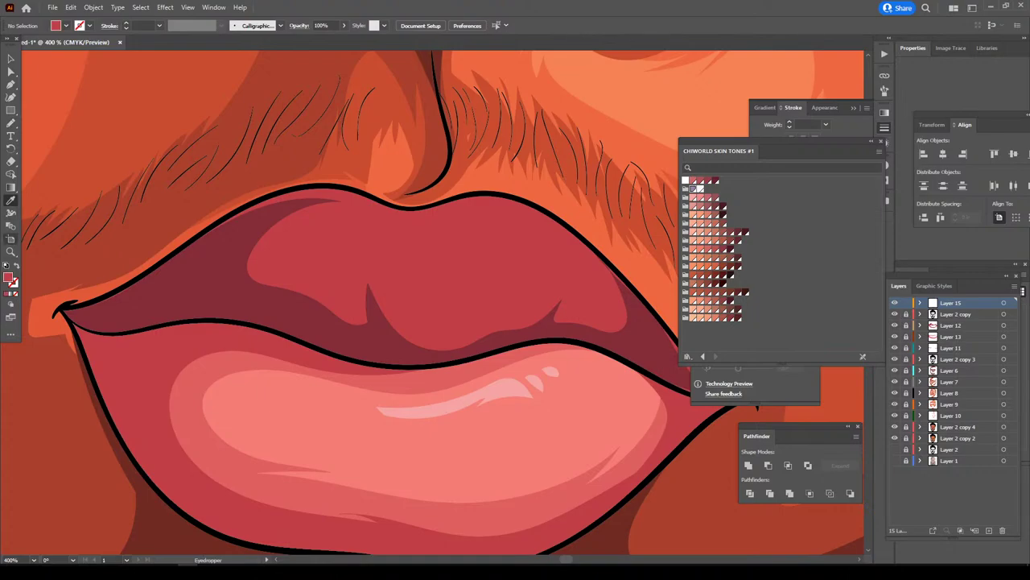
{"action": "double_click", "coordinate": [10, 277]}
{"action": "left_click_drag", "start_coordinate": [703, 410], "coordinate": [687, 398]}
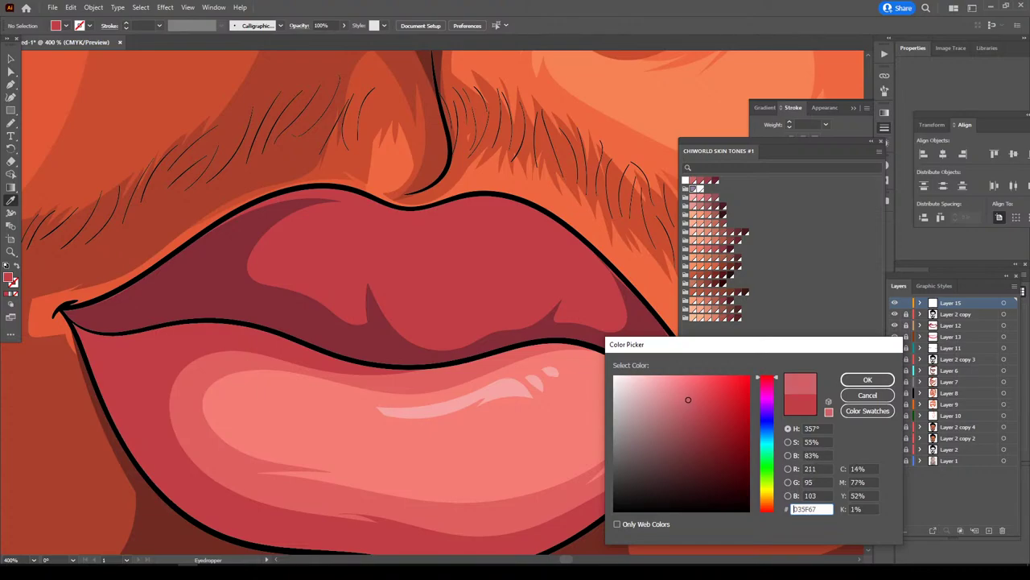
{"action": "left_click", "coordinate": [868, 379]}
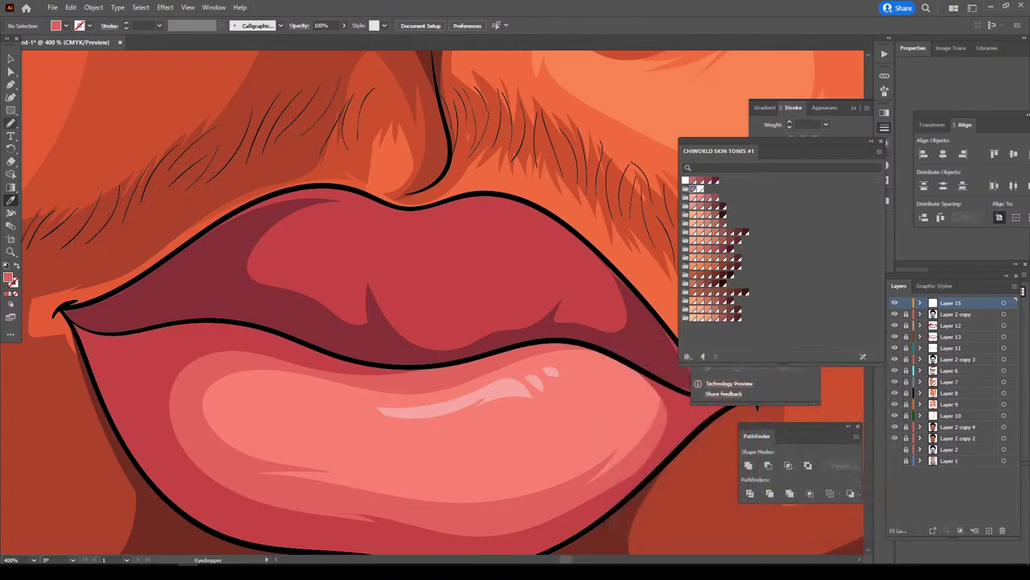
{"action": "mouse_move", "coordinate": [11, 122]}
{"action": "left_mouse_down"}
{"action": "mouse_move", "coordinate": [58, 149]}
{"action": "mouse_move", "coordinate": [64, 123]}
{"action": "left_mouse_up"}
{"action": "mouse_move", "coordinate": [364, 204]}
{"action": "left_mouse_down"}
{"action": "mouse_move", "coordinate": [398, 214]}
{"action": "mouse_move", "coordinate": [496, 201]}
{"action": "mouse_move", "coordinate": [592, 246]}
{"action": "left_mouse_up"}
- Create Layer 16 at the top of the stack and move the skin tones swatch panel aside
{"action": "key", "text": "ctrl+minus"}
{"action": "key", "text": "ctrl+minus"}
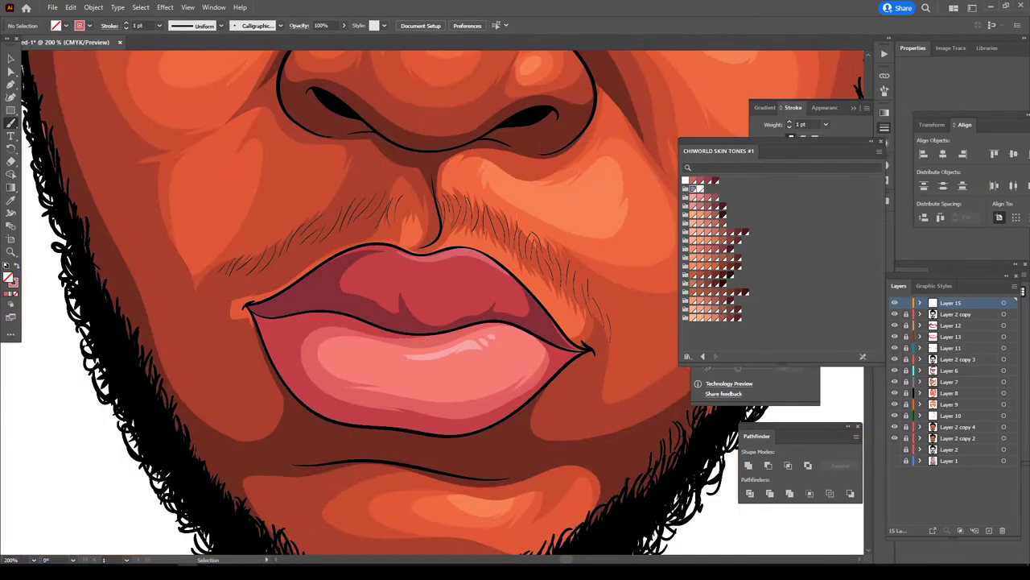
{"action": "key", "text": "ctrl+minus"}
{"action": "key", "text": "ctrl+minus"}
{"action": "key", "text": "ctrl+minus"}
{"action": "key", "text": "ctrl+minus"}
{"action": "scroll", "coordinate": [547, 443], "scroll_direction": "up", "scroll_amount": 2}
{"action": "scroll", "coordinate": [546, 443], "scroll_direction": "up", "scroll_amount": 2}
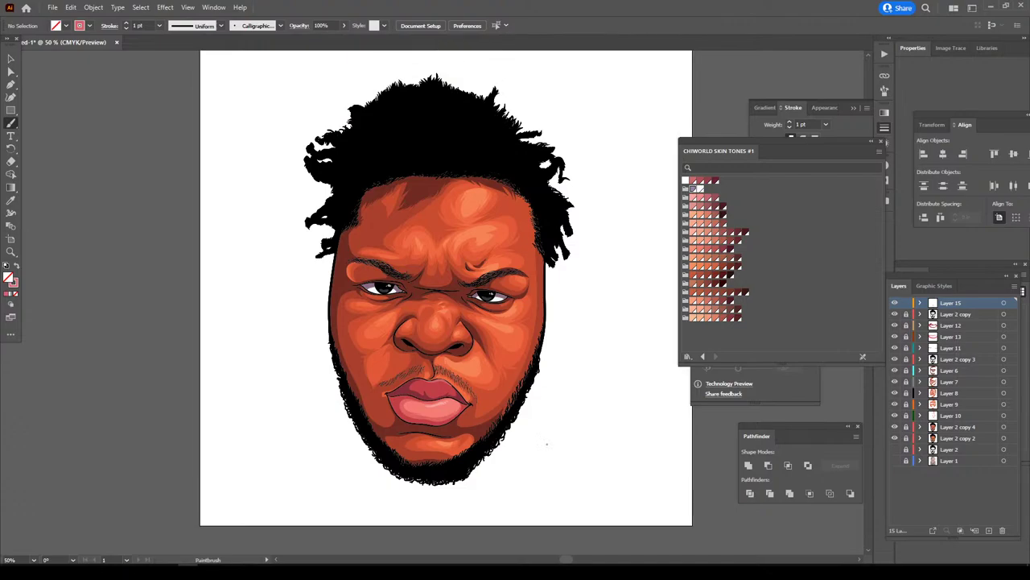
{"action": "key", "text": "ctrl+plus"}
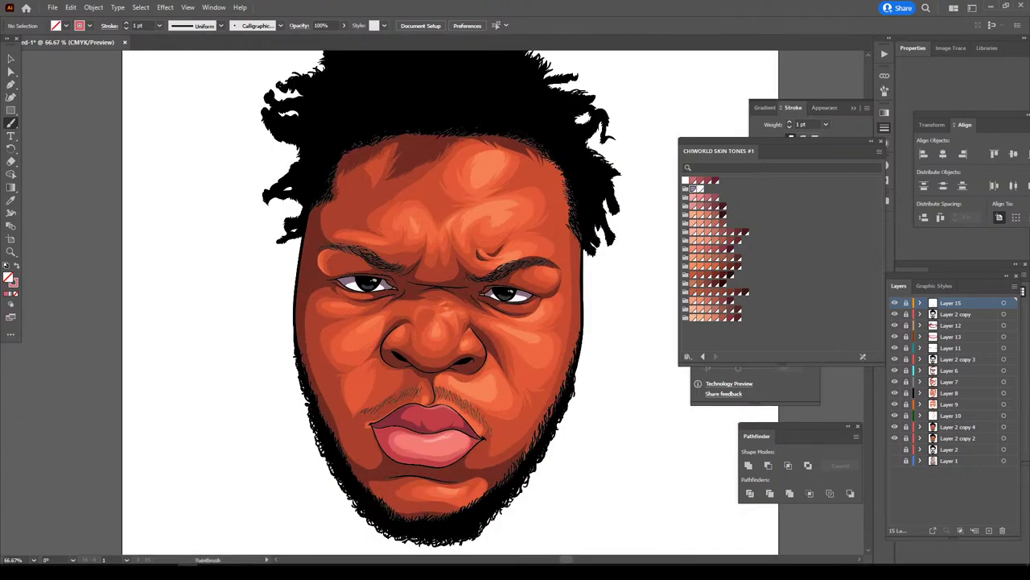
{"action": "left_click", "coordinate": [989, 529]}
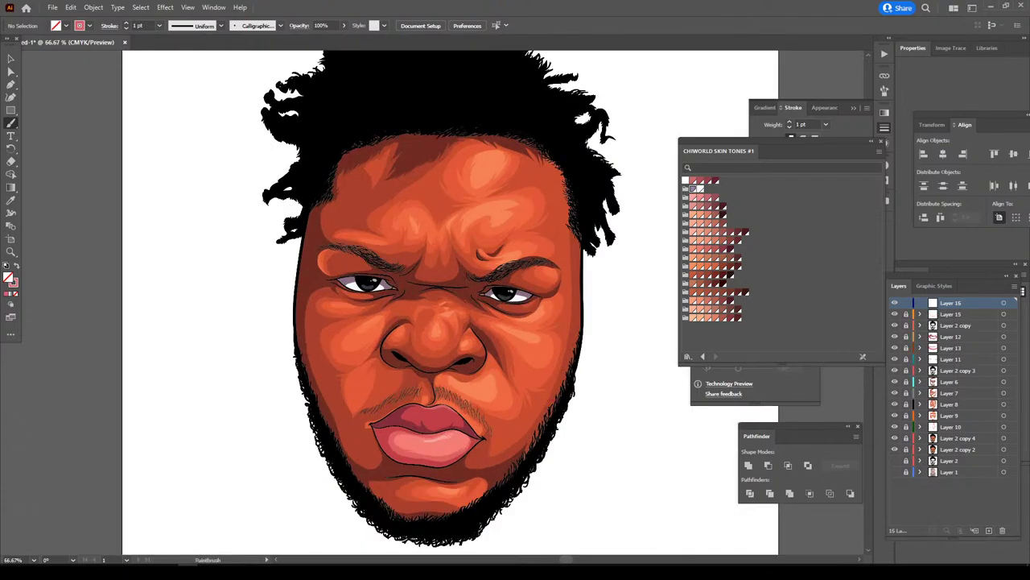
{"action": "scroll", "coordinate": [442, 302], "scroll_direction": "up", "scroll_amount": 2}
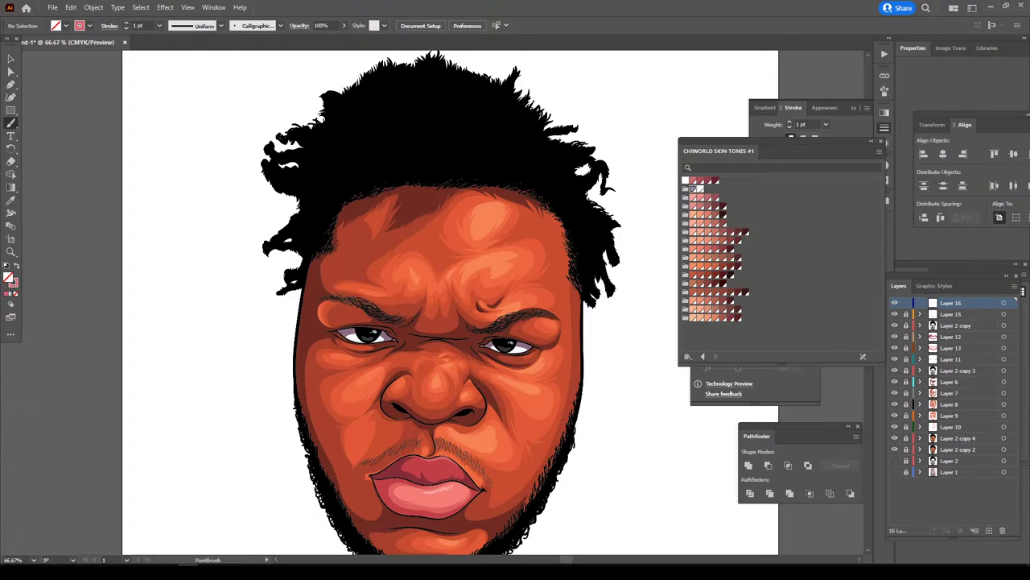
{"action": "left_click_drag", "start_coordinate": [717, 151], "coordinate": [757, 324]}
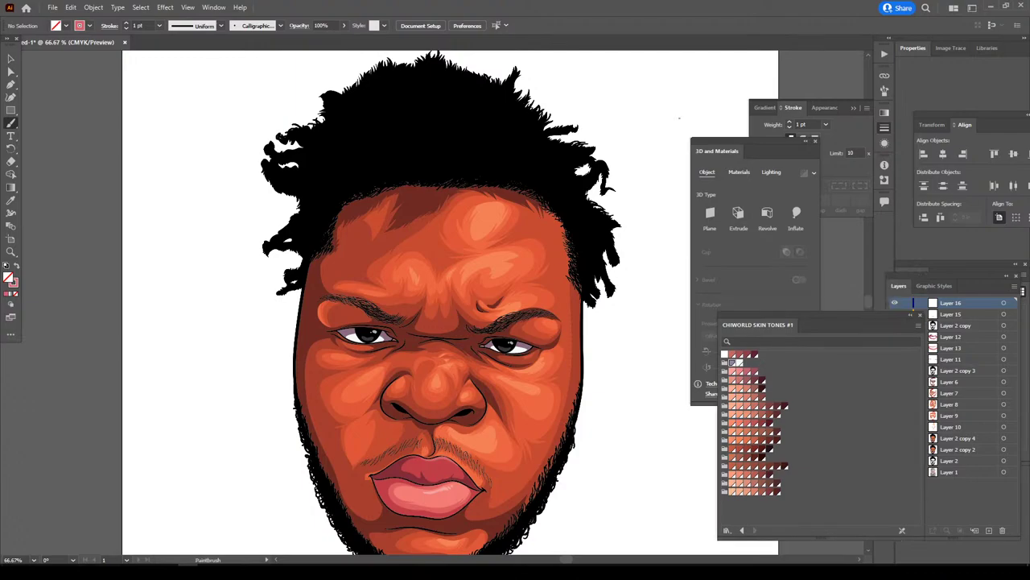
{"action": "left_click", "coordinate": [213, 7]}
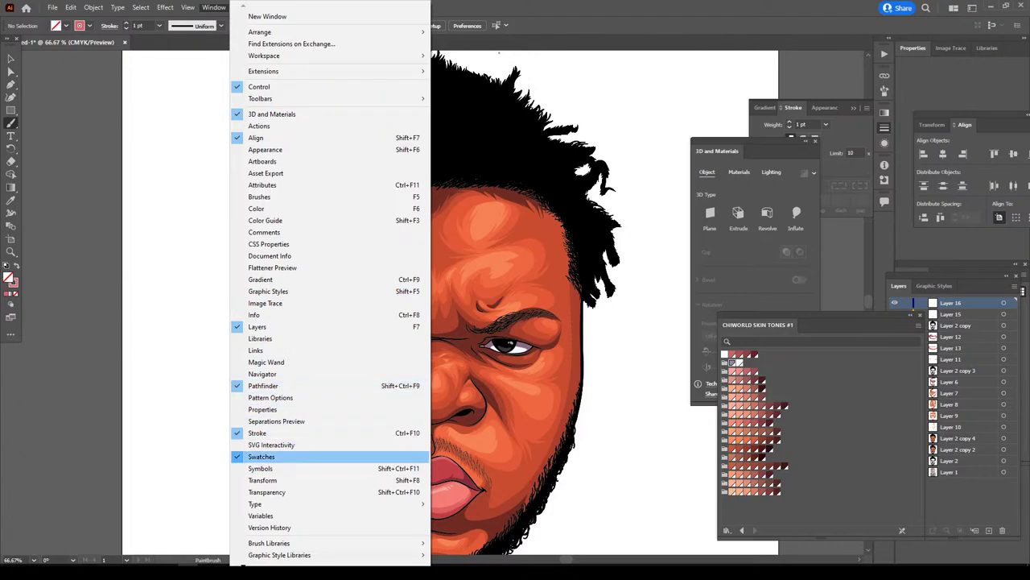
- Show the Swatches panel and choose Other Library from the Swatch Libraries menu
{"action": "left_click", "coordinate": [265, 457]}
{"action": "scroll", "coordinate": [620, 446], "scroll_direction": "down", "scroll_amount": 2}
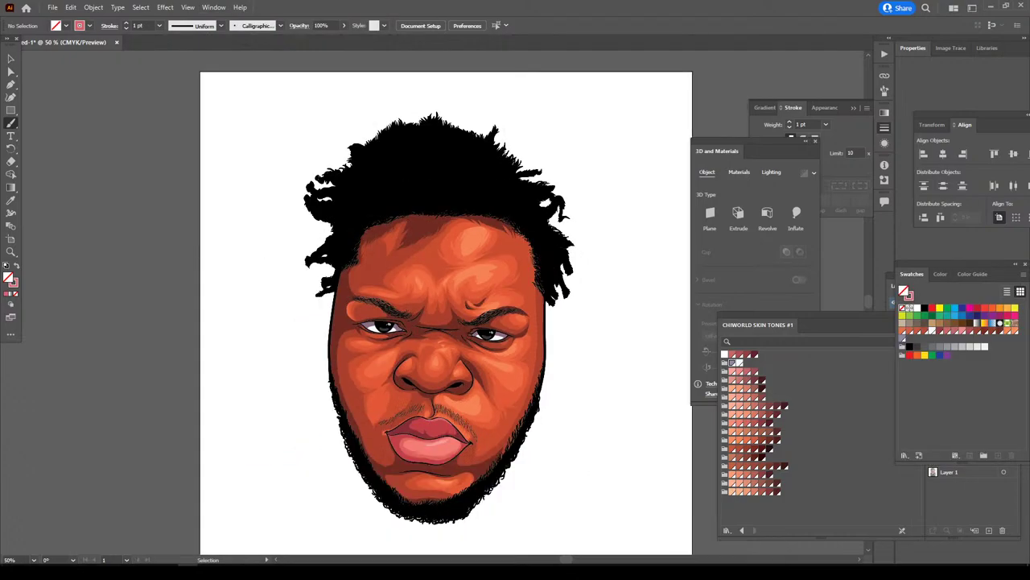
{"action": "scroll", "coordinate": [621, 445], "scroll_direction": "down", "scroll_amount": 2}
{"action": "scroll", "coordinate": [618, 447], "scroll_direction": "up", "scroll_amount": 5}
{"action": "scroll", "coordinate": [616, 449], "scroll_direction": "up", "scroll_amount": 3}
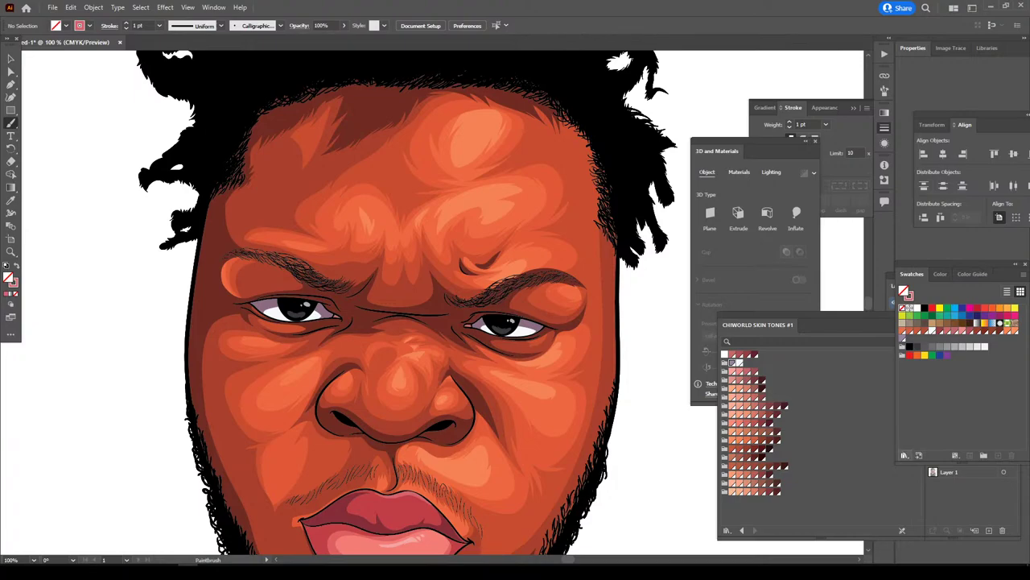
{"action": "left_click", "coordinate": [905, 455]}
{"action": "mouse_move", "coordinate": [935, 410]}
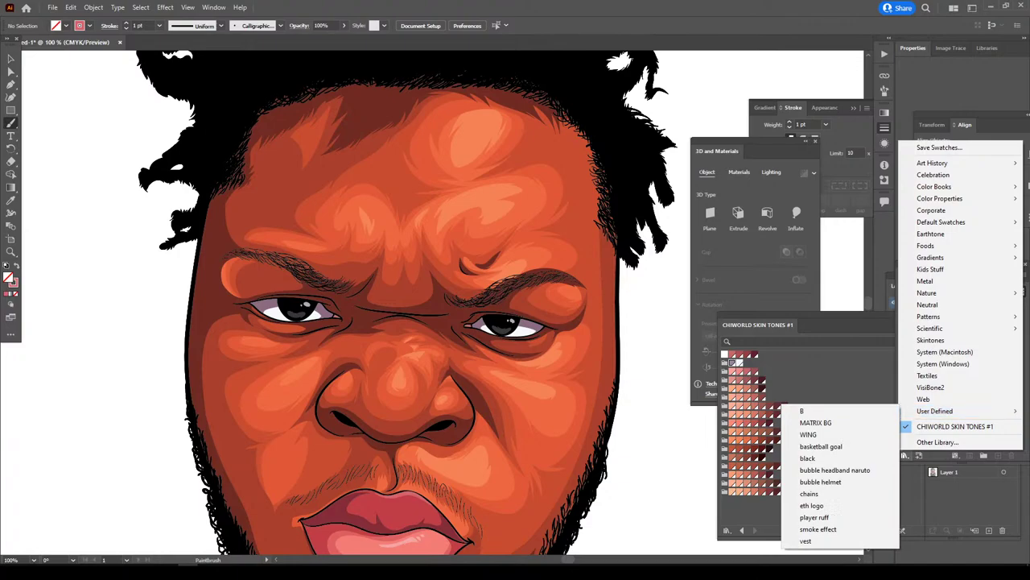
{"action": "left_click", "coordinate": [938, 442]}
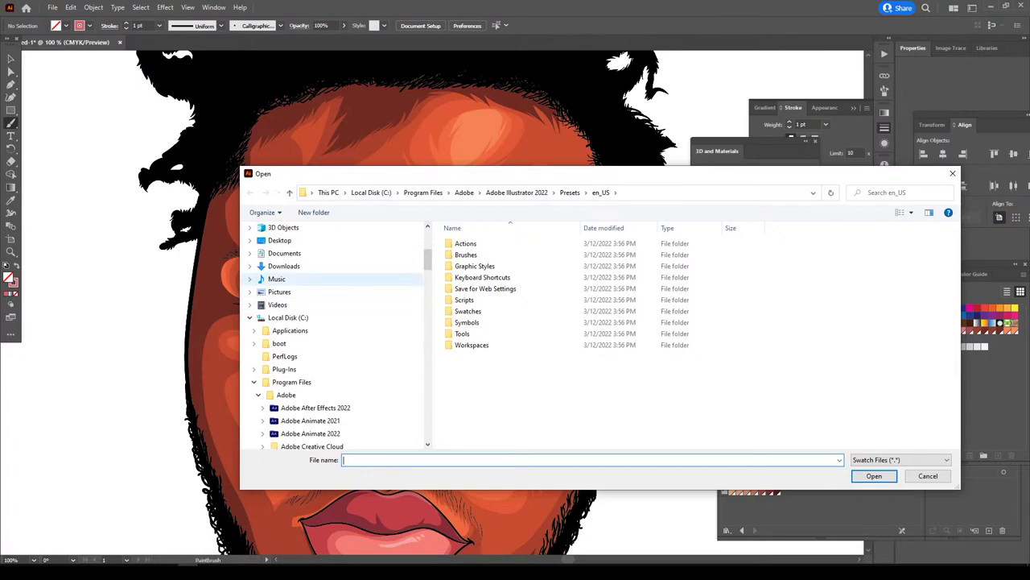
- Browse the Desktop and drive A006 (G:) in Other Library for the swatch file
{"action": "scroll", "coordinate": [339, 282], "scroll_direction": "up", "scroll_amount": 2}
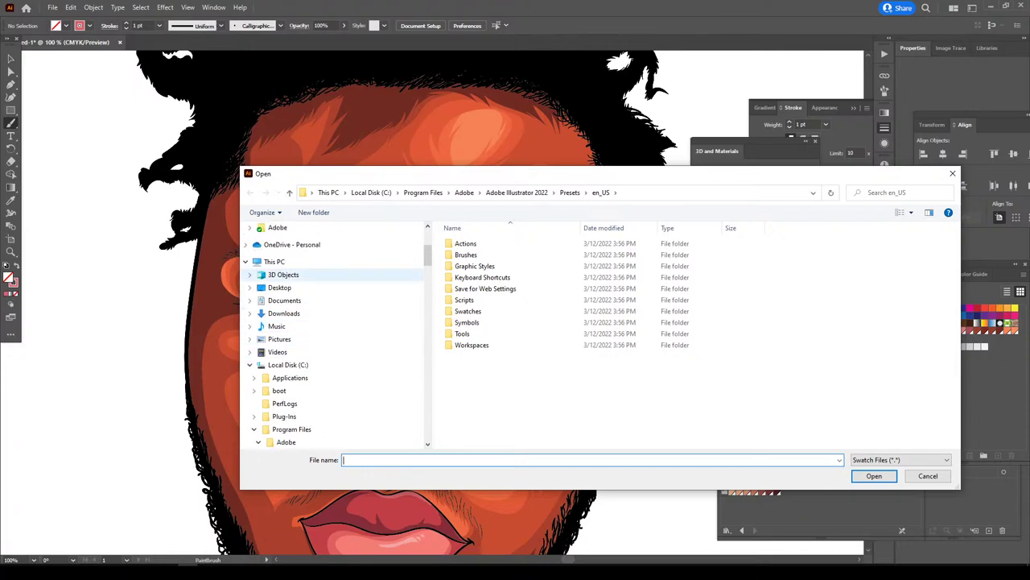
{"action": "left_click", "coordinate": [279, 288]}
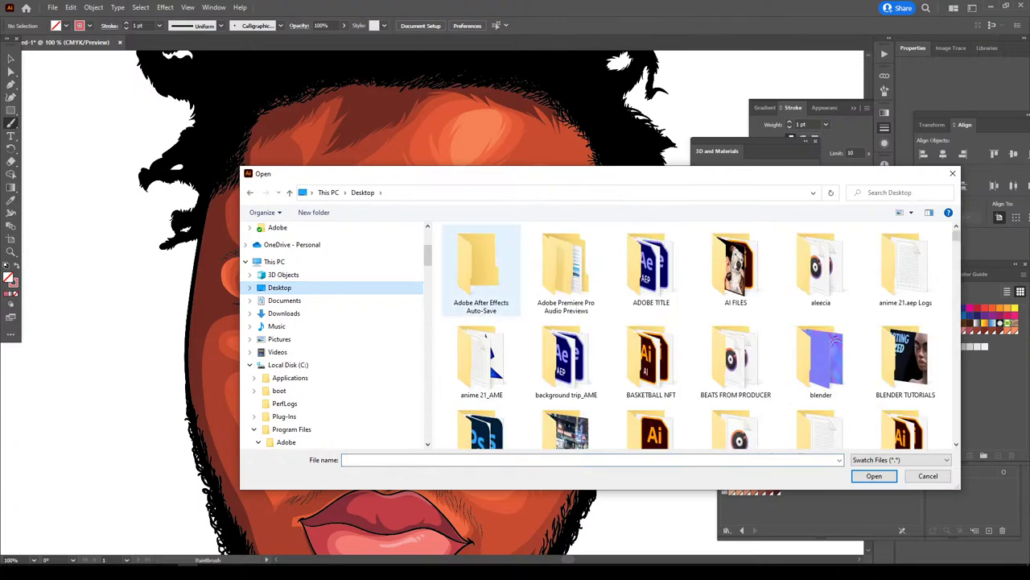
{"action": "scroll", "coordinate": [566, 322], "scroll_direction": "down", "scroll_amount": 3}
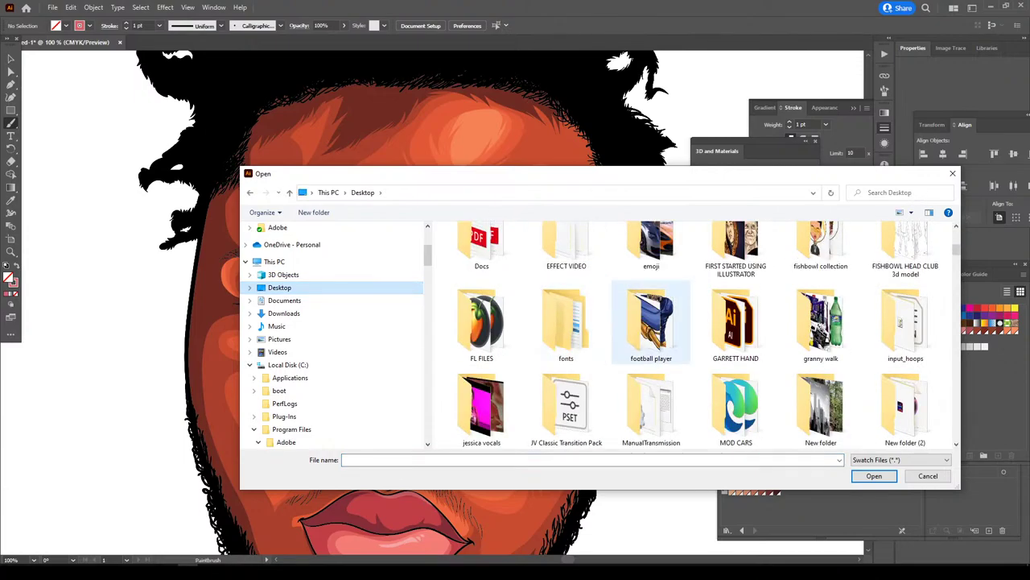
{"action": "scroll", "coordinate": [736, 322], "scroll_direction": "up", "scroll_amount": 1}
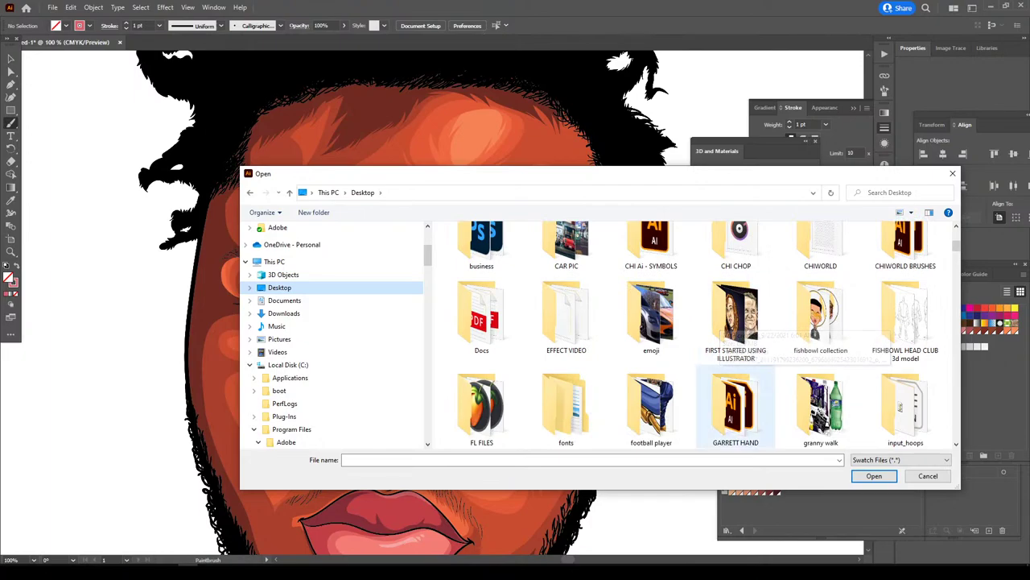
{"action": "scroll", "coordinate": [338, 322], "scroll_direction": "down", "scroll_amount": 2}
{"action": "scroll", "coordinate": [338, 322], "scroll_direction": "down", "scroll_amount": 1}
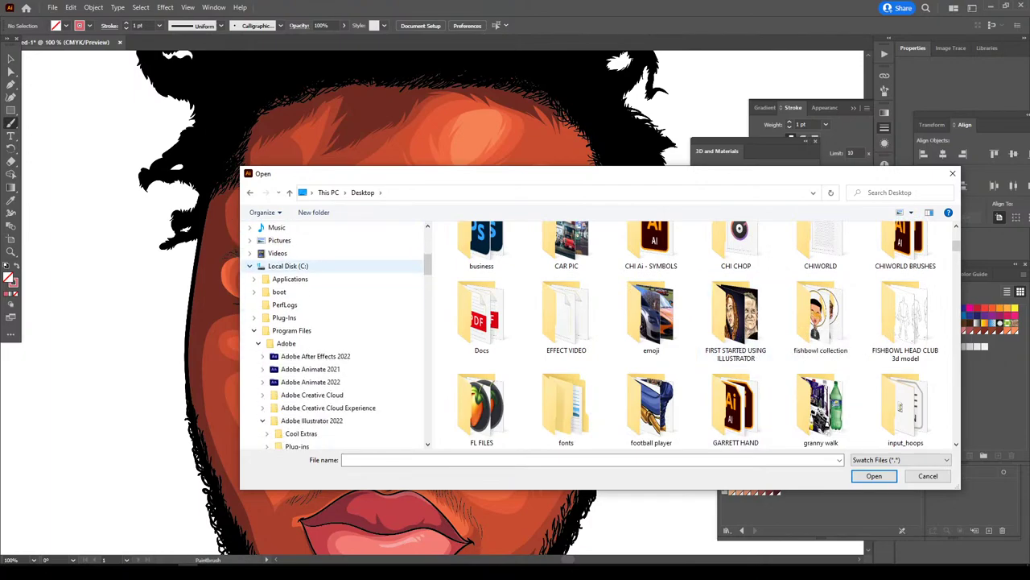
{"action": "scroll", "coordinate": [338, 322], "scroll_direction": "down", "scroll_amount": 1}
{"action": "scroll", "coordinate": [338, 322], "scroll_direction": "down", "scroll_amount": 1}
{"action": "scroll", "coordinate": [339, 322], "scroll_direction": "down", "scroll_amount": 2}
{"action": "scroll", "coordinate": [338, 322], "scroll_direction": "down", "scroll_amount": 3}
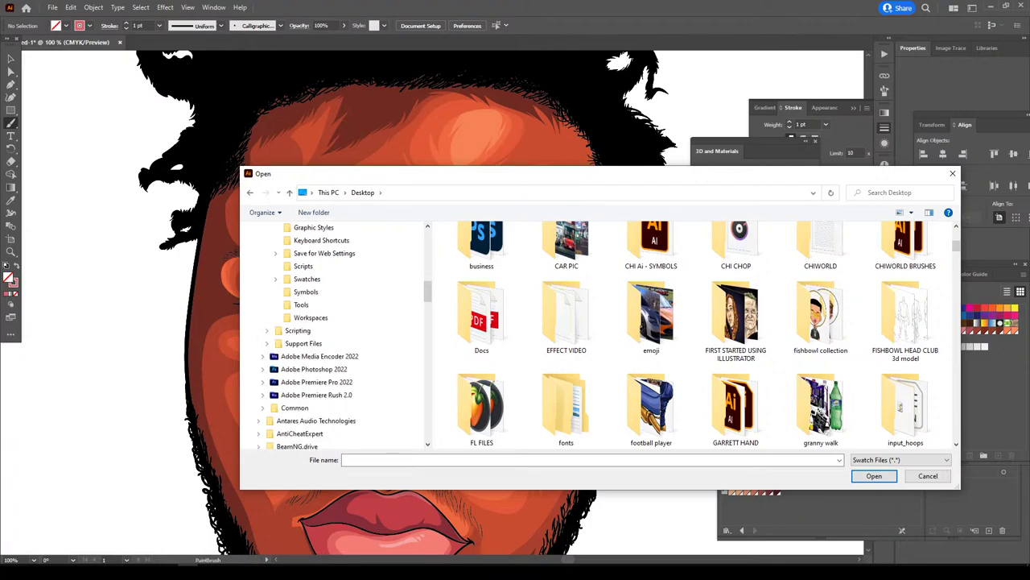
{"action": "scroll", "coordinate": [338, 322], "scroll_direction": "down", "scroll_amount": 2}
{"action": "scroll", "coordinate": [338, 322], "scroll_direction": "down", "scroll_amount": 3}
{"action": "scroll", "coordinate": [339, 322], "scroll_direction": "down", "scroll_amount": 3}
{"action": "scroll", "coordinate": [338, 322], "scroll_direction": "down", "scroll_amount": 2}
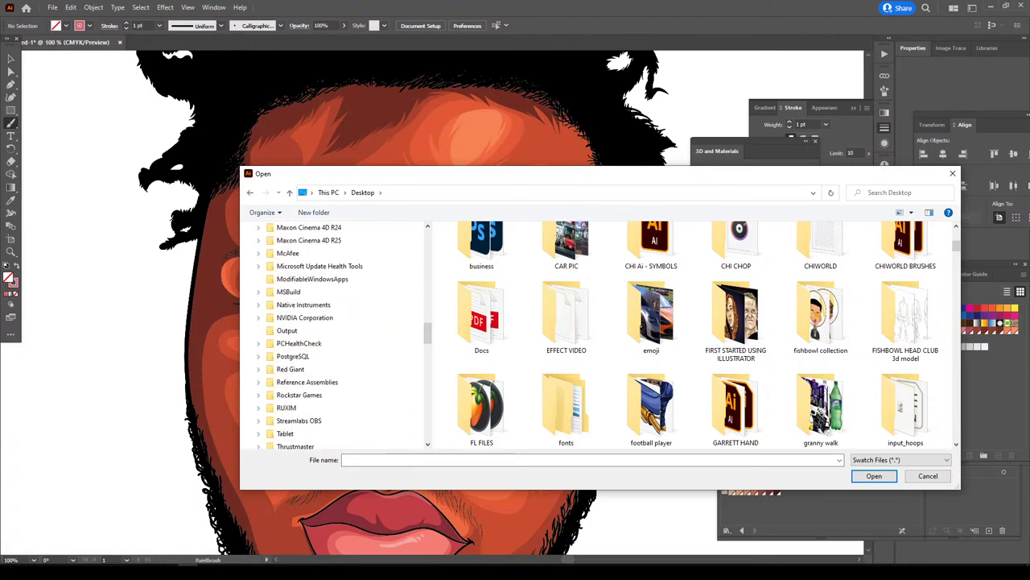
{"action": "scroll", "coordinate": [338, 322], "scroll_direction": "down", "scroll_amount": 3}
{"action": "scroll", "coordinate": [338, 322], "scroll_direction": "down", "scroll_amount": 5}
{"action": "scroll", "coordinate": [338, 322], "scroll_direction": "down", "scroll_amount": 2}
{"action": "scroll", "coordinate": [338, 386], "scroll_direction": "down", "scroll_amount": 2}
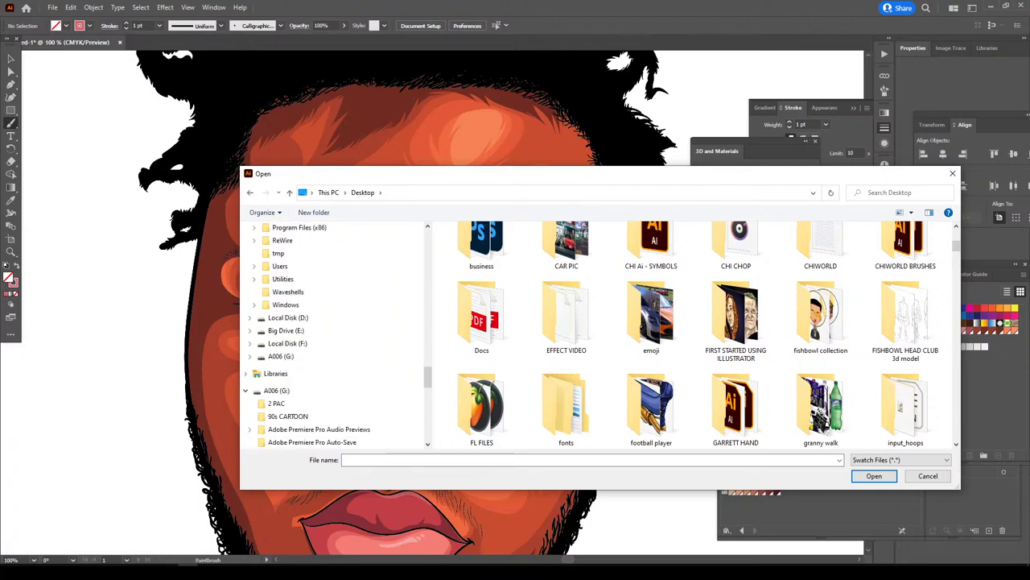
{"action": "left_click", "coordinate": [277, 390]}
- Load CHIWORLD SKIN TONES #1 from G:\pc files\New folder, then show the Layers panel
{"action": "scroll", "coordinate": [490, 386], "scroll_direction": "down", "scroll_amount": 3}
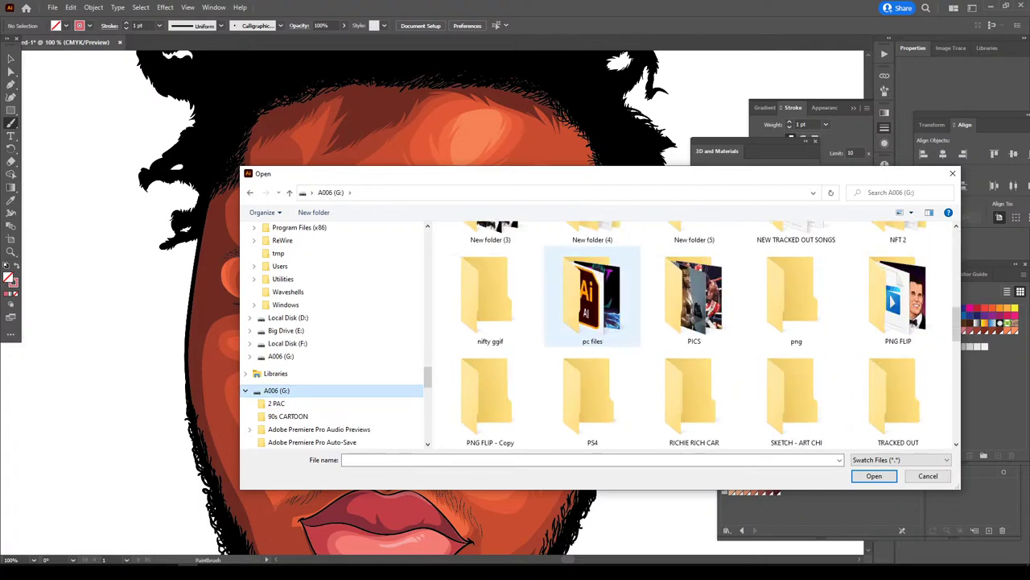
{"action": "scroll", "coordinate": [491, 386], "scroll_direction": "down", "scroll_amount": 3}
{"action": "scroll", "coordinate": [491, 387], "scroll_direction": "down", "scroll_amount": 3}
{"action": "scroll", "coordinate": [490, 386], "scroll_direction": "down", "scroll_amount": 3}
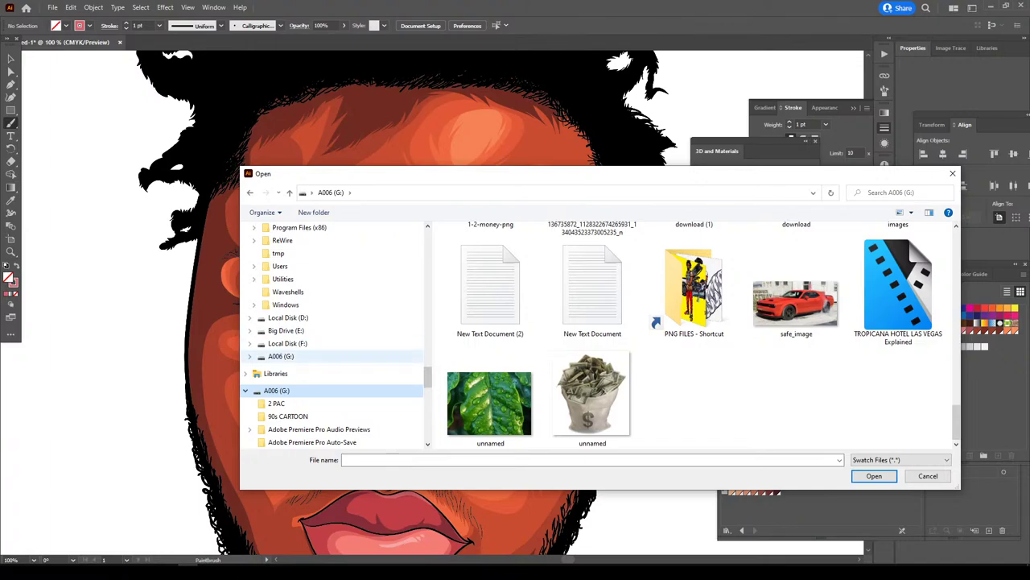
{"action": "scroll", "coordinate": [338, 362], "scroll_direction": "up", "scroll_amount": 2}
{"action": "scroll", "coordinate": [339, 363], "scroll_direction": "down", "scroll_amount": 2}
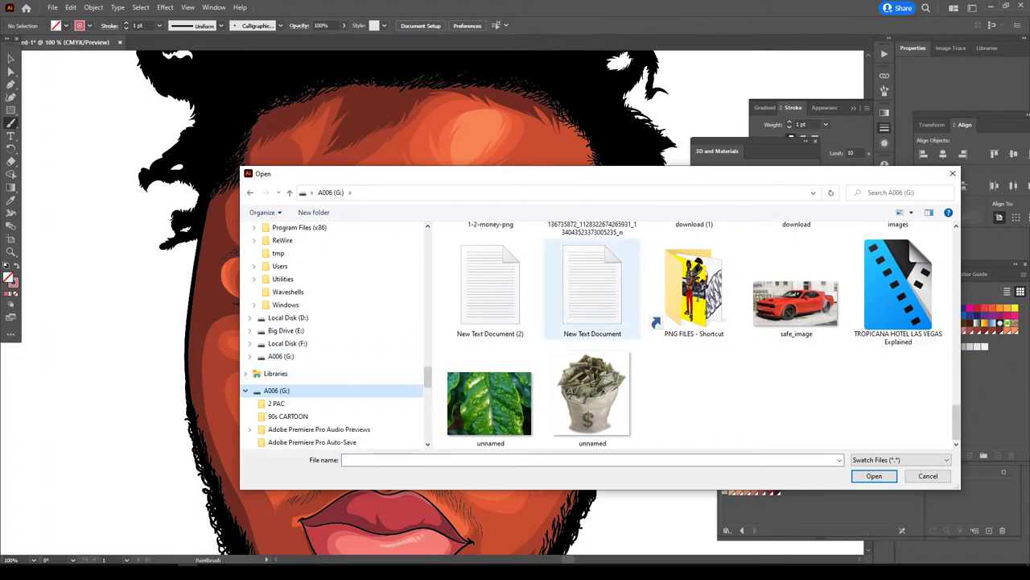
{"action": "scroll", "coordinate": [592, 339], "scroll_direction": "up", "scroll_amount": 5}
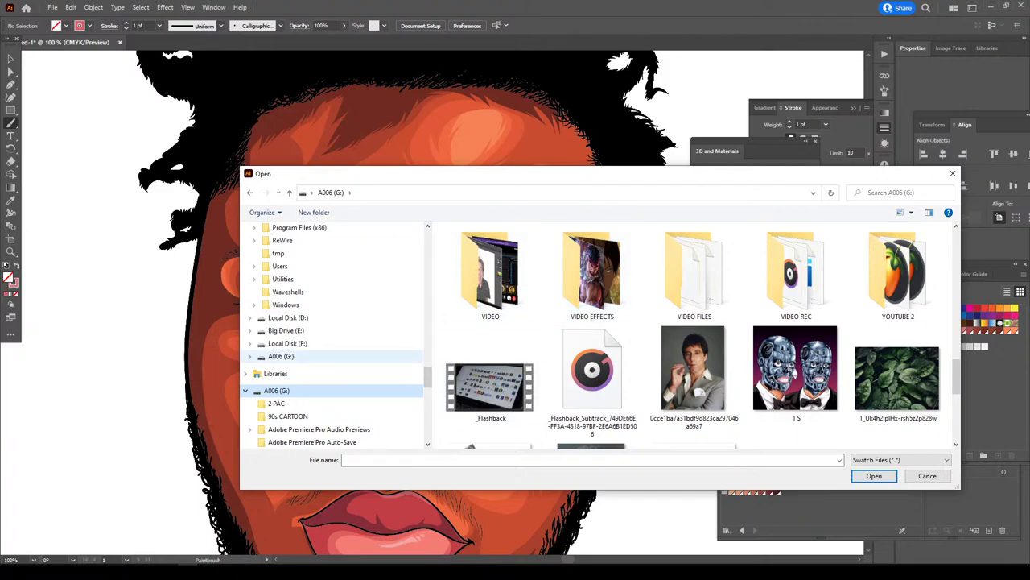
{"action": "scroll", "coordinate": [338, 355], "scroll_direction": "down", "scroll_amount": 1}
{"action": "scroll", "coordinate": [490, 378], "scroll_direction": "down", "scroll_amount": 3}
{"action": "scroll", "coordinate": [491, 386], "scroll_direction": "up", "scroll_amount": 1}
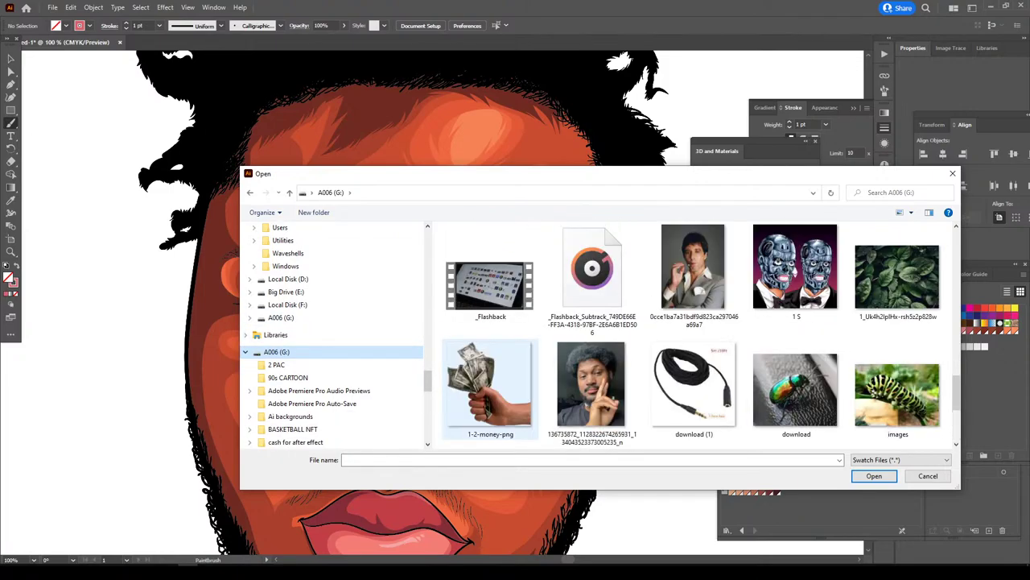
{"action": "scroll", "coordinate": [490, 386], "scroll_direction": "down", "scroll_amount": 1}
{"action": "scroll", "coordinate": [491, 386], "scroll_direction": "up", "scroll_amount": 1}
{"action": "scroll", "coordinate": [490, 379], "scroll_direction": "up", "scroll_amount": 2}
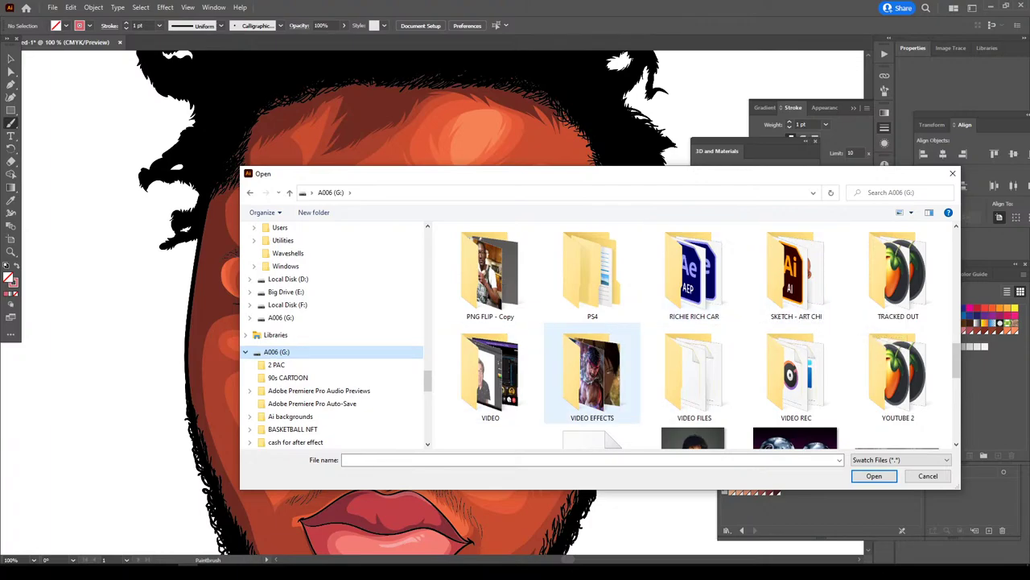
{"action": "scroll", "coordinate": [592, 375], "scroll_direction": "down", "scroll_amount": 3}
{"action": "scroll", "coordinate": [593, 375], "scroll_direction": "up", "scroll_amount": 3}
{"action": "scroll", "coordinate": [592, 374], "scroll_direction": "down", "scroll_amount": 3}
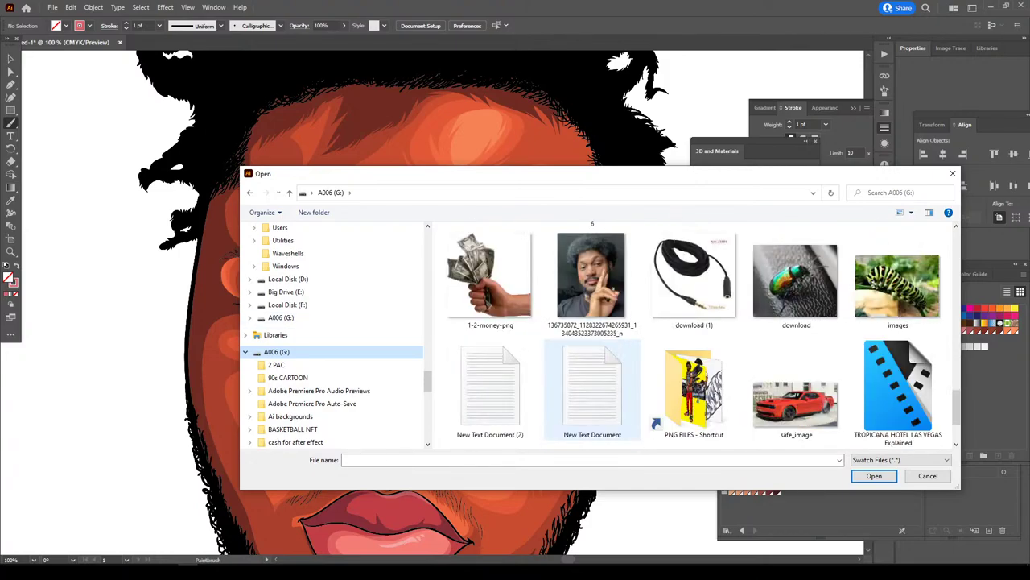
{"action": "scroll", "coordinate": [593, 374], "scroll_direction": "up", "scroll_amount": 2}
{"action": "scroll", "coordinate": [592, 375], "scroll_direction": "up", "scroll_amount": 1}
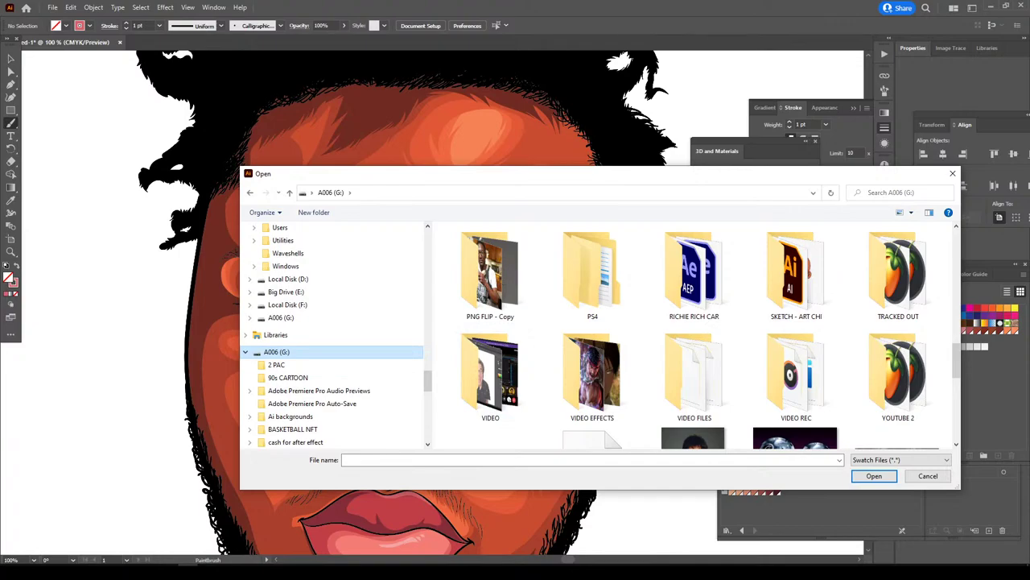
{"action": "scroll", "coordinate": [593, 338], "scroll_direction": "up", "scroll_amount": 5}
{"action": "scroll", "coordinate": [592, 338], "scroll_direction": "down", "scroll_amount": 2}
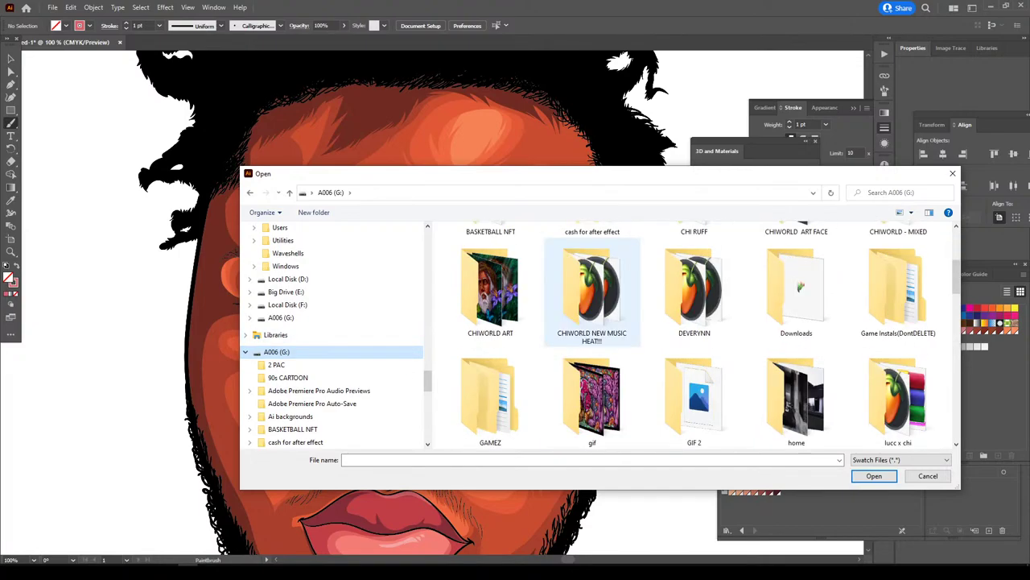
{"action": "scroll", "coordinate": [592, 294], "scroll_direction": "down", "scroll_amount": 1}
{"action": "scroll", "coordinate": [592, 298], "scroll_direction": "down", "scroll_amount": 1}
{"action": "scroll", "coordinate": [694, 297], "scroll_direction": "down", "scroll_amount": 1}
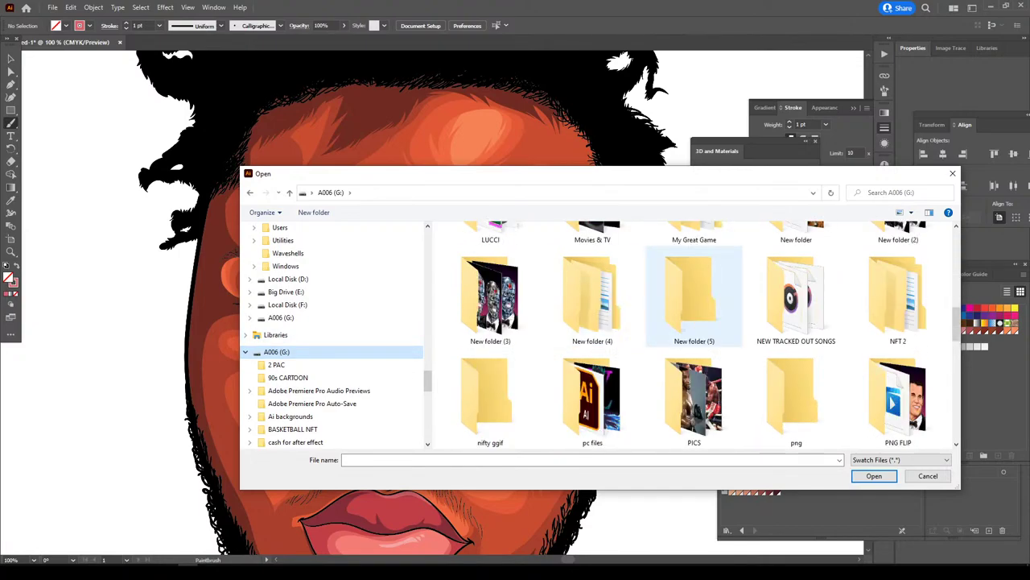
{"action": "scroll", "coordinate": [694, 298], "scroll_direction": "down", "scroll_amount": 1}
{"action": "double_click", "coordinate": [594, 291]}
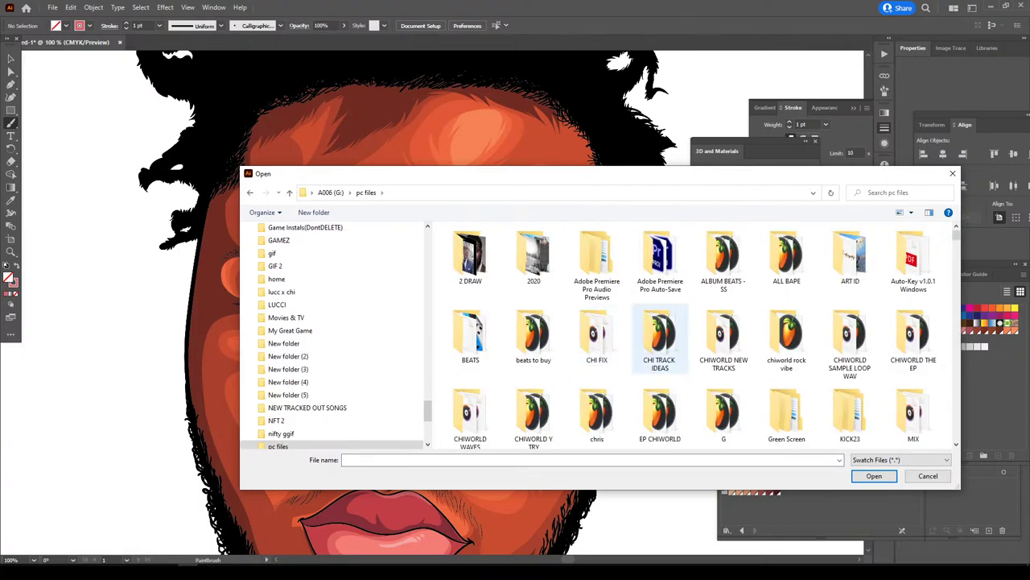
{"action": "scroll", "coordinate": [724, 347], "scroll_direction": "down", "scroll_amount": 1}
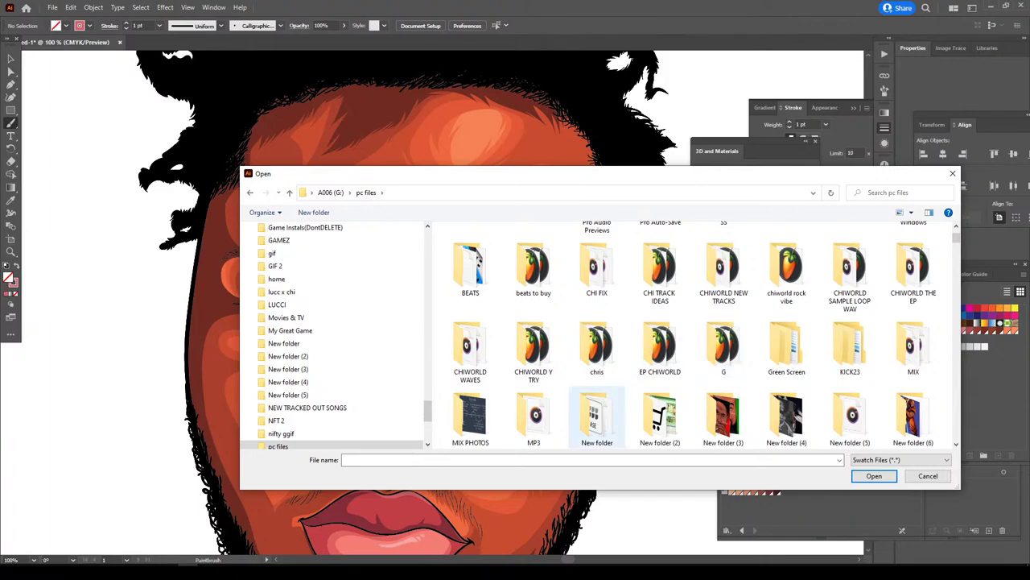
{"action": "double_click", "coordinate": [596, 419]}
{"action": "double_click", "coordinate": [493, 255]}
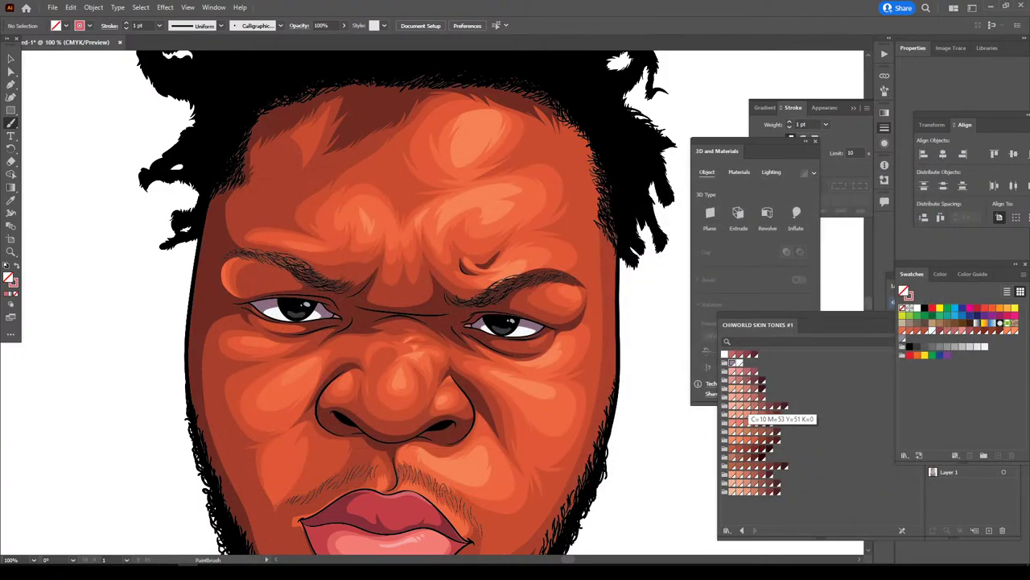
{"action": "left_click", "coordinate": [958, 499]}
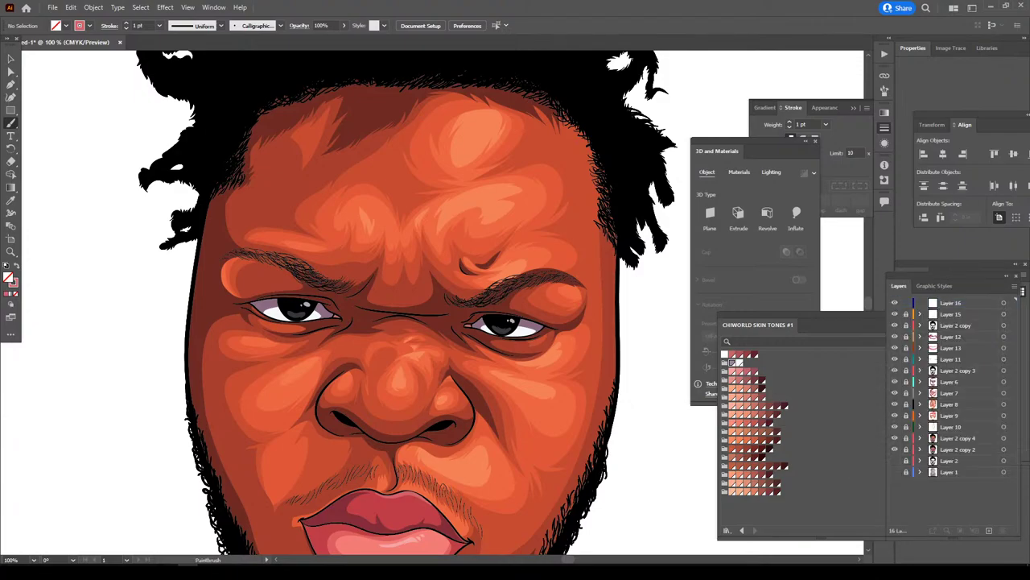
- Paint a short curved pink Paintbrush strand above the beard, select it, and zoom to 300%
{"action": "scroll", "coordinate": [580, 385], "scroll_direction": "down", "scroll_amount": 2}
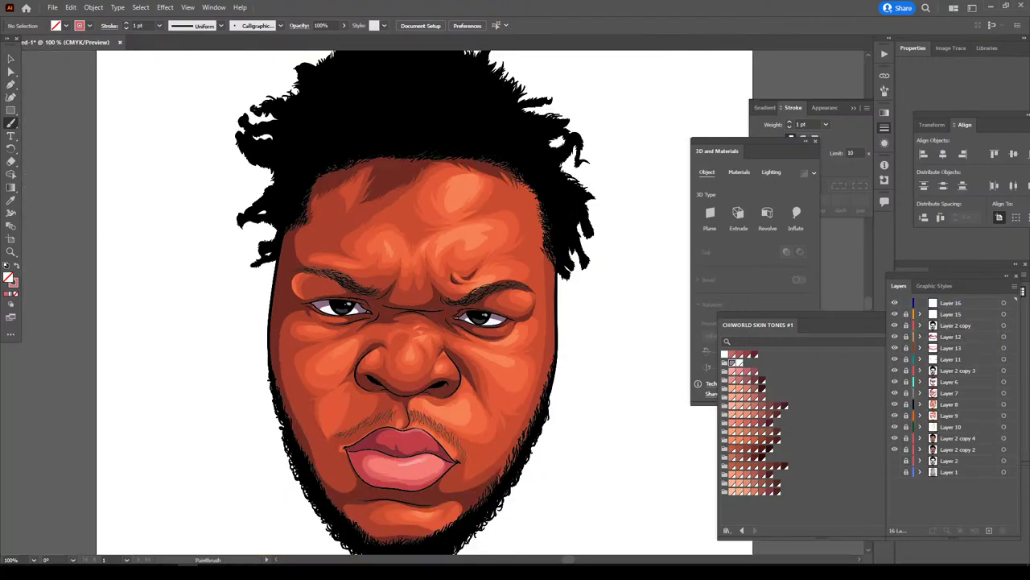
{"action": "scroll", "coordinate": [580, 385], "scroll_direction": "down", "scroll_amount": 1}
{"action": "scroll", "coordinate": [580, 385], "scroll_direction": "up", "scroll_amount": 1}
{"action": "scroll", "coordinate": [580, 385], "scroll_direction": "up", "scroll_amount": 2}
{"action": "scroll", "coordinate": [585, 386], "scroll_direction": "up", "scroll_amount": 1}
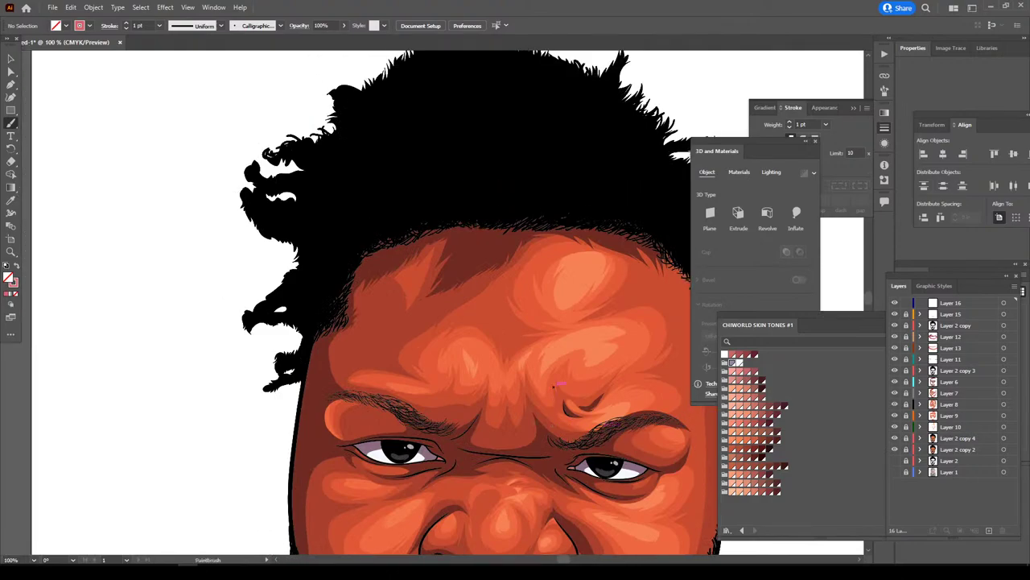
{"action": "scroll", "coordinate": [576, 398], "scroll_direction": "up", "scroll_amount": 2}
{"action": "scroll", "coordinate": [363, 301], "scroll_direction": "up", "scroll_amount": 2}
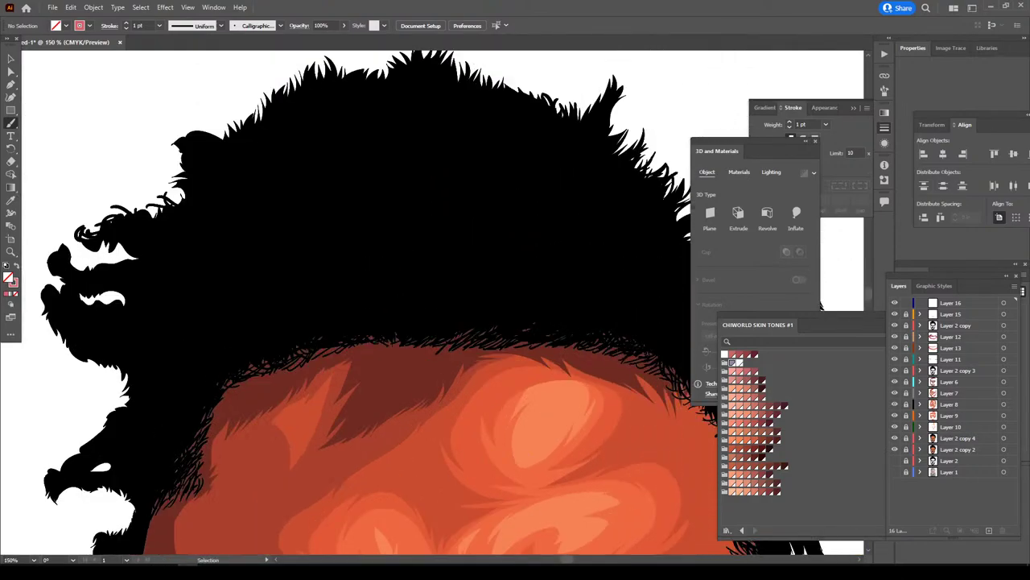
{"action": "scroll", "coordinate": [362, 302], "scroll_direction": "up", "scroll_amount": 2}
{"action": "scroll", "coordinate": [363, 302], "scroll_direction": "up", "scroll_amount": 1}
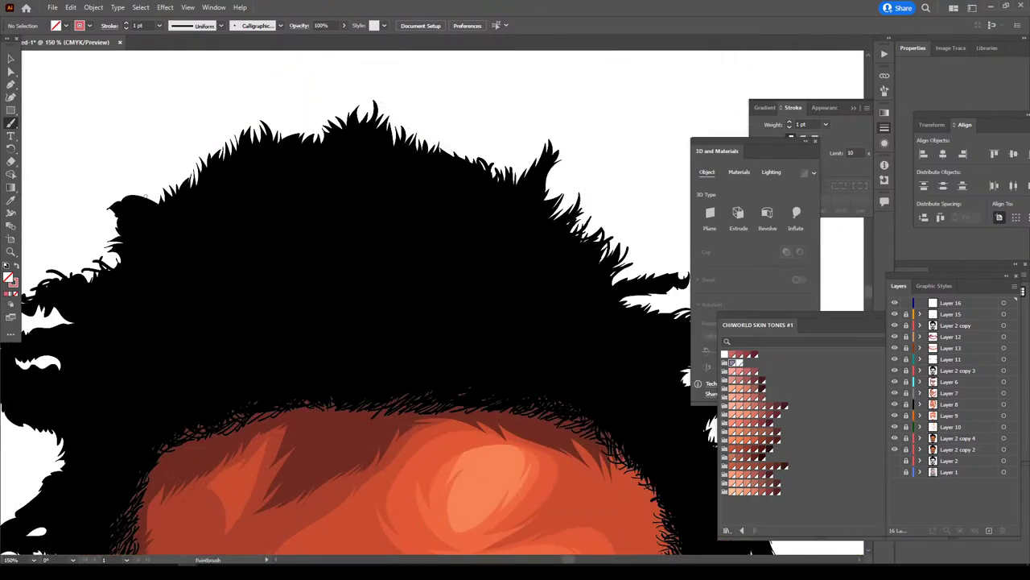
{"action": "left_click_drag", "start_coordinate": [460, 356], "coordinate": [462, 322]}
{"action": "key", "text": "v"}
{"action": "left_click_drag", "start_coordinate": [425, 266], "coordinate": [483, 361]}
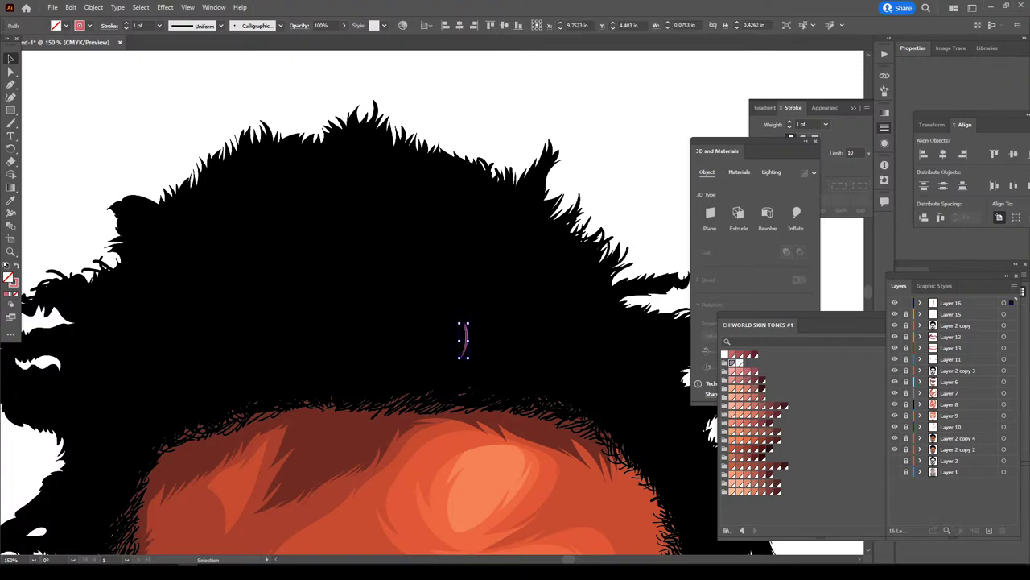
{"action": "key", "text": "ctrl+plus"}
{"action": "key", "text": "ctrl+plus"}
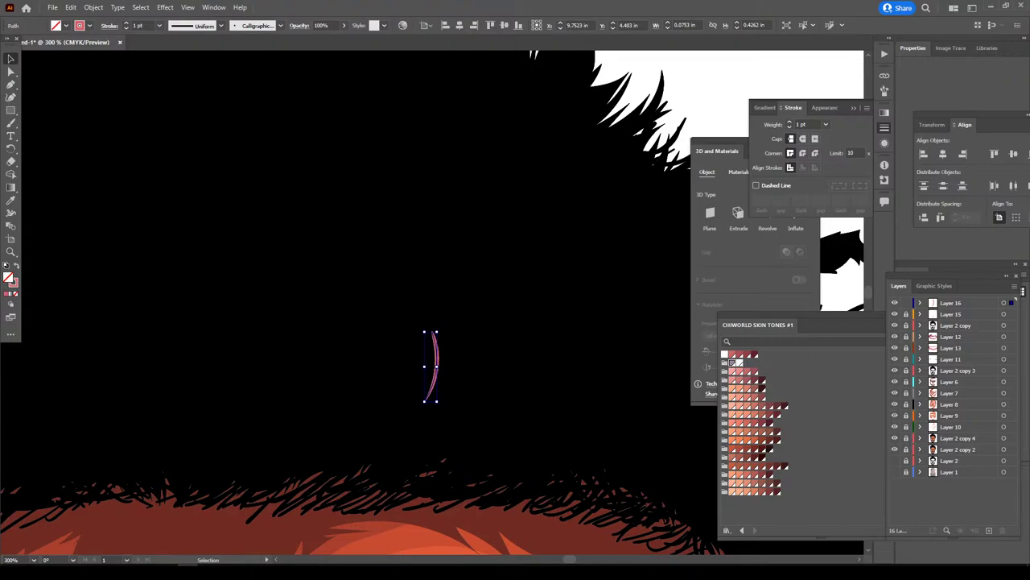
- Browse the gradient swatch libraries from Color Combinations through Fades to Metals
{"action": "left_click", "coordinate": [727, 530]}
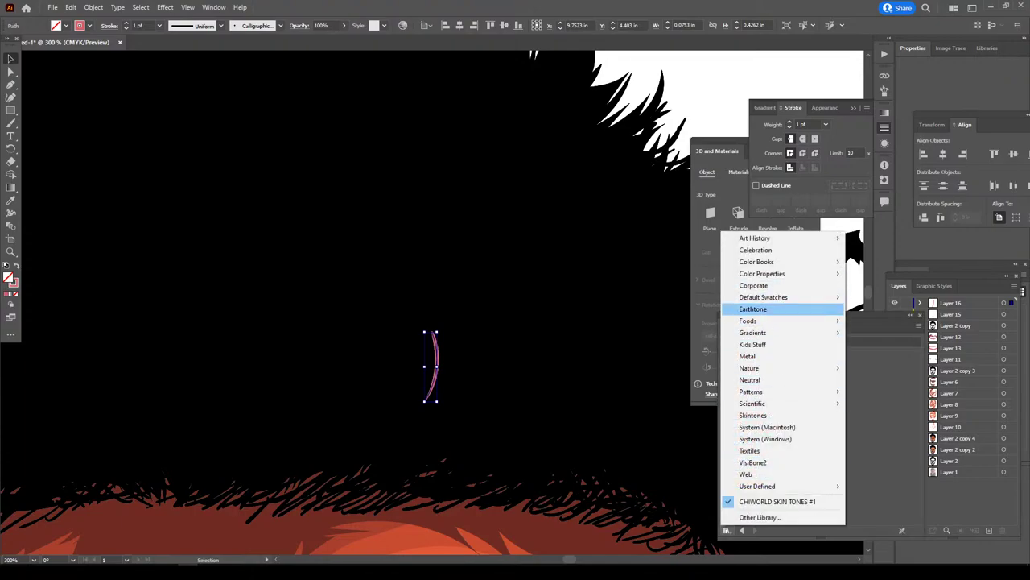
{"action": "left_click", "coordinate": [885, 345]}
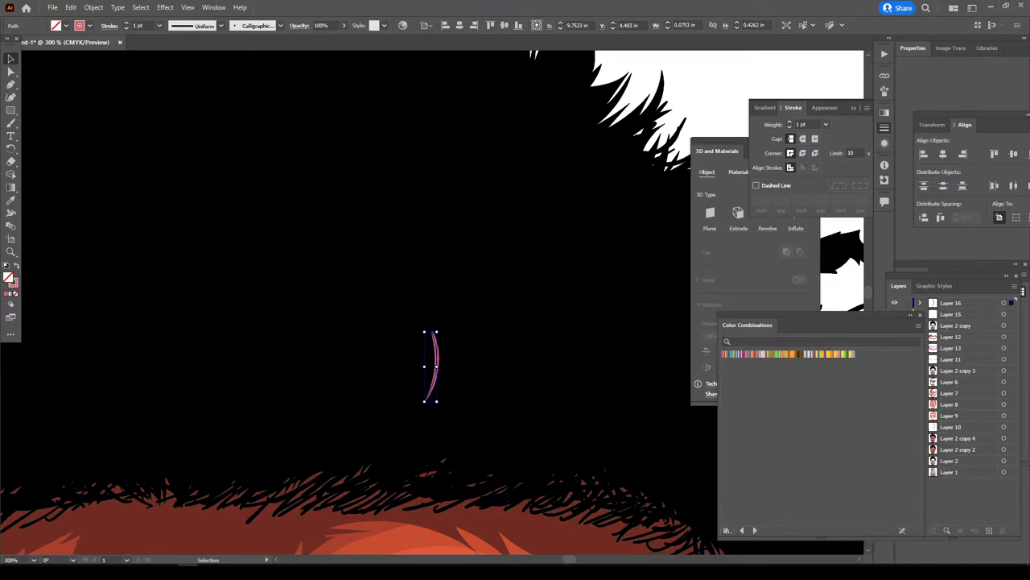
{"action": "left_click", "coordinate": [742, 530]}
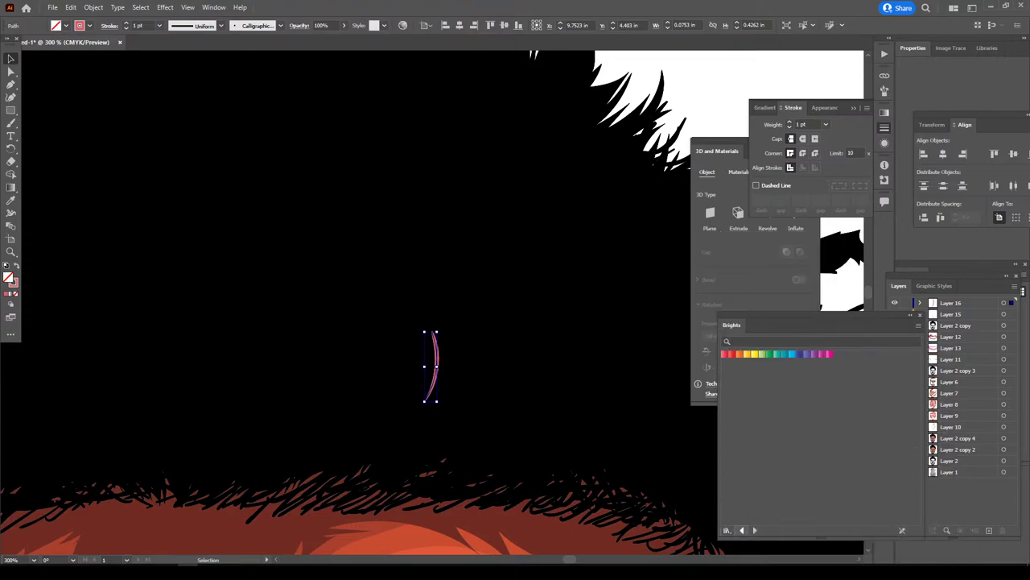
{"action": "left_click", "coordinate": [742, 530]}
{"action": "left_click", "coordinate": [754, 530]}
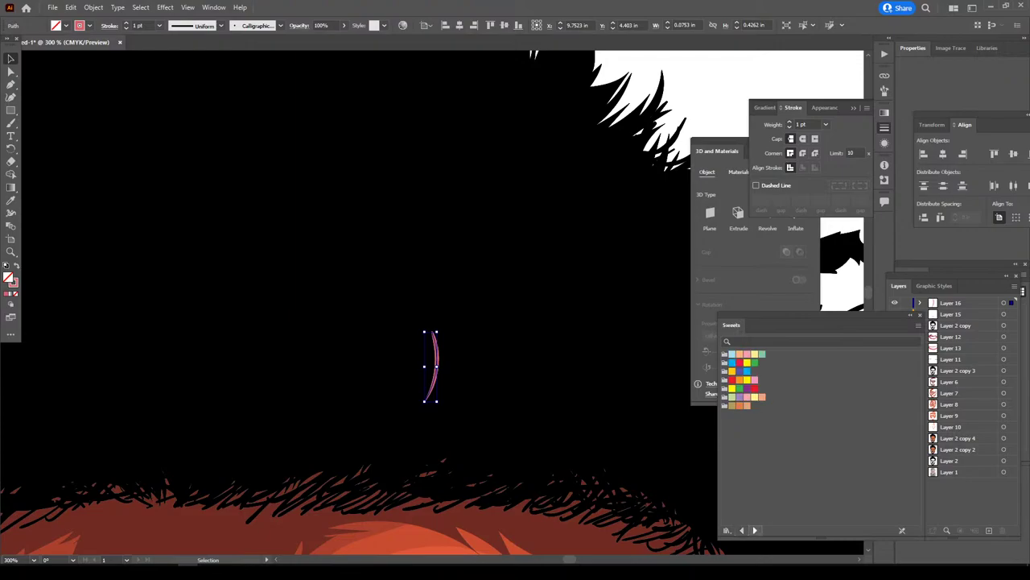
{"action": "left_click", "coordinate": [755, 529]}
{"action": "left_click", "coordinate": [755, 530]}
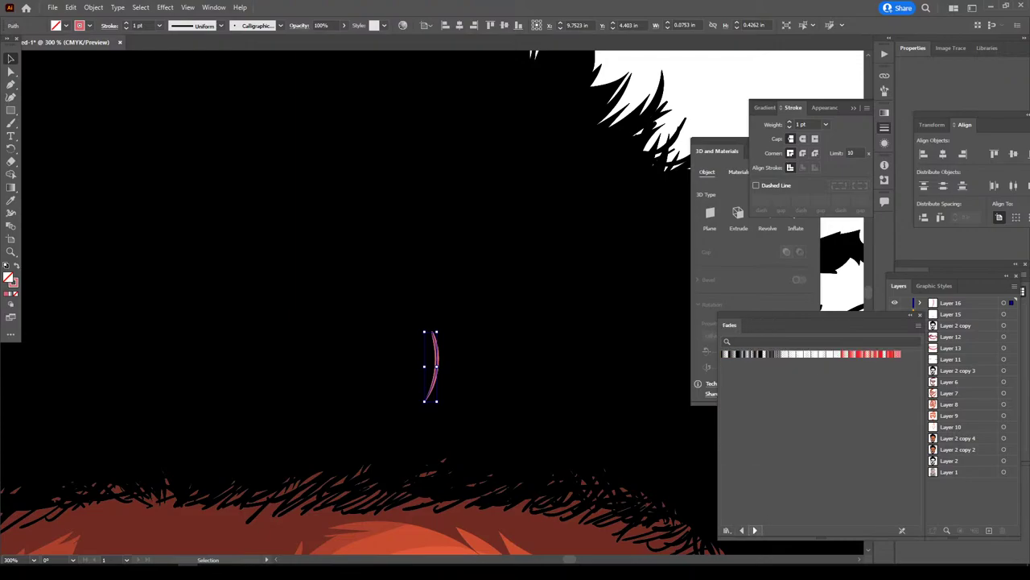
{"action": "left_click", "coordinate": [755, 529]}
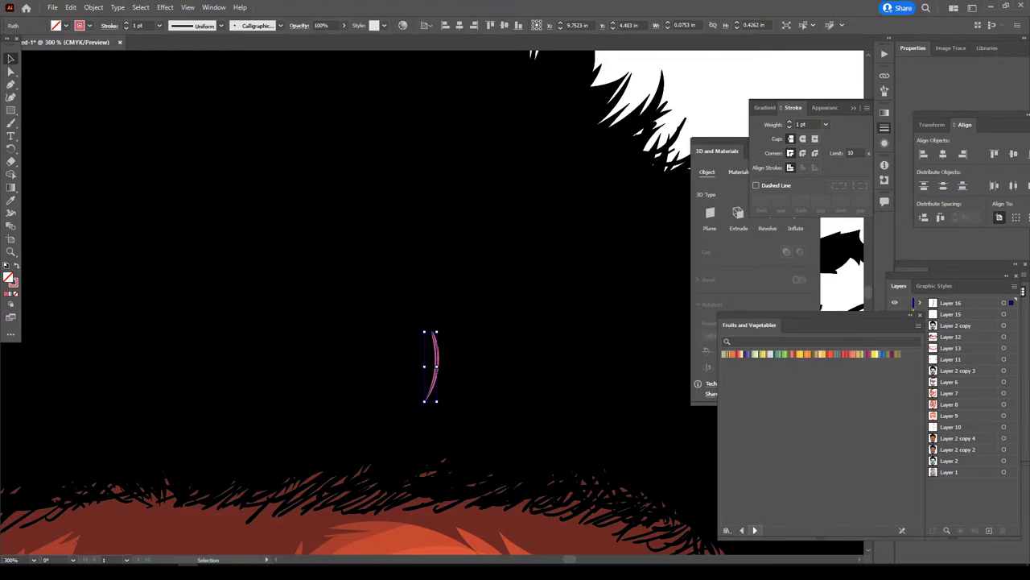
{"action": "left_click", "coordinate": [754, 530]}
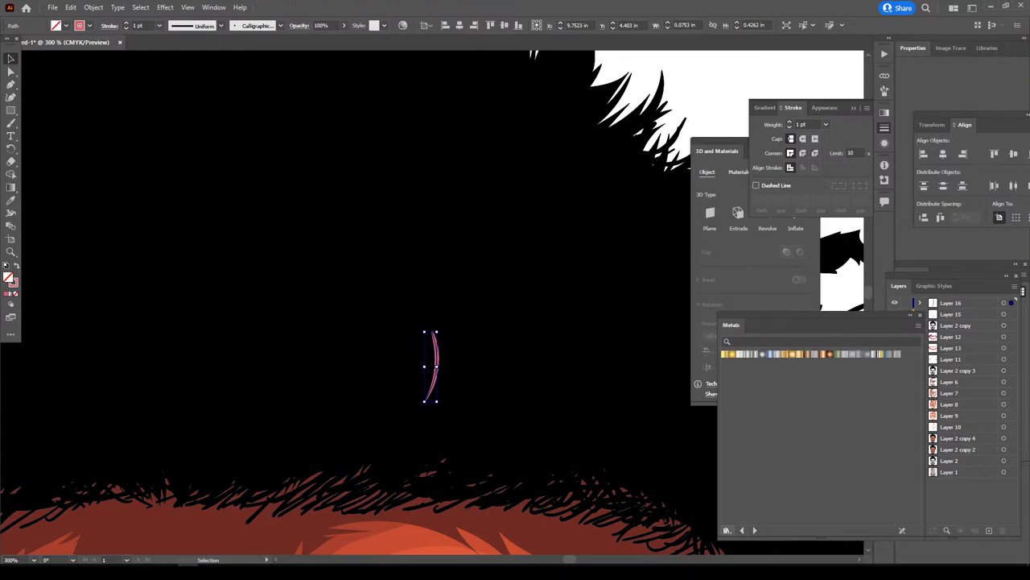
- Open the Neutrals gradient library and apply Neutral 17 to the strand
{"action": "left_click", "coordinate": [727, 530]}
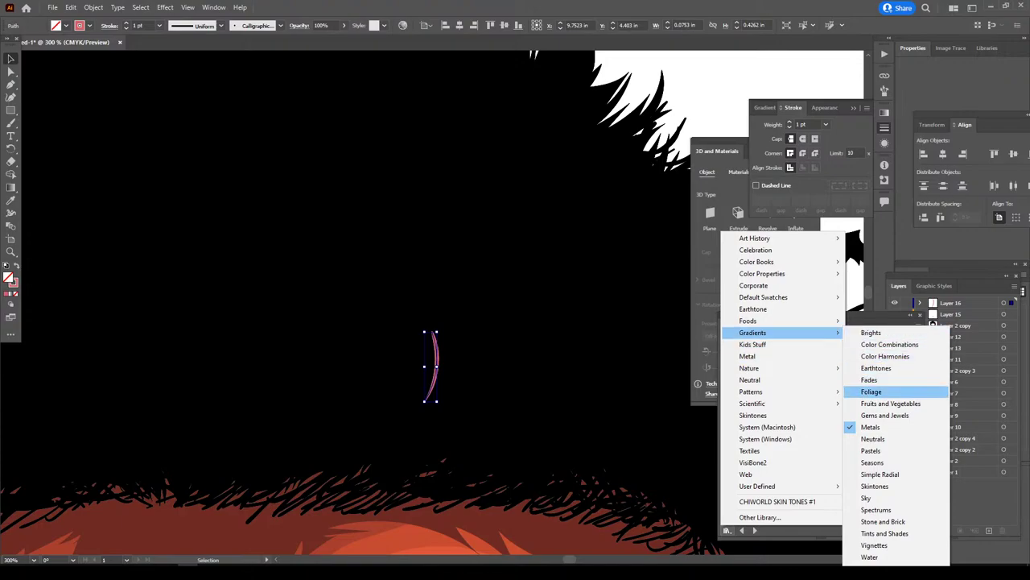
{"action": "left_click", "coordinate": [873, 439]}
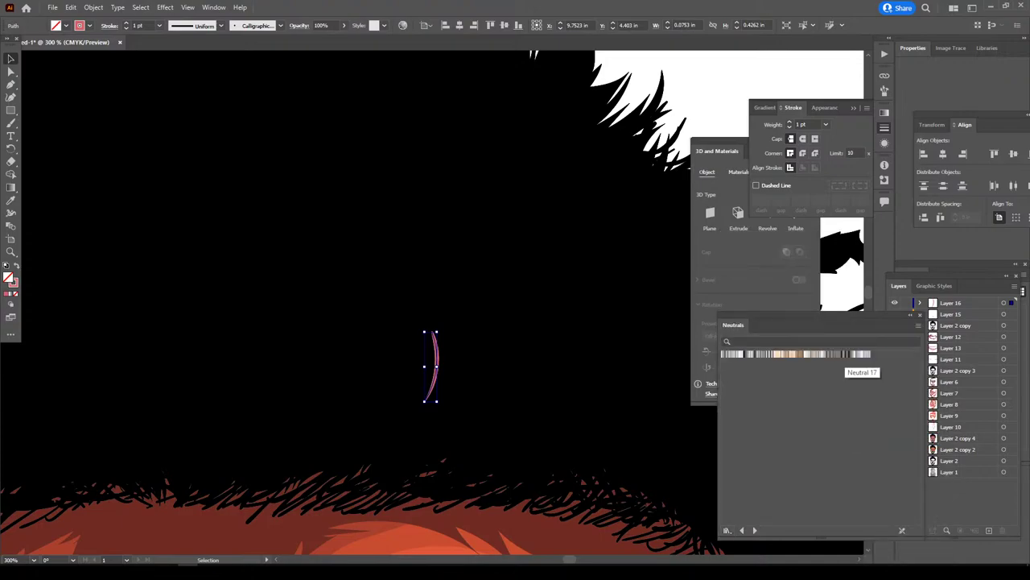
{"action": "left_click", "coordinate": [844, 354]}
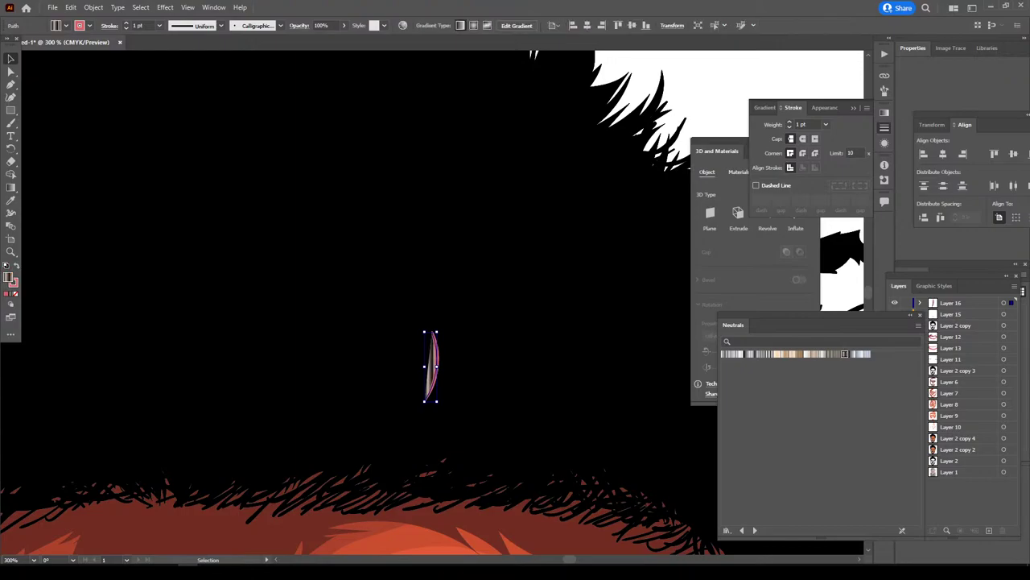
- Remove the strand's pink stroke and swap fill and stroke so the gradient outlines it
{"action": "key", "text": "x"}
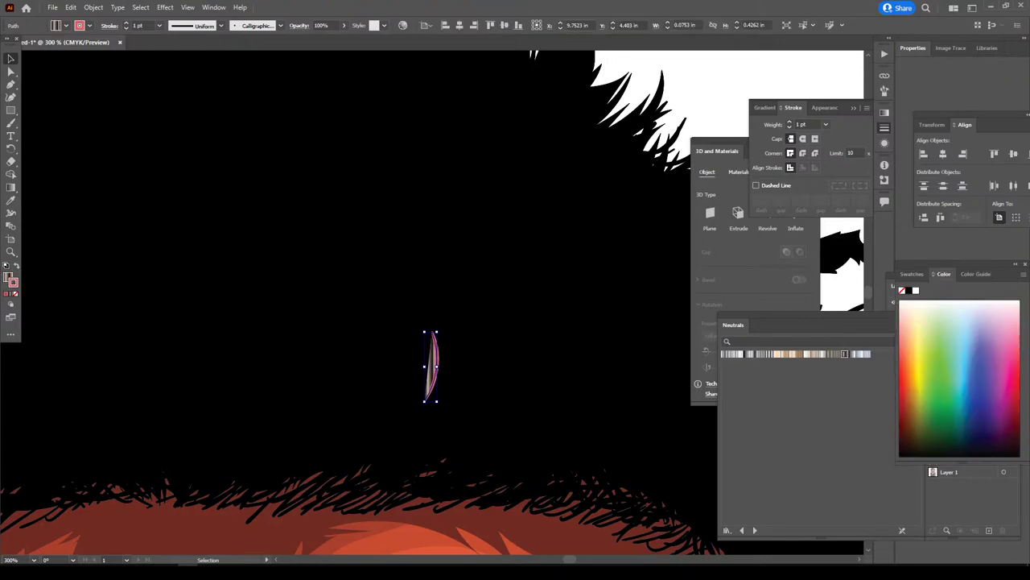
{"action": "left_click", "coordinate": [14, 293]}
{"action": "key", "text": "shift+x"}
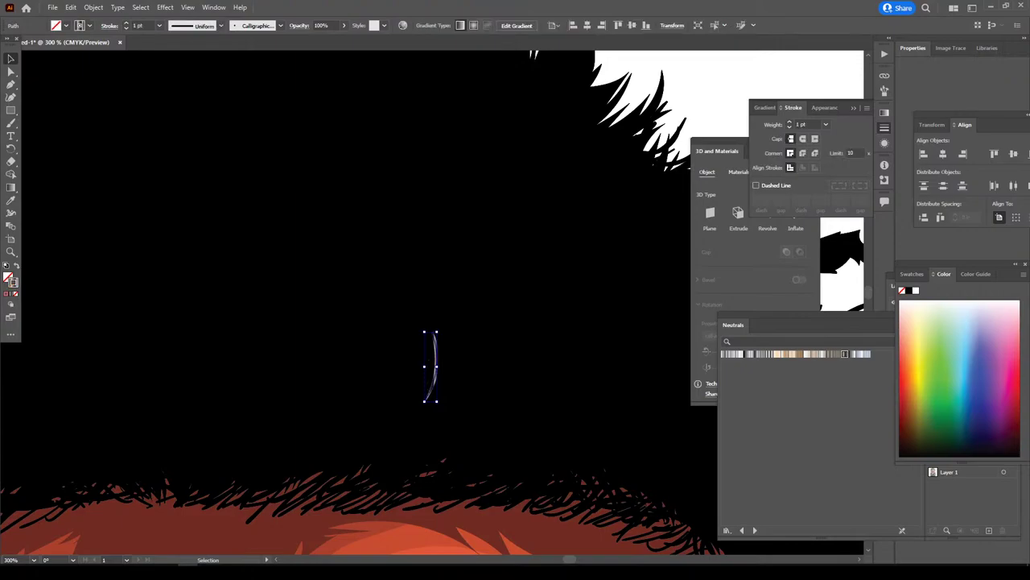
{"action": "left_click_drag", "start_coordinate": [396, 301], "coordinate": [510, 422]}
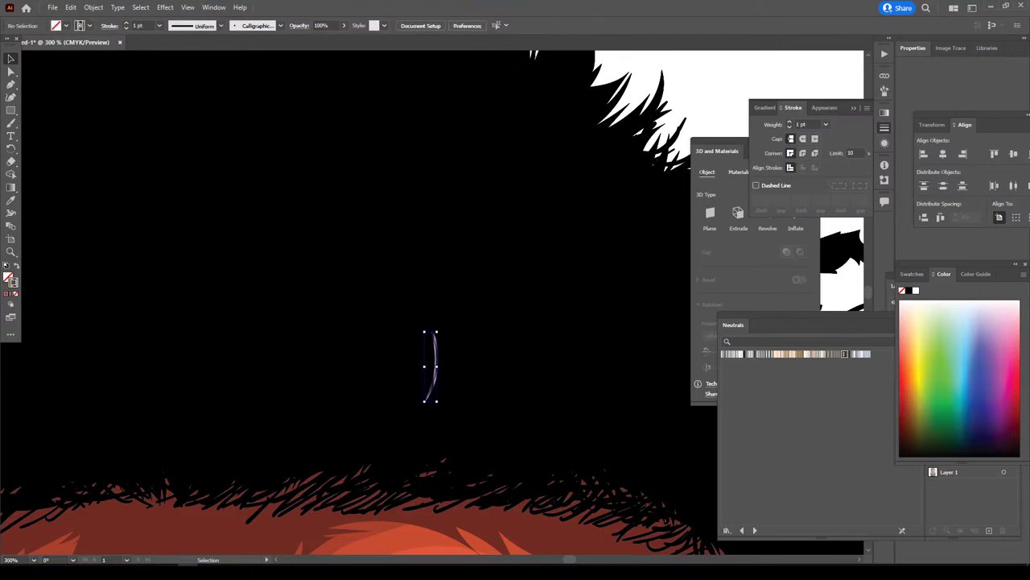
- Delete the extra stops in the Gradient panel, leaving a three-stop gradient
{"action": "left_click", "coordinate": [884, 113]}
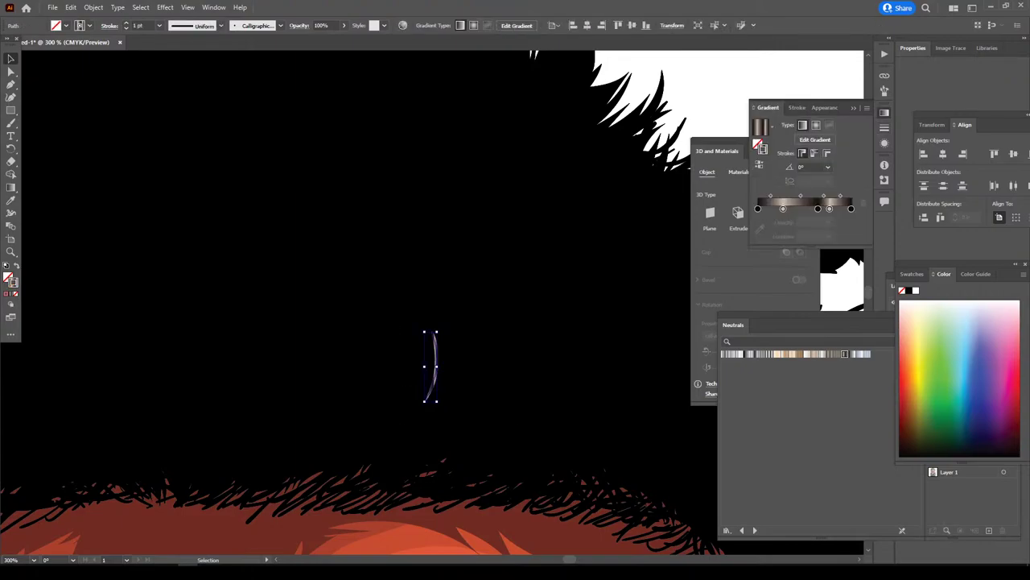
{"action": "left_click", "coordinate": [829, 208]}
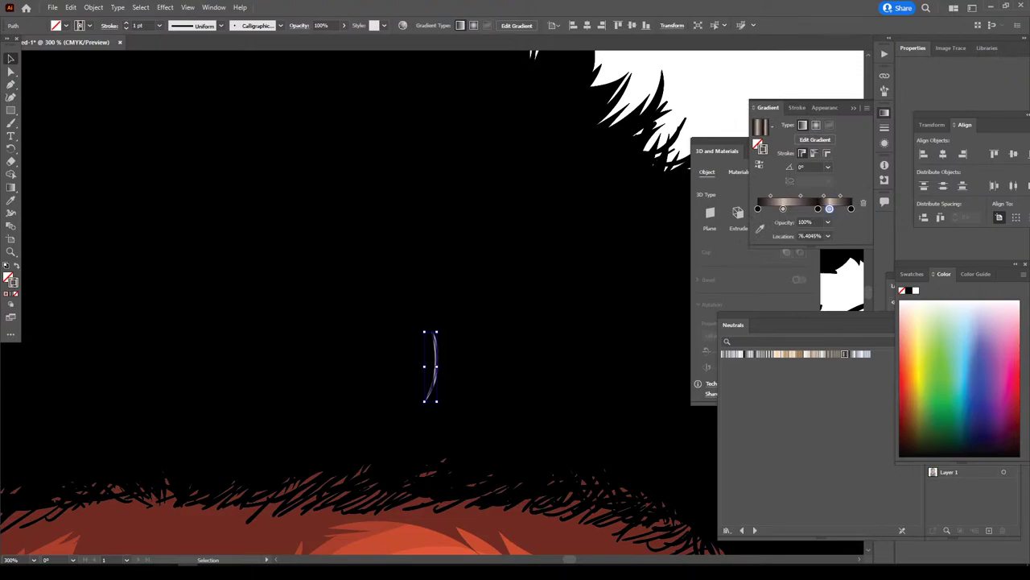
{"action": "left_click", "coordinate": [863, 203]}
{"action": "left_click", "coordinate": [783, 209]}
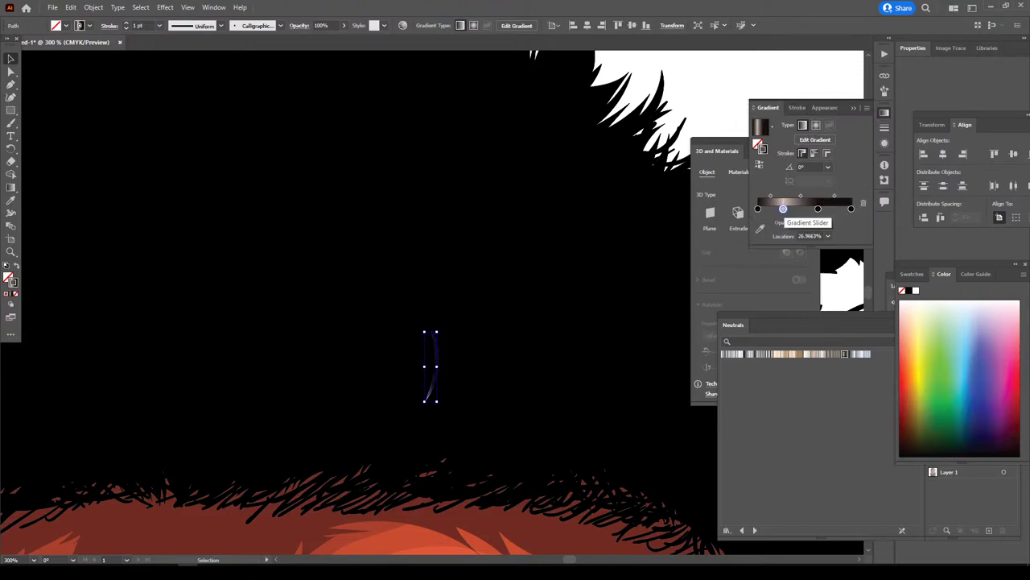
{"action": "left_click", "coordinate": [863, 203]}
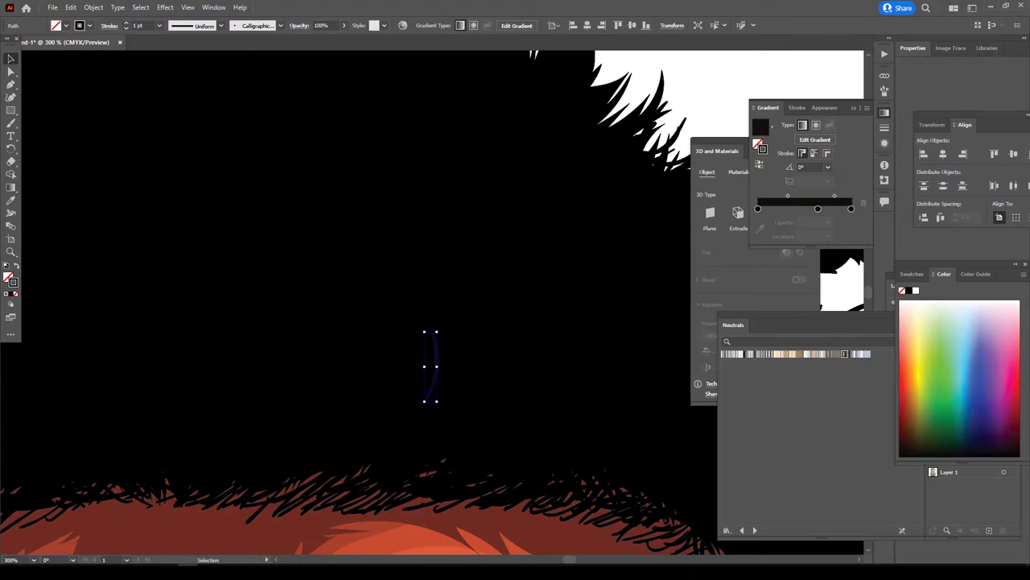
{"action": "scroll", "coordinate": [390, 394], "scroll_direction": "up", "scroll_amount": 2}
{"action": "scroll", "coordinate": [391, 394], "scroll_direction": "up", "scroll_amount": 2}
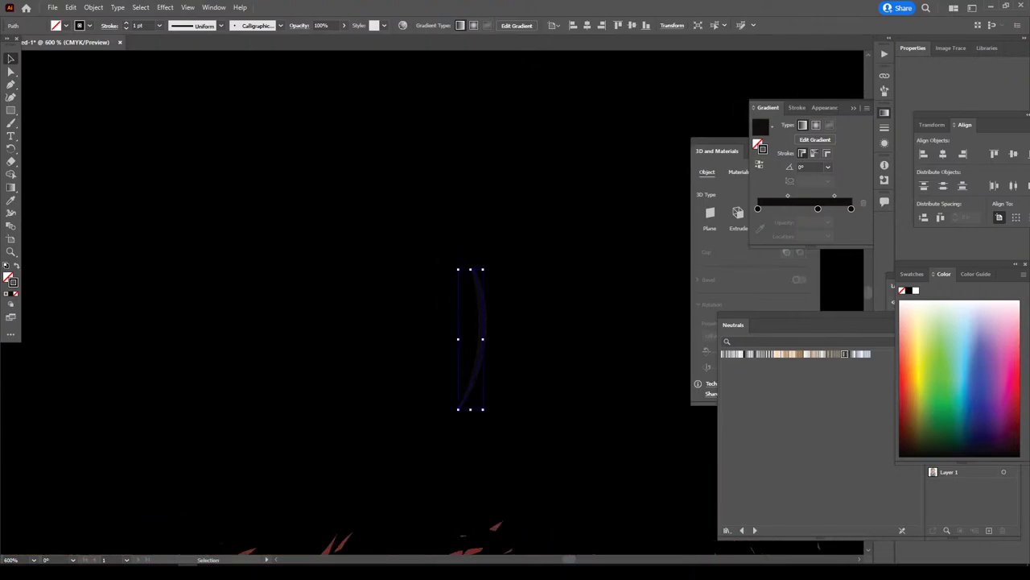
{"action": "left_click_drag", "start_coordinate": [442, 250], "coordinate": [548, 339]}
- Set the middle stop to CMYK K 0 light grey and slide it and the midpoint left
{"action": "double_click", "coordinate": [818, 209]}
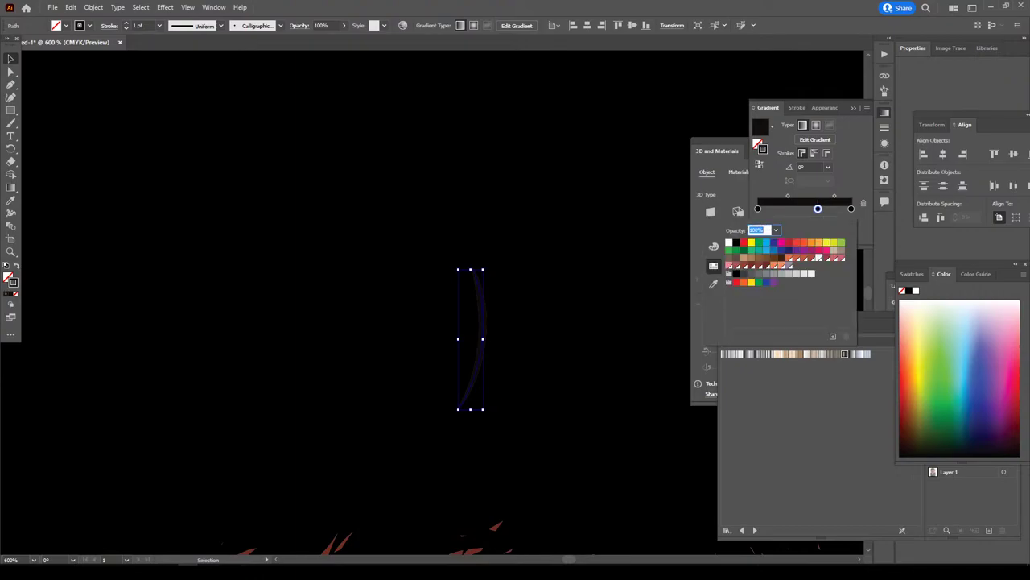
{"action": "left_click", "coordinate": [714, 246]}
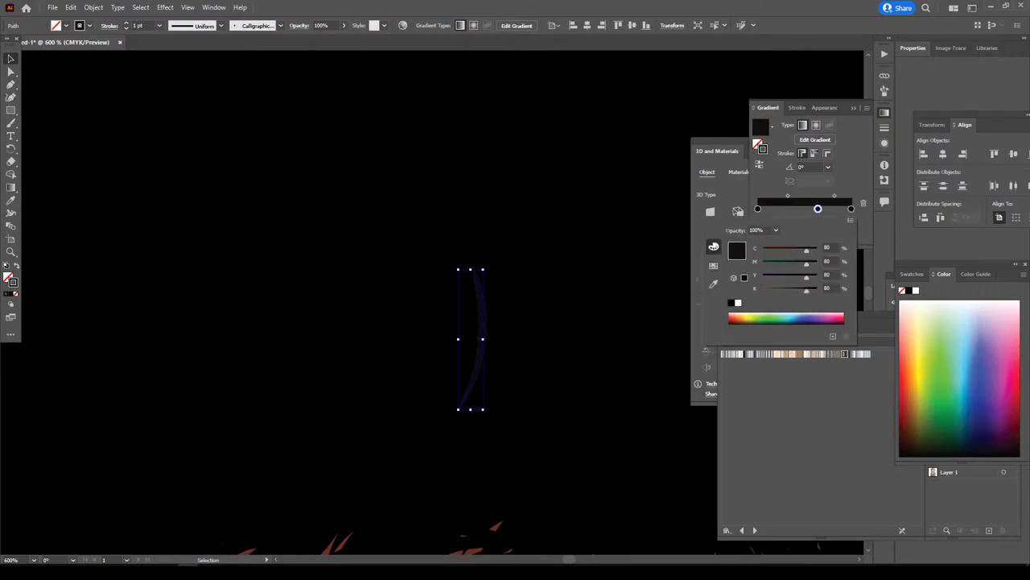
{"action": "left_click_drag", "start_coordinate": [807, 287], "coordinate": [762, 287]}
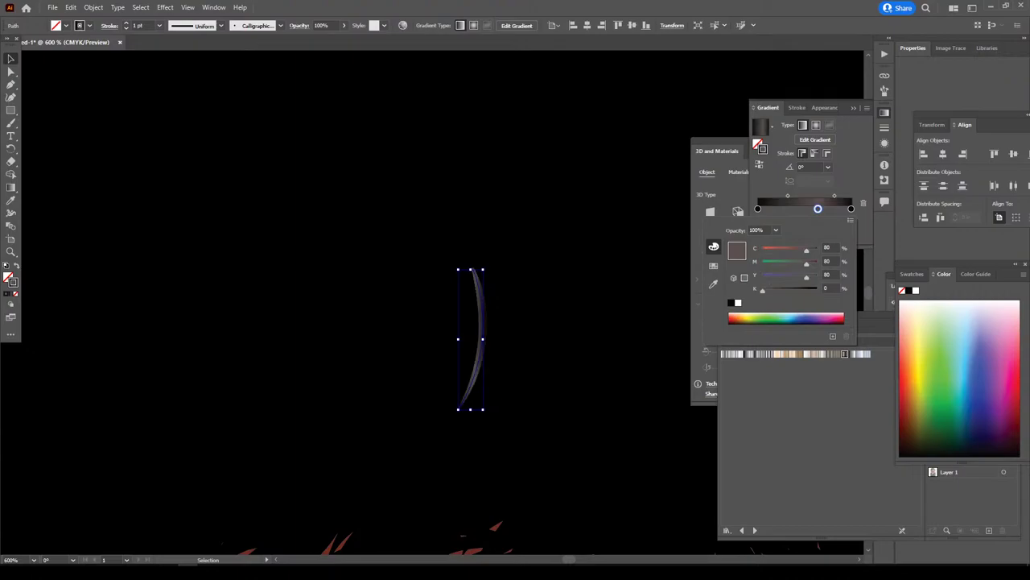
{"action": "left_click", "coordinate": [818, 209]}
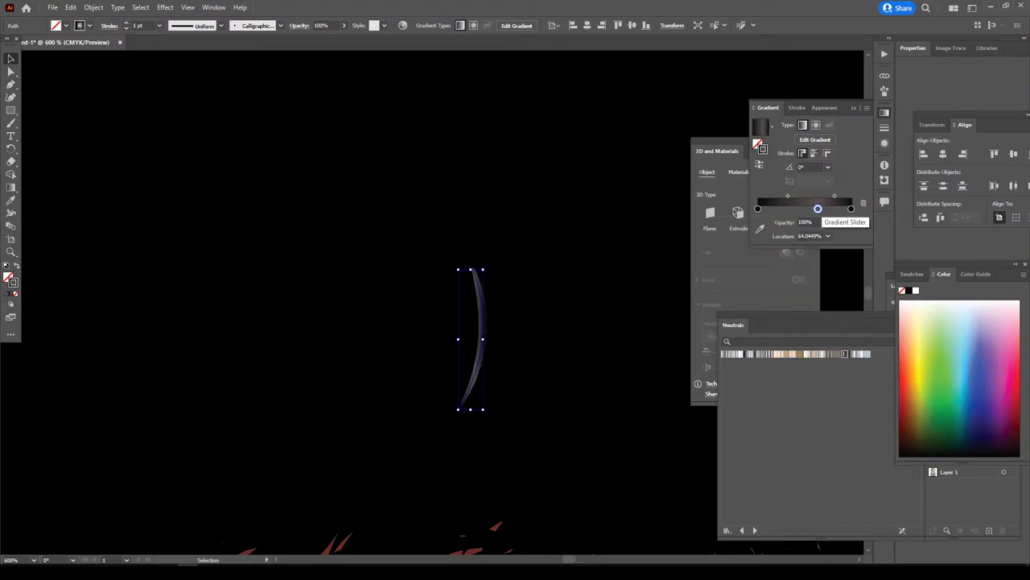
{"action": "left_click_drag", "start_coordinate": [818, 209], "coordinate": [807, 208]}
{"action": "double_click", "coordinate": [807, 208]}
{"action": "left_click", "coordinate": [806, 208]}
{"action": "left_click_drag", "start_coordinate": [829, 196], "coordinate": [792, 196]}
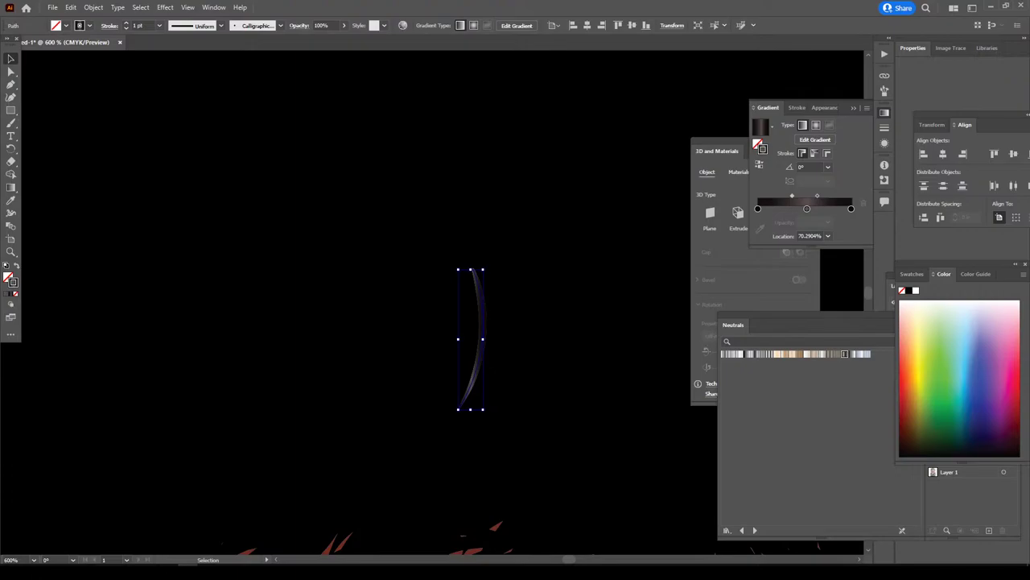
- Set the gradient angle to -40° and the midpoint location to 13%
{"action": "left_click", "coordinate": [809, 167]}
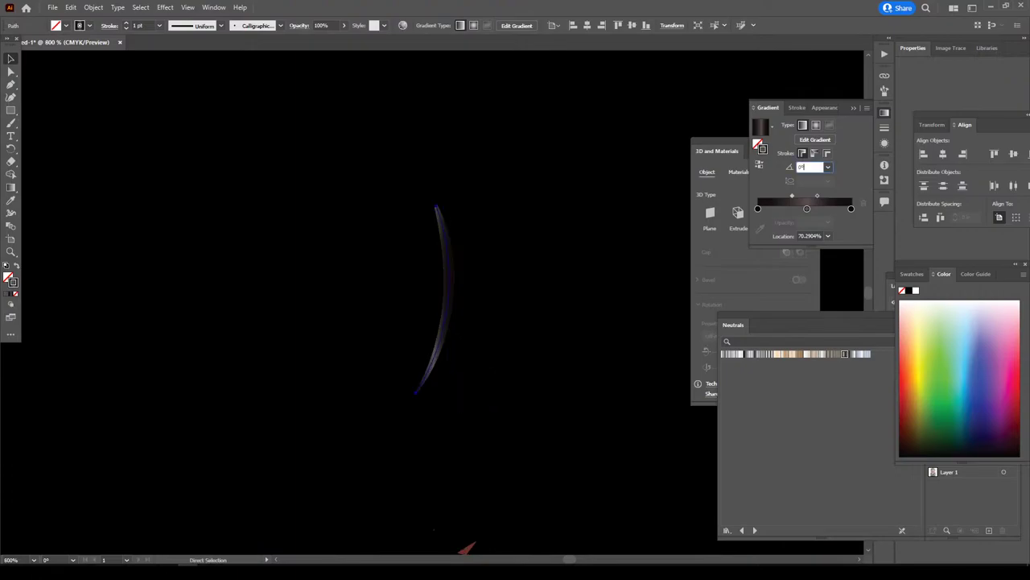
{"action": "scroll", "coordinate": [809, 166], "scroll_direction": "up", "scroll_amount": 3}
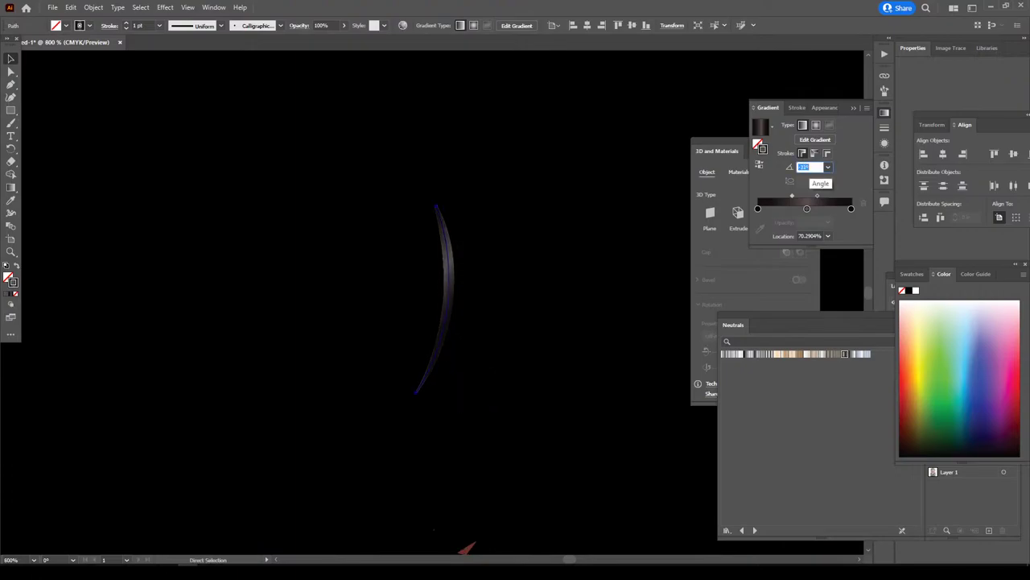
{"action": "scroll", "coordinate": [809, 166], "scroll_direction": "up", "scroll_amount": 2}
{"action": "key", "text": "v"}
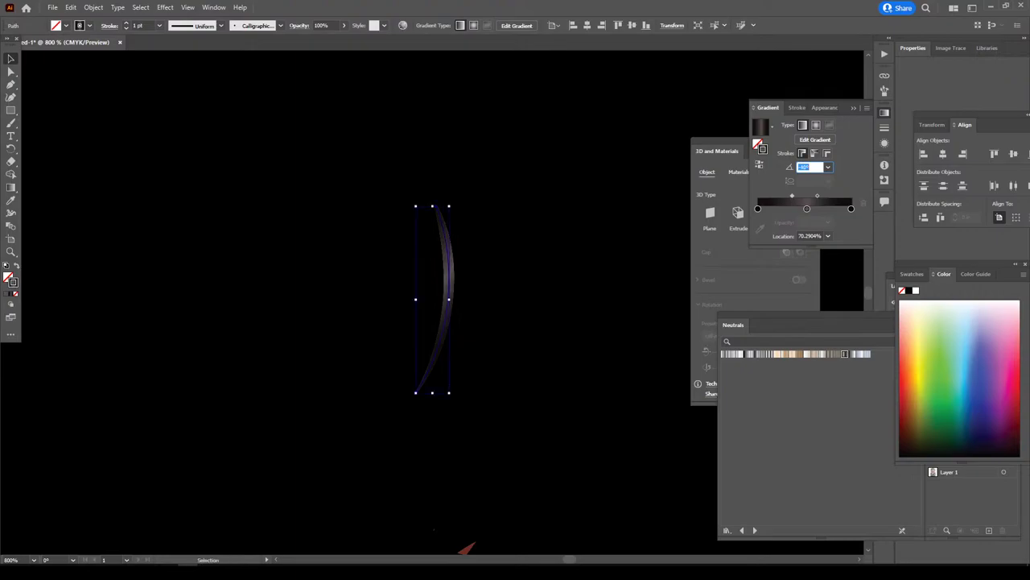
{"action": "left_click_drag", "start_coordinate": [817, 196], "coordinate": [814, 195]}
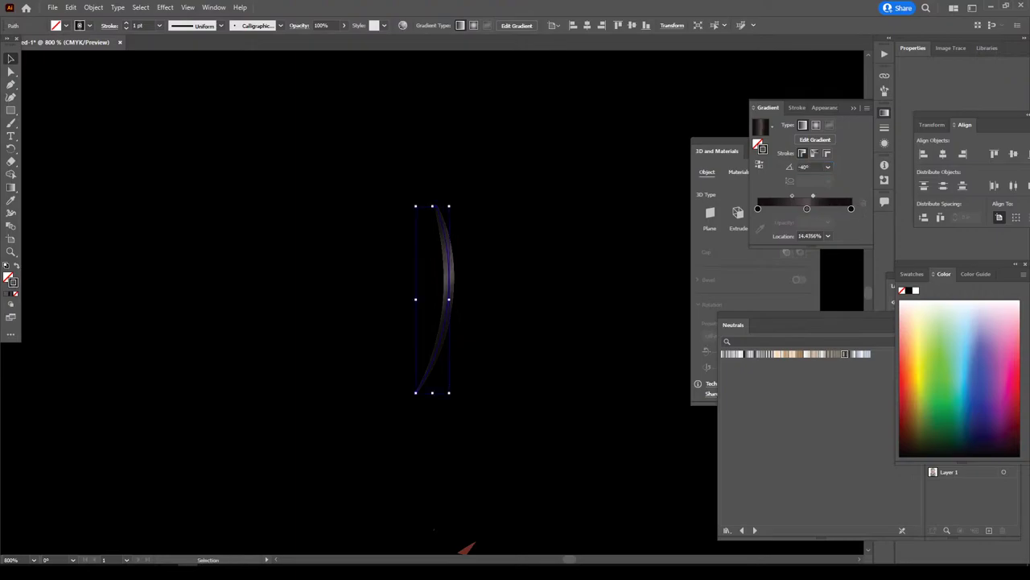
{"action": "type", "text": "13"}
{"action": "key", "text": "Return"}
- Preview the shading, then make the gradient's right stop pure black (K 100)
{"action": "key", "text": "ctrl+shift+a"}
{"action": "scroll", "coordinate": [563, 375], "scroll_direction": "down", "scroll_amount": 5}
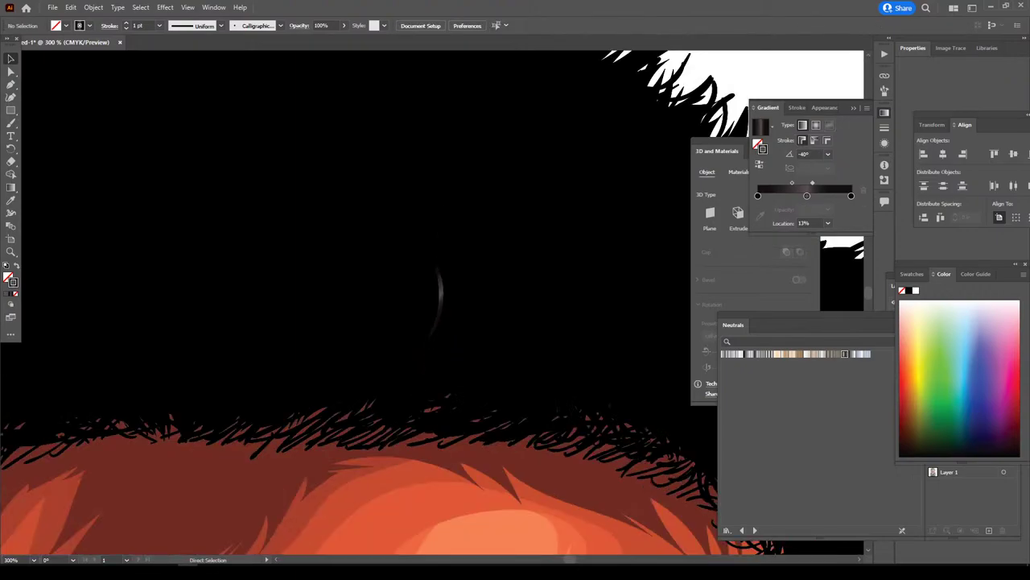
{"action": "scroll", "coordinate": [438, 296], "scroll_direction": "up", "scroll_amount": 3}
{"action": "scroll", "coordinate": [438, 295], "scroll_direction": "up", "scroll_amount": 2}
{"action": "key", "text": "v"}
{"action": "left_click_drag", "start_coordinate": [382, 217], "coordinate": [515, 311]}
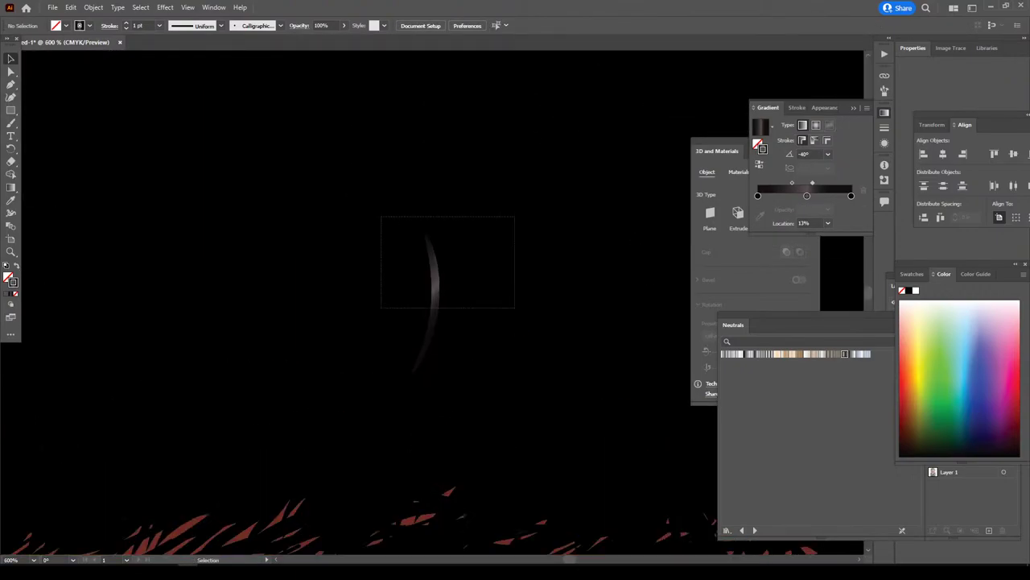
{"action": "double_click", "coordinate": [851, 208]}
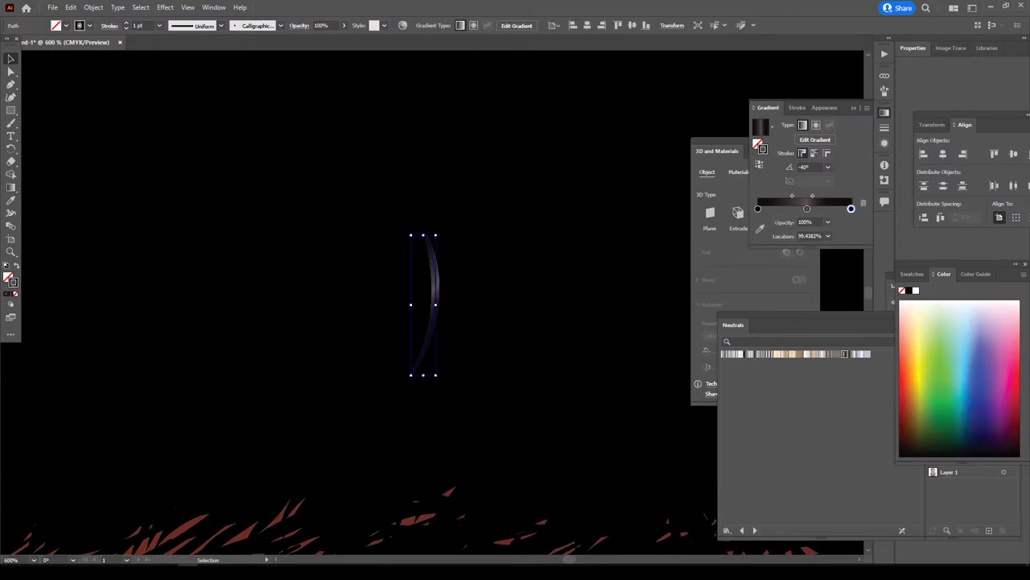
{"action": "left_click_drag", "start_coordinate": [807, 290], "coordinate": [818, 290]}
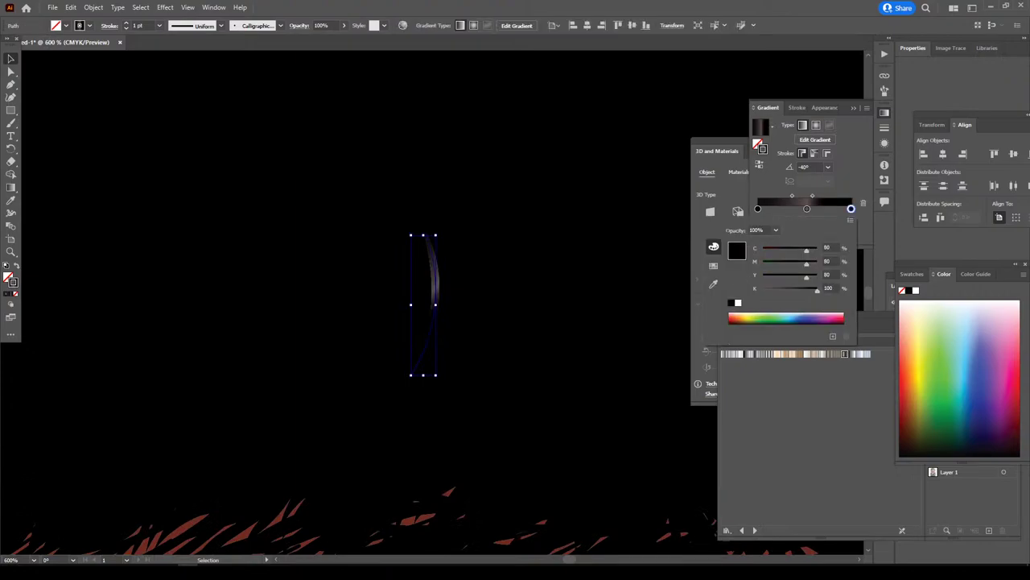
{"action": "double_click", "coordinate": [757, 208]}
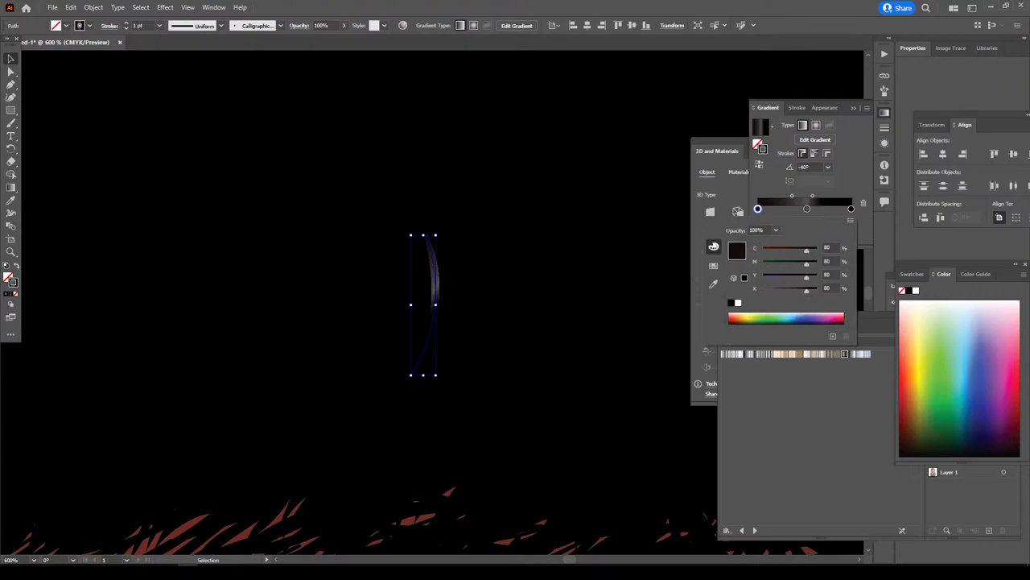
{"action": "key", "text": "Escape"}
- Darken the middle gradient stop to K 44, then deselect and review the hair
{"action": "key", "text": "ctrl+shift+a"}
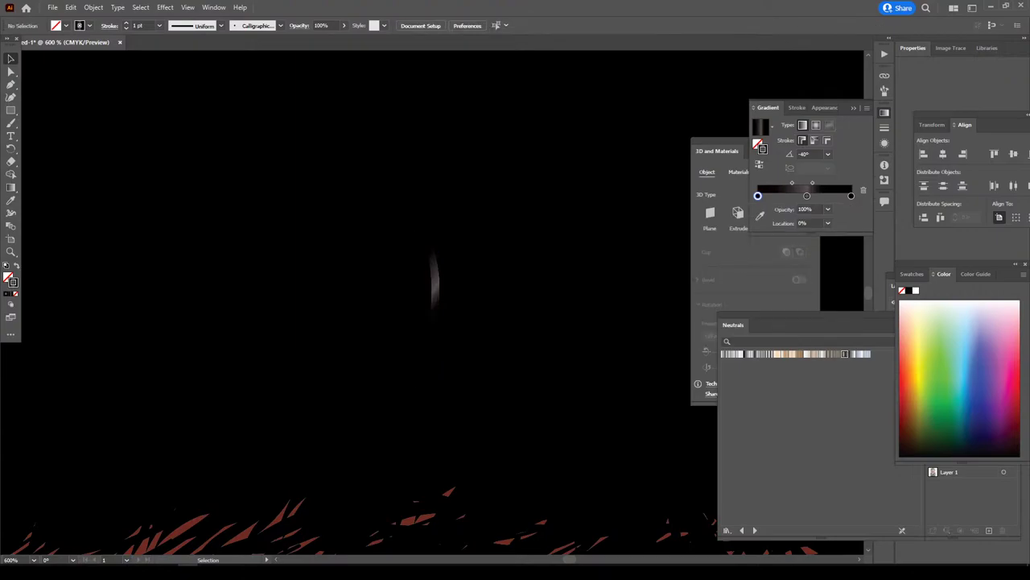
{"action": "left_click", "coordinate": [434, 273]}
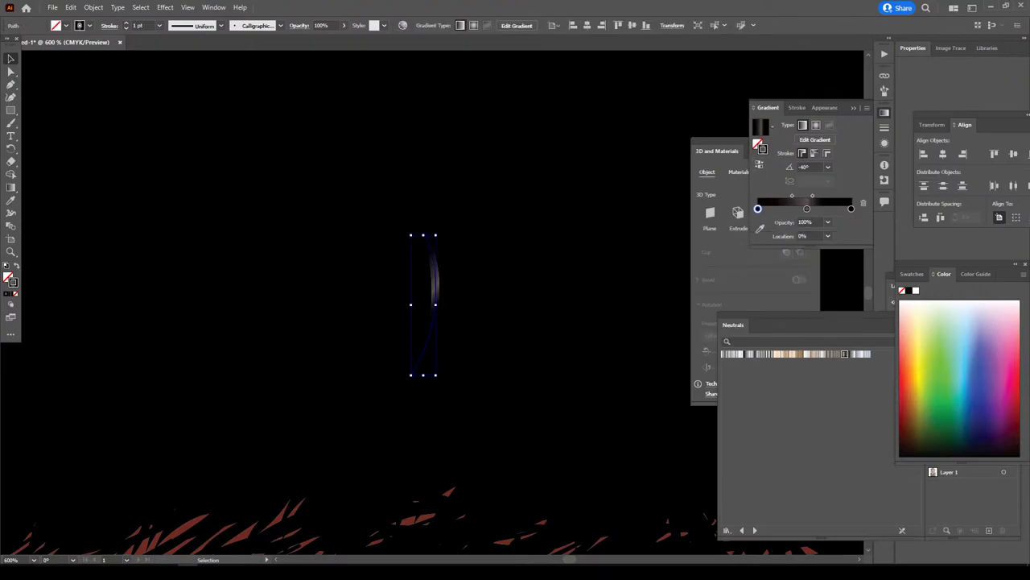
{"action": "double_click", "coordinate": [806, 209]}
{"action": "left_click_drag", "start_coordinate": [763, 291], "coordinate": [786, 291]}
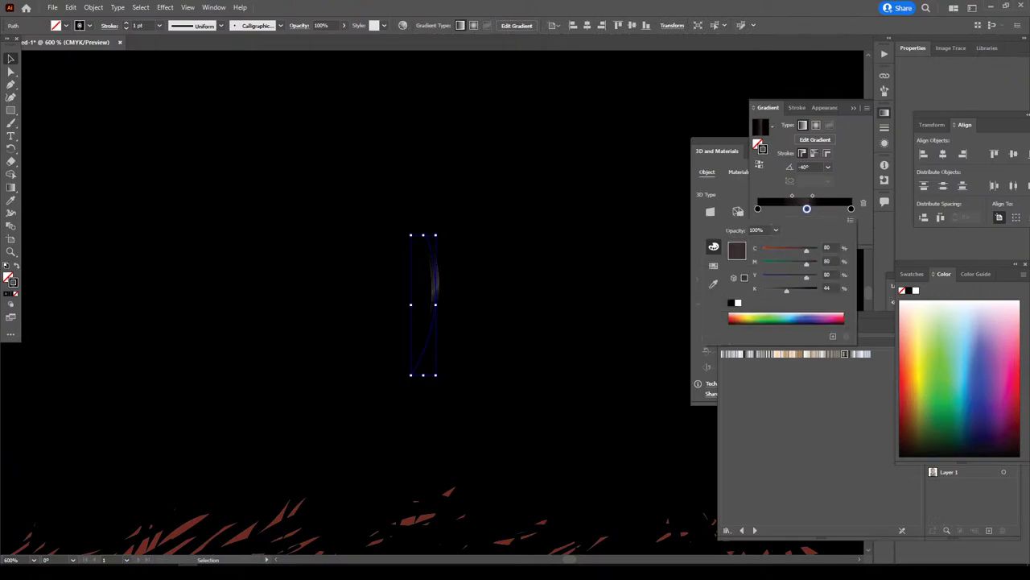
{"action": "key", "text": "Escape"}
{"action": "key", "text": "ctrl+minus"}
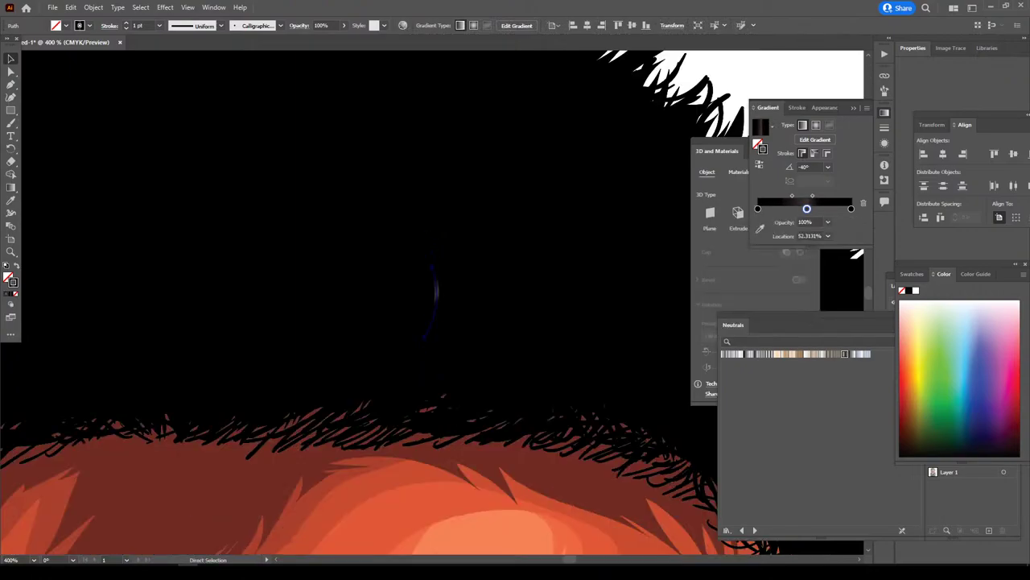
{"action": "key", "text": "ctrl+minus"}
{"action": "key", "text": "ctrl+minus"}
{"action": "key", "text": "ctrl+minus"}
{"action": "key", "text": "ctrl+minus"}
{"action": "key", "text": "ctrl+plus"}
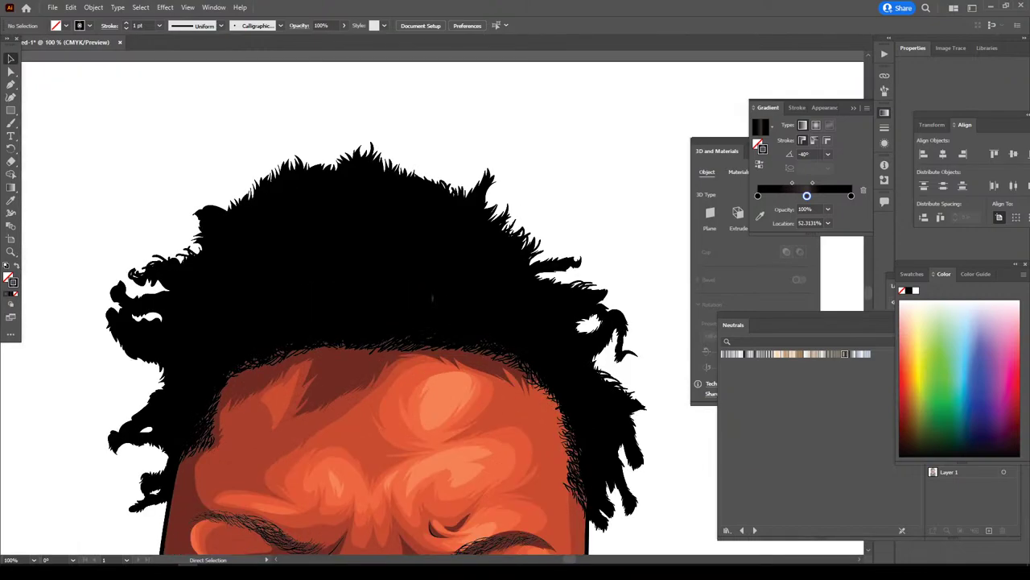
{"action": "key", "text": "ctrl+plus"}
{"action": "key", "text": "ctrl+plus"}
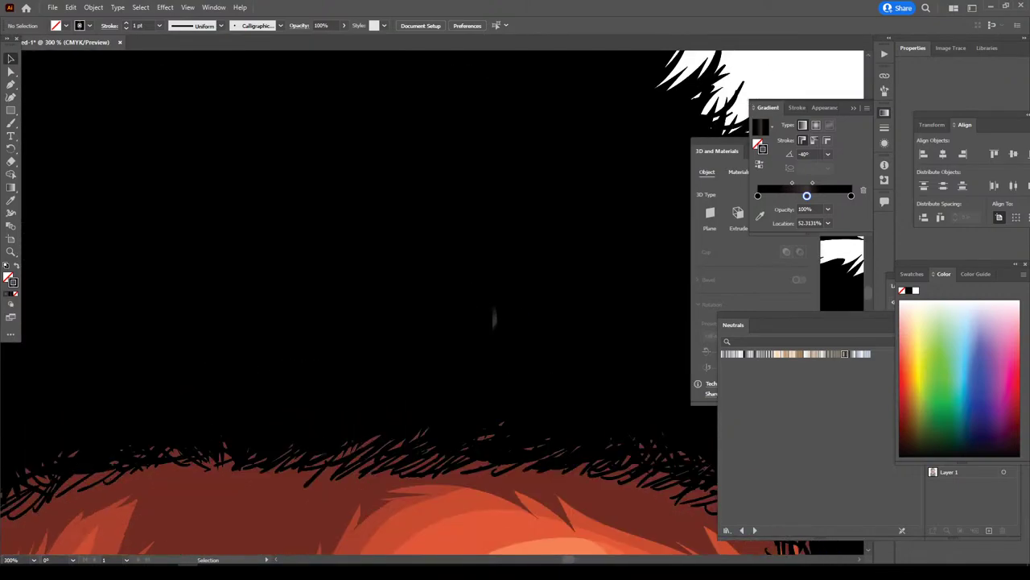
- Set stroke weight to 0.75 pt and paint three diagonal shine strokes on the hair
{"action": "left_click", "coordinate": [159, 25]}
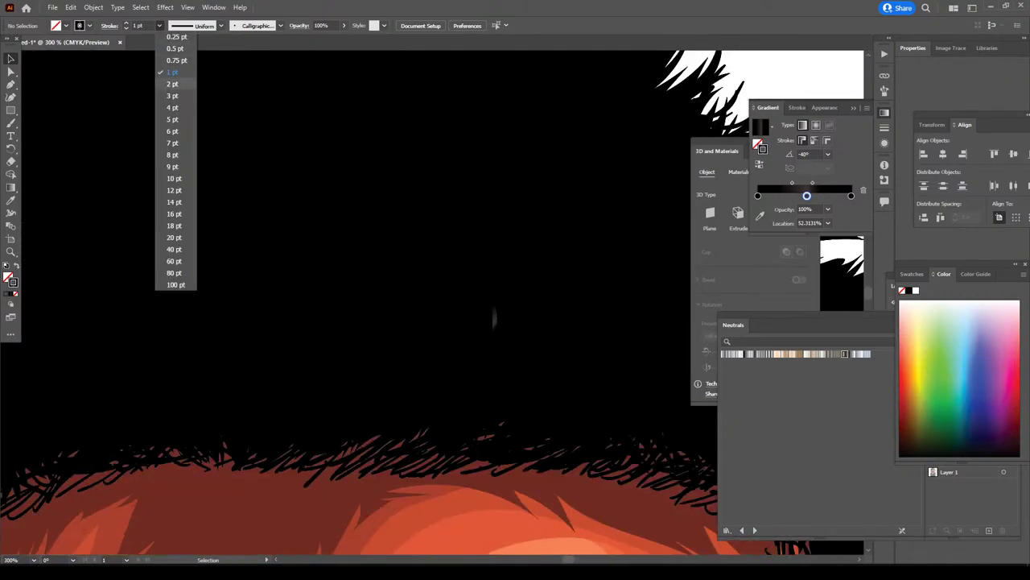
{"action": "left_click", "coordinate": [173, 60]}
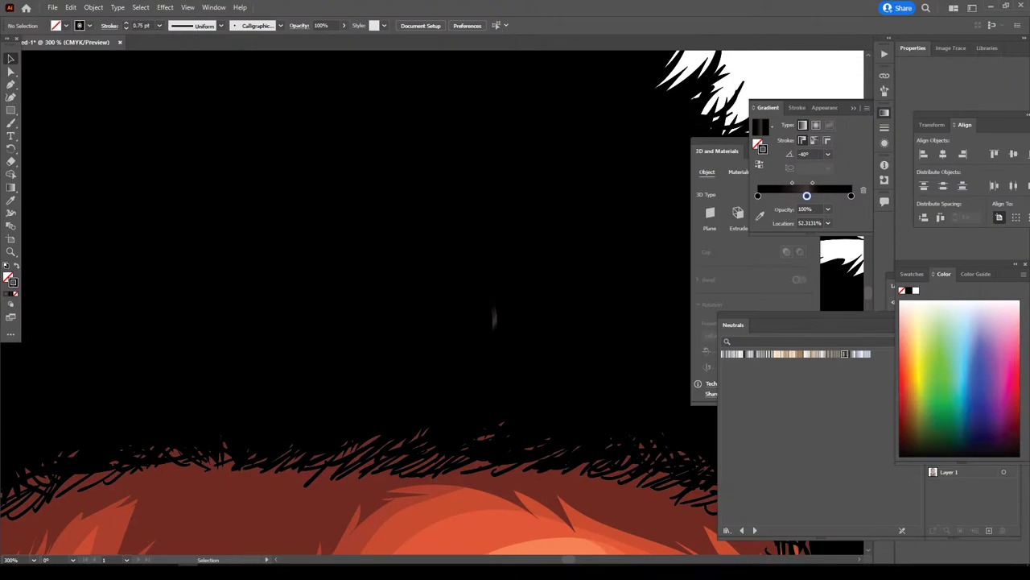
{"action": "key", "text": "b"}
{"action": "left_click_drag", "start_coordinate": [483, 250], "coordinate": [475, 274]}
{"action": "left_click_drag", "start_coordinate": [439, 313], "coordinate": [398, 351]}
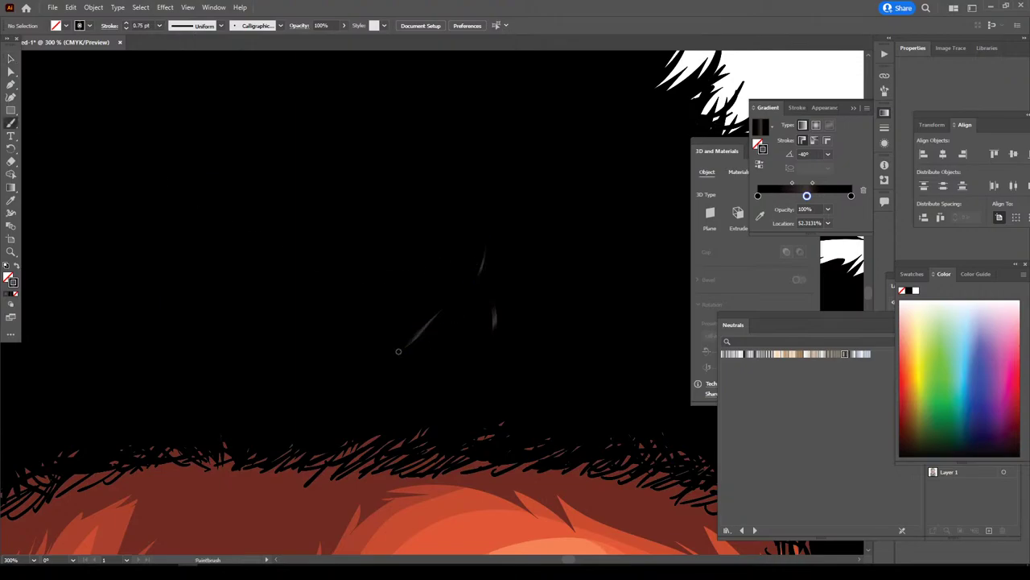
{"action": "left_click_drag", "start_coordinate": [446, 287], "coordinate": [383, 365]}
- Select the new shine strokes, re-tilt their gradient angle, and preview them deselected
{"action": "left_click", "coordinate": [11, 58]}
{"action": "left_click_drag", "start_coordinate": [412, 238], "coordinate": [531, 380]}
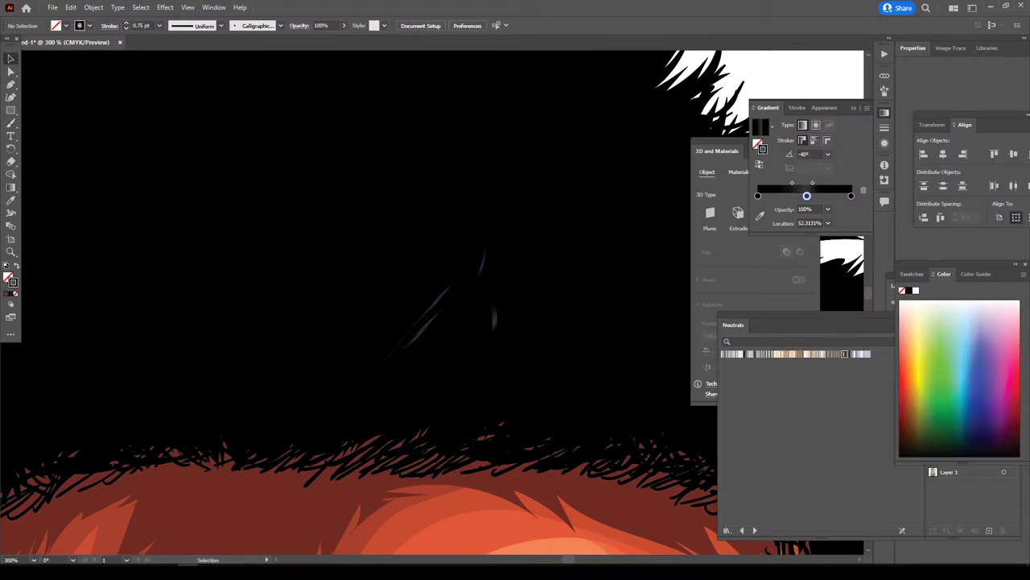
{"action": "left_click_drag", "start_coordinate": [398, 268], "coordinate": [456, 348]}
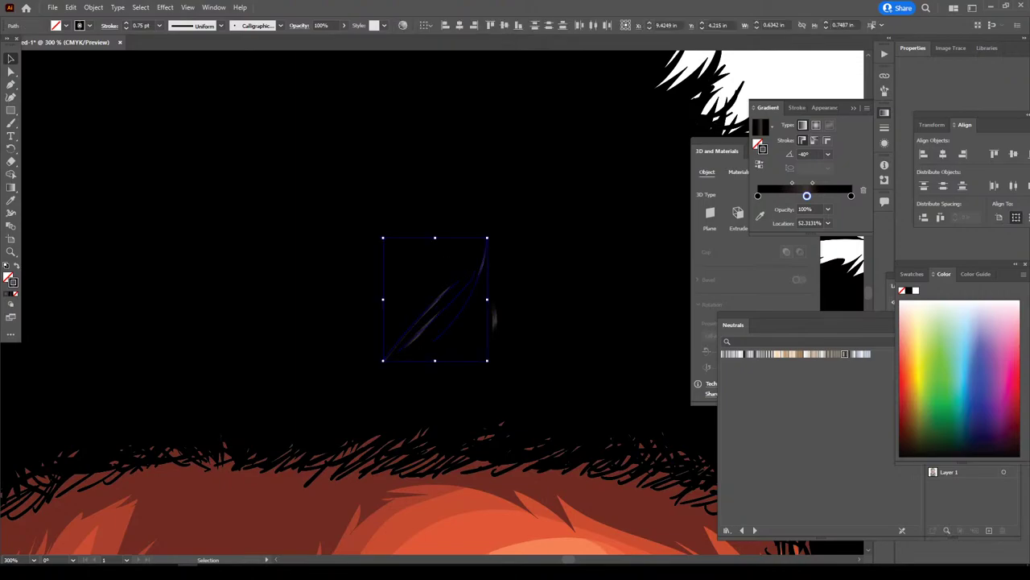
{"action": "left_click", "coordinate": [805, 154]}
{"action": "key", "text": "Up"}
{"action": "key", "text": "Up"}
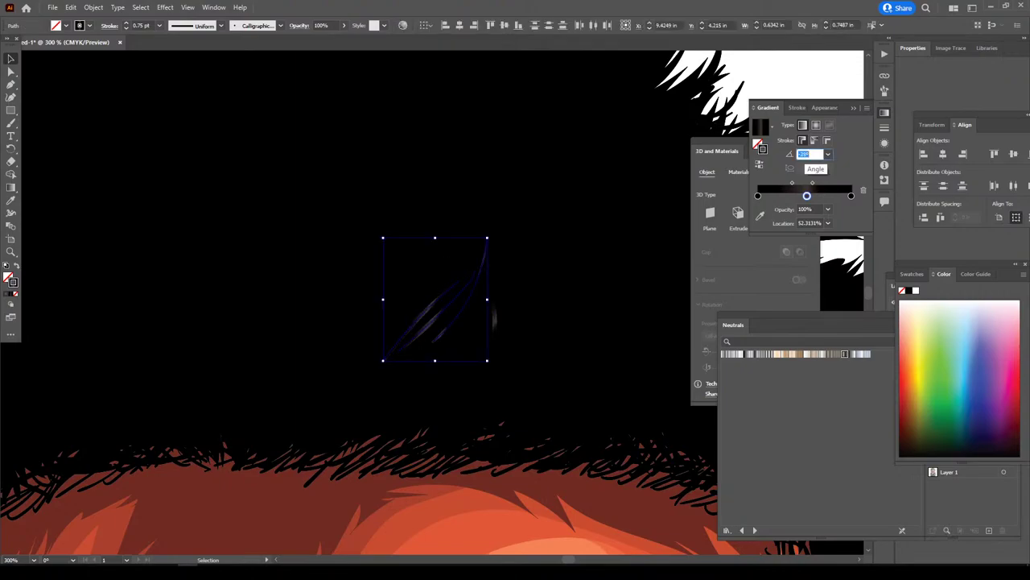
{"action": "key", "text": "Return"}
{"action": "key", "text": "ctrl+shift+a"}
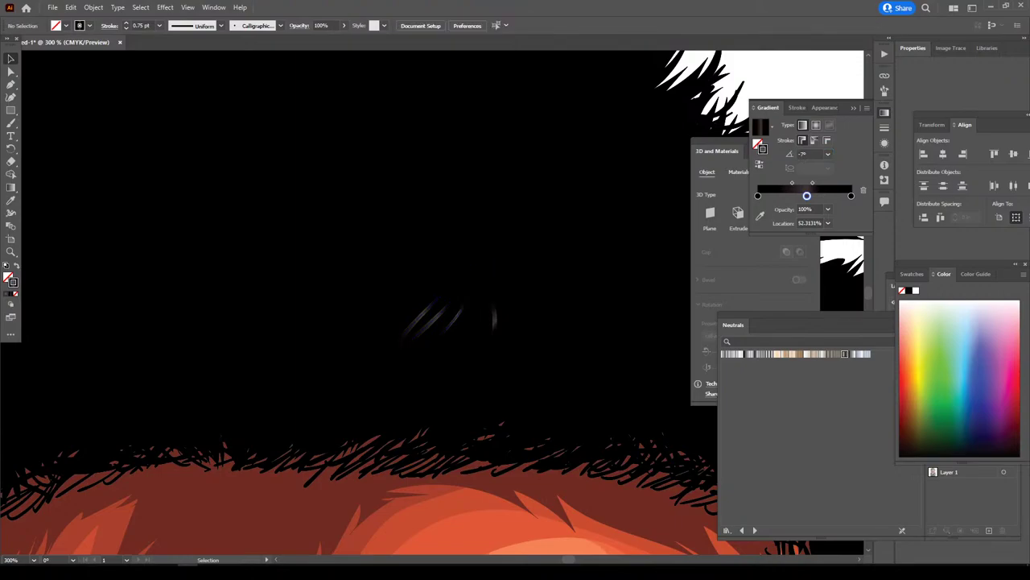
{"action": "key", "text": "ctrl+minus"}
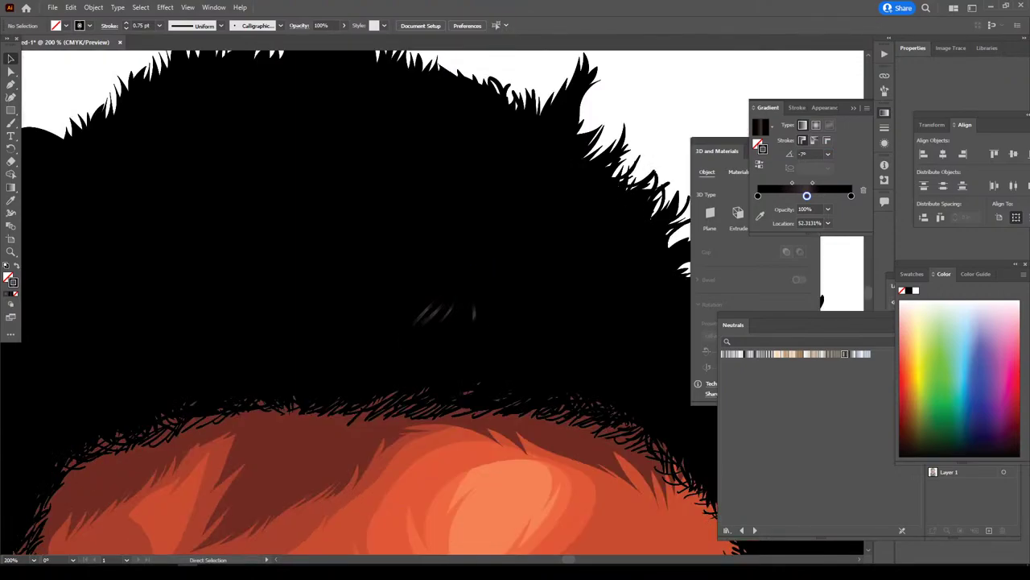
{"action": "key", "text": "ctrl+plus"}
- Paint a cluster of diagonal gradient shine strokes across the lower-middle of the hair
{"action": "key", "text": "b"}
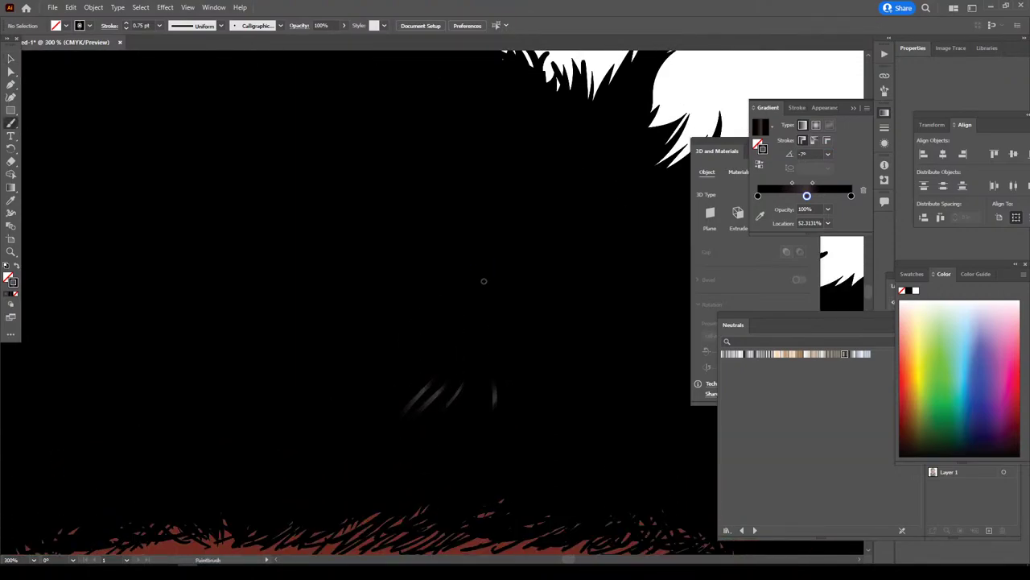
{"action": "mouse_move", "coordinate": [480, 295]}
{"action": "left_mouse_down"}
{"action": "mouse_move", "coordinate": [393, 367]}
{"action": "mouse_move", "coordinate": [366, 353]}
{"action": "left_mouse_up"}
{"action": "left_click_drag", "start_coordinate": [439, 298], "coordinate": [353, 350]}
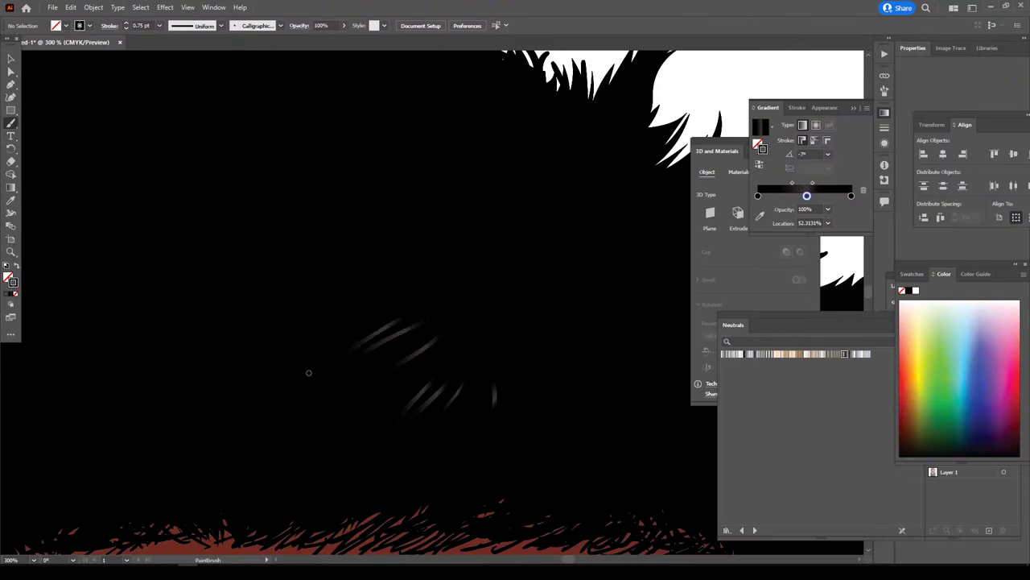
{"action": "left_click_drag", "start_coordinate": [406, 310], "coordinate": [317, 339]}
{"action": "left_click_drag", "start_coordinate": [427, 294], "coordinate": [332, 313]}
{"action": "left_click_drag", "start_coordinate": [445, 276], "coordinate": [337, 303]}
{"action": "mouse_move", "coordinate": [402, 264]}
{"action": "left_mouse_down"}
{"action": "mouse_move", "coordinate": [311, 307]}
{"action": "mouse_move", "coordinate": [319, 297]}
{"action": "mouse_move", "coordinate": [303, 289]}
{"action": "left_mouse_up"}
{"action": "mouse_move", "coordinate": [335, 259]}
{"action": "left_mouse_down"}
{"action": "mouse_move", "coordinate": [295, 259]}
{"action": "mouse_move", "coordinate": [258, 289]}
{"action": "mouse_move", "coordinate": [248, 284]}
{"action": "left_mouse_up"}
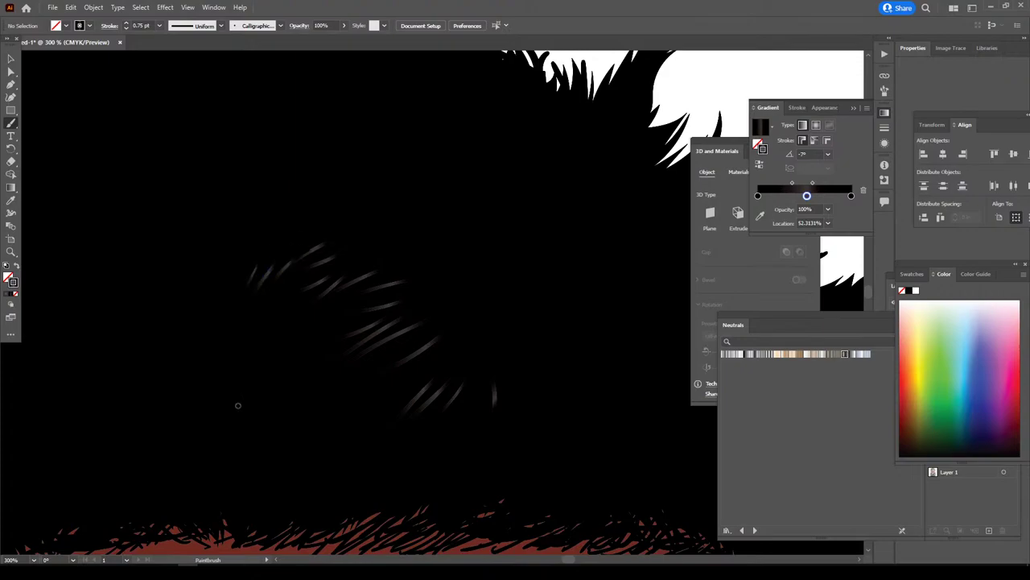
- Add shine strokes to the unshaded middle and lower-right areas of the hair
{"action": "left_click_drag", "start_coordinate": [295, 417], "coordinate": [190, 408]}
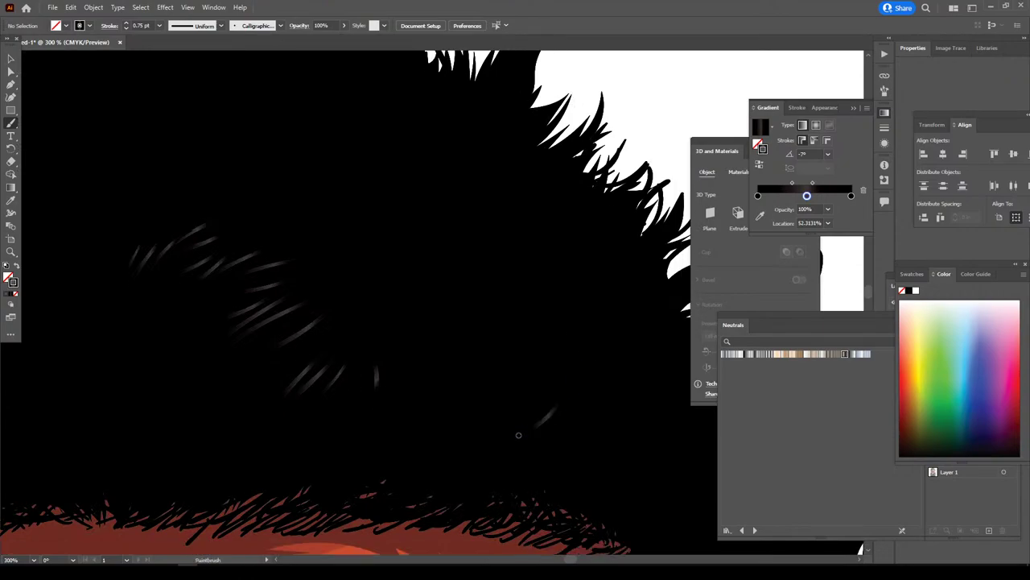
{"action": "mouse_move", "coordinate": [554, 409]}
{"action": "left_mouse_down"}
{"action": "mouse_move", "coordinate": [452, 445]}
{"action": "mouse_move", "coordinate": [424, 441]}
{"action": "left_mouse_up"}
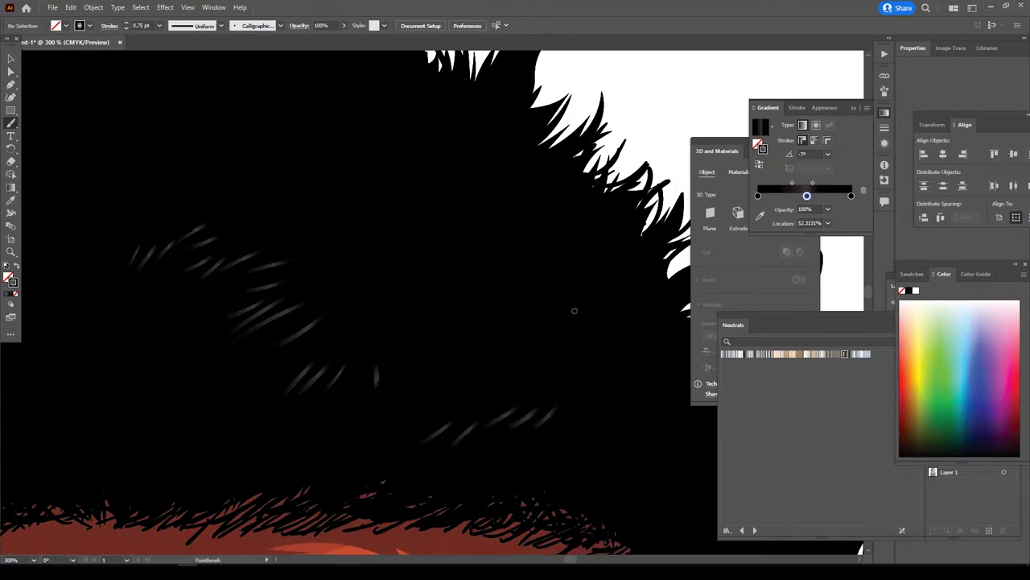
{"action": "mouse_move", "coordinate": [535, 348]}
{"action": "left_mouse_down"}
{"action": "mouse_move", "coordinate": [510, 360]}
{"action": "mouse_move", "coordinate": [479, 353]}
{"action": "left_mouse_up"}
{"action": "left_click_drag", "start_coordinate": [524, 309], "coordinate": [481, 328]}
{"action": "left_click_drag", "start_coordinate": [520, 285], "coordinate": [481, 301]}
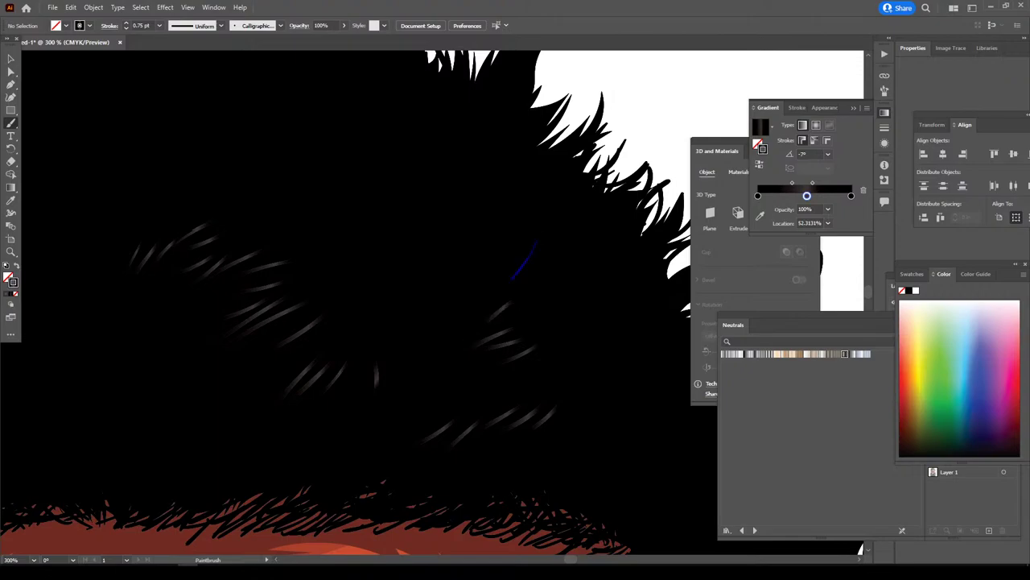
{"action": "mouse_move", "coordinate": [524, 246]}
{"action": "left_mouse_down"}
{"action": "mouse_move", "coordinate": [467, 296]}
{"action": "mouse_move", "coordinate": [460, 259]}
{"action": "mouse_move", "coordinate": [432, 280]}
{"action": "left_mouse_up"}
- Paint shine strokes toward the top of the hair, extending left across the crown
{"action": "scroll", "coordinate": [467, 209], "scroll_direction": "up", "scroll_amount": 2}
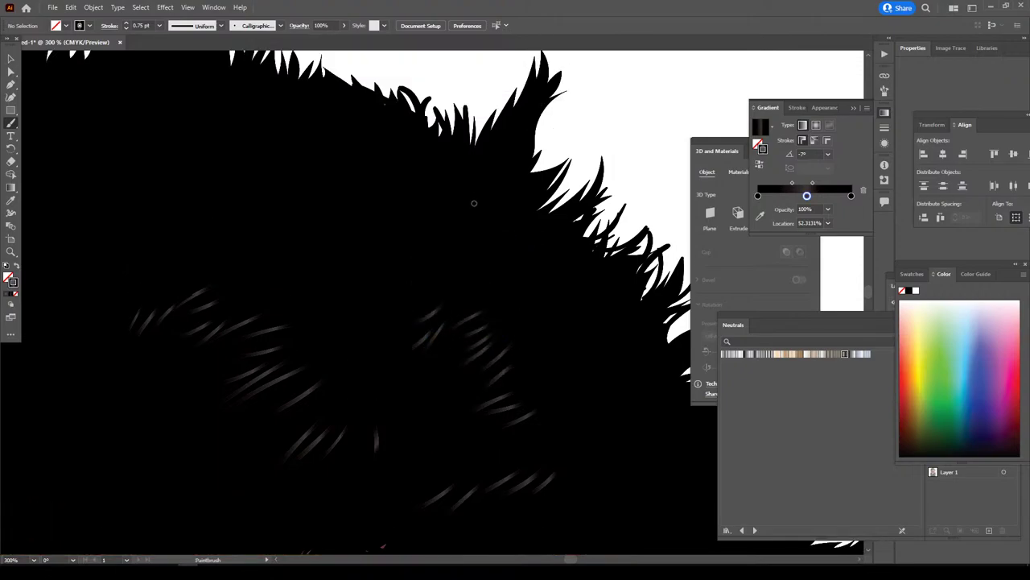
{"action": "mouse_move", "coordinate": [515, 224]}
{"action": "left_mouse_down"}
{"action": "mouse_move", "coordinate": [475, 260]}
{"action": "mouse_move", "coordinate": [429, 256]}
{"action": "mouse_move", "coordinate": [393, 283]}
{"action": "left_mouse_up"}
{"action": "mouse_move", "coordinate": [417, 230]}
{"action": "left_mouse_down"}
{"action": "mouse_move", "coordinate": [385, 264]}
{"action": "mouse_move", "coordinate": [351, 248]}
{"action": "left_mouse_up"}
{"action": "left_click_drag", "start_coordinate": [372, 208], "coordinate": [327, 253]}
{"action": "mouse_move", "coordinate": [352, 183]}
{"action": "left_mouse_down"}
{"action": "mouse_move", "coordinate": [342, 213]}
{"action": "mouse_move", "coordinate": [312, 230]}
{"action": "mouse_move", "coordinate": [277, 230]}
{"action": "left_mouse_up"}
{"action": "mouse_move", "coordinate": [303, 191]}
{"action": "left_mouse_down"}
{"action": "mouse_move", "coordinate": [289, 216]}
{"action": "mouse_move", "coordinate": [271, 227]}
{"action": "mouse_move", "coordinate": [264, 218]}
{"action": "left_mouse_up"}
{"action": "left_click_drag", "start_coordinate": [266, 182], "coordinate": [247, 203]}
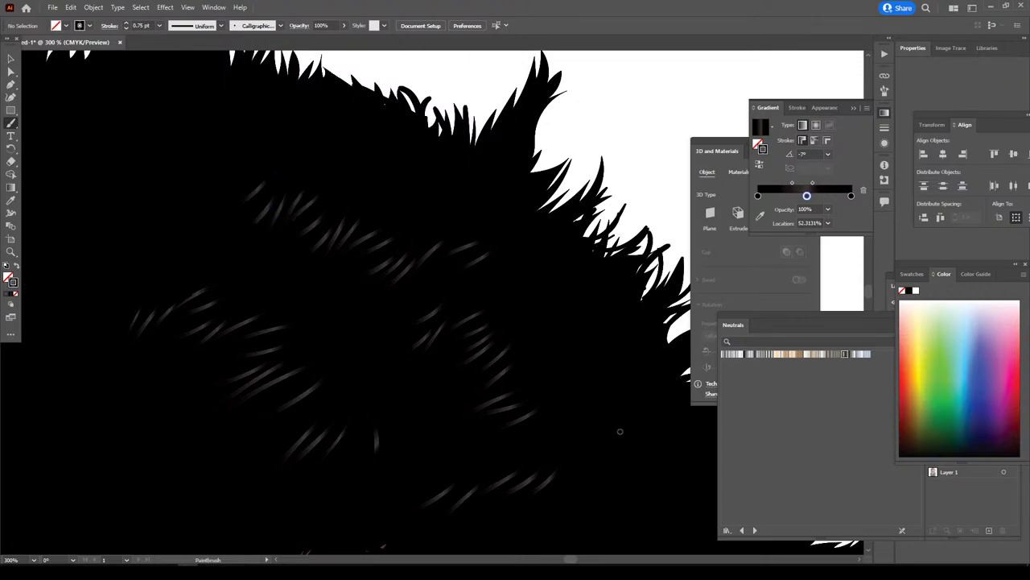
- Add shine strokes above the hairline and across the left-centre and left hair
{"action": "scroll", "coordinate": [620, 431], "scroll_direction": "down", "scroll_amount": 2, "text": "alt"}
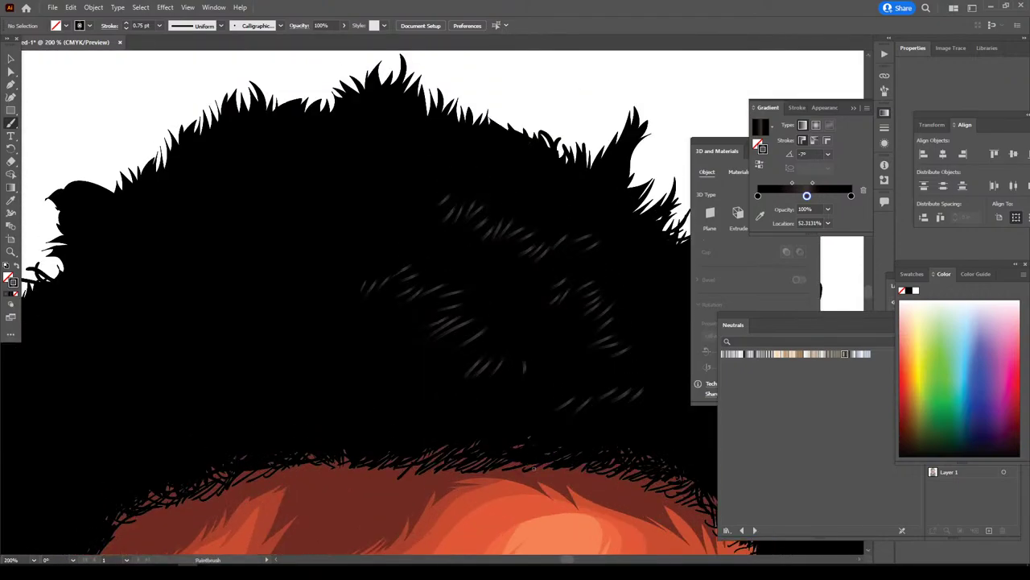
{"action": "mouse_move", "coordinate": [341, 348]}
{"action": "left_mouse_down"}
{"action": "mouse_move", "coordinate": [356, 368]}
{"action": "mouse_move", "coordinate": [322, 360]}
{"action": "left_mouse_up"}
{"action": "left_click_drag", "start_coordinate": [287, 344], "coordinate": [303, 359]}
{"action": "mouse_move", "coordinate": [258, 335]}
{"action": "left_mouse_down"}
{"action": "mouse_move", "coordinate": [304, 381]}
{"action": "mouse_move", "coordinate": [275, 369]}
{"action": "mouse_move", "coordinate": [243, 391]}
{"action": "mouse_move", "coordinate": [209, 387]}
{"action": "left_mouse_up"}
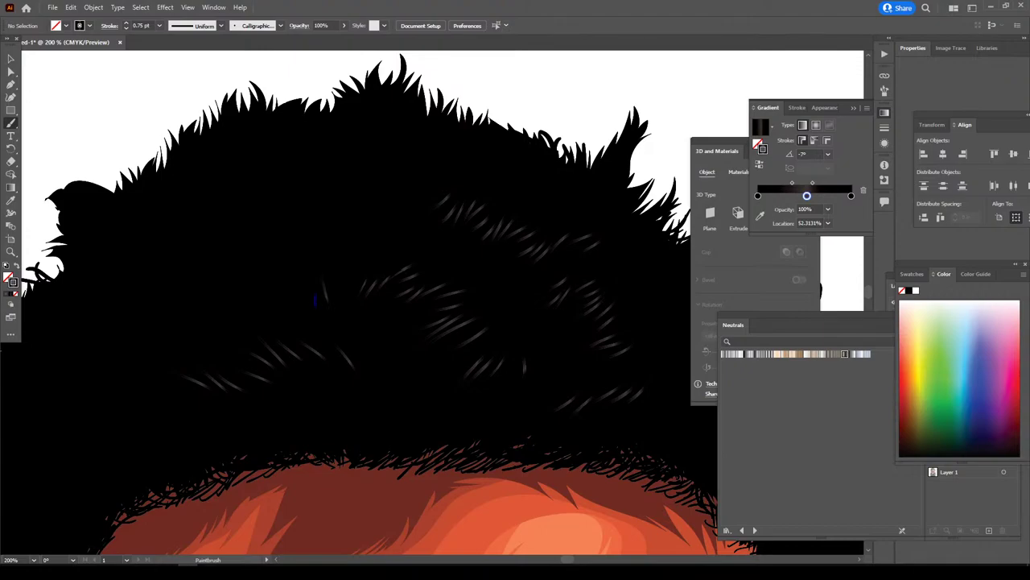
{"action": "mouse_move", "coordinate": [297, 245]}
{"action": "left_mouse_down"}
{"action": "mouse_move", "coordinate": [306, 266]}
{"action": "mouse_move", "coordinate": [289, 262]}
{"action": "left_mouse_up"}
{"action": "left_click_drag", "start_coordinate": [244, 230], "coordinate": [269, 265]}
{"action": "mouse_move", "coordinate": [233, 246]}
{"action": "left_mouse_down"}
{"action": "mouse_move", "coordinate": [251, 264]}
{"action": "mouse_move", "coordinate": [233, 279]}
{"action": "left_mouse_up"}
{"action": "left_click_drag", "start_coordinate": [175, 248], "coordinate": [198, 263]}
{"action": "mouse_move", "coordinate": [194, 268]}
{"action": "left_mouse_down"}
{"action": "mouse_move", "coordinate": [206, 280]}
{"action": "mouse_move", "coordinate": [182, 272]}
{"action": "mouse_move", "coordinate": [173, 284]}
{"action": "left_mouse_up"}
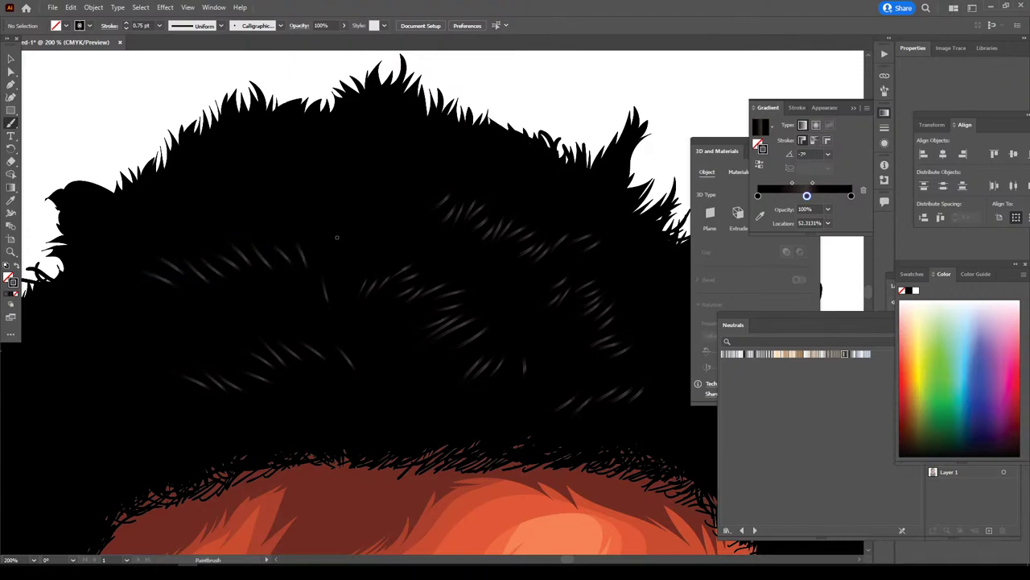
- Fill the upper-middle crown and remaining gaps with more shine strokes
{"action": "left_click_drag", "start_coordinate": [362, 235], "coordinate": [372, 154]}
{"action": "left_click_drag", "start_coordinate": [342, 201], "coordinate": [356, 183]}
{"action": "mouse_move", "coordinate": [334, 199]}
{"action": "left_mouse_down"}
{"action": "mouse_move", "coordinate": [348, 178]}
{"action": "mouse_move", "coordinate": [335, 171]}
{"action": "mouse_move", "coordinate": [271, 193]}
{"action": "left_mouse_up"}
{"action": "left_click_drag", "start_coordinate": [269, 208], "coordinate": [244, 188]}
- Paint three short gradient shine strokes on the right side of the hair
{"action": "scroll", "coordinate": [432, 303], "scroll_direction": "down", "scroll_amount": 3}
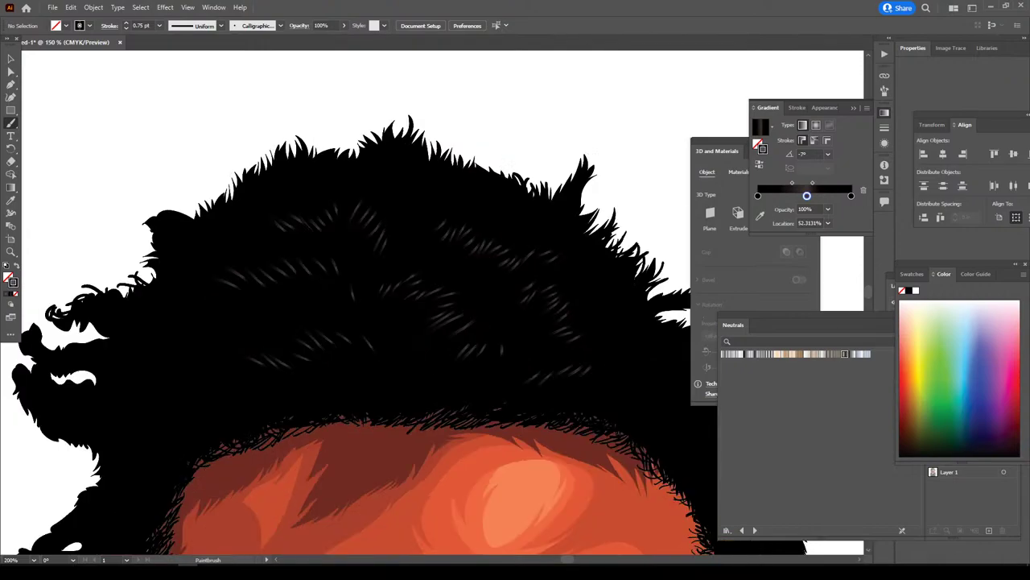
{"action": "scroll", "coordinate": [432, 303], "scroll_direction": "up", "scroll_amount": 2}
{"action": "scroll", "coordinate": [653, 535], "scroll_direction": "up", "scroll_amount": 2}
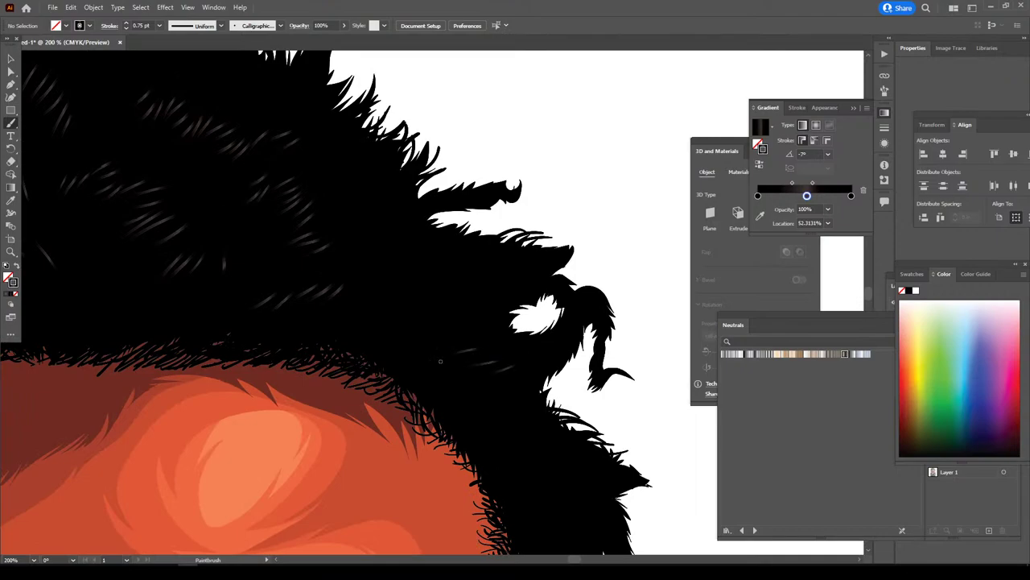
{"action": "left_click_drag", "start_coordinate": [441, 355], "coordinate": [458, 342]}
{"action": "left_click_drag", "start_coordinate": [384, 324], "coordinate": [401, 311]}
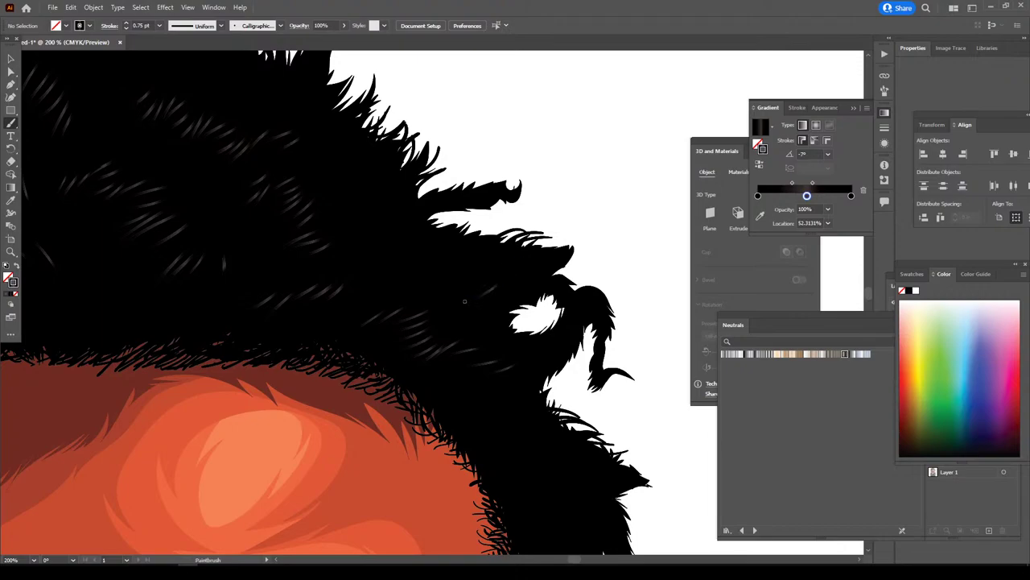
{"action": "left_click_drag", "start_coordinate": [393, 277], "coordinate": [442, 249]}
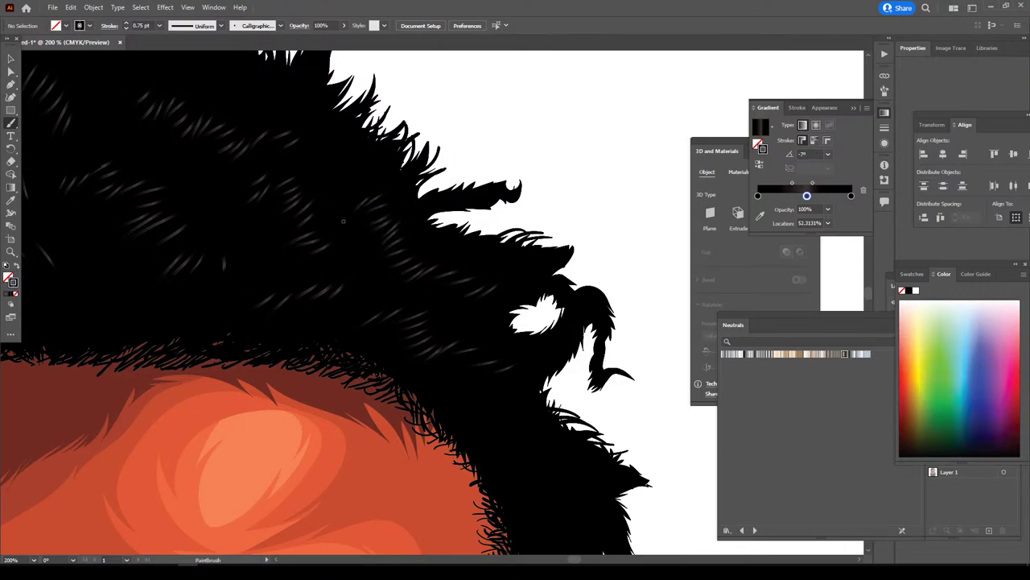
{"action": "scroll", "coordinate": [273, 270], "scroll_direction": "up", "scroll_amount": 2}
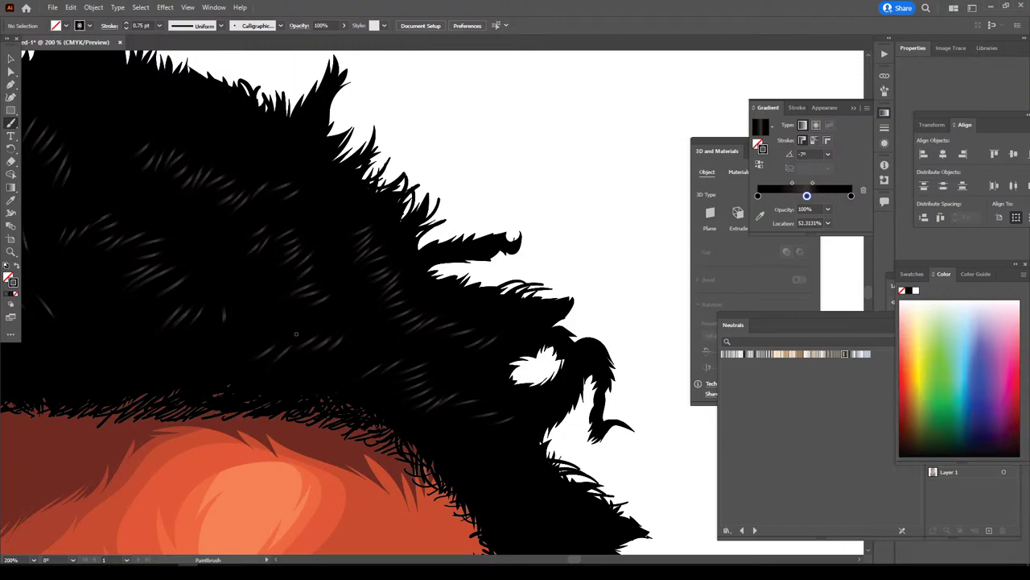
{"action": "scroll", "coordinate": [295, 333], "scroll_direction": "down", "scroll_amount": 2}
{"action": "scroll", "coordinate": [338, 387], "scroll_direction": "down", "scroll_amount": 1}
{"action": "scroll", "coordinate": [378, 435], "scroll_direction": "up", "scroll_amount": 2}
{"action": "scroll", "coordinate": [401, 460], "scroll_direction": "up", "scroll_amount": 1}
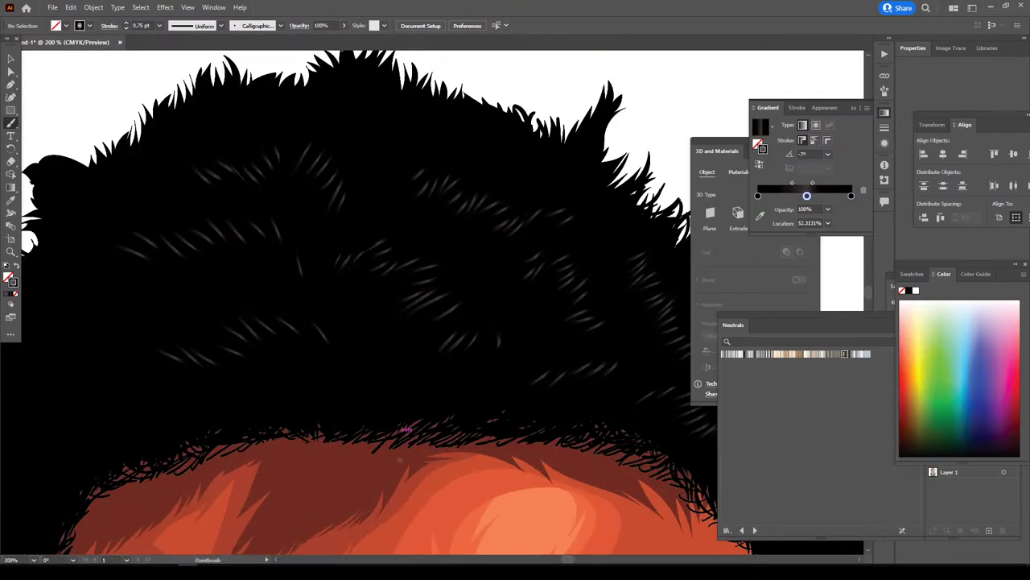
- Add shine strokes just above the hairline, along the left hairline and above the left temple
{"action": "mouse_move", "coordinate": [381, 346]}
{"action": "left_mouse_down"}
{"action": "mouse_move", "coordinate": [391, 370]}
{"action": "mouse_move", "coordinate": [370, 352]}
{"action": "left_mouse_up"}
{"action": "scroll", "coordinate": [418, 447], "scroll_direction": "down", "scroll_amount": 2}
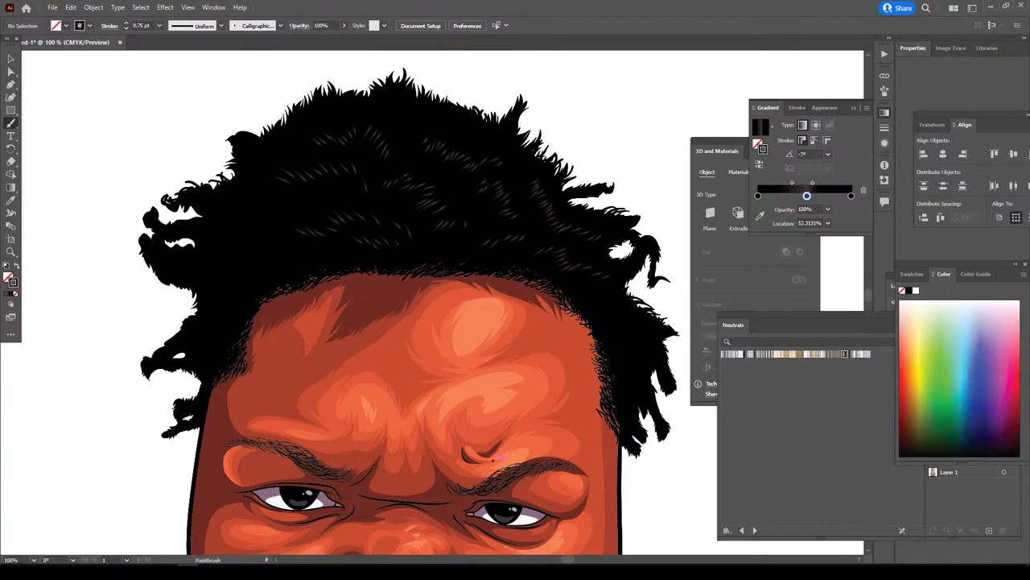
{"action": "scroll", "coordinate": [497, 457], "scroll_direction": "down", "scroll_amount": 2}
{"action": "scroll", "coordinate": [497, 457], "scroll_direction": "down", "scroll_amount": 1}
{"action": "scroll", "coordinate": [497, 457], "scroll_direction": "up", "scroll_amount": 1}
{"action": "scroll", "coordinate": [269, 277], "scroll_direction": "up", "scroll_amount": 1}
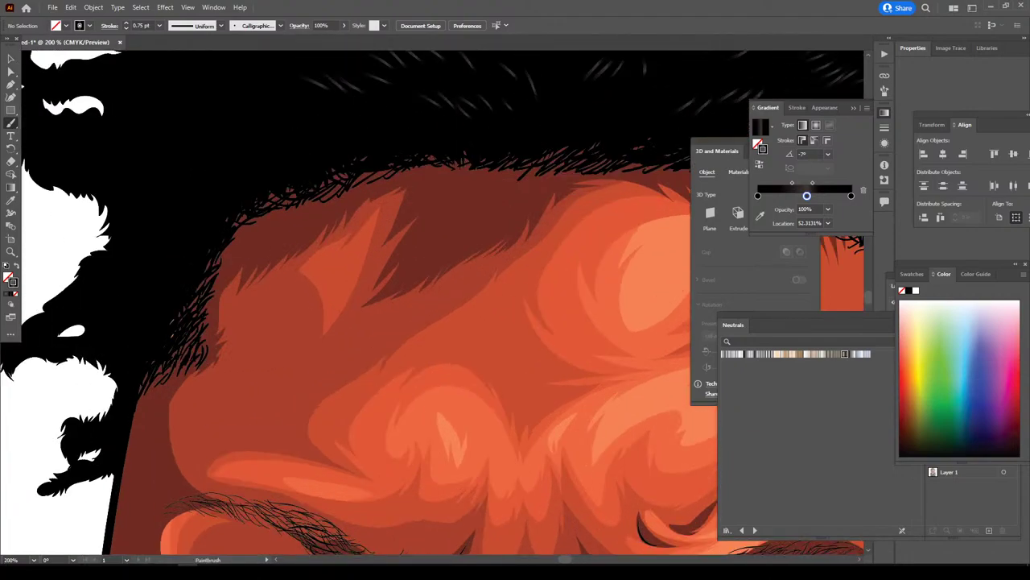
{"action": "scroll", "coordinate": [346, 373], "scroll_direction": "up", "scroll_amount": 3}
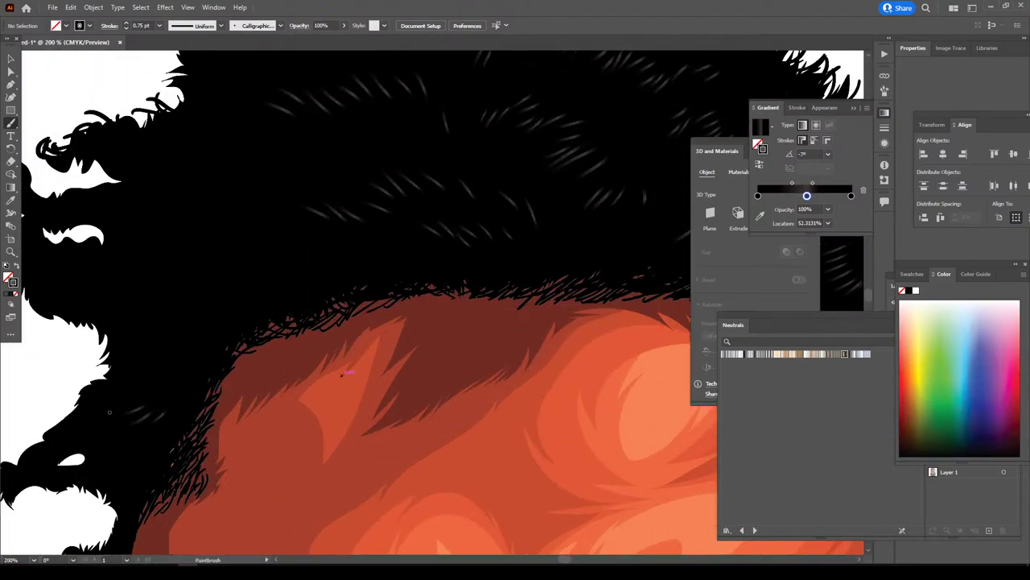
{"action": "left_click_drag", "start_coordinate": [161, 407], "coordinate": [114, 395]}
{"action": "mouse_move", "coordinate": [277, 280]}
{"action": "left_mouse_down"}
{"action": "mouse_move", "coordinate": [306, 276]}
{"action": "mouse_move", "coordinate": [248, 259]}
{"action": "left_mouse_up"}
- Check the edges, then paint four more shine strokes over the left hair and hairline
{"action": "scroll", "coordinate": [341, 372], "scroll_direction": "up", "scroll_amount": 1}
{"action": "scroll", "coordinate": [341, 373], "scroll_direction": "up", "scroll_amount": 2}
{"action": "scroll", "coordinate": [341, 372], "scroll_direction": "up", "scroll_amount": 2}
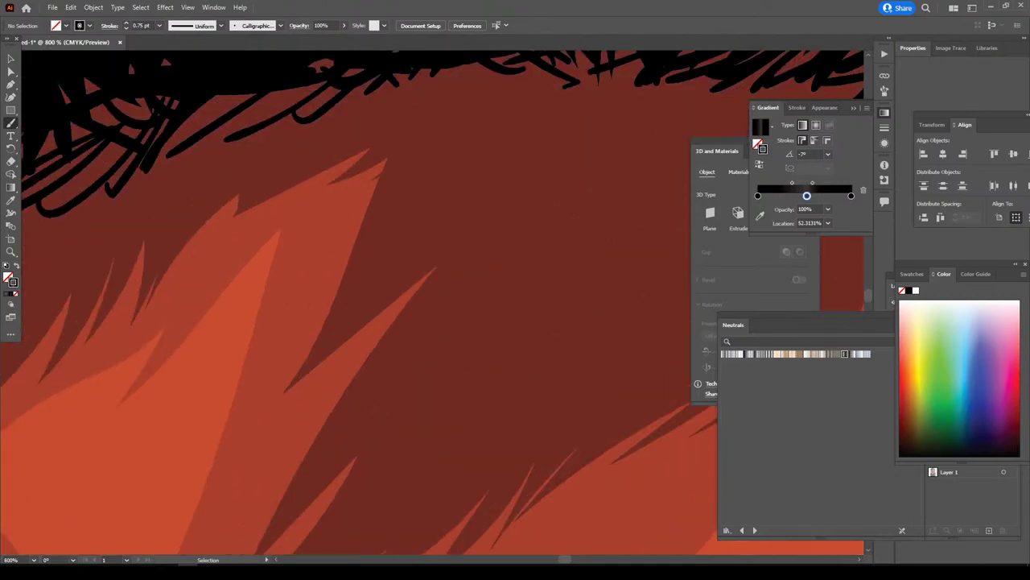
{"action": "scroll", "coordinate": [342, 373], "scroll_direction": "up", "scroll_amount": 2}
{"action": "scroll", "coordinate": [342, 373], "scroll_direction": "up", "scroll_amount": 2}
{"action": "scroll", "coordinate": [342, 373], "scroll_direction": "up", "scroll_amount": 2}
{"action": "scroll", "coordinate": [342, 373], "scroll_direction": "up", "scroll_amount": 2}
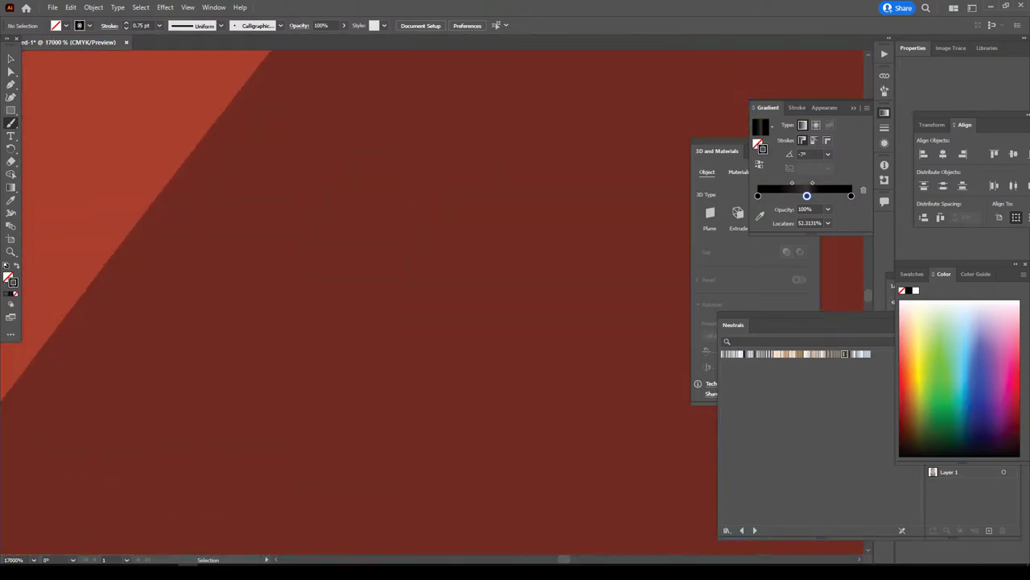
{"action": "scroll", "coordinate": [341, 372], "scroll_direction": "up", "scroll_amount": 1}
{"action": "scroll", "coordinate": [341, 373], "scroll_direction": "up", "scroll_amount": 1}
{"action": "scroll", "coordinate": [342, 372], "scroll_direction": "up", "scroll_amount": 1}
{"action": "scroll", "coordinate": [341, 373], "scroll_direction": "up", "scroll_amount": 1}
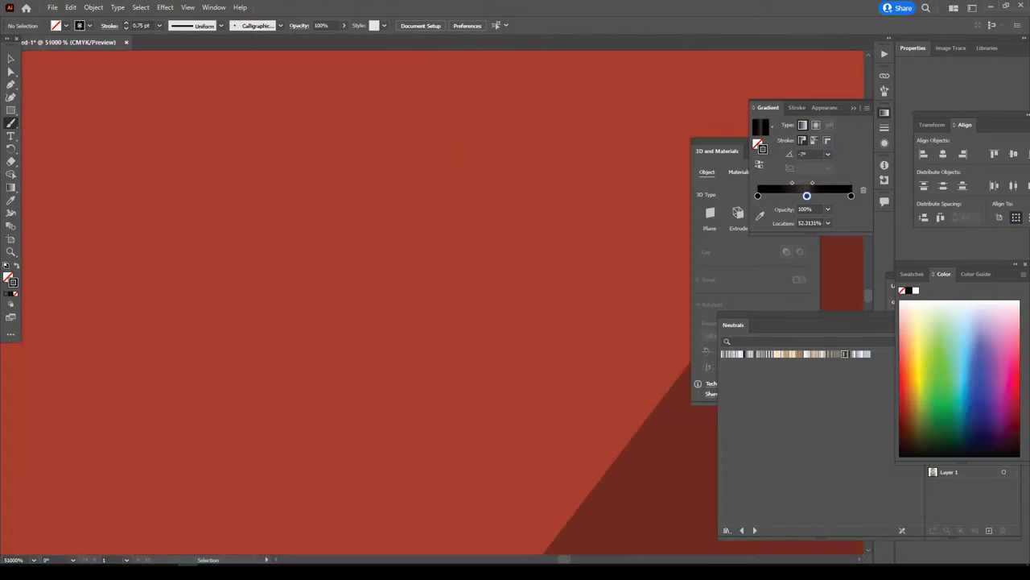
{"action": "scroll", "coordinate": [341, 373], "scroll_direction": "up", "scroll_amount": 1}
{"action": "scroll", "coordinate": [342, 373], "scroll_direction": "down", "scroll_amount": 2}
{"action": "scroll", "coordinate": [341, 373], "scroll_direction": "down", "scroll_amount": 2}
{"action": "scroll", "coordinate": [341, 372], "scroll_direction": "down", "scroll_amount": 2}
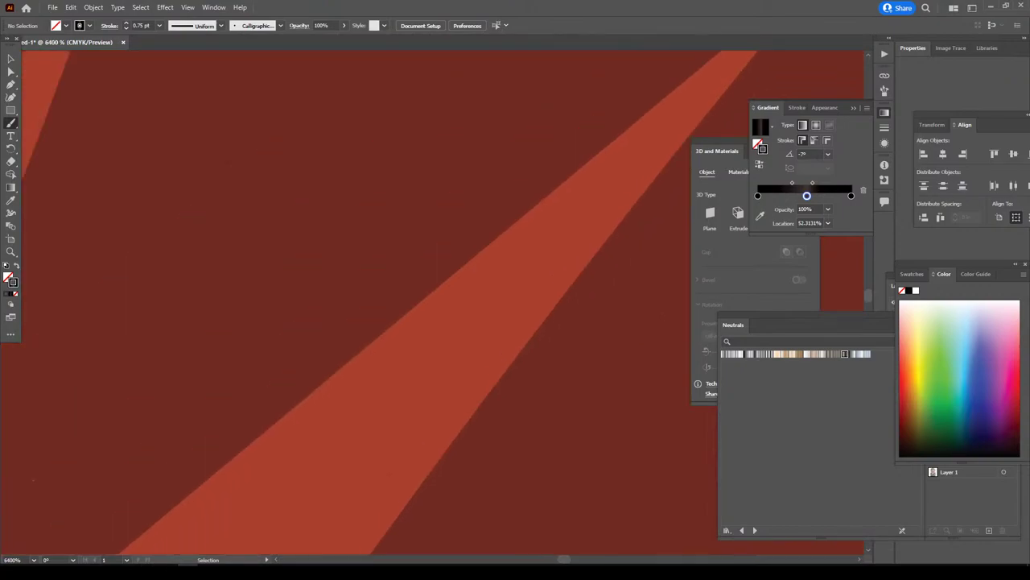
{"action": "scroll", "coordinate": [341, 373], "scroll_direction": "down", "scroll_amount": 2}
{"action": "scroll", "coordinate": [341, 372], "scroll_direction": "down", "scroll_amount": 2}
{"action": "scroll", "coordinate": [342, 373], "scroll_direction": "down", "scroll_amount": 2}
{"action": "scroll", "coordinate": [342, 373], "scroll_direction": "down", "scroll_amount": 2}
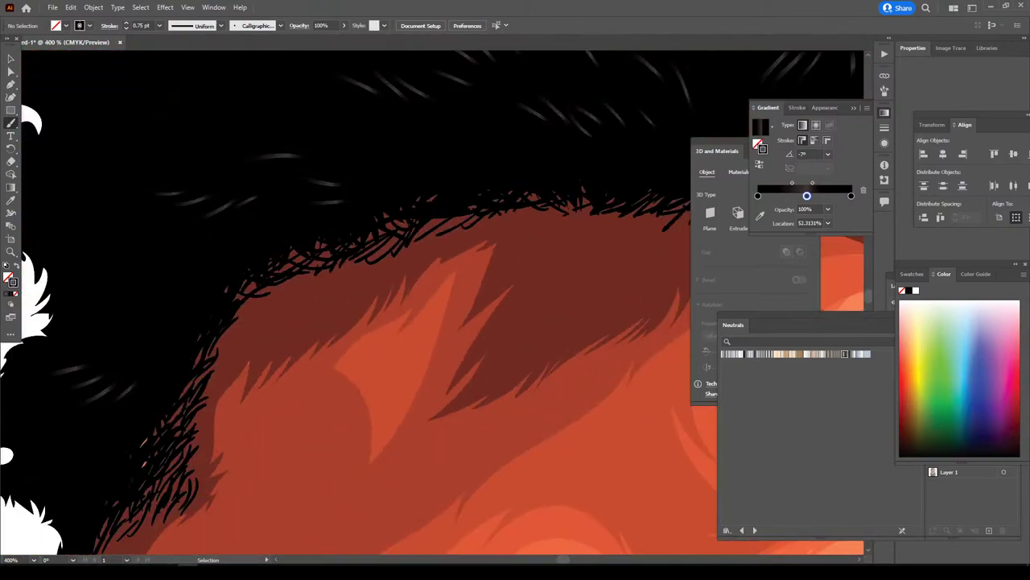
{"action": "scroll", "coordinate": [341, 372], "scroll_direction": "down", "scroll_amount": 1}
{"action": "scroll", "coordinate": [341, 373], "scroll_direction": "up", "scroll_amount": 1}
{"action": "scroll", "coordinate": [400, 421], "scroll_direction": "down", "scroll_amount": 1}
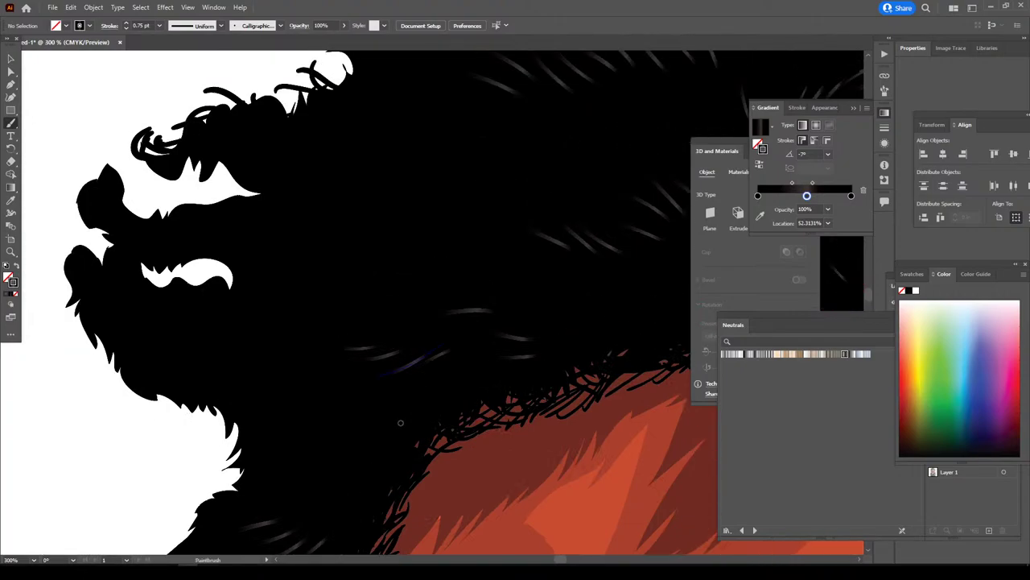
{"action": "left_click_drag", "start_coordinate": [465, 262], "coordinate": [386, 271]}
{"action": "mouse_move", "coordinate": [439, 247]}
{"action": "left_mouse_down"}
{"action": "mouse_move", "coordinate": [363, 258]}
{"action": "mouse_move", "coordinate": [283, 248]}
{"action": "left_mouse_up"}
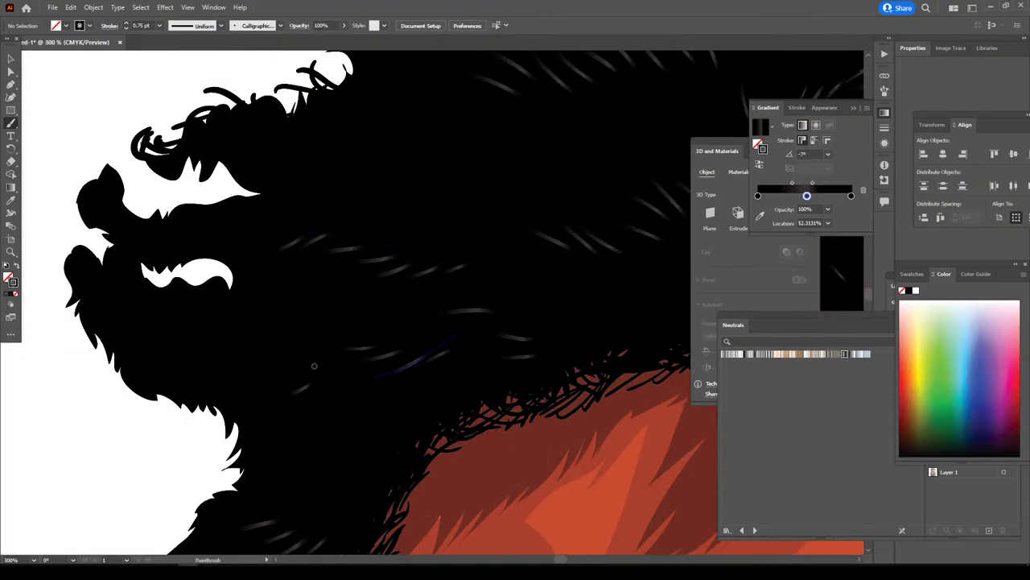
{"action": "left_click_drag", "start_coordinate": [311, 385], "coordinate": [266, 393]}
{"action": "mouse_move", "coordinate": [308, 363]}
{"action": "left_mouse_down"}
{"action": "mouse_move", "coordinate": [254, 376]}
{"action": "mouse_move", "coordinate": [227, 358]}
{"action": "mouse_move", "coordinate": [174, 368]}
{"action": "left_mouse_up"}
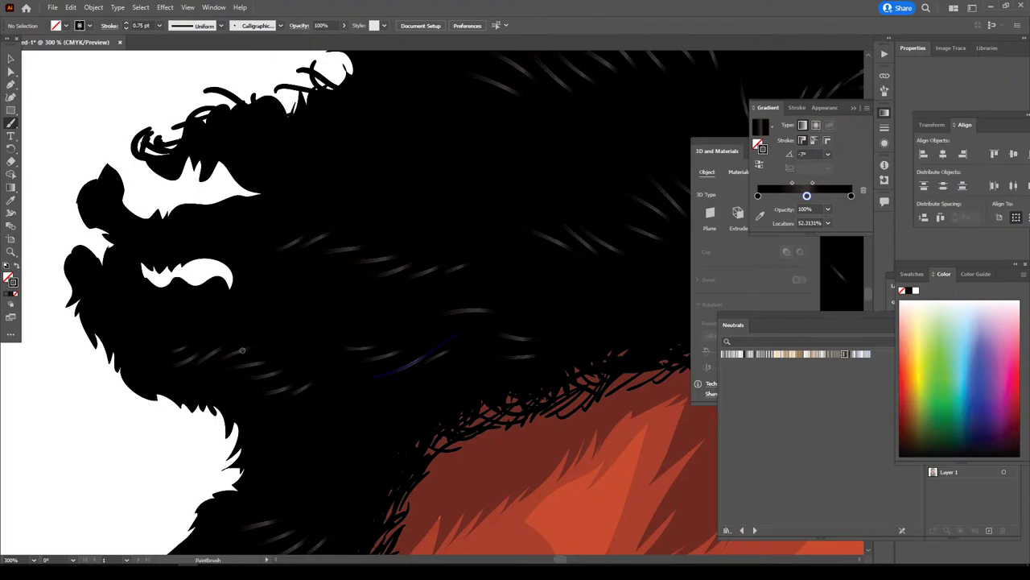
- Paint grey highlight strands across the middle and left of the black mane
{"action": "scroll", "coordinate": [242, 350], "scroll_direction": "up", "scroll_amount": 2}
{"action": "scroll", "coordinate": [271, 401], "scroll_direction": "up", "scroll_amount": 2}
{"action": "mouse_move", "coordinate": [486, 284]}
{"action": "left_mouse_down"}
{"action": "mouse_move", "coordinate": [408, 317]}
{"action": "mouse_move", "coordinate": [333, 307]}
{"action": "left_mouse_up"}
{"action": "left_click_drag", "start_coordinate": [380, 272], "coordinate": [306, 298]}
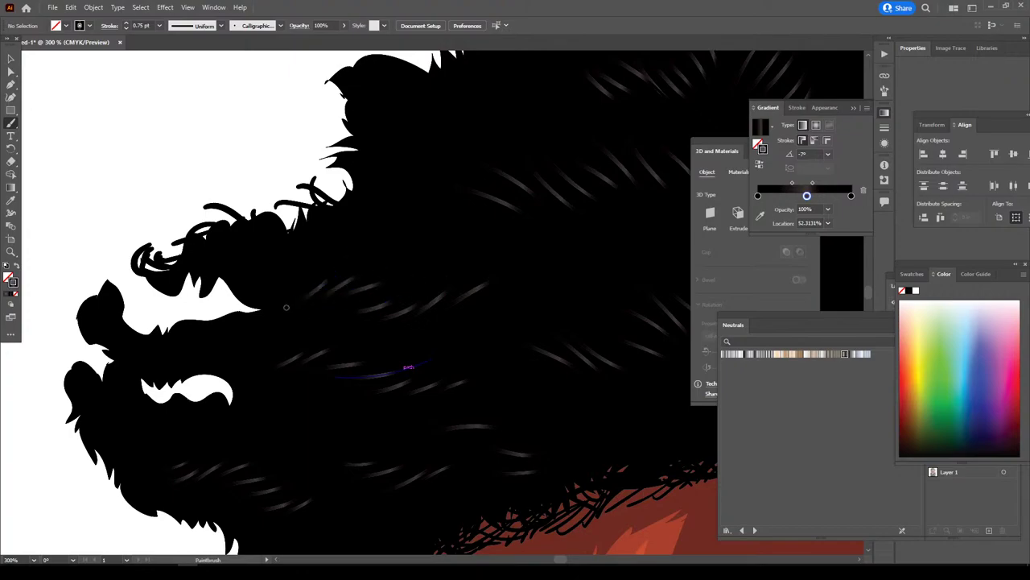
{"action": "left_click_drag", "start_coordinate": [338, 264], "coordinate": [274, 290]}
- Zoom in and add seven faint grey strands across the central hair
{"action": "scroll", "coordinate": [305, 368], "scroll_direction": "down", "scroll_amount": 2}
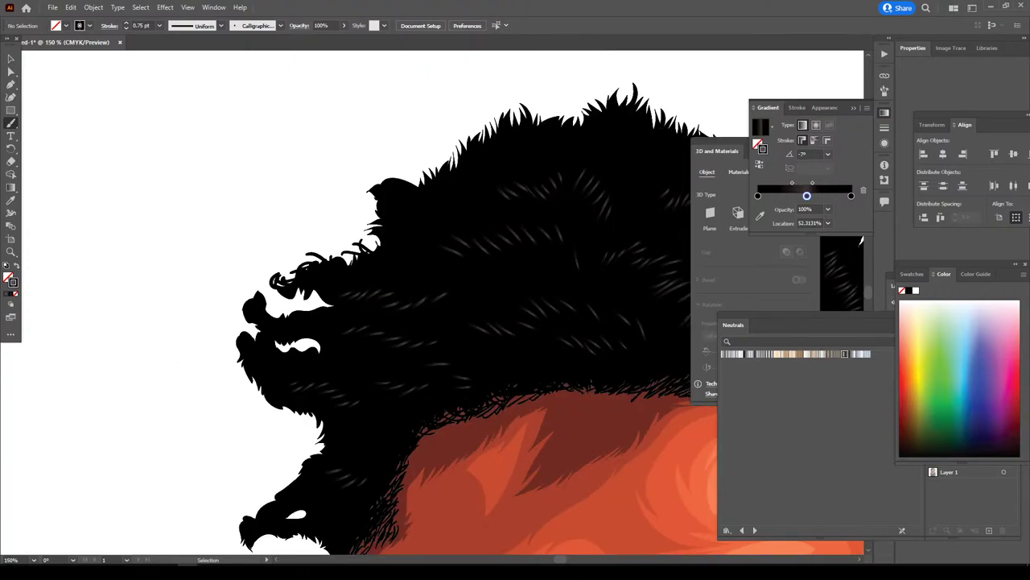
{"action": "scroll", "coordinate": [306, 362], "scroll_direction": "down", "scroll_amount": 2}
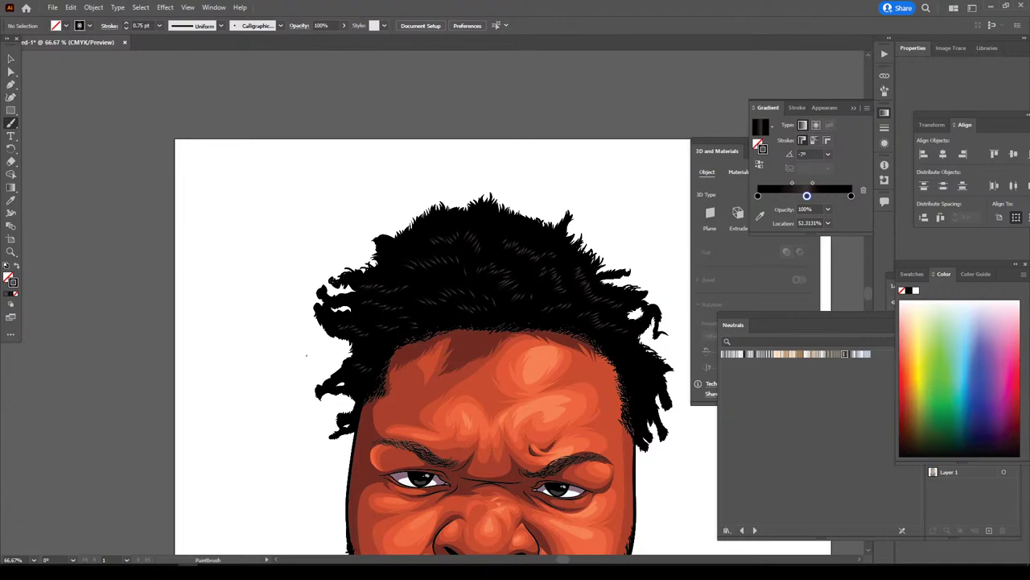
{"action": "scroll", "coordinate": [306, 355], "scroll_direction": "up", "scroll_amount": 1}
{"action": "scroll", "coordinate": [306, 355], "scroll_direction": "up", "scroll_amount": 1}
{"action": "scroll", "coordinate": [306, 355], "scroll_direction": "up", "scroll_amount": 1}
{"action": "scroll", "coordinate": [306, 355], "scroll_direction": "up", "scroll_amount": 1}
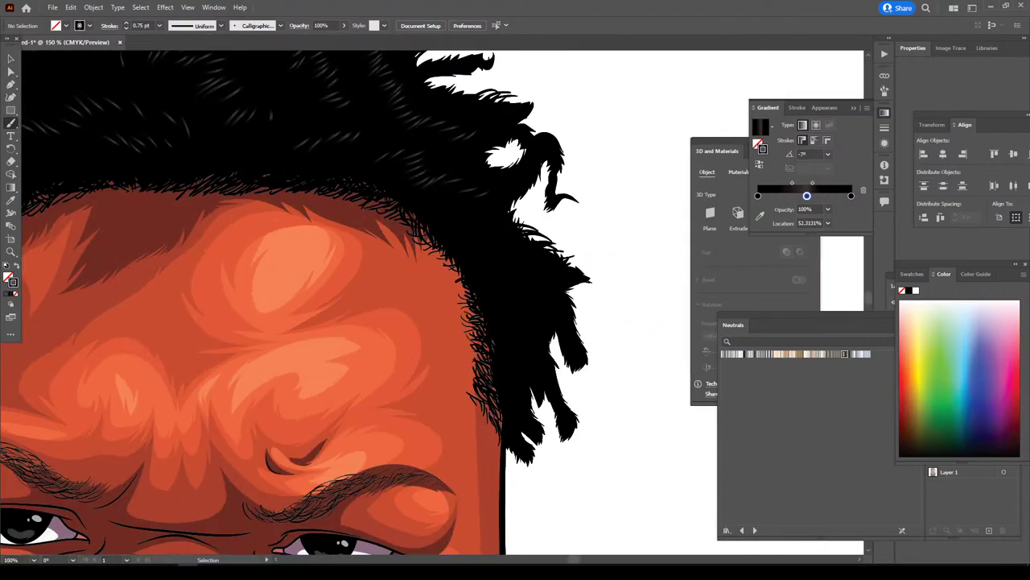
{"action": "scroll", "coordinate": [314, 372], "scroll_direction": "up", "scroll_amount": 1}
{"action": "scroll", "coordinate": [314, 372], "scroll_direction": "up", "scroll_amount": 1}
{"action": "scroll", "coordinate": [314, 372], "scroll_direction": "up", "scroll_amount": 1}
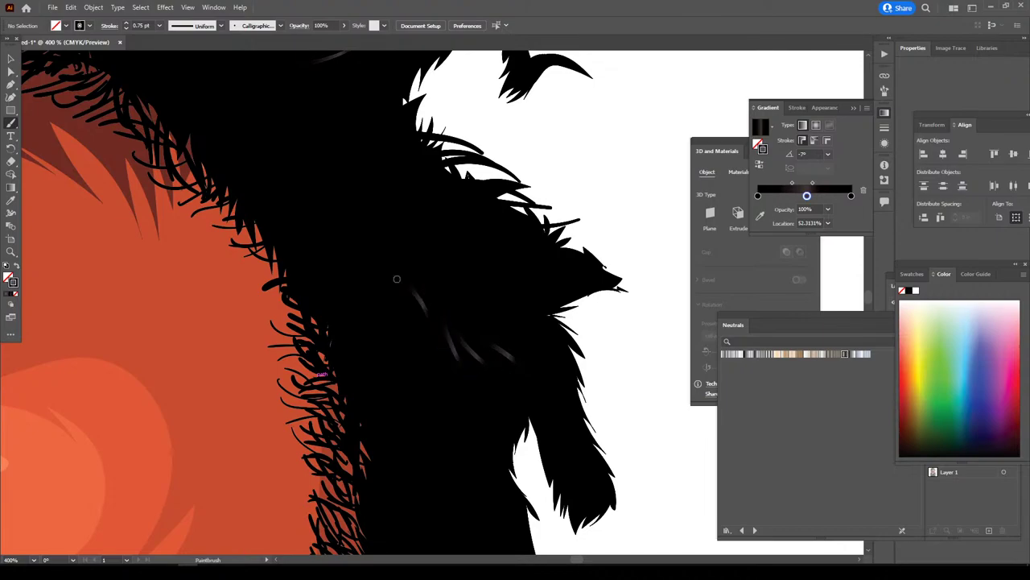
{"action": "mouse_move", "coordinate": [380, 289]}
{"action": "left_mouse_down"}
{"action": "mouse_move", "coordinate": [402, 305]}
{"action": "mouse_move", "coordinate": [372, 314]}
{"action": "left_mouse_up"}
{"action": "left_click_drag", "start_coordinate": [492, 273], "coordinate": [530, 293]}
{"action": "left_click_drag", "start_coordinate": [457, 249], "coordinate": [475, 282]}
{"action": "left_click_drag", "start_coordinate": [431, 231], "coordinate": [447, 253]}
{"action": "left_click_drag", "start_coordinate": [384, 232], "coordinate": [412, 243]}
{"action": "left_click_drag", "start_coordinate": [380, 256], "coordinate": [395, 262]}
{"action": "left_click_drag", "start_coordinate": [348, 234], "coordinate": [372, 252]}
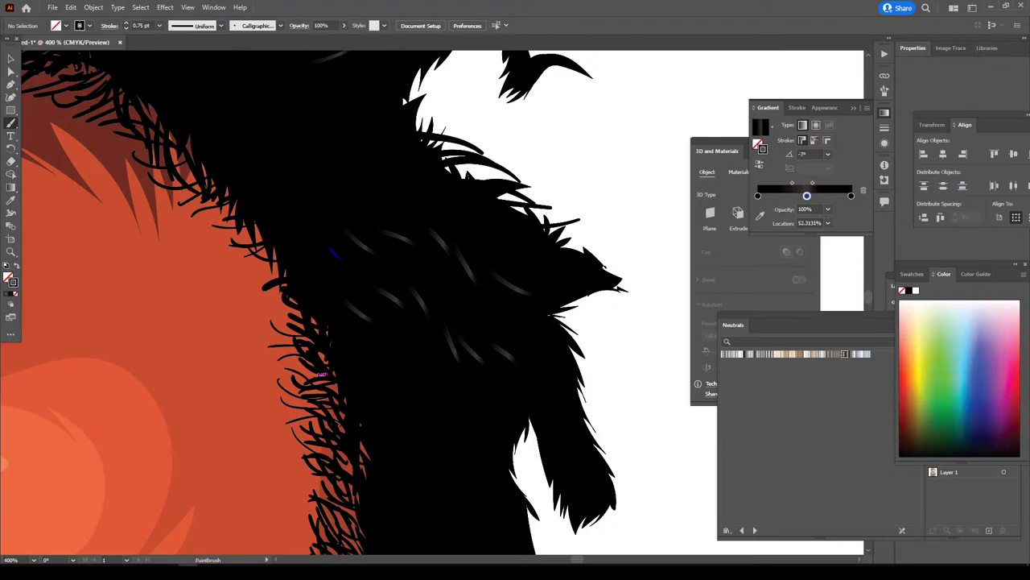
- Paint a row of grey strands higher up the hair, working leftward
{"action": "scroll", "coordinate": [334, 253], "scroll_direction": "up", "scroll_amount": 3}
{"action": "left_click_drag", "start_coordinate": [357, 212], "coordinate": [391, 223]}
{"action": "left_click_drag", "start_coordinate": [279, 203], "coordinate": [316, 211]}
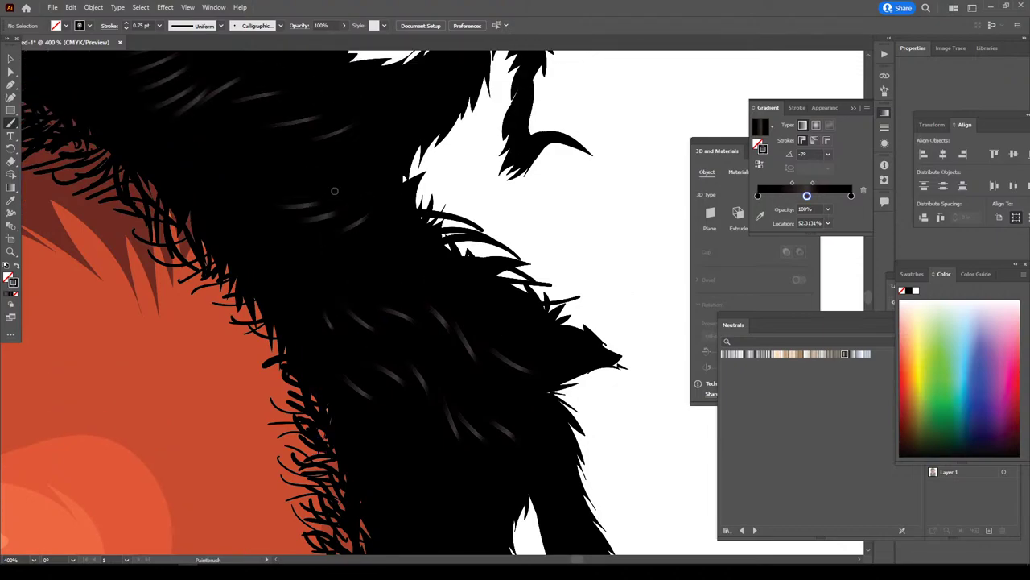
{"action": "left_click_drag", "start_coordinate": [261, 187], "coordinate": [297, 193]}
{"action": "left_click_drag", "start_coordinate": [237, 173], "coordinate": [270, 183]}
{"action": "left_click_drag", "start_coordinate": [214, 168], "coordinate": [241, 180]}
{"action": "left_click_drag", "start_coordinate": [176, 169], "coordinate": [209, 174]}
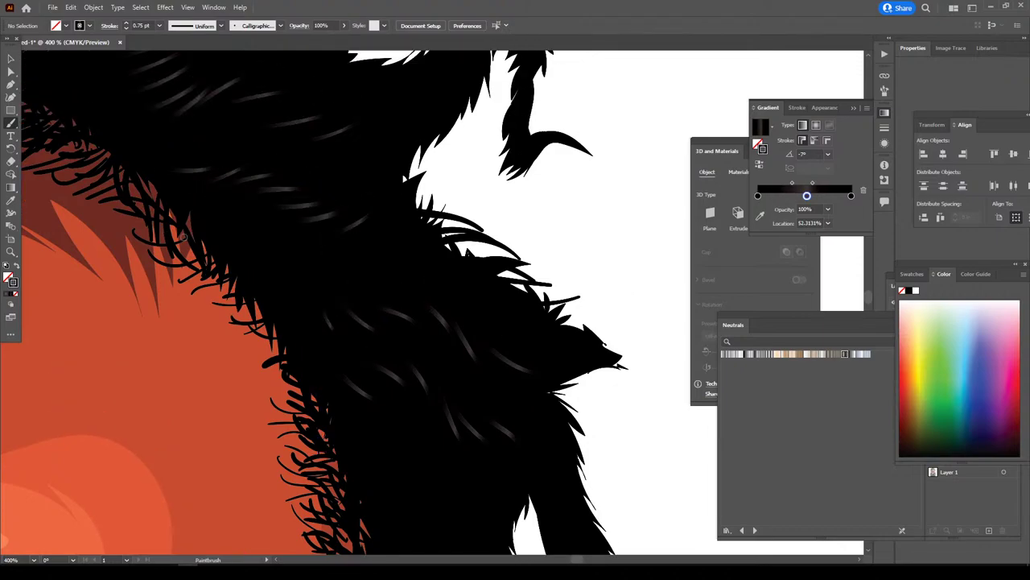
- Cover the top of the hair with grey strands, continuing toward the left
{"action": "scroll", "coordinate": [184, 236], "scroll_direction": "down", "scroll_amount": 2}
{"action": "scroll", "coordinate": [183, 236], "scroll_direction": "down", "scroll_amount": 2}
{"action": "scroll", "coordinate": [183, 236], "scroll_direction": "down", "scroll_amount": 2}
{"action": "scroll", "coordinate": [183, 235], "scroll_direction": "down", "scroll_amount": 1}
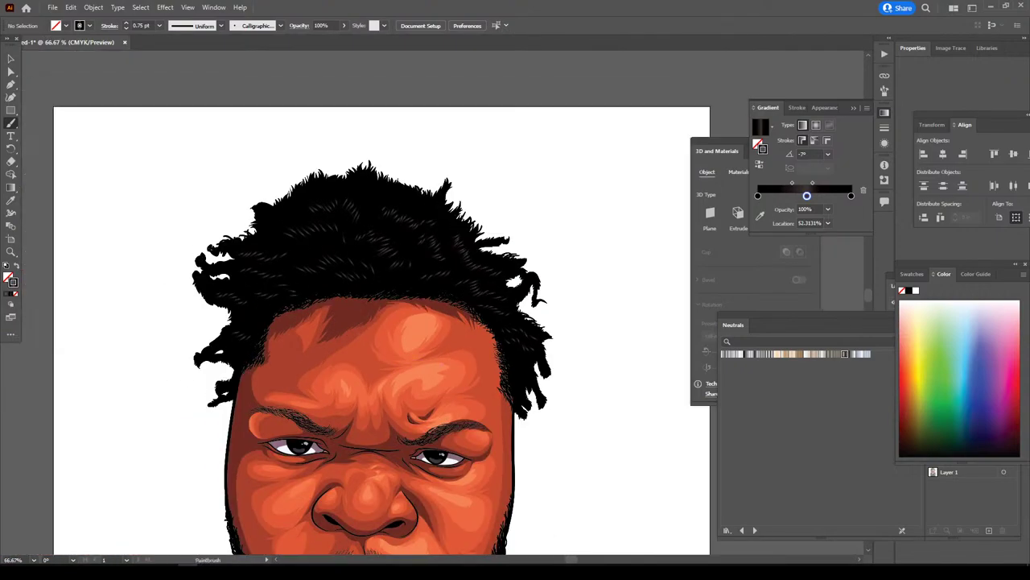
{"action": "scroll", "coordinate": [362, 193], "scroll_direction": "up", "scroll_amount": 2}
{"action": "scroll", "coordinate": [362, 194], "scroll_direction": "up", "scroll_amount": 2}
{"action": "scroll", "coordinate": [362, 193], "scroll_direction": "up", "scroll_amount": 1}
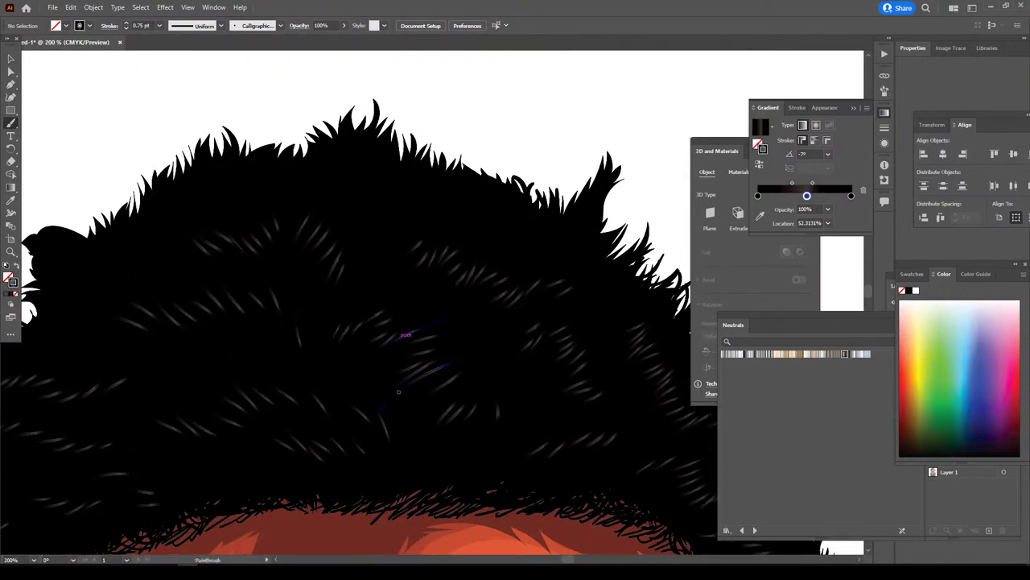
{"action": "left_click_drag", "start_coordinate": [370, 182], "coordinate": [368, 164]}
{"action": "left_click_drag", "start_coordinate": [362, 207], "coordinate": [358, 180]}
{"action": "left_click_drag", "start_coordinate": [354, 182], "coordinate": [349, 165]}
{"action": "left_click_drag", "start_coordinate": [347, 206], "coordinate": [330, 174]}
{"action": "mouse_move", "coordinate": [342, 198]}
{"action": "left_mouse_down"}
{"action": "mouse_move", "coordinate": [335, 182]}
{"action": "mouse_move", "coordinate": [287, 172]}
{"action": "left_mouse_up"}
{"action": "mouse_move", "coordinate": [290, 202]}
{"action": "left_mouse_down"}
{"action": "mouse_move", "coordinate": [263, 182]}
{"action": "mouse_move", "coordinate": [222, 177]}
{"action": "left_mouse_up"}
{"action": "left_click_drag", "start_coordinate": [237, 198], "coordinate": [228, 187]}
- Add grey strands at the far left and one on the right of the hair
{"action": "left_click_drag", "start_coordinate": [174, 271], "coordinate": [165, 252]}
{"action": "mouse_move", "coordinate": [166, 282]}
{"action": "left_mouse_down"}
{"action": "mouse_move", "coordinate": [139, 241]}
{"action": "mouse_move", "coordinate": [97, 262]}
{"action": "mouse_move", "coordinate": [71, 247]}
{"action": "left_mouse_up"}
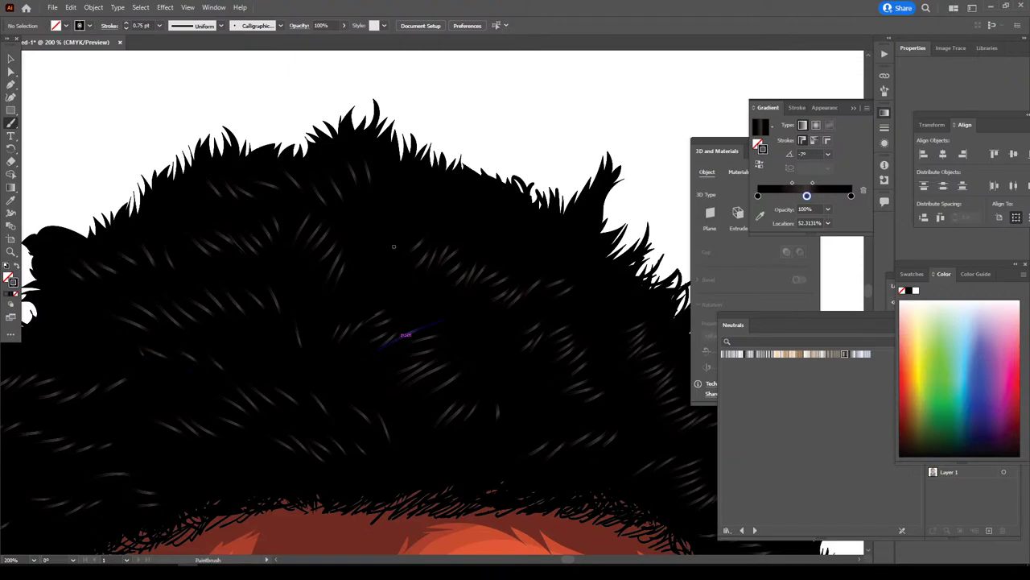
{"action": "left_click_drag", "start_coordinate": [536, 216], "coordinate": [489, 228]}
{"action": "scroll", "coordinate": [406, 334], "scroll_direction": "down", "scroll_amount": 2}
{"action": "scroll", "coordinate": [395, 346], "scroll_direction": "down", "scroll_amount": 1}
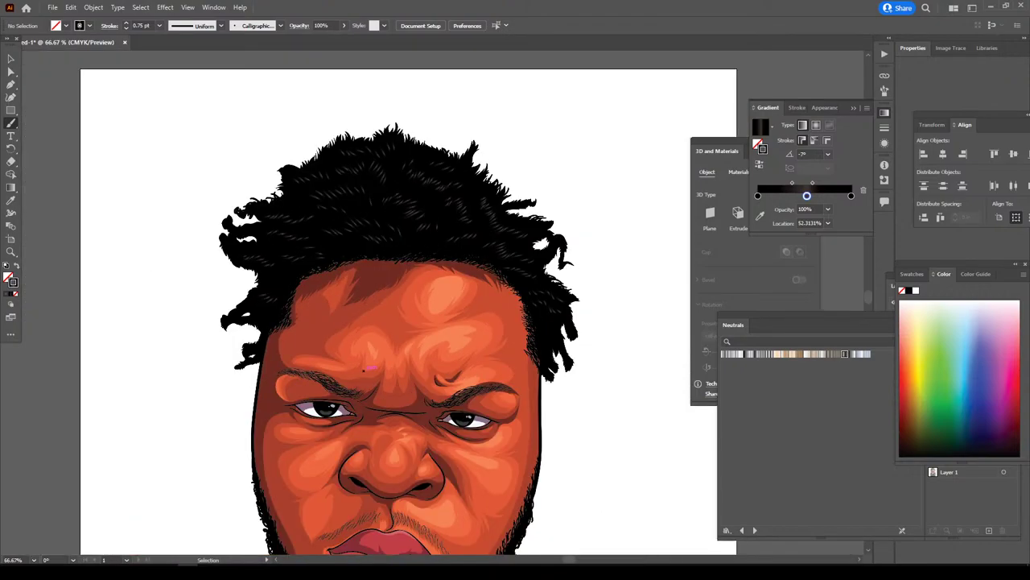
{"action": "scroll", "coordinate": [376, 365], "scroll_direction": "down", "scroll_amount": 1}
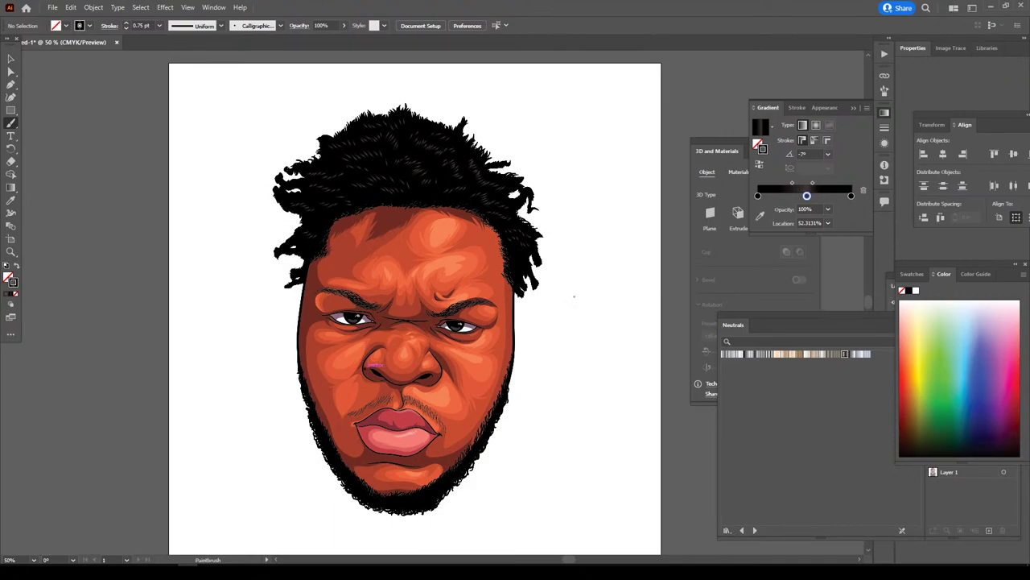
- Zoom in and draw four extra strand strokes inside the hair and near the hairline
{"action": "scroll", "coordinate": [429, 297], "scroll_direction": "down", "scroll_amount": 1}
{"action": "scroll", "coordinate": [431, 266], "scroll_direction": "up", "scroll_amount": 2}
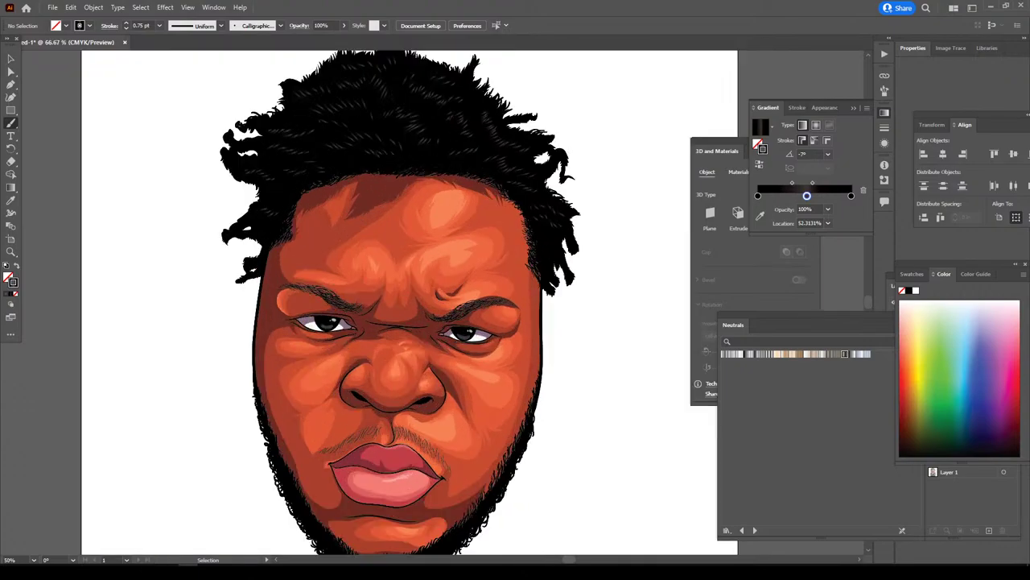
{"action": "scroll", "coordinate": [569, 296], "scroll_direction": "up", "scroll_amount": 1}
{"action": "scroll", "coordinate": [560, 337], "scroll_direction": "up", "scroll_amount": 1}
{"action": "scroll", "coordinate": [560, 336], "scroll_direction": "up", "scroll_amount": 1}
{"action": "scroll", "coordinate": [560, 376], "scroll_direction": "up", "scroll_amount": 1}
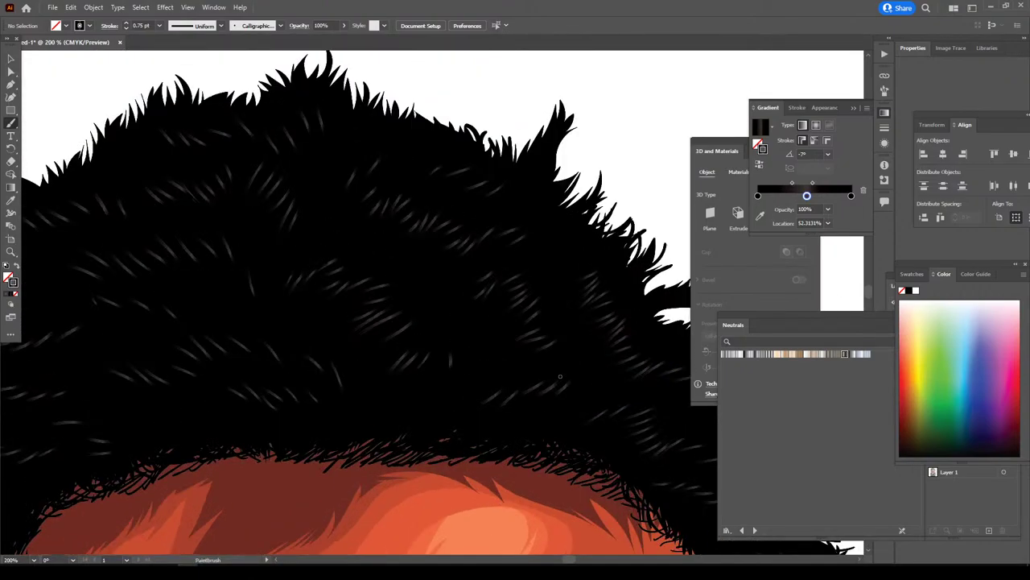
{"action": "left_click_drag", "start_coordinate": [372, 381], "coordinate": [362, 402]}
{"action": "left_click_drag", "start_coordinate": [455, 262], "coordinate": [427, 282]}
{"action": "left_click_drag", "start_coordinate": [351, 223], "coordinate": [316, 253]}
{"action": "mouse_move", "coordinate": [281, 317]}
{"action": "left_mouse_down"}
{"action": "mouse_move", "coordinate": [274, 286]}
{"action": "mouse_move", "coordinate": [226, 300]}
{"action": "left_mouse_up"}
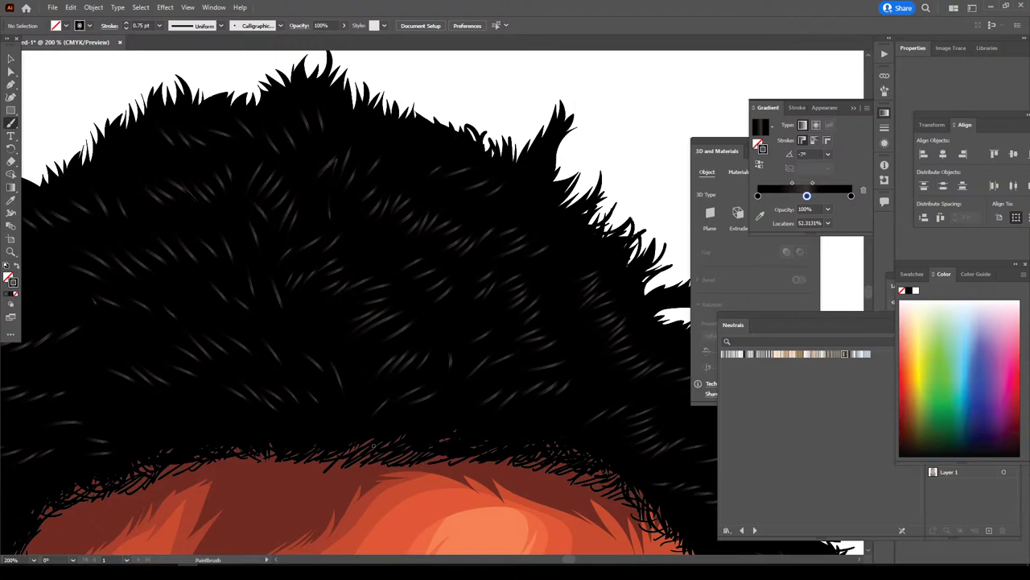
- Paint one more short strand into the hair, then zoom out to the artboard
{"action": "key", "text": "ctrl+minus"}
{"action": "key", "text": "ctrl+minus"}
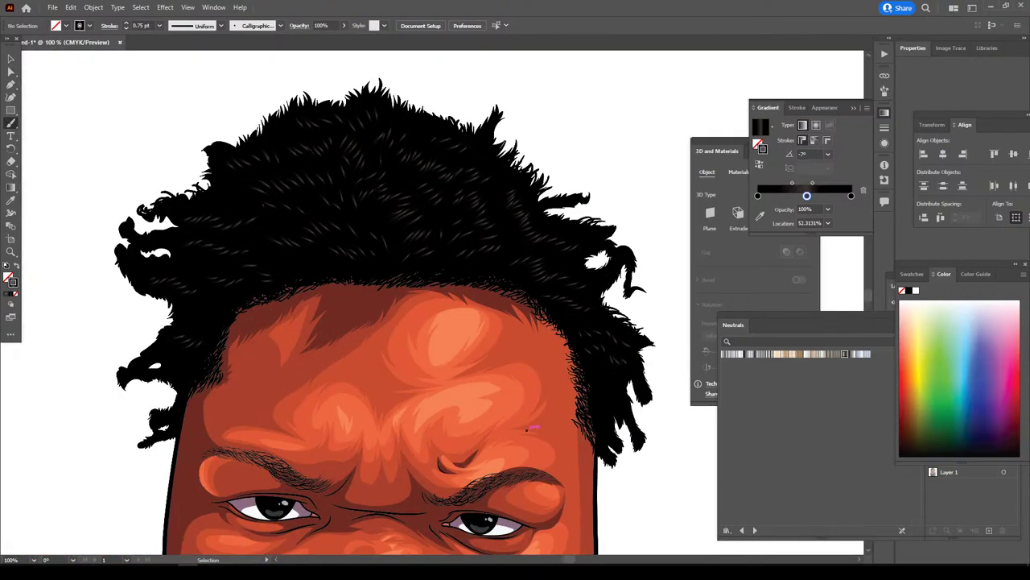
{"action": "key", "text": "ctrl+plus"}
{"action": "key", "text": "ctrl+plus"}
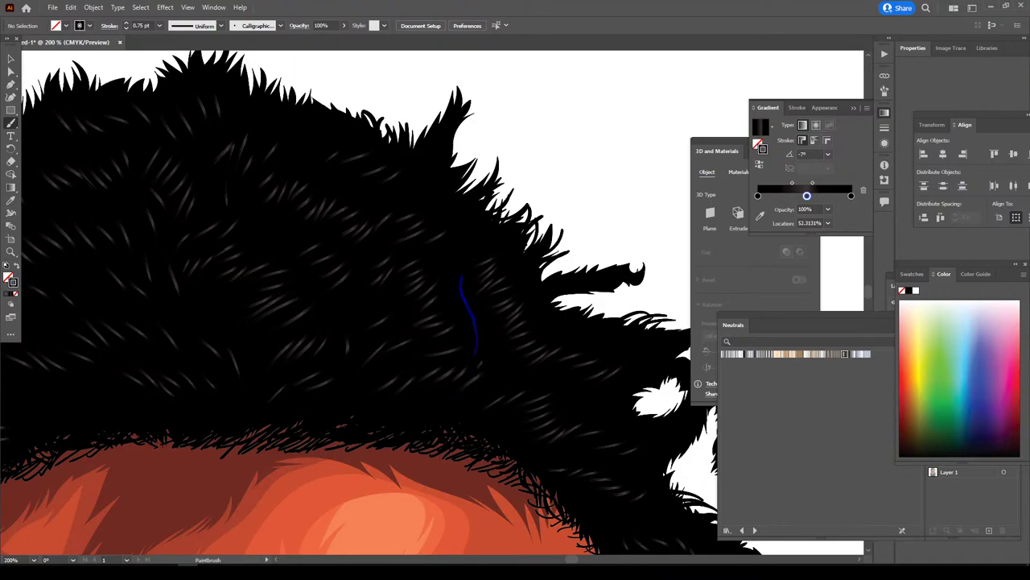
{"action": "left_click_drag", "start_coordinate": [452, 304], "coordinate": [462, 260]}
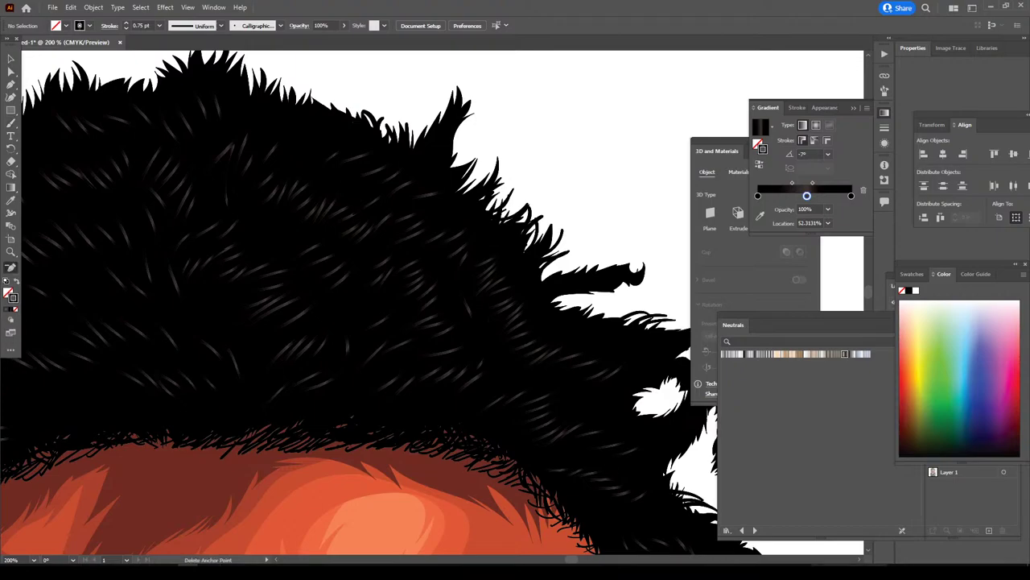
{"action": "key", "text": "ctrl+minus"}
{"action": "key", "text": "ctrl+minus"}
{"action": "key", "text": "ctrl+minus"}
{"action": "scroll", "coordinate": [620, 459], "scroll_direction": "down", "scroll_amount": 1}
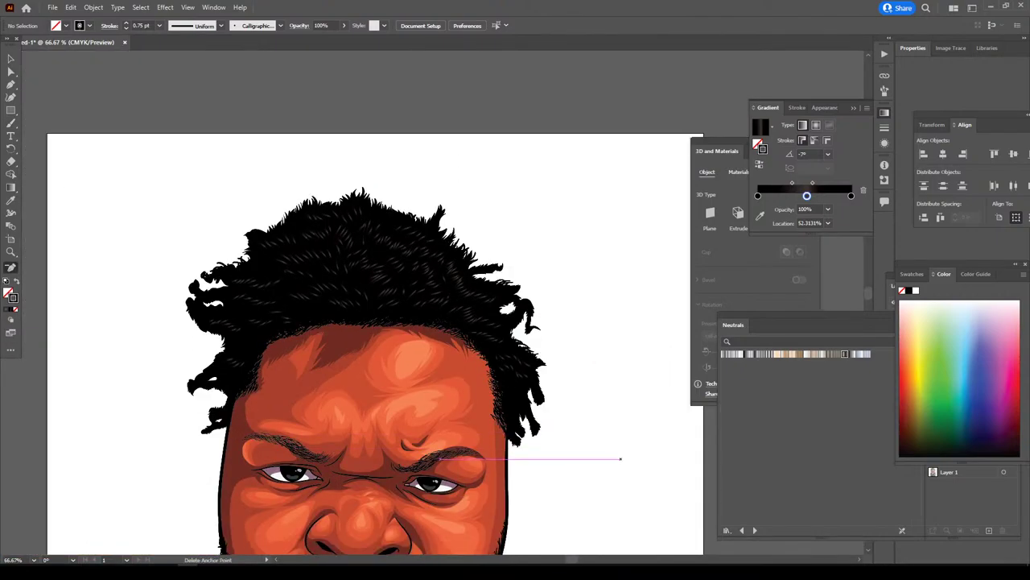
{"action": "key", "text": "ctrl+minus"}
{"action": "scroll", "coordinate": [403, 378], "scroll_direction": "left", "scroll_amount": 1}
{"action": "scroll", "coordinate": [322, 378], "scroll_direction": "up", "scroll_amount": 1}
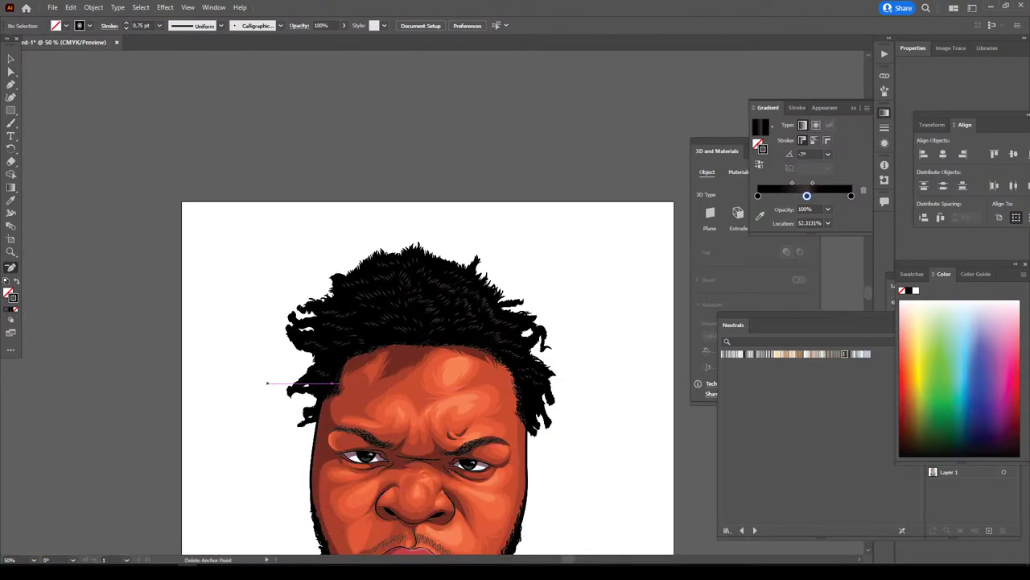
- With the Paintbrush, add a short strand on the left hair and review the face
{"action": "key", "text": "b"}
{"action": "scroll", "coordinate": [322, 378], "scroll_direction": "down", "scroll_amount": 1}
{"action": "scroll", "coordinate": [311, 281], "scroll_direction": "up", "scroll_amount": 2}
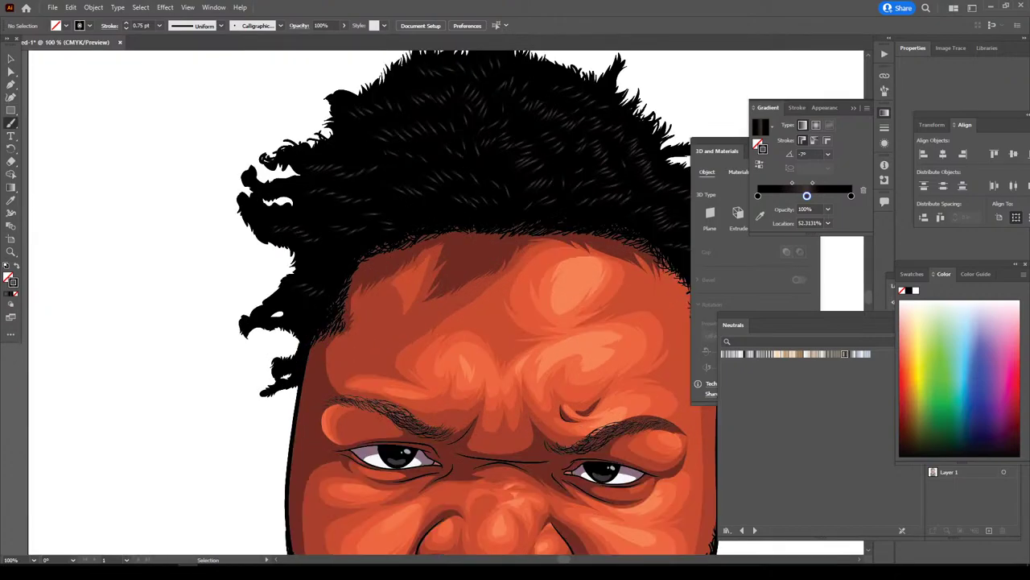
{"action": "scroll", "coordinate": [279, 384], "scroll_direction": "up", "scroll_amount": 2}
{"action": "scroll", "coordinate": [278, 384], "scroll_direction": "up", "scroll_amount": 1}
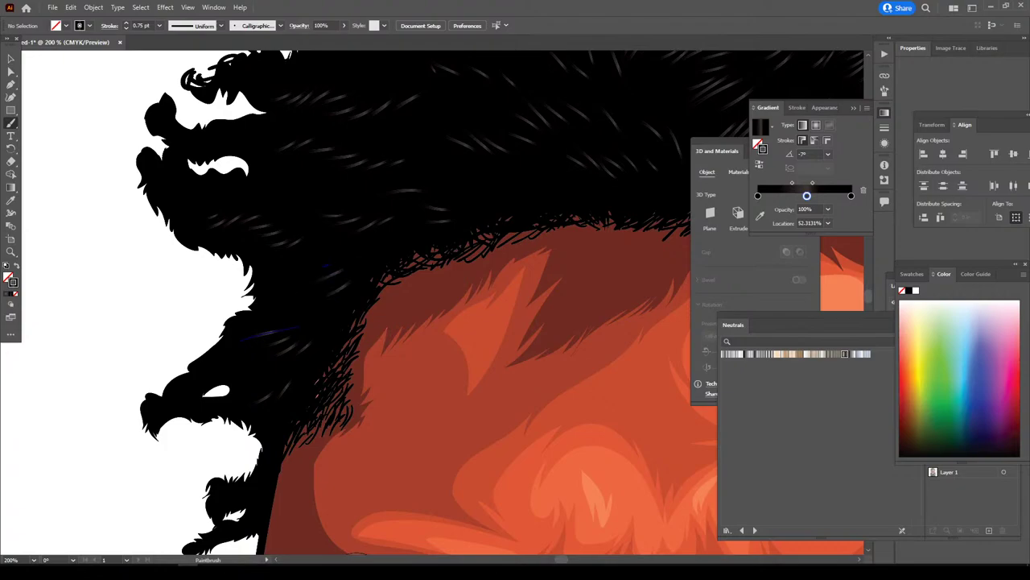
{"action": "scroll", "coordinate": [355, 260], "scroll_direction": "up", "scroll_amount": 1}
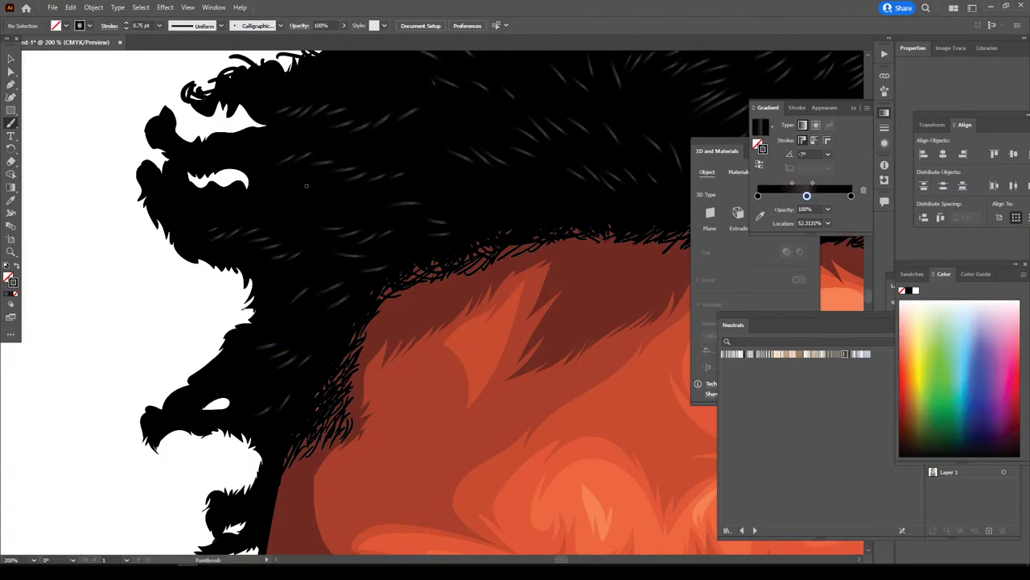
{"action": "scroll", "coordinate": [340, 266], "scroll_direction": "up", "scroll_amount": 4}
{"action": "left_click_drag", "start_coordinate": [213, 272], "coordinate": [232, 270]}
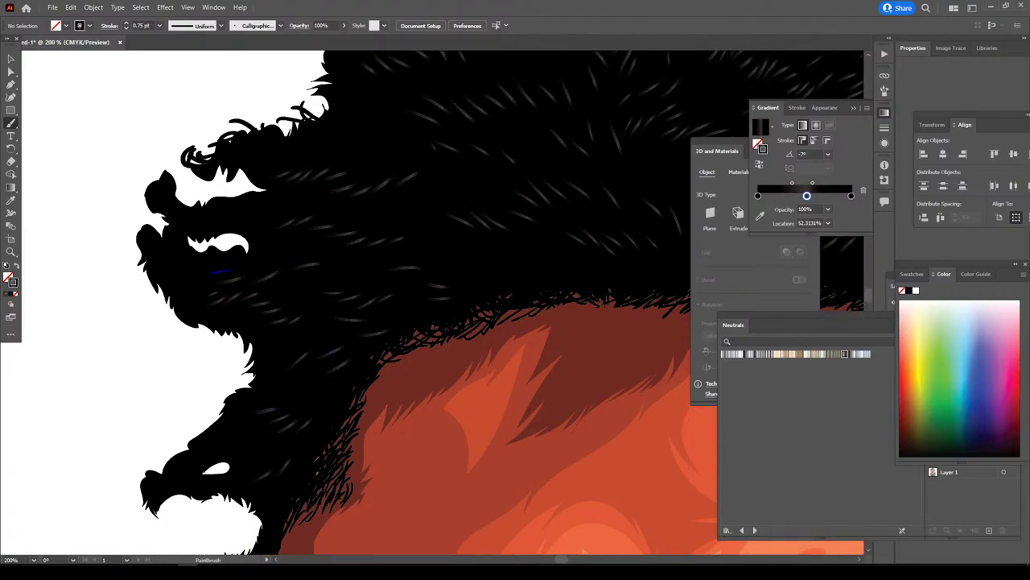
{"action": "key", "text": "ctrl+minus"}
{"action": "key", "text": "ctrl+minus"}
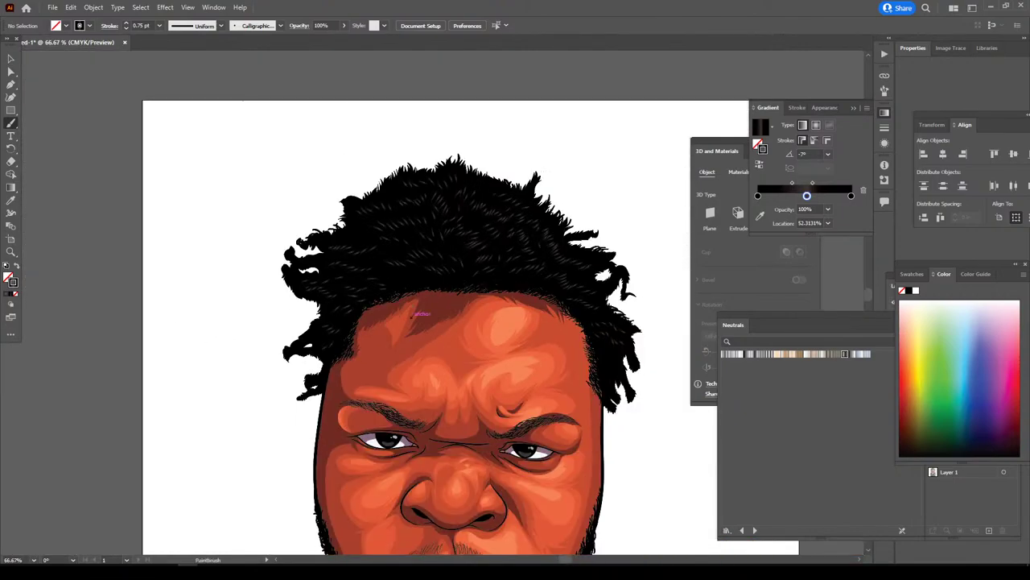
{"action": "key", "text": "ctrl+minus"}
{"action": "key", "text": "ctrl+minus"}
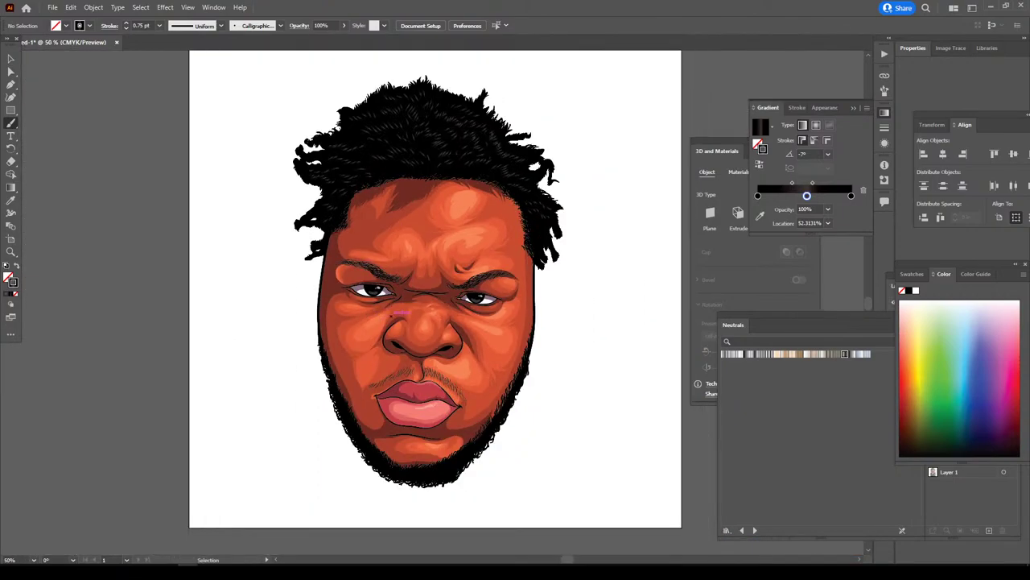
- Zoom in on the lips and beard and paint two strand strokes into the beard
{"action": "key", "text": "ctrl+plus"}
{"action": "scroll", "coordinate": [403, 302], "scroll_direction": "down", "scroll_amount": 3}
{"action": "scroll", "coordinate": [402, 302], "scroll_direction": "down", "scroll_amount": 3}
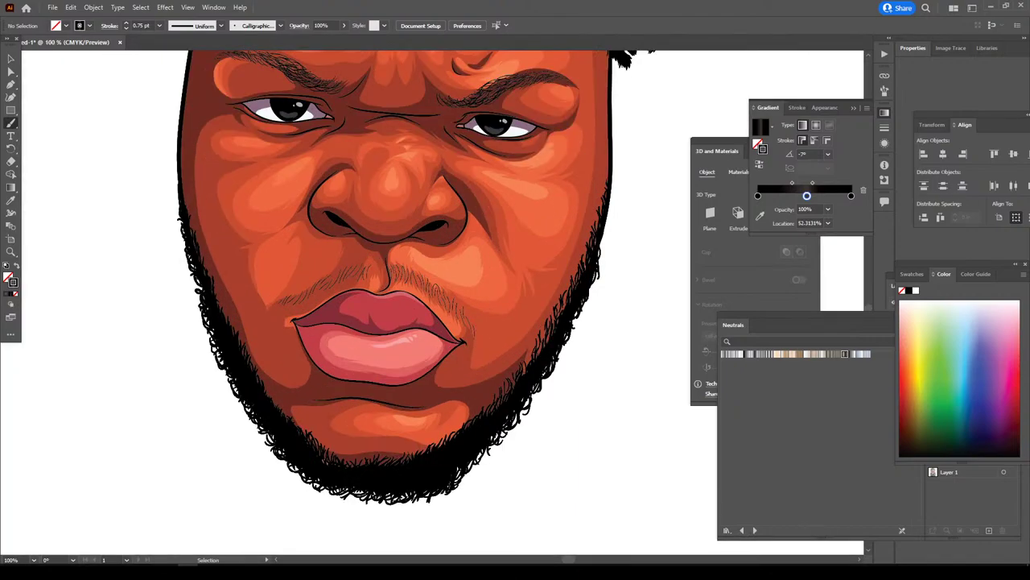
{"action": "key", "text": "ctrl+plus"}
{"action": "key", "text": "ctrl+plus"}
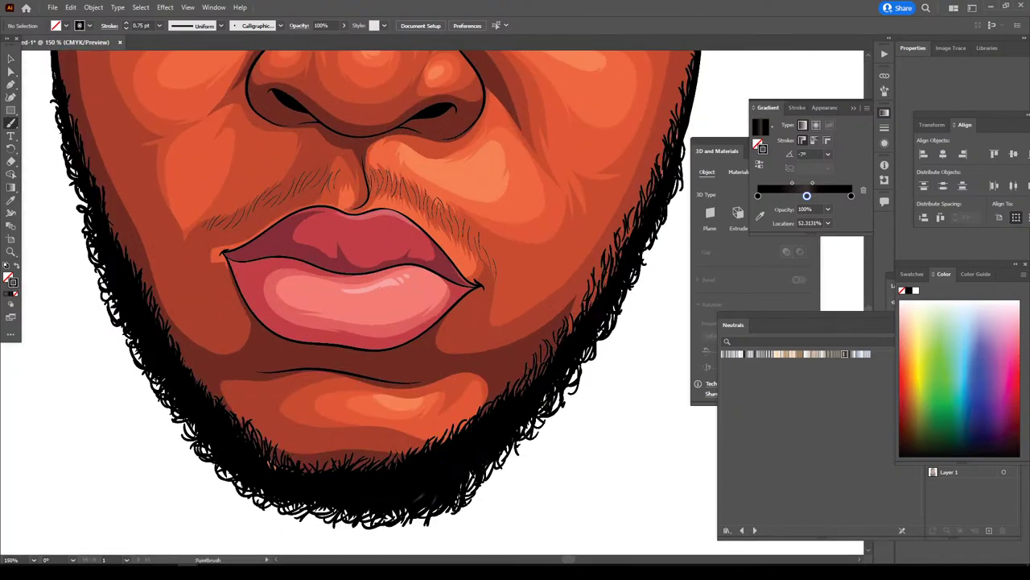
{"action": "left_click_drag", "start_coordinate": [348, 499], "coordinate": [352, 487]}
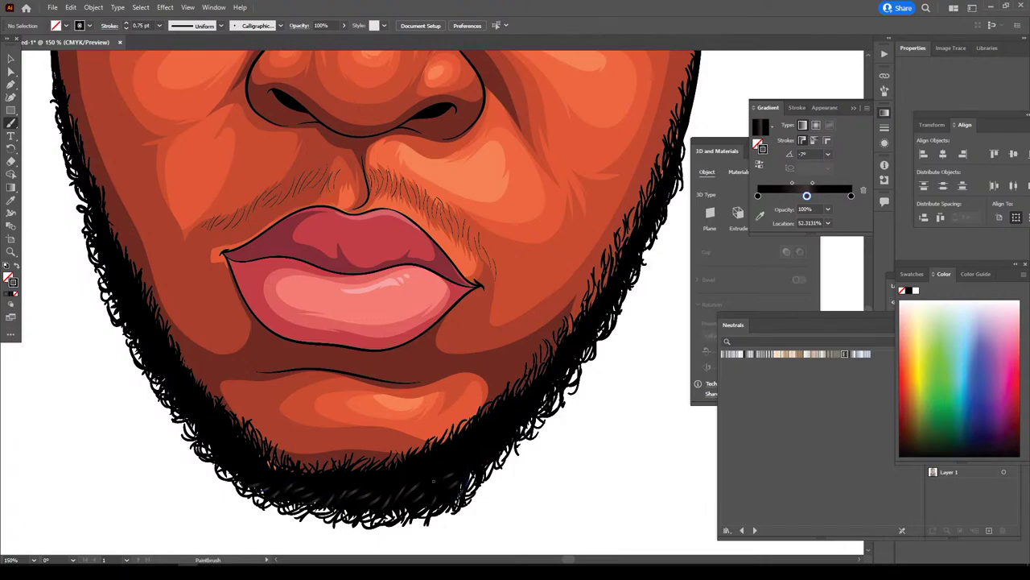
{"action": "left_click_drag", "start_coordinate": [433, 480], "coordinate": [449, 458]}
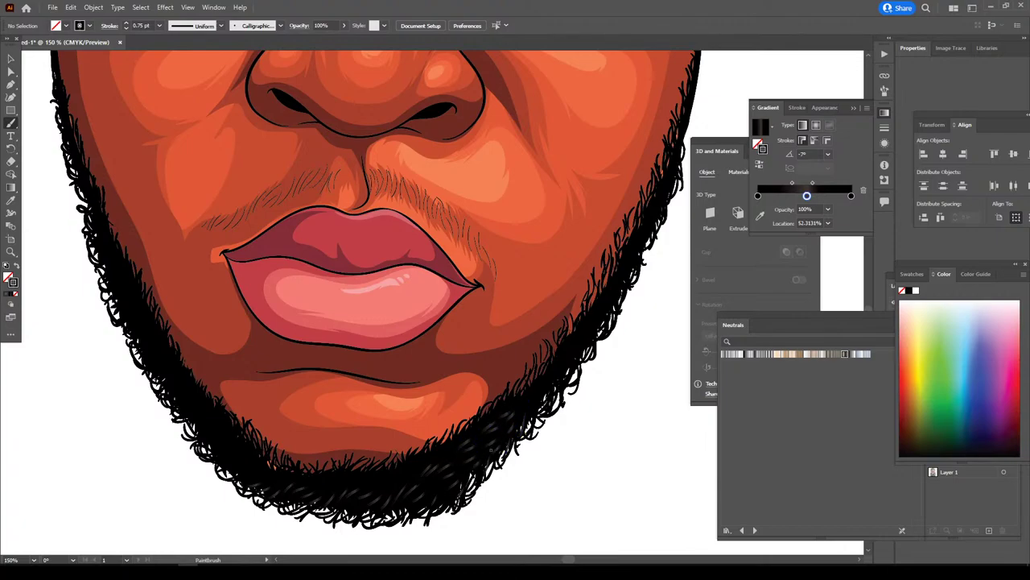
- Add four more hair strokes along the beard's outer edge, then view the whole portrait
{"action": "scroll", "coordinate": [640, 456], "scroll_direction": "down", "scroll_amount": 2}
{"action": "scroll", "coordinate": [640, 456], "scroll_direction": "down", "scroll_amount": 2}
{"action": "scroll", "coordinate": [583, 434], "scroll_direction": "up", "scroll_amount": 3}
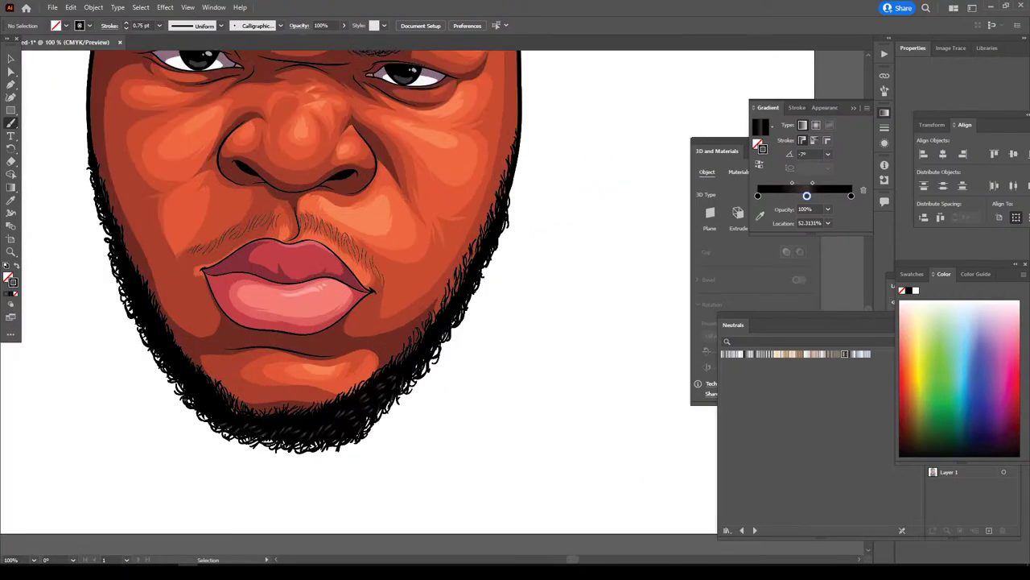
{"action": "scroll", "coordinate": [583, 434], "scroll_direction": "up", "scroll_amount": 3}
{"action": "left_click_drag", "start_coordinate": [318, 475], "coordinate": [283, 498]}
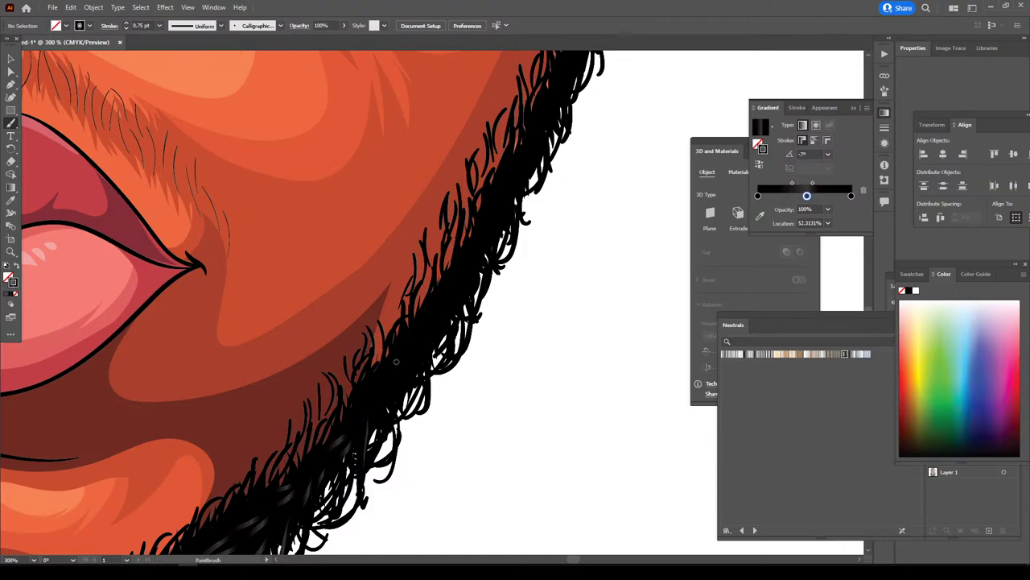
{"action": "left_click_drag", "start_coordinate": [396, 360], "coordinate": [392, 429]}
{"action": "left_click_drag", "start_coordinate": [434, 322], "coordinate": [434, 378]}
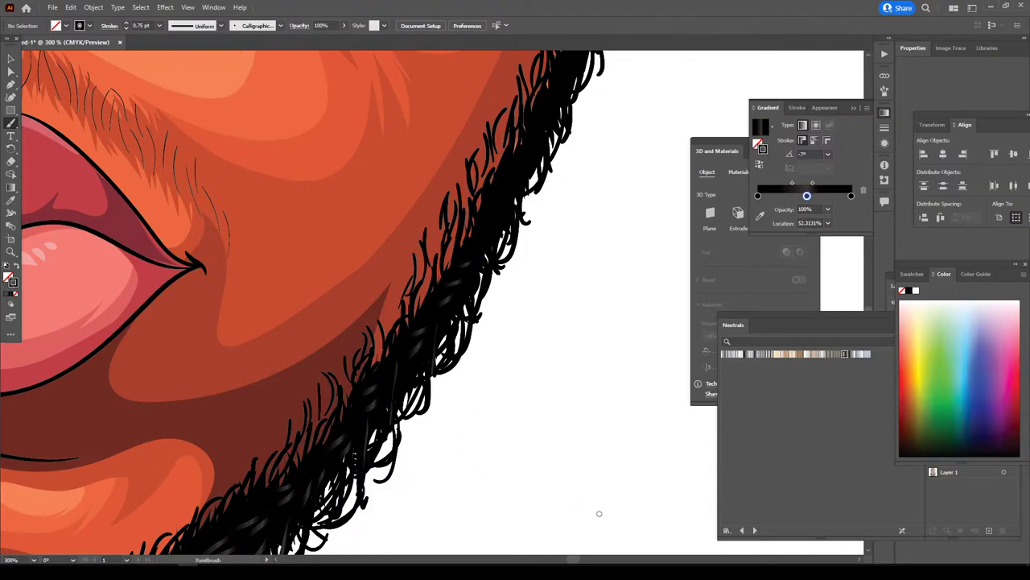
{"action": "key", "text": "ctrl+minus"}
{"action": "key", "text": "ctrl+minus"}
{"action": "key", "text": "ctrl+minus"}
{"action": "key", "text": "ctrl+minus"}
{"action": "key", "text": "ctrl+plus"}
{"action": "key", "text": "ctrl+plus"}
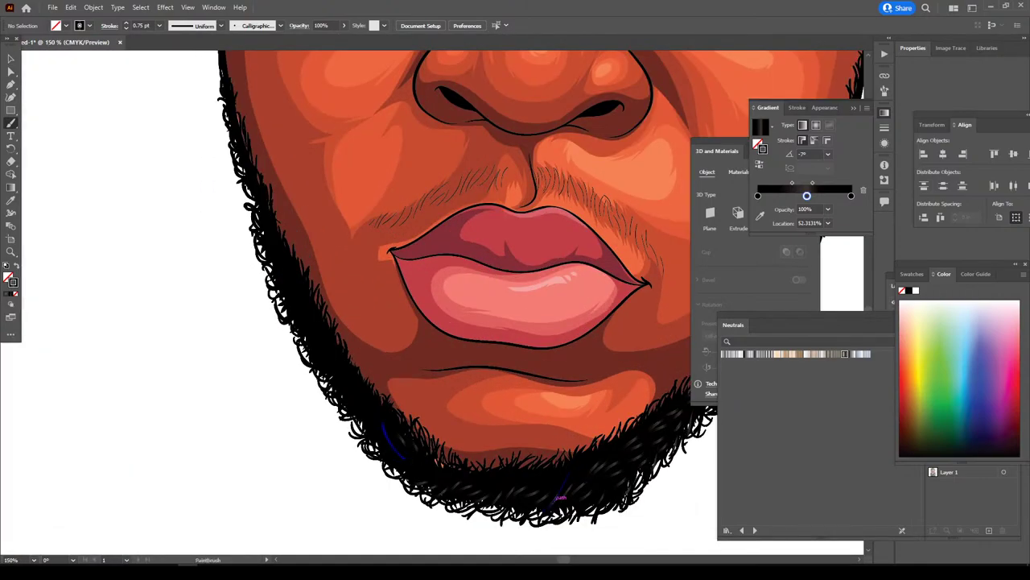
{"action": "left_click_drag", "start_coordinate": [351, 370], "coordinate": [332, 375]}
{"action": "key", "text": "ctrl+minus"}
{"action": "key", "text": "ctrl+minus"}
{"action": "key", "text": "ctrl+minus"}
{"action": "key", "text": "ctrl+minus"}
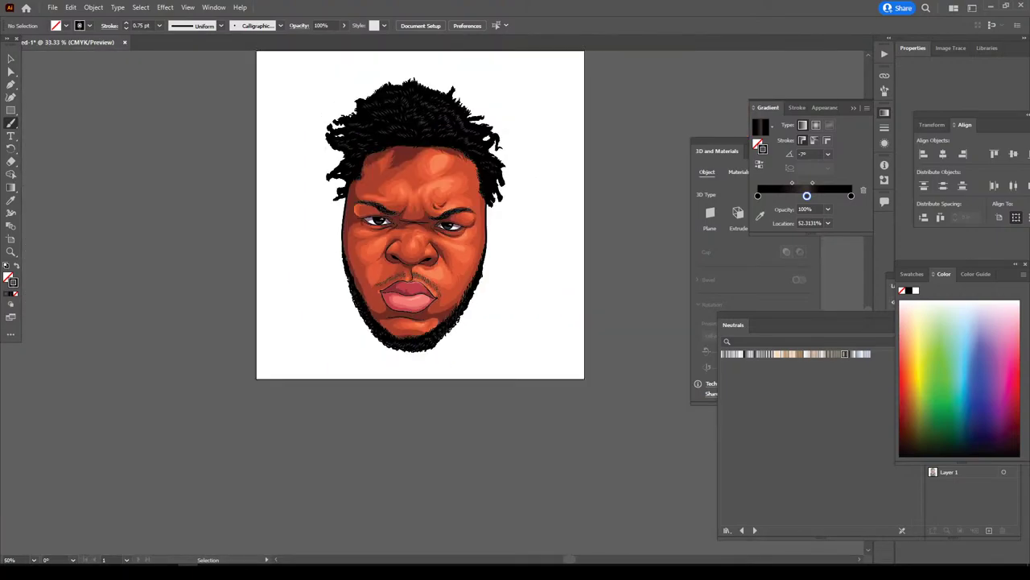
- Show the swatches as a grid and open the Layers panel
{"action": "key", "text": "ctrl+plus"}
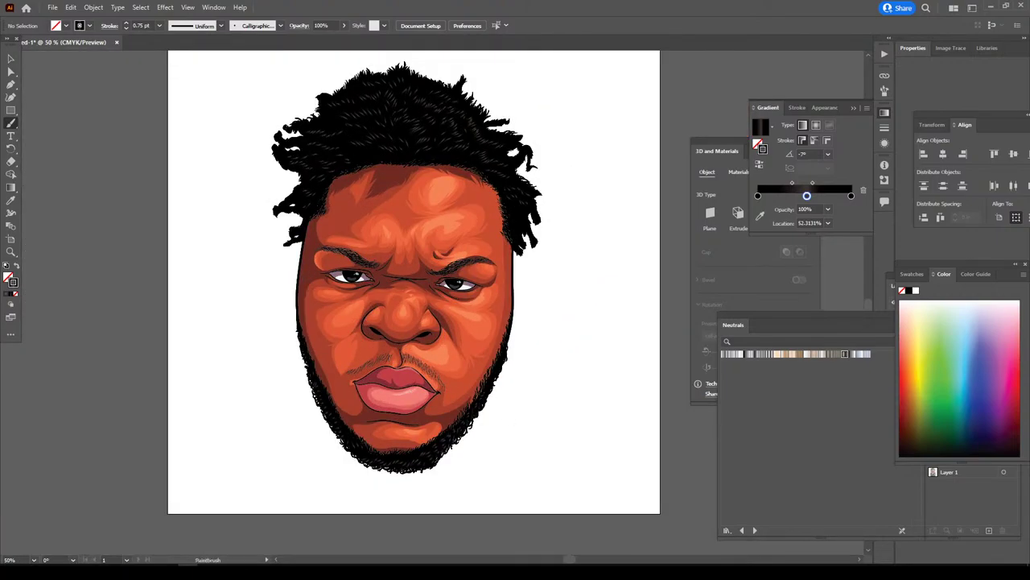
{"action": "left_click", "coordinate": [912, 274]}
{"action": "key", "text": "F7"}
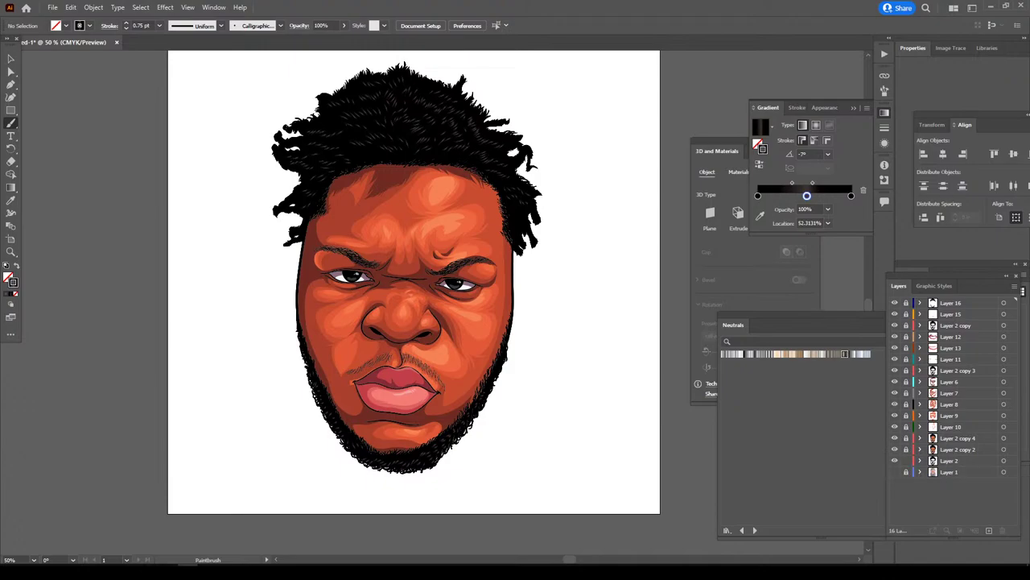
- Move the line-art face group to the lower right and shrink it to about 5.78 × 6.82 in
{"action": "key", "text": "v"}
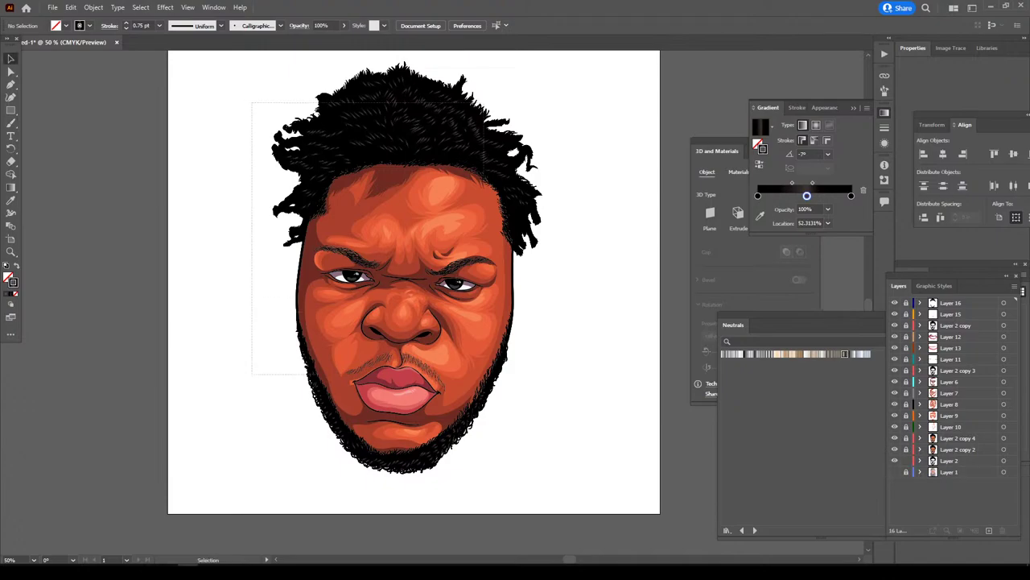
{"action": "left_click_drag", "start_coordinate": [252, 102], "coordinate": [565, 474]}
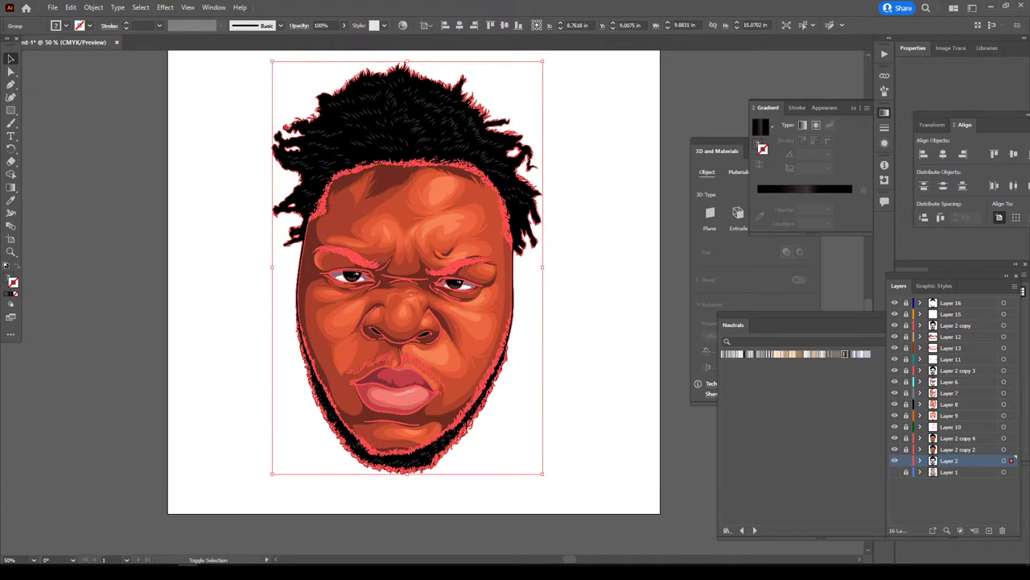
{"action": "left_click_drag", "start_coordinate": [483, 226], "coordinate": [477, 224]}
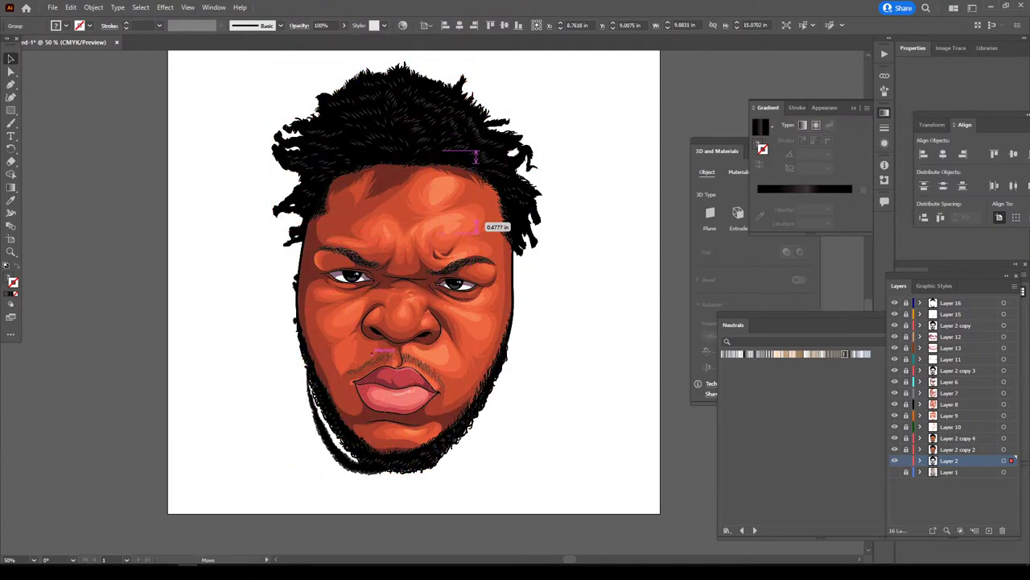
{"action": "left_click_drag", "start_coordinate": [481, 220], "coordinate": [564, 328]}
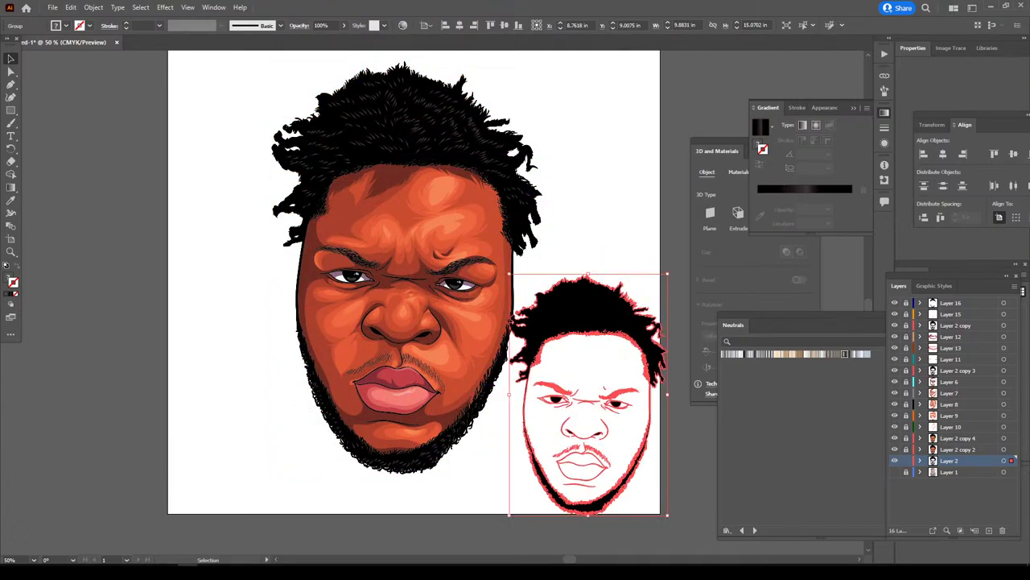
{"action": "left_click_drag", "start_coordinate": [666, 275], "coordinate": [611, 361]}
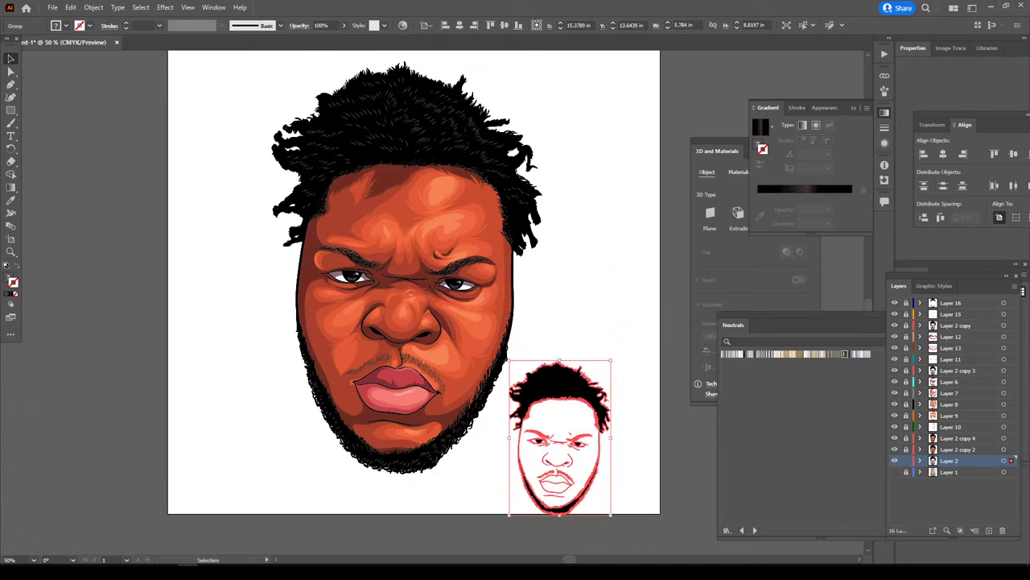
- Alt-drag two copies of the line-art face, then duplicate all three to the left side
{"action": "left_click_drag", "start_coordinate": [567, 426], "coordinate": [620, 278]}
{"action": "mouse_move", "coordinate": [563, 418]}
{"action": "left_mouse_down", "text": "alt"}
{"action": "mouse_move", "coordinate": [487, 294]}
{"action": "mouse_move", "coordinate": [491, 270]}
{"action": "left_mouse_up", "text": "alt"}
{"action": "left_click_drag", "start_coordinate": [483, 178], "coordinate": [619, 463]}
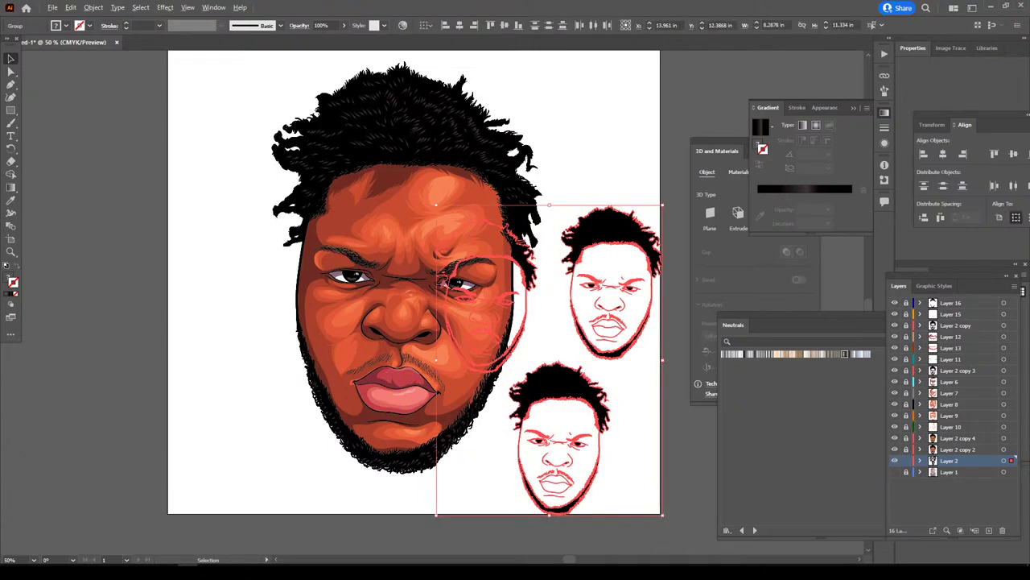
{"action": "mouse_move", "coordinate": [549, 363]}
{"action": "left_mouse_down", "text": "alt"}
{"action": "mouse_move", "coordinate": [247, 367]}
{"action": "mouse_move", "coordinate": [300, 383]}
{"action": "left_mouse_up", "text": "alt"}
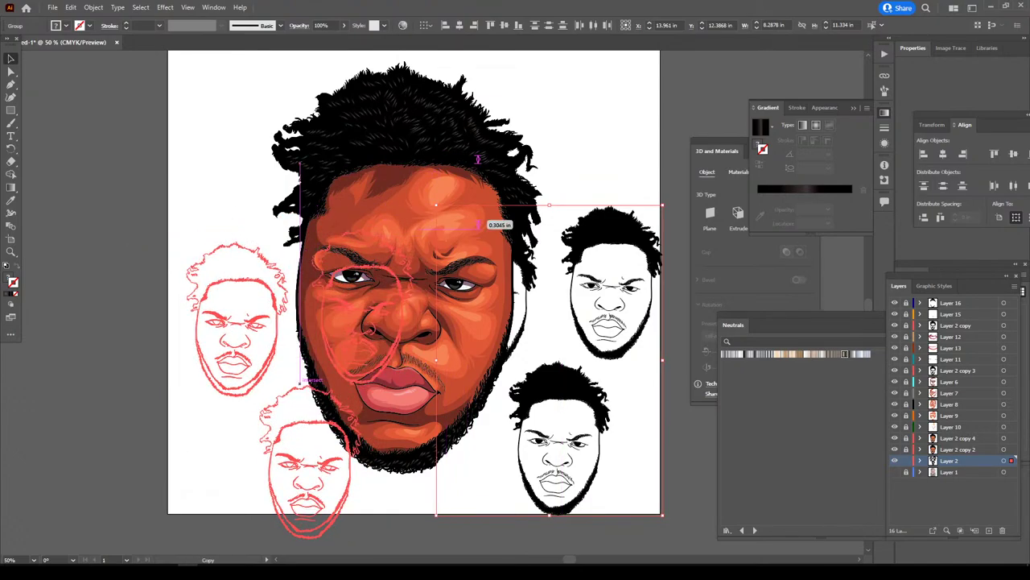
{"action": "left_click_drag", "start_coordinate": [299, 383], "coordinate": [223, 363]}
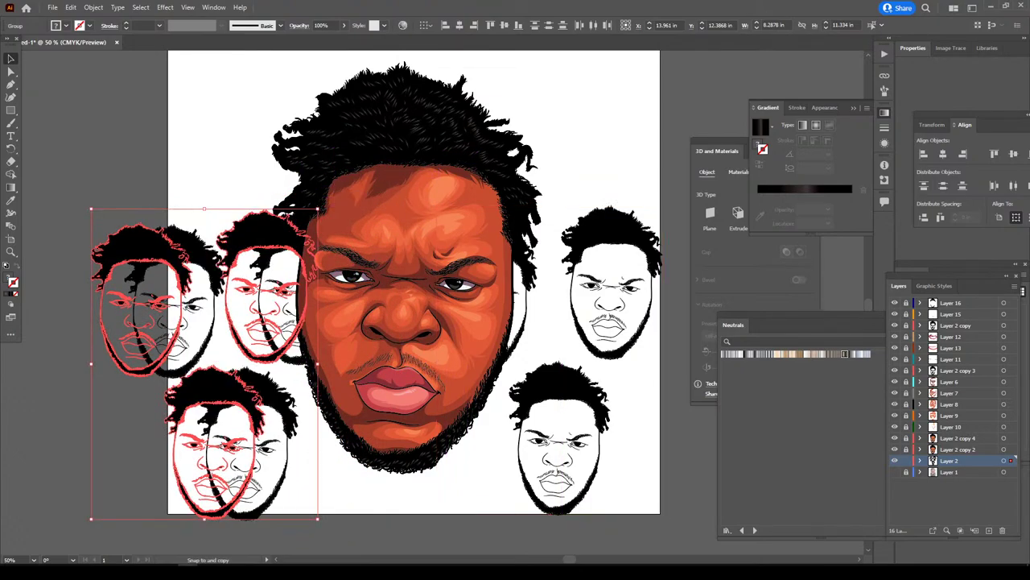
- Rearrange the face copies around the portrait, including the top, and deselect them
{"action": "scroll", "coordinate": [376, 285], "scroll_direction": "down", "scroll_amount": 2}
{"action": "mouse_move", "coordinate": [299, 274]}
{"action": "left_mouse_down"}
{"action": "mouse_move", "coordinate": [442, 366]}
{"action": "mouse_move", "coordinate": [494, 251]}
{"action": "mouse_move", "coordinate": [354, 338]}
{"action": "left_mouse_up"}
{"action": "scroll", "coordinate": [354, 338], "scroll_direction": "up", "scroll_amount": 4}
{"action": "mouse_move", "coordinate": [157, 306]}
{"action": "left_mouse_down"}
{"action": "mouse_move", "coordinate": [235, 166]}
{"action": "mouse_move", "coordinate": [632, 145]}
{"action": "left_mouse_up"}
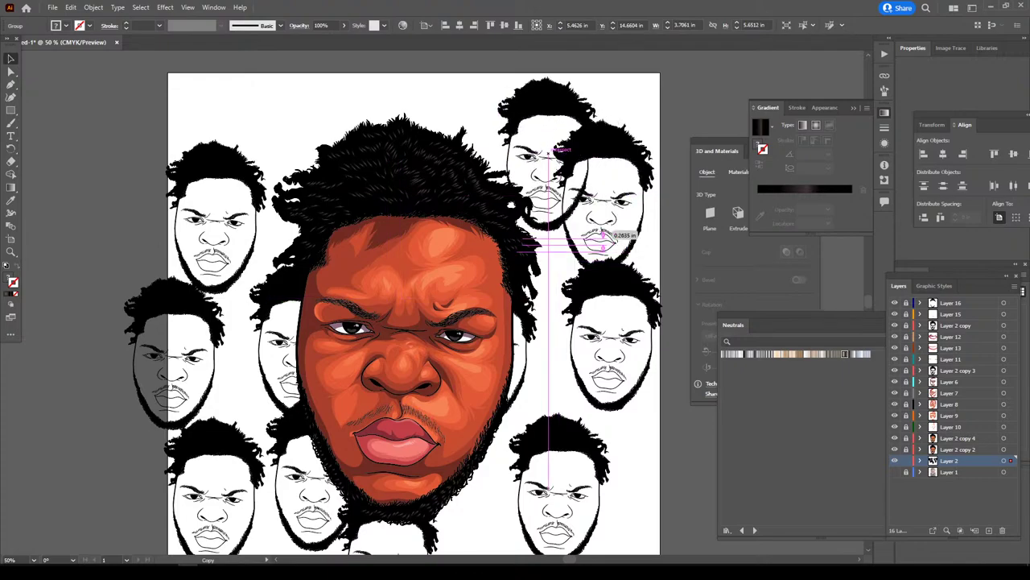
{"action": "mouse_move", "coordinate": [624, 147]}
{"action": "left_mouse_down"}
{"action": "mouse_move", "coordinate": [507, 192]}
{"action": "mouse_move", "coordinate": [353, 193]}
{"action": "left_mouse_up"}
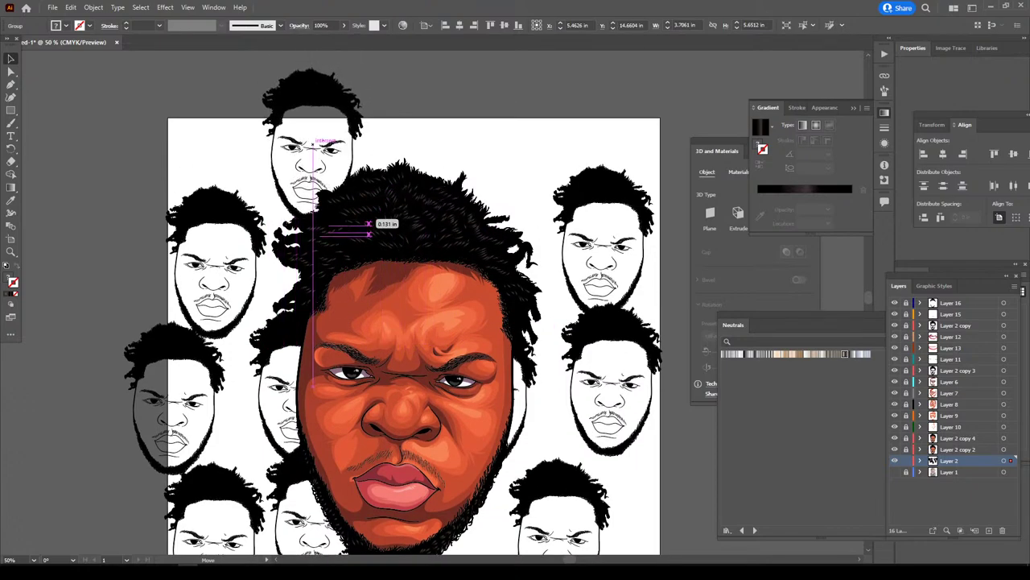
{"action": "mouse_move", "coordinate": [353, 193]}
{"action": "left_mouse_down"}
{"action": "mouse_move", "coordinate": [358, 216]}
{"action": "mouse_move", "coordinate": [535, 246]}
{"action": "left_mouse_up"}
{"action": "key", "text": "ctrl+shift+a"}
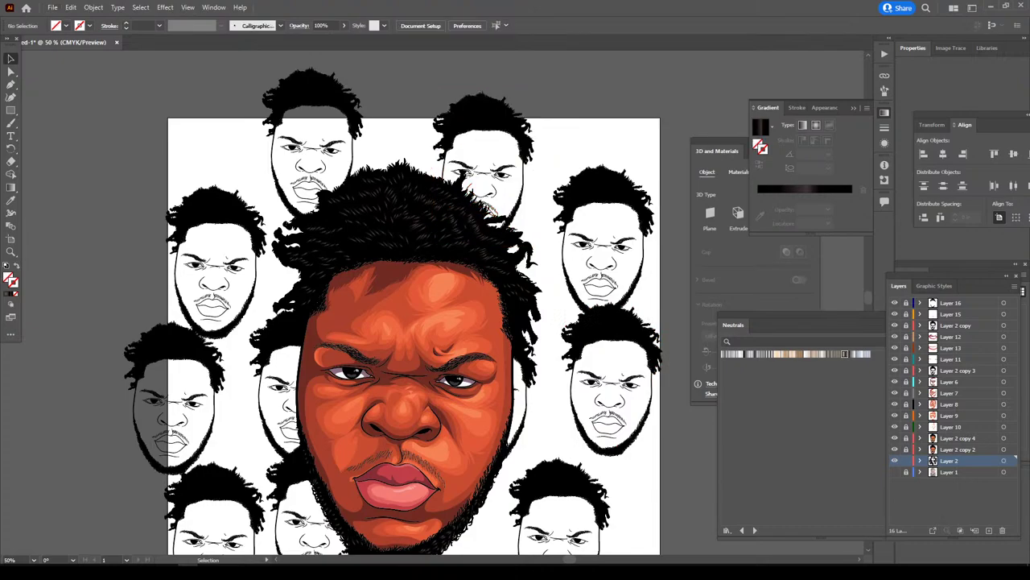
{"action": "key", "text": "ctrl+minus"}
{"action": "key", "text": "ctrl+plus"}
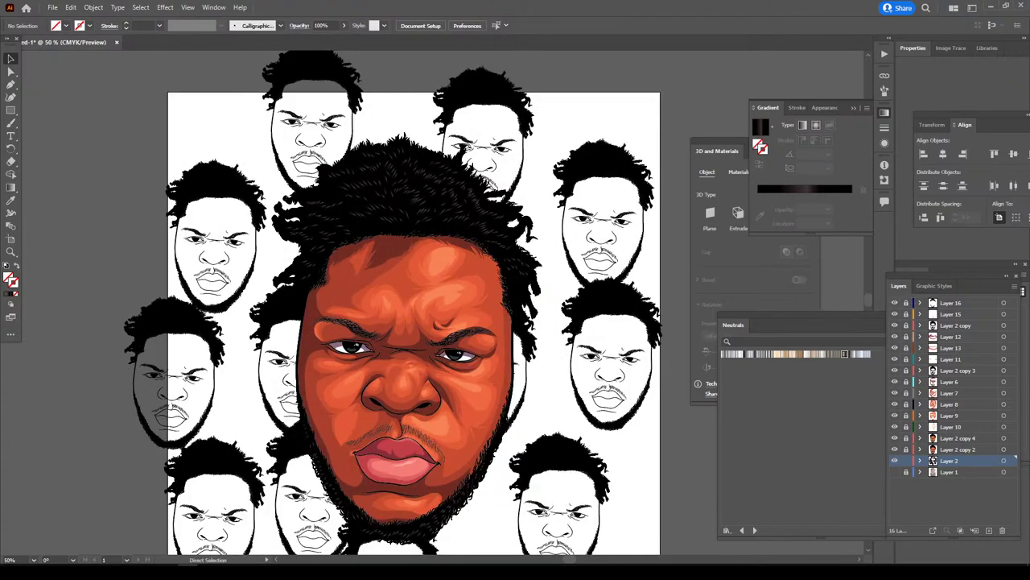
- Lock Layer 2, add Layer 17, and pick a yellow gradient from the Seasons swatch library
{"action": "left_click", "coordinate": [906, 460]}
{"action": "left_click", "coordinate": [989, 530]}
{"action": "left_click", "coordinate": [754, 530]}
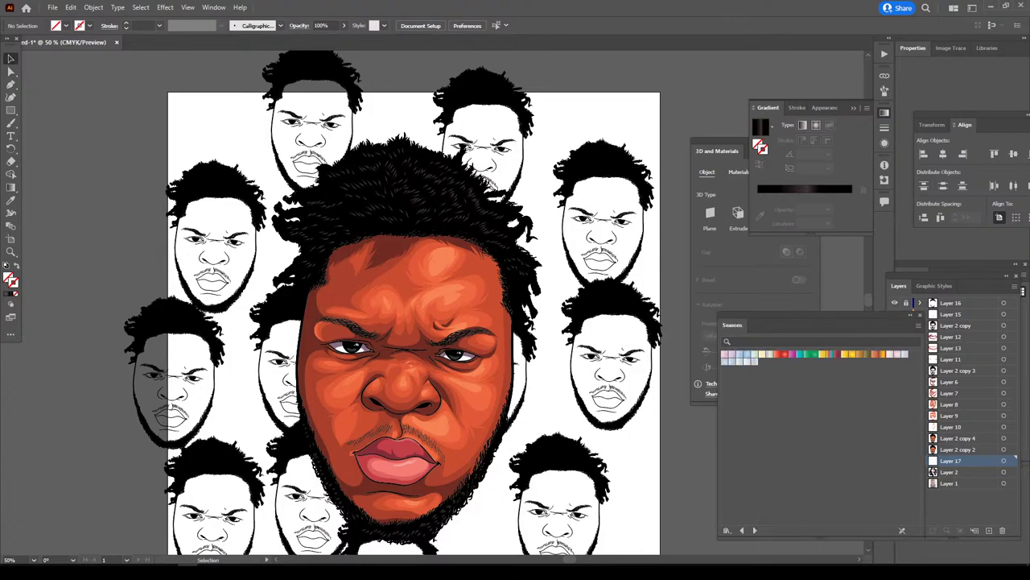
{"action": "left_click", "coordinate": [852, 354]}
- Draw a yellow-gradient-filled rectangle covering the whole artboard
{"action": "key", "text": "ctrl+minus"}
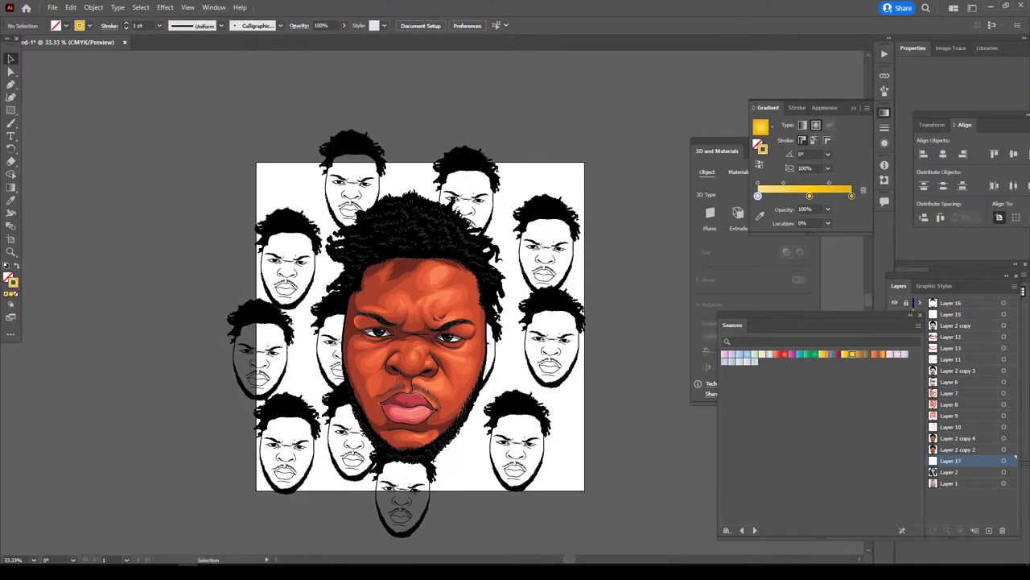
{"action": "key", "text": "m"}
{"action": "key", "text": "shift+x"}
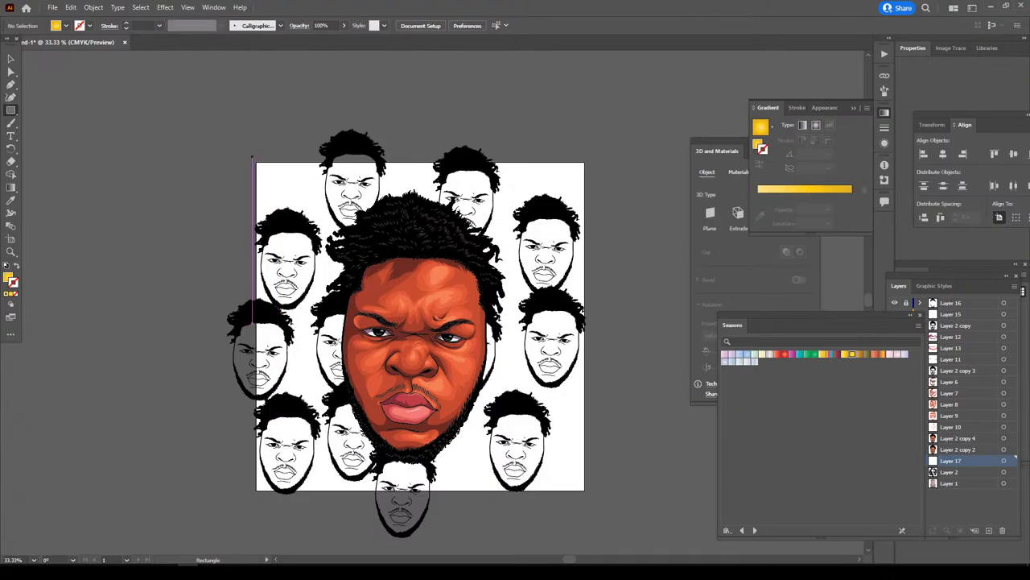
{"action": "mouse_move", "coordinate": [254, 159]}
{"action": "left_mouse_down"}
{"action": "mouse_move", "coordinate": [431, 352]}
{"action": "mouse_move", "coordinate": [590, 492]}
{"action": "left_mouse_up"}
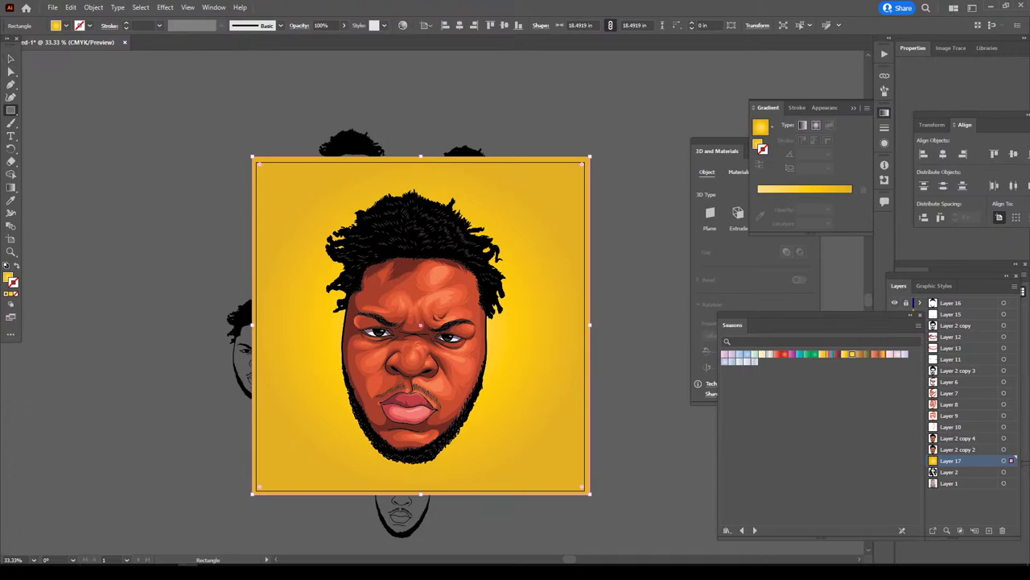
- Move Layer 17 beneath Layer 2, deselect, and make Layer 2 active again
{"action": "left_click_drag", "start_coordinate": [950, 460], "coordinate": [950, 476]}
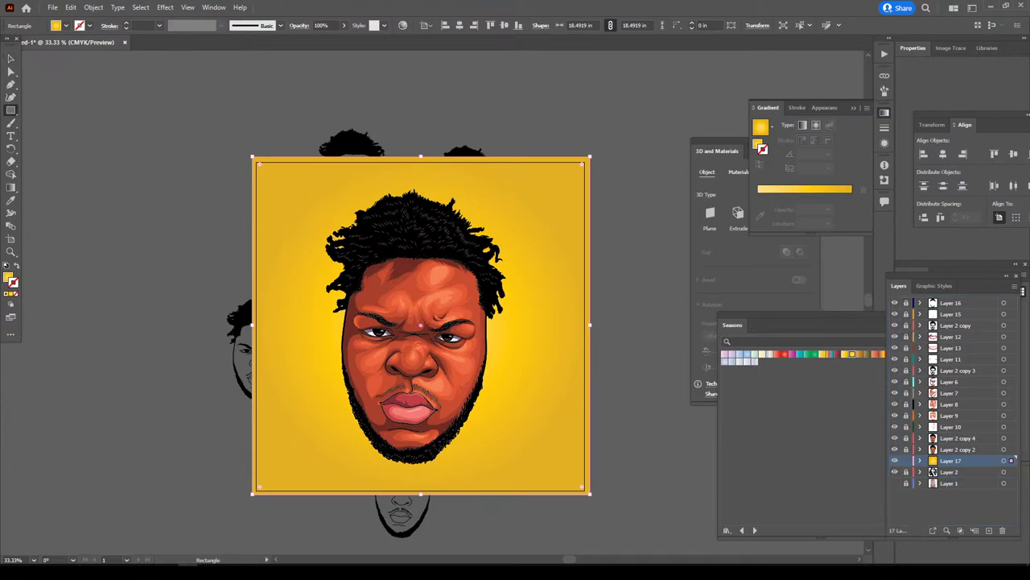
{"action": "scroll", "coordinate": [418, 322], "scroll_direction": "down", "scroll_amount": 1}
{"action": "scroll", "coordinate": [419, 322], "scroll_direction": "up", "scroll_amount": 1}
{"action": "scroll", "coordinate": [418, 322], "scroll_direction": "up", "scroll_amount": 1}
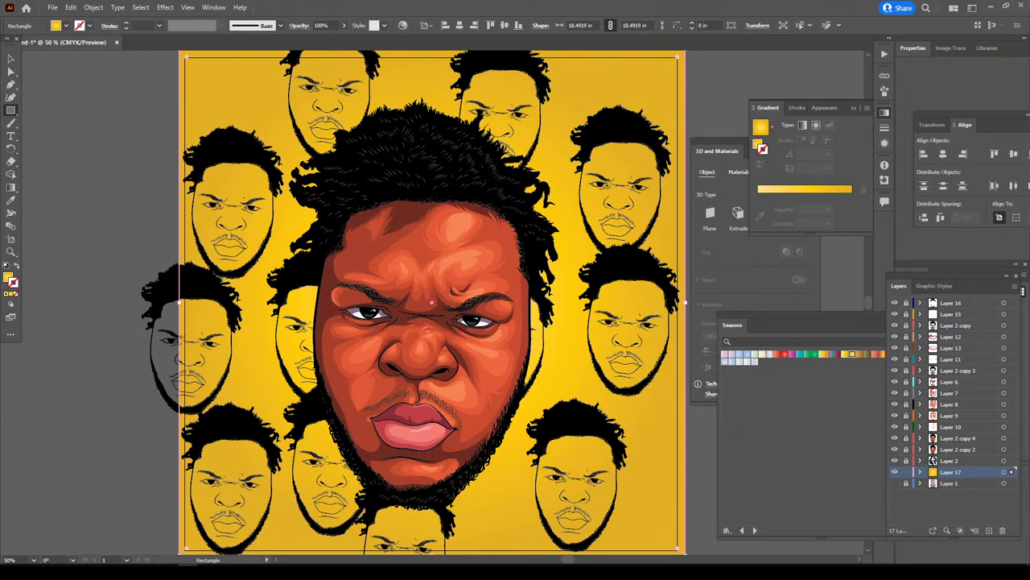
{"action": "key", "text": "ctrl+shift+a"}
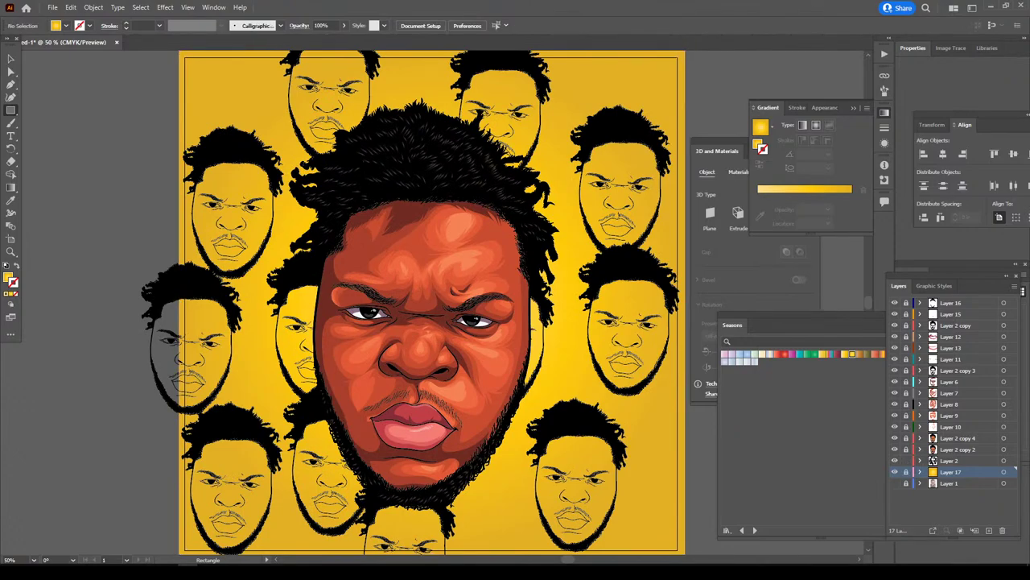
{"action": "left_click", "coordinate": [954, 461]}
- Reposition the lower-right line-art face copy further right and down
{"action": "scroll", "coordinate": [387, 322], "scroll_direction": "down", "scroll_amount": 1}
{"action": "scroll", "coordinate": [495, 343], "scroll_direction": "up", "scroll_amount": 1}
{"action": "scroll", "coordinate": [495, 342], "scroll_direction": "down", "scroll_amount": 1}
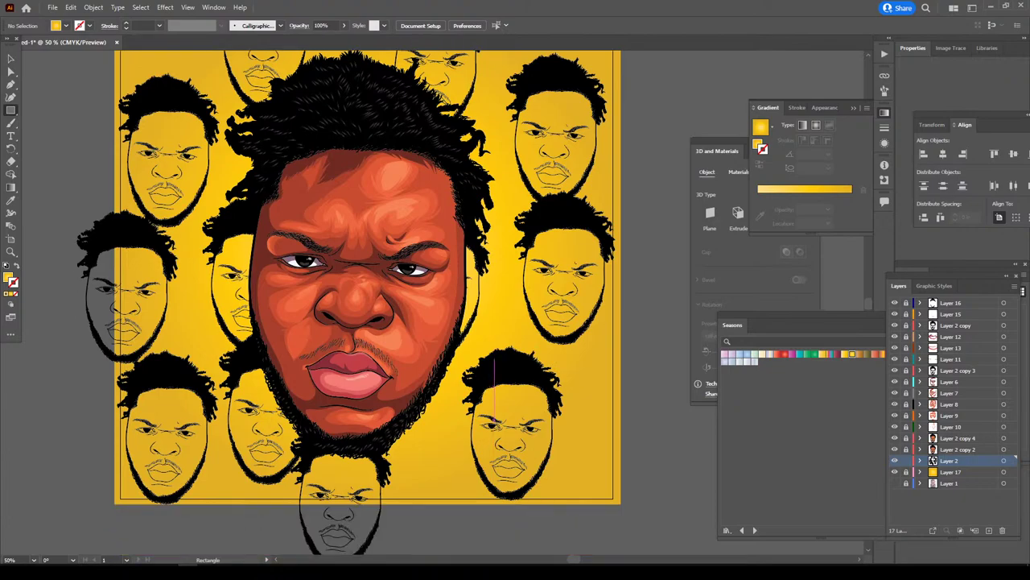
{"action": "key", "text": "v"}
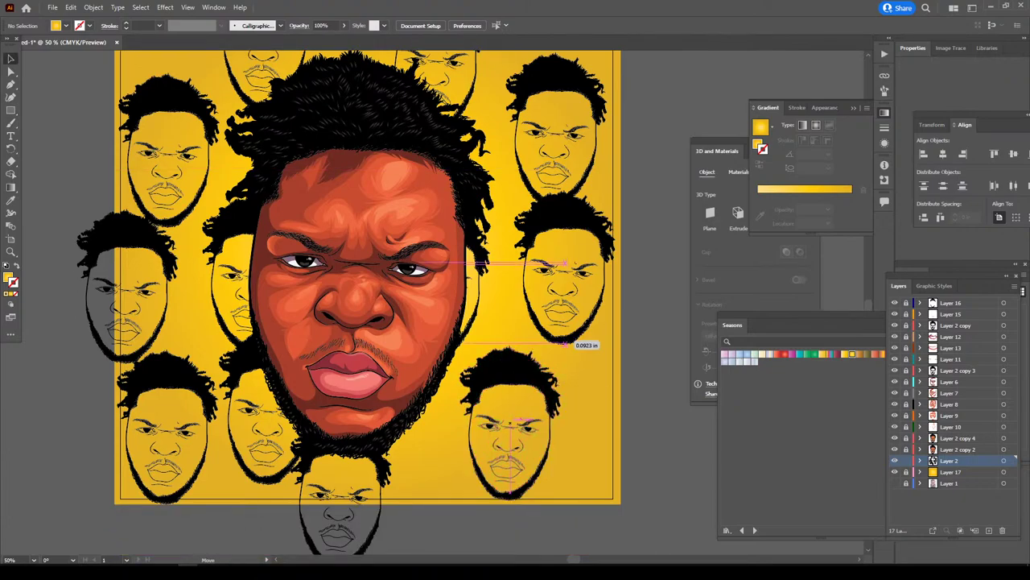
{"action": "left_click_drag", "start_coordinate": [516, 418], "coordinate": [486, 411]}
{"action": "scroll", "coordinate": [491, 371], "scroll_direction": "up", "scroll_amount": 1}
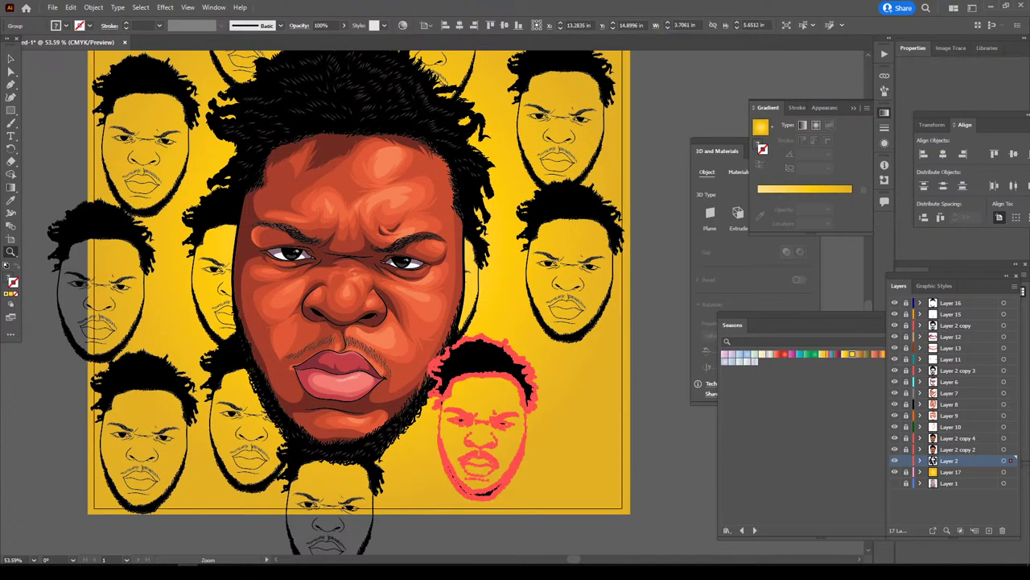
{"action": "key", "text": "v"}
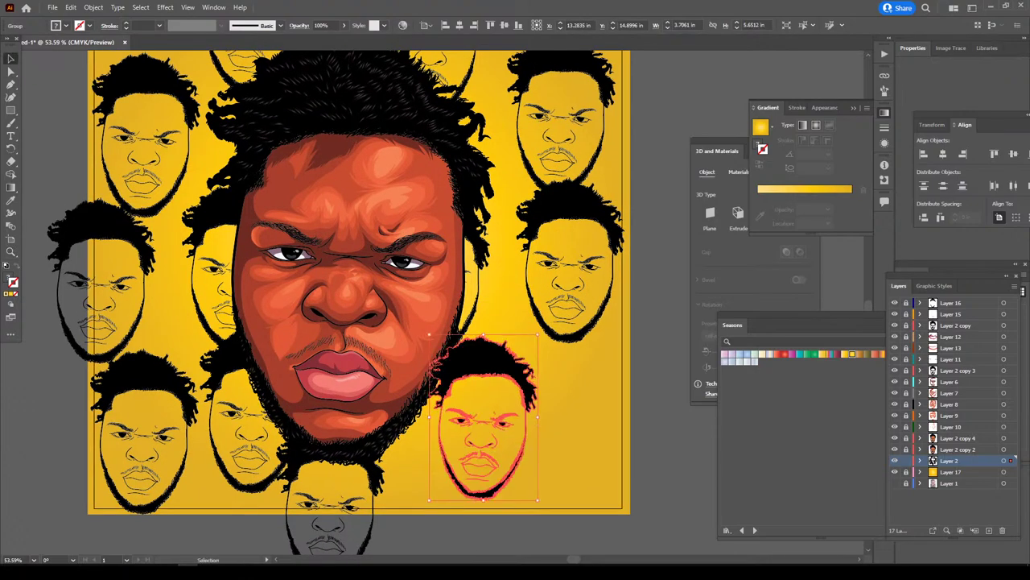
{"action": "left_click_drag", "start_coordinate": [483, 418], "coordinate": [587, 452]}
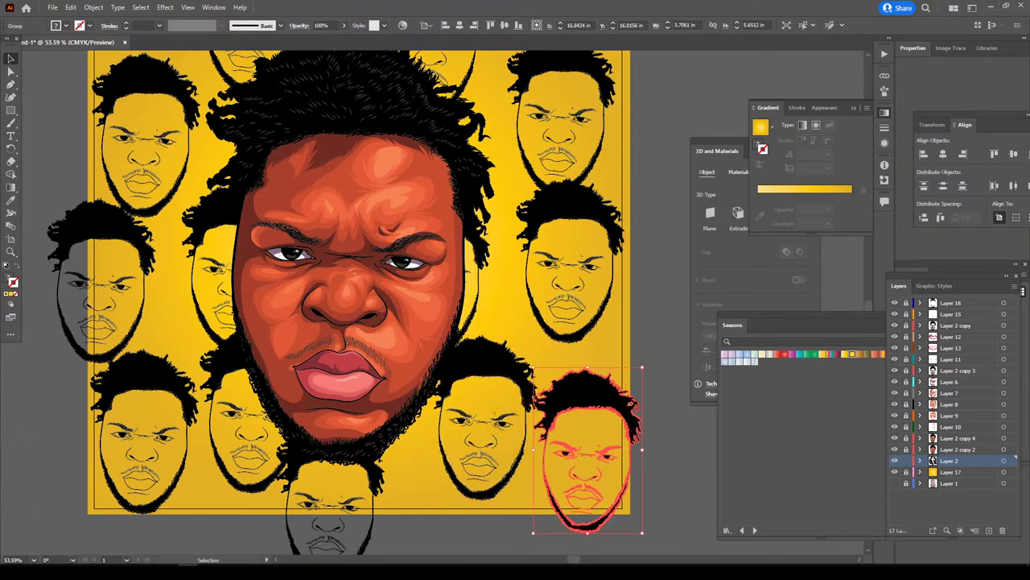
{"action": "key", "text": "ctrl+shift+a"}
- Duplicate the right-middle face upward and place it in the artboard's top-right corner
{"action": "scroll", "coordinate": [344, 302], "scroll_direction": "up", "scroll_amount": 2}
{"action": "scroll", "coordinate": [344, 302], "scroll_direction": "up", "scroll_amount": 2}
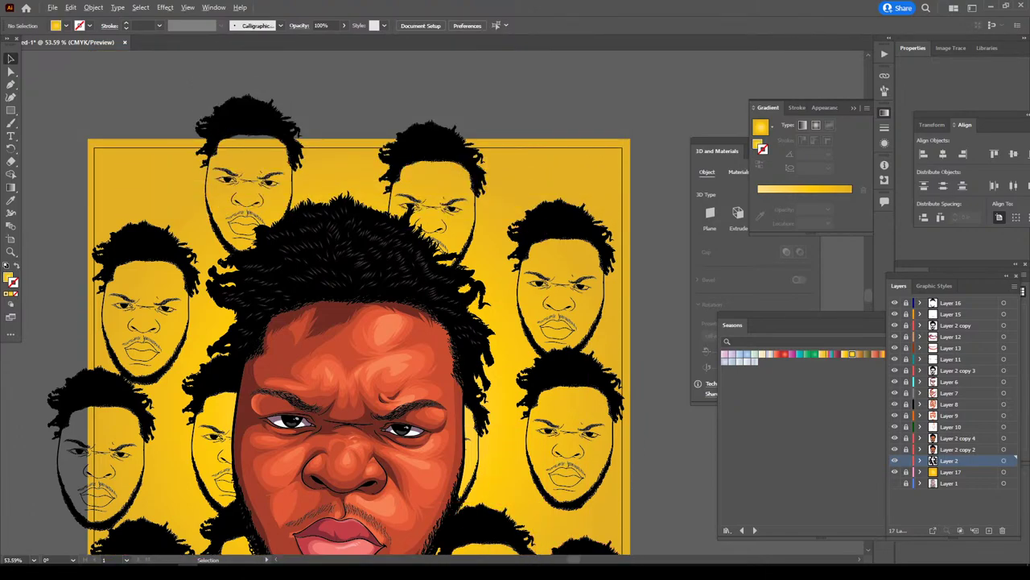
{"action": "left_click_drag", "start_coordinate": [571, 217], "coordinate": [551, 50]}
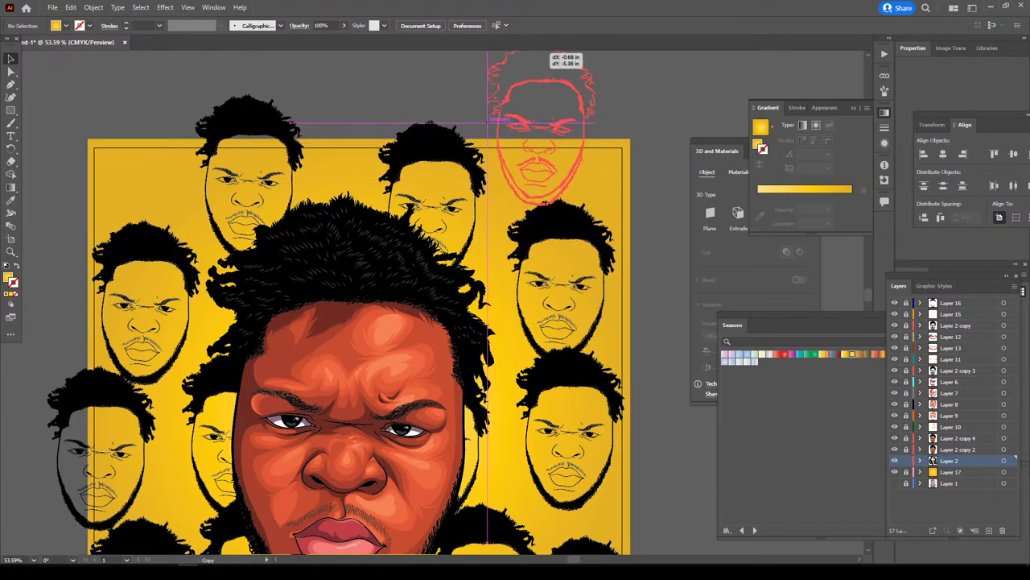
{"action": "mouse_move", "coordinate": [550, 50]}
{"action": "left_mouse_down"}
{"action": "mouse_move", "coordinate": [571, 217]}
{"action": "mouse_move", "coordinate": [593, 82]}
{"action": "left_mouse_up"}
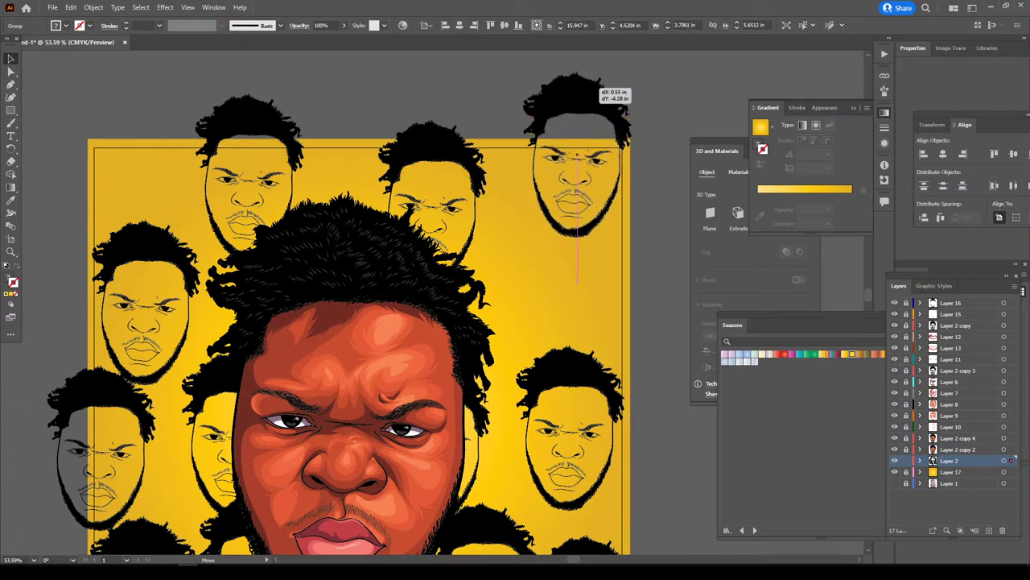
{"action": "mouse_move", "coordinate": [595, 99]}
{"action": "left_mouse_down"}
{"action": "mouse_move", "coordinate": [592, 66]}
{"action": "mouse_move", "coordinate": [554, 232]}
{"action": "left_mouse_up"}
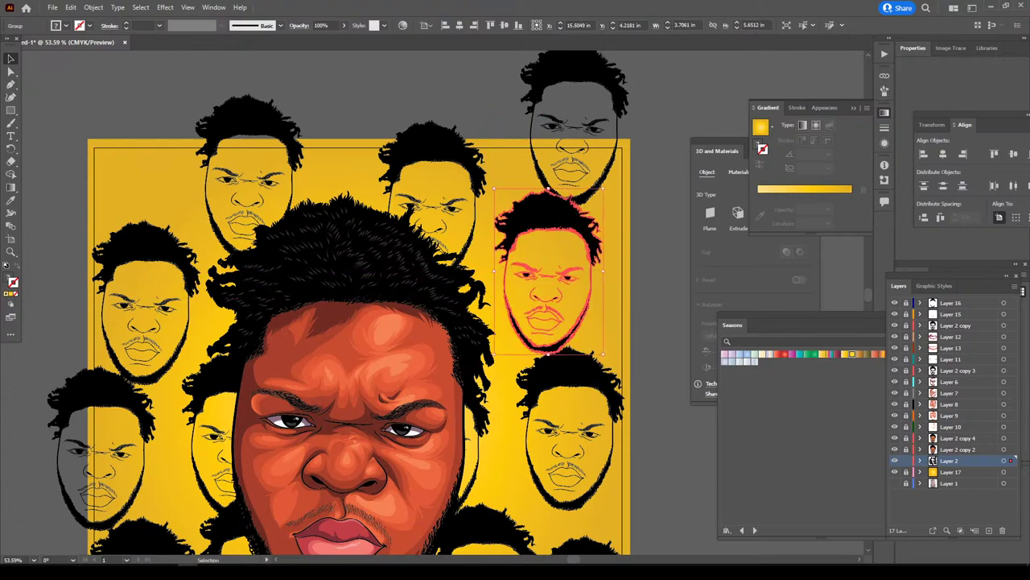
{"action": "key", "text": "ctrl+shift+a"}
- Move a right-side face to the top-left corner and copy it into the top-row gap
{"action": "scroll", "coordinate": [339, 302], "scroll_direction": "up", "scroll_amount": 1}
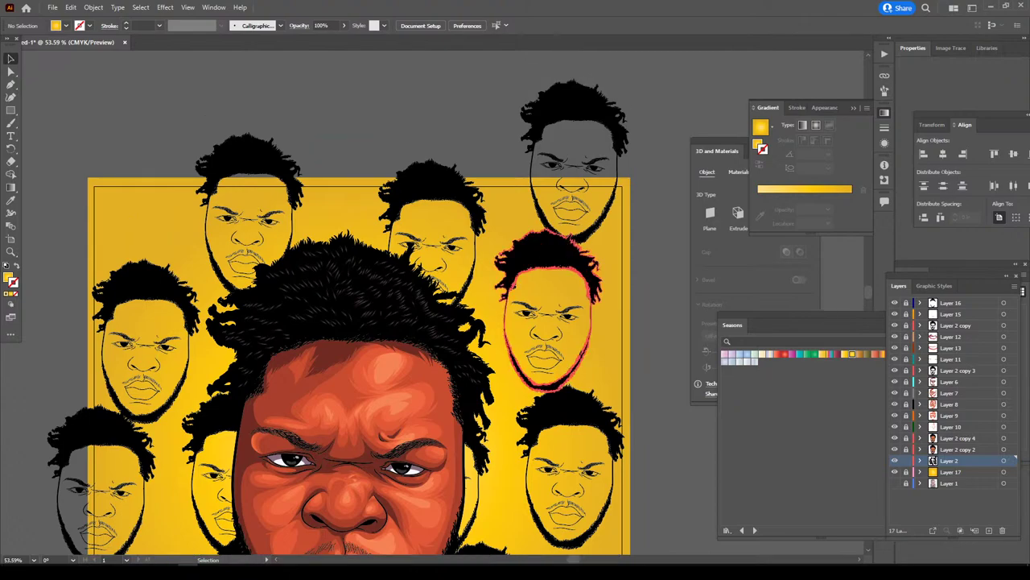
{"action": "left_click_drag", "start_coordinate": [602, 306], "coordinate": [191, 169]}
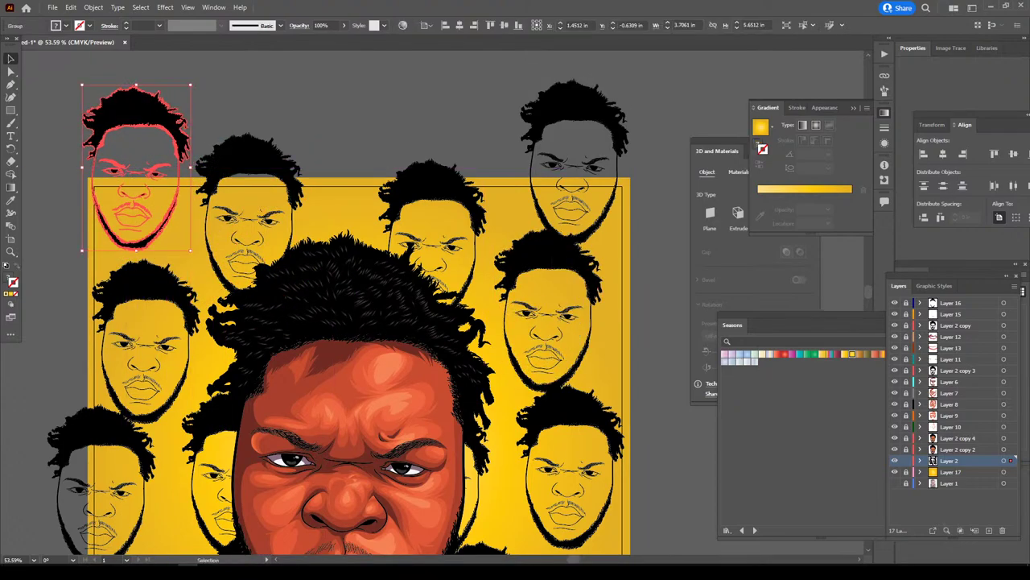
{"action": "left_click_drag", "start_coordinate": [191, 250], "coordinate": [411, 290]}
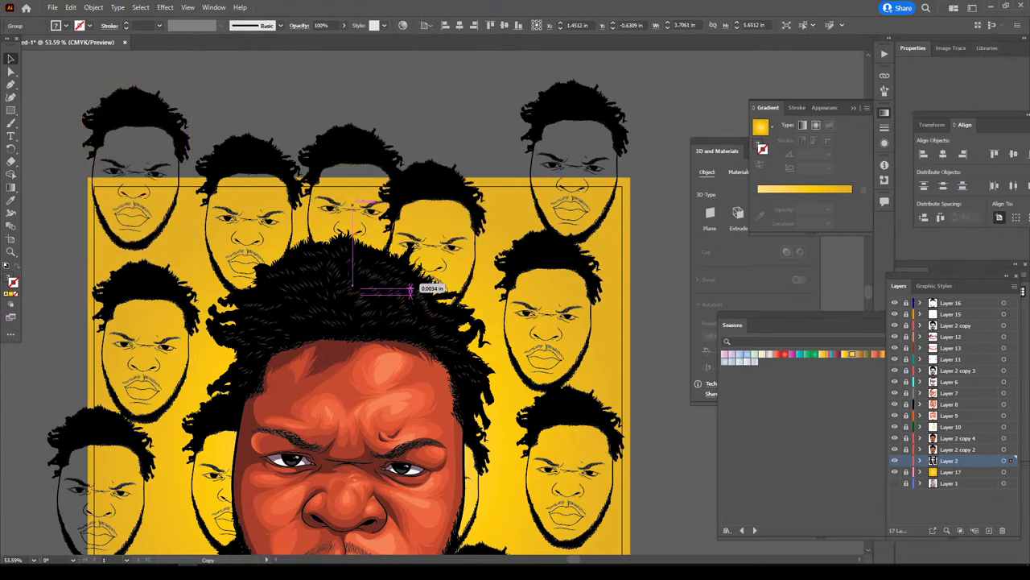
{"action": "left_click_drag", "start_coordinate": [410, 290], "coordinate": [402, 239]}
{"action": "key", "text": "ctrl+shift+a"}
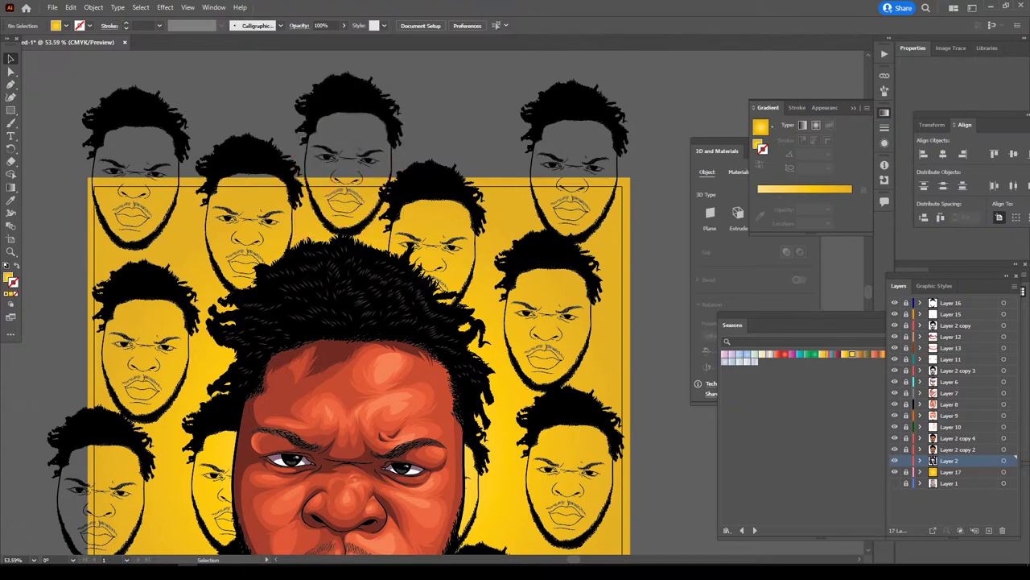
- Shift a right-side face behind the portrait and copy a face into the lower-right gap
{"action": "key", "text": "ctrl+minus"}
{"action": "key", "text": "ctrl+minus"}
{"action": "key", "text": "ctrl+plus"}
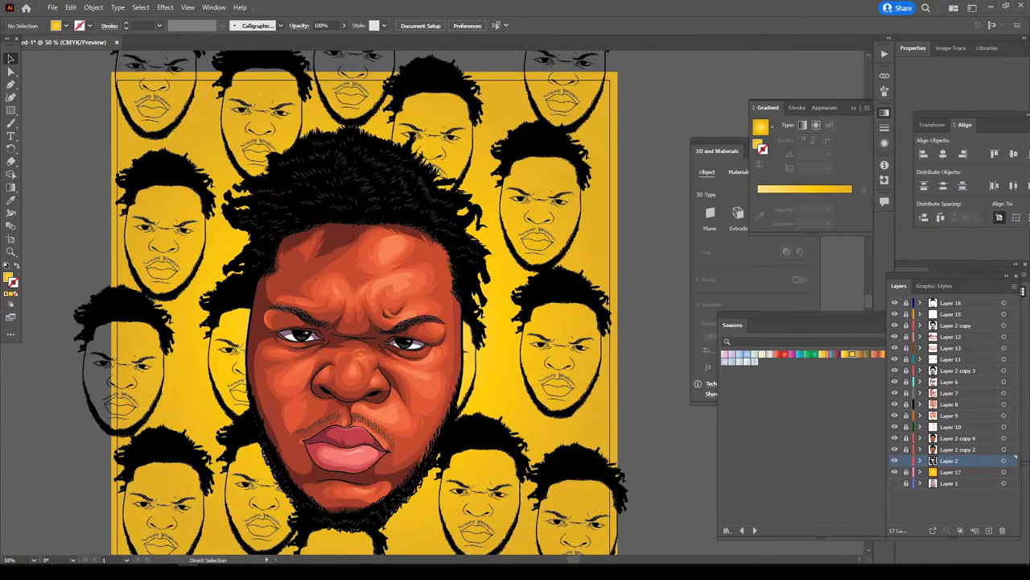
{"action": "scroll", "coordinate": [575, 471], "scroll_direction": "down", "scroll_amount": 1}
{"action": "left_click_drag", "start_coordinate": [564, 322], "coordinate": [568, 334]}
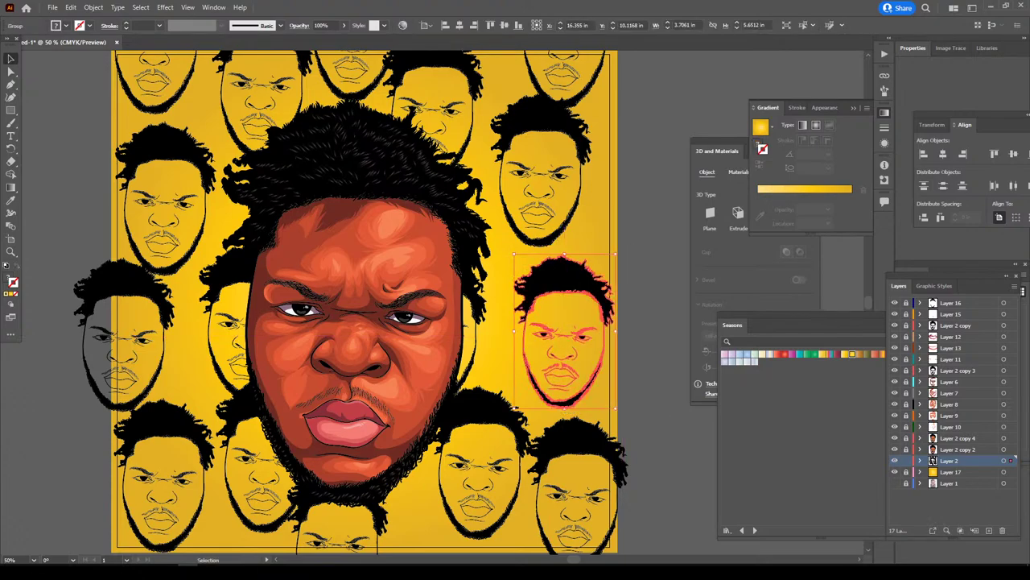
{"action": "mouse_move", "coordinate": [564, 387]}
{"action": "left_mouse_down"}
{"action": "mouse_move", "coordinate": [519, 389]}
{"action": "mouse_move", "coordinate": [489, 372]}
{"action": "mouse_move", "coordinate": [296, 412]}
{"action": "left_mouse_up"}
{"action": "scroll", "coordinate": [295, 412], "scroll_direction": "down", "scroll_amount": 1}
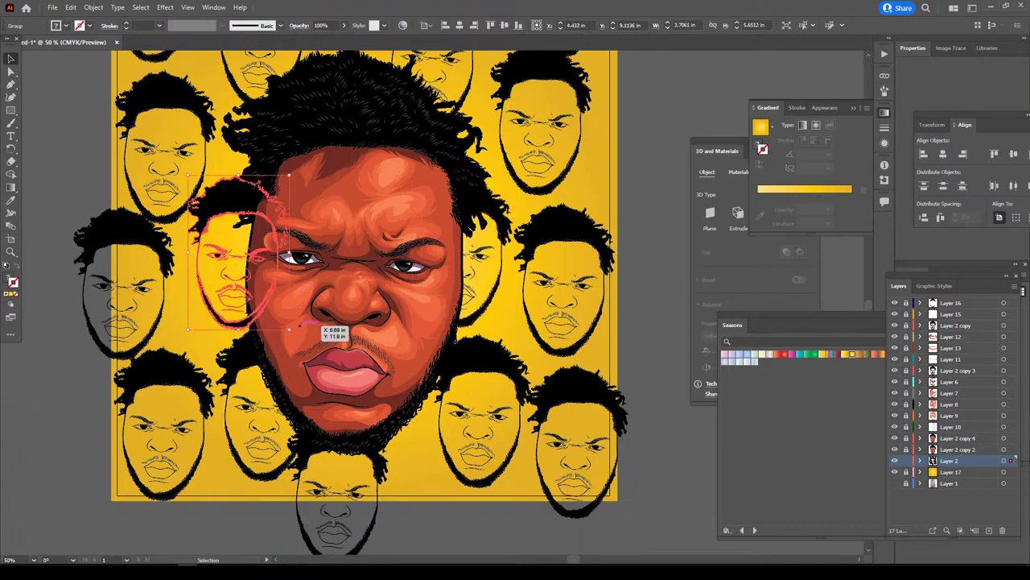
{"action": "left_click_drag", "start_coordinate": [483, 402], "coordinate": [493, 394]}
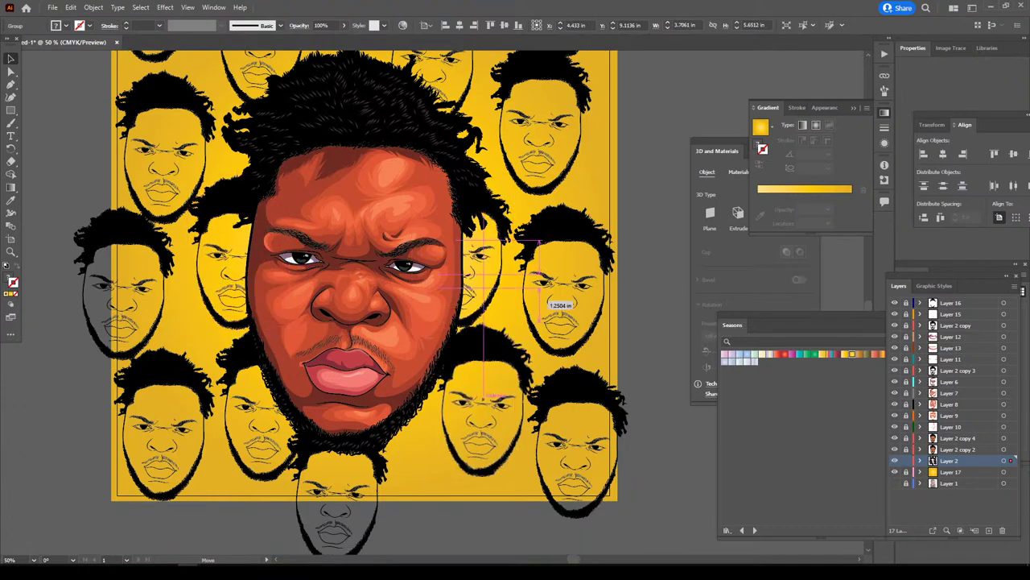
{"action": "mouse_move", "coordinate": [554, 296]}
{"action": "left_mouse_down"}
{"action": "mouse_move", "coordinate": [483, 427]}
{"action": "mouse_move", "coordinate": [493, 340]}
{"action": "left_mouse_up"}
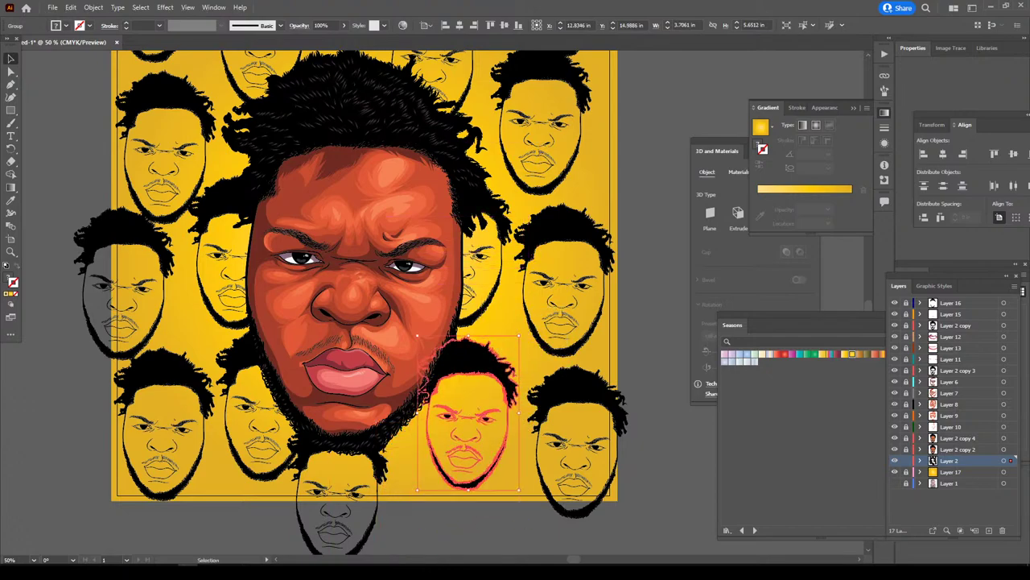
{"action": "key", "text": "ctrl+shift+a"}
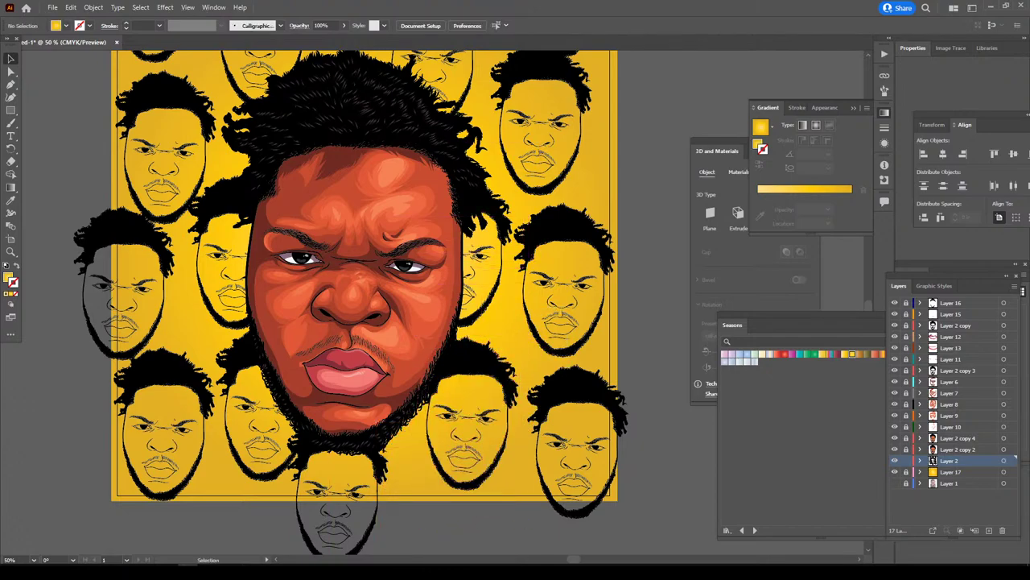
{"action": "scroll", "coordinate": [351, 302], "scroll_direction": "up", "scroll_amount": 2}
{"action": "scroll", "coordinate": [351, 303], "scroll_direction": "up", "scroll_amount": 3}
{"action": "scroll", "coordinate": [624, 332], "scroll_direction": "down", "scroll_amount": 2}
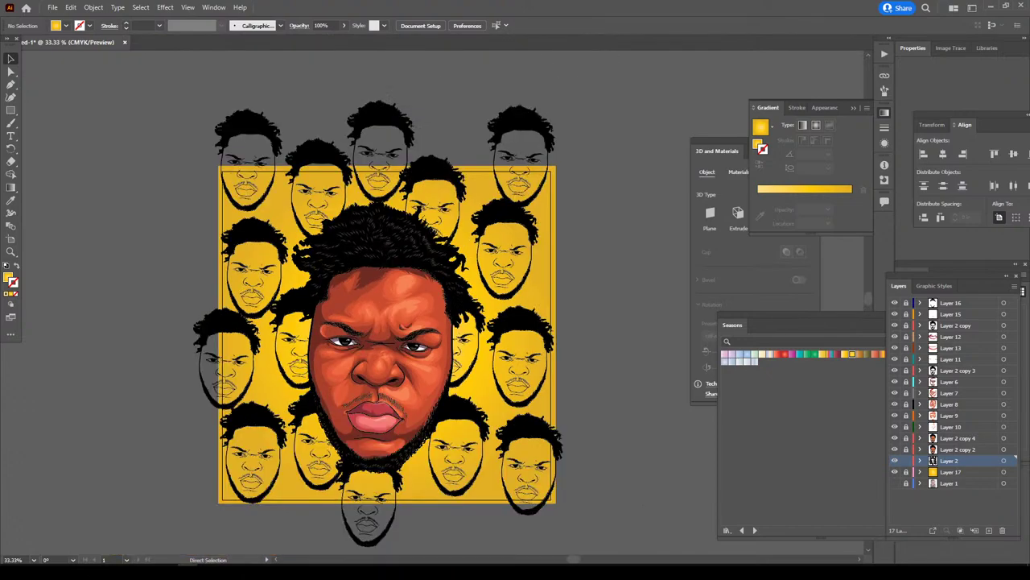
{"action": "scroll", "coordinate": [624, 333], "scroll_direction": "up", "scroll_amount": 1}
{"action": "scroll", "coordinate": [624, 333], "scroll_direction": "up", "scroll_amount": 2}
{"action": "scroll", "coordinate": [624, 333], "scroll_direction": "down", "scroll_amount": 1}
{"action": "scroll", "coordinate": [624, 333], "scroll_direction": "down", "scroll_amount": 1}
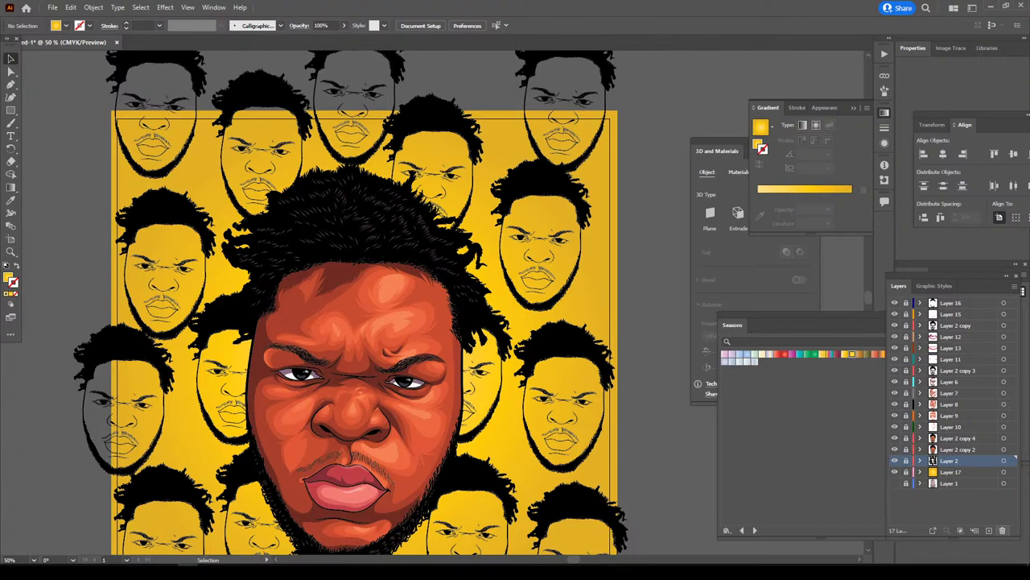
- Create empty Layer 18 above Layer 2 in the Layers panel
{"action": "left_click", "coordinate": [990, 530]}
{"action": "key", "text": "ctrl+minus"}
{"action": "key", "text": "ctrl+minus"}
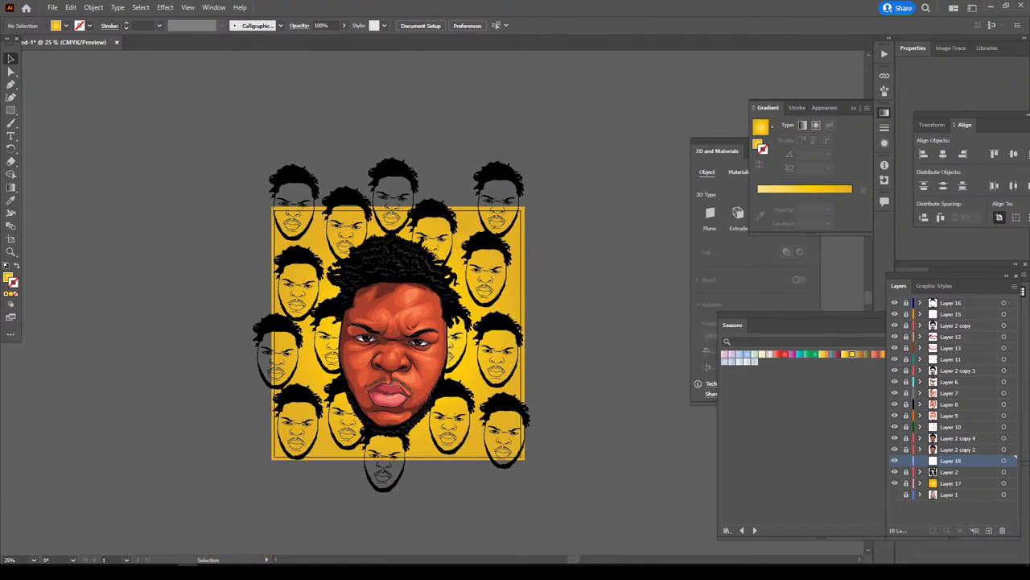
{"action": "key", "text": "ctrl+plus"}
{"action": "scroll", "coordinate": [351, 302], "scroll_direction": "down", "scroll_amount": 1}
{"action": "scroll", "coordinate": [351, 302], "scroll_direction": "down", "scroll_amount": 1}
{"action": "scroll", "coordinate": [351, 302], "scroll_direction": "down", "scroll_amount": 1}
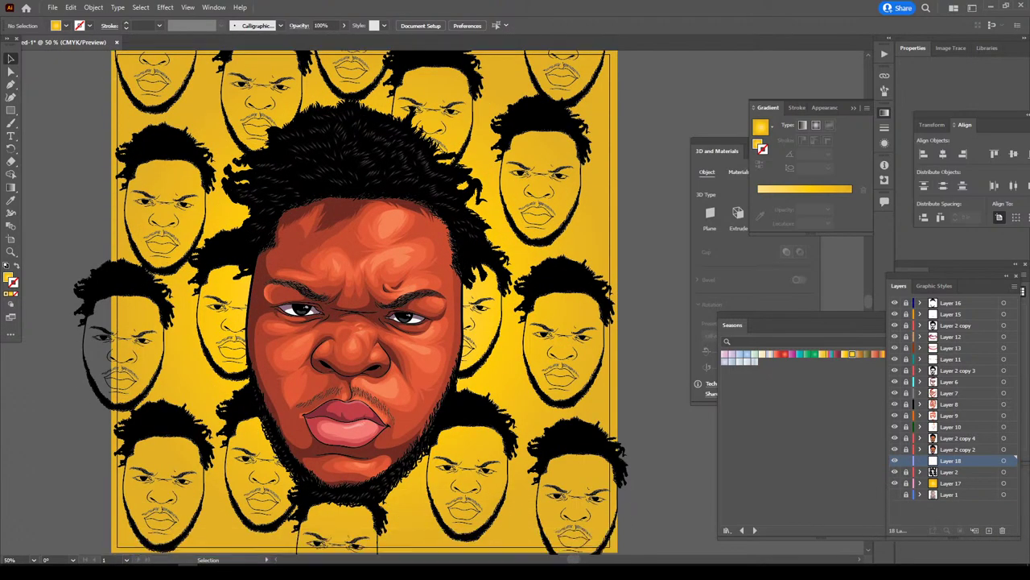
{"action": "scroll", "coordinate": [351, 302], "scroll_direction": "down", "scroll_amount": 1}
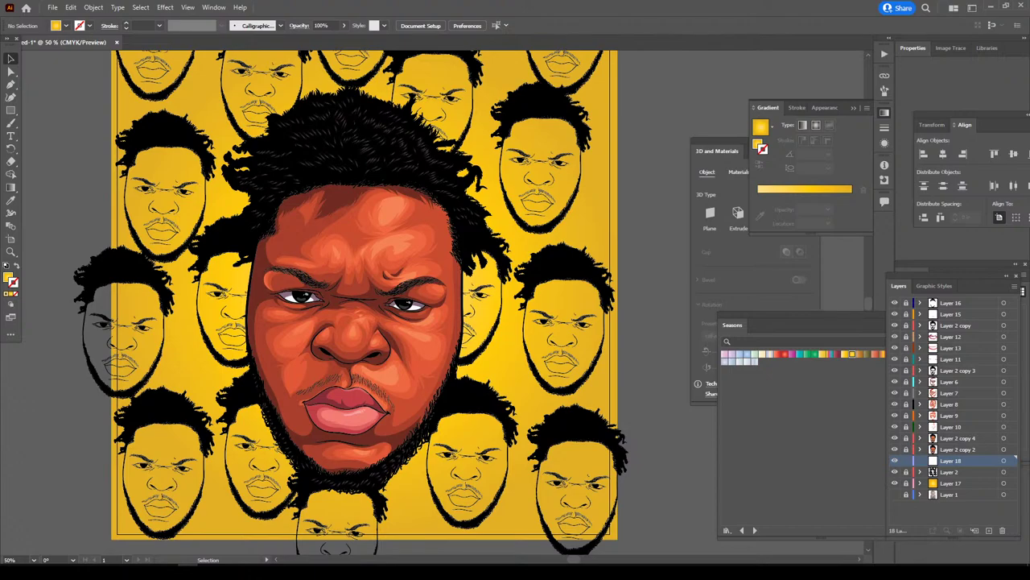
- Reset default colours, set the fill to orange E2890A, and switch to the Pencil tool
{"action": "key", "text": "d"}
{"action": "double_click", "coordinate": [10, 278]}
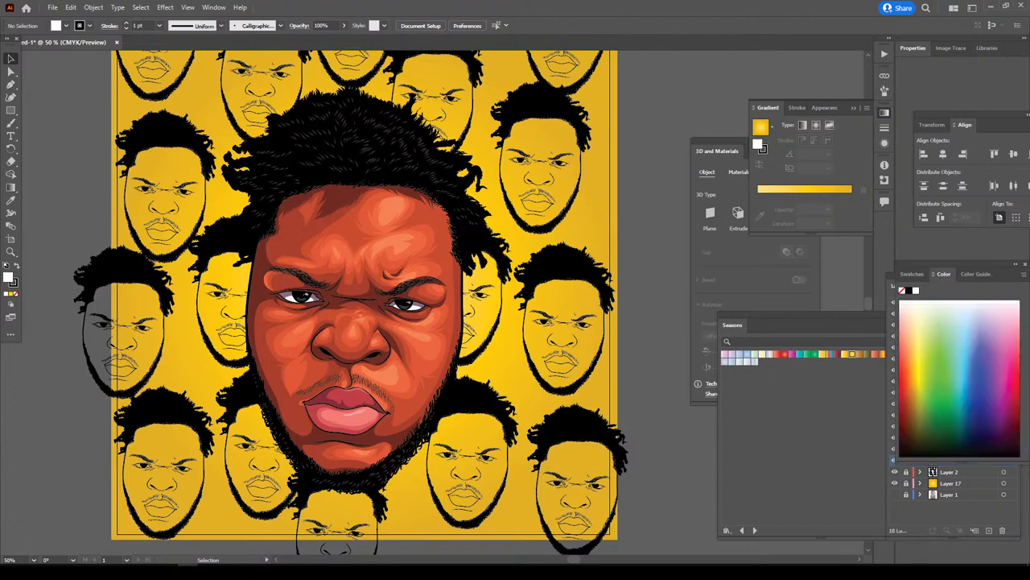
{"action": "type", "text": "C4AB14"}
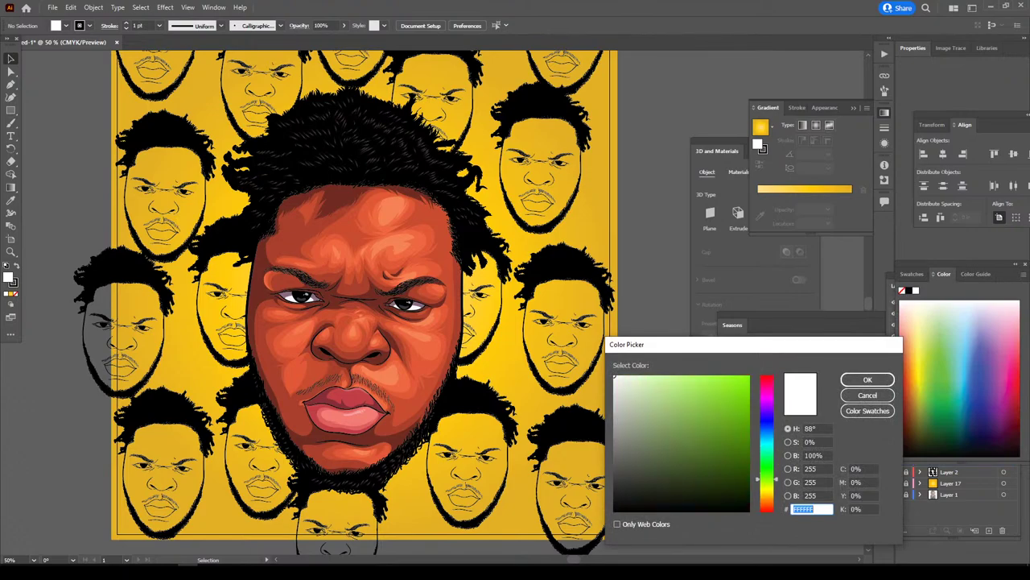
{"action": "key", "text": "BackSpace"}
{"action": "type", "text": "C46F14"}
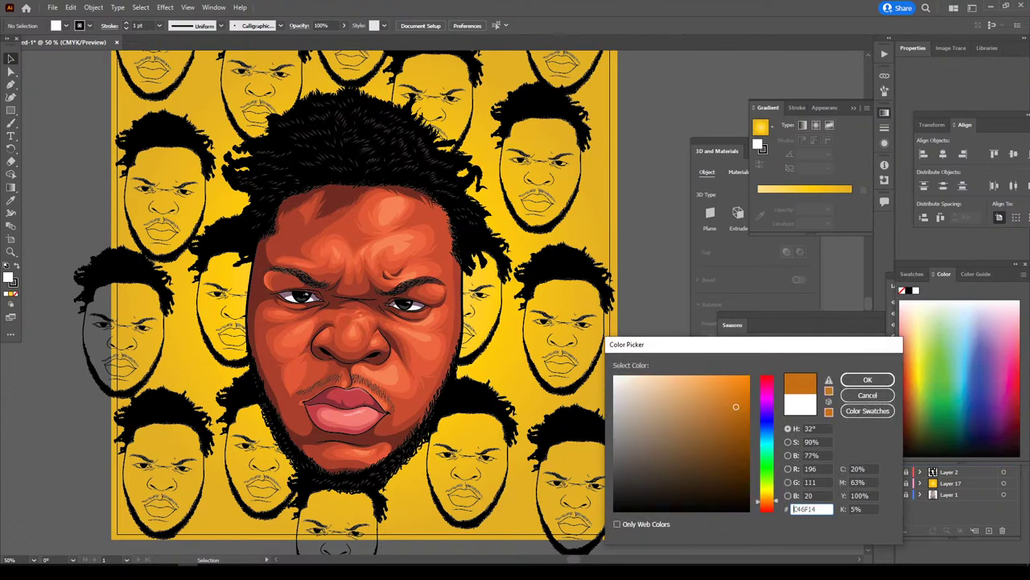
{"action": "type", "text": "E2"}
{"action": "type", "text": "E2B80A"}
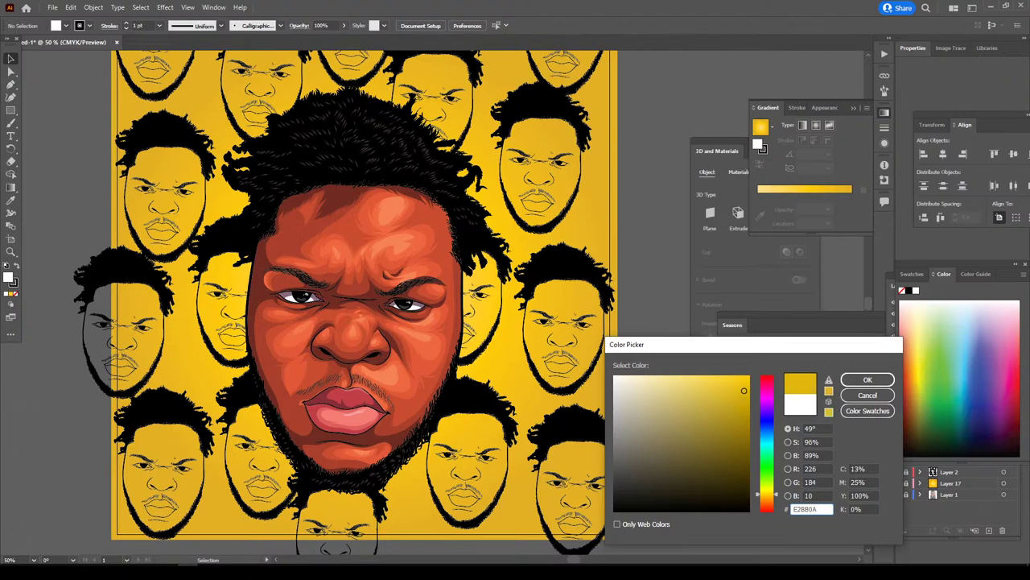
{"action": "type", "text": "E2890A"}
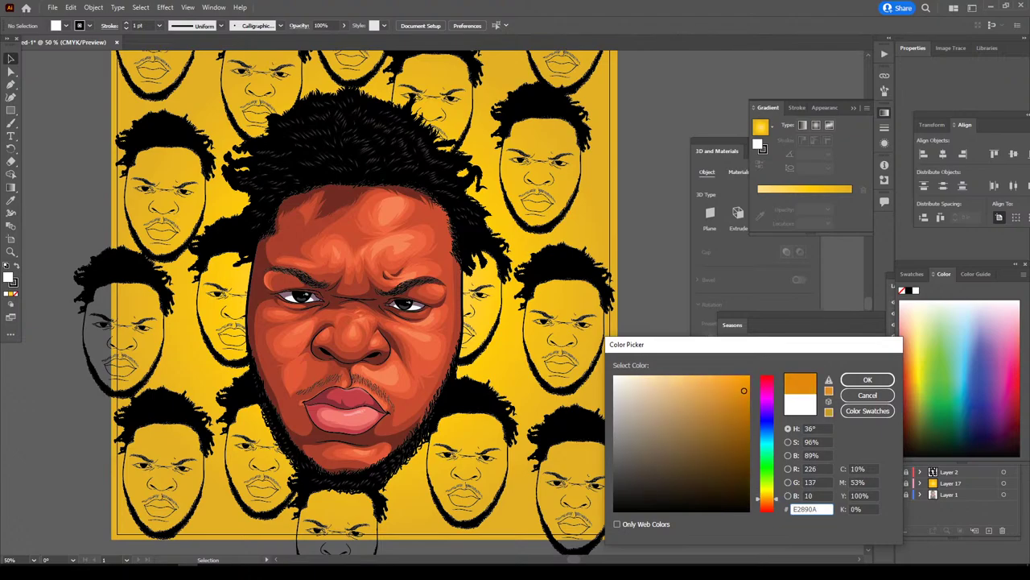
{"action": "left_click", "coordinate": [868, 380]}
{"action": "key", "text": "b"}
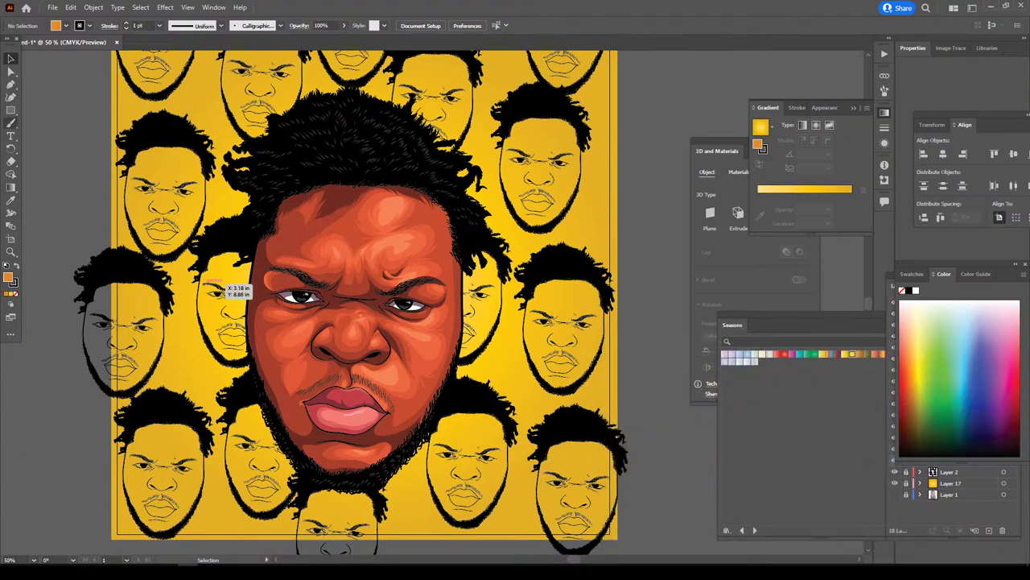
{"action": "left_click", "coordinate": [11, 122]}
- Draw orange Pencil flame shapes at the bottom right and bottom left of the portrait
{"action": "left_click", "coordinate": [58, 148]}
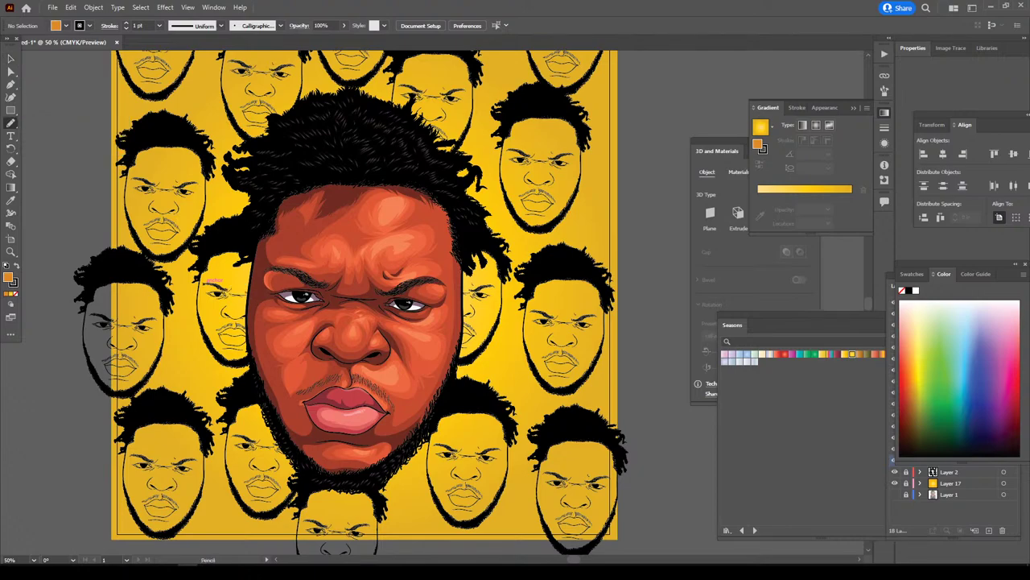
{"action": "key", "text": "ctrl+minus"}
{"action": "key", "text": "ctrl+plus"}
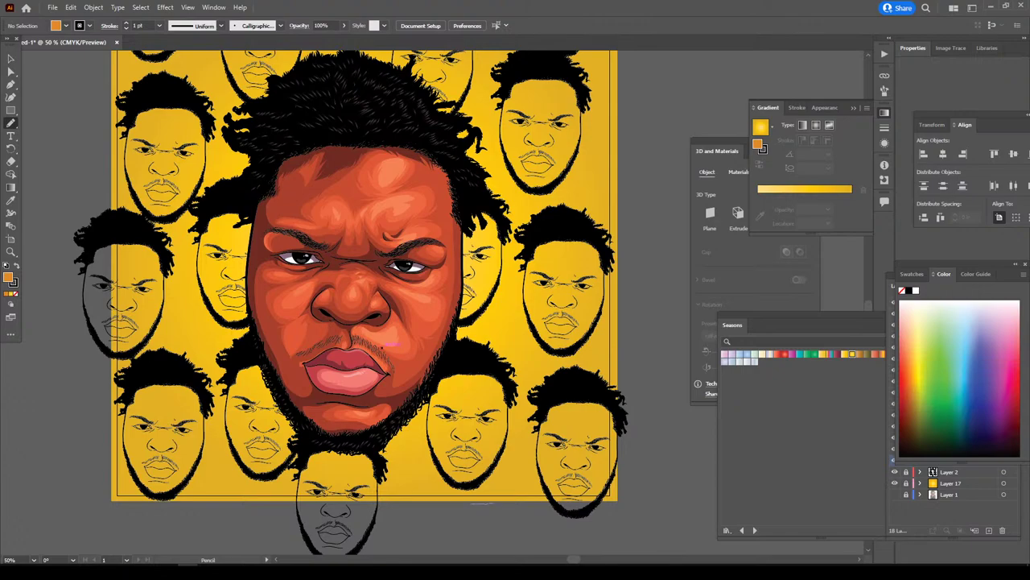
{"action": "mouse_move", "coordinate": [558, 449]}
{"action": "left_mouse_down"}
{"action": "mouse_move", "coordinate": [588, 371]}
{"action": "mouse_move", "coordinate": [548, 397]}
{"action": "left_mouse_up"}
{"action": "left_click_drag", "start_coordinate": [472, 487], "coordinate": [422, 509]}
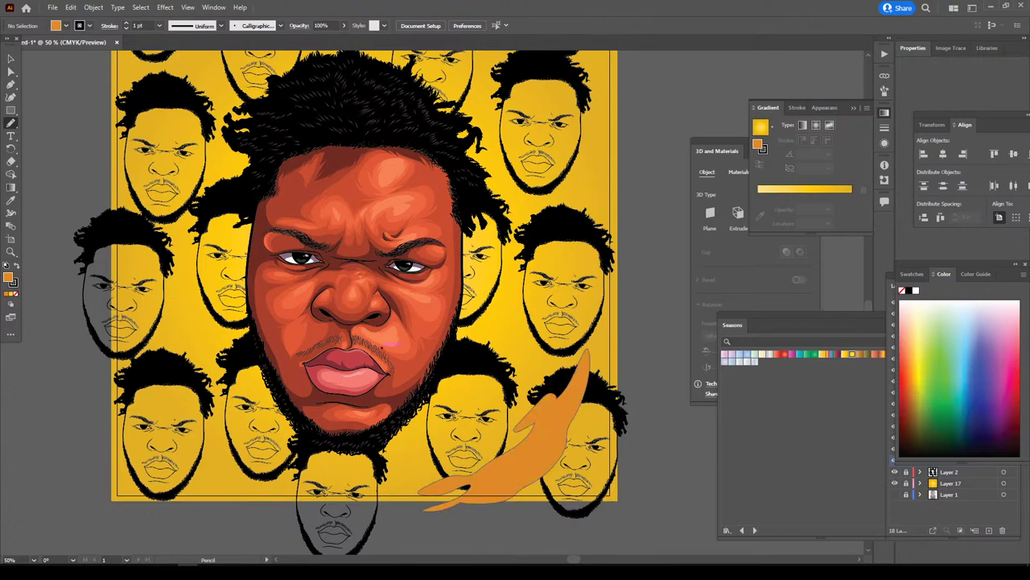
{"action": "scroll", "coordinate": [392, 344], "scroll_direction": "up", "scroll_amount": 2}
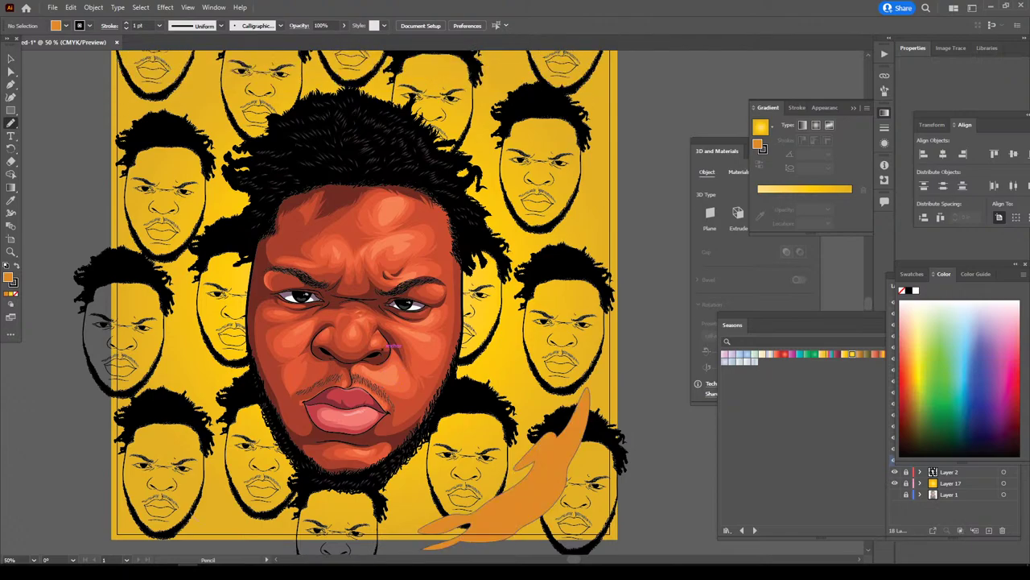
{"action": "left_click_drag", "start_coordinate": [262, 518], "coordinate": [144, 342]}
{"action": "left_click_drag", "start_coordinate": [135, 426], "coordinate": [130, 443]}
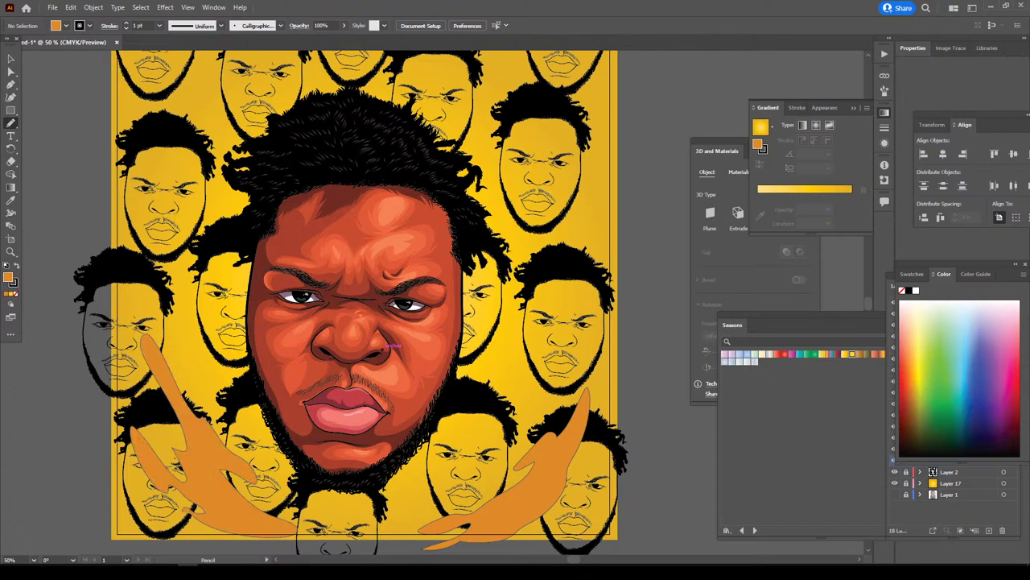
- Draw orange flames over the right-side face, across the hair top and the upper-right heads
{"action": "scroll", "coordinate": [351, 302], "scroll_direction": "up", "scroll_amount": 2}
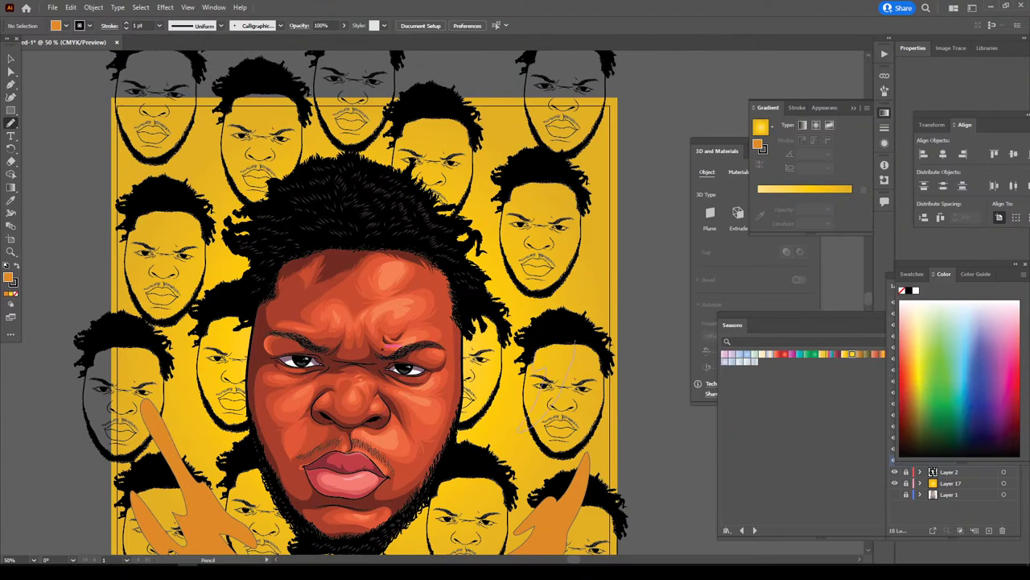
{"action": "mouse_move", "coordinate": [553, 282]}
{"action": "left_mouse_down"}
{"action": "mouse_move", "coordinate": [537, 350]}
{"action": "mouse_move", "coordinate": [577, 315]}
{"action": "left_mouse_up"}
{"action": "scroll", "coordinate": [579, 338], "scroll_direction": "up", "scroll_amount": 2}
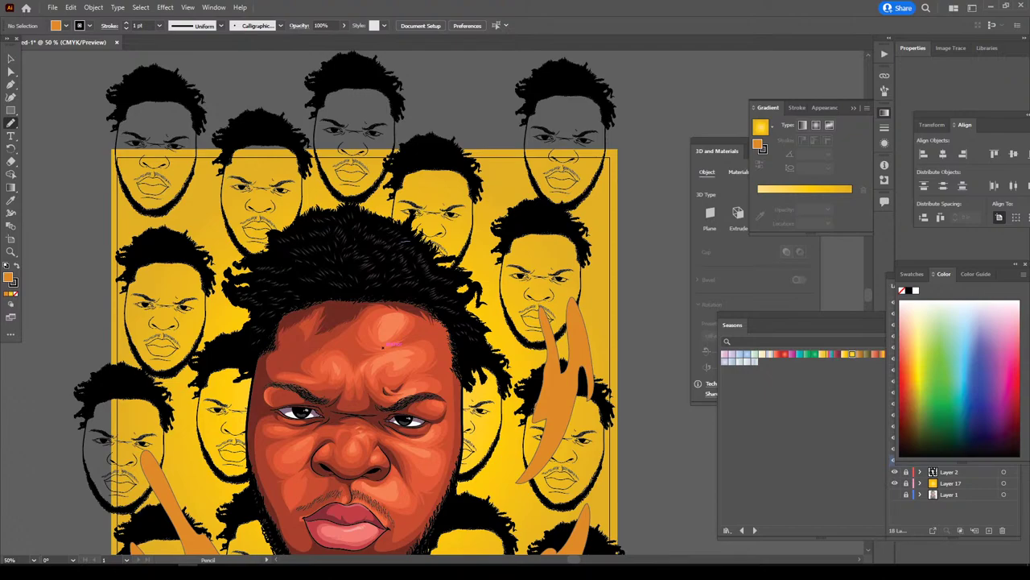
{"action": "left_click_drag", "start_coordinate": [401, 240], "coordinate": [476, 282]}
{"action": "left_click_drag", "start_coordinate": [484, 202], "coordinate": [551, 240]}
{"action": "left_click_drag", "start_coordinate": [416, 161], "coordinate": [481, 182]}
{"action": "left_click_drag", "start_coordinate": [378, 211], "coordinate": [290, 202]}
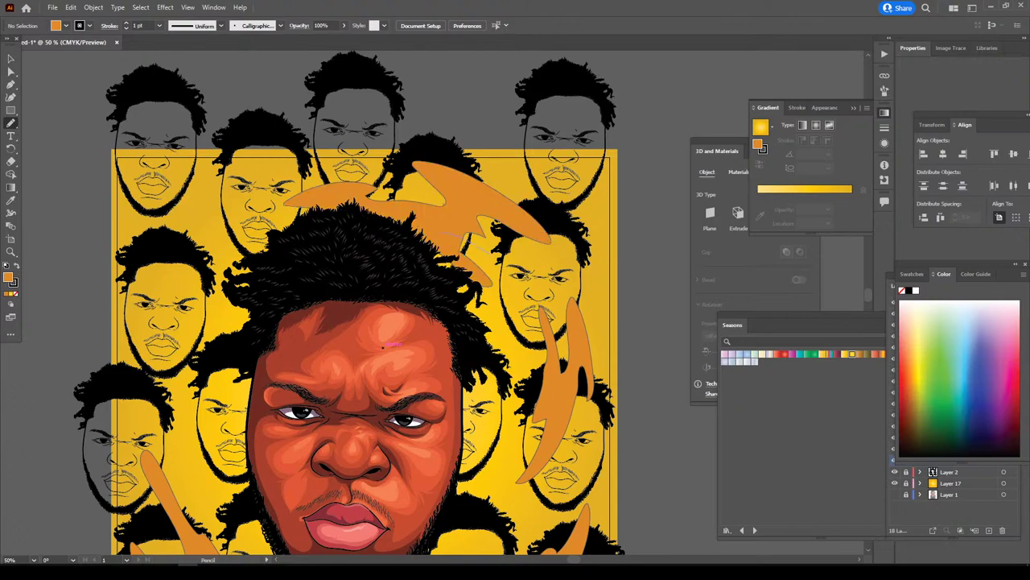
{"action": "left_click_drag", "start_coordinate": [455, 220], "coordinate": [516, 275]}
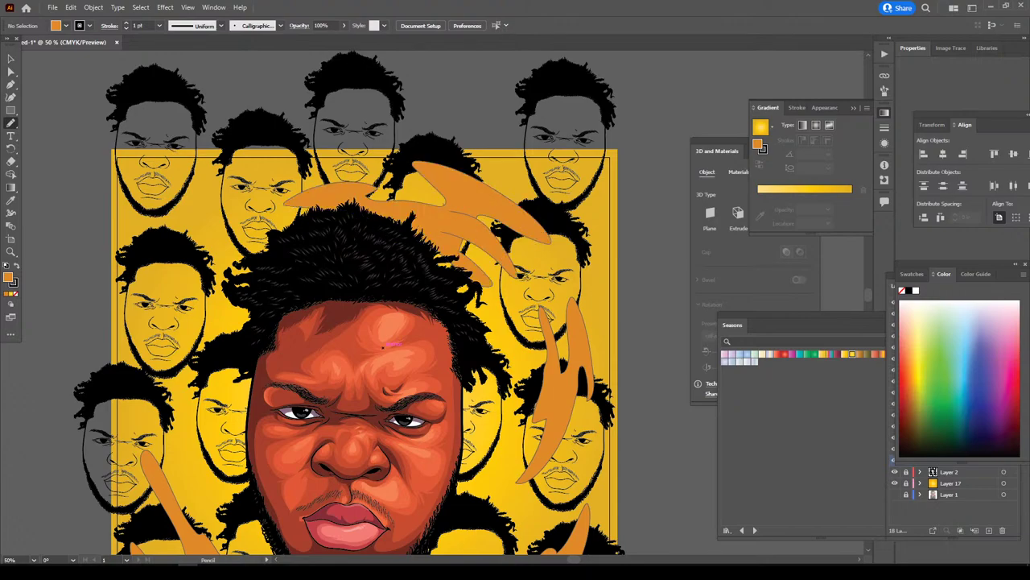
- Add orange flame shapes across the upper-left head near the yellow box top
{"action": "key", "text": "ctrl+minus"}
{"action": "key", "text": "ctrl+minus"}
{"action": "key", "text": "ctrl+plus"}
{"action": "key", "text": "ctrl+plus"}
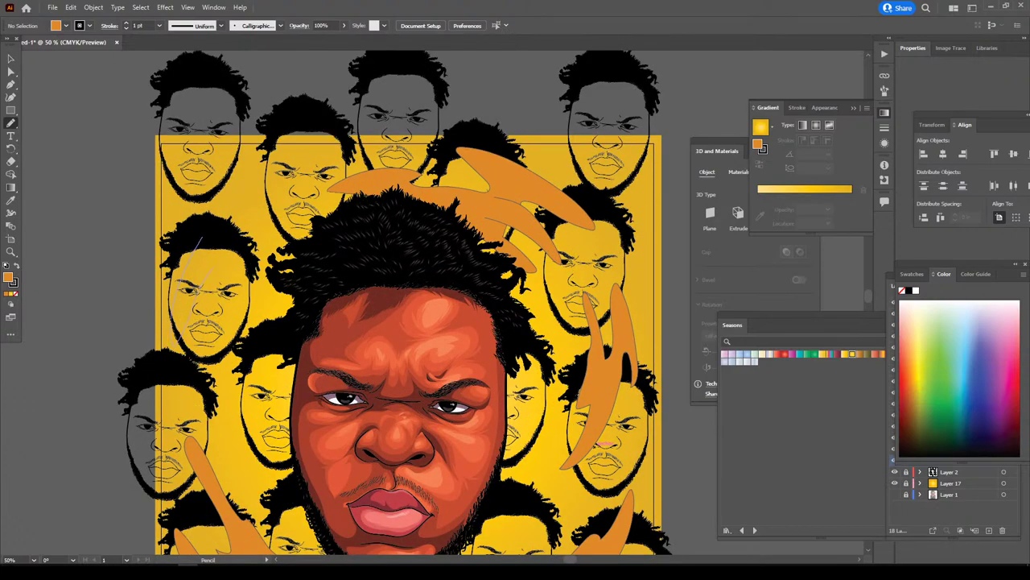
{"action": "left_click_drag", "start_coordinate": [199, 238], "coordinate": [248, 243]}
{"action": "left_click_drag", "start_coordinate": [256, 148], "coordinate": [277, 140]}
{"action": "left_click_drag", "start_coordinate": [198, 229], "coordinate": [181, 254]}
- Draw orange flames along the left jaw and curving out from the top-right corner
{"action": "key", "text": "ctrl+minus"}
{"action": "key", "text": "ctrl+minus"}
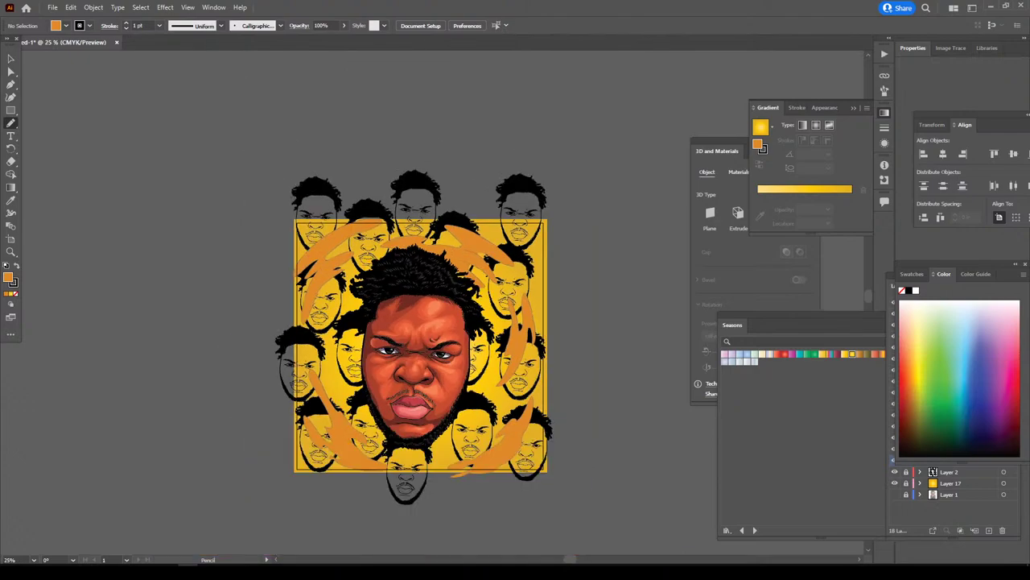
{"action": "key", "text": "ctrl+equal"}
{"action": "scroll", "coordinate": [358, 330], "scroll_direction": "down", "scroll_amount": 1}
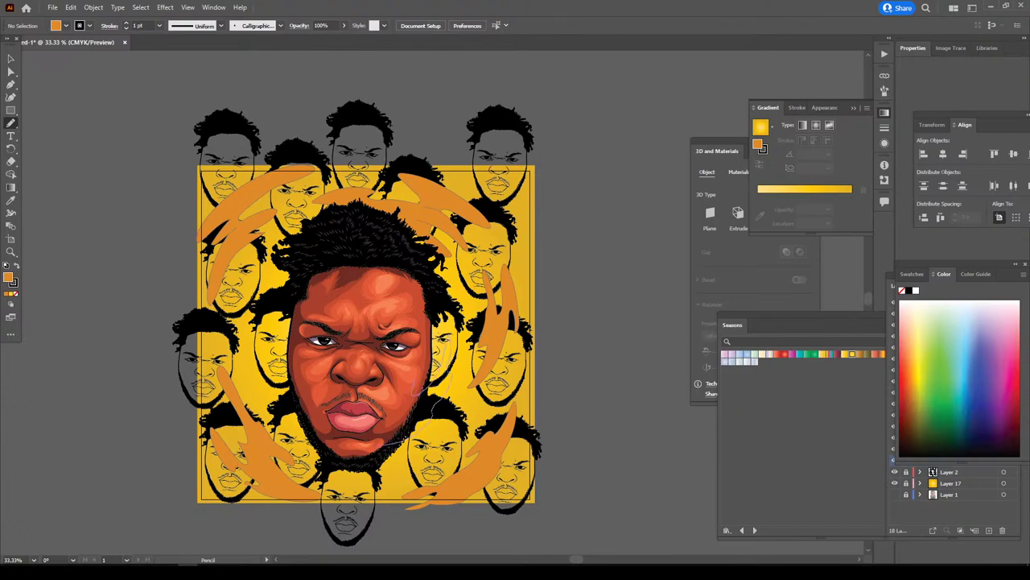
{"action": "left_click_drag", "start_coordinate": [319, 436], "coordinate": [284, 396]}
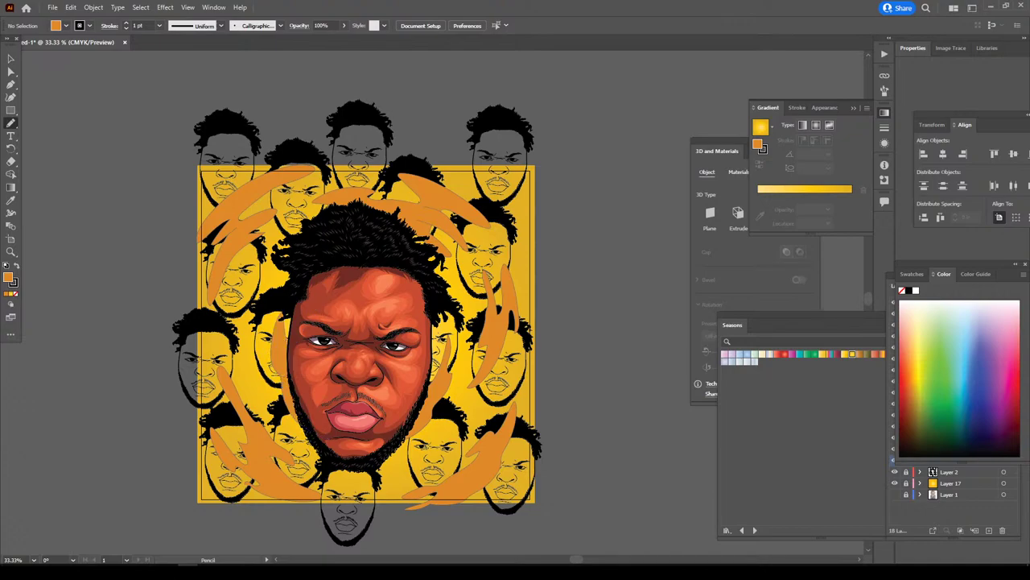
{"action": "scroll", "coordinate": [357, 339], "scroll_direction": "up", "scroll_amount": 2}
{"action": "mouse_move", "coordinate": [519, 188]}
{"action": "left_mouse_down"}
{"action": "mouse_move", "coordinate": [556, 256]}
{"action": "mouse_move", "coordinate": [536, 281]}
{"action": "left_mouse_up"}
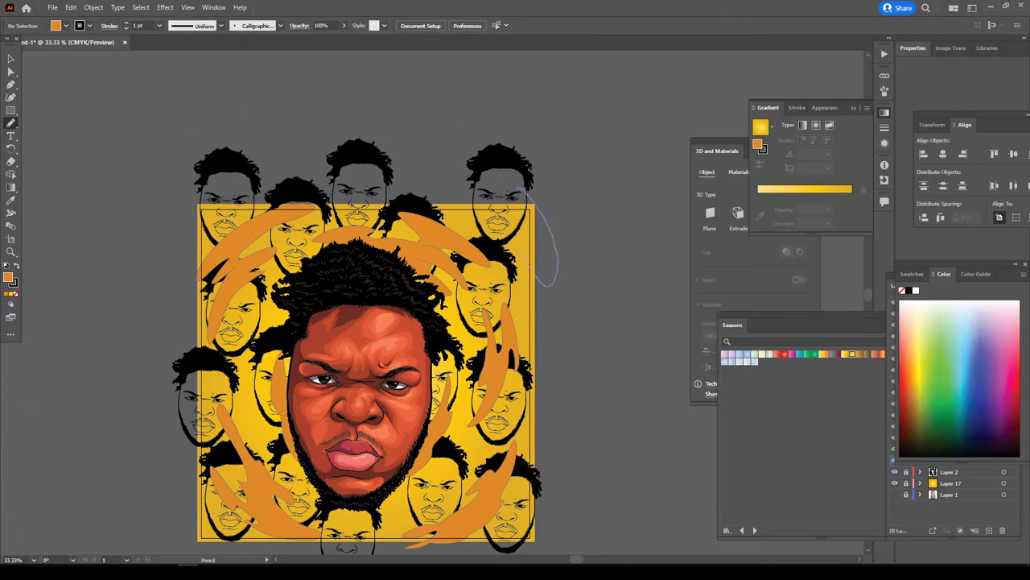
{"action": "left_click_drag", "start_coordinate": [499, 240], "coordinate": [515, 264]}
{"action": "mouse_move", "coordinate": [462, 205]}
{"action": "left_mouse_down"}
{"action": "mouse_move", "coordinate": [440, 198]}
{"action": "mouse_move", "coordinate": [496, 184]}
{"action": "left_mouse_up"}
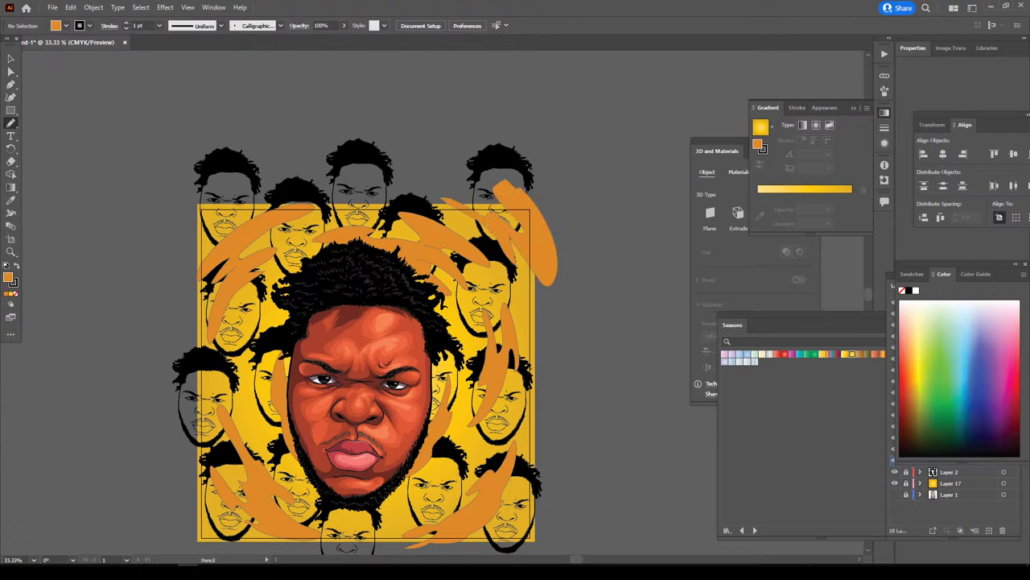
- Add orange flames along the left edge, at the lower right, and below the chin
{"action": "key", "text": "ctrl+minus"}
{"action": "key", "text": "ctrl+minus"}
{"action": "key", "text": "ctrl+plus"}
{"action": "key", "text": "ctrl+plus"}
{"action": "mouse_move", "coordinate": [193, 187]}
{"action": "left_mouse_down"}
{"action": "mouse_move", "coordinate": [177, 240]}
{"action": "mouse_move", "coordinate": [256, 190]}
{"action": "left_mouse_up"}
{"action": "scroll", "coordinate": [363, 322], "scroll_direction": "down", "scroll_amount": 2}
{"action": "scroll", "coordinate": [363, 322], "scroll_direction": "down", "scroll_amount": 3}
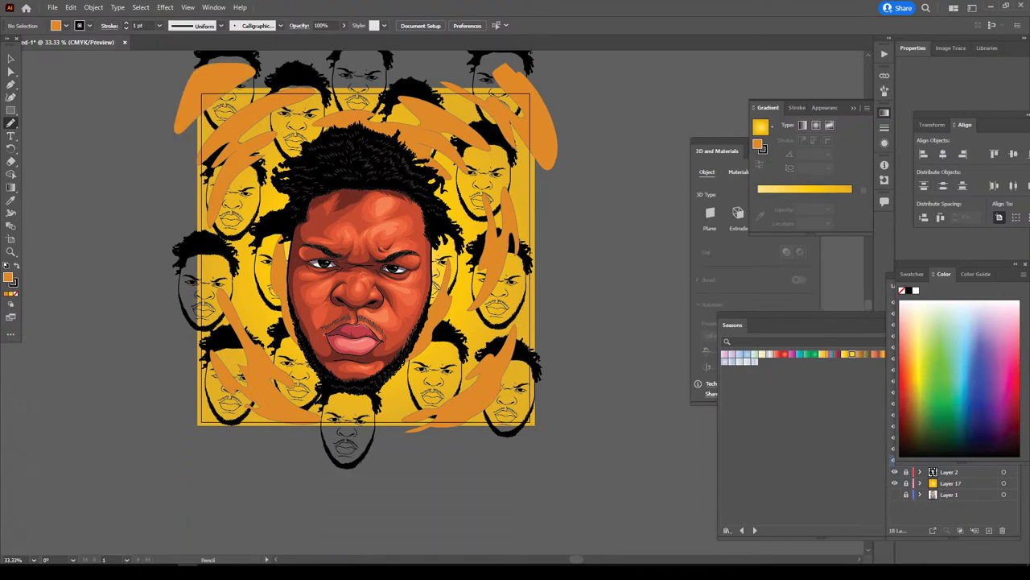
{"action": "key", "text": "ctrl+plus"}
{"action": "key", "text": "ctrl+plus"}
{"action": "left_click_drag", "start_coordinate": [613, 516], "coordinate": [638, 435]}
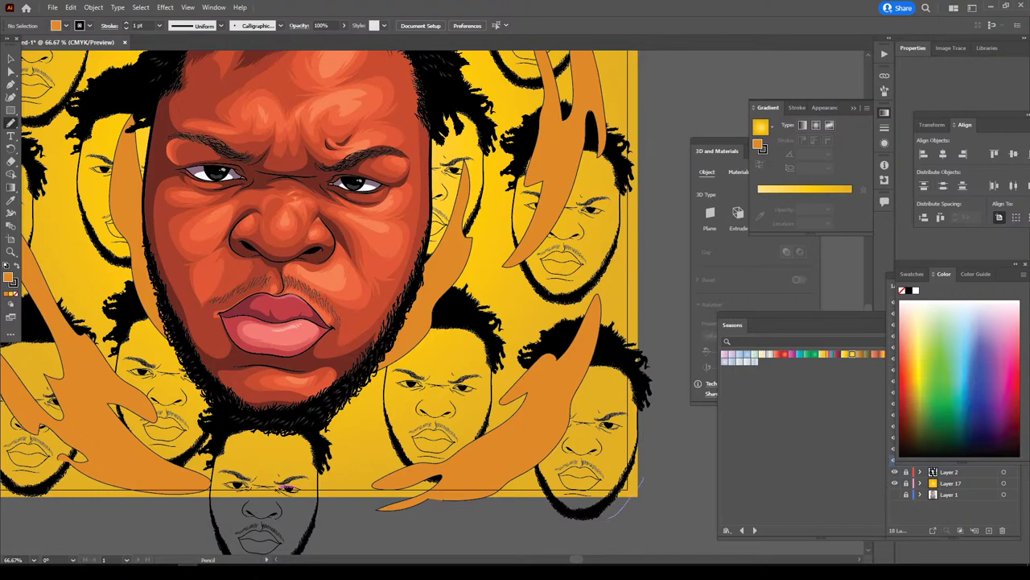
{"action": "left_click_drag", "start_coordinate": [602, 475], "coordinate": [539, 501]}
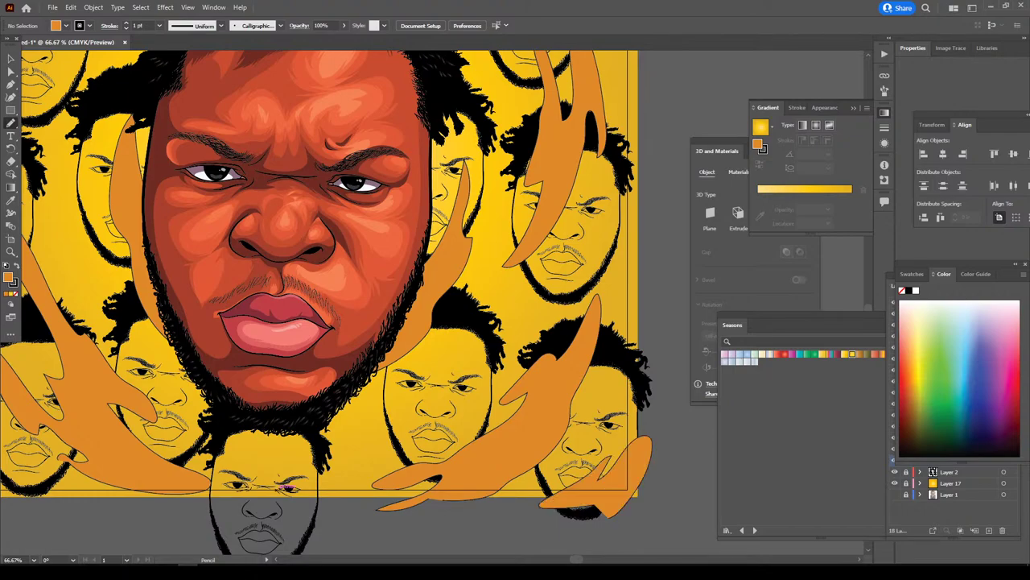
{"action": "left_click_drag", "start_coordinate": [307, 389], "coordinate": [329, 444]}
{"action": "left_click_drag", "start_coordinate": [475, 340], "coordinate": [481, 336]}
- Add a leaf-shaped flame beside the face and one along the left hairline, then show Layers
{"action": "key", "text": "ctrl+minus"}
{"action": "key", "text": "ctrl+minus"}
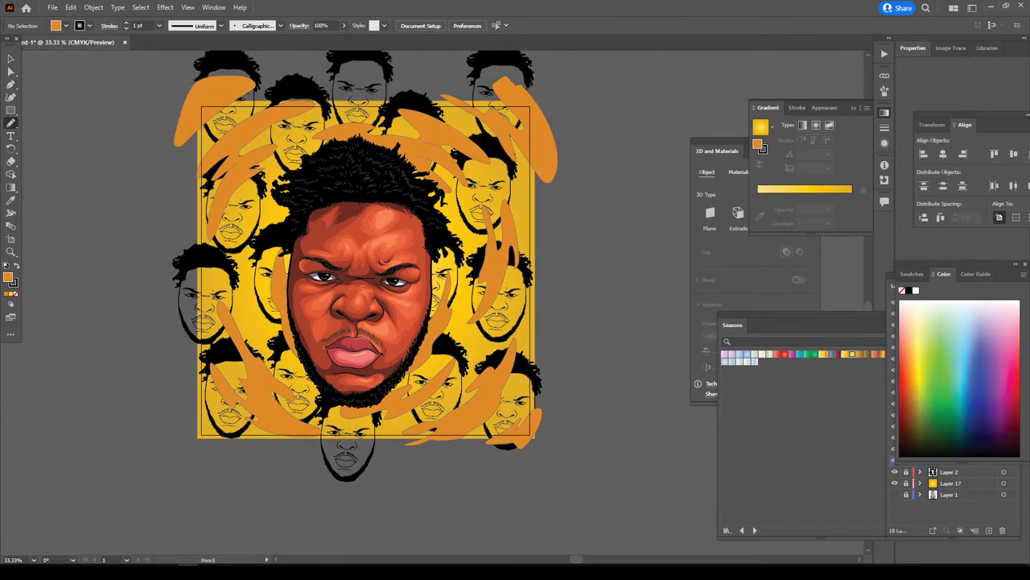
{"action": "key", "text": "ctrl+plus"}
{"action": "left_click_drag", "start_coordinate": [419, 267], "coordinate": [474, 303]}
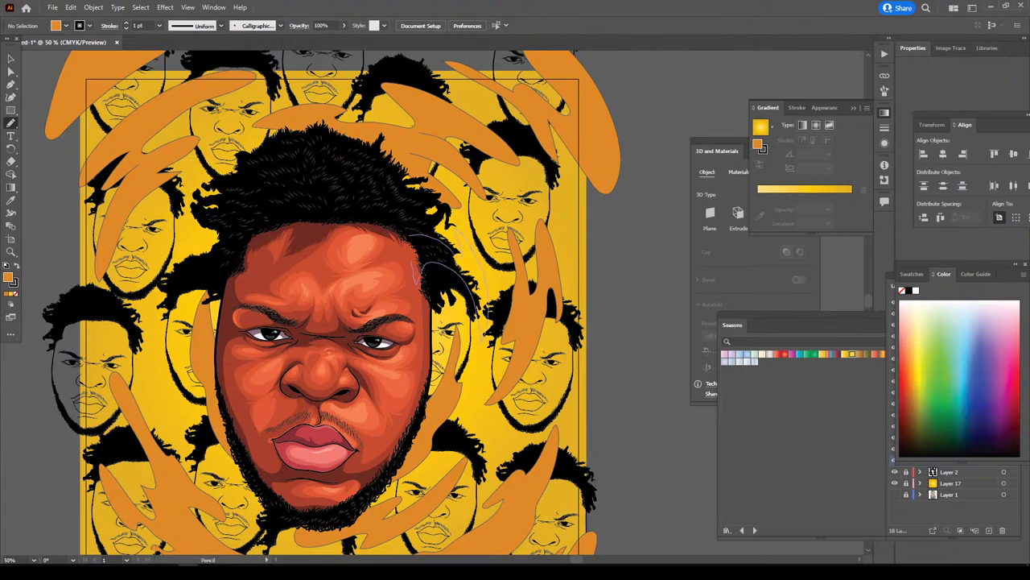
{"action": "left_click_drag", "start_coordinate": [454, 235], "coordinate": [471, 335]}
{"action": "left_click_drag", "start_coordinate": [257, 223], "coordinate": [164, 301]}
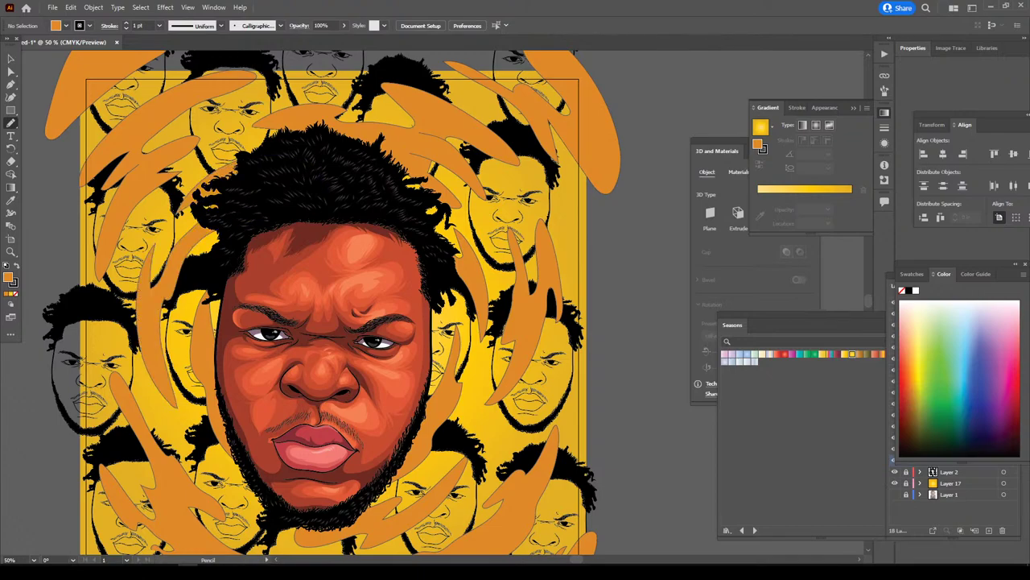
{"action": "key", "text": "ctrl+minus"}
{"action": "key", "text": "ctrl+minus"}
{"action": "key", "text": "ctrl+equal"}
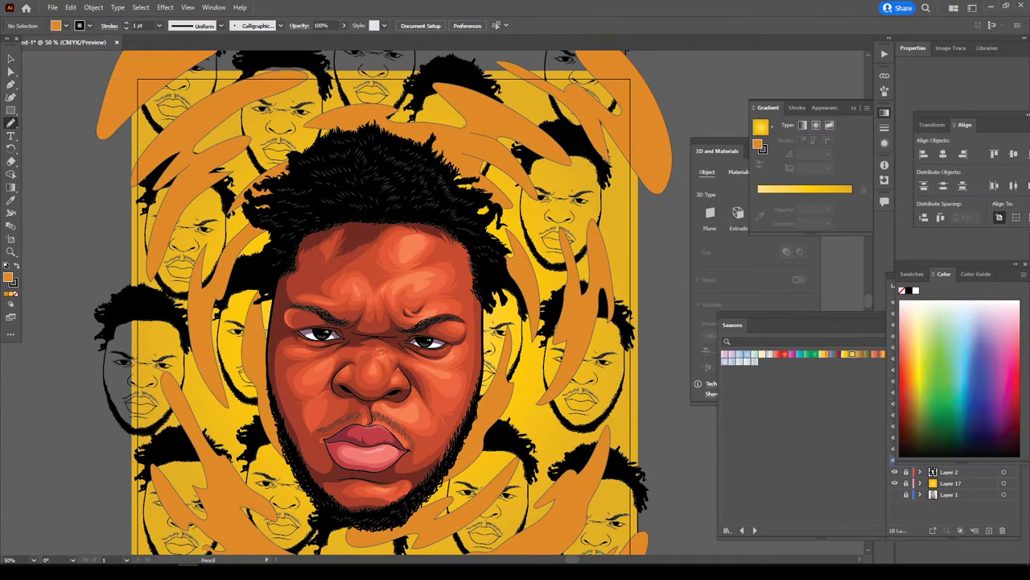
{"action": "key", "text": "F7"}
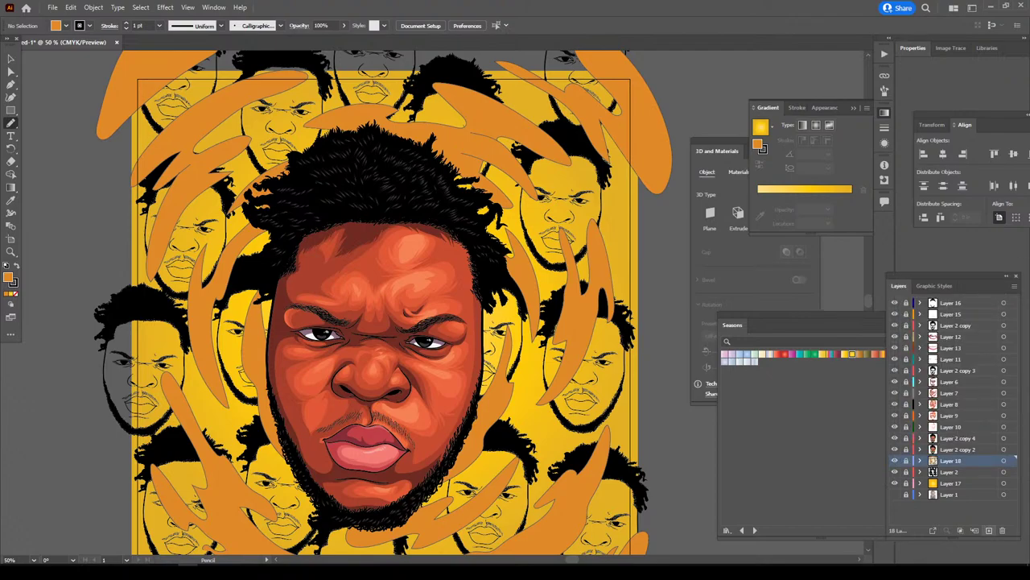
- Add Layer 19 and set the fill colour to red-orange F94000
{"action": "left_click", "coordinate": [989, 529]}
{"action": "key", "text": "ctrl+minus"}
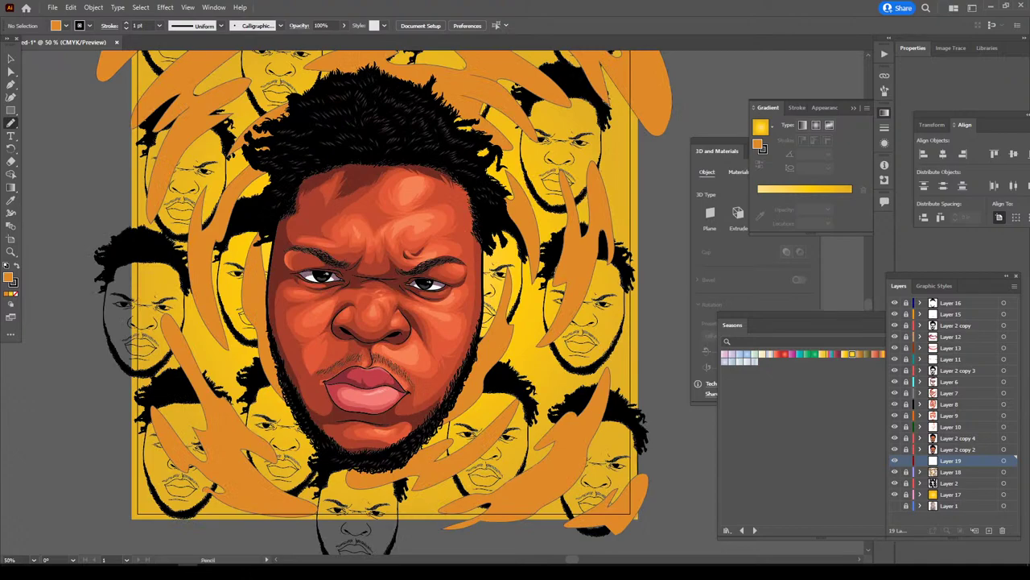
{"action": "key", "text": "ctrl+plus"}
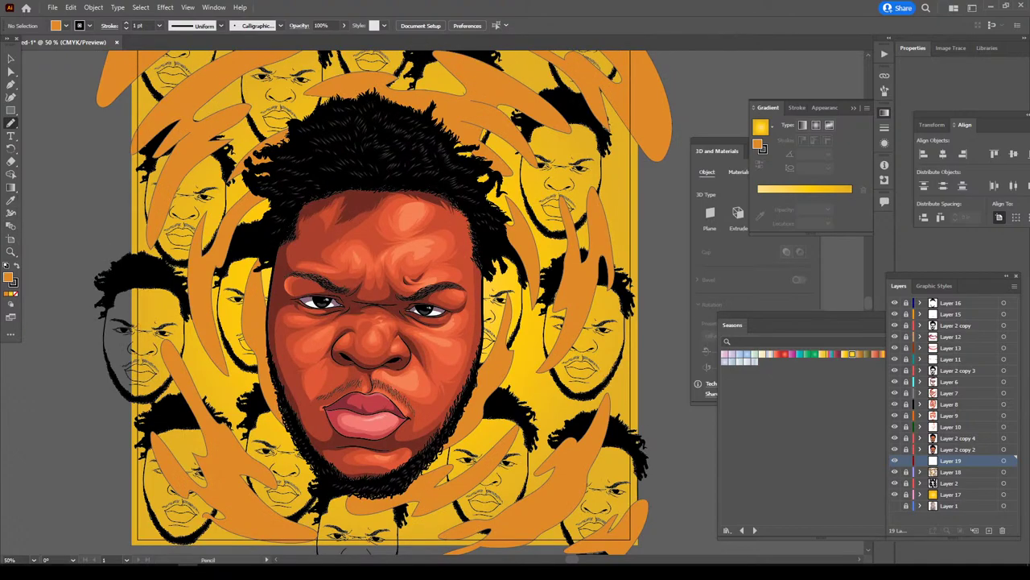
{"action": "double_click", "coordinate": [9, 277]}
{"action": "type", "text": "AA620C"}
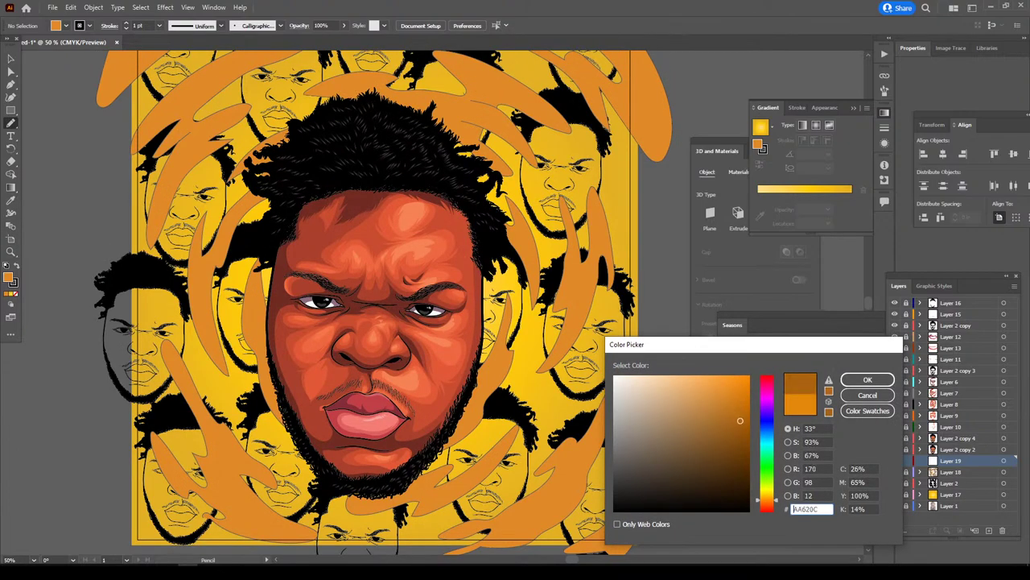
{"action": "type", "text": "AA350CCE3D0B"}
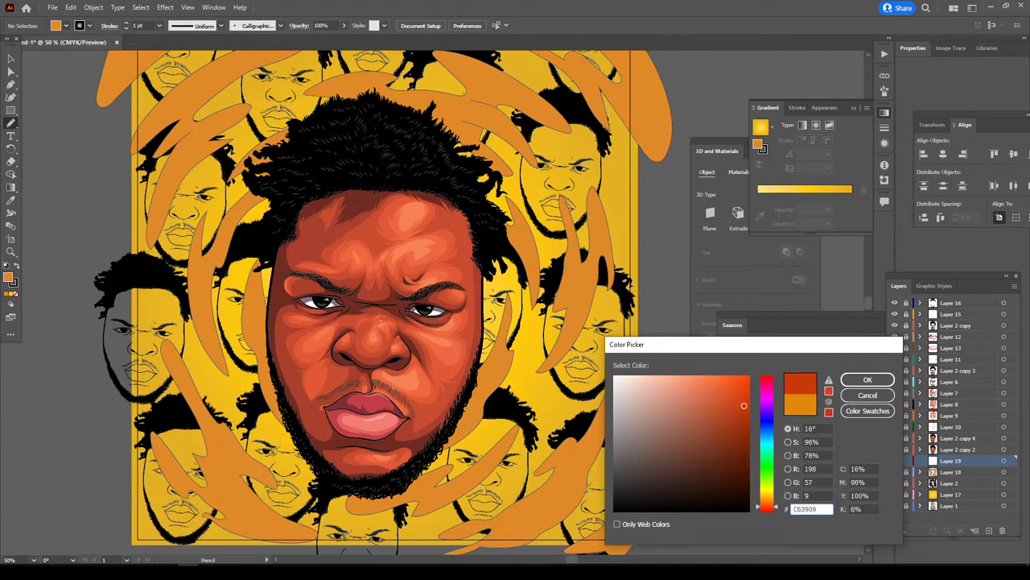
{"action": "type", "text": "F94000"}
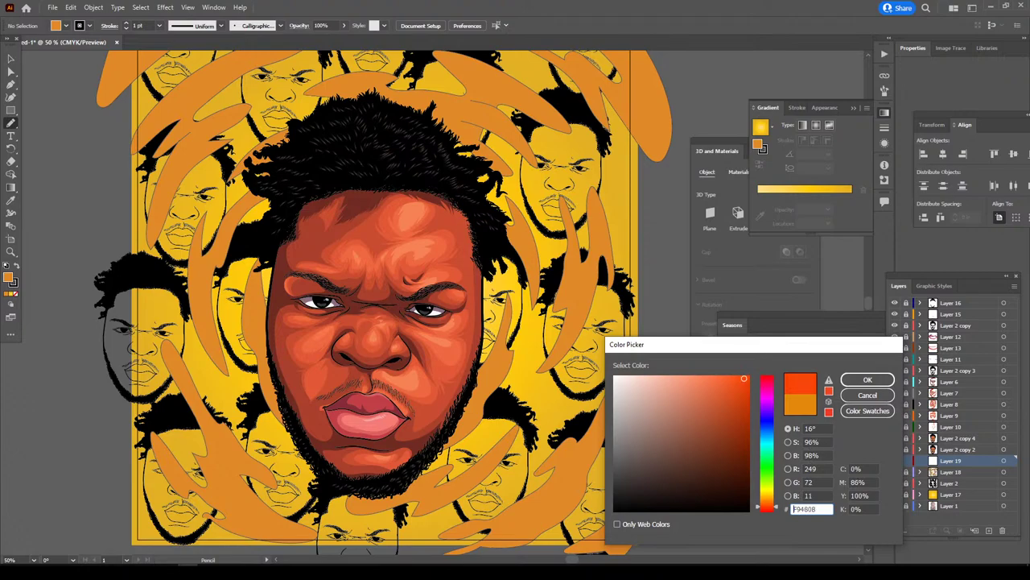
{"action": "left_click", "coordinate": [868, 379]}
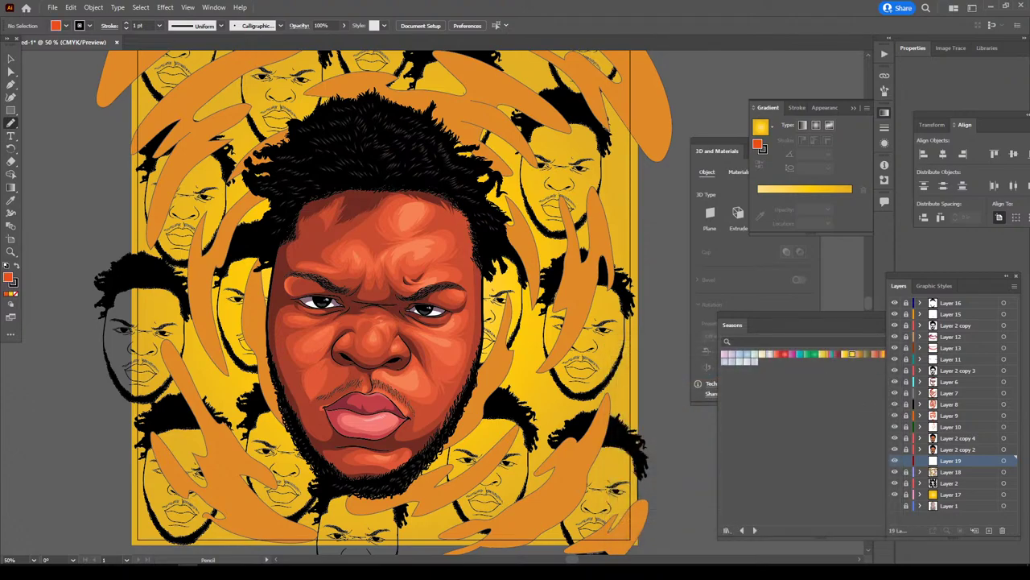
- Remove the stroke and draw red-orange flames at the lower right, face edge and upper right
{"action": "key", "text": "F6"}
{"action": "key", "text": "slash"}
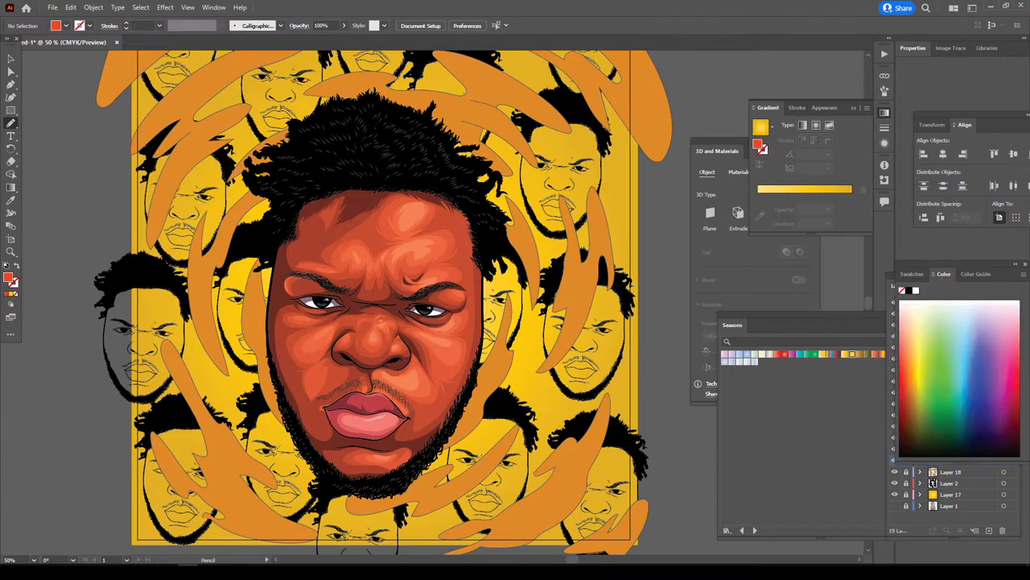
{"action": "key", "text": "h"}
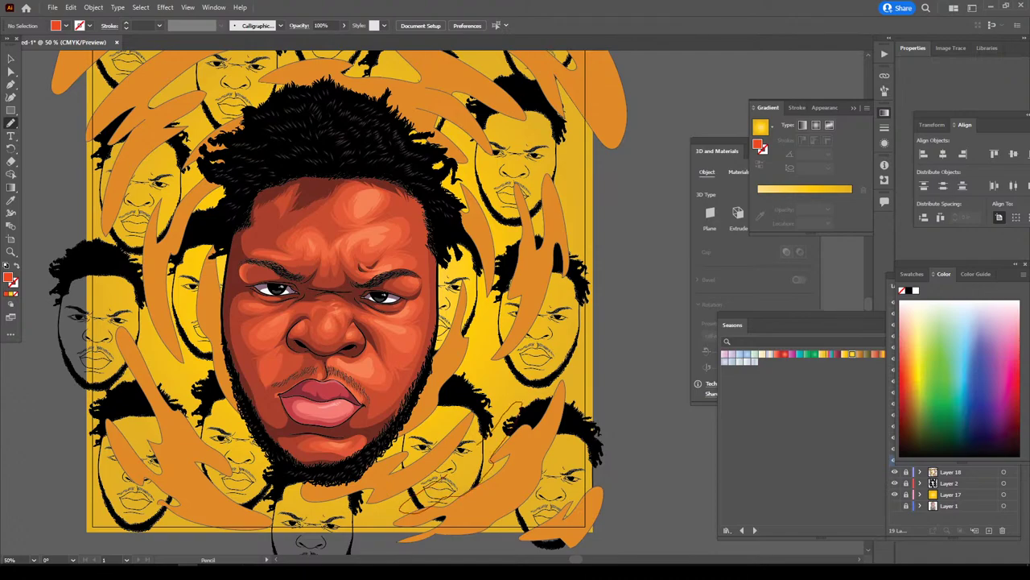
{"action": "left_click_drag", "start_coordinate": [522, 407], "coordinate": [402, 507]}
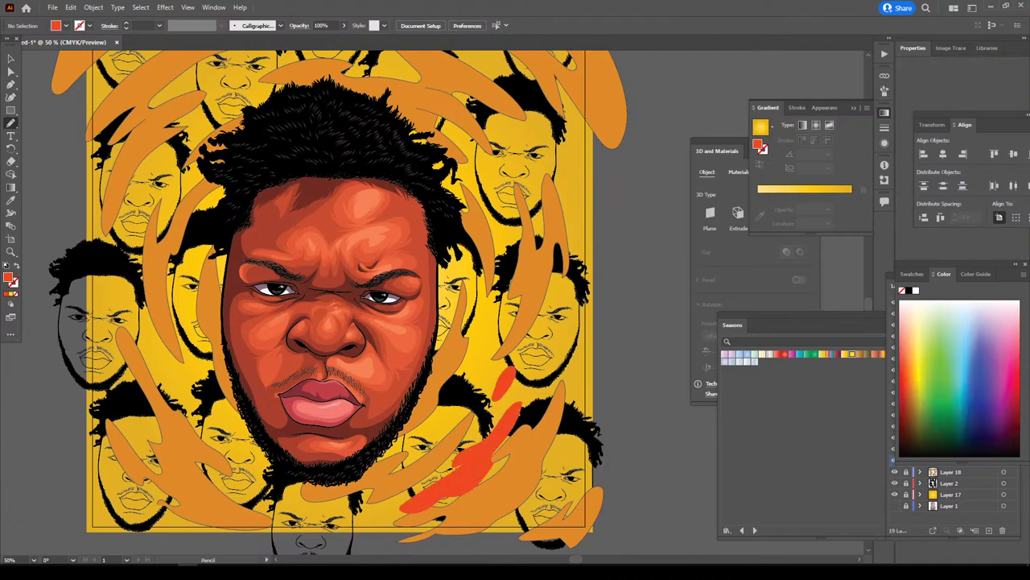
{"action": "scroll", "coordinate": [483, 379], "scroll_direction": "up", "scroll_amount": 1}
{"action": "scroll", "coordinate": [443, 373], "scroll_direction": "up", "scroll_amount": 1}
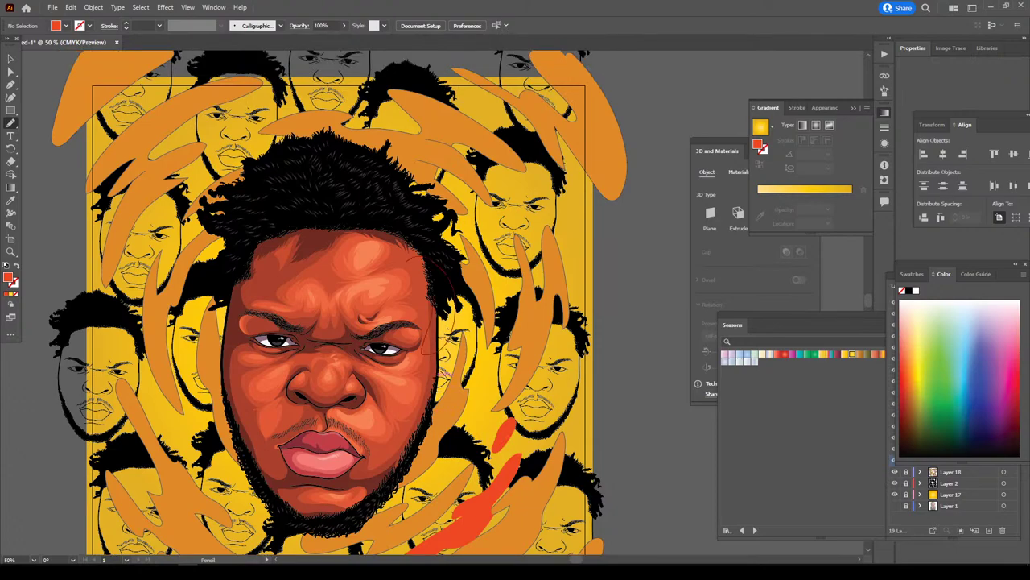
{"action": "left_click_drag", "start_coordinate": [449, 282], "coordinate": [439, 353]}
{"action": "scroll", "coordinate": [443, 370], "scroll_direction": "up", "scroll_amount": 1}
{"action": "left_click_drag", "start_coordinate": [449, 233], "coordinate": [443, 224]}
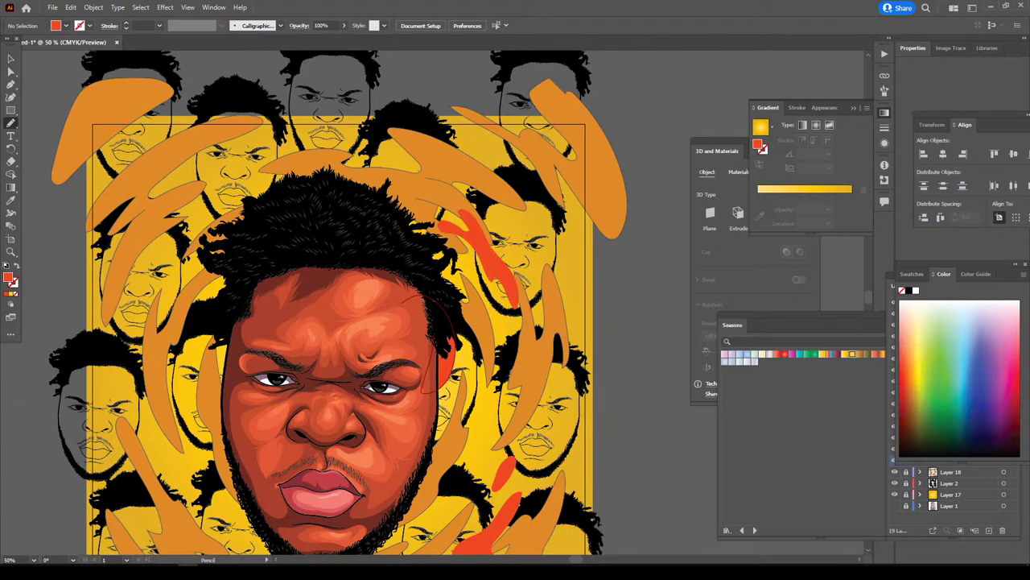
- Add red-orange flames at the lower left, over the left swirl, and above the hair
{"action": "scroll", "coordinate": [509, 346], "scroll_direction": "down", "scroll_amount": 2}
{"action": "scroll", "coordinate": [510, 346], "scroll_direction": "down", "scroll_amount": 1}
{"action": "scroll", "coordinate": [510, 346], "scroll_direction": "up", "scroll_amount": 2}
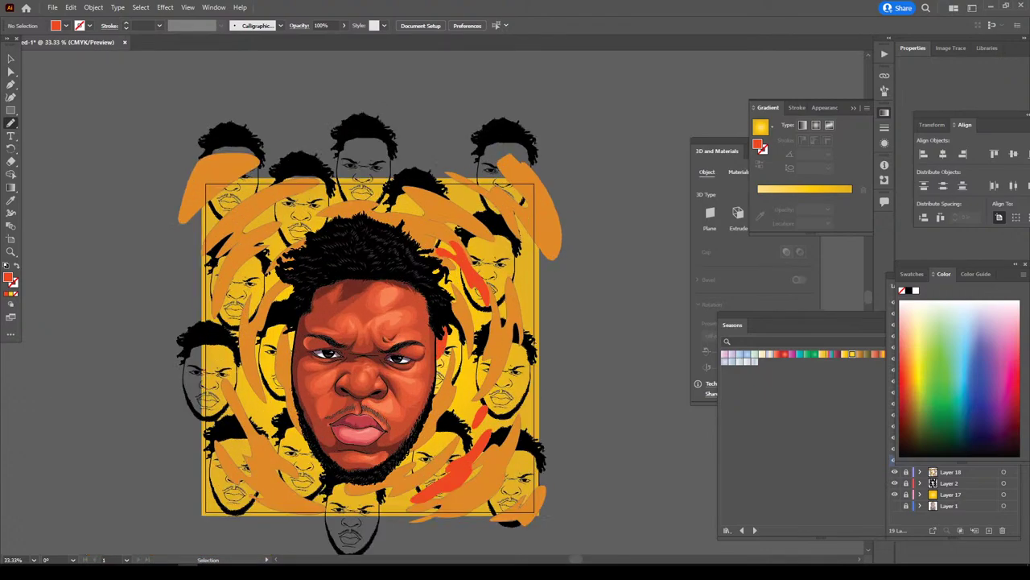
{"action": "scroll", "coordinate": [563, 403], "scroll_direction": "up", "scroll_amount": 2}
{"action": "mouse_move", "coordinate": [262, 479]}
{"action": "left_mouse_down"}
{"action": "mouse_move", "coordinate": [175, 367]}
{"action": "mouse_move", "coordinate": [211, 422]}
{"action": "left_mouse_up"}
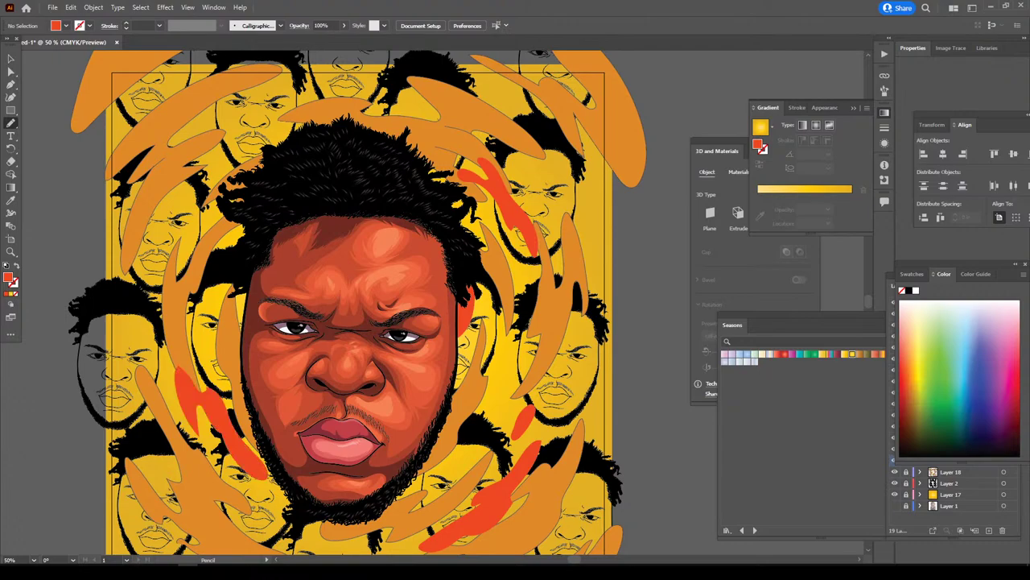
{"action": "left_click_drag", "start_coordinate": [149, 266], "coordinate": [205, 165]}
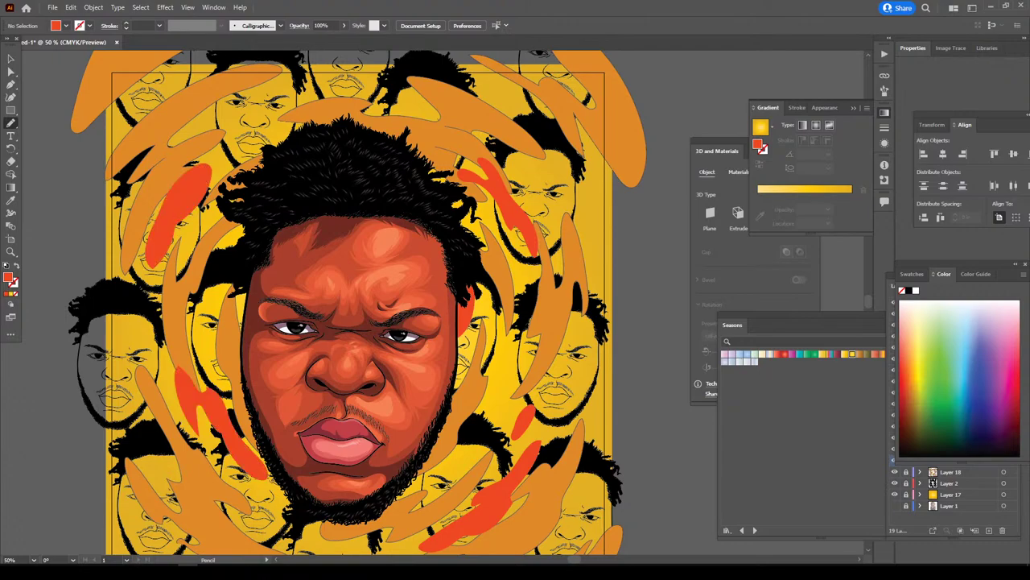
{"action": "left_click_drag", "start_coordinate": [261, 129], "coordinate": [225, 152]}
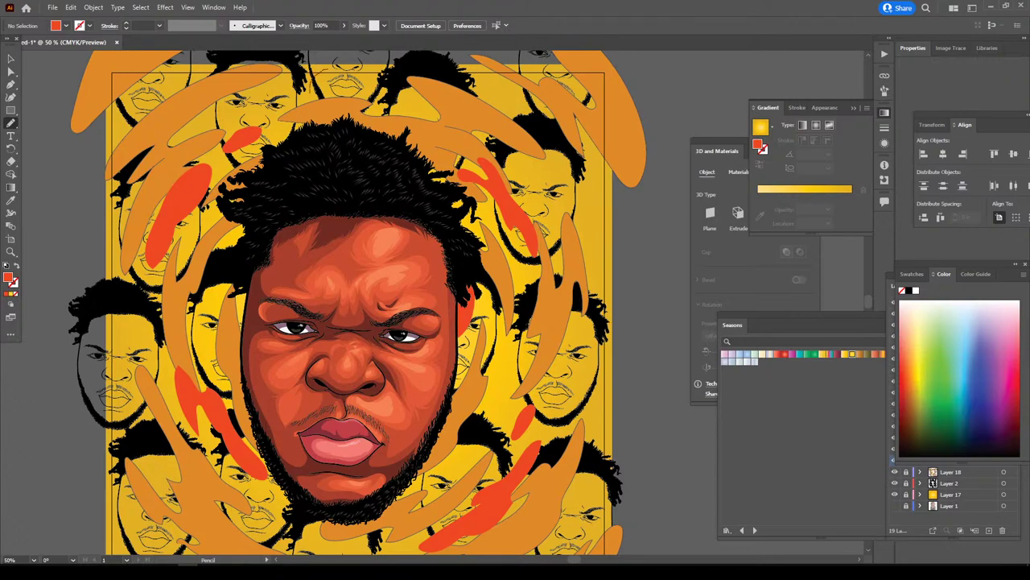
{"action": "left_click_drag", "start_coordinate": [311, 95], "coordinate": [390, 74]}
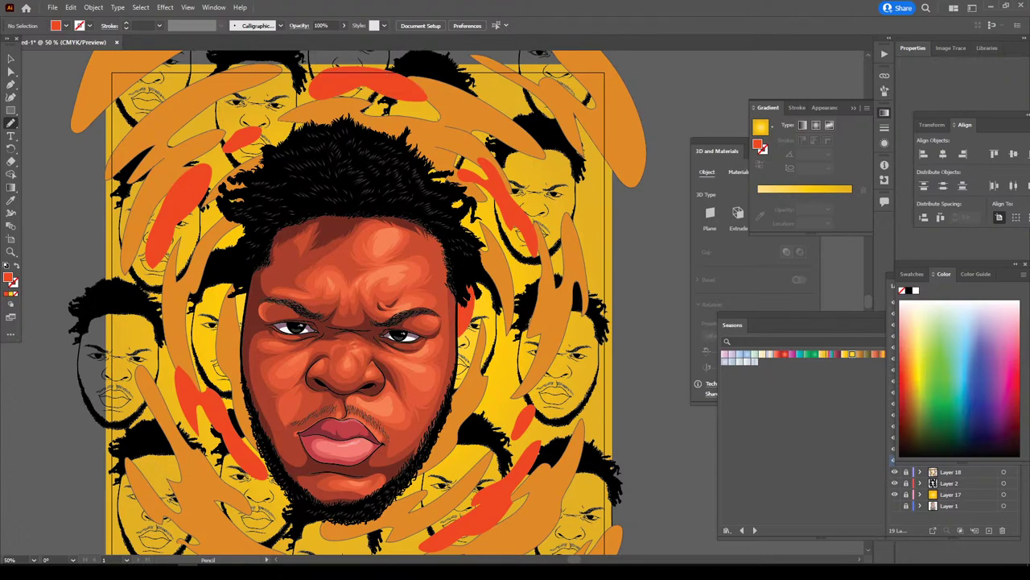
- Add red-orange strokes at the bottom right, left side, upper left and right edge
{"action": "scroll", "coordinate": [354, 322], "scroll_direction": "down", "scroll_amount": 3}
{"action": "scroll", "coordinate": [355, 322], "scroll_direction": "up", "scroll_amount": 3}
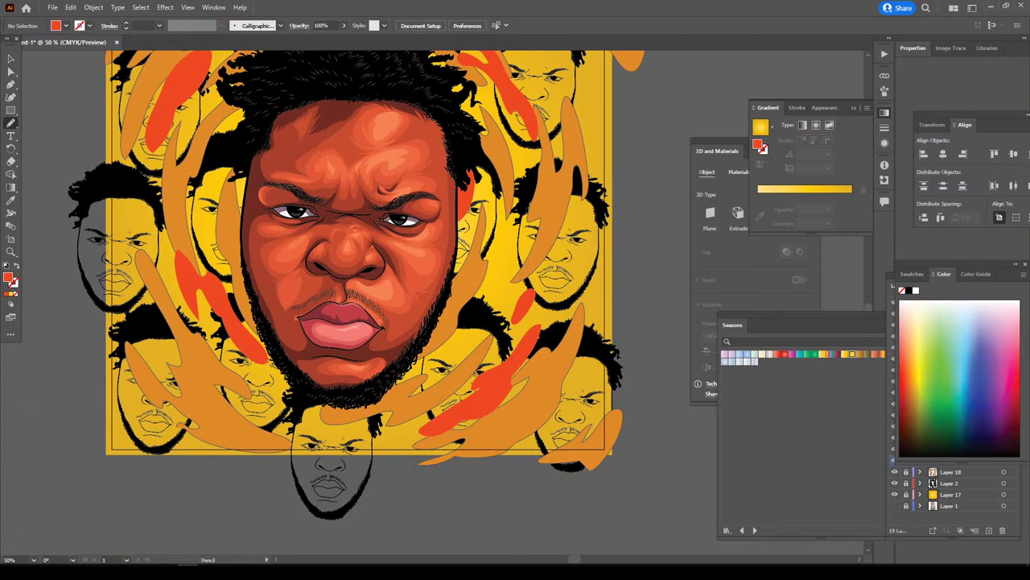
{"action": "mouse_move", "coordinate": [576, 435]}
{"action": "left_mouse_down"}
{"action": "mouse_move", "coordinate": [561, 385]}
{"action": "mouse_move", "coordinate": [508, 456]}
{"action": "left_mouse_up"}
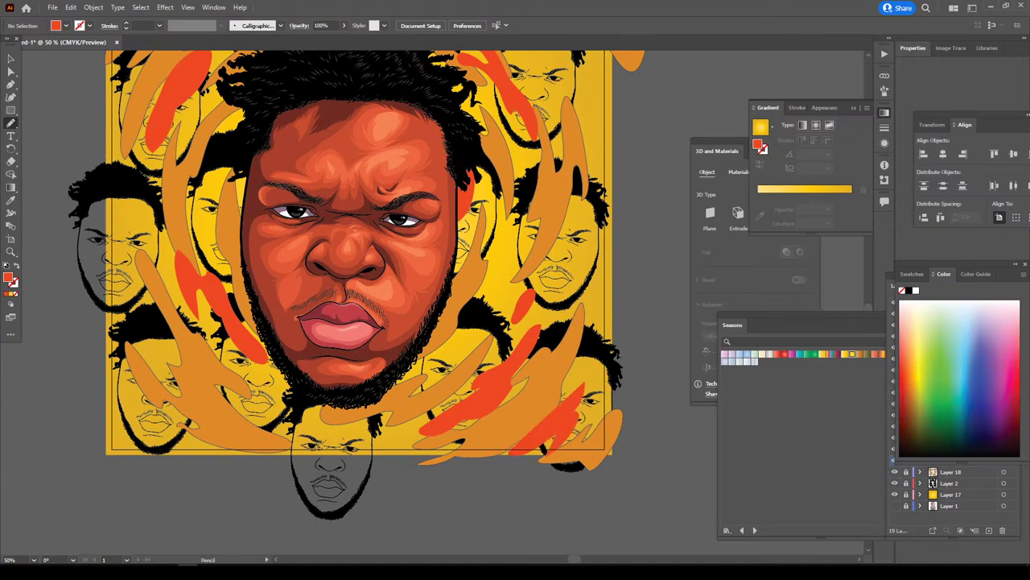
{"action": "mouse_move", "coordinate": [125, 414]}
{"action": "left_mouse_down"}
{"action": "mouse_move", "coordinate": [193, 452]}
{"action": "mouse_move", "coordinate": [133, 348]}
{"action": "mouse_move", "coordinate": [96, 396]}
{"action": "left_mouse_up"}
{"action": "scroll", "coordinate": [97, 396], "scroll_direction": "up", "scroll_amount": 1}
{"action": "scroll", "coordinate": [101, 386], "scroll_direction": "up", "scroll_amount": 2}
{"action": "scroll", "coordinate": [101, 386], "scroll_direction": "up", "scroll_amount": 2}
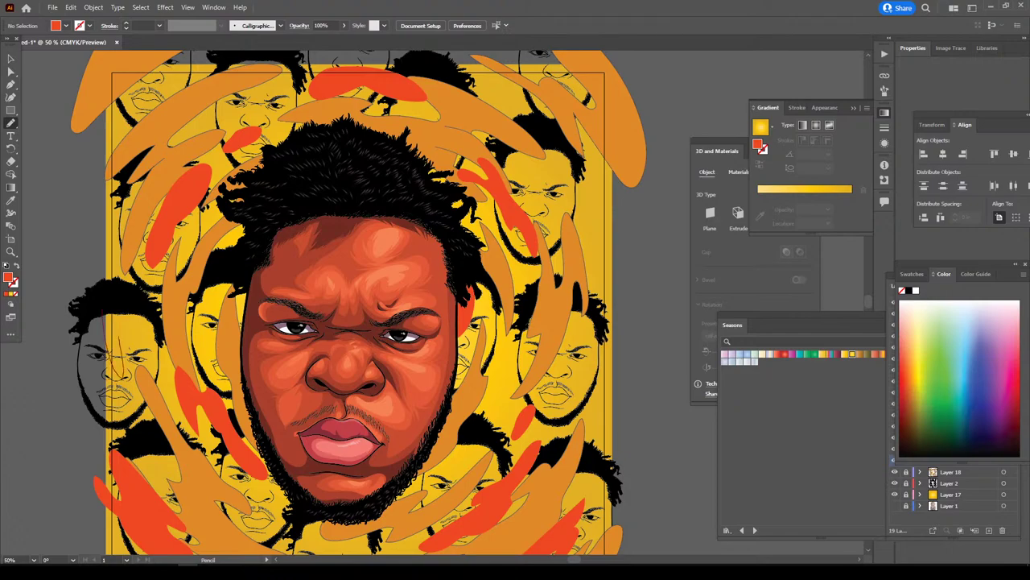
{"action": "left_click_drag", "start_coordinate": [121, 283], "coordinate": [133, 354]}
{"action": "scroll", "coordinate": [133, 354], "scroll_direction": "up", "scroll_amount": 3}
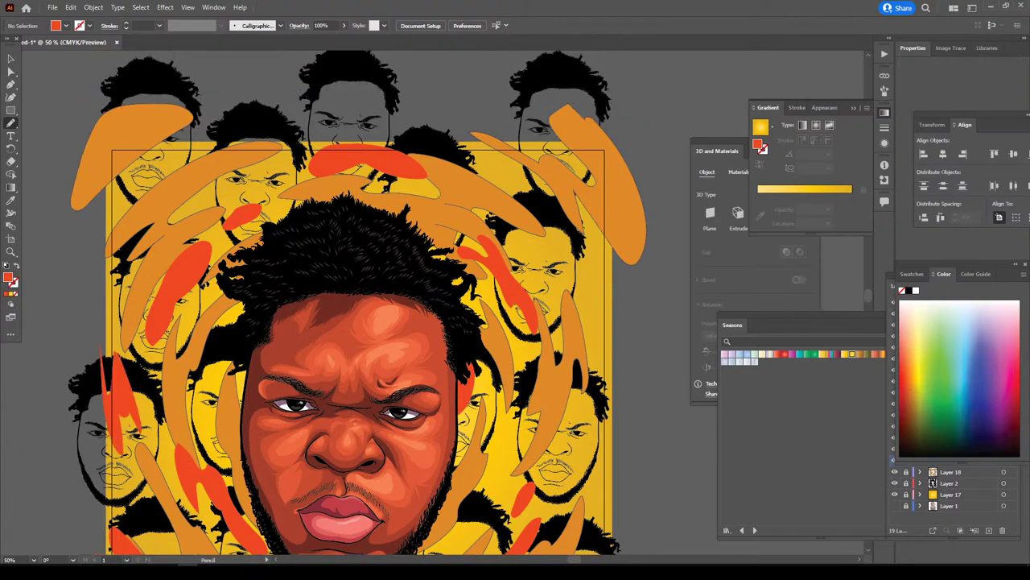
{"action": "left_click_drag", "start_coordinate": [144, 187], "coordinate": [133, 145]}
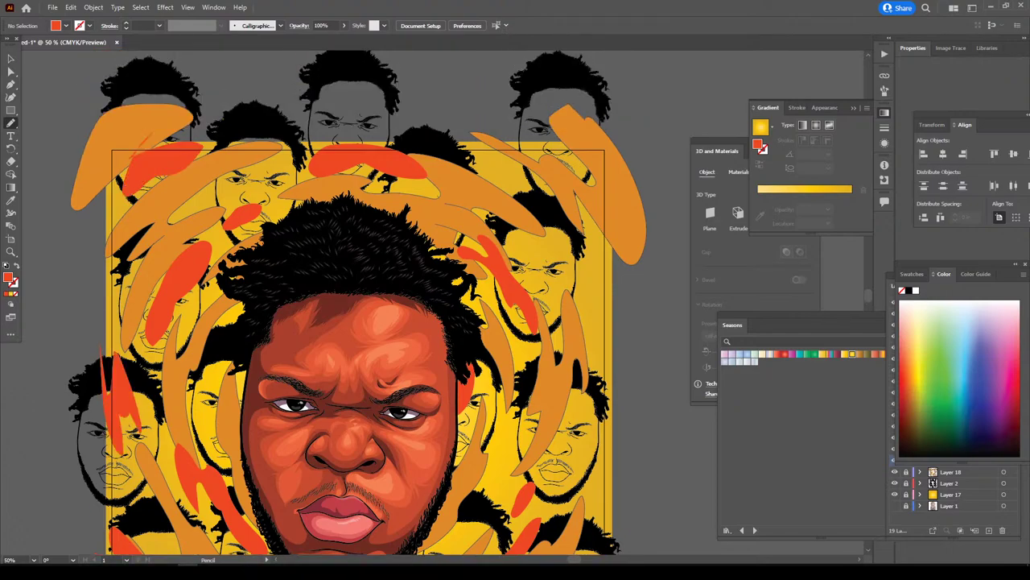
{"action": "left_click_drag", "start_coordinate": [624, 348], "coordinate": [562, 233]}
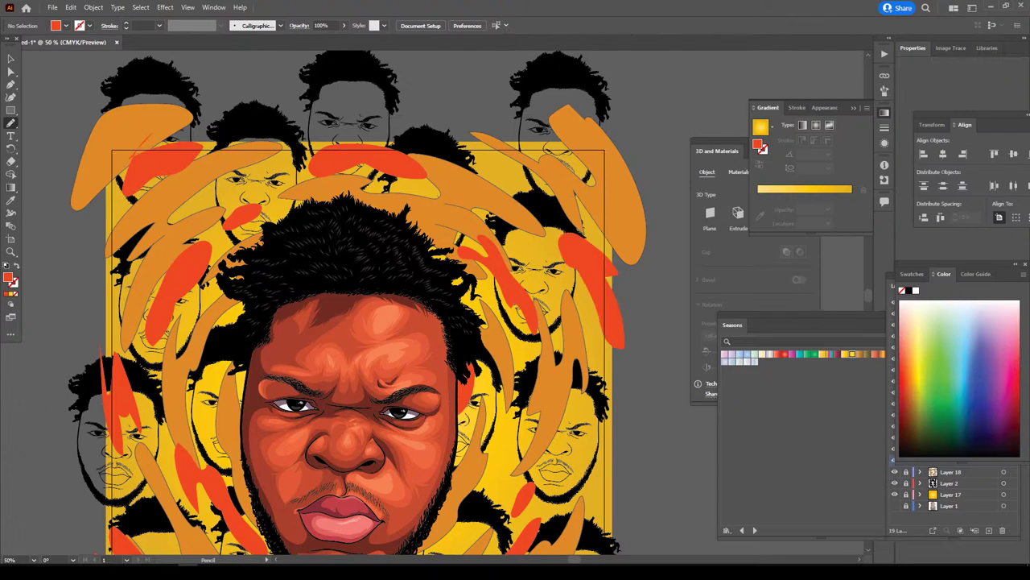
{"action": "key", "text": "ctrl+minus"}
{"action": "scroll", "coordinate": [423, 300], "scroll_direction": "down", "scroll_amount": 2}
{"action": "scroll", "coordinate": [313, 246], "scroll_direction": "up", "scroll_amount": 2}
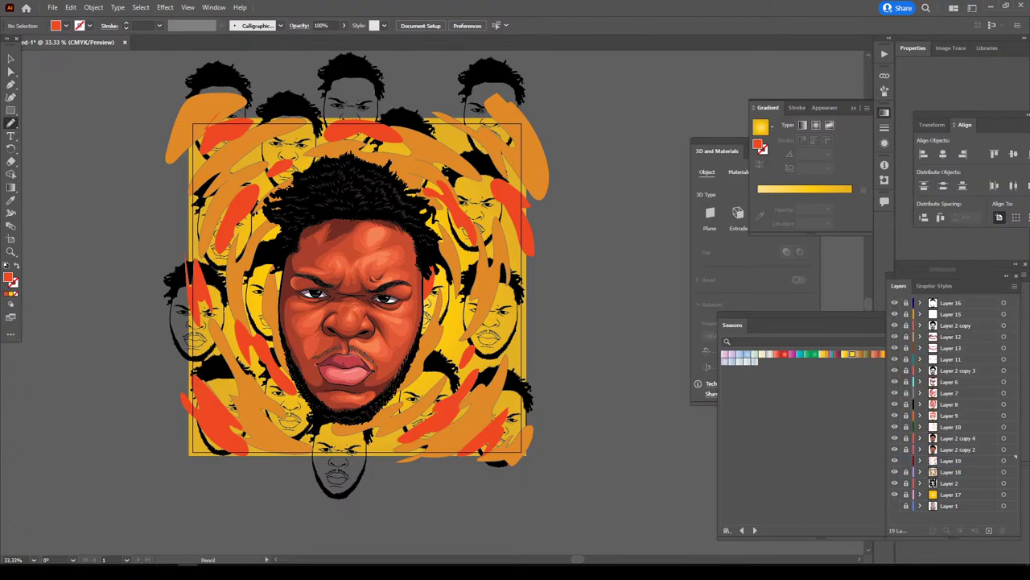
- Add a new layer and move Layer 20 below Layer 18
{"action": "left_click", "coordinate": [990, 530]}
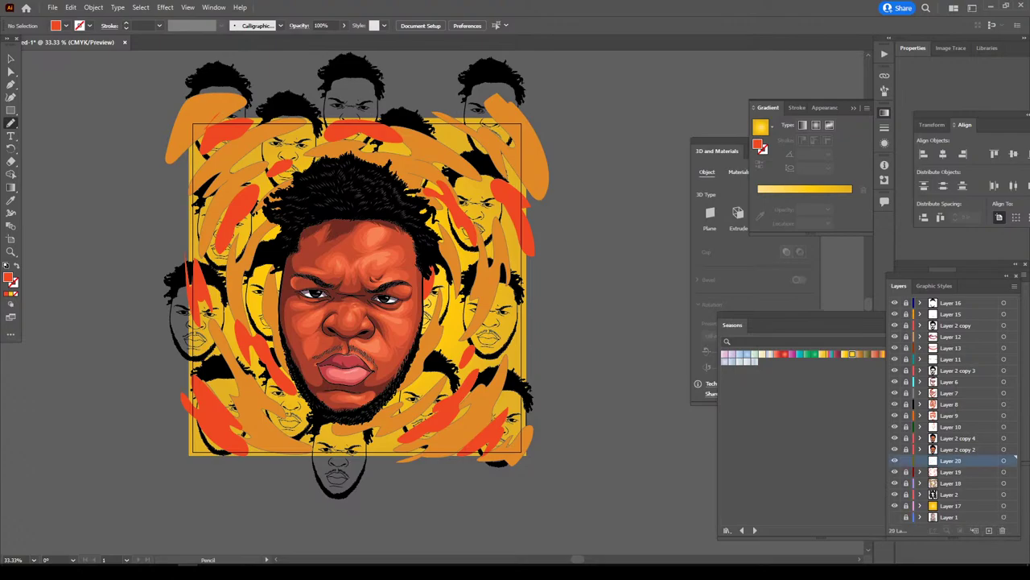
{"action": "left_click_drag", "start_coordinate": [951, 459], "coordinate": [950, 488]}
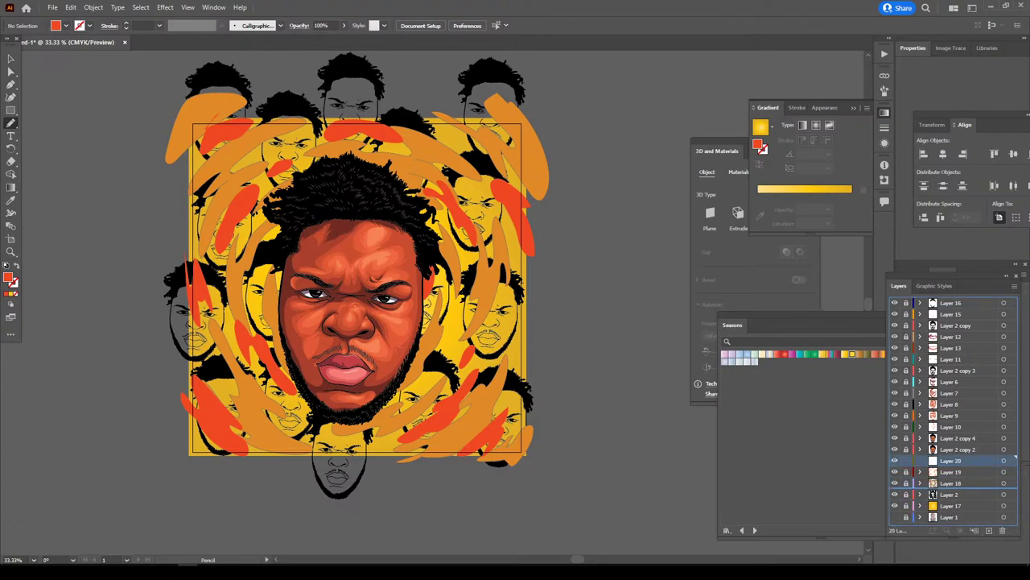
{"action": "key", "text": "ctrl+equal"}
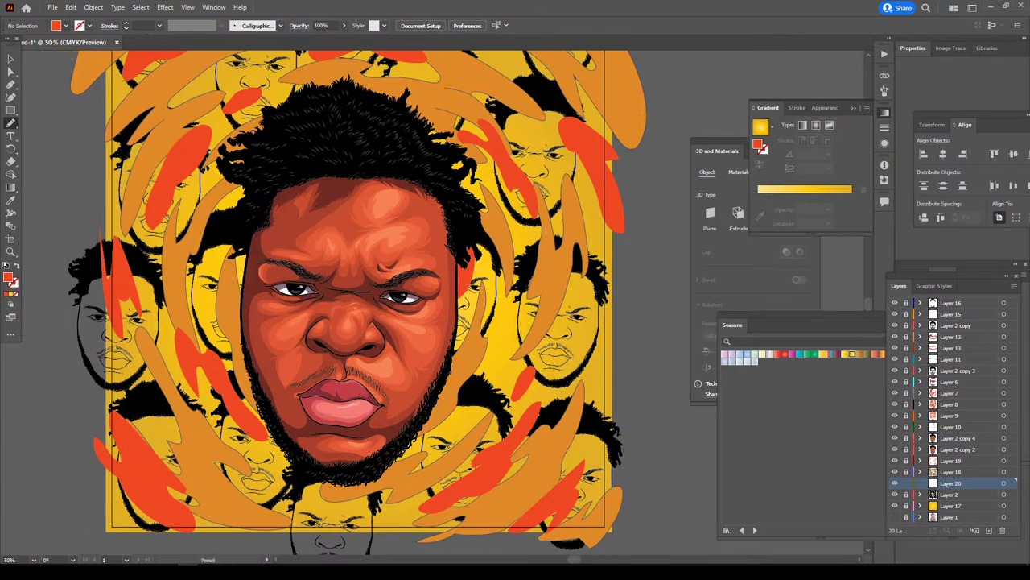
- Set the fill colour to yellow-green 87ED24
{"action": "double_click", "coordinate": [9, 278]}
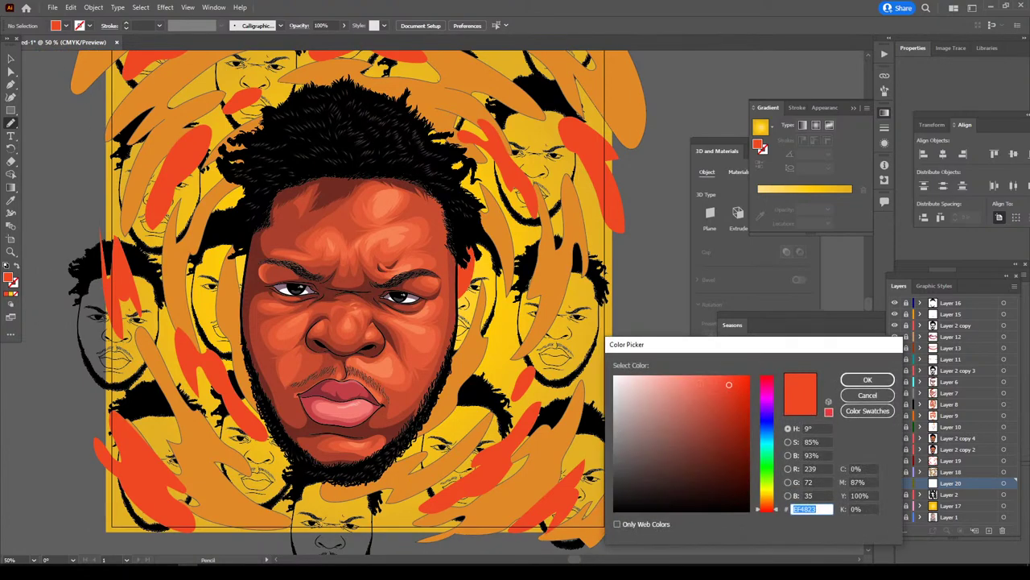
{"action": "type", "text": "87ED24C3FC35"}
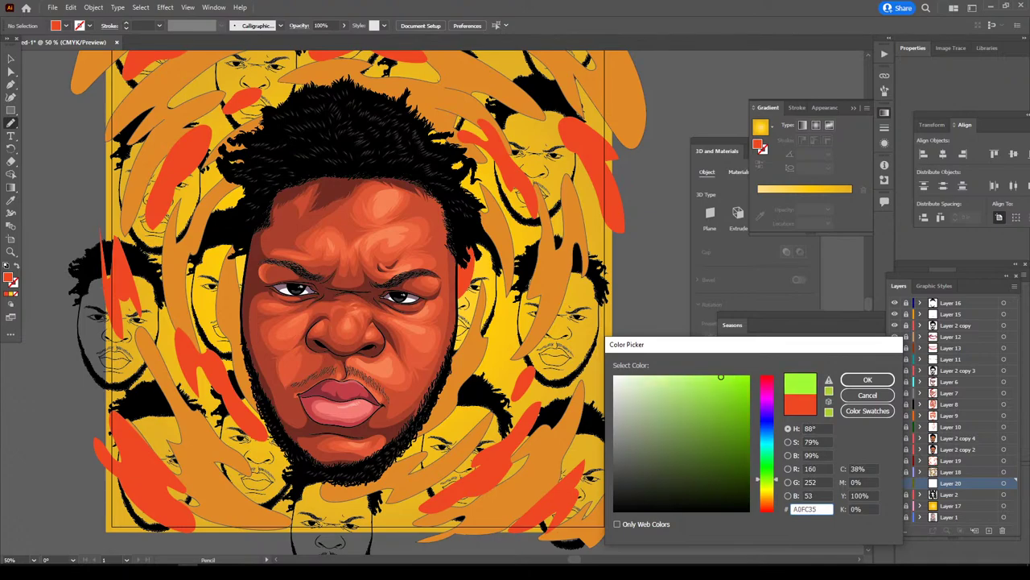
{"action": "key", "text": "Return"}
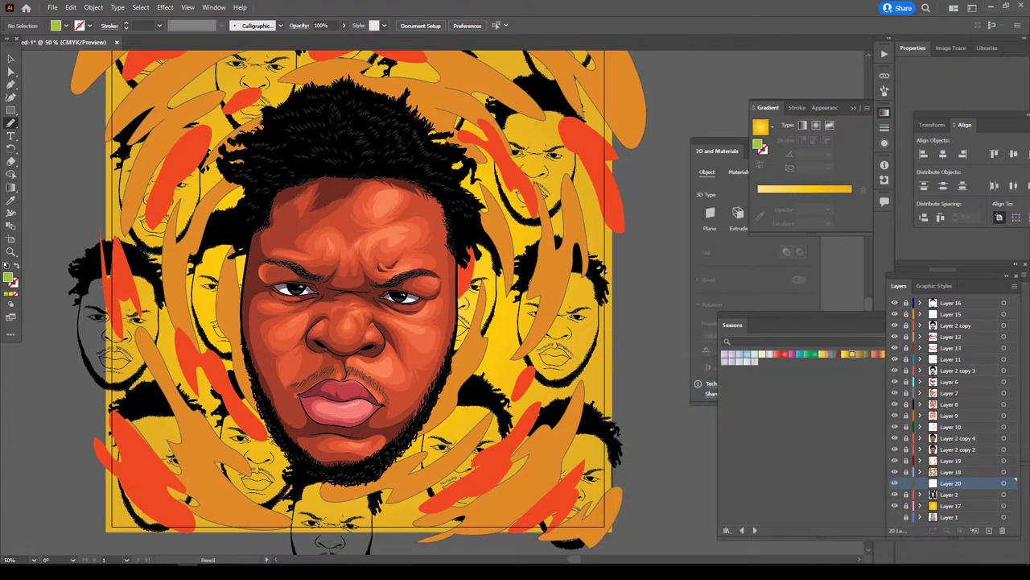
- Draw green Pencil strokes on both sides of the face and through the hair
{"action": "key", "text": "ctrl+minus"}
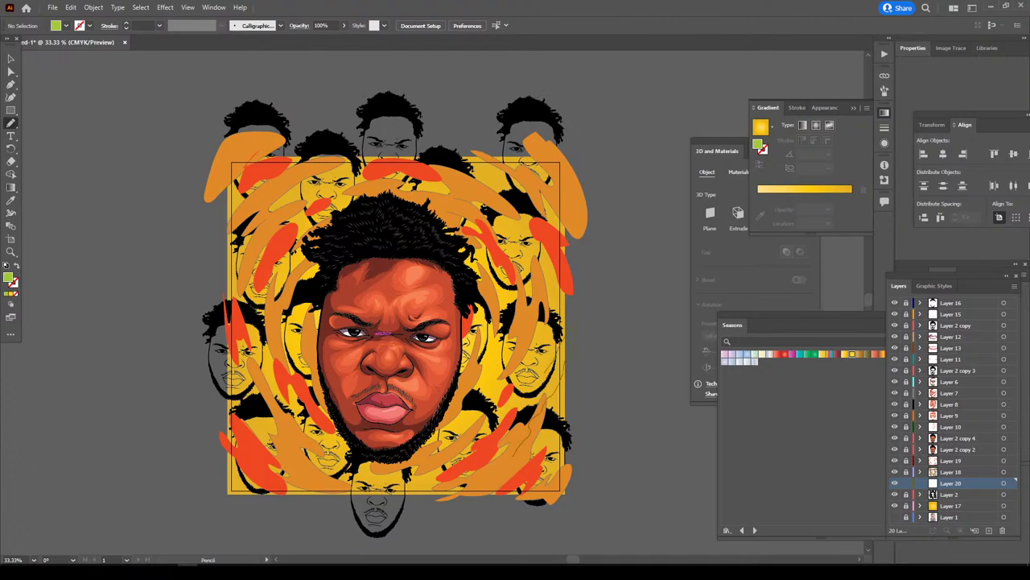
{"action": "left_click_drag", "start_coordinate": [573, 328], "coordinate": [515, 427]}
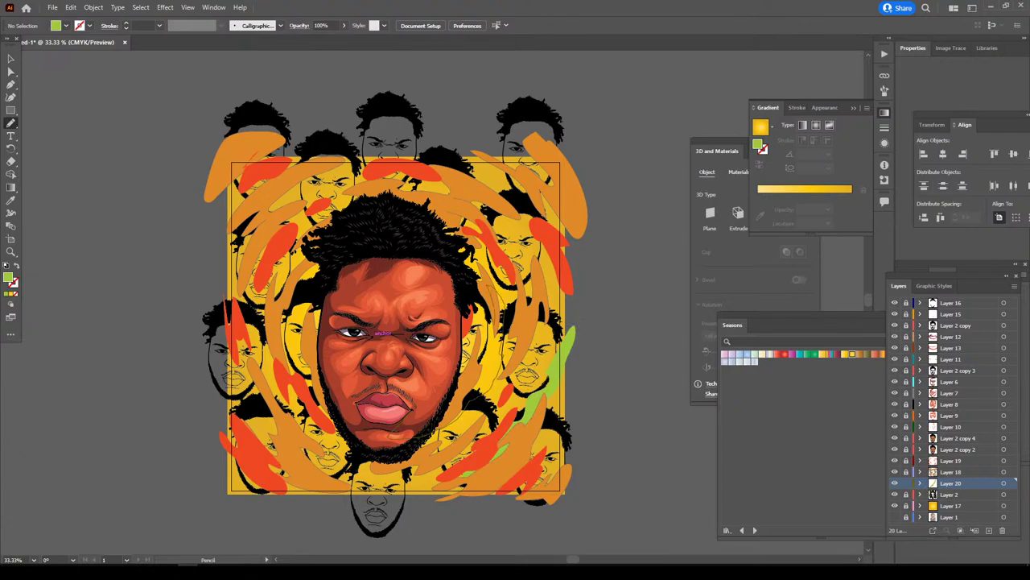
{"action": "left_click_drag", "start_coordinate": [496, 295], "coordinate": [464, 412]}
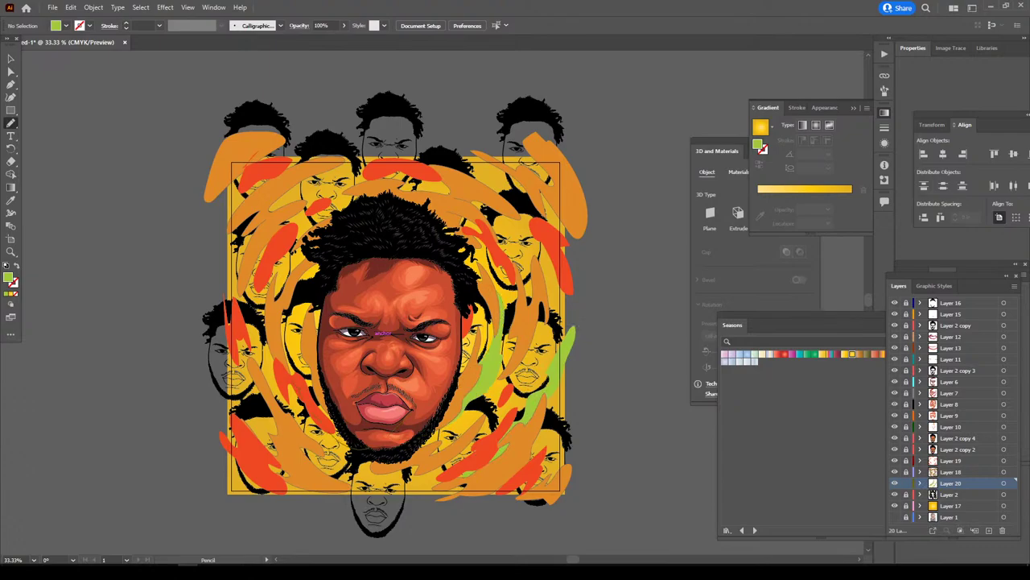
{"action": "left_click_drag", "start_coordinate": [278, 314], "coordinate": [323, 385]}
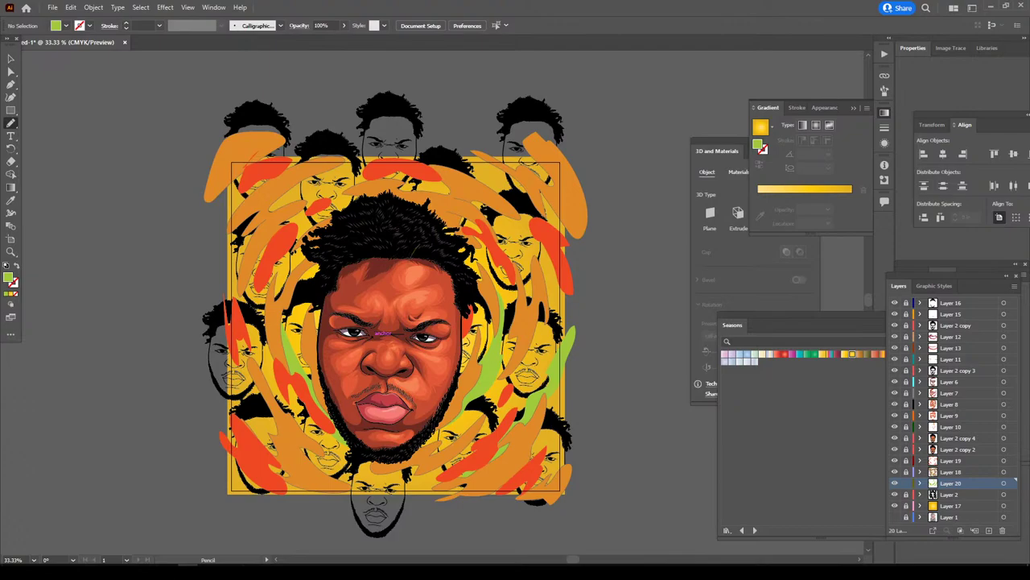
{"action": "left_click_drag", "start_coordinate": [422, 239], "coordinate": [460, 236]}
{"action": "left_click_drag", "start_coordinate": [534, 243], "coordinate": [531, 277]}
{"action": "mouse_move", "coordinate": [501, 199]}
{"action": "left_mouse_down"}
{"action": "mouse_move", "coordinate": [438, 182]}
{"action": "mouse_move", "coordinate": [402, 191]}
{"action": "left_mouse_up"}
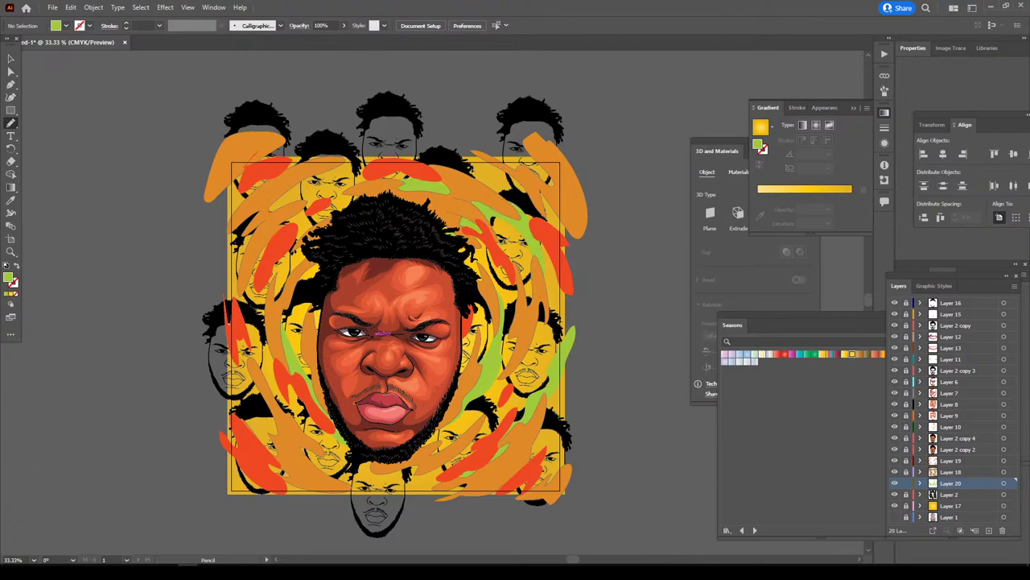
- Add green strokes across the upper-left swirl and lower edges, then add a layer above Layer 19
{"action": "scroll", "coordinate": [384, 332], "scroll_direction": "down", "scroll_amount": 1}
{"action": "scroll", "coordinate": [384, 331], "scroll_direction": "up", "scroll_amount": 1}
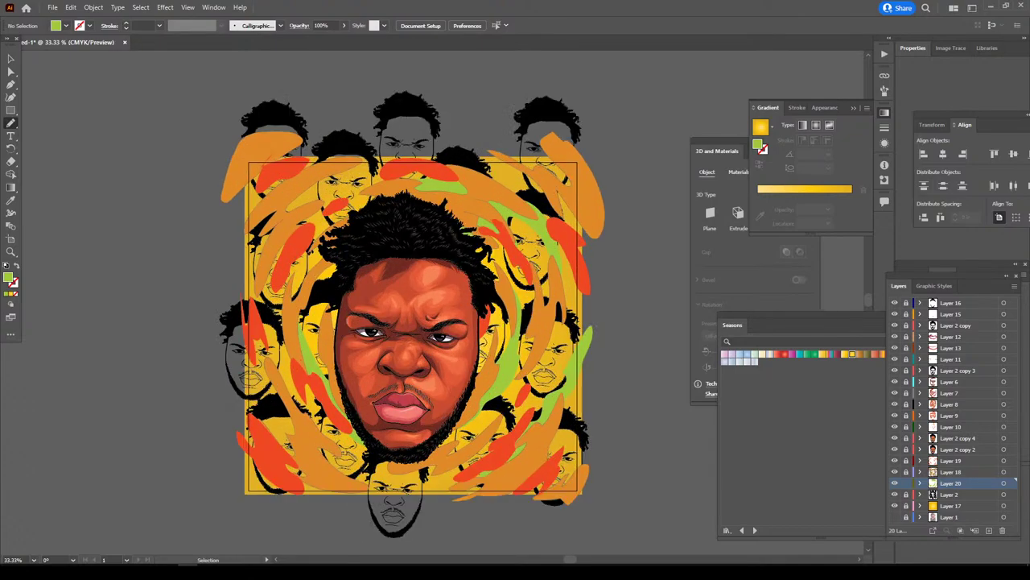
{"action": "scroll", "coordinate": [384, 332], "scroll_direction": "up", "scroll_amount": 1}
{"action": "mouse_move", "coordinate": [198, 178]}
{"action": "left_mouse_down"}
{"action": "mouse_move", "coordinate": [194, 211]}
{"action": "mouse_move", "coordinate": [296, 101]}
{"action": "mouse_move", "coordinate": [325, 108]}
{"action": "mouse_move", "coordinate": [314, 69]}
{"action": "mouse_move", "coordinate": [165, 185]}
{"action": "mouse_move", "coordinate": [151, 256]}
{"action": "left_mouse_up"}
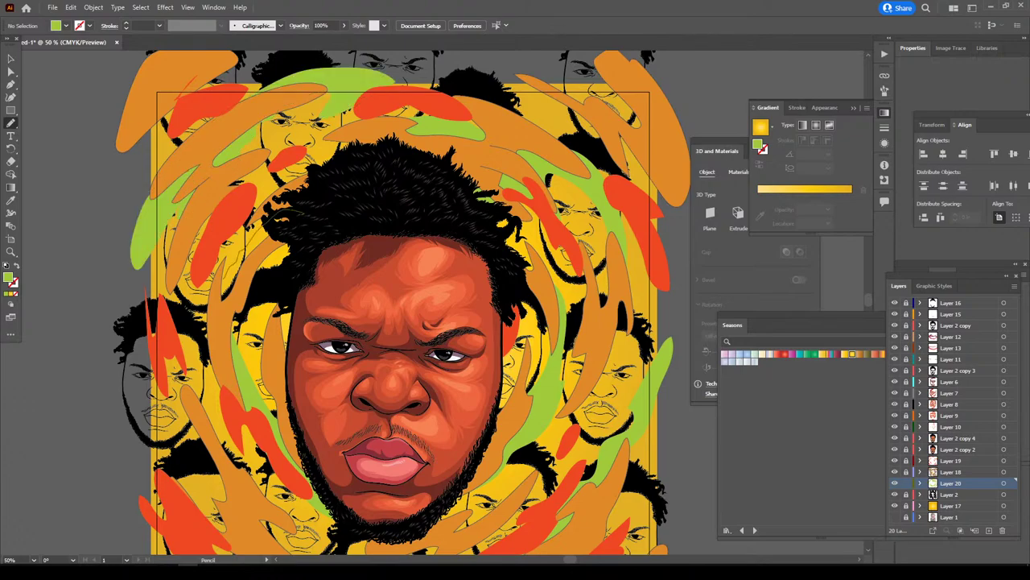
{"action": "scroll", "coordinate": [402, 303], "scroll_direction": "down", "scroll_amount": 1}
{"action": "scroll", "coordinate": [402, 302], "scroll_direction": "down", "scroll_amount": 5}
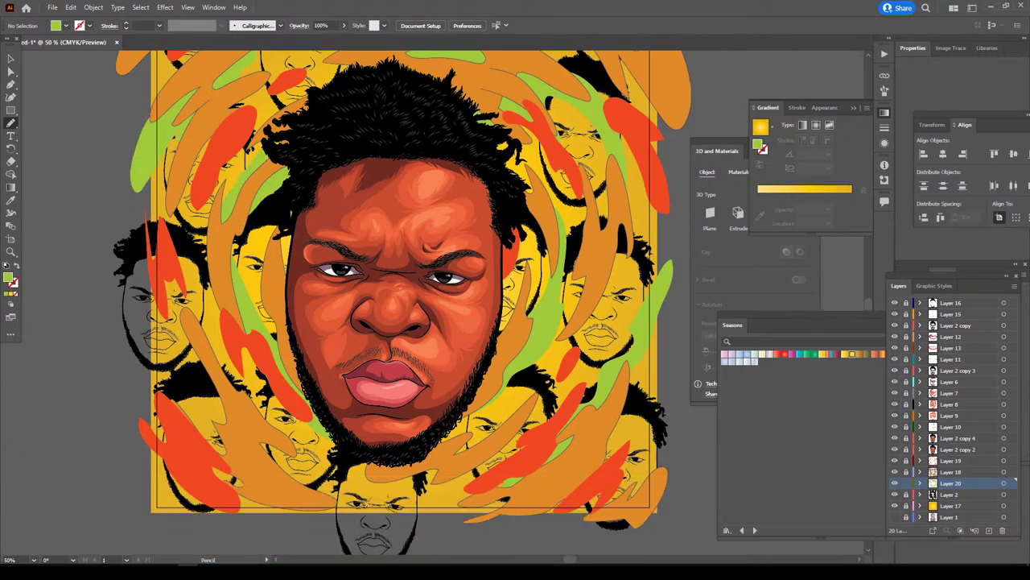
{"action": "mouse_move", "coordinate": [242, 512]}
{"action": "left_mouse_down"}
{"action": "mouse_move", "coordinate": [240, 483]}
{"action": "mouse_move", "coordinate": [157, 348]}
{"action": "left_mouse_up"}
{"action": "left_click_drag", "start_coordinate": [467, 483], "coordinate": [322, 499]}
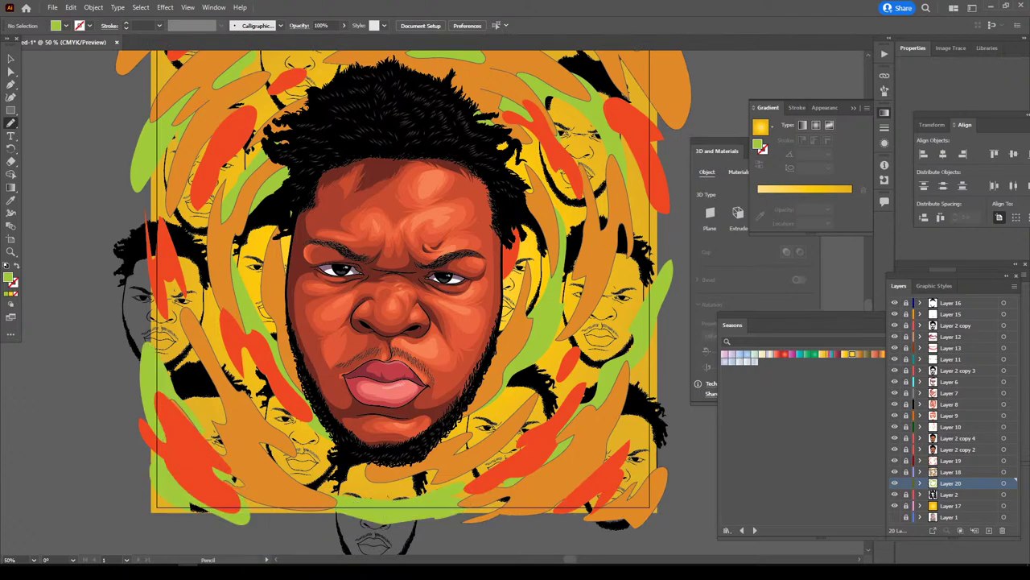
{"action": "scroll", "coordinate": [438, 403], "scroll_direction": "down", "scroll_amount": 2}
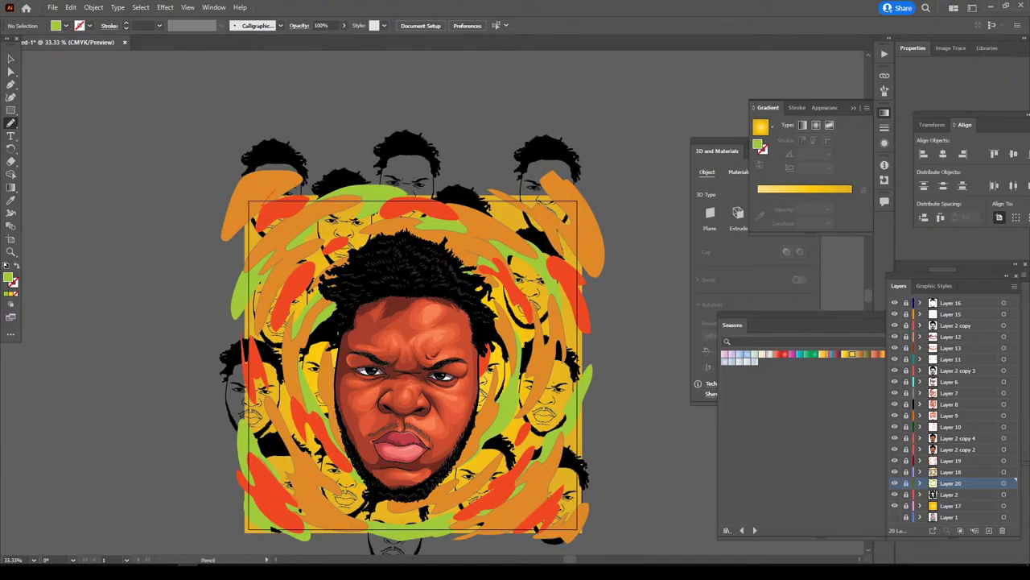
{"action": "left_click", "coordinate": [951, 461]}
{"action": "left_click", "coordinate": [989, 529]}
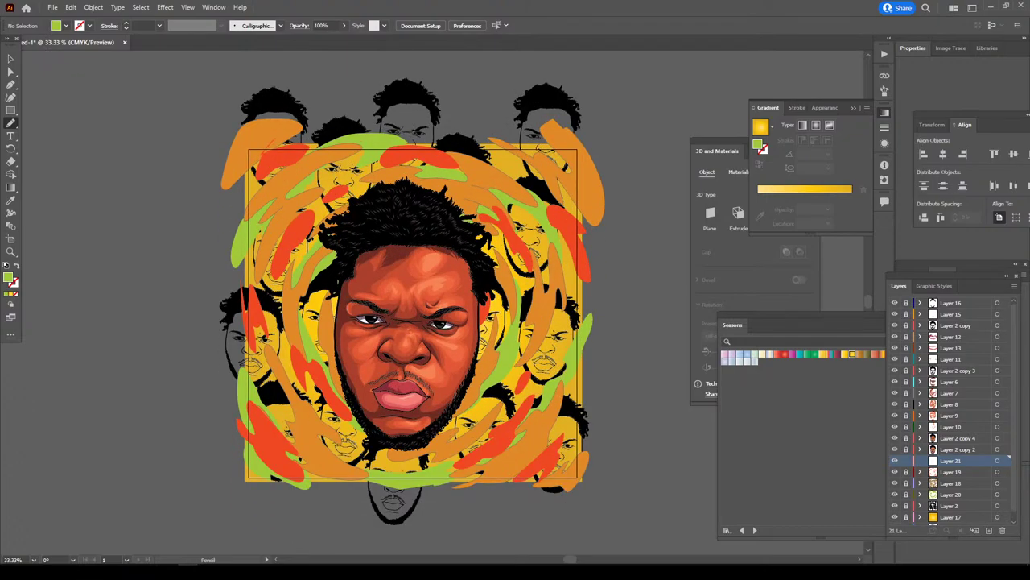
- Draw a rectangle covering the artboard and browse ahead through the swatch libraries
{"action": "left_click_drag", "start_coordinate": [10, 110], "coordinate": [57, 110]}
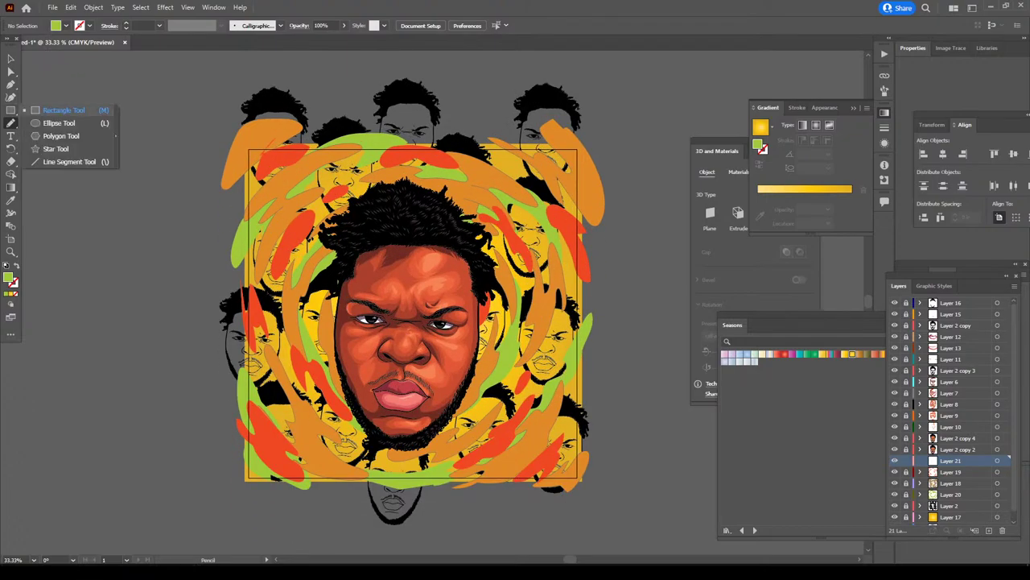
{"action": "left_click_drag", "start_coordinate": [245, 143], "coordinate": [584, 486]}
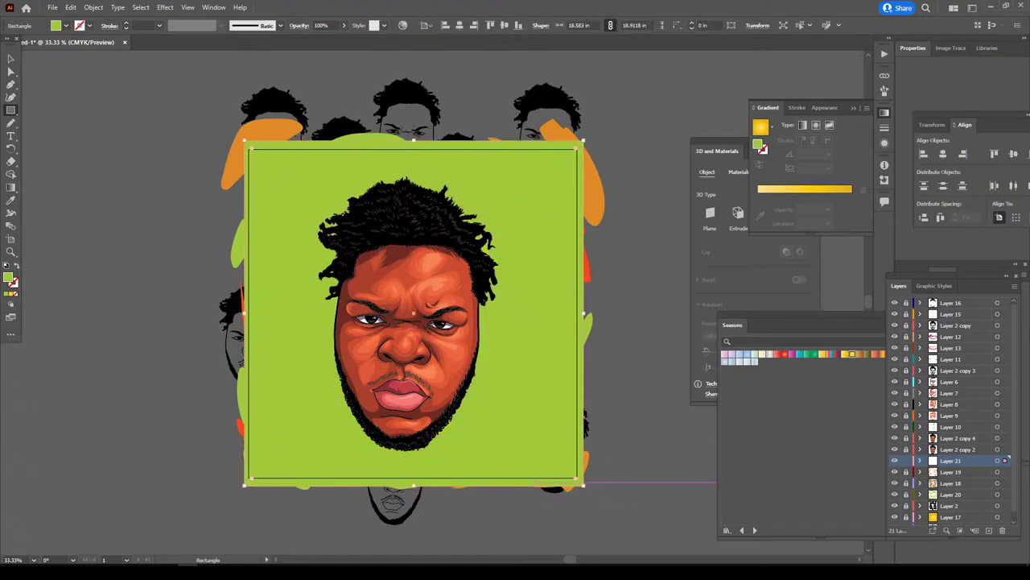
{"action": "left_click", "coordinate": [754, 530]}
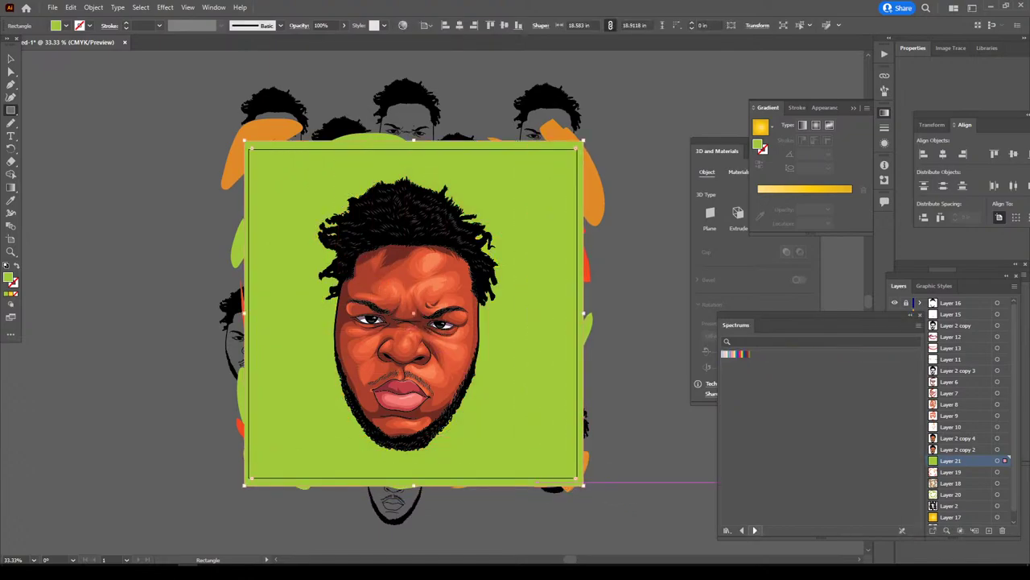
{"action": "left_click", "coordinate": [755, 529]}
{"action": "left_click", "coordinate": [754, 529]}
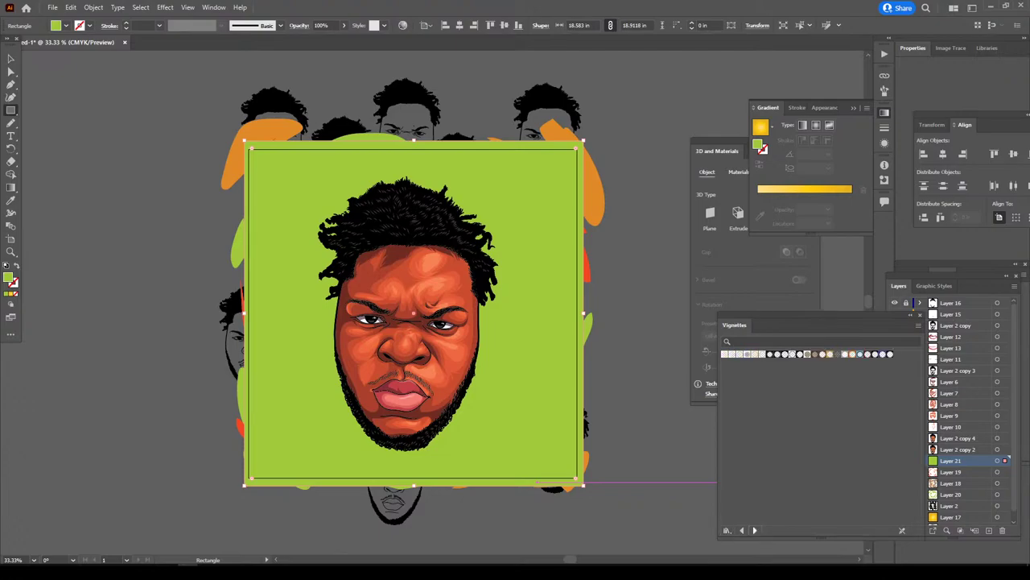
{"action": "left_click", "coordinate": [754, 530]}
{"action": "left_click", "coordinate": [754, 530]}
{"action": "left_click", "coordinate": [754, 530]}
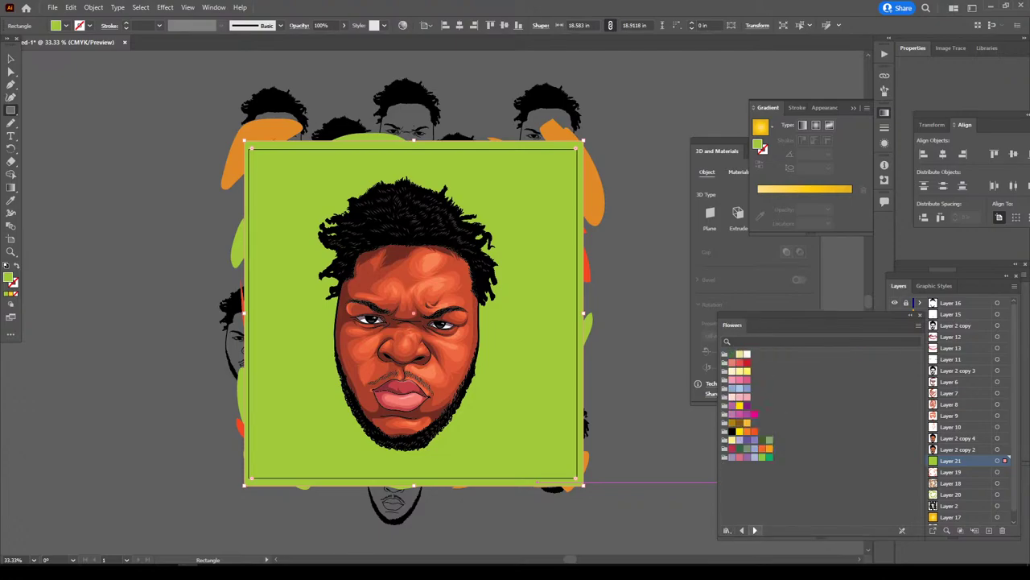
{"action": "left_click", "coordinate": [754, 530]}
{"action": "left_click", "coordinate": [754, 529]}
{"action": "left_click", "coordinate": [754, 529]}
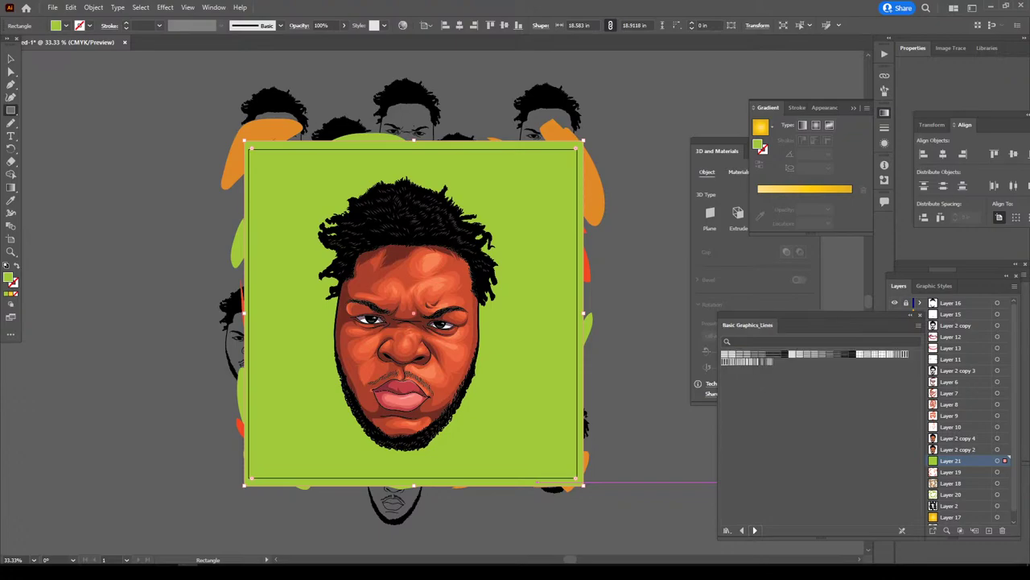
{"action": "left_click", "coordinate": [755, 530]}
{"action": "left_click", "coordinate": [755, 530]}
- Try horizontal line pattern fills, then move to the Basic Graphics_Dots library
{"action": "left_click", "coordinate": [815, 354]}
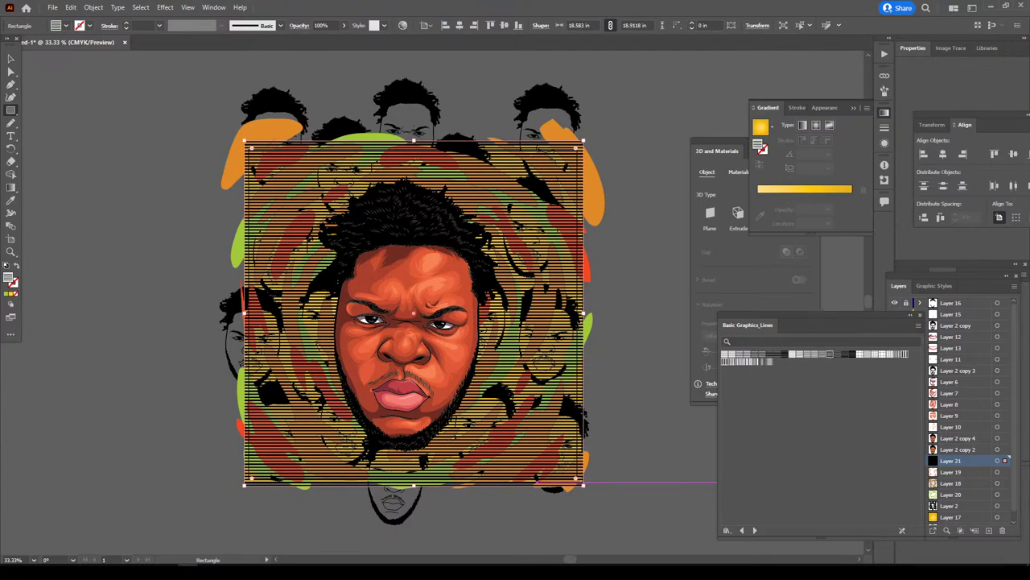
{"action": "left_click", "coordinate": [850, 354]}
{"action": "left_click", "coordinate": [742, 530]}
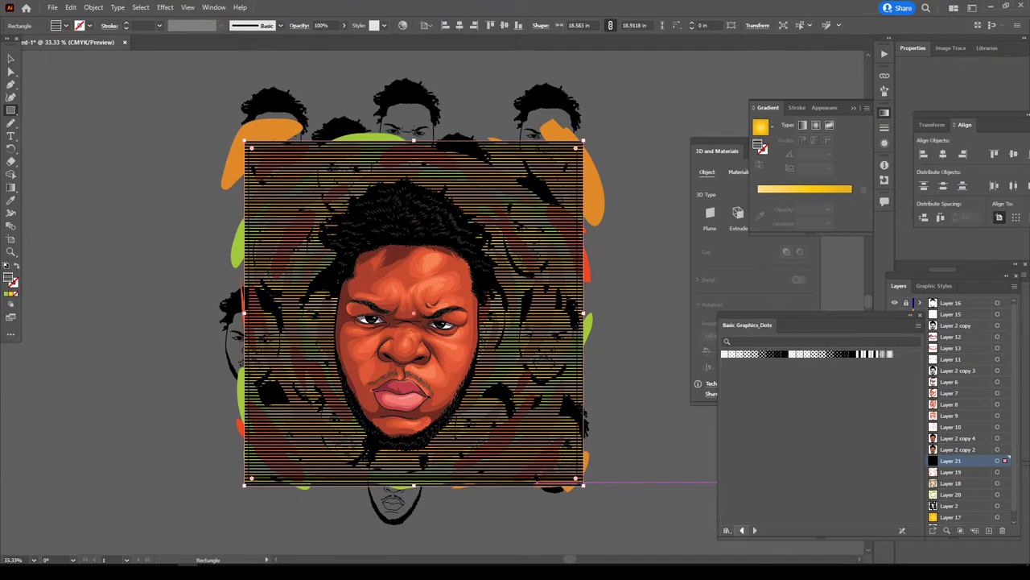
{"action": "left_click", "coordinate": [754, 529]}
- Try several dot patterns on the rectangle, including Undulating Fine Dots
{"action": "left_click", "coordinate": [756, 354]}
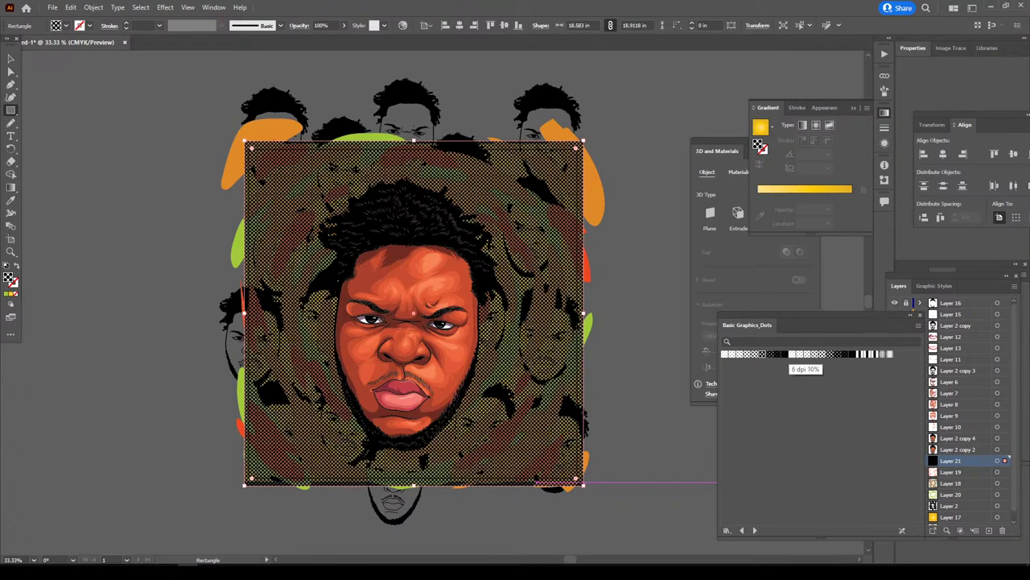
{"action": "left_click", "coordinate": [761, 354]}
{"action": "left_click", "coordinate": [797, 354]}
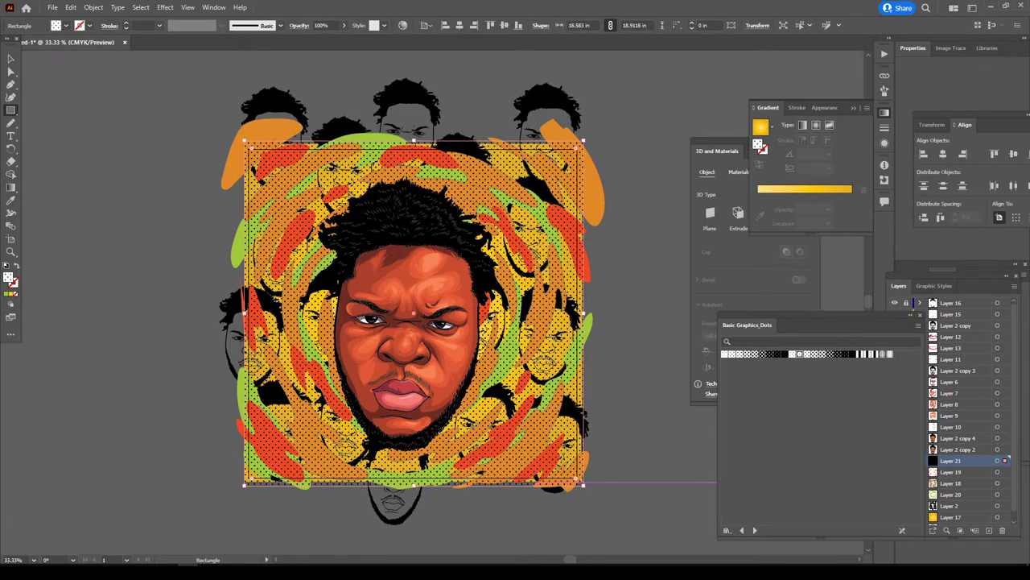
{"action": "left_click", "coordinate": [805, 354]}
{"action": "left_click", "coordinate": [838, 354]}
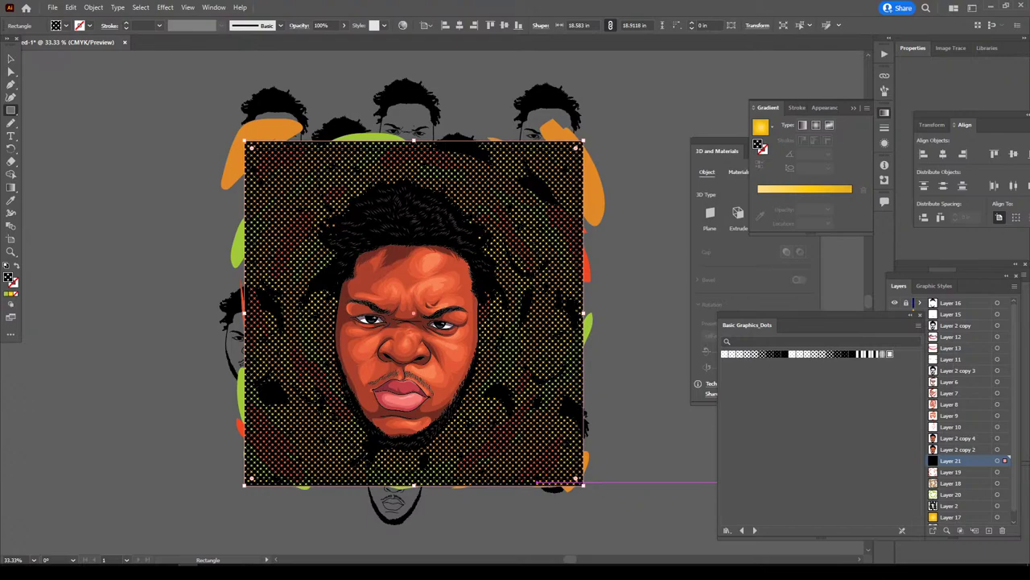
{"action": "left_click", "coordinate": [890, 355]}
{"action": "key", "text": "ctrl+equal"}
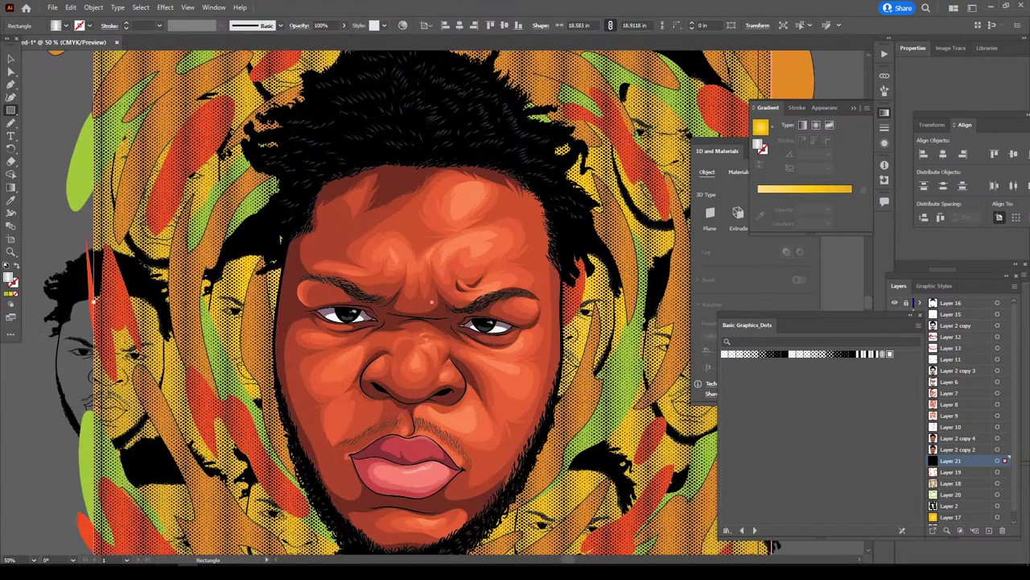
{"action": "key", "text": "ctrl+minus"}
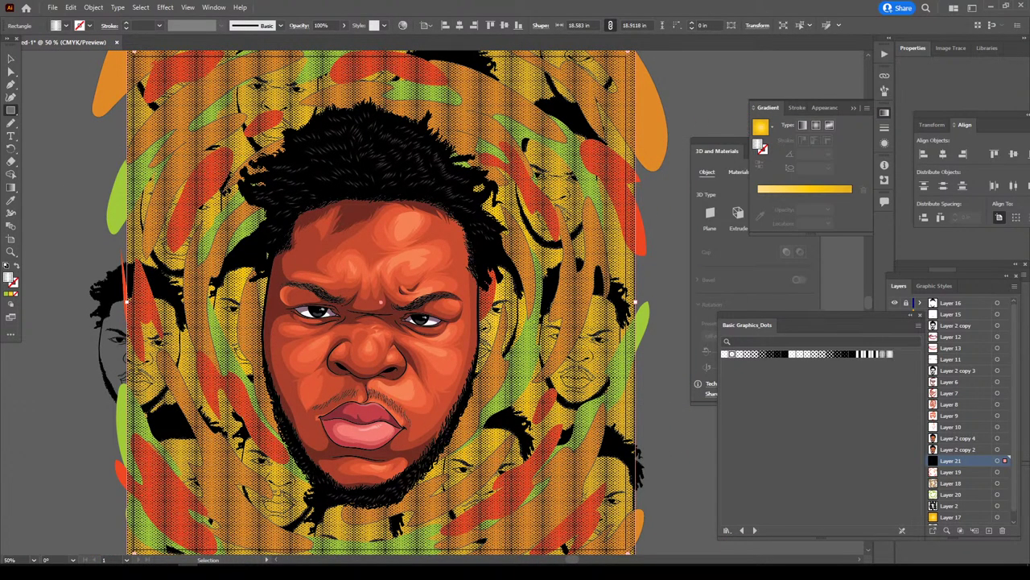
- Apply the 10 dpi 20% dot pattern and check it at different zooms
{"action": "left_click", "coordinate": [729, 354]}
{"action": "key", "text": "ctrl+minus"}
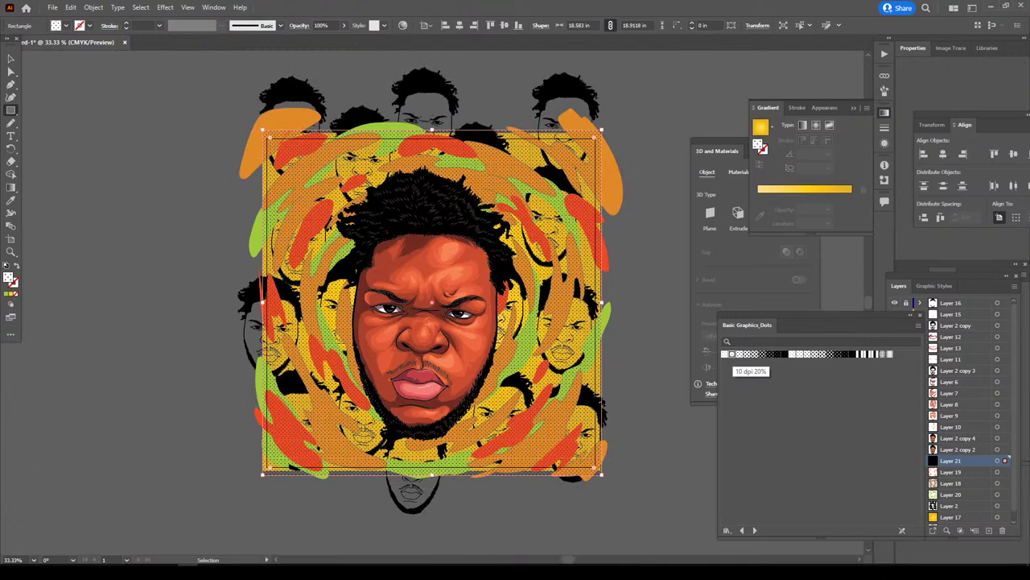
{"action": "key", "text": "ctrl+equal"}
{"action": "key", "text": "ctrl+equal"}
{"action": "key", "text": "ctrl+minus"}
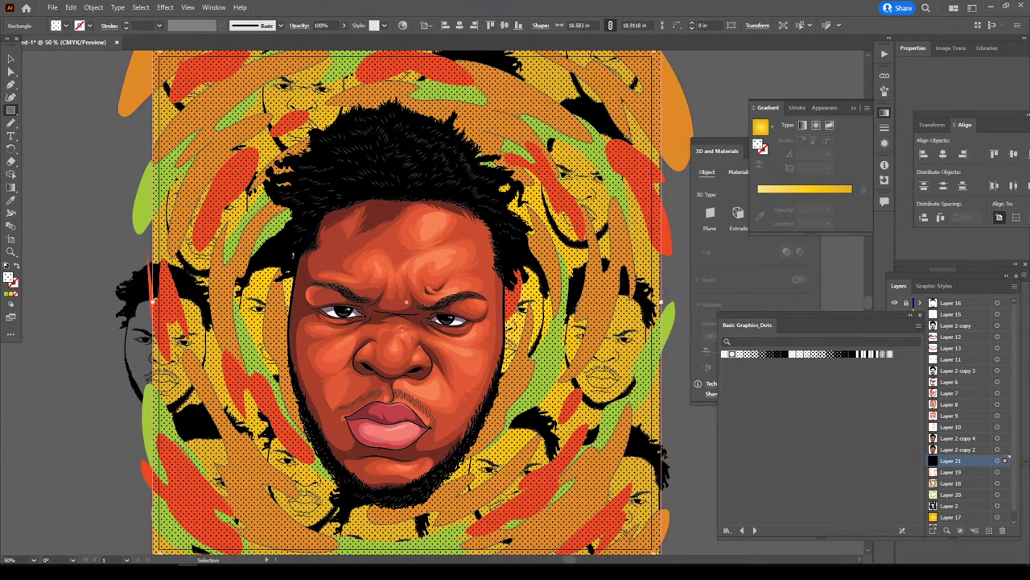
- Load the Art History > Ancient library and browse on to later libraries
{"action": "left_click", "coordinate": [727, 530]}
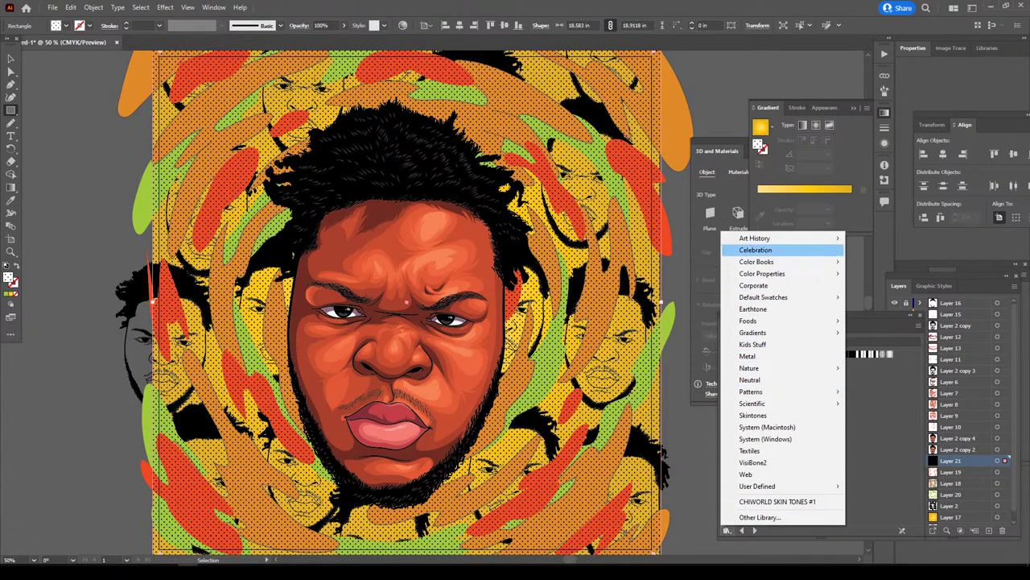
{"action": "mouse_move", "coordinate": [755, 238]}
{"action": "left_click", "coordinate": [877, 238]}
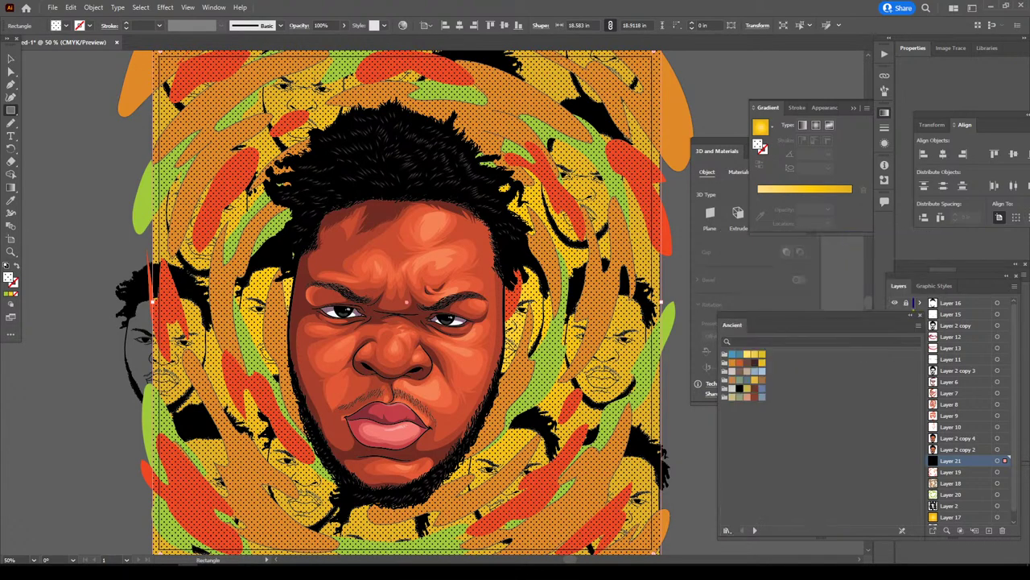
{"action": "left_click", "coordinate": [754, 530]}
{"action": "left_click", "coordinate": [754, 530]}
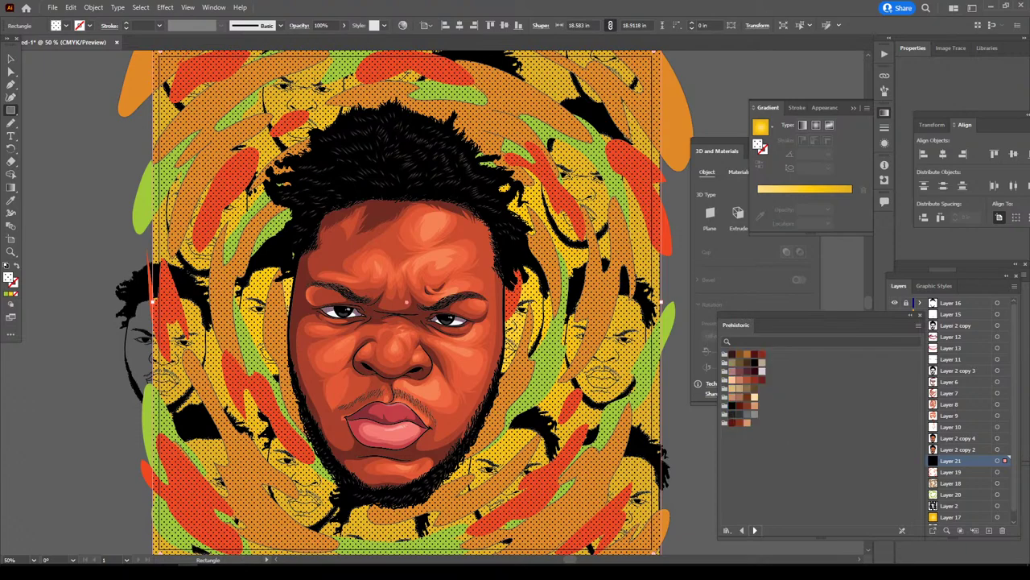
{"action": "left_click", "coordinate": [754, 530]}
{"action": "left_click", "coordinate": [754, 530]}
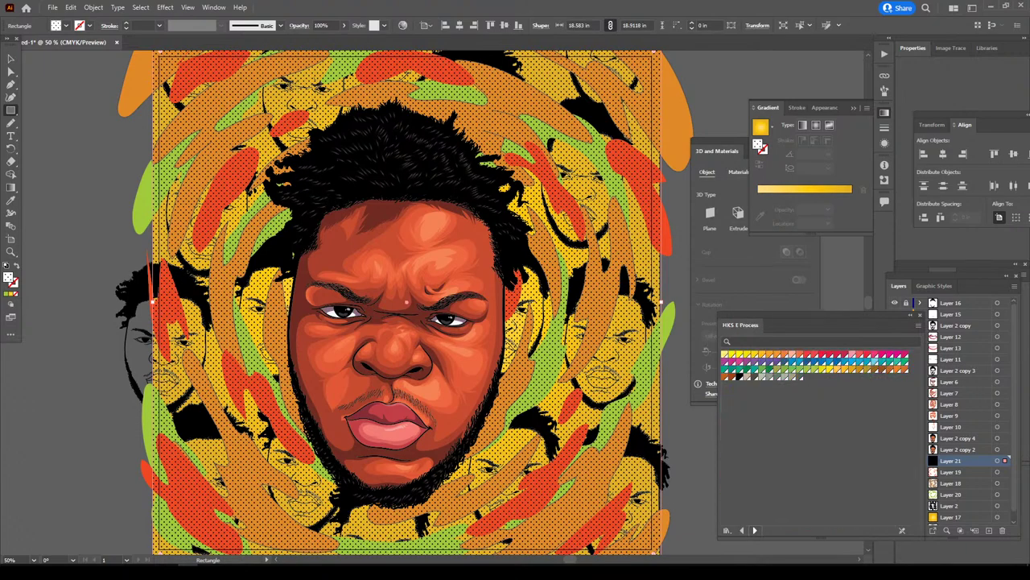
{"action": "left_click", "coordinate": [754, 530]}
{"action": "left_click", "coordinate": [754, 530]}
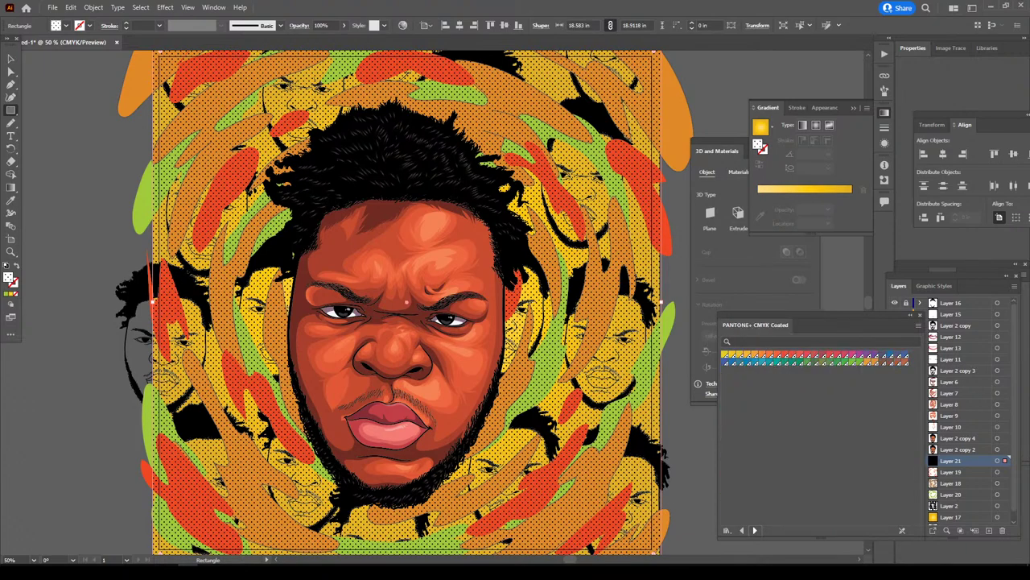
{"action": "left_click", "coordinate": [754, 530]}
{"action": "left_click", "coordinate": [754, 529]}
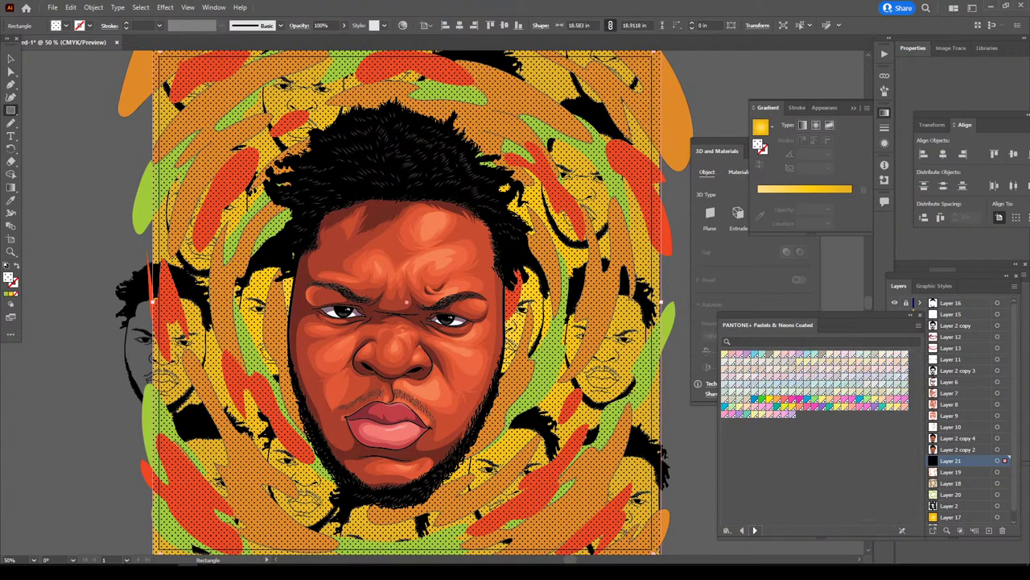
{"action": "left_click", "coordinate": [755, 530]}
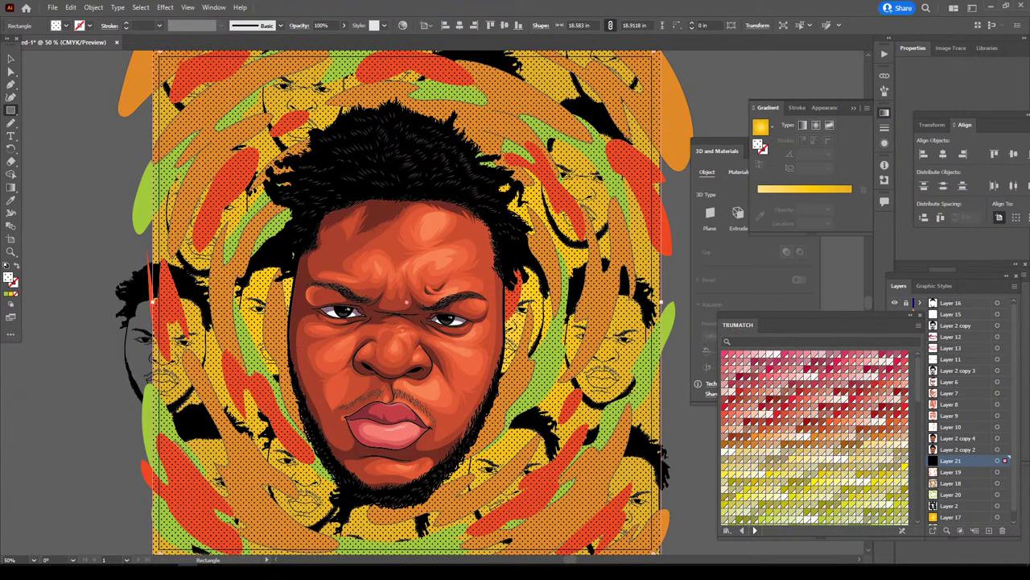
- Reach the Print swatch library and apply Super Soft Black Vignette to the rectangle
{"action": "left_click", "coordinate": [754, 529]}
{"action": "left_click", "coordinate": [755, 530]}
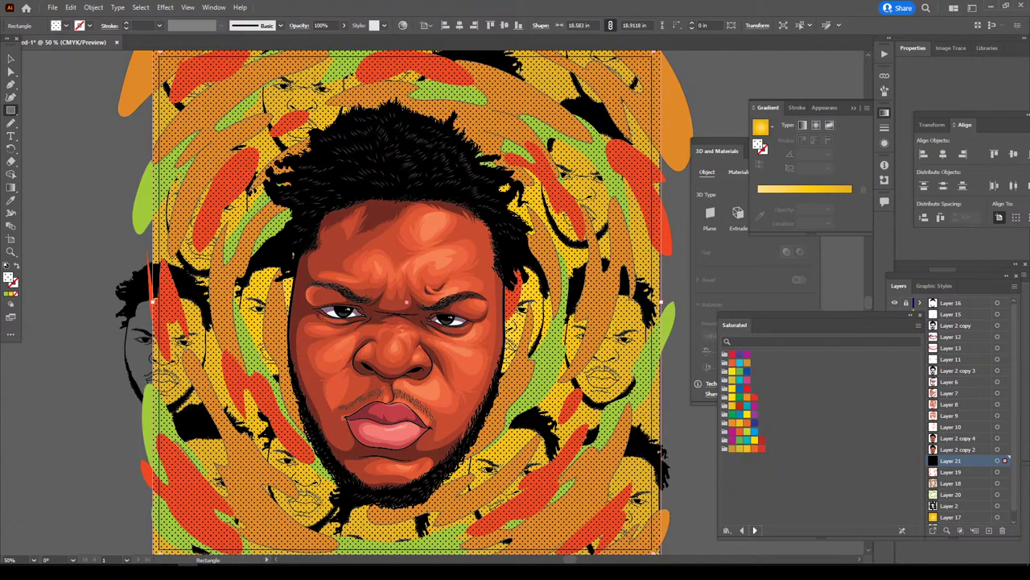
{"action": "left_click", "coordinate": [755, 530]}
{"action": "left_click", "coordinate": [755, 530]}
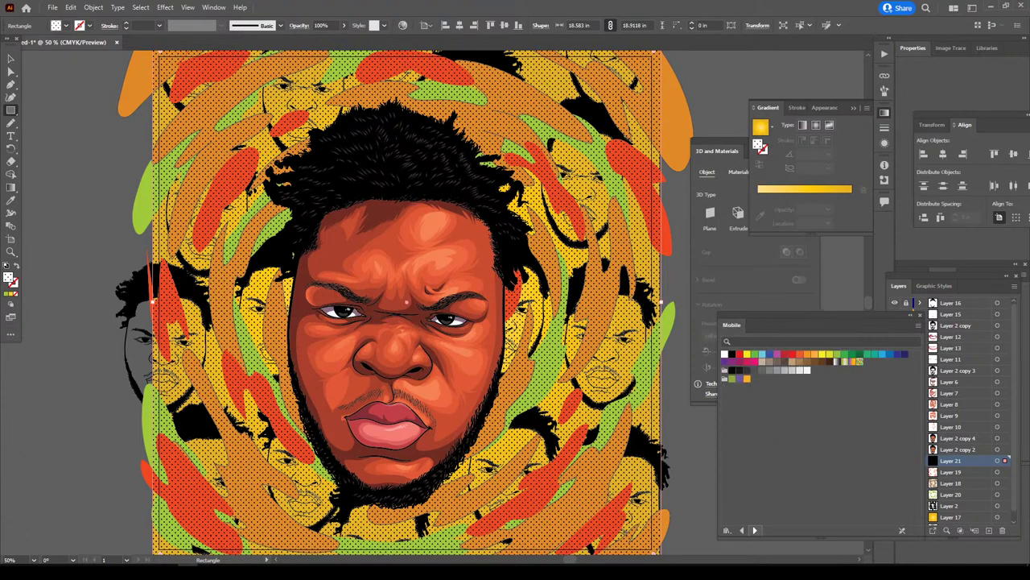
{"action": "left_click", "coordinate": [755, 529]}
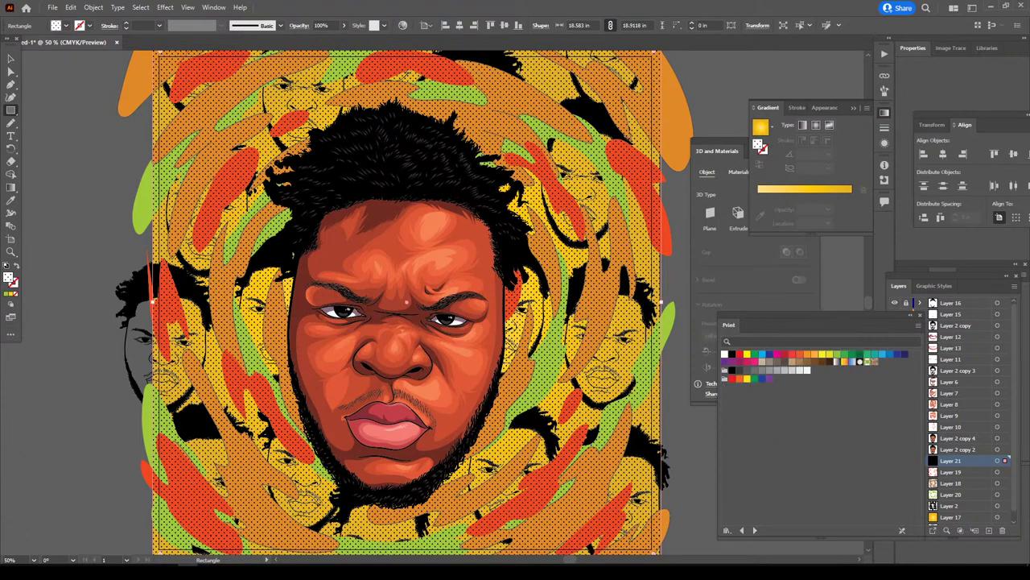
{"action": "left_click", "coordinate": [860, 362]}
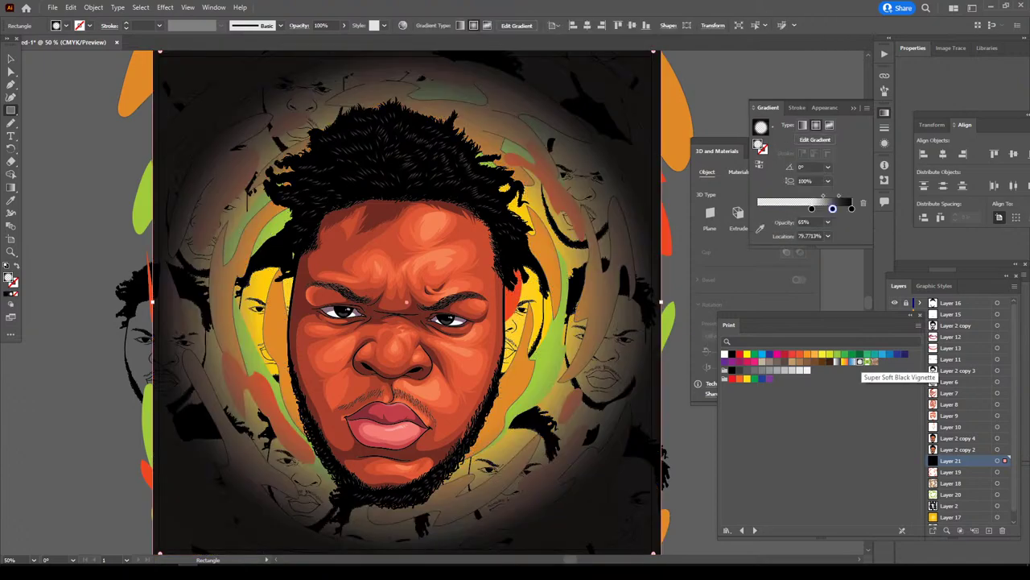
{"action": "key", "text": "ctrl+minus"}
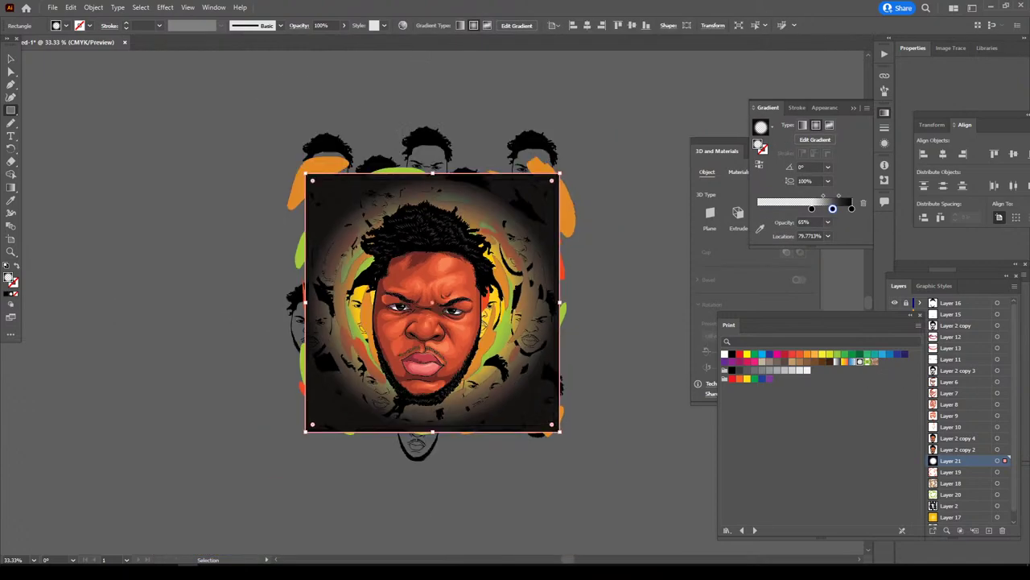
{"action": "key", "text": "ctrl+plus"}
{"action": "key", "text": "ctrl+minus"}
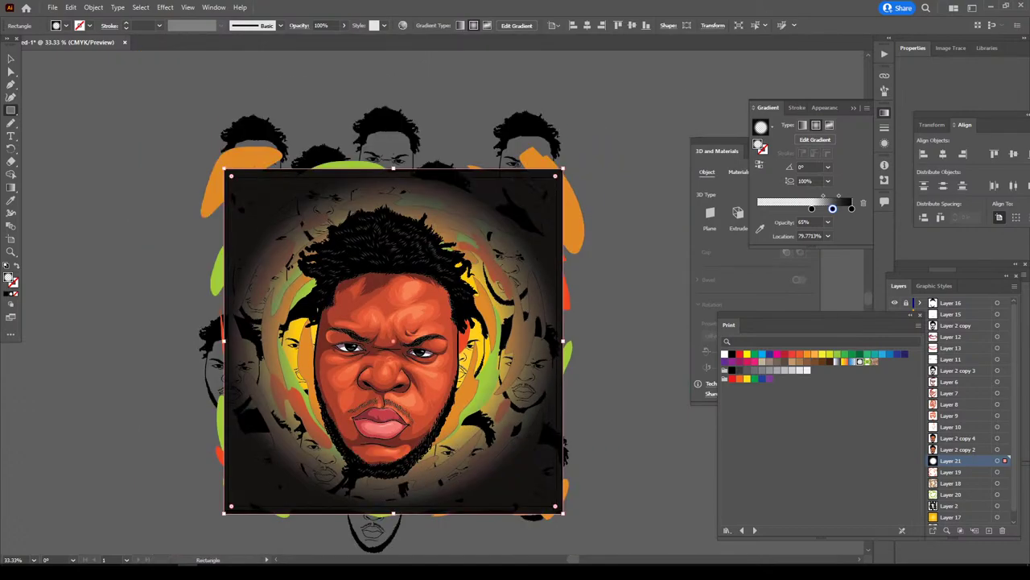
- Enlarge the radial vignette with the Gradient tool and shift the middle stop outward
{"action": "left_click", "coordinate": [10, 187]}
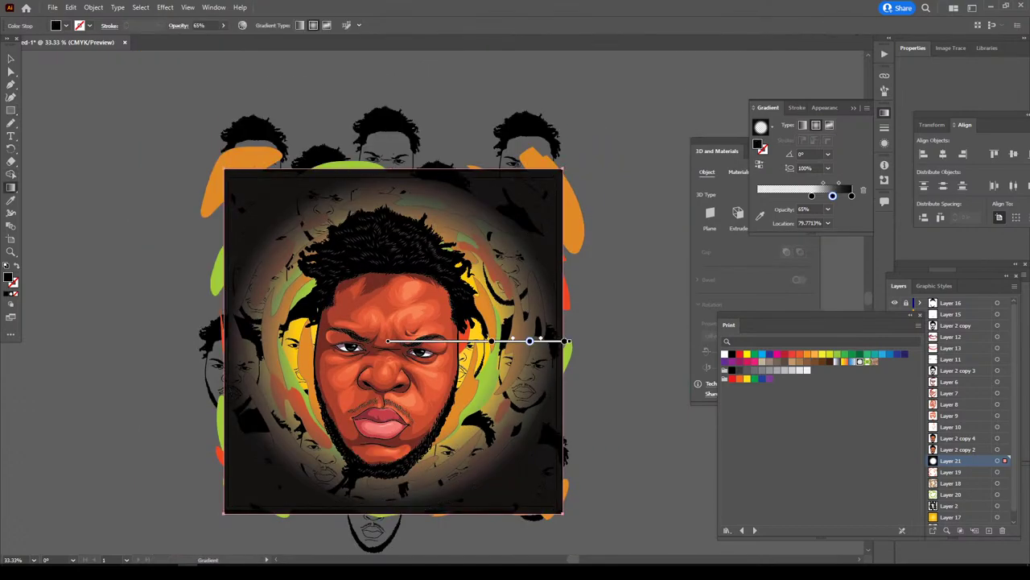
{"action": "left_click", "coordinate": [565, 341]}
{"action": "left_click_drag", "start_coordinate": [565, 341], "coordinate": [613, 342]}
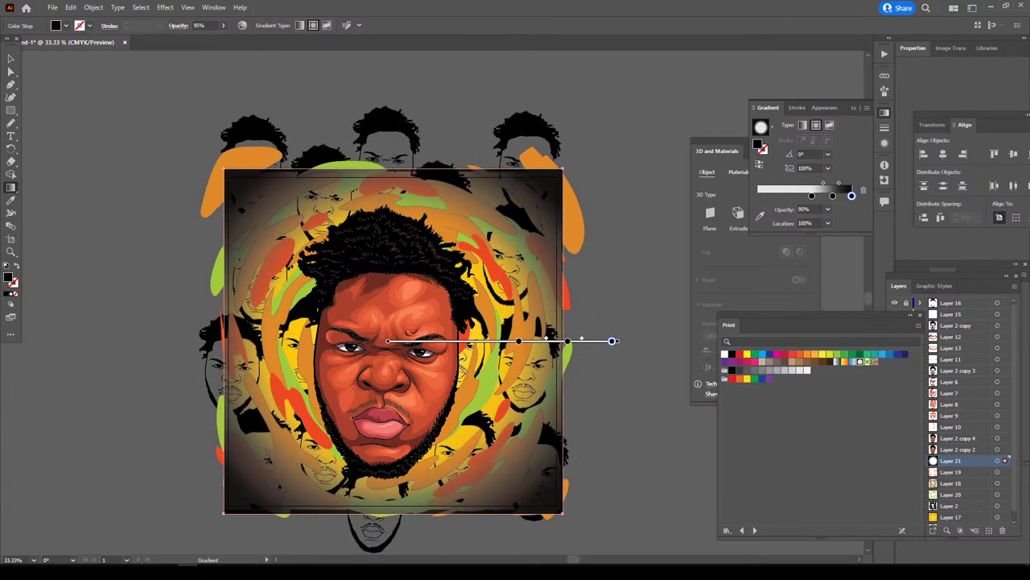
{"action": "left_click_drag", "start_coordinate": [812, 196], "coordinate": [815, 196]}
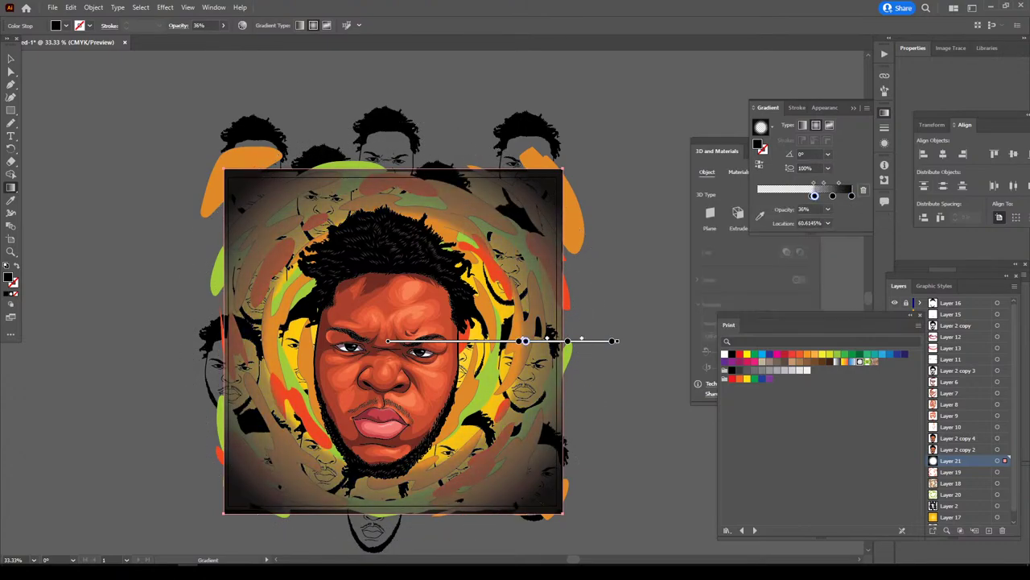
- Warm the middle stop with magenta and make the outer stop dark red
{"action": "double_click", "coordinate": [812, 196]}
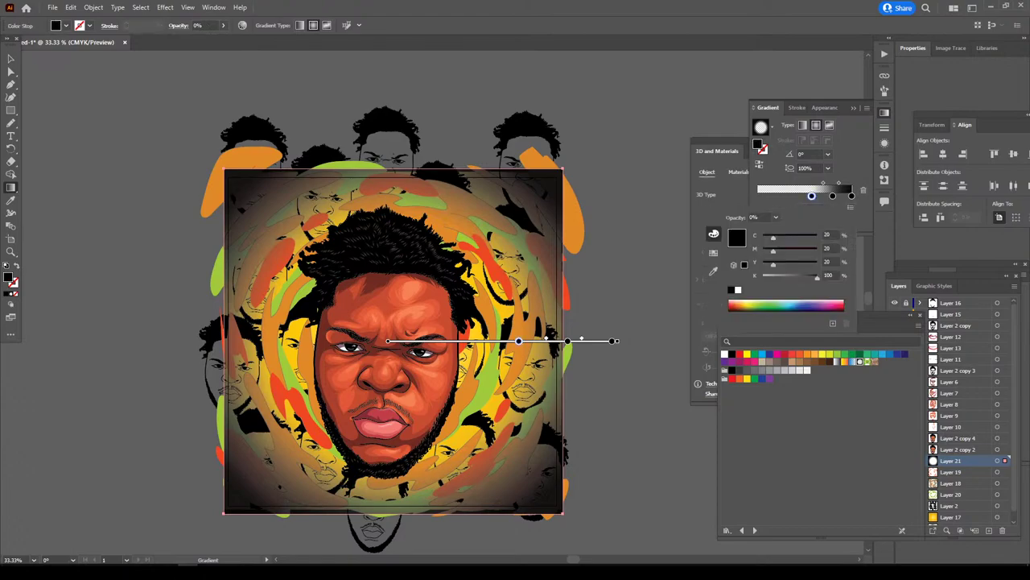
{"action": "left_click_drag", "start_coordinate": [773, 251], "coordinate": [802, 238]}
{"action": "left_click", "coordinate": [833, 195]}
{"action": "double_click", "coordinate": [832, 196]}
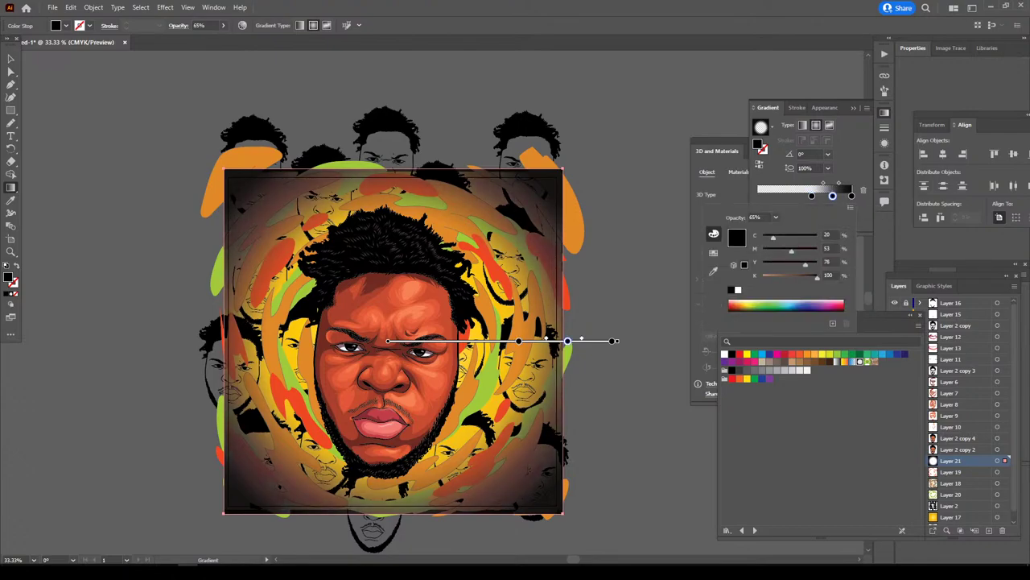
{"action": "left_click", "coordinate": [852, 196]}
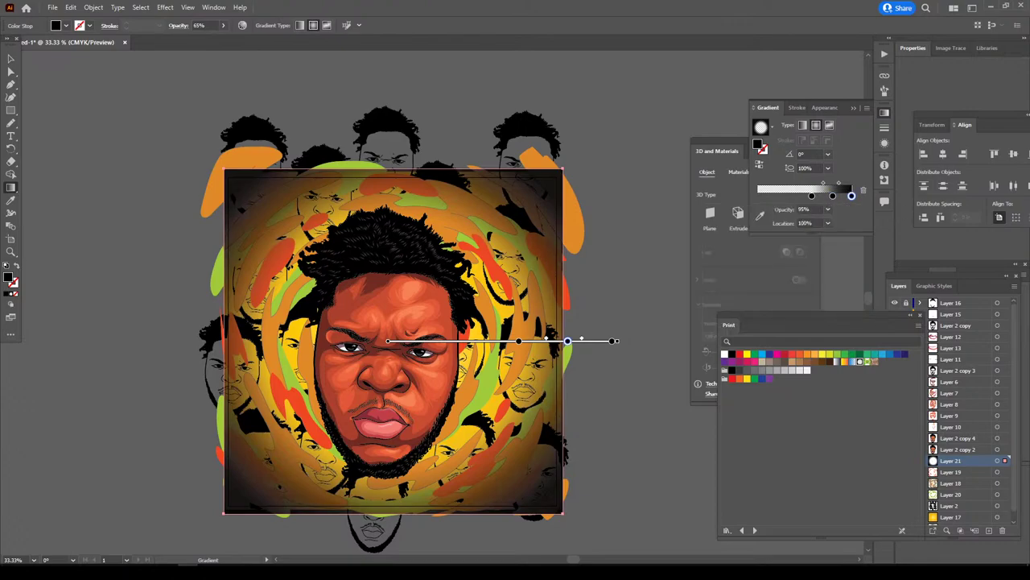
{"action": "double_click", "coordinate": [852, 195]}
{"action": "left_click_drag", "start_coordinate": [773, 251], "coordinate": [810, 251]}
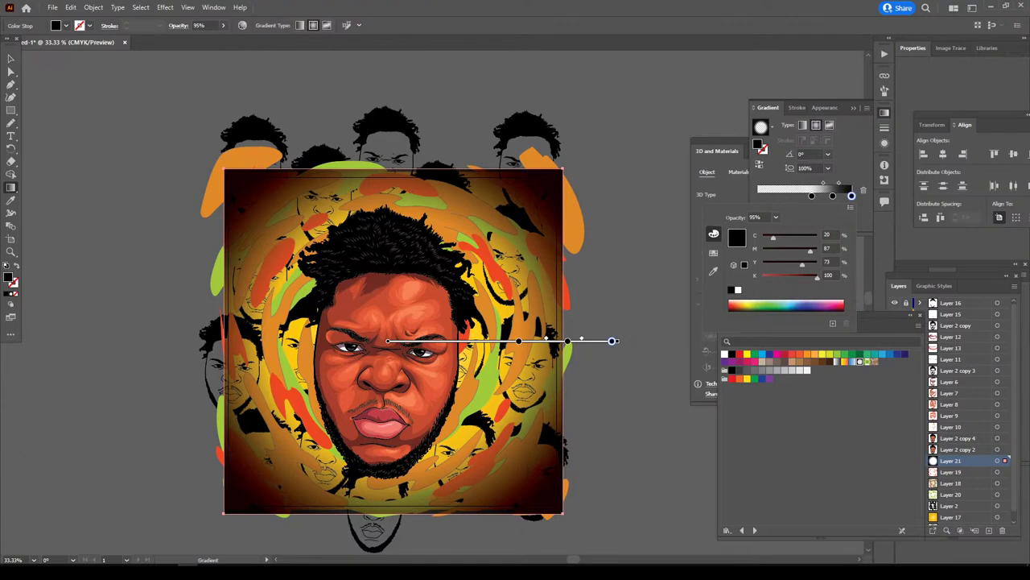
{"action": "left_click_drag", "start_coordinate": [773, 237], "coordinate": [779, 237]}
- Adjust the outer stop position and make the middle stop dark red
{"action": "left_click_drag", "start_coordinate": [852, 196], "coordinate": [836, 196]}
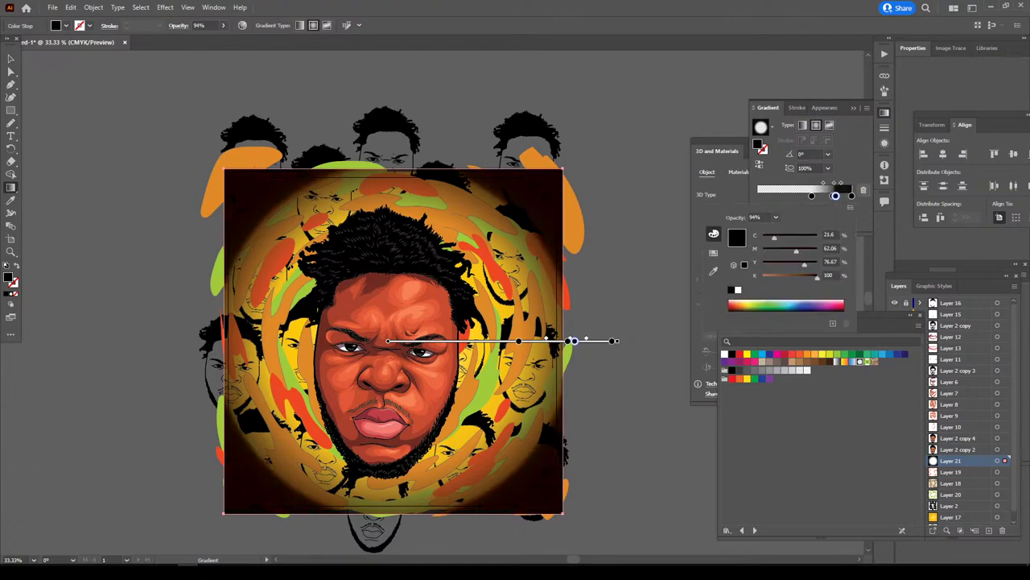
{"action": "left_click_drag", "start_coordinate": [573, 340], "coordinate": [568, 341]}
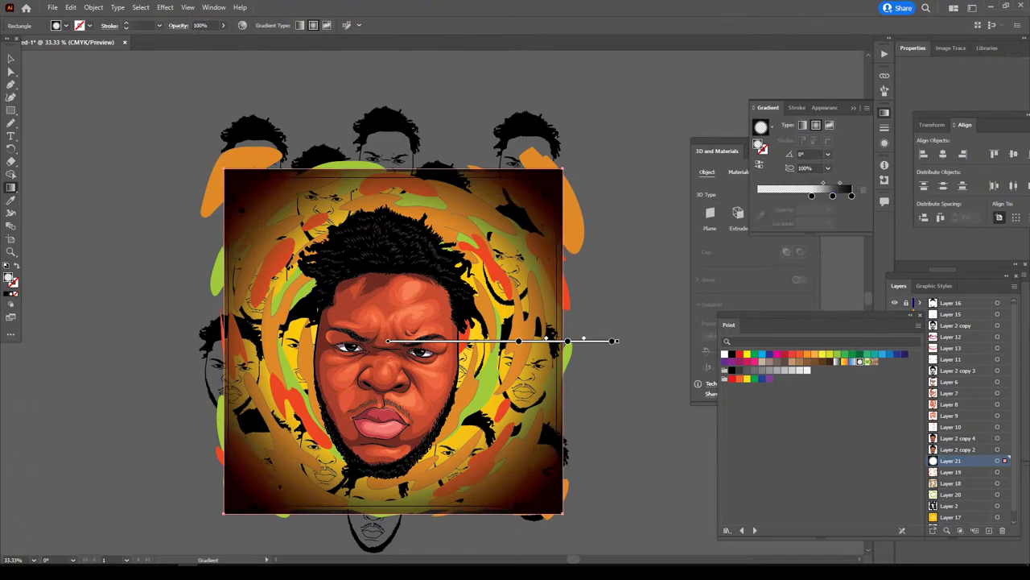
{"action": "double_click", "coordinate": [832, 196]}
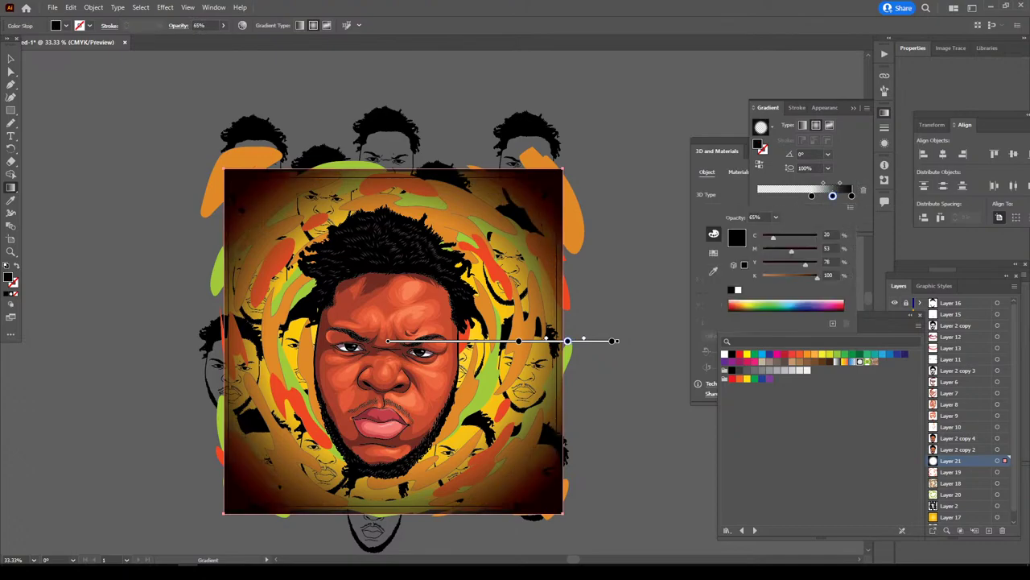
{"action": "mouse_move", "coordinate": [792, 252]}
{"action": "left_mouse_down"}
{"action": "mouse_move", "coordinate": [811, 252]}
{"action": "mouse_move", "coordinate": [809, 277]}
{"action": "left_mouse_up"}
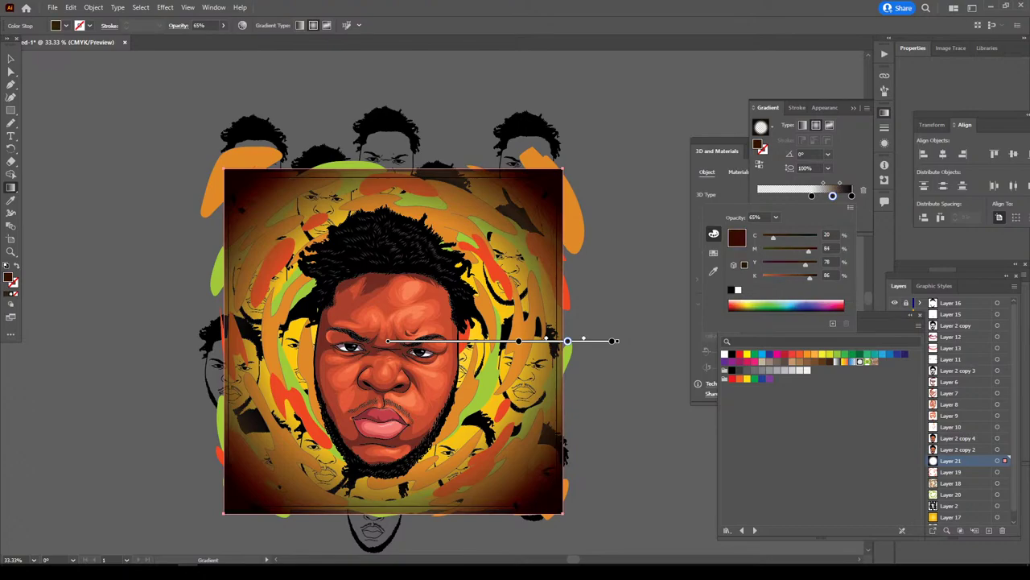
{"action": "key", "text": "Escape"}
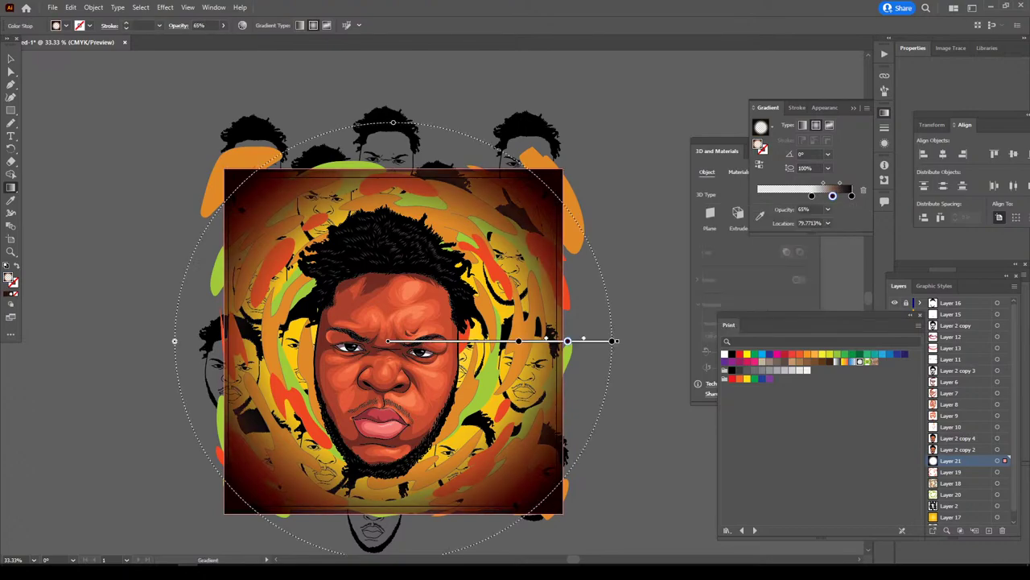
{"action": "key", "text": "ctrl+equal"}
{"action": "key", "text": "ctrl+minus"}
{"action": "key", "text": "g"}
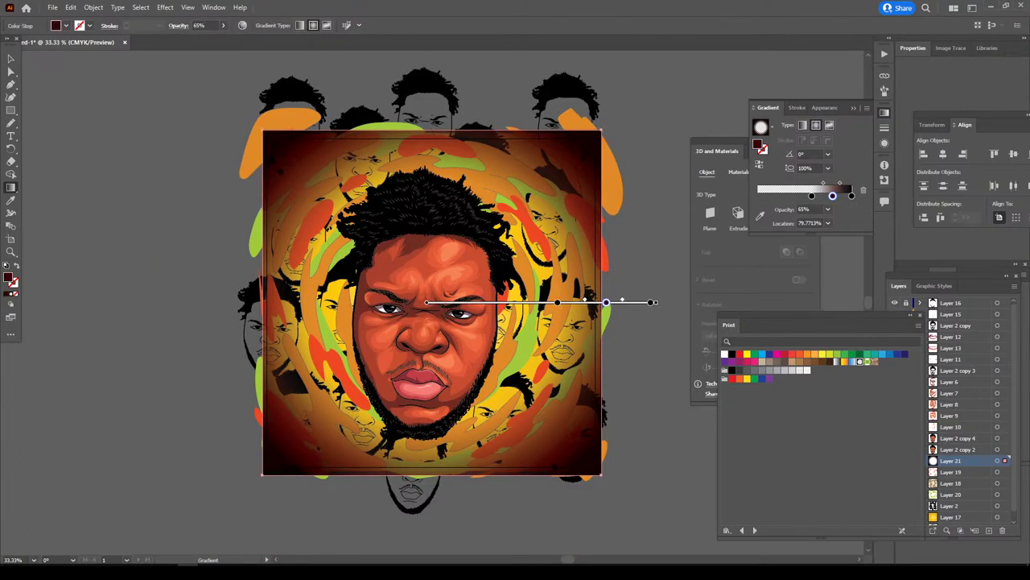
- Move the transparent stop toward the centre and nudge the 65% opacity stop outward
{"action": "left_click_drag", "start_coordinate": [558, 302], "coordinate": [493, 301]}
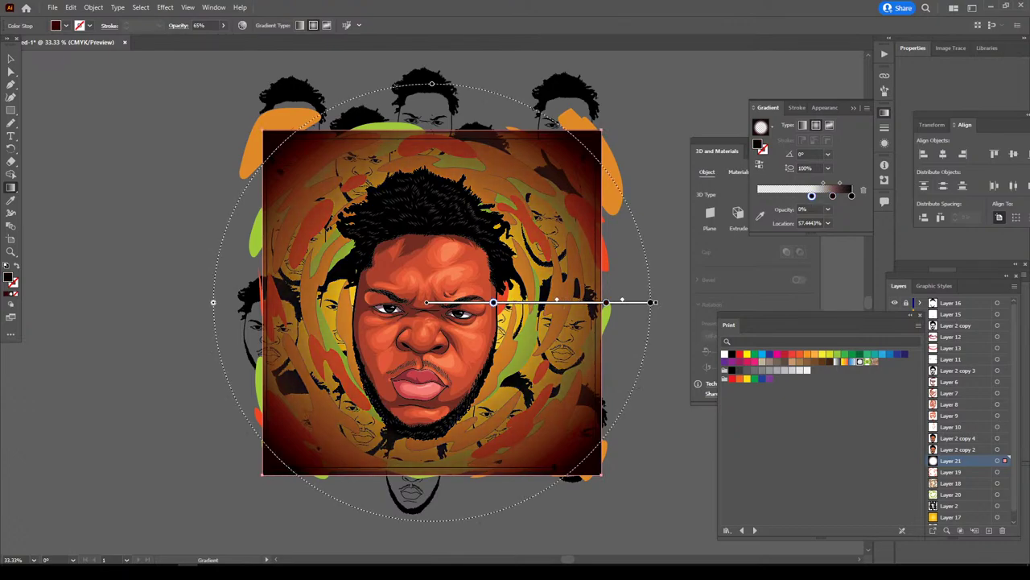
{"action": "left_click", "coordinate": [605, 302]}
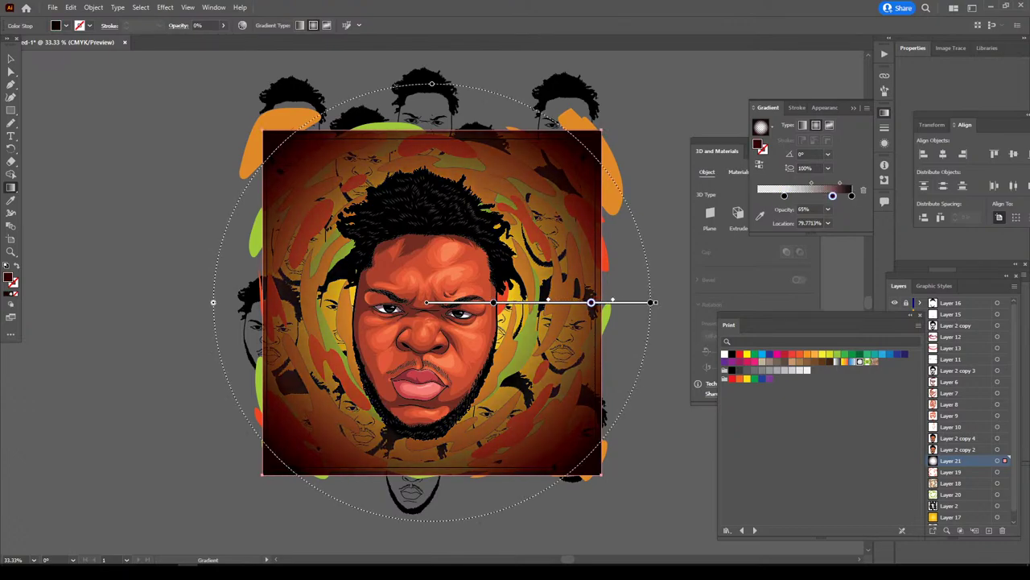
{"action": "left_click_drag", "start_coordinate": [593, 302], "coordinate": [603, 301]}
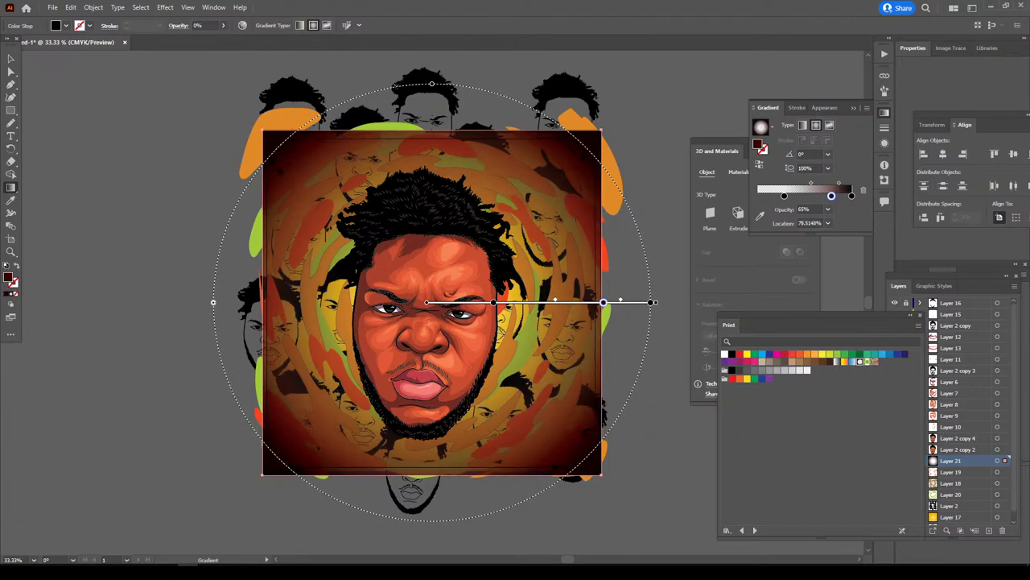
{"action": "key", "text": "v"}
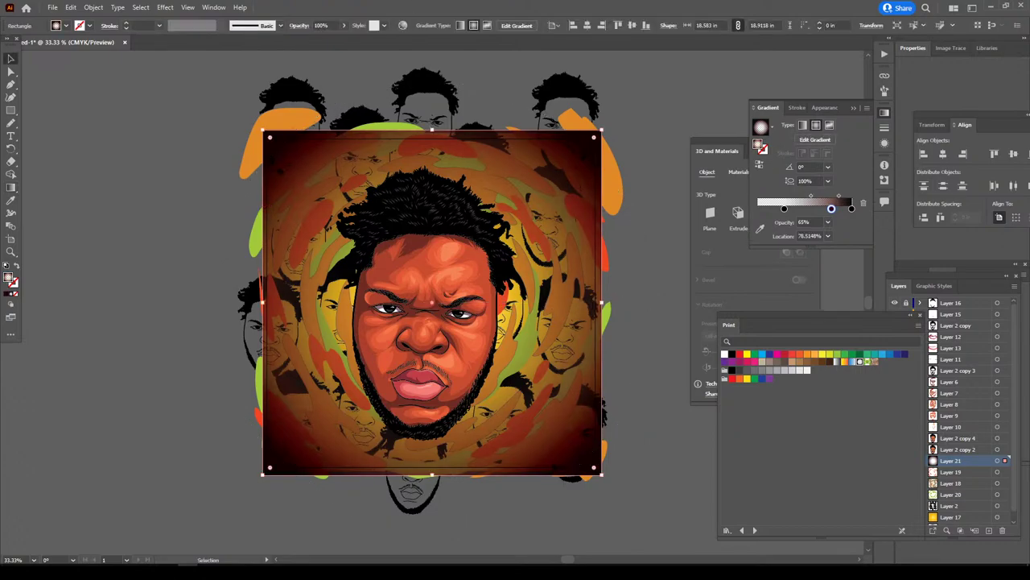
- Deselect the vignette and create Layer 22 above Layer 21
{"action": "key", "text": "F7"}
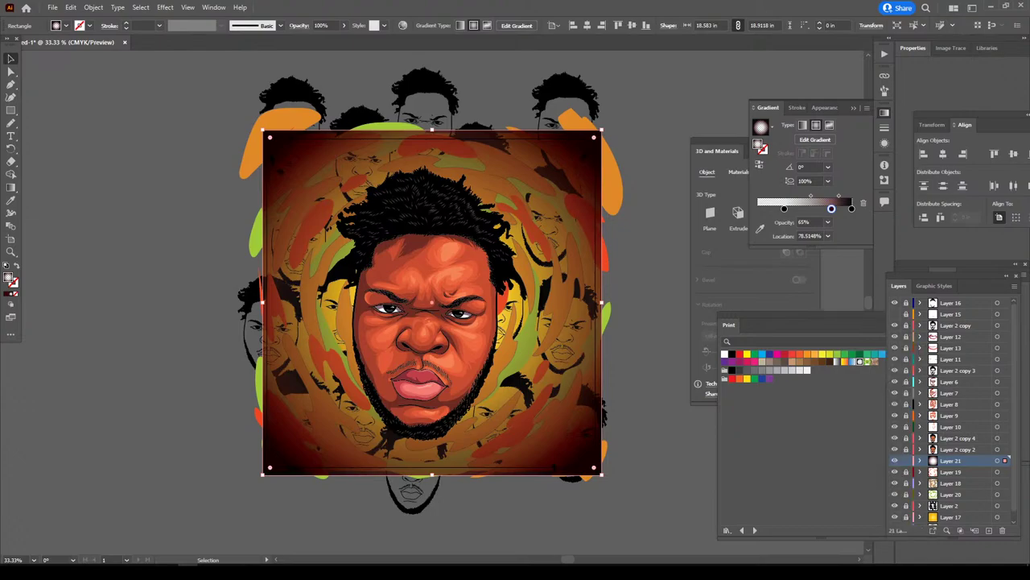
{"action": "key", "text": "ctrl+shift+a"}
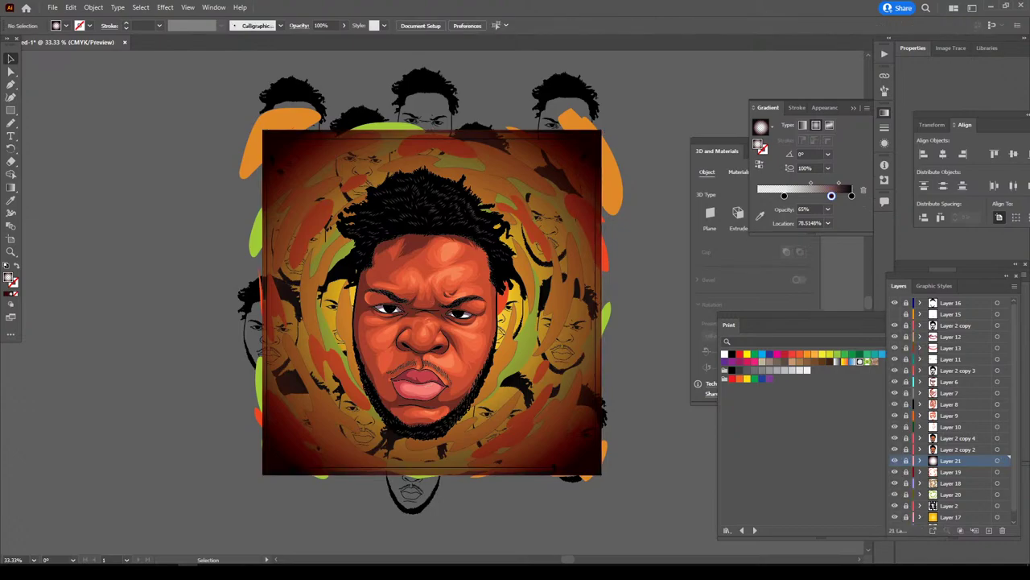
{"action": "left_click", "coordinate": [990, 529]}
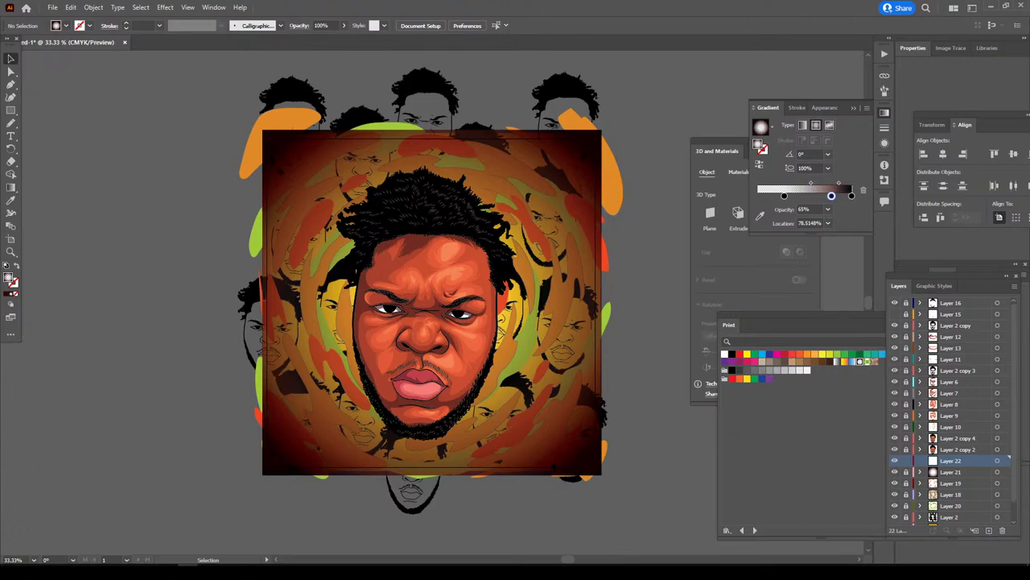
- Zoom in on the face and select all the Layer 6 face line art
{"action": "key", "text": "ctrl+equal"}
{"action": "key", "text": "ctrl+equal"}
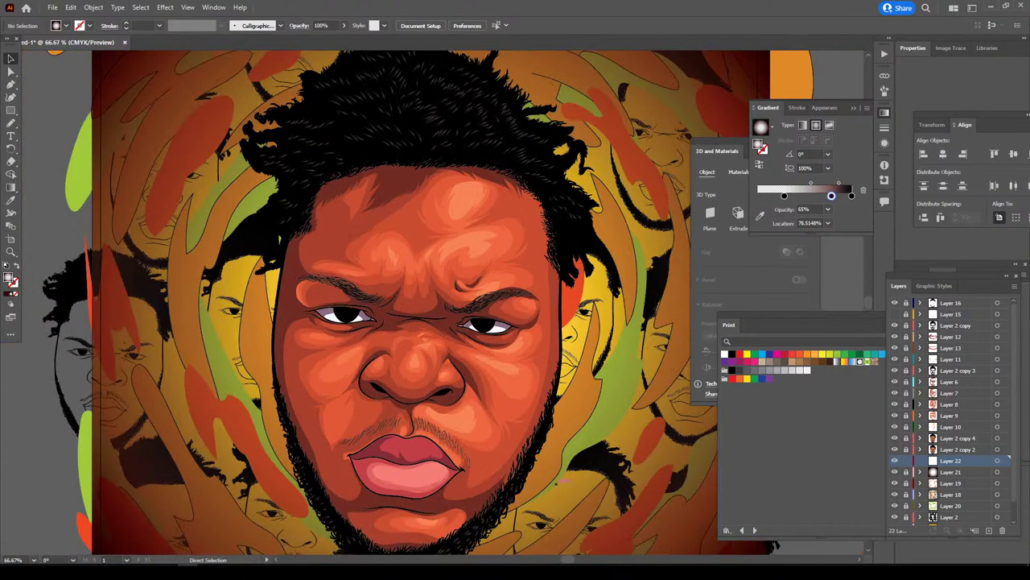
{"action": "key", "text": "ctrl+minus"}
{"action": "key", "text": "ctrl+minus"}
{"action": "key", "text": "ctrl+minus"}
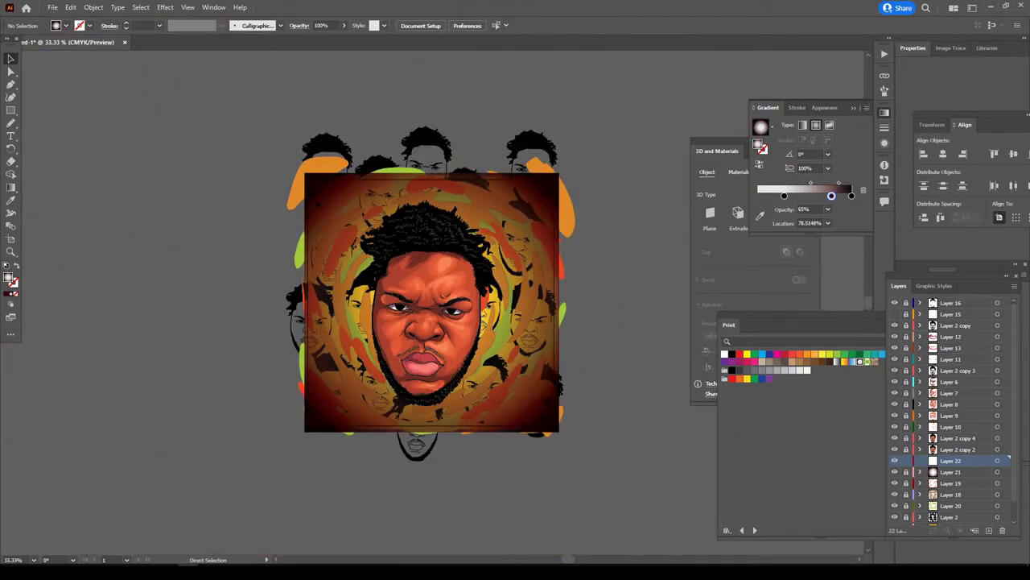
{"action": "key", "text": "ctrl+equal"}
{"action": "key", "text": "ctrl+equal"}
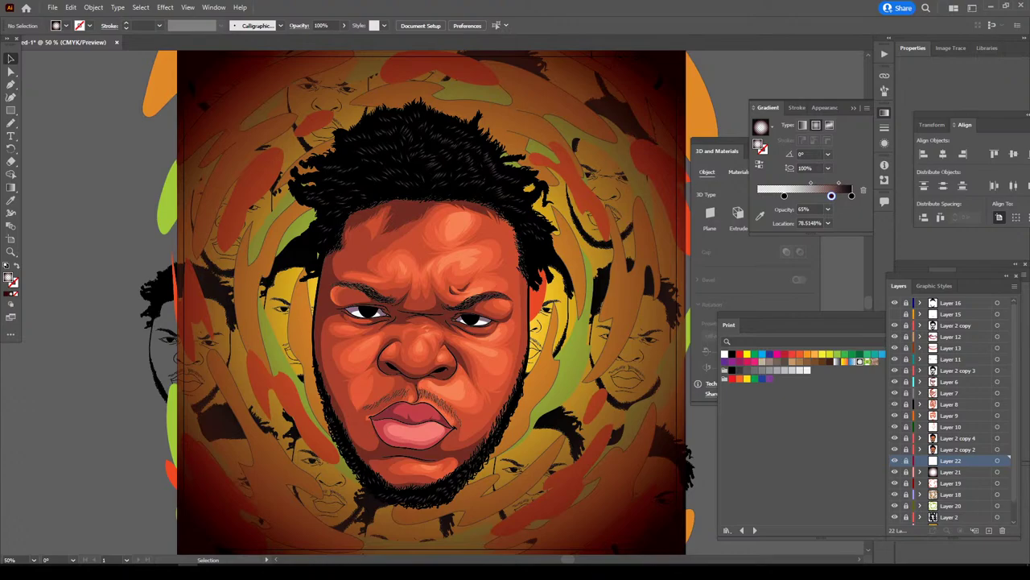
{"action": "key", "text": "ctrl+minus"}
{"action": "key", "text": "ctrl+minus"}
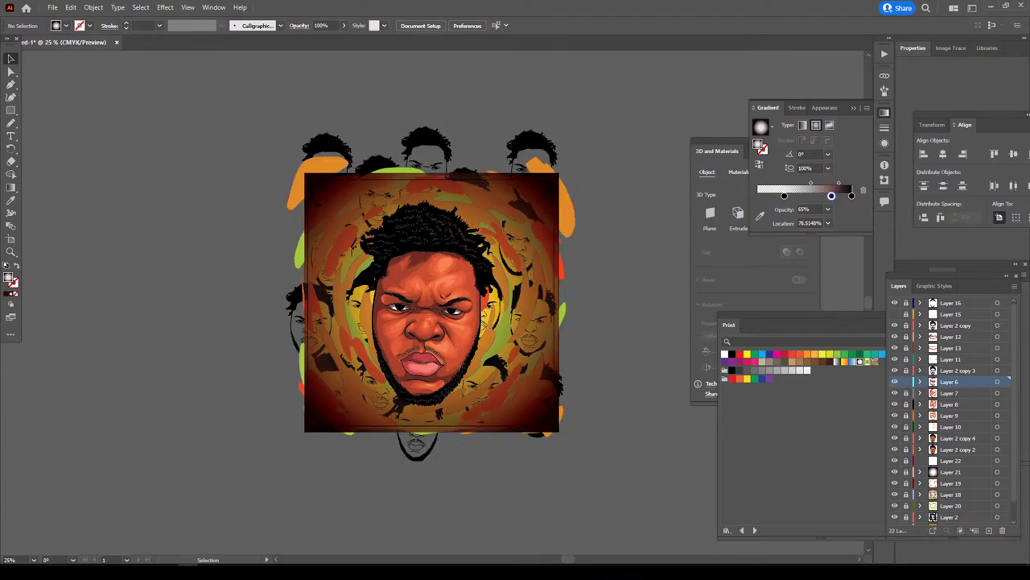
{"action": "key", "text": "ctrl+equal"}
{"action": "key", "text": "ctrl+equal"}
{"action": "key", "text": "ctrl+equal"}
{"action": "scroll", "coordinate": [386, 306], "scroll_direction": "down", "scroll_amount": 2}
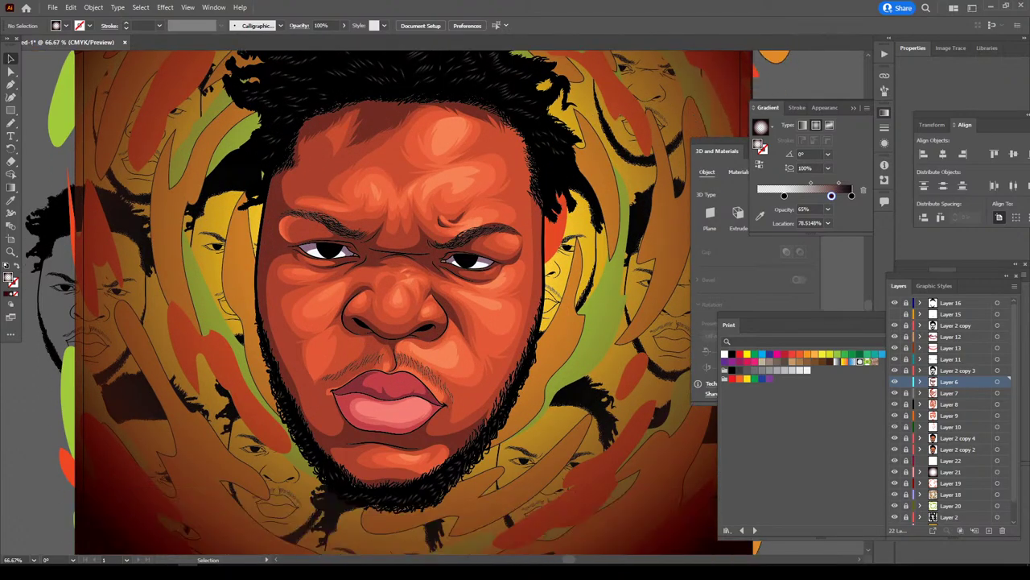
{"action": "key", "text": "ctrl+a"}
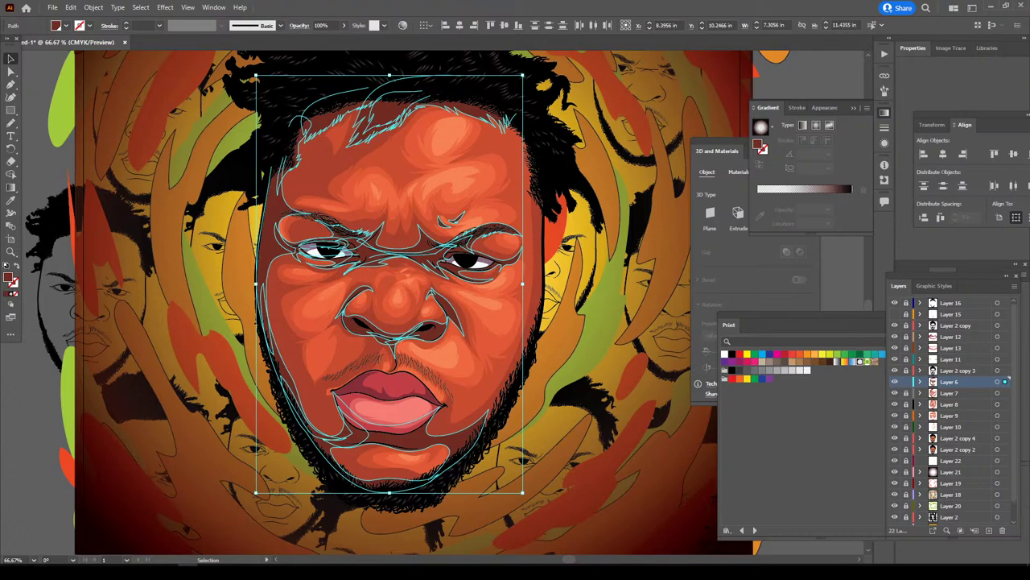
- Adjust Color Balance in CMYK with Convert on, adding 13% black to the face line art
{"action": "left_click", "coordinate": [70, 7]}
{"action": "mouse_move", "coordinate": [96, 208]}
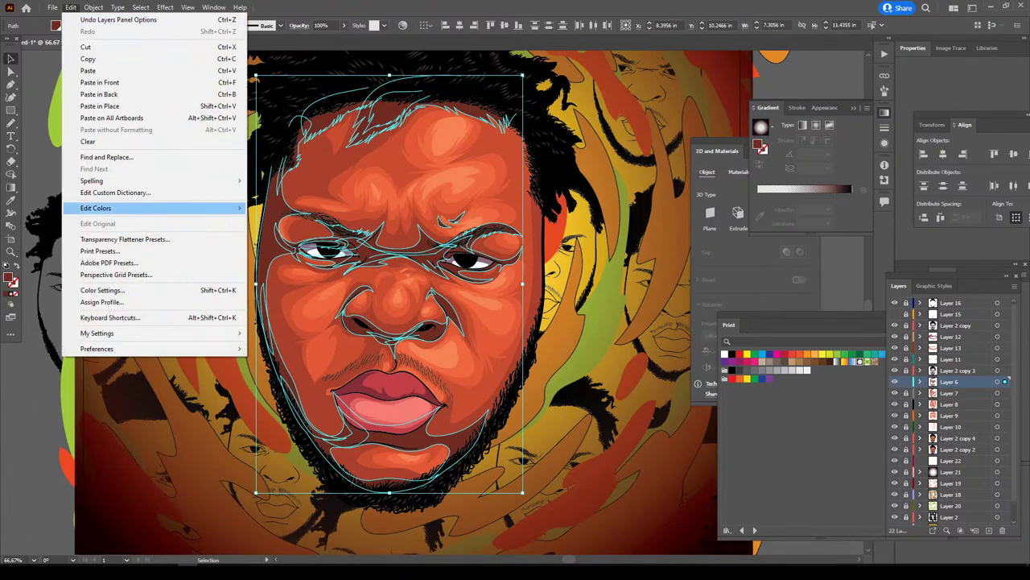
{"action": "left_click", "coordinate": [294, 235]}
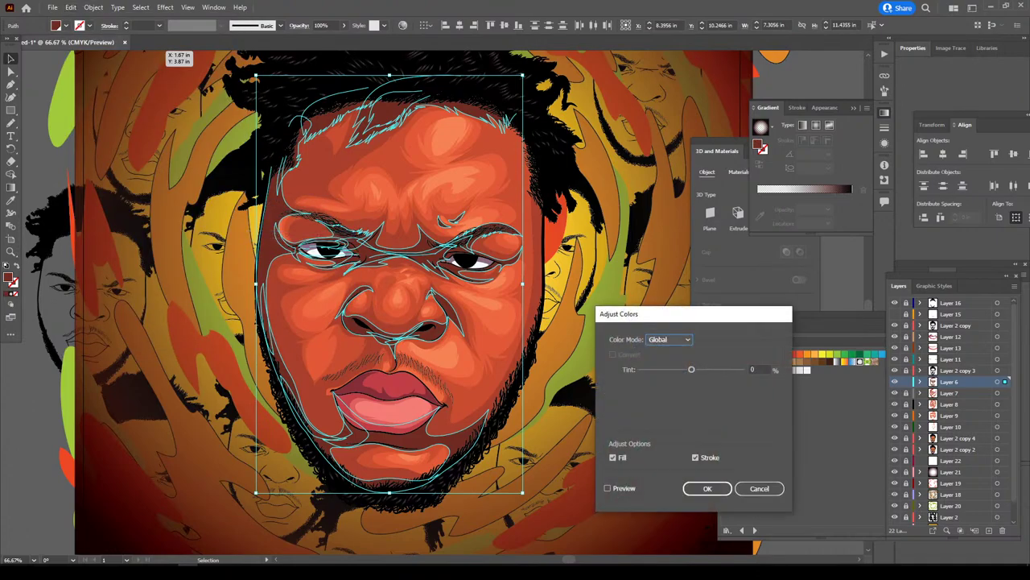
{"action": "left_click", "coordinate": [608, 488]}
{"action": "left_click", "coordinate": [670, 339]}
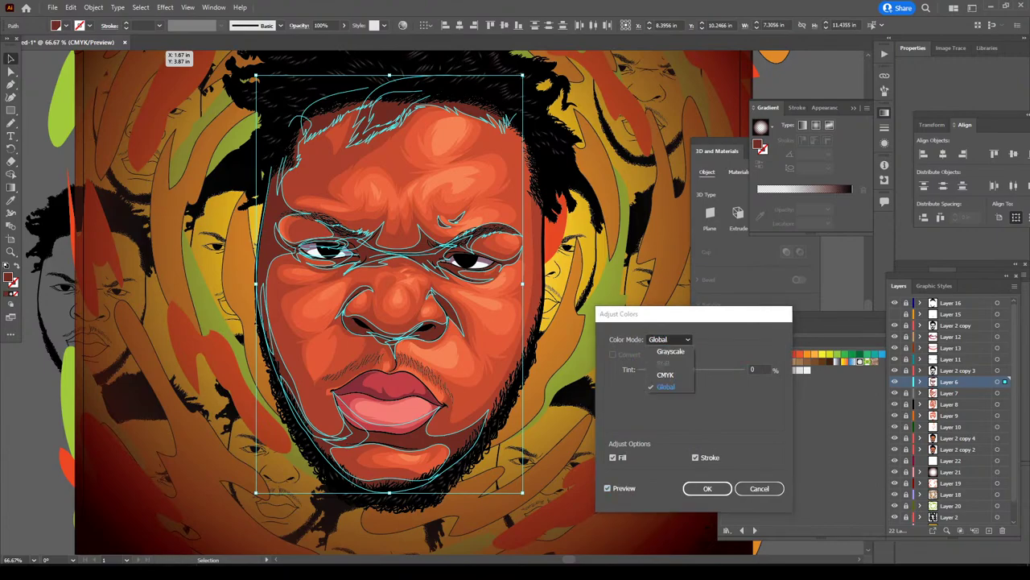
{"action": "left_click", "coordinate": [668, 375]}
{"action": "left_click", "coordinate": [613, 354]}
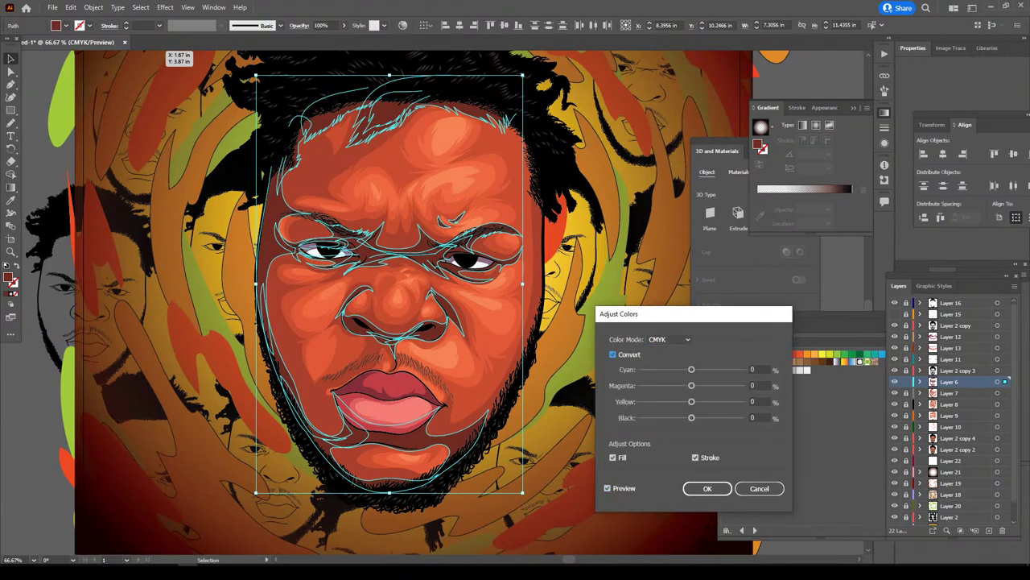
{"action": "left_click_drag", "start_coordinate": [691, 417], "coordinate": [700, 417]}
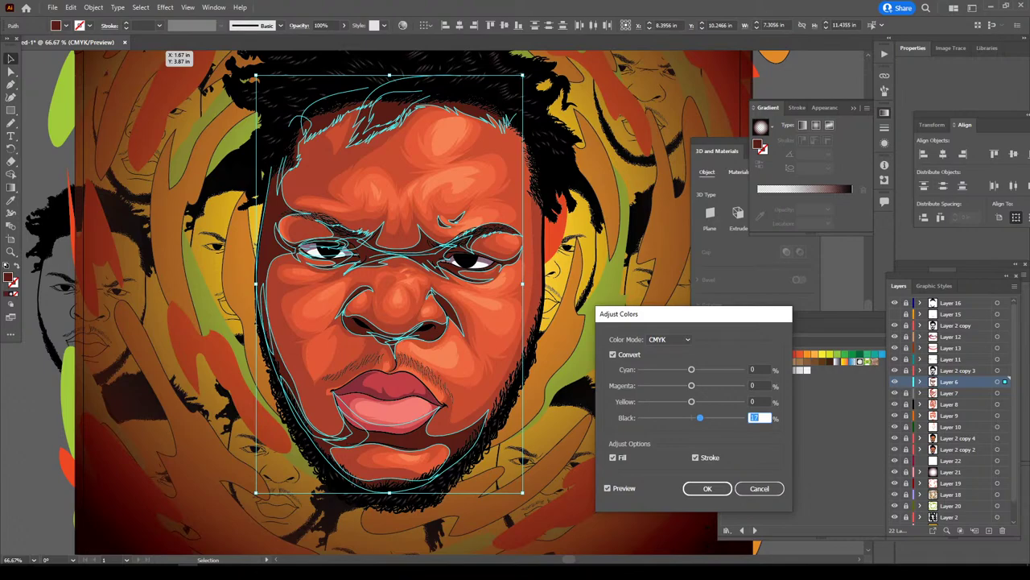
{"action": "type", "text": "13"}
{"action": "left_click", "coordinate": [707, 488]}
{"action": "key", "text": "ctrl+shift+a"}
- Unlock Layer 11 through Layer 2 copy 2 in the Layers panel
{"action": "key", "text": "ctrl+minus"}
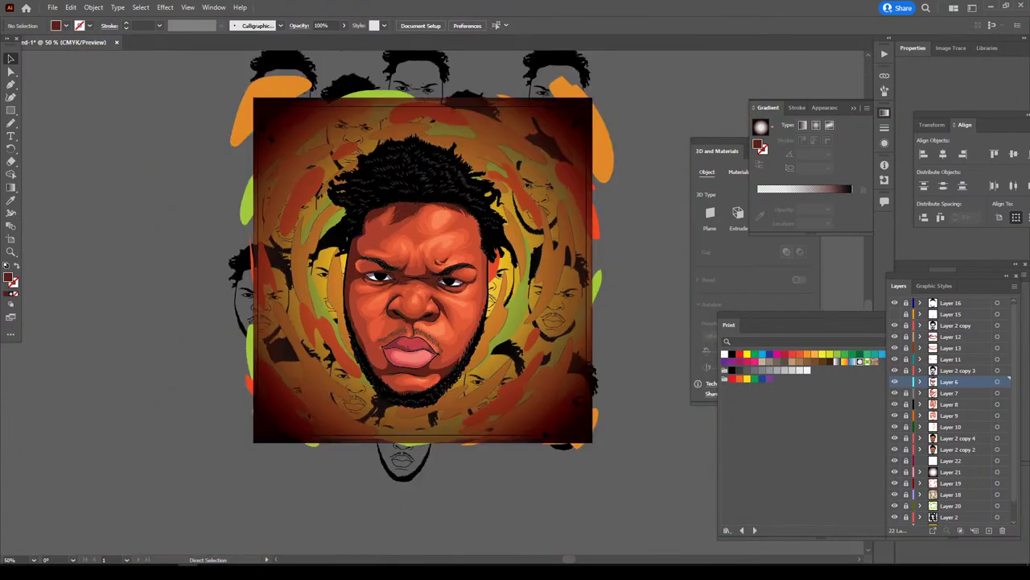
{"action": "scroll", "coordinate": [439, 298], "scroll_direction": "up", "scroll_amount": 2}
{"action": "scroll", "coordinate": [439, 298], "scroll_direction": "up", "scroll_amount": 1}
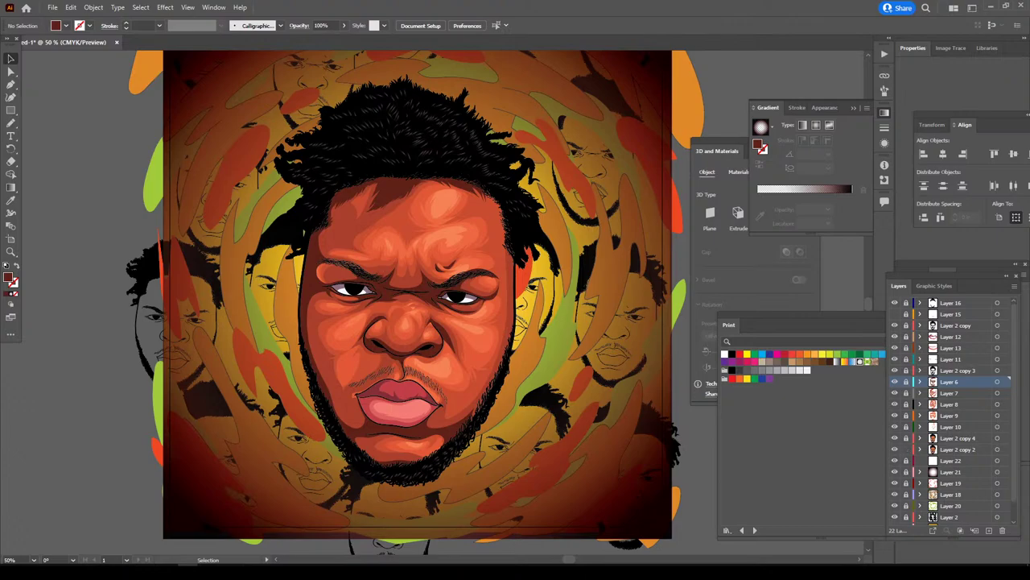
{"action": "mouse_move", "coordinate": [907, 449]}
{"action": "left_mouse_down"}
{"action": "mouse_move", "coordinate": [907, 359]}
{"action": "mouse_move", "coordinate": [906, 449]}
{"action": "left_mouse_up"}
{"action": "scroll", "coordinate": [656, 437], "scroll_direction": "down", "scroll_amount": 2}
{"action": "scroll", "coordinate": [656, 437], "scroll_direction": "up", "scroll_amount": 2}
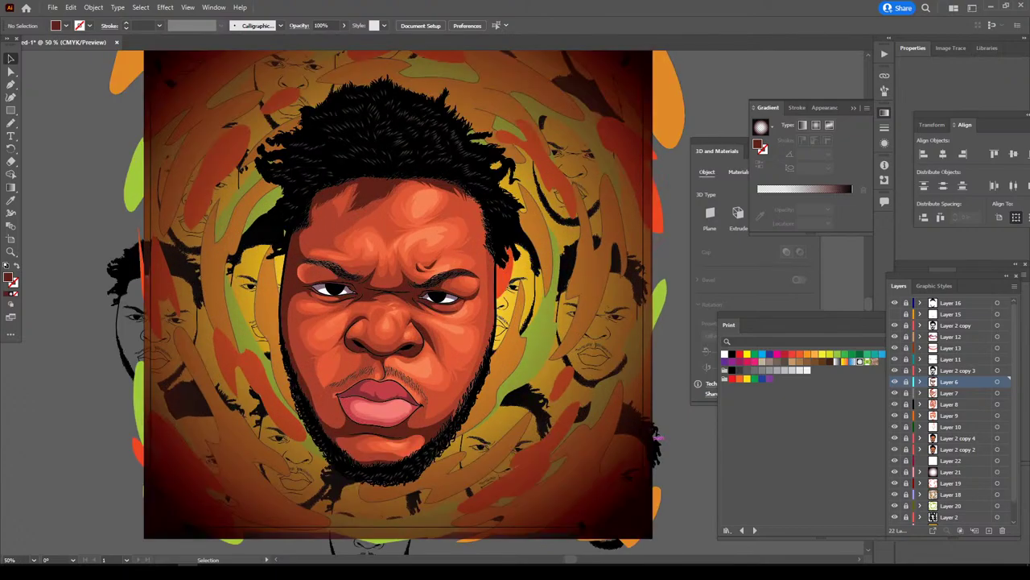
{"action": "scroll", "coordinate": [656, 438], "scroll_direction": "up", "scroll_amount": 2}
{"action": "scroll", "coordinate": [682, 449], "scroll_direction": "down", "scroll_amount": 2}
{"action": "scroll", "coordinate": [564, 371], "scroll_direction": "up", "scroll_amount": 2}
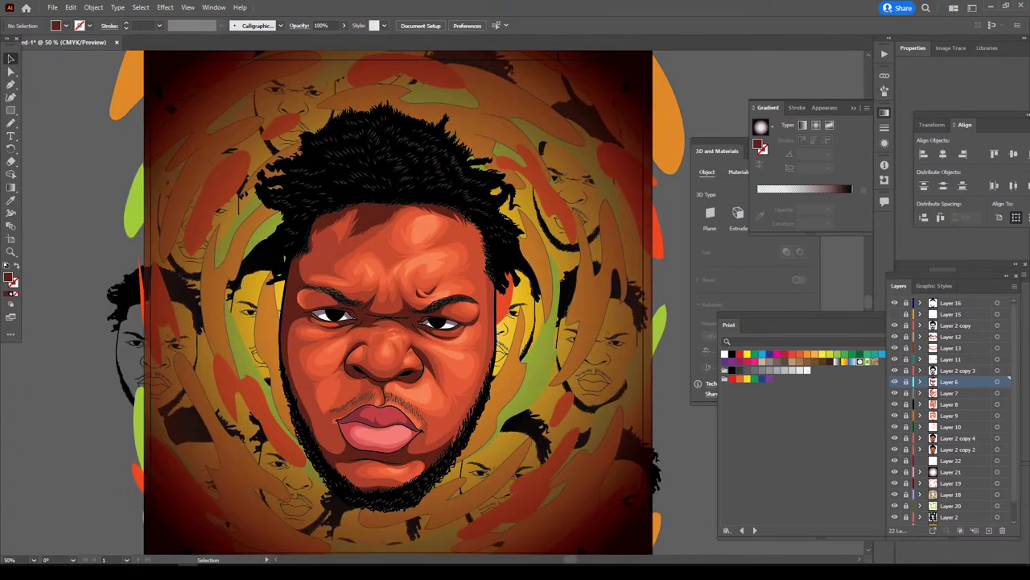
{"action": "scroll", "coordinate": [564, 371], "scroll_direction": "down", "scroll_amount": 1}
{"action": "scroll", "coordinate": [565, 373], "scroll_direction": "up", "scroll_amount": 1}
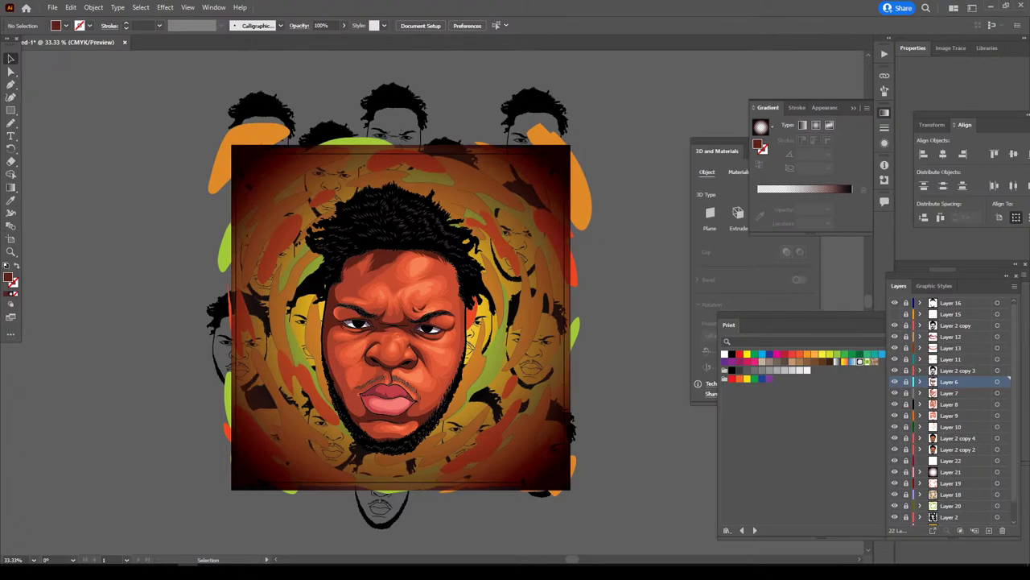
- Set the fill colour to ochre D1A824
{"action": "scroll", "coordinate": [460, 333], "scroll_direction": "up", "scroll_amount": 1}
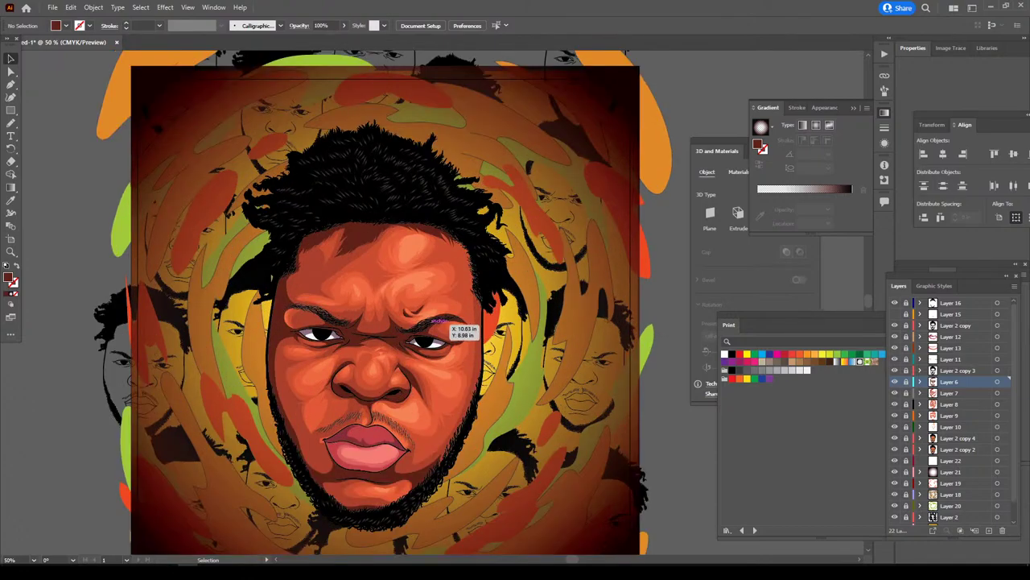
{"action": "scroll", "coordinate": [472, 322], "scroll_direction": "up", "scroll_amount": 2}
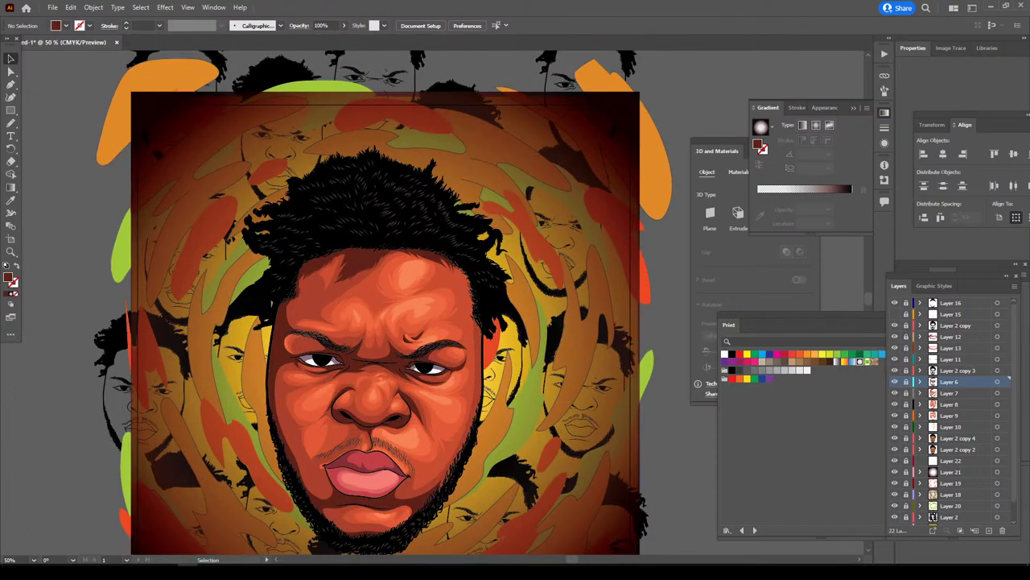
{"action": "left_click", "coordinate": [822, 353]}
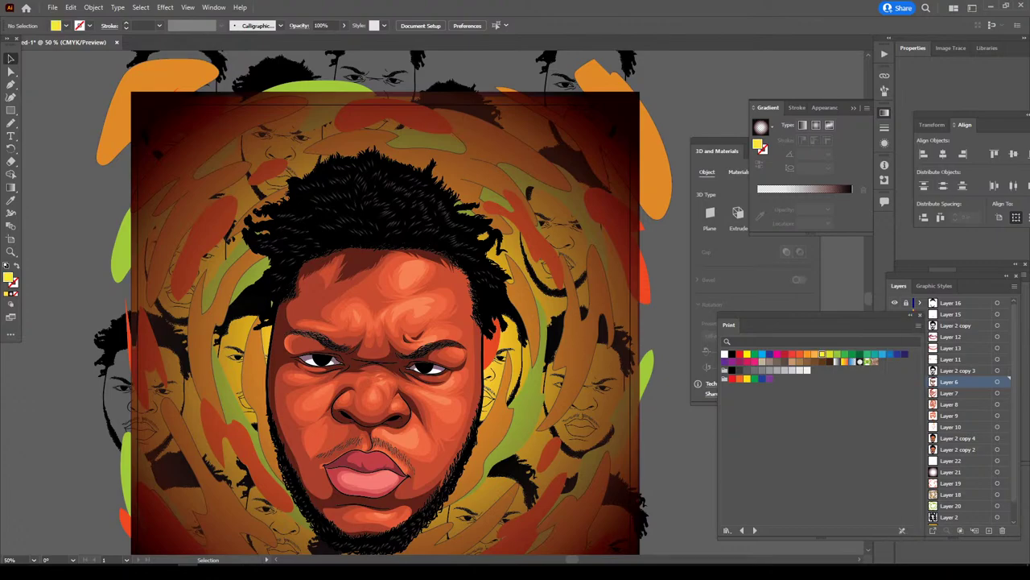
{"action": "double_click", "coordinate": [9, 277]}
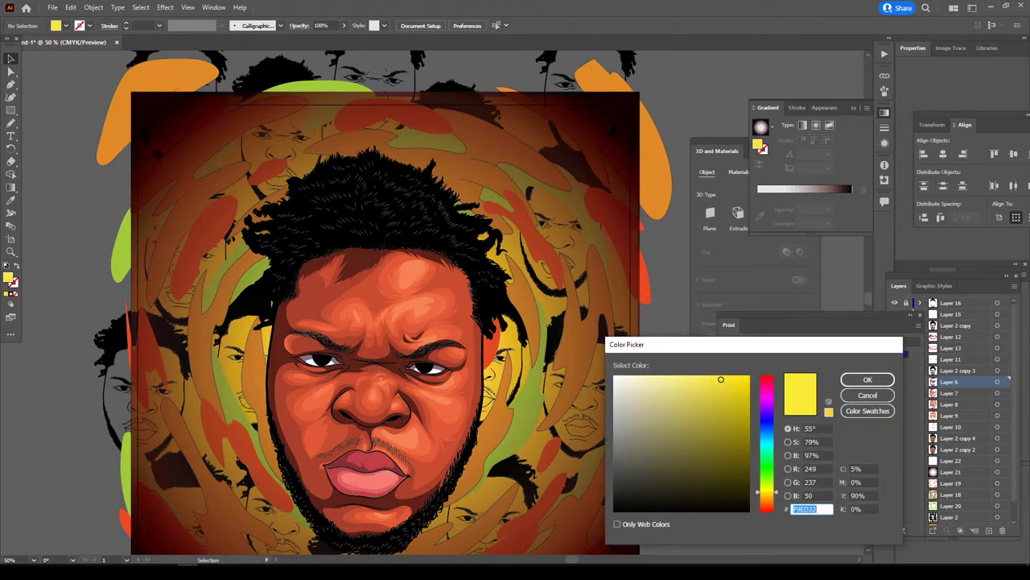
{"action": "left_click", "coordinate": [726, 399]}
{"action": "left_click", "coordinate": [766, 494]}
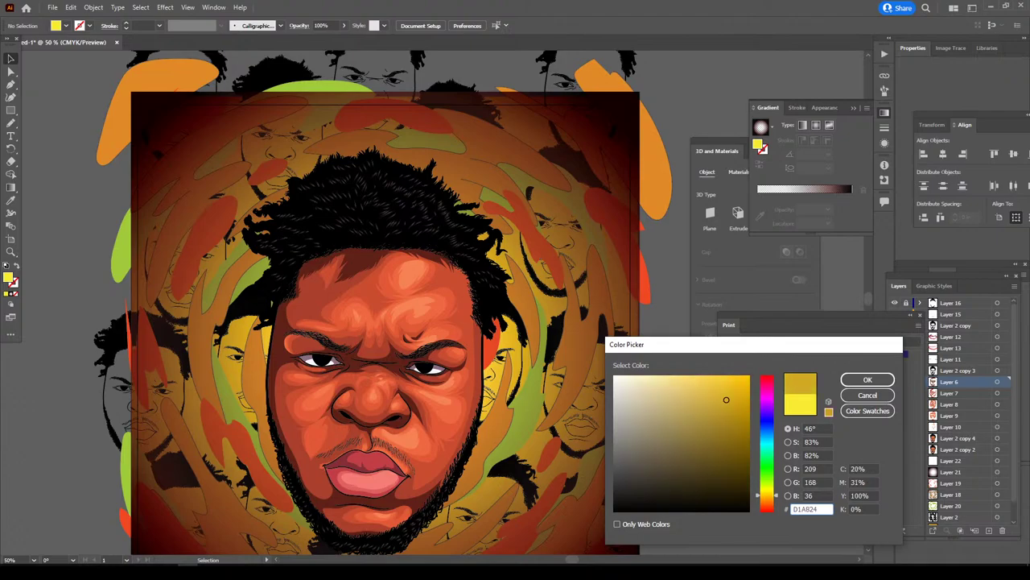
{"action": "left_click", "coordinate": [868, 379]}
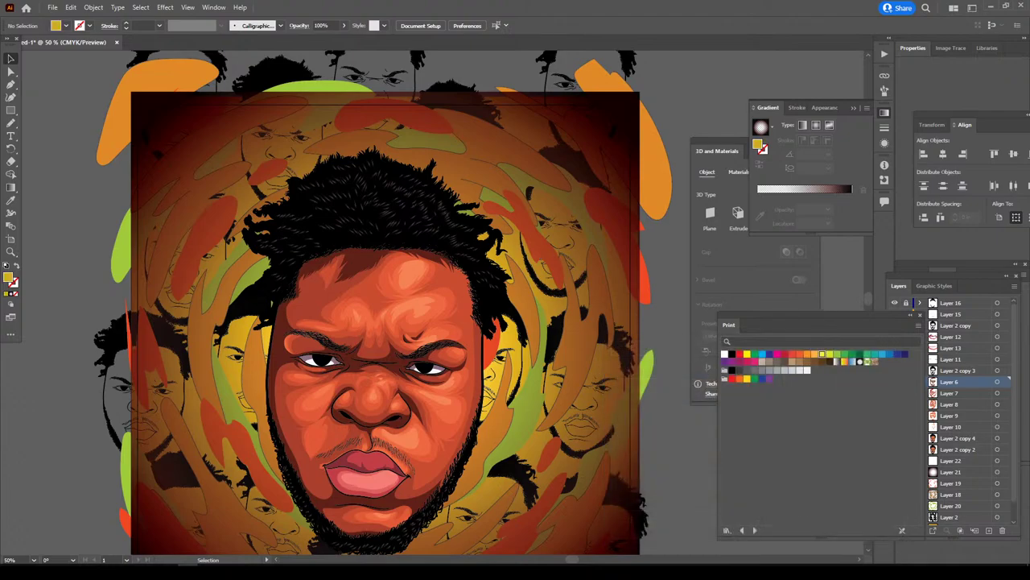
- Add a new layer above Layer 22, switch to the Pencil tool, and zoom to 50%
{"action": "left_click", "coordinate": [1008, 459]}
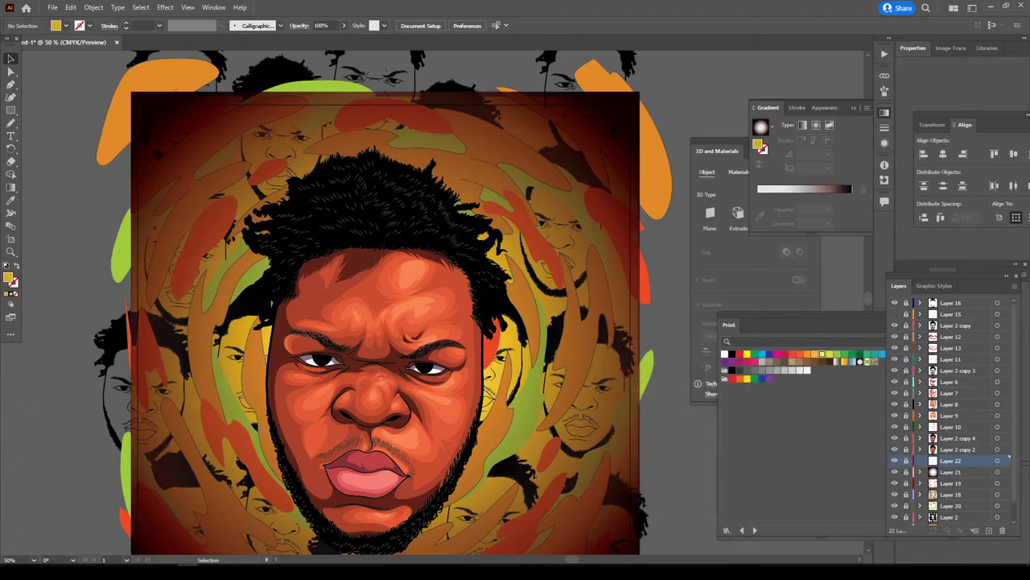
{"action": "left_click", "coordinate": [975, 529]}
{"action": "key", "text": "ctrl+minus"}
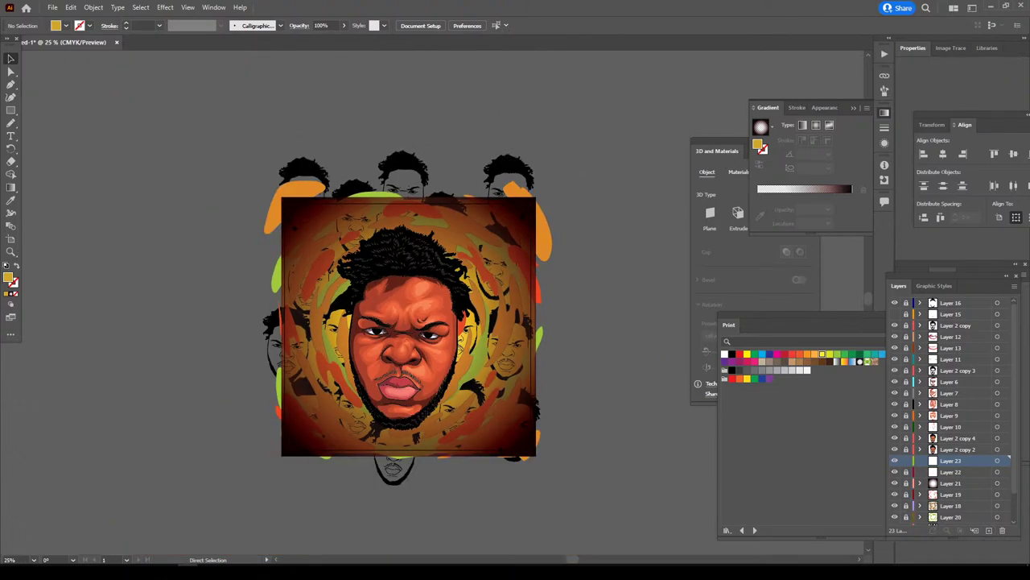
{"action": "left_click", "coordinate": [11, 122]}
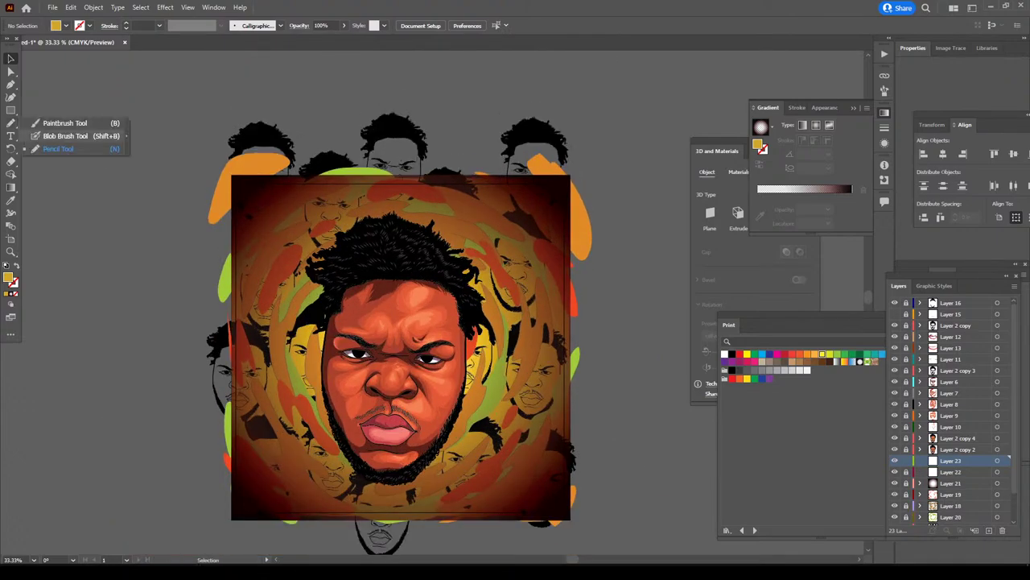
{"action": "left_click", "coordinate": [56, 148]}
{"action": "scroll", "coordinate": [330, 327], "scroll_direction": "down", "scroll_amount": 2}
{"action": "key", "text": "ctrl+plus"}
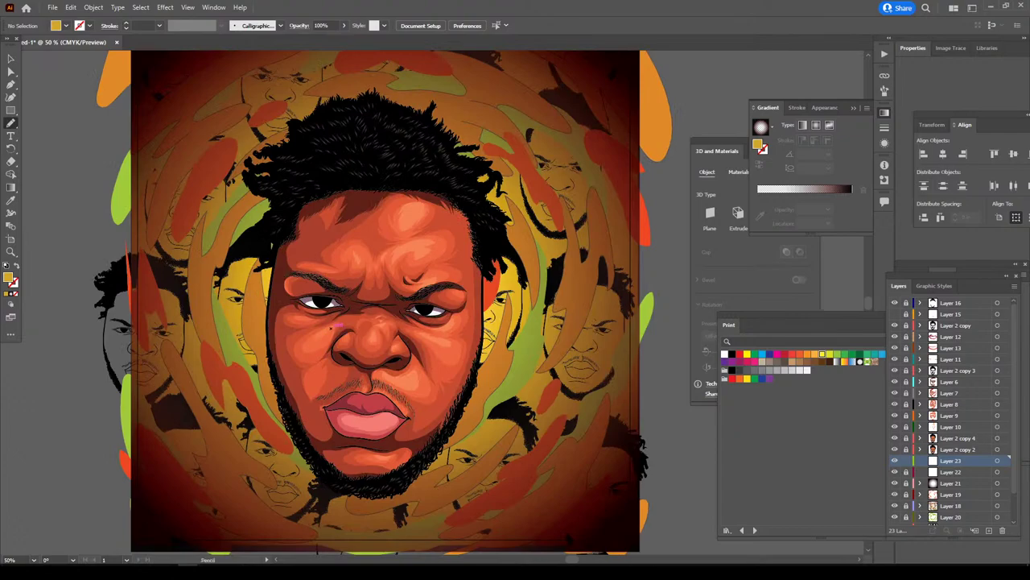
{"action": "scroll", "coordinate": [335, 326], "scroll_direction": "down", "scroll_amount": 2}
- Pencil ochre flame shapes along the bottom and up the lower right side
{"action": "mouse_move", "coordinate": [463, 518]}
{"action": "left_mouse_down"}
{"action": "mouse_move", "coordinate": [488, 514]}
{"action": "mouse_move", "coordinate": [579, 409]}
{"action": "mouse_move", "coordinate": [638, 294]}
{"action": "mouse_move", "coordinate": [655, 211]}
{"action": "mouse_move", "coordinate": [575, 338]}
{"action": "mouse_move", "coordinate": [570, 314]}
{"action": "left_mouse_up"}
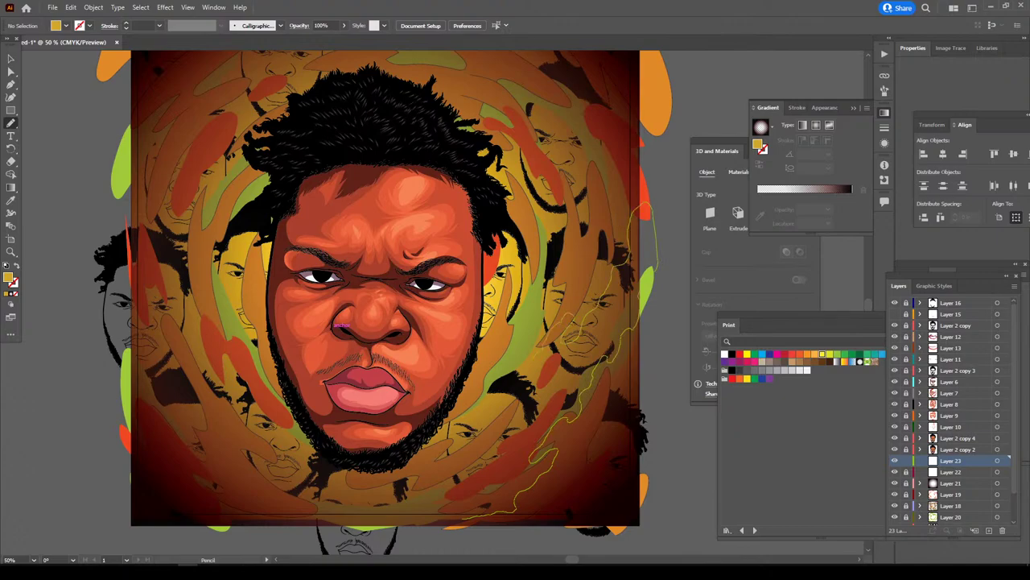
{"action": "mouse_move", "coordinate": [538, 403]}
{"action": "left_mouse_down"}
{"action": "mouse_move", "coordinate": [512, 456]}
{"action": "mouse_move", "coordinate": [452, 519]}
{"action": "left_mouse_up"}
{"action": "key", "text": "ctrl+minus"}
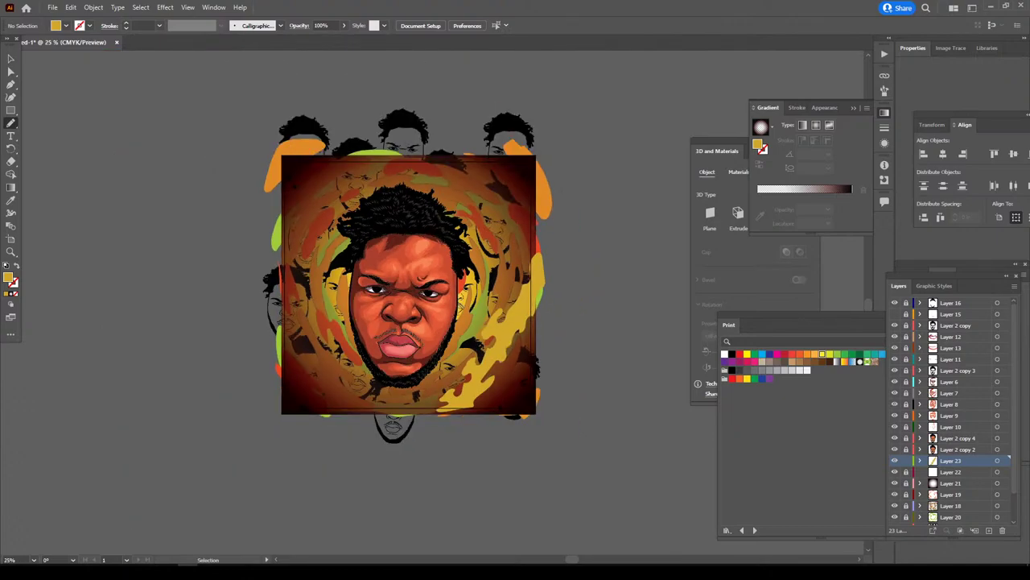
{"action": "key", "text": "ctrl+minus"}
{"action": "key", "text": "ctrl+plus"}
{"action": "key", "text": "ctrl+plus"}
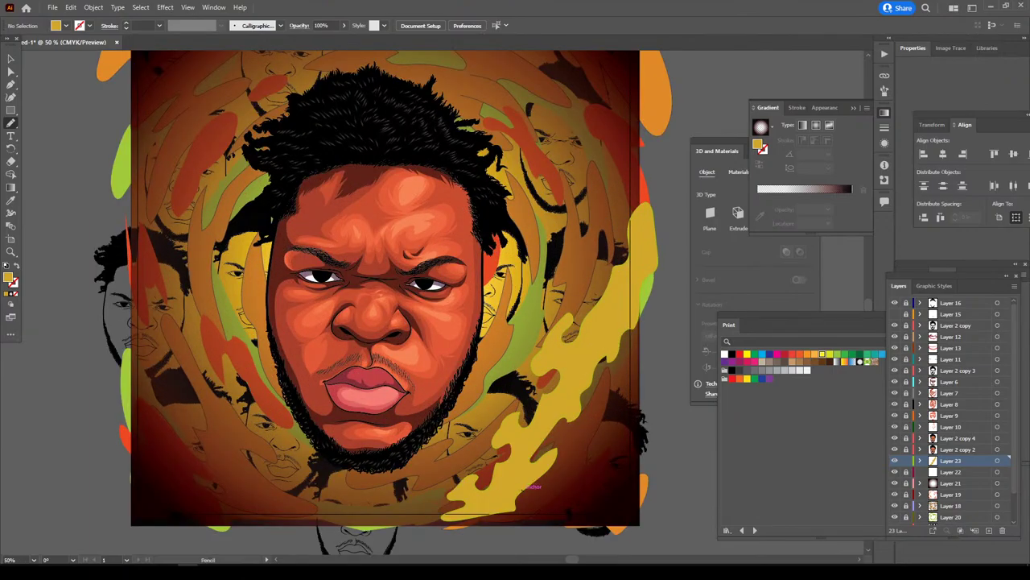
{"action": "left_click_drag", "start_coordinate": [591, 531], "coordinate": [602, 465]}
{"action": "left_click_drag", "start_coordinate": [602, 466], "coordinate": [579, 521]}
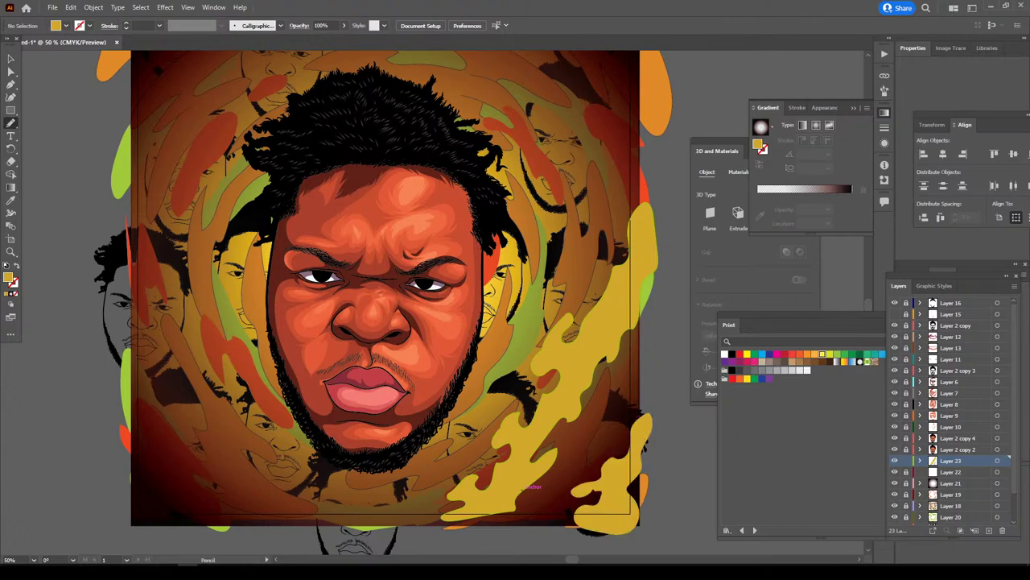
{"action": "key", "text": "ctrl+minus"}
{"action": "key", "text": "ctrl+plus"}
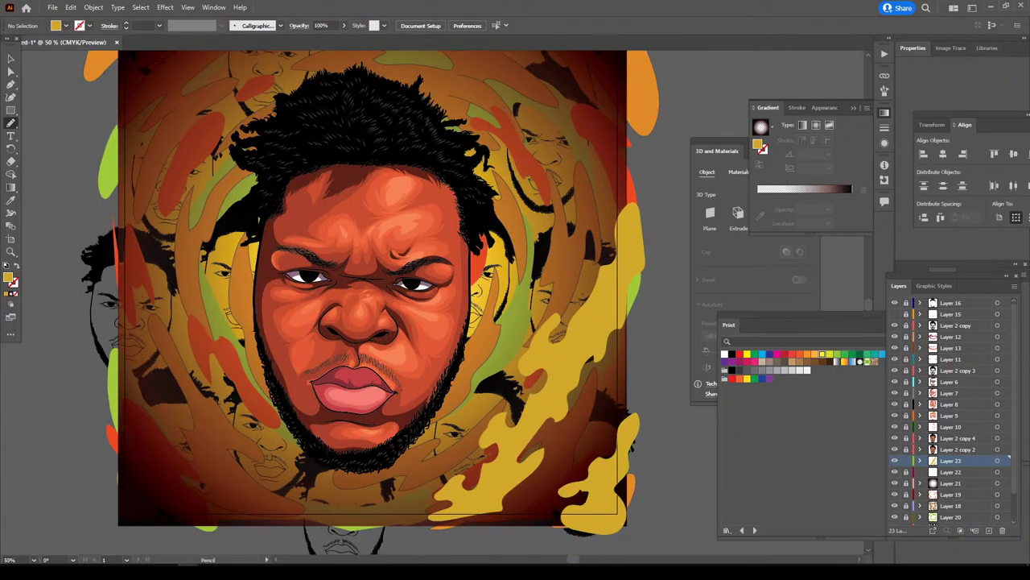
- Draw a large closed ochre flame curling from the bottom edge up the left side
{"action": "mouse_move", "coordinate": [244, 511]}
{"action": "left_mouse_down"}
{"action": "mouse_move", "coordinate": [427, 516]}
{"action": "mouse_move", "coordinate": [251, 459]}
{"action": "mouse_move", "coordinate": [195, 362]}
{"action": "left_mouse_up"}
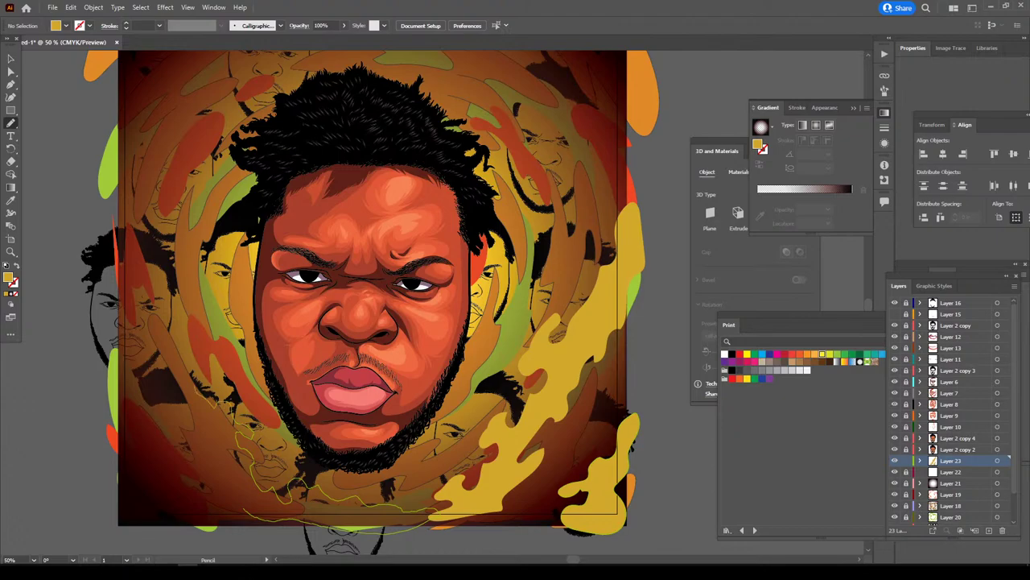
{"action": "mouse_move", "coordinate": [167, 326]}
{"action": "left_mouse_down"}
{"action": "mouse_move", "coordinate": [113, 347]}
{"action": "mouse_move", "coordinate": [227, 475]}
{"action": "mouse_move", "coordinate": [245, 517]}
{"action": "left_mouse_up"}
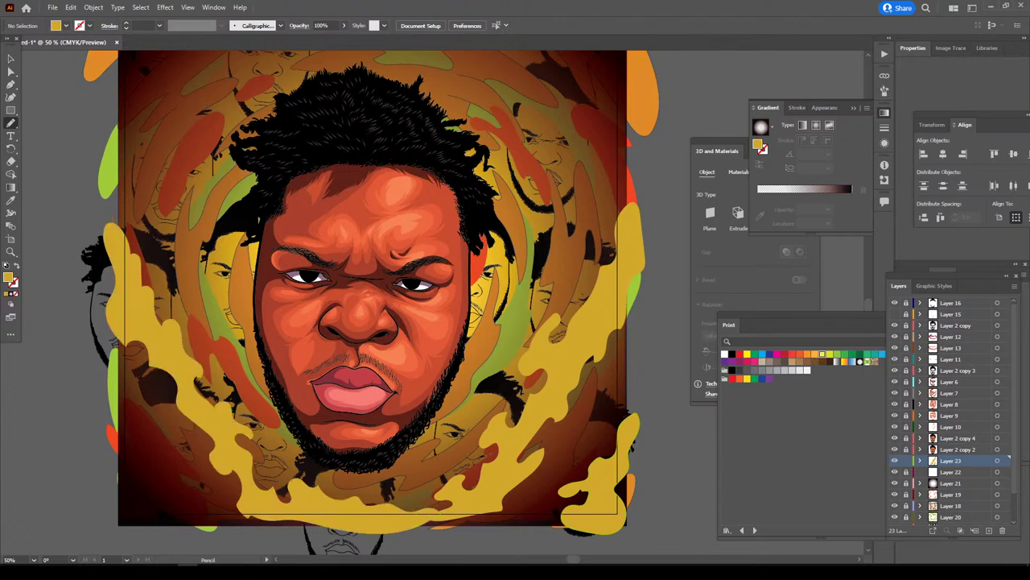
{"action": "mouse_move", "coordinate": [173, 527]}
{"action": "left_mouse_down"}
{"action": "mouse_move", "coordinate": [161, 483]}
{"action": "mouse_move", "coordinate": [173, 527]}
{"action": "left_mouse_up"}
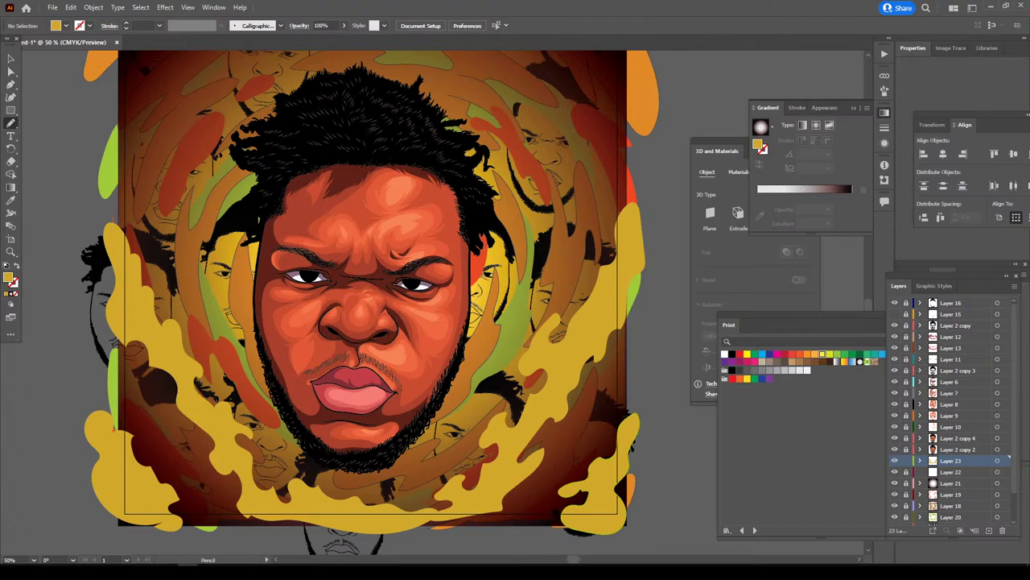
- Add small flame pieces below the chin and on both sides of the beard
{"action": "scroll", "coordinate": [370, 289], "scroll_direction": "down", "scroll_amount": 3}
{"action": "scroll", "coordinate": [370, 290], "scroll_direction": "up", "scroll_amount": 3}
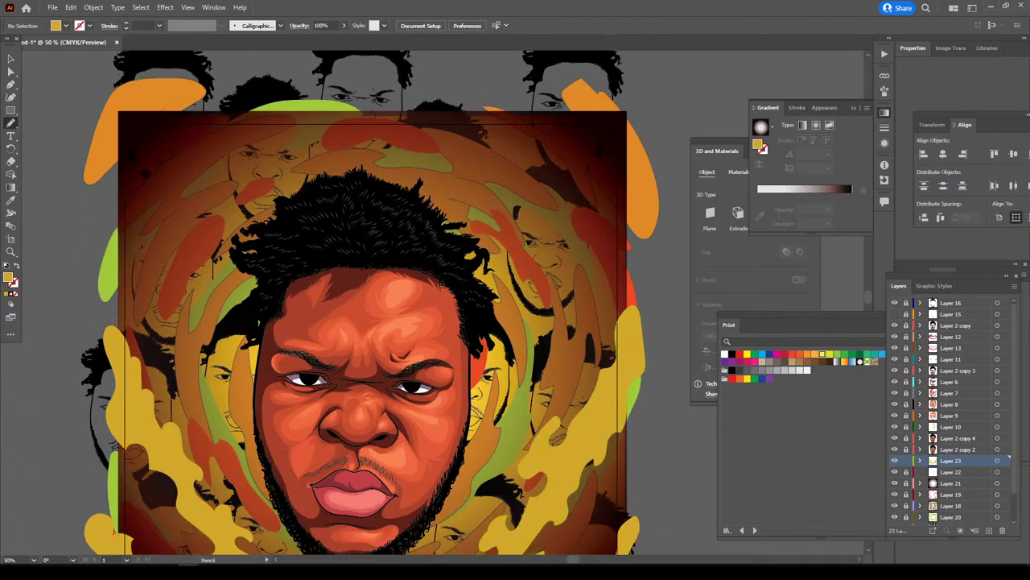
{"action": "scroll", "coordinate": [370, 290], "scroll_direction": "down", "scroll_amount": 3}
{"action": "left_click_drag", "start_coordinate": [354, 490], "coordinate": [418, 479]}
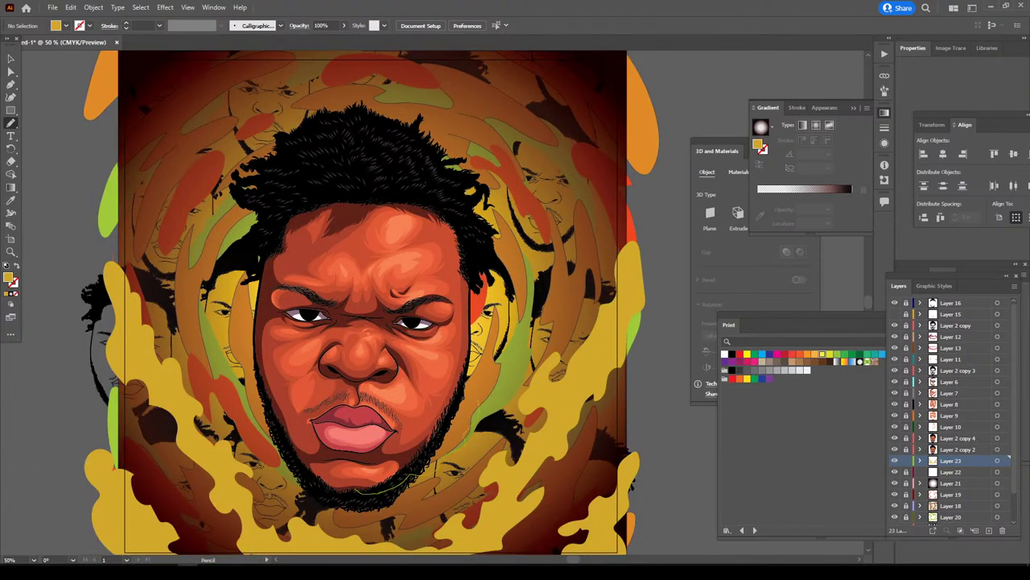
{"action": "left_click_drag", "start_coordinate": [456, 404], "coordinate": [467, 382]}
{"action": "mouse_move", "coordinate": [303, 467]}
{"action": "left_mouse_down"}
{"action": "mouse_move", "coordinate": [338, 483]}
{"action": "mouse_move", "coordinate": [270, 399]}
{"action": "left_mouse_up"}
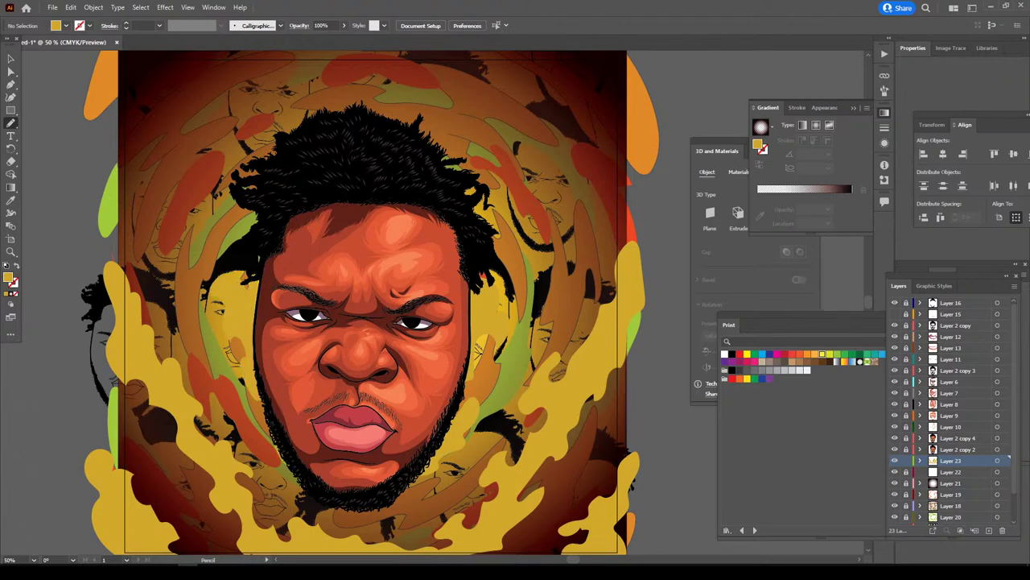
- Draw flames around the hair's right side and top, plus the upper right and left corners
{"action": "scroll", "coordinate": [370, 302], "scroll_direction": "up", "scroll_amount": 3}
{"action": "scroll", "coordinate": [370, 302], "scroll_direction": "up", "scroll_amount": 2}
{"action": "left_click_drag", "start_coordinate": [460, 343], "coordinate": [475, 335]}
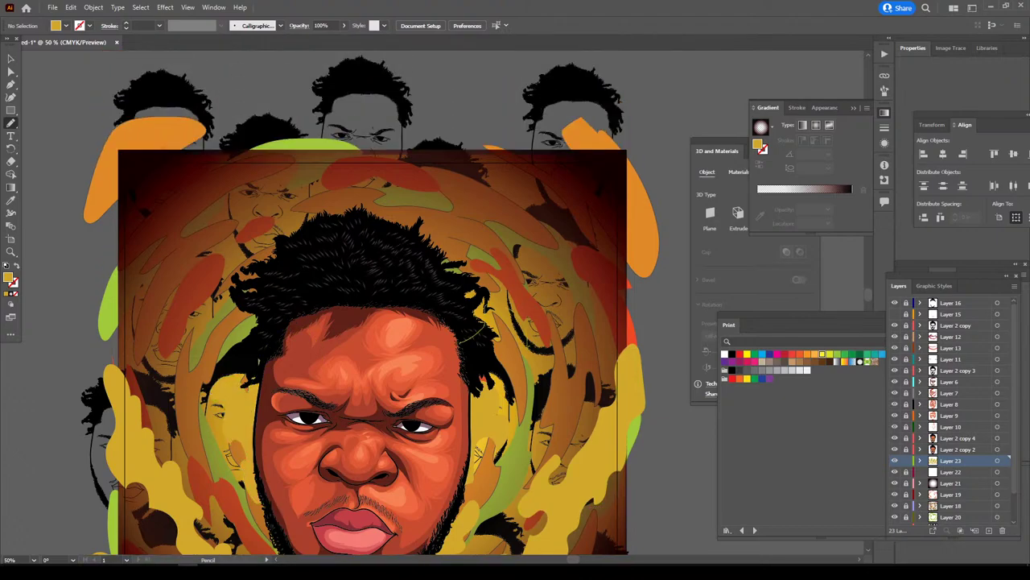
{"action": "mouse_move", "coordinate": [554, 403]}
{"action": "left_mouse_down"}
{"action": "mouse_move", "coordinate": [483, 235]}
{"action": "mouse_move", "coordinate": [403, 273]}
{"action": "left_mouse_up"}
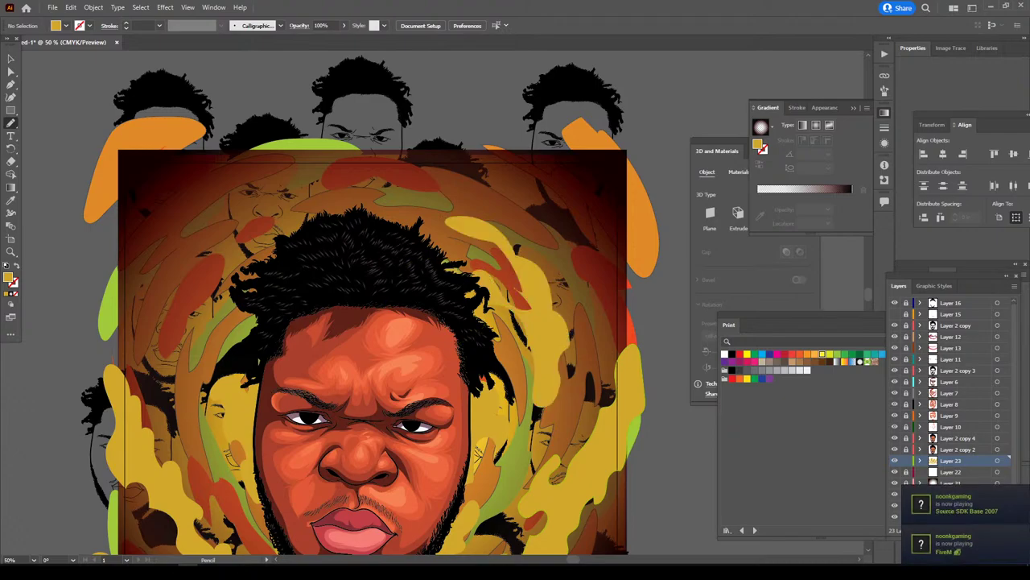
{"action": "left_click_drag", "start_coordinate": [520, 303], "coordinate": [515, 278]}
{"action": "mouse_move", "coordinate": [333, 260]}
{"action": "left_mouse_down"}
{"action": "mouse_move", "coordinate": [371, 233]}
{"action": "mouse_move", "coordinate": [353, 206]}
{"action": "left_mouse_up"}
{"action": "mouse_move", "coordinate": [319, 195]}
{"action": "left_mouse_down"}
{"action": "mouse_move", "coordinate": [230, 238]}
{"action": "mouse_move", "coordinate": [184, 303]}
{"action": "mouse_move", "coordinate": [167, 404]}
{"action": "mouse_move", "coordinate": [191, 430]}
{"action": "mouse_move", "coordinate": [186, 326]}
{"action": "mouse_move", "coordinate": [214, 327]}
{"action": "mouse_move", "coordinate": [226, 274]}
{"action": "mouse_move", "coordinate": [327, 254]}
{"action": "left_mouse_up"}
{"action": "mouse_move", "coordinate": [649, 291]}
{"action": "left_mouse_down"}
{"action": "mouse_move", "coordinate": [597, 242]}
{"action": "mouse_move", "coordinate": [499, 193]}
{"action": "mouse_move", "coordinate": [501, 176]}
{"action": "mouse_move", "coordinate": [427, 177]}
{"action": "mouse_move", "coordinate": [364, 155]}
{"action": "mouse_move", "coordinate": [521, 138]}
{"action": "mouse_move", "coordinate": [622, 199]}
{"action": "left_mouse_up"}
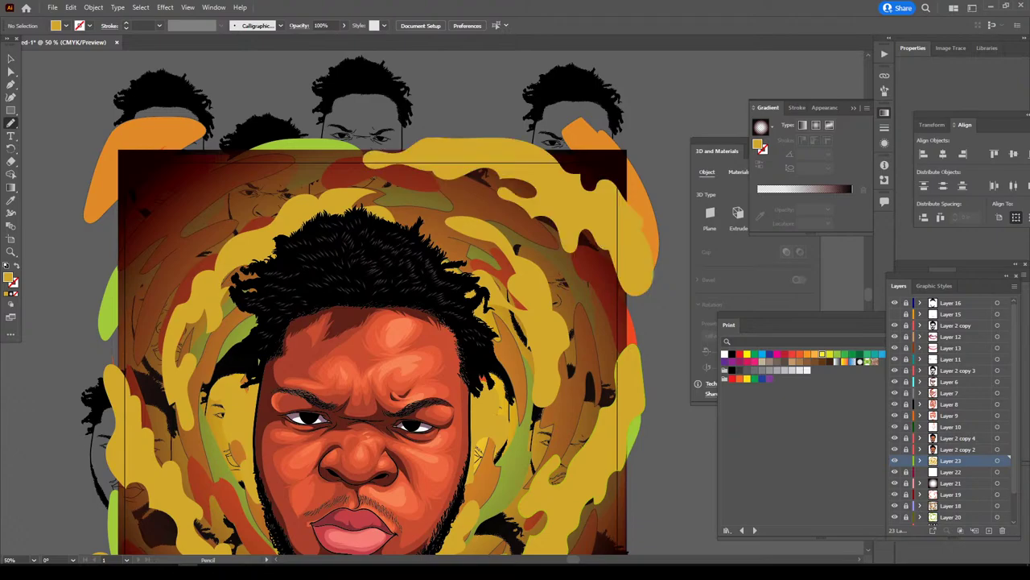
{"action": "mouse_move", "coordinate": [98, 219]}
{"action": "left_mouse_down"}
{"action": "mouse_move", "coordinate": [135, 276]}
{"action": "mouse_move", "coordinate": [196, 207]}
{"action": "mouse_move", "coordinate": [299, 134]}
{"action": "mouse_move", "coordinate": [119, 181]}
{"action": "left_mouse_up"}
- Create an empty Layer 24 above Layer 23, then zoom out to review the flame-framed portrait
{"action": "scroll", "coordinate": [370, 306], "scroll_direction": "down", "scroll_amount": 5}
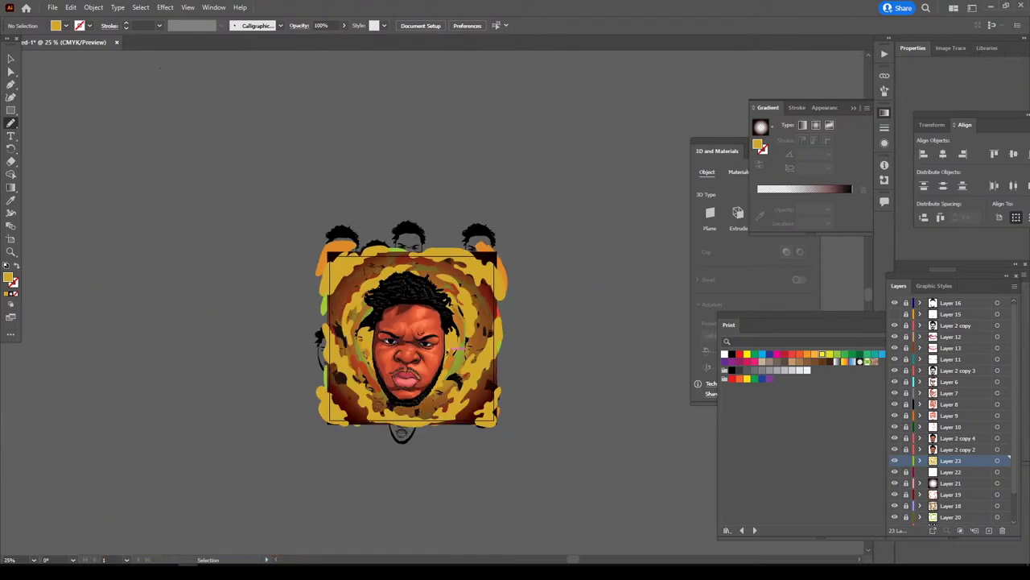
{"action": "scroll", "coordinate": [370, 306], "scroll_direction": "up", "scroll_amount": 5}
{"action": "scroll", "coordinate": [370, 306], "scroll_direction": "up", "scroll_amount": 2}
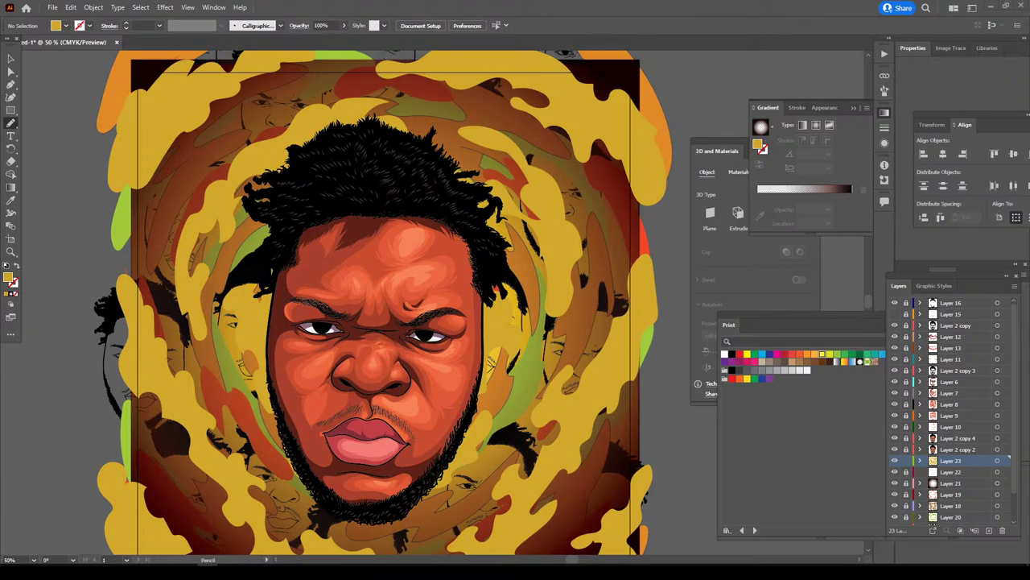
{"action": "scroll", "coordinate": [384, 302], "scroll_direction": "down", "scroll_amount": 2}
{"action": "scroll", "coordinate": [383, 302], "scroll_direction": "up", "scroll_amount": 1}
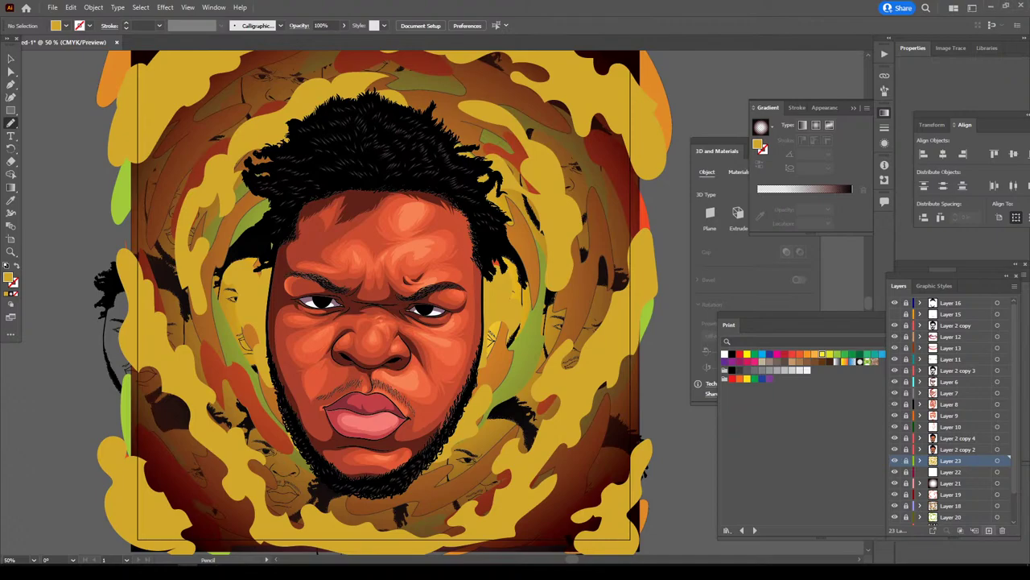
{"action": "left_click", "coordinate": [989, 530]}
{"action": "key", "text": "ctrl+minus"}
{"action": "key", "text": "ctrl+minus"}
{"action": "key", "text": "ctrl+plus"}
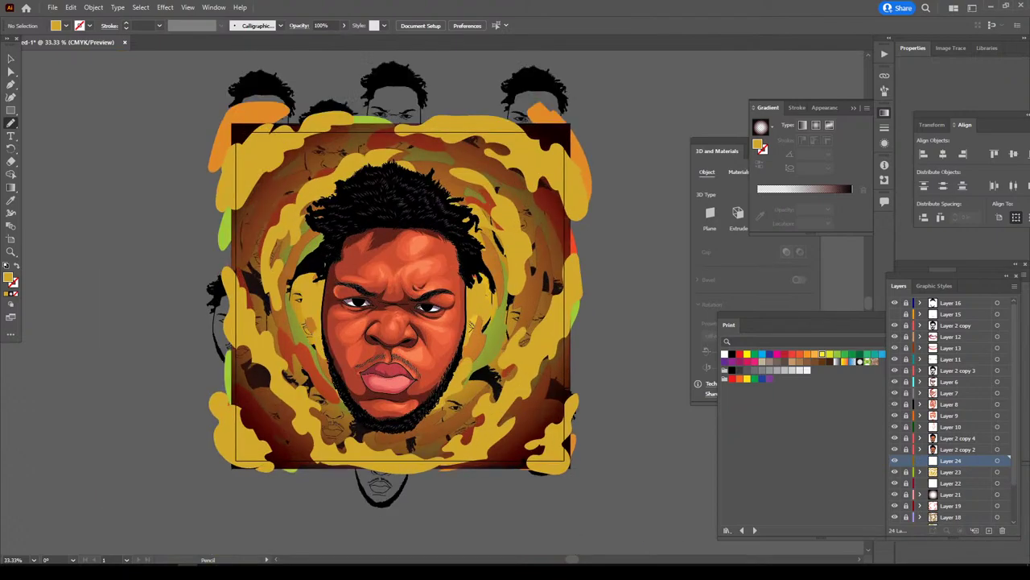
{"action": "key", "text": "ctrl+minus"}
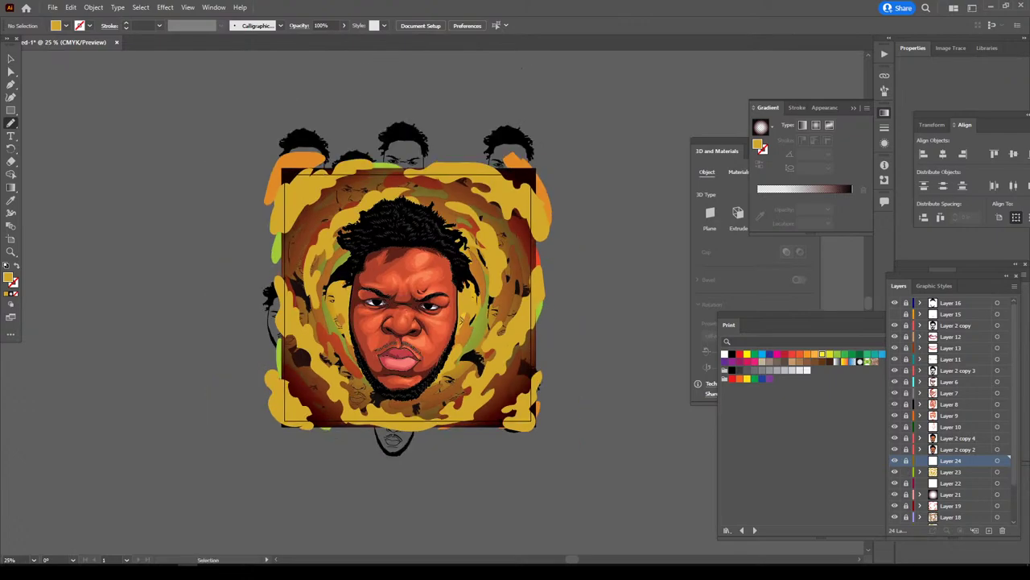
{"action": "key", "text": "ctrl+plus"}
{"action": "key", "text": "ctrl+plus"}
{"action": "key", "text": "ctrl+minus"}
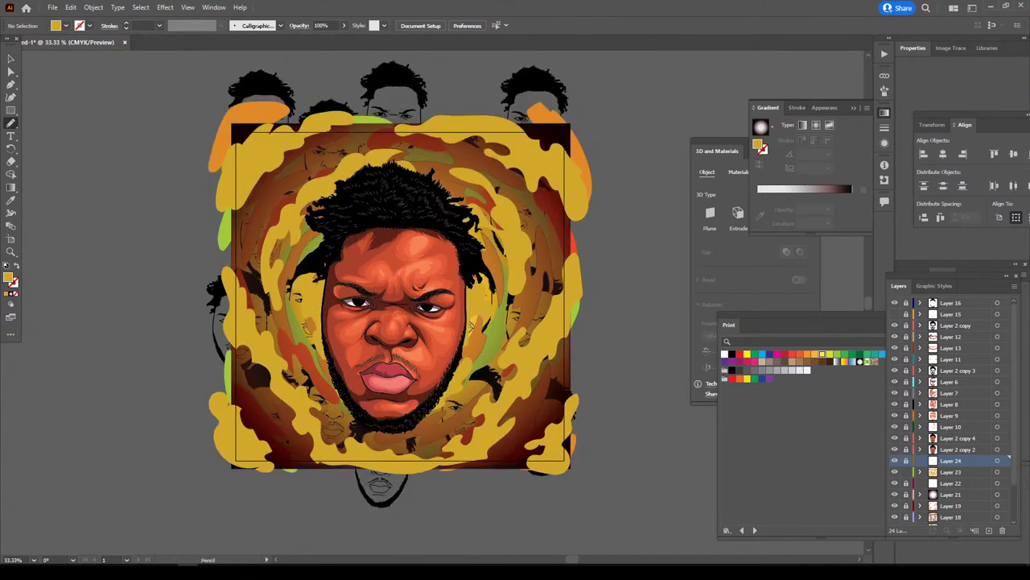
{"action": "scroll", "coordinate": [950, 411], "scroll_direction": "down", "scroll_amount": 2}
{"action": "scroll", "coordinate": [950, 411], "scroll_direction": "up", "scroll_amount": 2}
- Select all the ochre flame shapes on Layer 23
{"action": "key", "text": "v"}
{"action": "left_click", "coordinate": [998, 471]}
{"action": "key", "text": "ctrl+="}
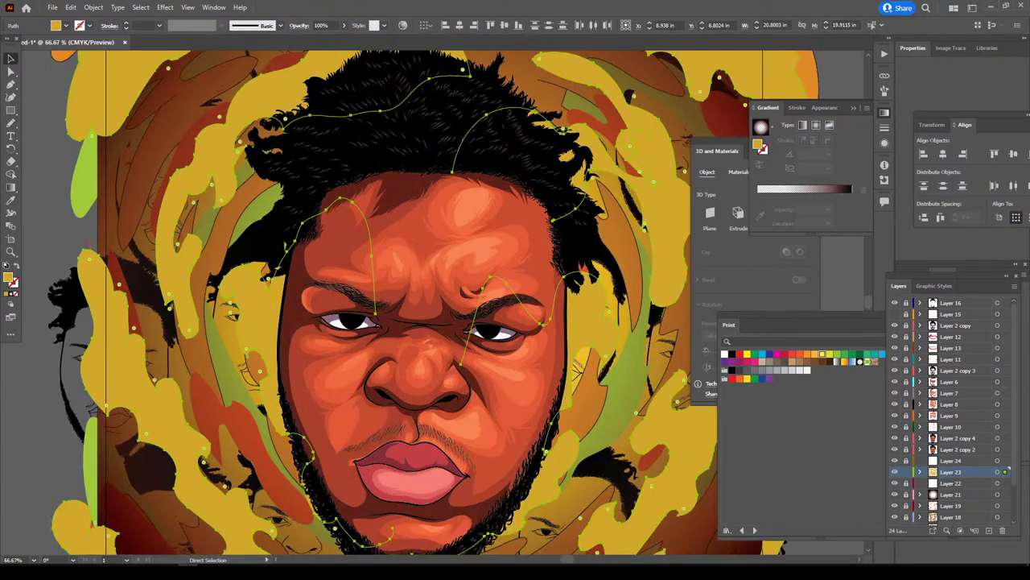
{"action": "key", "text": "a"}
{"action": "key", "text": "v"}
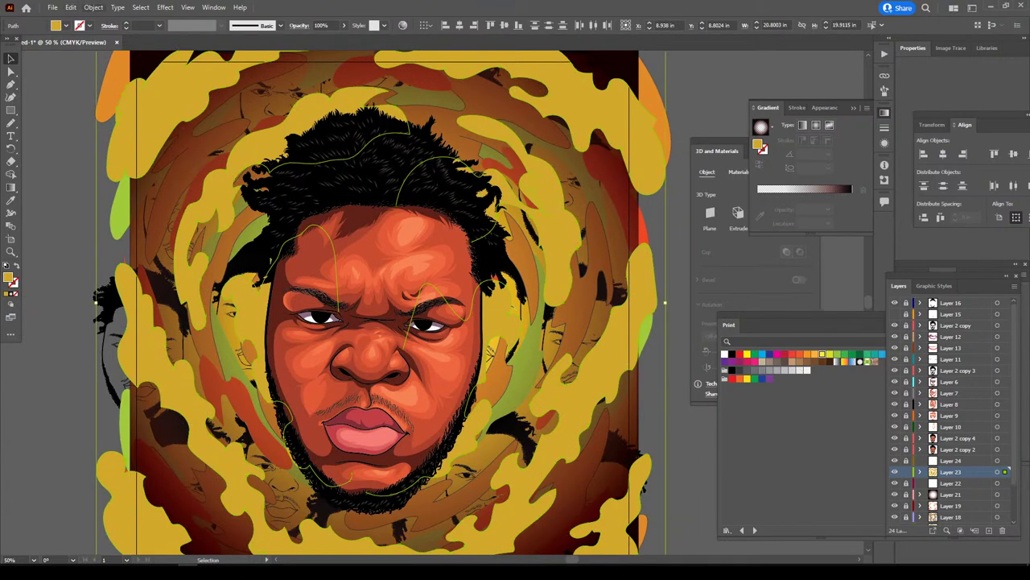
- Expand the flame shapes and merge them with Pathfinder Merge
{"action": "left_click", "coordinate": [93, 8]}
{"action": "left_click", "coordinate": [111, 133]}
{"action": "left_click", "coordinate": [213, 7]}
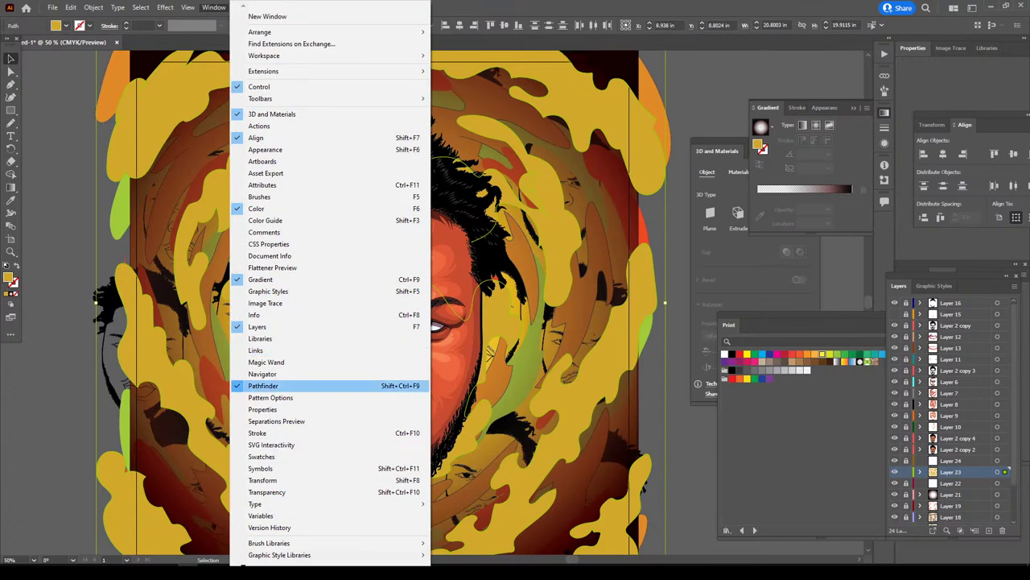
{"action": "left_click", "coordinate": [263, 386]}
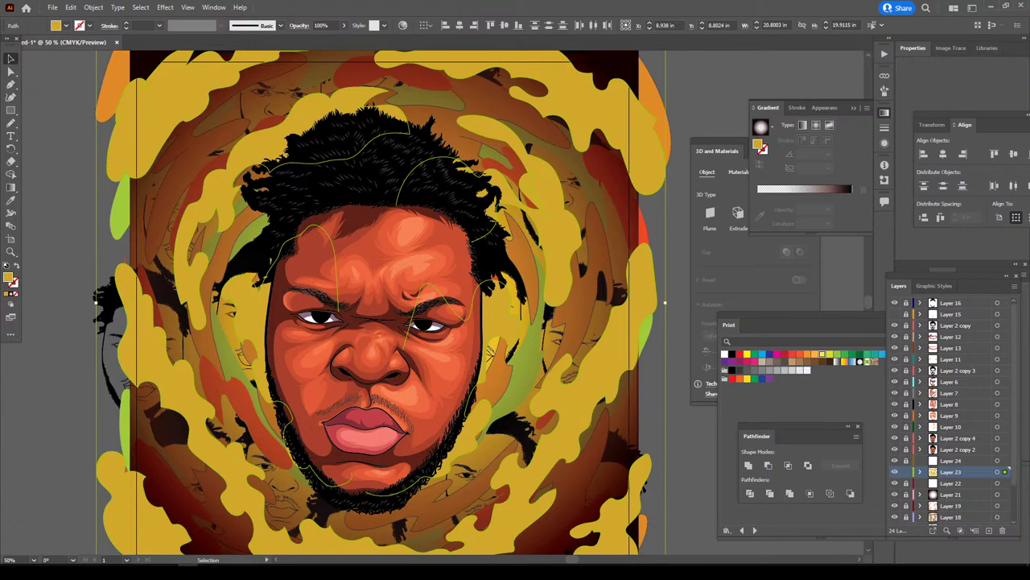
{"action": "left_click", "coordinate": [790, 493]}
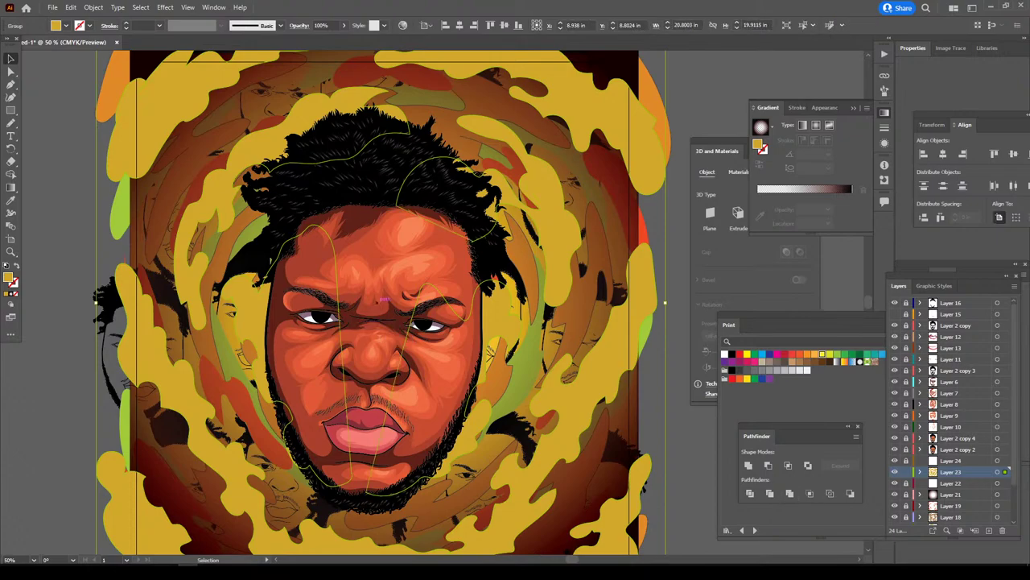
- Apply a 3D and Materials effect to the flames using the Inflate type
{"action": "left_click", "coordinate": [165, 7]}
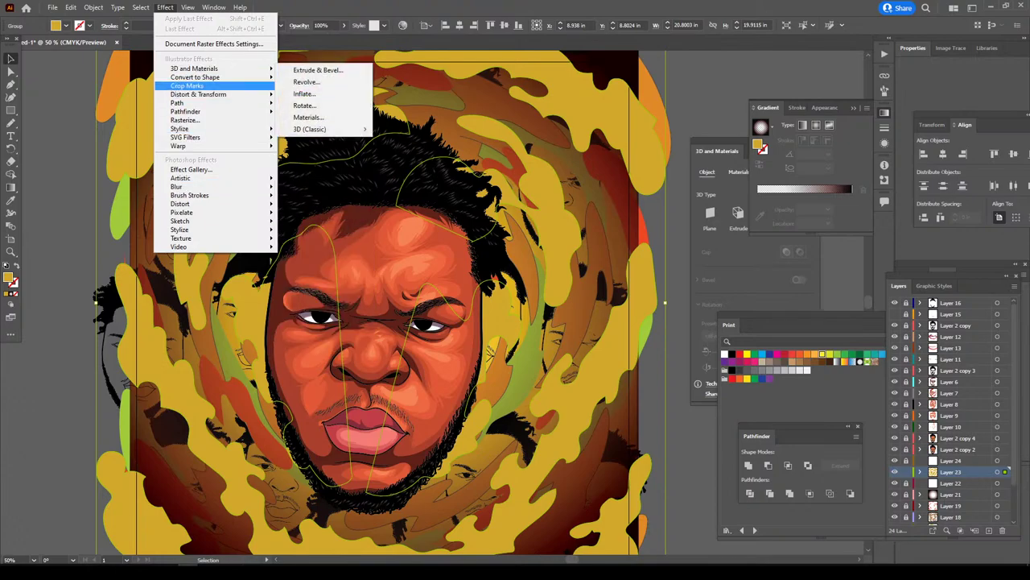
{"action": "left_click", "coordinate": [314, 71]}
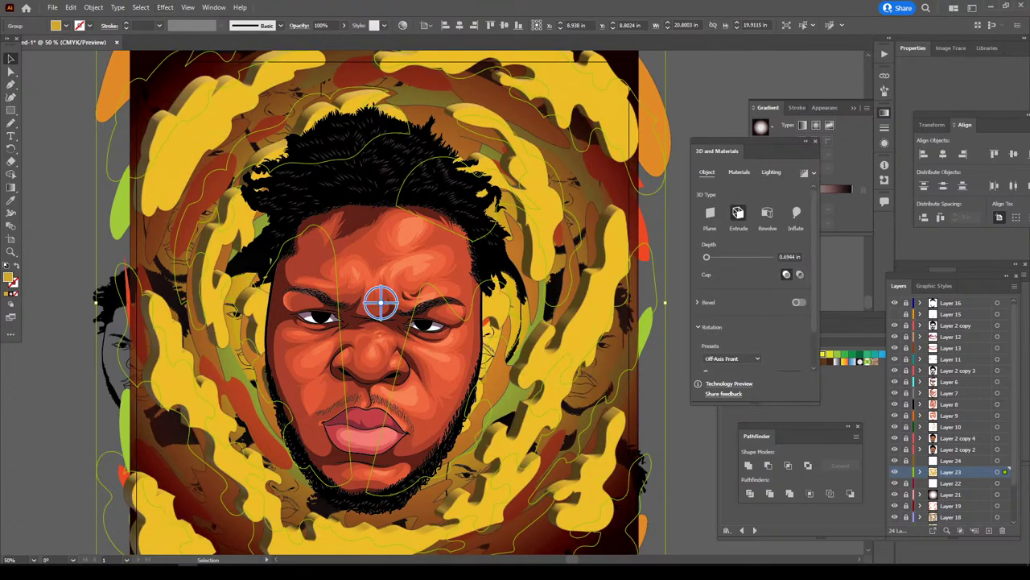
{"action": "left_click", "coordinate": [797, 213]}
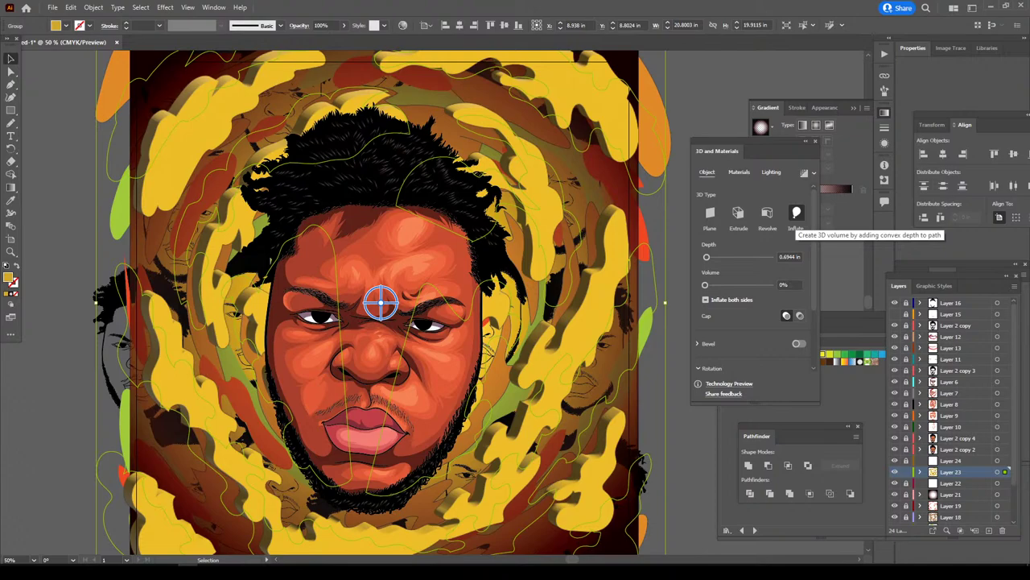
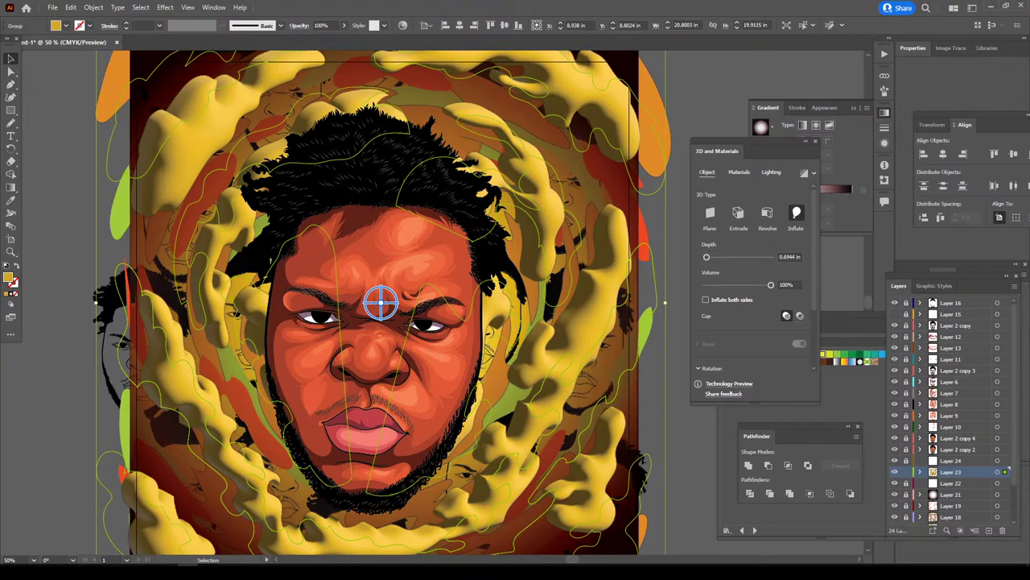
- Deselect the inflated swirl group and zoom around to review the portrait
{"action": "key", "text": "ctrl+shift+a"}
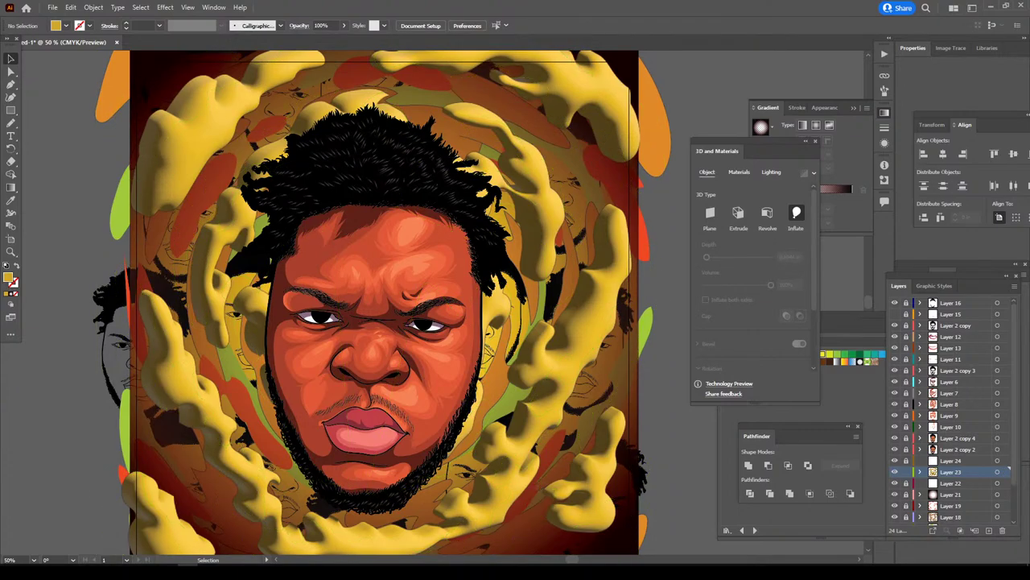
{"action": "key", "text": "ctrl+minus"}
{"action": "key", "text": "ctrl+minus"}
{"action": "key", "text": "ctrl+equal"}
{"action": "key", "text": "ctrl+equal"}
{"action": "scroll", "coordinate": [370, 298], "scroll_direction": "right", "scroll_amount": 1}
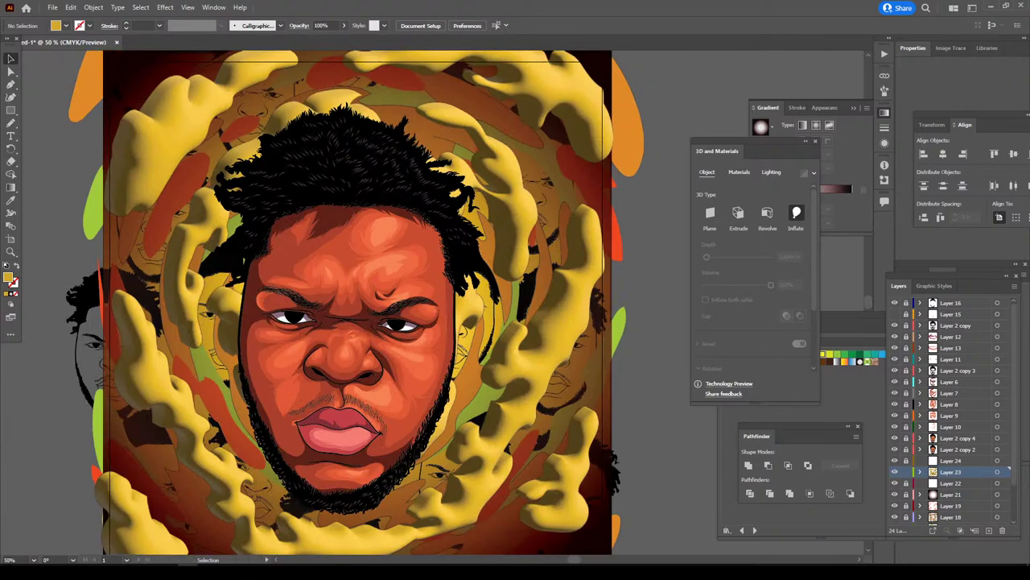
{"action": "key", "text": "ctrl+minus"}
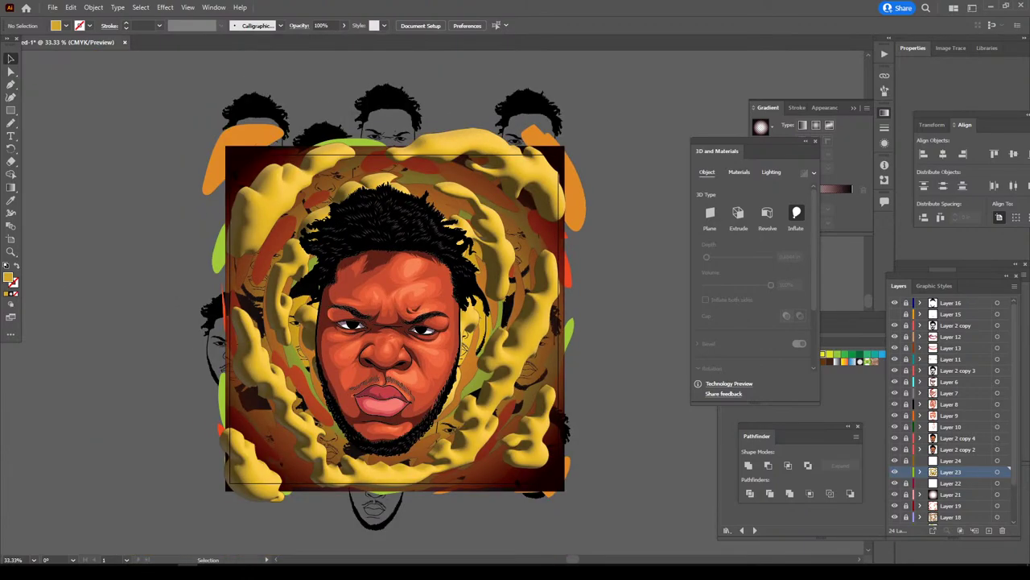
{"action": "scroll", "coordinate": [371, 298], "scroll_direction": "up", "scroll_amount": 1}
{"action": "key", "text": "ctrl+equal"}
{"action": "scroll", "coordinate": [371, 298], "scroll_direction": "down", "scroll_amount": 1}
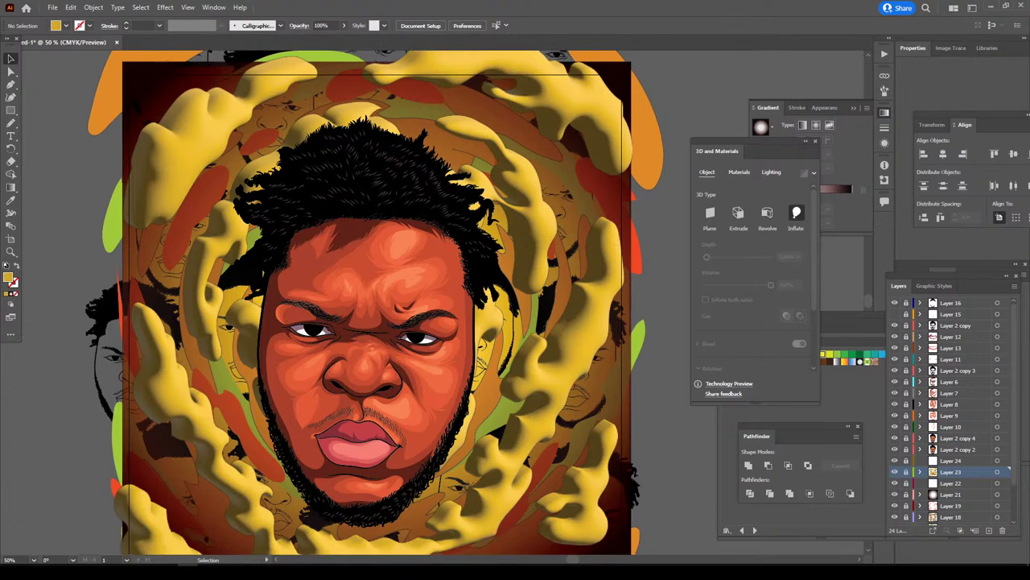
{"action": "key", "text": "ctrl+minus"}
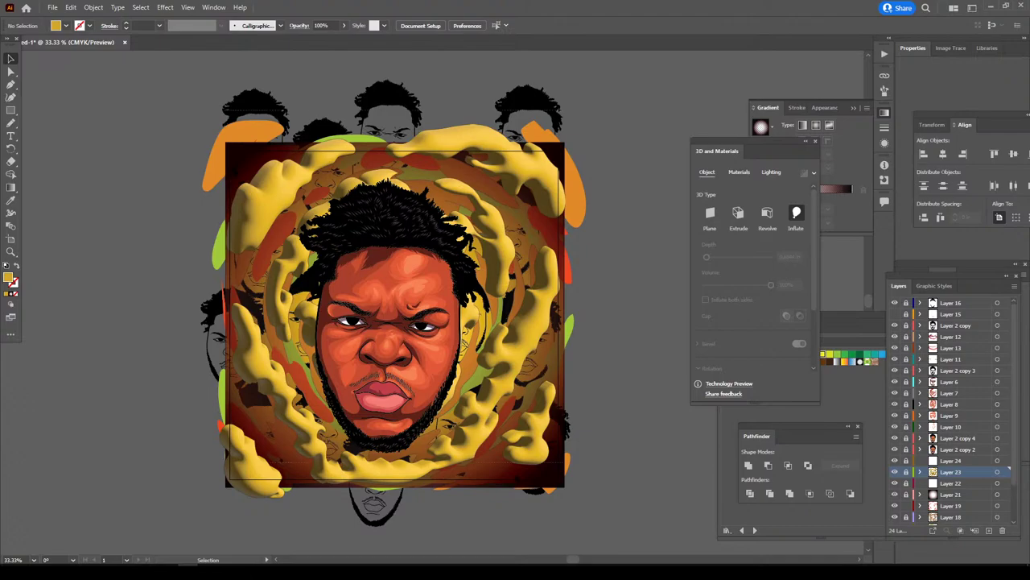
- Make Layer 19 active and select its red swirl paths
{"action": "left_click", "coordinate": [954, 505]}
{"action": "key", "text": "ctrl+plus"}
{"action": "key", "text": "ctrl+a"}
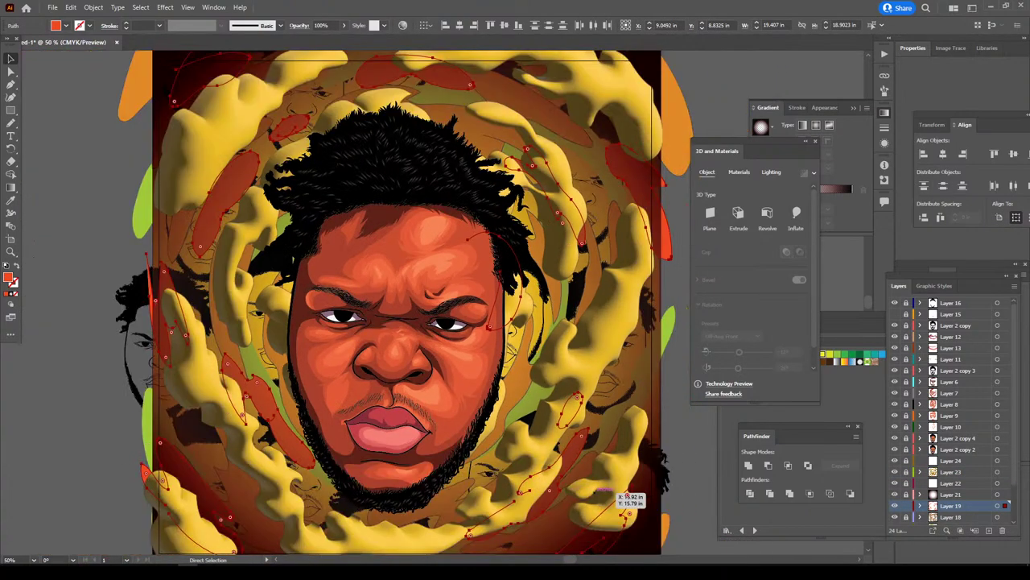
- Apply Extrude & Bevel to the red Layer 19 swirls, then deselect them
{"action": "key", "text": "v"}
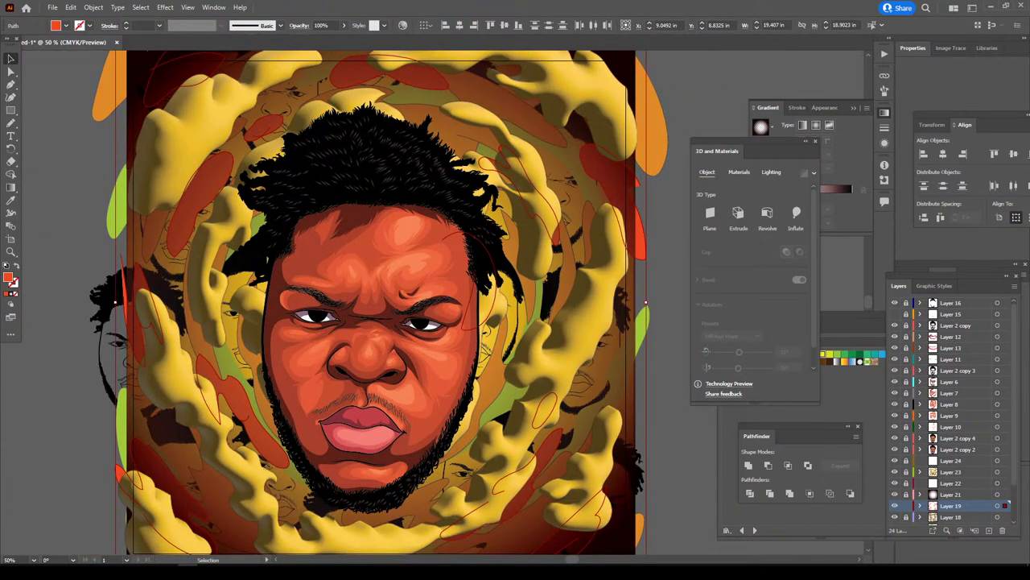
{"action": "left_click", "coordinate": [165, 8]}
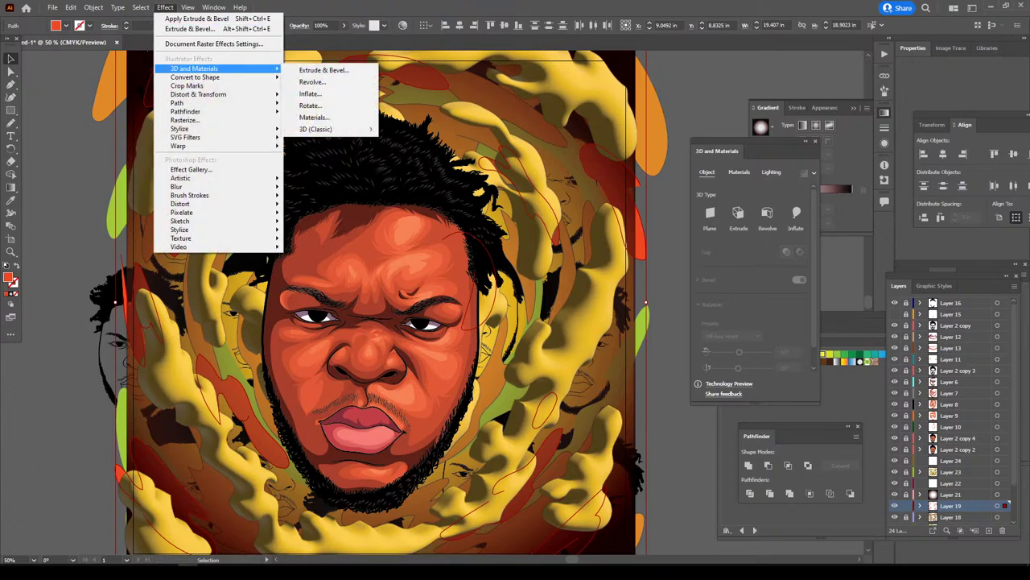
{"action": "left_click", "coordinate": [324, 70]}
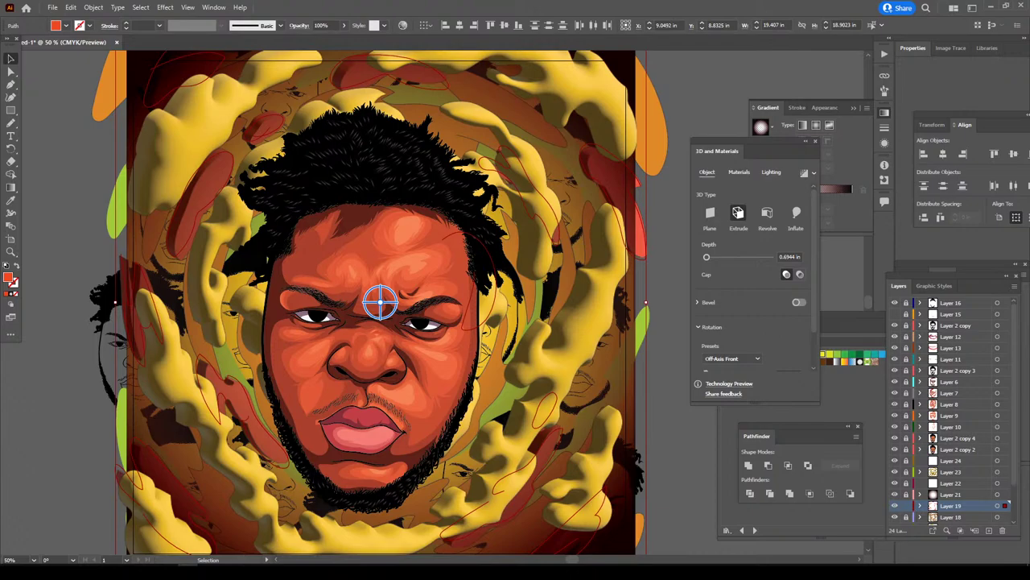
{"action": "key", "text": "ctrl+shift+a"}
{"action": "scroll", "coordinate": [954, 418], "scroll_direction": "down", "scroll_amount": 2}
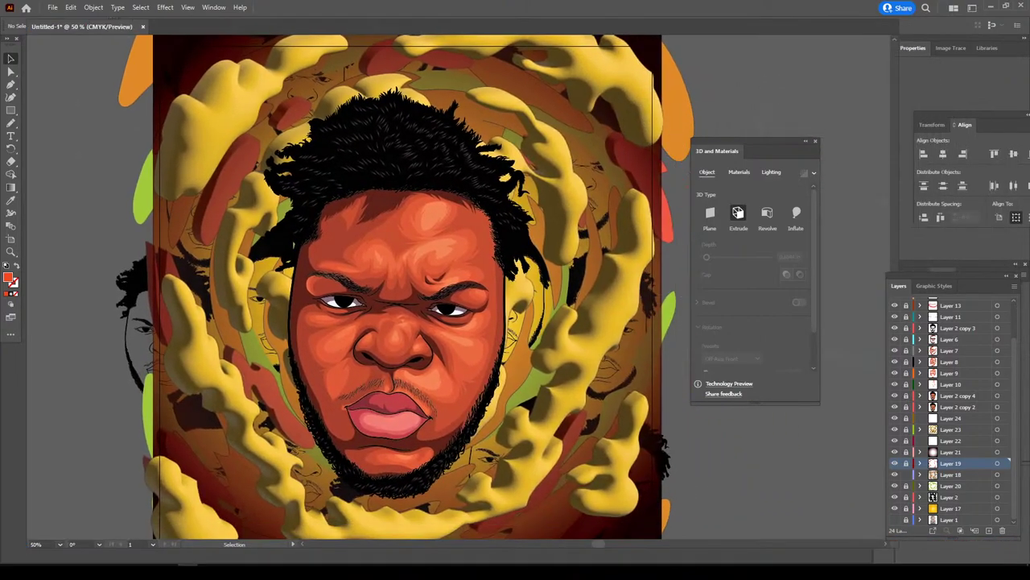
- Select the orange Layer 18 swirl path, give it the extrude effect, and deselect
{"action": "key", "text": "ctrl+minus"}
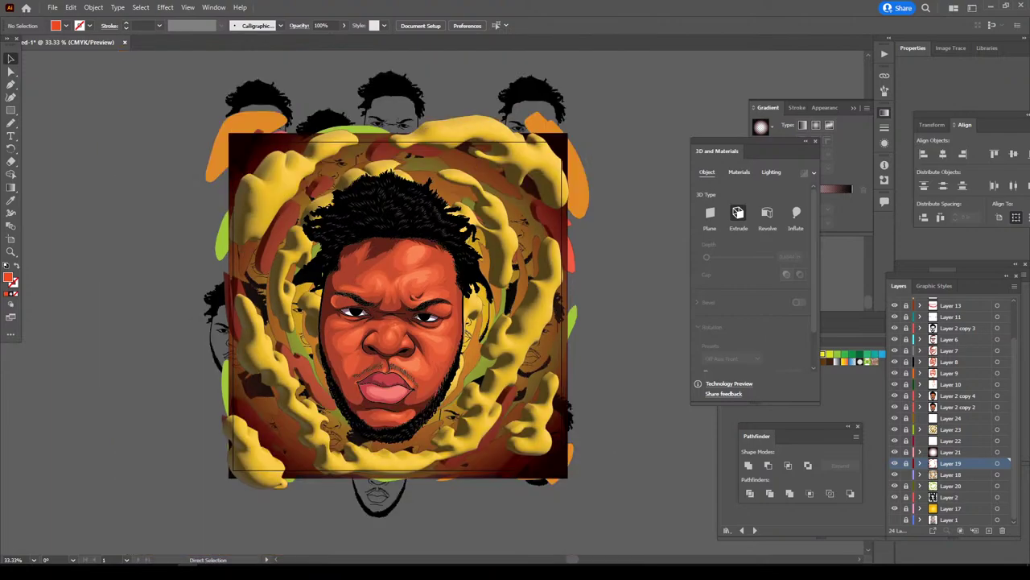
{"action": "left_click", "coordinate": [550, 338]}
{"action": "key", "text": "ctrl+plus"}
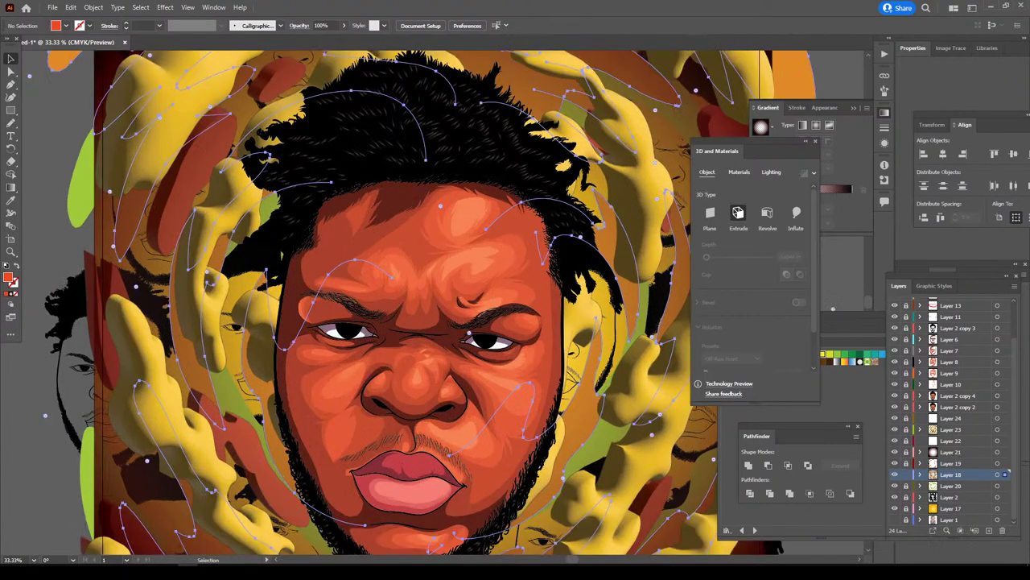
{"action": "key", "text": "ctrl+plus"}
{"action": "scroll", "coordinate": [550, 339], "scroll_direction": "up", "scroll_amount": 1}
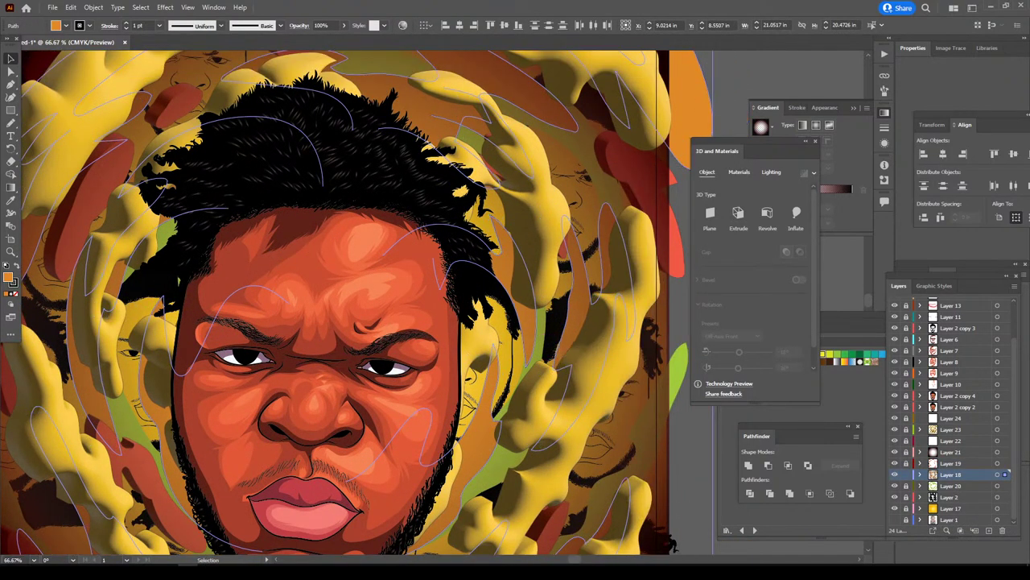
{"action": "left_click", "coordinate": [165, 8]}
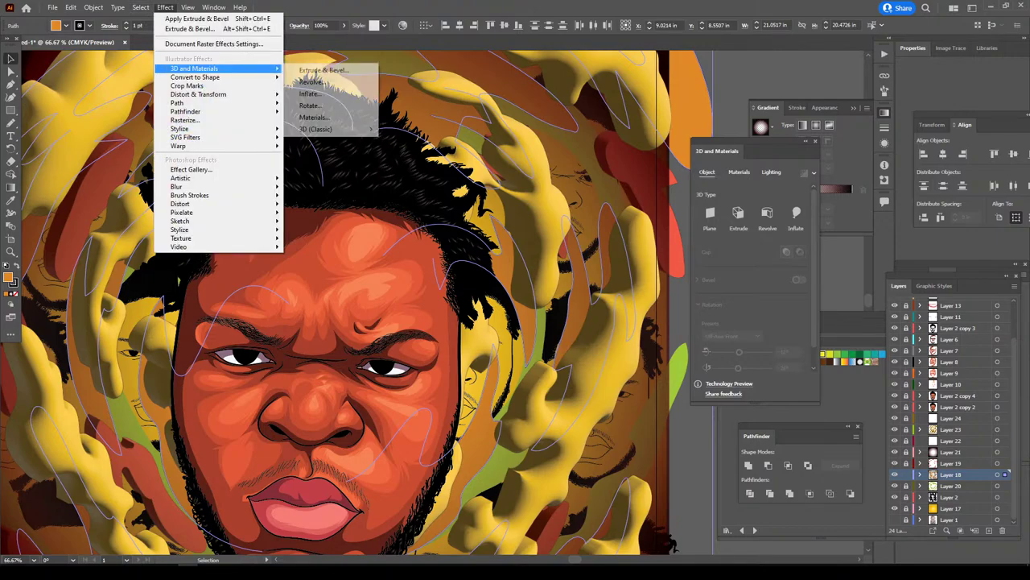
{"action": "key", "text": "Escape"}
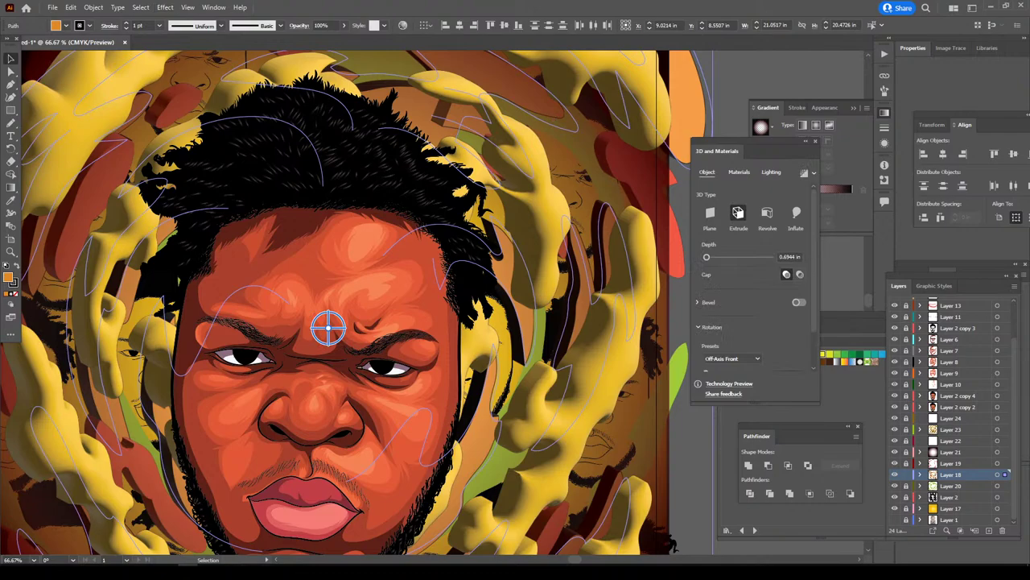
{"action": "key", "text": "ctrl+shift+a"}
- Zoom between the full artboard and 50% to review the extruded swirls
{"action": "key", "text": "ctrl+minus"}
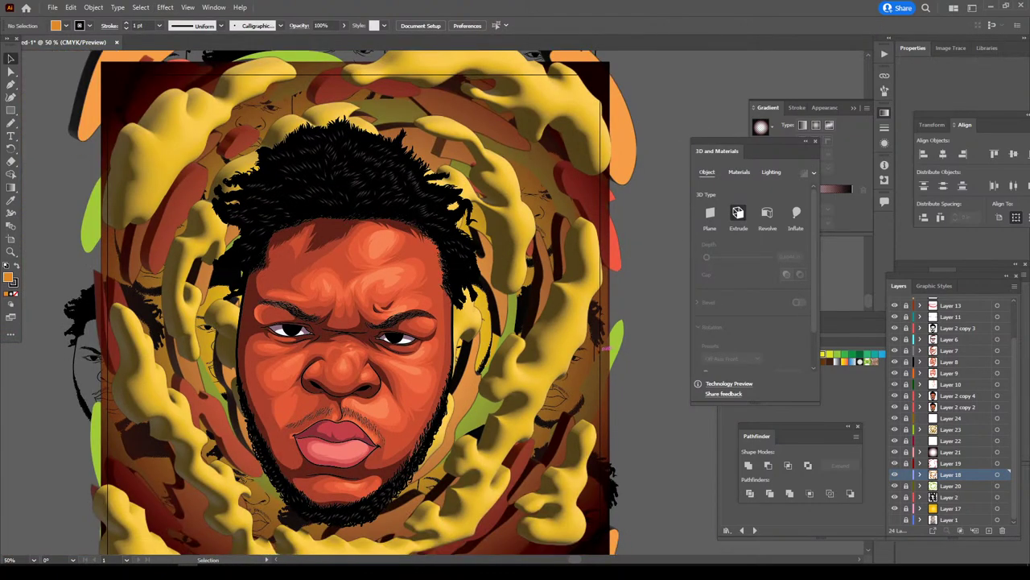
{"action": "key", "text": "ctrl+minus"}
{"action": "key", "text": "ctrl+plus"}
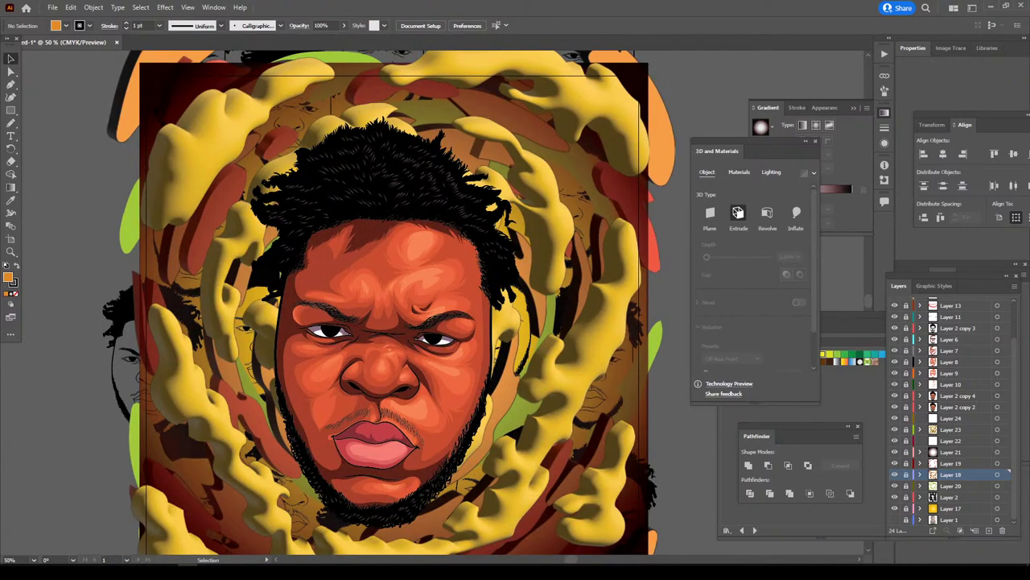
{"action": "scroll", "coordinate": [950, 411], "scroll_direction": "up", "scroll_amount": 3}
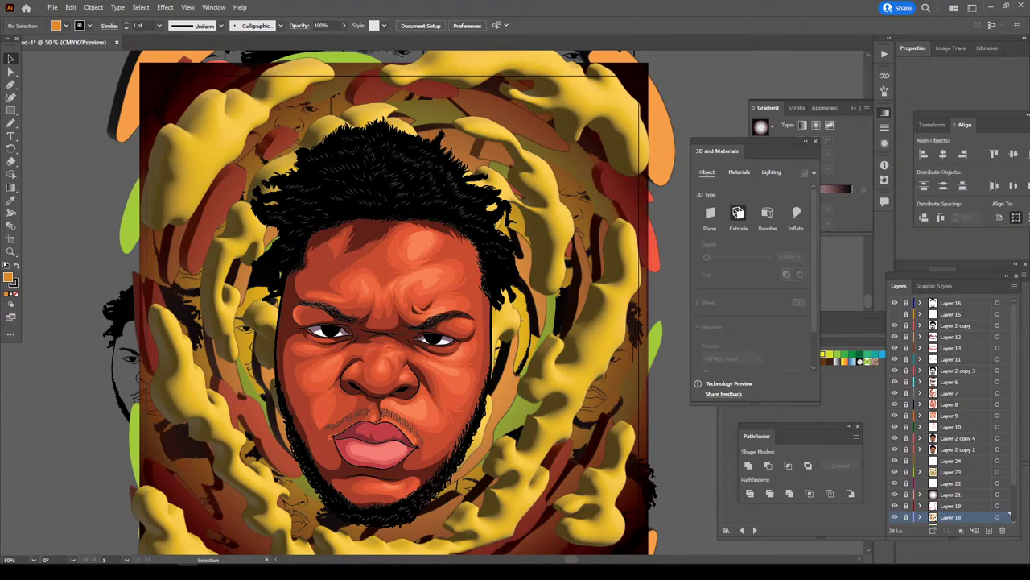
{"action": "key", "text": "ctrl+minus"}
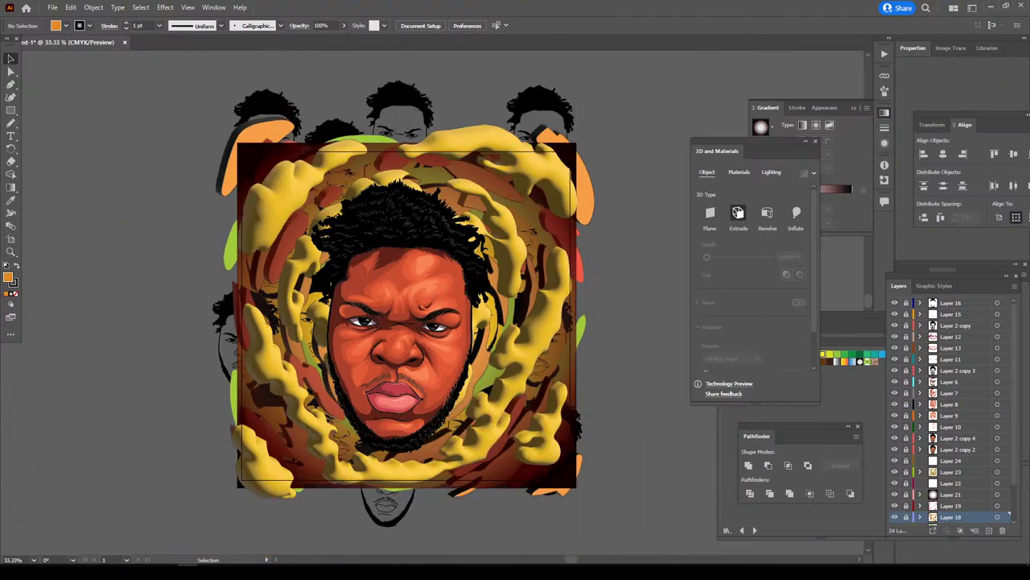
{"action": "key", "text": "ctrl+plus"}
{"action": "key", "text": "ctrl+plus"}
{"action": "key", "text": "ctrl+minus"}
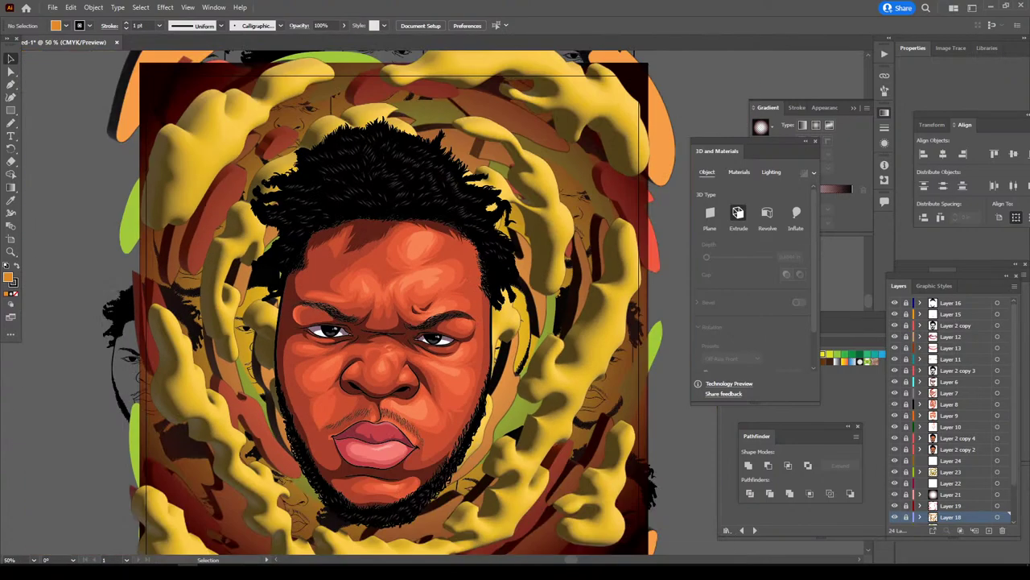
{"action": "key", "text": "ctrl+minus"}
{"action": "scroll", "coordinate": [430, 310], "scroll_direction": "up", "scroll_amount": 2}
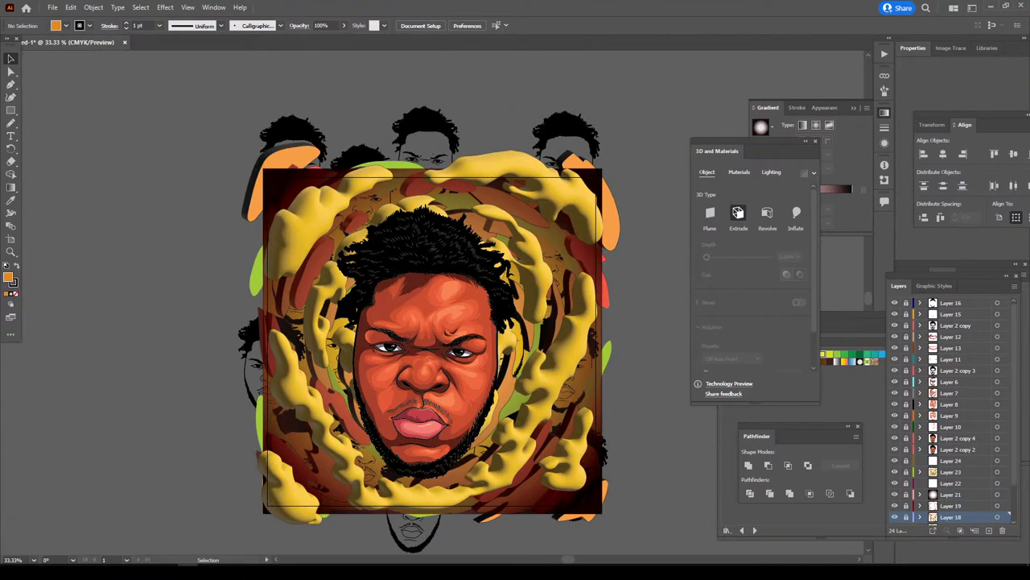
{"action": "key", "text": "ctrl+plus"}
{"action": "scroll", "coordinate": [571, 362], "scroll_direction": "down", "scroll_amount": 2}
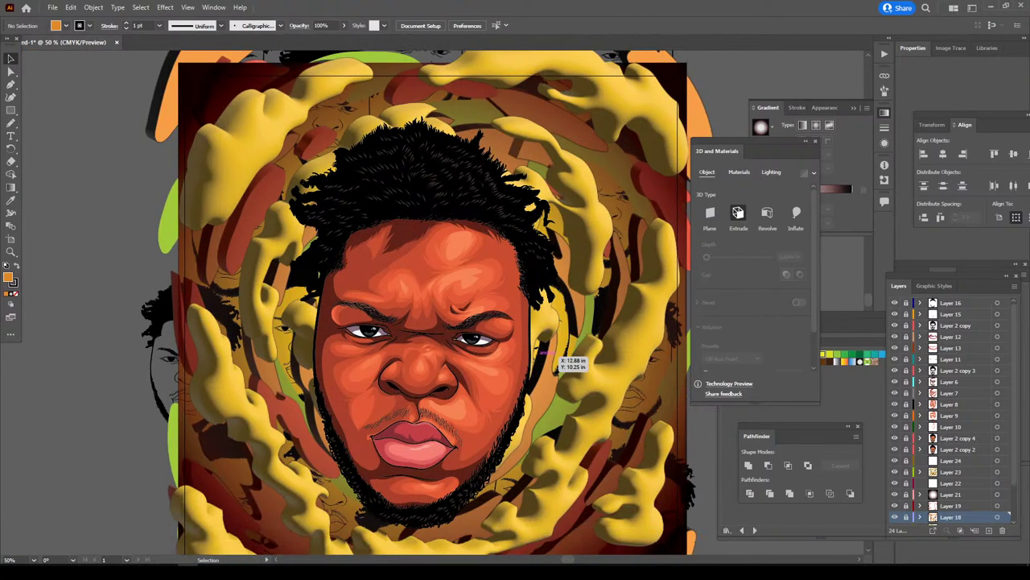
{"action": "scroll", "coordinate": [551, 376], "scroll_direction": "down", "scroll_amount": 1}
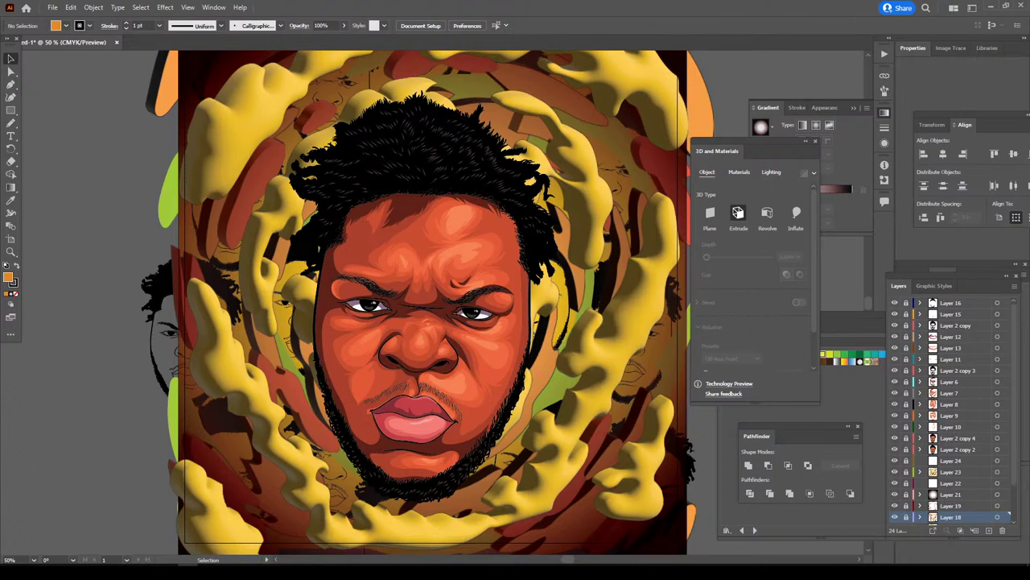
- Select the face's skin shape on Layer 7 as a whole object
{"action": "left_click", "coordinate": [952, 393]}
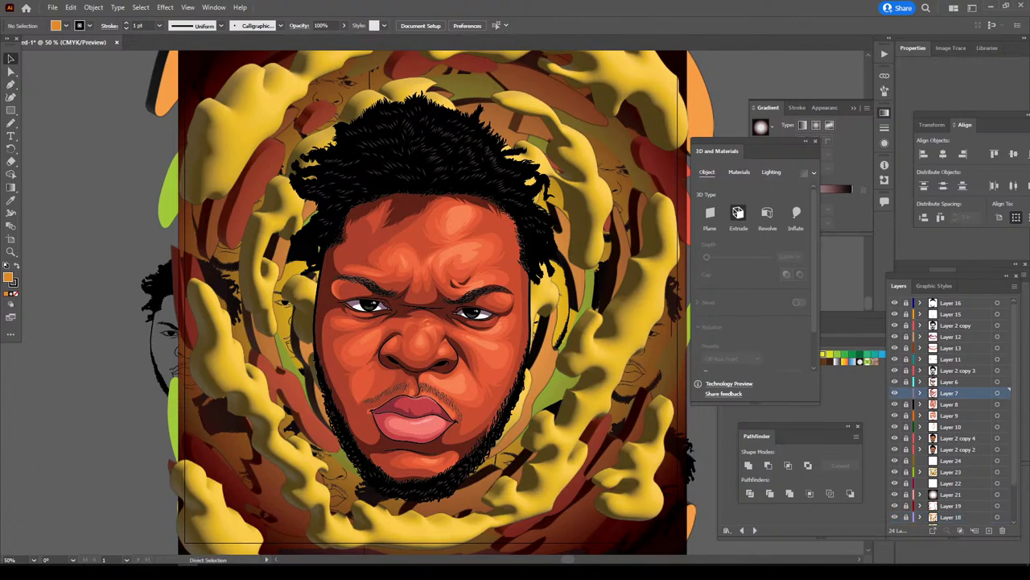
{"action": "scroll", "coordinate": [564, 290], "scroll_direction": "down", "scroll_amount": 2}
{"action": "scroll", "coordinate": [531, 284], "scroll_direction": "up", "scroll_amount": 2}
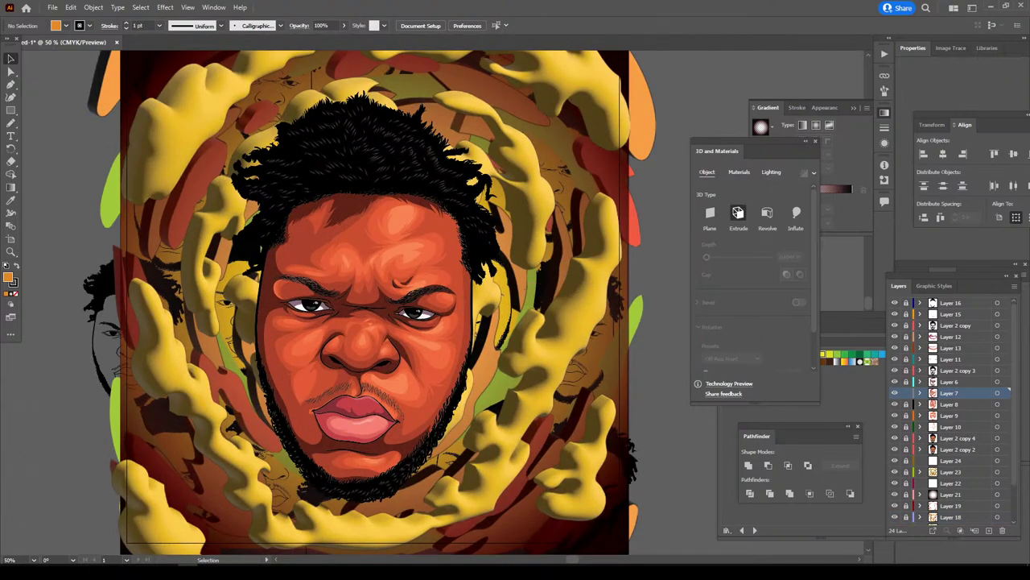
{"action": "scroll", "coordinate": [950, 411], "scroll_direction": "down", "scroll_amount": 3}
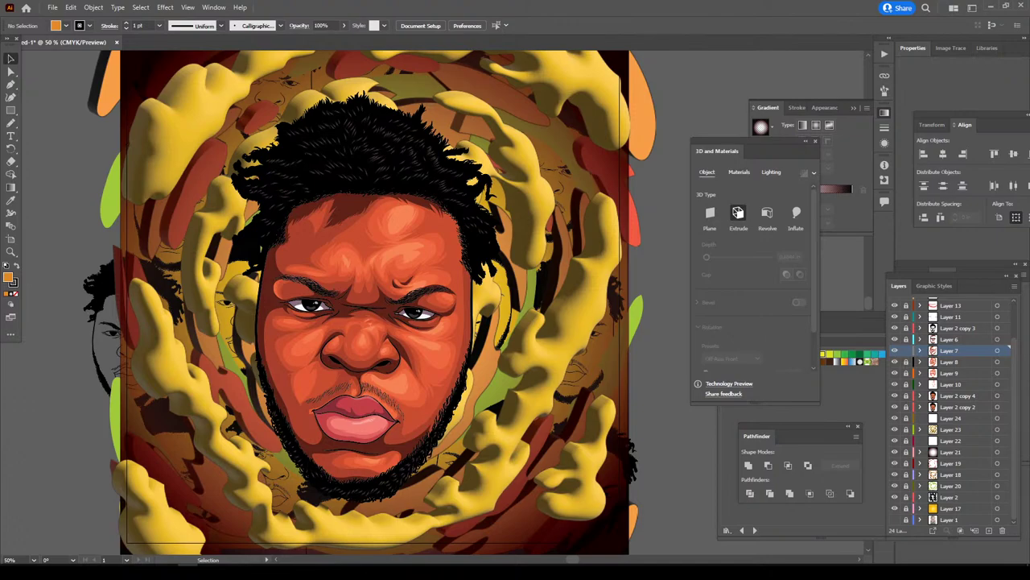
{"action": "left_click", "coordinate": [997, 351]}
{"action": "key", "text": "a"}
{"action": "key", "text": "ctrl+equal"}
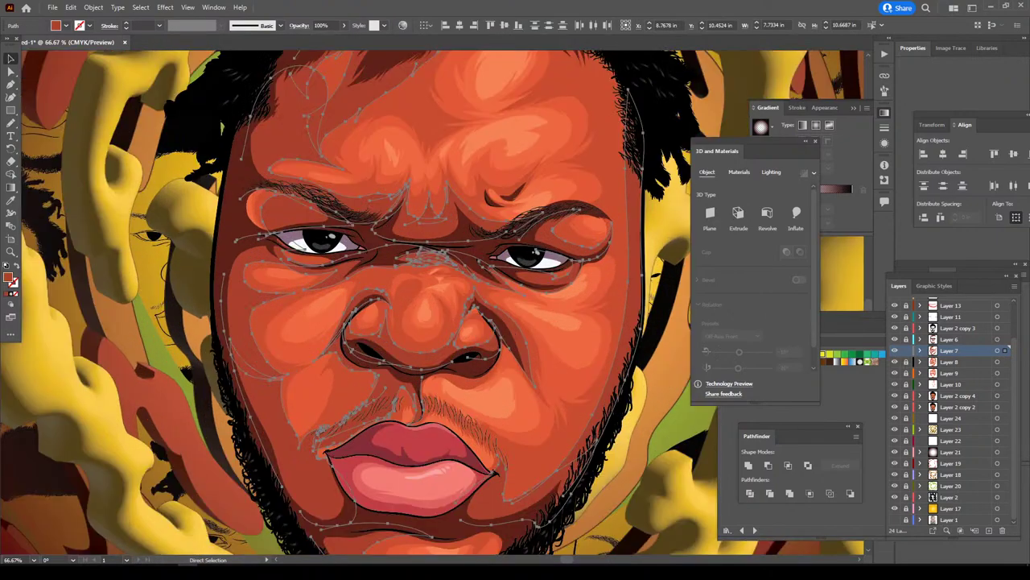
{"action": "key", "text": "ctrl+equal"}
{"action": "key", "text": "v"}
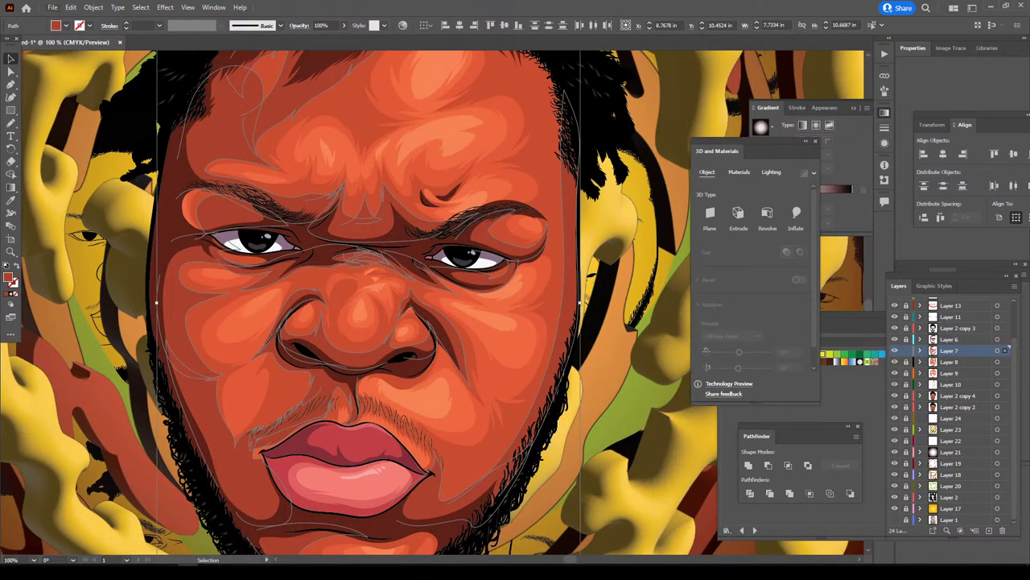
- Use Adjust Color Balance with Convert and Preview to add black and Magenta 3 to the skin
{"action": "left_click", "coordinate": [71, 7]}
{"action": "mouse_move", "coordinate": [96, 208]}
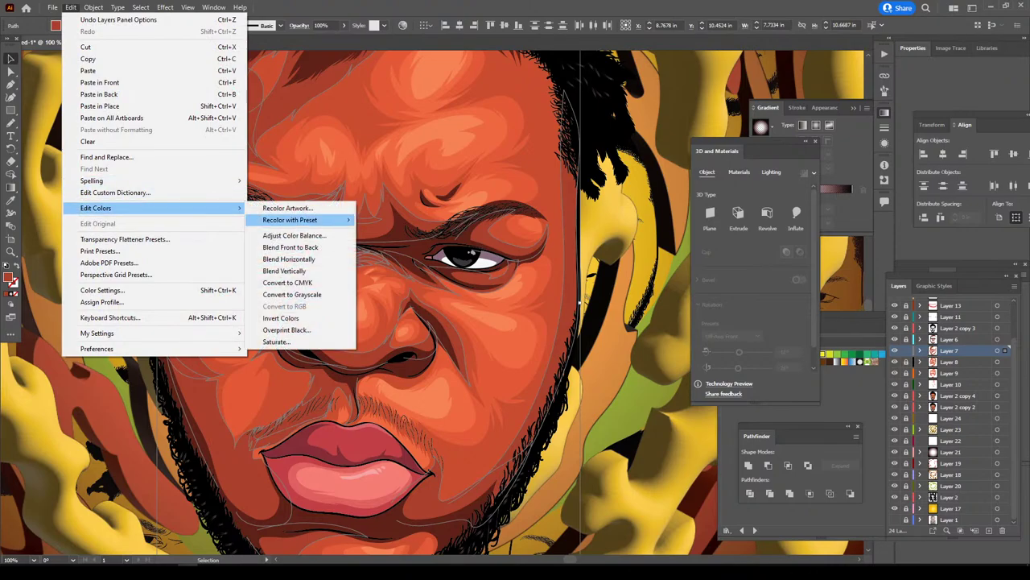
{"action": "left_click", "coordinate": [293, 235]}
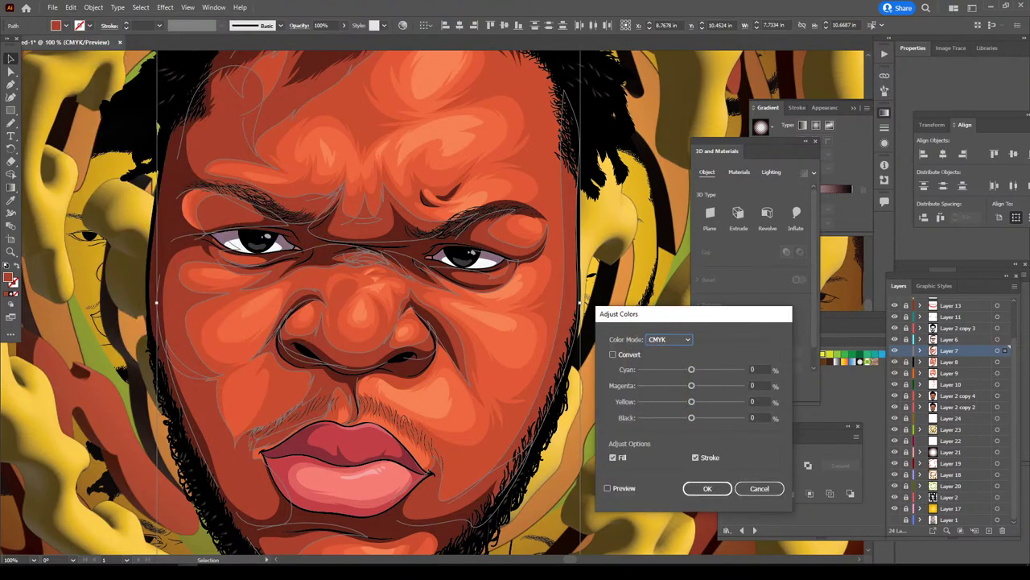
{"action": "left_click", "coordinate": [608, 488]}
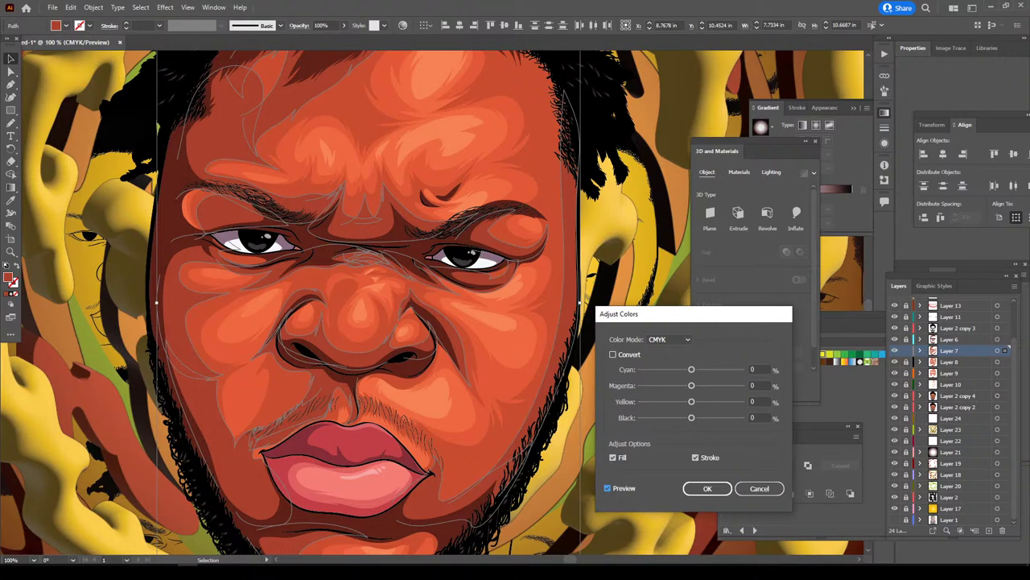
{"action": "left_click", "coordinate": [613, 354]}
{"action": "left_click_drag", "start_coordinate": [690, 417], "coordinate": [692, 401]}
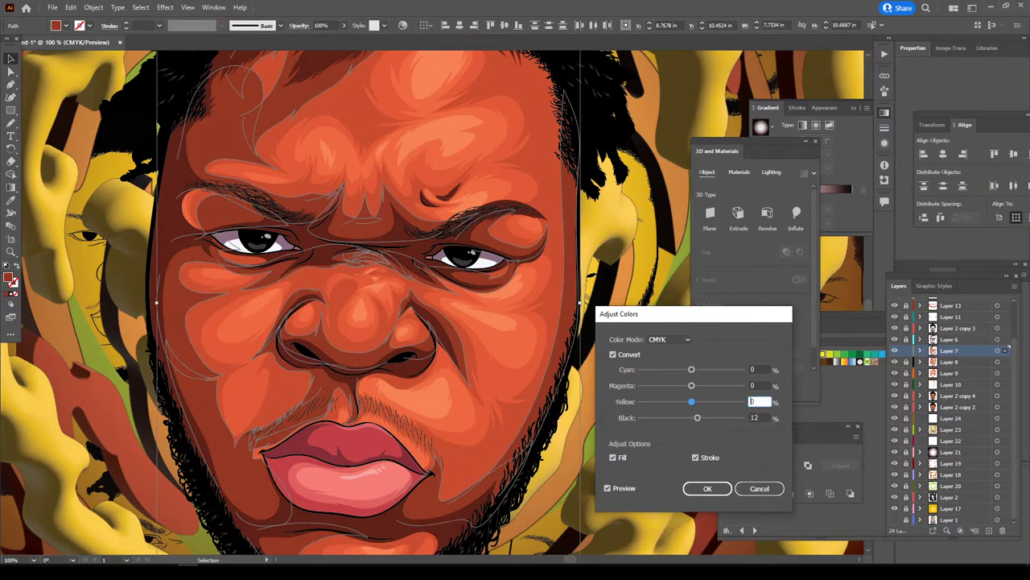
{"action": "key", "text": "shift+Tab"}
{"action": "type", "text": "3"}
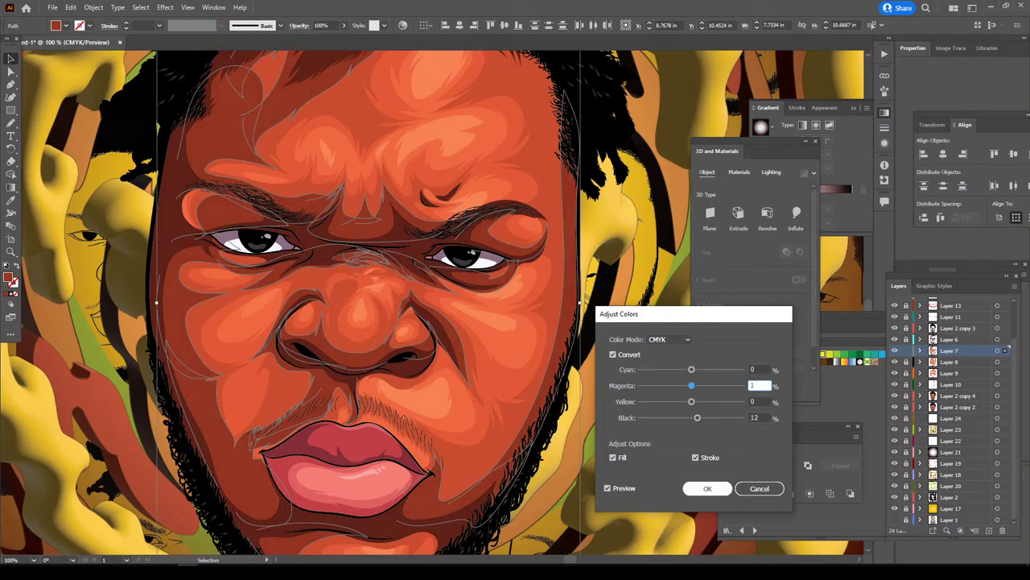
{"action": "key", "text": "Return"}
- Deselect the face and return the view to 50%
{"action": "key", "text": "ctrl+shift+a"}
{"action": "key", "text": "ctrl+minus"}
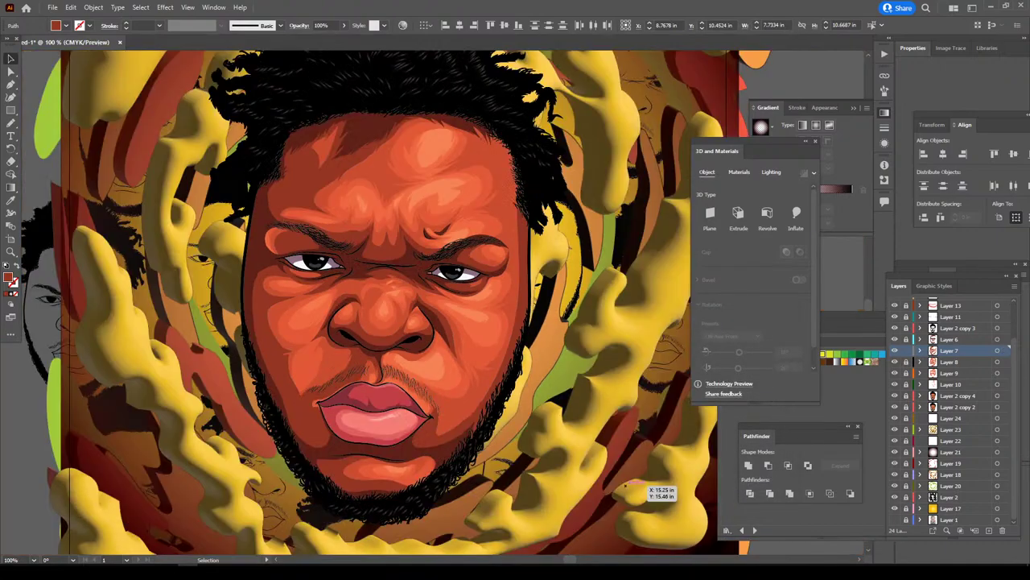
{"action": "key", "text": "ctrl+minus"}
{"action": "key", "text": "ctrl+minus"}
{"action": "key", "text": "ctrl+plus"}
- Start saving the document, choosing to save on the computer rather than the cloud
{"action": "scroll", "coordinate": [611, 447], "scroll_direction": "up", "scroll_amount": 2}
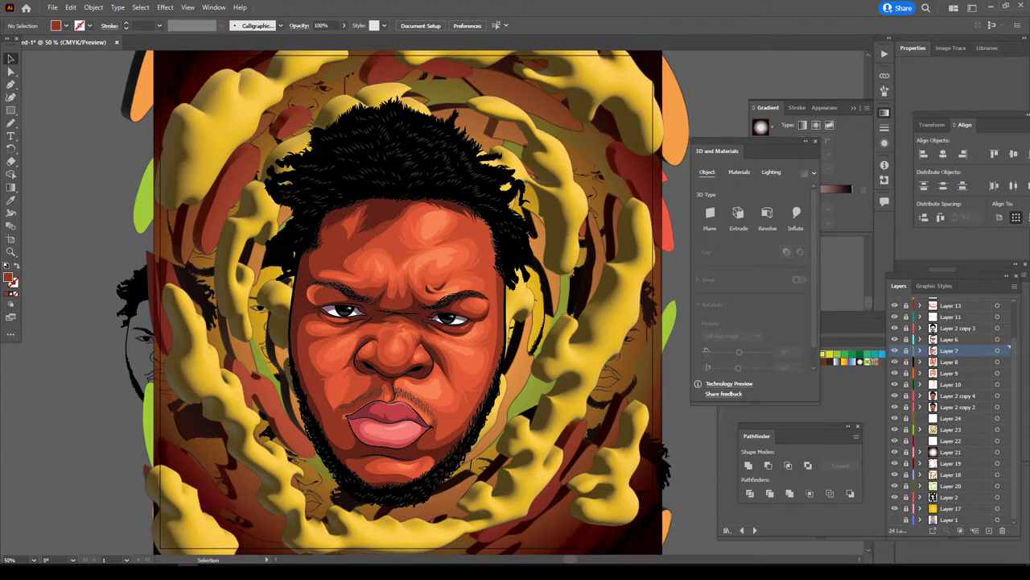
{"action": "key", "text": "ctrl+minus"}
{"action": "key", "text": "ctrl+plus"}
{"action": "left_click", "coordinate": [52, 7]}
{"action": "left_click", "coordinate": [71, 103]}
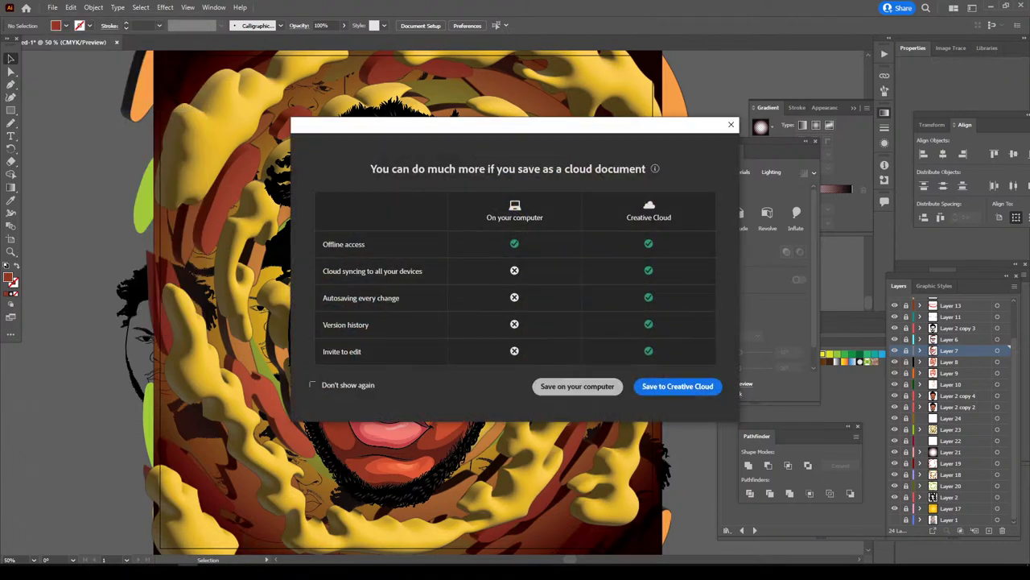
{"action": "left_click", "coordinate": [577, 386]}
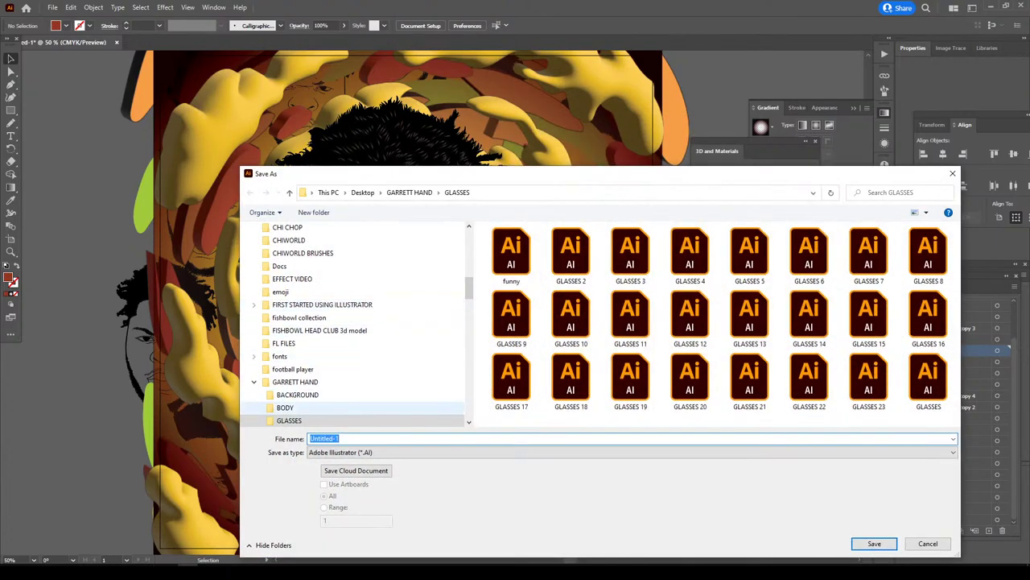
- Save it to the Desktop as MAD GUY, accepting the default Illustrator Options
{"action": "scroll", "coordinate": [354, 322], "scroll_direction": "up", "scroll_amount": 5}
{"action": "scroll", "coordinate": [354, 322], "scroll_direction": "up", "scroll_amount": 5}
{"action": "scroll", "coordinate": [355, 322], "scroll_direction": "up", "scroll_amount": 5}
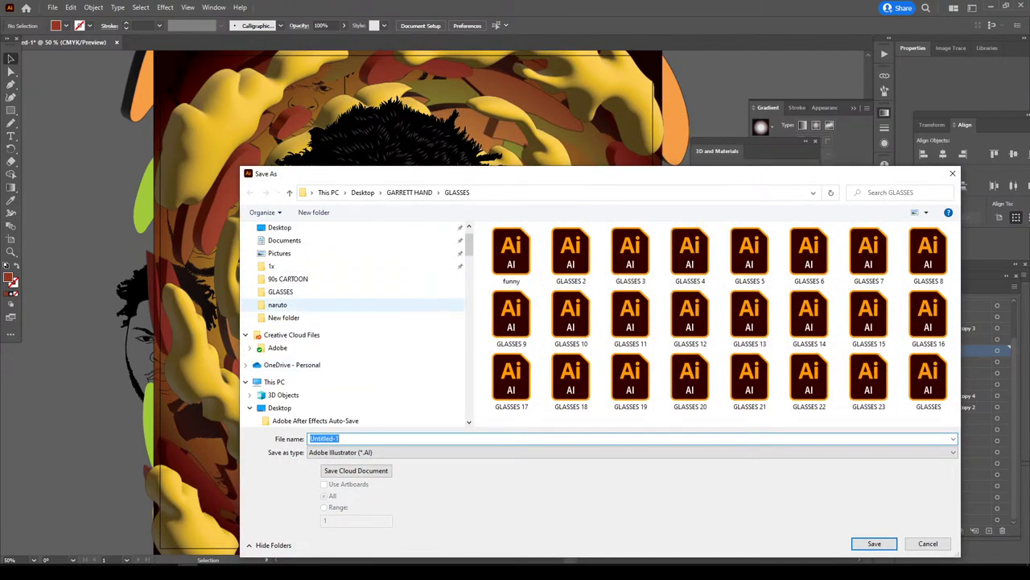
{"action": "scroll", "coordinate": [355, 306], "scroll_direction": "up", "scroll_amount": 1}
{"action": "left_click", "coordinate": [279, 420]}
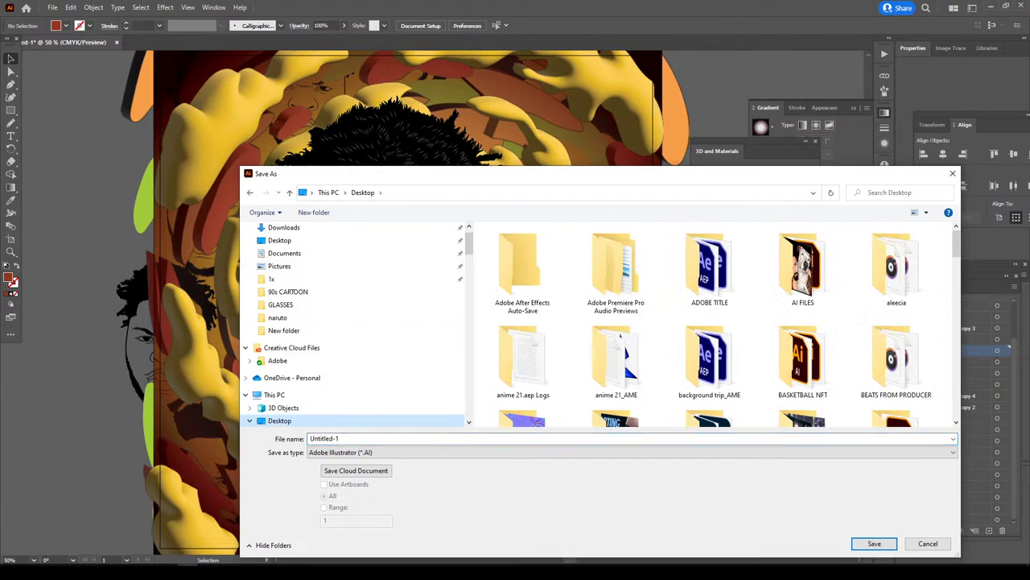
{"action": "key", "text": "Tab"}
{"action": "type", "text": "MA"}
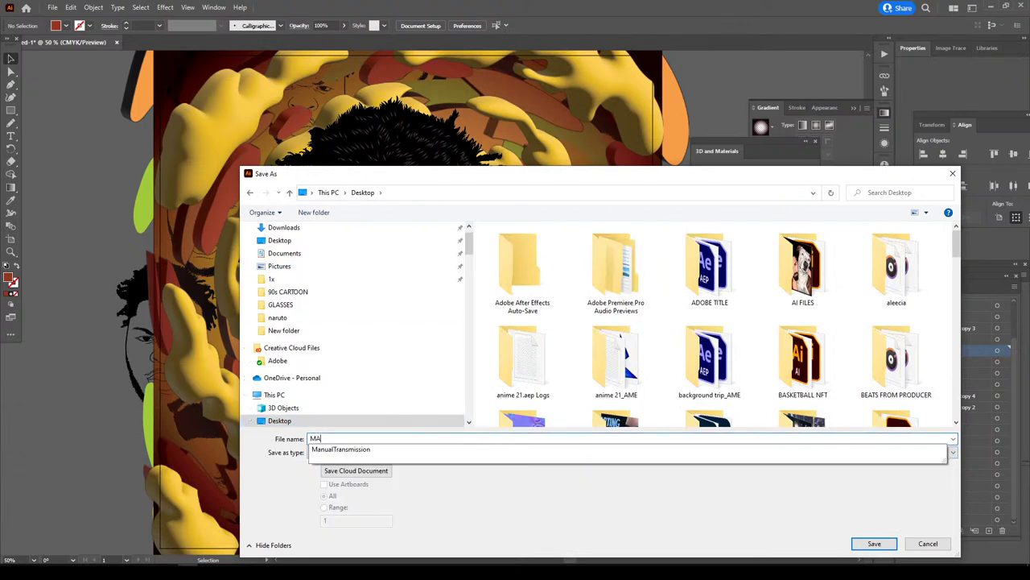
{"action": "type", "text": "D"}
{"action": "type", "text": "SUT"}
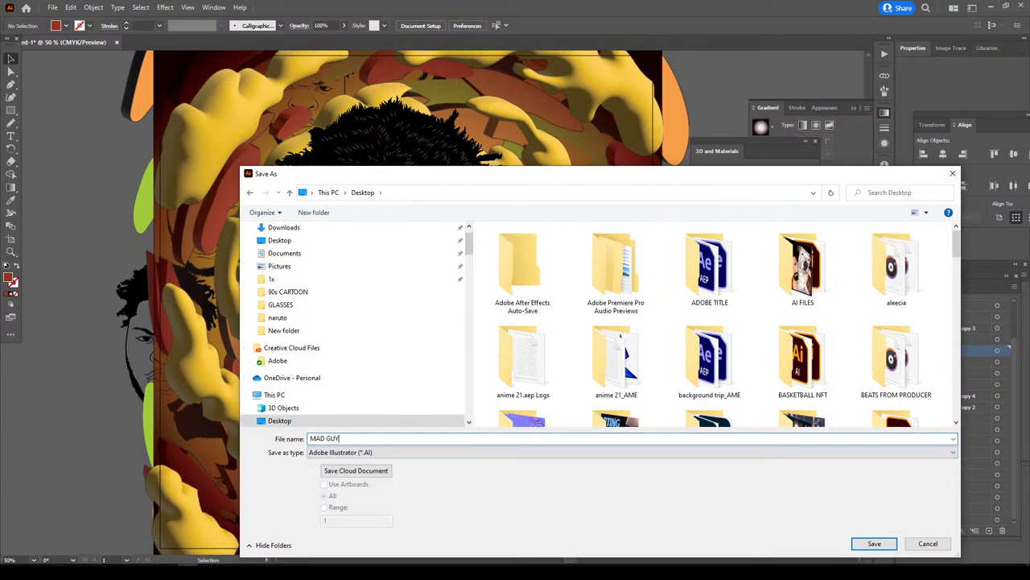
{"action": "key", "text": "Return"}
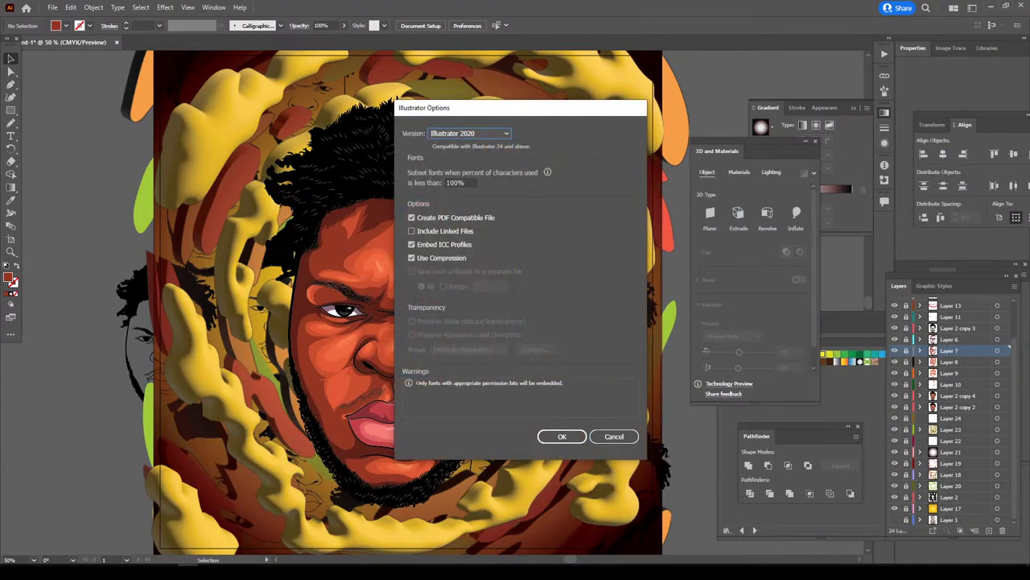
{"action": "key", "text": "Return"}
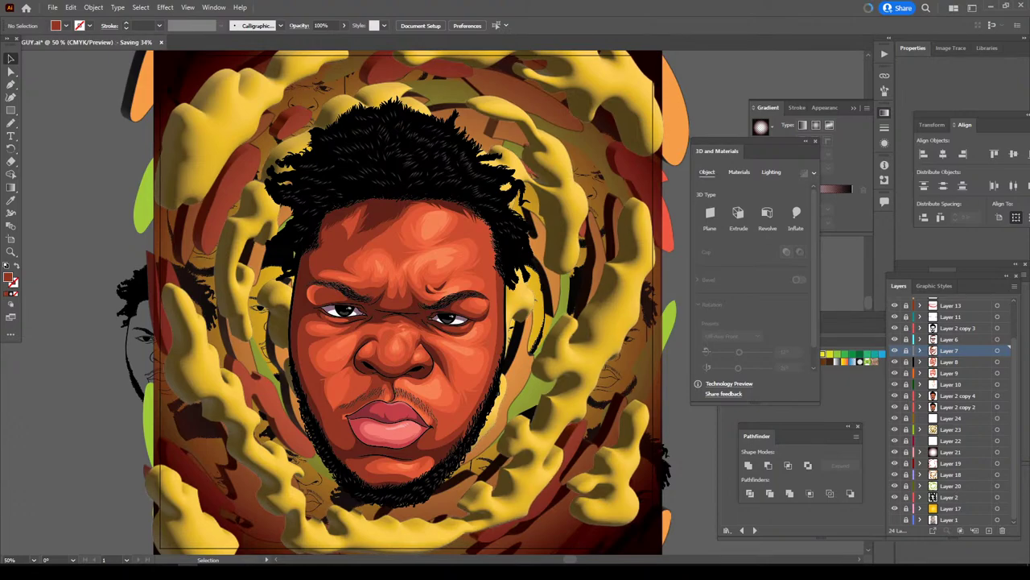
{"action": "scroll", "coordinate": [402, 302], "scroll_direction": "up", "scroll_amount": 1}
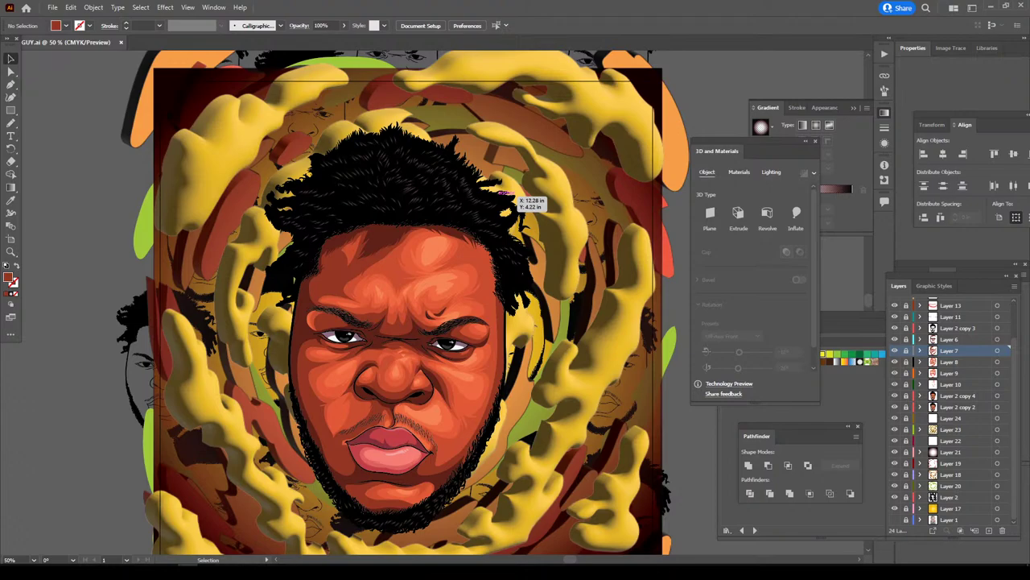
{"action": "scroll", "coordinate": [515, 322], "scroll_direction": "down", "scroll_amount": 2, "text": "alt"}
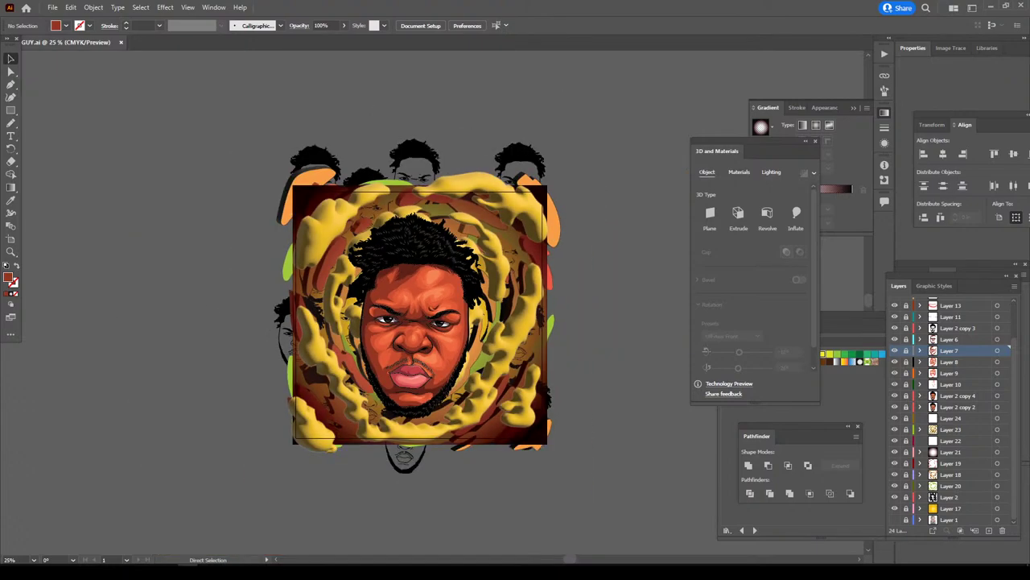
{"action": "scroll", "coordinate": [552, 469], "scroll_direction": "up", "scroll_amount": 2, "text": "alt"}
{"action": "scroll", "coordinate": [561, 471], "scroll_direction": "up", "scroll_amount": 2, "text": "alt"}
{"action": "scroll", "coordinate": [562, 471], "scroll_direction": "down", "scroll_amount": 2, "text": "alt"}
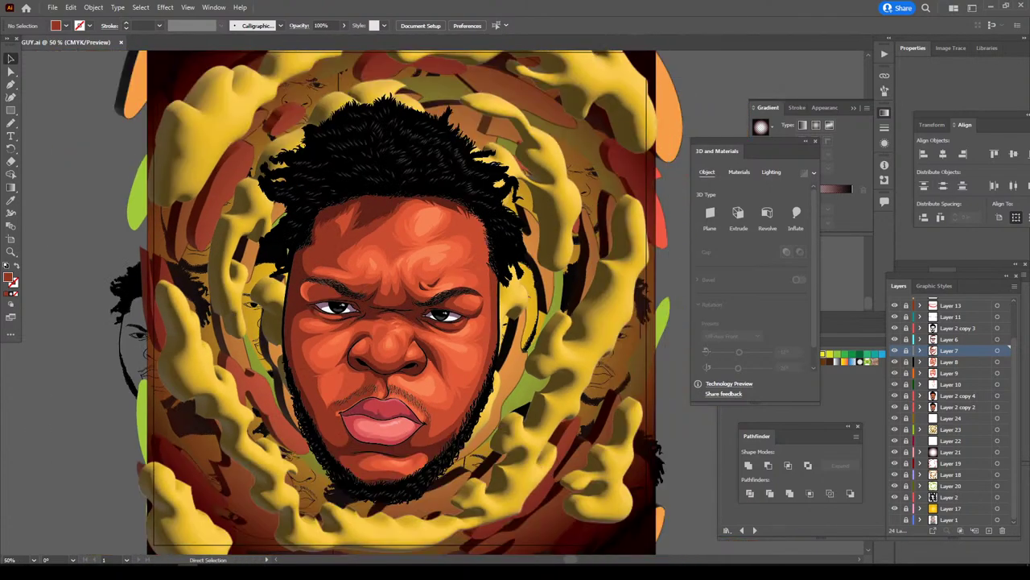